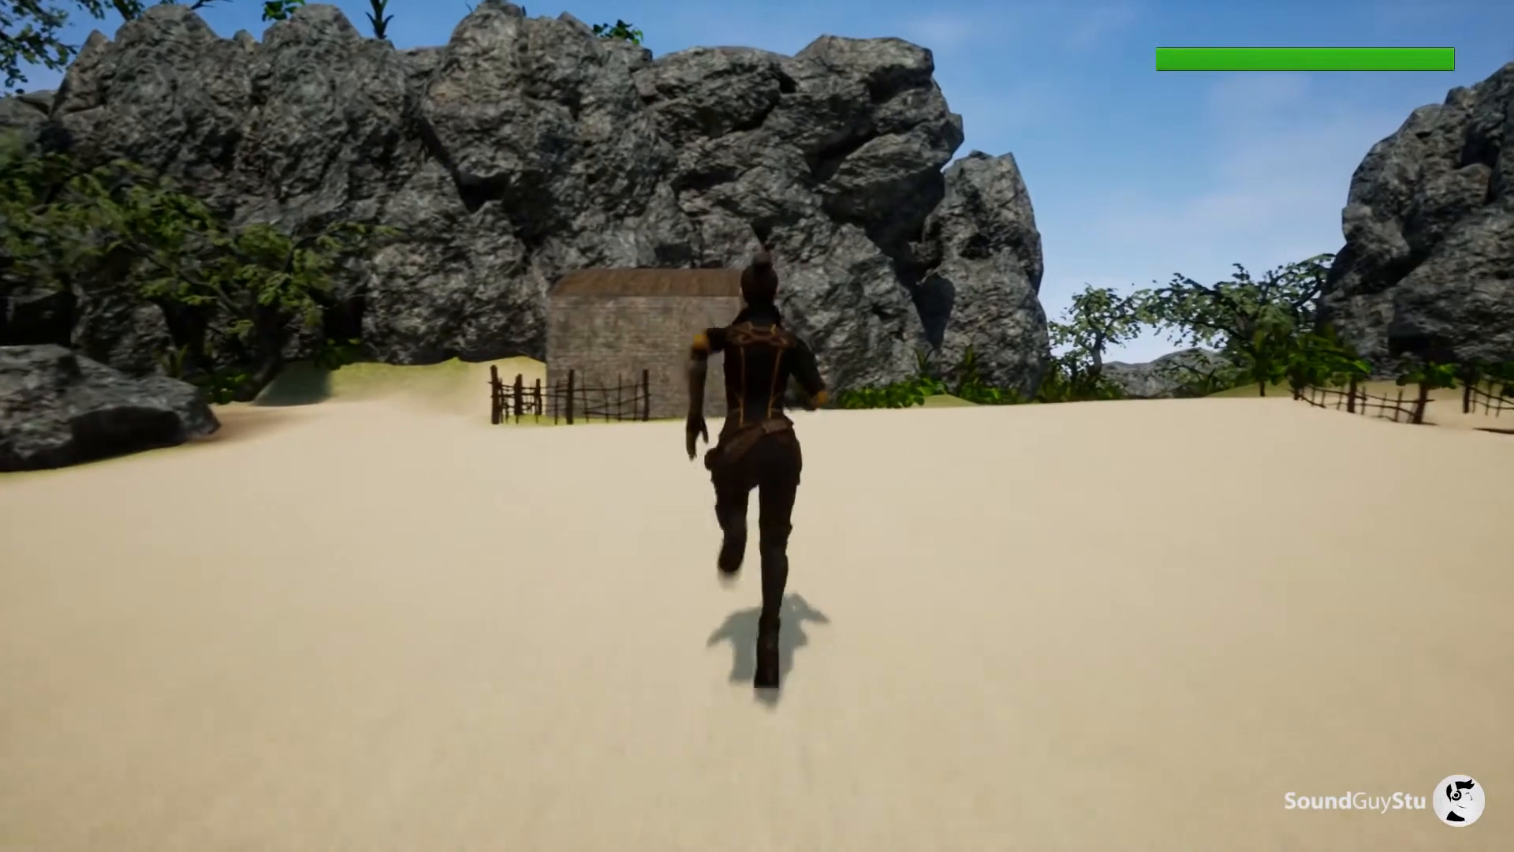
{"action": "key", "text": "a"}
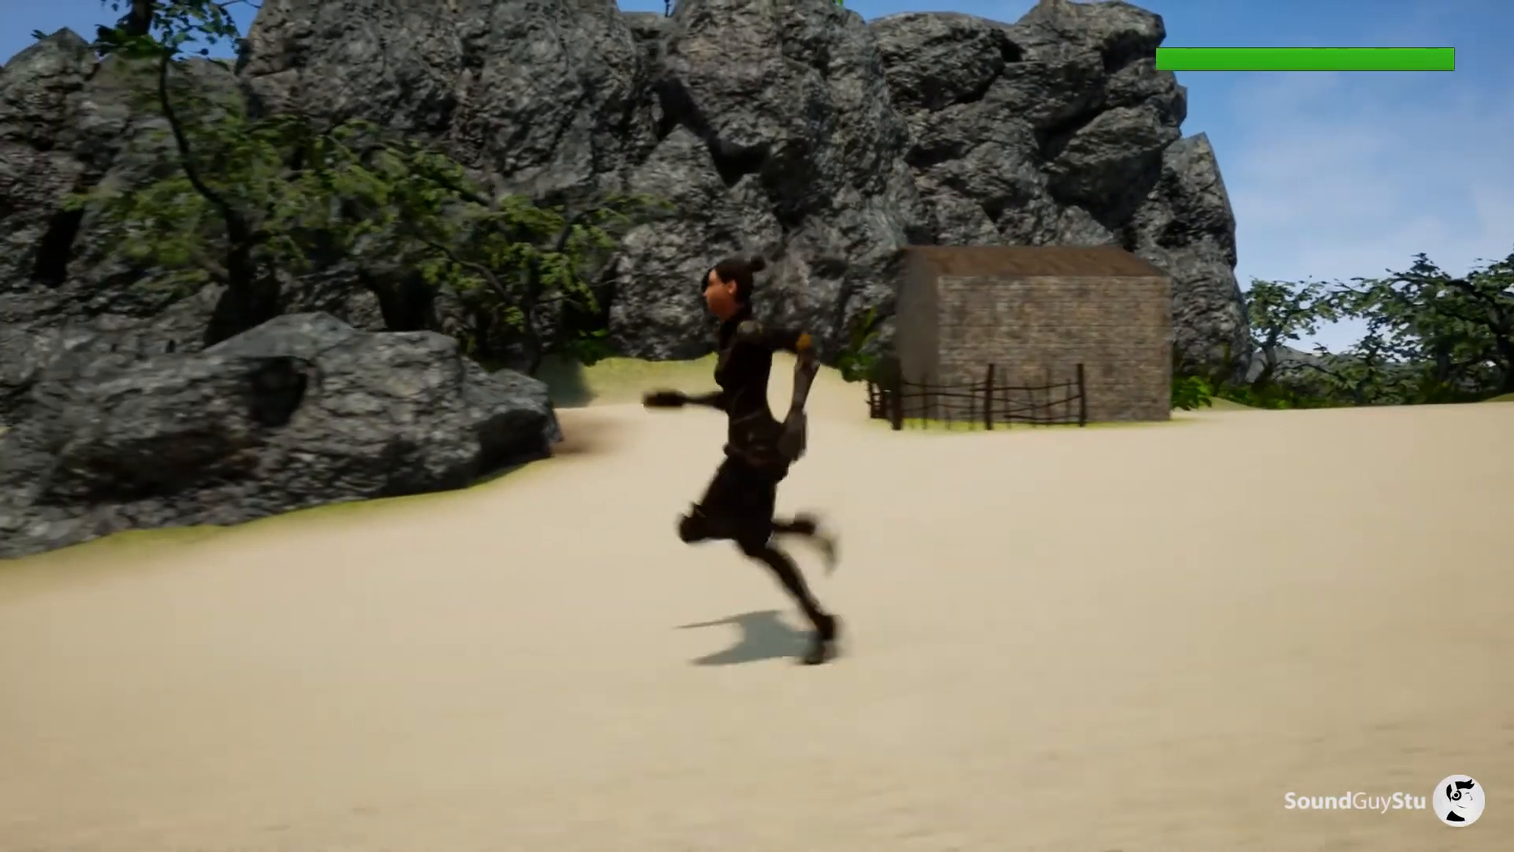
{"action": "key", "text": "w"}
{"action": "key", "text": "a"}
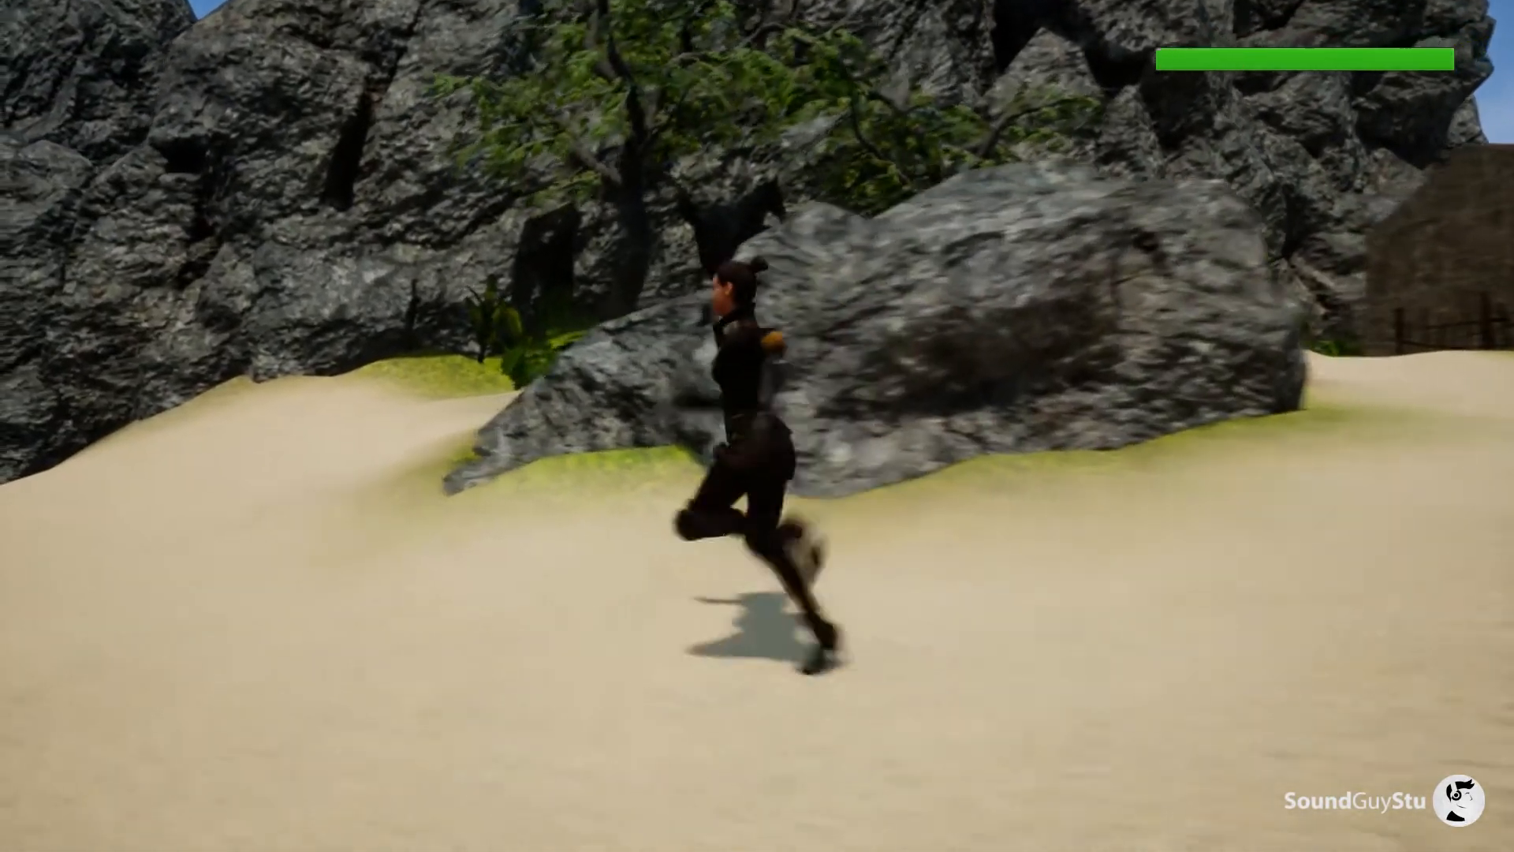
{"action": "key", "text": "w"}
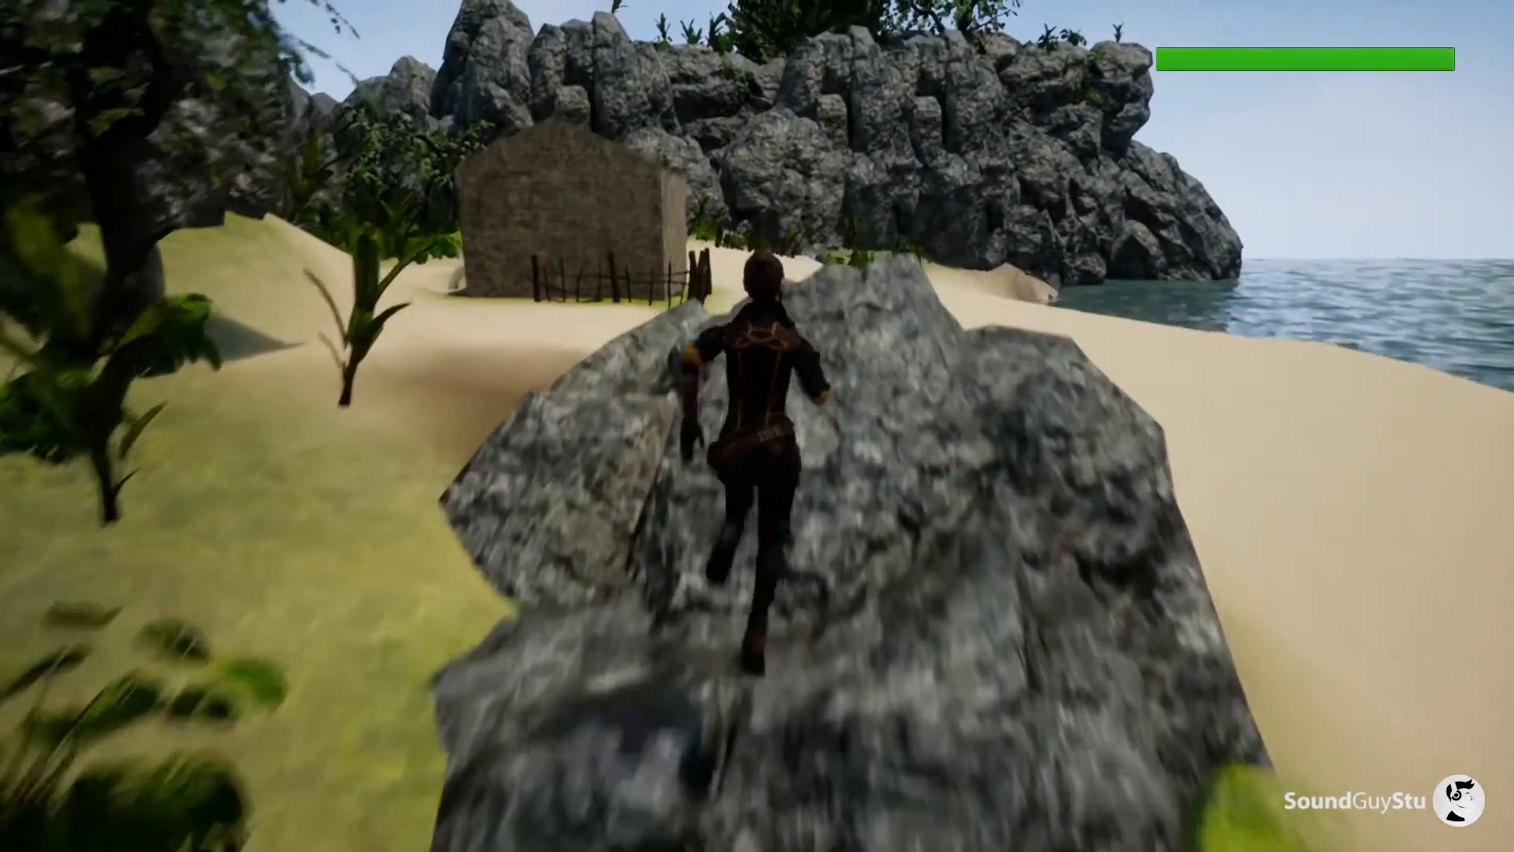
{"action": "key", "text": "space"}
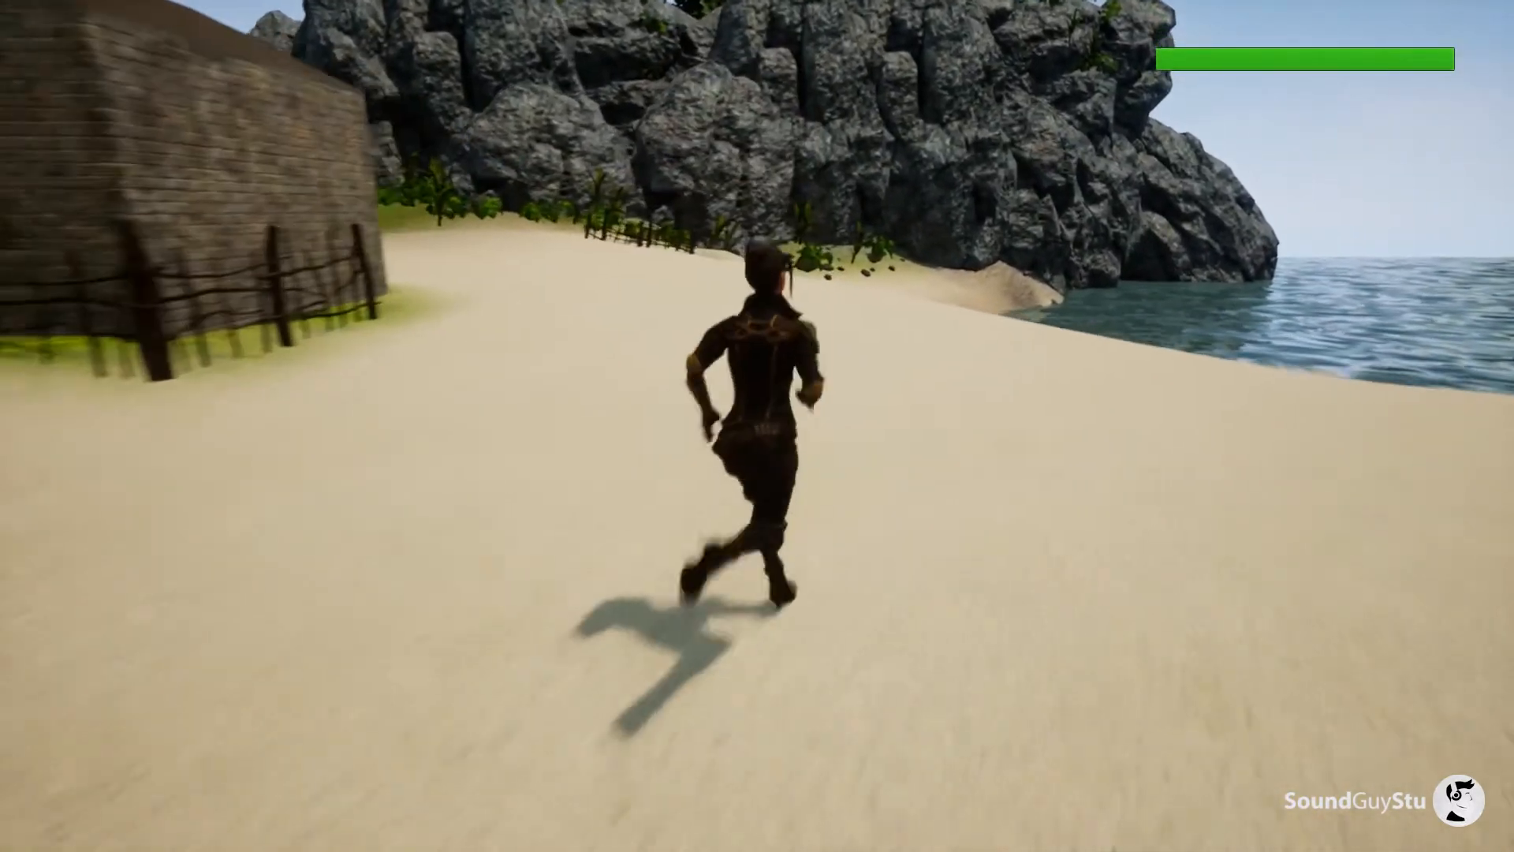
{"action": "key", "text": "d"}
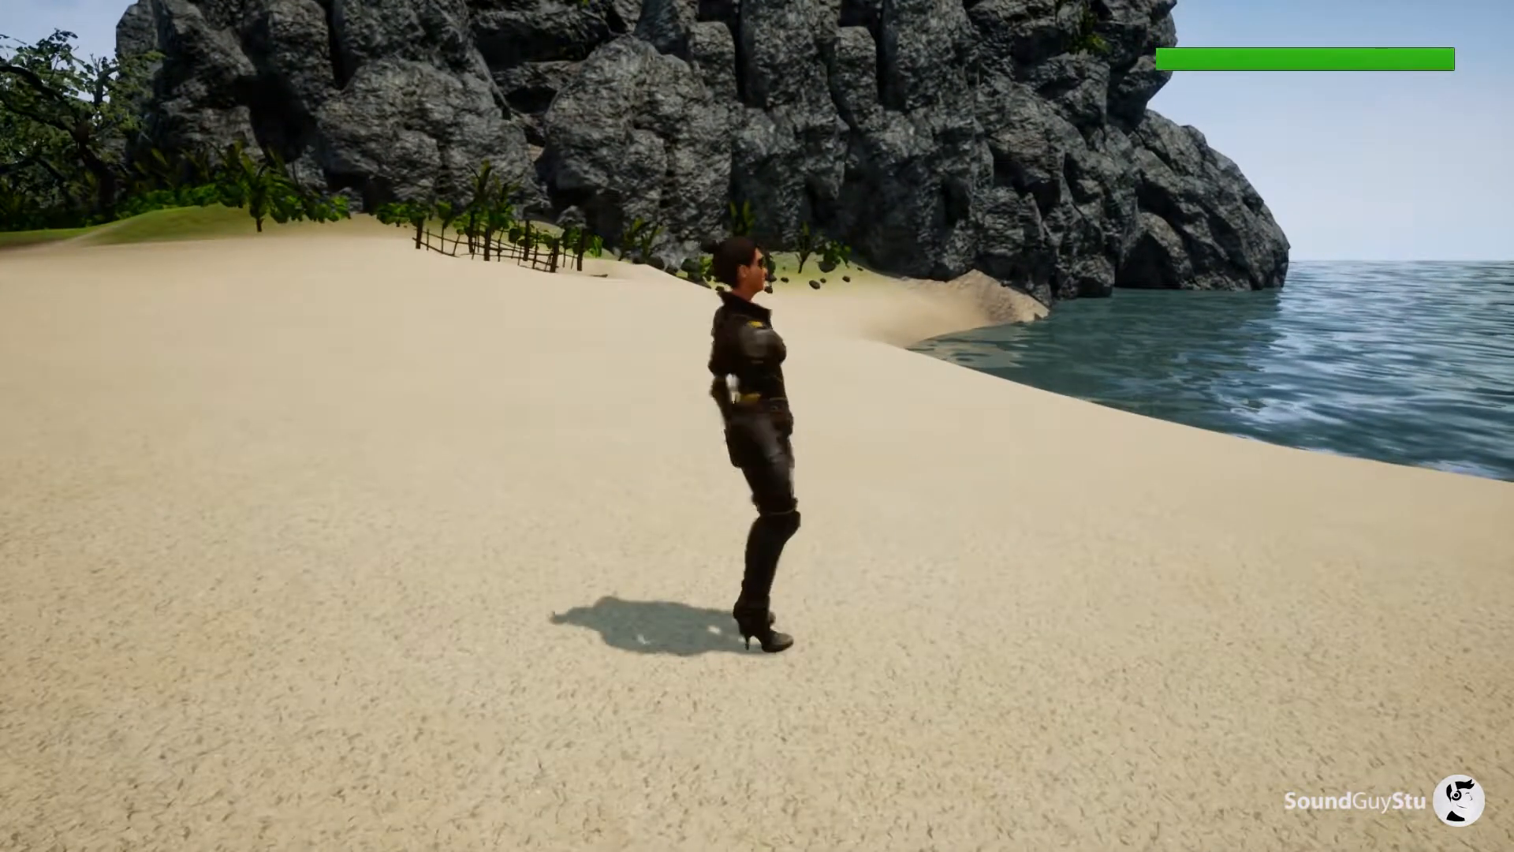
{"action": "key", "text": "w"}
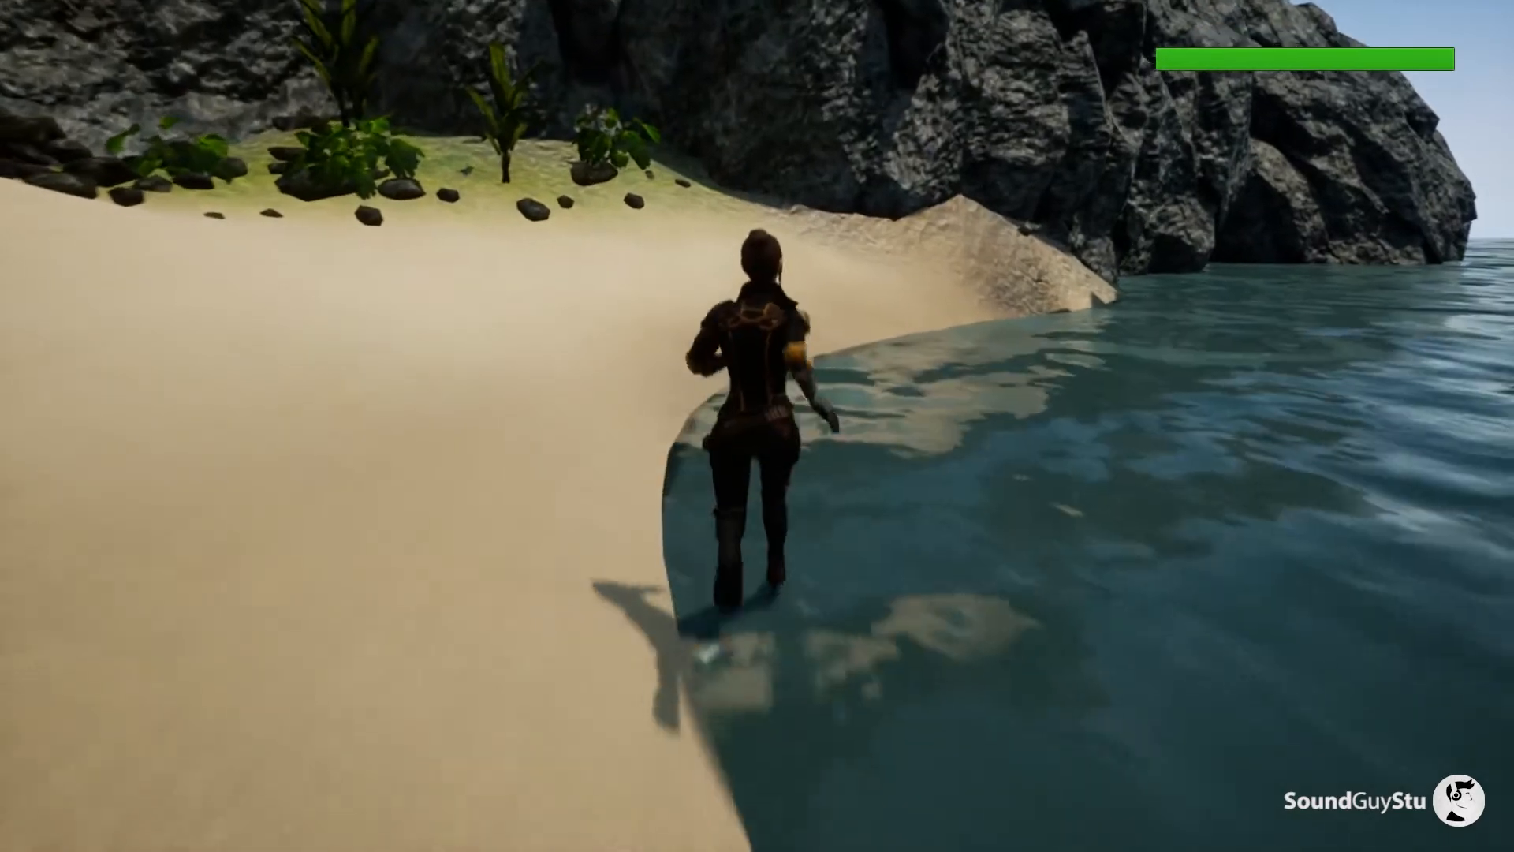
{"action": "key", "text": "a"}
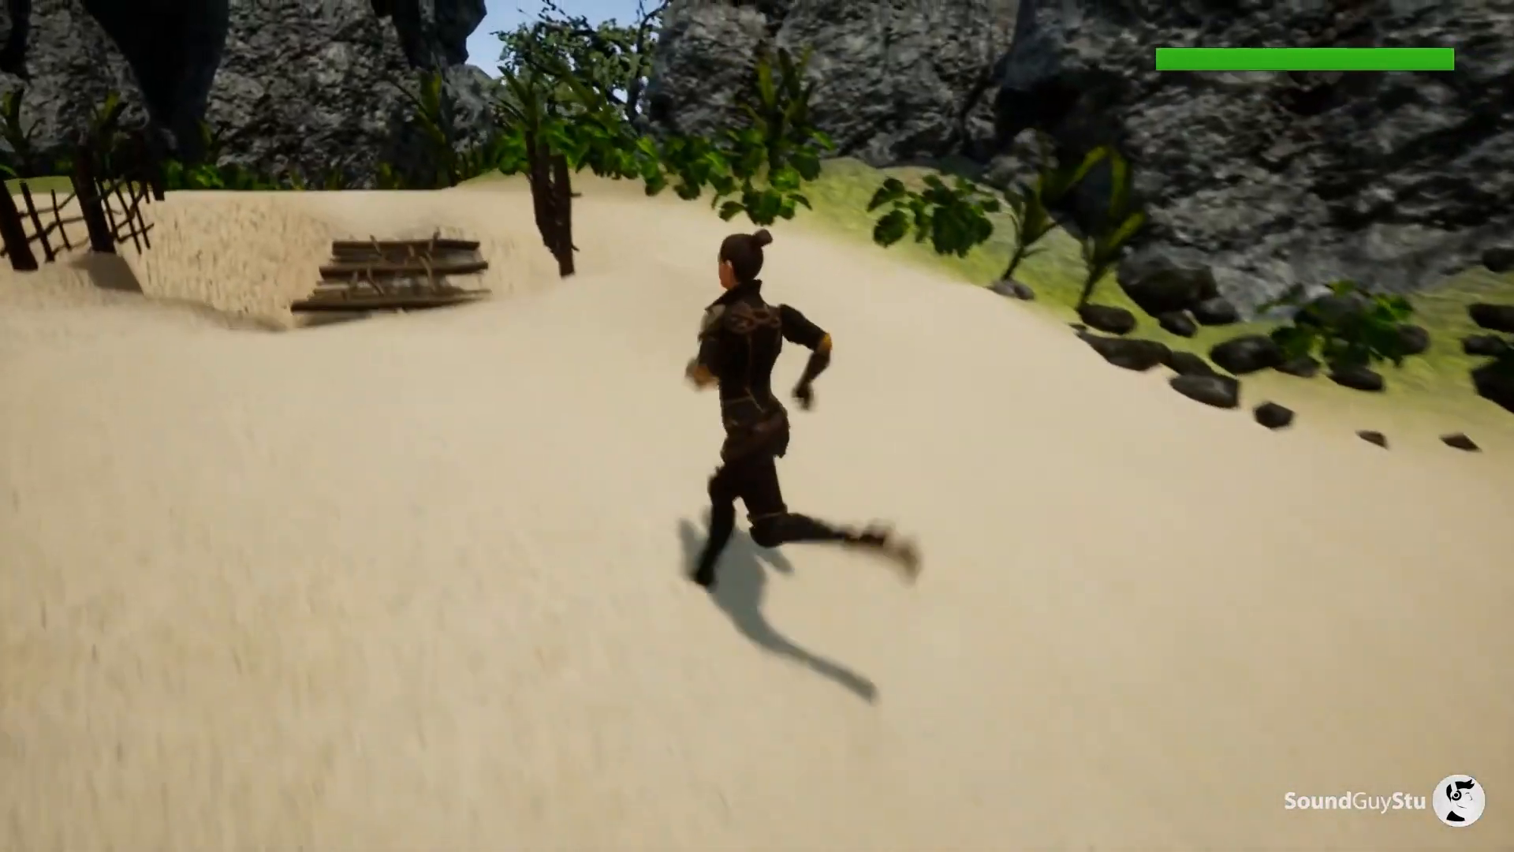
{"action": "key", "text": "space"}
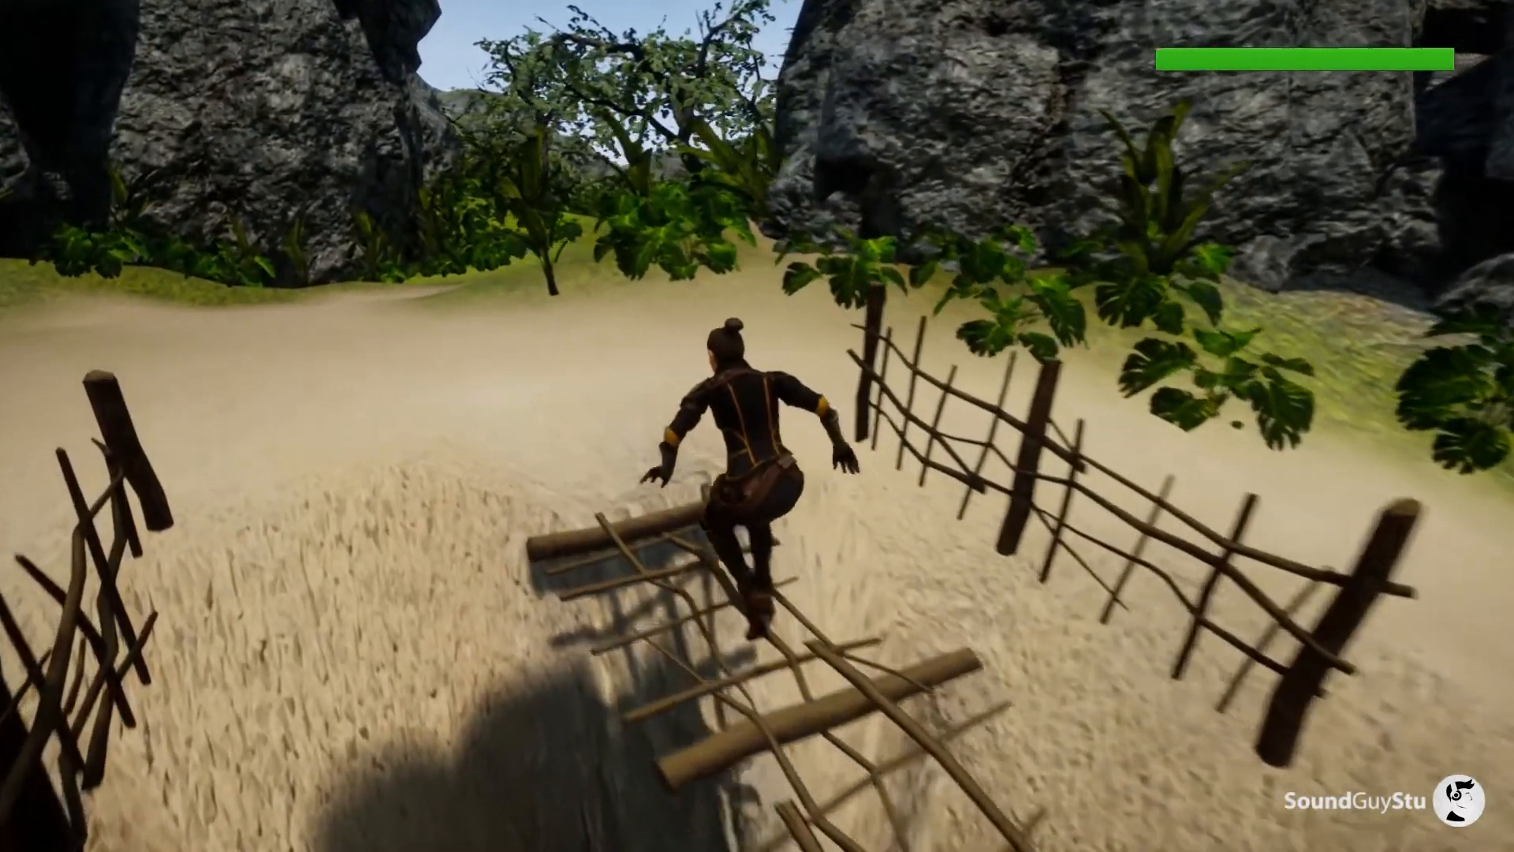
{"action": "key", "text": "s"}
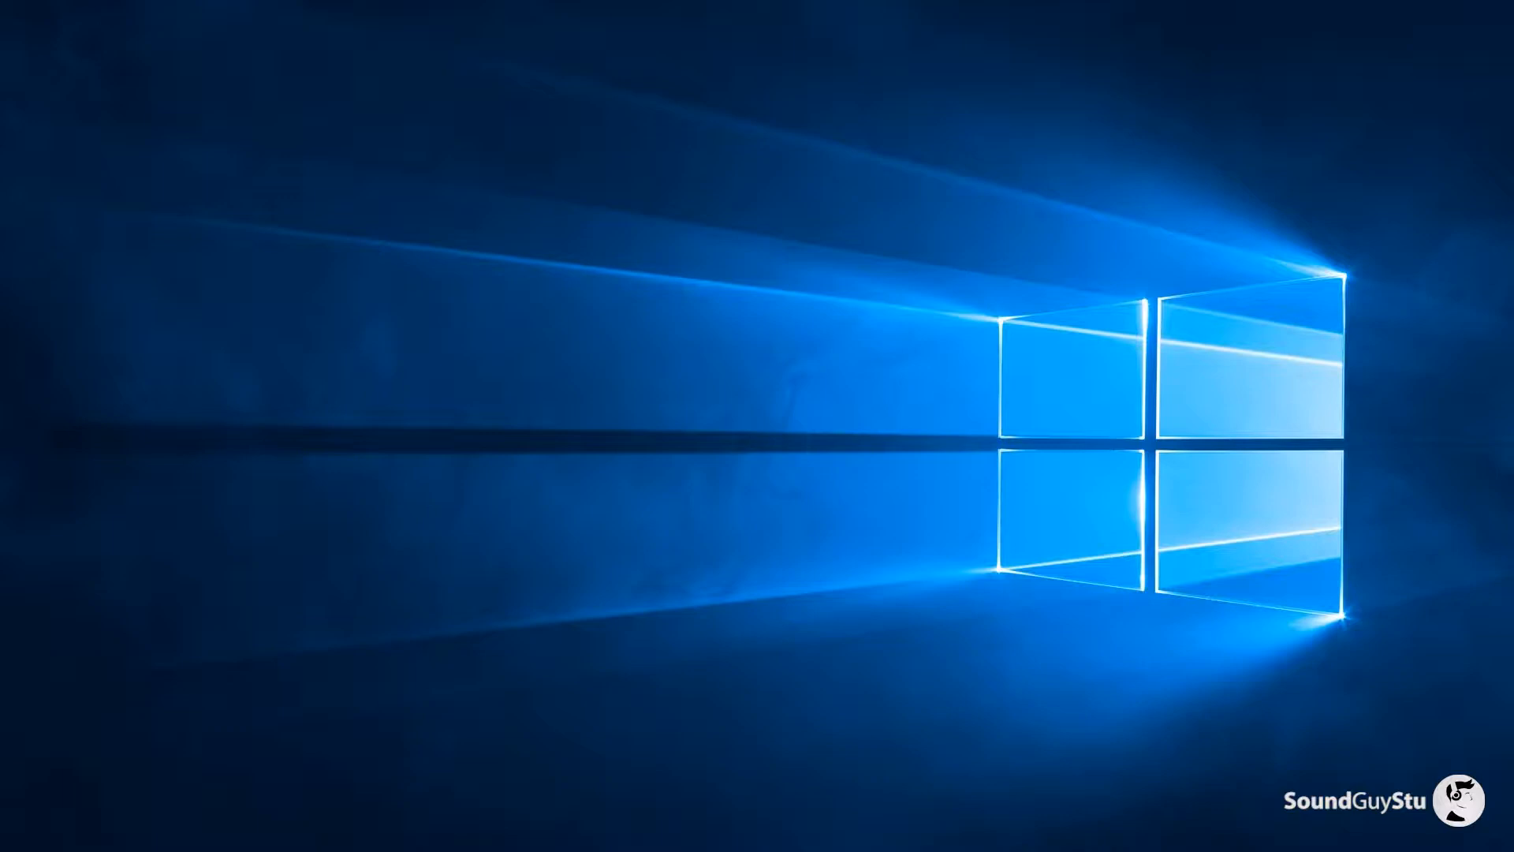
Bring the empty FMOD project into view, open its Audio Bin window and place it clear of the events list.
{"action": "left_click_drag", "start_coordinate": [913, 49], "coordinate": [776, 2]}
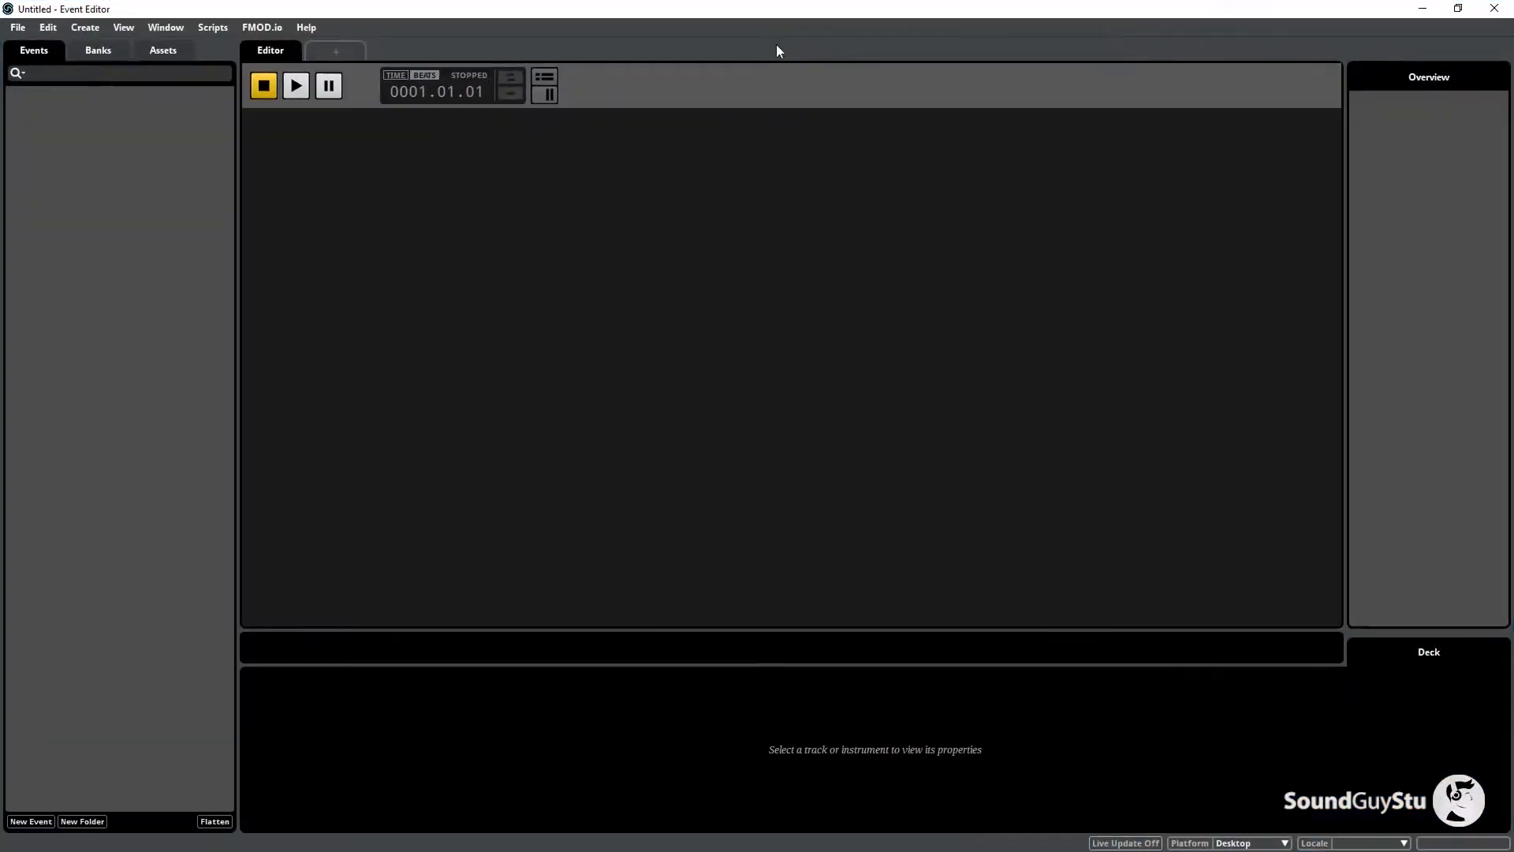
{"action": "left_click", "coordinate": [161, 30]}
{"action": "left_click", "coordinate": [209, 158]}
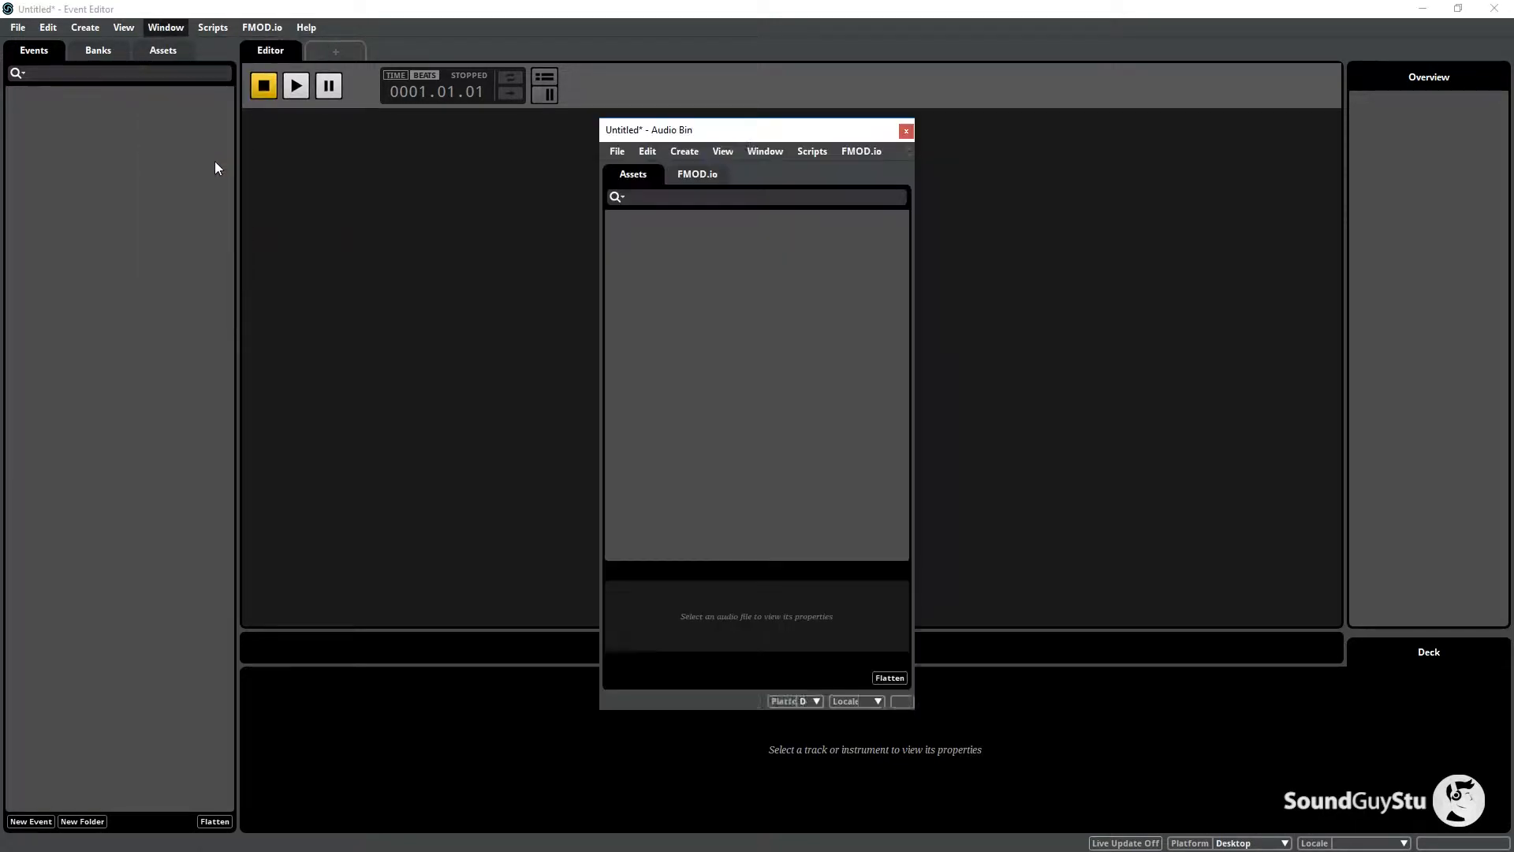
{"action": "left_click_drag", "start_coordinate": [747, 133], "coordinate": [1044, 124]}
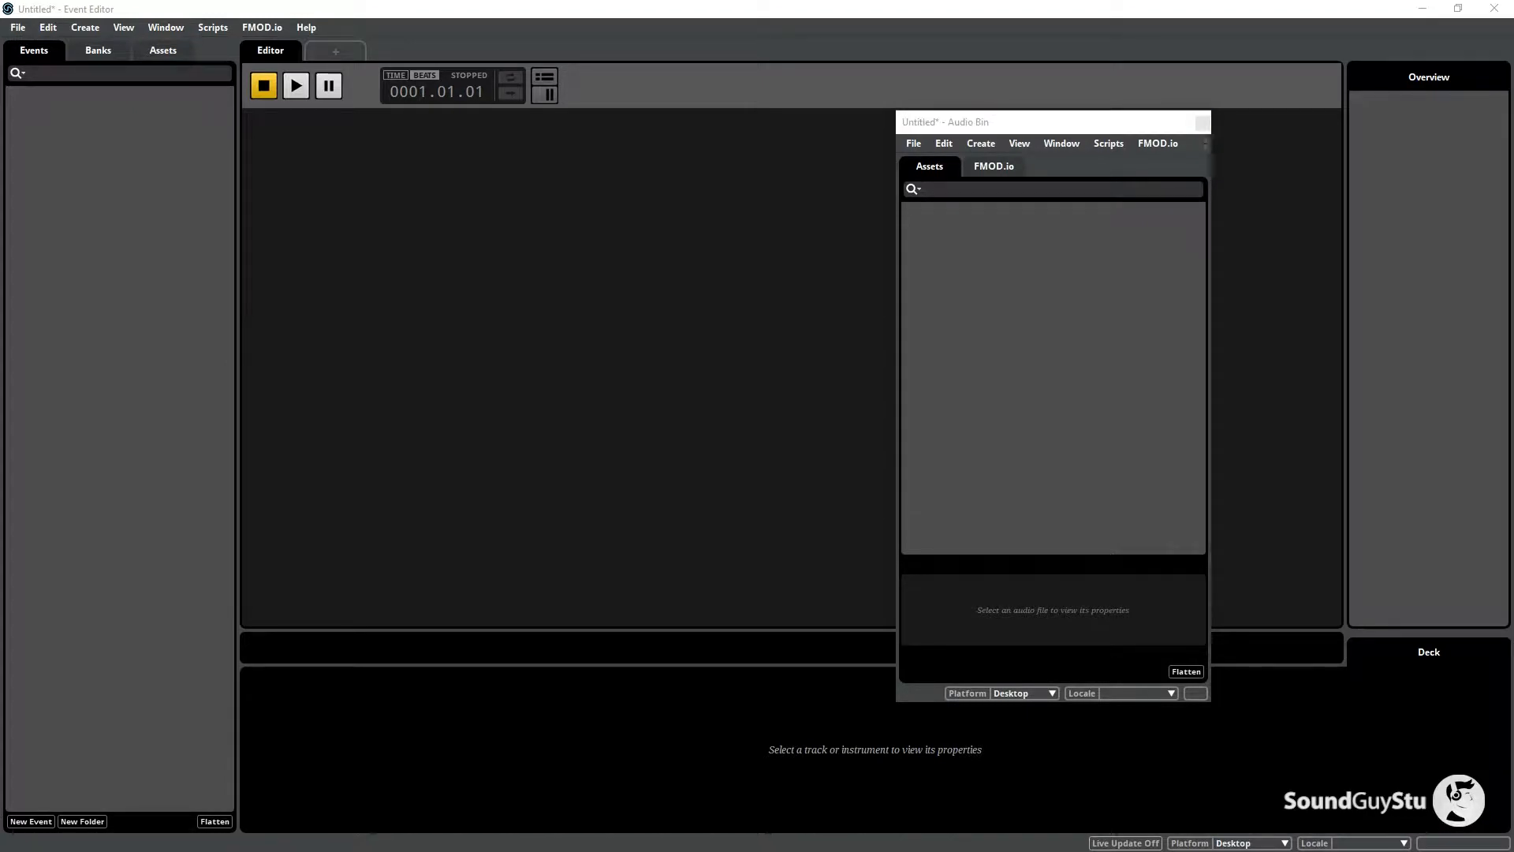
Import all the audio files from the SFX > Foley folder into the Audio Bin and move the file browser out of the way.
{"action": "left_click_drag", "start_coordinate": [237, 293], "coordinate": [462, 134]}
{"action": "left_click_drag", "start_coordinate": [932, 345], "coordinate": [680, 345]}
{"action": "scroll", "coordinate": [229, 339], "scroll_direction": "down", "scroll_amount": 9}
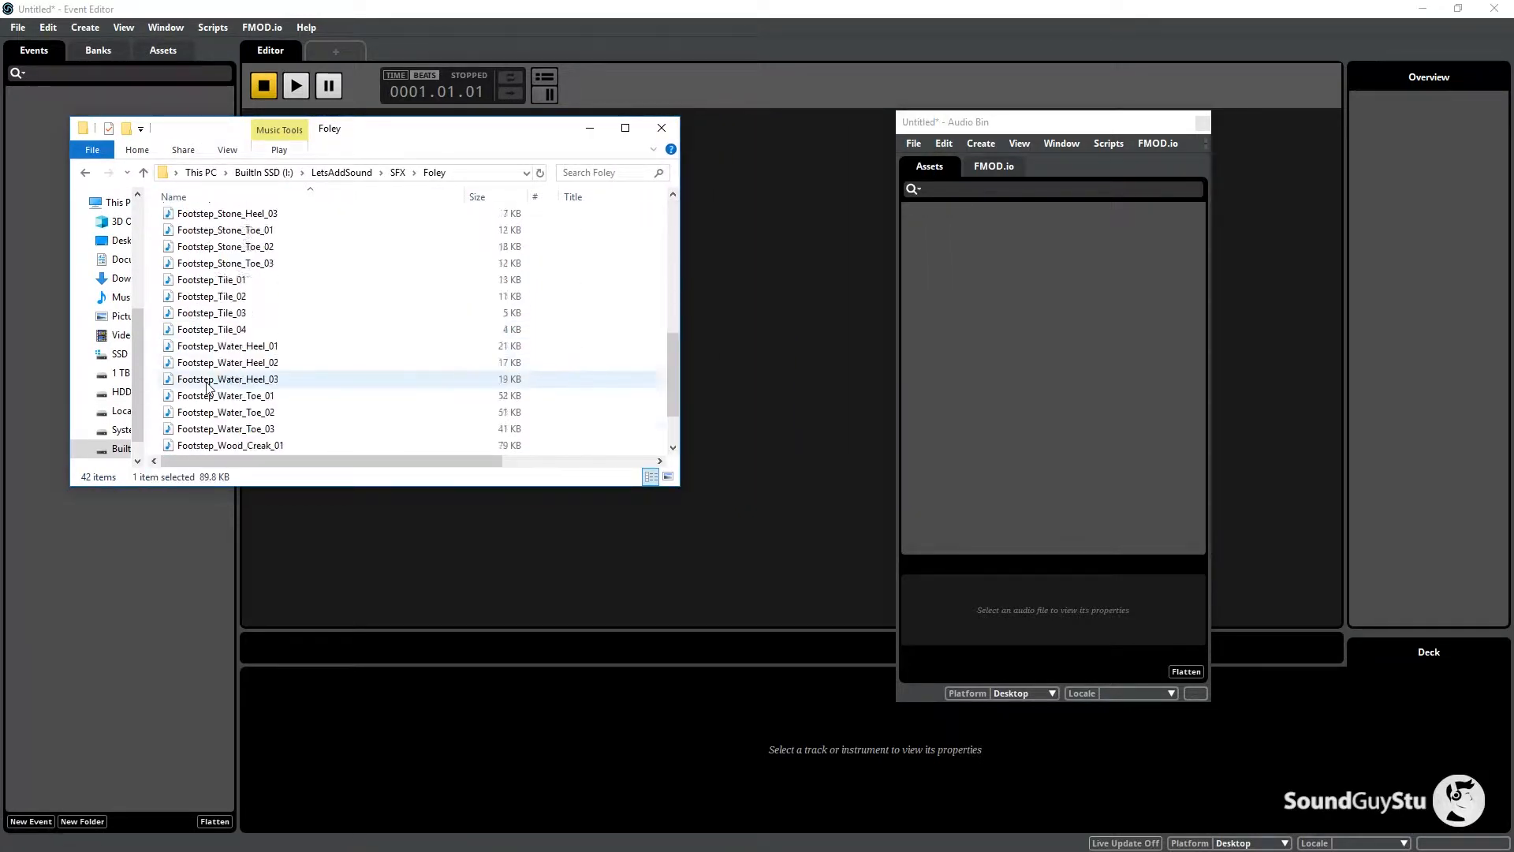
{"action": "left_click", "coordinate": [206, 446]}
{"action": "key", "text": "ctrl+a"}
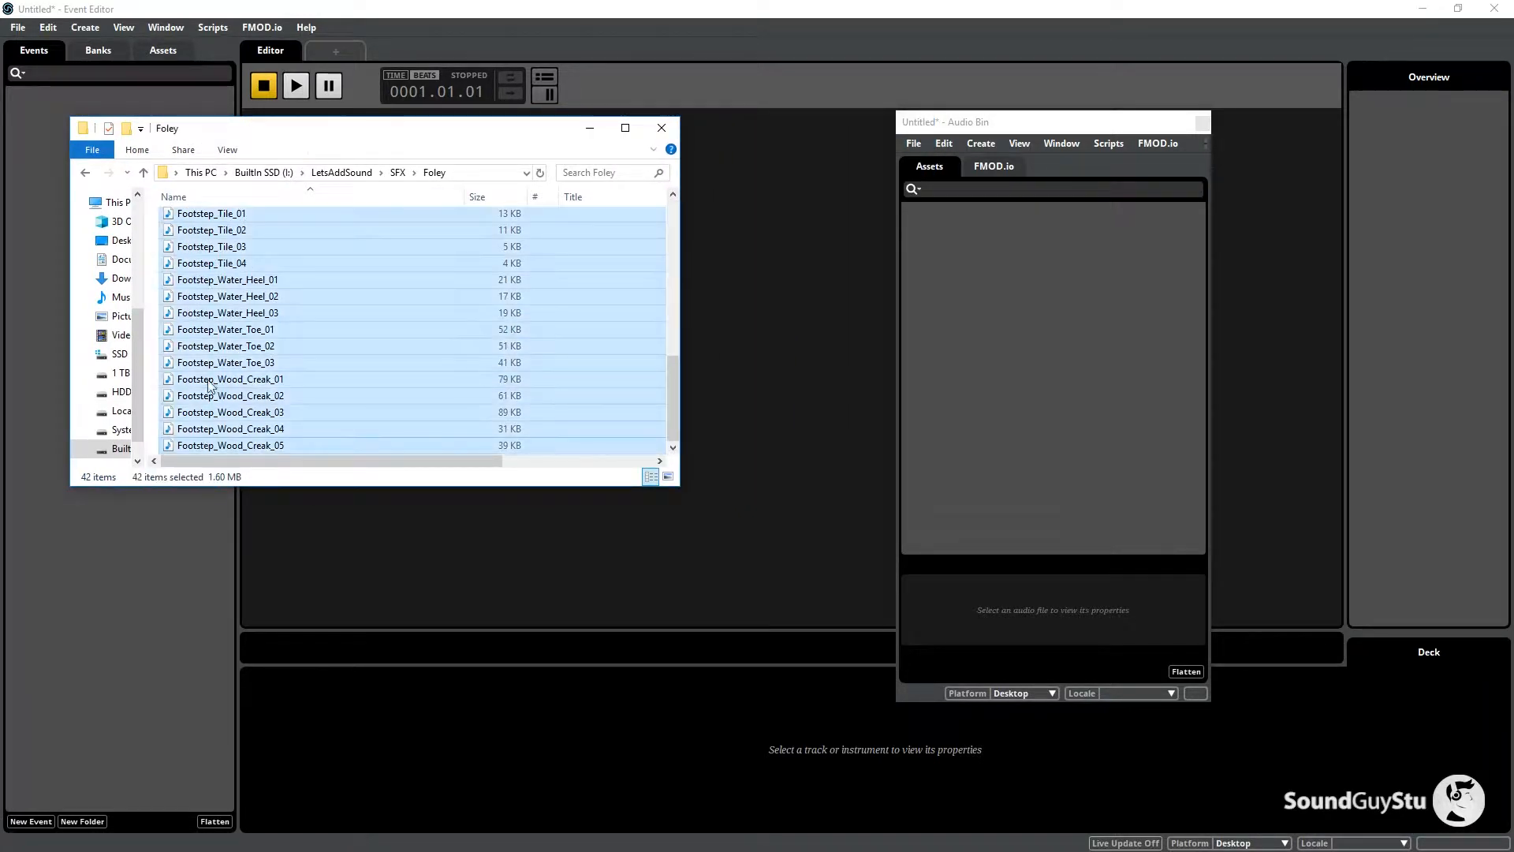
{"action": "left_click_drag", "start_coordinate": [203, 217], "coordinate": [1015, 334]}
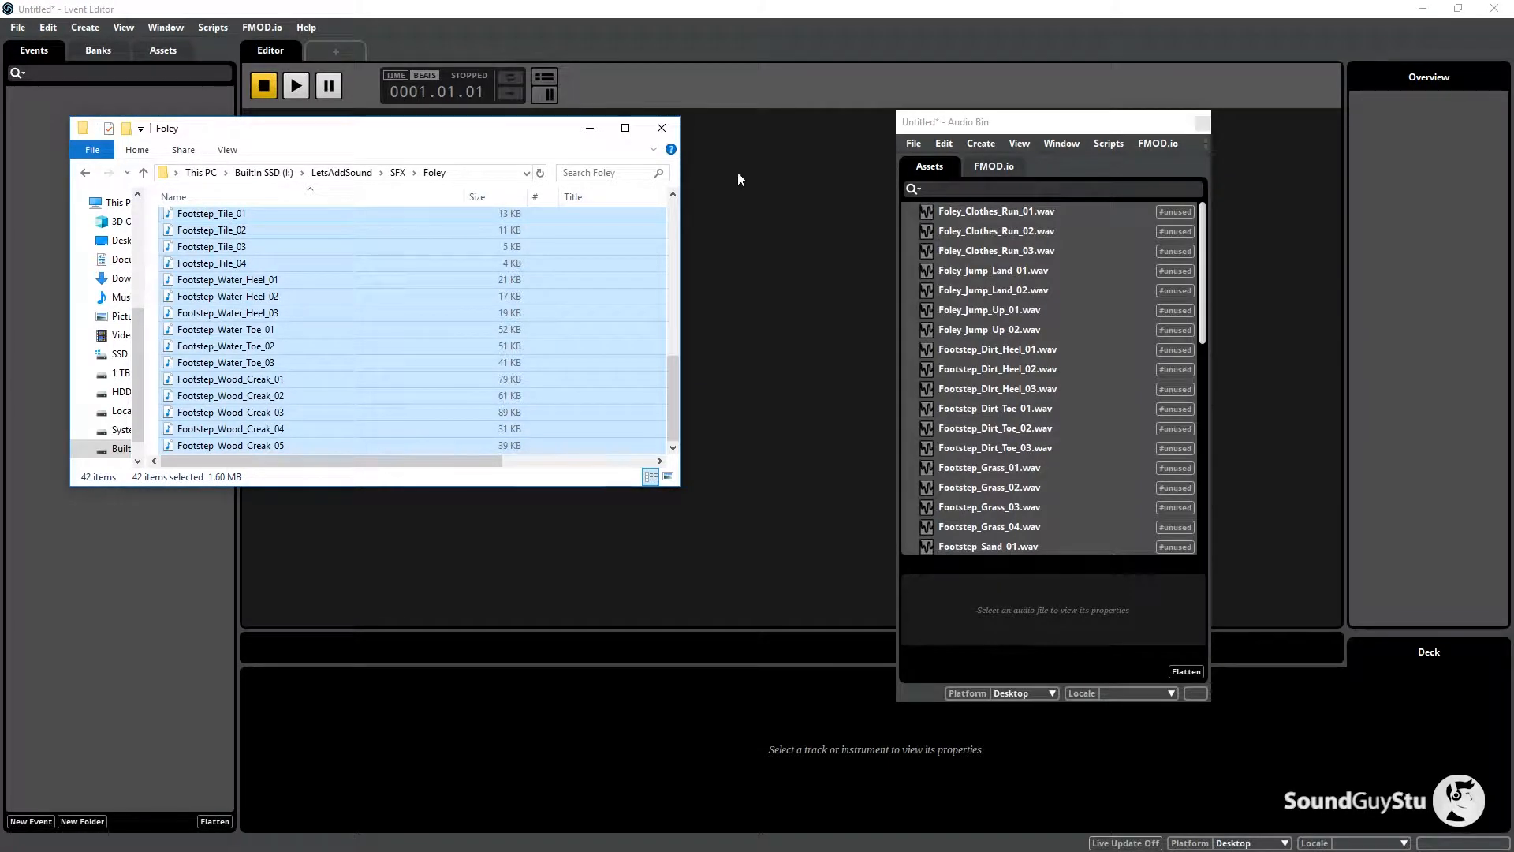
{"action": "left_click_drag", "start_coordinate": [533, 134], "coordinate": [0, 205]}
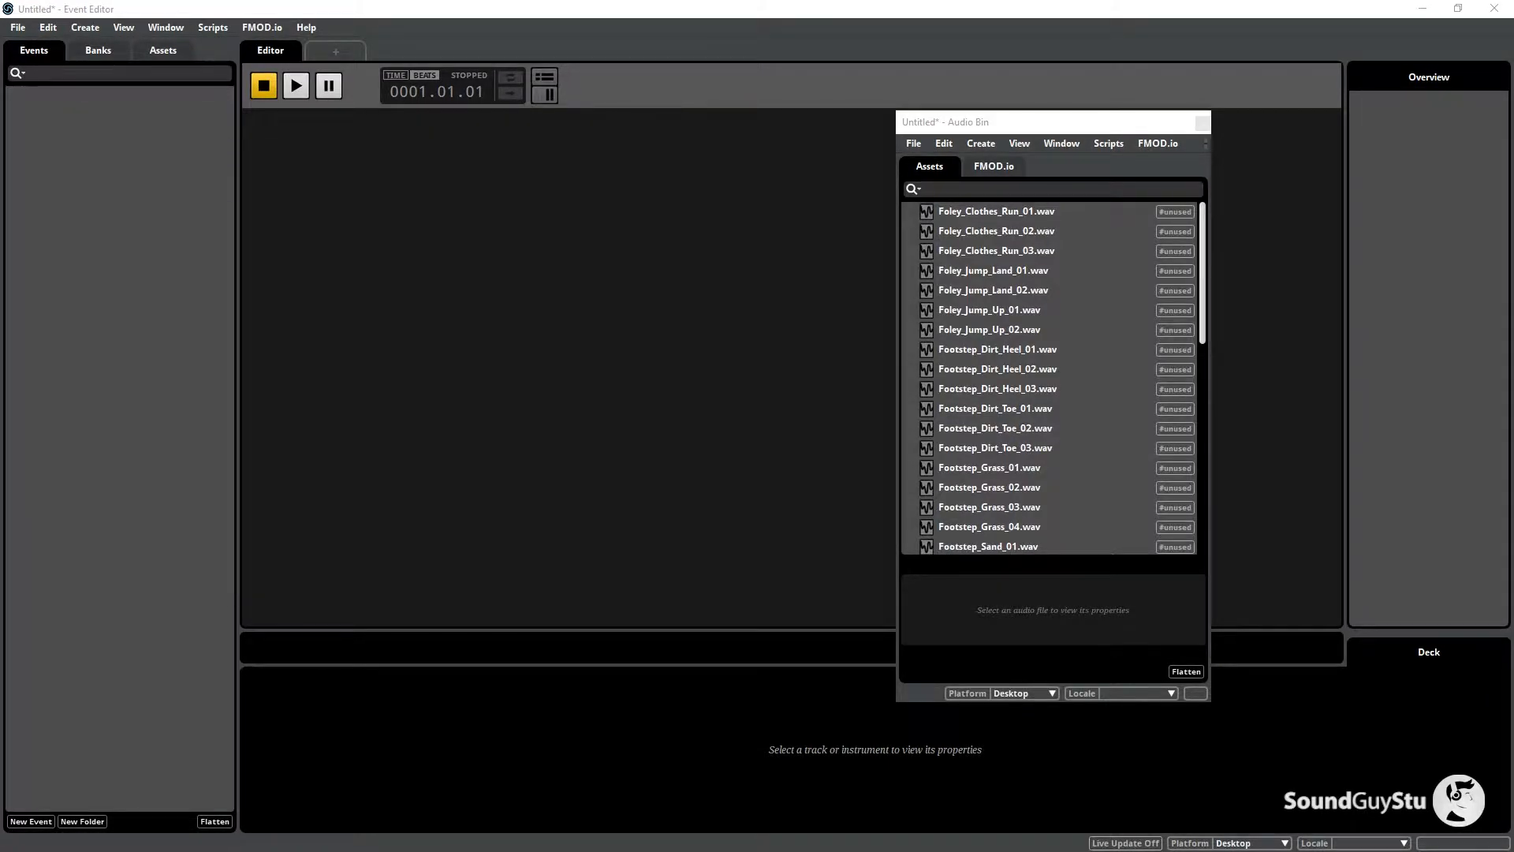
Create a new 2D event named Footsteps.
{"action": "left_click", "coordinate": [148, 284]}
{"action": "right_click", "coordinate": [102, 121]}
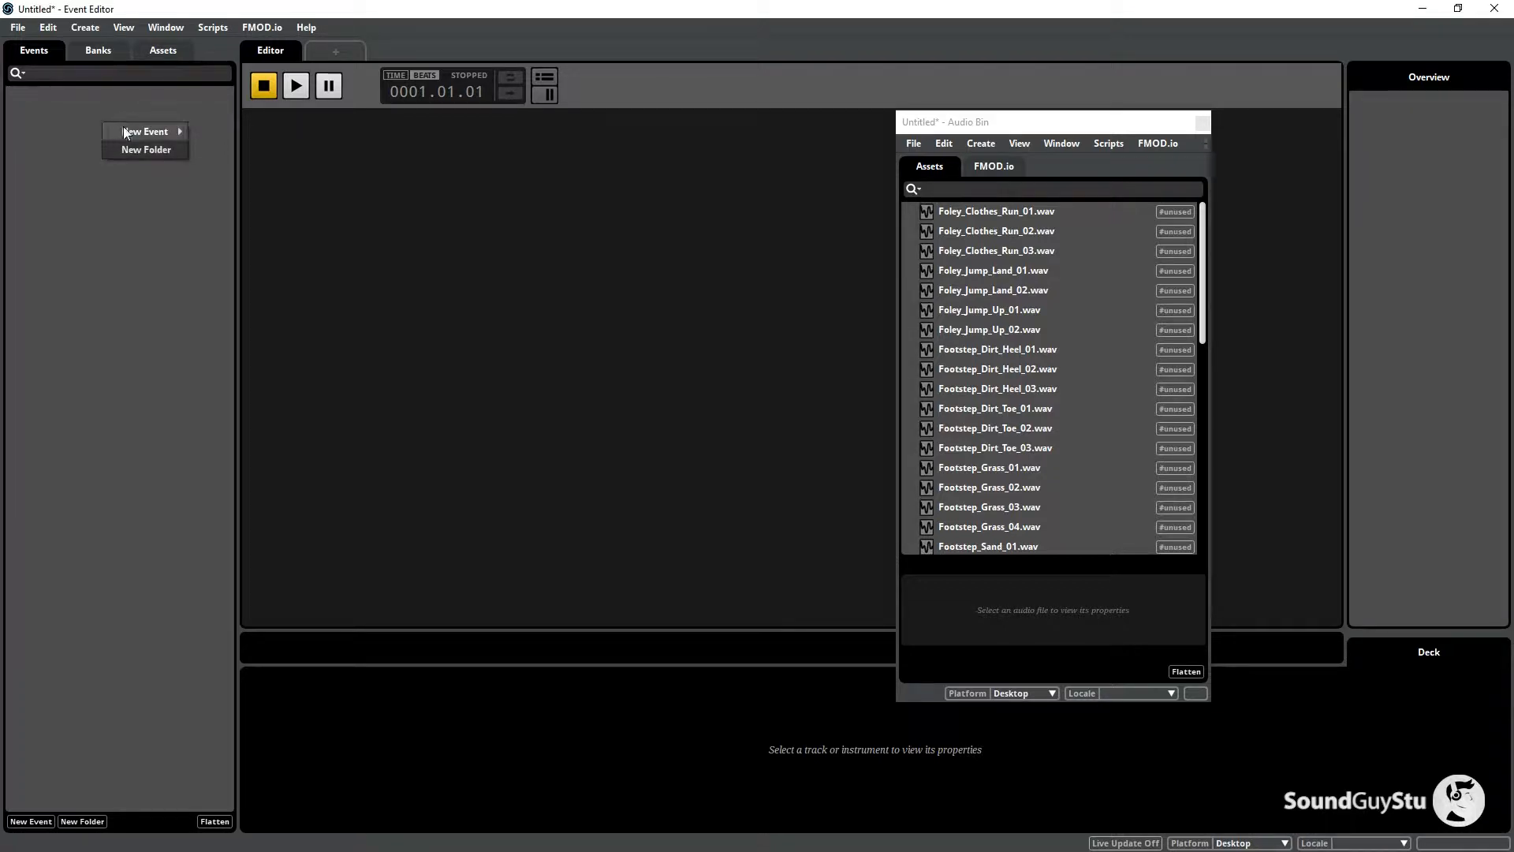
{"action": "mouse_move", "coordinate": [157, 132]}
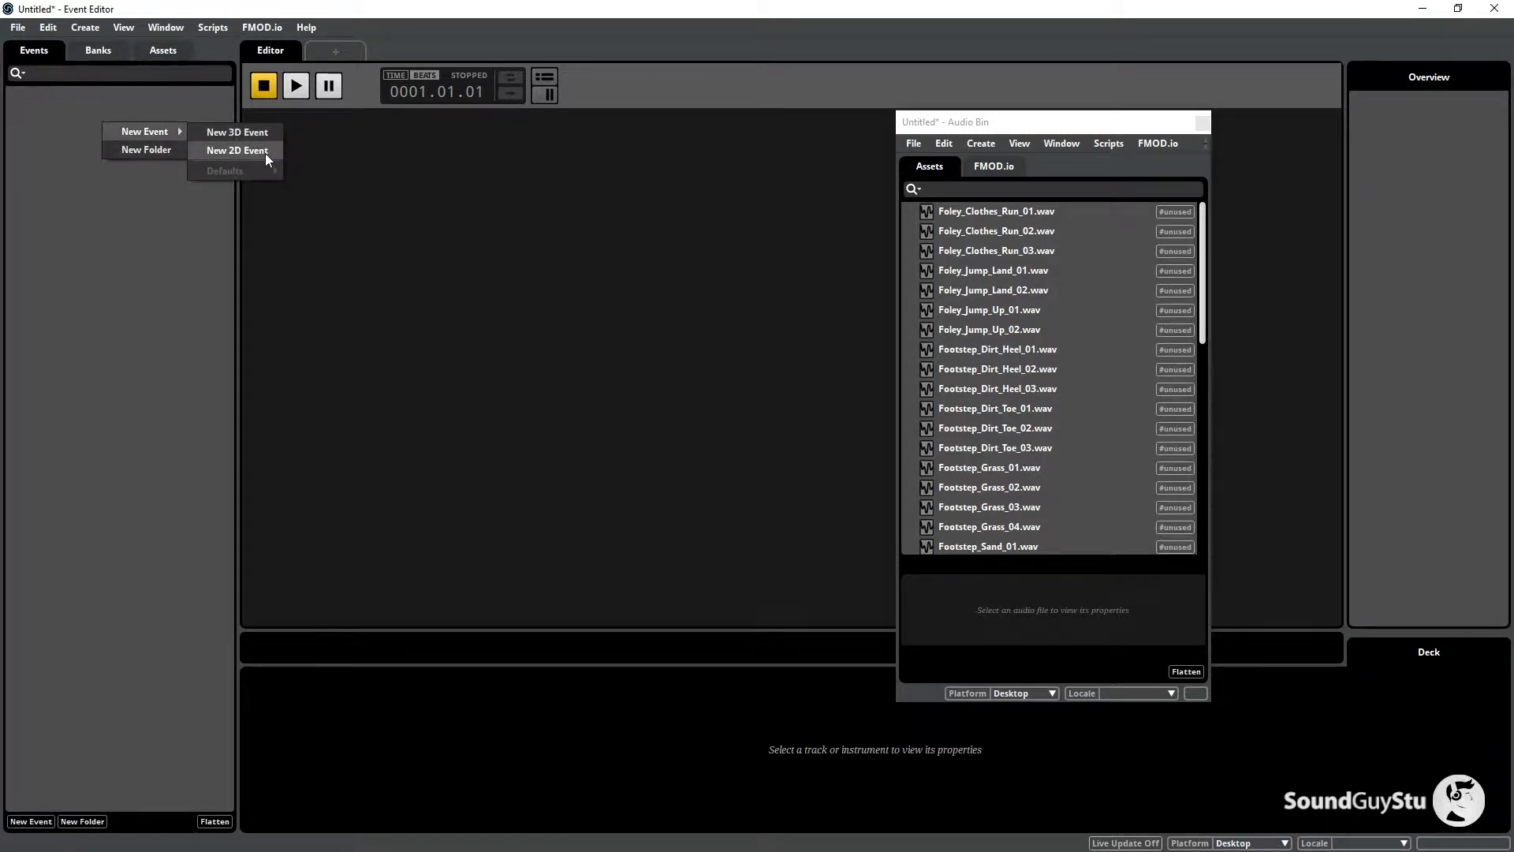
{"action": "left_click", "coordinate": [265, 153]}
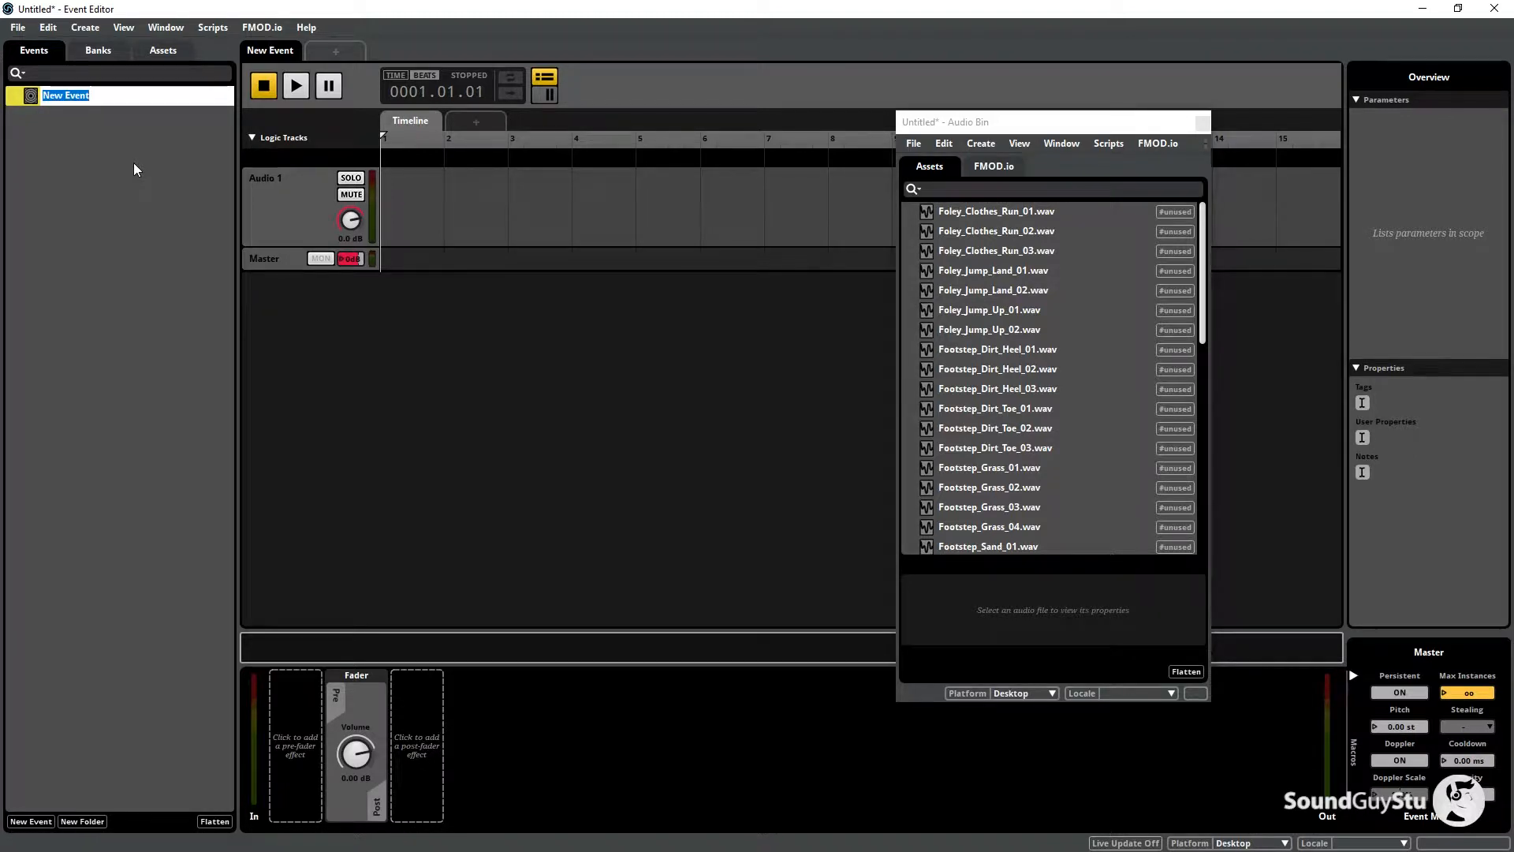
{"action": "type", "text": "Footsteps"}
{"action": "key", "text": "Return"}
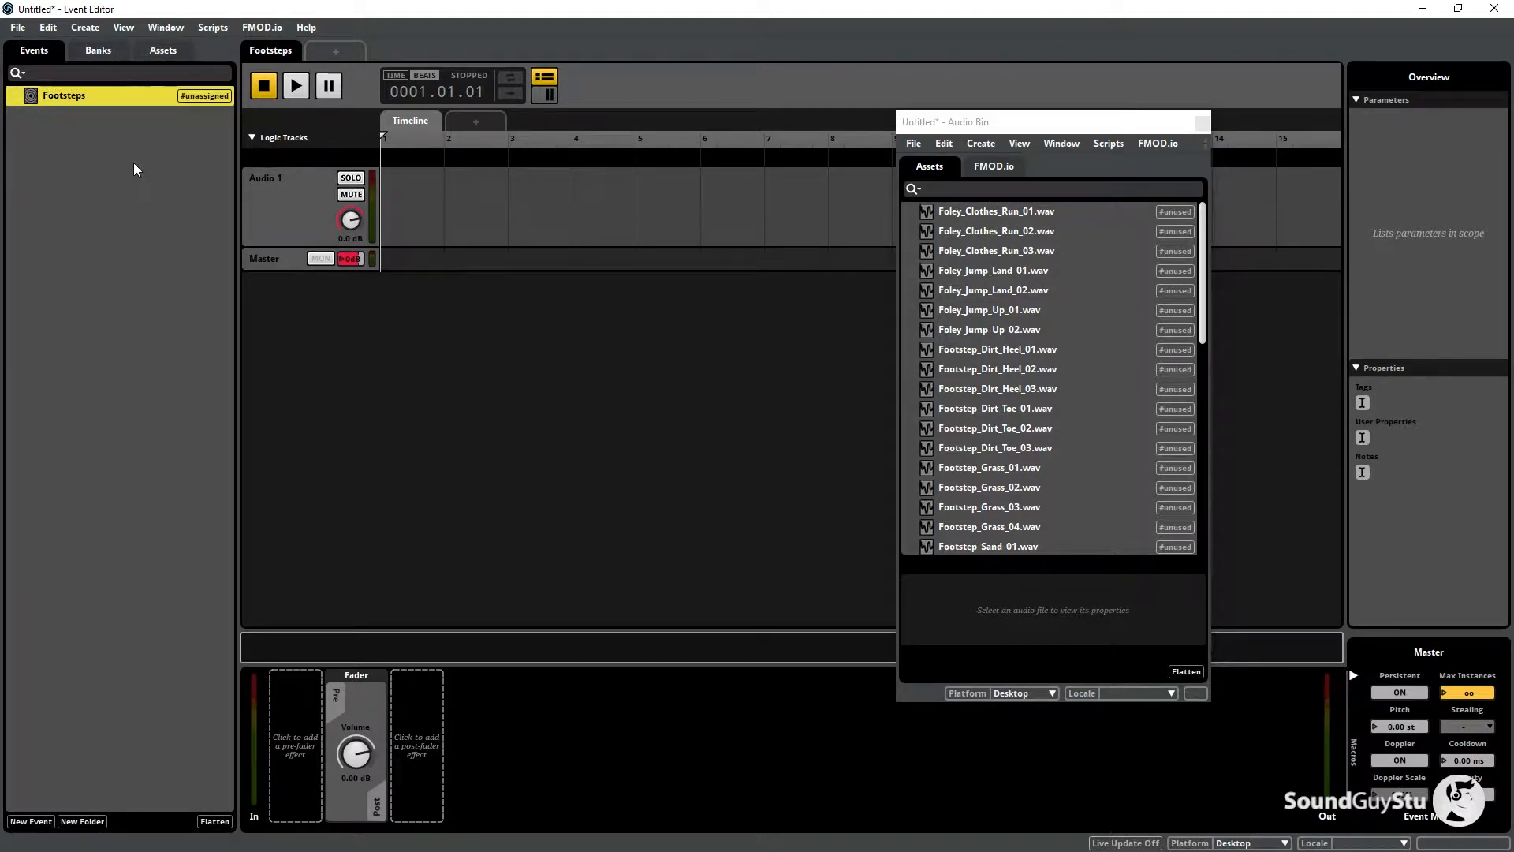
{"action": "right_click", "coordinate": [125, 97]}
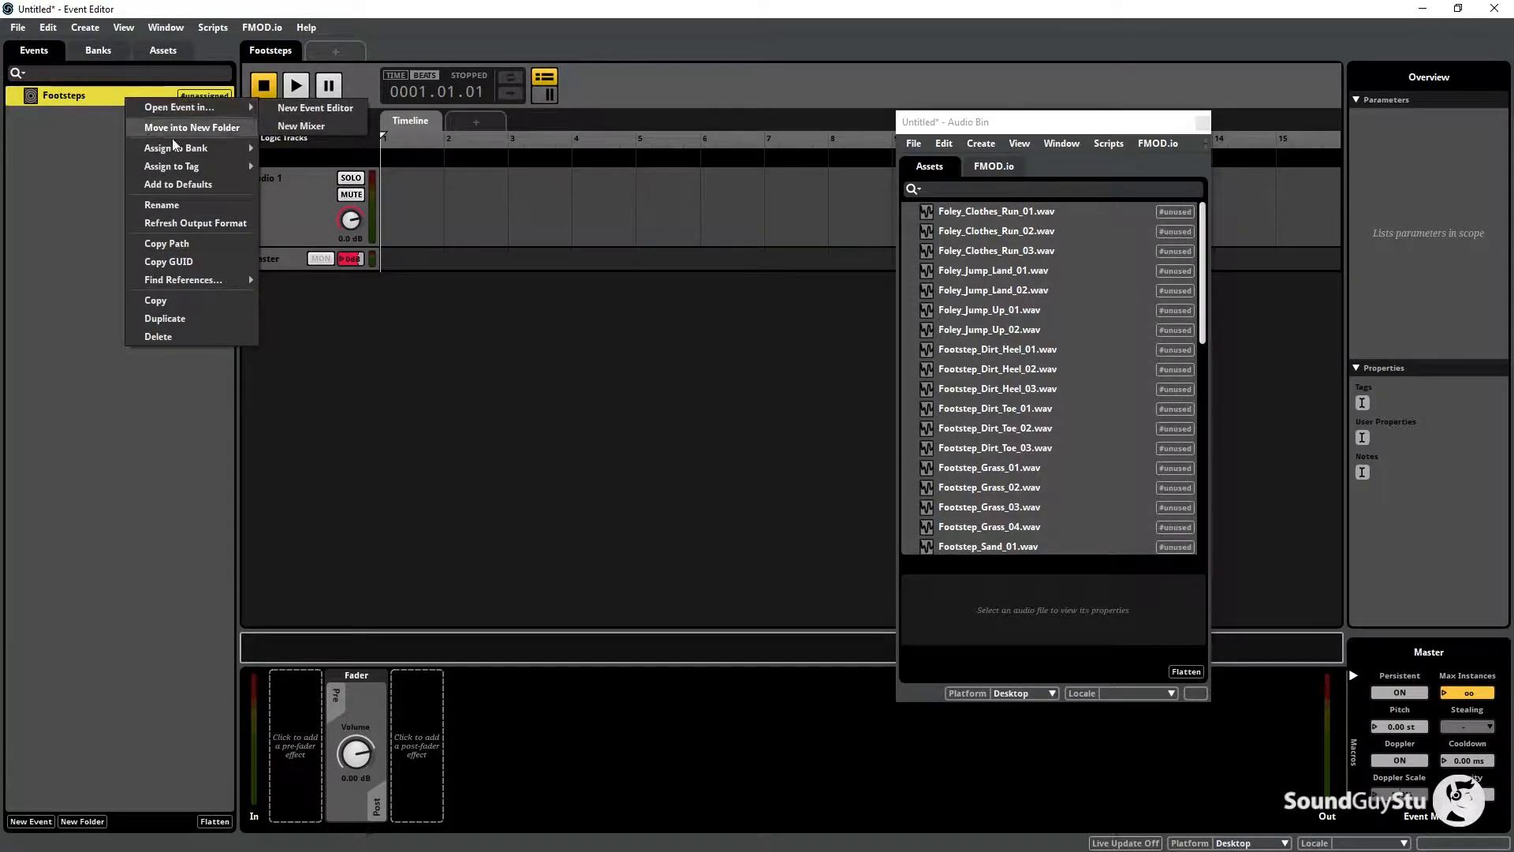
{"action": "mouse_move", "coordinate": [214, 149]}
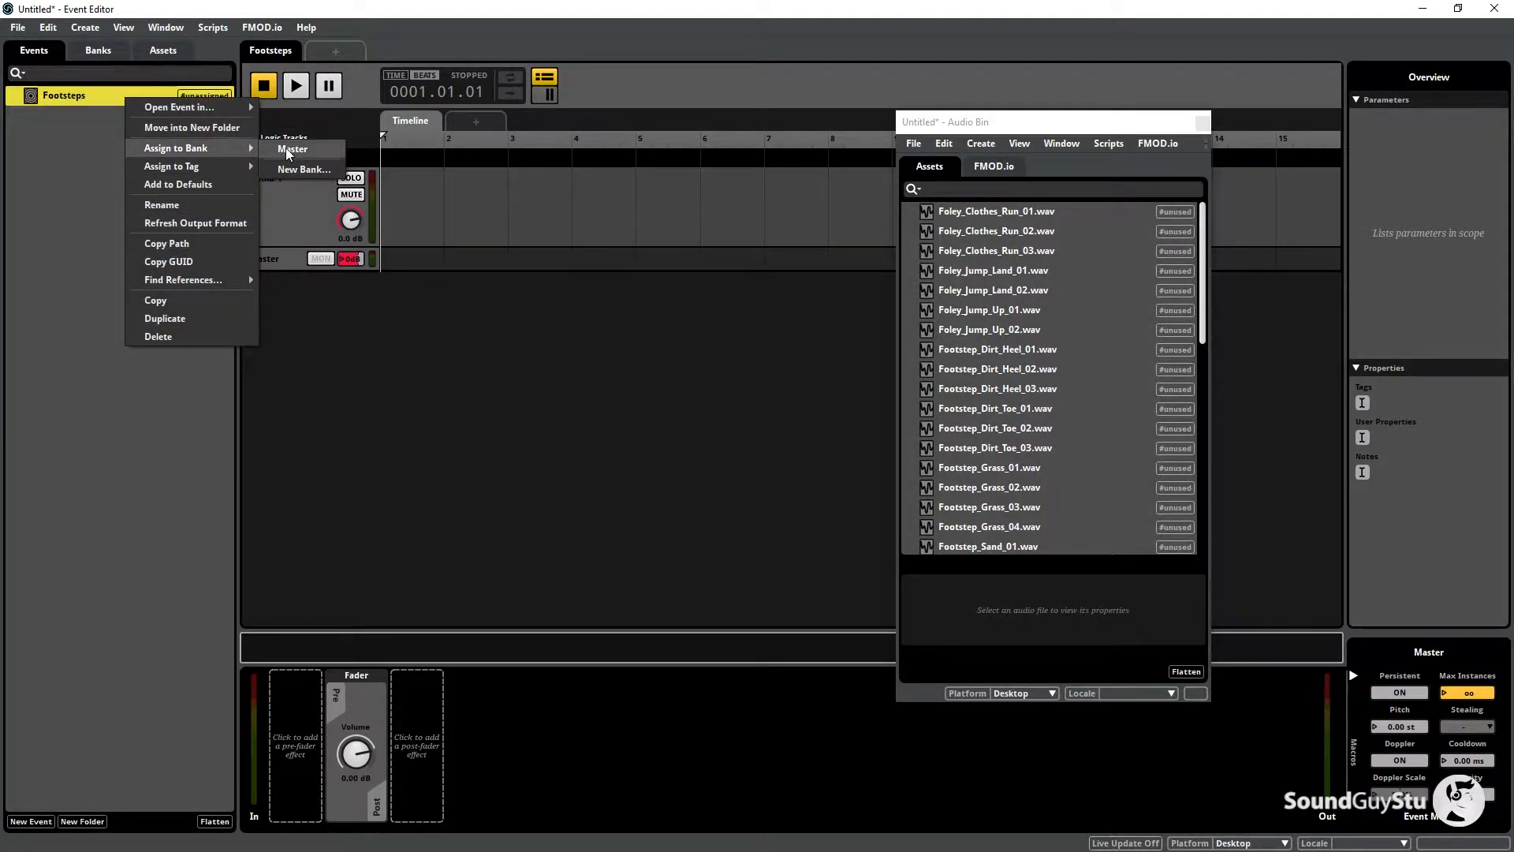
{"action": "left_click", "coordinate": [78, 198]}
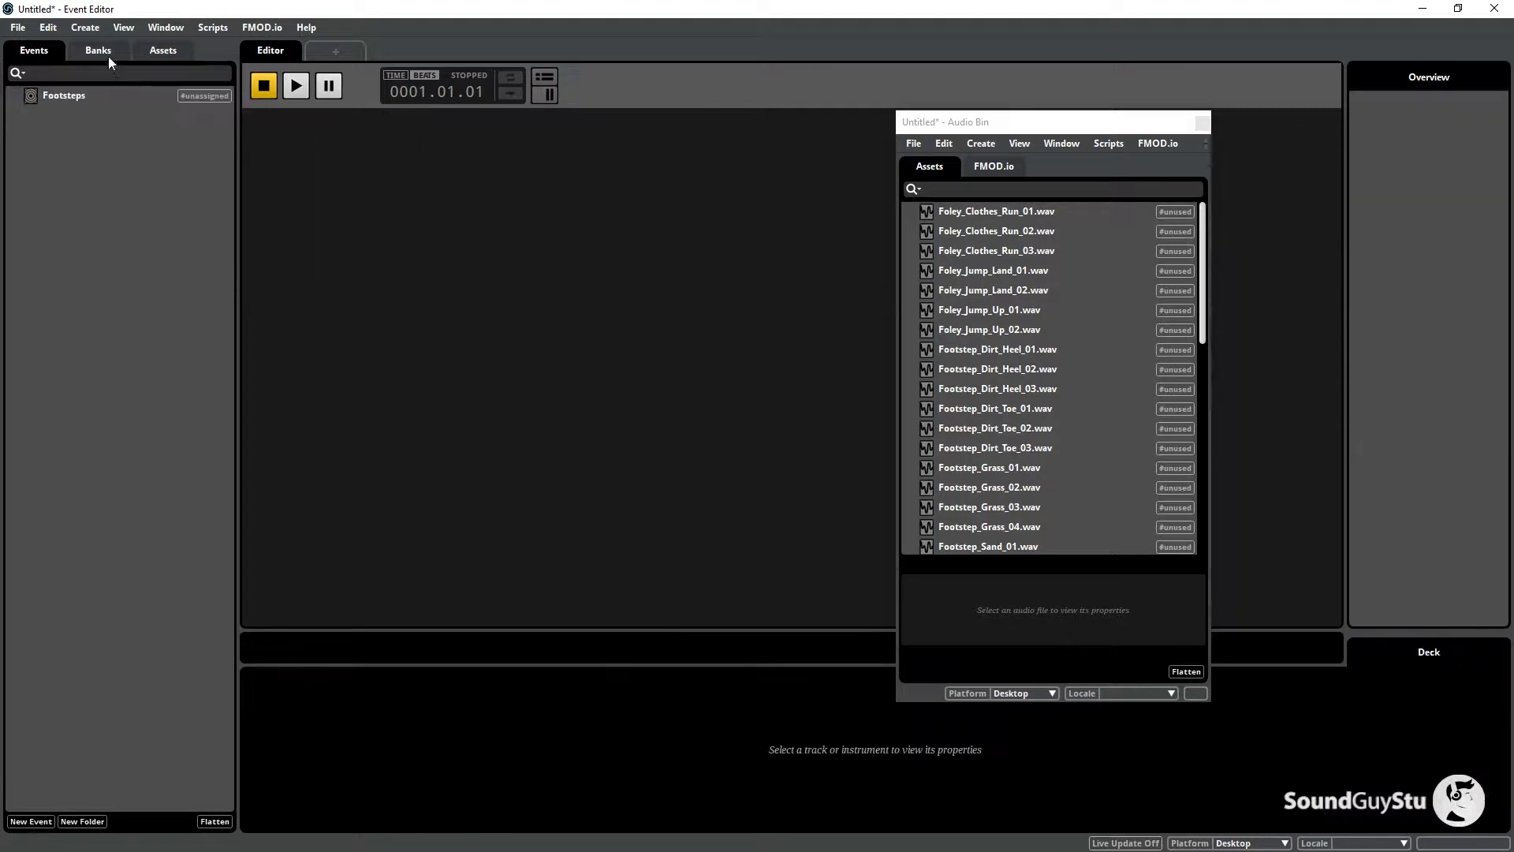
Create a new bank named Foley alongside the Master bank.
{"action": "left_click", "coordinate": [99, 51]}
{"action": "right_click", "coordinate": [77, 195]}
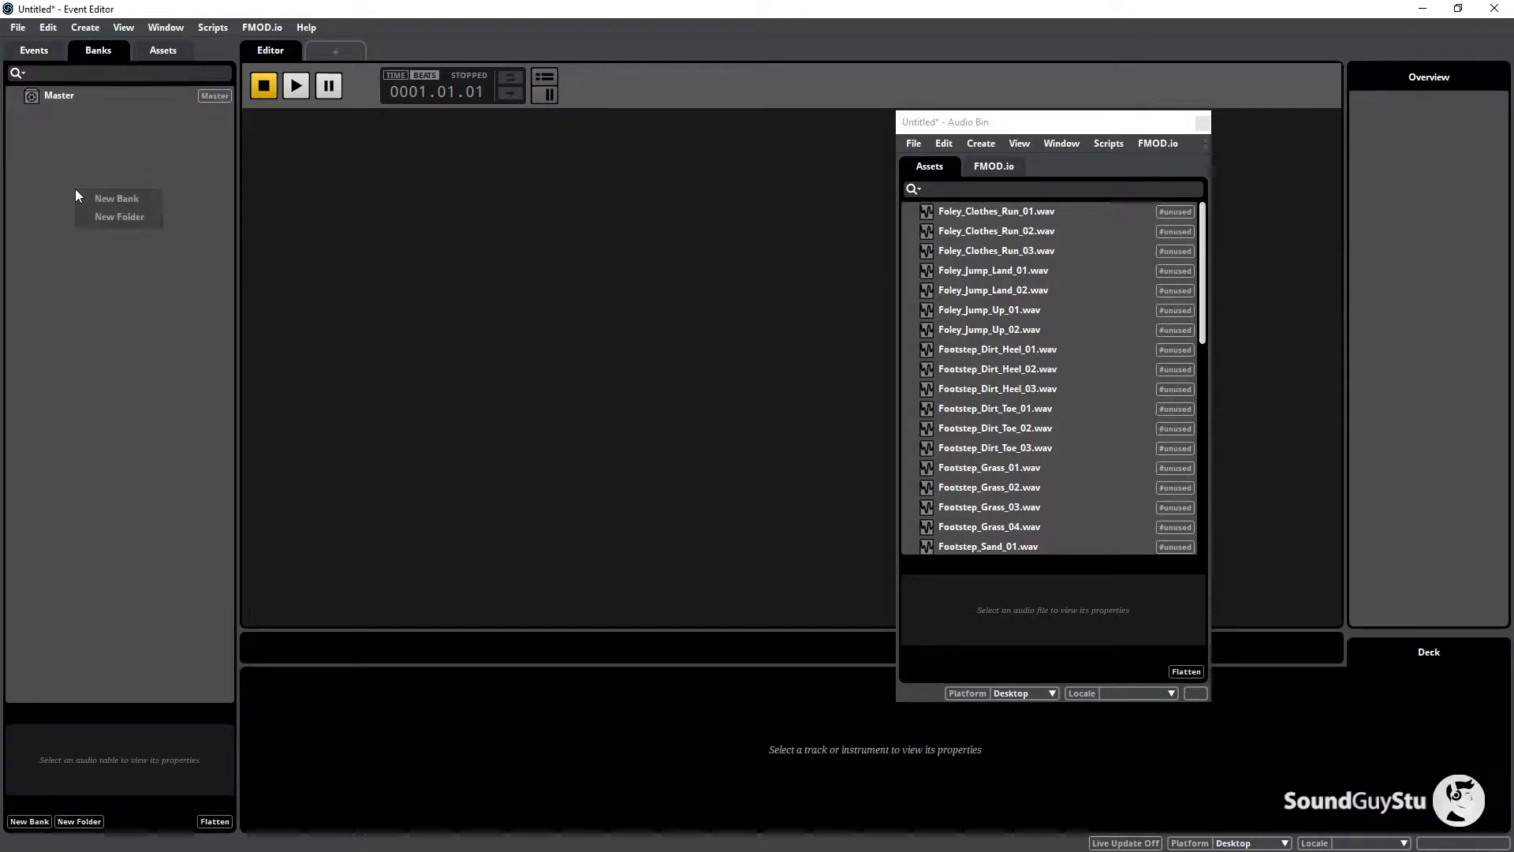
{"action": "left_click", "coordinate": [135, 203]}
{"action": "type", "text": "Foley"}
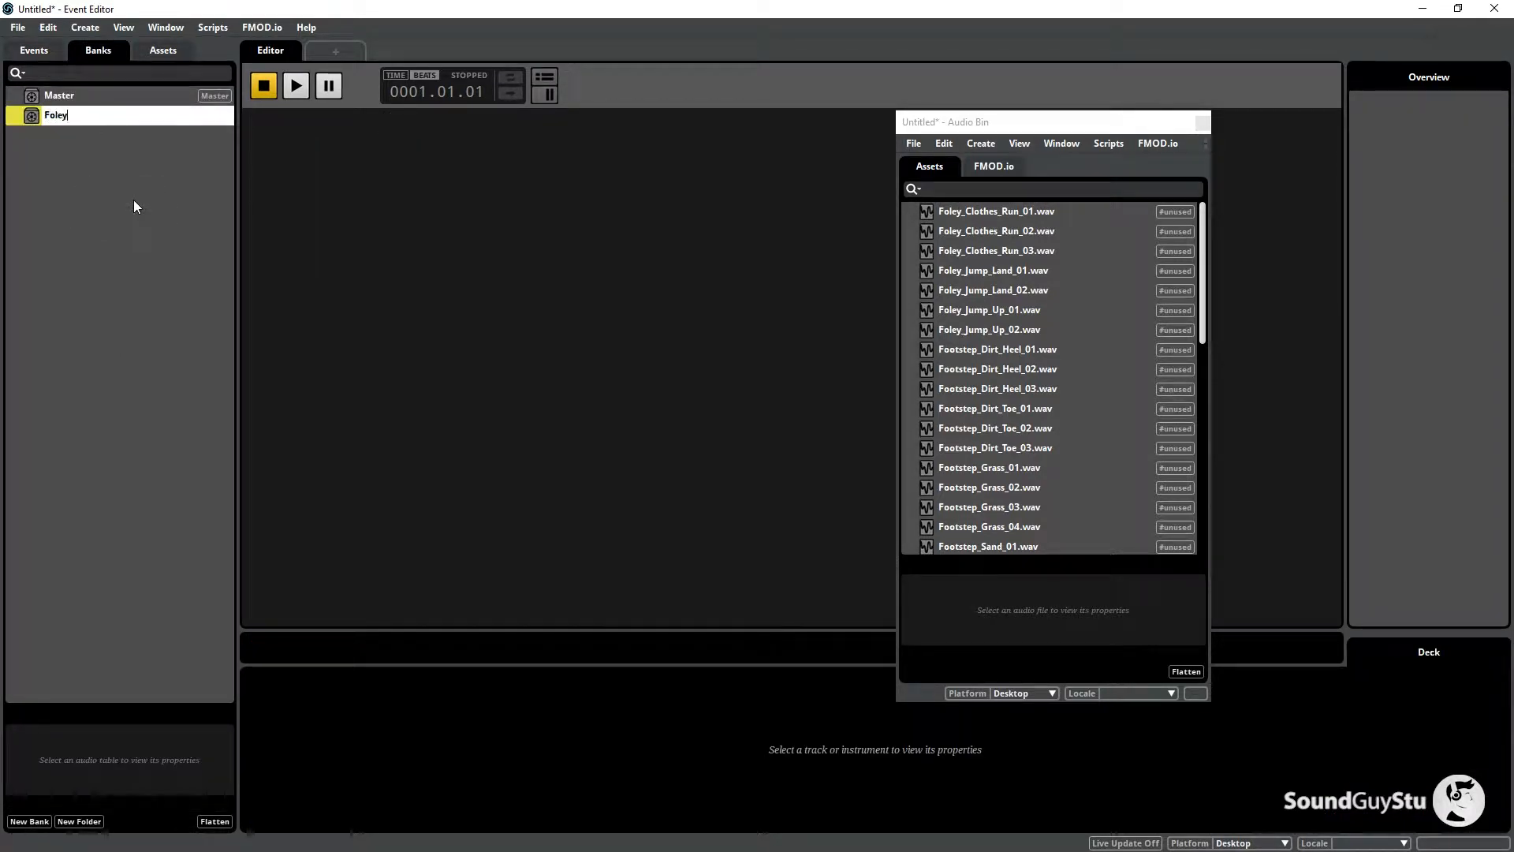
{"action": "key", "text": "Return"}
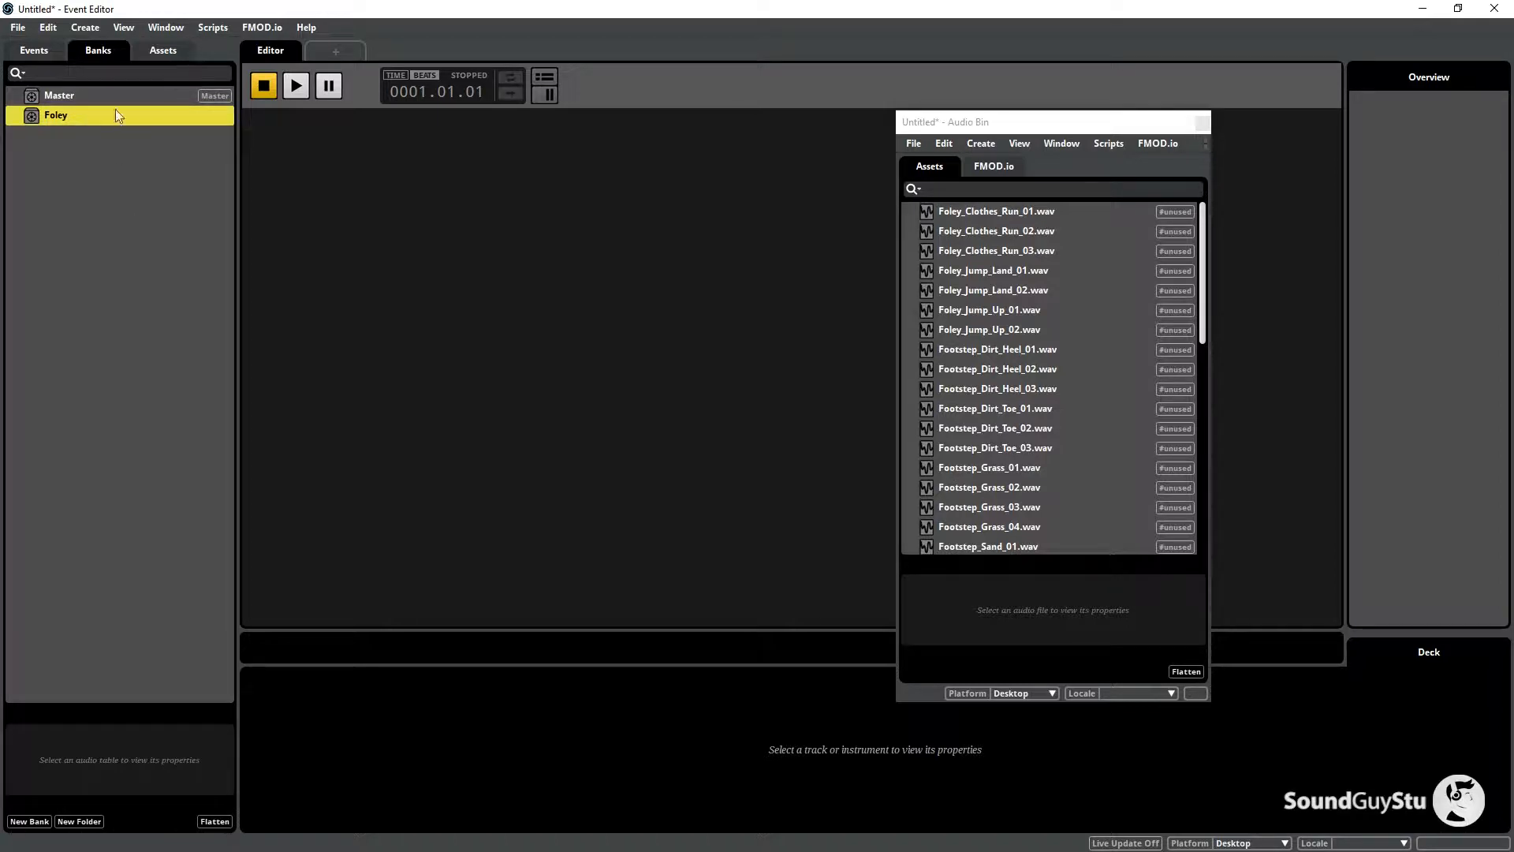
Assign the Footsteps event to the Foley bank.
{"action": "left_click", "coordinate": [33, 49]}
{"action": "right_click", "coordinate": [99, 96]}
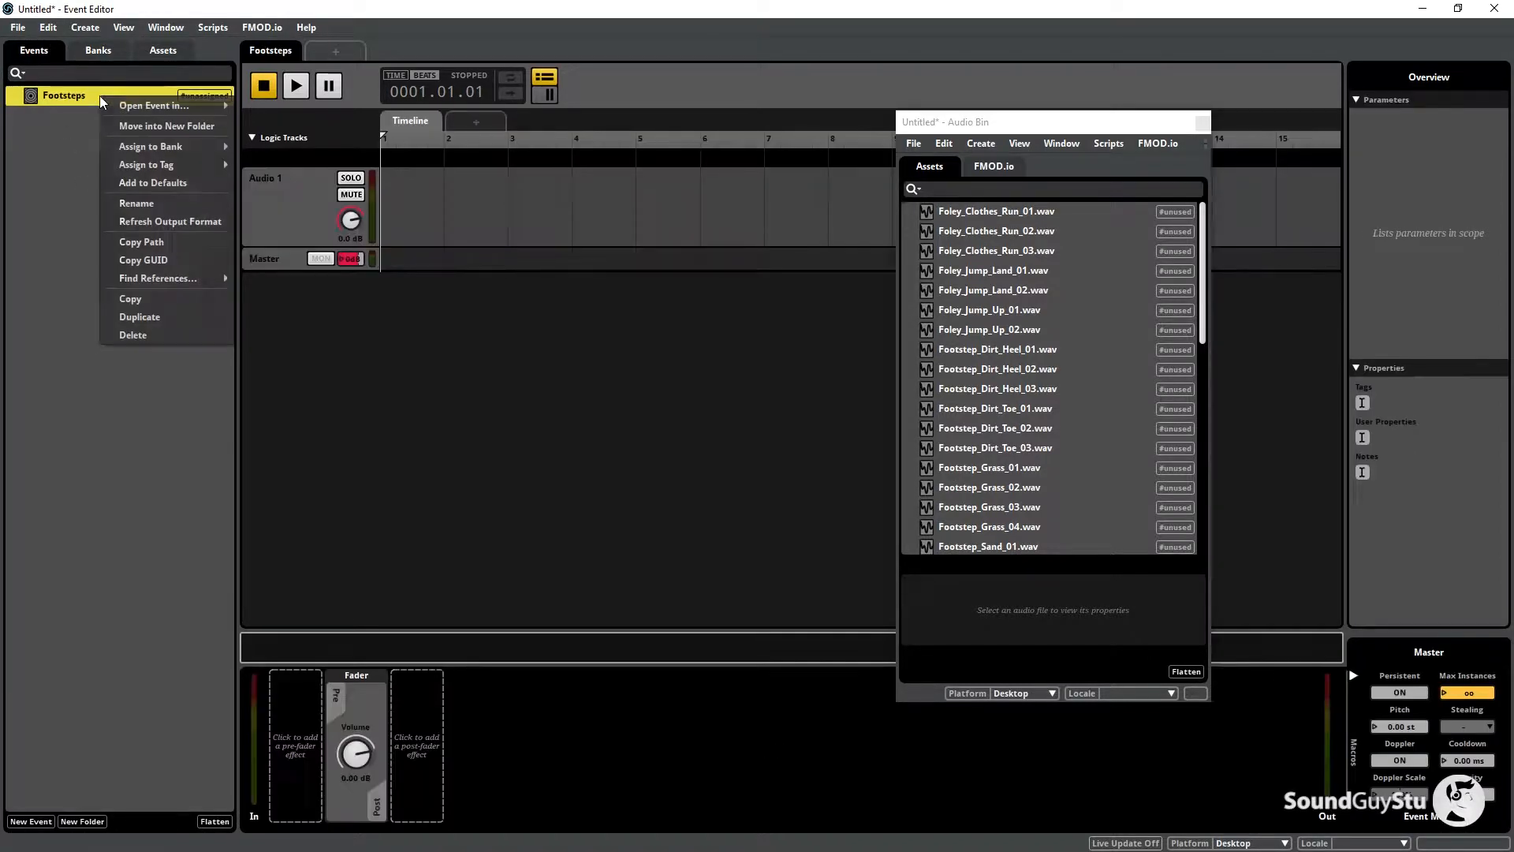
{"action": "mouse_move", "coordinate": [196, 148]}
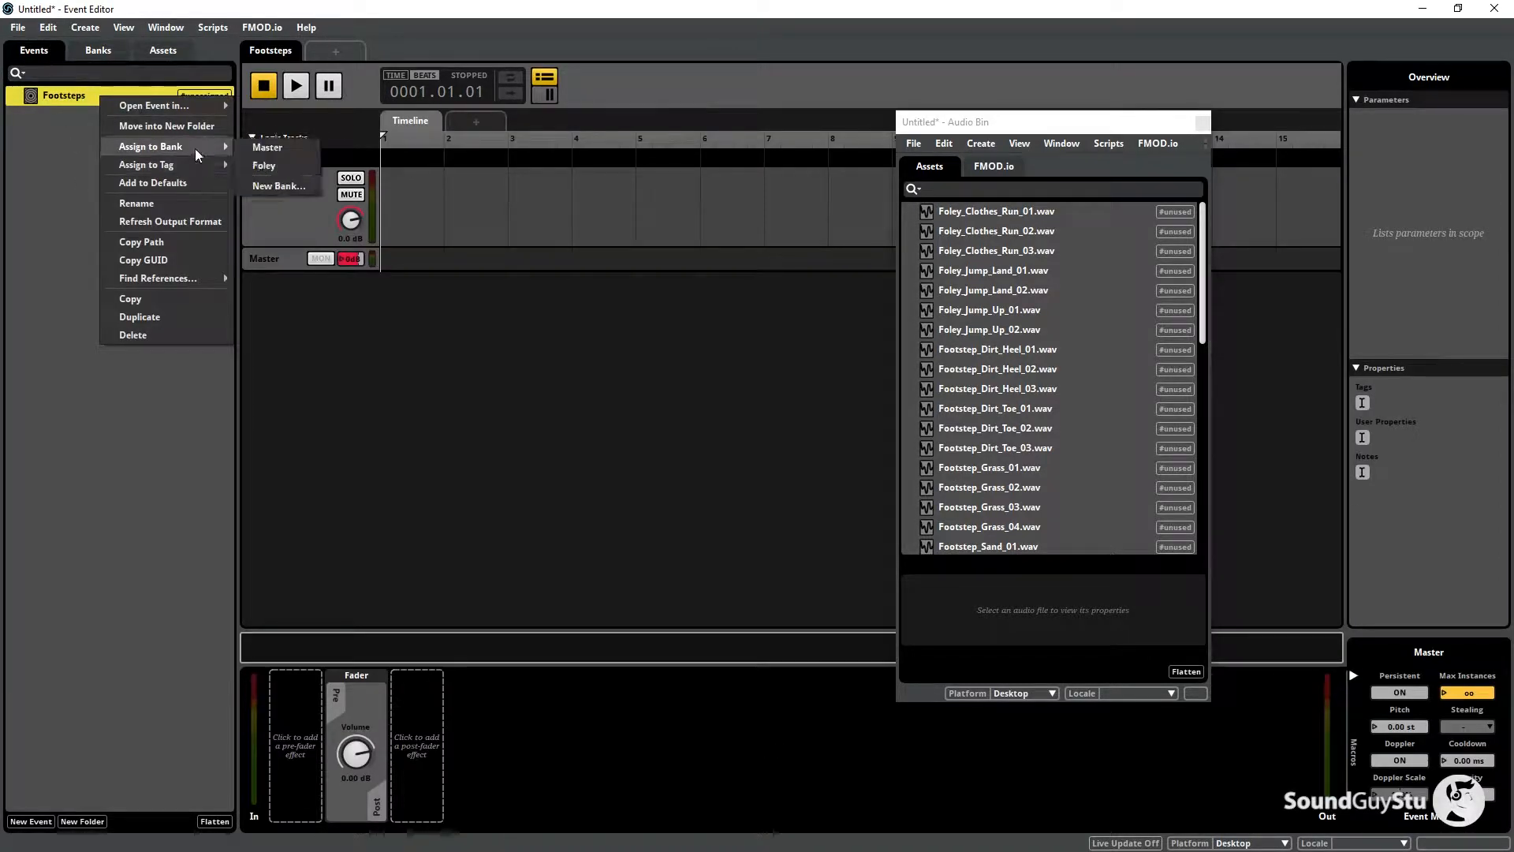
{"action": "left_click", "coordinate": [268, 165]}
{"action": "left_click", "coordinate": [85, 246]}
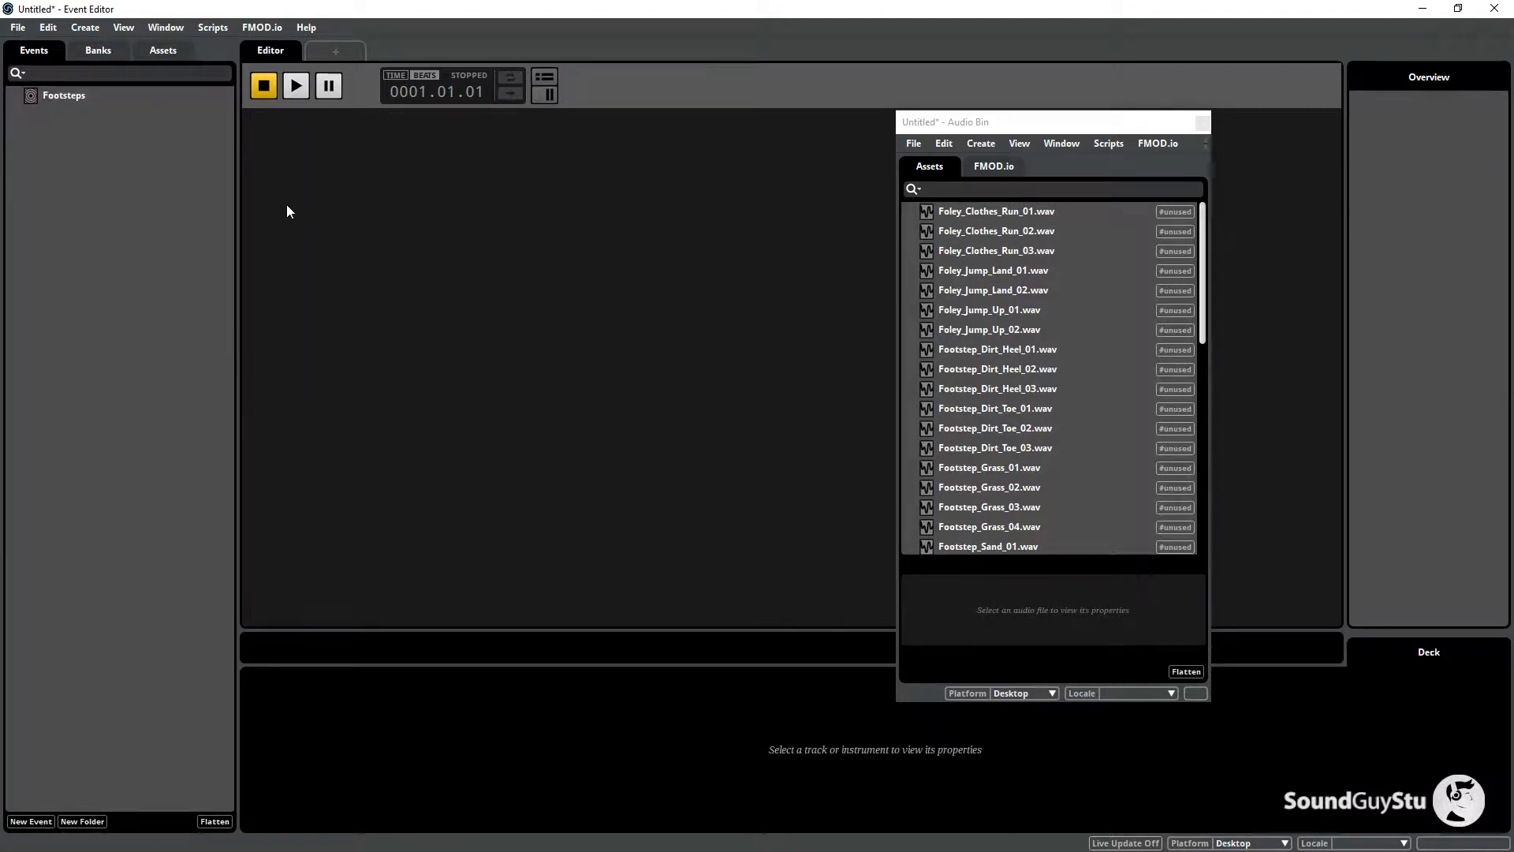
Rename the Footsteps event's Audio 1 track as Sand.
{"action": "left_click", "coordinate": [139, 97]}
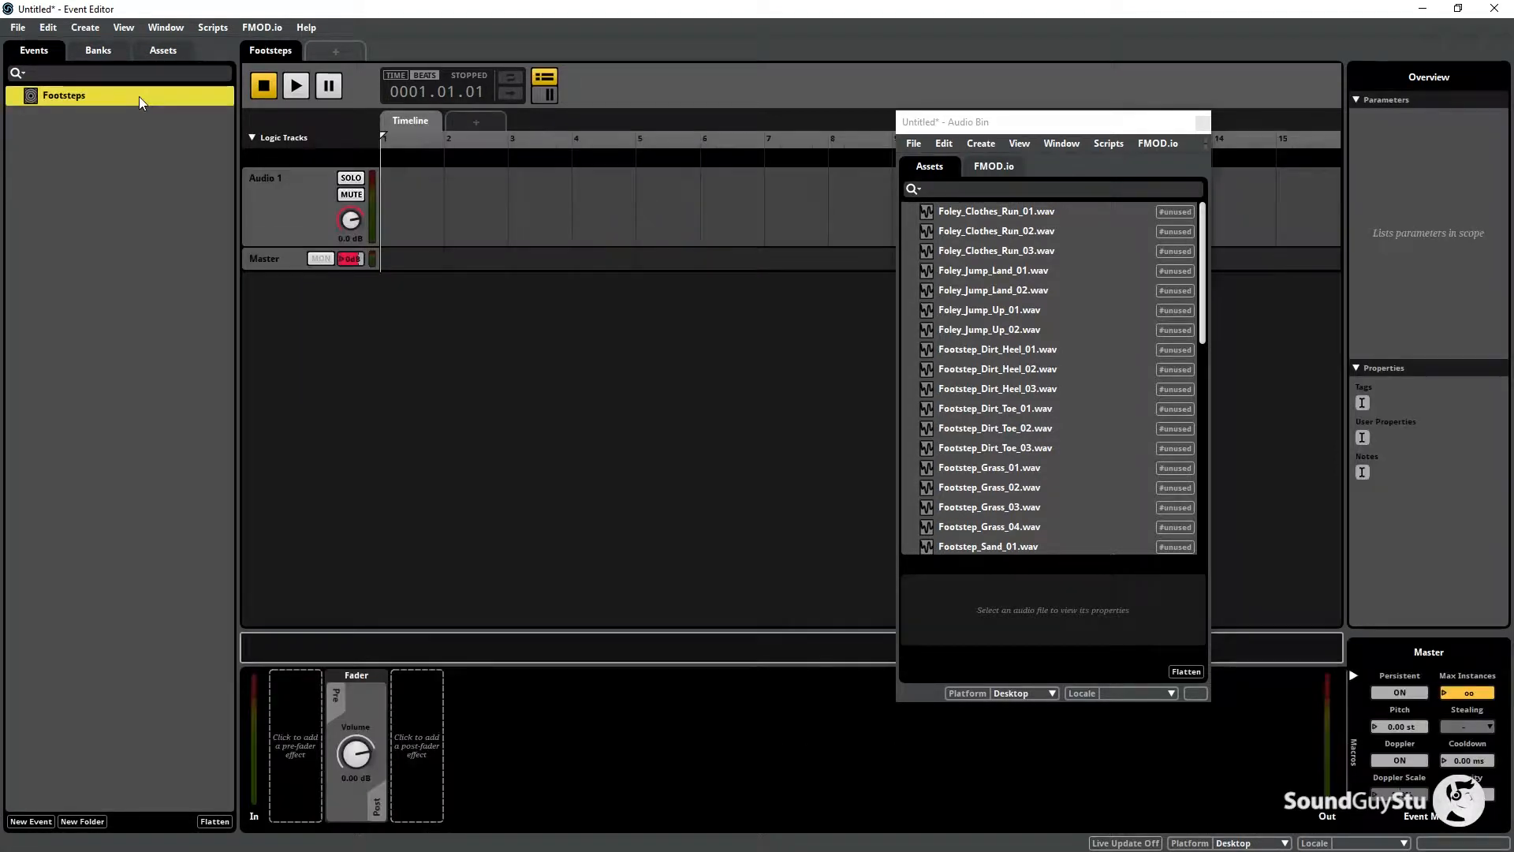
{"action": "left_click", "coordinate": [285, 190]}
{"action": "double_click", "coordinate": [275, 178]}
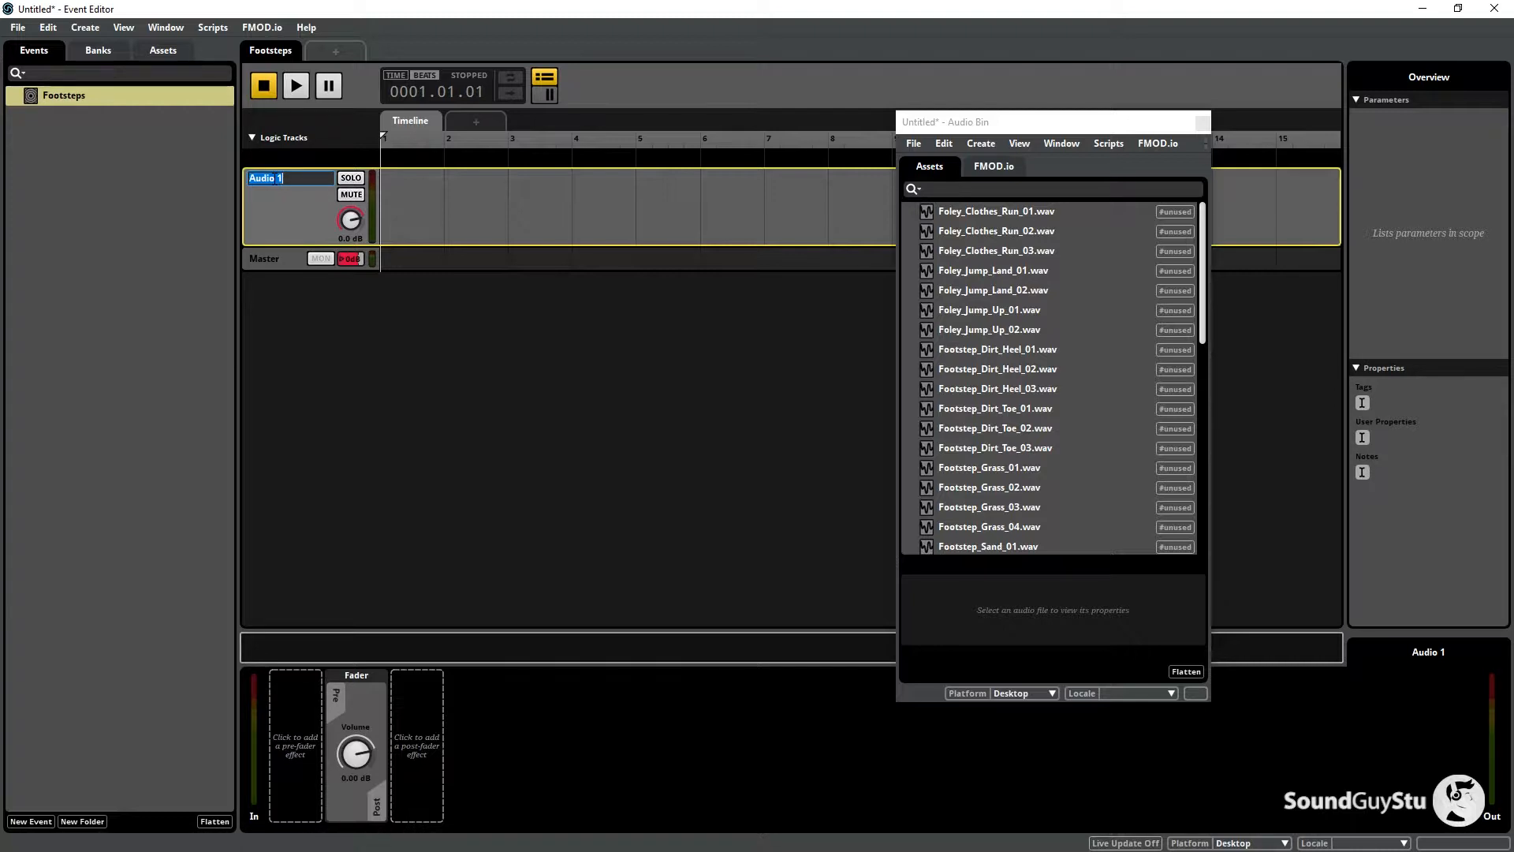
{"action": "type", "text": "Sand"}
{"action": "key", "text": "Return"}
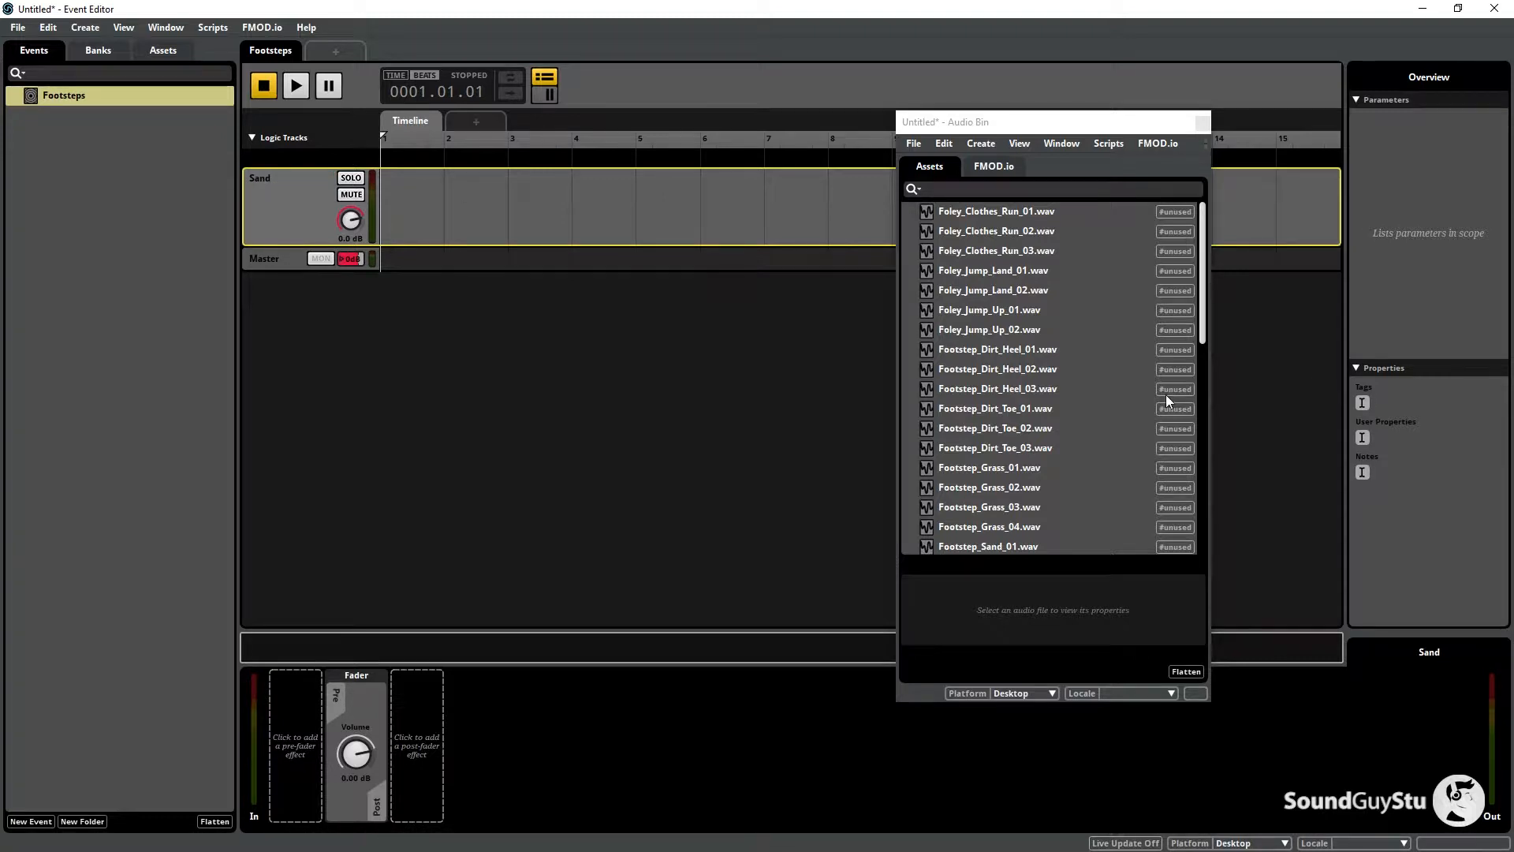
Add Footstep_Sand_01.wav through Footstep_Sand_04.wav as a single multi instrument at the start of the Sand track.
{"action": "scroll", "coordinate": [1166, 394], "scroll_direction": "down", "scroll_amount": 10}
{"action": "scroll", "coordinate": [1018, 439], "scroll_direction": "up", "scroll_amount": 5}
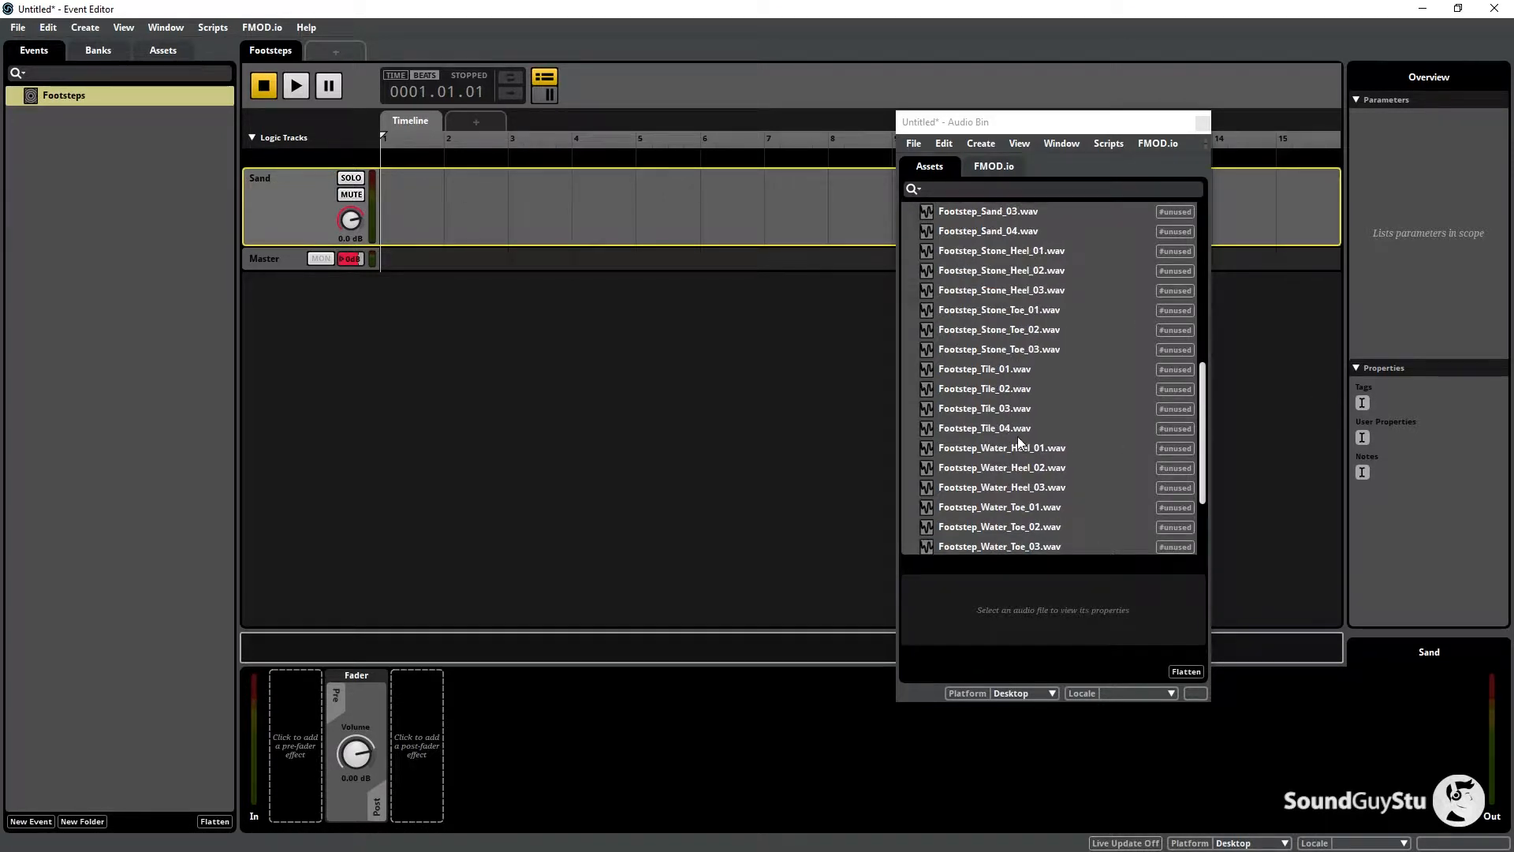
{"action": "left_click", "coordinate": [1006, 410]}
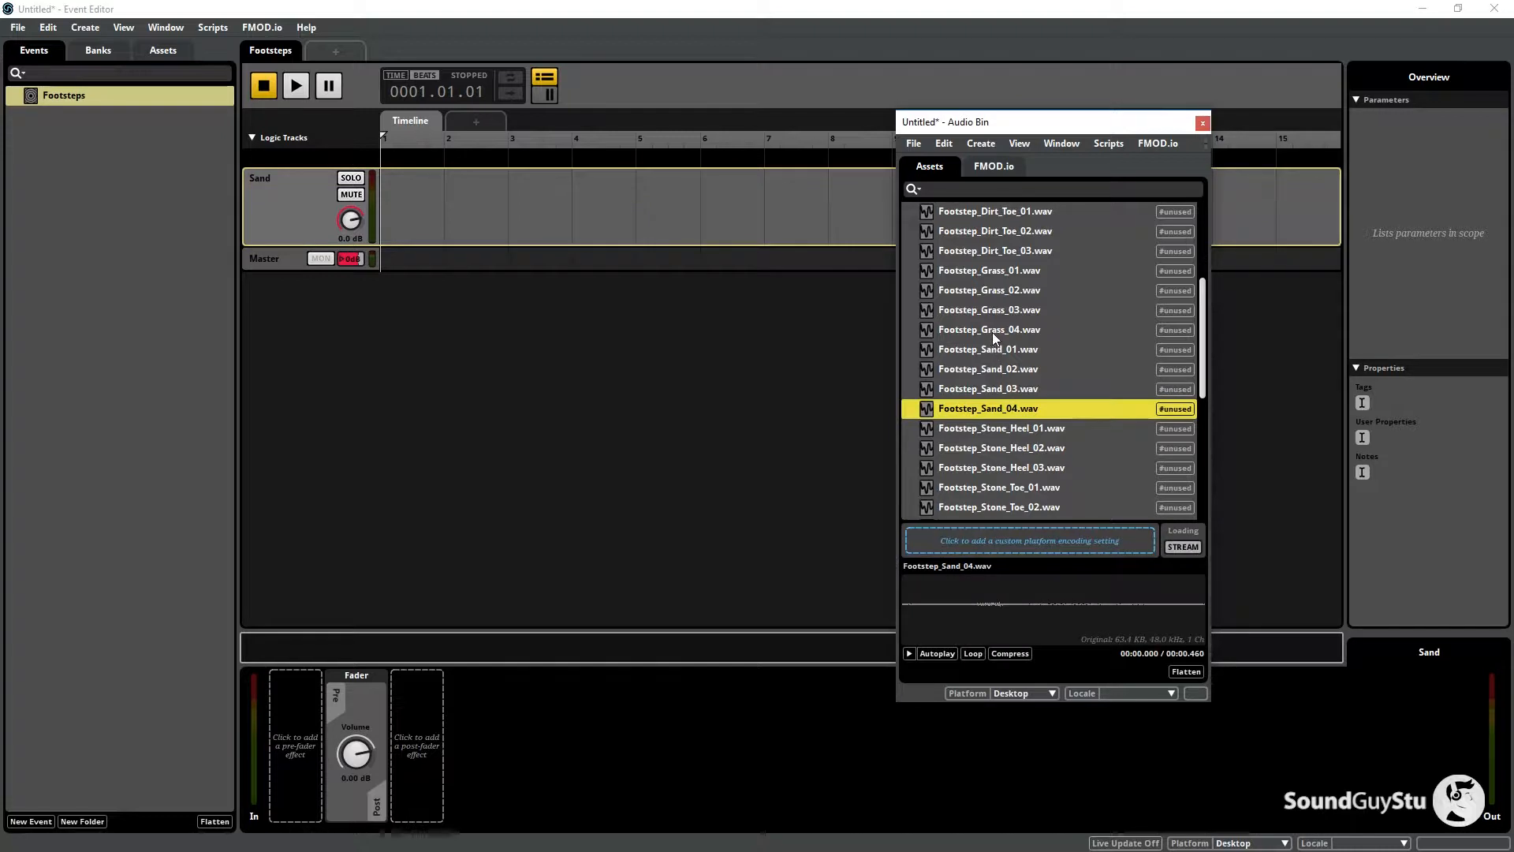
{"action": "left_click", "coordinate": [972, 349], "text": "shift"}
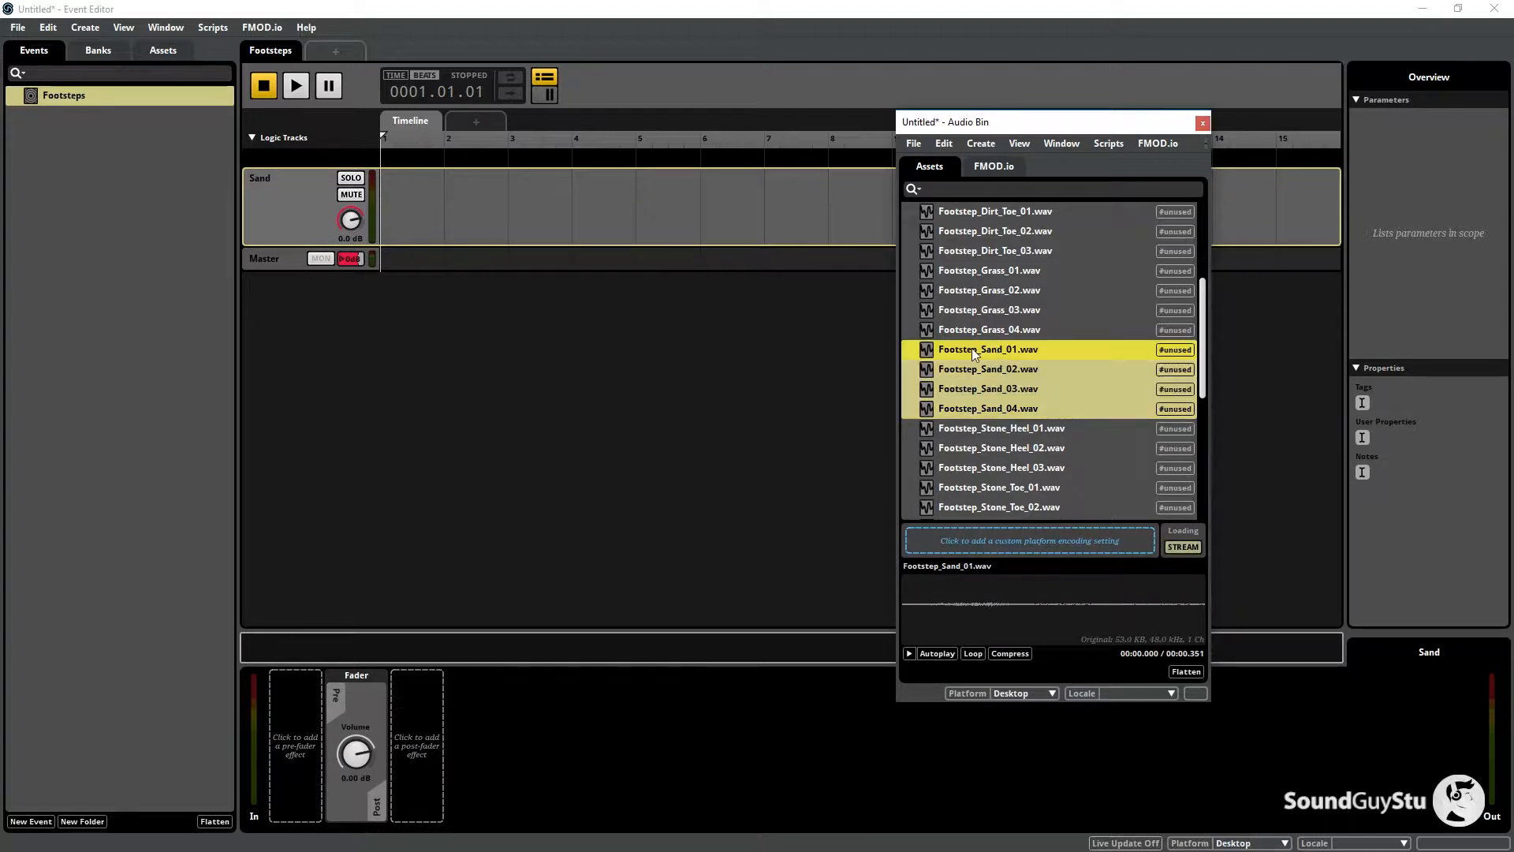
{"action": "left_click_drag", "start_coordinate": [973, 352], "coordinate": [404, 197]}
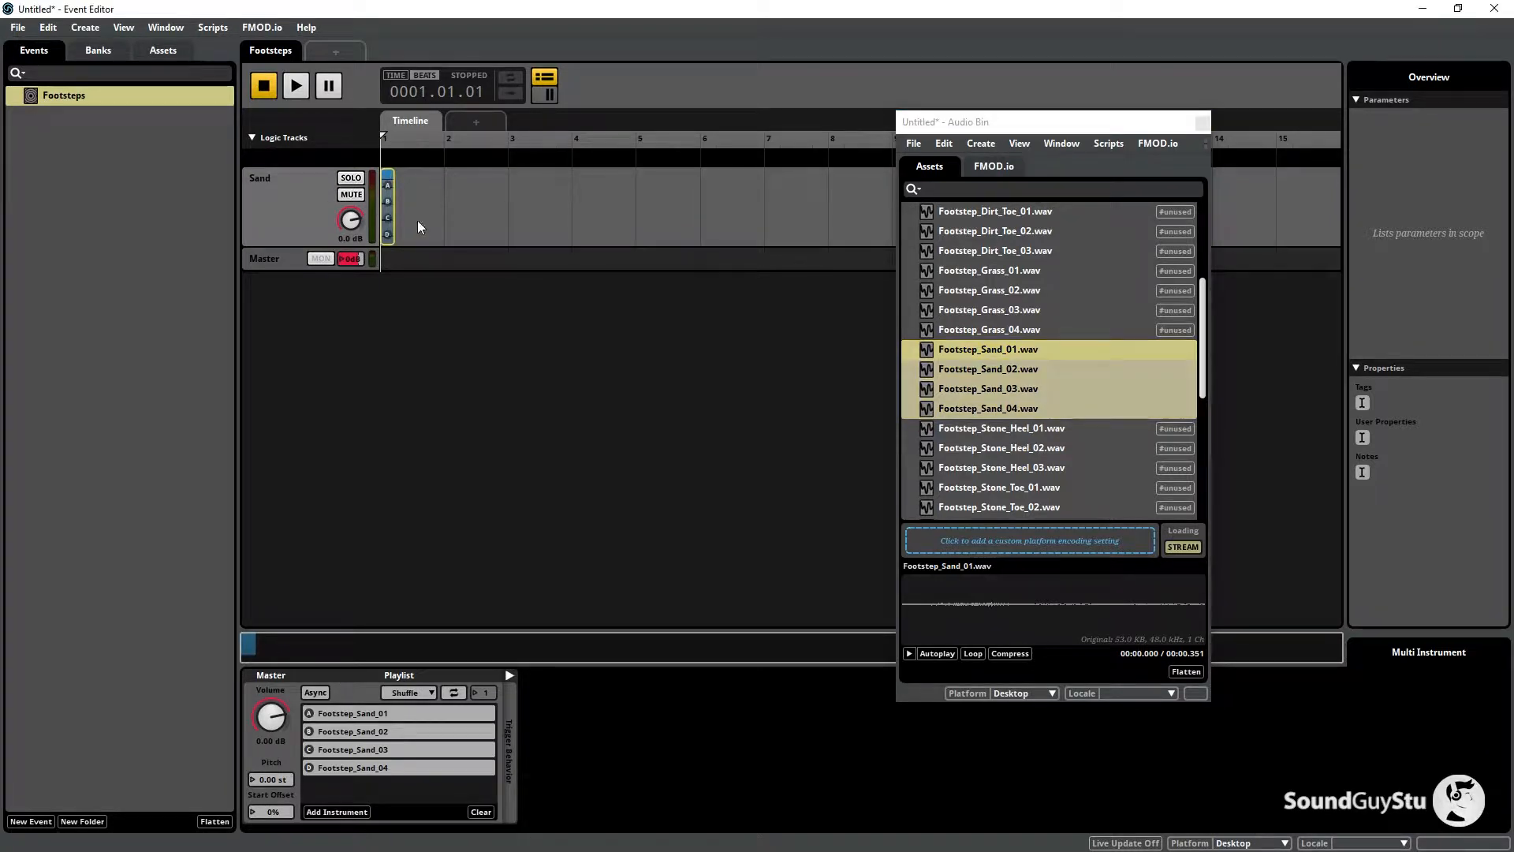
Play back the Footsteps event to audition the sand multi instrument.
{"action": "scroll", "coordinate": [453, 227], "scroll_direction": "up", "scroll_amount": 4}
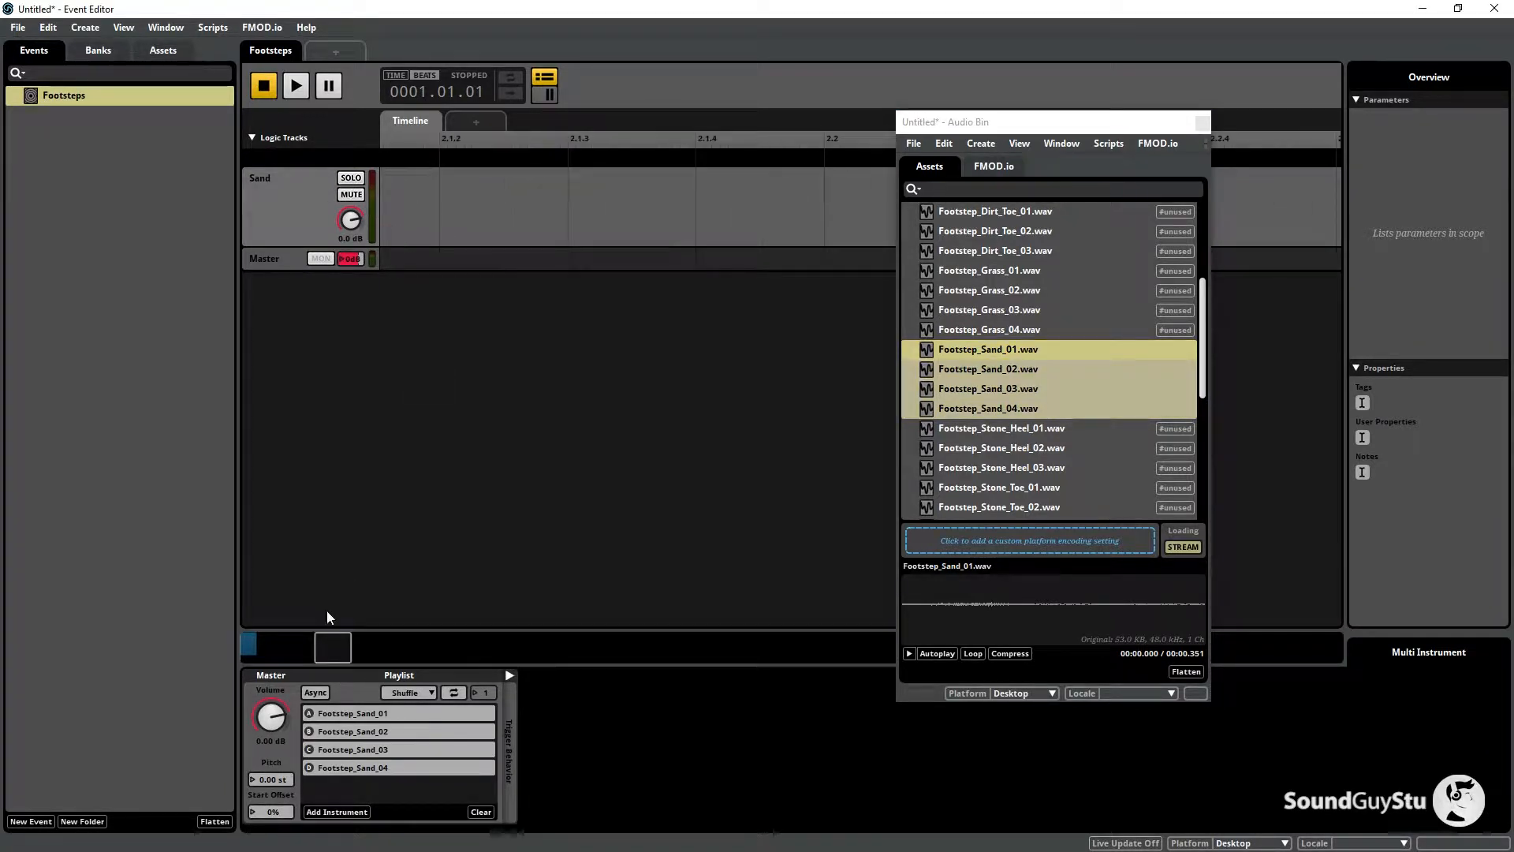
{"action": "left_click", "coordinate": [291, 645]}
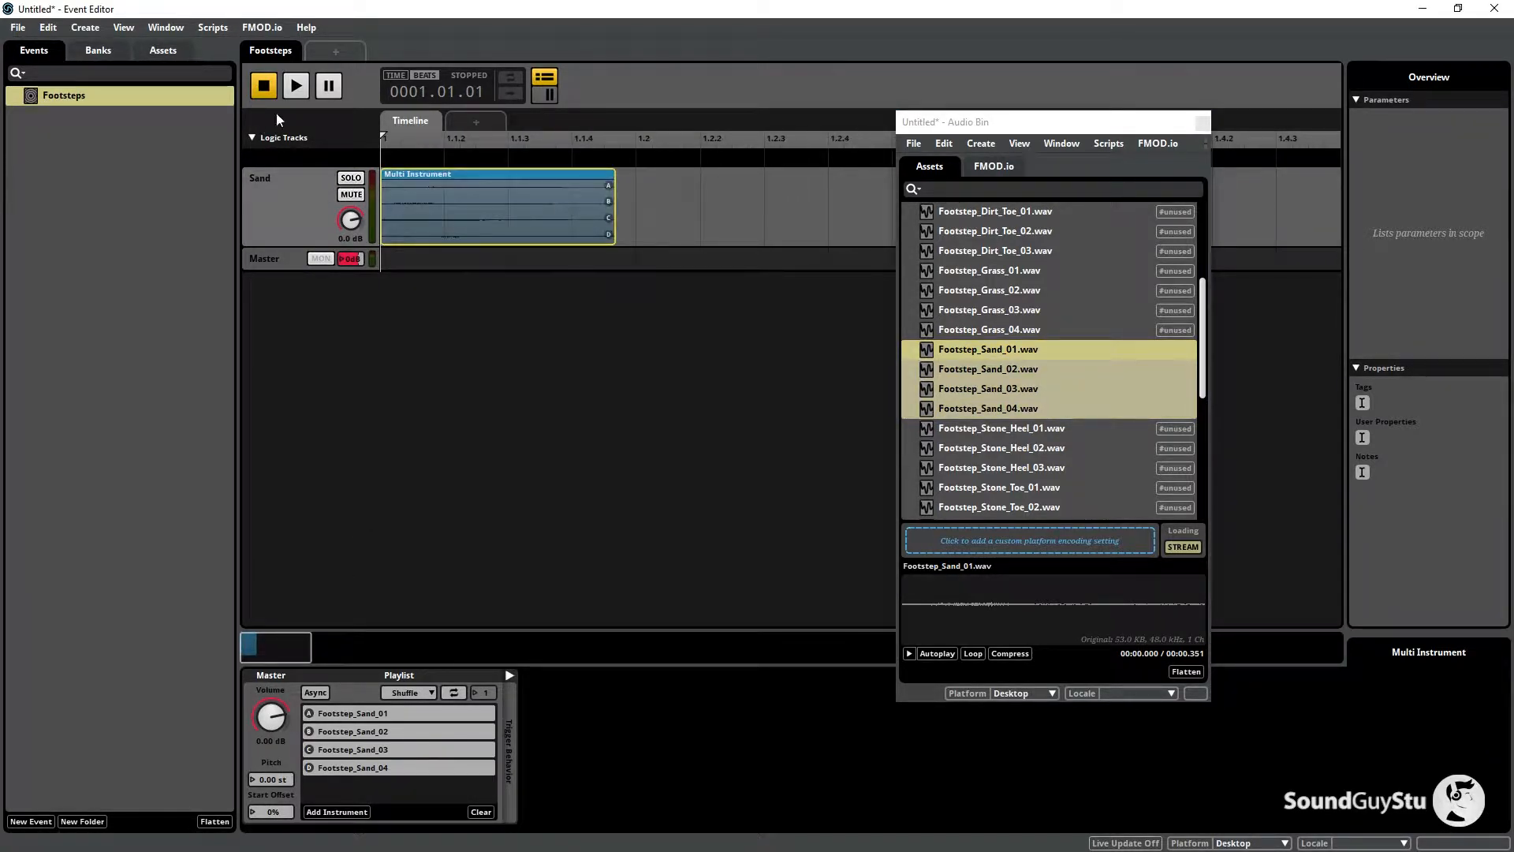
{"action": "left_click", "coordinate": [295, 87]}
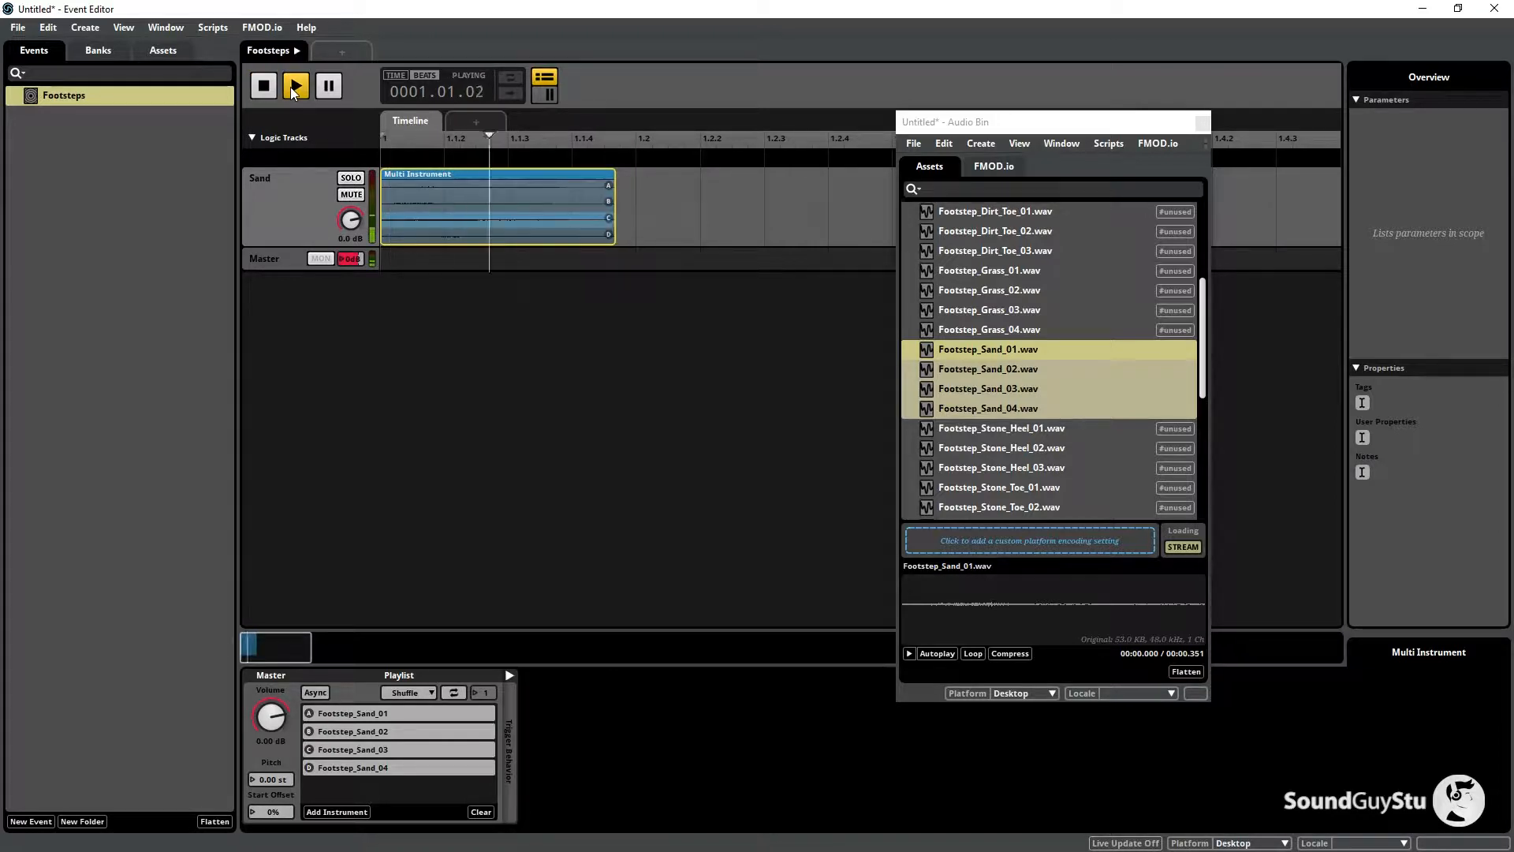
{"action": "key", "text": "space"}
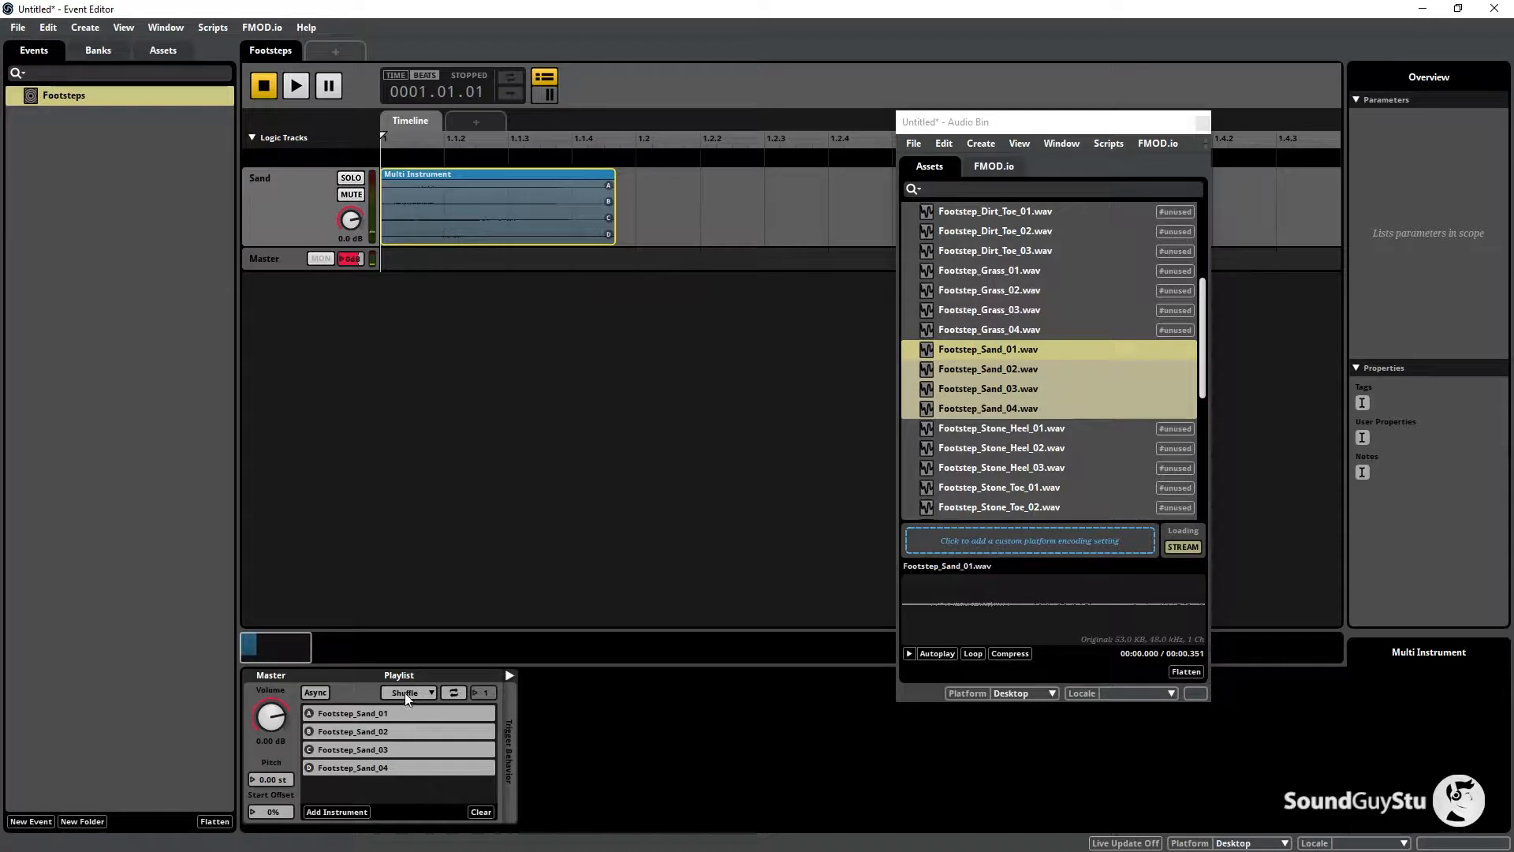
Set the sand instrument's playlist mode to Random and add random volume modulation of about 6.5 dB.
{"action": "left_click", "coordinate": [404, 692]}
{"action": "left_click", "coordinate": [410, 732]}
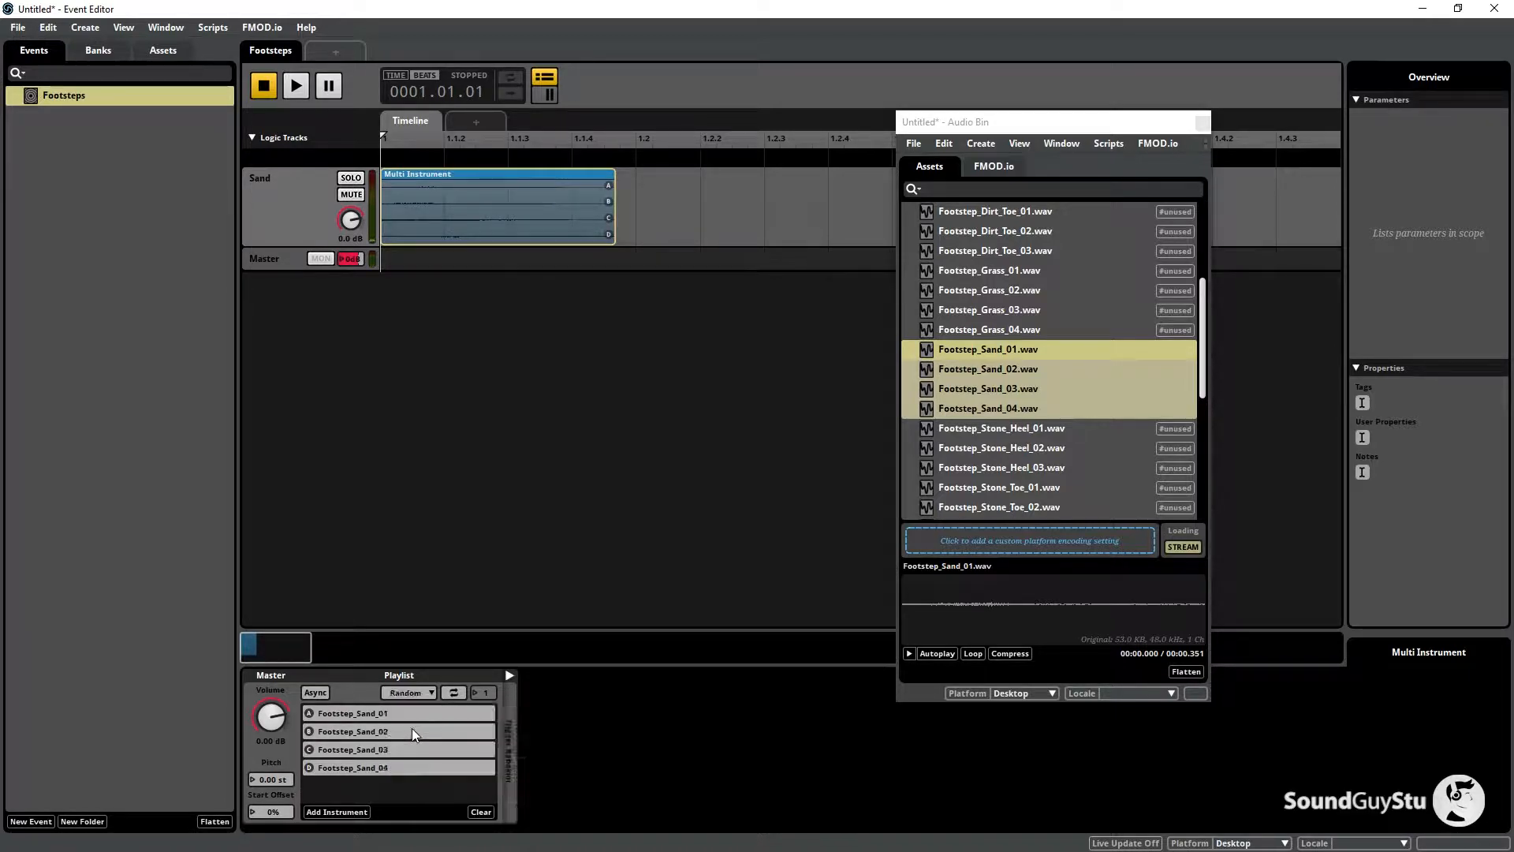
{"action": "right_click", "coordinate": [271, 718]}
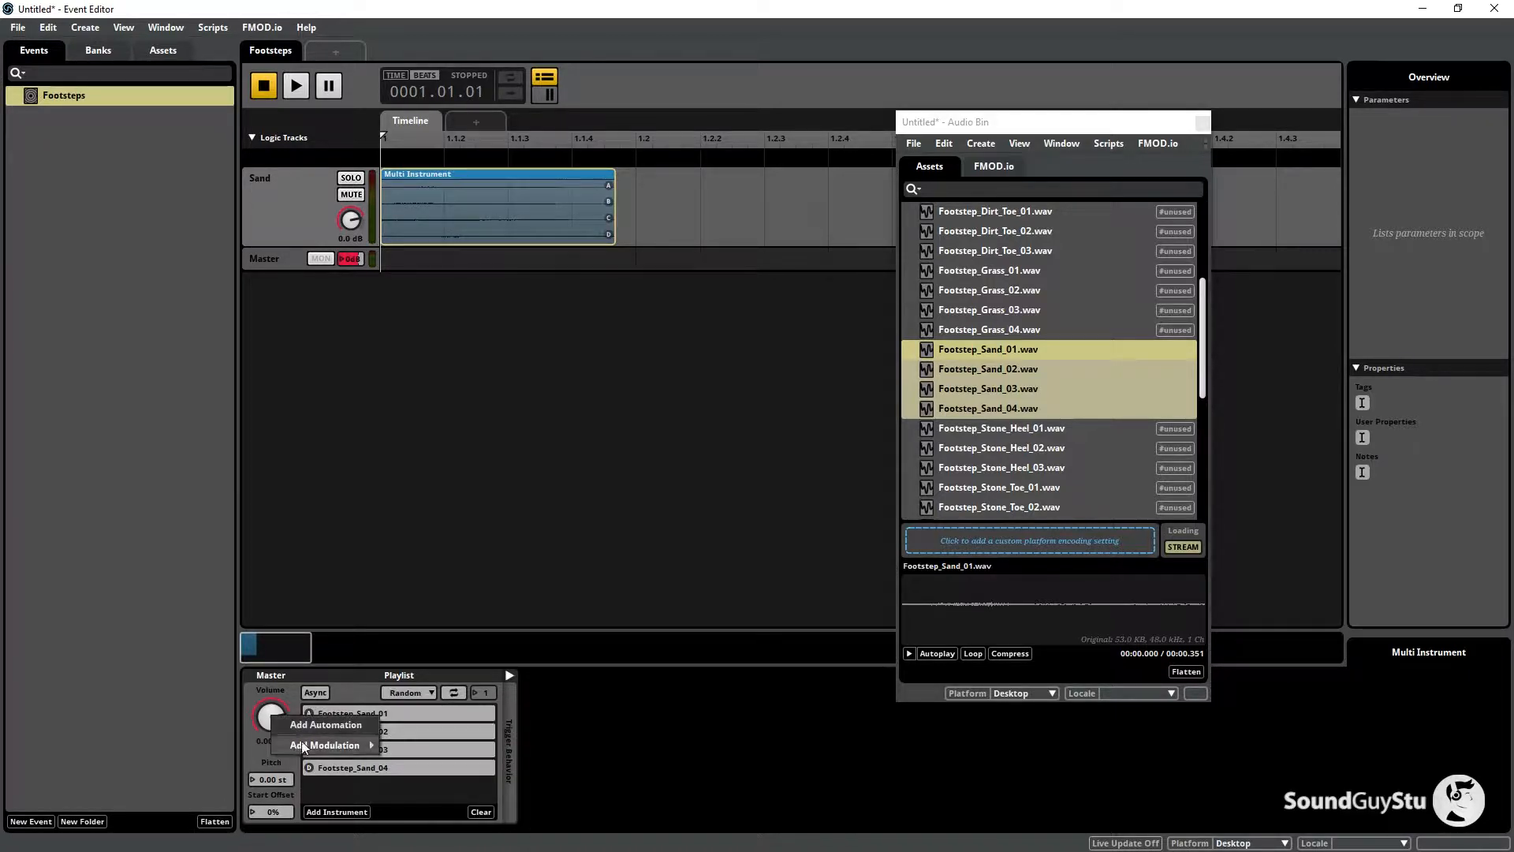
{"action": "mouse_move", "coordinate": [347, 745]}
{"action": "left_click", "coordinate": [410, 746]}
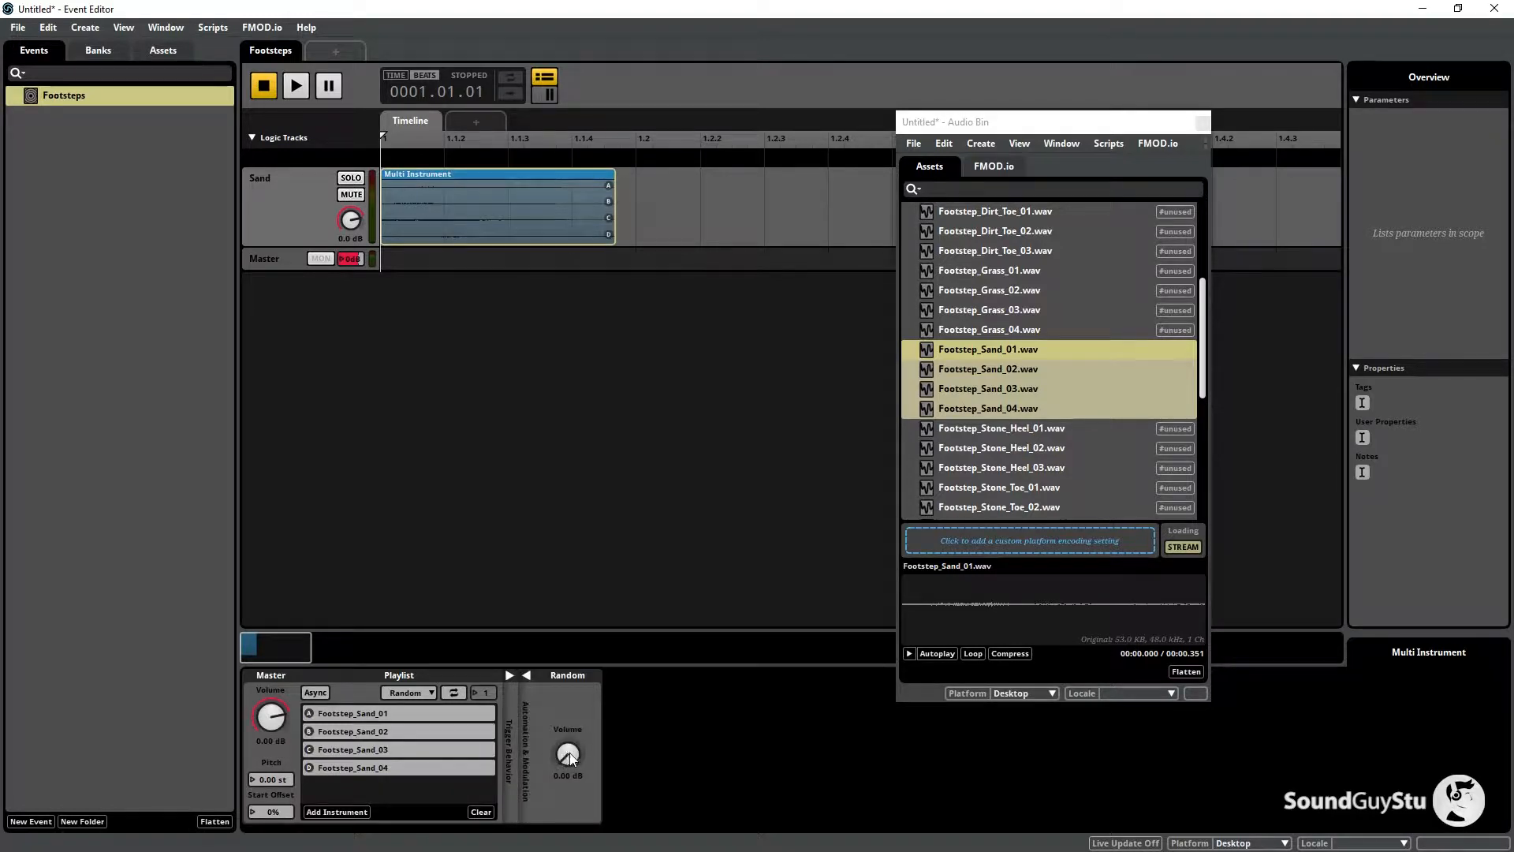
{"action": "left_click_drag", "start_coordinate": [567, 755], "coordinate": [567, 743]}
Add random modulation to the sand instrument's pitch with a small amount, and audition the event.
{"action": "right_click", "coordinate": [268, 776]}
{"action": "mouse_move", "coordinate": [355, 803]}
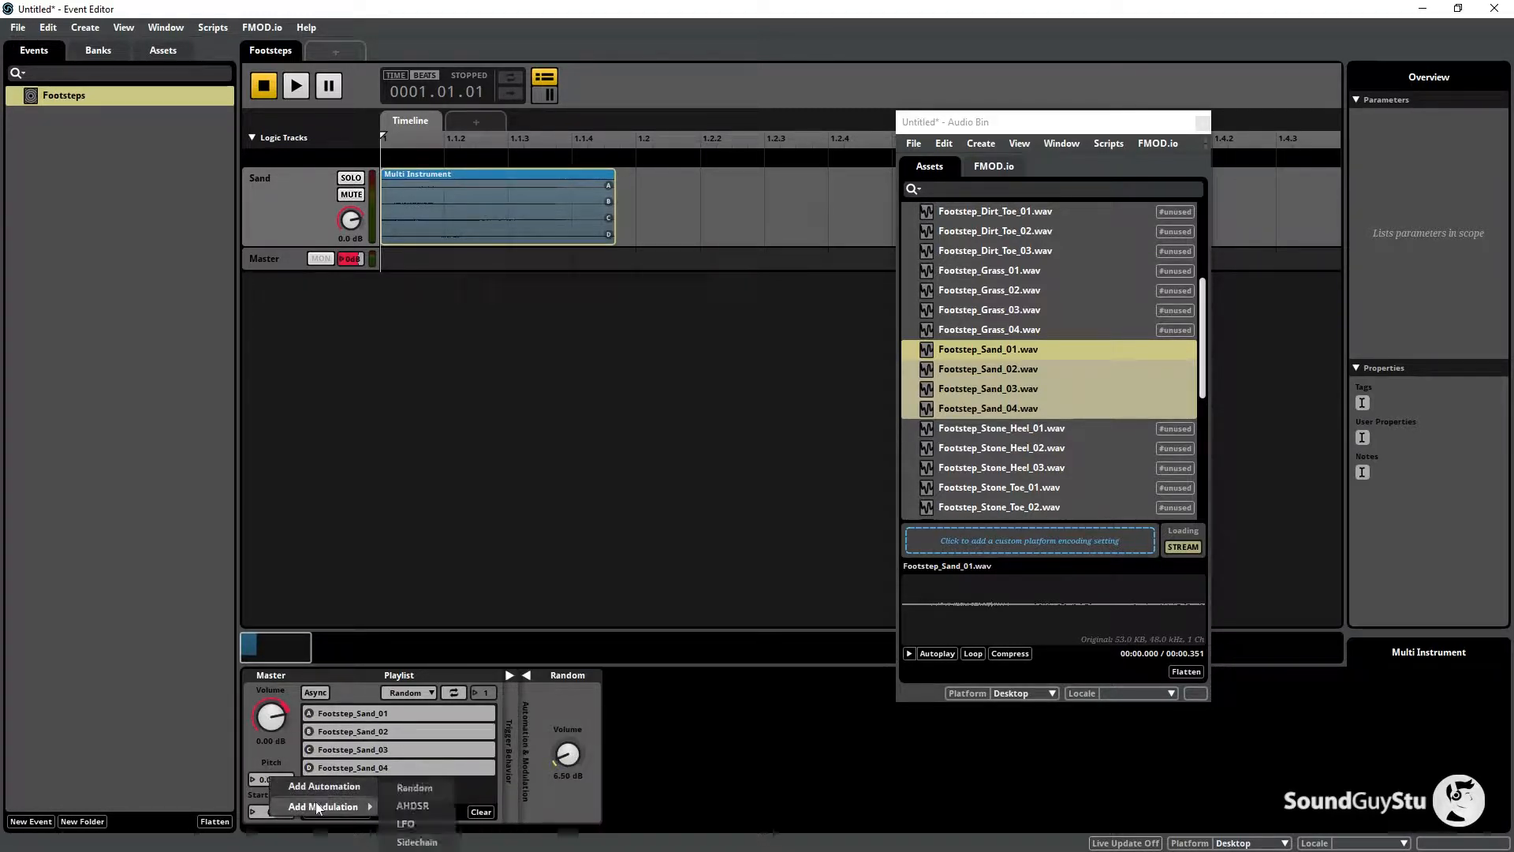
{"action": "left_click", "coordinate": [429, 803]}
{"action": "left_click_drag", "start_coordinate": [566, 727], "coordinate": [566, 713]}
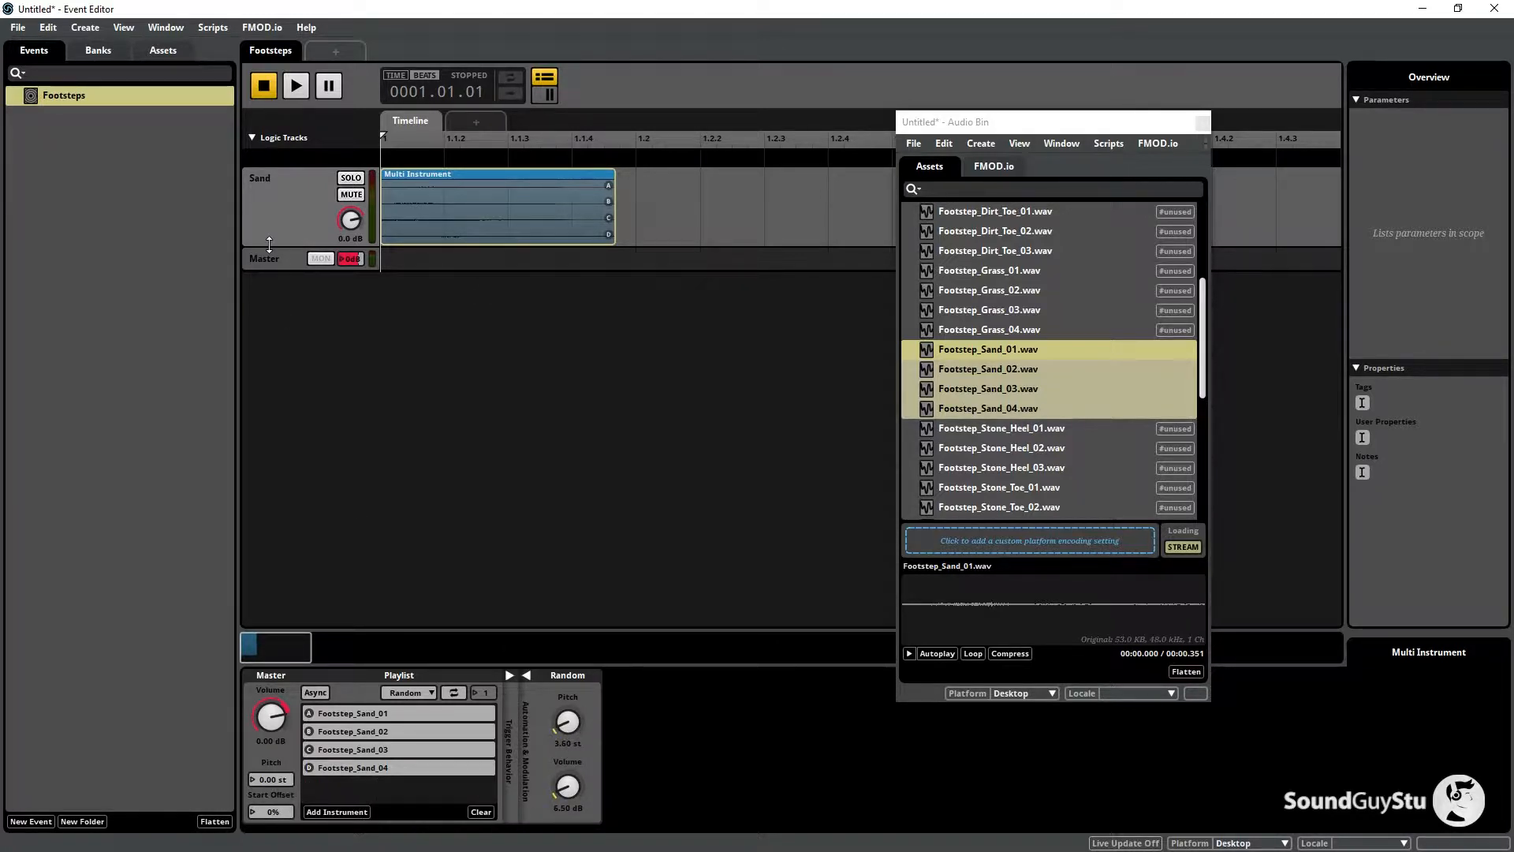
{"action": "left_click", "coordinate": [293, 89]}
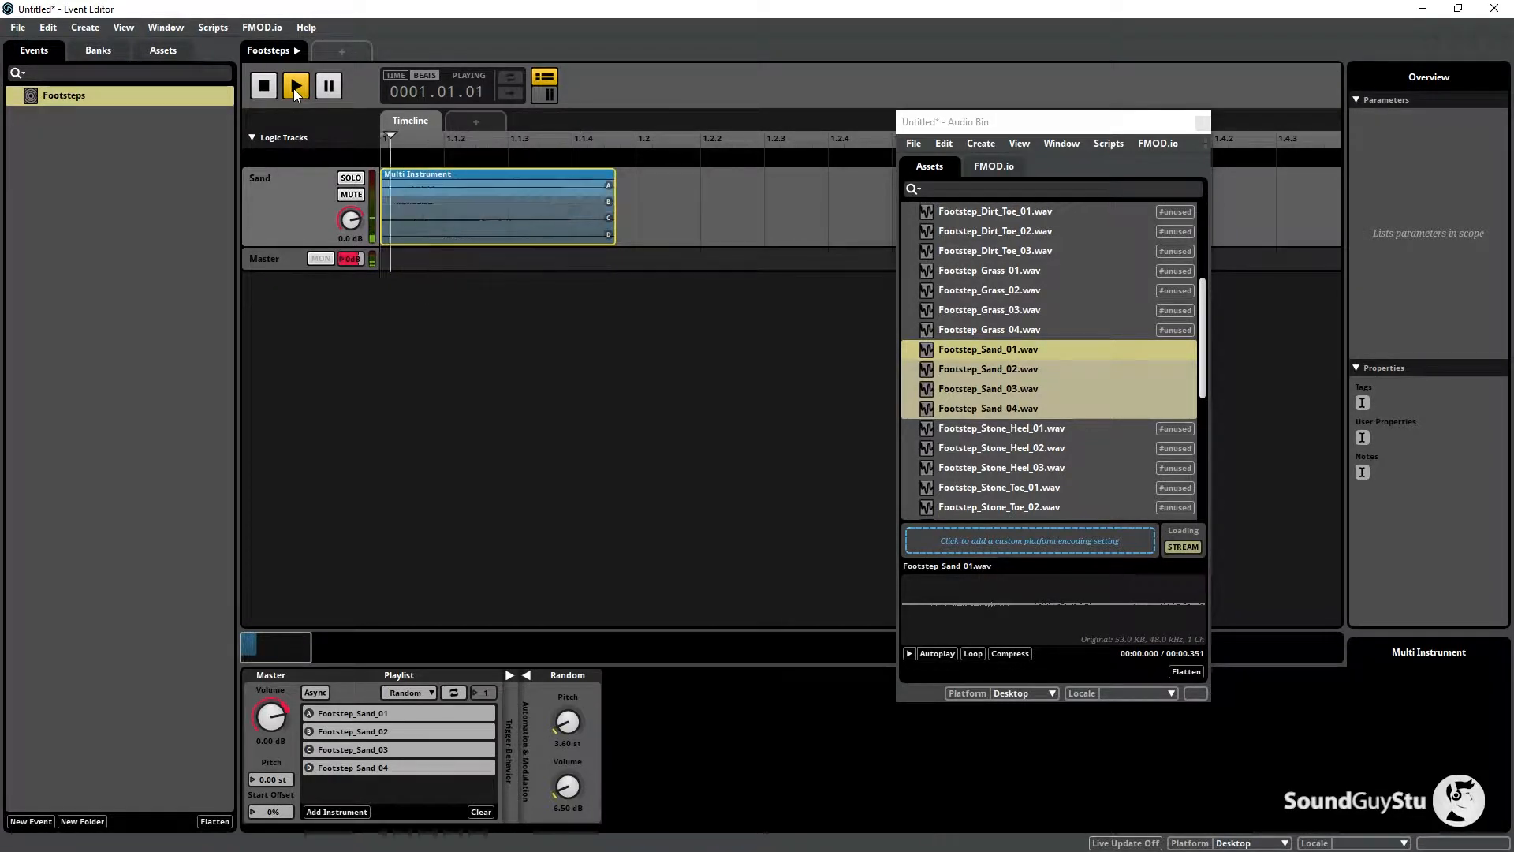
{"action": "left_click", "coordinate": [293, 88]}
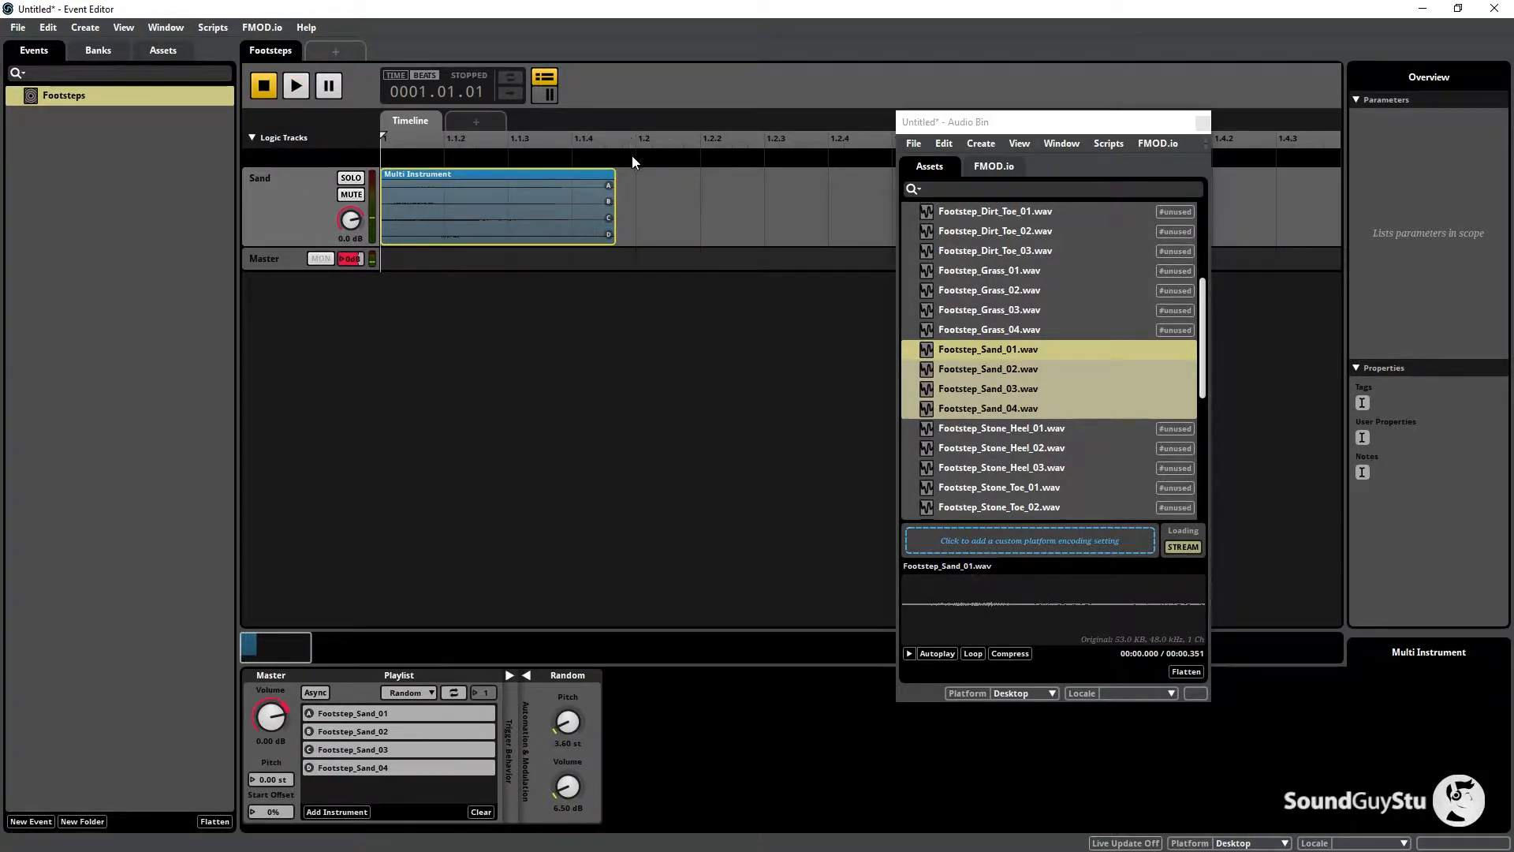
Add a loop region spanning the timeline from its start to 1.2.2.
{"action": "right_click", "coordinate": [604, 158]}
{"action": "left_click", "coordinate": [637, 202]}
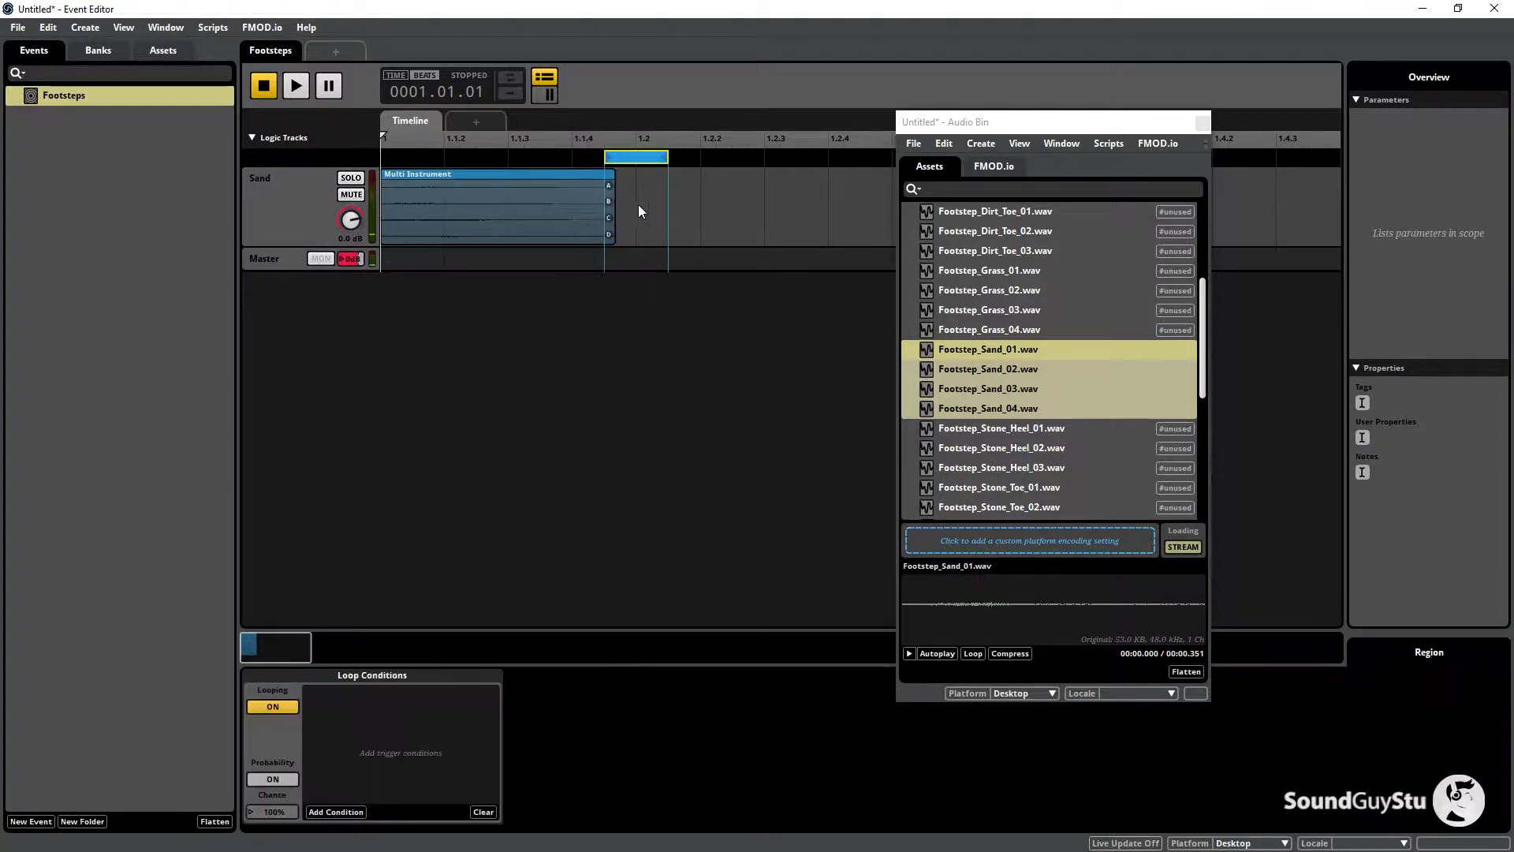
{"action": "left_click_drag", "start_coordinate": [607, 158], "coordinate": [382, 157]}
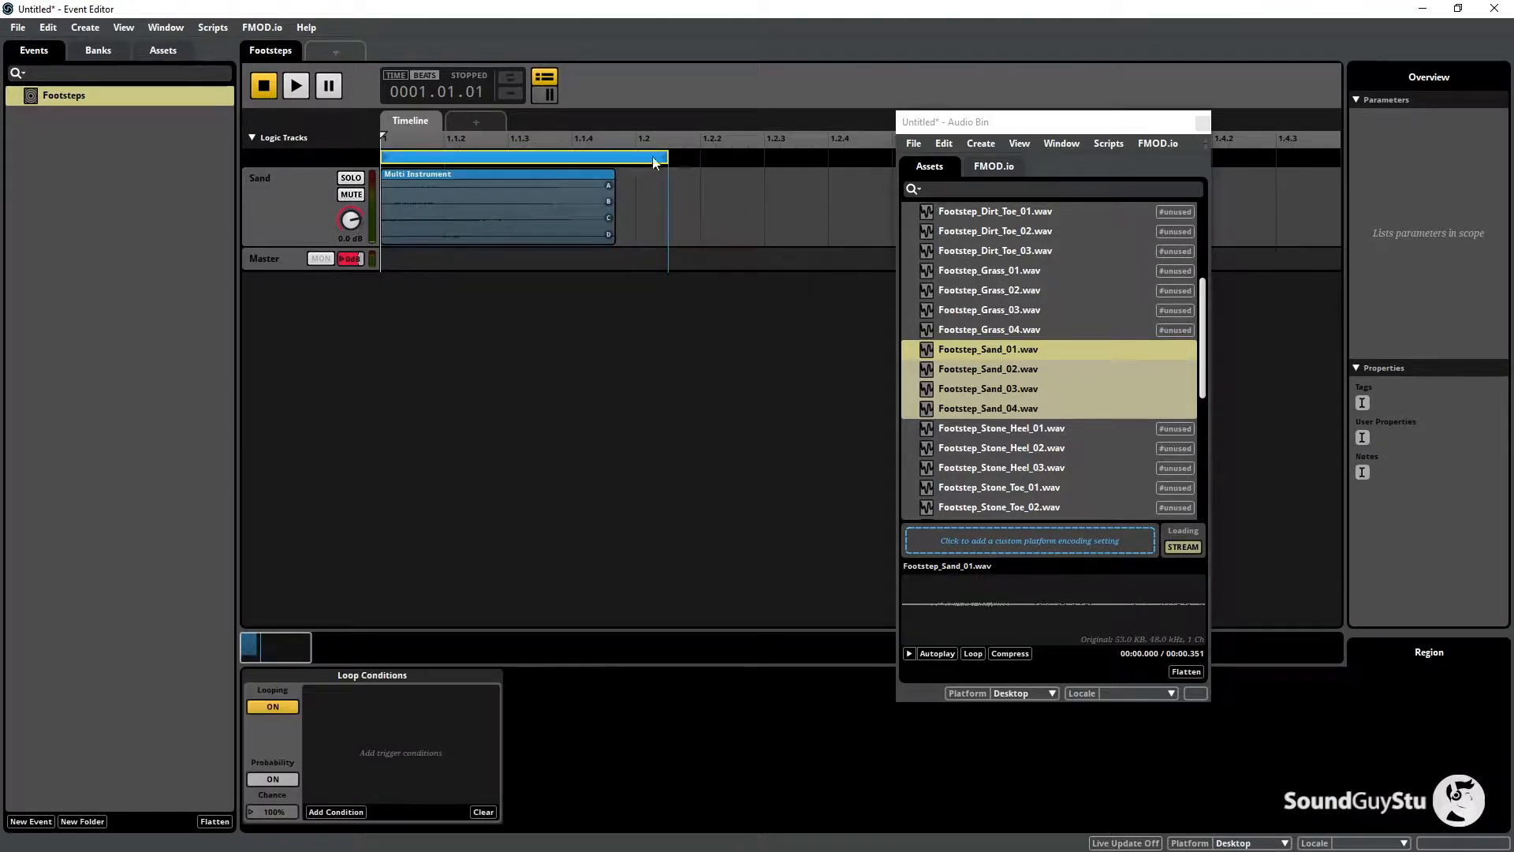
{"action": "left_click_drag", "start_coordinate": [668, 156], "coordinate": [700, 156]}
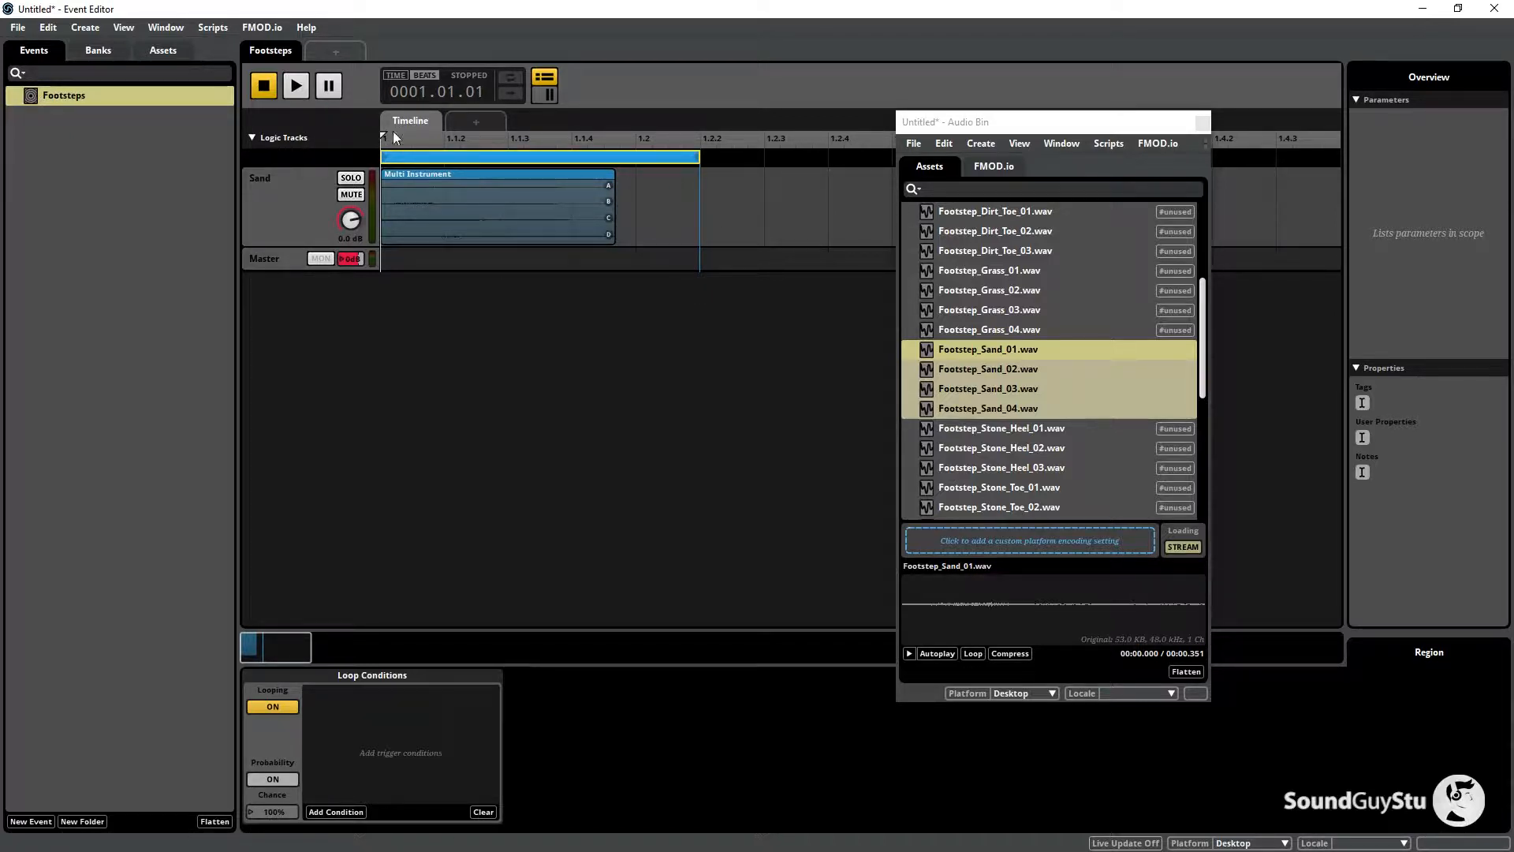
Play the loop and set the sand instrument's random pitch to about 6.24 st and random volume to about 10 dB.
{"action": "left_click", "coordinate": [298, 92]}
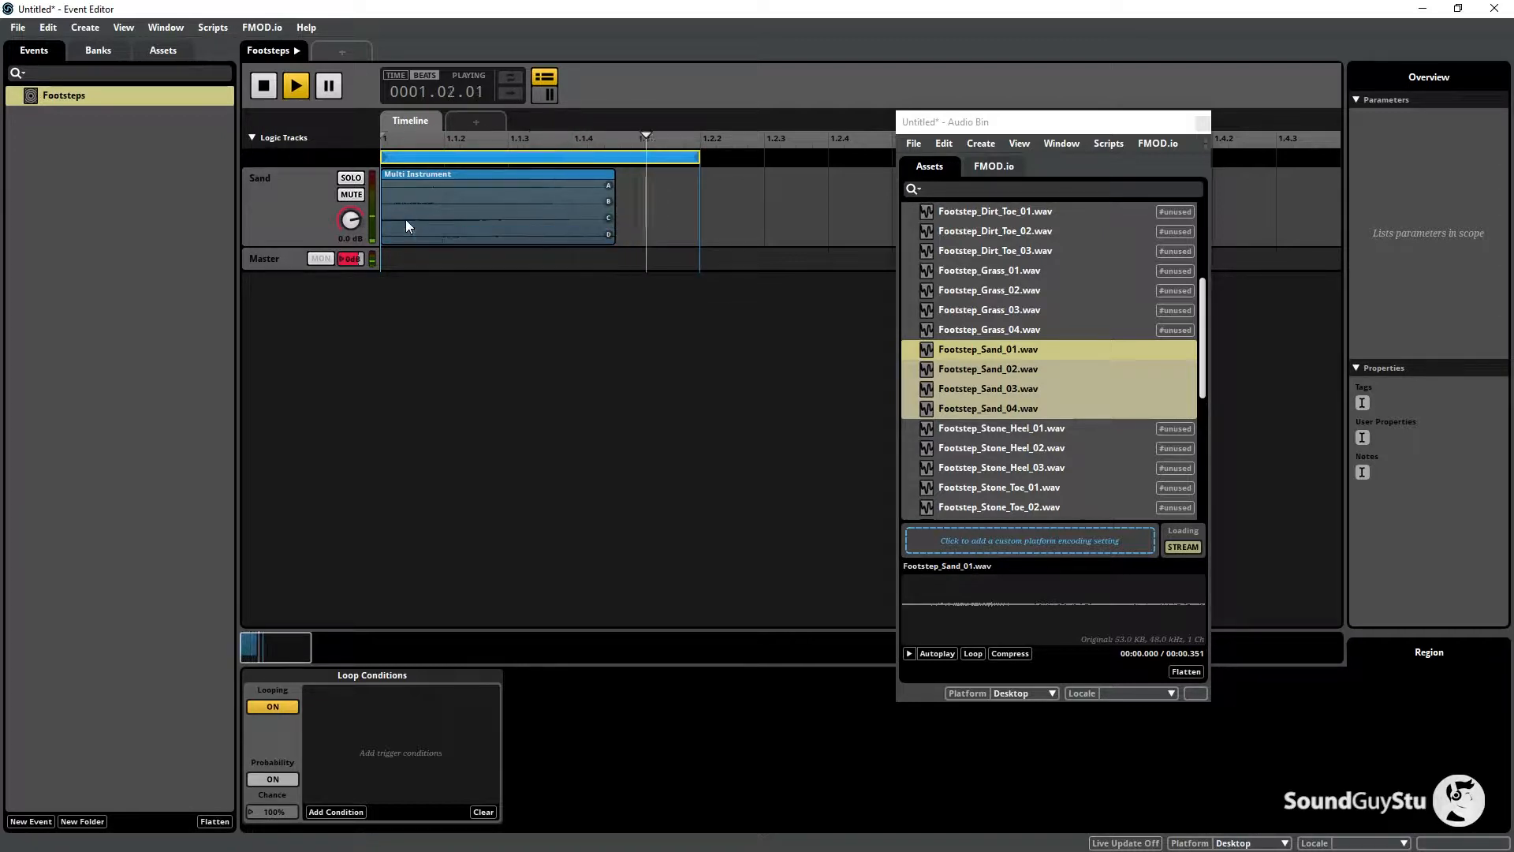
{"action": "left_click", "coordinate": [446, 215]}
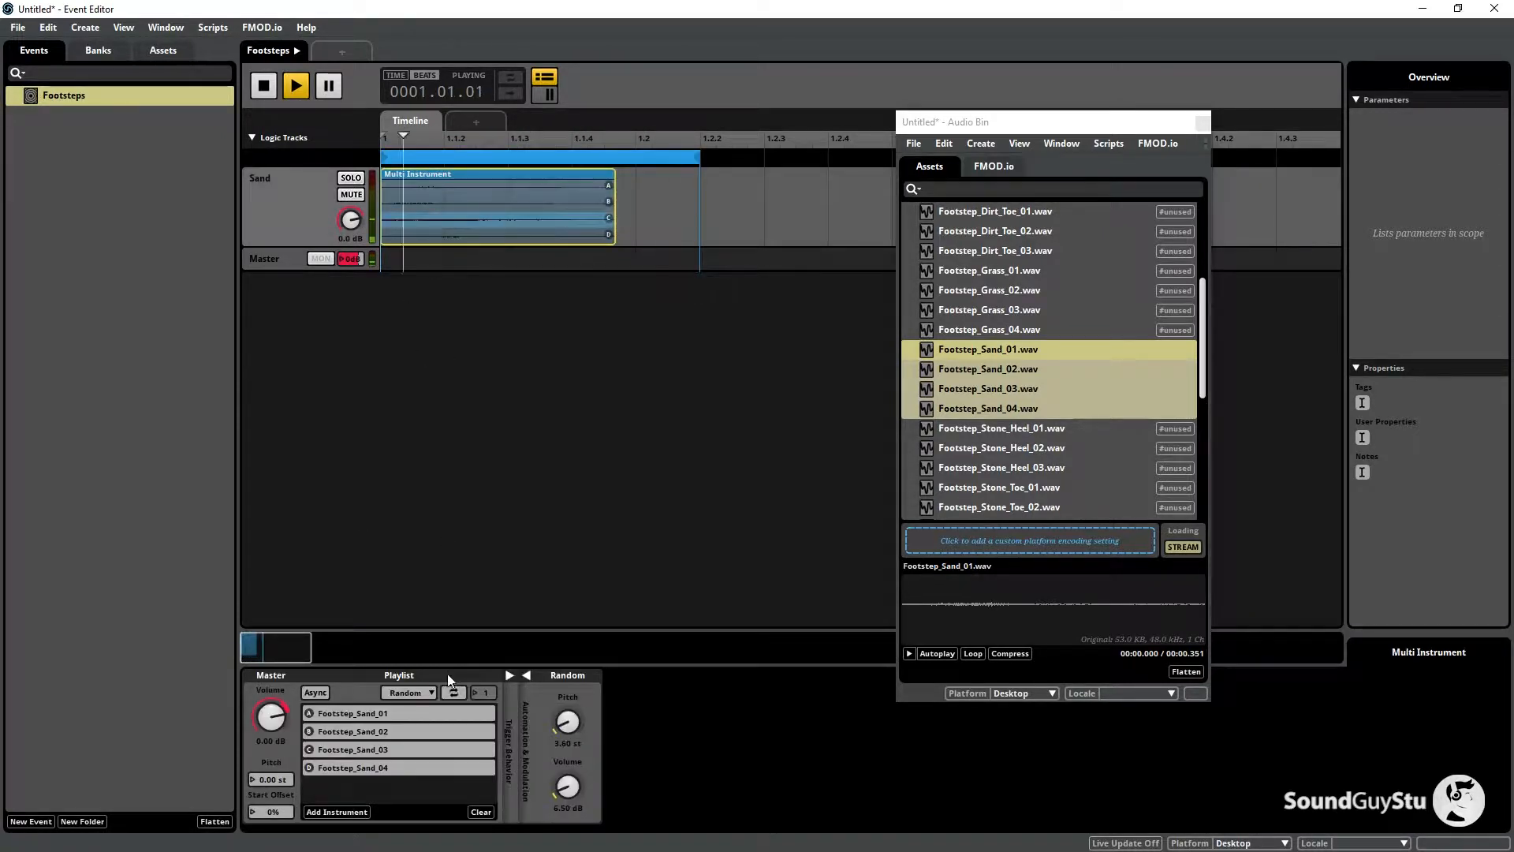
{"action": "left_click_drag", "start_coordinate": [568, 732], "coordinate": [567, 724]}
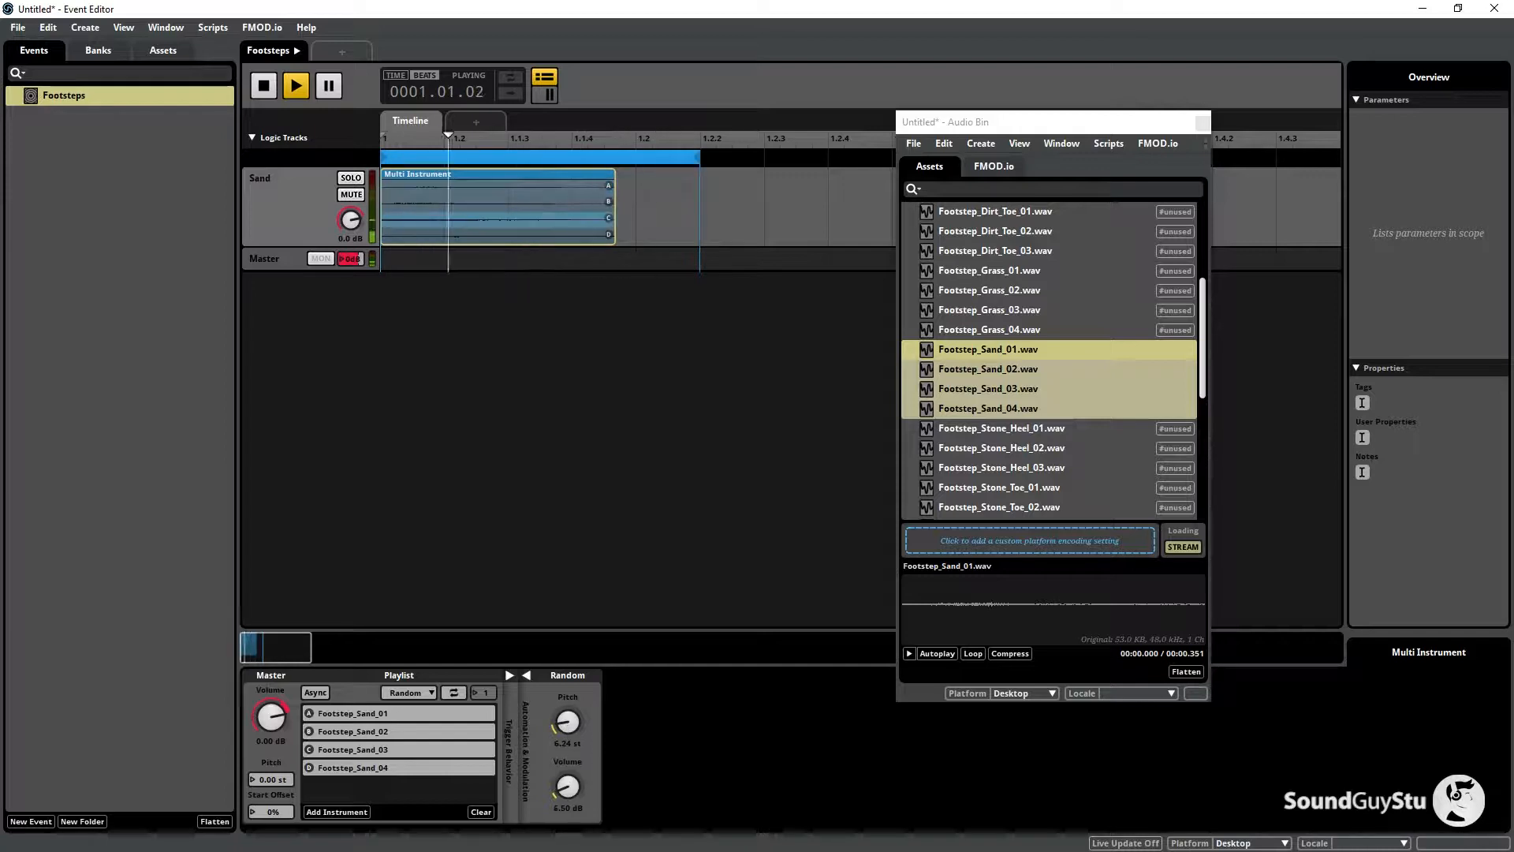
{"action": "left_click_drag", "start_coordinate": [562, 790], "coordinate": [561, 781]}
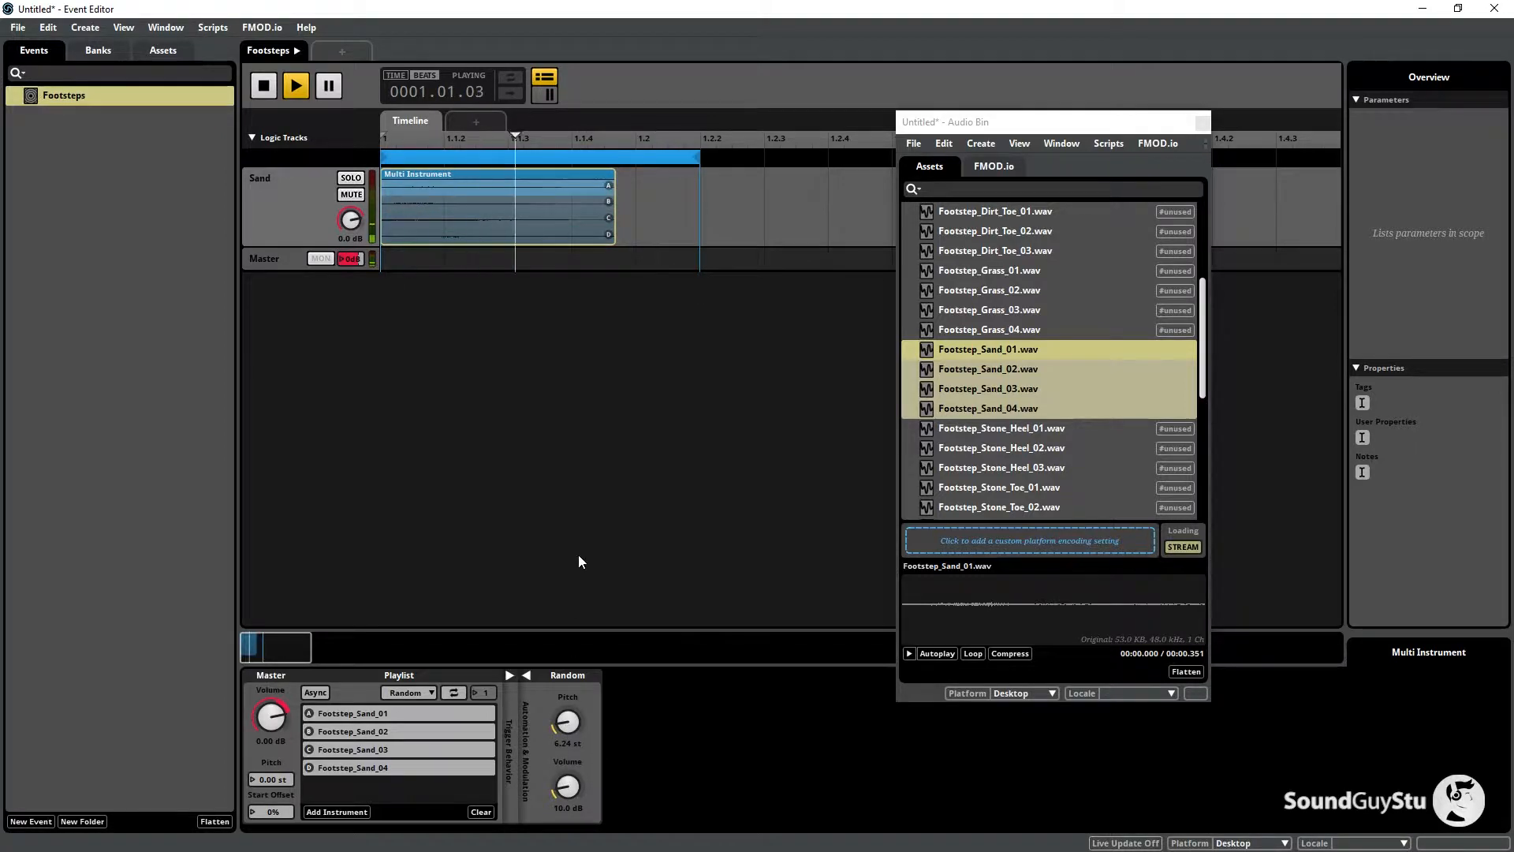
Try a shorter loop region ending at 1.2 during playback, restore its end to 1.2.2 and stop playback.
{"action": "left_click_drag", "start_coordinate": [691, 162], "coordinate": [636, 161]}
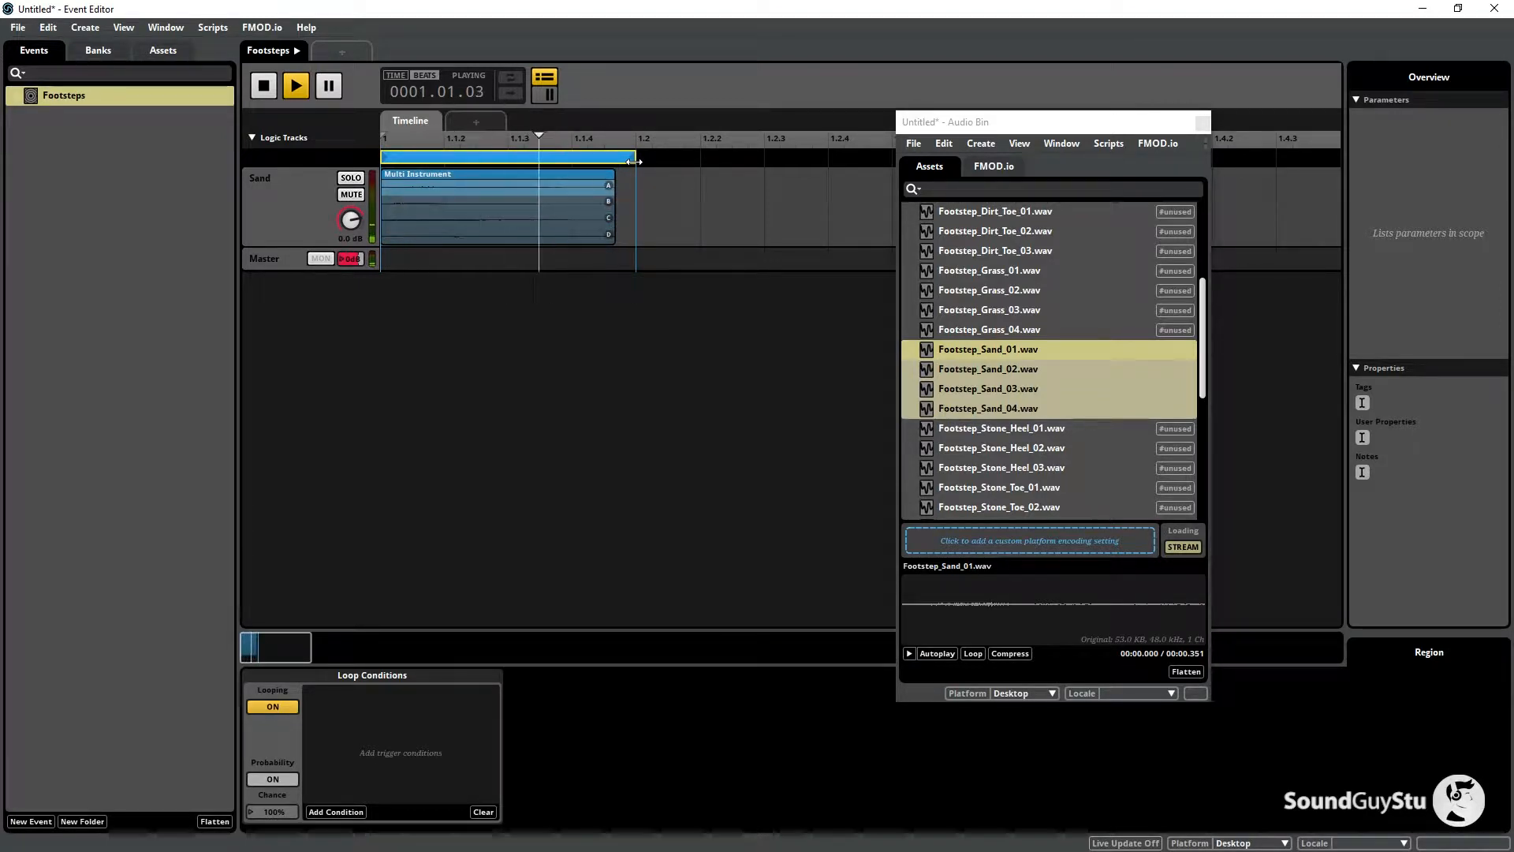
{"action": "left_click_drag", "start_coordinate": [634, 161], "coordinate": [694, 164]}
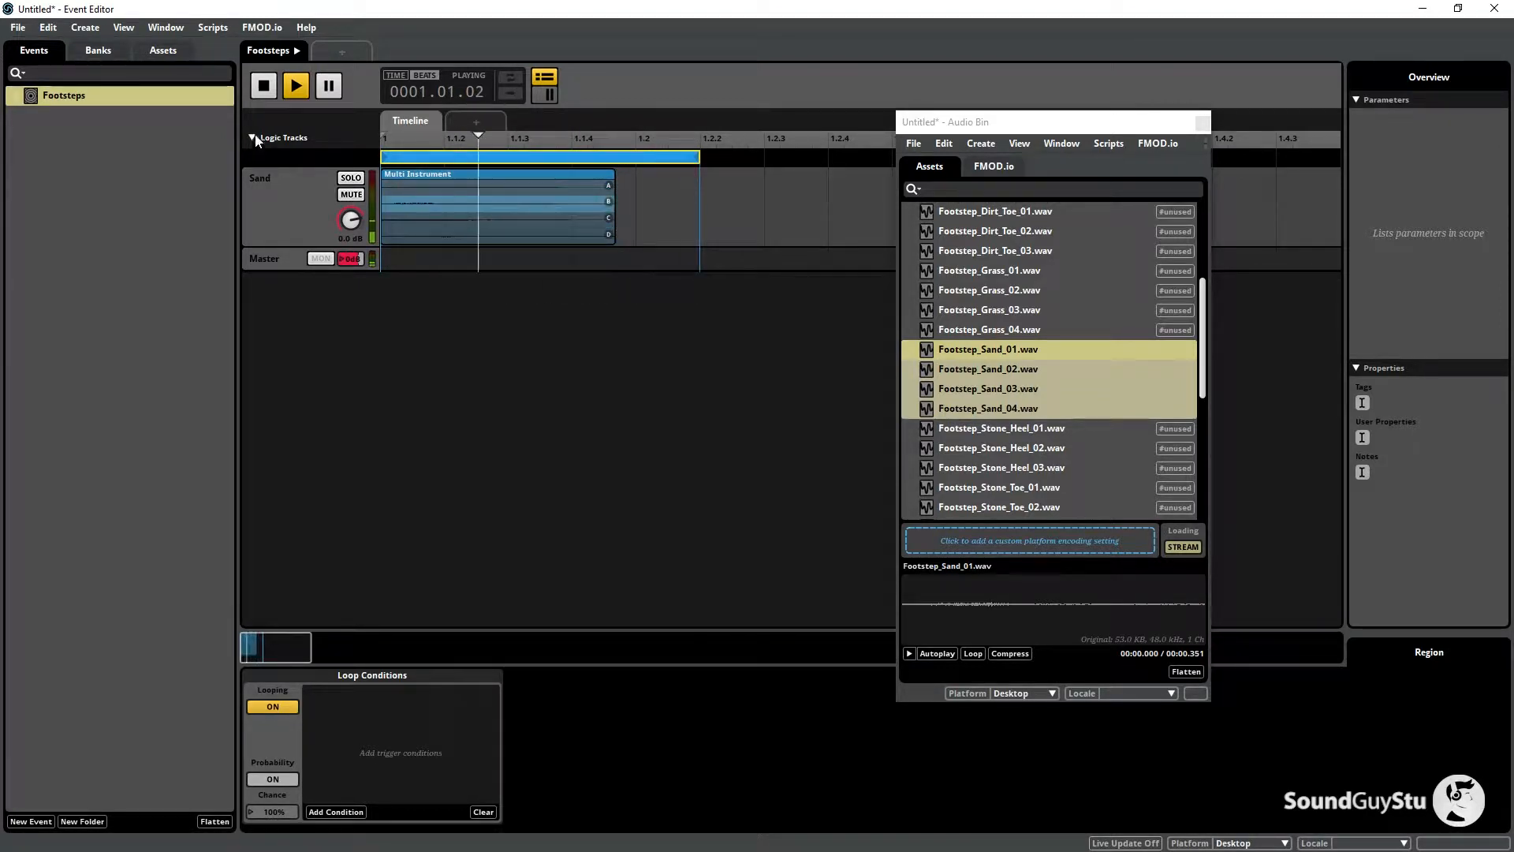
{"action": "key", "text": "space"}
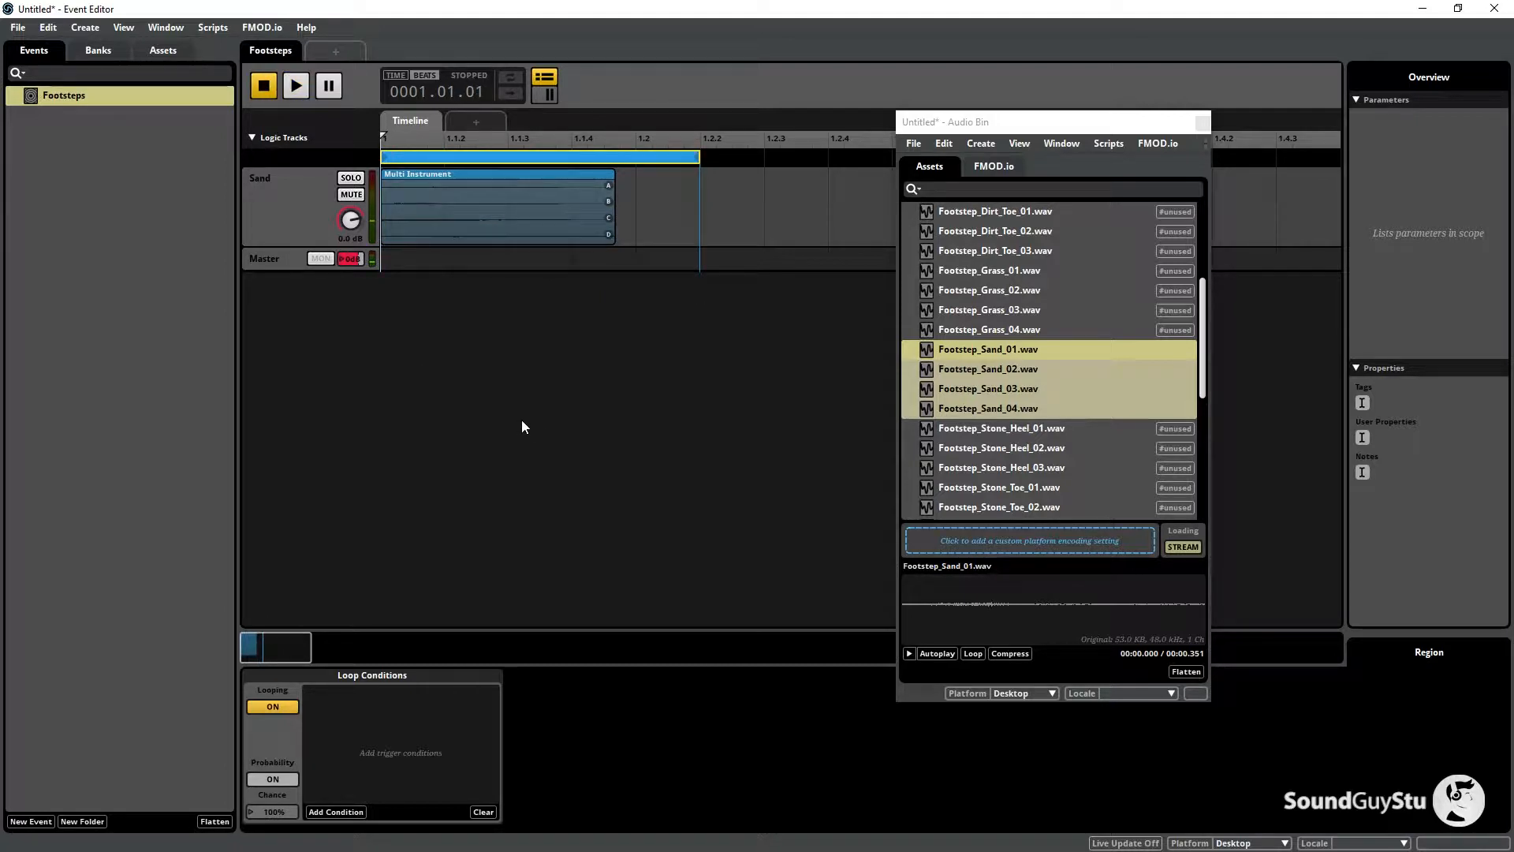
Add a new audio track below Sand and rename it Dirt.
{"action": "left_click", "coordinate": [301, 215]}
{"action": "right_click", "coordinate": [298, 211]}
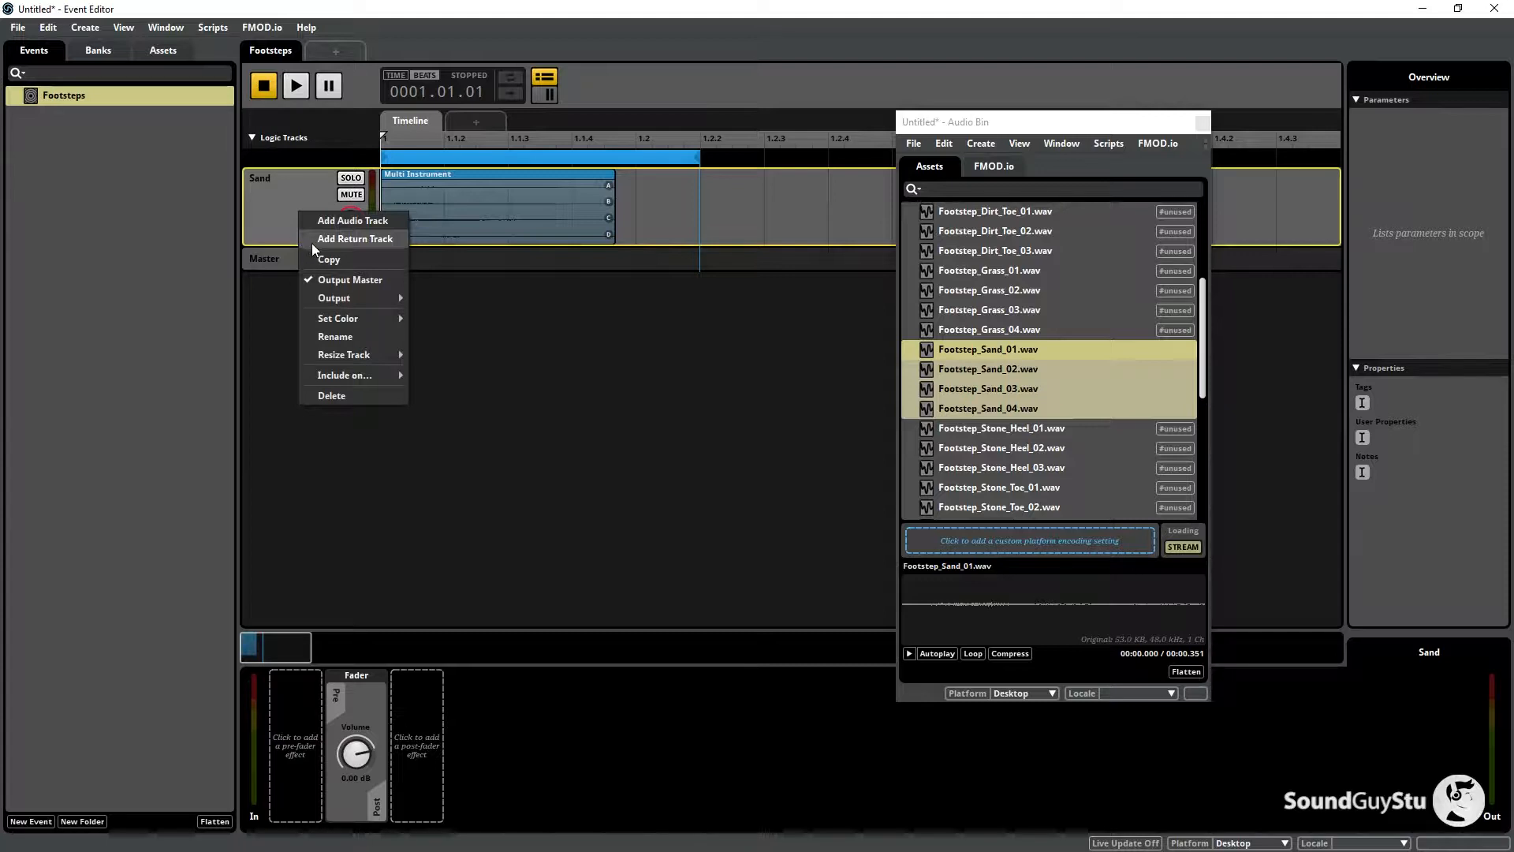
{"action": "left_click", "coordinate": [342, 221]}
{"action": "left_click", "coordinate": [283, 272]}
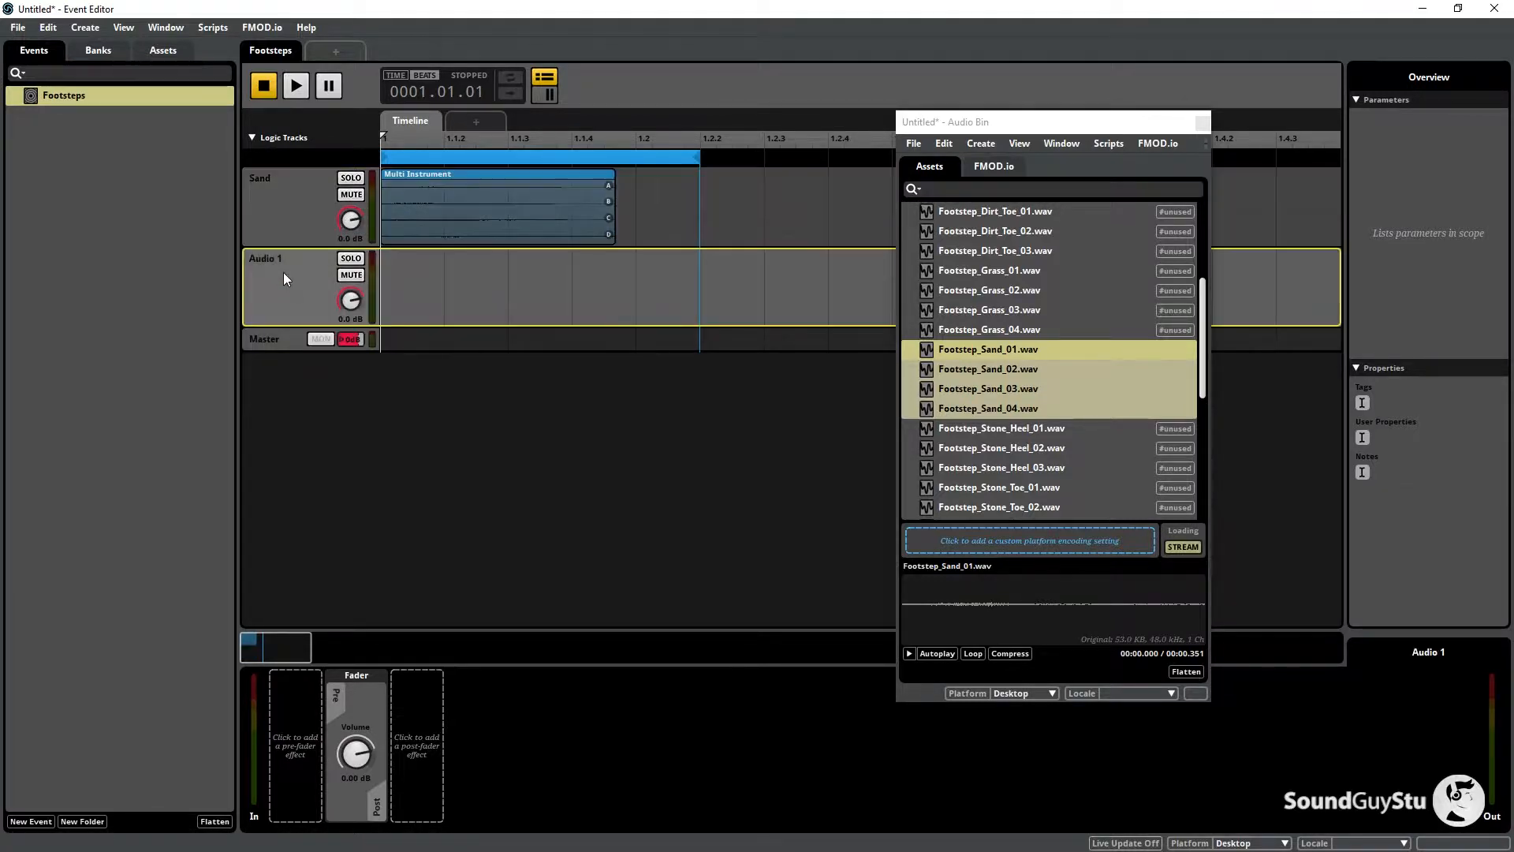
{"action": "double_click", "coordinate": [282, 259]}
Add Footstep_Dirt_Heel_01.wav through Footstep_Dirt_Heel_03.wav as a multi instrument at the start of the Dirt track and solo that track.
{"action": "scroll", "coordinate": [1024, 488], "scroll_direction": "up", "scroll_amount": 10}
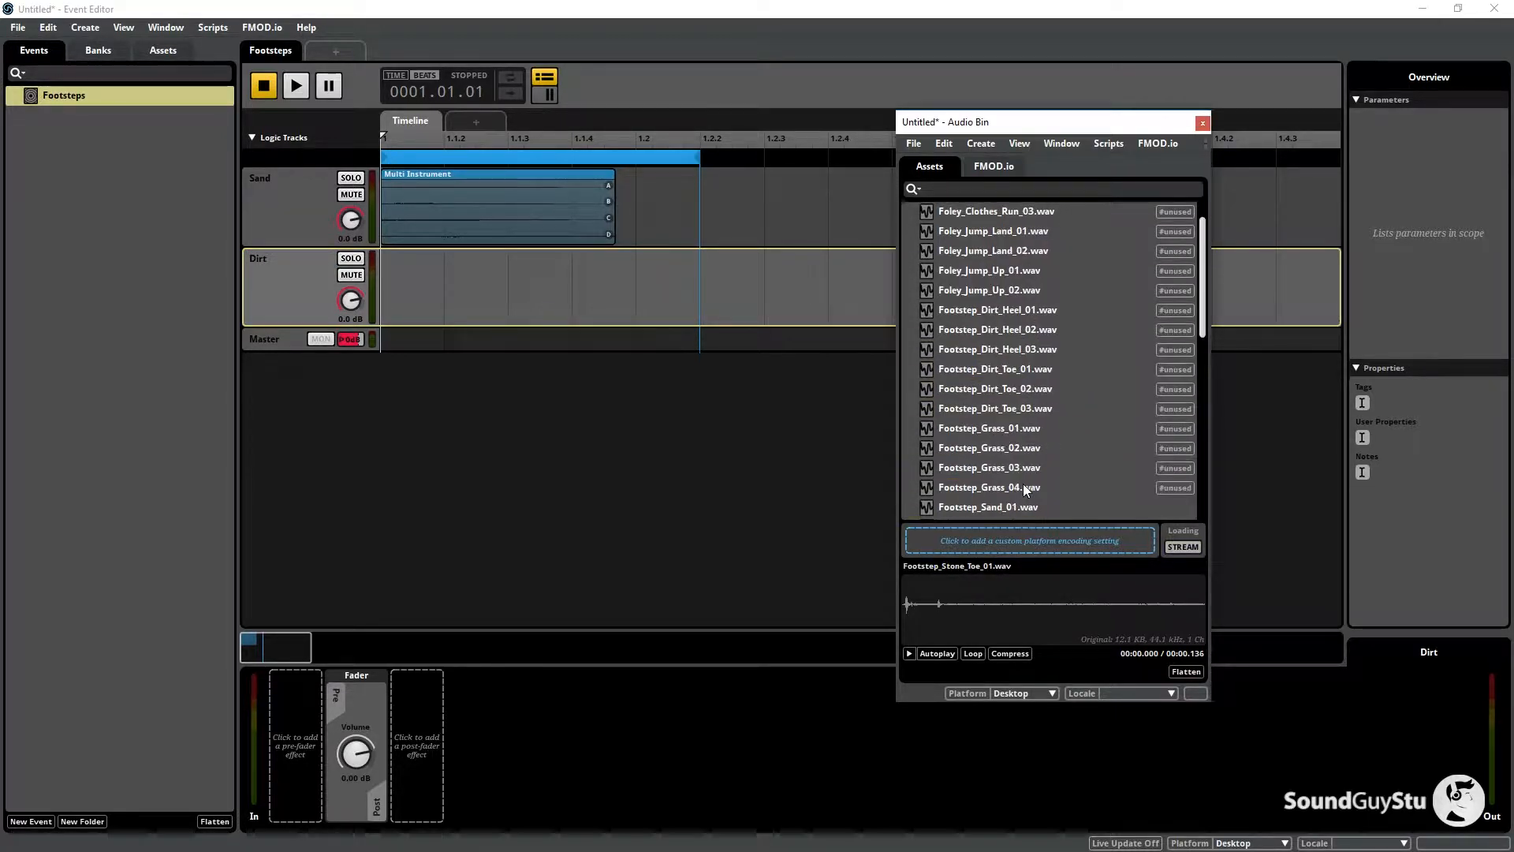
{"action": "left_click", "coordinate": [1015, 306]}
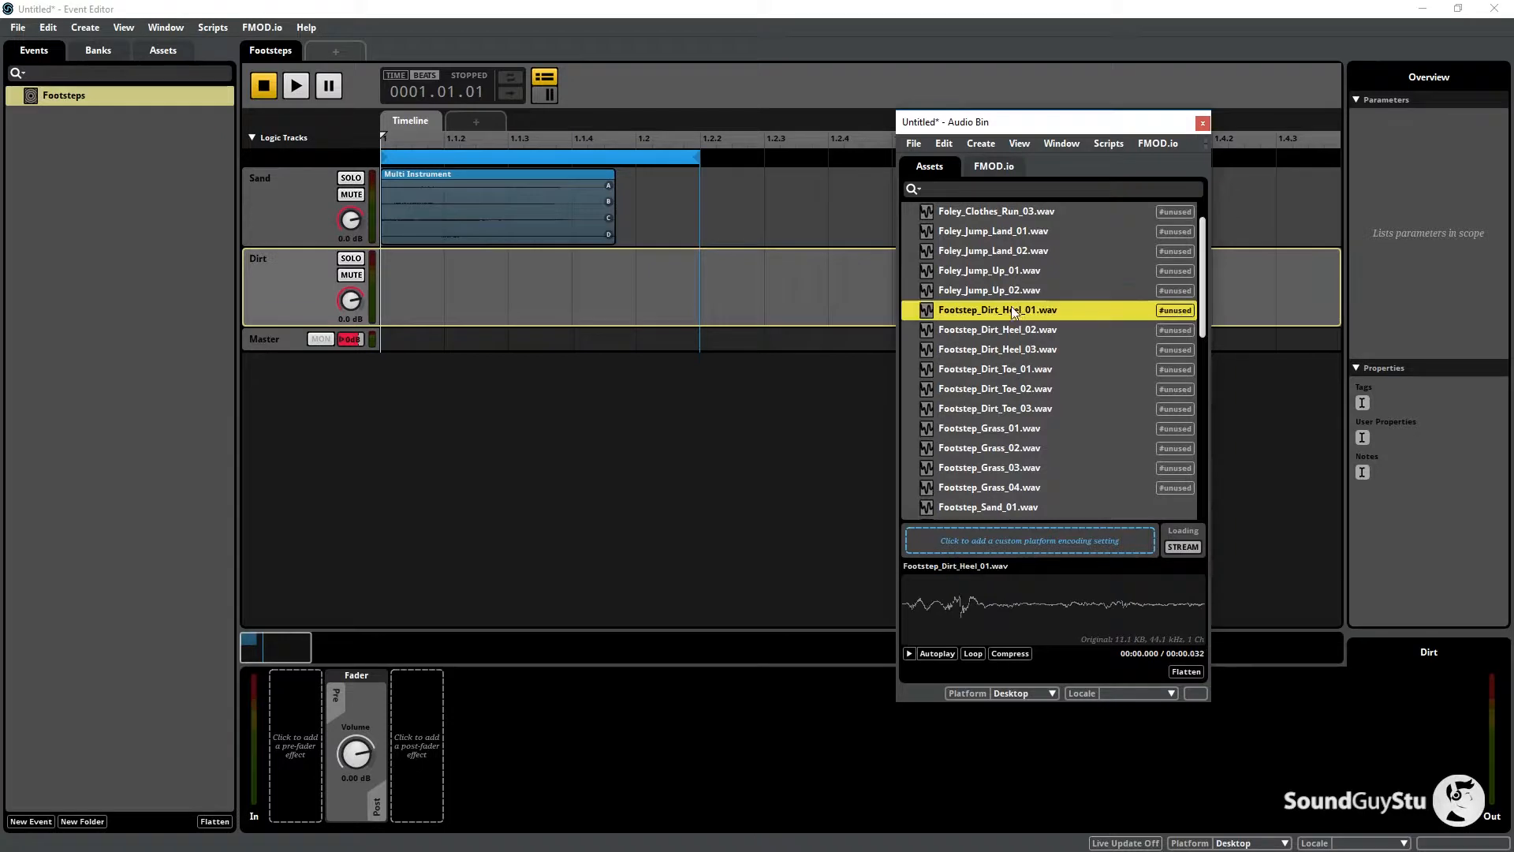
{"action": "left_click", "coordinate": [1001, 353], "text": "shift"}
{"action": "left_click_drag", "start_coordinate": [513, 313], "coordinate": [341, 263]}
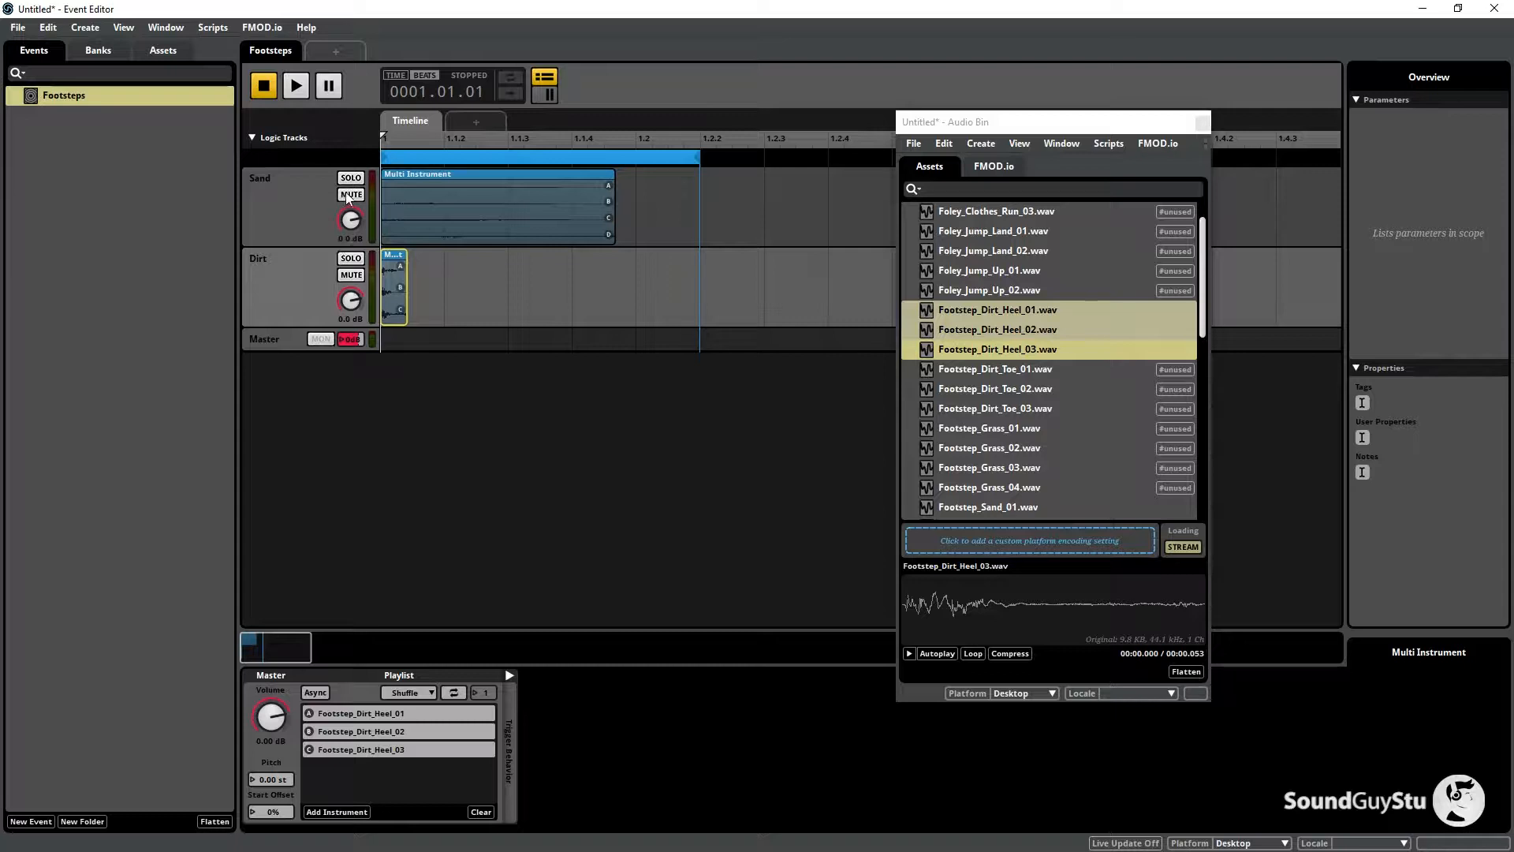
{"action": "left_click", "coordinate": [351, 258]}
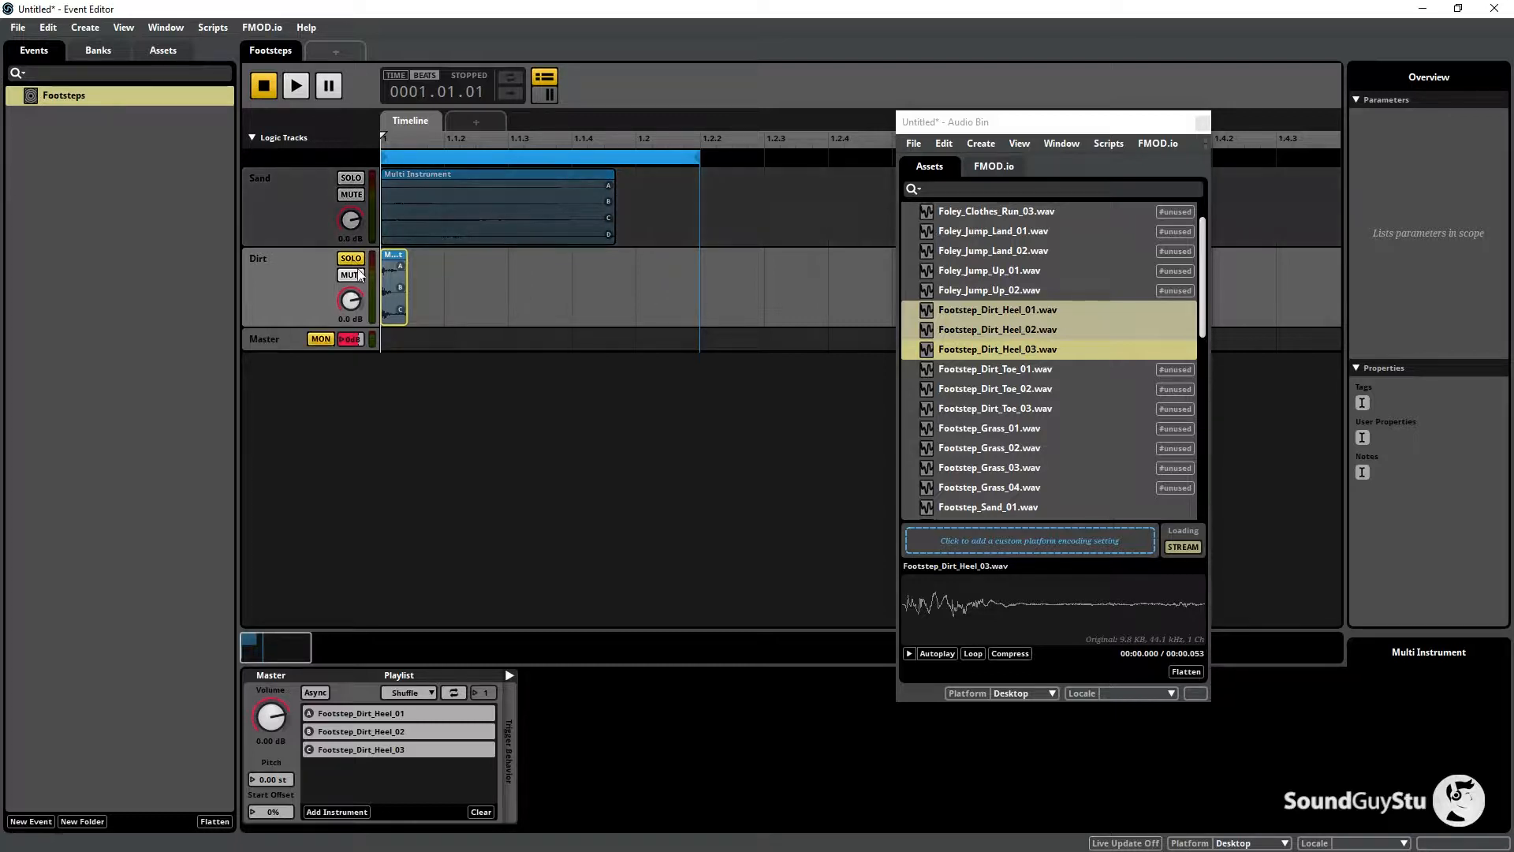
Add Footstep_Dirt_Toe_01.wav through Footstep_Dirt_Toe_03.wav as a multi instrument directly after the heel instrument on the Dirt track, and play the loop.
{"action": "left_click", "coordinate": [989, 369]}
{"action": "left_click", "coordinate": [986, 409], "text": "shift"}
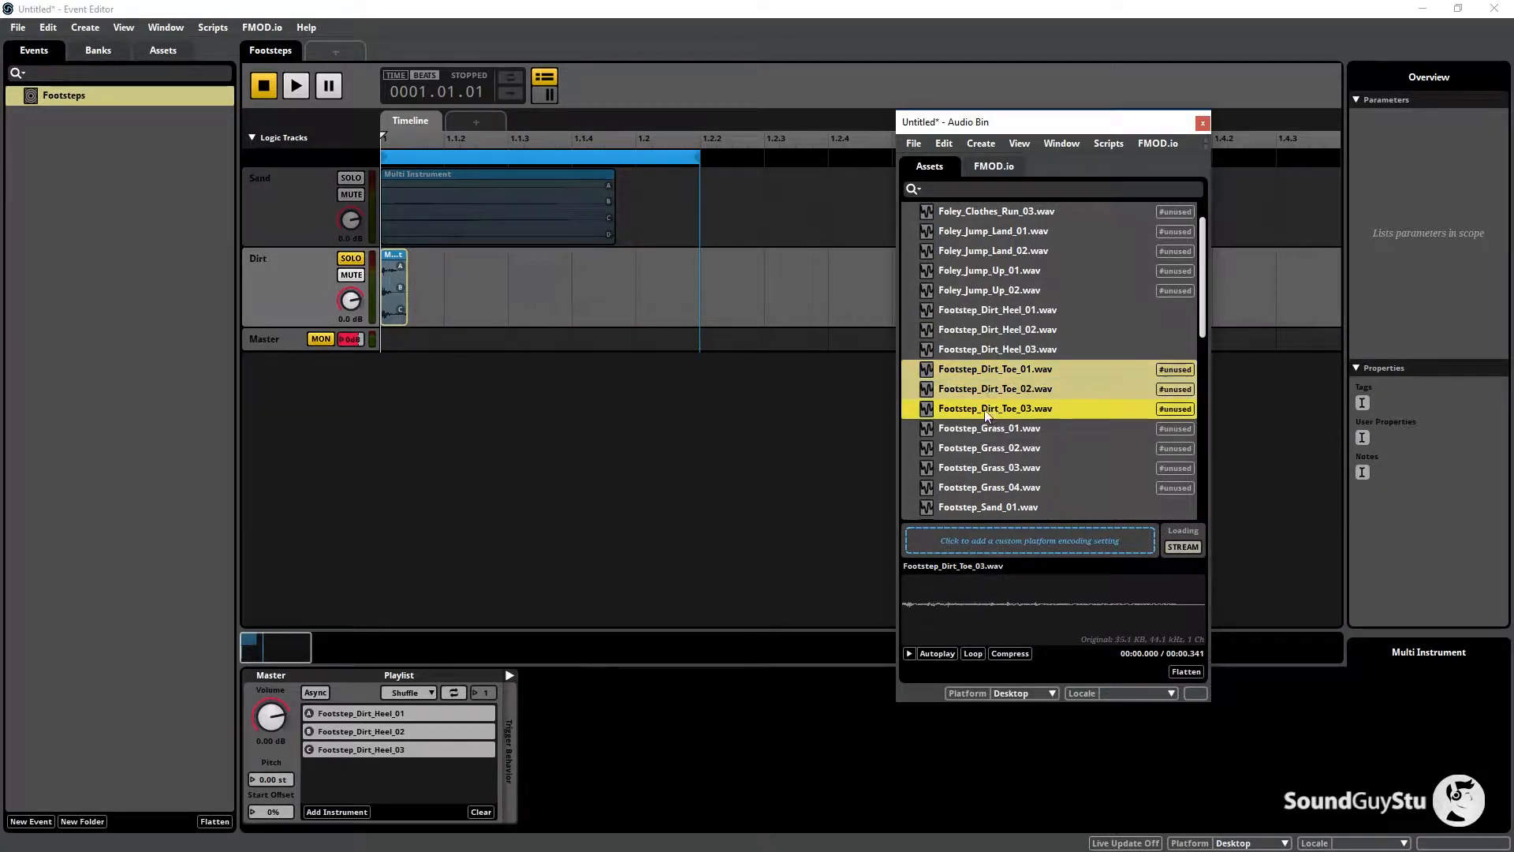
{"action": "left_click_drag", "start_coordinate": [466, 297], "coordinate": [437, 275]}
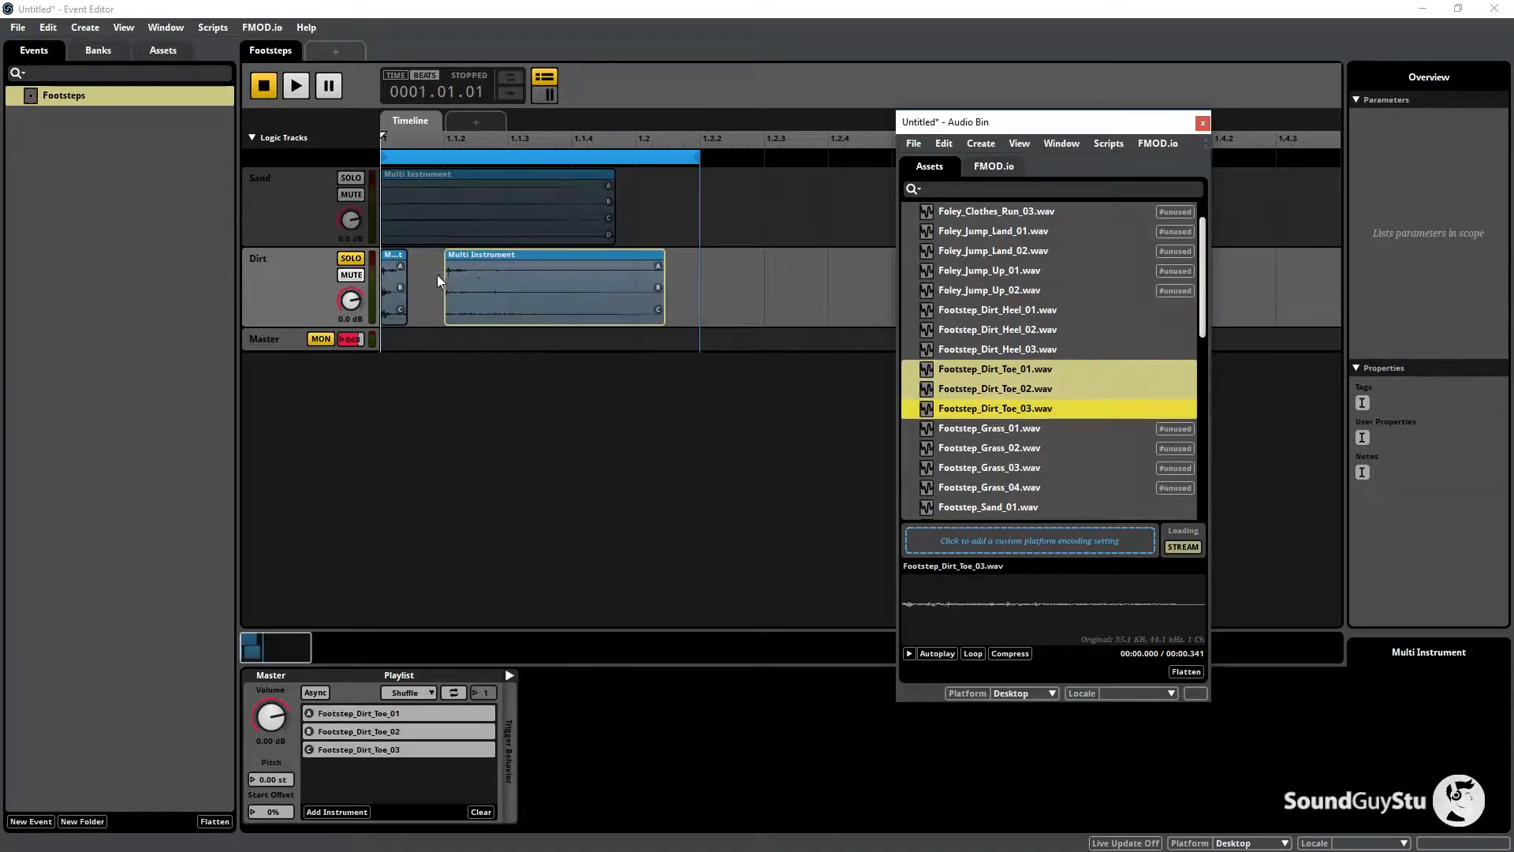
{"action": "left_click", "coordinate": [473, 254]}
{"action": "left_click", "coordinate": [394, 260]}
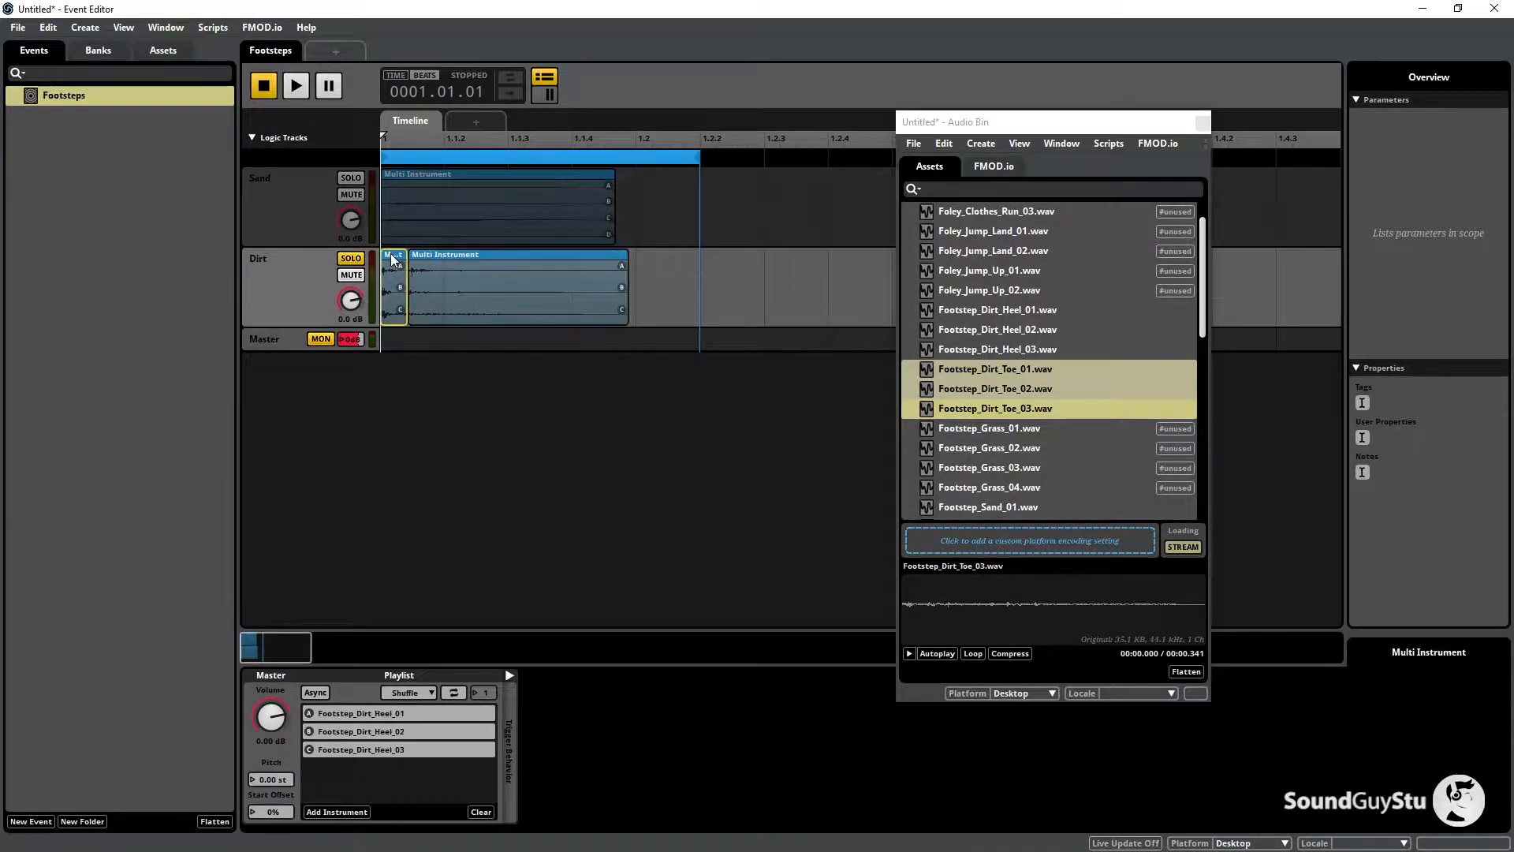
{"action": "key", "text": "space"}
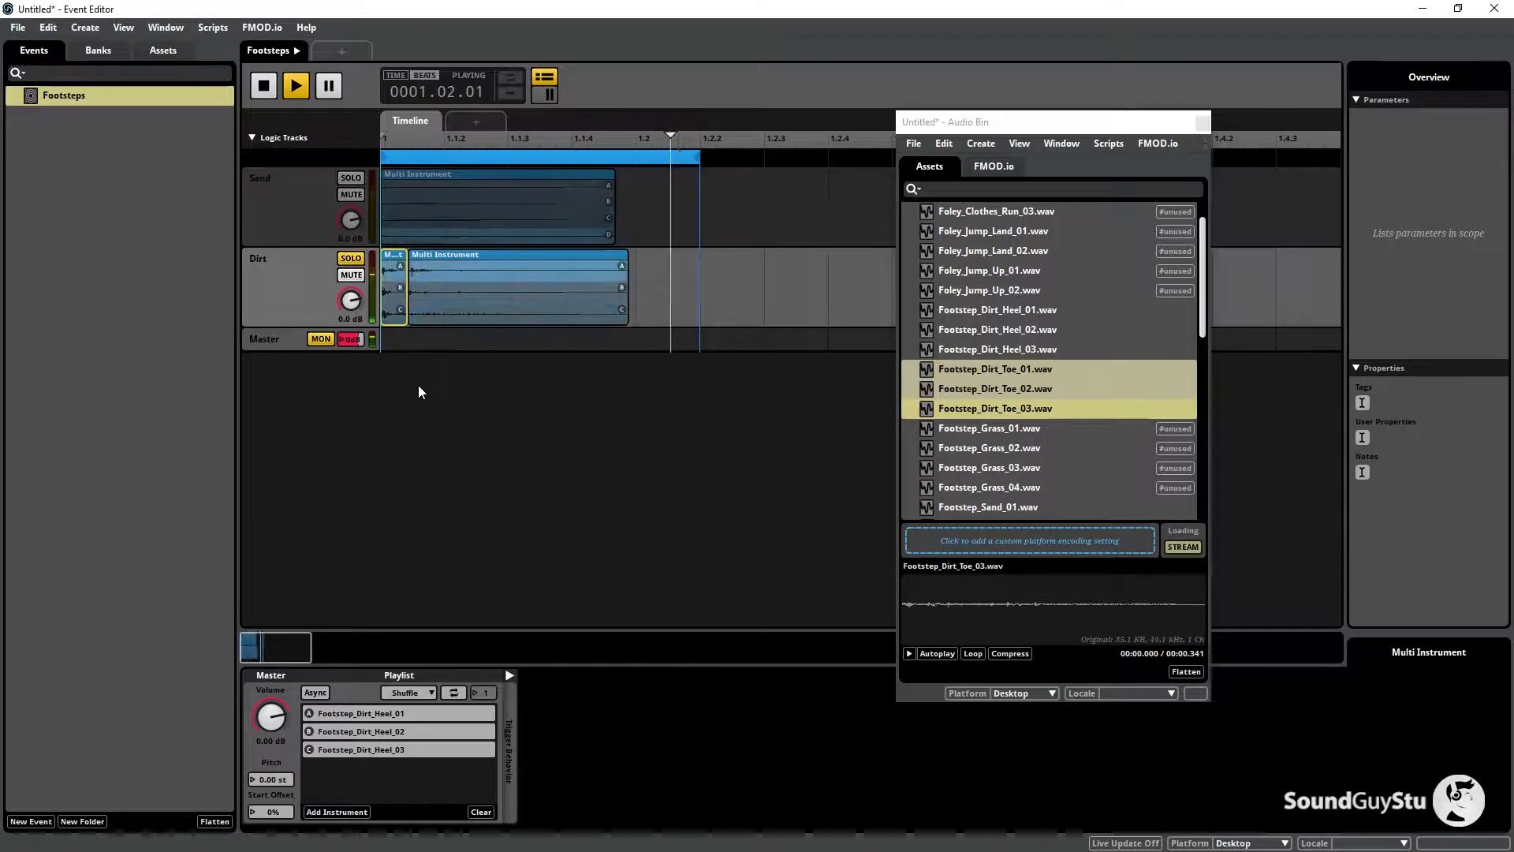
Stop playback and set the playlist of the Dirt heel multi instrument to Randomize.
{"action": "key", "text": "space"}
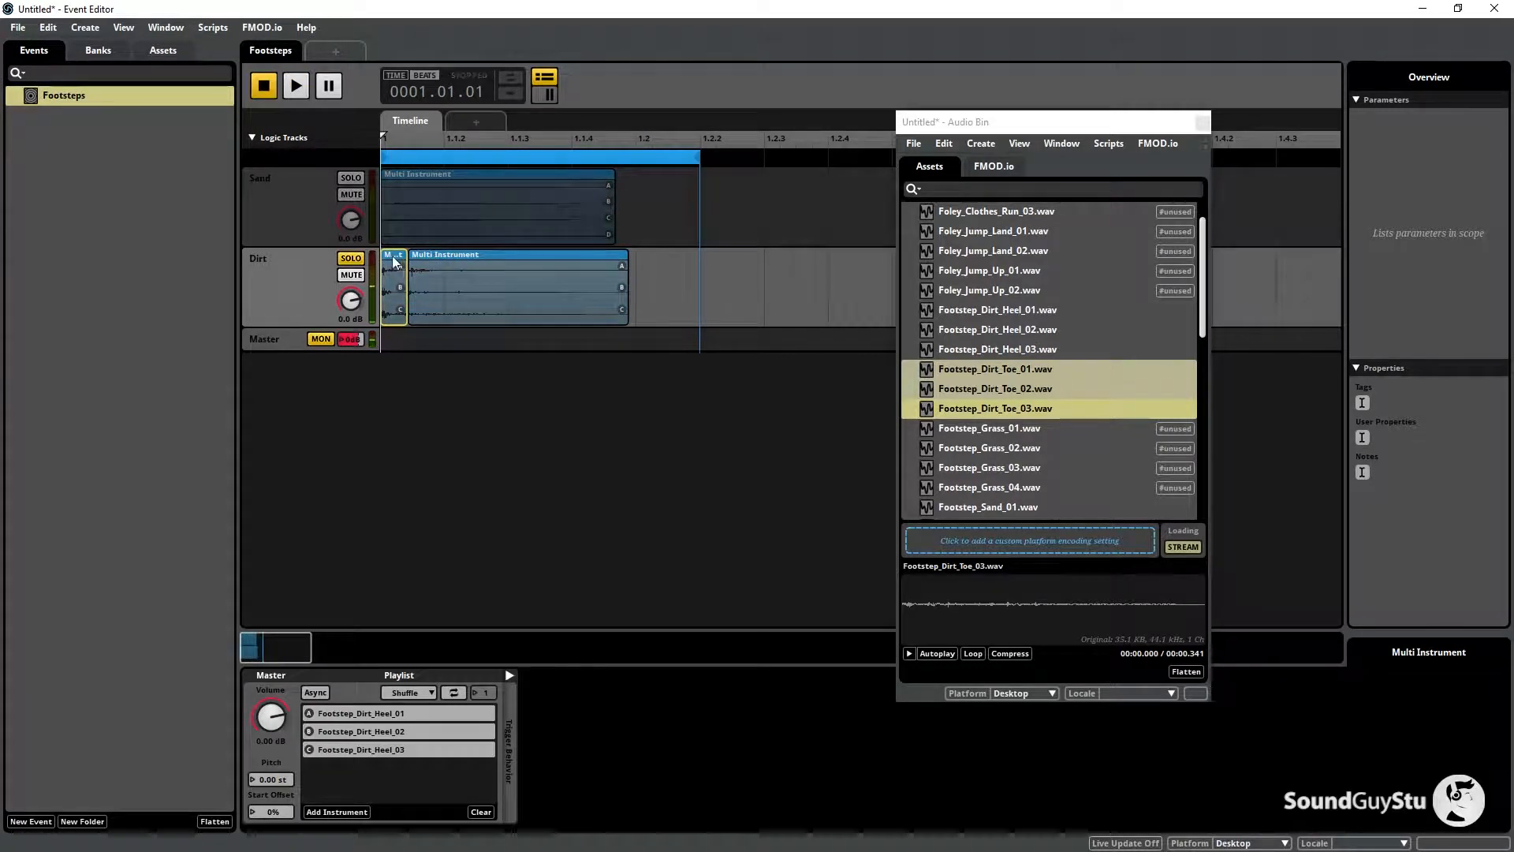
{"action": "left_click", "coordinate": [415, 693]}
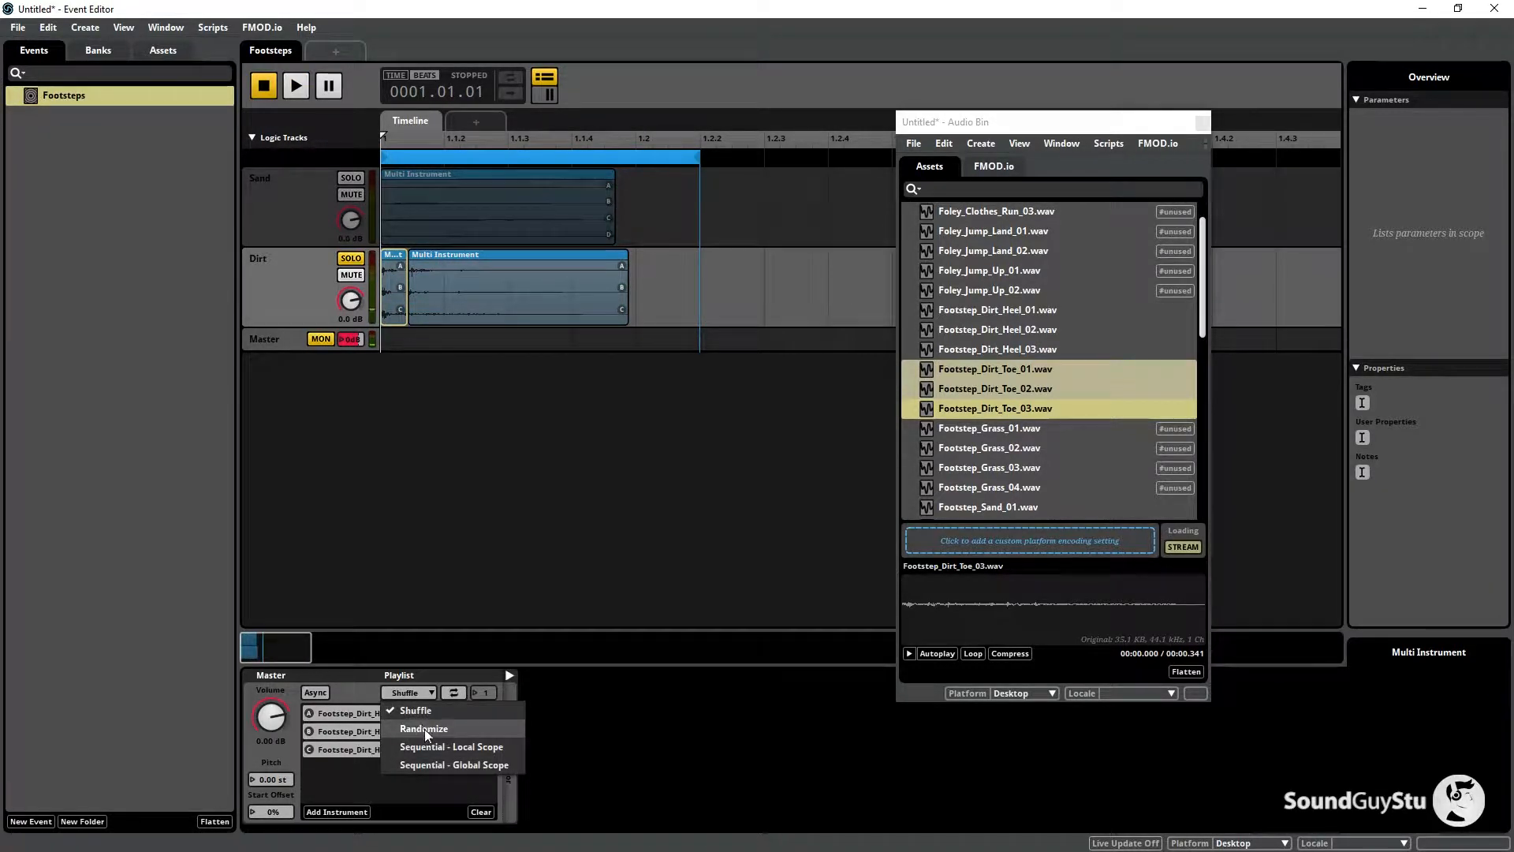
{"action": "left_click", "coordinate": [424, 724]}
Add Random modulation to the Dirt heel instrument's volume, set to 6.50 dB, and to its pitch.
{"action": "right_click", "coordinate": [268, 723]}
{"action": "mouse_move", "coordinate": [323, 744]}
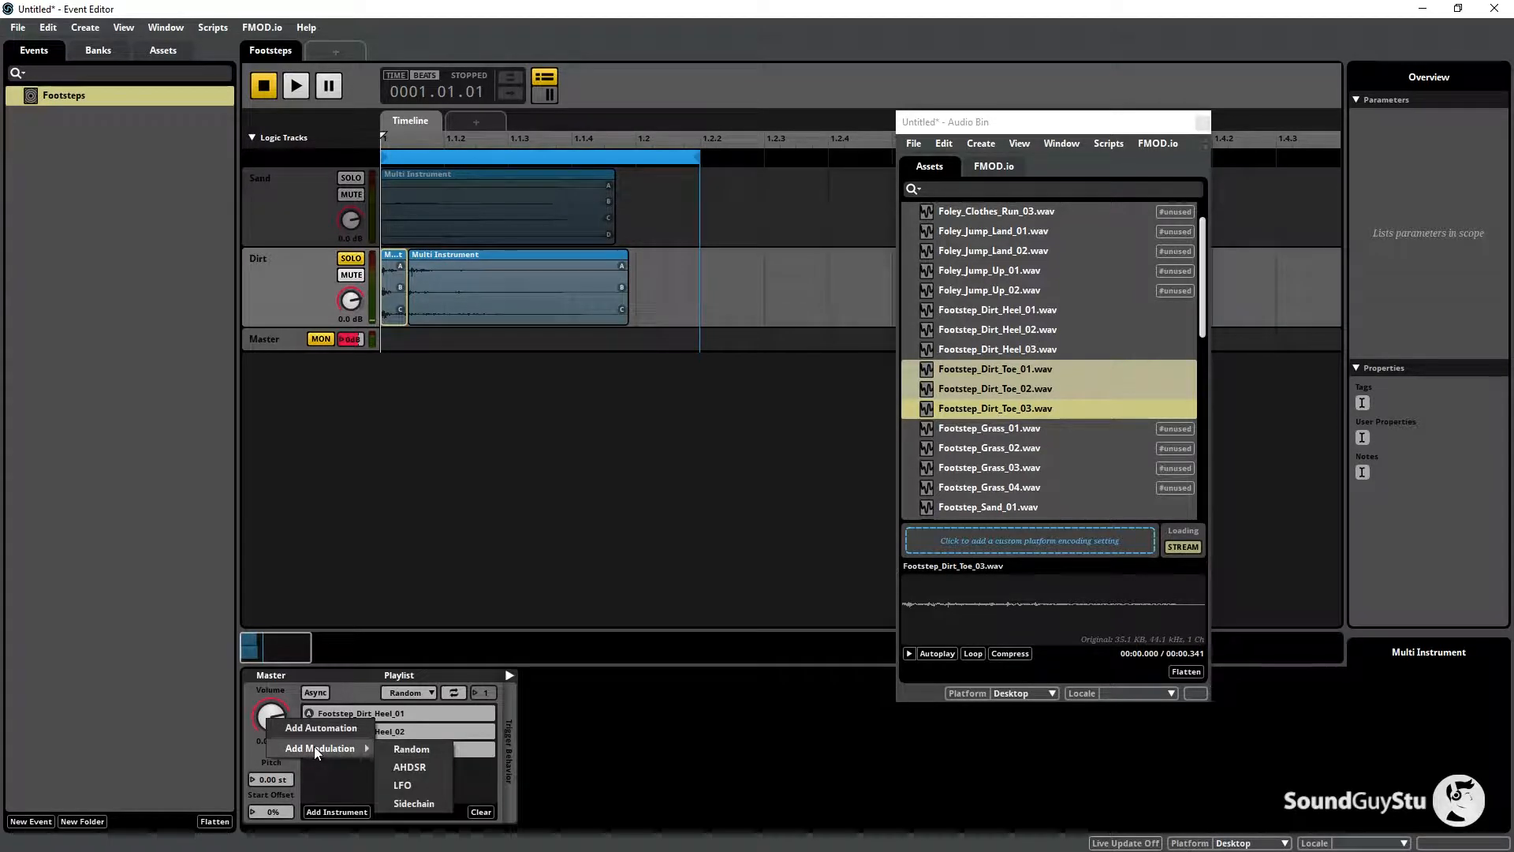
{"action": "left_click", "coordinate": [416, 751]}
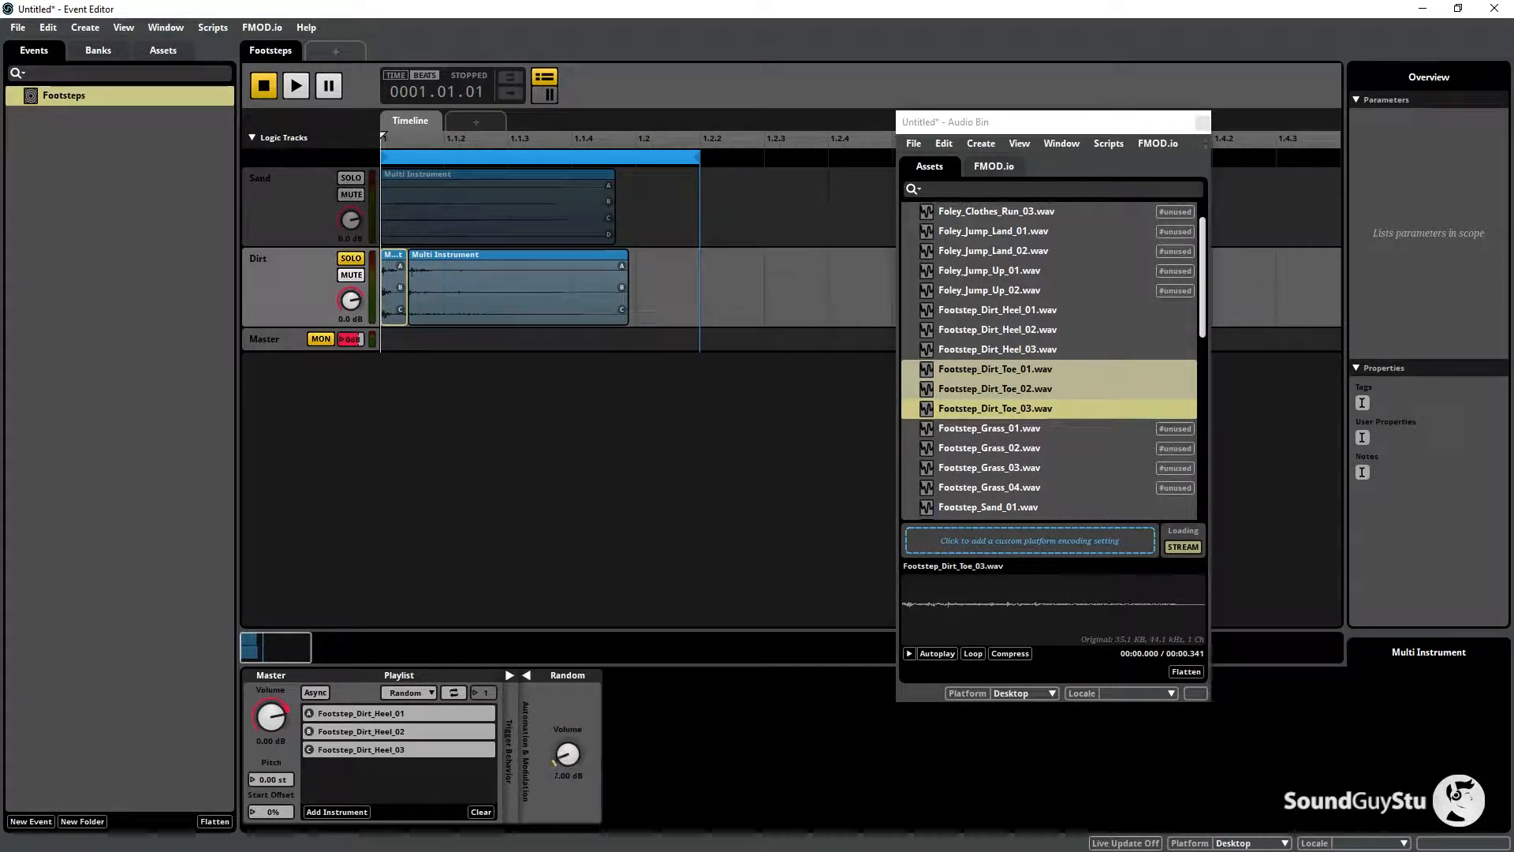
{"action": "right_click", "coordinate": [282, 796]}
{"action": "mouse_move", "coordinate": [343, 813]}
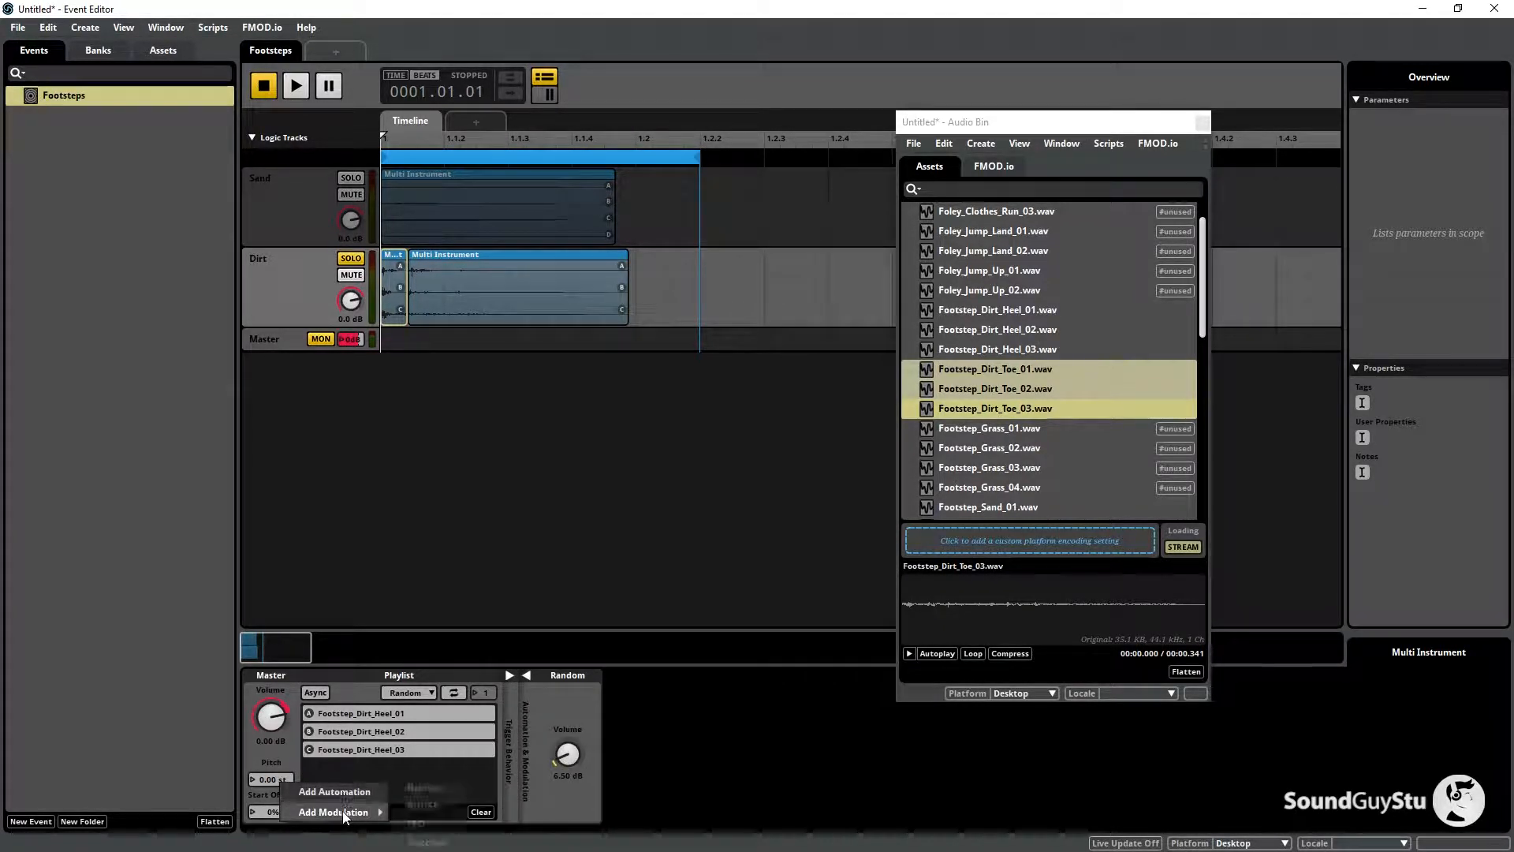
{"action": "left_click", "coordinate": [430, 789]}
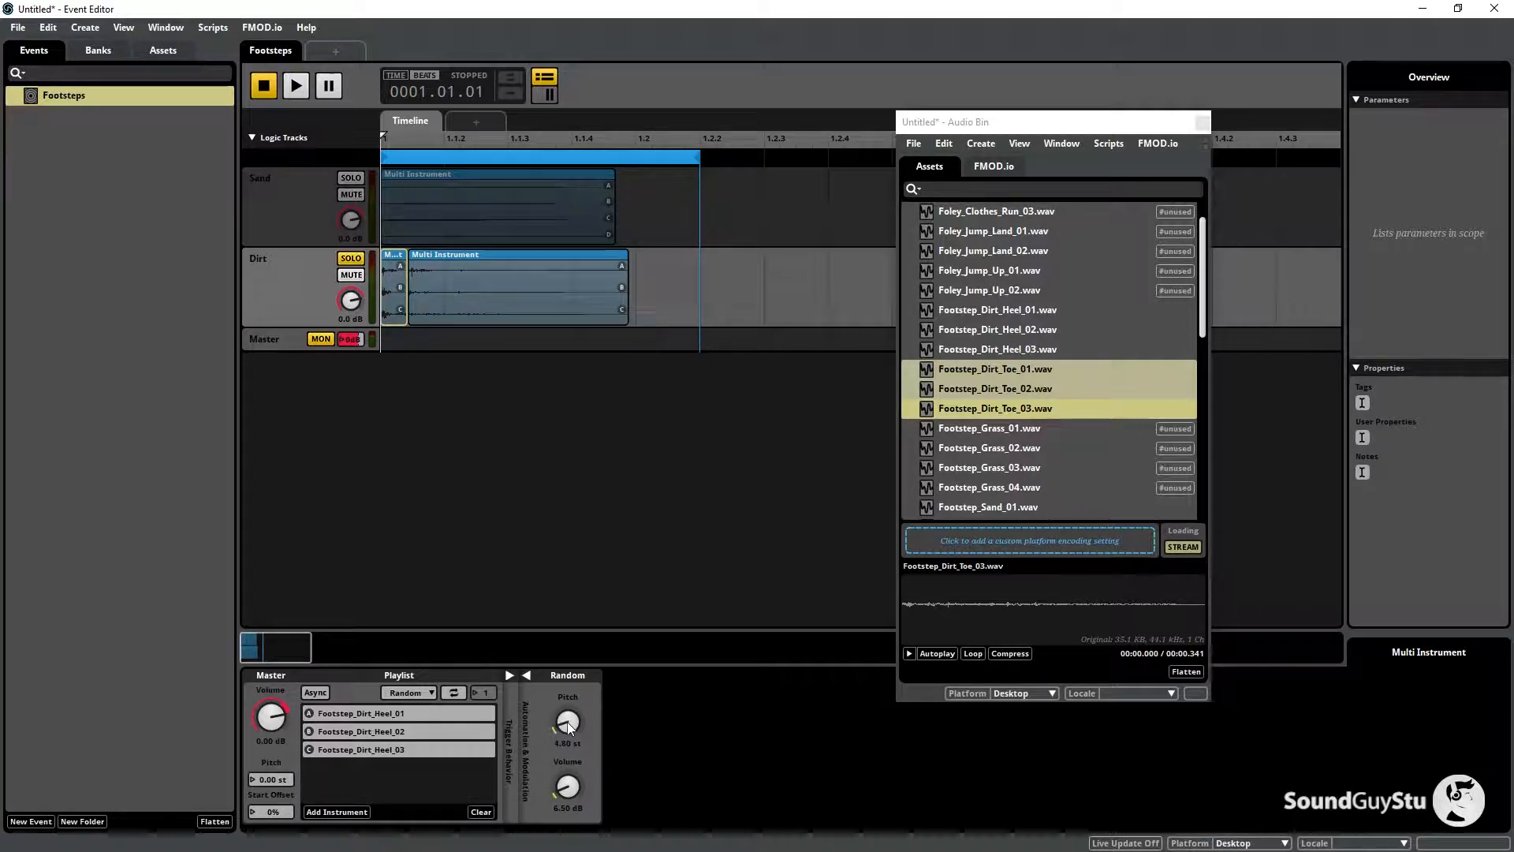
Set the playlist of the Dirt toe multi instrument to Randomize.
{"action": "left_click", "coordinate": [467, 255]}
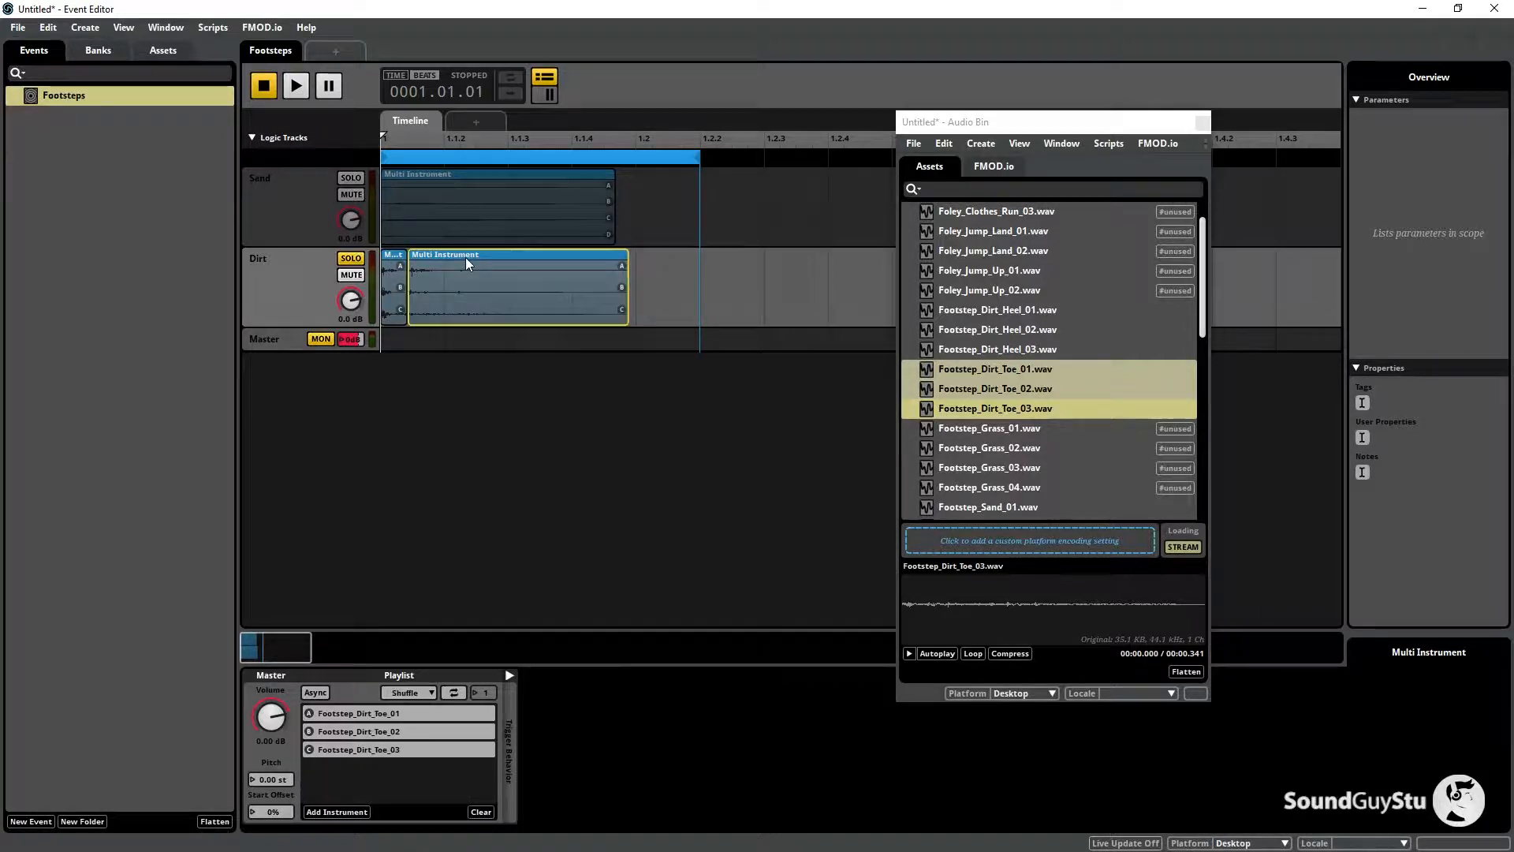
{"action": "left_click", "coordinate": [408, 694]}
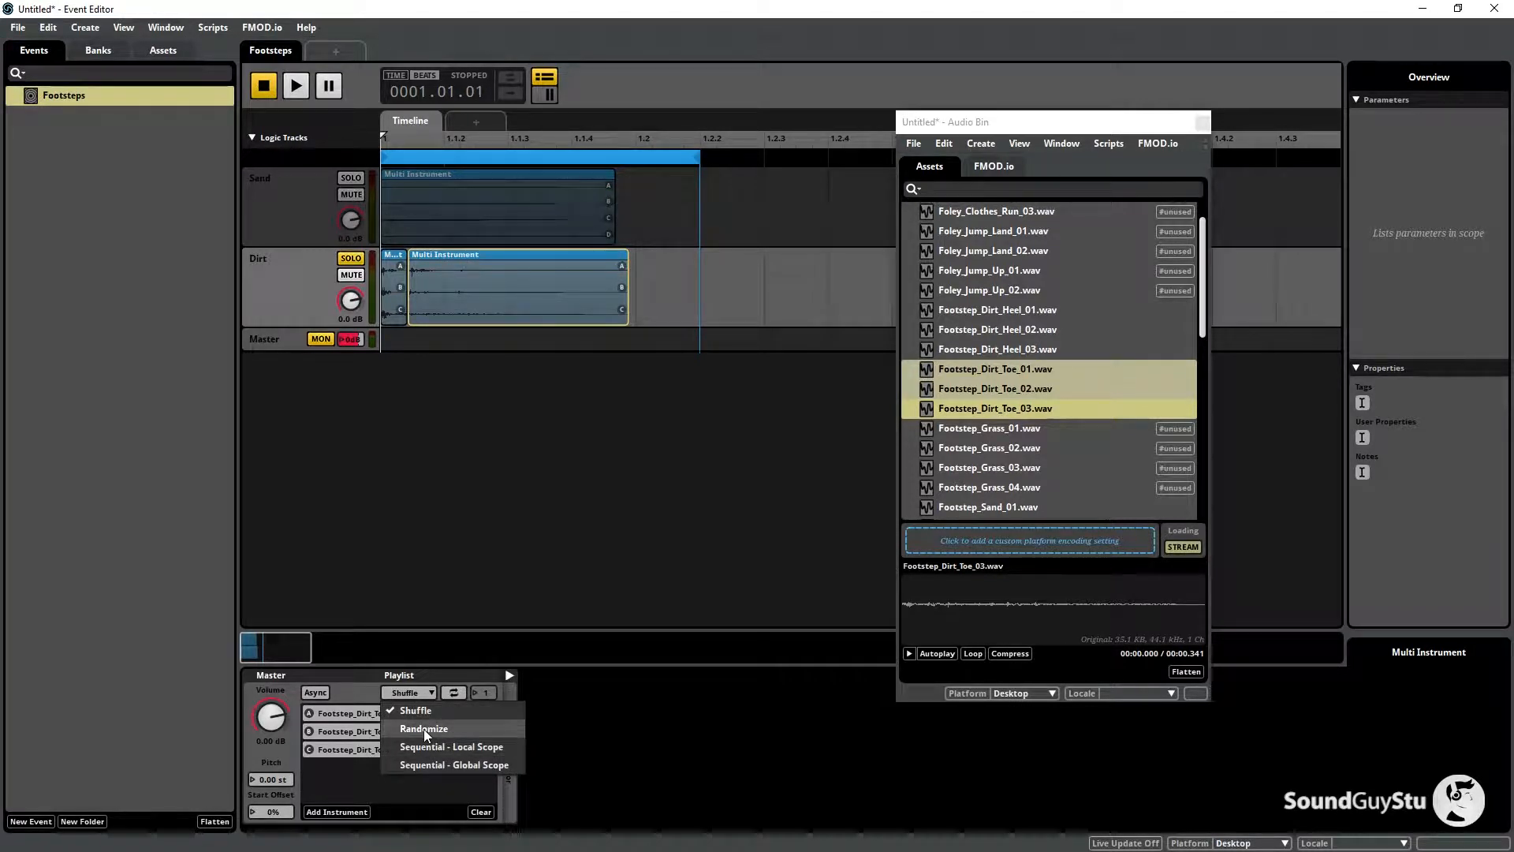
{"action": "left_click", "coordinate": [424, 729]}
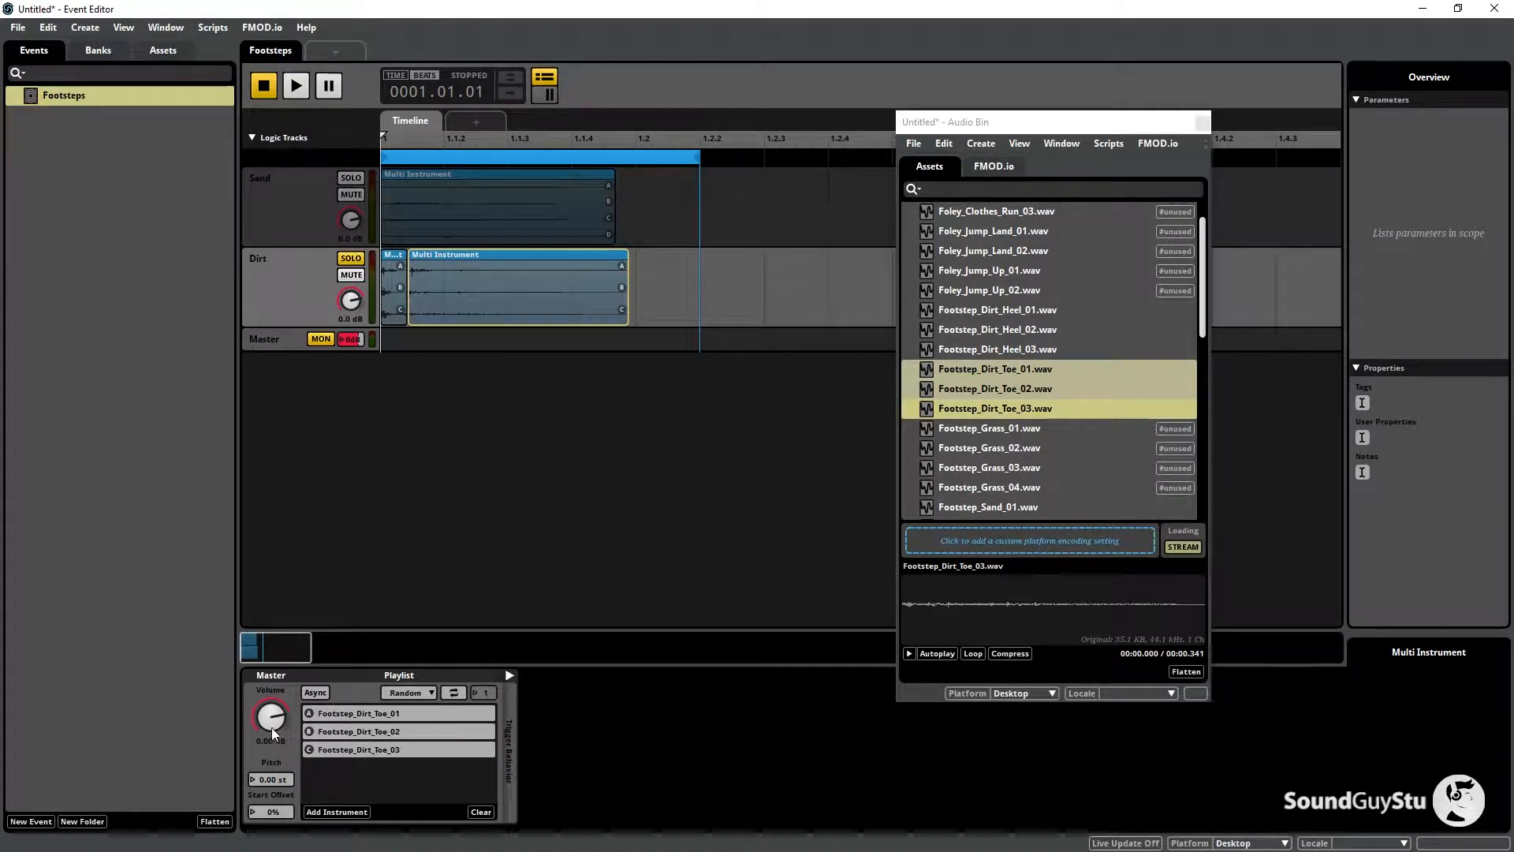
Add Random modulation of 6.00 dB to the Dirt toe instrument's volume and 3.84 st to its pitch, and audition the loop.
{"action": "left_click", "coordinate": [392, 757]}
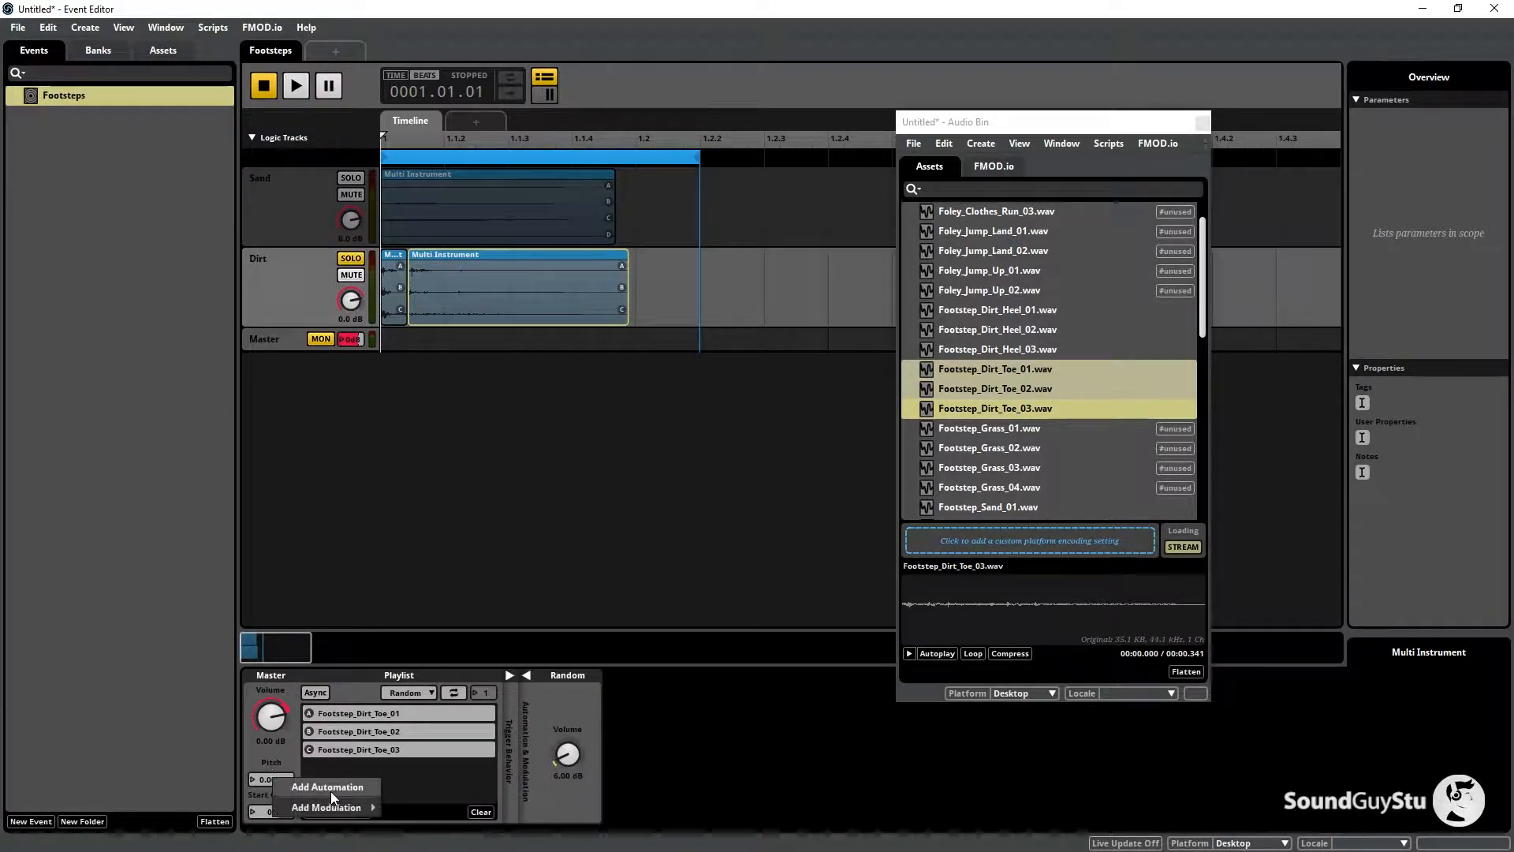
{"action": "mouse_move", "coordinate": [339, 805]}
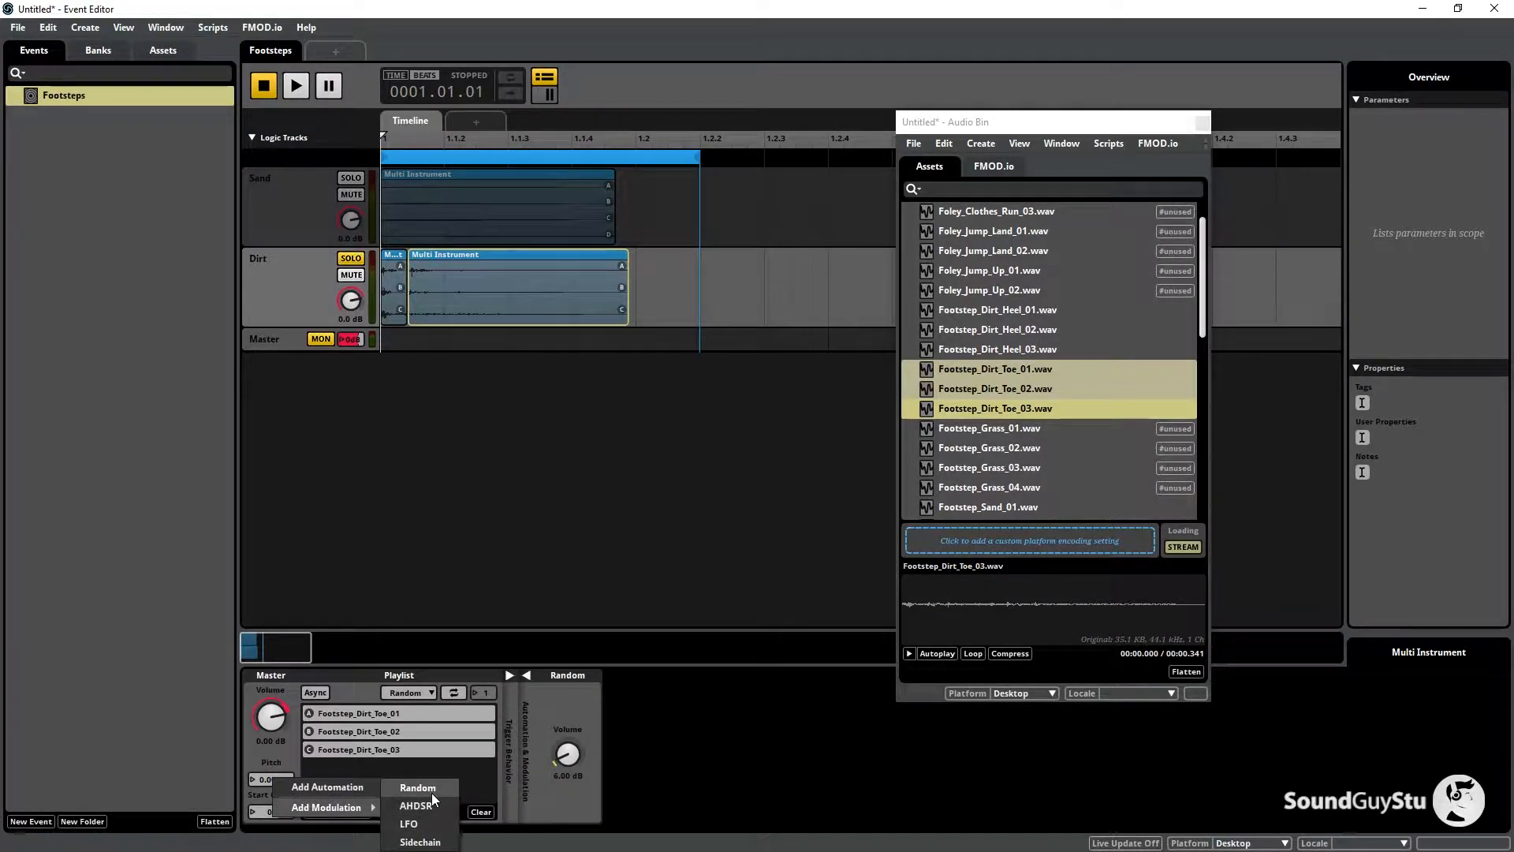
{"action": "left_click", "coordinate": [432, 793]}
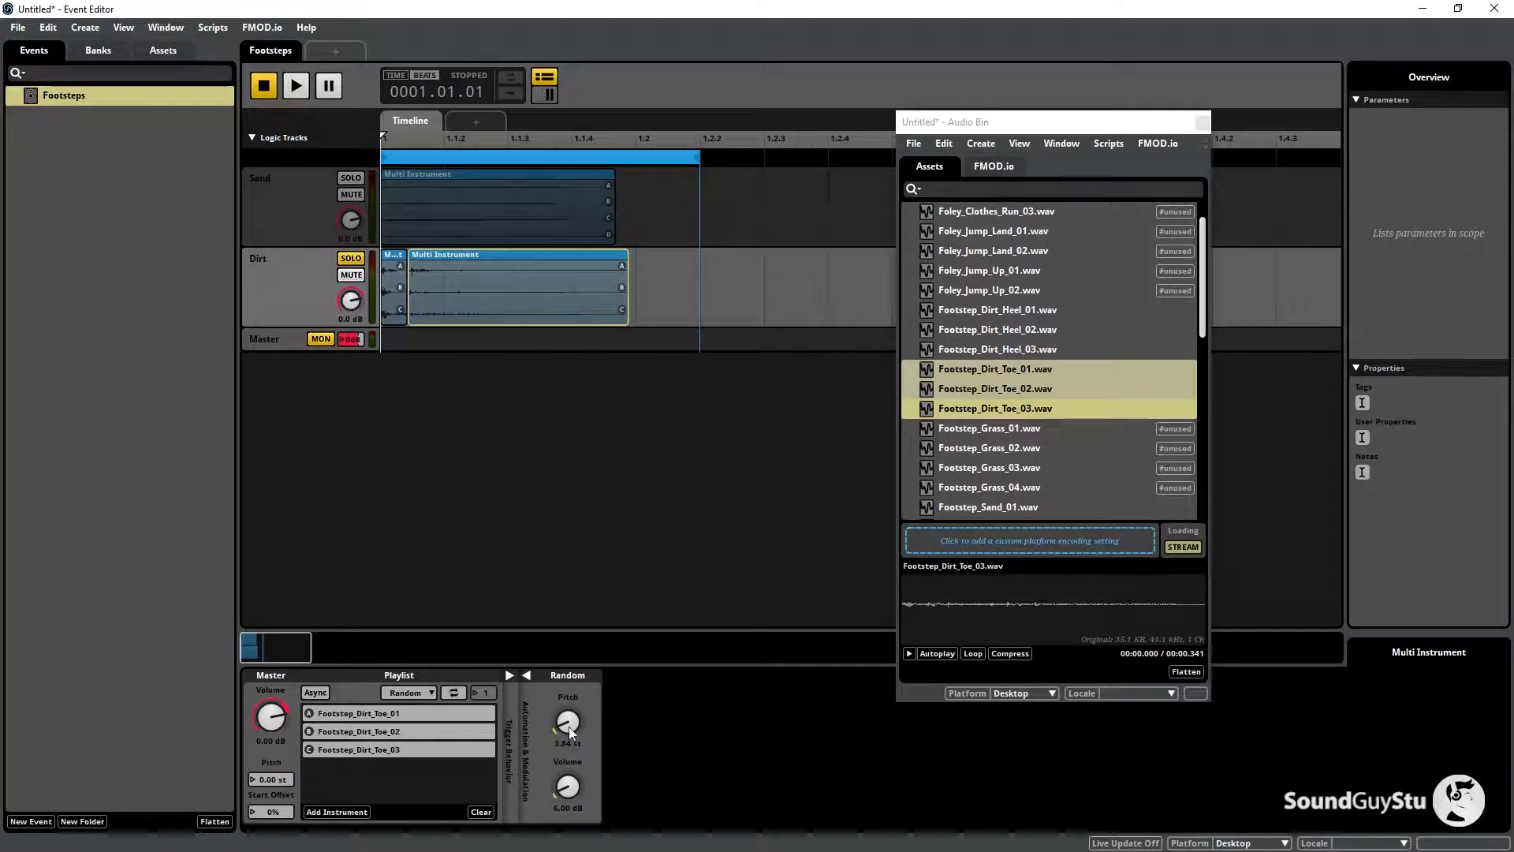
{"action": "left_click", "coordinate": [291, 88]}
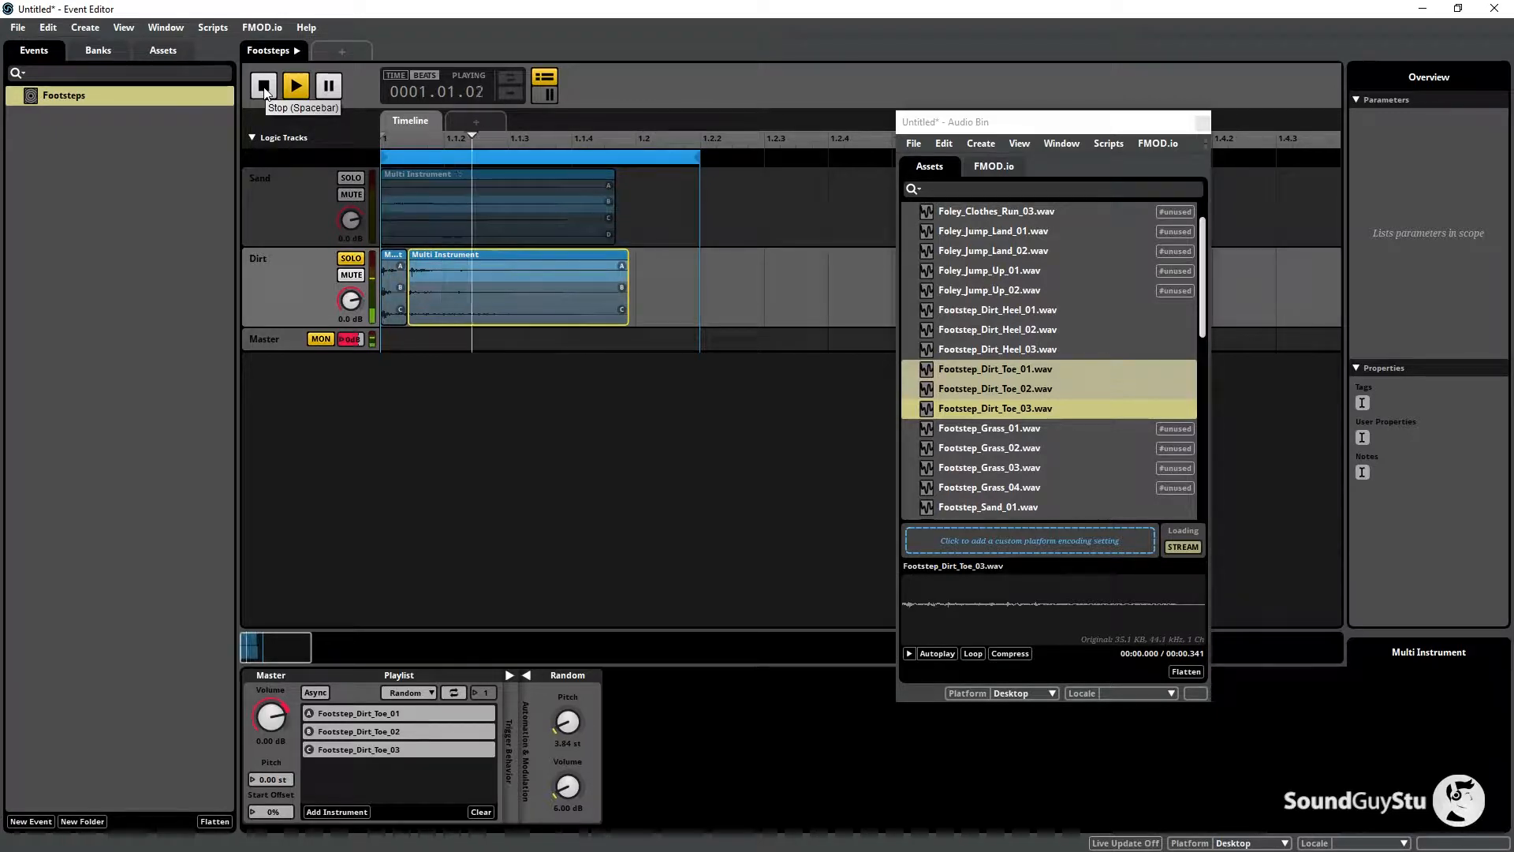
{"action": "left_click", "coordinate": [265, 92]}
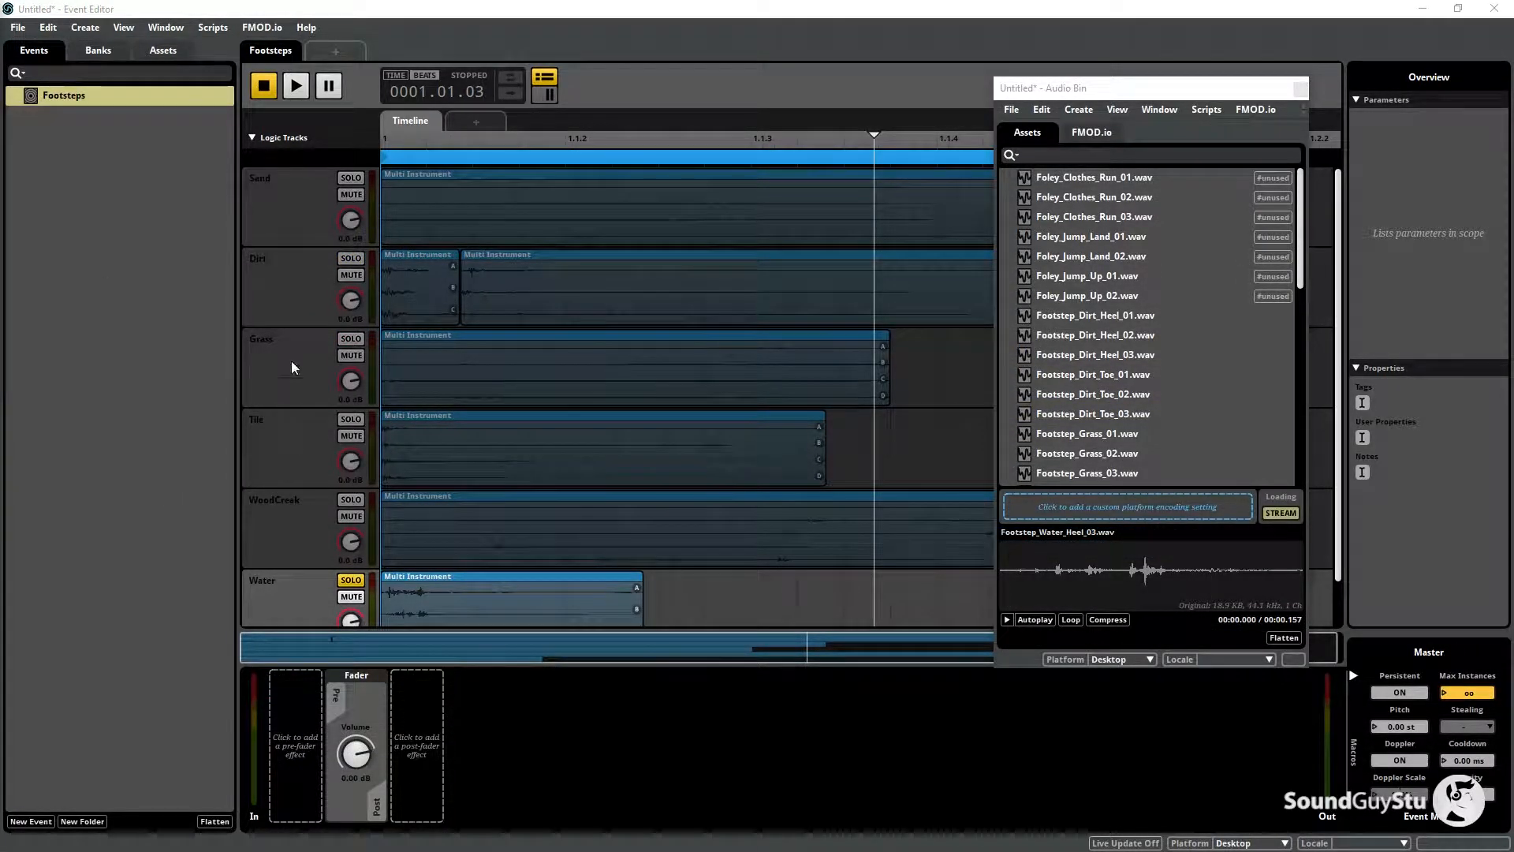
Audition the loop with the Sand, Dirt, Grass, Tile, WoodCreak and Water tracks soloed one after another, and stop playback.
{"action": "left_click", "coordinate": [353, 179]}
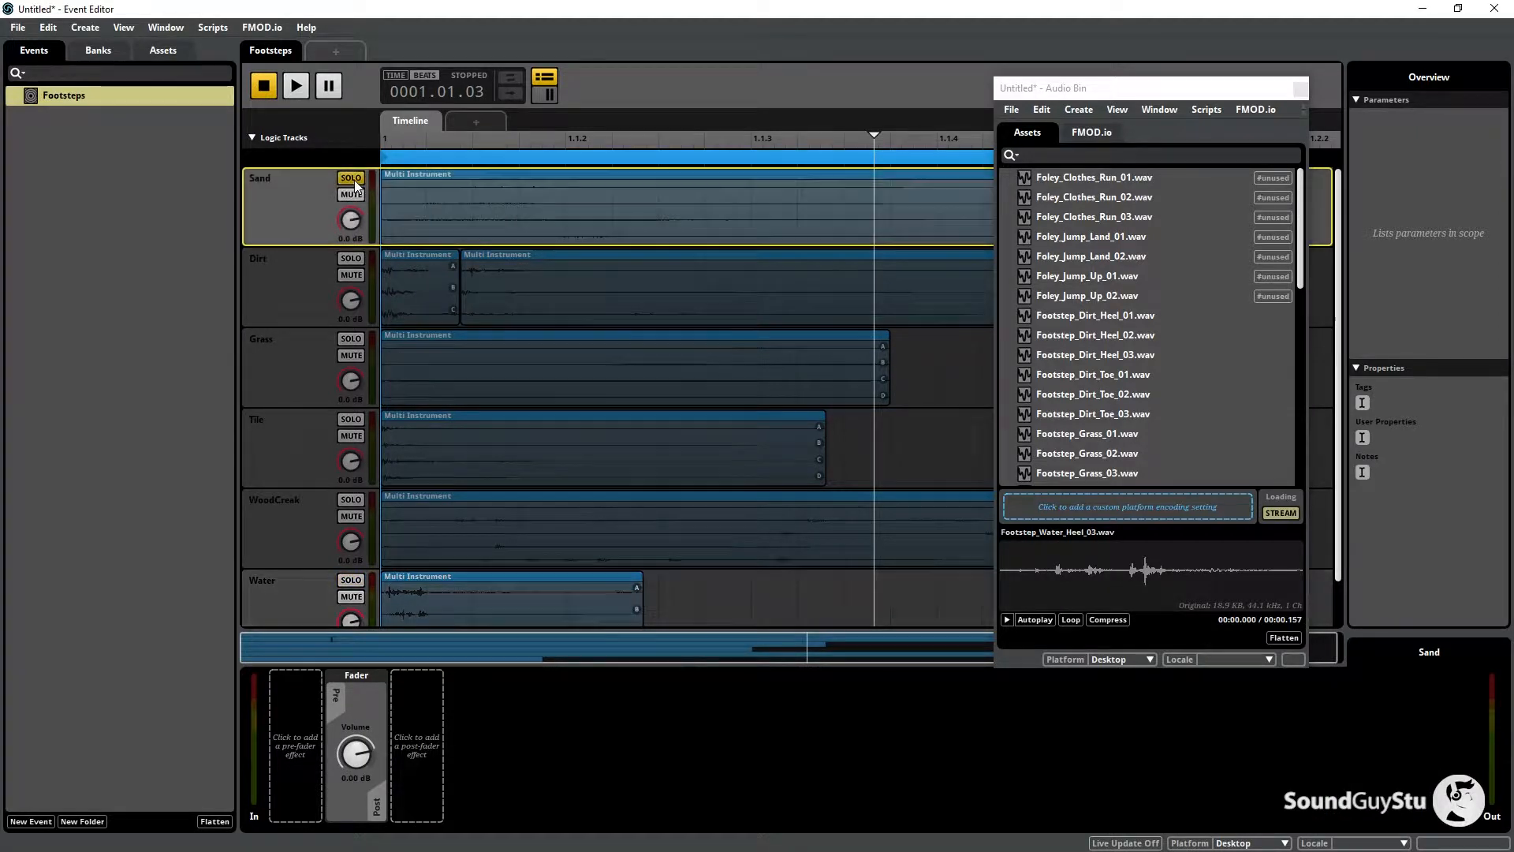
{"action": "left_click", "coordinate": [297, 87]}
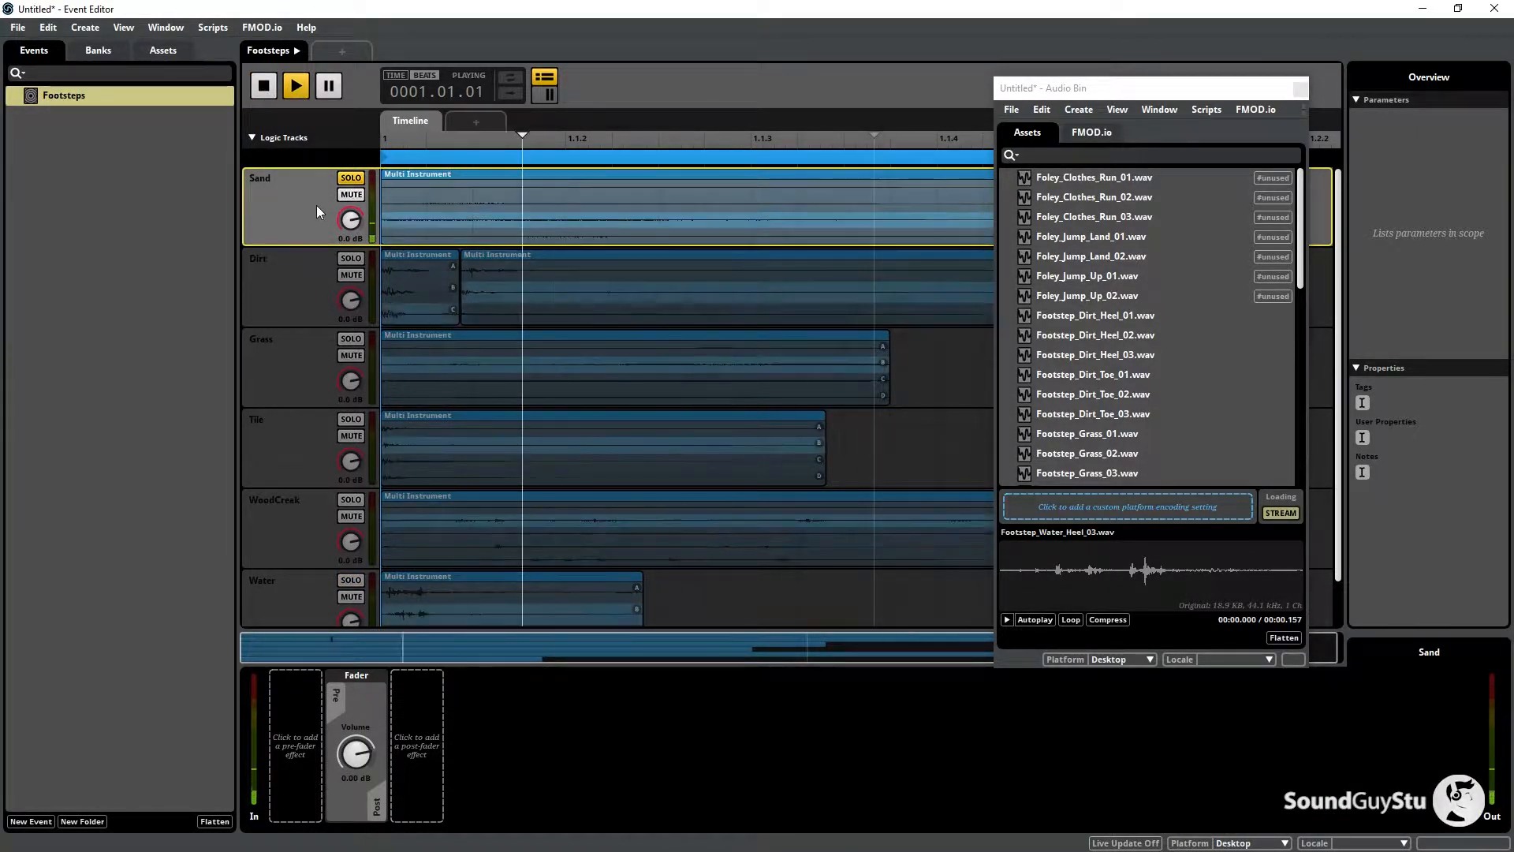
{"action": "left_click", "coordinate": [351, 258]}
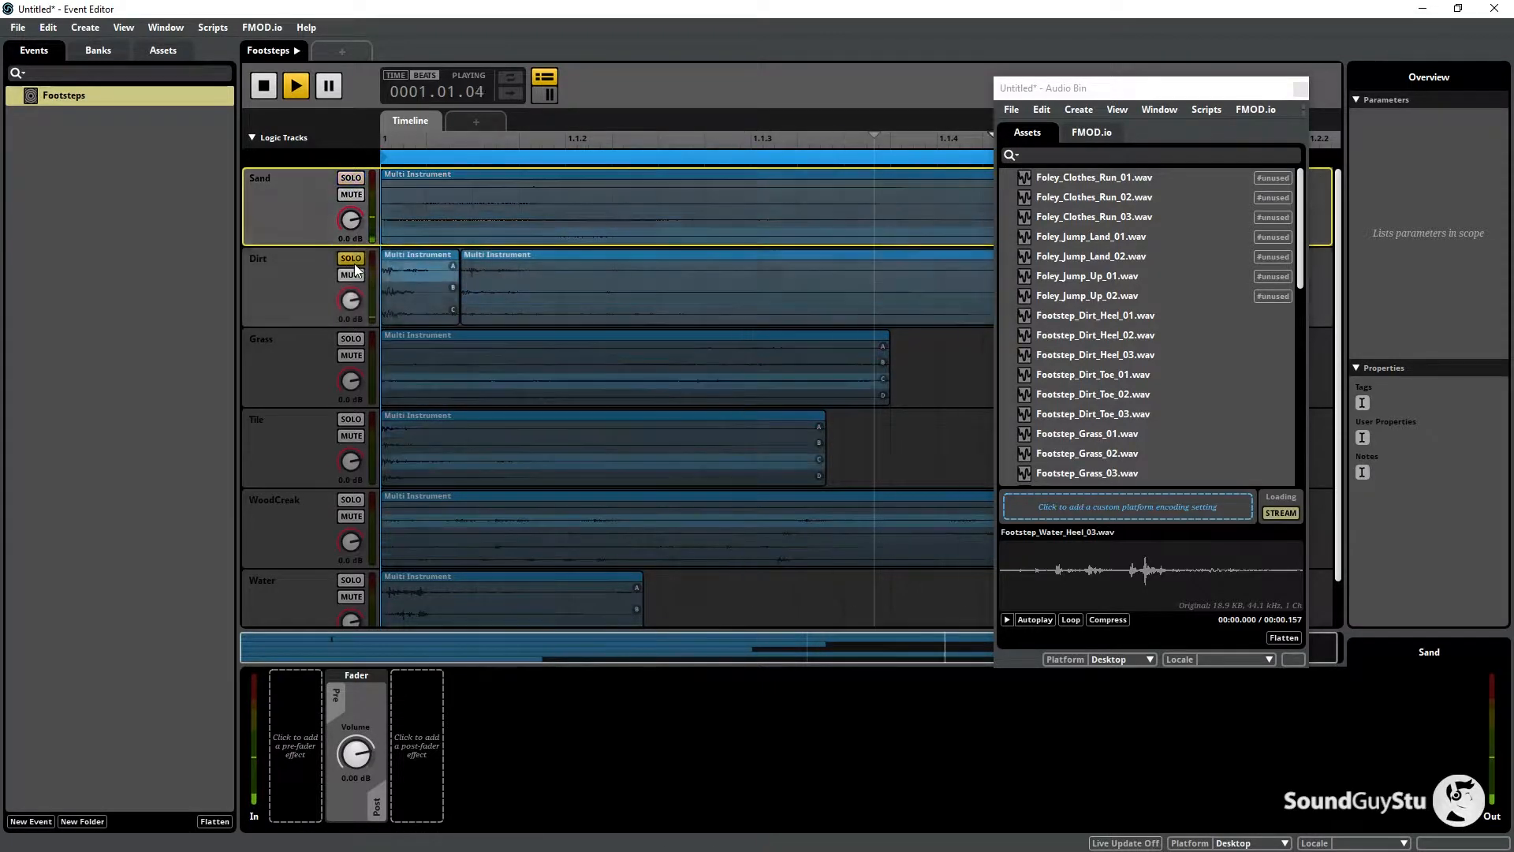
{"action": "left_click", "coordinate": [350, 339]}
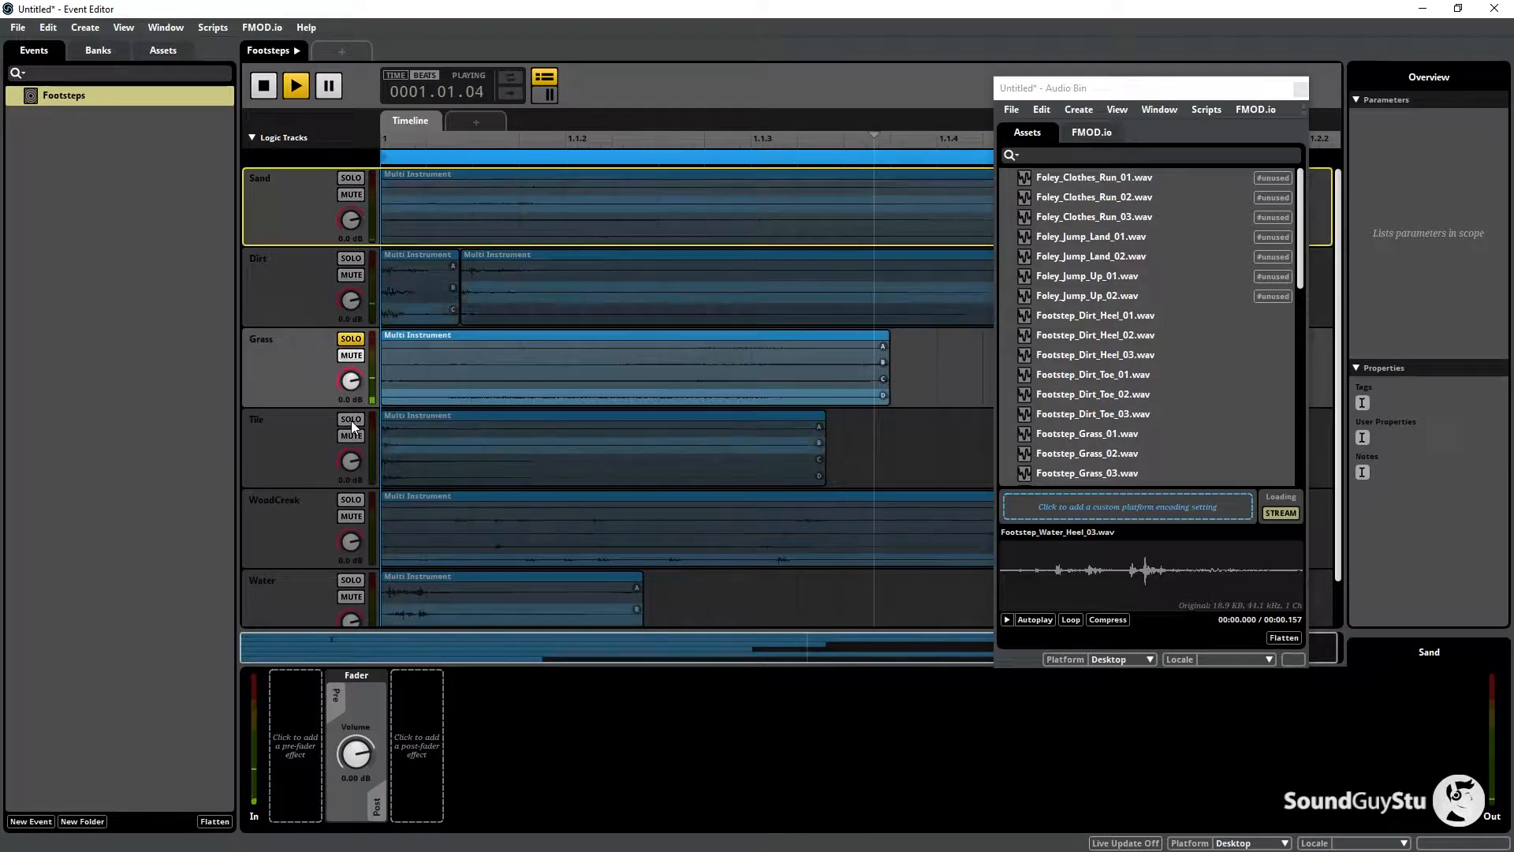
{"action": "left_click", "coordinate": [351, 419]}
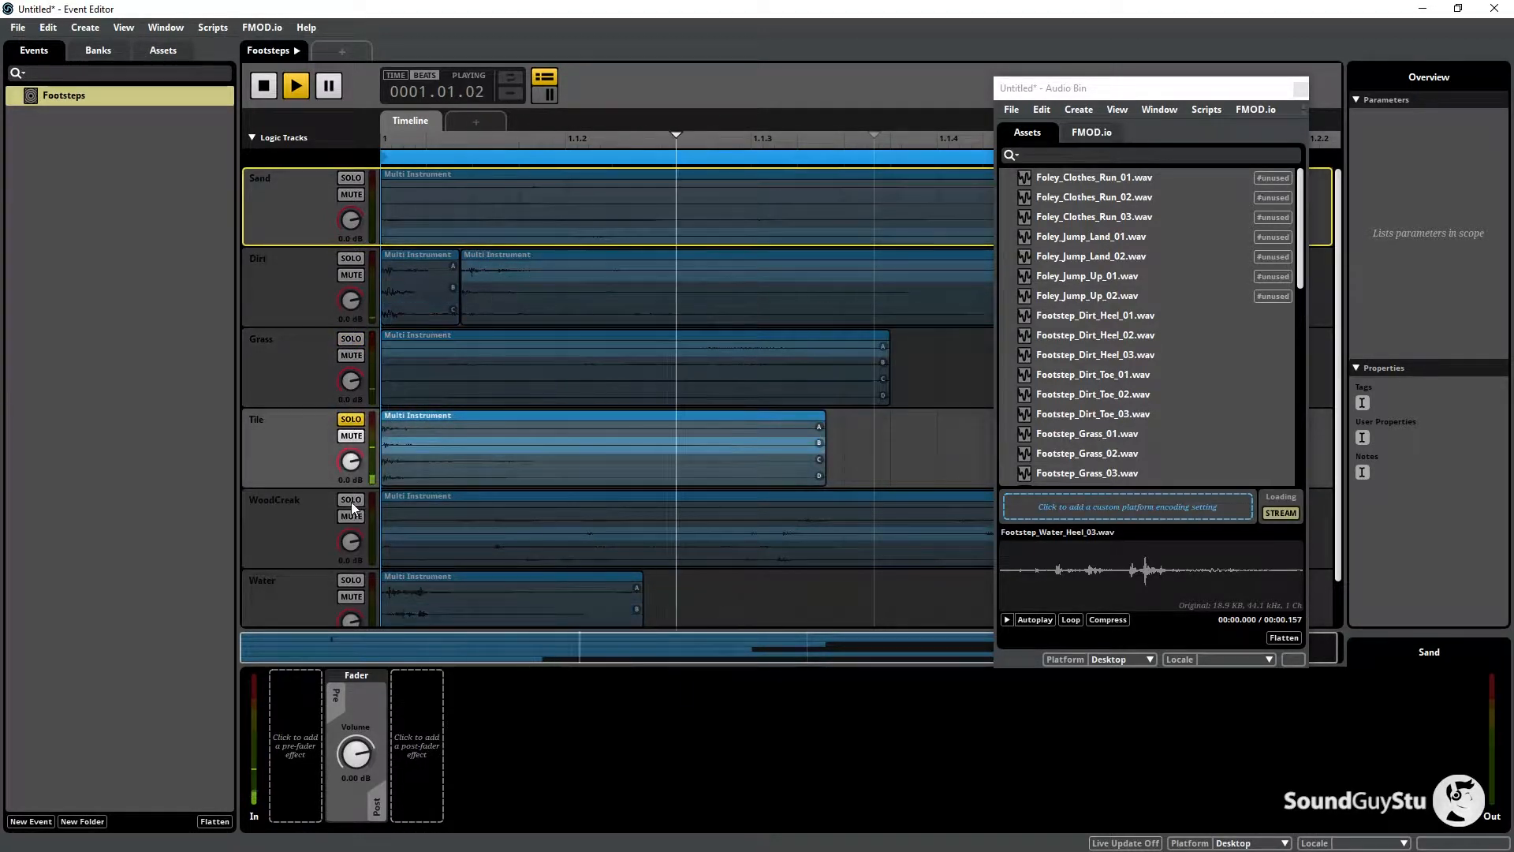
{"action": "left_click", "coordinate": [352, 500]}
{"action": "scroll", "coordinate": [308, 502], "scroll_direction": "down", "scroll_amount": 1}
{"action": "left_click", "coordinate": [351, 533]}
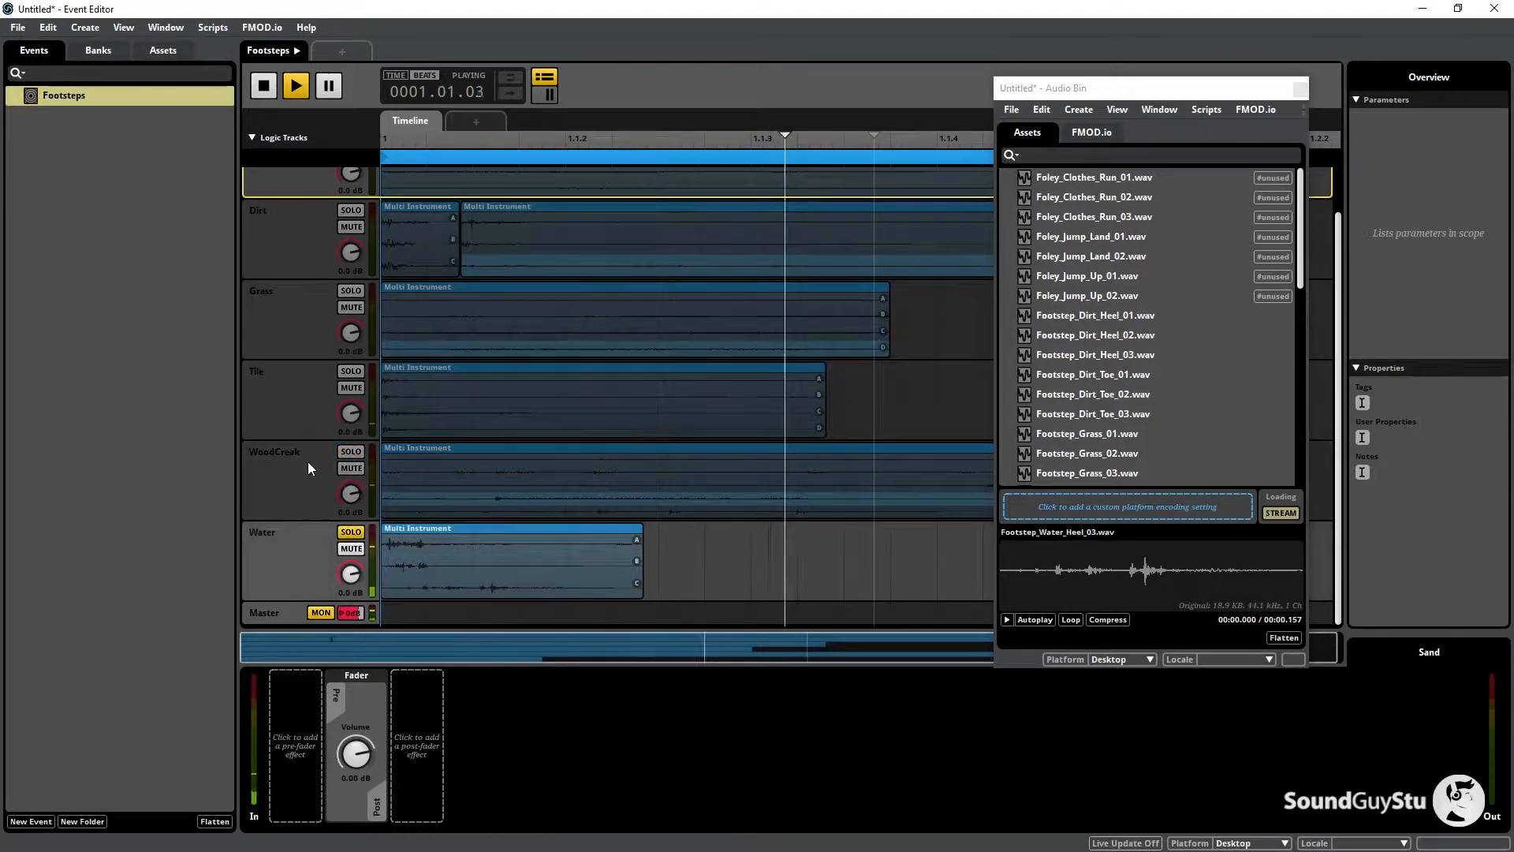
{"action": "left_click", "coordinate": [271, 90]}
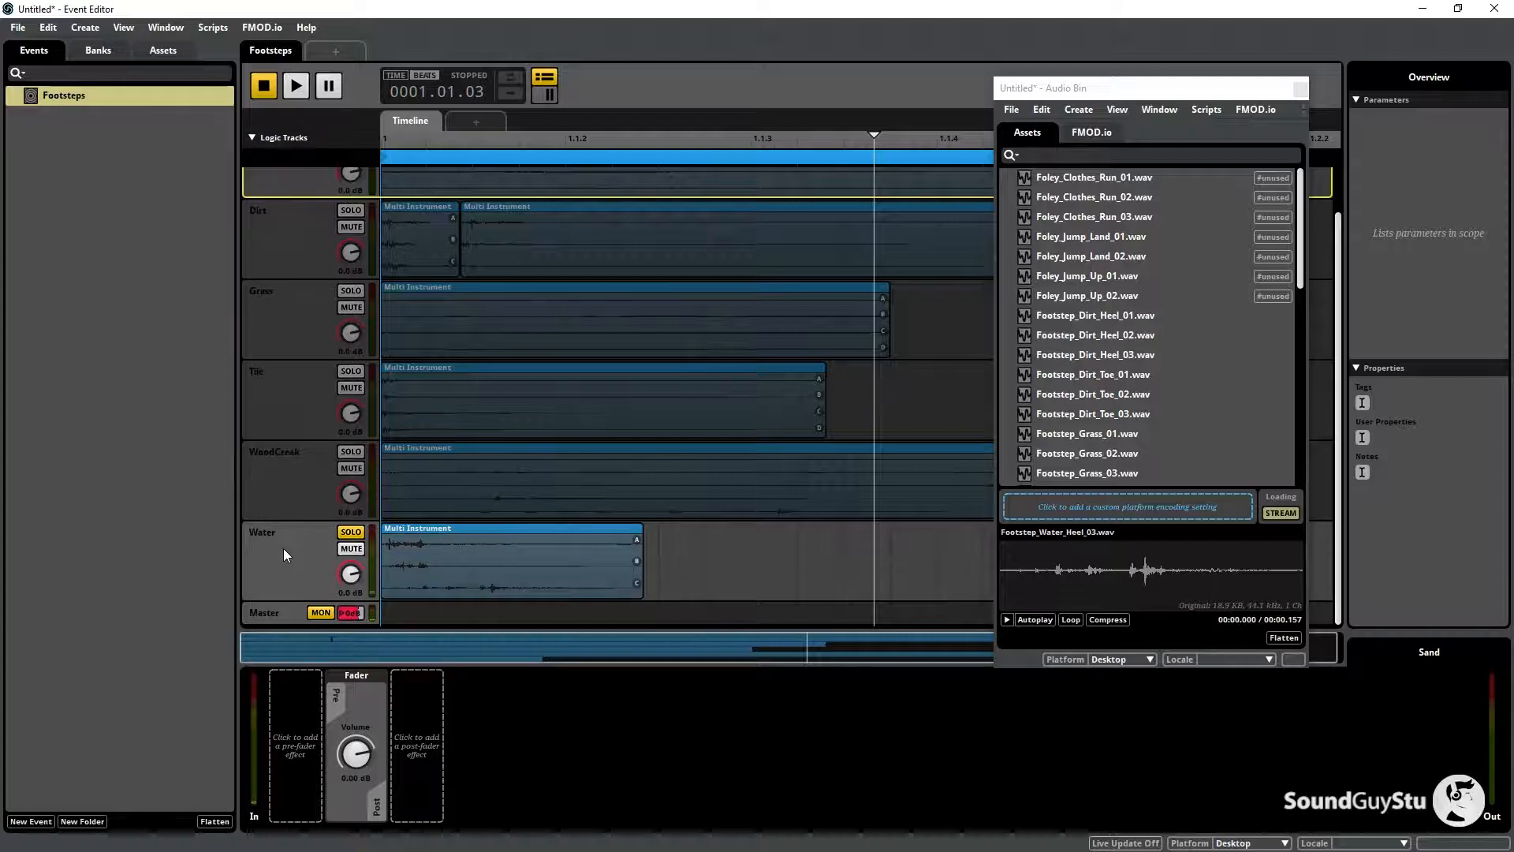
Add a new audio track below Water, rename it Clothes and solo it.
{"action": "right_click", "coordinate": [283, 549]}
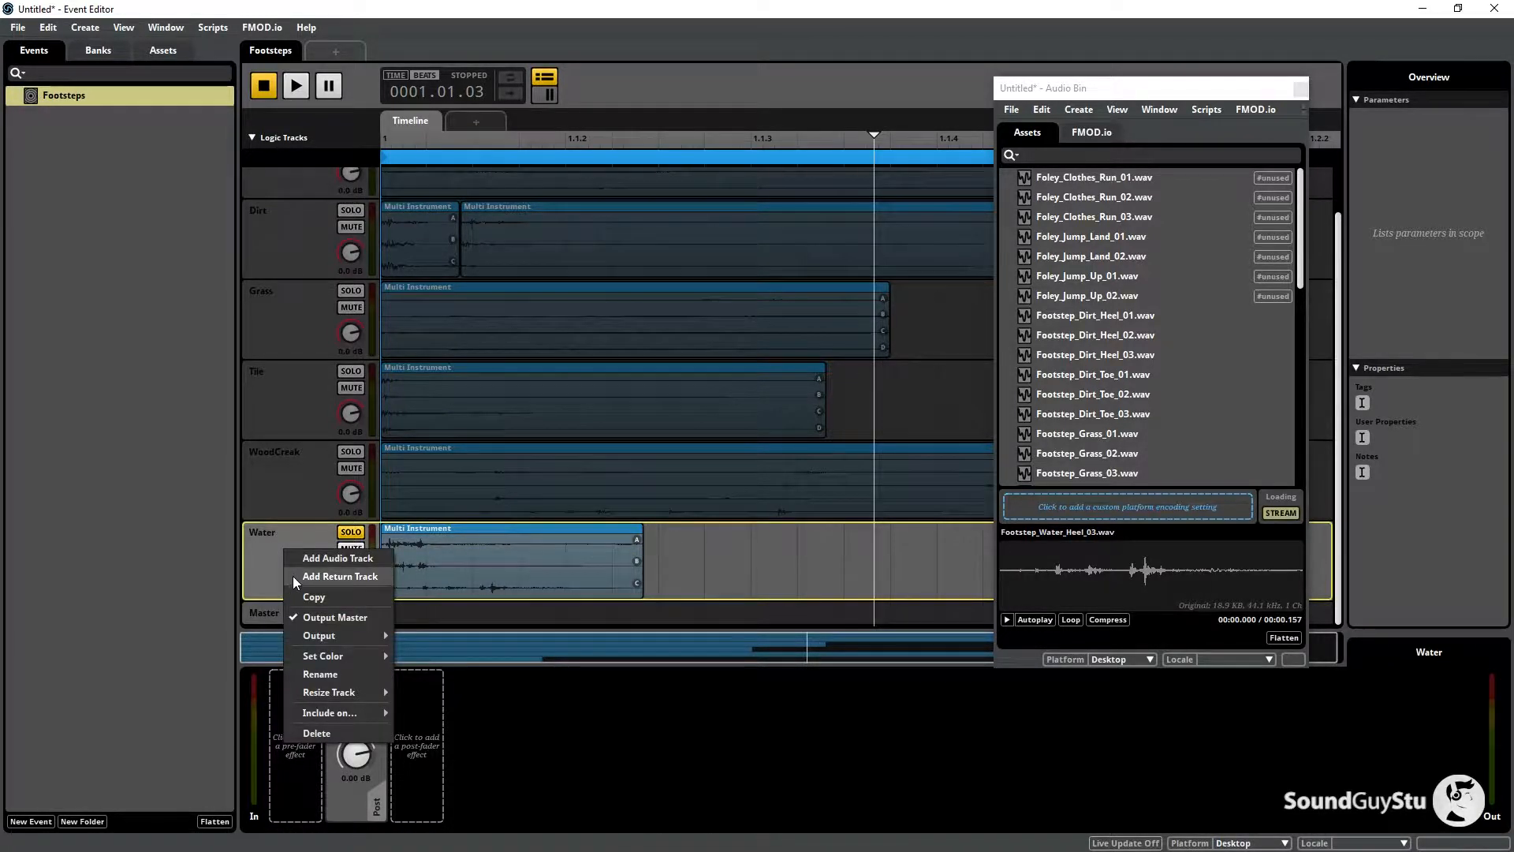
{"action": "left_click", "coordinate": [328, 560]}
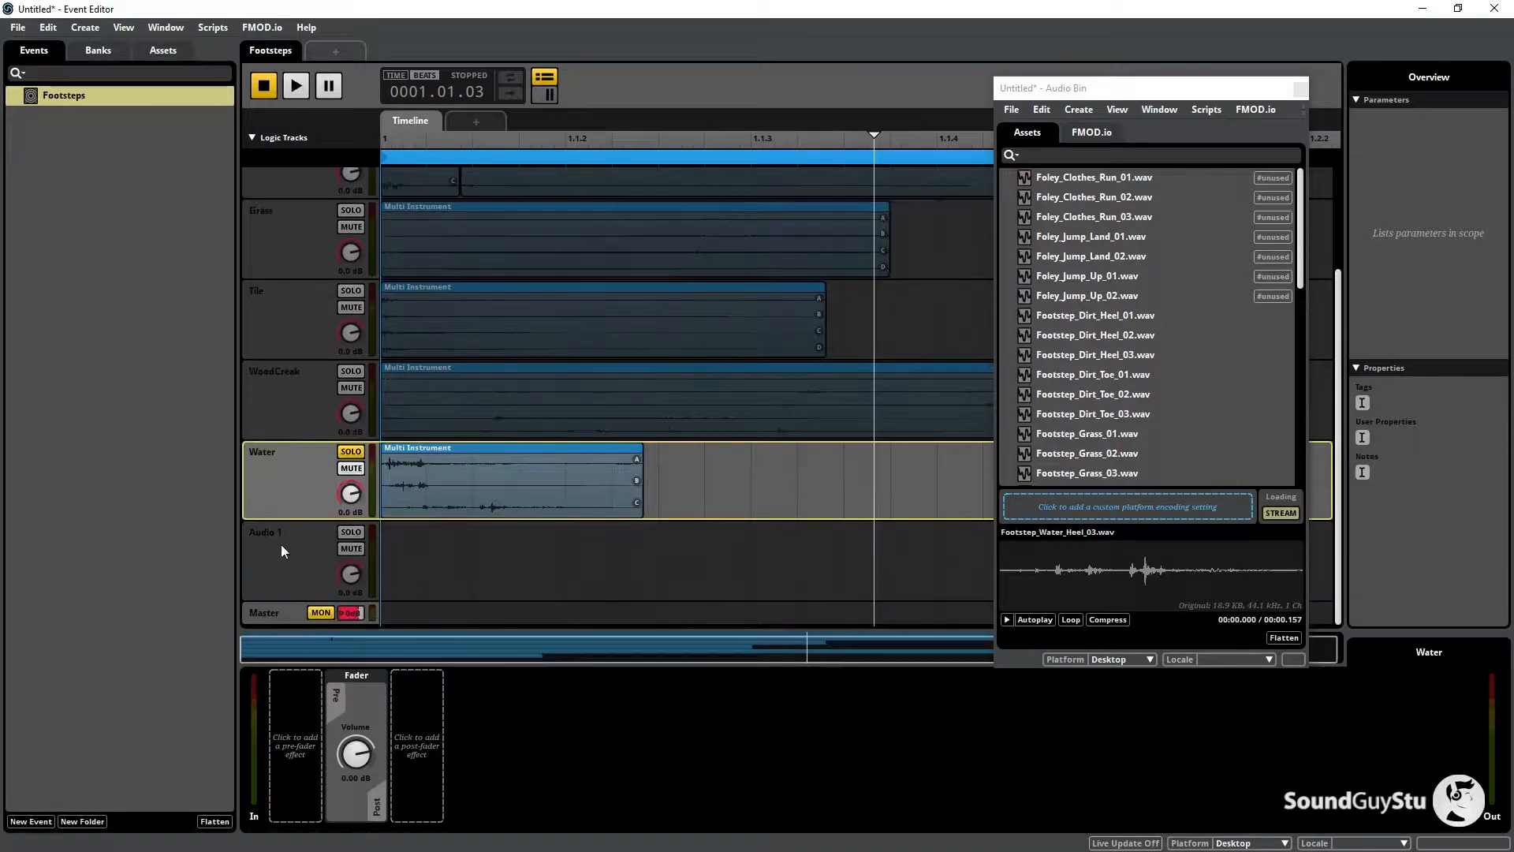
{"action": "double_click", "coordinate": [272, 538]}
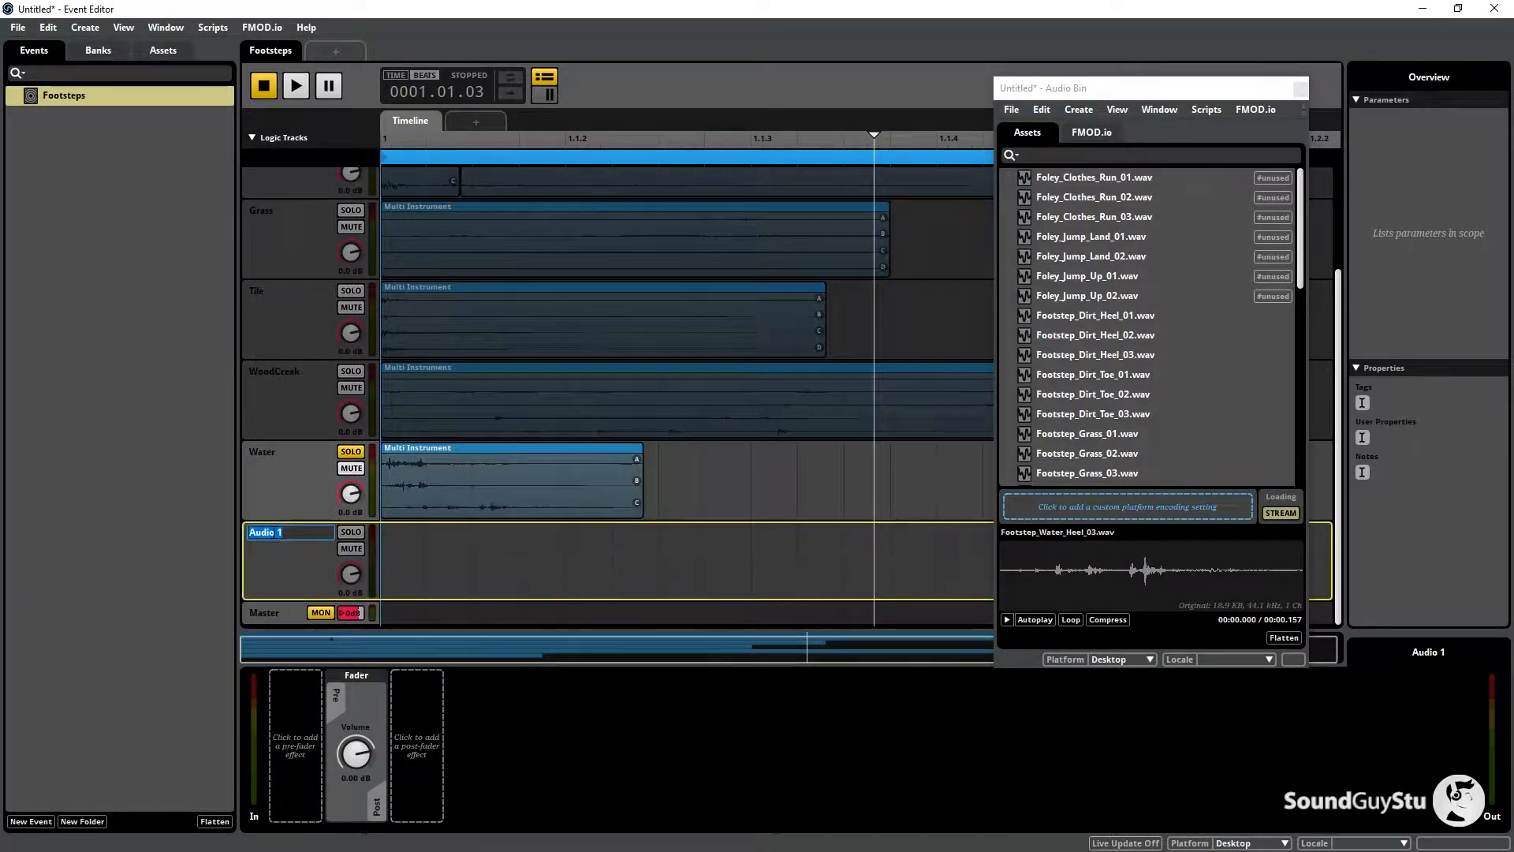
{"action": "type", "text": "Cloth"}
{"action": "type", "text": "es"}
{"action": "key", "text": "Return"}
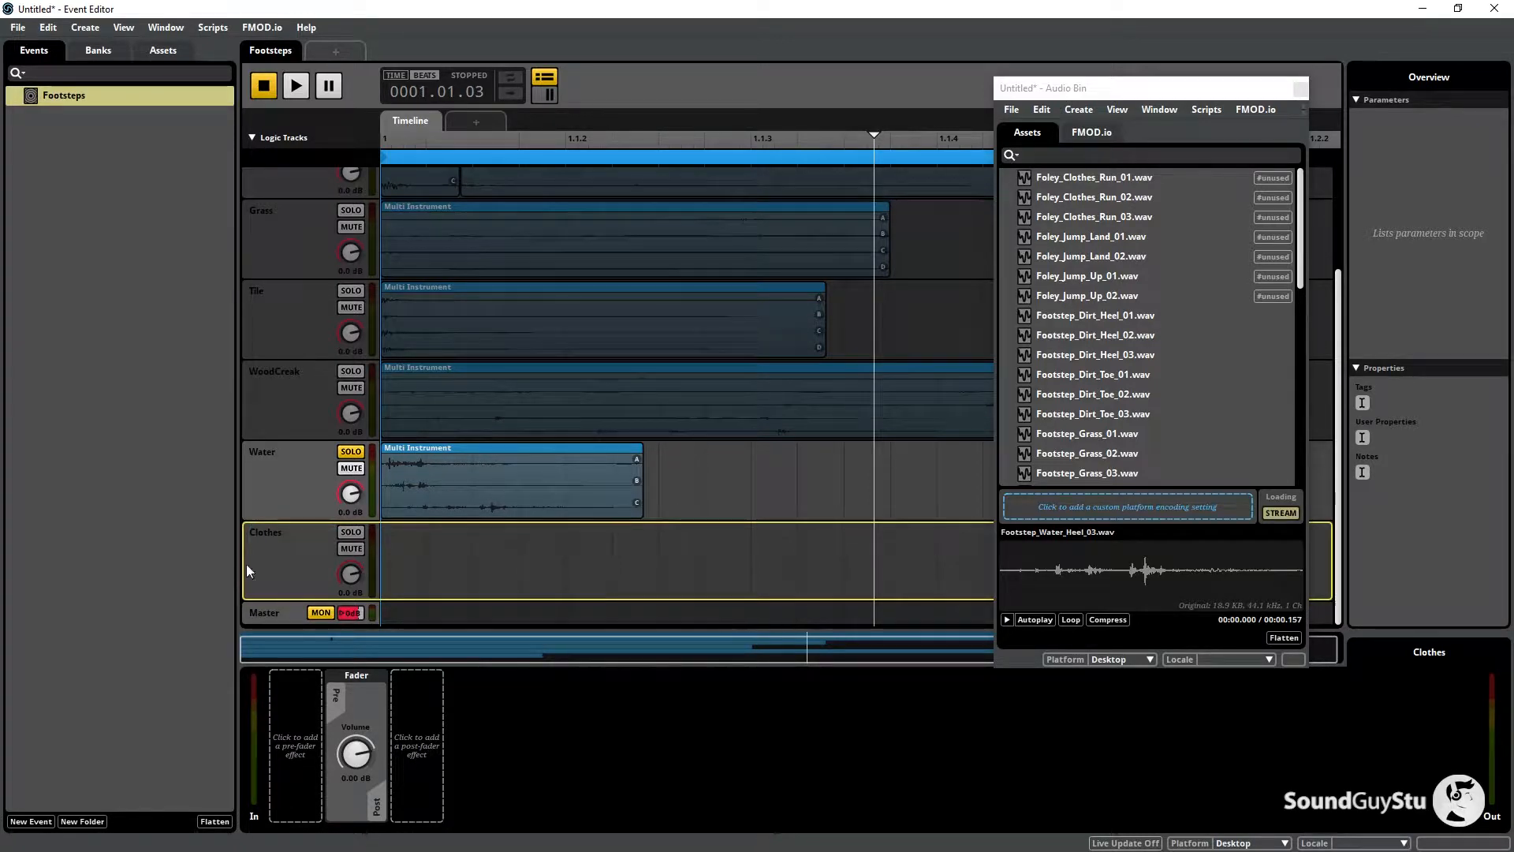
{"action": "left_click", "coordinate": [351, 532]}
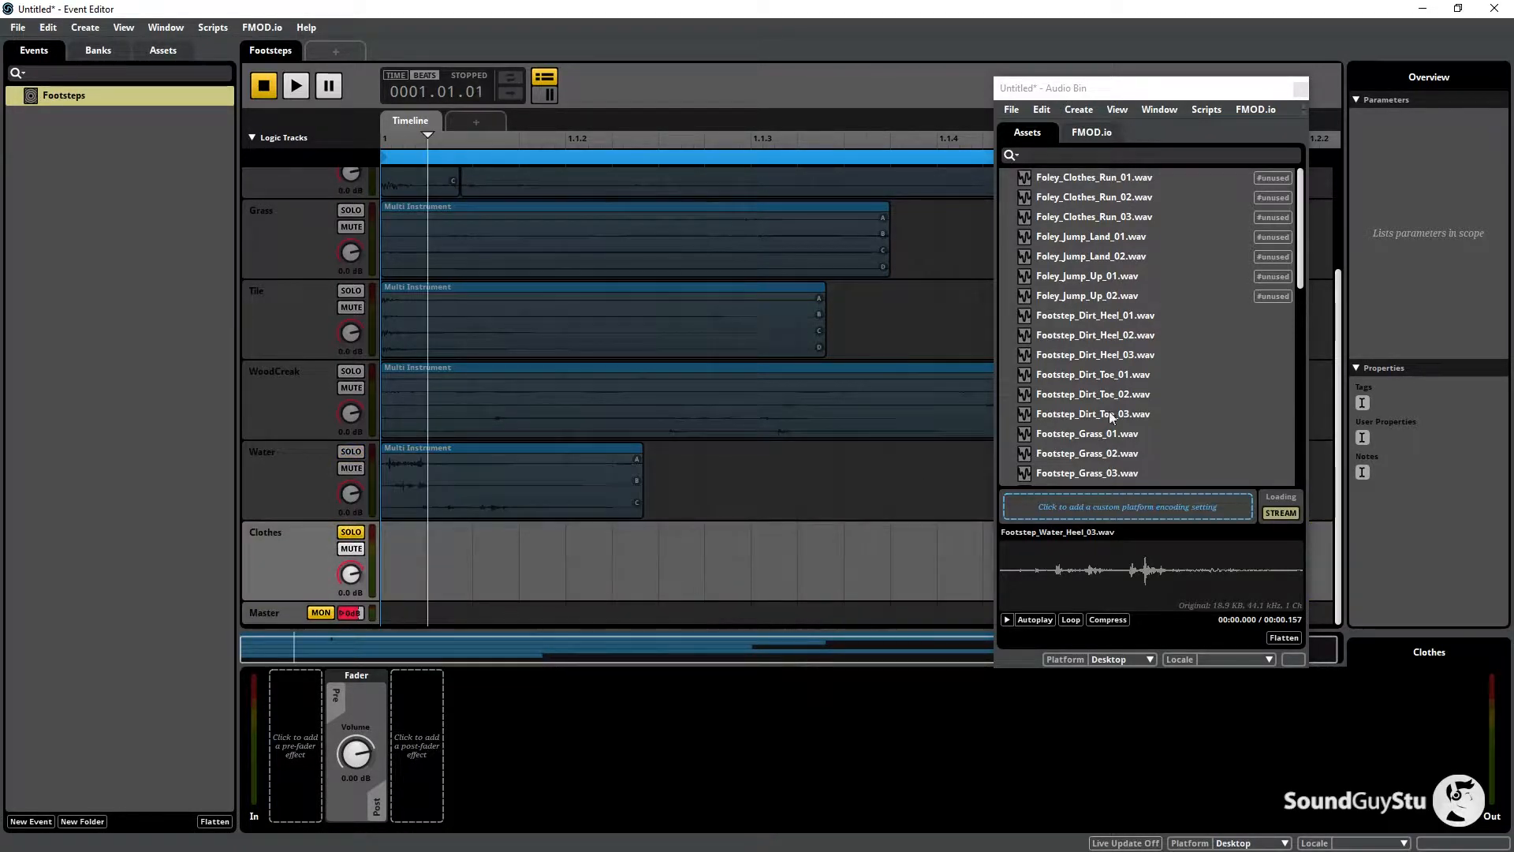
Add Foley_Clothes_Run_01.wav through Foley_Clothes_Run_03.wav as a multi instrument at the start of the Clothes track and audition the loop.
{"action": "left_click", "coordinate": [1090, 182]}
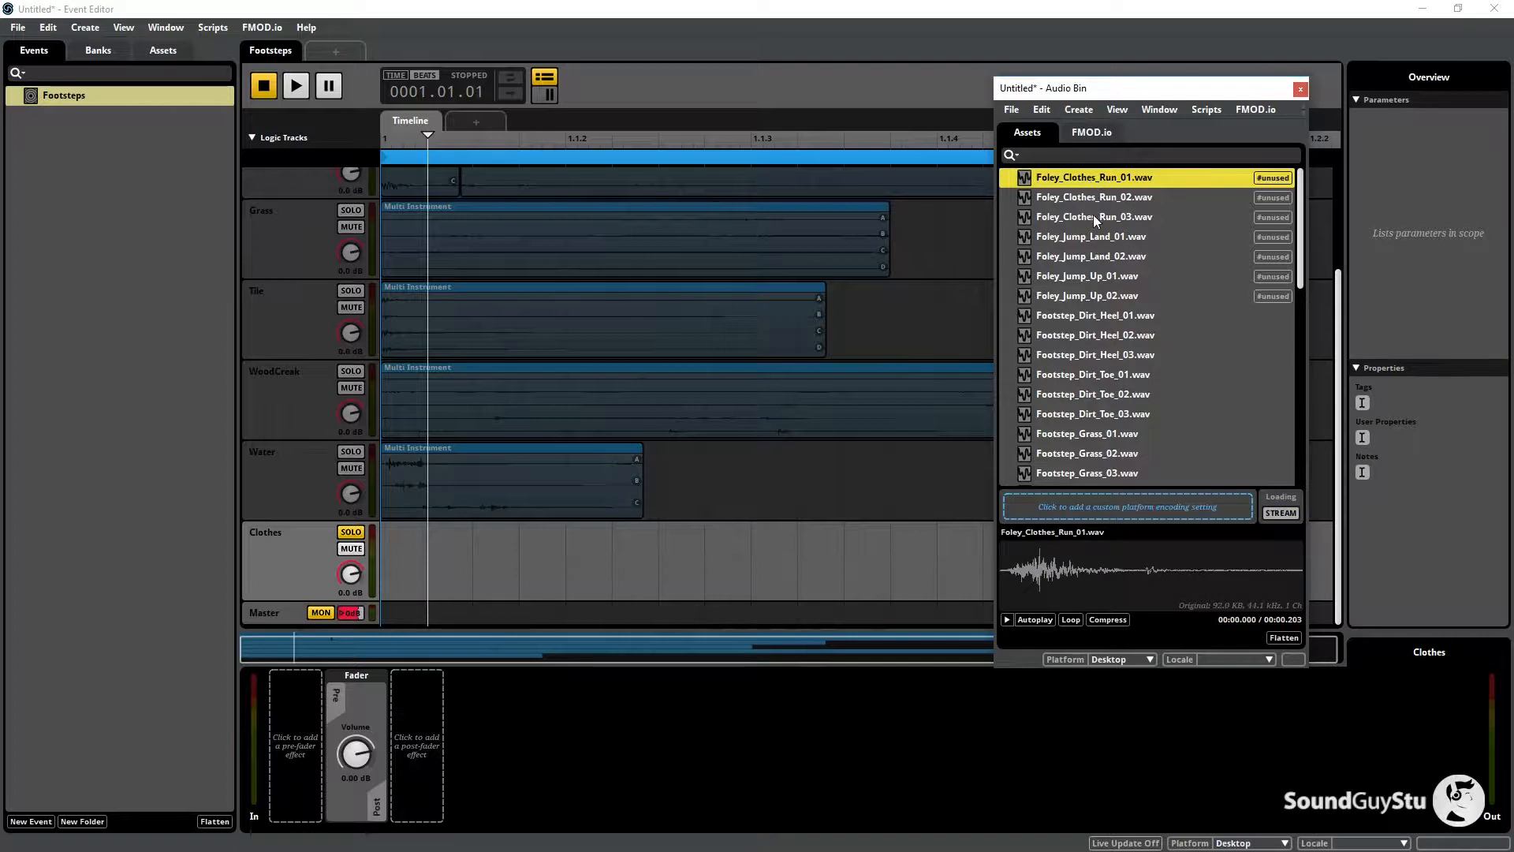
{"action": "left_click", "coordinate": [1094, 216], "text": "shift"}
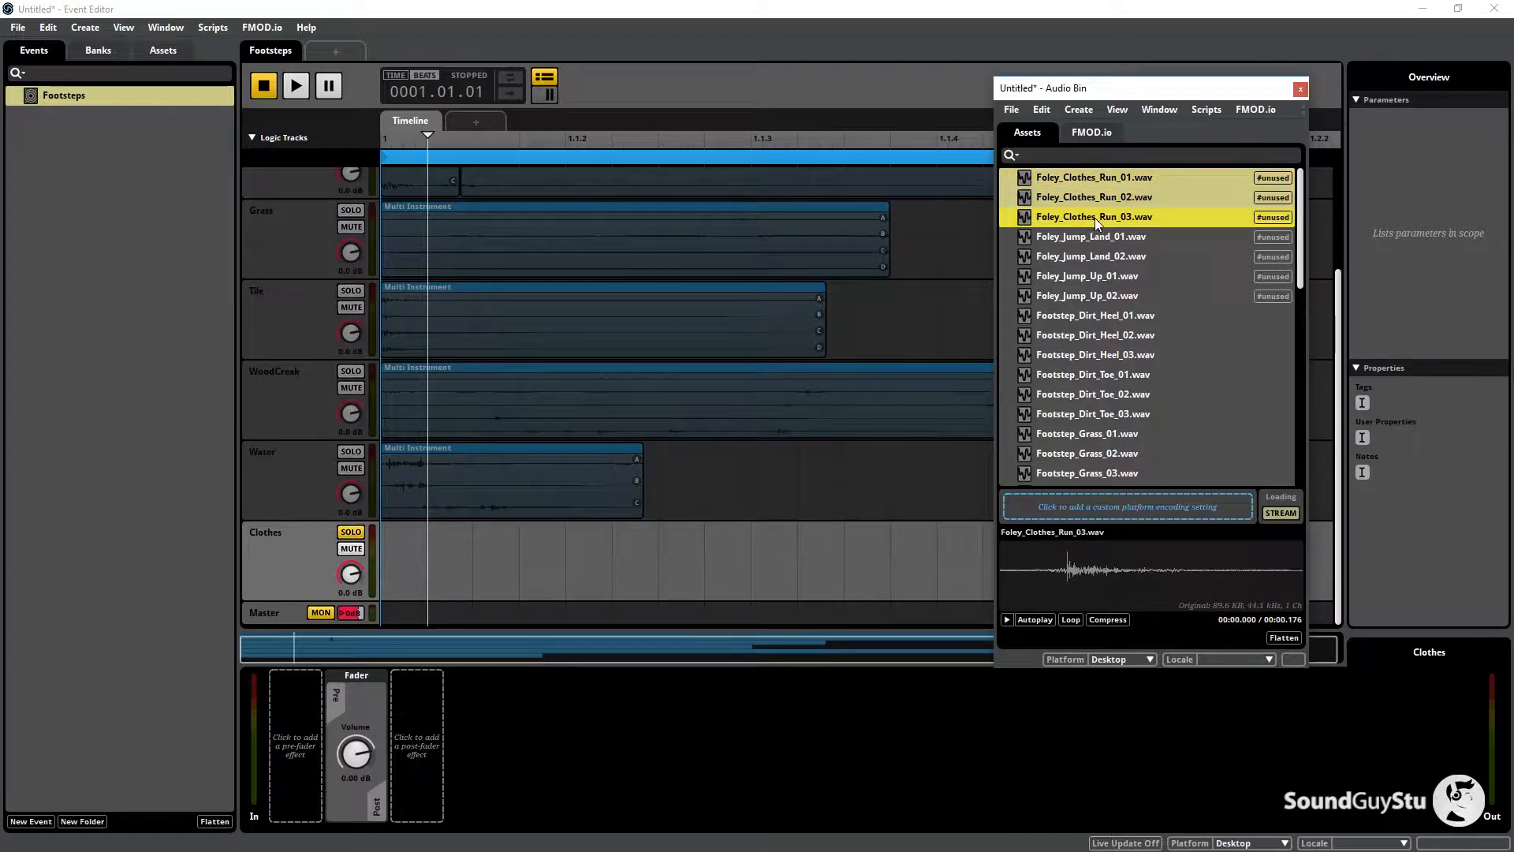
{"action": "left_click", "coordinate": [1093, 173]}
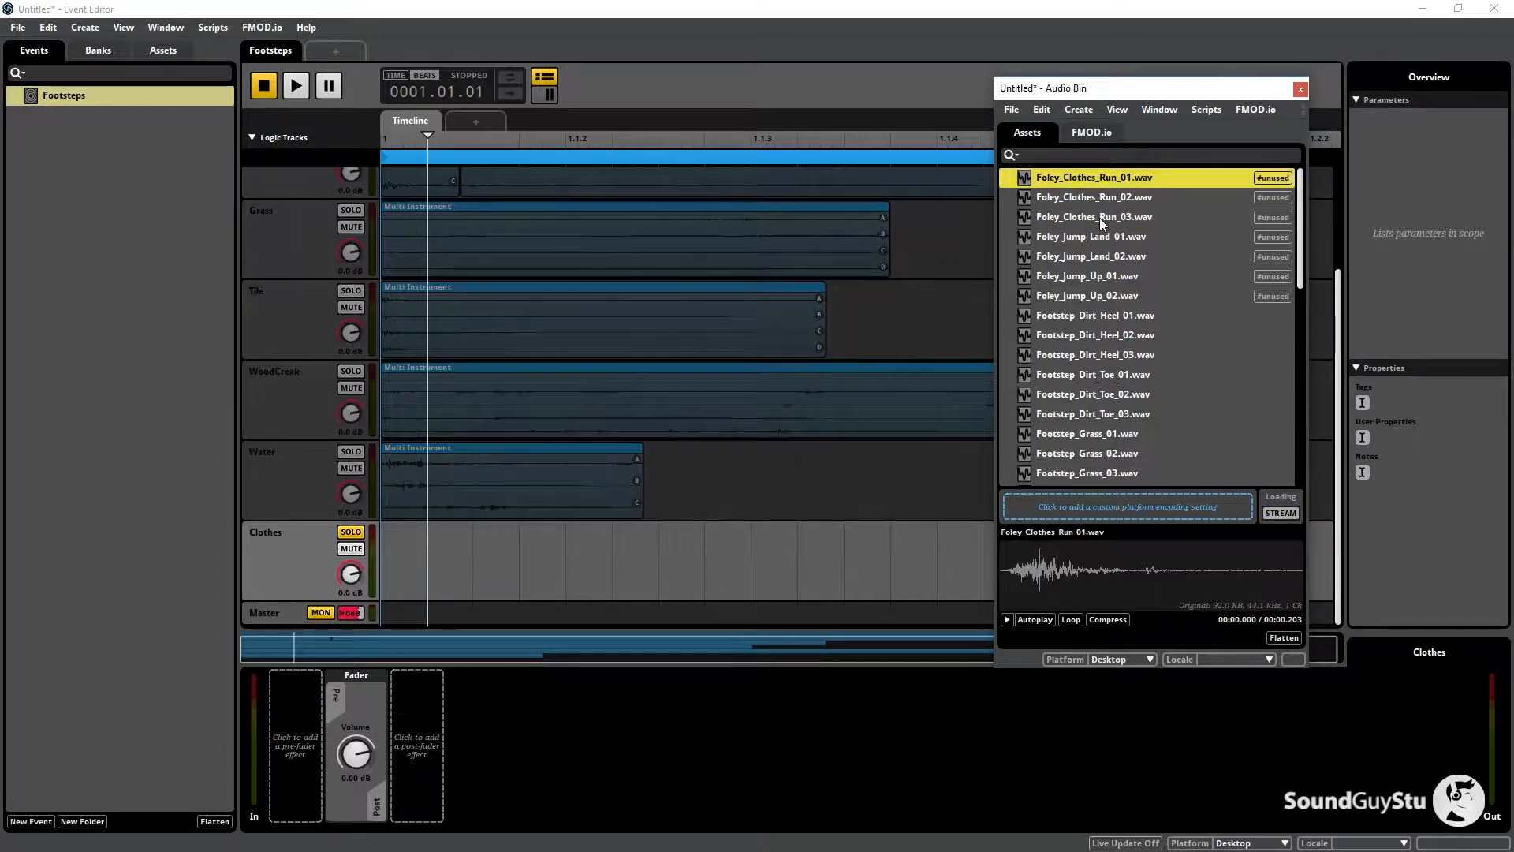
{"action": "left_click", "coordinate": [1099, 218], "text": "shift"}
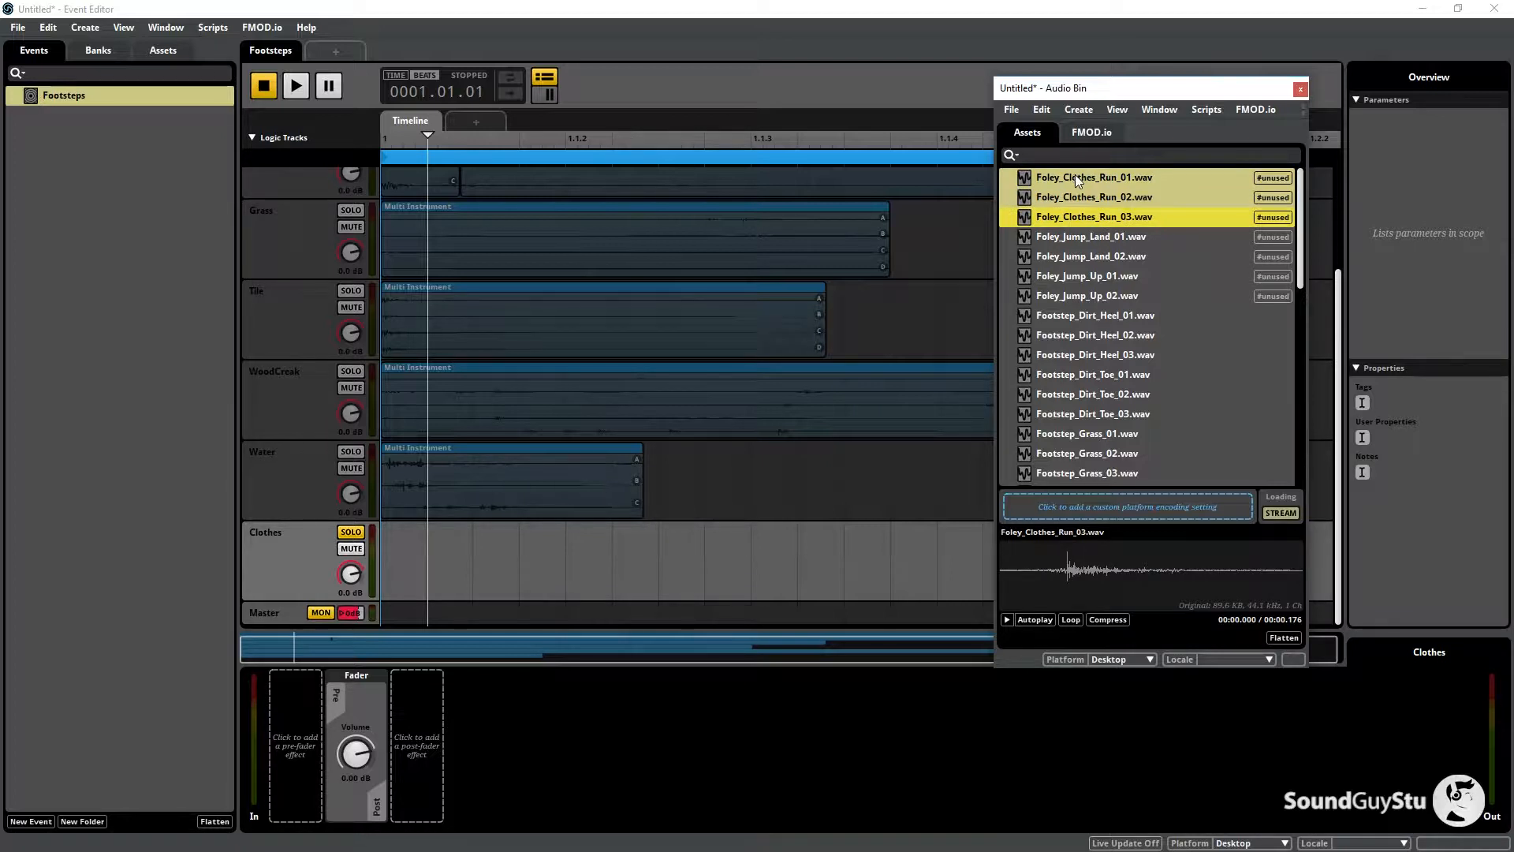
{"action": "left_click_drag", "start_coordinate": [1075, 174], "coordinate": [412, 538]}
{"action": "key", "text": "space"}
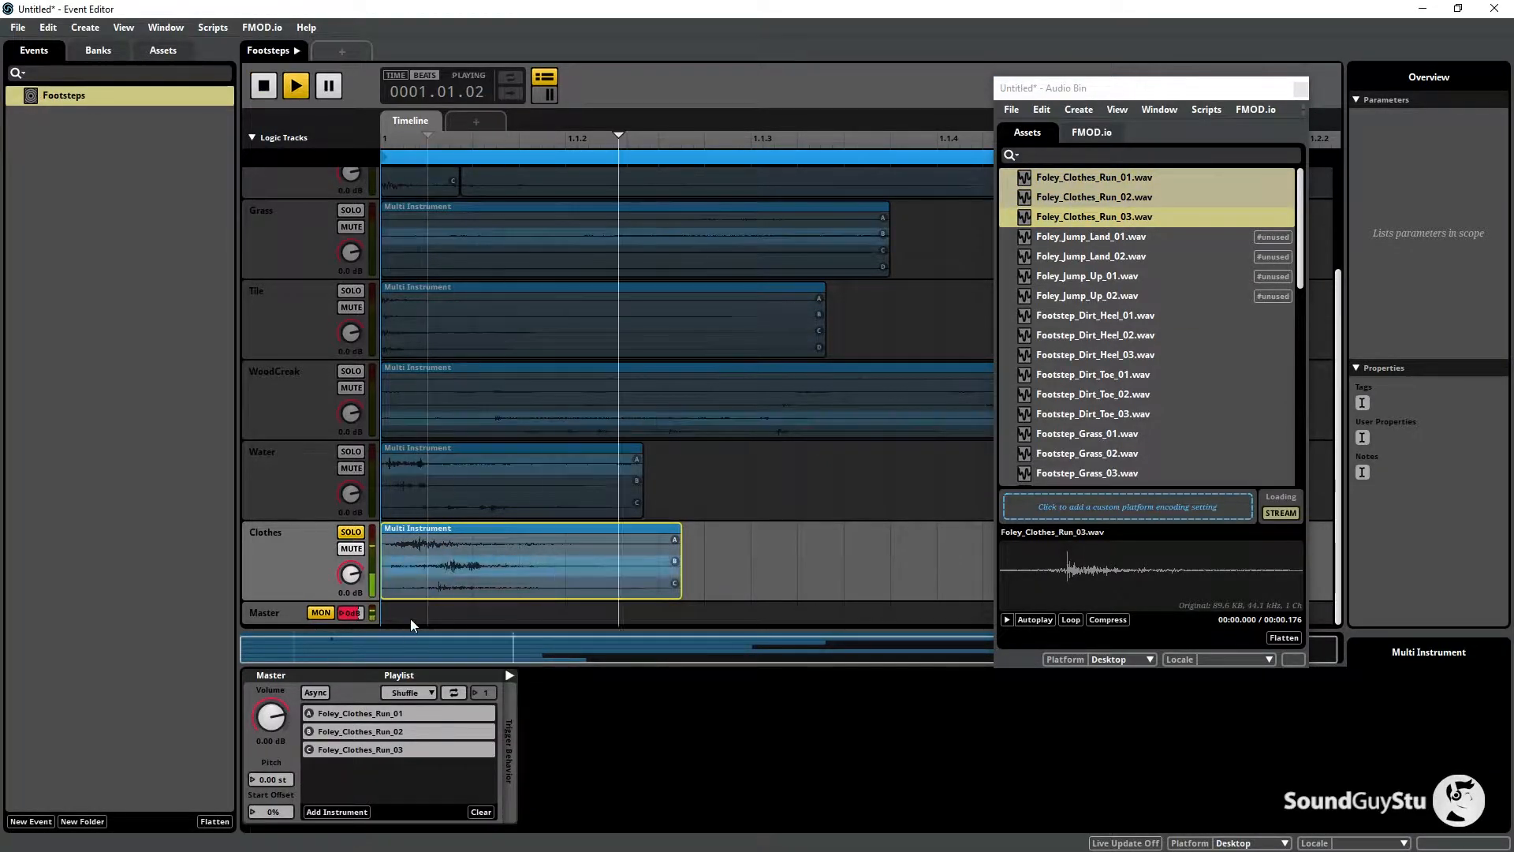
{"action": "key", "text": "space"}
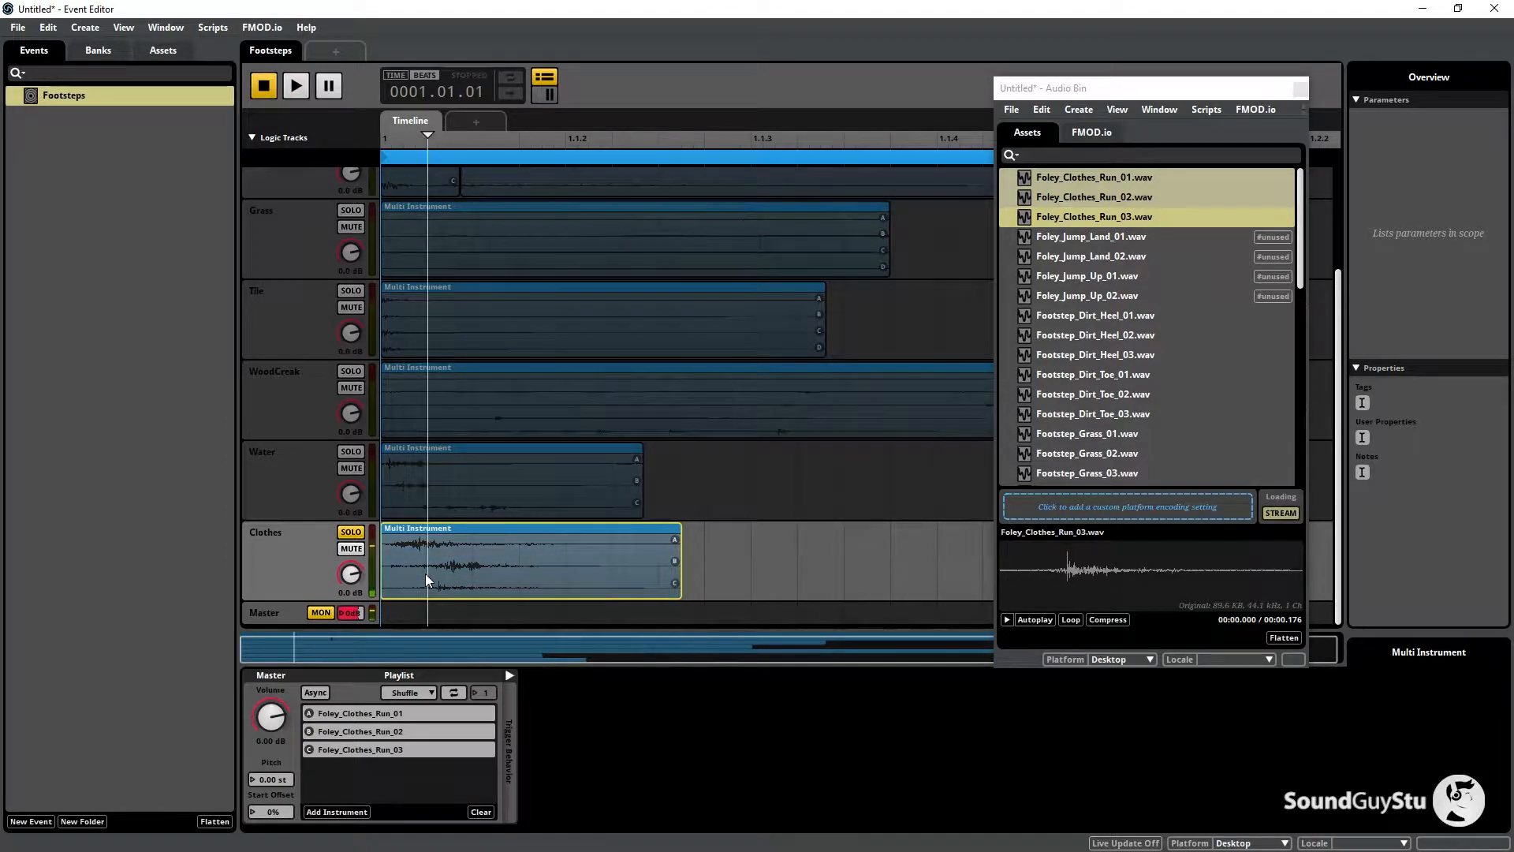
Set the Clothes instrument's playlist to Randomize and add Random modulation of 9.00 dB to its volume and 5.76 st to its pitch.
{"action": "left_click", "coordinate": [415, 692]}
{"action": "left_click", "coordinate": [424, 725]}
{"action": "right_click", "coordinate": [275, 723]}
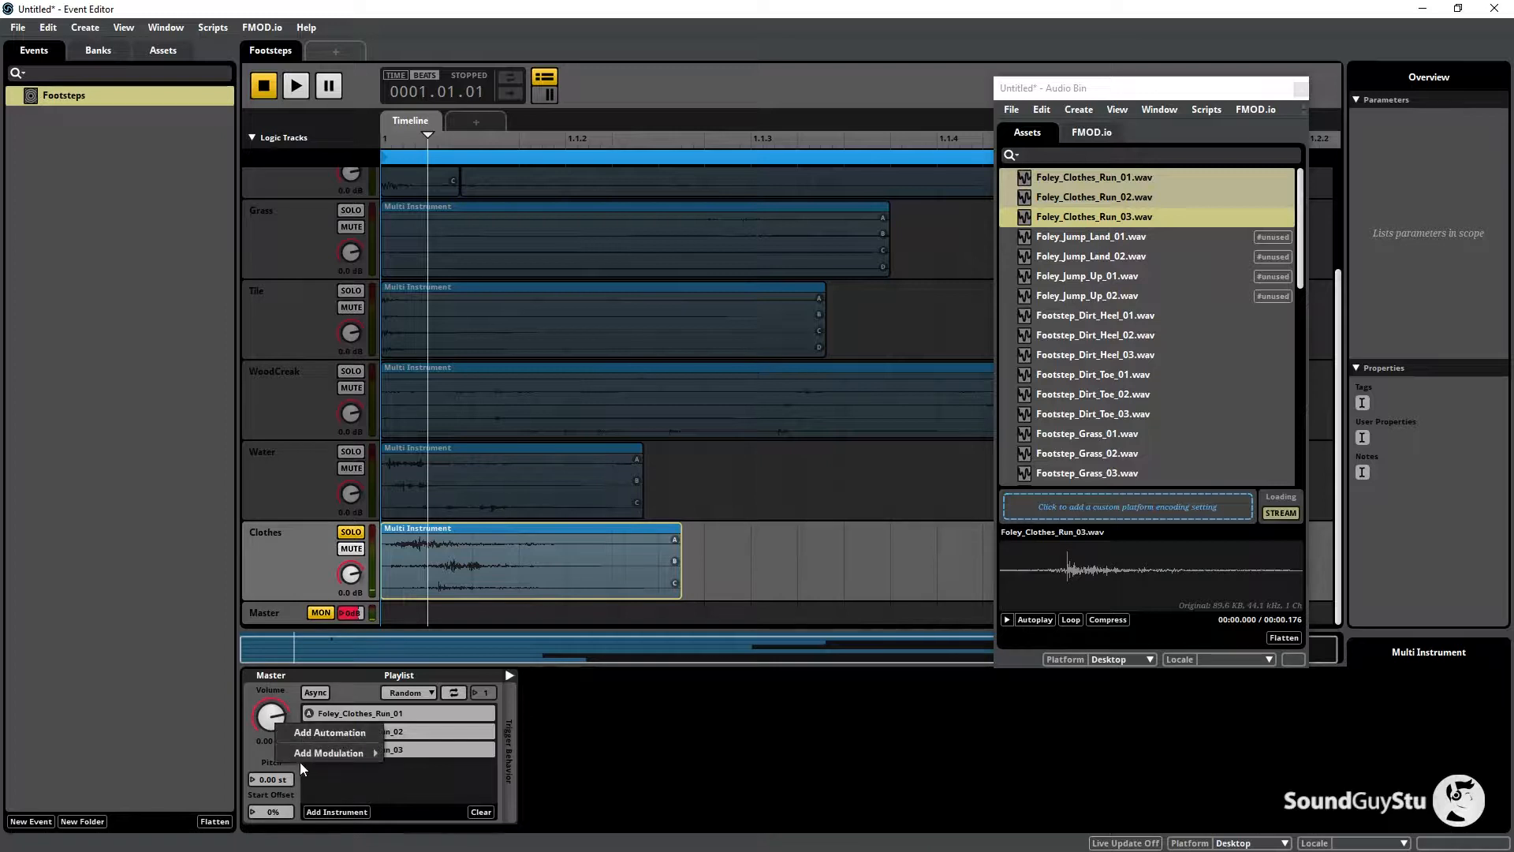
{"action": "mouse_move", "coordinate": [347, 752]}
{"action": "left_click", "coordinate": [400, 751]}
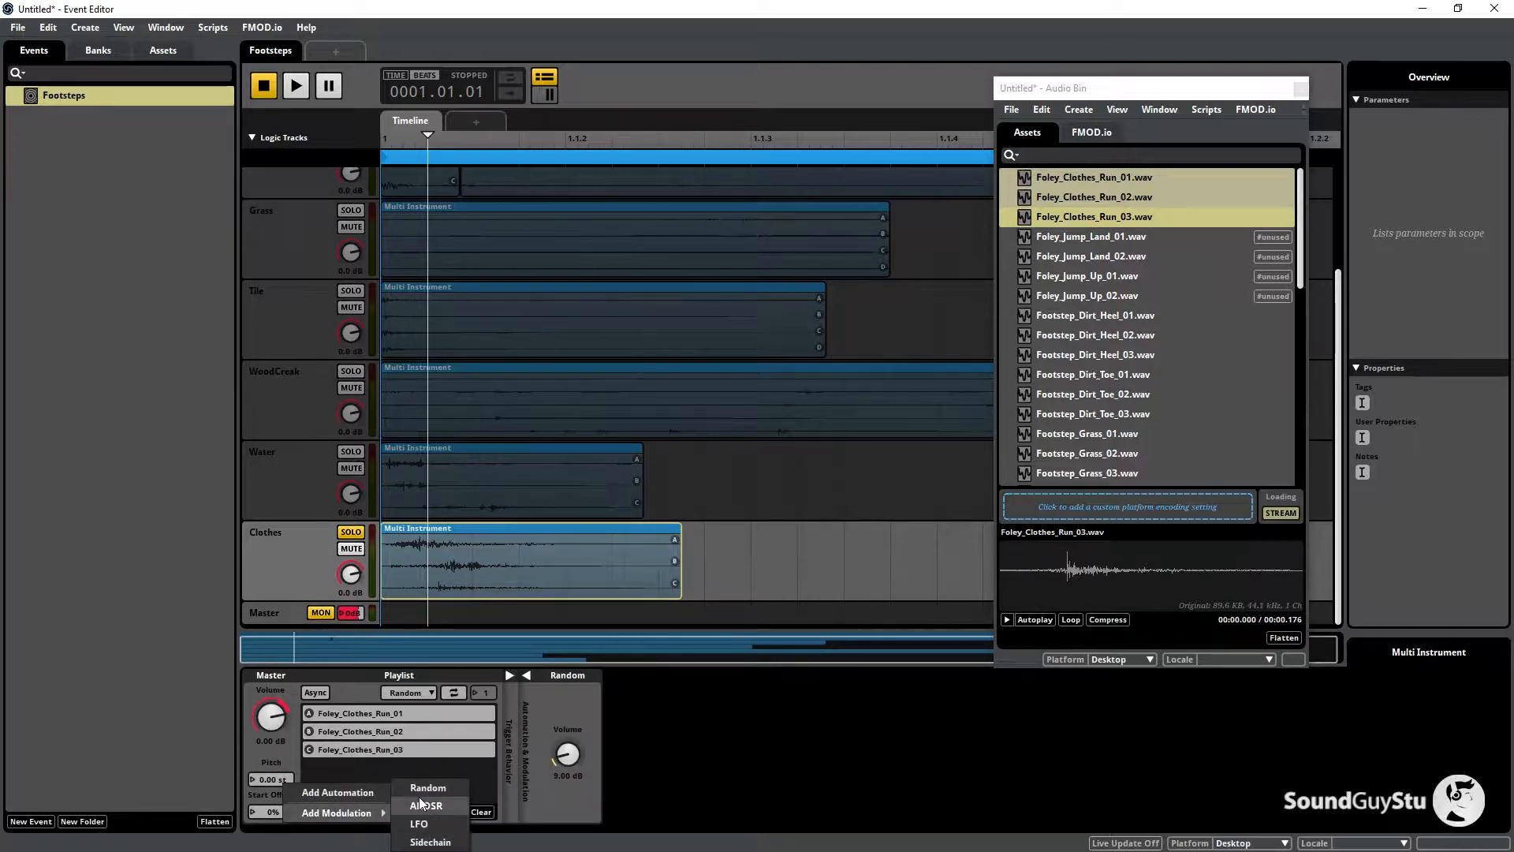
{"action": "left_click_drag", "start_coordinate": [548, 723], "coordinate": [548, 701]}
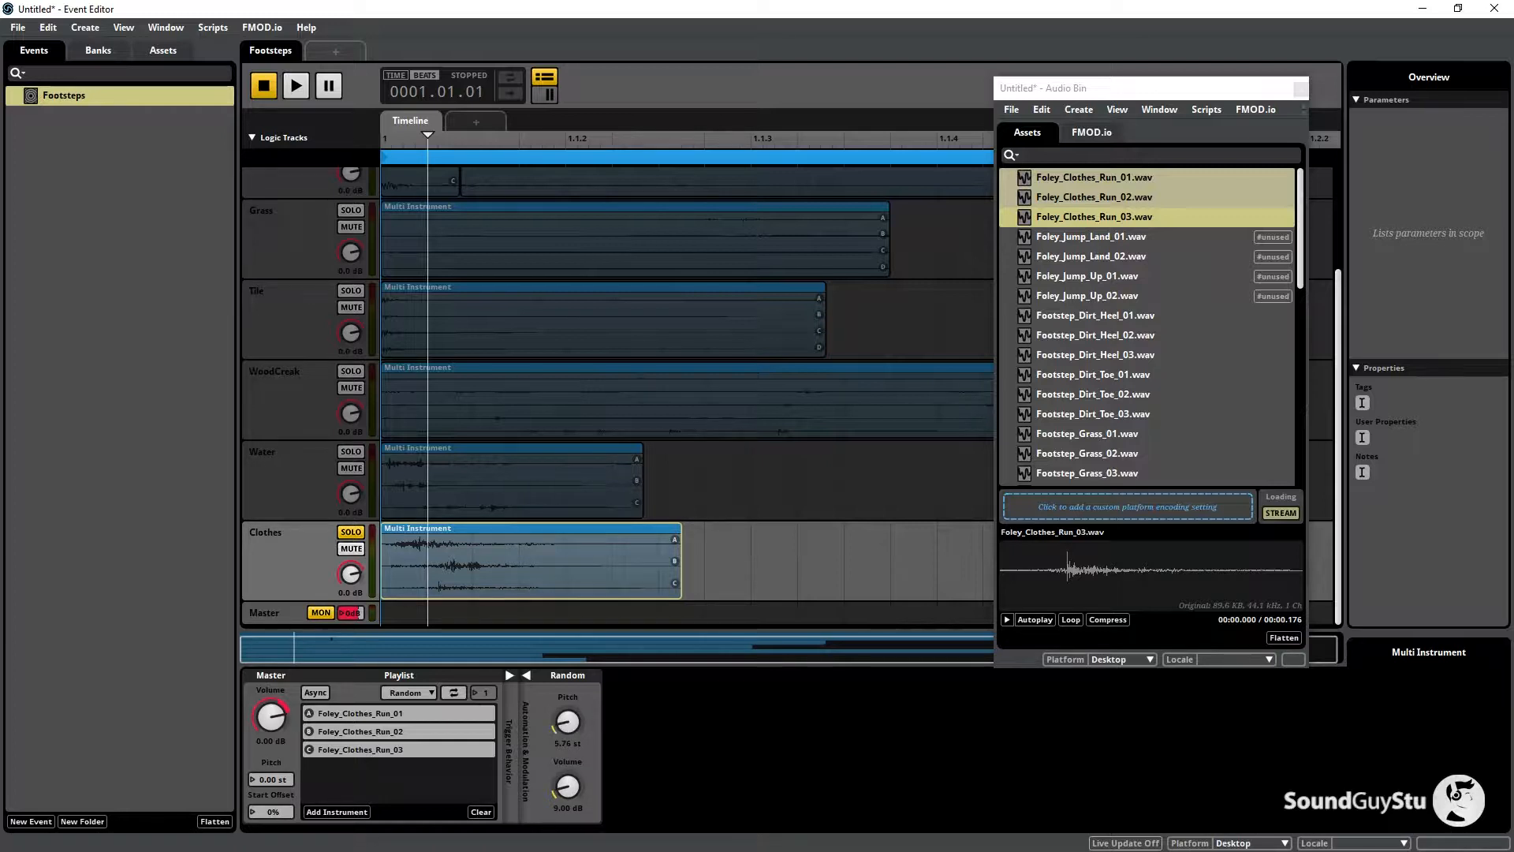
Audition the randomised Clothes track on its own, stop playback and remove its solo.
{"action": "key", "text": "space"}
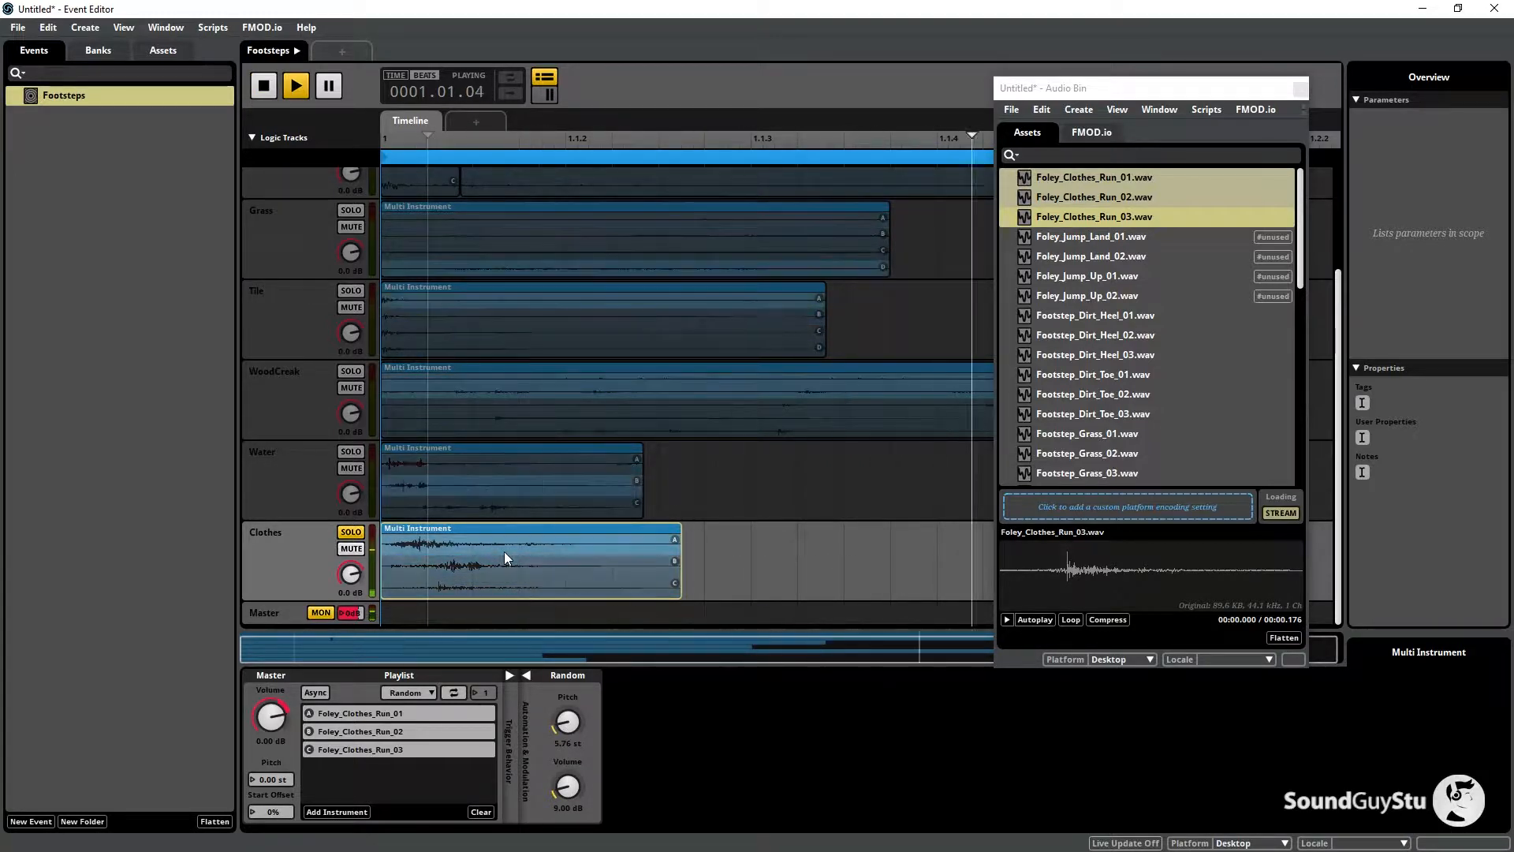
{"action": "key", "text": "space"}
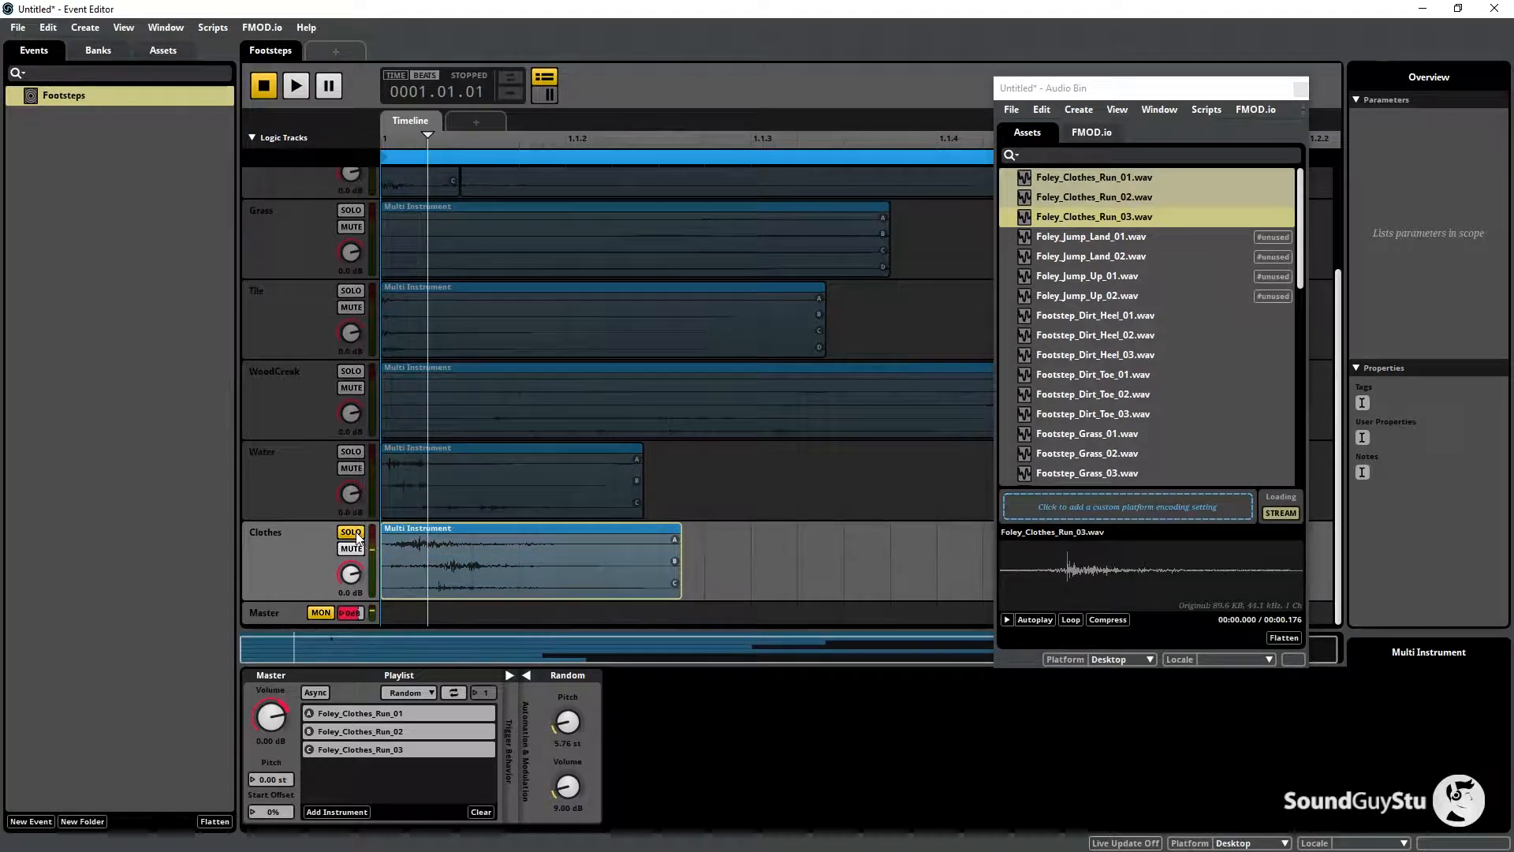
{"action": "left_click", "coordinate": [351, 531]}
Mute the Dirt, Grass, Tile, WoodCreak and Water tracks so only Sand and Clothes remain audible.
{"action": "scroll", "coordinate": [356, 458], "scroll_direction": "up", "scroll_amount": 2}
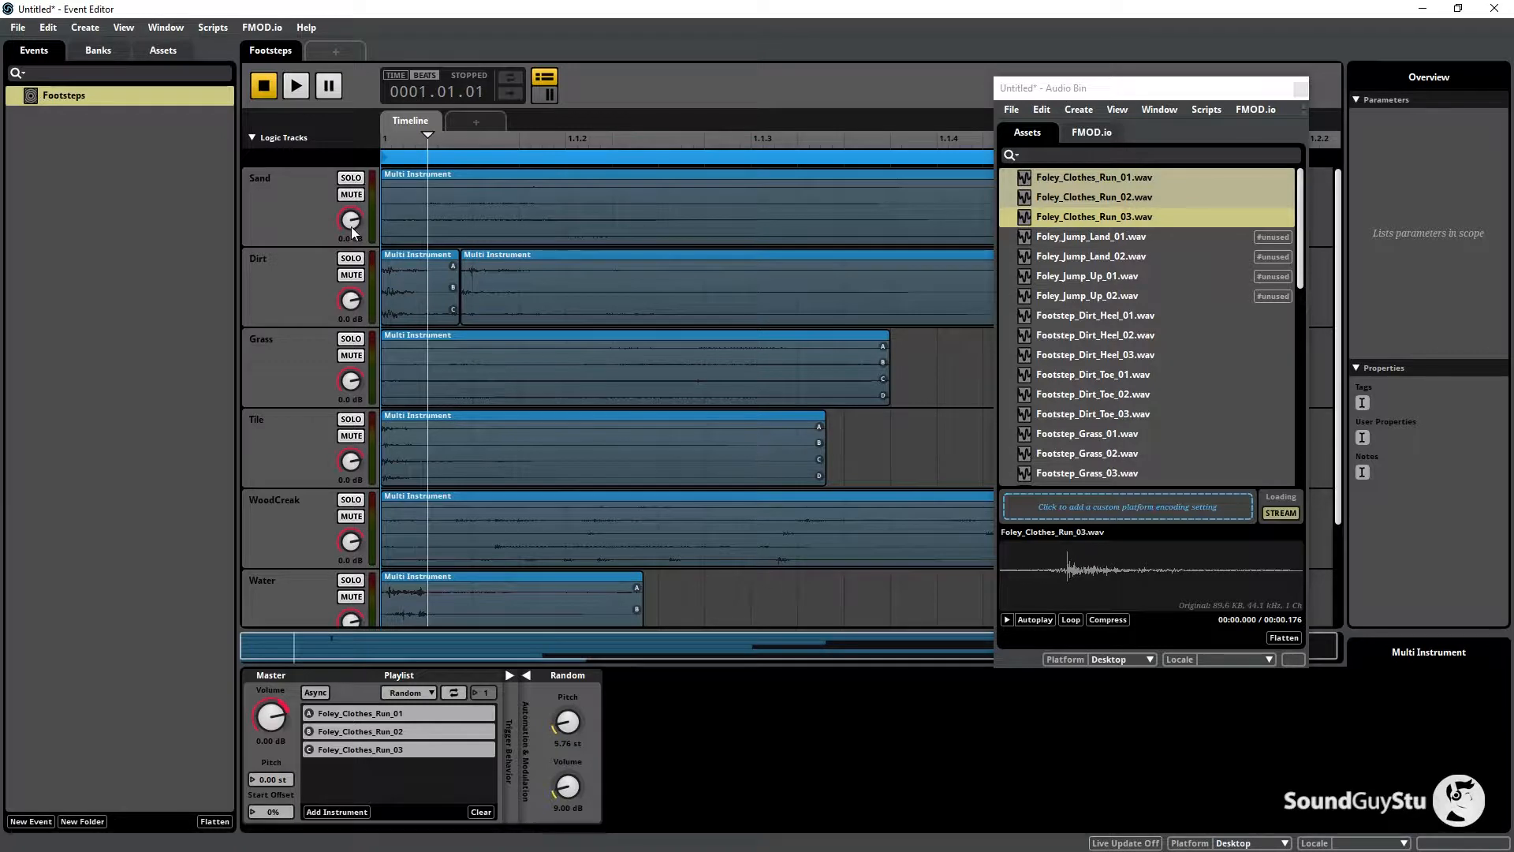
{"action": "left_click", "coordinate": [353, 194]}
{"action": "left_click", "coordinate": [350, 357]}
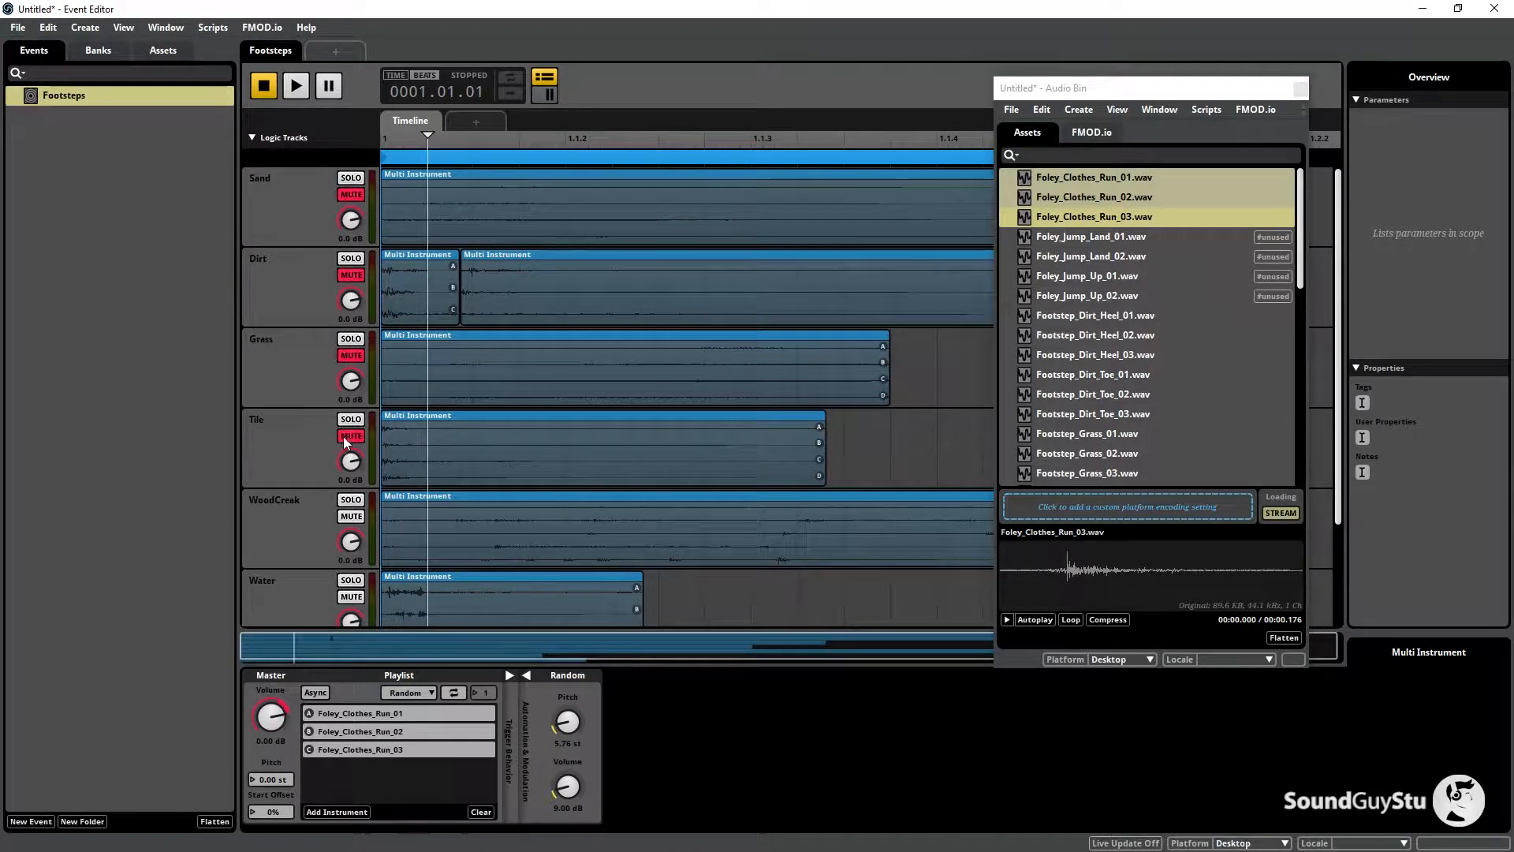
{"action": "scroll", "coordinate": [343, 436], "scroll_direction": "down", "scroll_amount": 2}
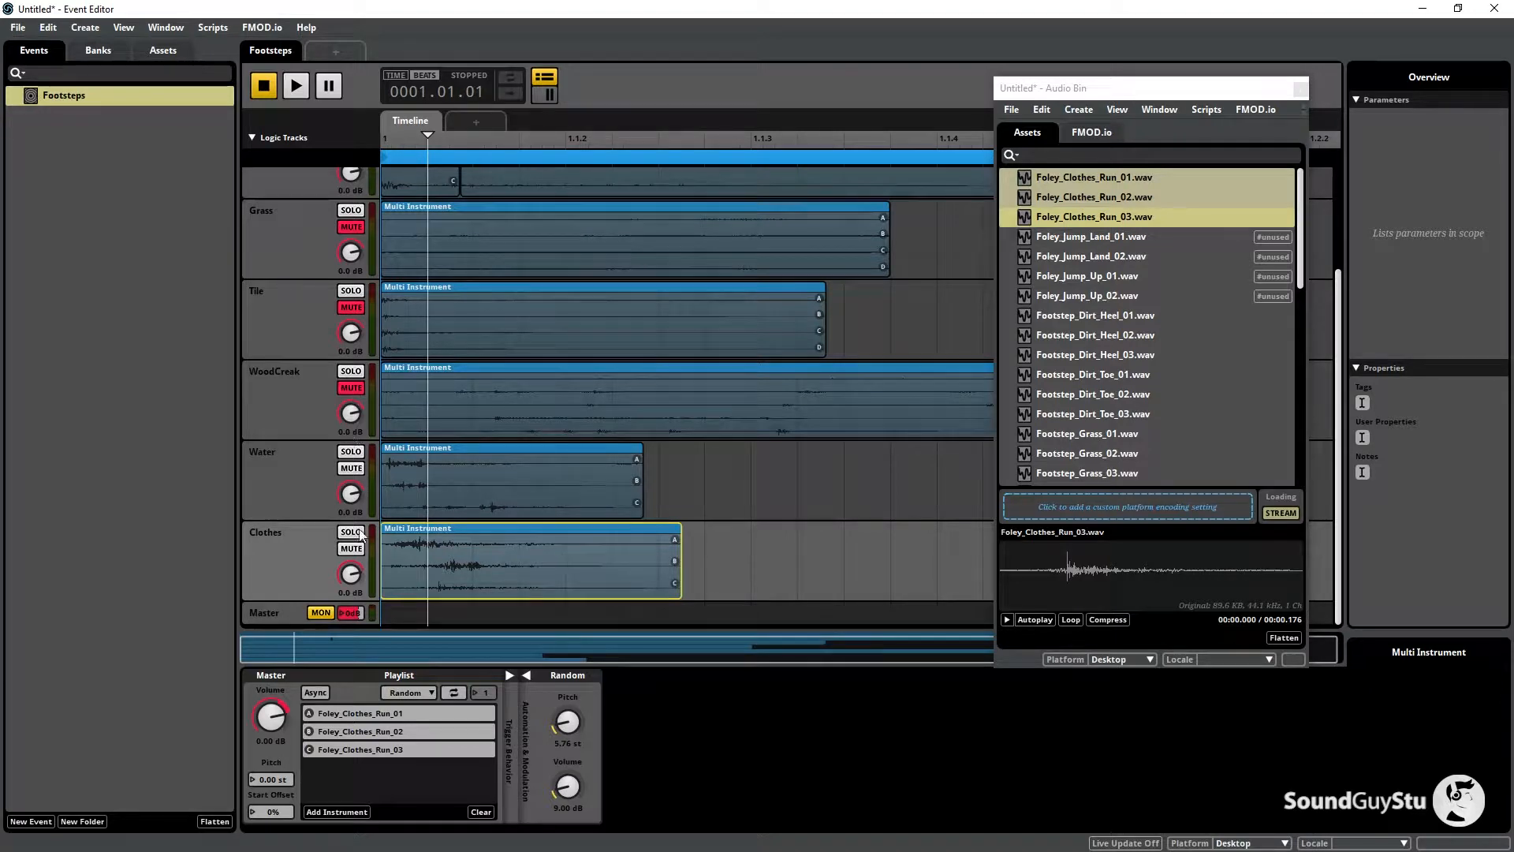
{"action": "scroll", "coordinate": [352, 472], "scroll_direction": "up", "scroll_amount": 2}
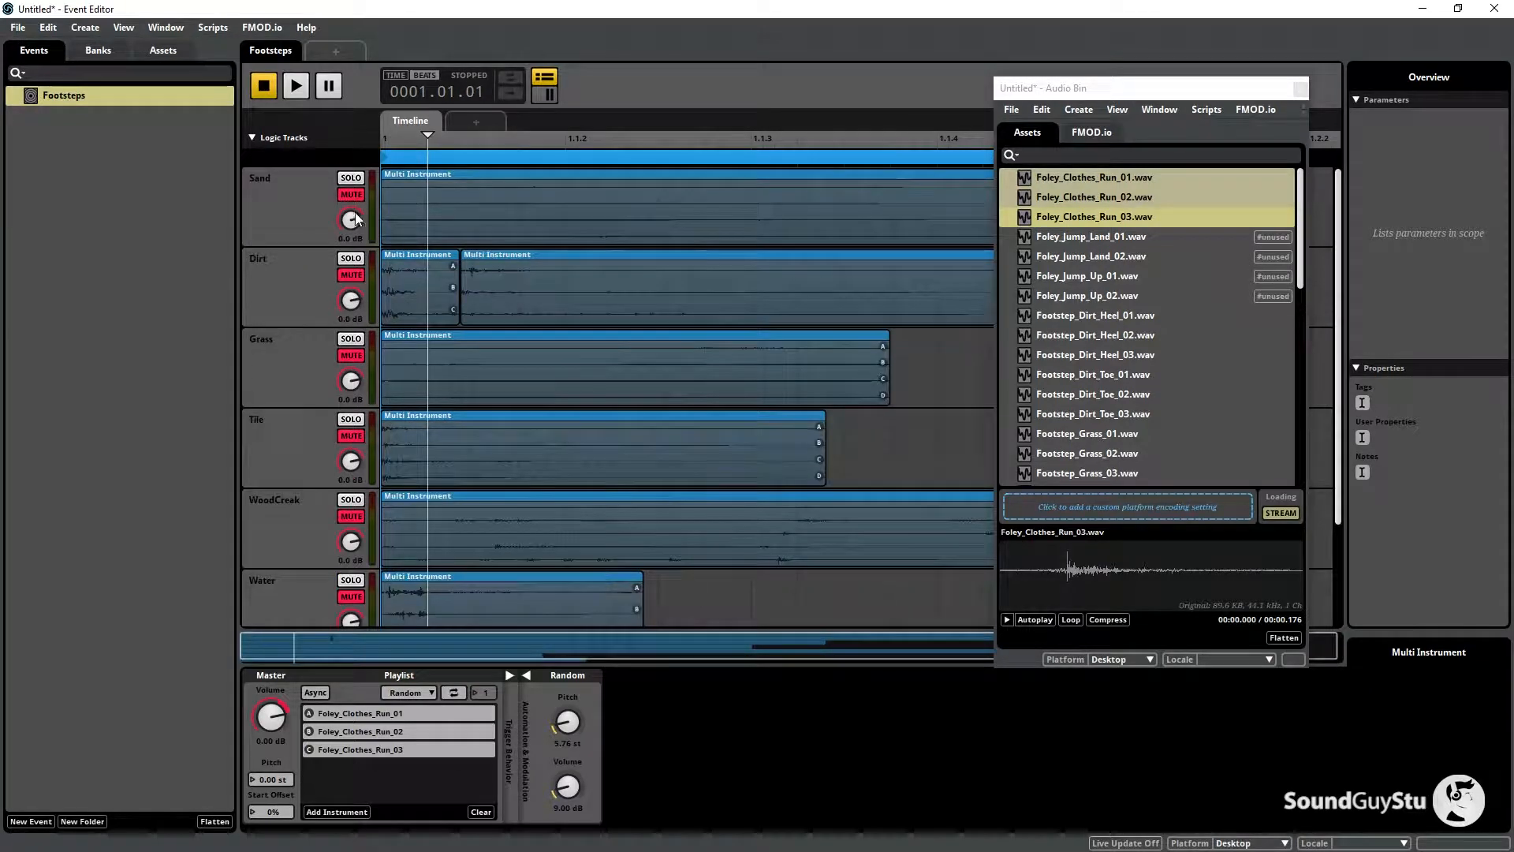
{"action": "scroll", "coordinate": [675, 399], "scroll_direction": "down", "scroll_amount": 2}
Play the loop, lower the Clothes track's volume to -10 dB and shift its multi instrument slightly after the loop start.
{"action": "key", "text": "space"}
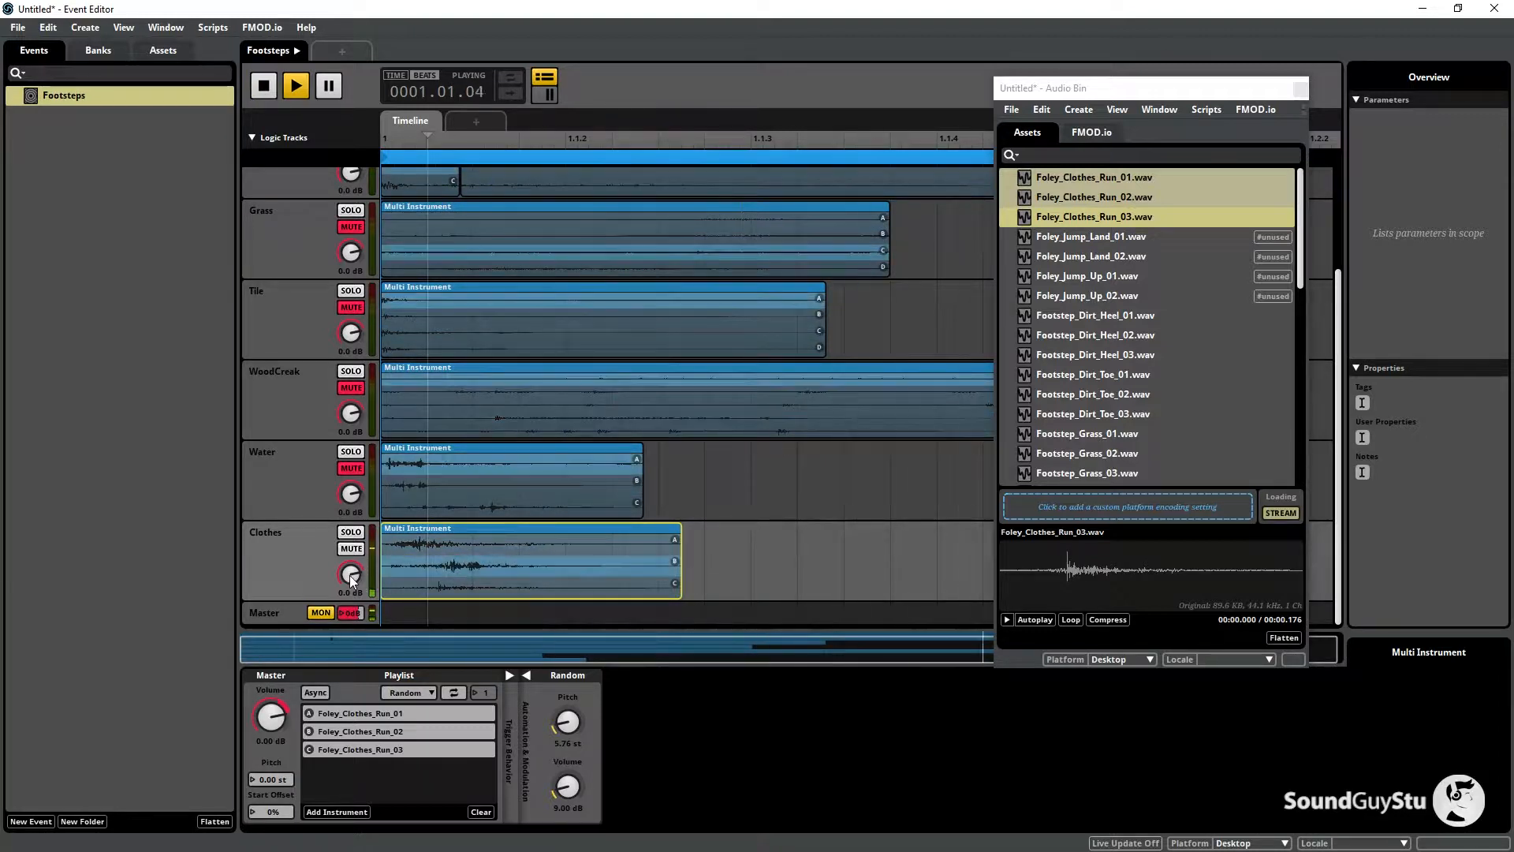
{"action": "left_click_drag", "start_coordinate": [348, 575], "coordinate": [348, 627]}
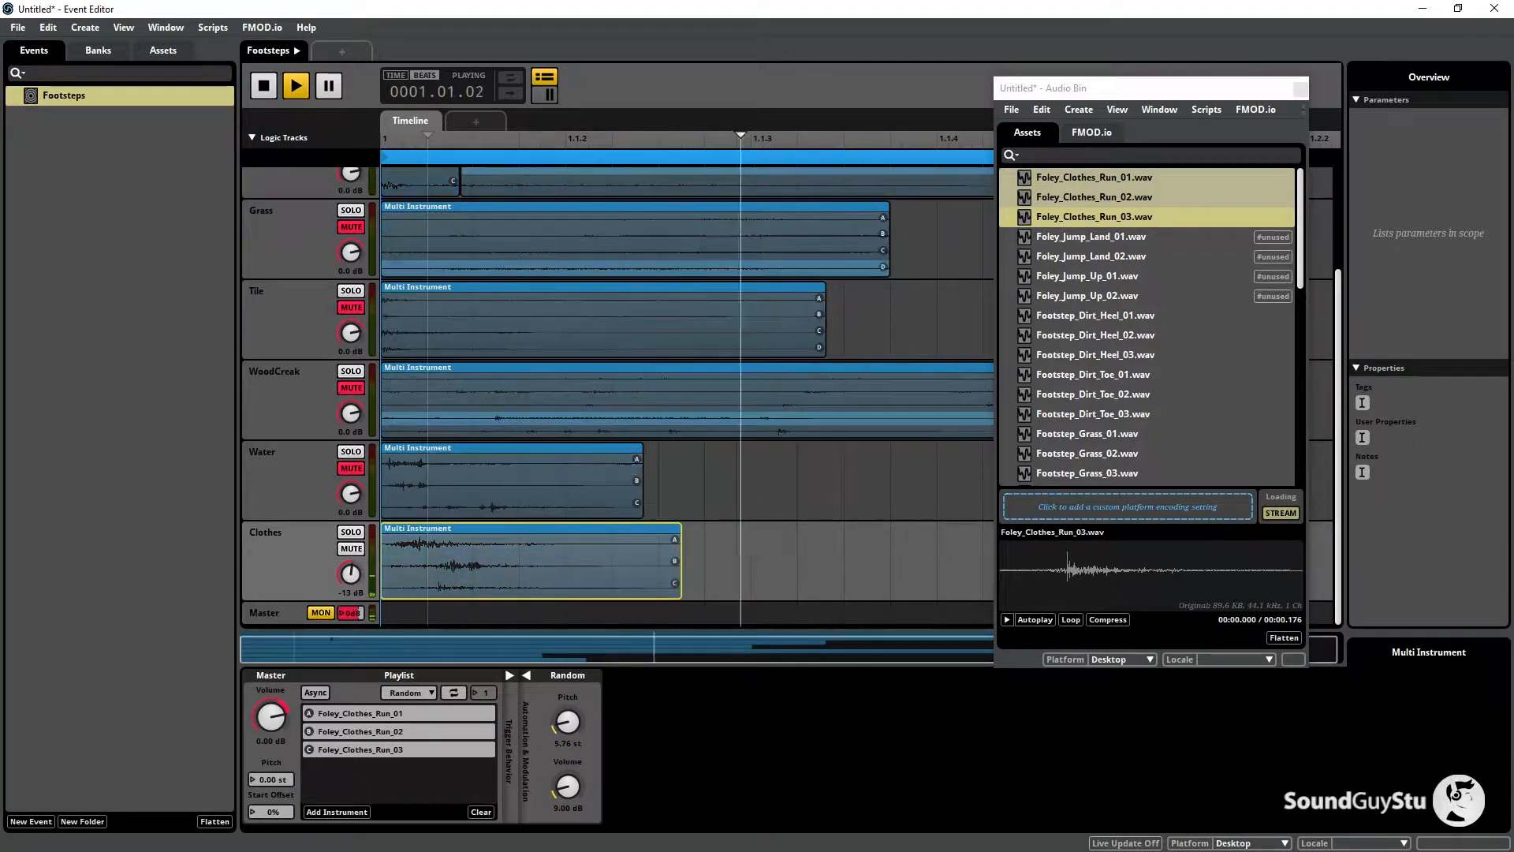
{"action": "left_click_drag", "start_coordinate": [350, 575], "coordinate": [351, 570]}
{"action": "left_click_drag", "start_coordinate": [453, 533], "coordinate": [473, 533]}
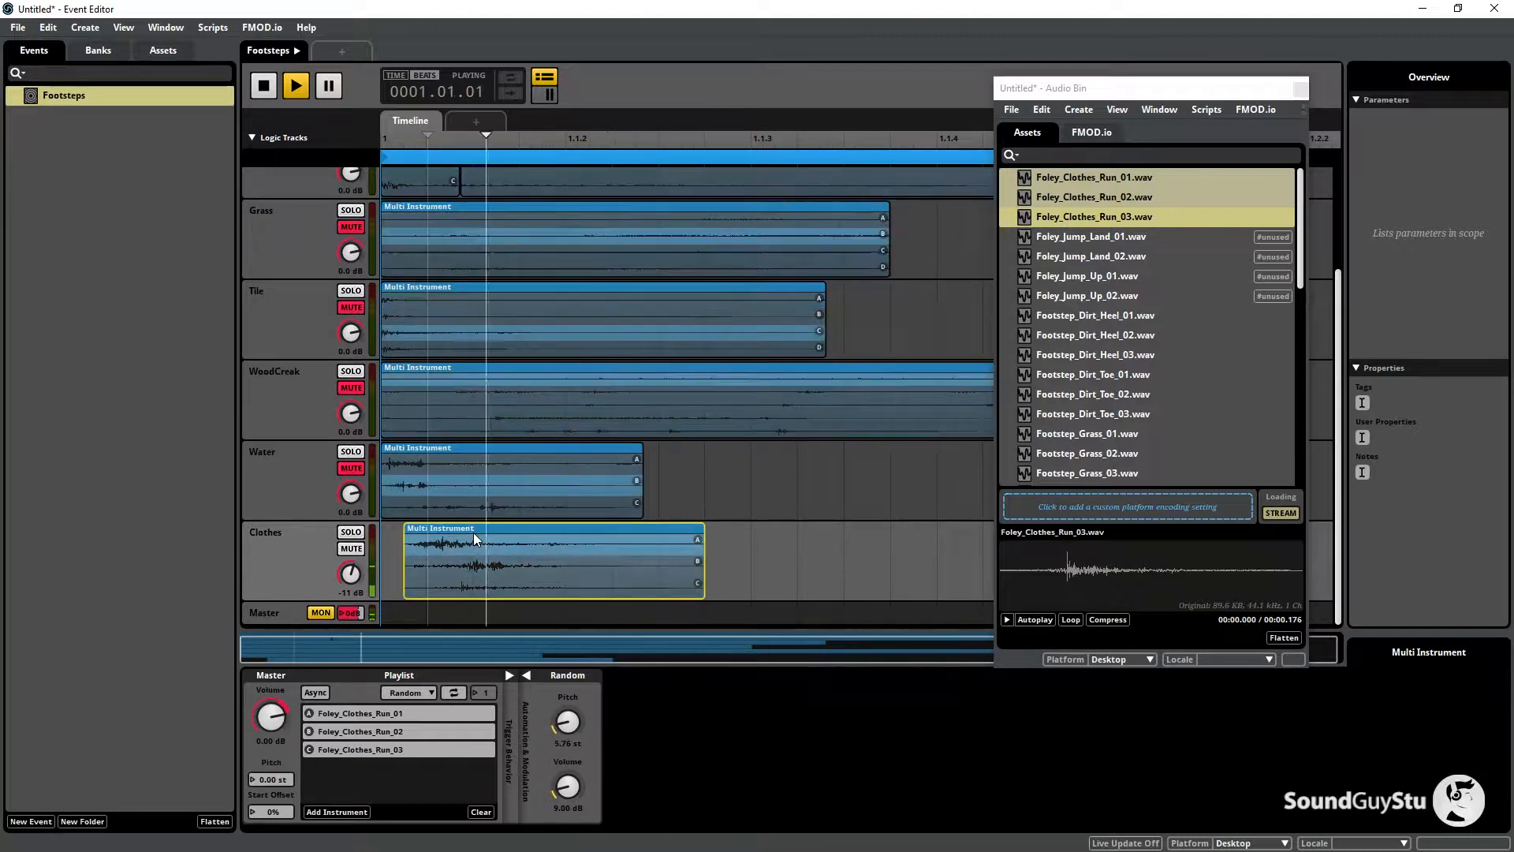
{"action": "left_click_drag", "start_coordinate": [473, 532], "coordinate": [556, 528]}
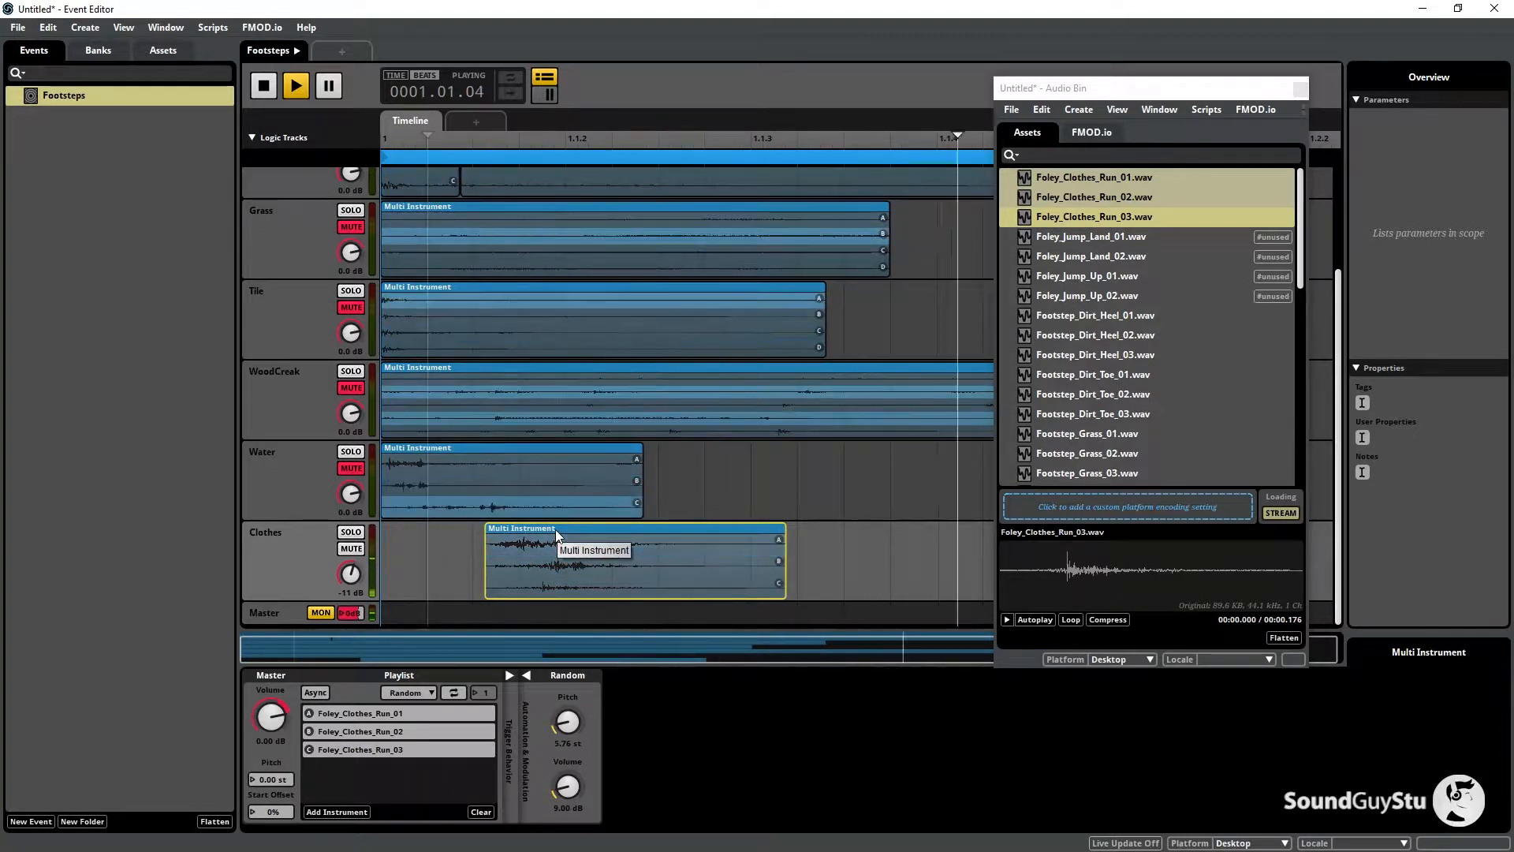
{"action": "left_click_drag", "start_coordinate": [556, 532], "coordinate": [494, 533]}
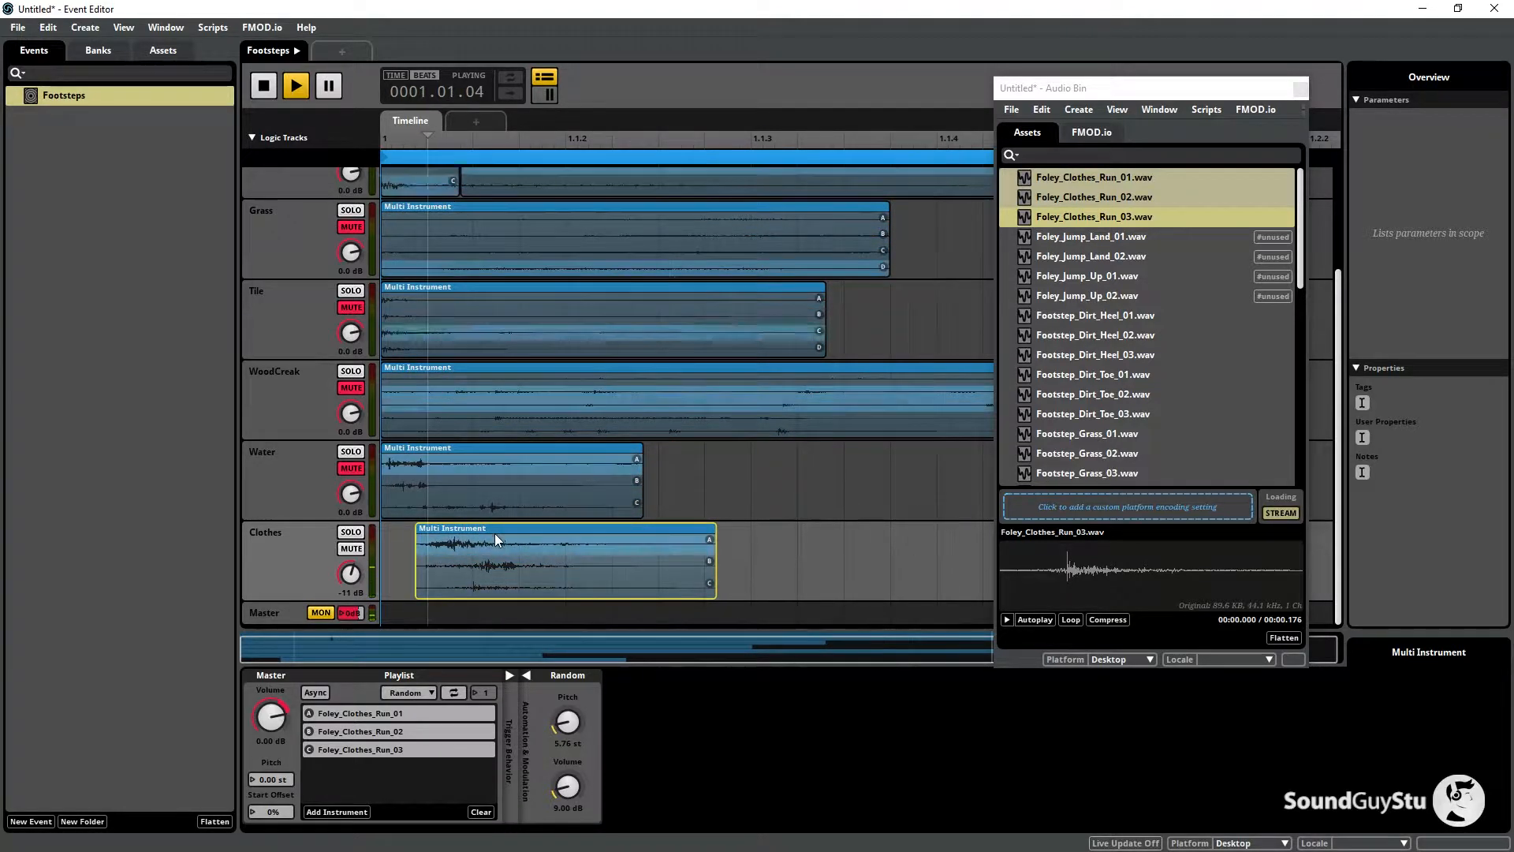
{"action": "left_click_drag", "start_coordinate": [358, 581], "coordinate": [357, 577]}
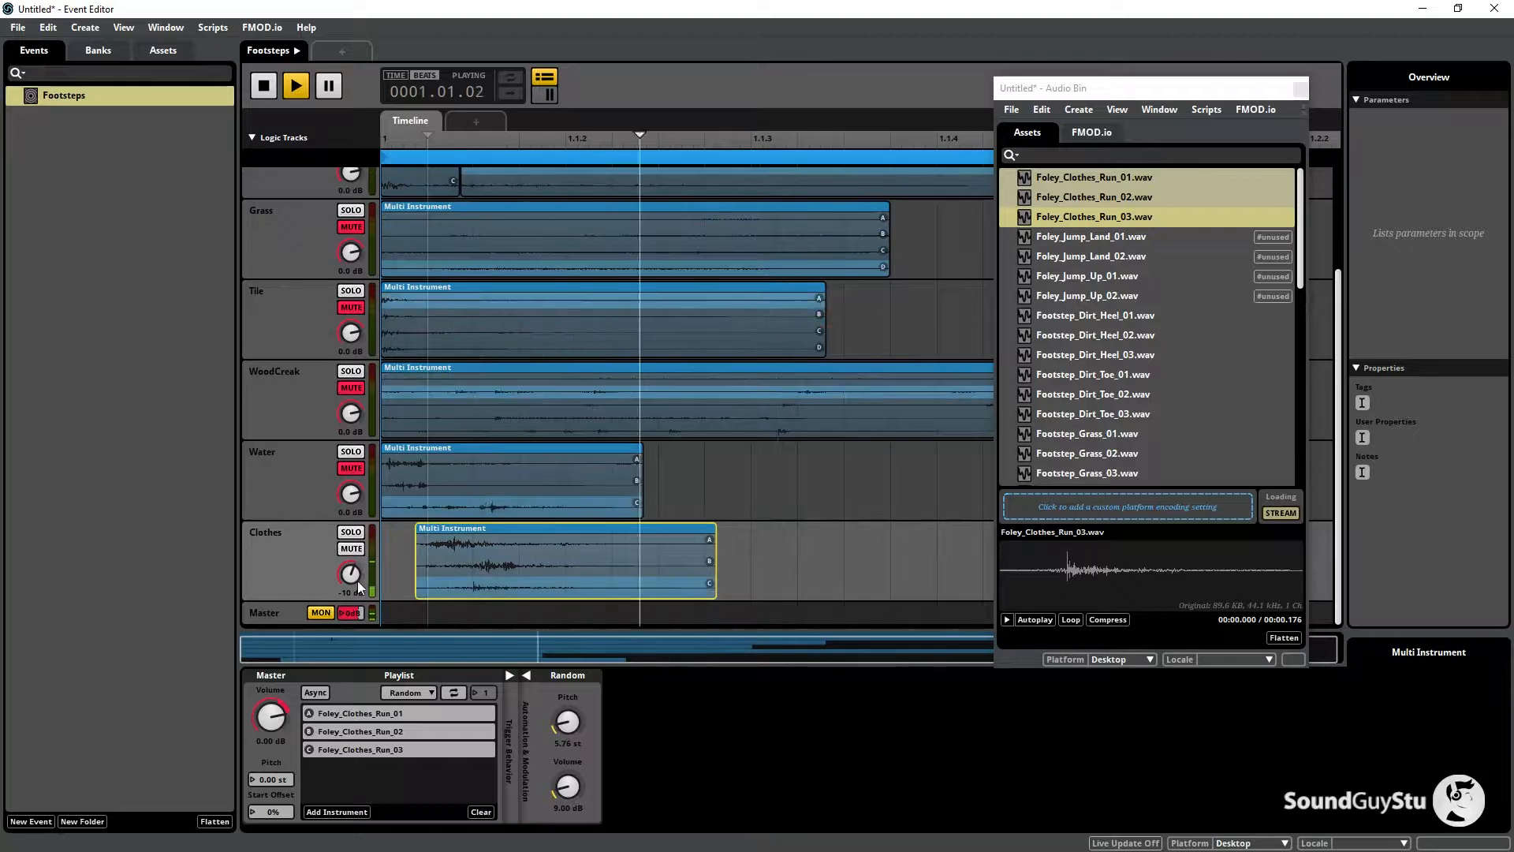
Unmute the Dirt track and mute Sand to hear the Clothes layer against the dirt footsteps.
{"action": "scroll", "coordinate": [357, 573], "scroll_direction": "up", "scroll_amount": 3}
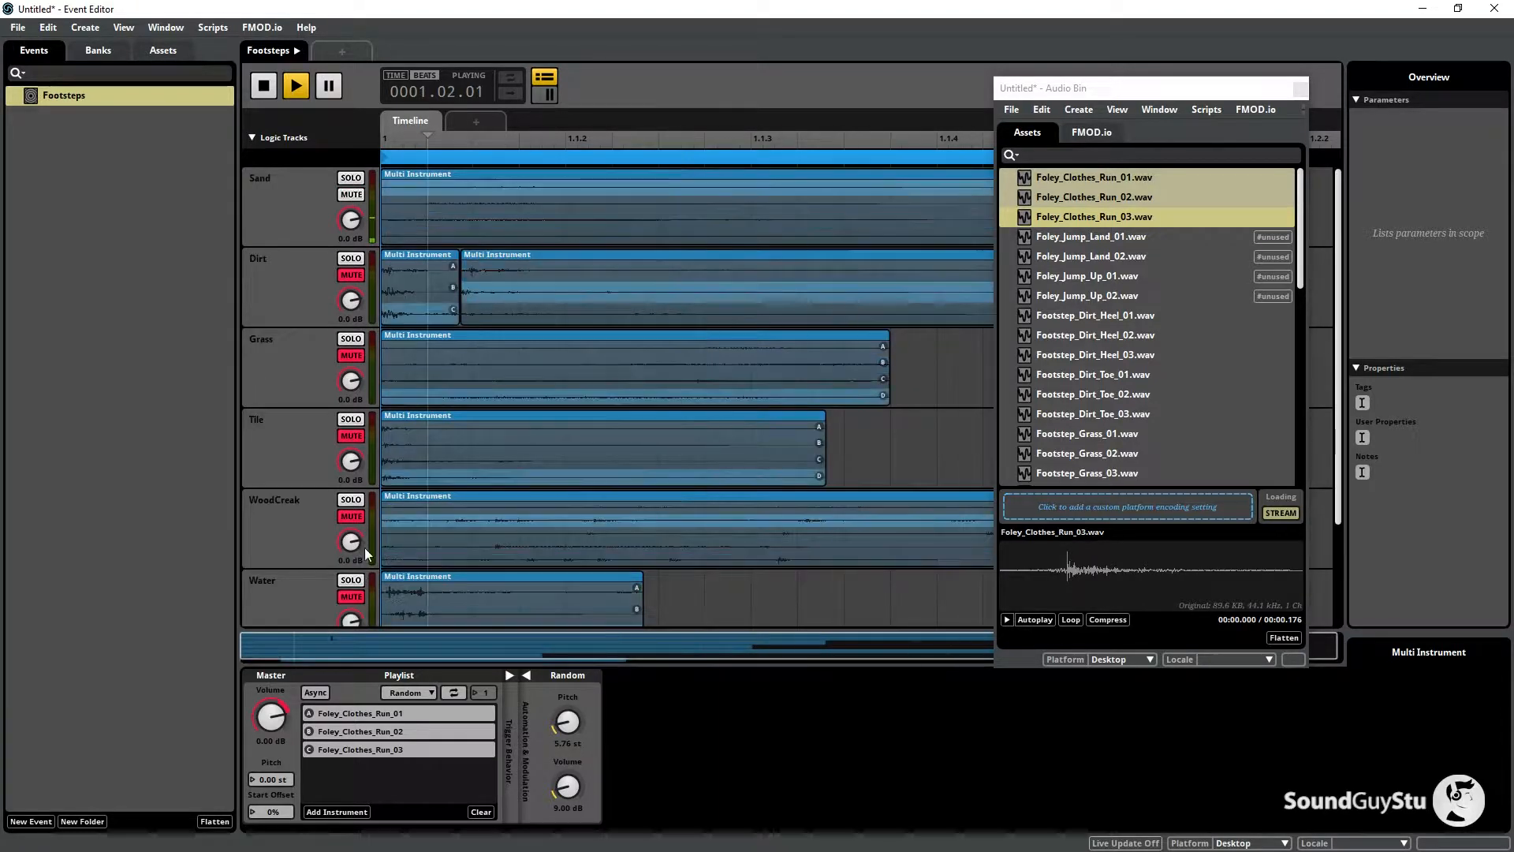
{"action": "left_click", "coordinate": [353, 276]}
{"action": "left_click", "coordinate": [353, 195]}
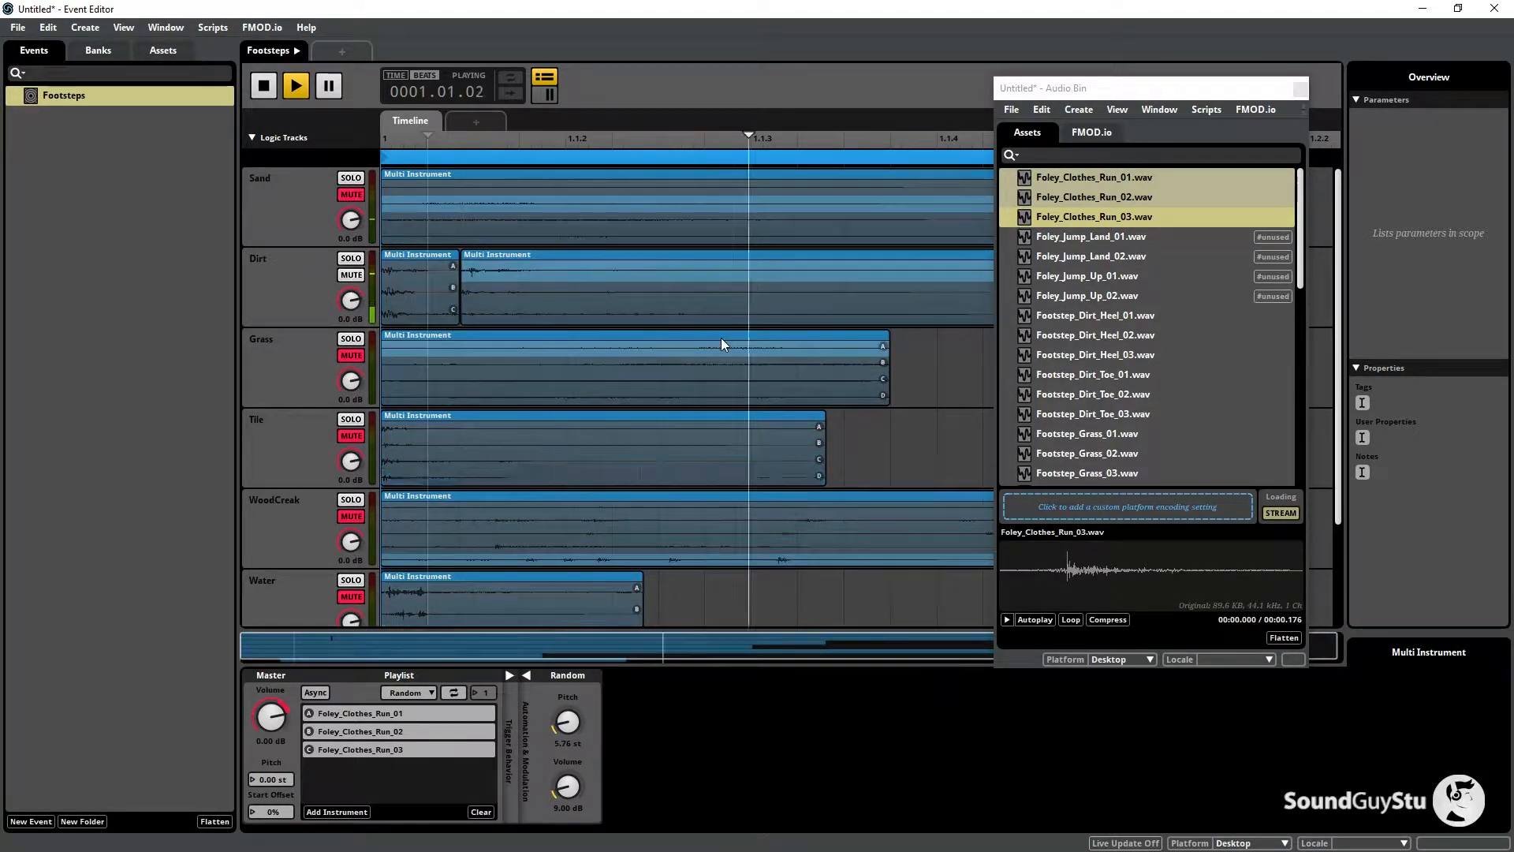
Reposition the Clothes multi instrument just after the start of the loop while listening, and stop playback.
{"action": "scroll", "coordinate": [612, 550], "scroll_direction": "down", "scroll_amount": 2}
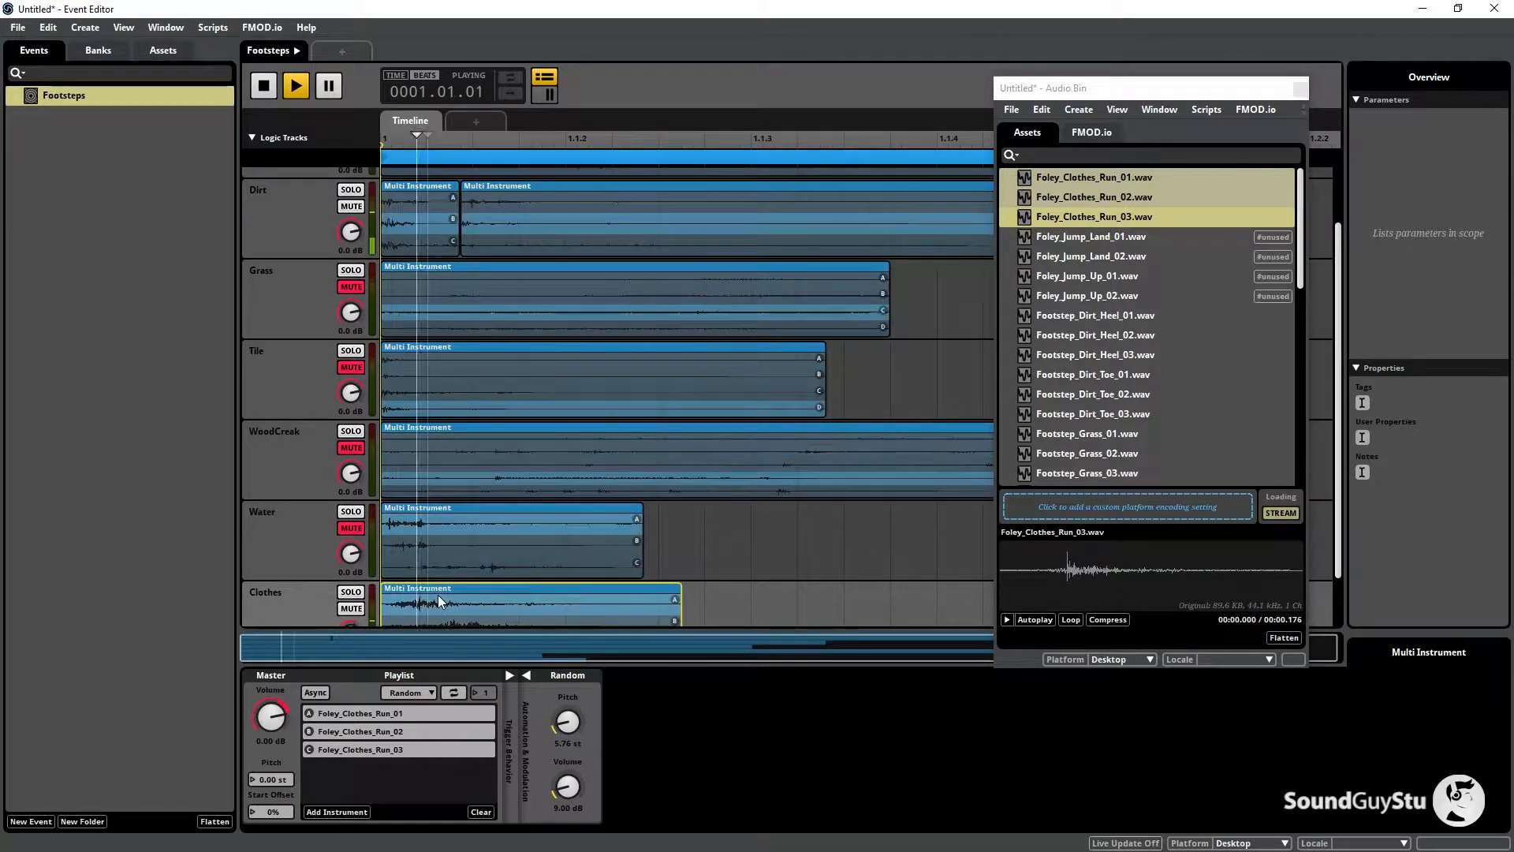
{"action": "left_click_drag", "start_coordinate": [439, 601], "coordinate": [468, 593]}
{"action": "scroll", "coordinate": [476, 467], "scroll_direction": "down", "scroll_amount": 1}
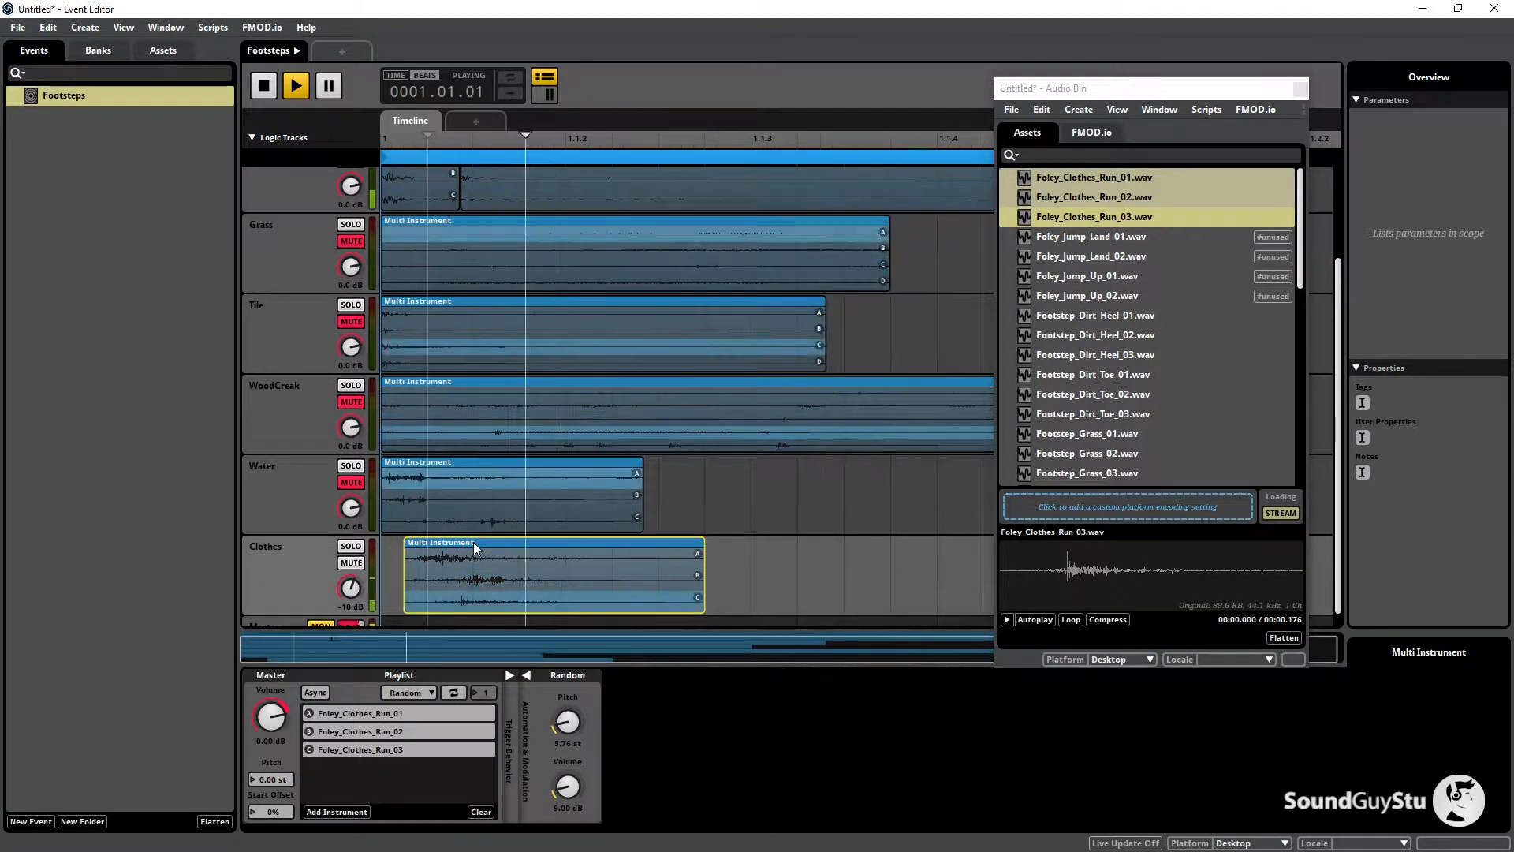
{"action": "left_click_drag", "start_coordinate": [473, 542], "coordinate": [429, 542]}
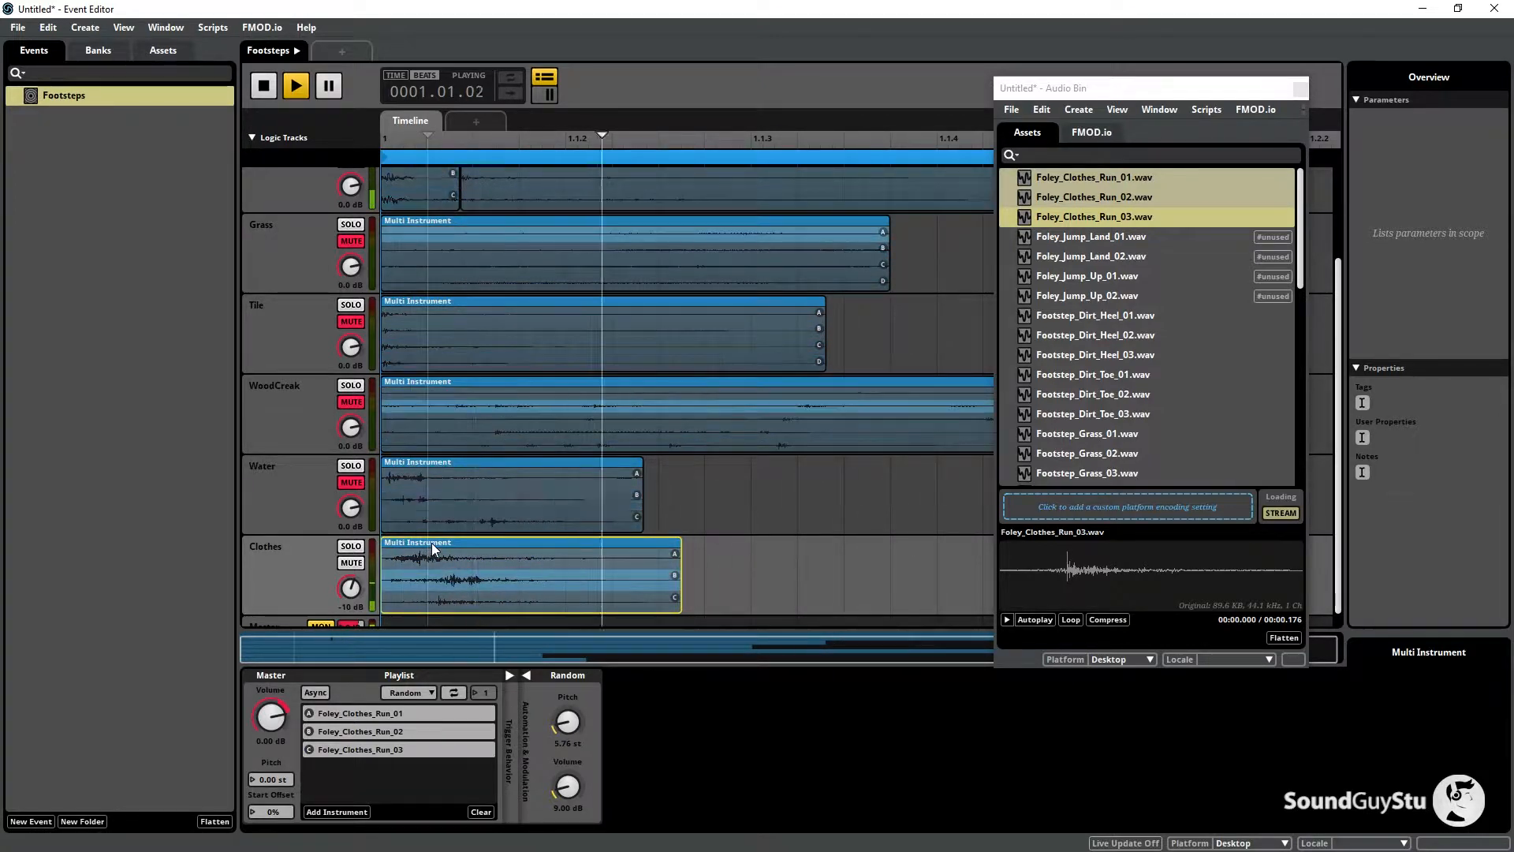
{"action": "left_click_drag", "start_coordinate": [432, 542], "coordinate": [443, 542]}
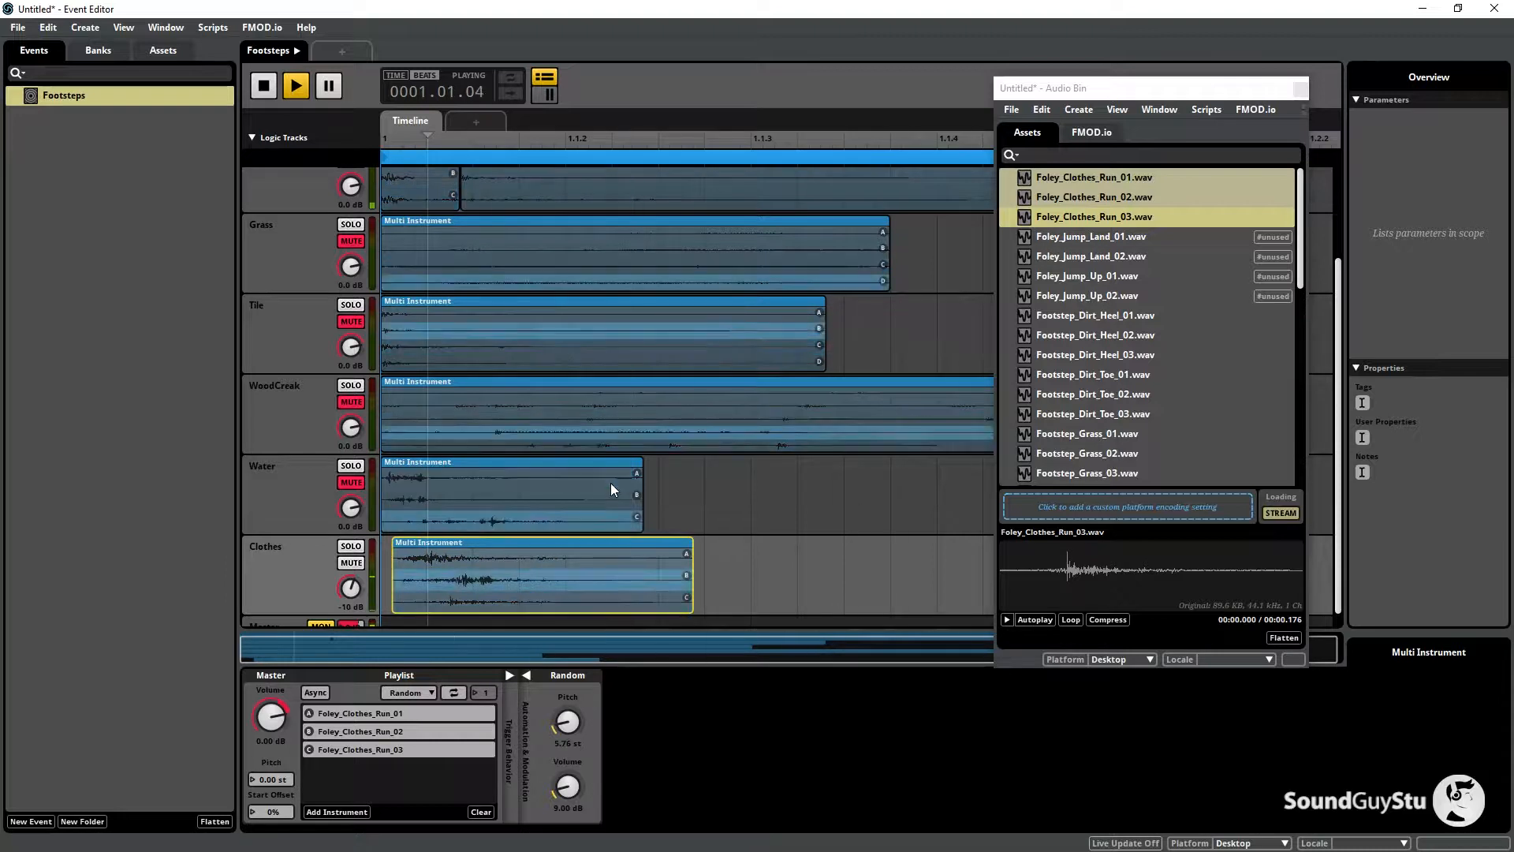
{"action": "key", "text": "space"}
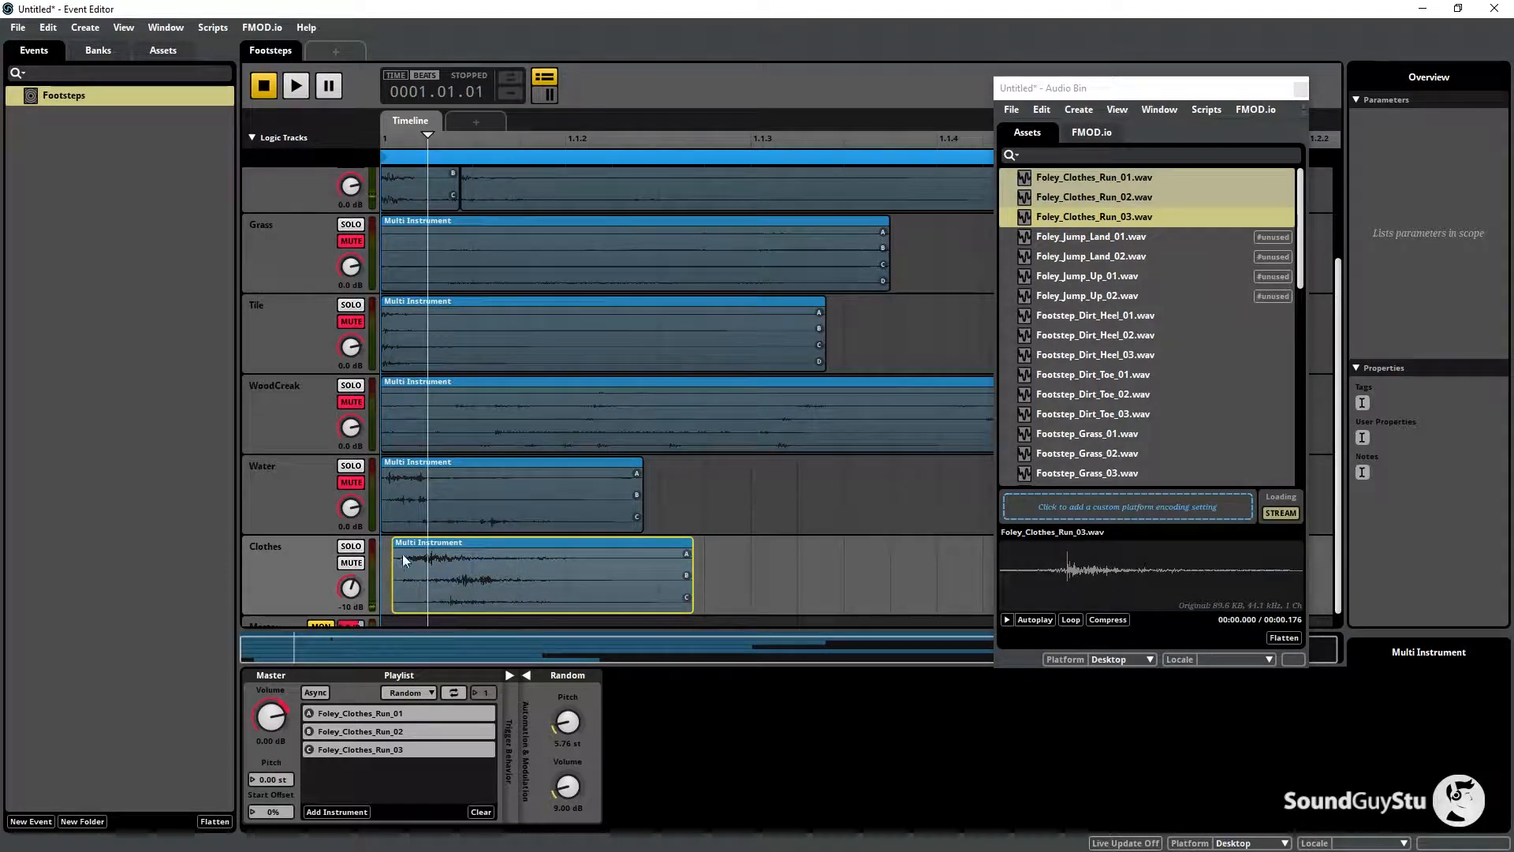
Unmute all the surface tracks and close the Audio Bin window.
{"action": "left_click", "coordinate": [353, 484]}
{"action": "left_click", "coordinate": [353, 403]}
{"action": "left_click", "coordinate": [355, 323]}
{"action": "scroll", "coordinate": [356, 324], "scroll_direction": "up", "scroll_amount": 2}
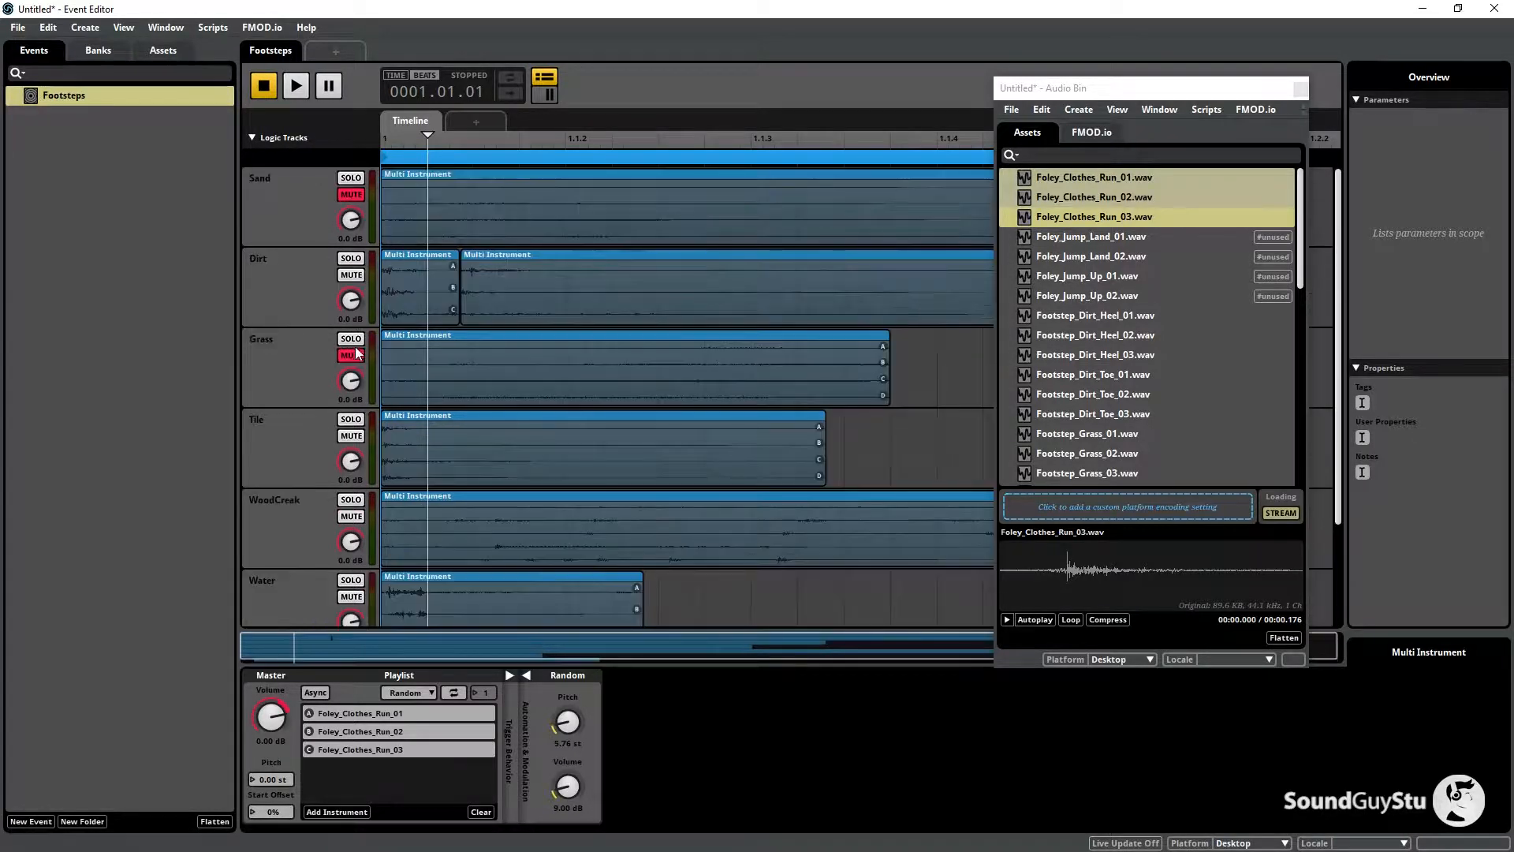
{"action": "scroll", "coordinate": [642, 476], "scroll_direction": "down", "scroll_amount": 2}
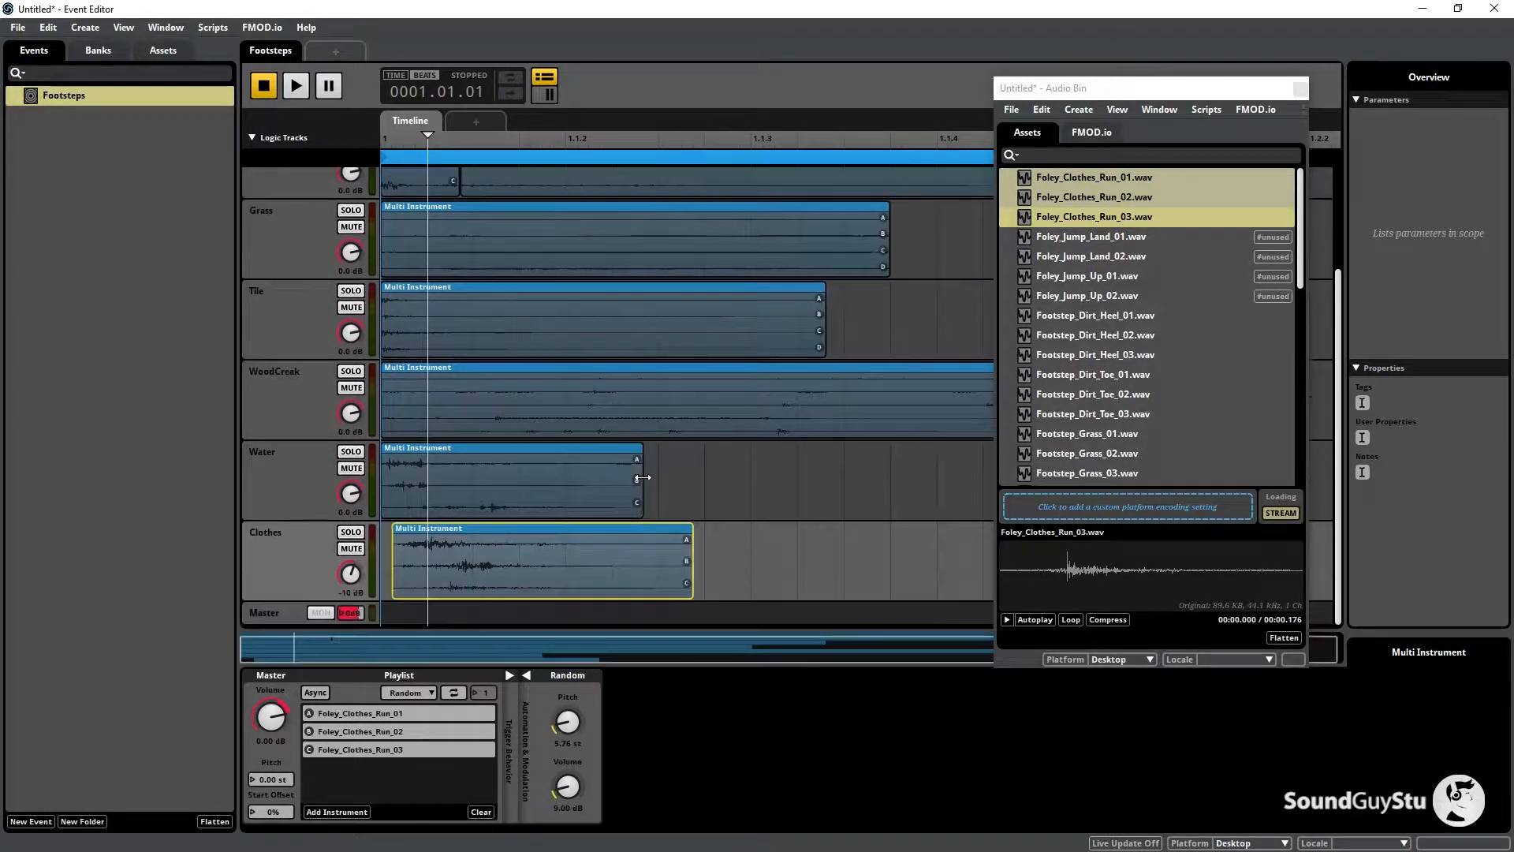
{"action": "left_click", "coordinate": [1300, 88]}
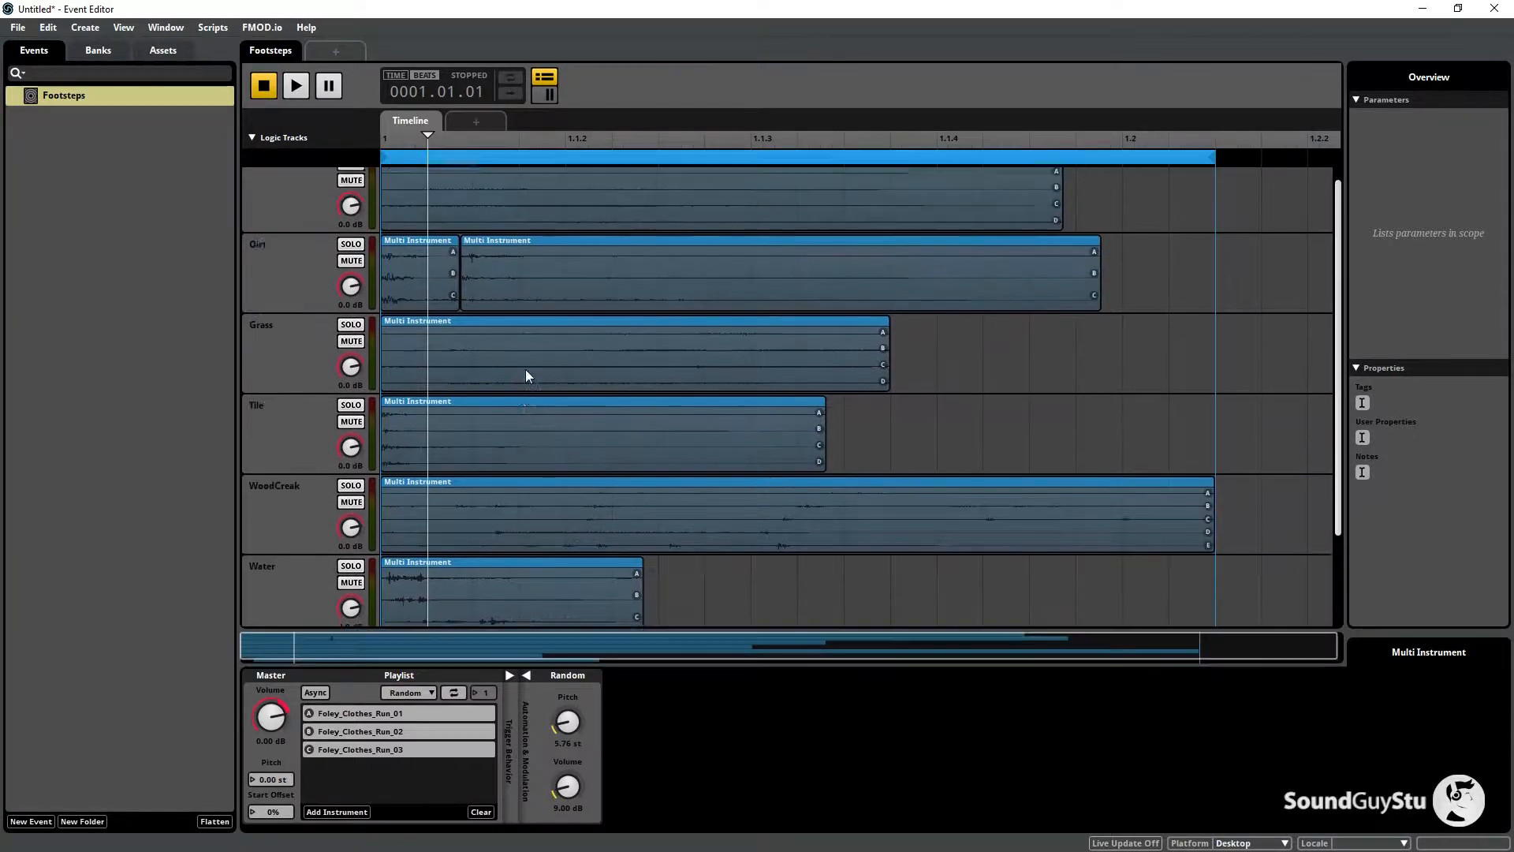
Add a new continuous parameter named SurfaceType with a range of 0 to 6 to the event.
{"action": "scroll", "coordinate": [523, 370], "scroll_direction": "up", "scroll_amount": 2}
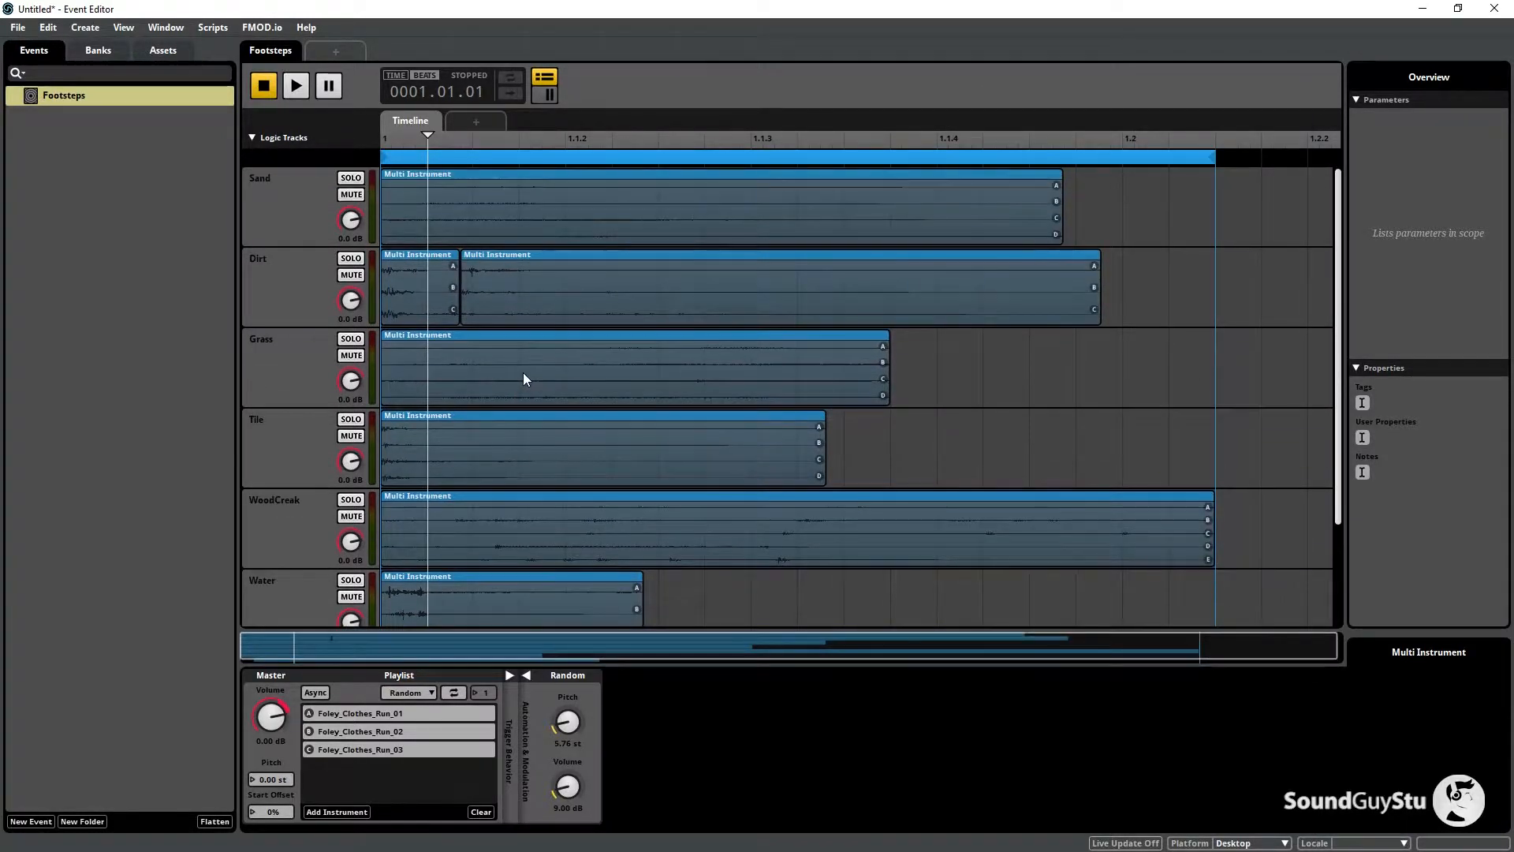
{"action": "left_click", "coordinate": [477, 121]}
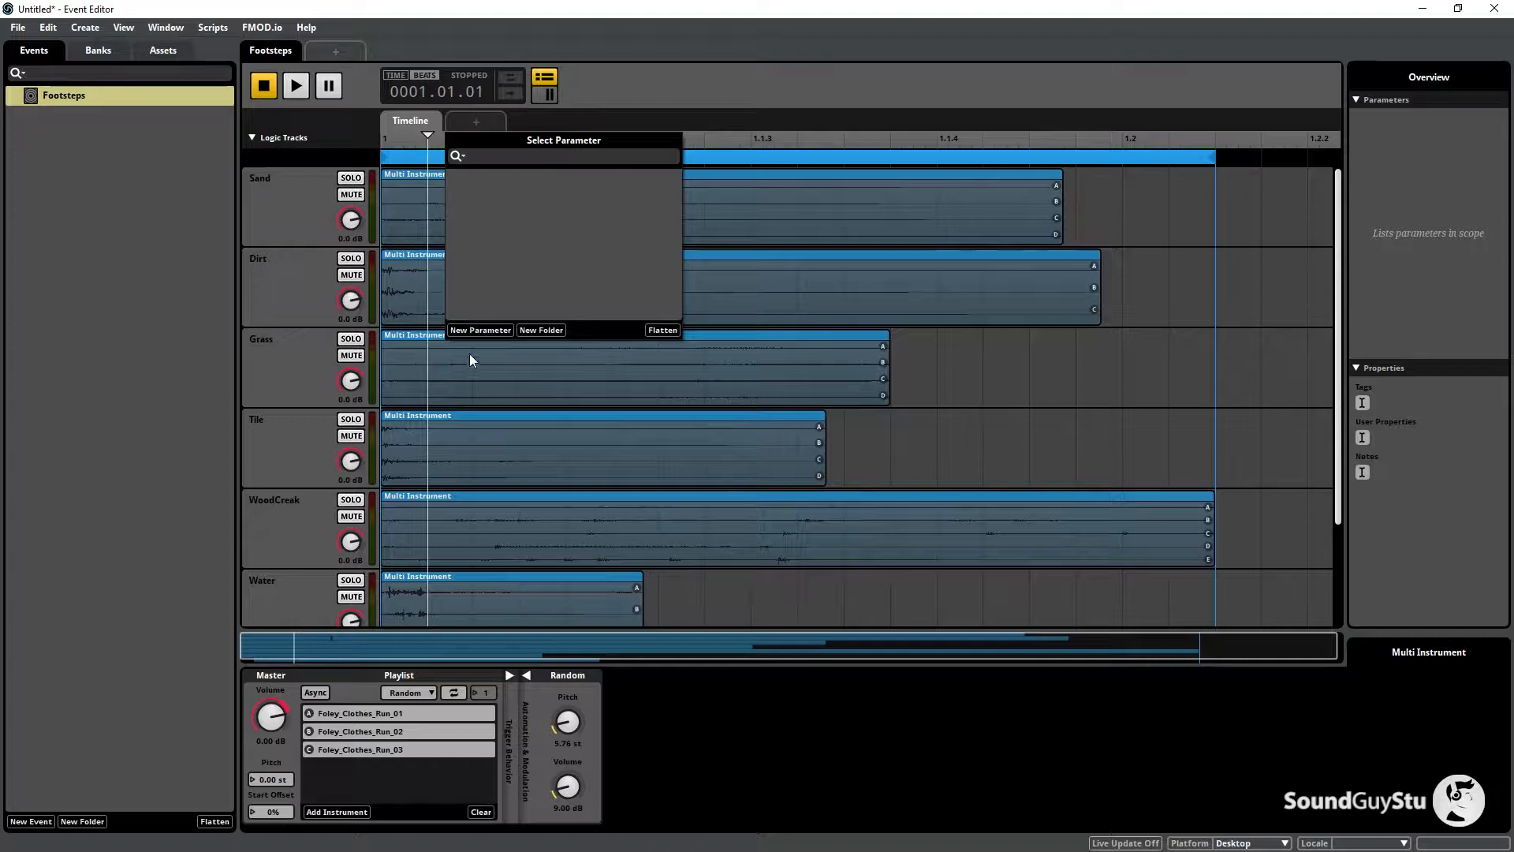
{"action": "left_click", "coordinate": [472, 330]}
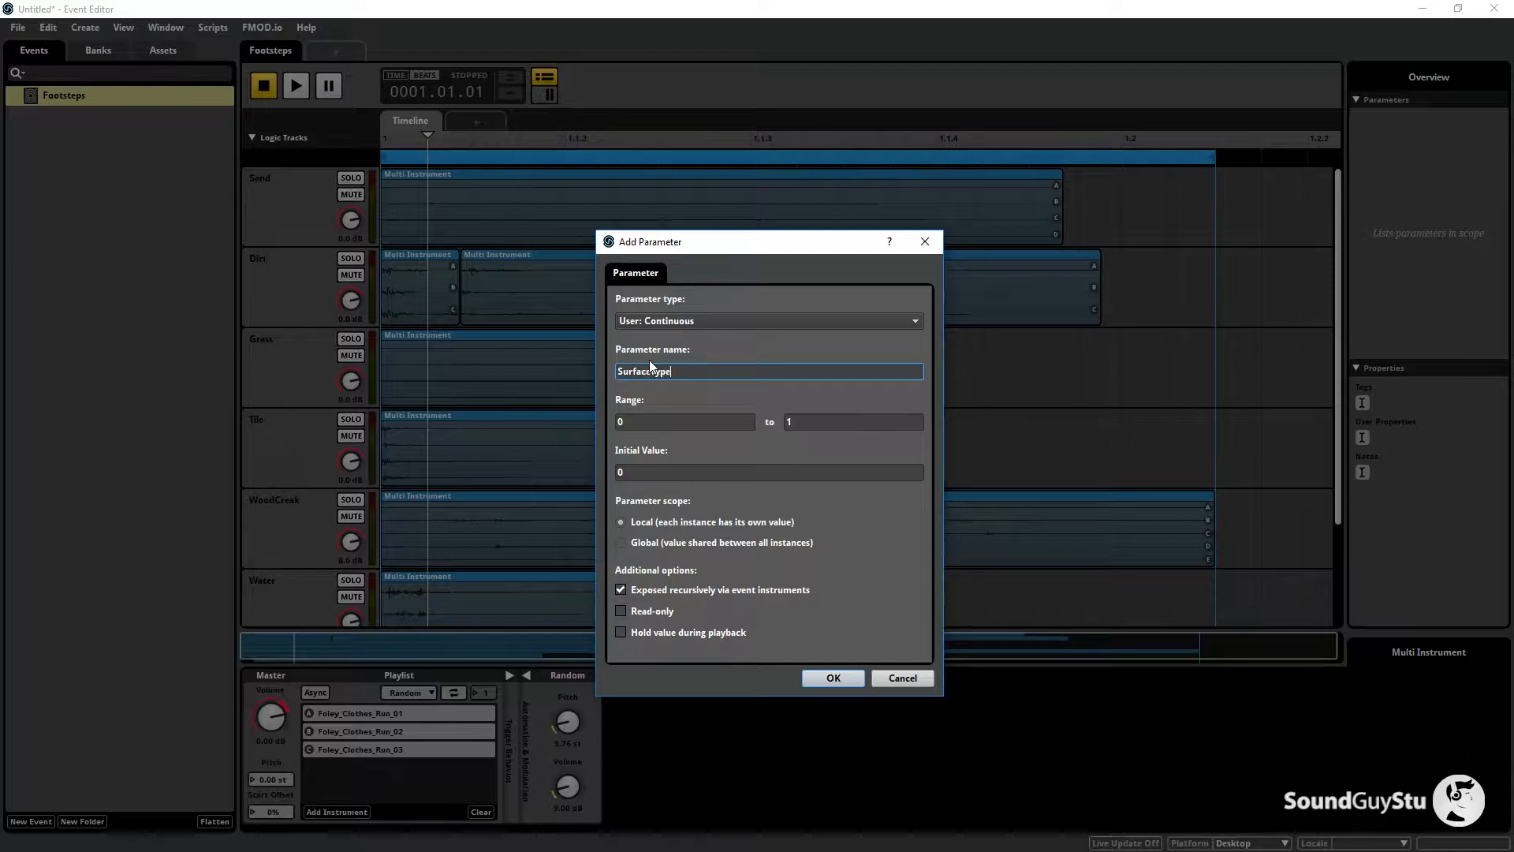
{"action": "type", "text": "SurfaceType"}
{"action": "left_click", "coordinate": [824, 421]}
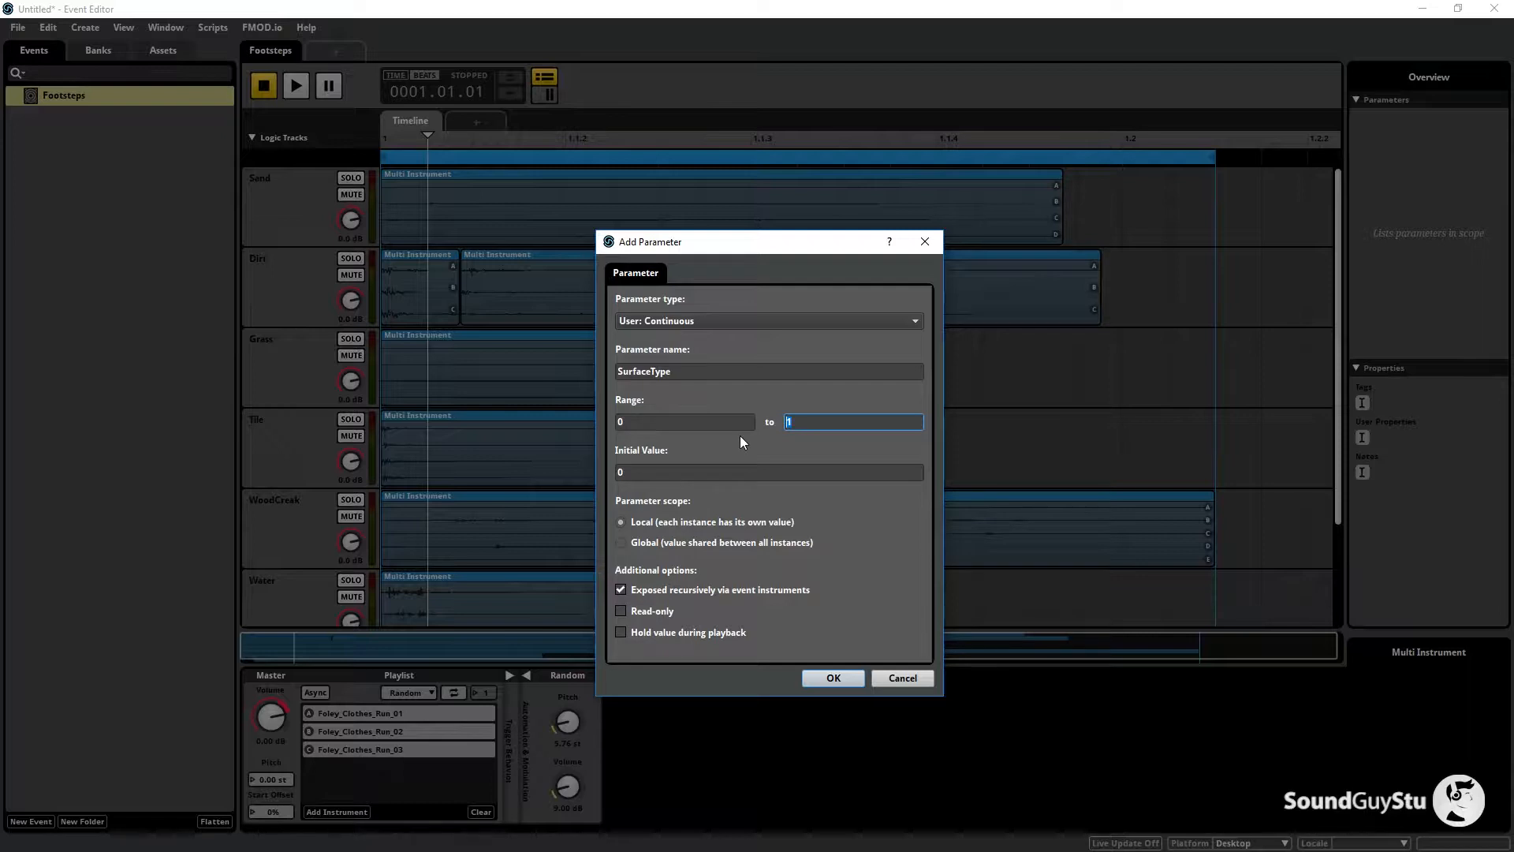
{"action": "type", "text": "6"}
{"action": "left_click", "coordinate": [850, 679]}
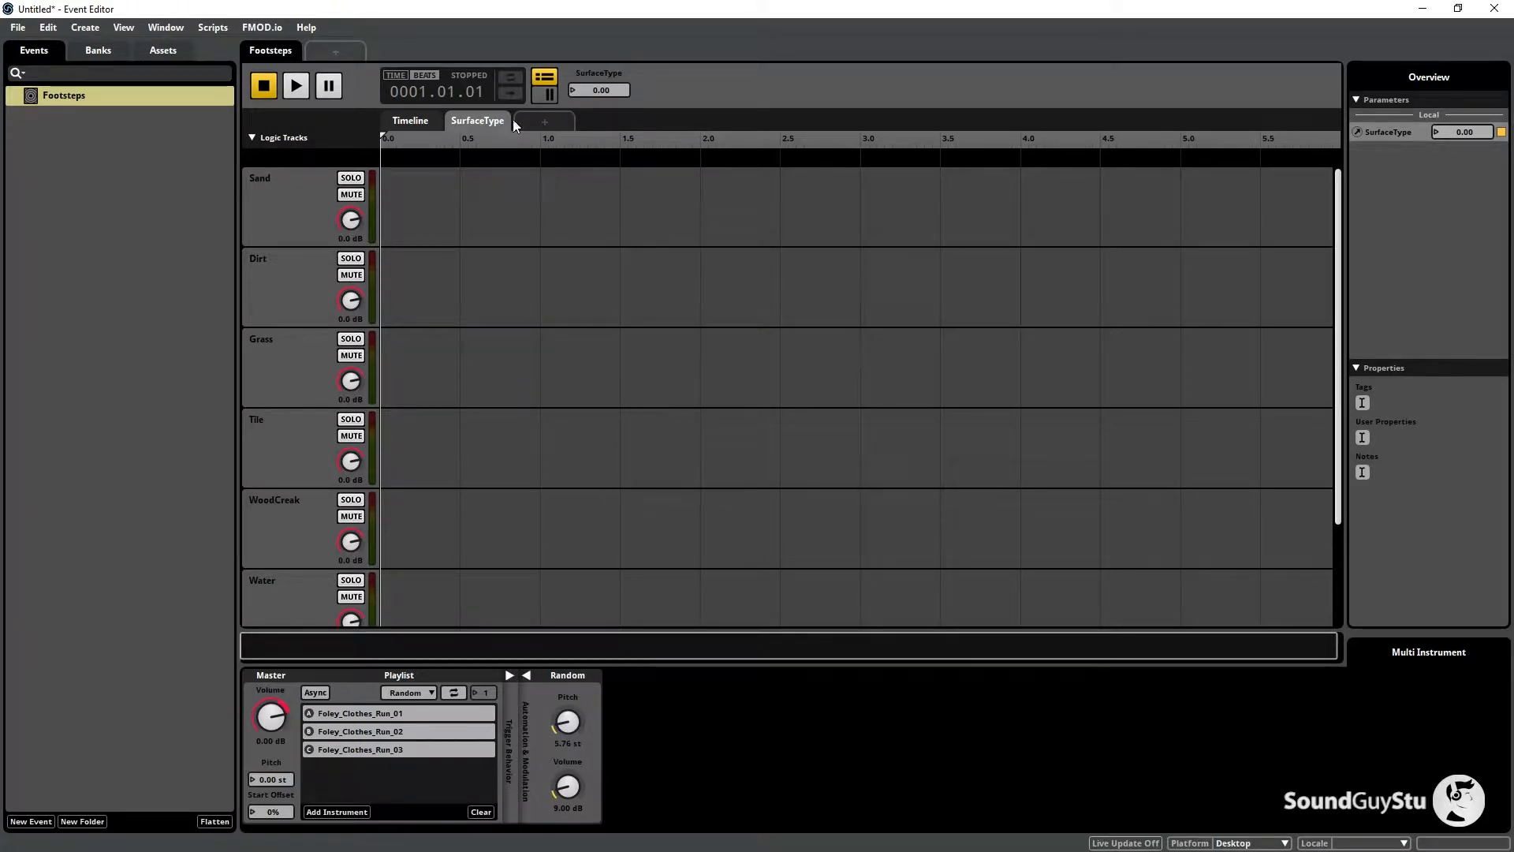
Add automation to the Sand track's volume on SurfaceType, with a 0.00 dB point at parameter value 0.
{"action": "scroll", "coordinate": [551, 305], "scroll_direction": "down", "scroll_amount": 3}
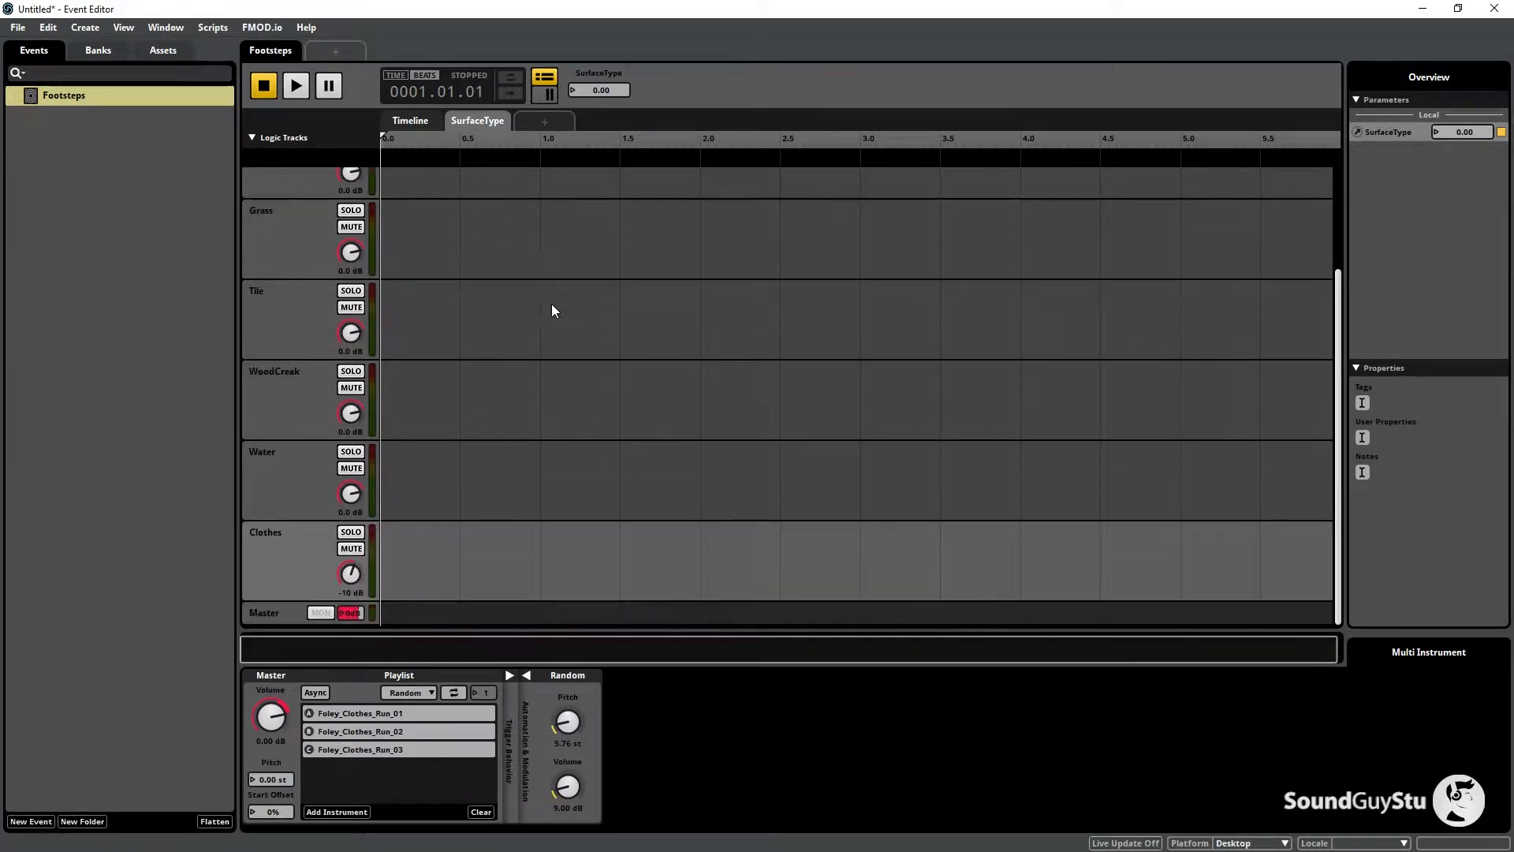
{"action": "scroll", "coordinate": [551, 304], "scroll_direction": "up", "scroll_amount": 3}
{"action": "left_click", "coordinate": [274, 219]}
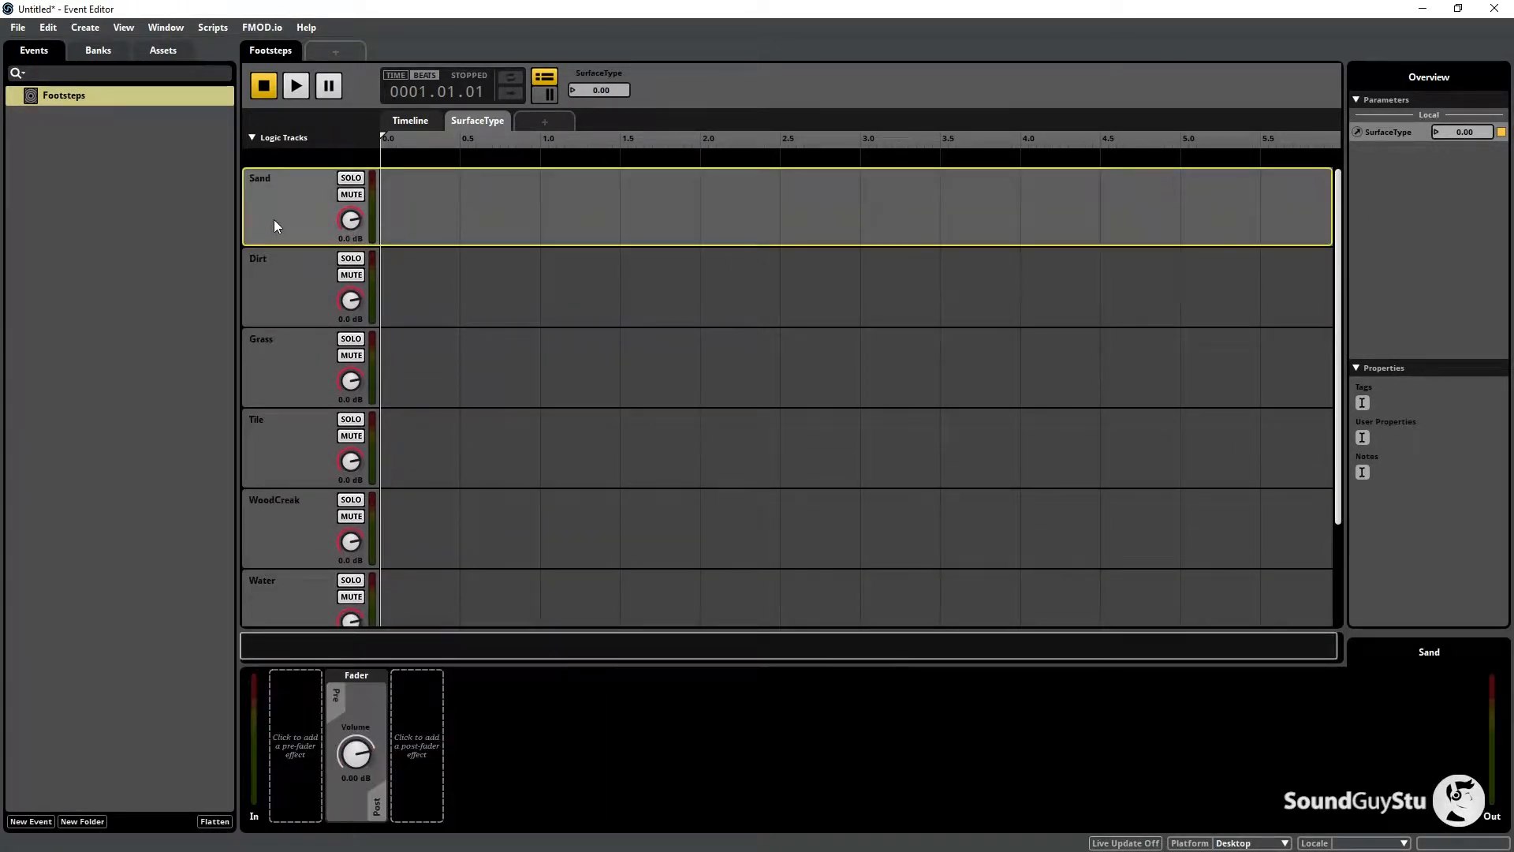
{"action": "right_click", "coordinate": [347, 220]}
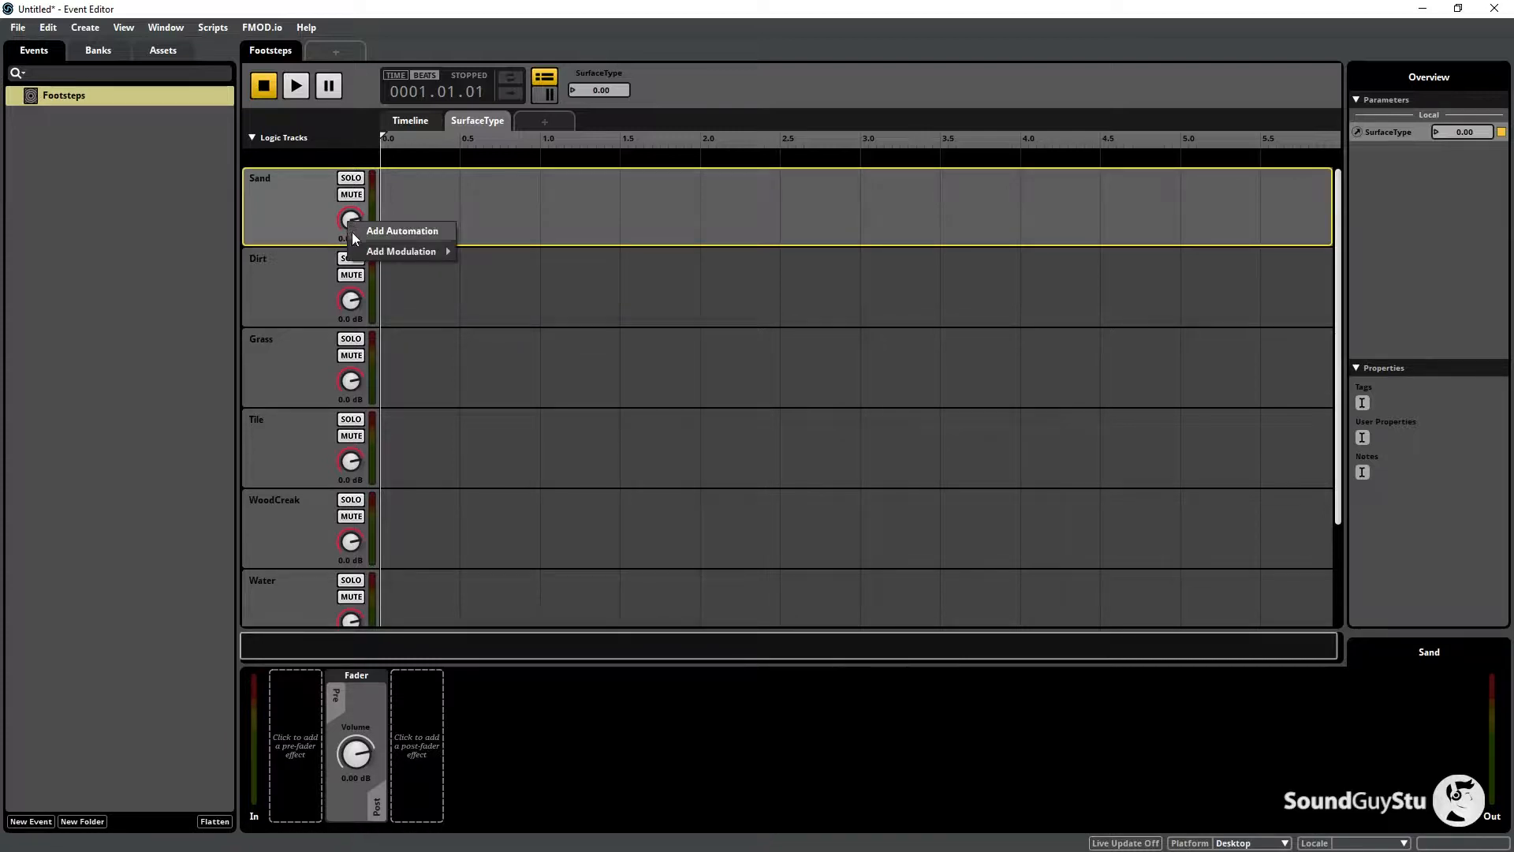
{"action": "mouse_move", "coordinate": [380, 252]}
{"action": "left_click", "coordinate": [396, 231]}
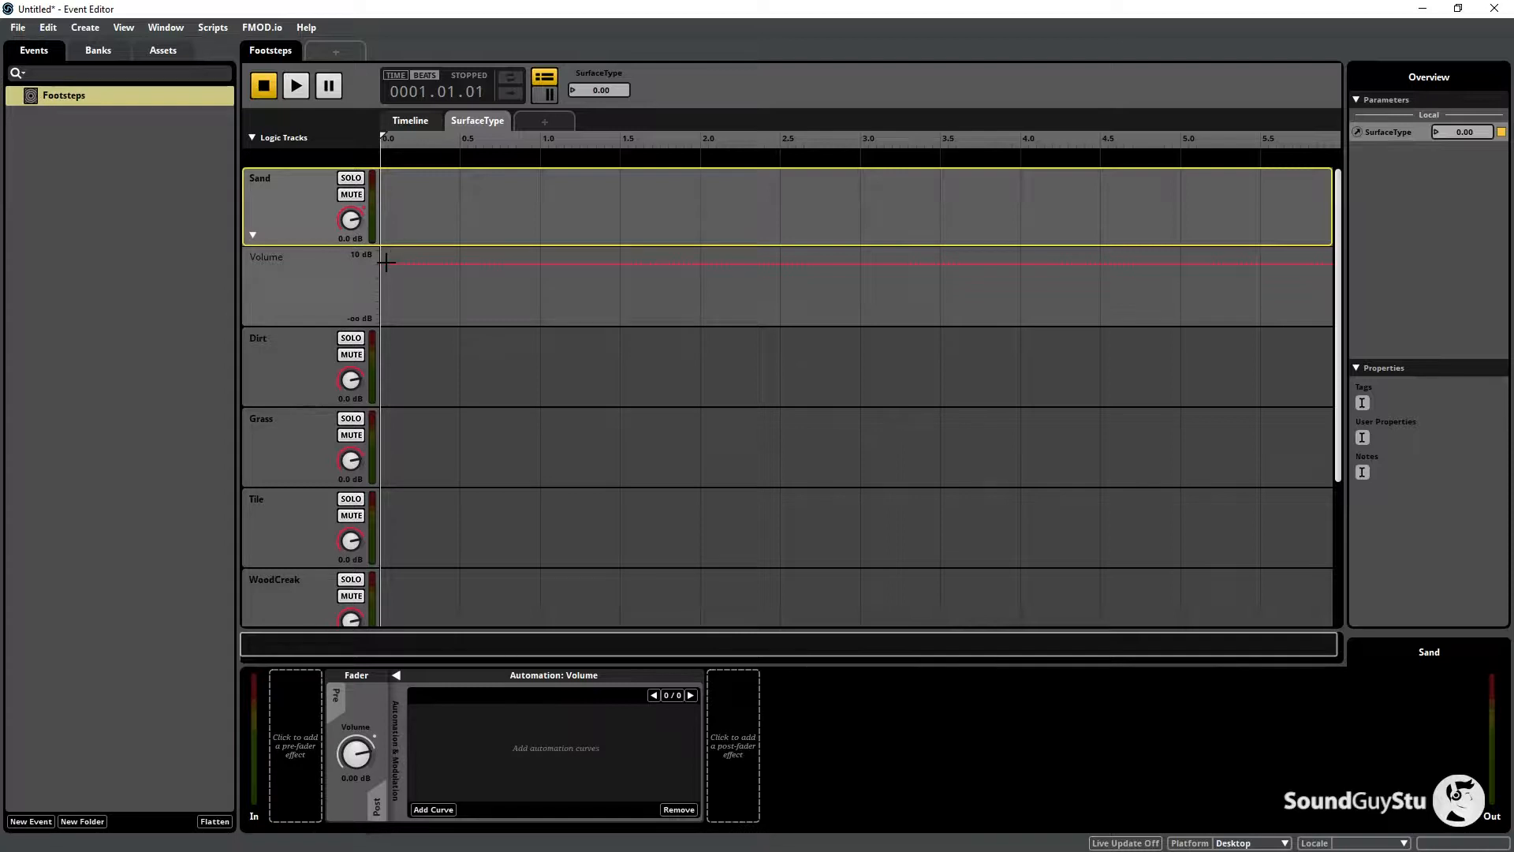
{"action": "left_click", "coordinate": [381, 263]}
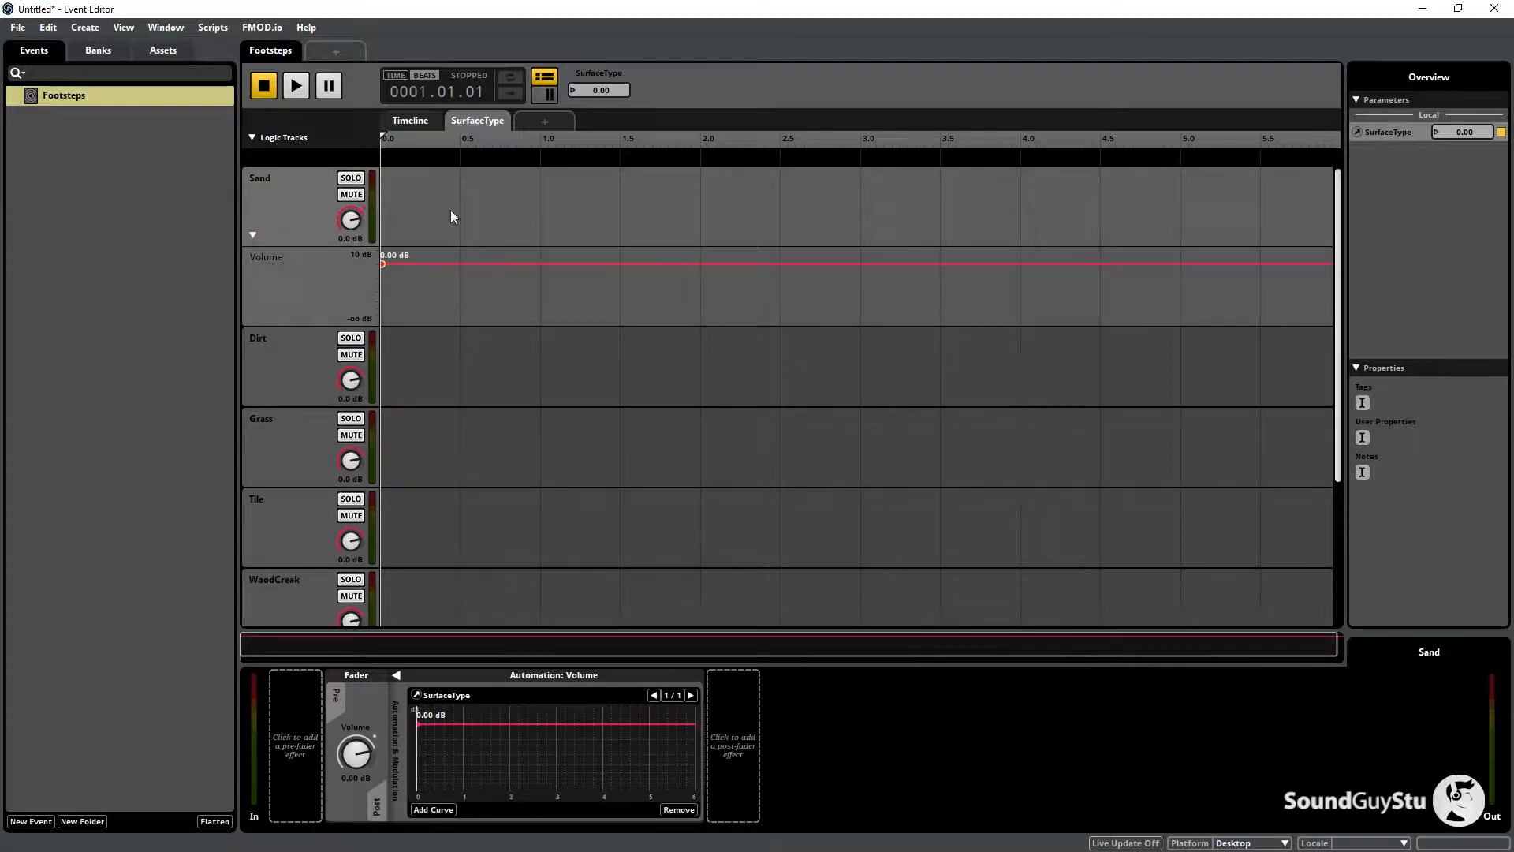
Hold Sand's volume at 0.00 dB until about 0.97, drop it to -∞ dB at about 1.0, and check it with SurfaceType at 1.27.
{"action": "left_click_drag", "start_coordinate": [383, 135], "coordinate": [539, 161]}
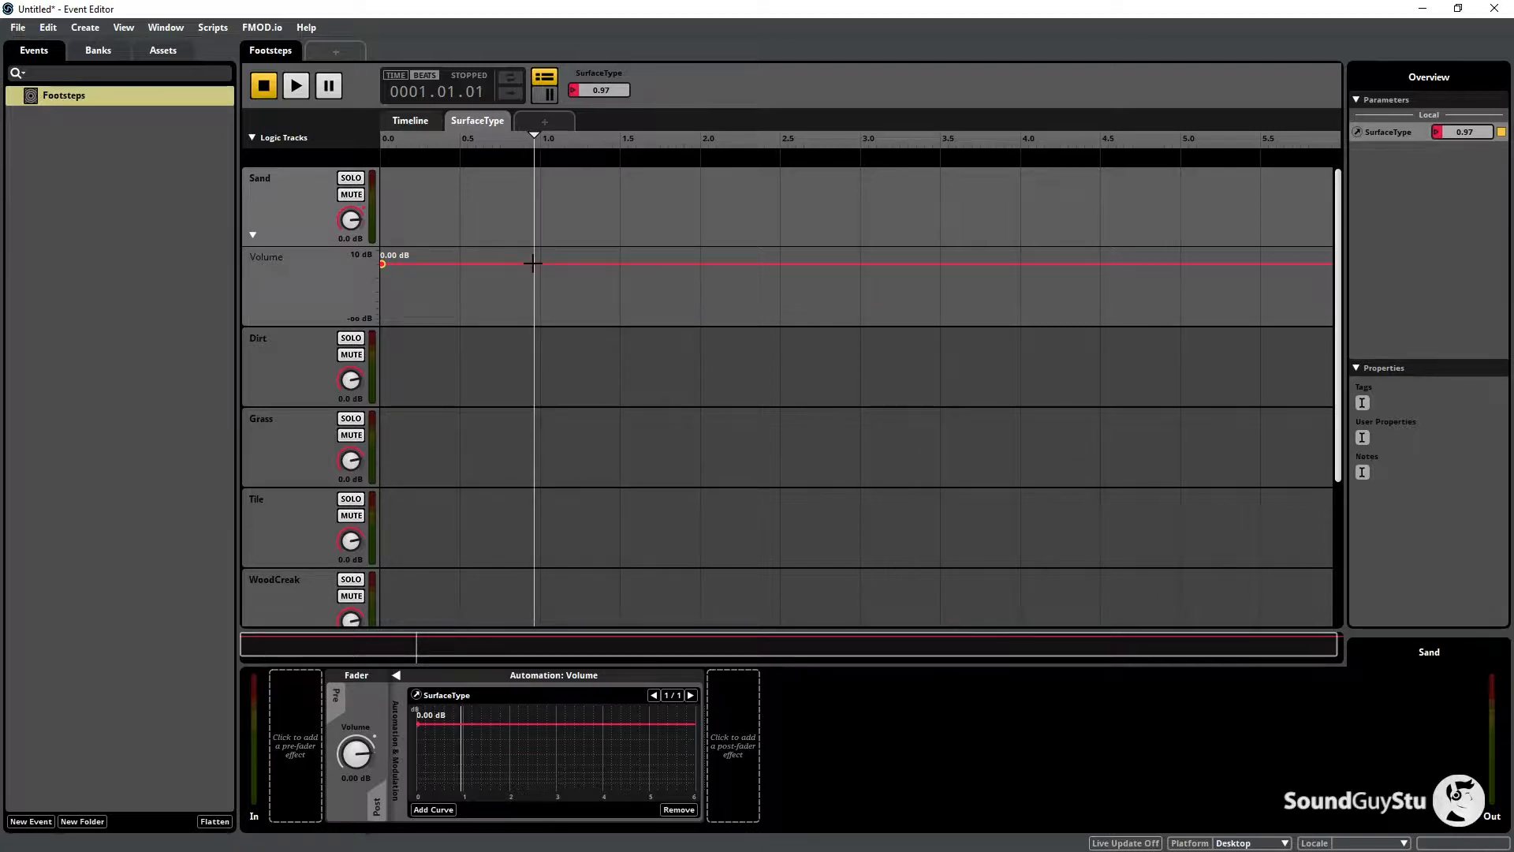
{"action": "left_click_drag", "start_coordinate": [541, 265], "coordinate": [540, 322]}
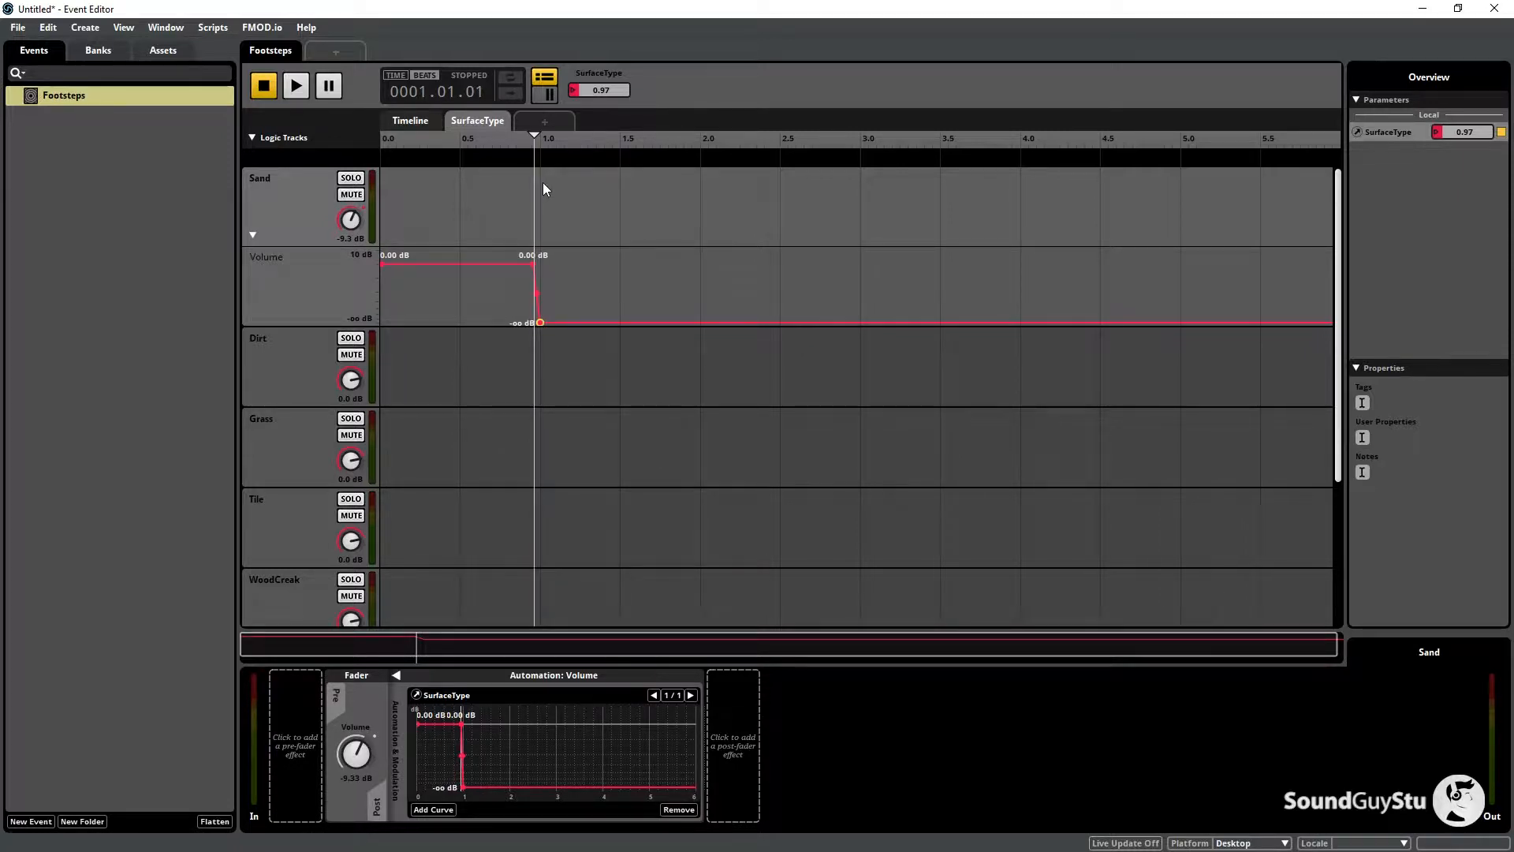
{"action": "mouse_move", "coordinate": [533, 136]}
{"action": "left_mouse_down"}
{"action": "mouse_move", "coordinate": [431, 150]}
{"action": "mouse_move", "coordinate": [527, 164]}
{"action": "mouse_move", "coordinate": [426, 157]}
{"action": "mouse_move", "coordinate": [626, 165]}
{"action": "mouse_move", "coordinate": [584, 168]}
{"action": "left_mouse_up"}
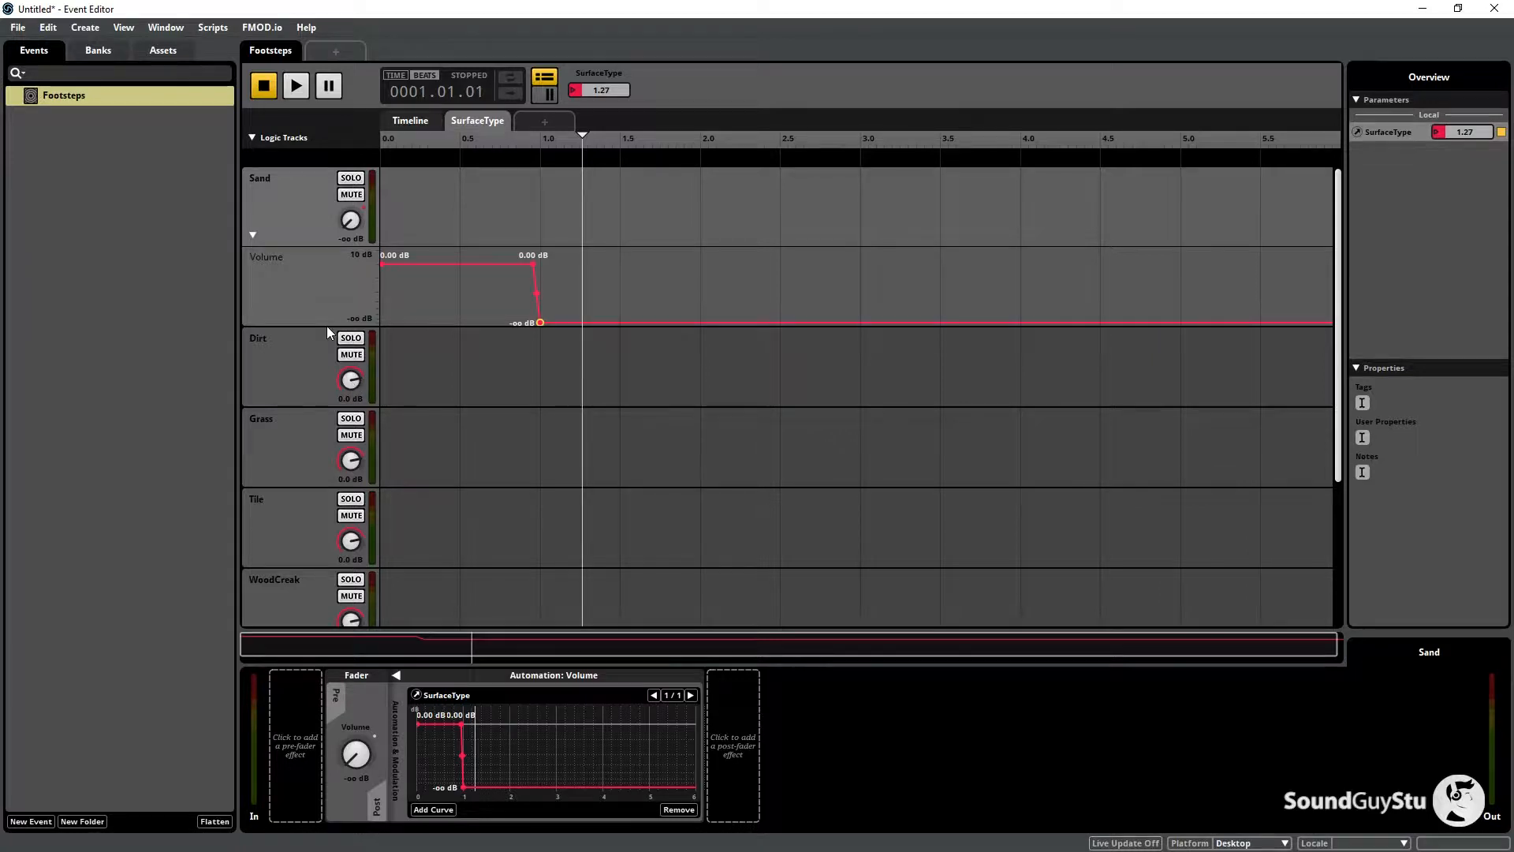
Shrink Sand's automation lane and add volume automation to the Dirt track on SurfaceType, with a -∞ dB point at 0.
{"action": "left_click_drag", "start_coordinate": [328, 326], "coordinate": [332, 288]}
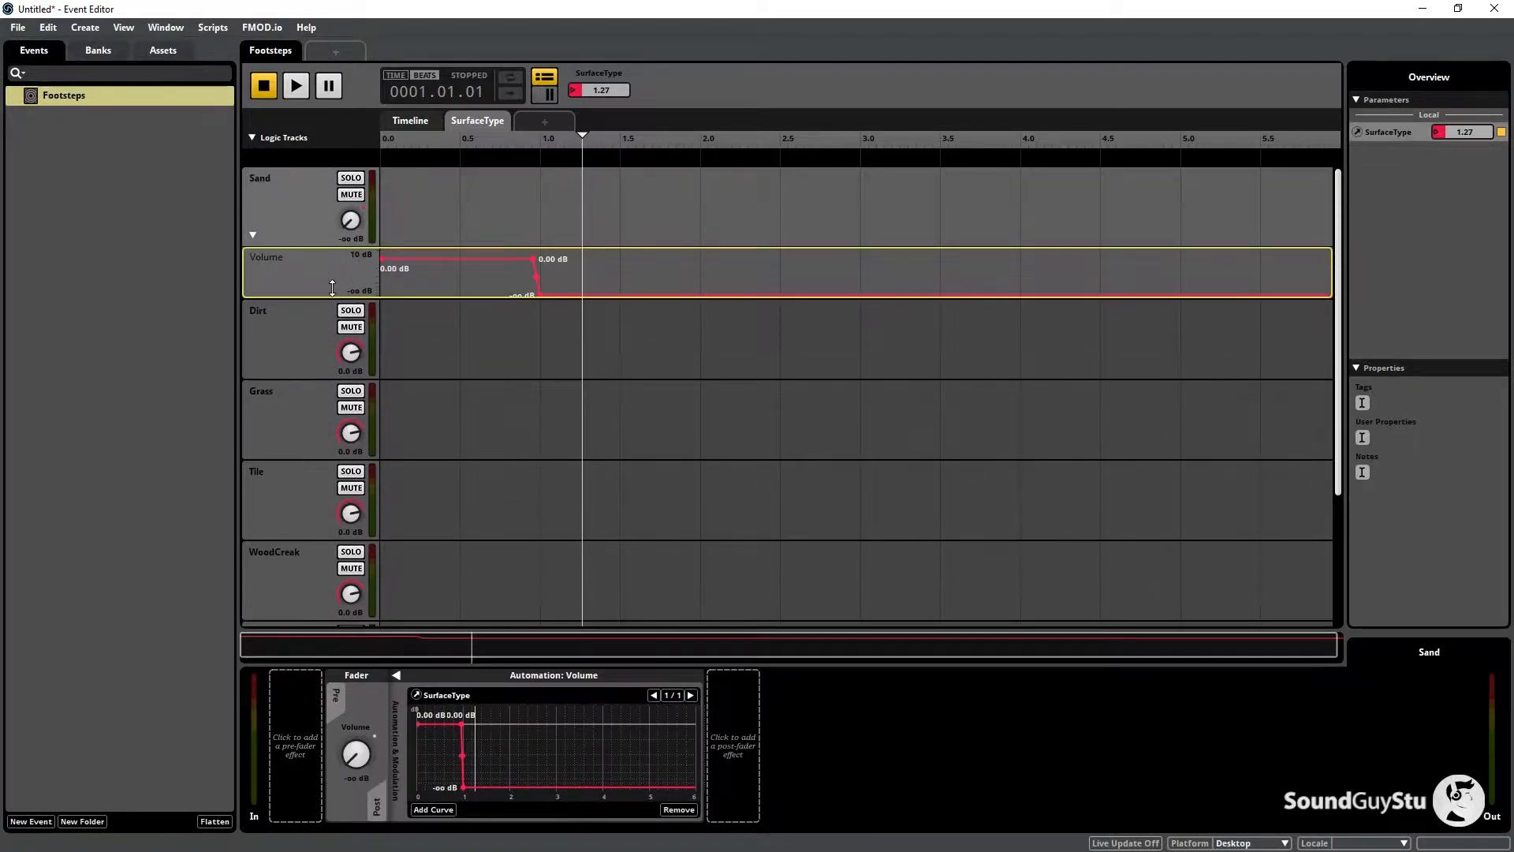
{"action": "left_click", "coordinate": [356, 355]}
{"action": "right_click", "coordinate": [355, 354]}
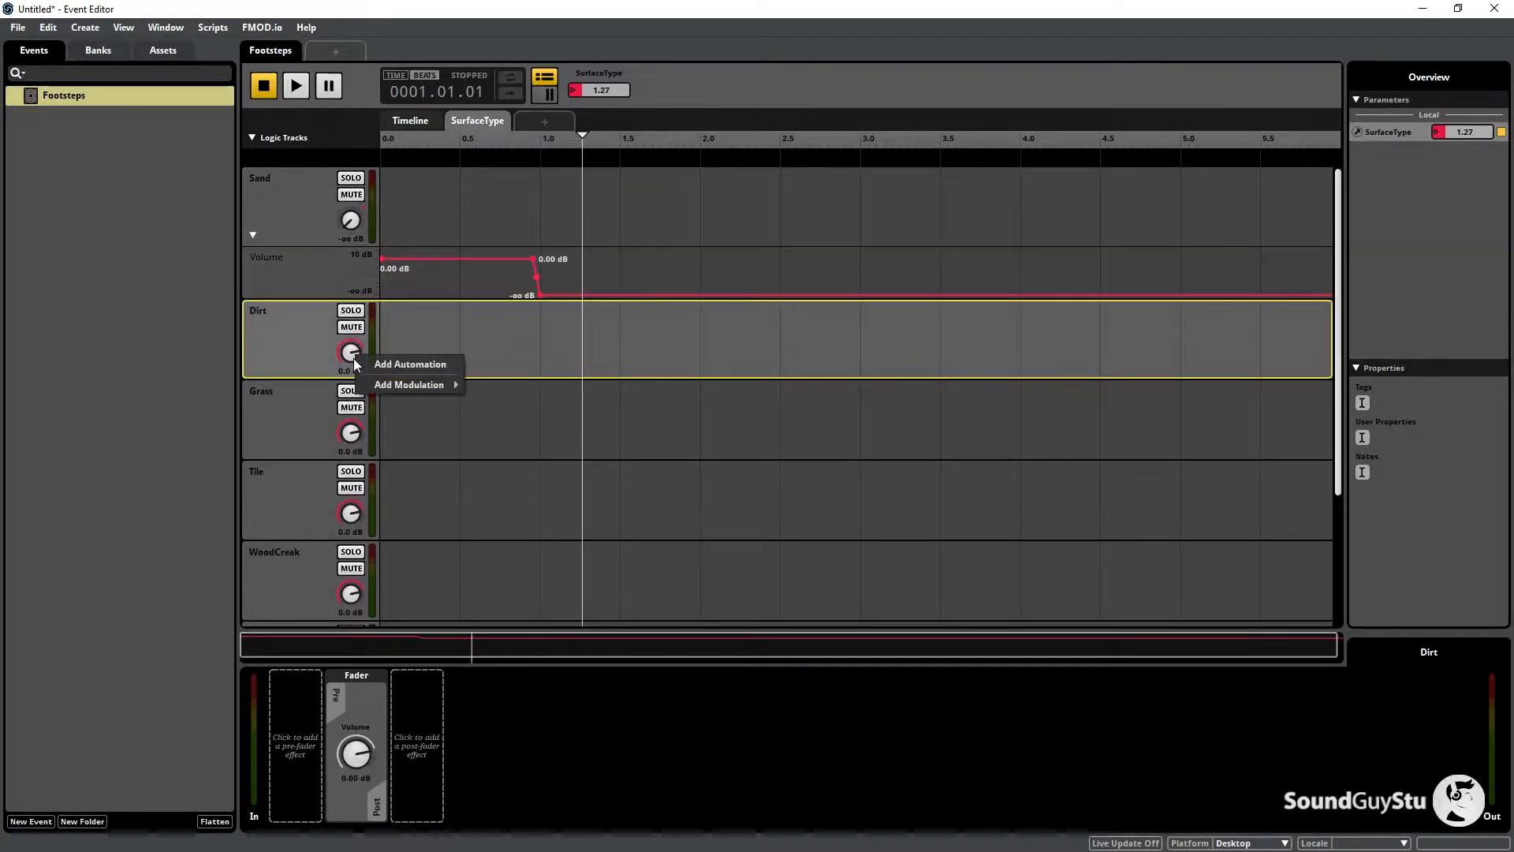
{"action": "left_click", "coordinate": [410, 366]}
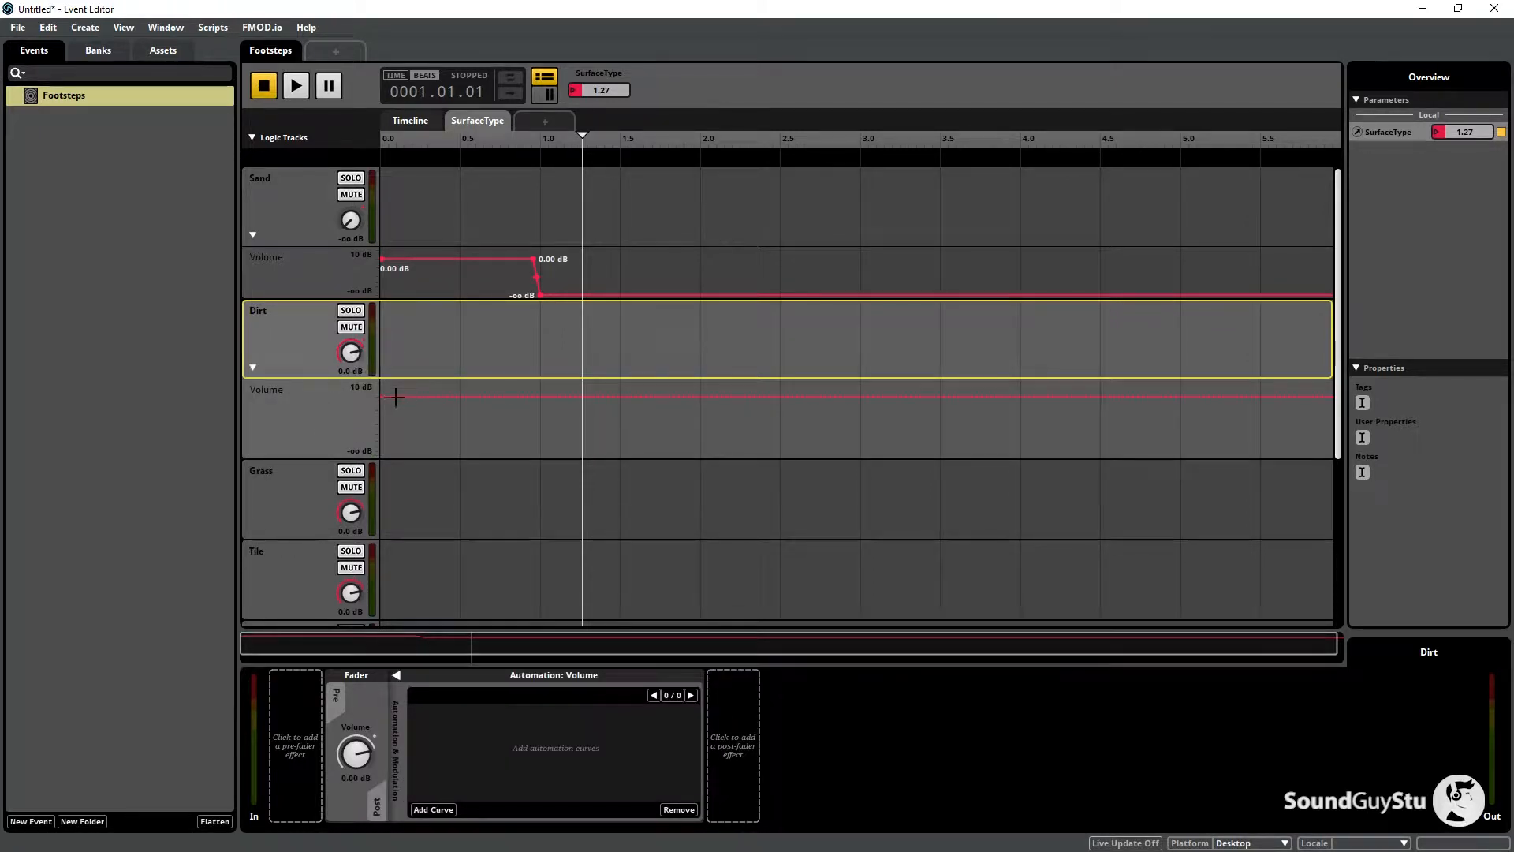
{"action": "left_click_drag", "start_coordinate": [383, 397], "coordinate": [383, 456]}
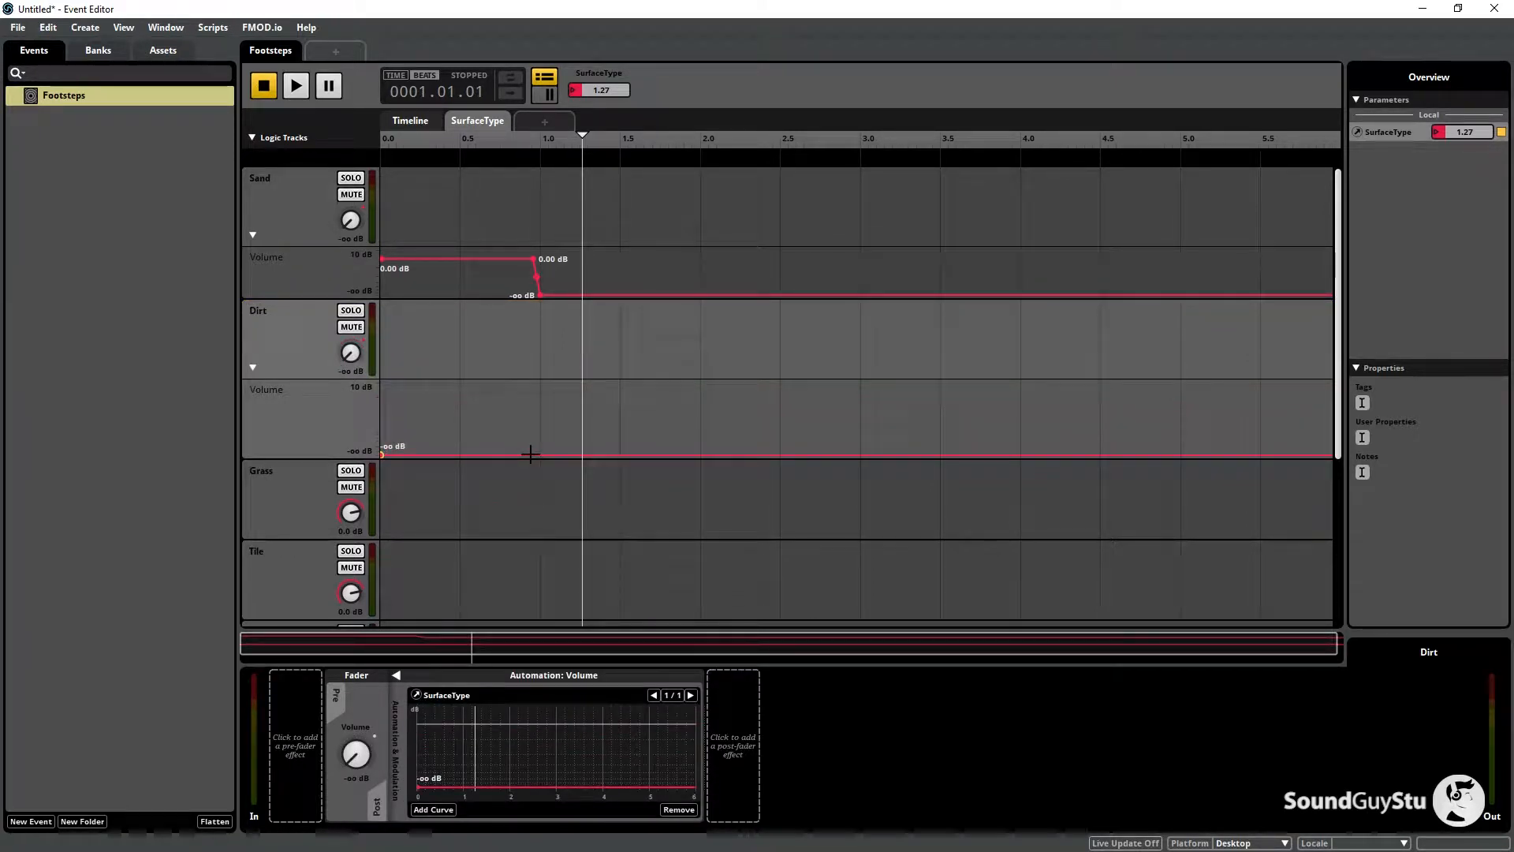
Raise Dirt's volume from -∞ dB at about 0.92 to 0.00 dB at 1.0, then drop it from about 1.92 to -∞ dB at 2.0.
{"action": "left_click", "coordinate": [528, 455]}
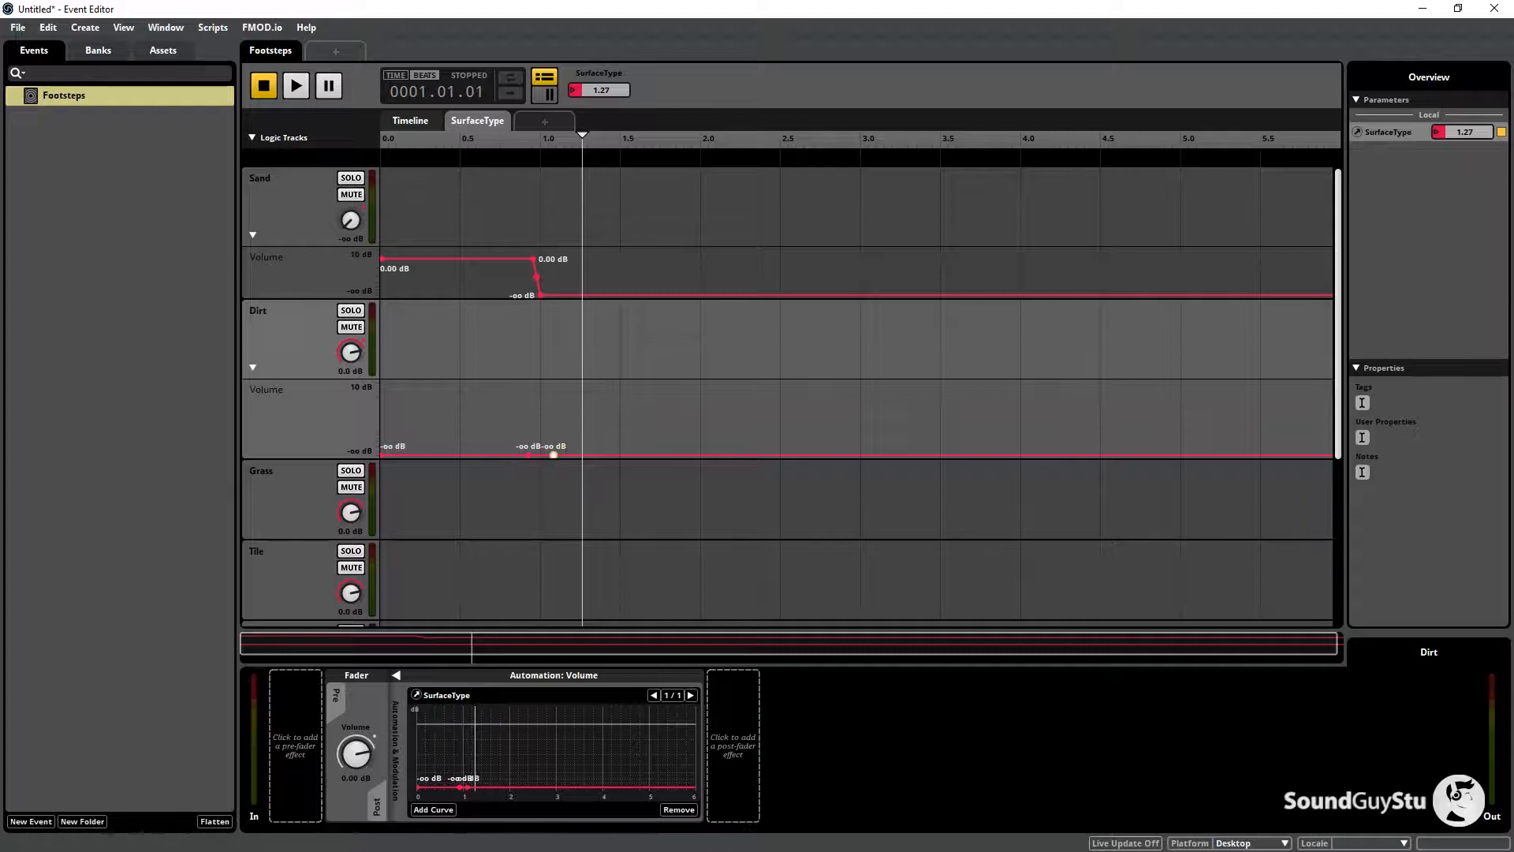
{"action": "left_click_drag", "start_coordinate": [540, 455], "coordinate": [541, 396]}
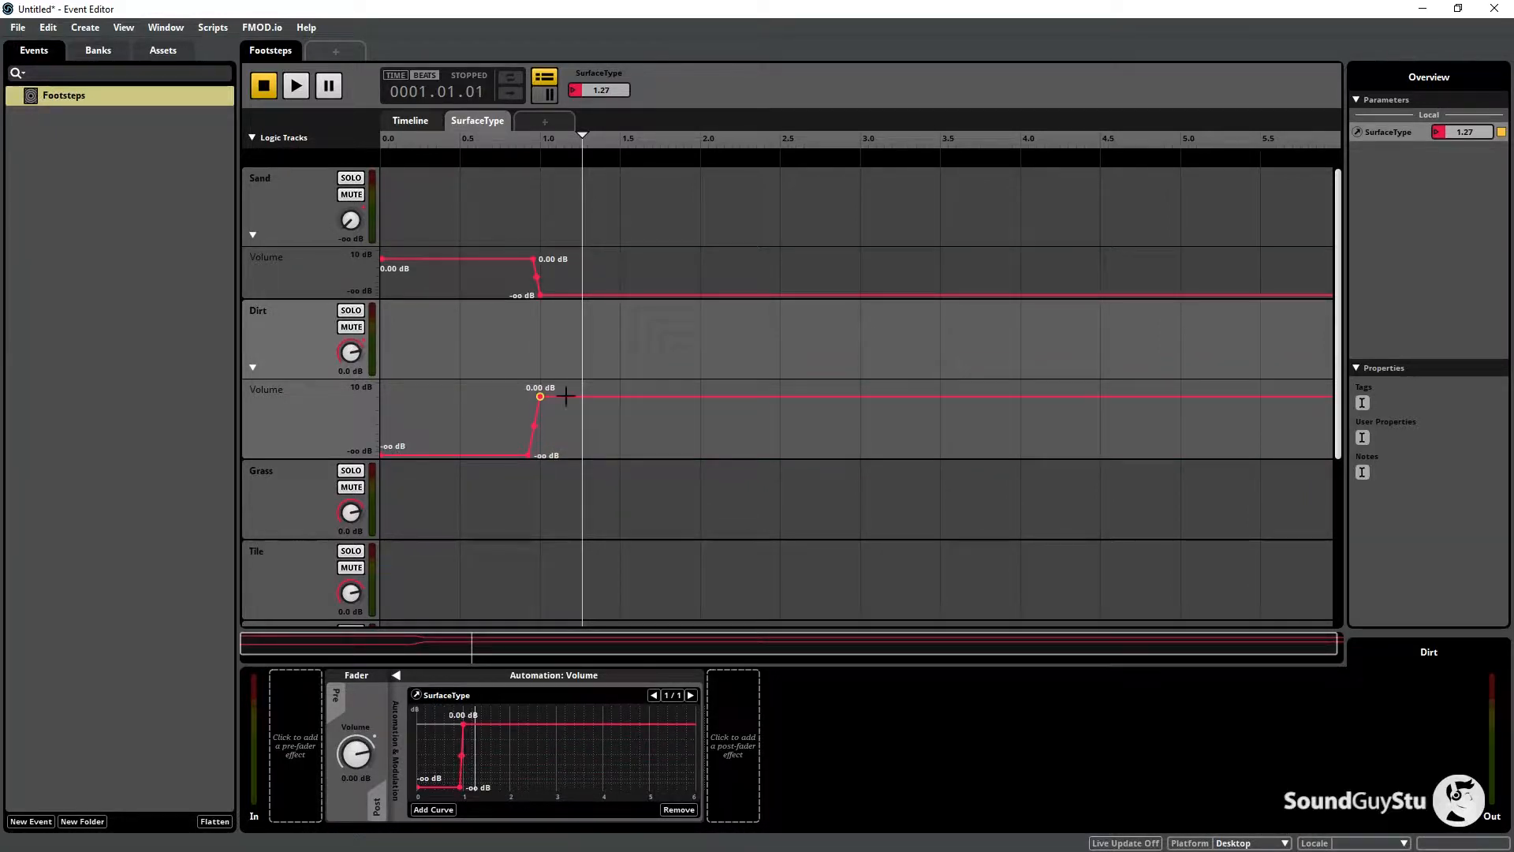
{"action": "left_click", "coordinate": [688, 396]}
{"action": "left_click_drag", "start_coordinate": [714, 396], "coordinate": [700, 455]}
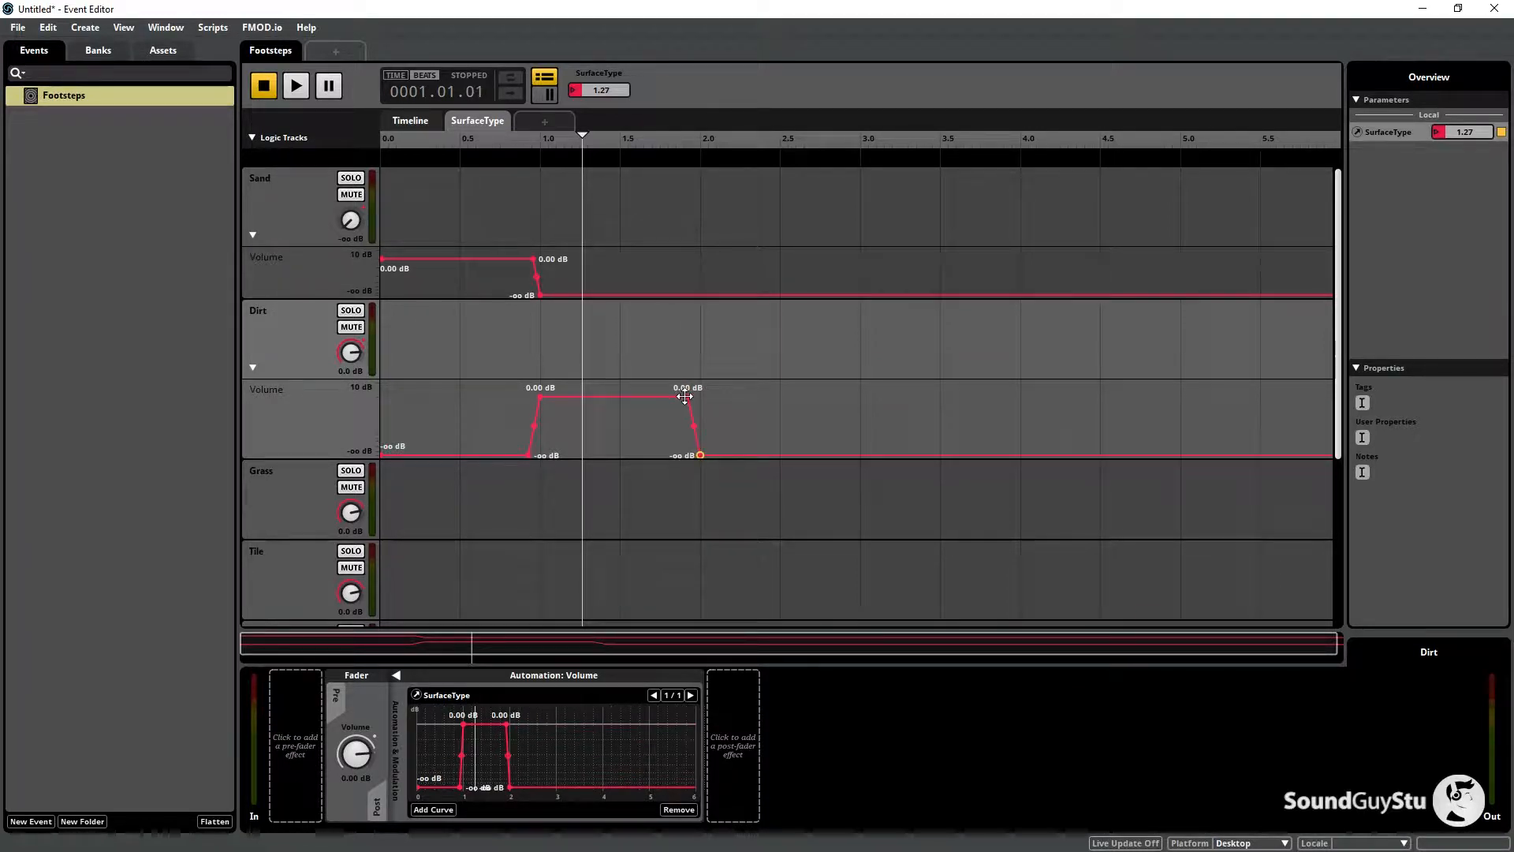
{"action": "left_click", "coordinate": [293, 453]}
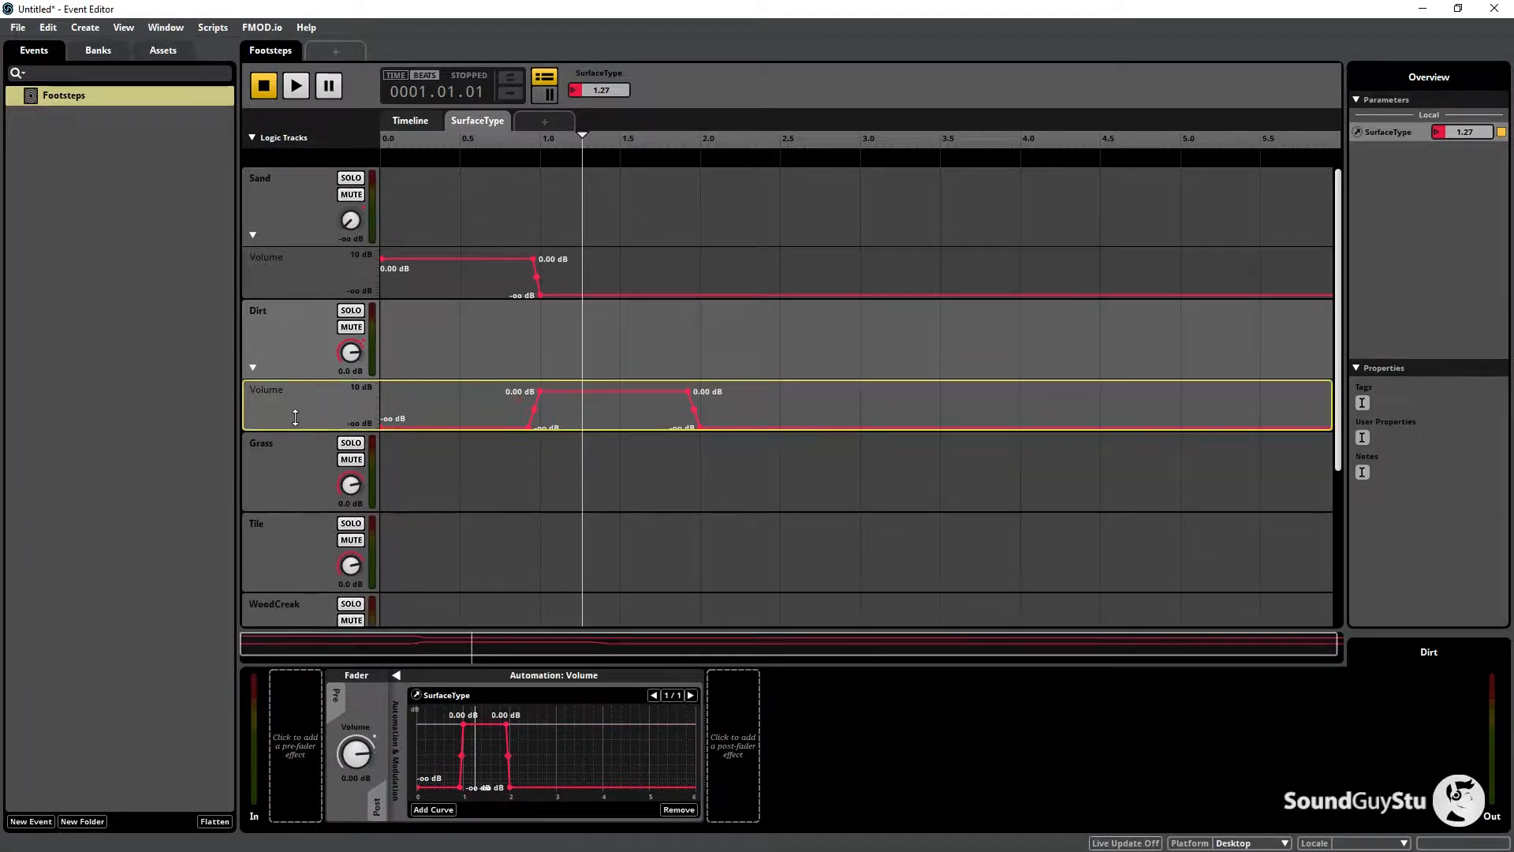
Add volume automation to the Grass track on SurfaceType, starting with a -∞ dB point at 0.
{"action": "left_click", "coordinate": [297, 461]}
{"action": "right_click", "coordinate": [358, 466]}
{"action": "mouse_move", "coordinate": [418, 495]}
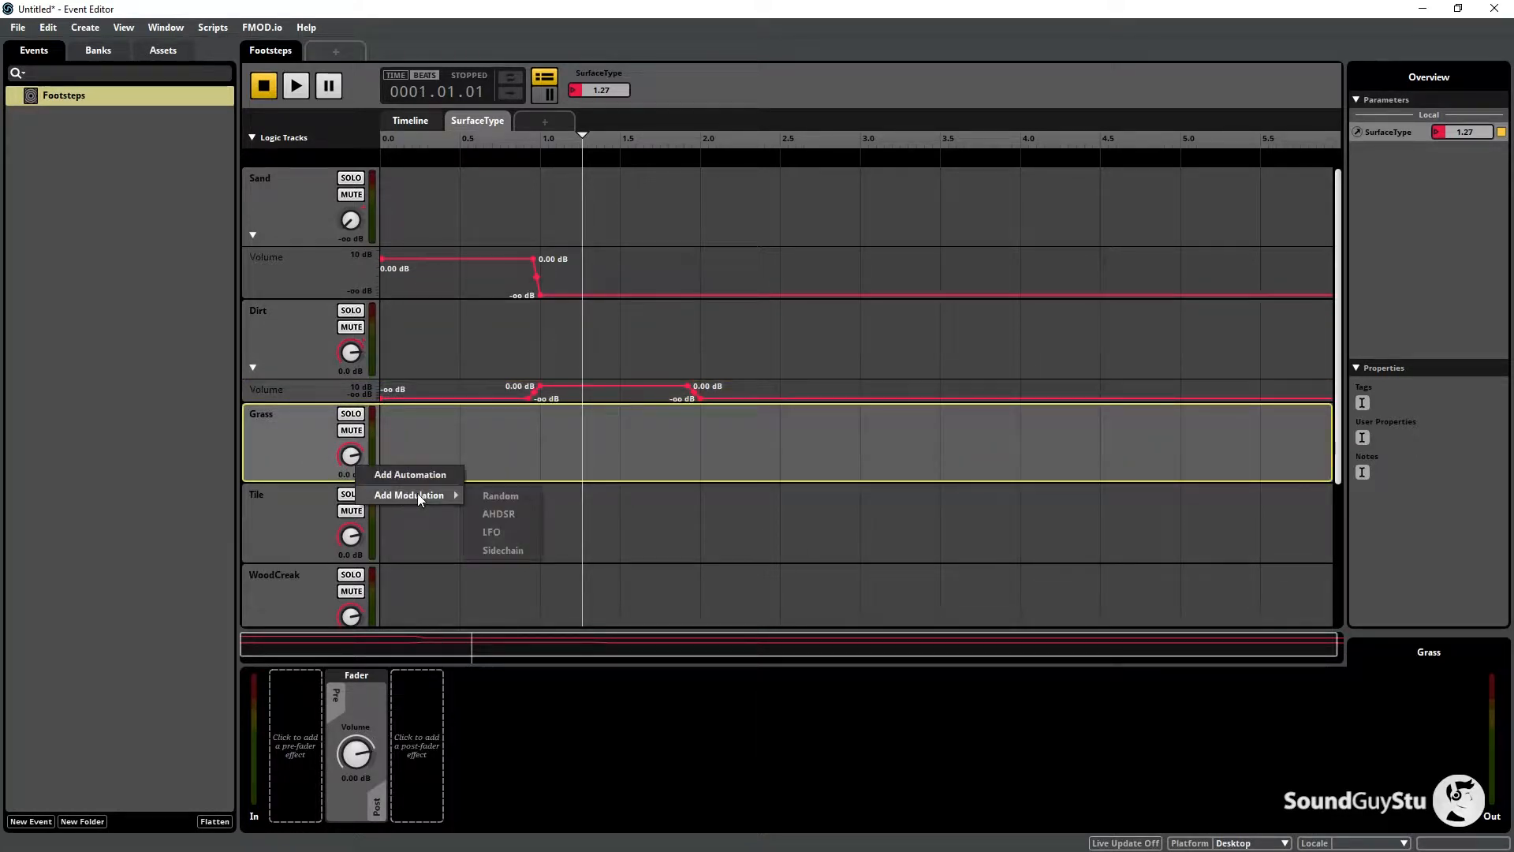
{"action": "left_click", "coordinate": [448, 476]}
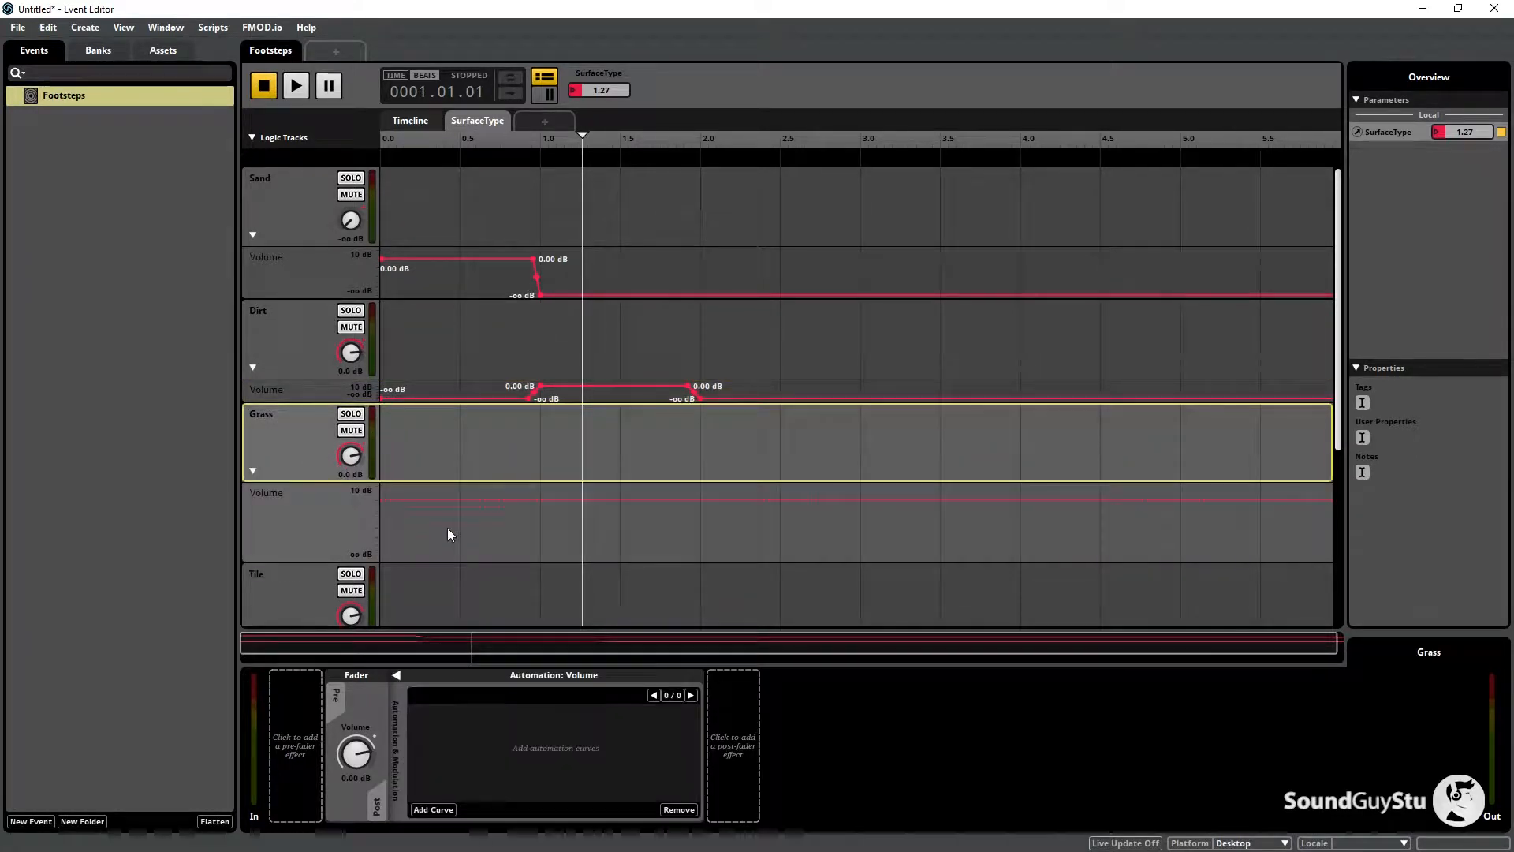
{"action": "left_click_drag", "start_coordinate": [382, 500], "coordinate": [381, 558]}
Raise Grass's volume to 0.00 dB at 2.0, hold it until about 2.95, drop it to -∞ dB at 3.0, and shrink its lane.
{"action": "left_click", "coordinate": [694, 558]}
{"action": "left_click_drag", "start_coordinate": [701, 558], "coordinate": [700, 500]}
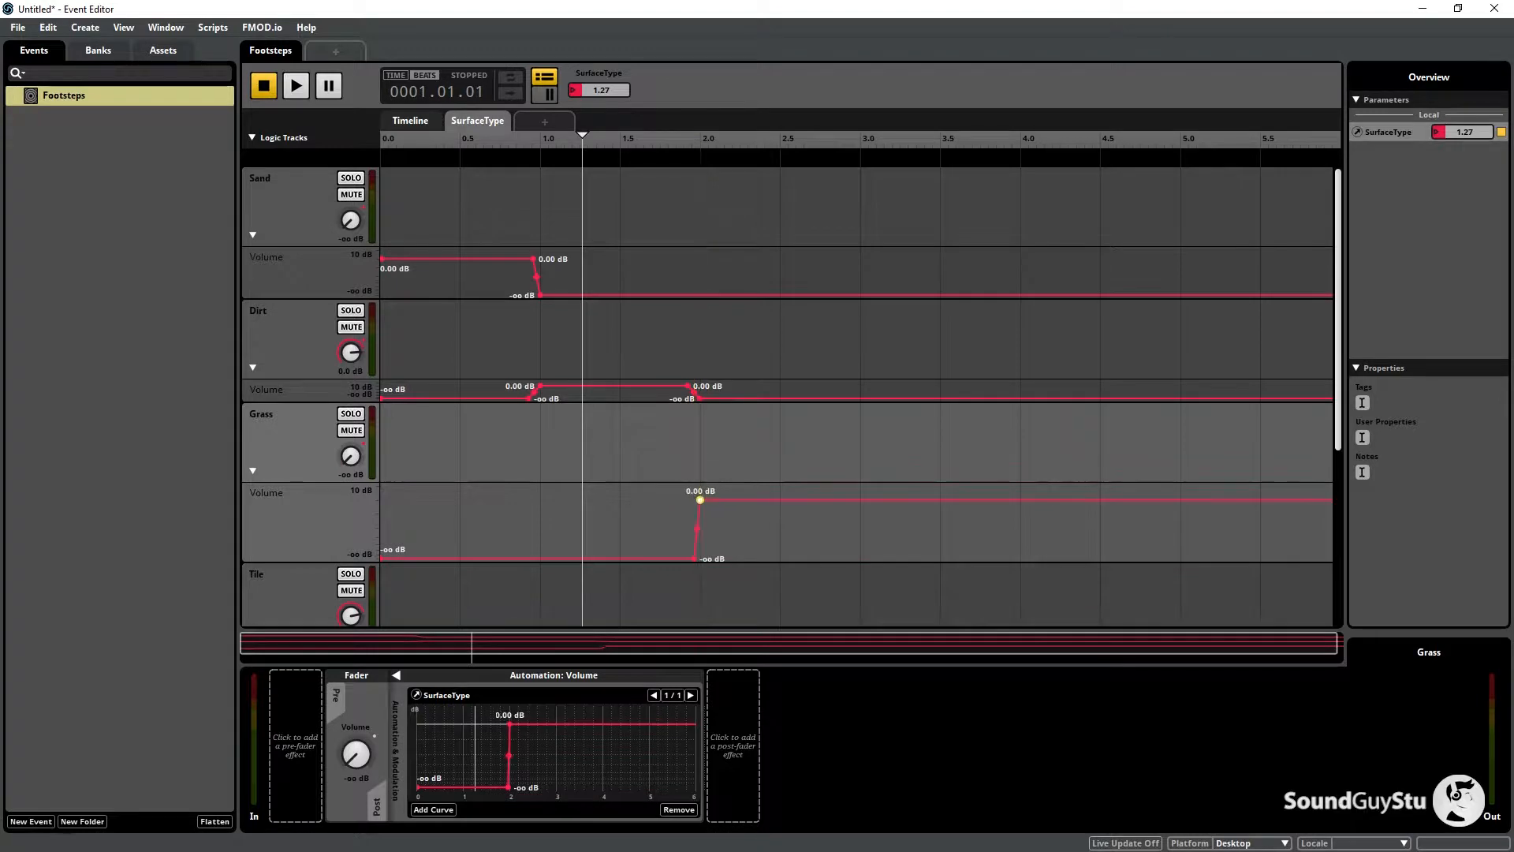
{"action": "left_click", "coordinate": [852, 500]}
{"action": "left_click_drag", "start_coordinate": [860, 500], "coordinate": [860, 558]}
{"action": "left_click_drag", "start_coordinate": [332, 562], "coordinate": [333, 506]}
Add volume automation to the Tile track on SurfaceType, starting with a -∞ dB point at 0.
{"action": "scroll", "coordinate": [339, 505], "scroll_direction": "down", "scroll_amount": 3}
{"action": "right_click", "coordinate": [354, 465]}
{"action": "left_click", "coordinate": [430, 477]}
{"action": "scroll", "coordinate": [410, 473], "scroll_direction": "down", "scroll_amount": 2}
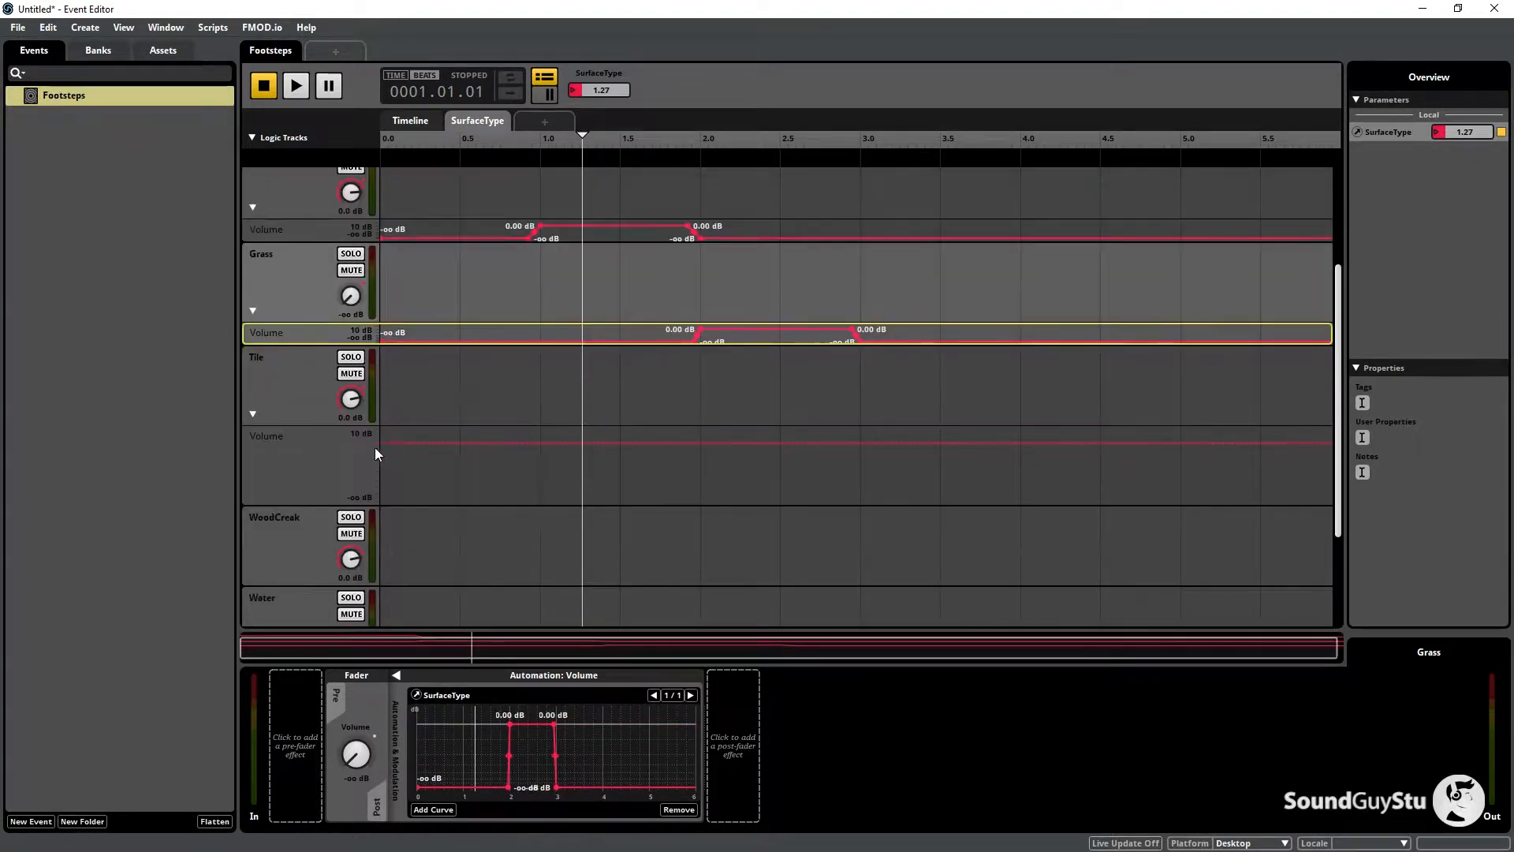
{"action": "left_click_drag", "start_coordinate": [381, 444], "coordinate": [382, 501]}
Raise Tile's volume from -∞ dB at about 2.95 to 0.00 dB at 3.0, then drop it from about 3.95 to -∞ dB at 4.0.
{"action": "left_click", "coordinate": [853, 501]}
{"action": "left_click_drag", "start_coordinate": [860, 501], "coordinate": [861, 443]}
{"action": "left_click", "coordinate": [1013, 443]}
{"action": "left_click_drag", "start_coordinate": [1020, 442], "coordinate": [1021, 502]}
Add volume automation to the WoodCreak track on SurfaceType, starting with a -∞ dB point at 0.
{"action": "scroll", "coordinate": [378, 485], "scroll_direction": "down", "scroll_amount": 2}
{"action": "right_click", "coordinate": [357, 465]}
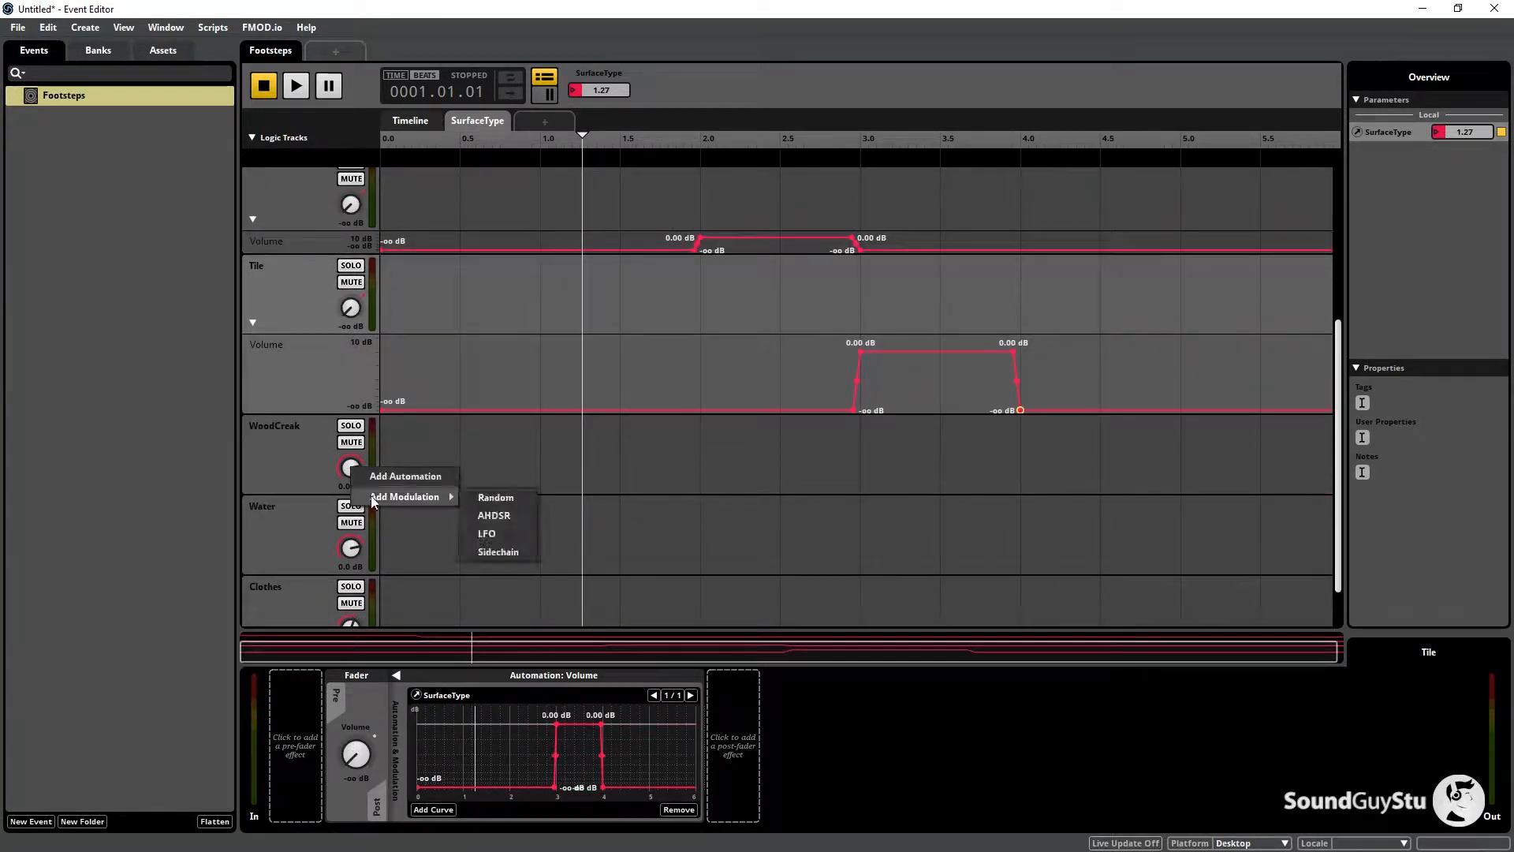
{"action": "left_click", "coordinate": [398, 476]}
{"action": "scroll", "coordinate": [395, 474], "scroll_direction": "down", "scroll_amount": 1}
{"action": "left_click_drag", "start_coordinate": [382, 465], "coordinate": [382, 522]}
Raise WoodCreak's volume to 0.00 dB at 4.0, hold it until about 4.95, and drop it to -∞ dB at about 5.0.
{"action": "left_click", "coordinate": [1015, 523]}
{"action": "left_click_drag", "start_coordinate": [1020, 522], "coordinate": [1020, 466]}
{"action": "left_click", "coordinate": [1172, 466]}
{"action": "left_click_drag", "start_coordinate": [1177, 466], "coordinate": [1176, 525]}
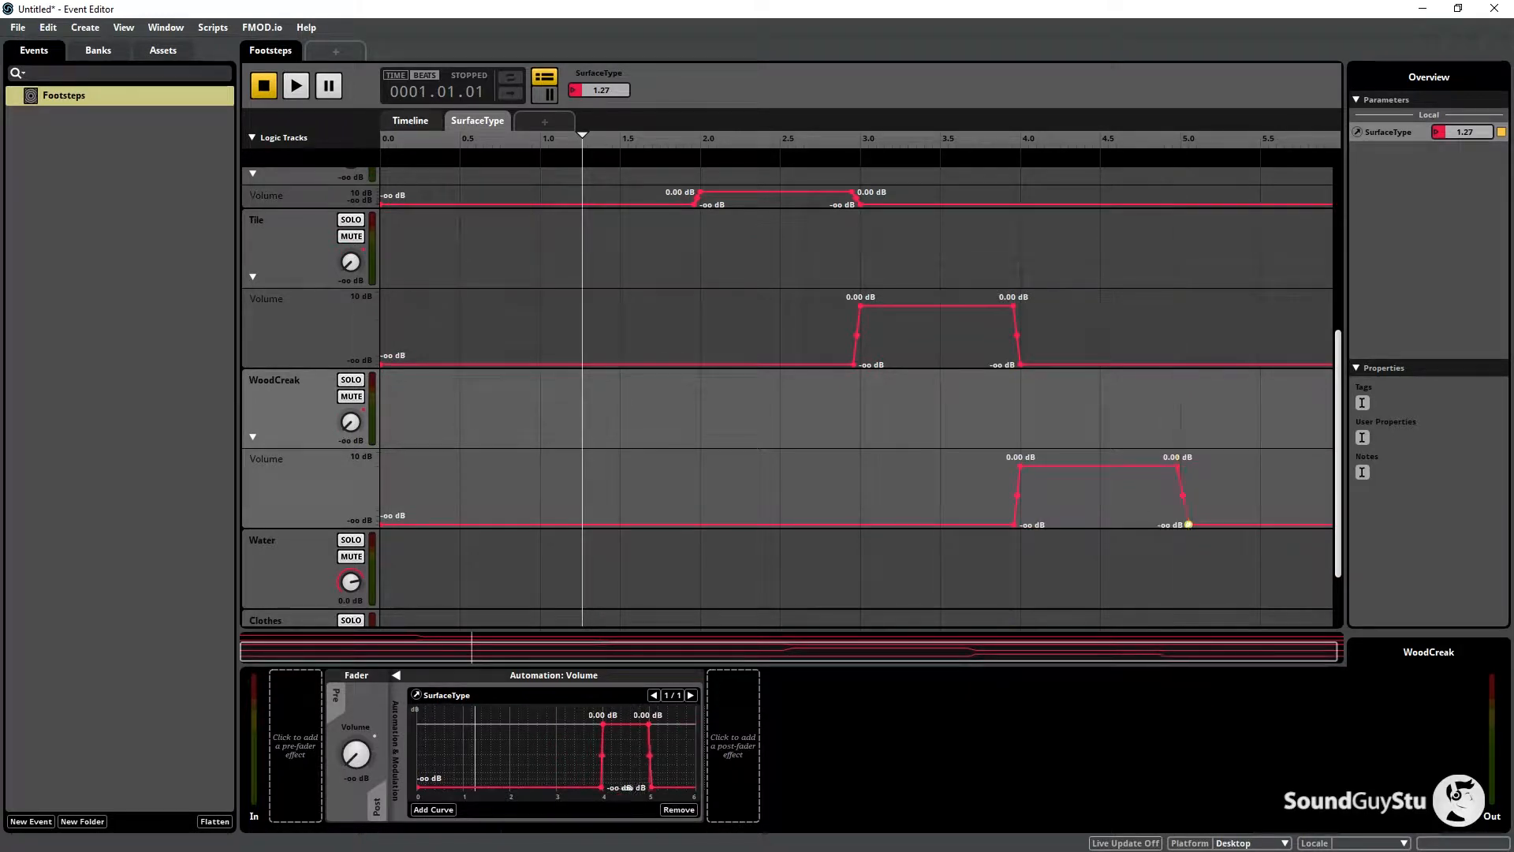
Automate Water's volume on SurfaceType at -∞ dB from 0 to about 4.95, rising to 0.00 dB at 5.0.
{"action": "scroll", "coordinate": [778, 504], "scroll_direction": "down", "scroll_amount": 2}
{"action": "right_click", "coordinate": [352, 495]}
{"action": "left_click", "coordinate": [419, 506]}
{"action": "left_click_drag", "start_coordinate": [382, 538], "coordinate": [382, 596]}
{"action": "left_click", "coordinate": [1173, 596]}
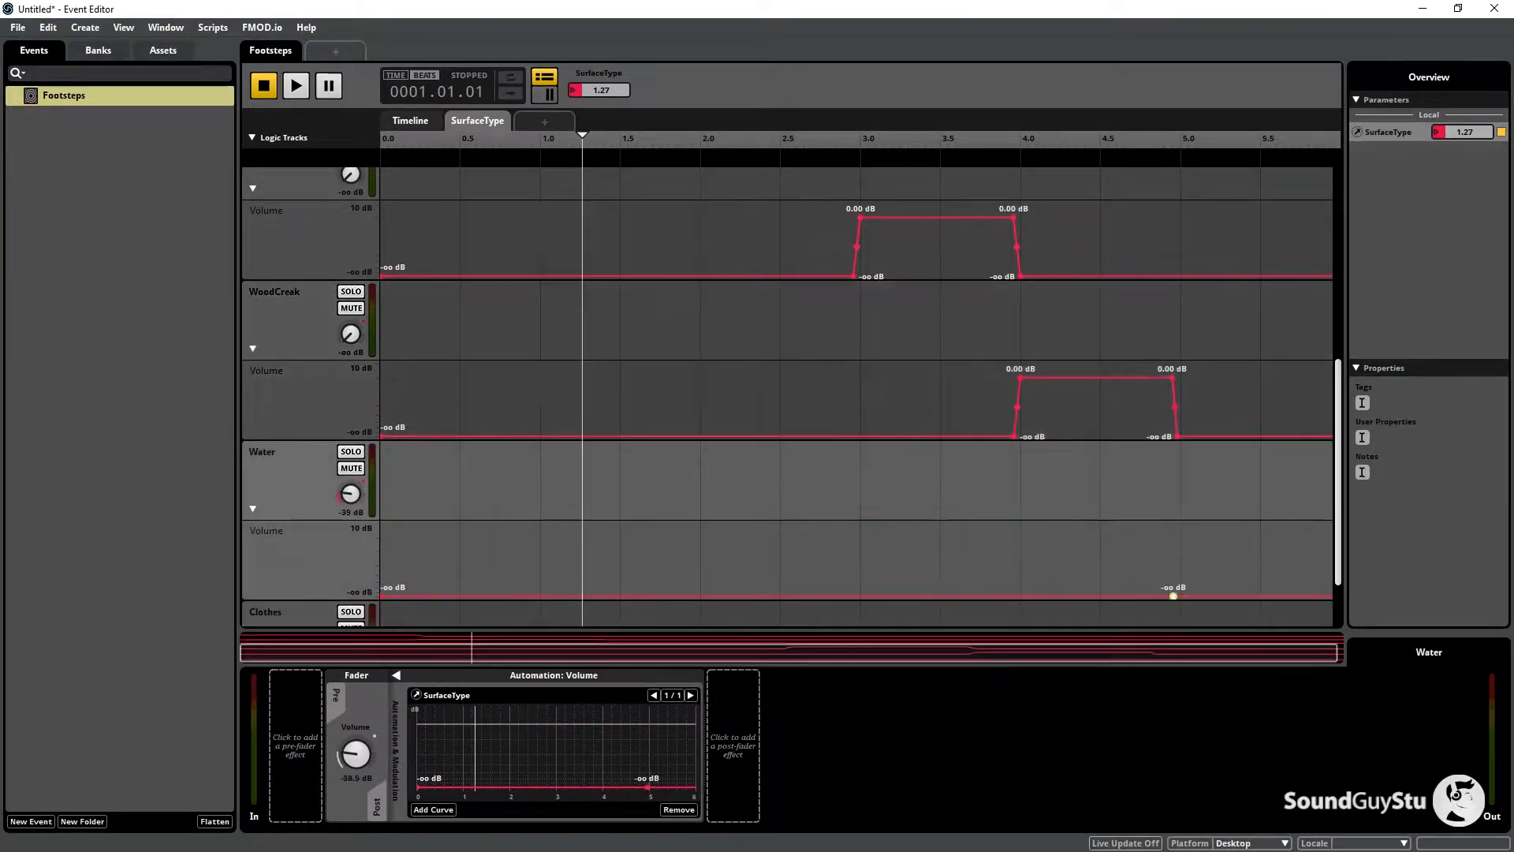
{"action": "left_click_drag", "start_coordinate": [1180, 596], "coordinate": [1180, 538]}
{"action": "scroll", "coordinate": [670, 496], "scroll_direction": "down", "scroll_amount": 1}
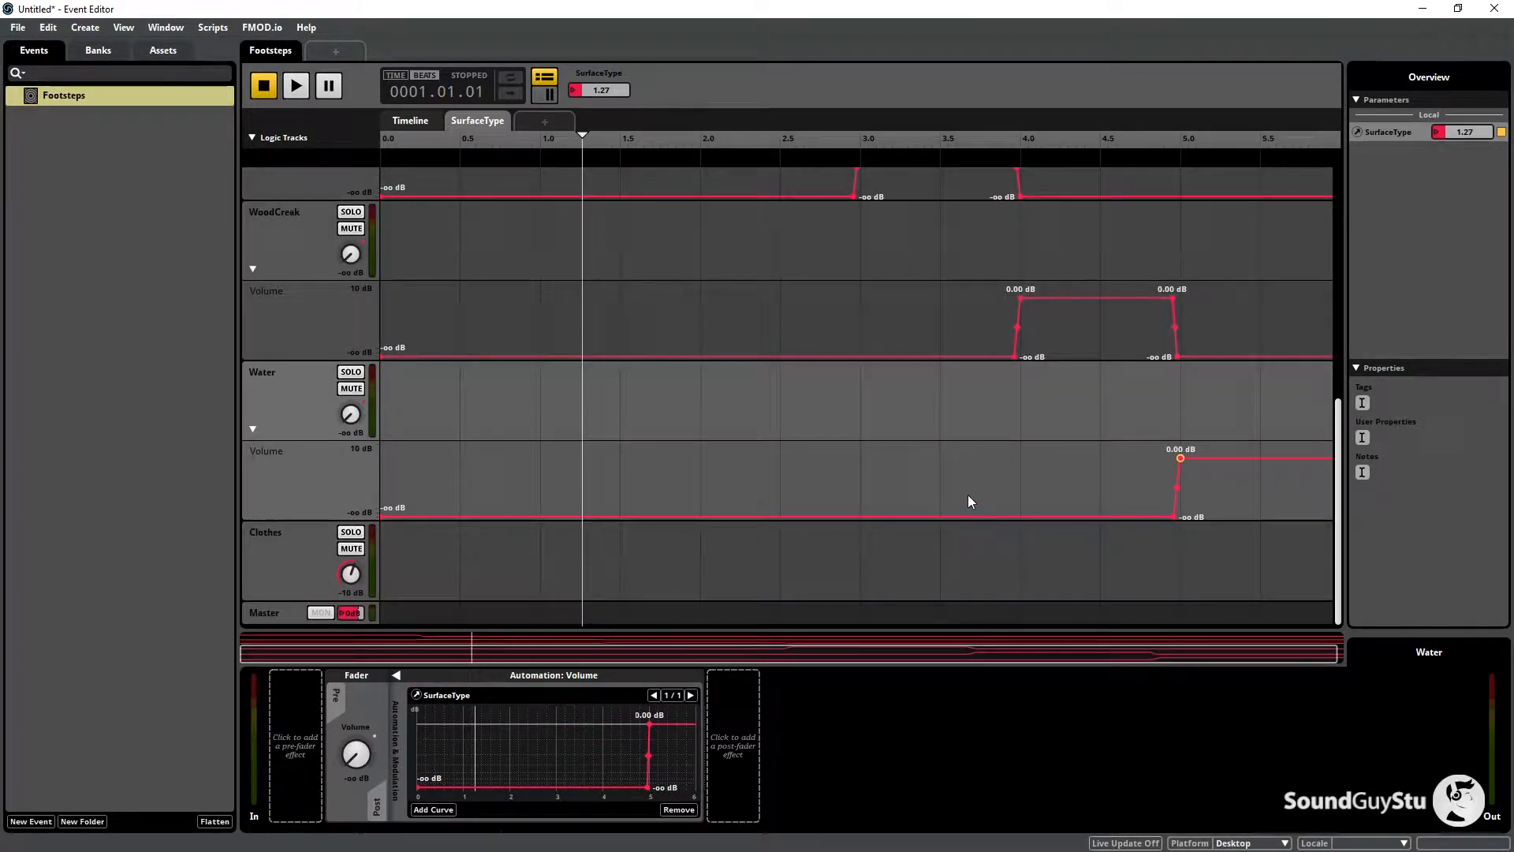
Review the volume curves of all tracks, set SurfaceType to 0.00, and play the event to hear the Sand footsteps.
{"action": "scroll", "coordinate": [970, 502], "scroll_direction": "up", "scroll_amount": 5}
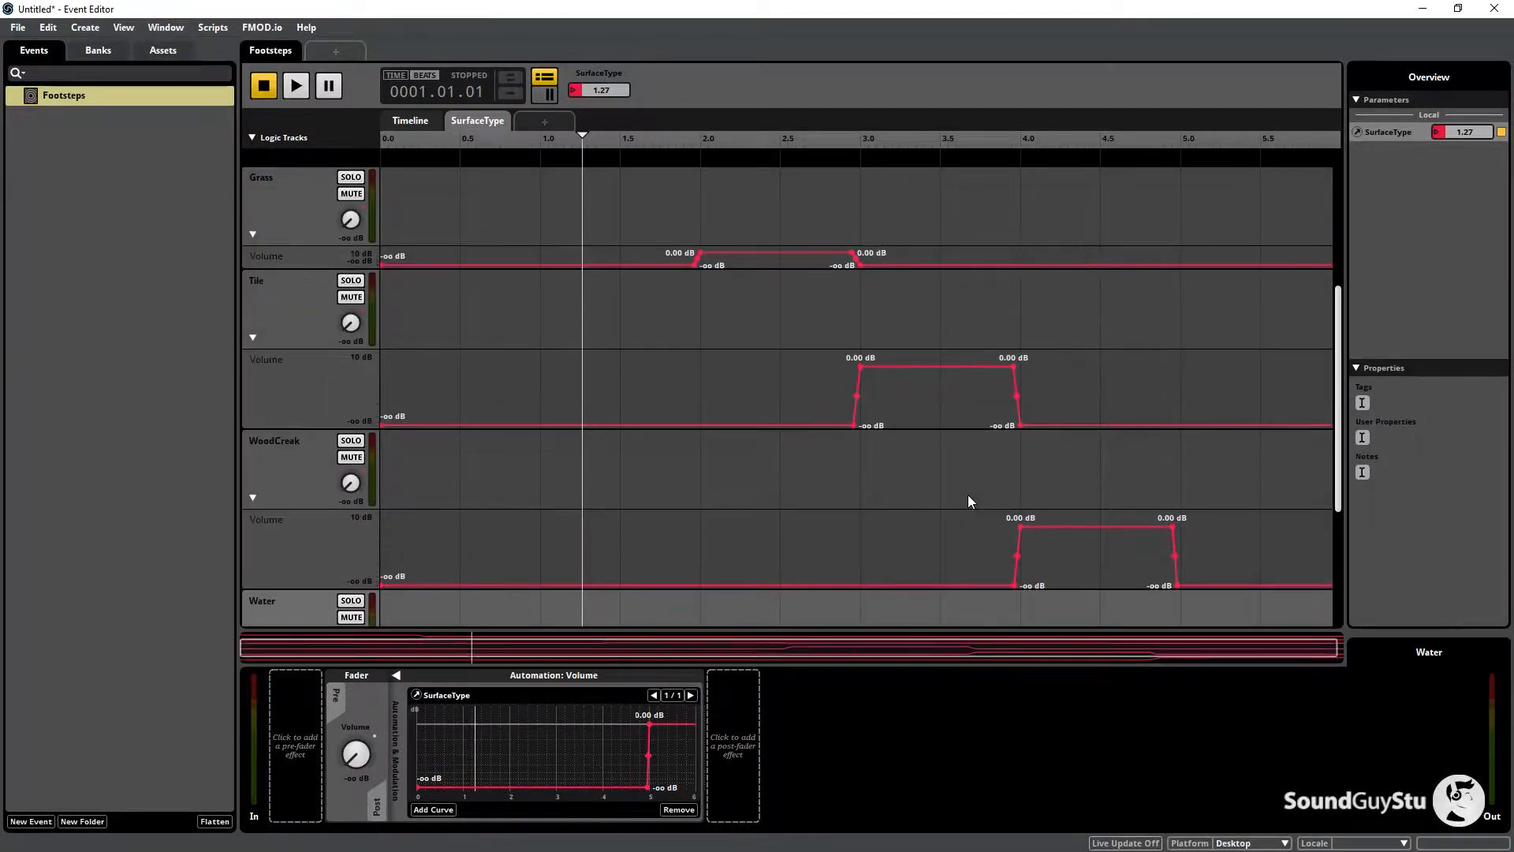
{"action": "scroll", "coordinate": [730, 258], "scroll_direction": "up", "scroll_amount": 2}
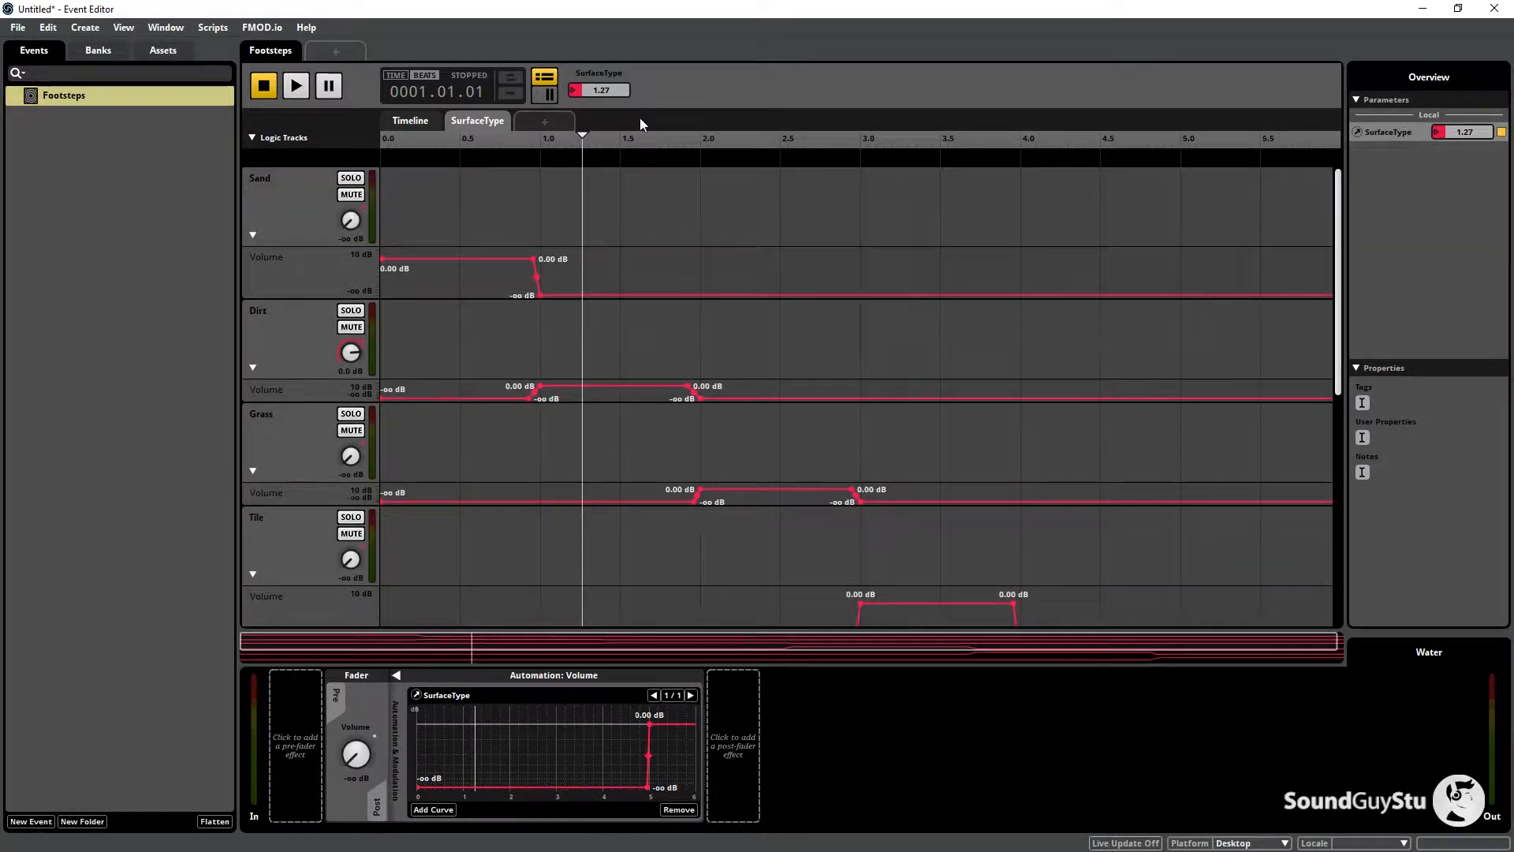
{"action": "scroll", "coordinate": [644, 258], "scroll_direction": "down", "scroll_amount": 3}
{"action": "scroll", "coordinate": [645, 268], "scroll_direction": "down", "scroll_amount": 3}
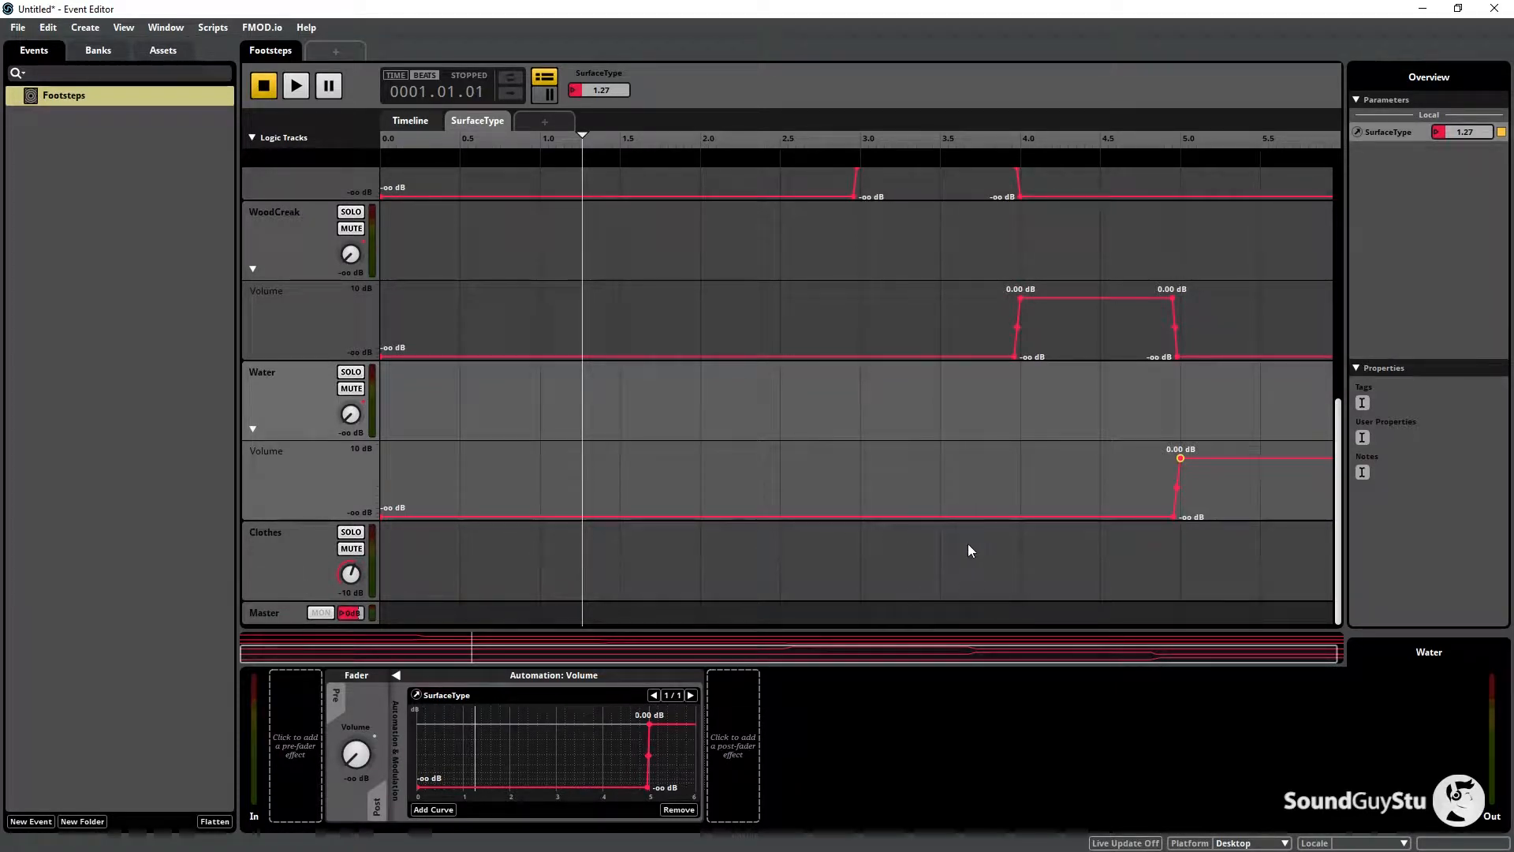
{"action": "scroll", "coordinate": [969, 549], "scroll_direction": "up", "scroll_amount": 2}
{"action": "scroll", "coordinate": [969, 550], "scroll_direction": "up", "scroll_amount": 4}
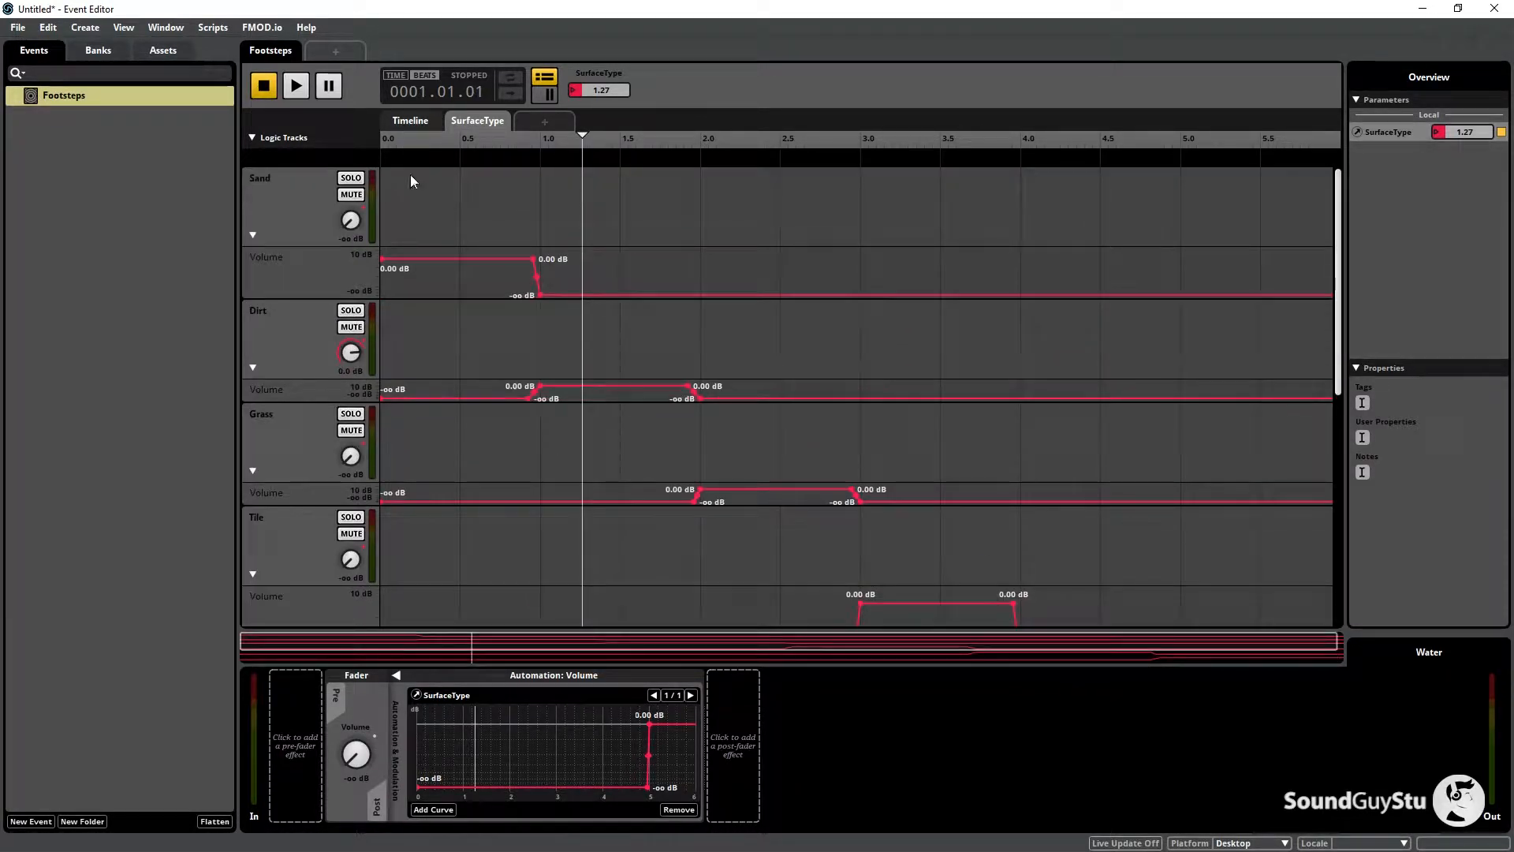
{"action": "left_click_drag", "start_coordinate": [422, 139], "coordinate": [307, 140]}
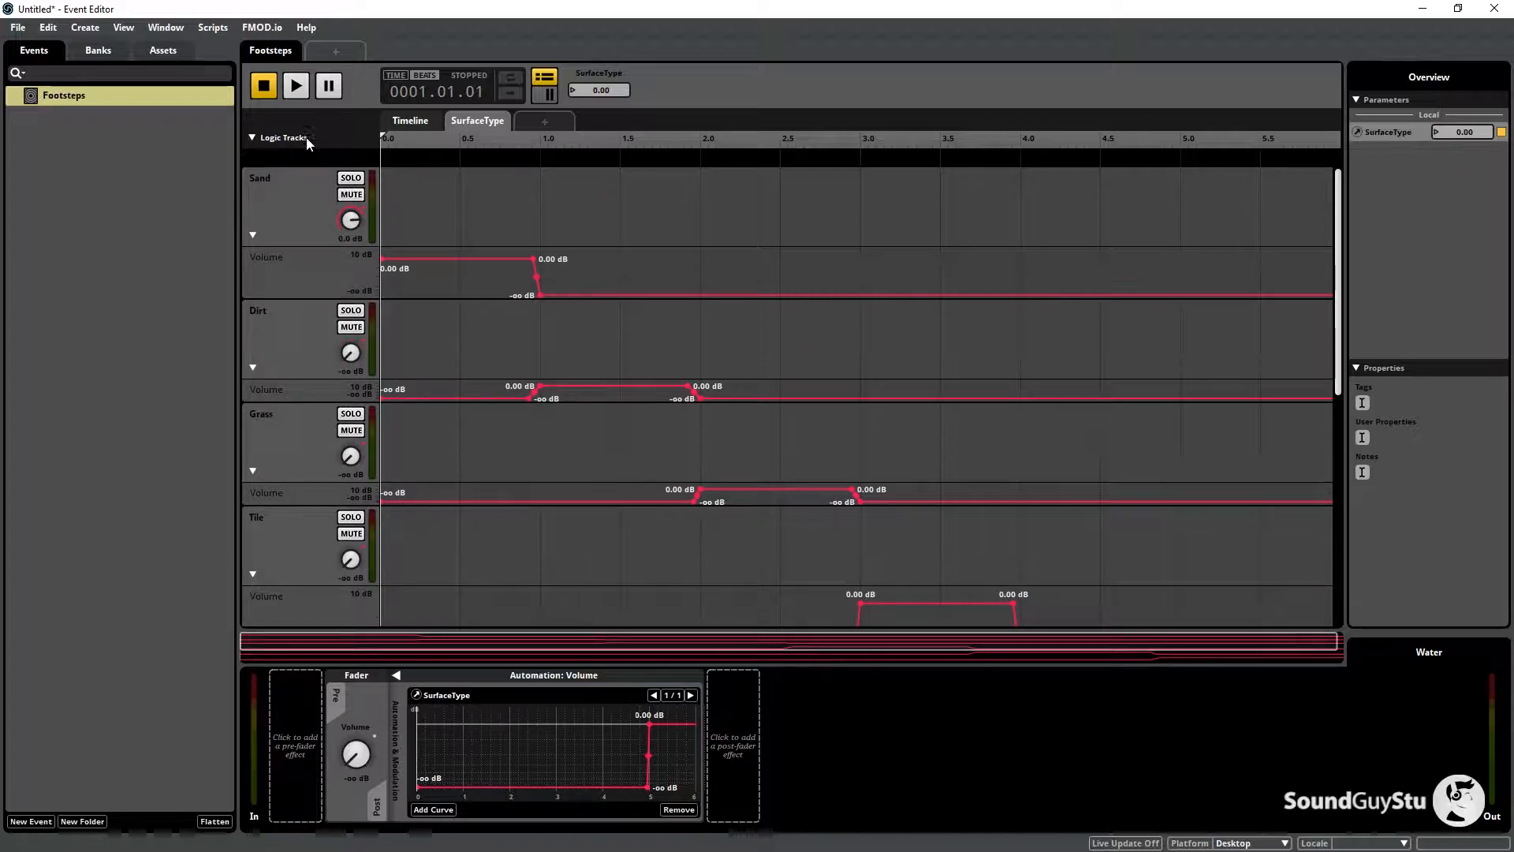
{"action": "left_click", "coordinate": [296, 87]}
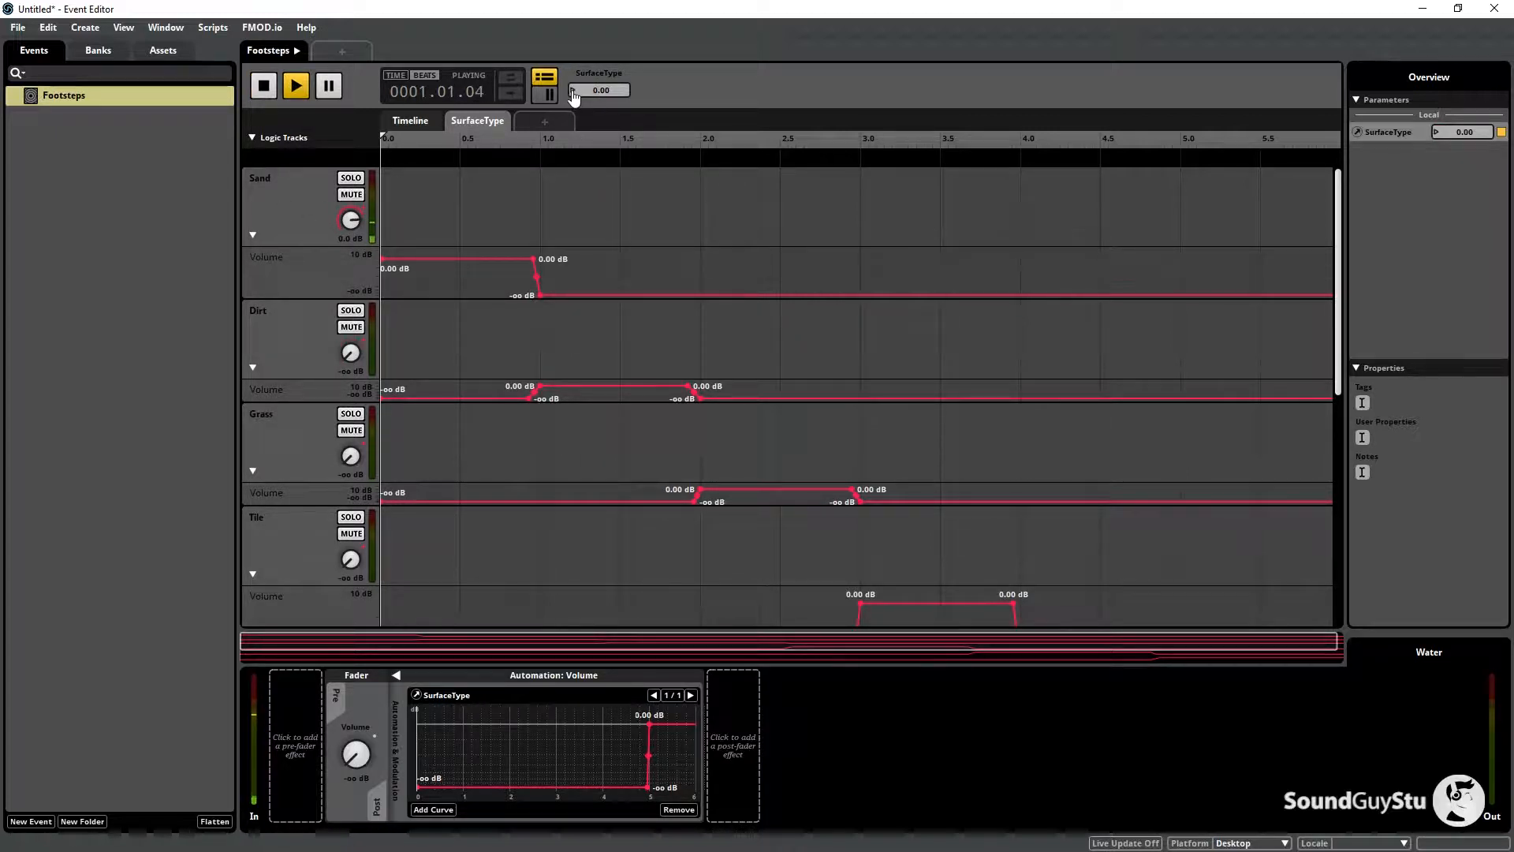
Audition the Dirt and Grass footsteps during playback by setting SurfaceType to 1 and 2 in turn.
{"action": "double_click", "coordinate": [574, 93]}
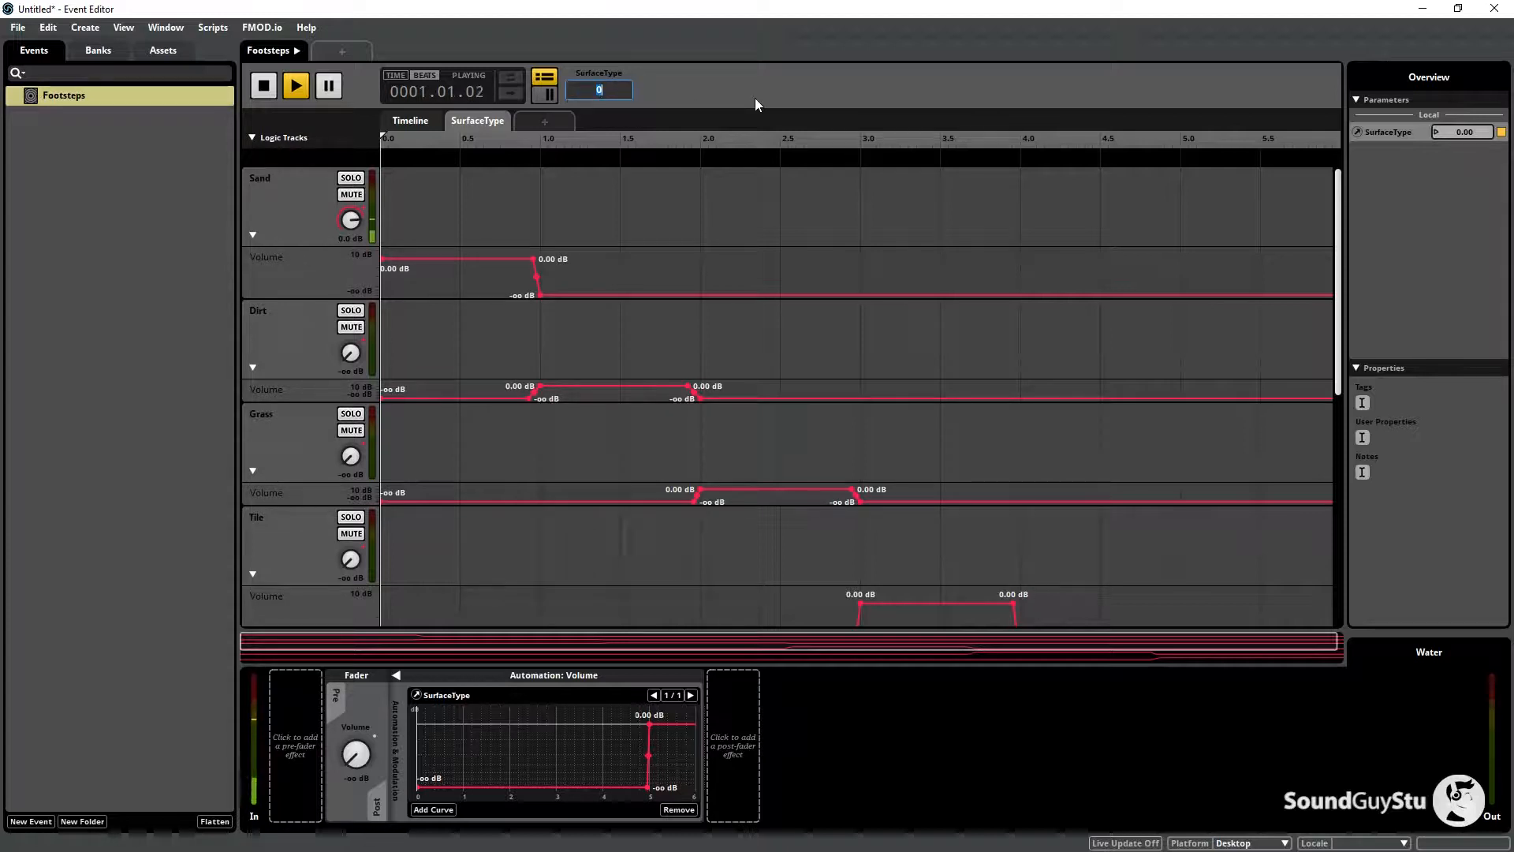
{"action": "type", "text": "1"}
{"action": "key", "text": "Return"}
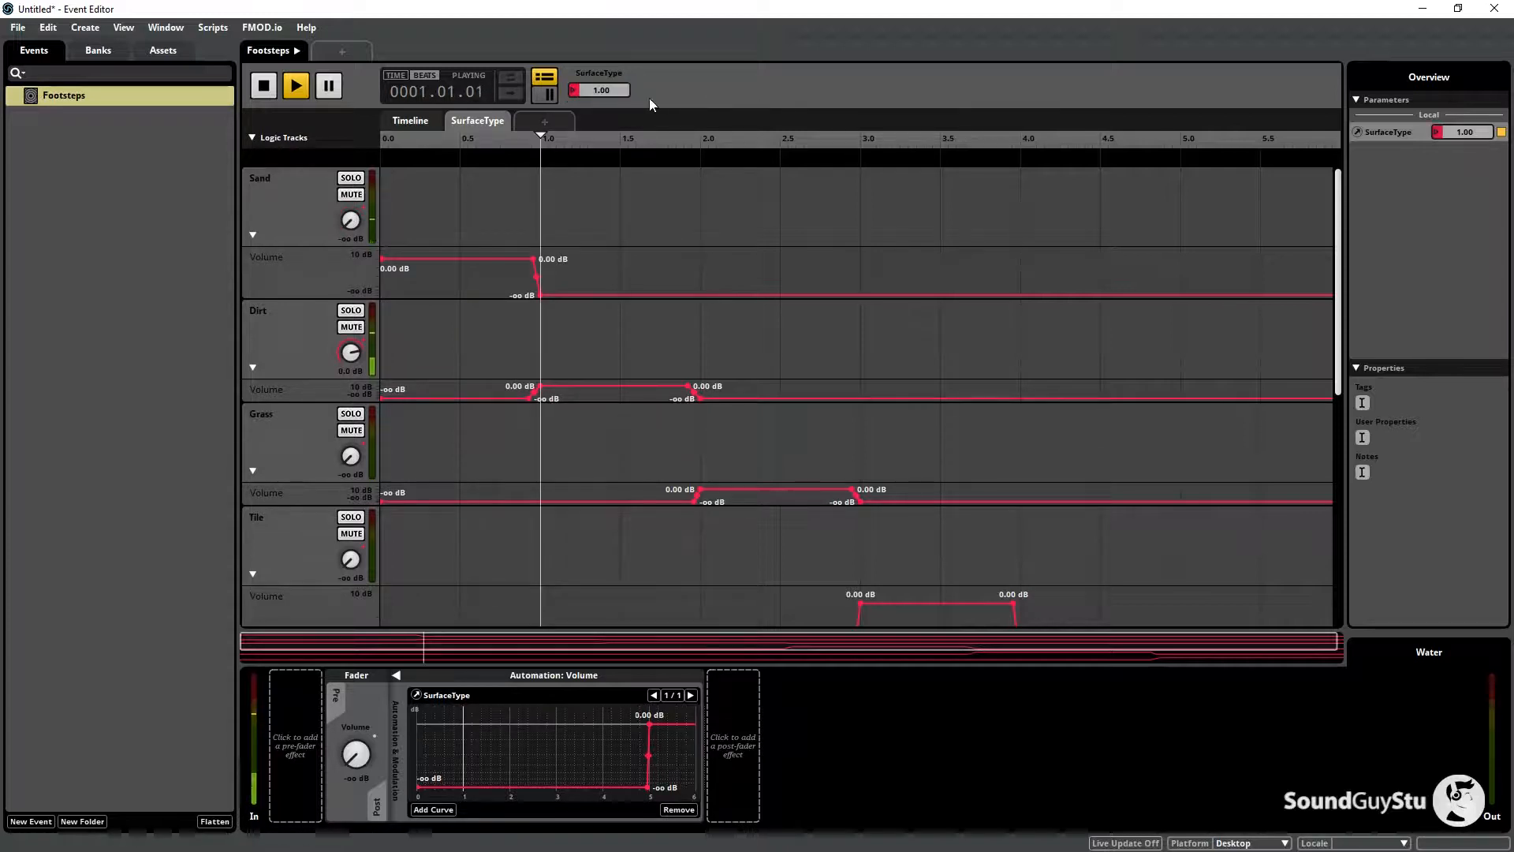
{"action": "double_click", "coordinate": [575, 93]}
{"action": "type", "text": "2"}
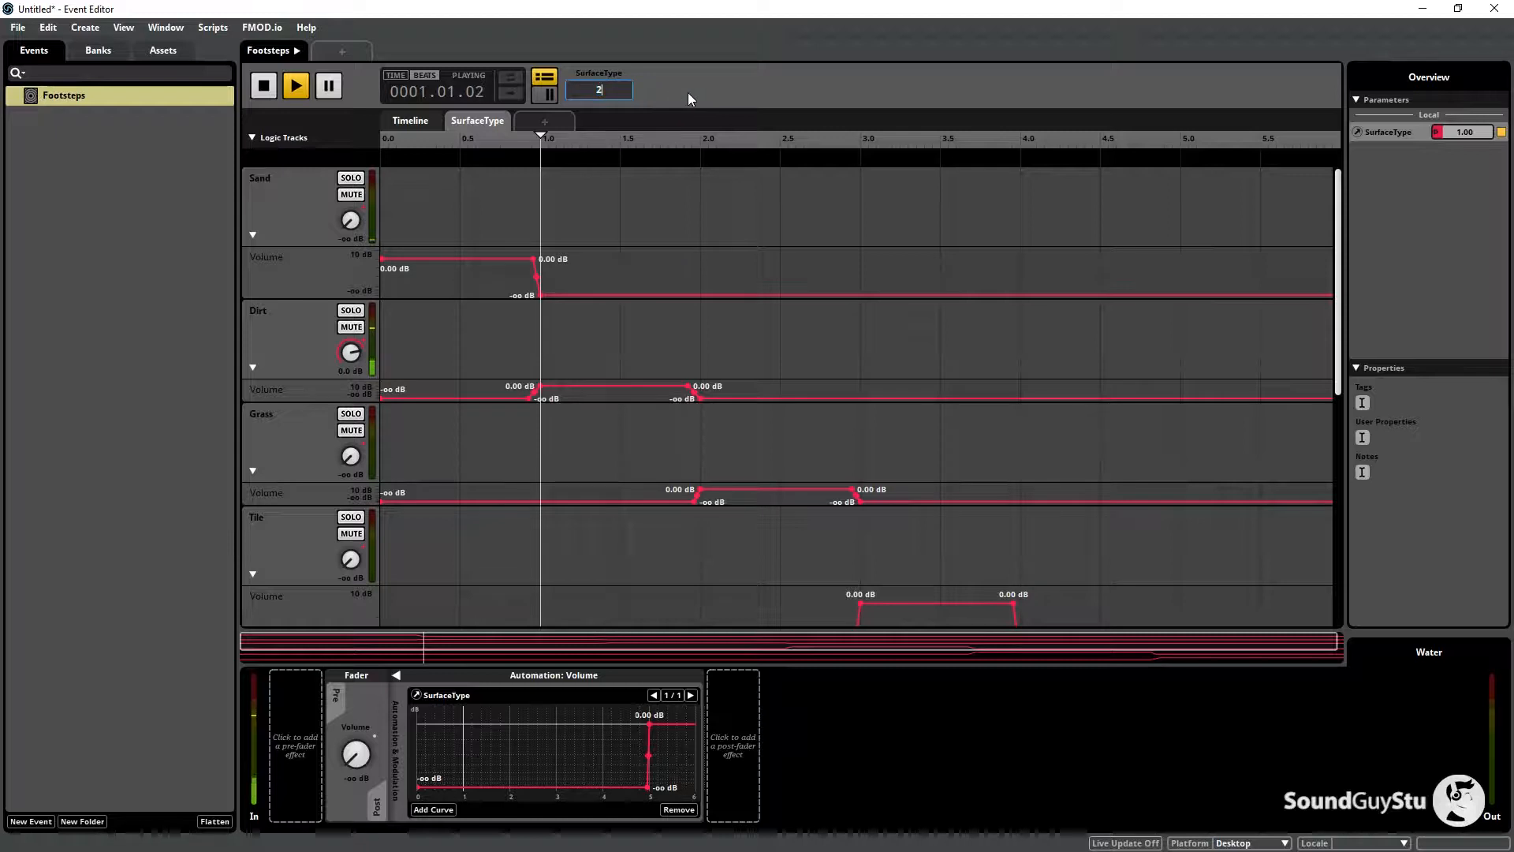
{"action": "key", "text": "Return"}
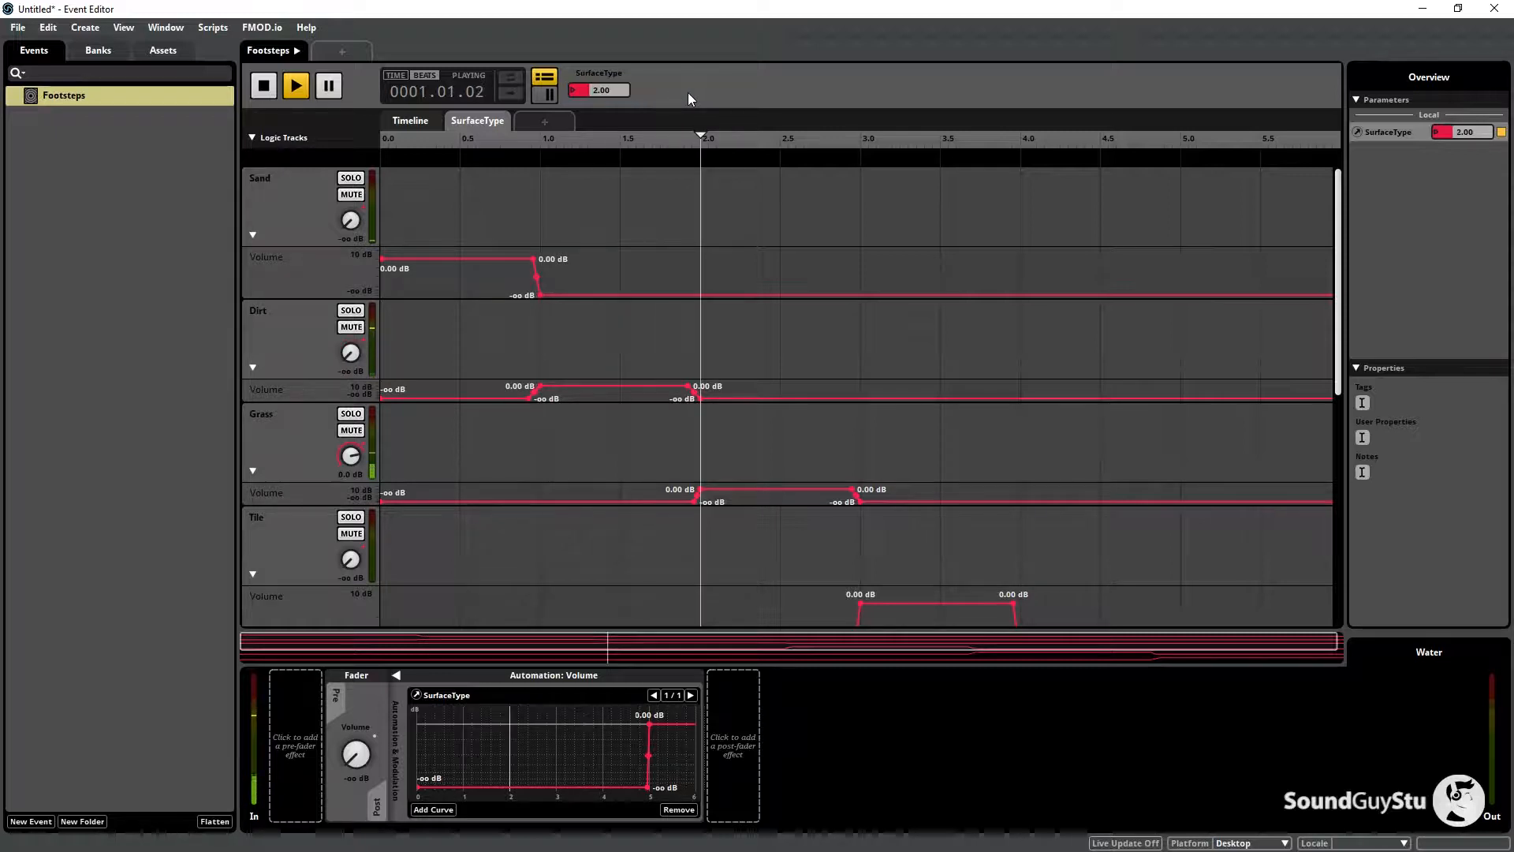
Audition the Tile, WoodCreak and Water footsteps during playback by setting SurfaceType to 3, 4 and 5 in turn.
{"action": "double_click", "coordinate": [574, 93]}
{"action": "type", "text": "3"}
{"action": "key", "text": "Return"}
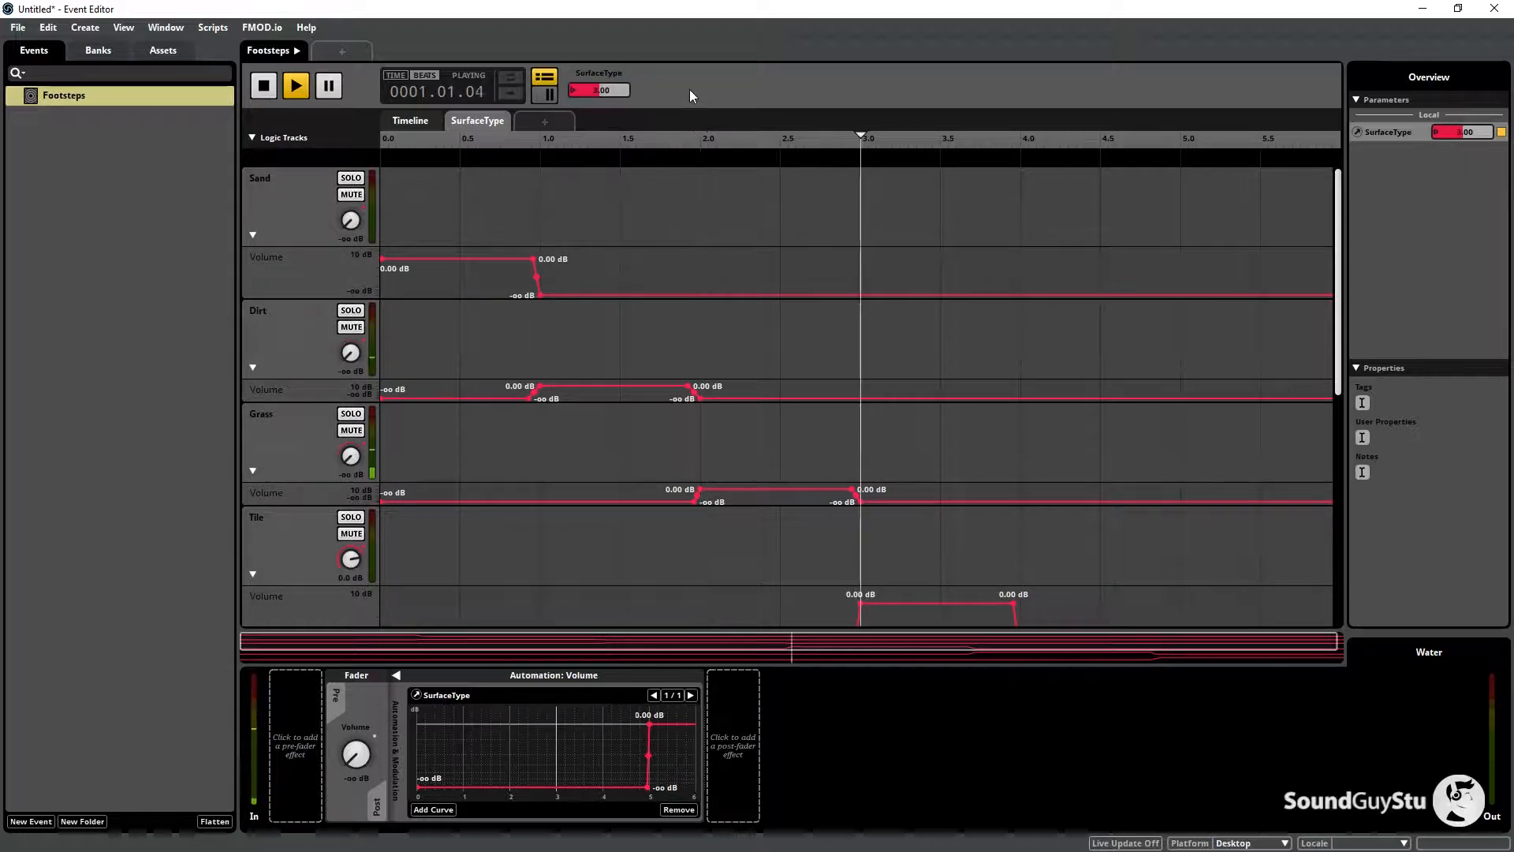
{"action": "double_click", "coordinate": [575, 93]}
{"action": "type", "text": "4"}
{"action": "key", "text": "Return"}
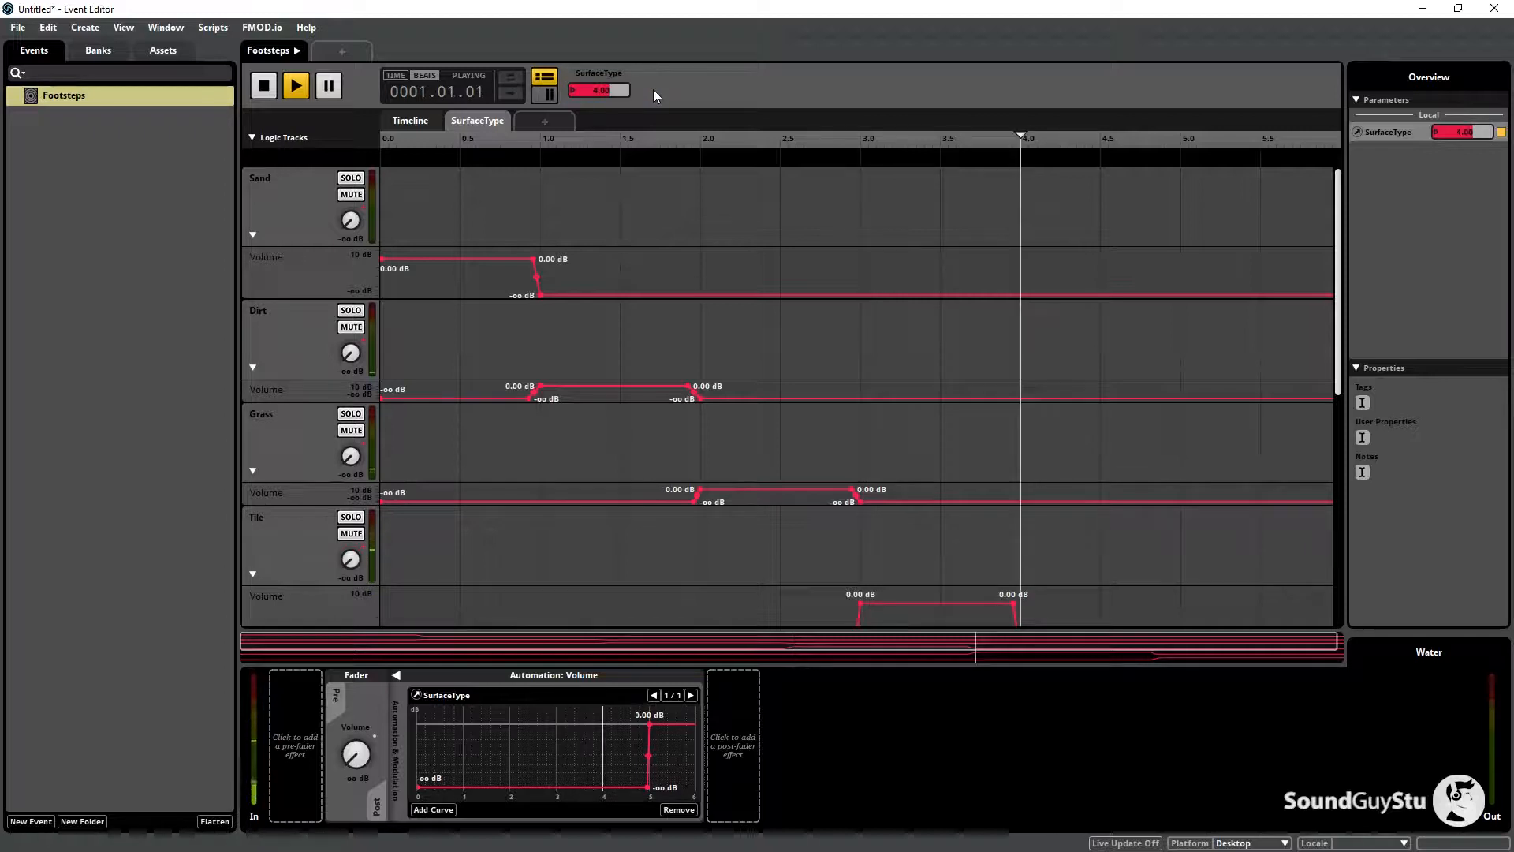
{"action": "double_click", "coordinate": [575, 93]}
{"action": "type", "text": "5"}
{"action": "key", "text": "Return"}
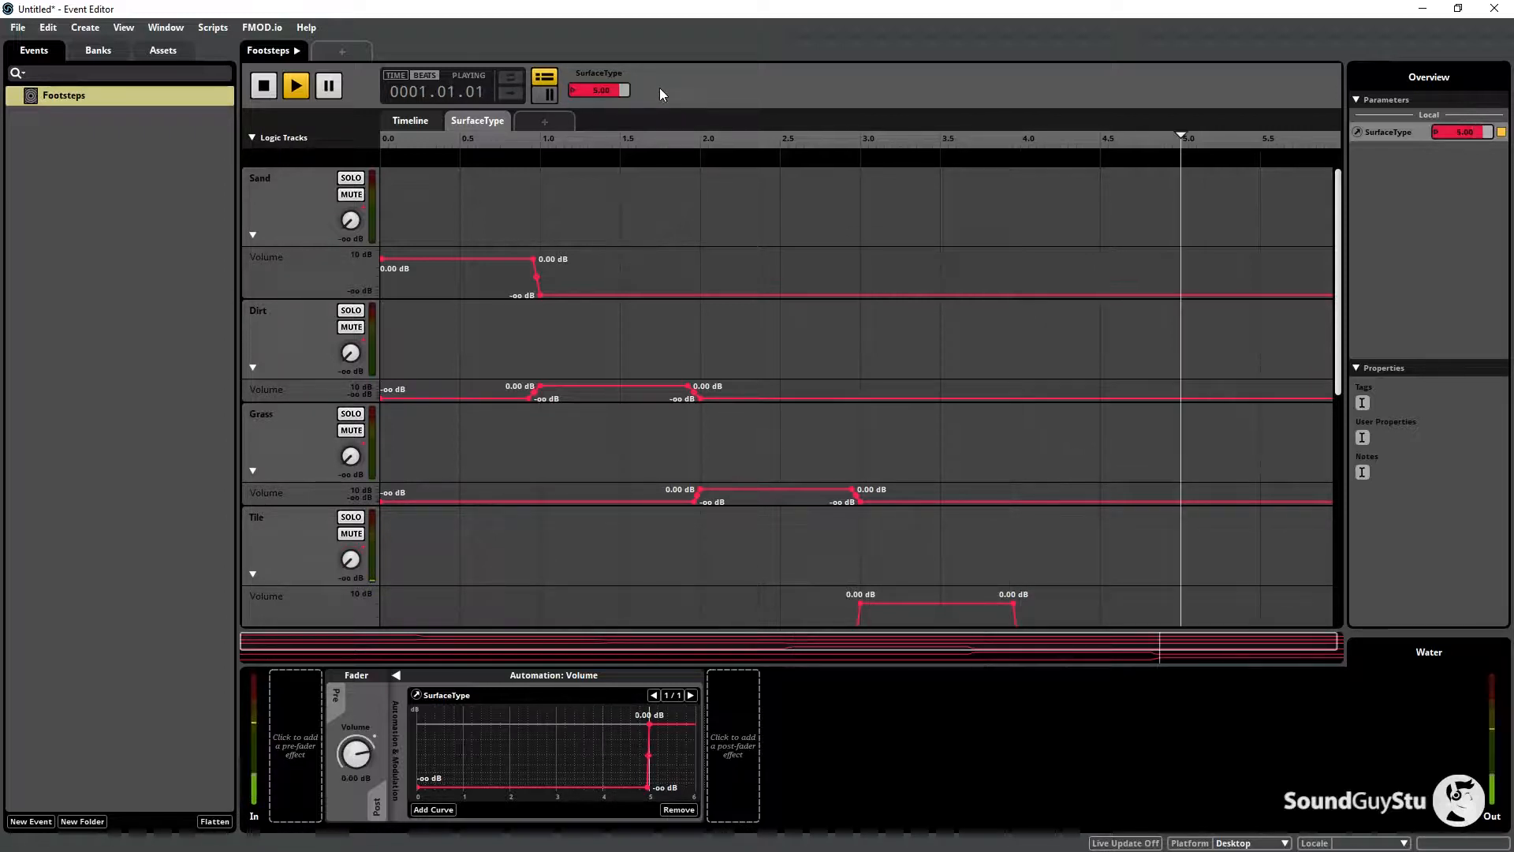
Sweep SurfaceType through different values while the event plays to hear the surfaces change, and stop playback.
{"action": "scroll", "coordinate": [1125, 486], "scroll_direction": "down", "scroll_amount": 3}
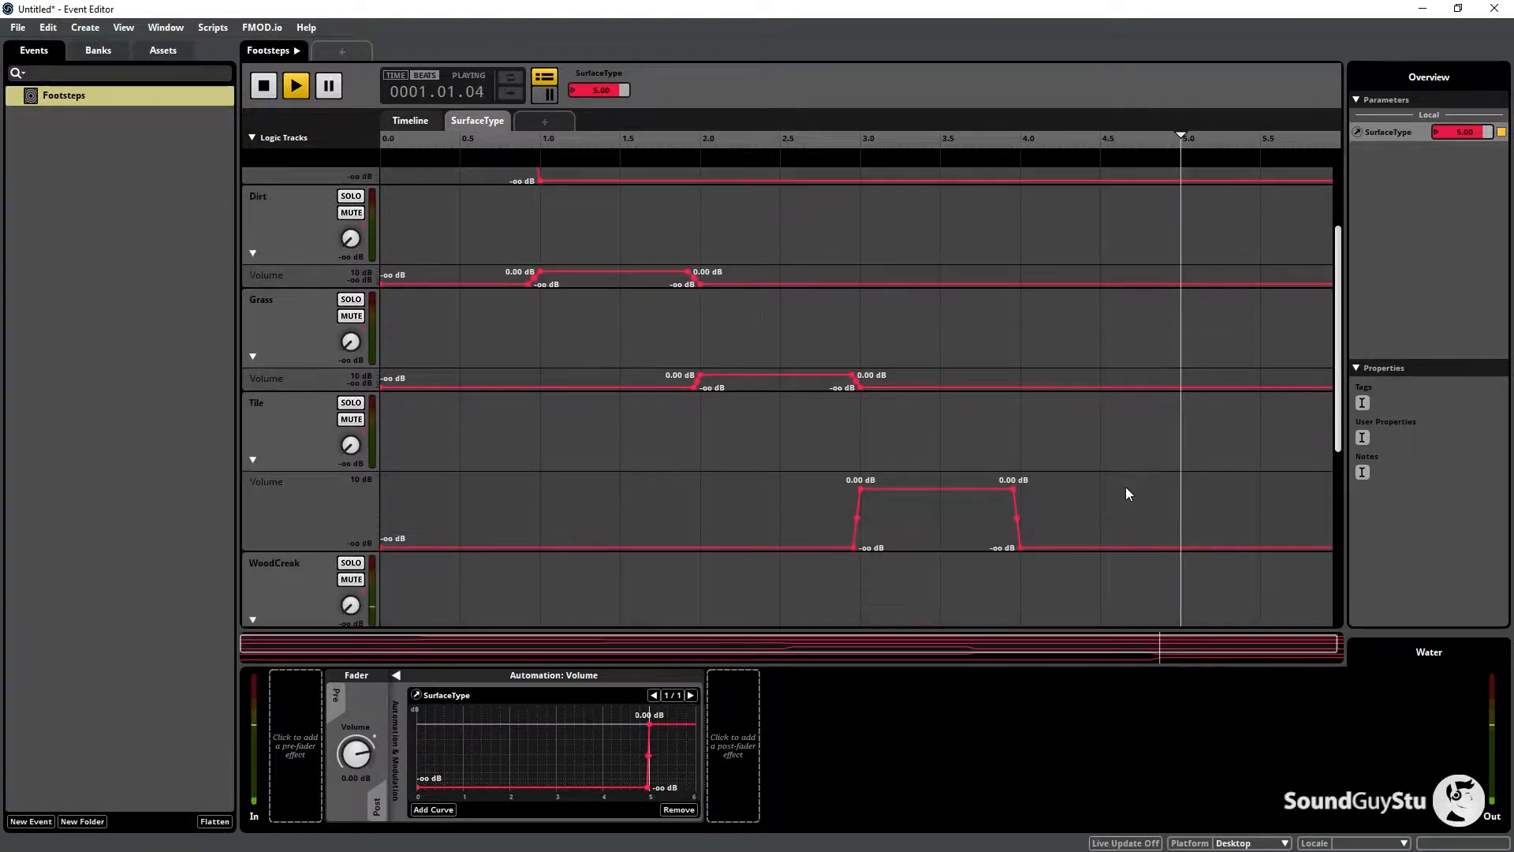
{"action": "scroll", "coordinate": [1128, 494], "scroll_direction": "down", "scroll_amount": 2}
{"action": "scroll", "coordinate": [1129, 499], "scroll_direction": "up", "scroll_amount": 5}
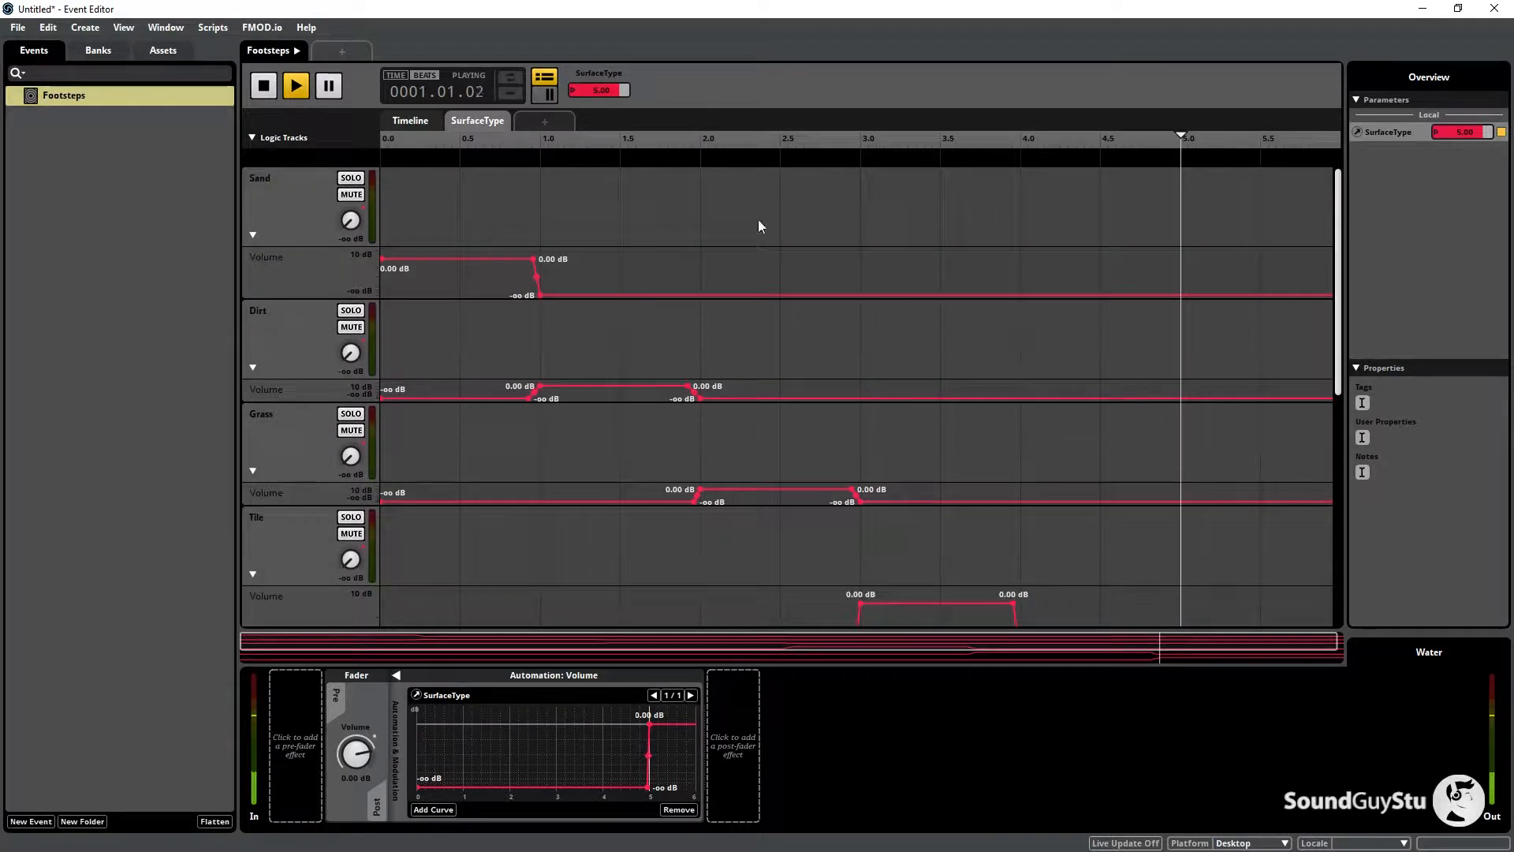
{"action": "left_click_drag", "start_coordinate": [594, 94], "coordinate": [595, 135]}
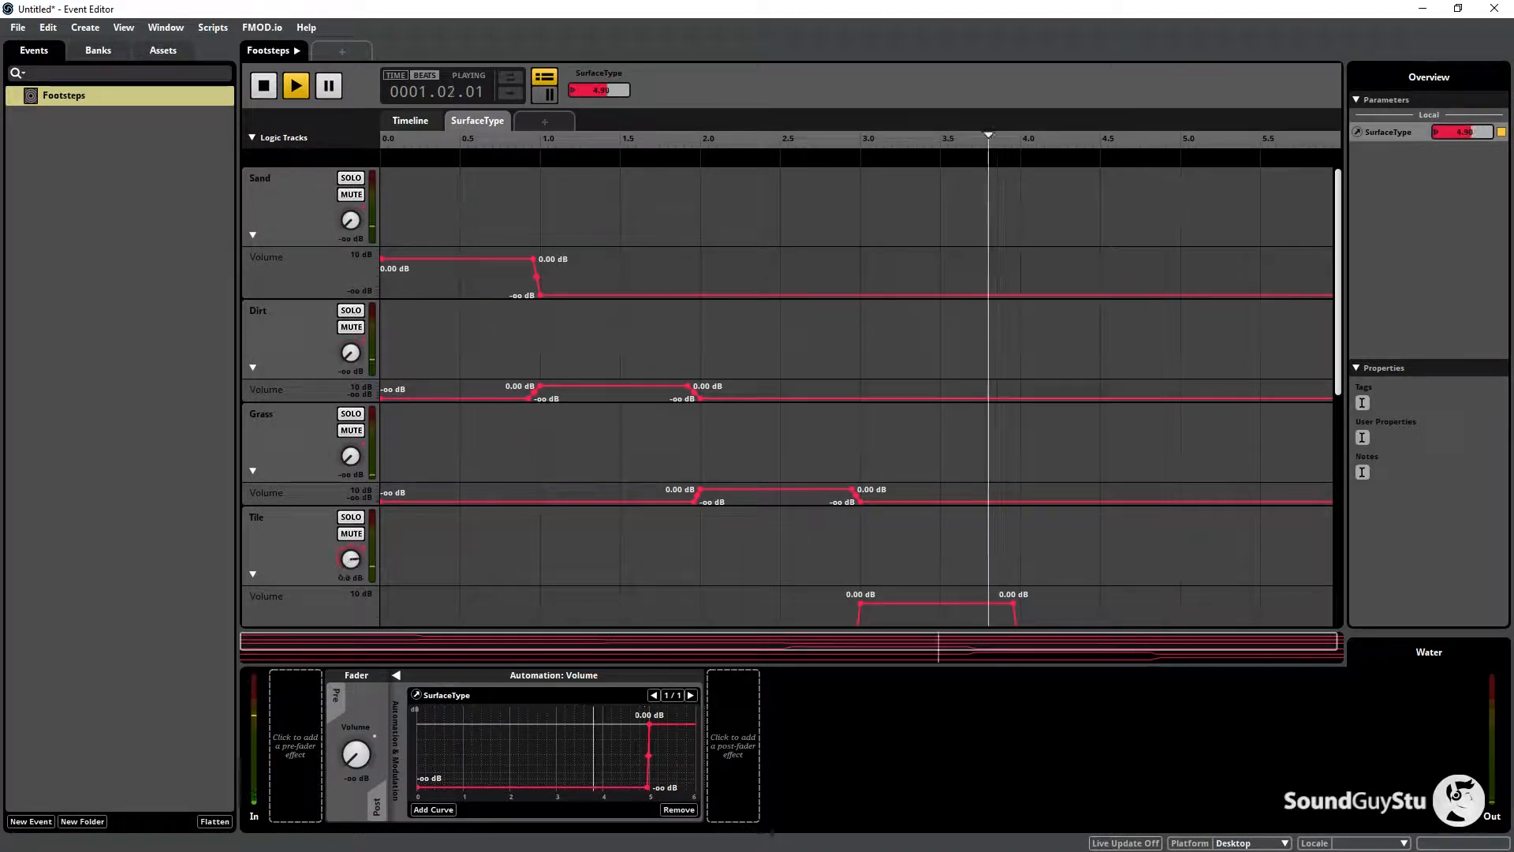
{"action": "left_click", "coordinate": [265, 92]}
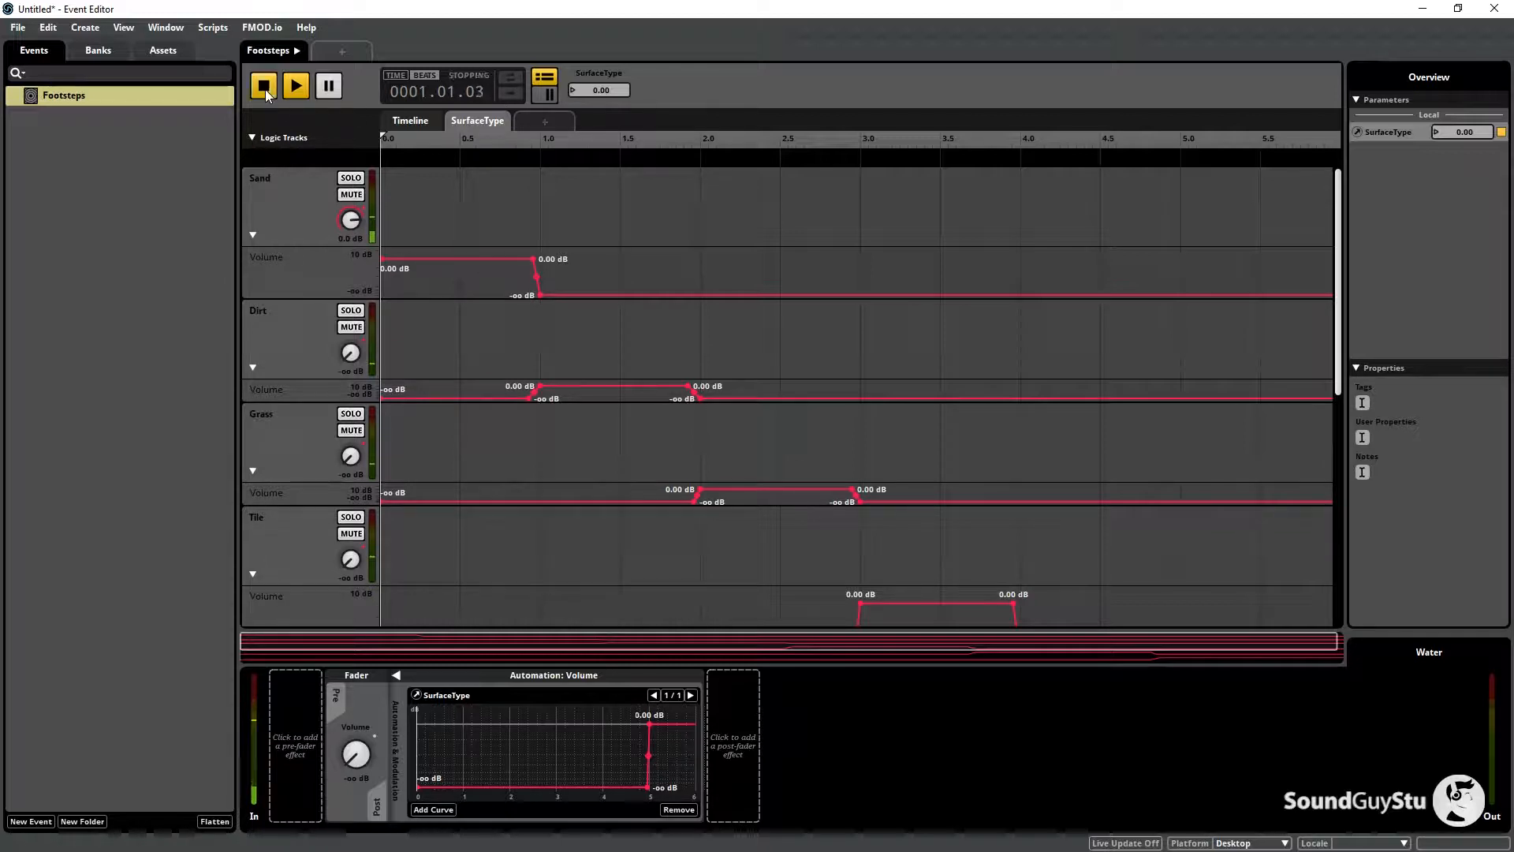
Look over the lower tracks' automation curves and return to the event's Timeline view with the Multi Instruments.
{"action": "scroll", "coordinate": [851, 259], "scroll_direction": "down", "scroll_amount": 10}
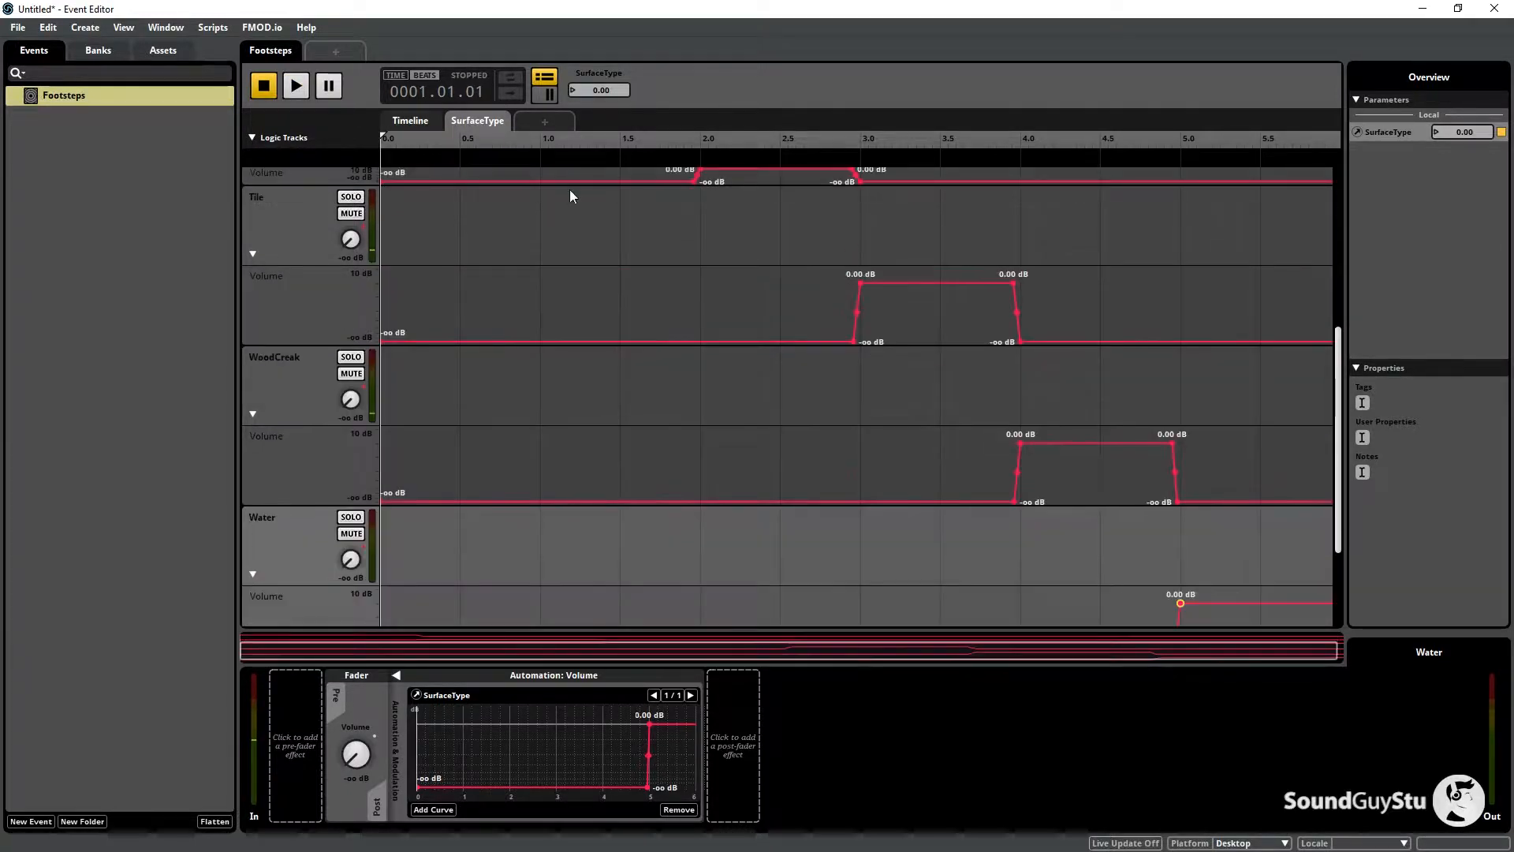
{"action": "left_click", "coordinate": [410, 120]}
{"action": "scroll", "coordinate": [533, 265], "scroll_direction": "up", "scroll_amount": 1}
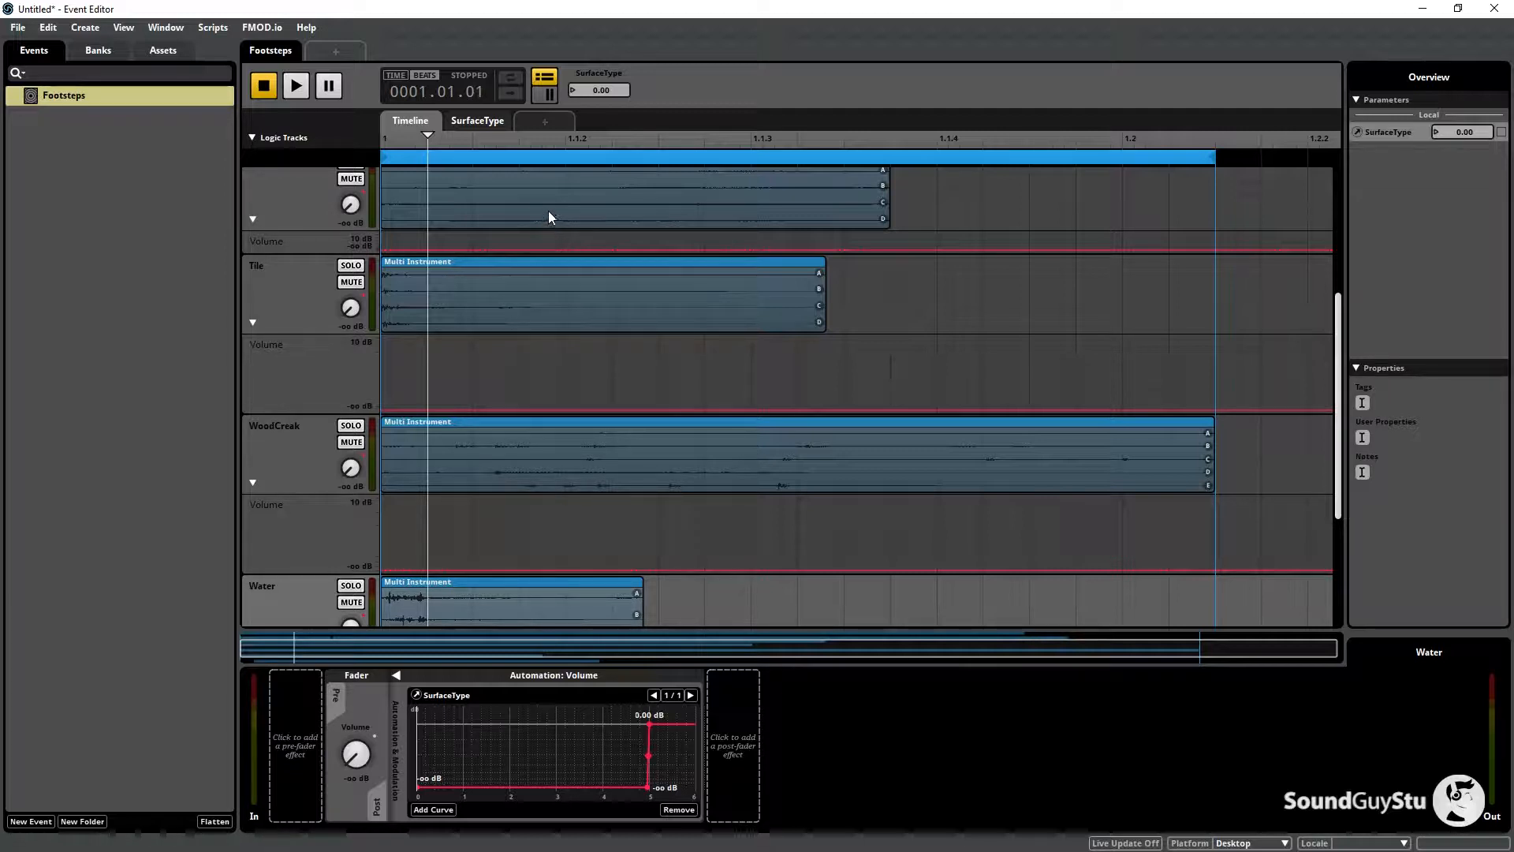
Add a local continuous user parameter named SpeedVol to the Footsteps event, with a range of 0 to 1.
{"action": "left_click", "coordinate": [545, 122]}
{"action": "left_click", "coordinate": [542, 328]}
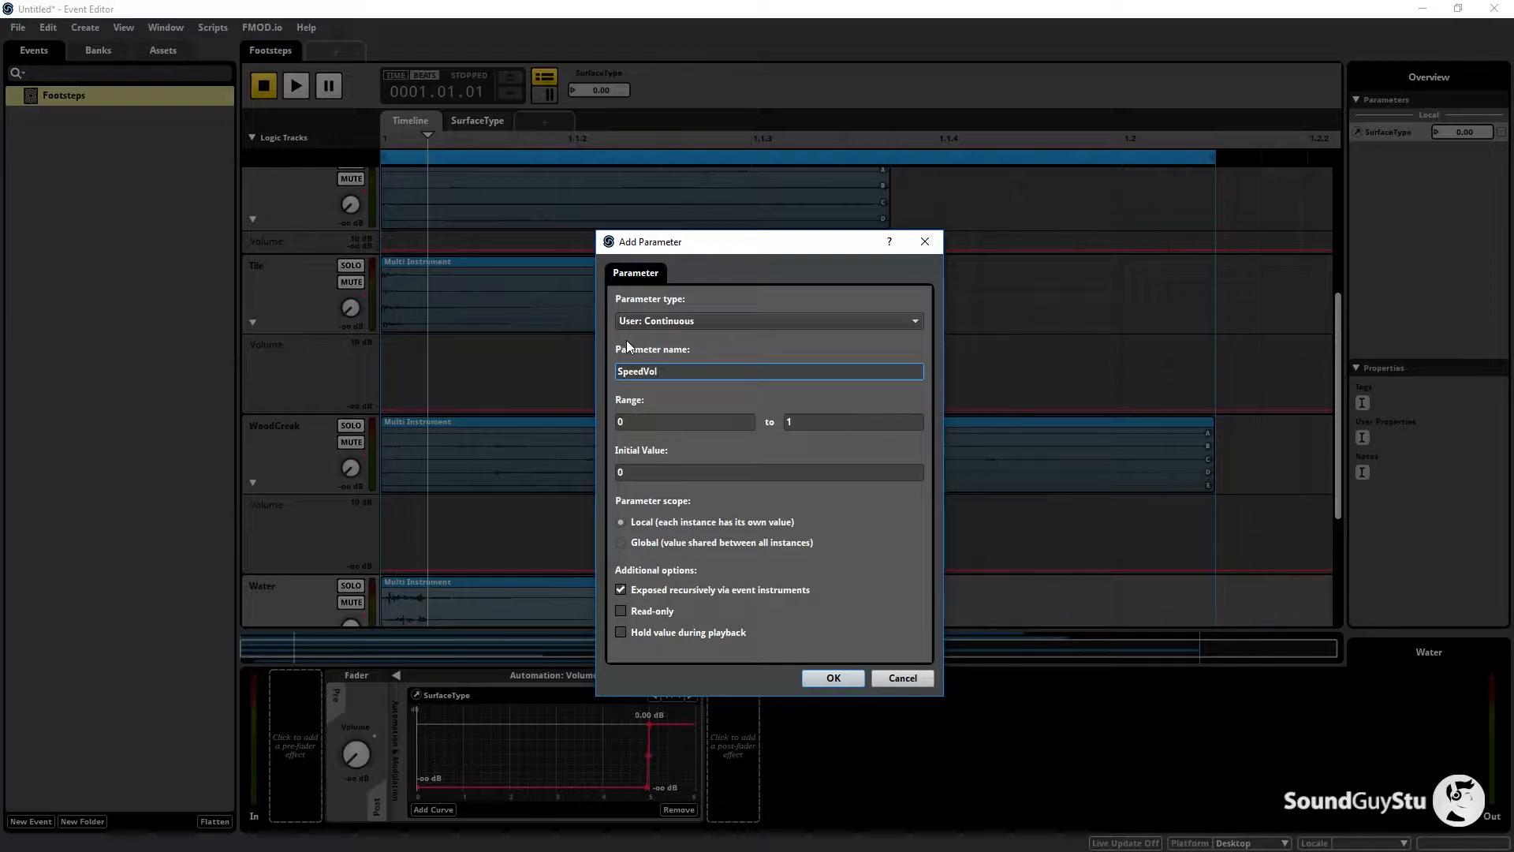
{"action": "key", "text": "Return"}
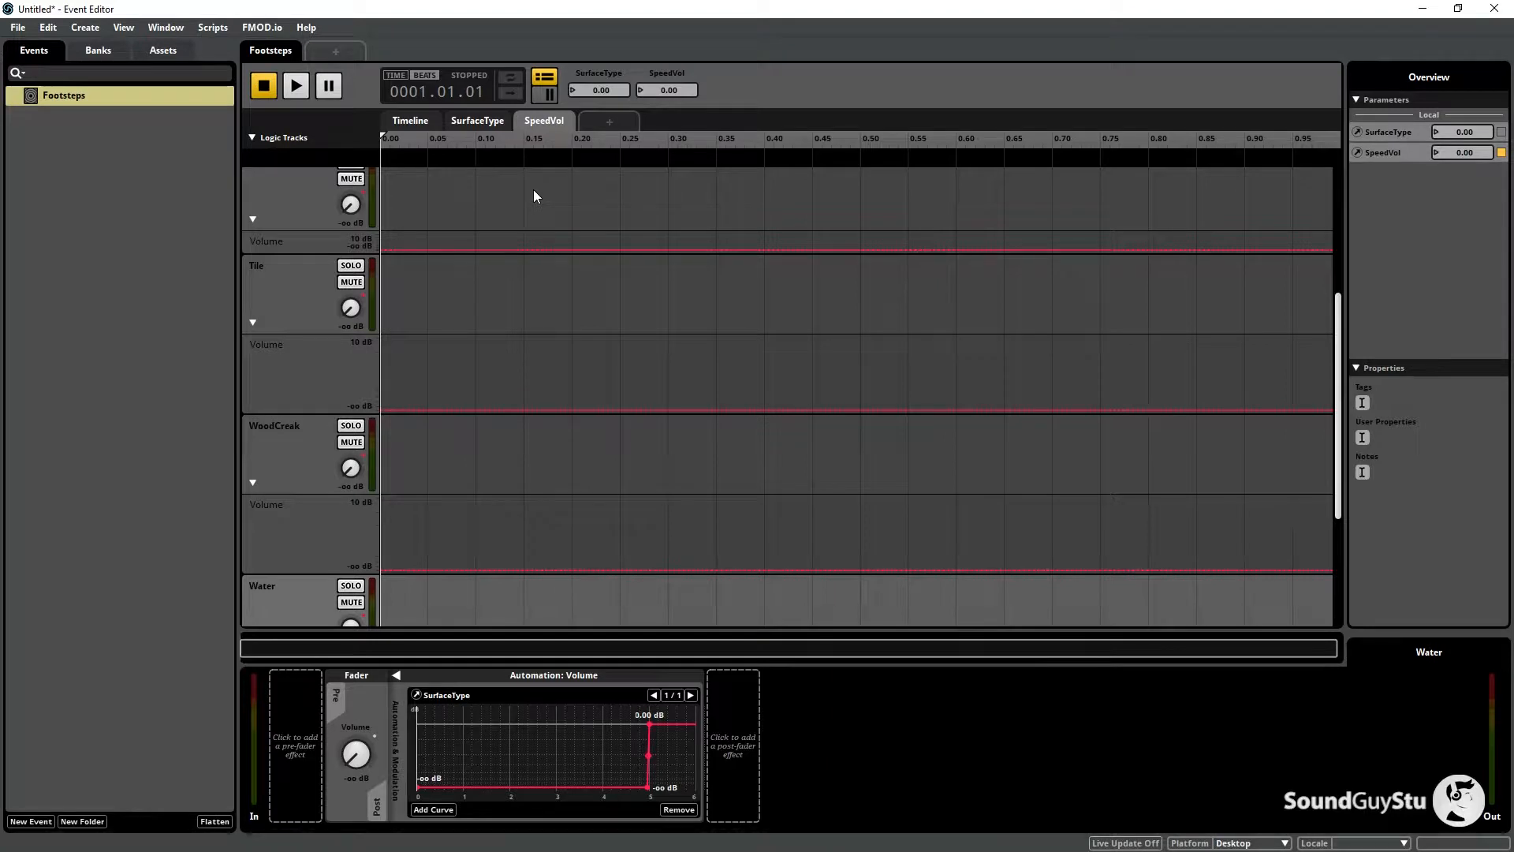
Automate the Master track's volume on SpeedVol, rising from -11 dB at 0 to 0 dB at 1.
{"action": "scroll", "coordinate": [492, 332], "scroll_direction": "down", "scroll_amount": 3}
{"action": "left_click", "coordinate": [252, 613]}
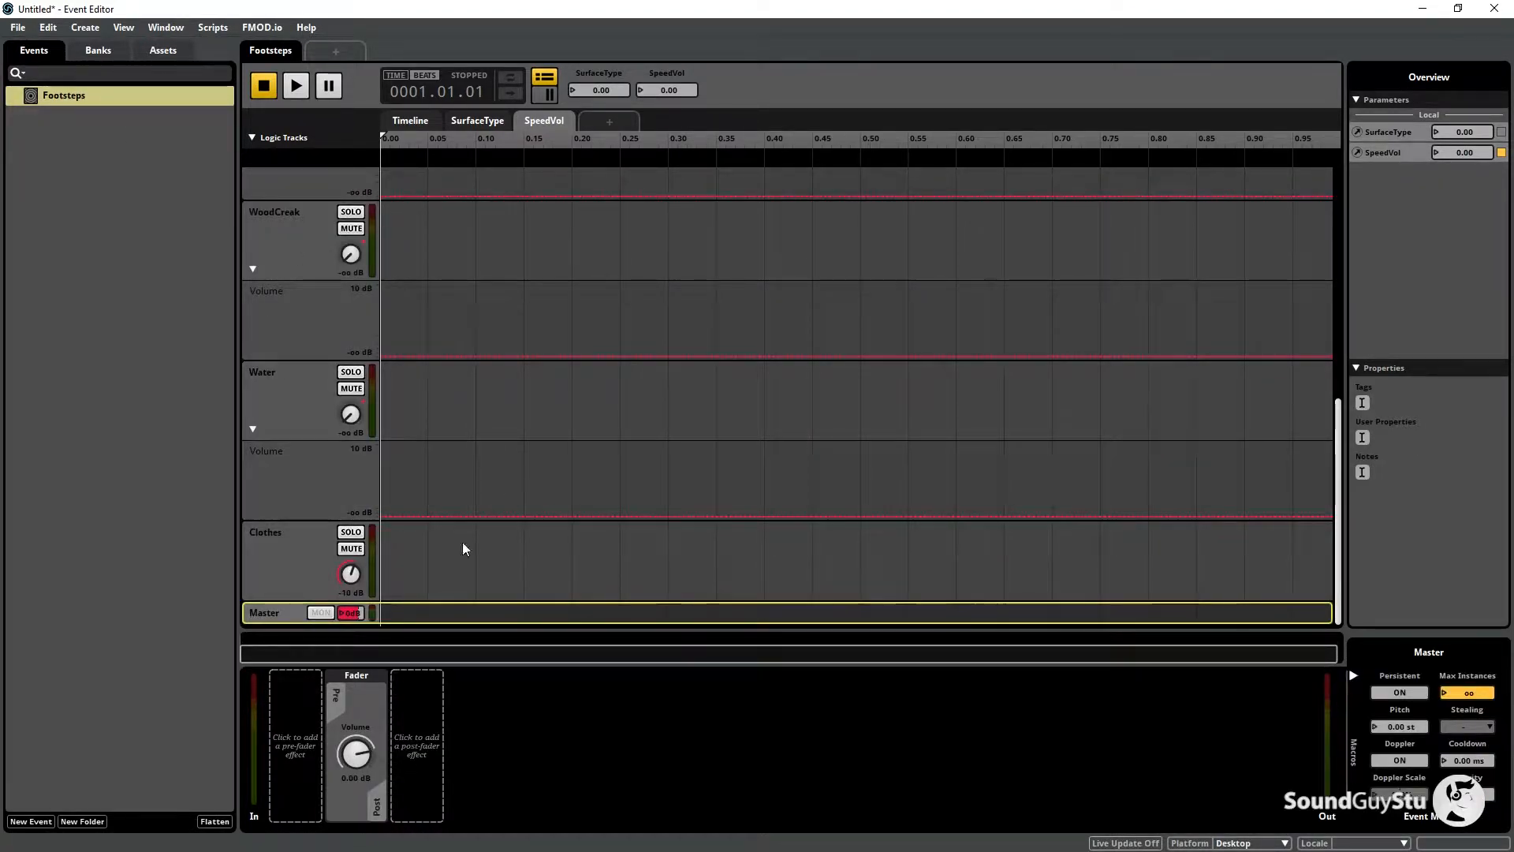
{"action": "right_click", "coordinate": [347, 614]}
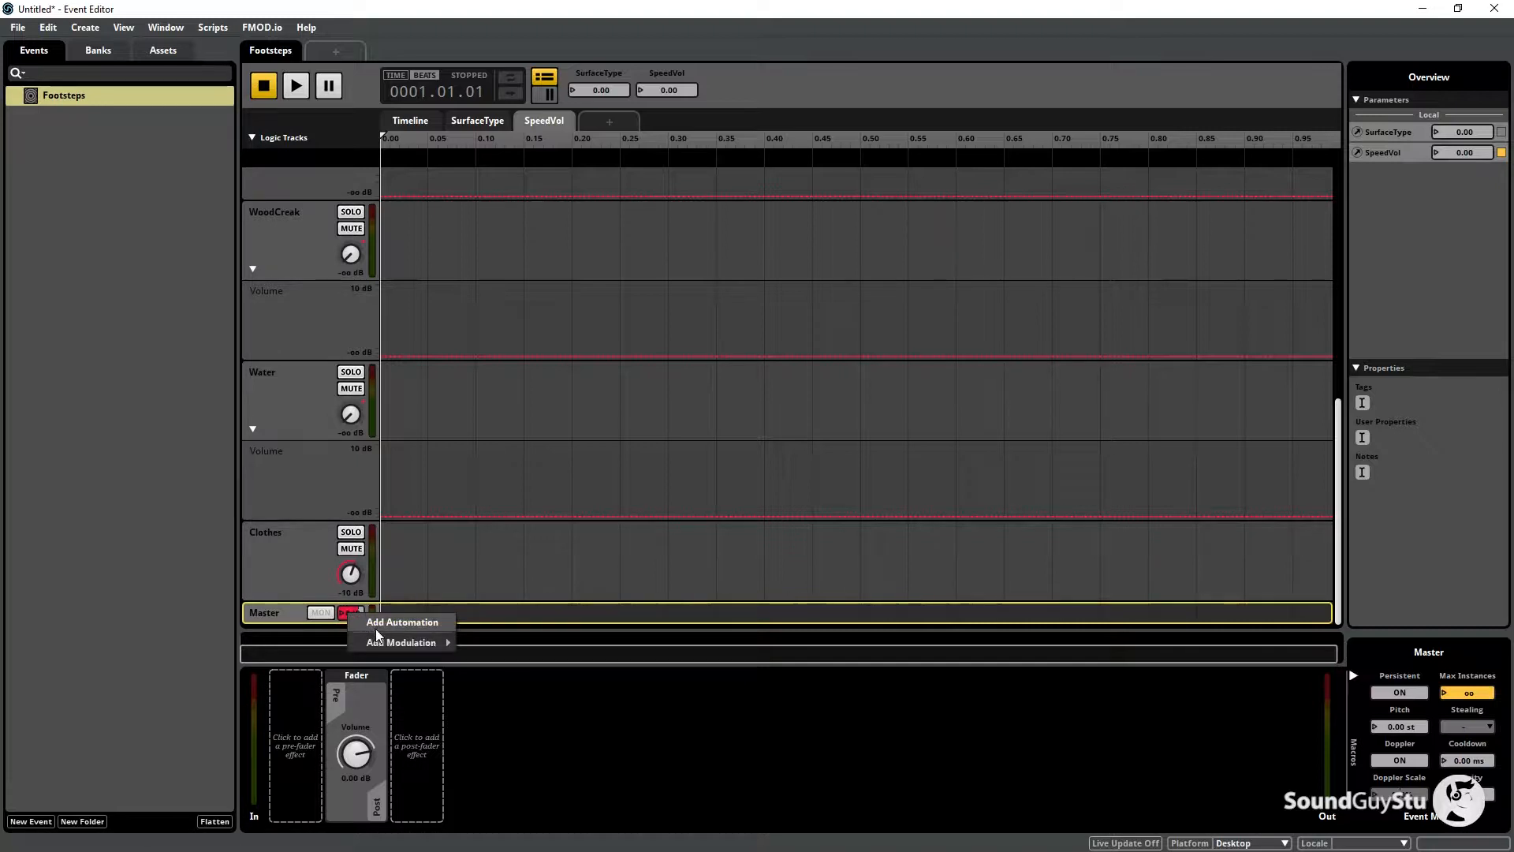
{"action": "left_click", "coordinate": [401, 622]}
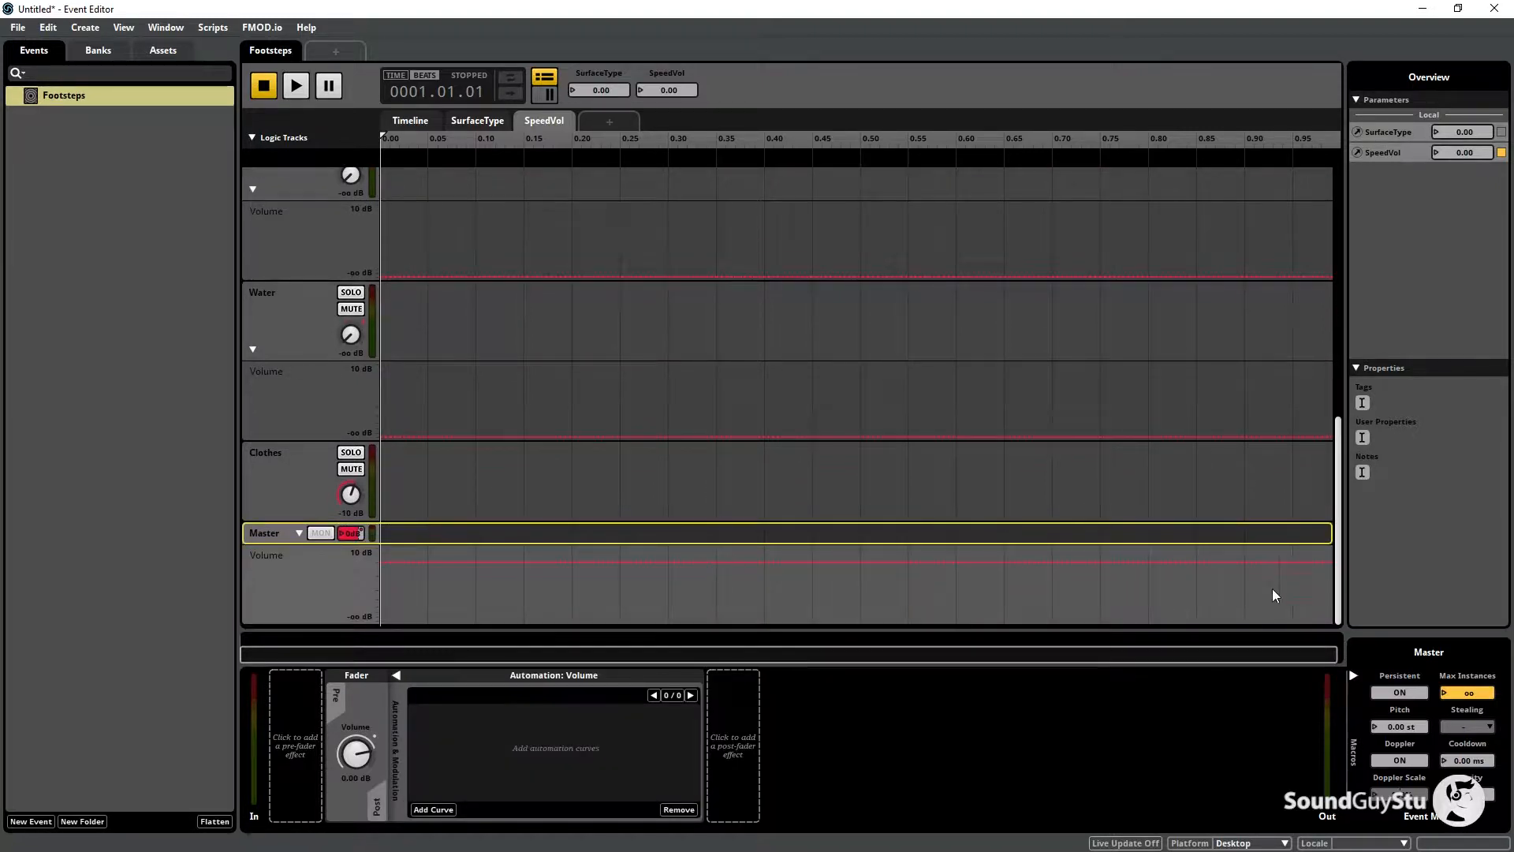
{"action": "left_click", "coordinate": [1328, 562]}
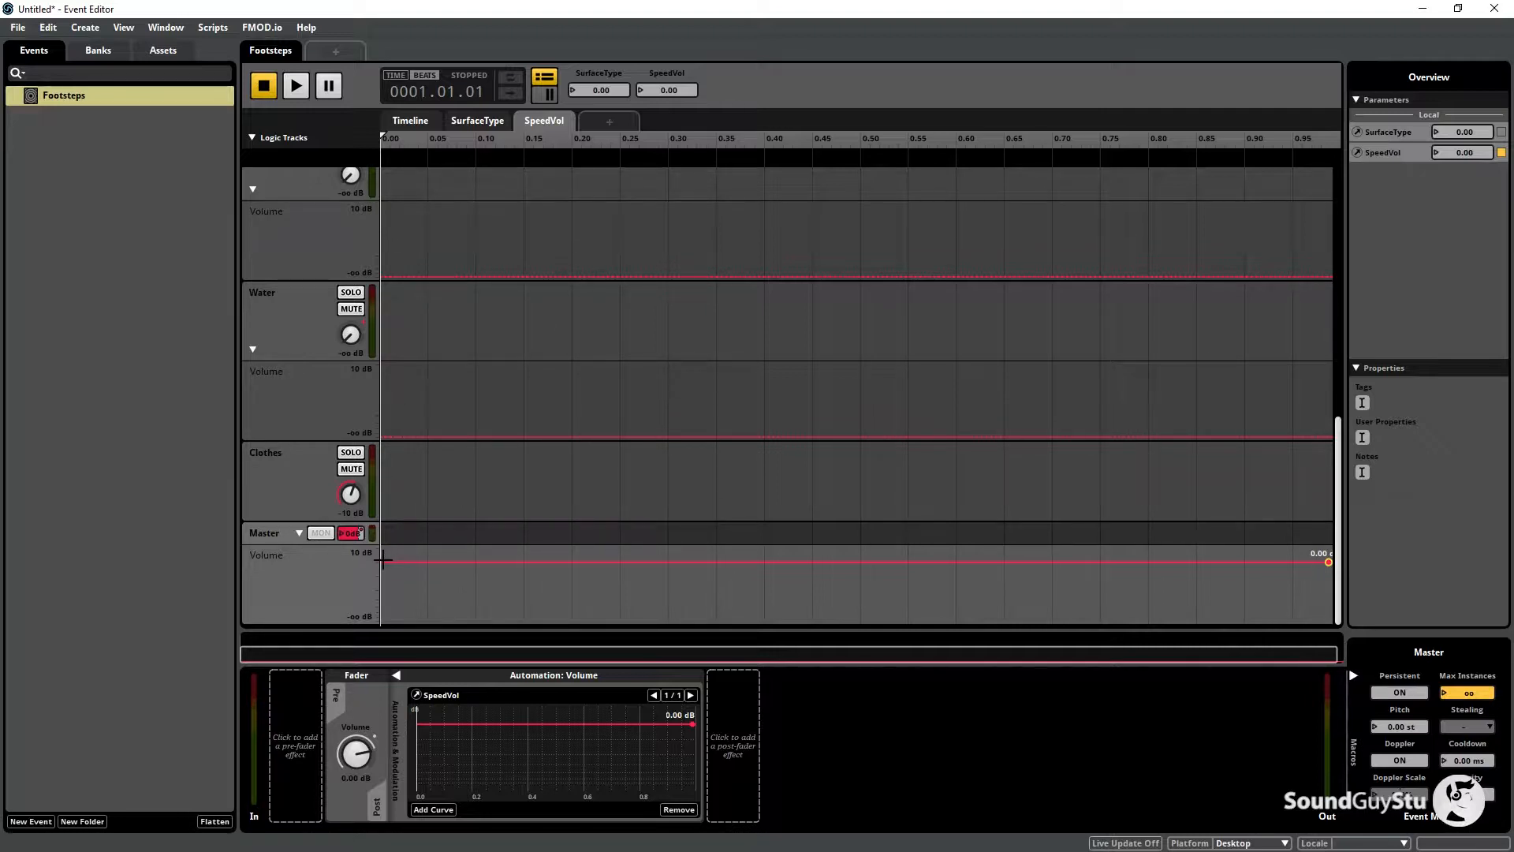
{"action": "left_click_drag", "start_coordinate": [384, 560], "coordinate": [383, 577]}
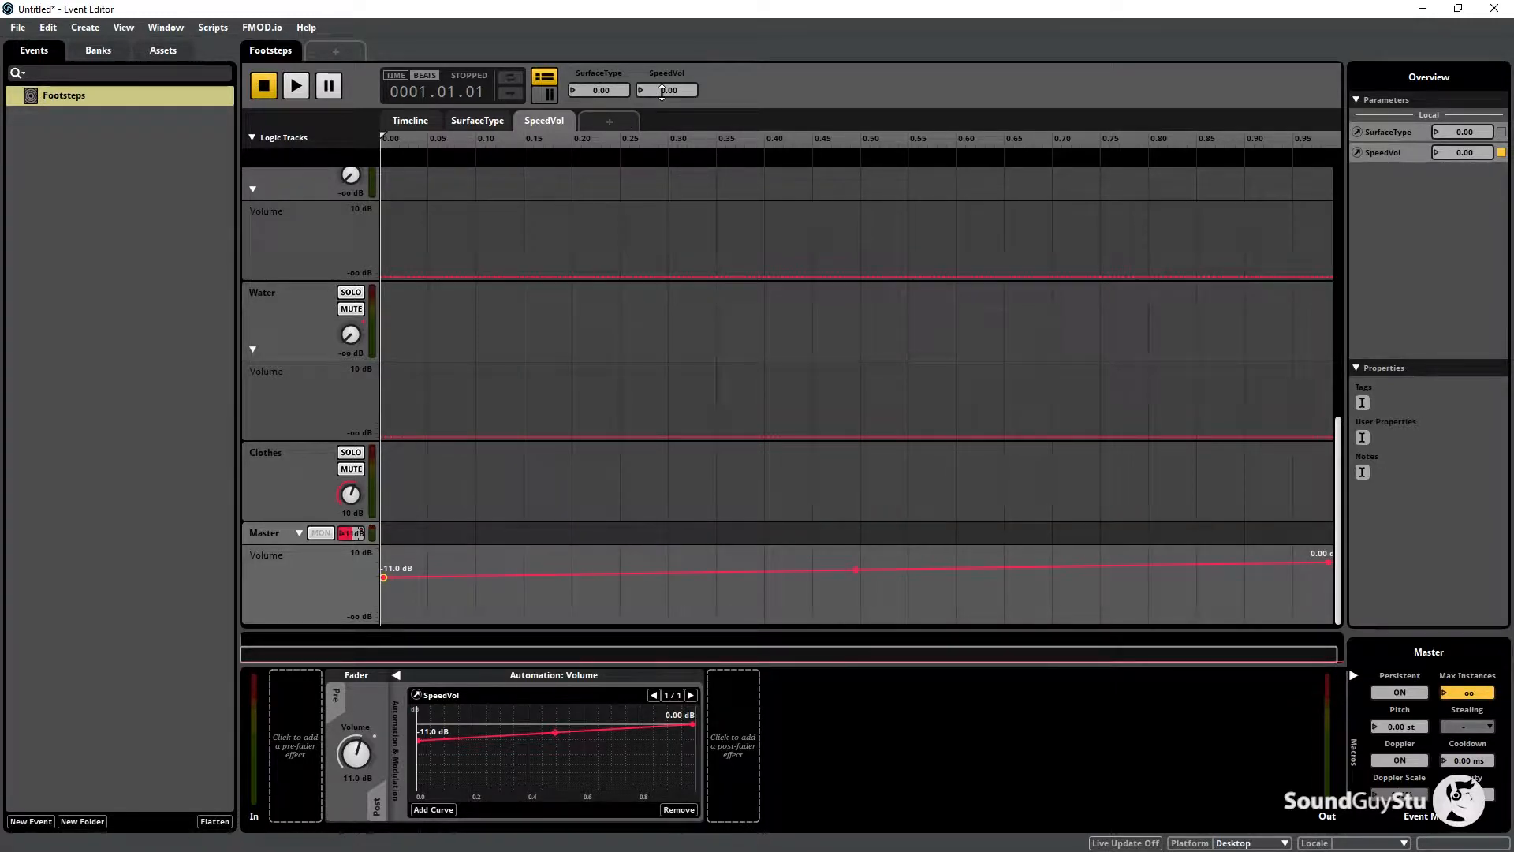
Audition the footsteps while raising SpeedVol to 1.00, stop playback and deselect the event.
{"action": "left_click_drag", "start_coordinate": [662, 91], "coordinate": [661, 63]}
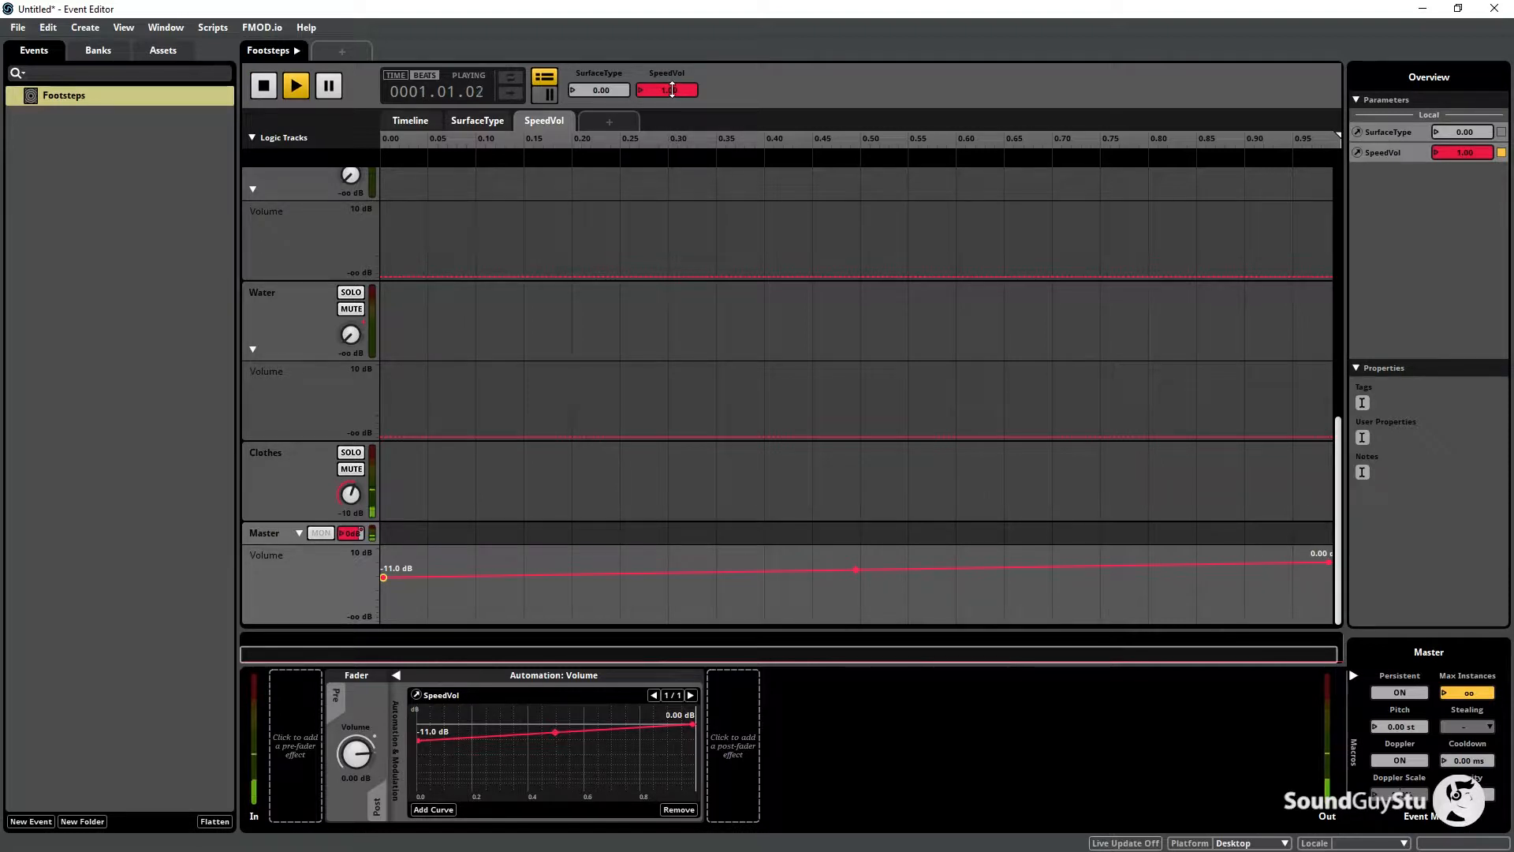
{"action": "mouse_move", "coordinate": [671, 89]}
{"action": "left_mouse_down"}
{"action": "mouse_move", "coordinate": [671, 118]}
{"action": "mouse_move", "coordinate": [671, 89]}
{"action": "left_mouse_up"}
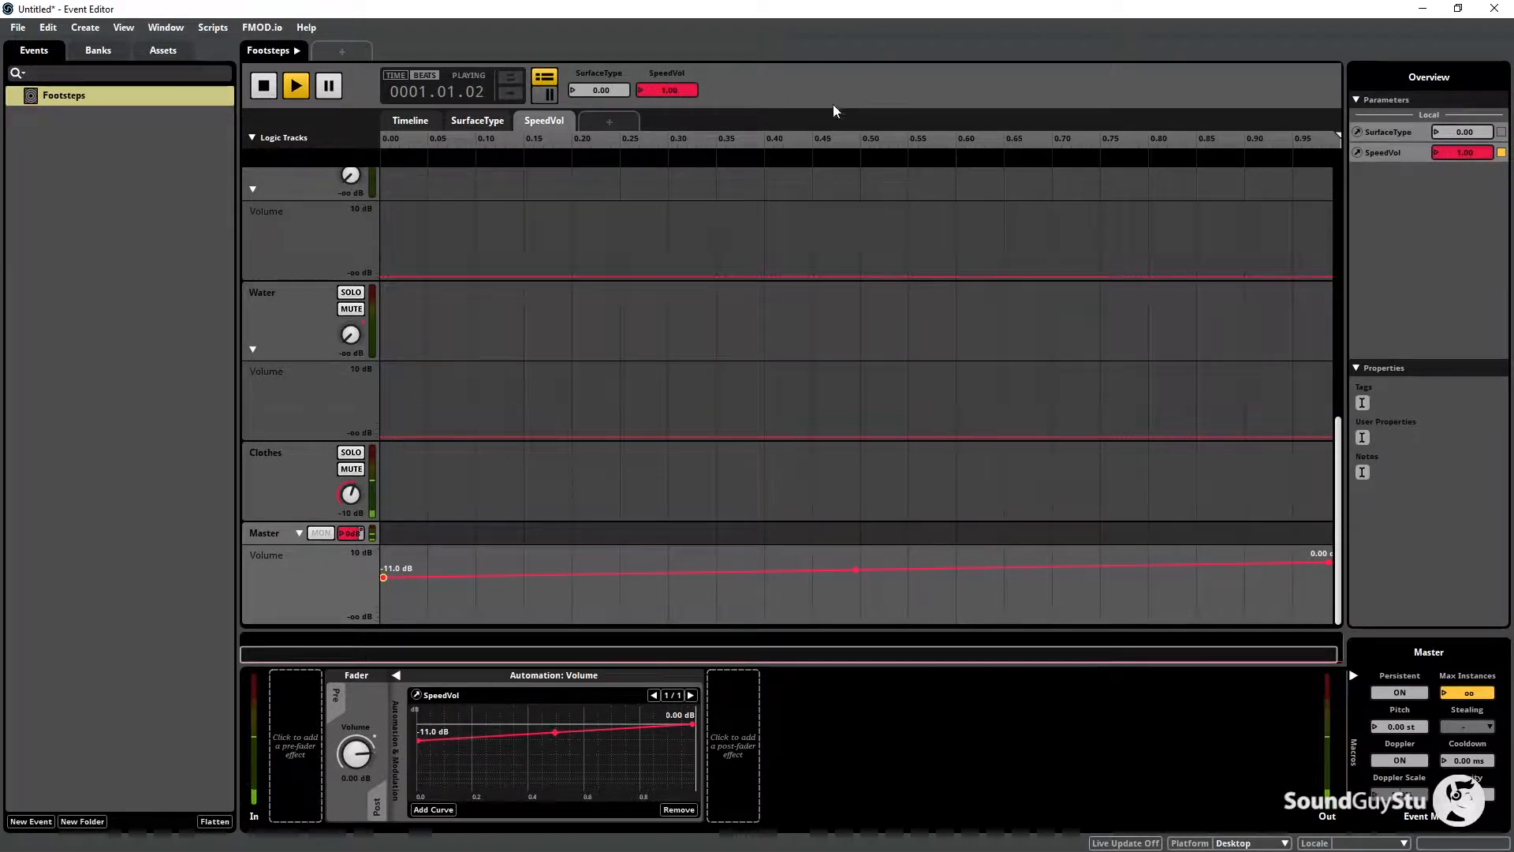
{"action": "left_click", "coordinate": [266, 90]}
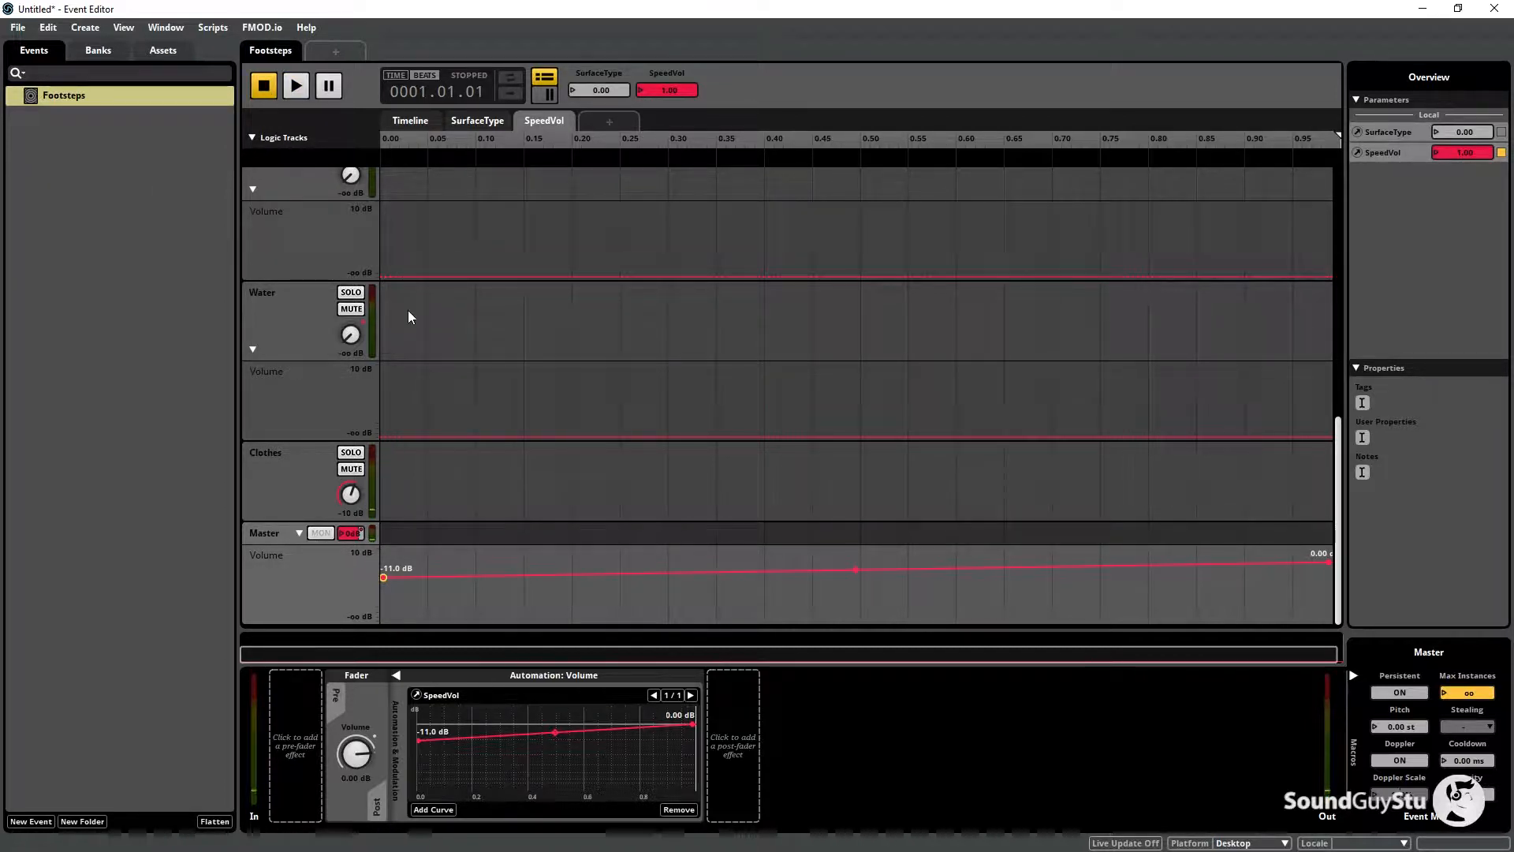
{"action": "left_click", "coordinate": [77, 197]}
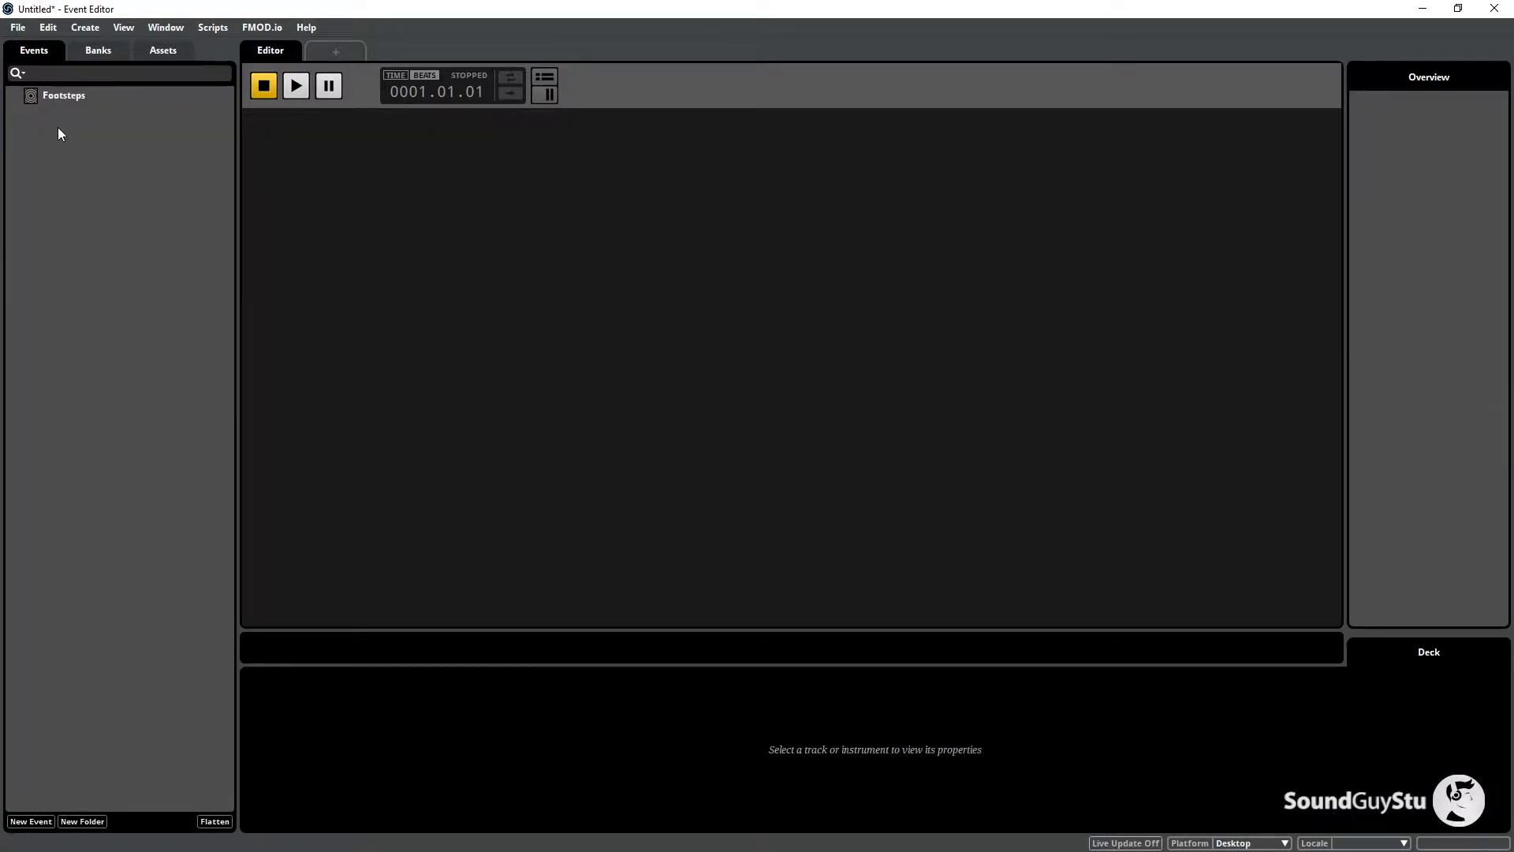
Save the project as LetsAddSoundAudio in the LetsAddSoundGame folder inside LetsAddSound on the BuiltIn SSD (I:) drive.
{"action": "left_click", "coordinate": [17, 27]}
{"action": "left_click", "coordinate": [27, 128]}
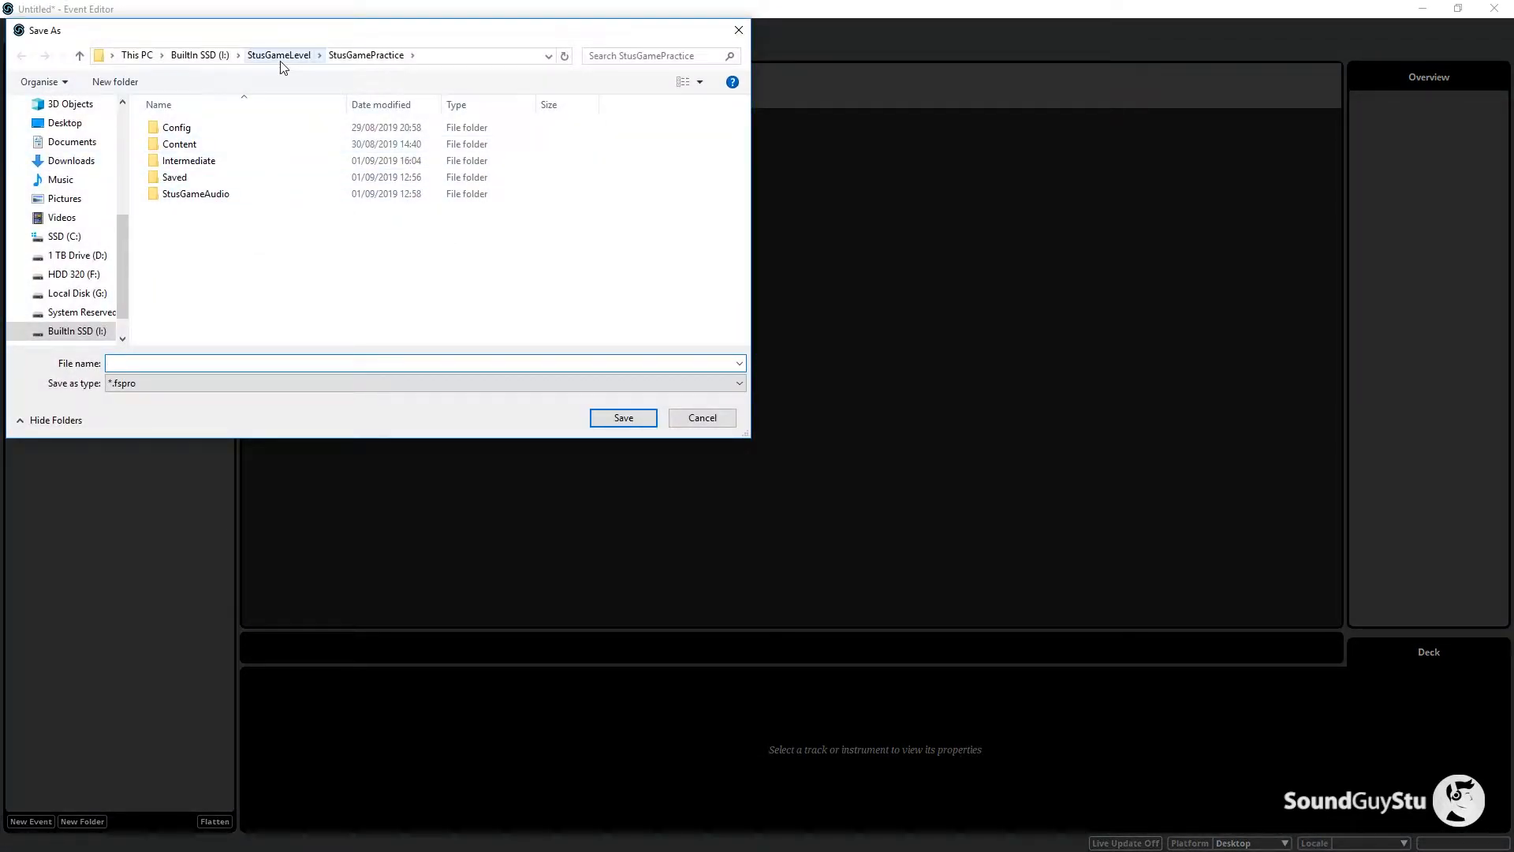
{"action": "left_click", "coordinate": [187, 57]}
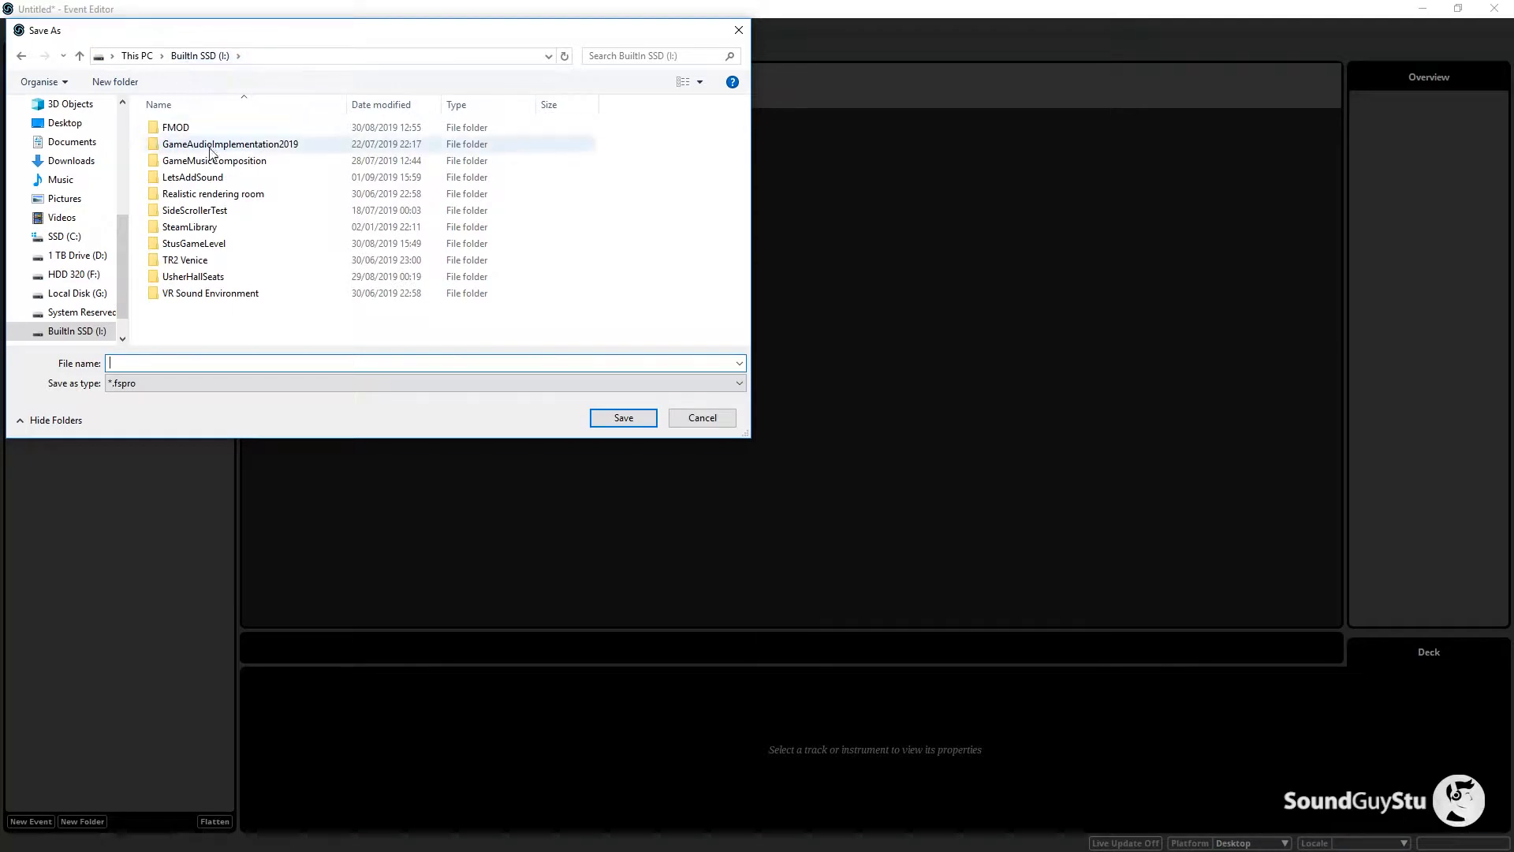
{"action": "double_click", "coordinate": [211, 179]}
{"action": "double_click", "coordinate": [201, 128]}
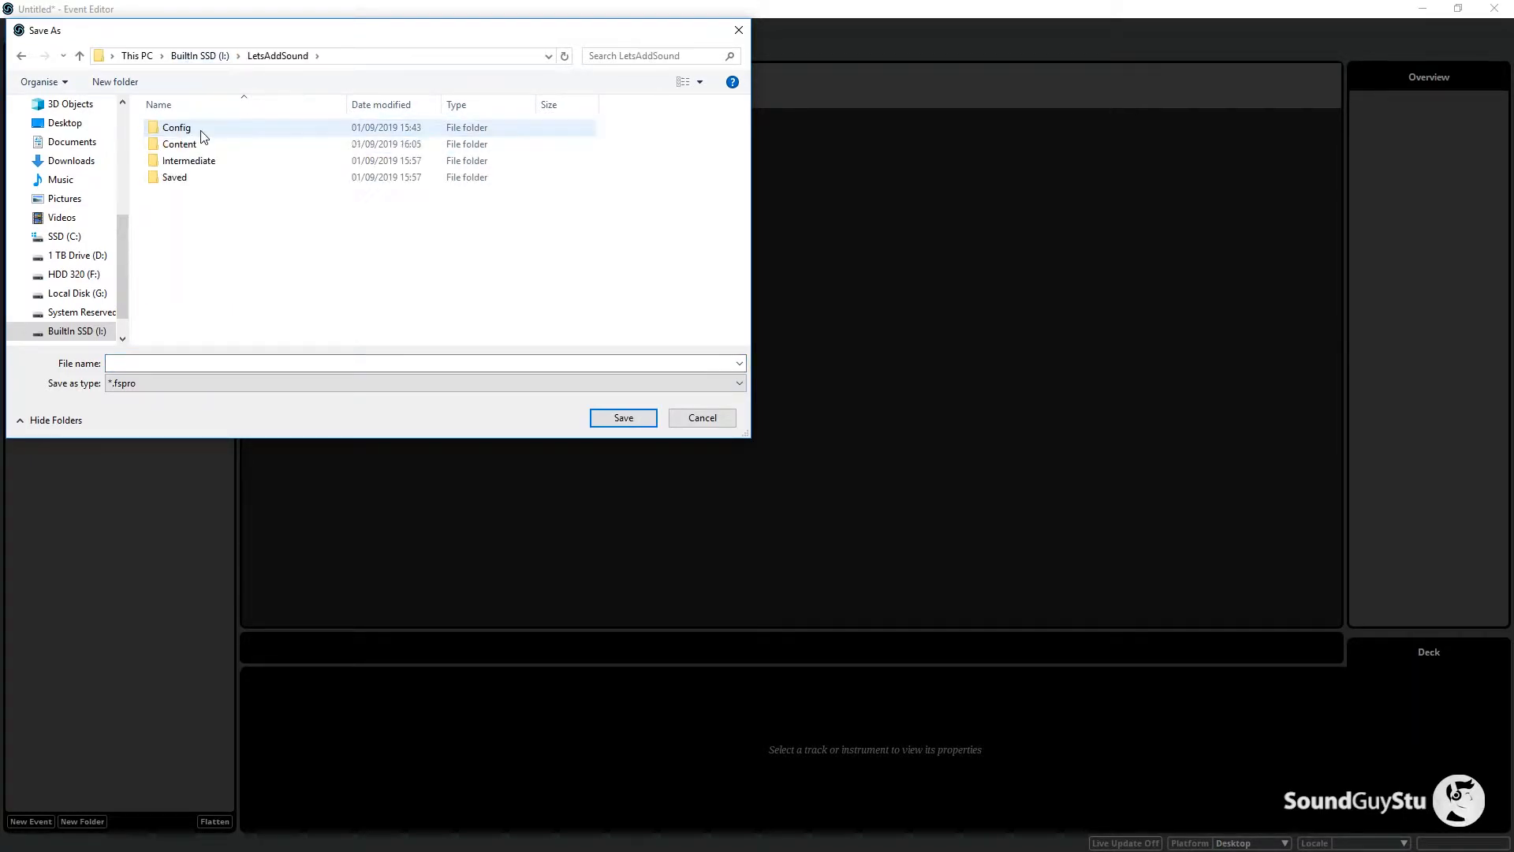
{"action": "left_click", "coordinate": [203, 363]}
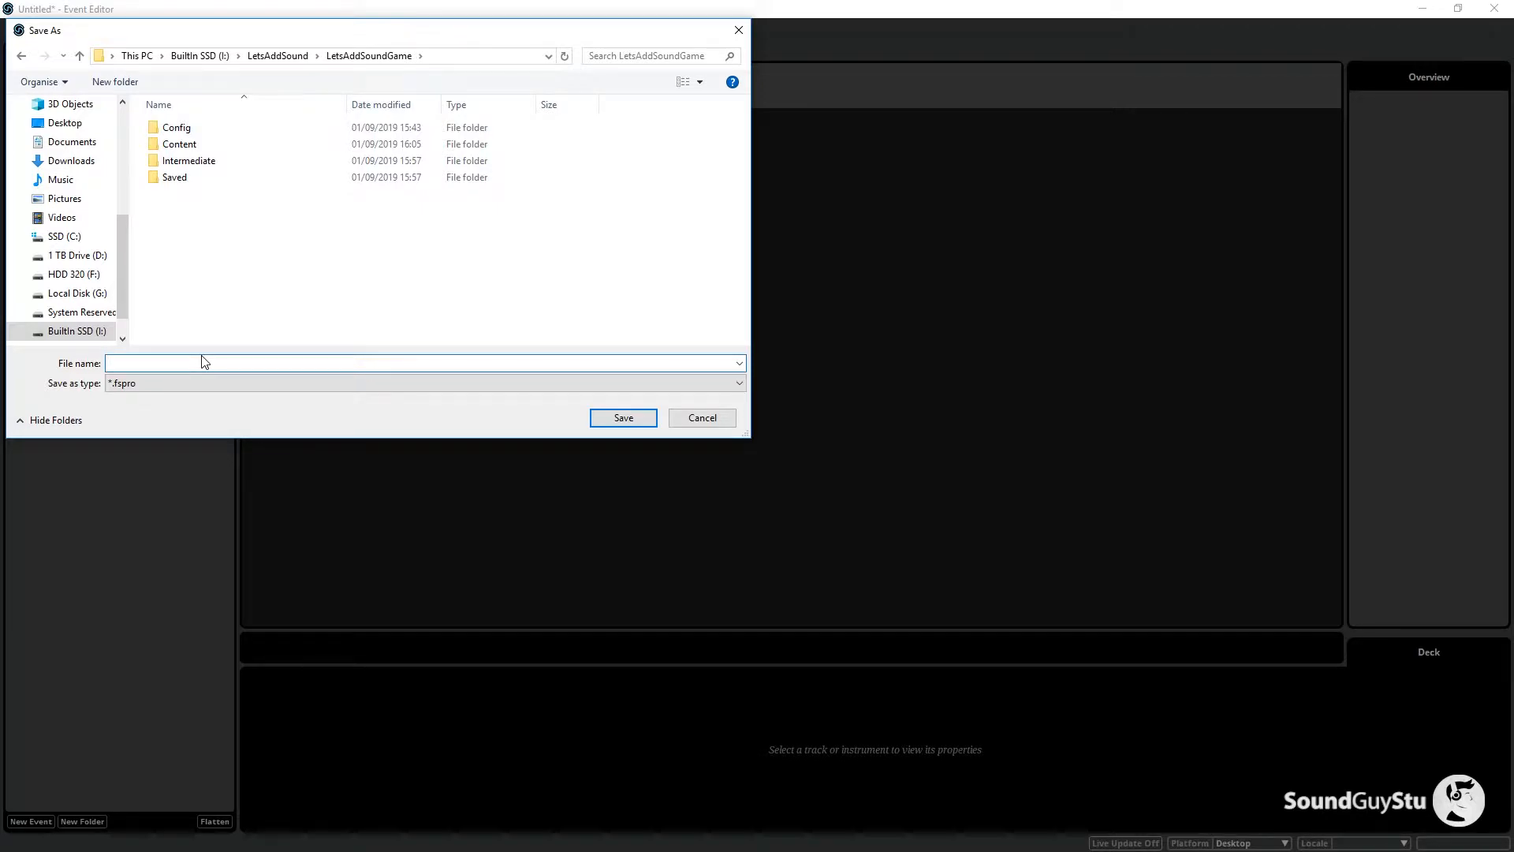
{"action": "type", "text": "LetsAddS"}
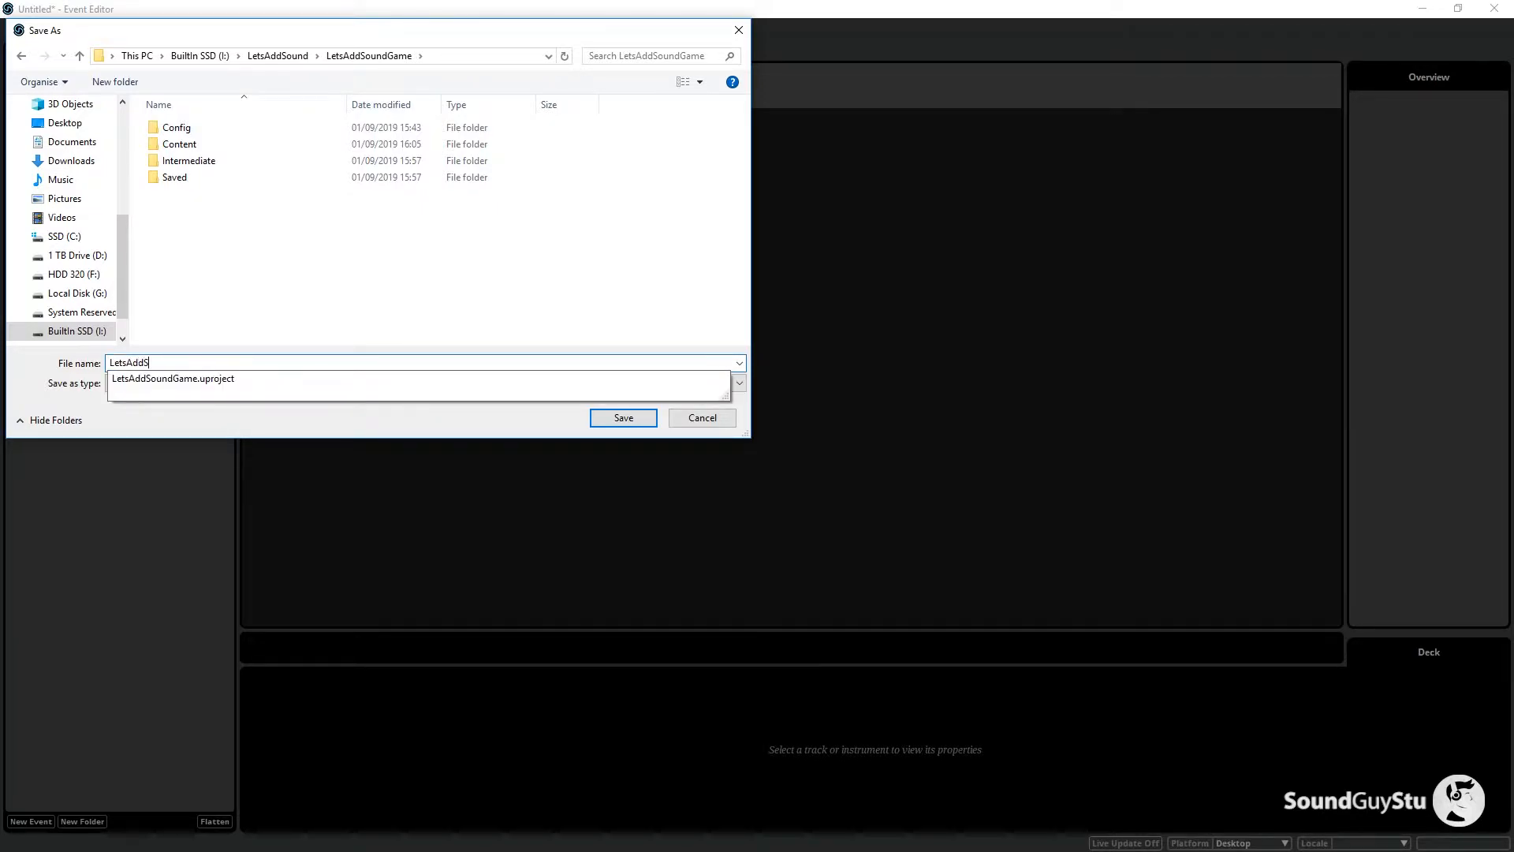
{"action": "type", "text": "oundA"}
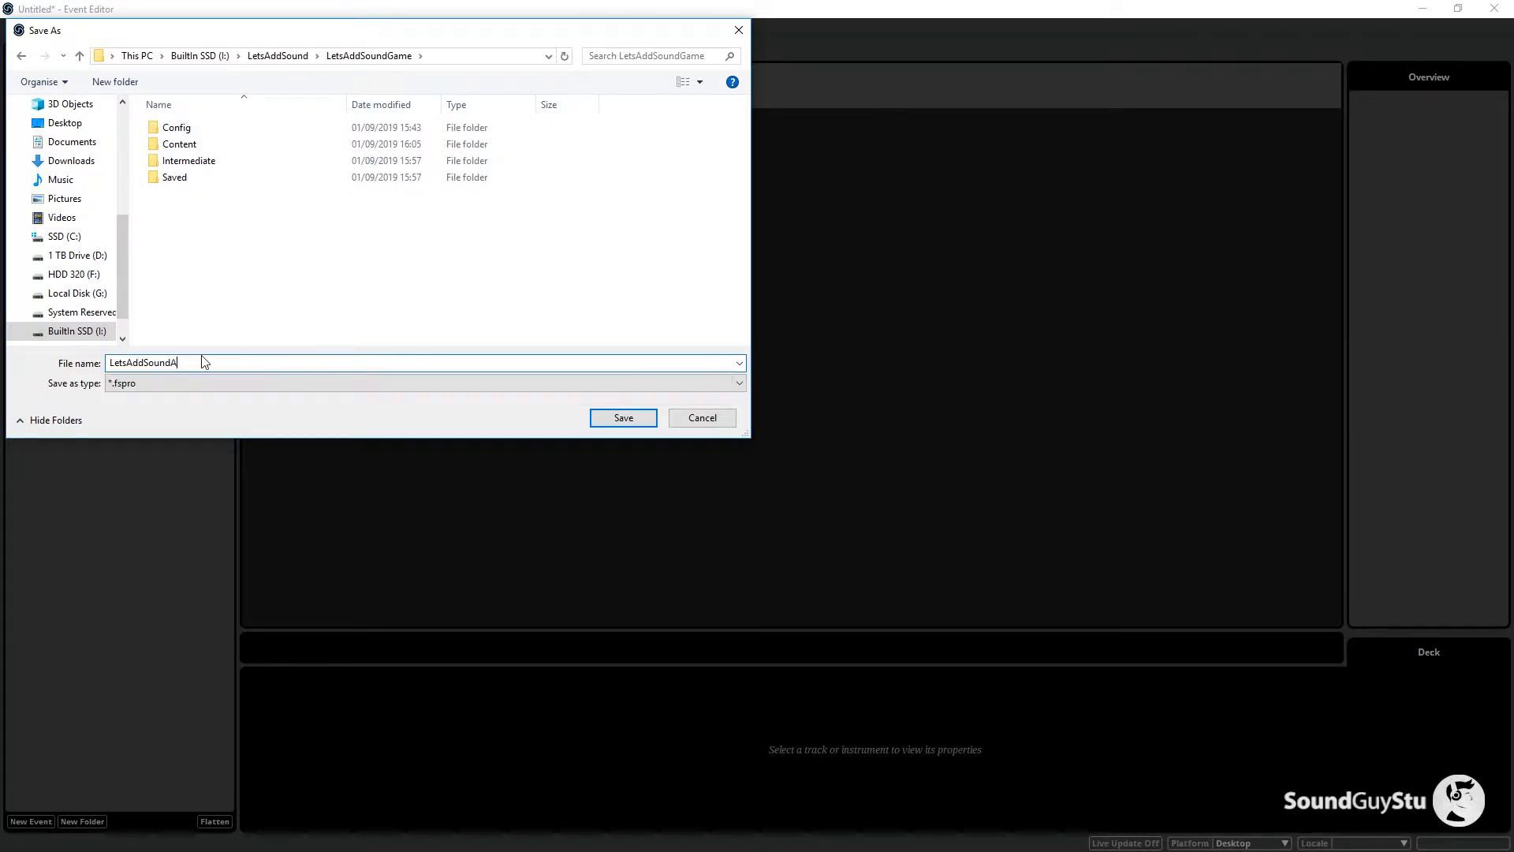
{"action": "type", "text": "udio"}
{"action": "key", "text": "Return"}
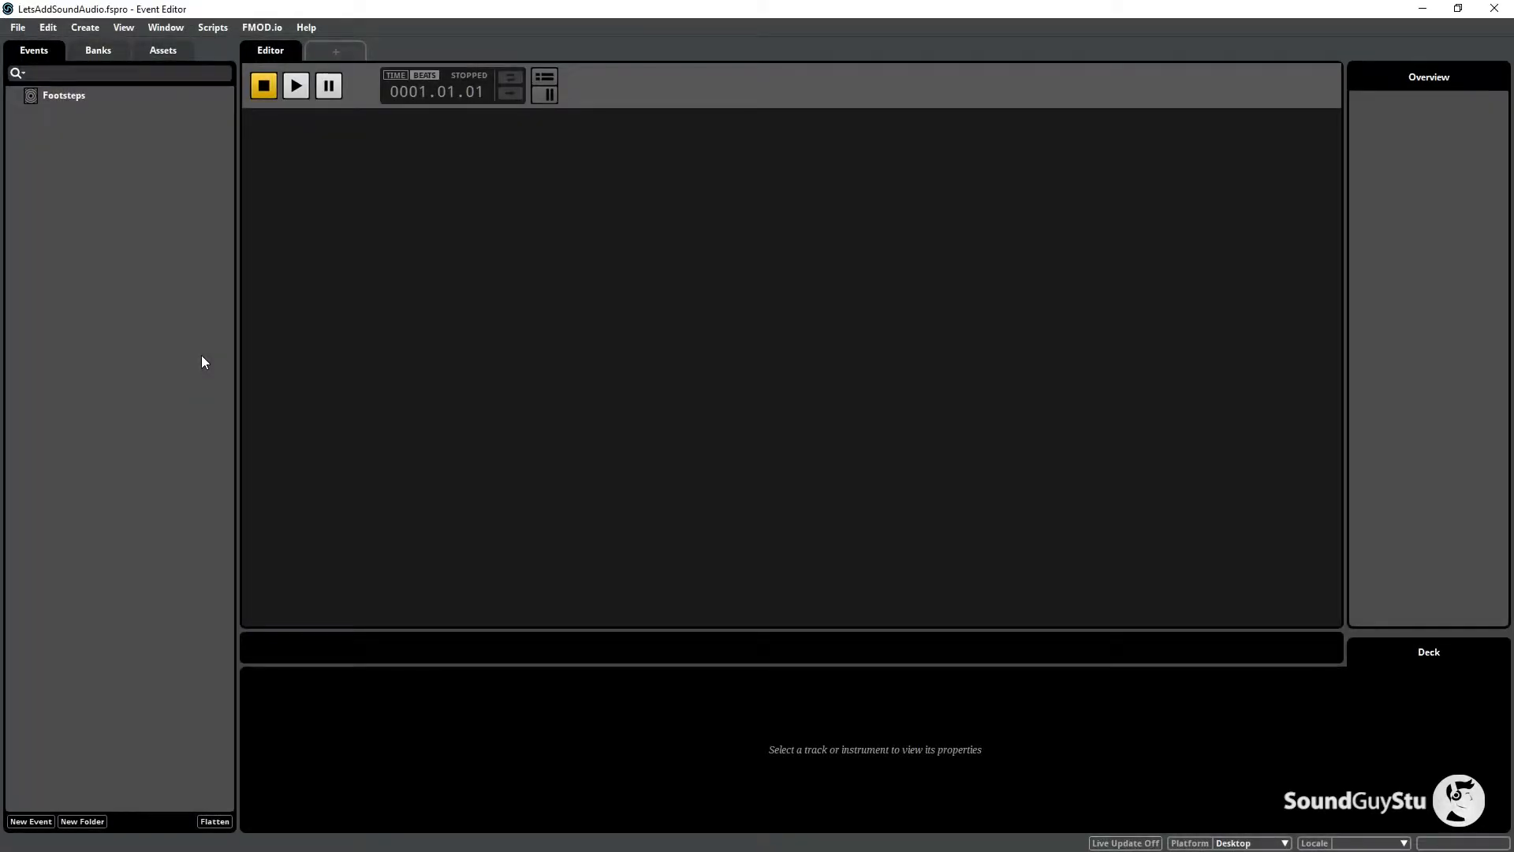
Create a new 2D event named JumpStart and assign it to the Foley bank.
{"action": "right_click", "coordinate": [55, 129]}
{"action": "mouse_move", "coordinate": [83, 141]}
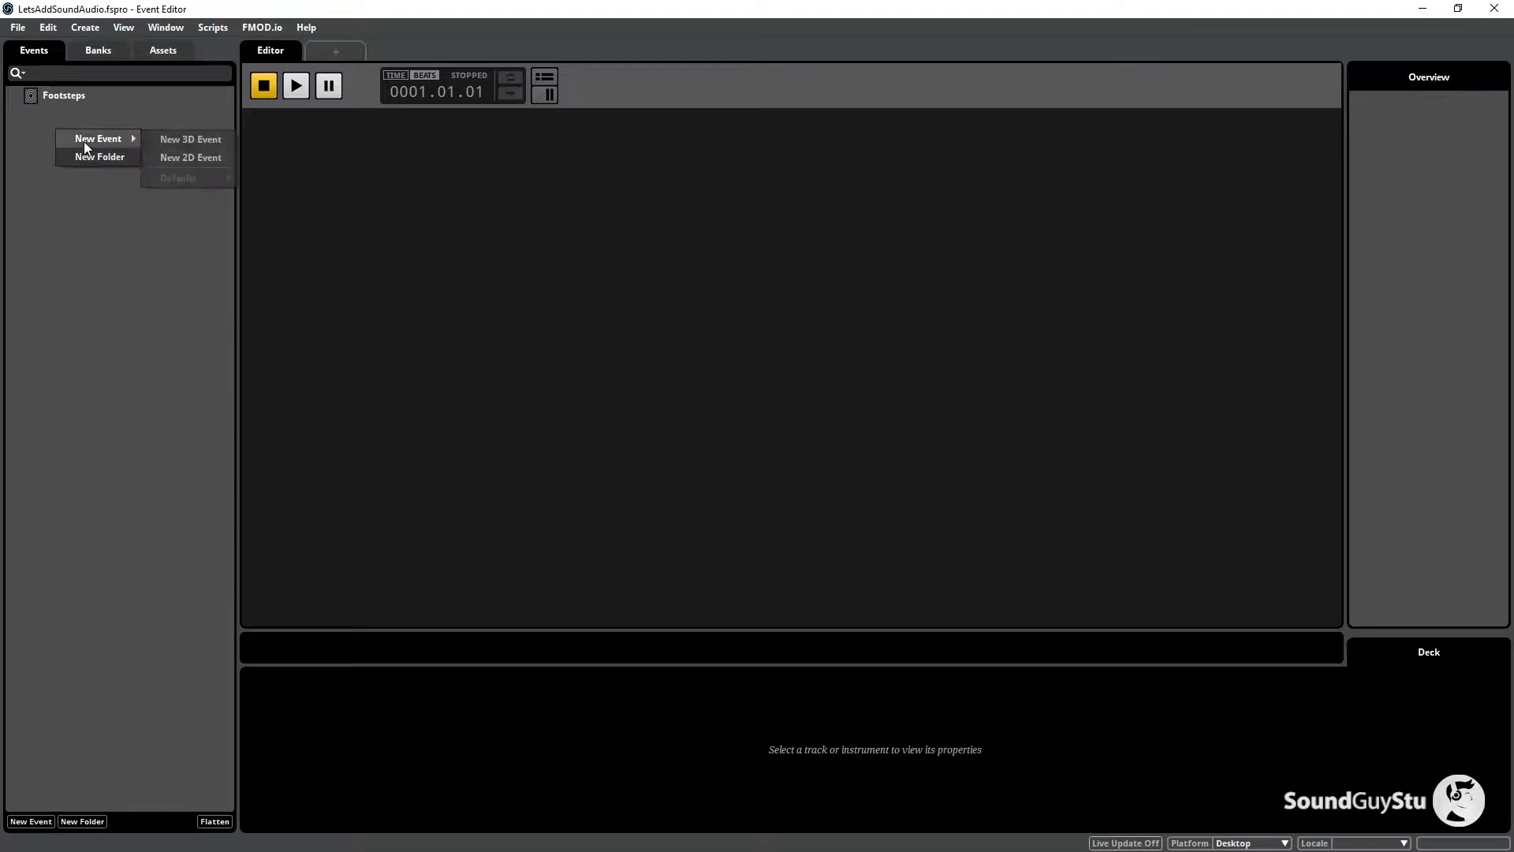
{"action": "left_click", "coordinate": [161, 158]}
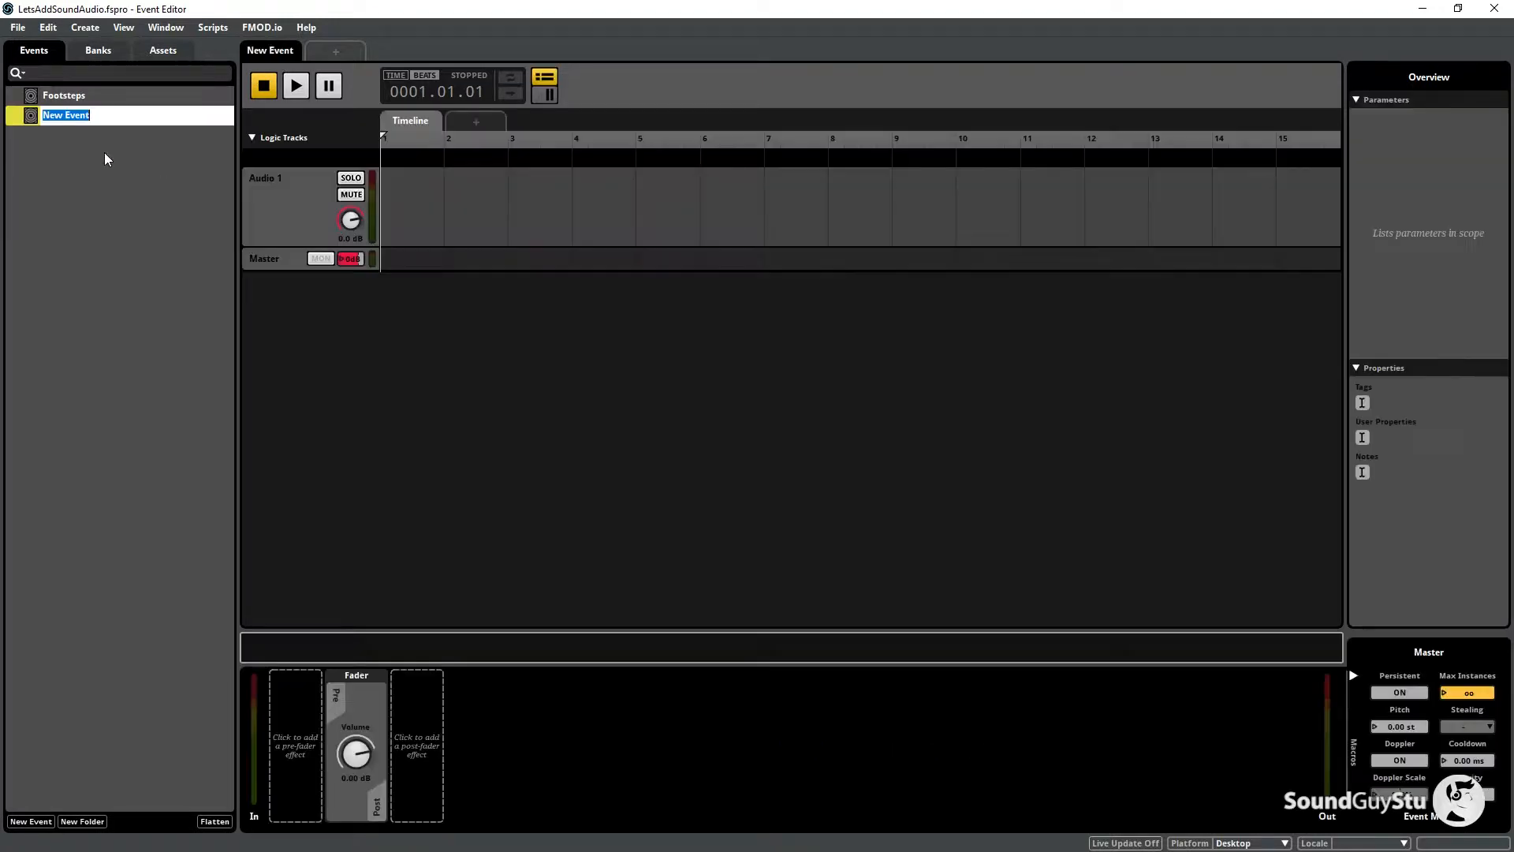
{"action": "type", "text": "JumpStart"}
{"action": "key", "text": "Return"}
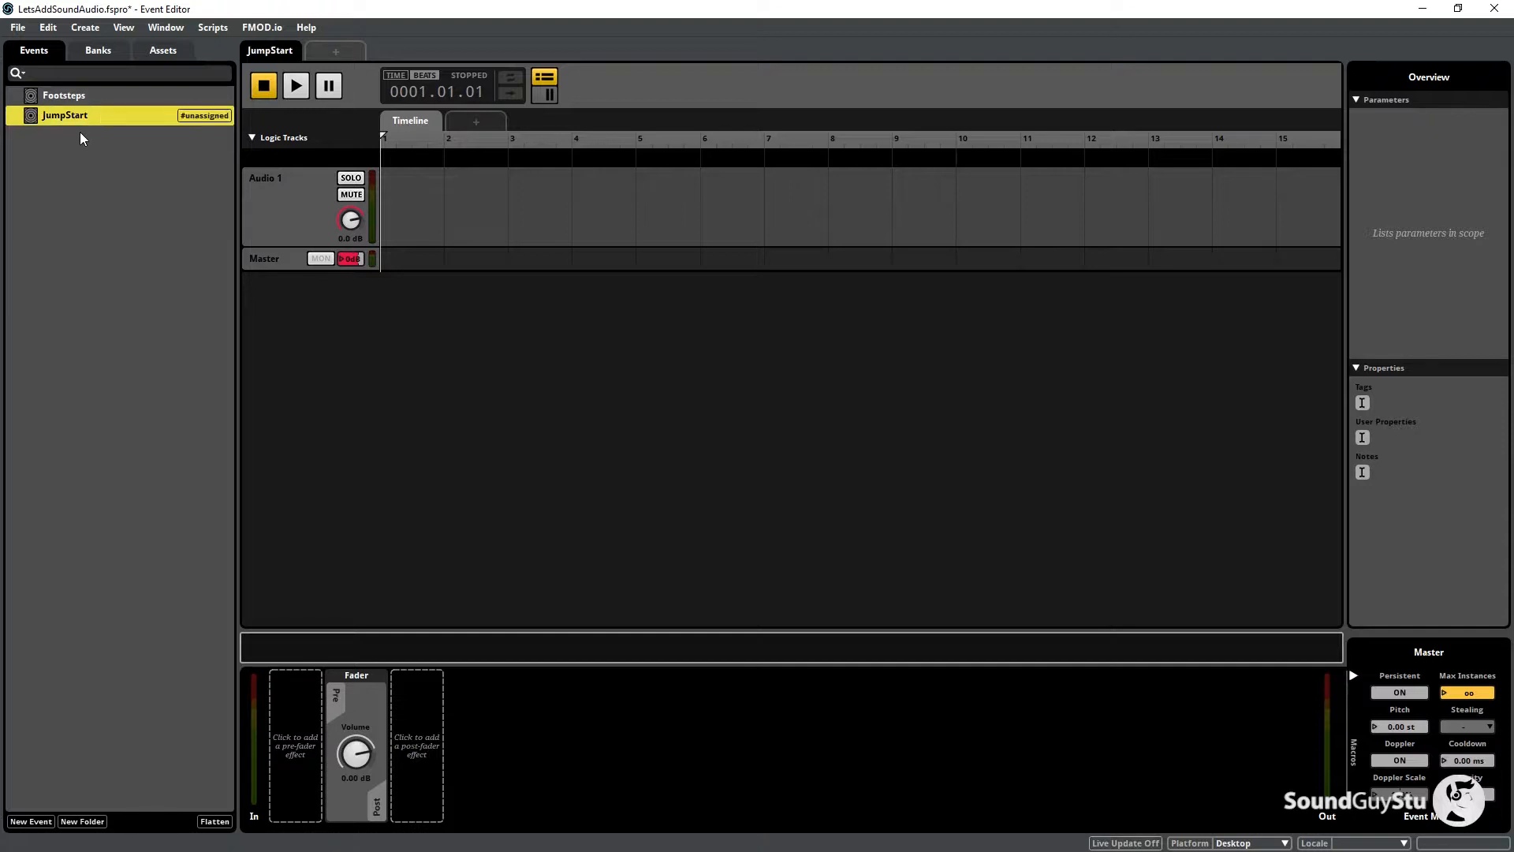
{"action": "right_click", "coordinate": [145, 120]}
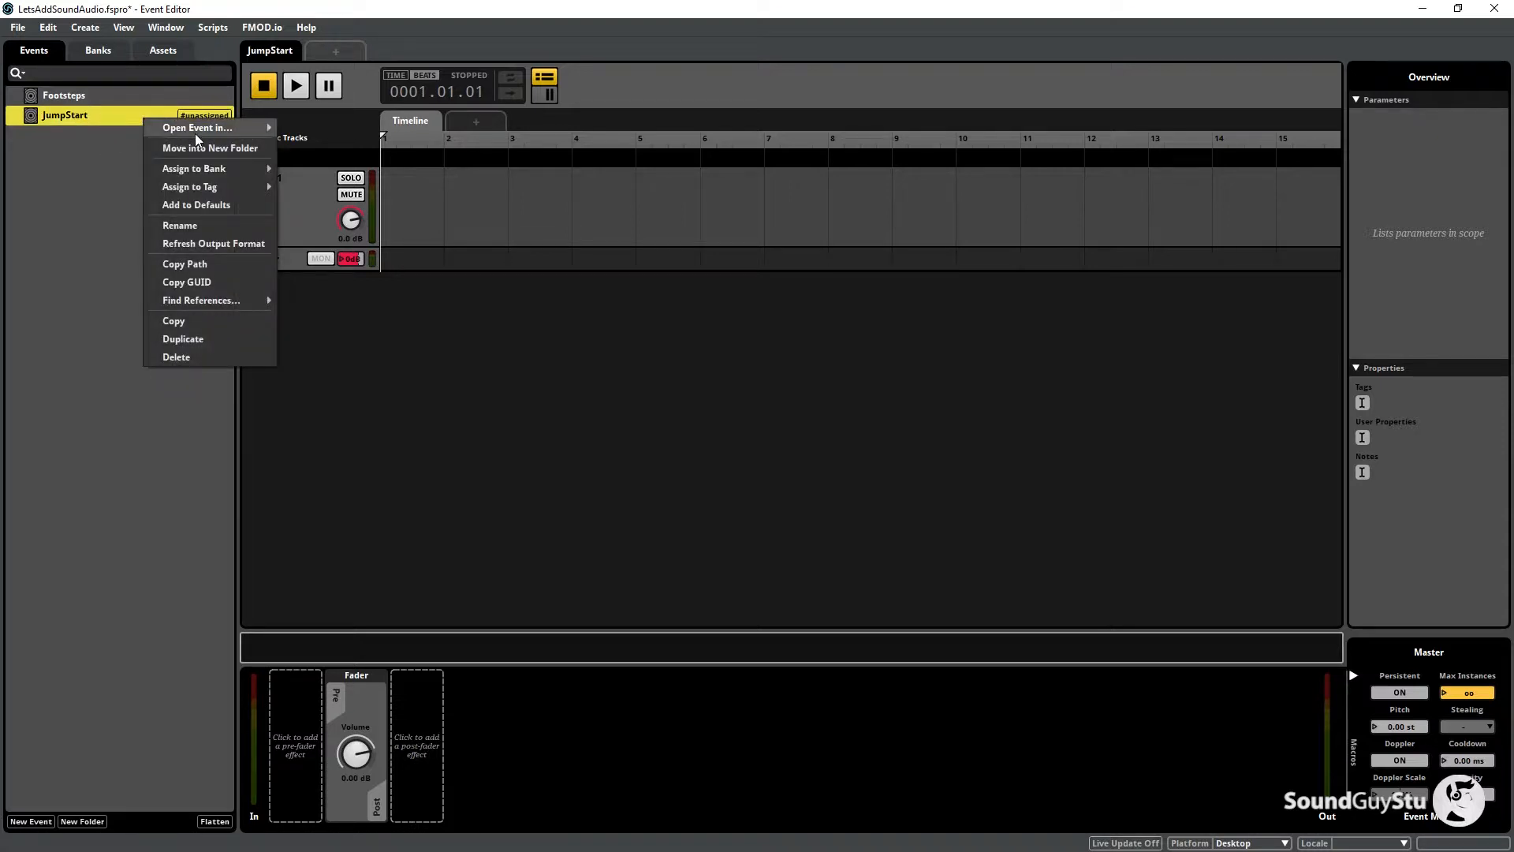
{"action": "mouse_move", "coordinate": [214, 168]}
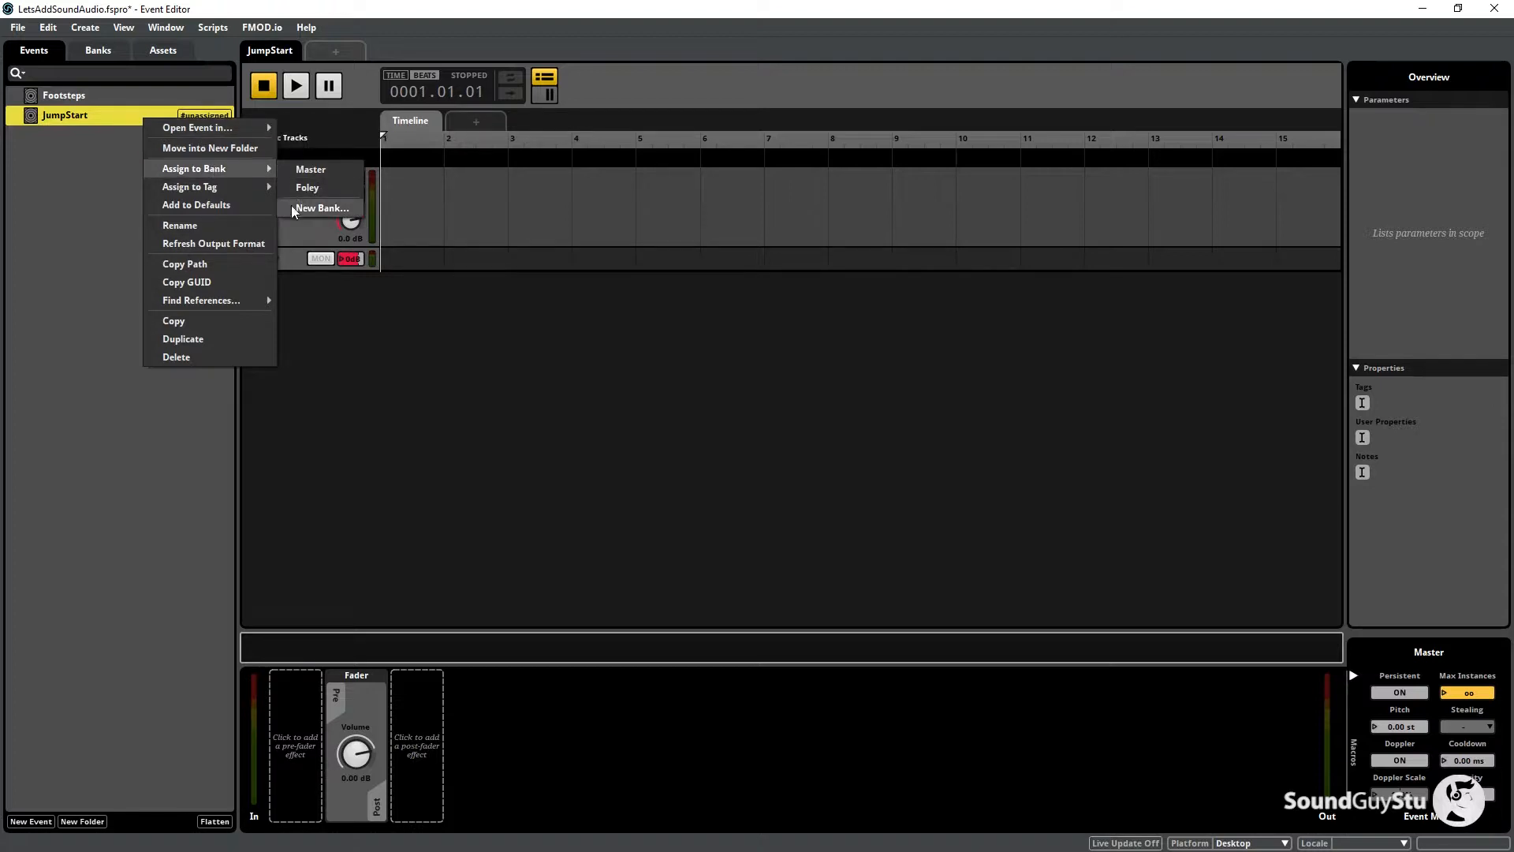
{"action": "left_click", "coordinate": [304, 190]}
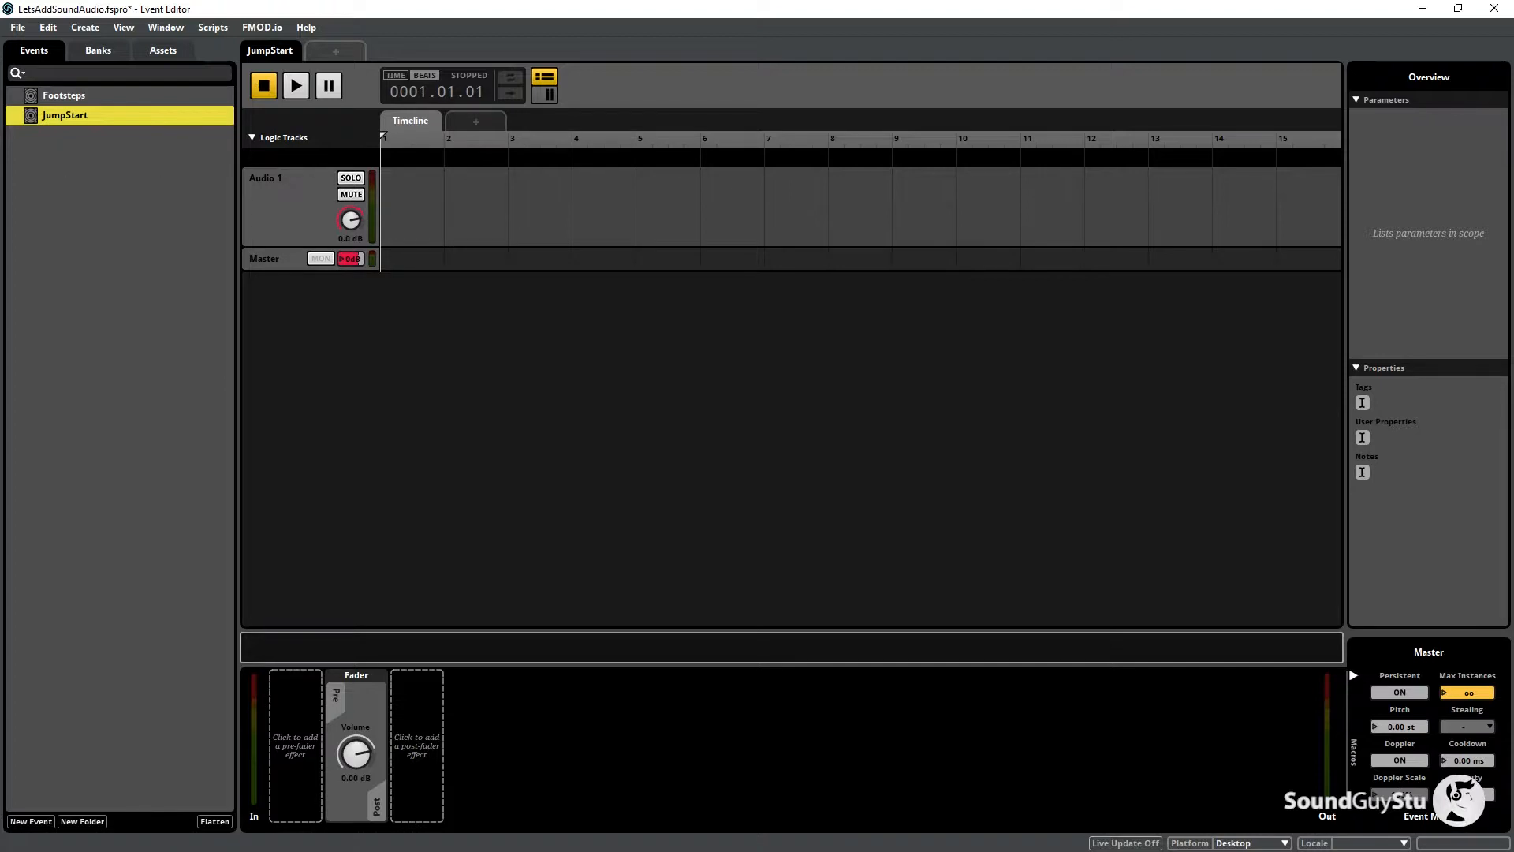
Create a new 2D event named JumpLand and assign it to the Foley bank.
{"action": "right_click", "coordinate": [73, 168]}
{"action": "mouse_move", "coordinate": [133, 169]}
{"action": "left_click", "coordinate": [202, 177]}
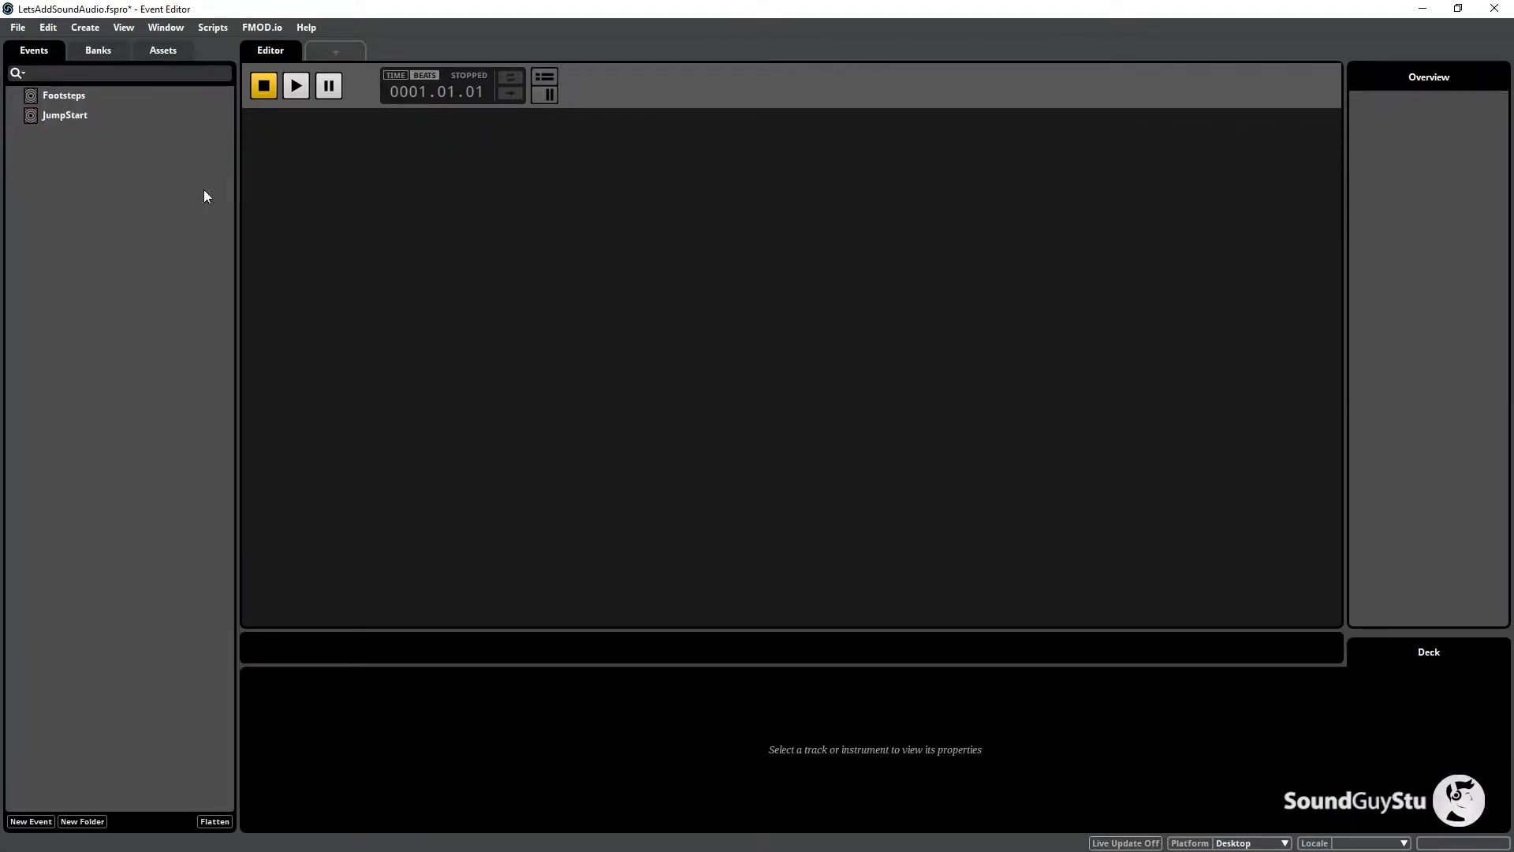
{"action": "type", "text": "Jump"}
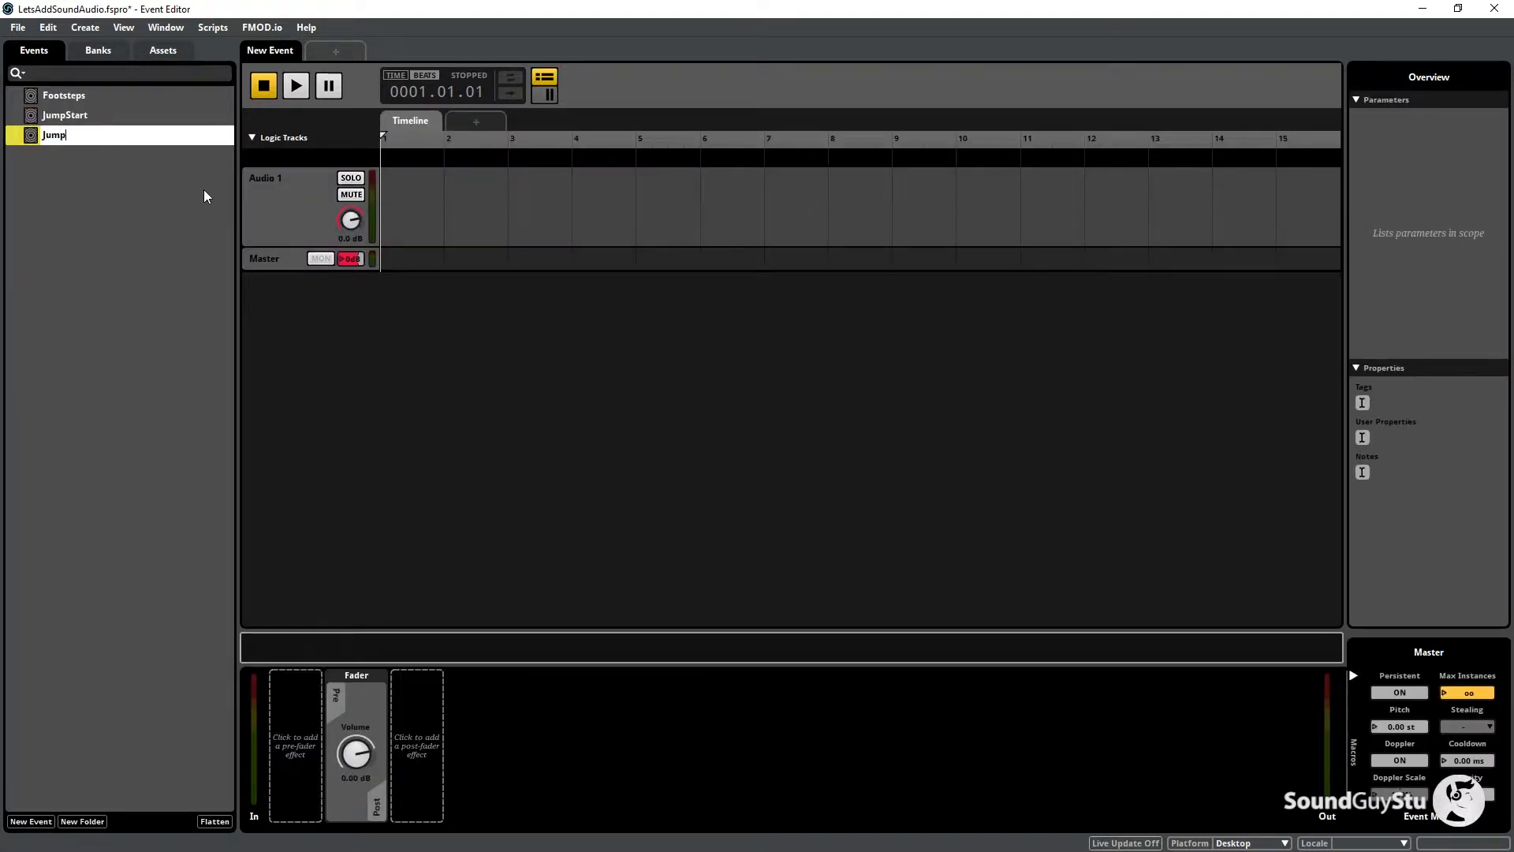
{"action": "type", "text": "Land"}
{"action": "key", "text": "Return"}
{"action": "right_click", "coordinate": [136, 134]}
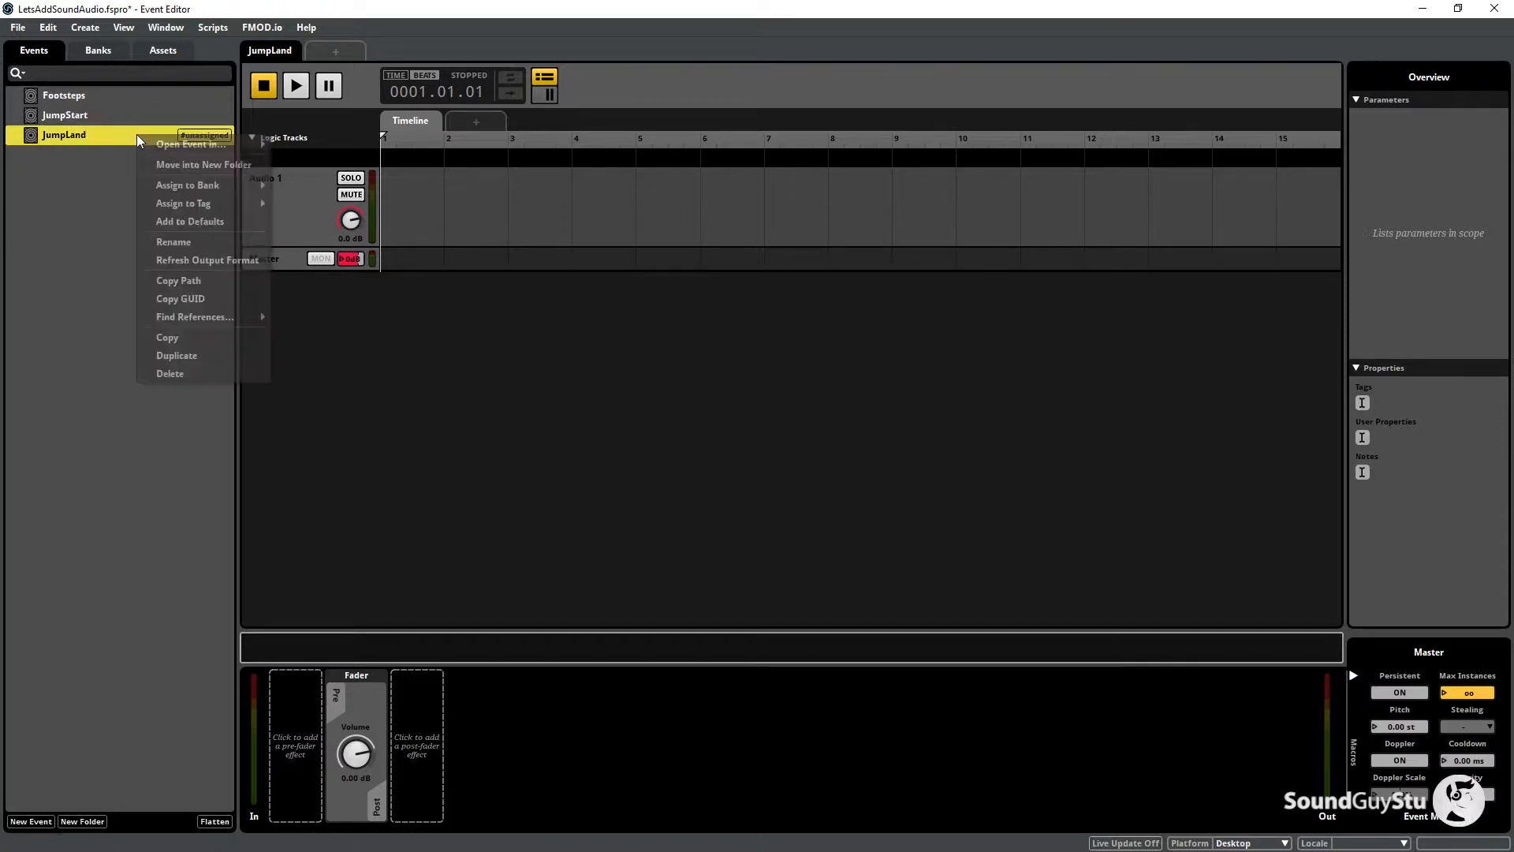
{"action": "mouse_move", "coordinate": [236, 149]}
{"action": "mouse_move", "coordinate": [221, 187]}
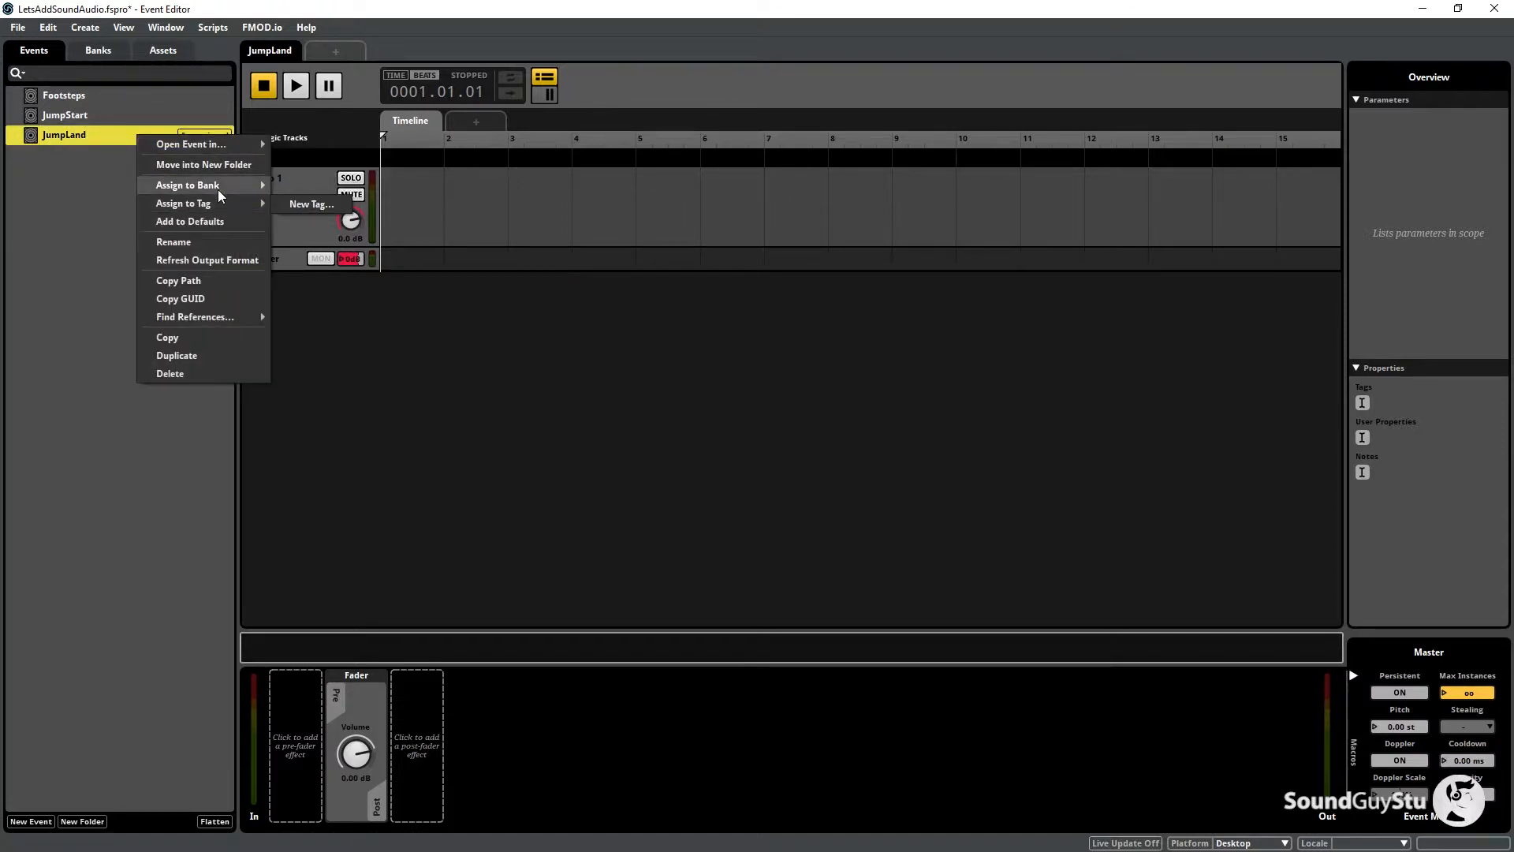
{"action": "left_click", "coordinate": [304, 206]}
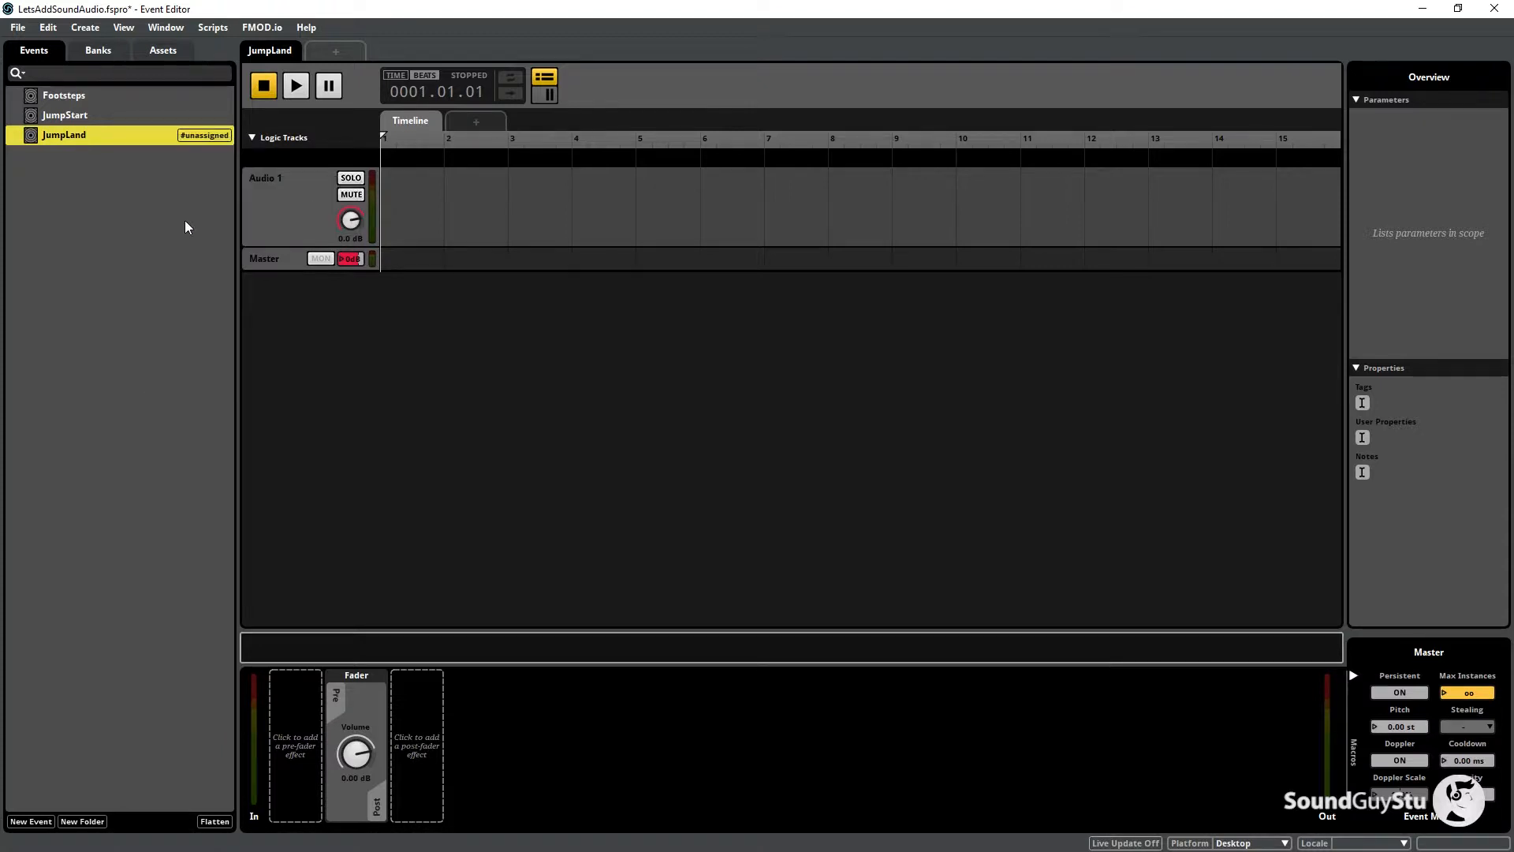
Rename the Audio 1 track of the JumpStart event as JumpStart.
{"action": "left_click", "coordinate": [83, 115]}
{"action": "double_click", "coordinate": [262, 176]}
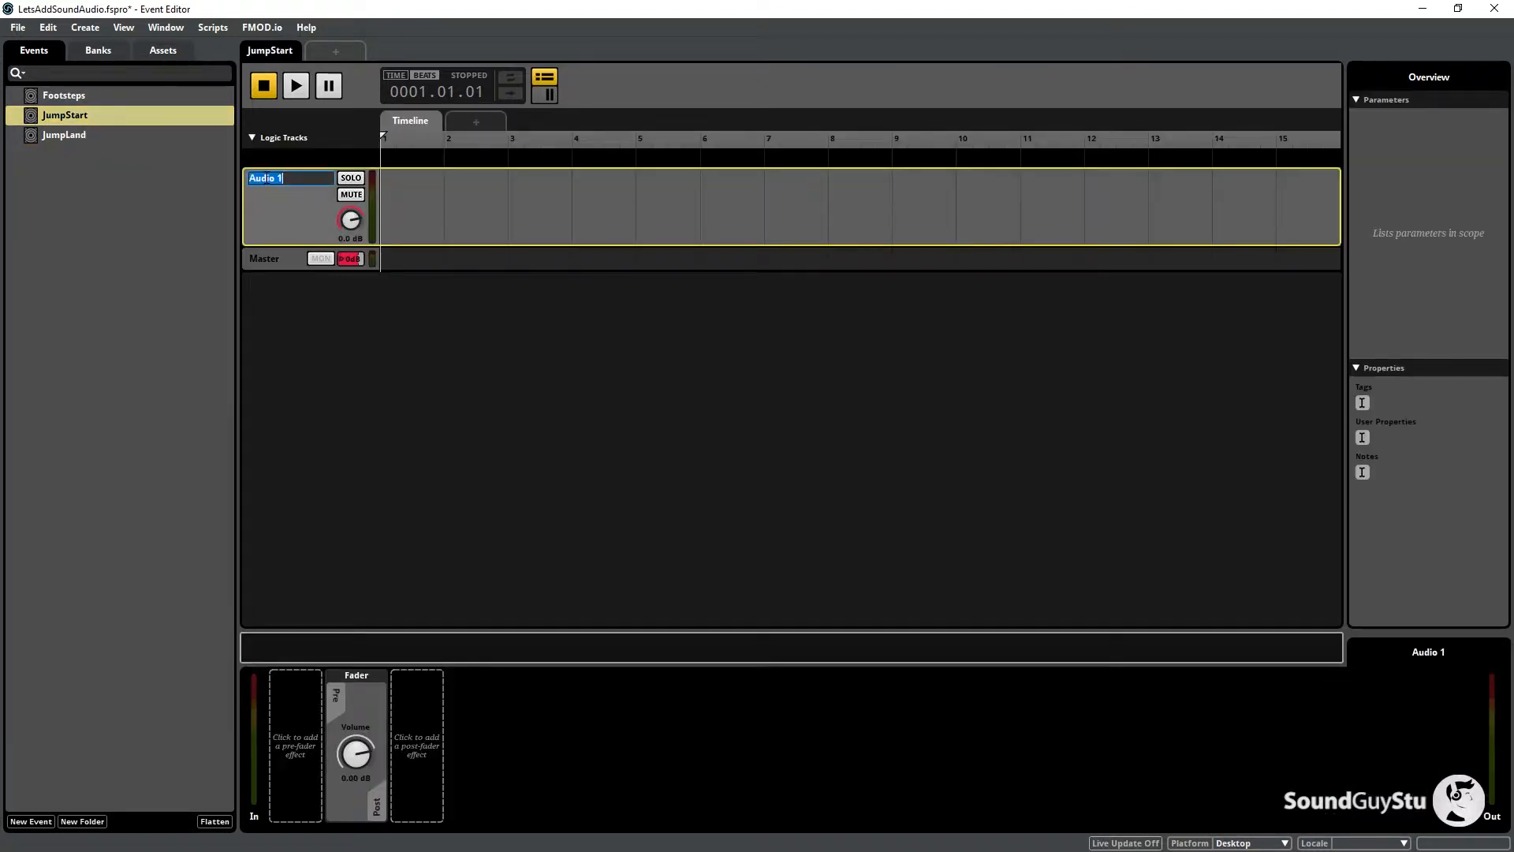
{"action": "type", "text": "JumpStart"}
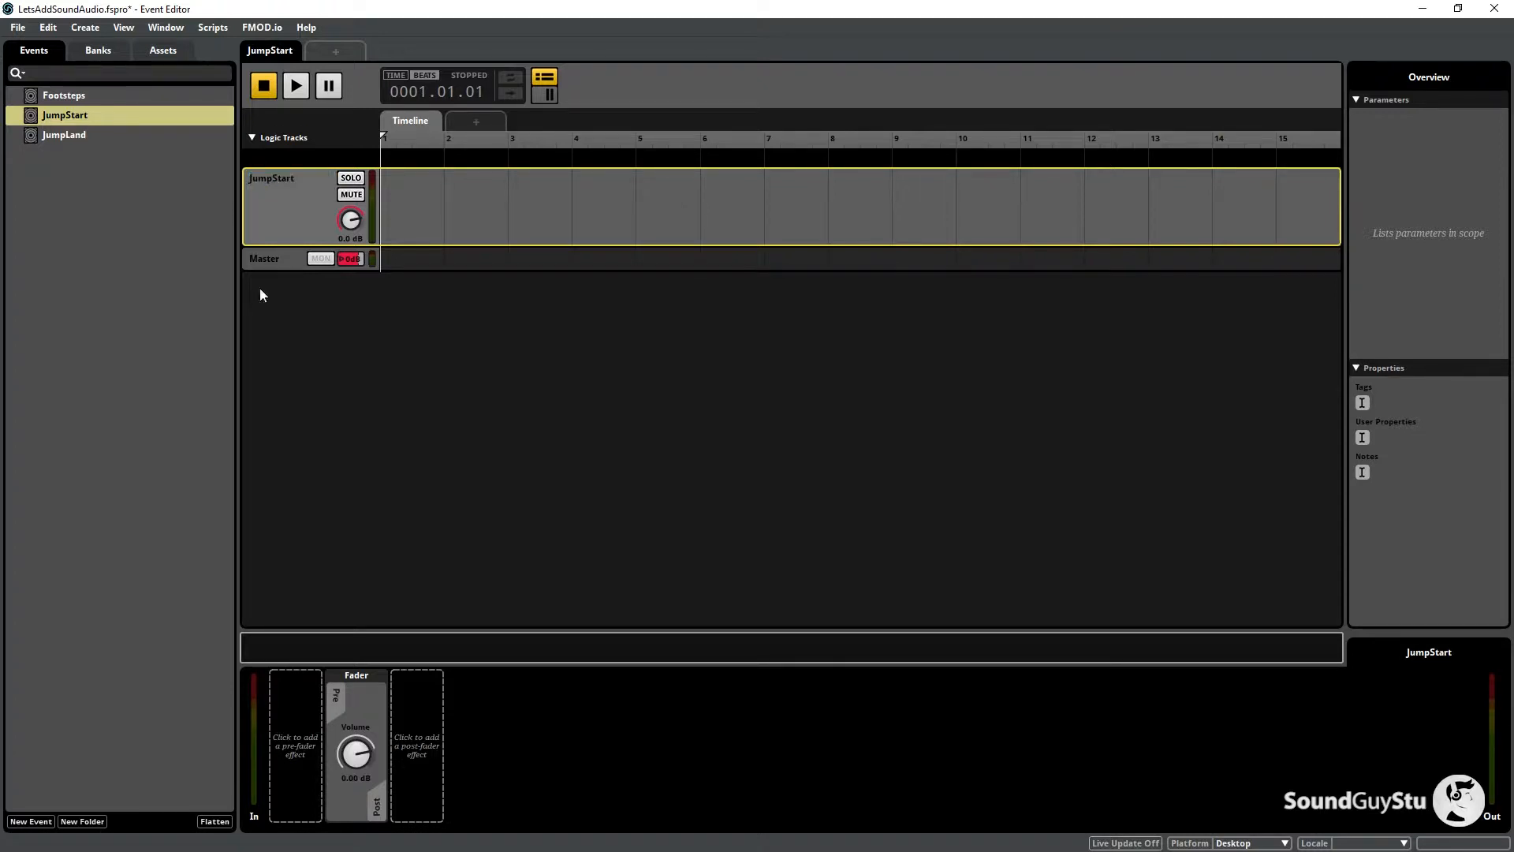
Open the Audio Bin and add Foley_Jump_Up_01 and Foley_Jump_Up_02 as one multi instrument at the start of the JumpStart track.
{"action": "left_click", "coordinate": [165, 27]}
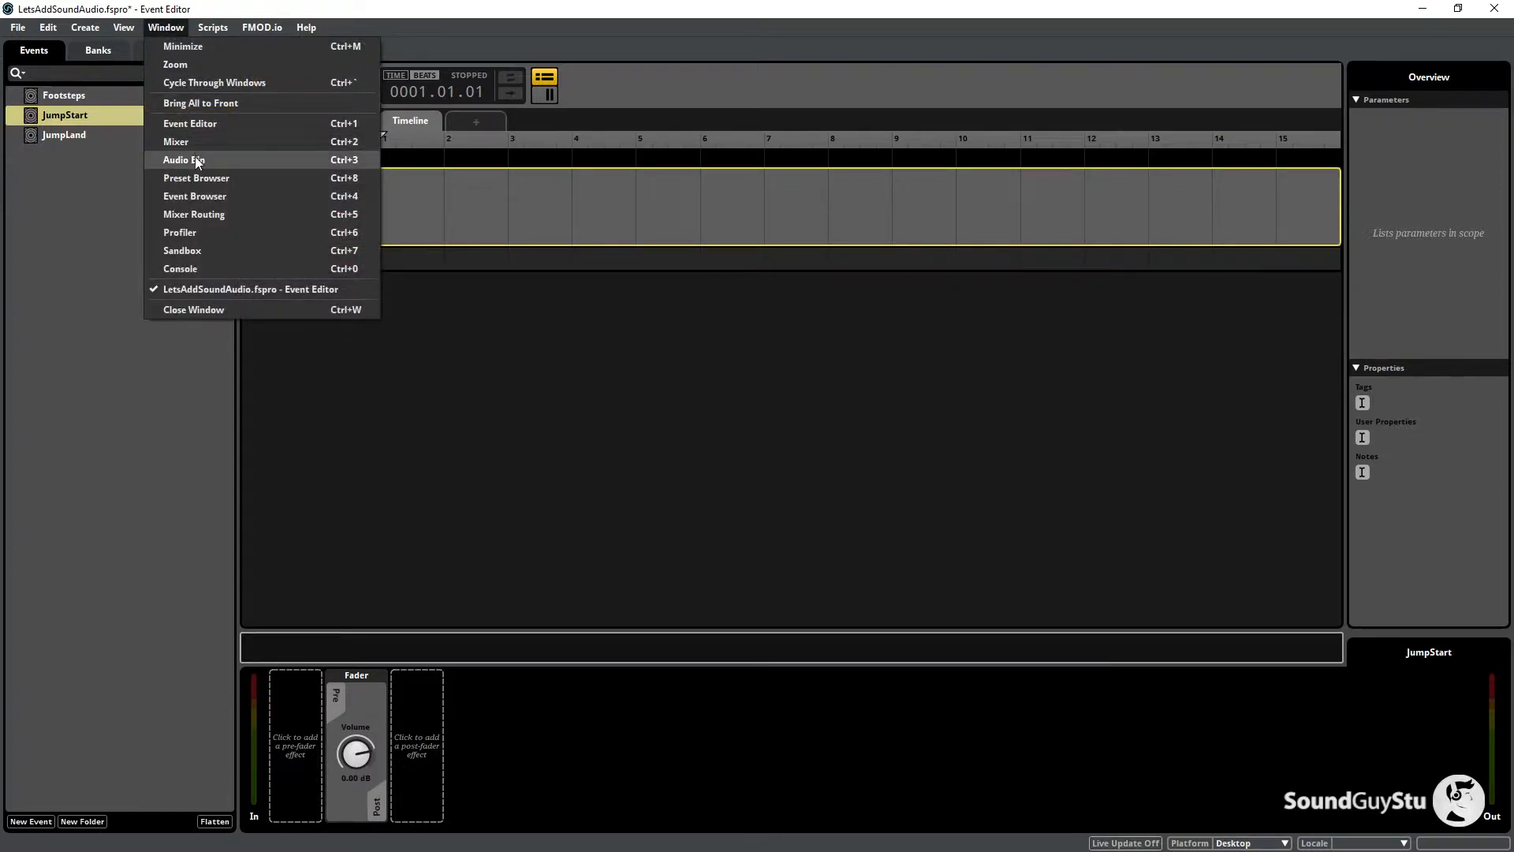
{"action": "left_click", "coordinate": [196, 156]}
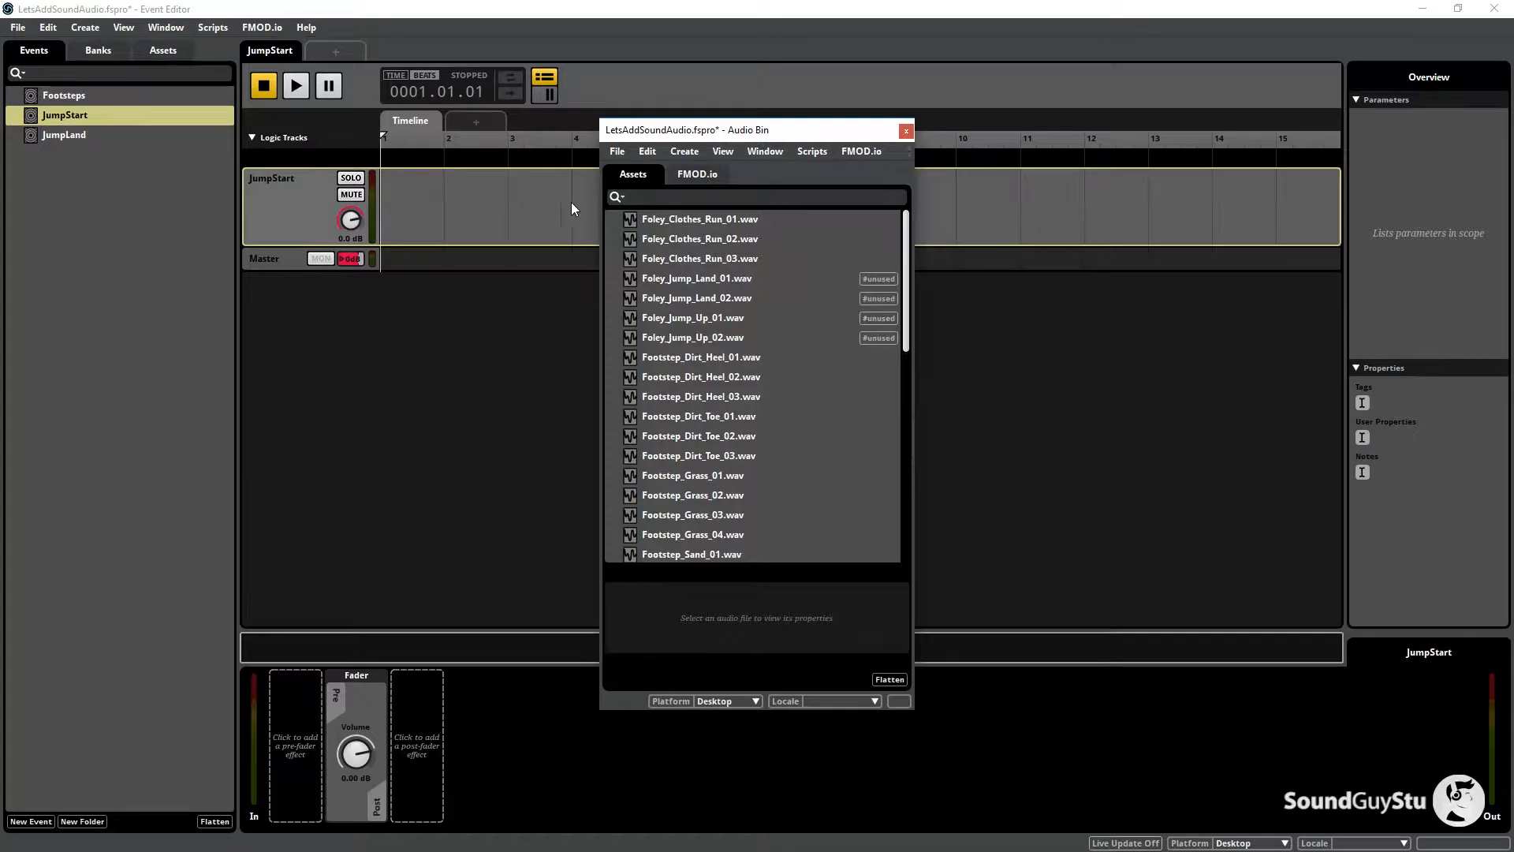
{"action": "left_click_drag", "start_coordinate": [732, 139], "coordinate": [1071, 81]}
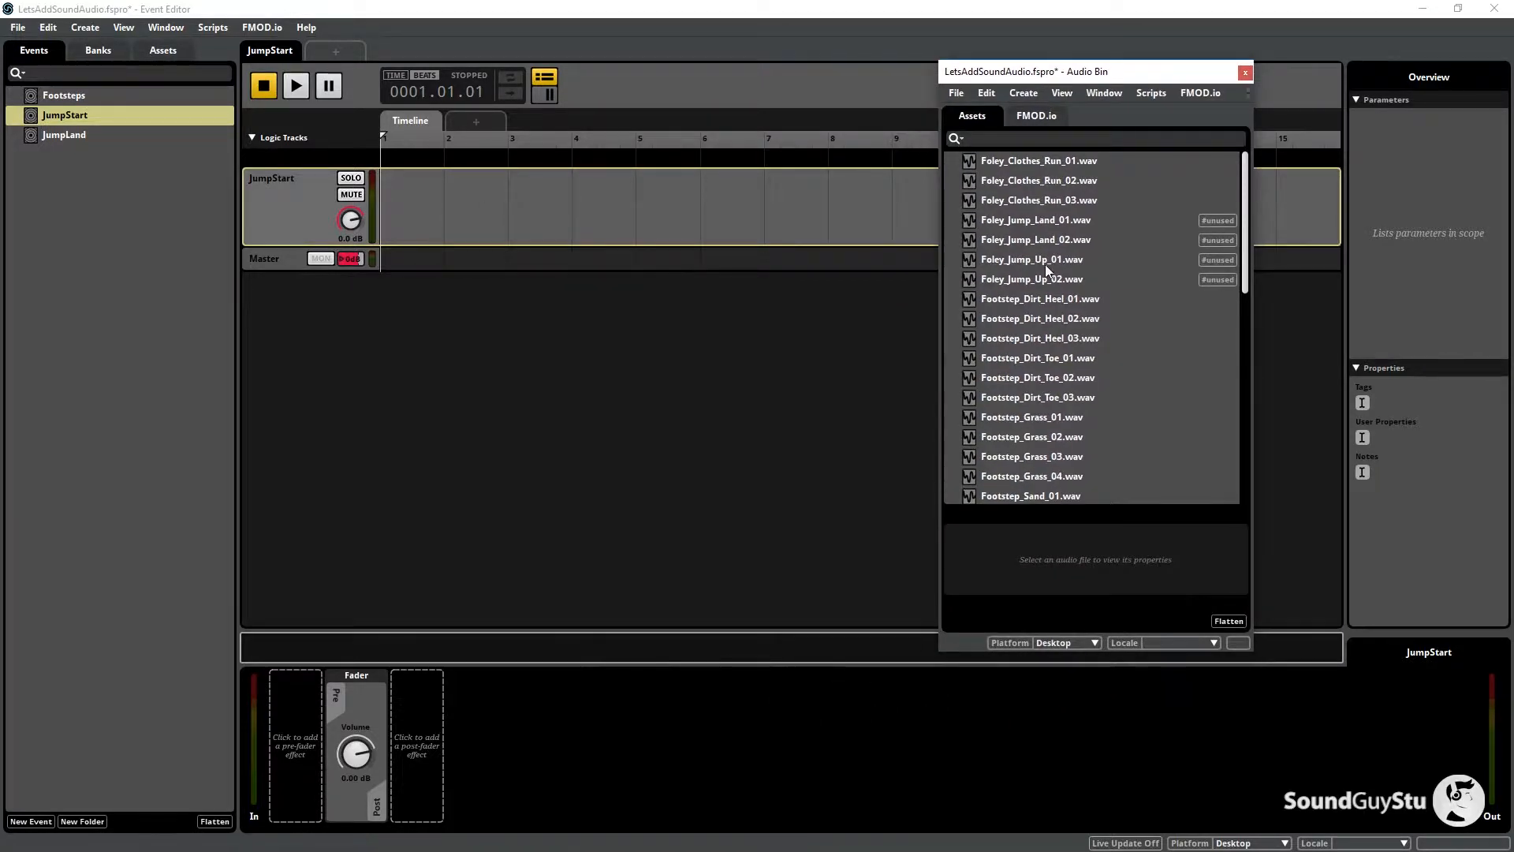
{"action": "left_click", "coordinate": [1063, 223]}
{"action": "key", "text": "Down"}
{"action": "key", "text": "Down"}
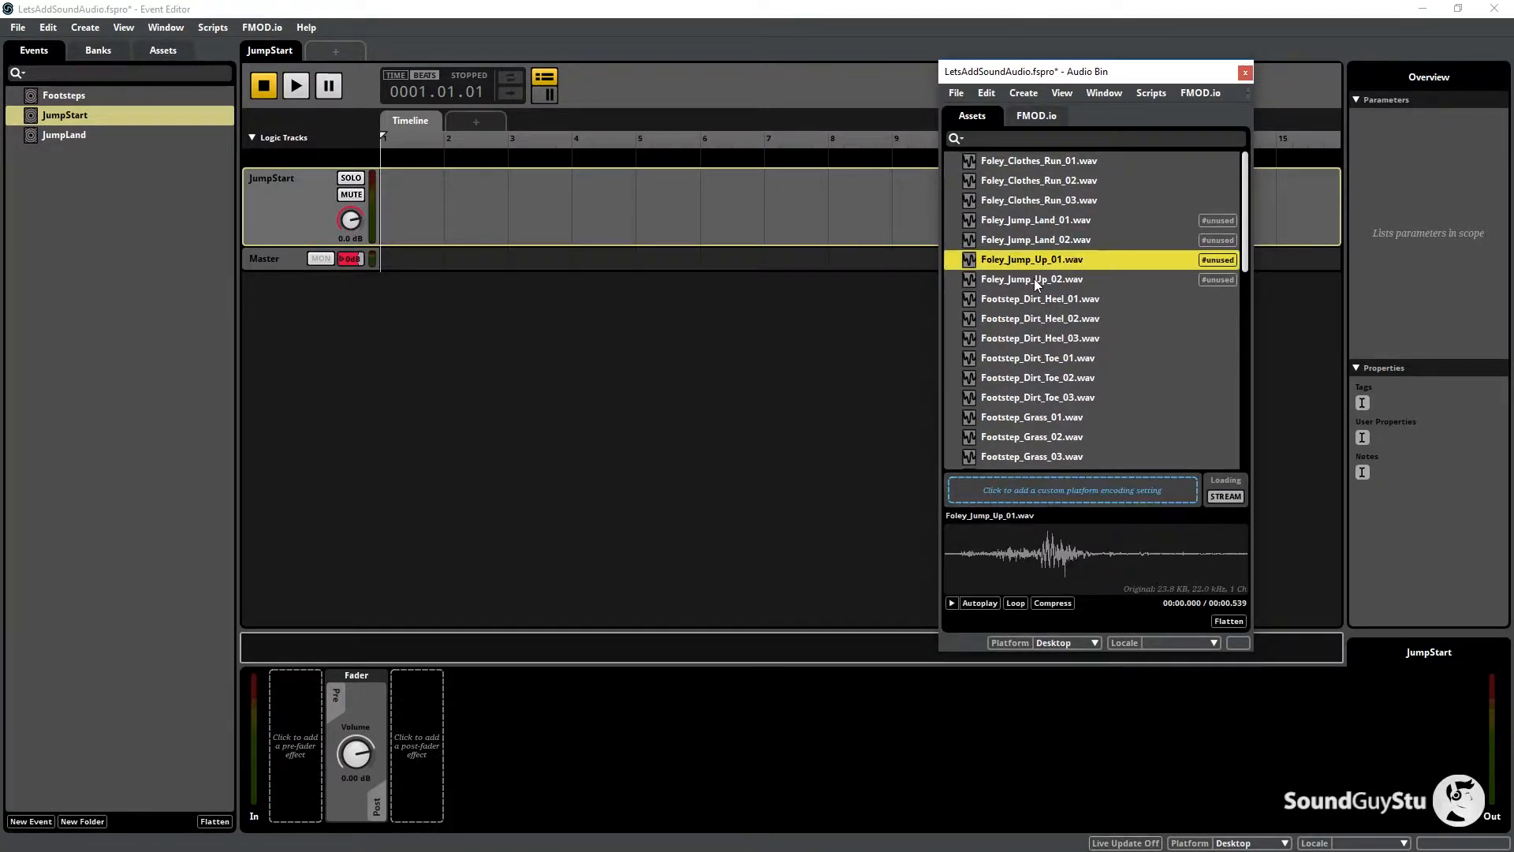
{"action": "left_click", "coordinate": [1035, 281], "text": "shift"}
{"action": "left_click_drag", "start_coordinate": [1033, 258], "coordinate": [393, 180]}
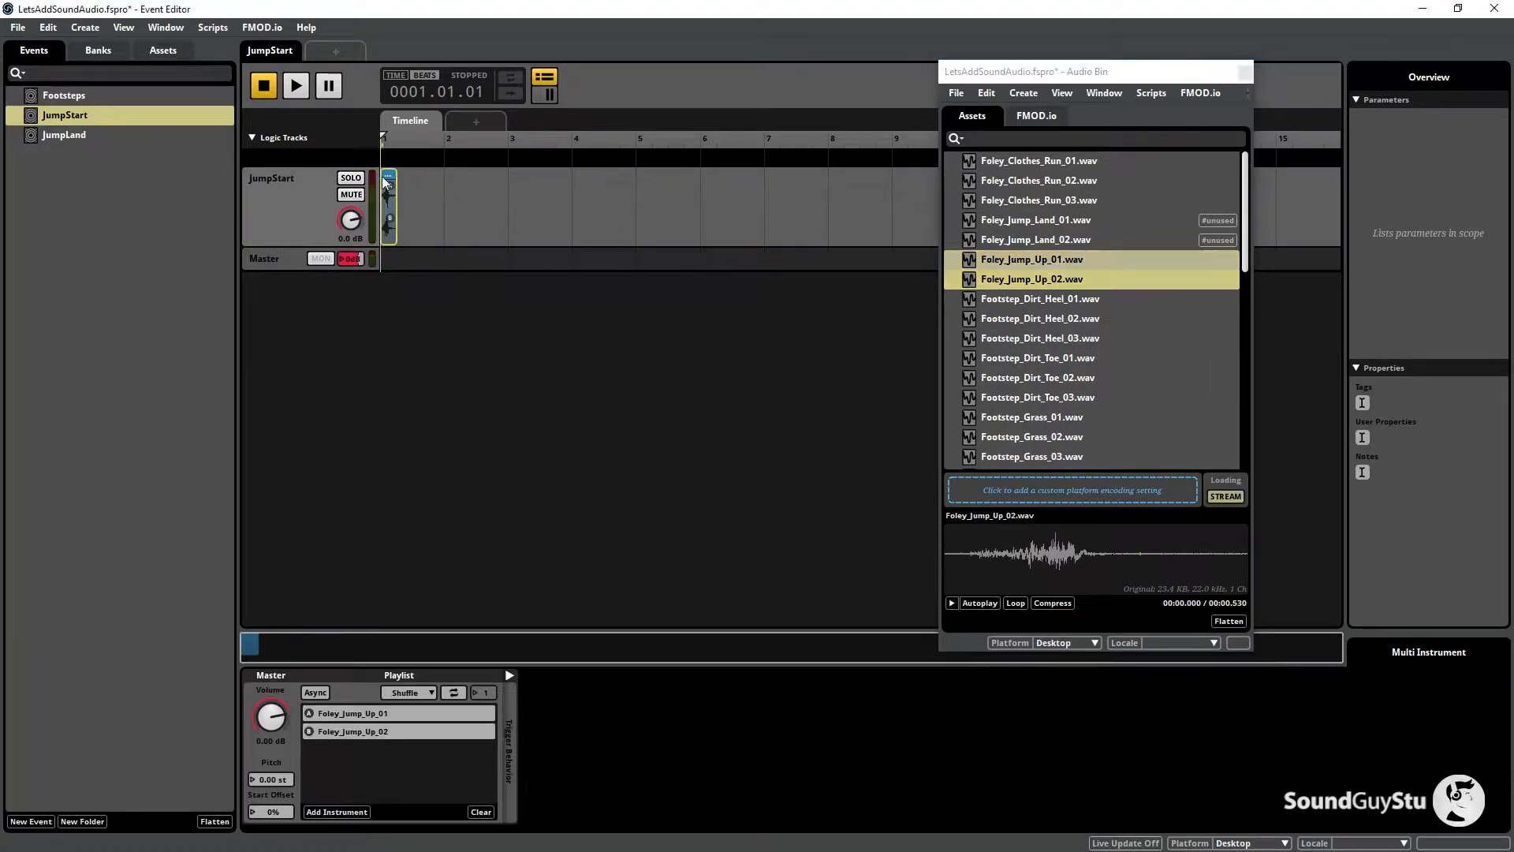
Set the JumpStart playlist to Random and add random modulation of 6 dB to its volume and 5.04 st to its pitch.
{"action": "left_click", "coordinate": [412, 692]}
{"action": "left_click", "coordinate": [414, 727]}
{"action": "right_click", "coordinate": [273, 722]}
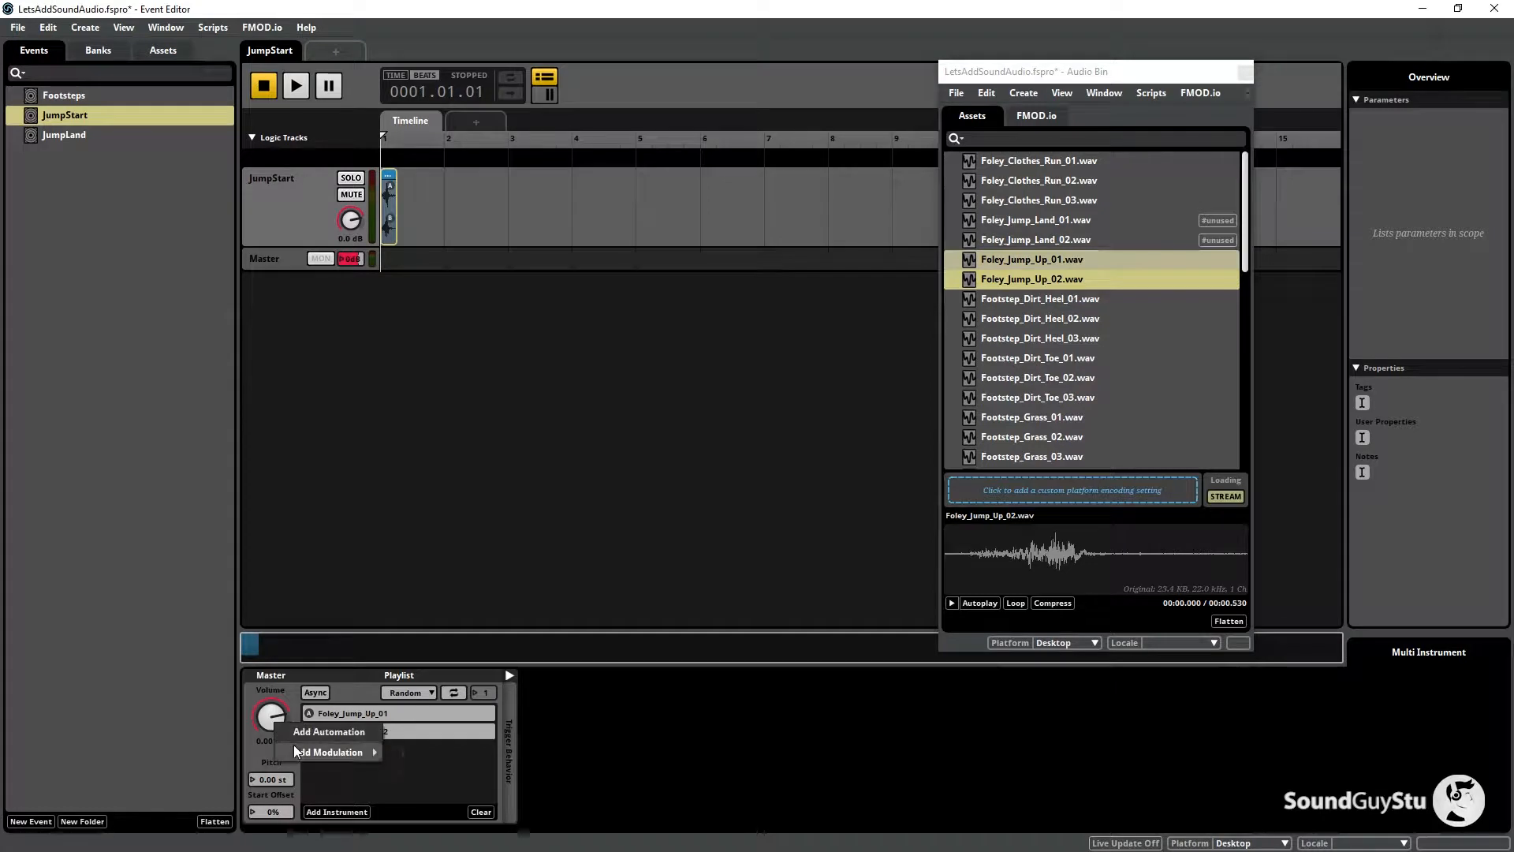
{"action": "mouse_move", "coordinate": [295, 751]}
{"action": "left_click", "coordinate": [409, 749]}
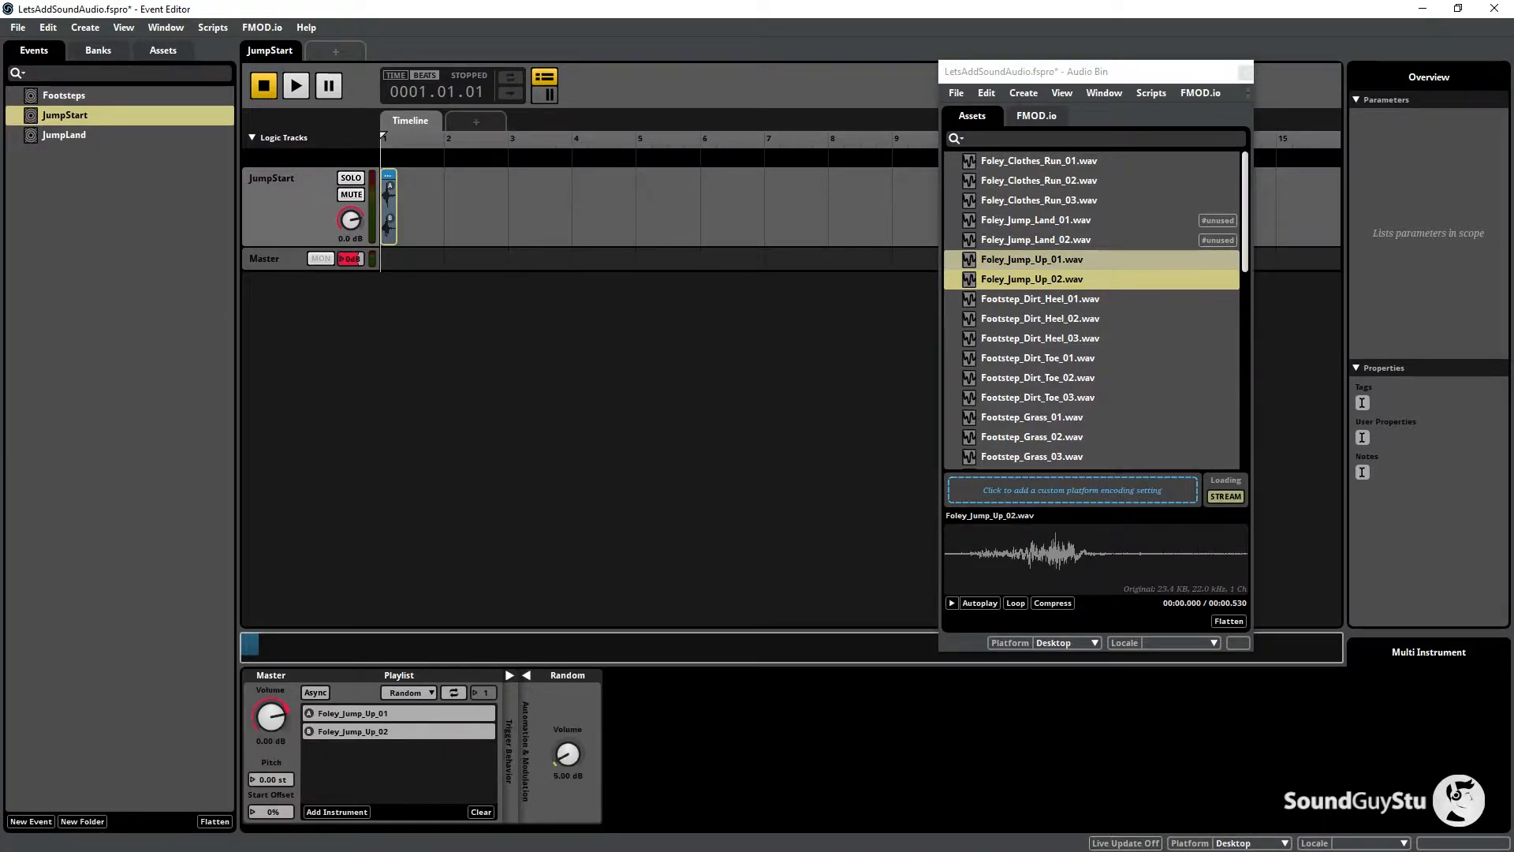
{"action": "right_click", "coordinate": [268, 779]}
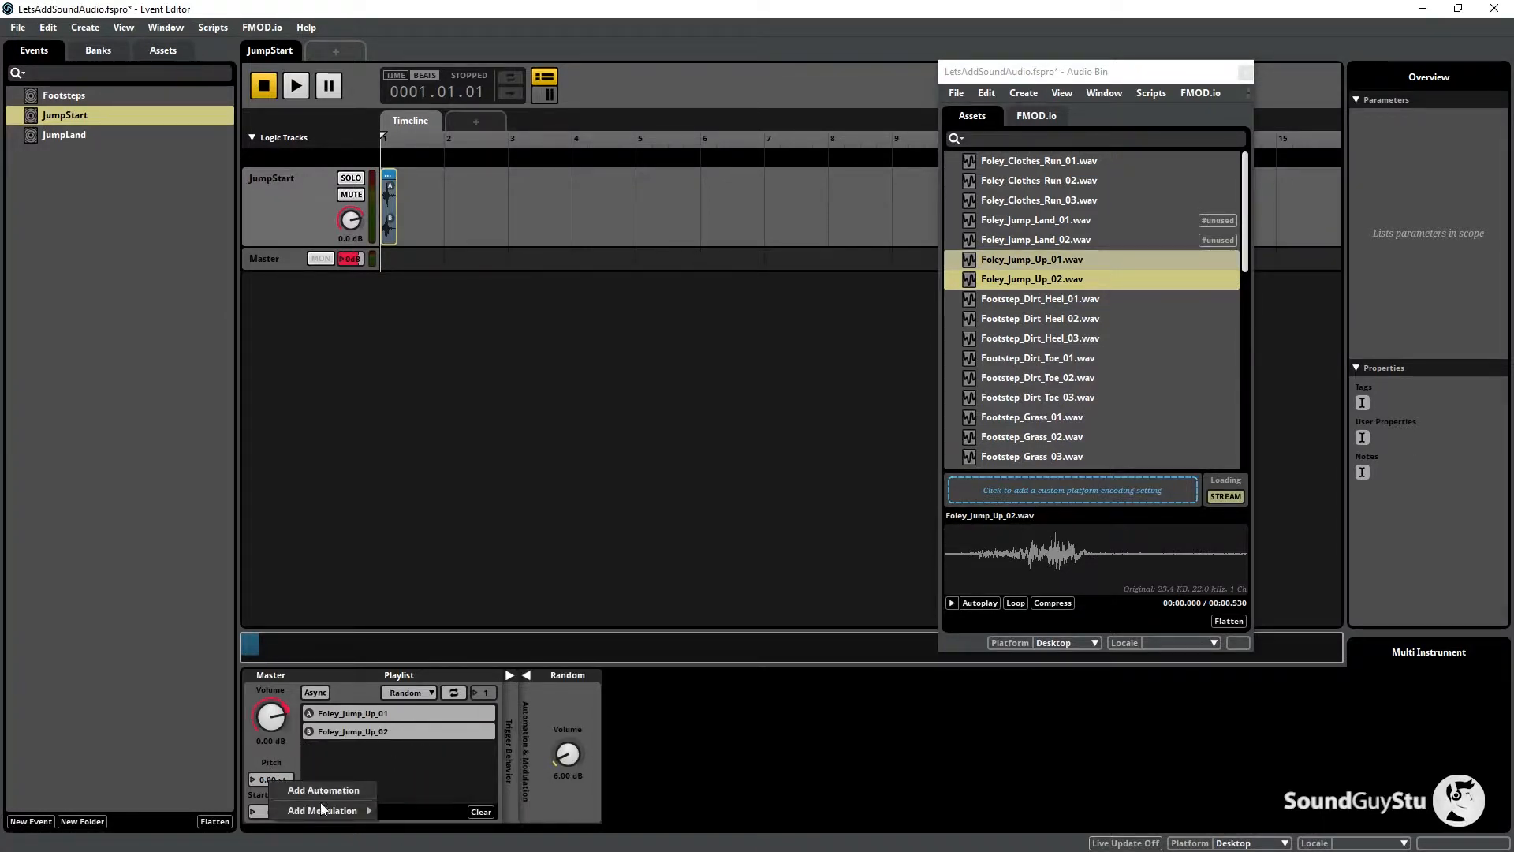
{"action": "left_click", "coordinate": [433, 790]}
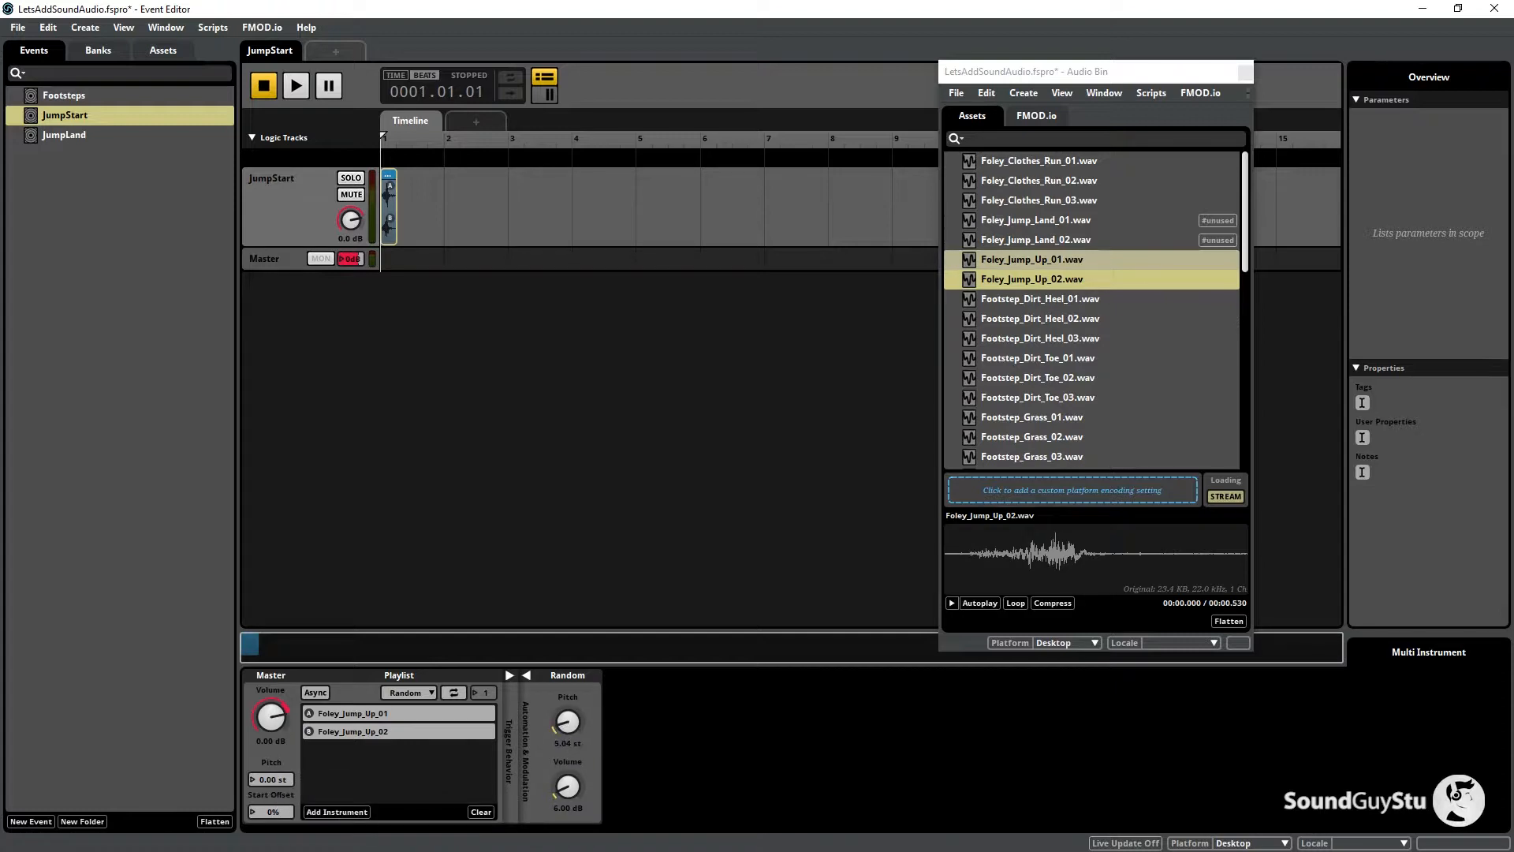
Audition the JumpStart event several times to hear the sample, volume and pitch variation.
{"action": "left_click", "coordinate": [295, 87]}
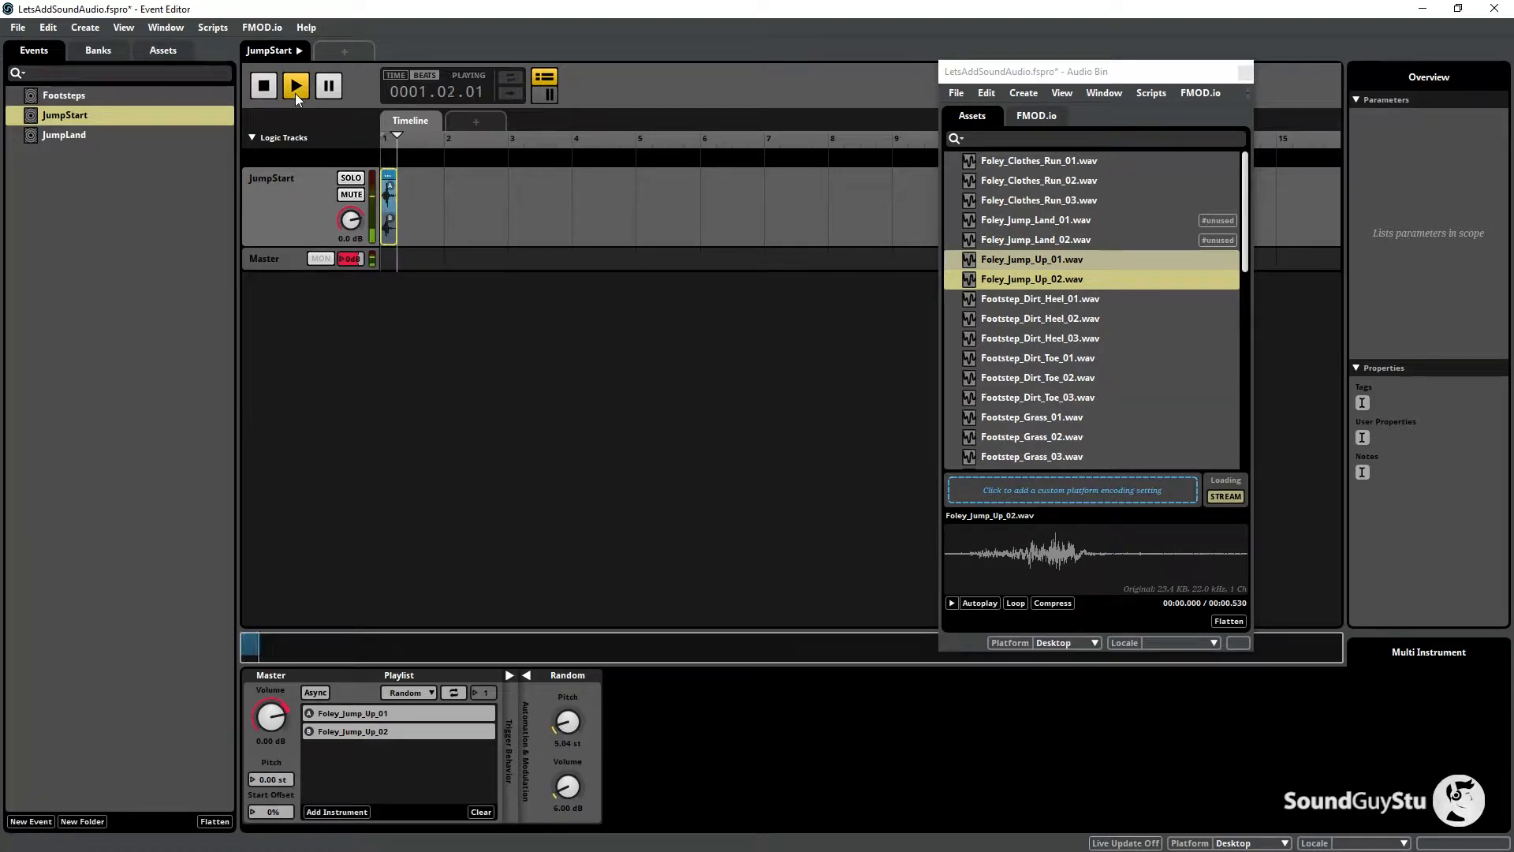
{"action": "left_click", "coordinate": [295, 93]}
{"action": "left_click", "coordinate": [295, 93]}
{"action": "left_click", "coordinate": [295, 93]}
{"action": "left_click", "coordinate": [295, 93]}
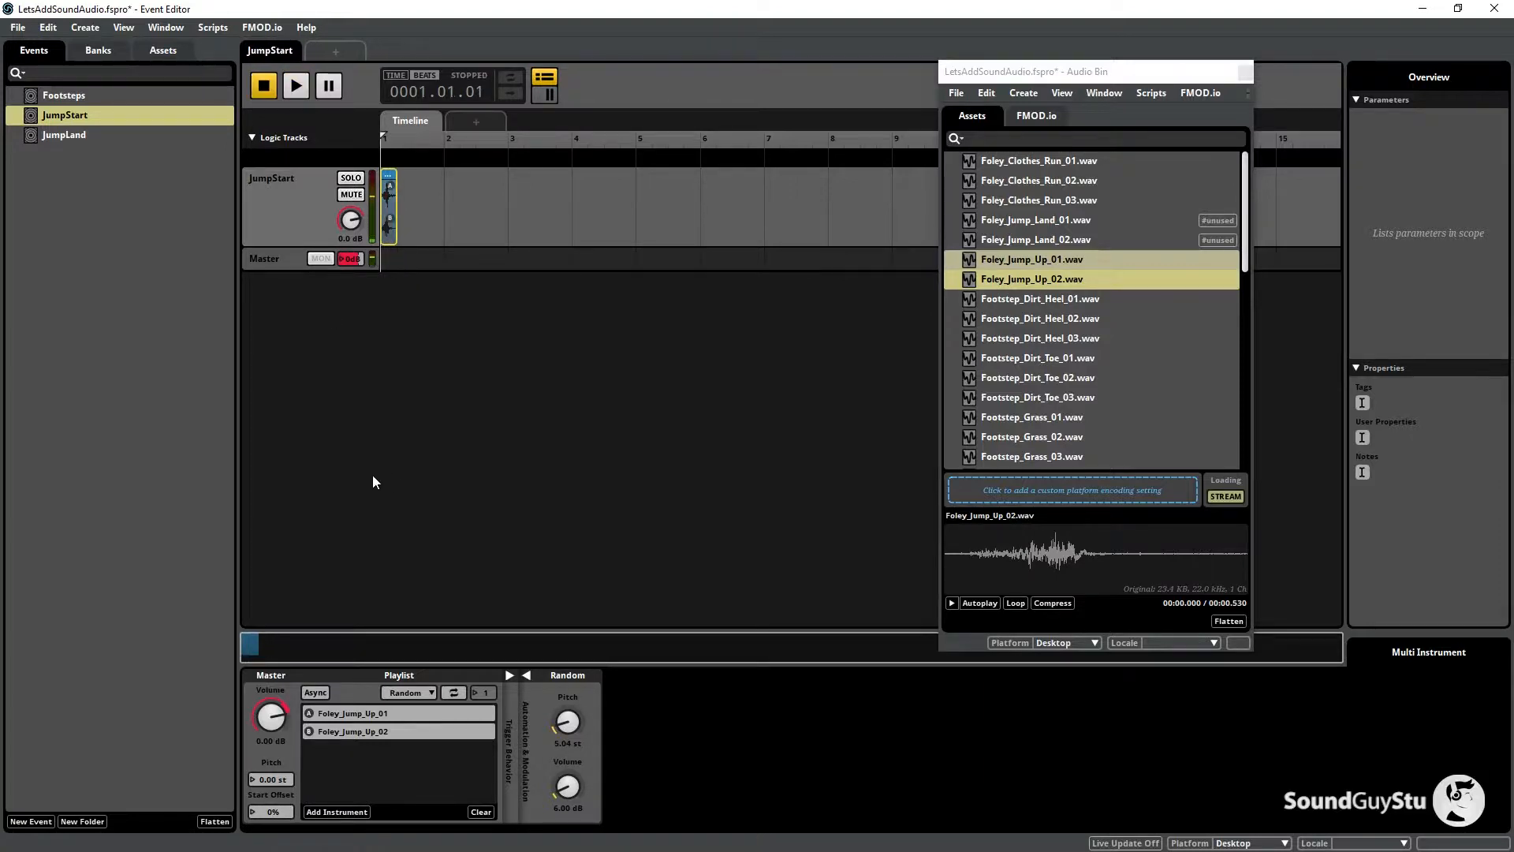
Set the JumpStart multi instrument's playlist to Shuffle and audition the event.
{"action": "left_click", "coordinate": [412, 694]}
{"action": "left_click", "coordinate": [422, 711]}
{"action": "left_click", "coordinate": [294, 95]}
{"action": "left_click", "coordinate": [302, 88]}
Add Foley_Jump_Land_01 and Foley_Jump_Land_02 as one multi instrument at the start of the JumpLand event's Audio 1 track.
{"action": "left_click", "coordinate": [73, 135]}
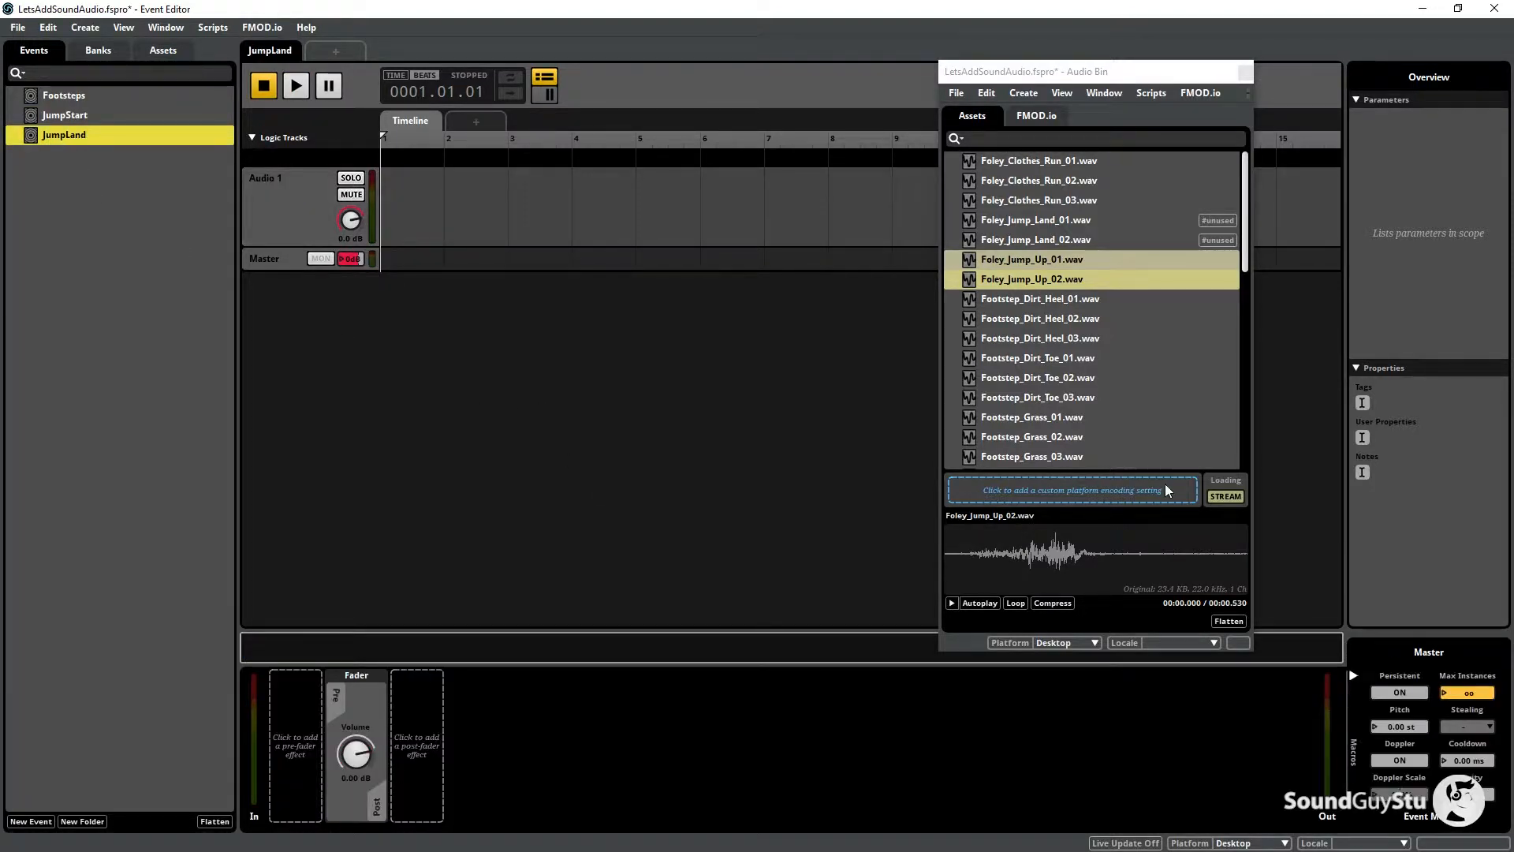
{"action": "left_click", "coordinate": [1025, 222]}
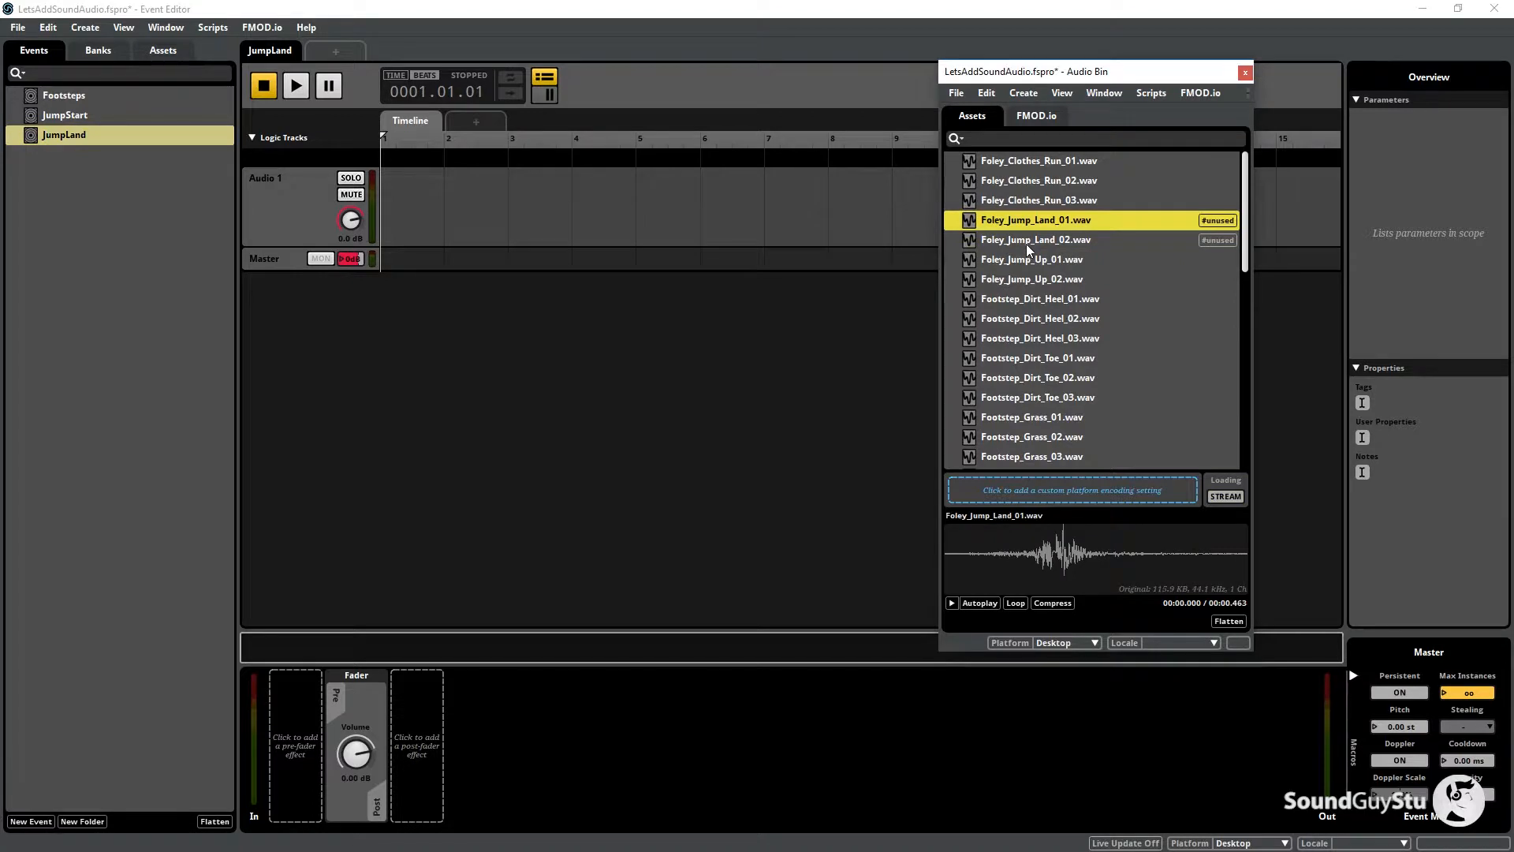
{"action": "left_click", "coordinate": [1025, 244], "text": "shift"}
{"action": "left_click_drag", "start_coordinate": [1022, 222], "coordinate": [407, 197]}
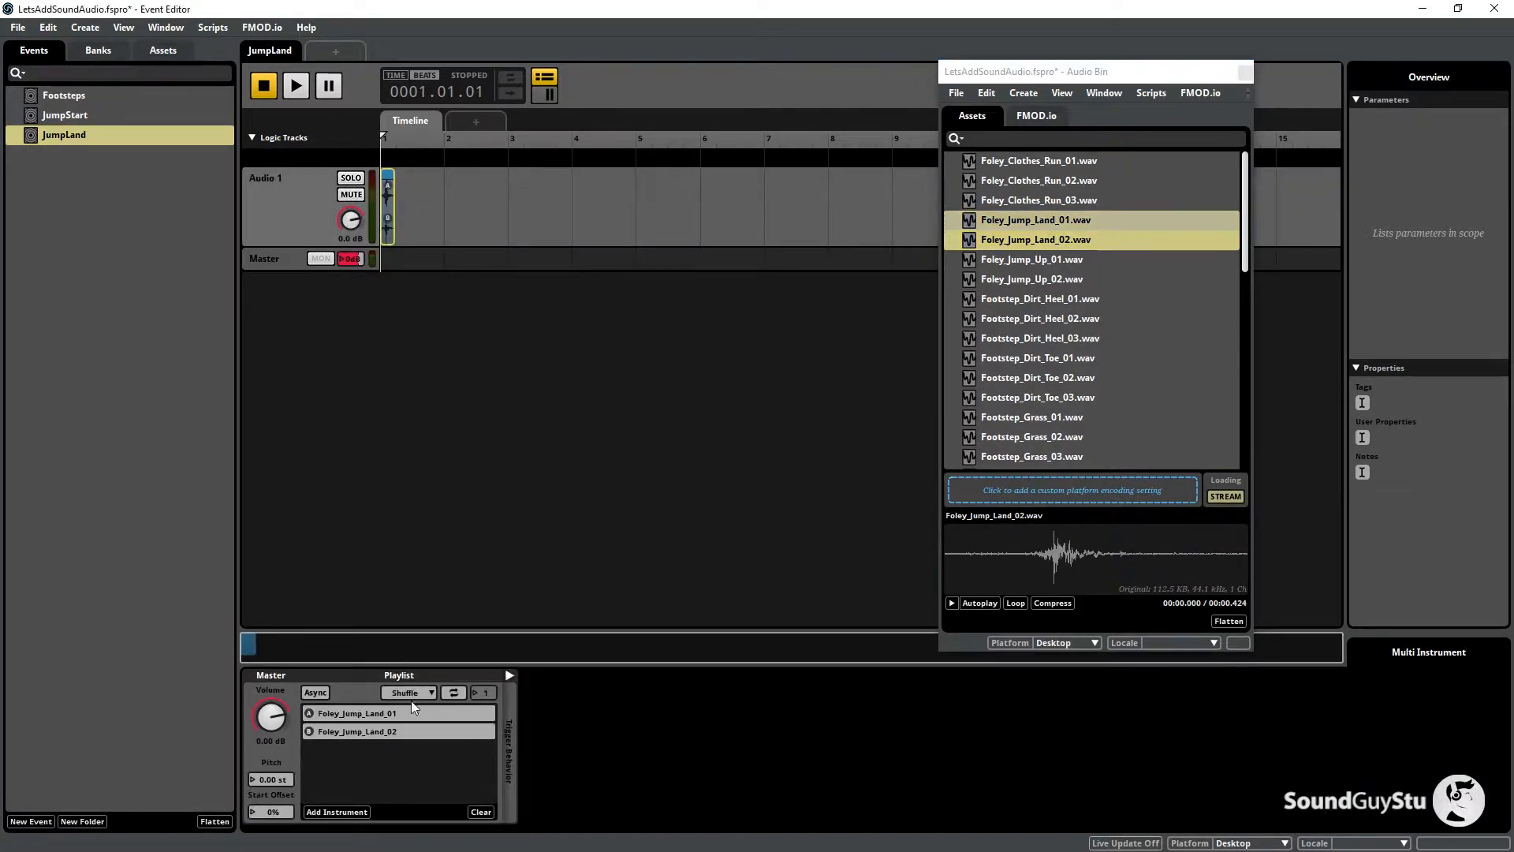
Add random modulation to the JumpLand multi instrument, with 7 dB on the volume and 3.60 st on the pitch.
{"action": "right_click", "coordinate": [290, 716]}
{"action": "mouse_move", "coordinate": [334, 743]}
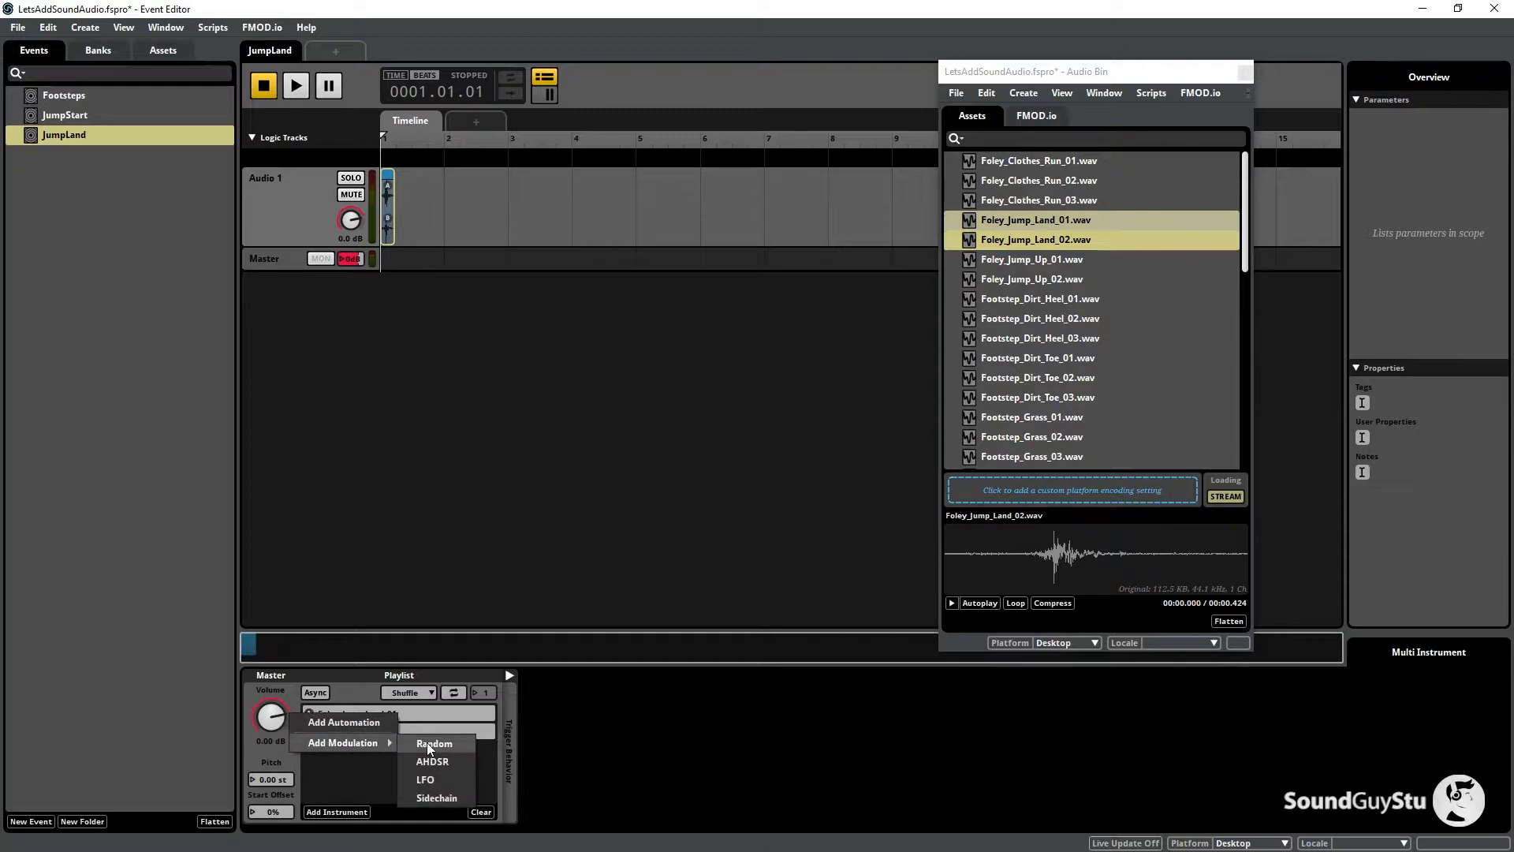
{"action": "left_click", "coordinate": [428, 742]}
{"action": "left_click_drag", "start_coordinate": [568, 754], "coordinate": [568, 746]}
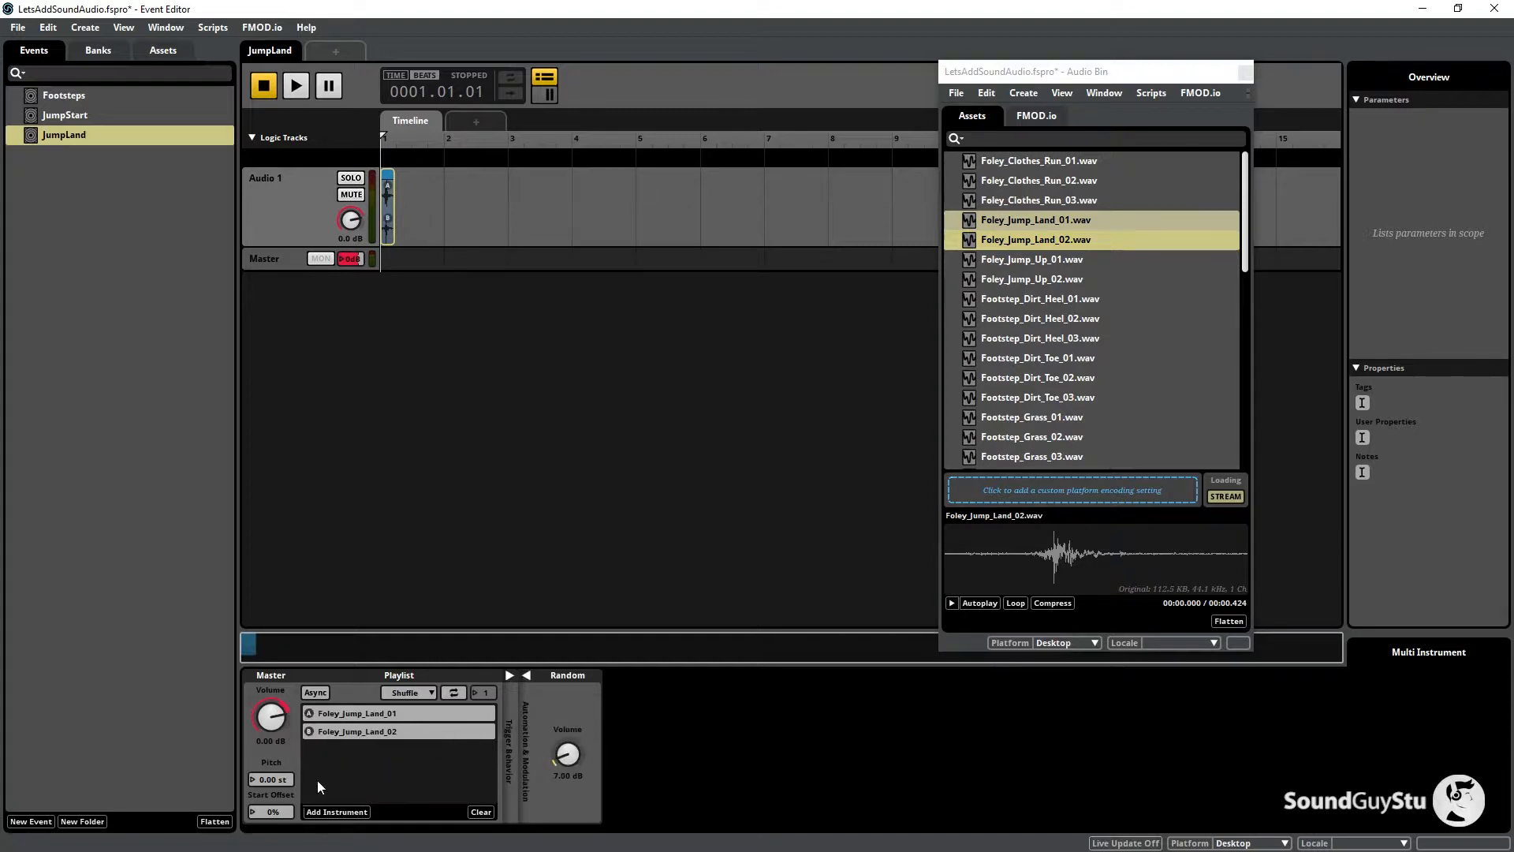
{"action": "right_click", "coordinate": [270, 781]}
{"action": "mouse_move", "coordinate": [327, 808]}
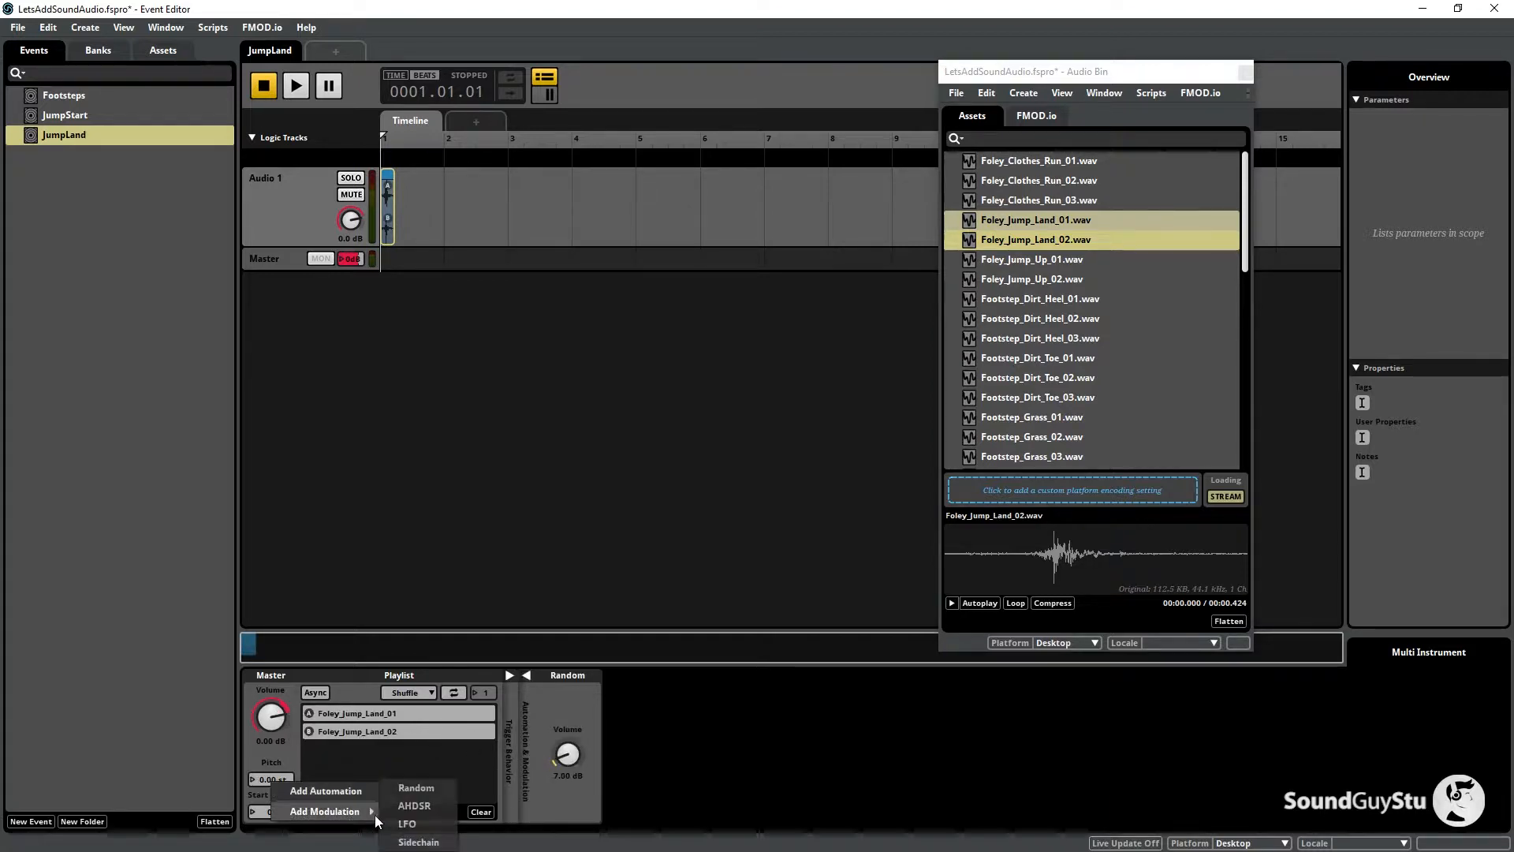
{"action": "left_click", "coordinate": [418, 788]}
{"action": "left_click_drag", "start_coordinate": [572, 733], "coordinate": [571, 722]}
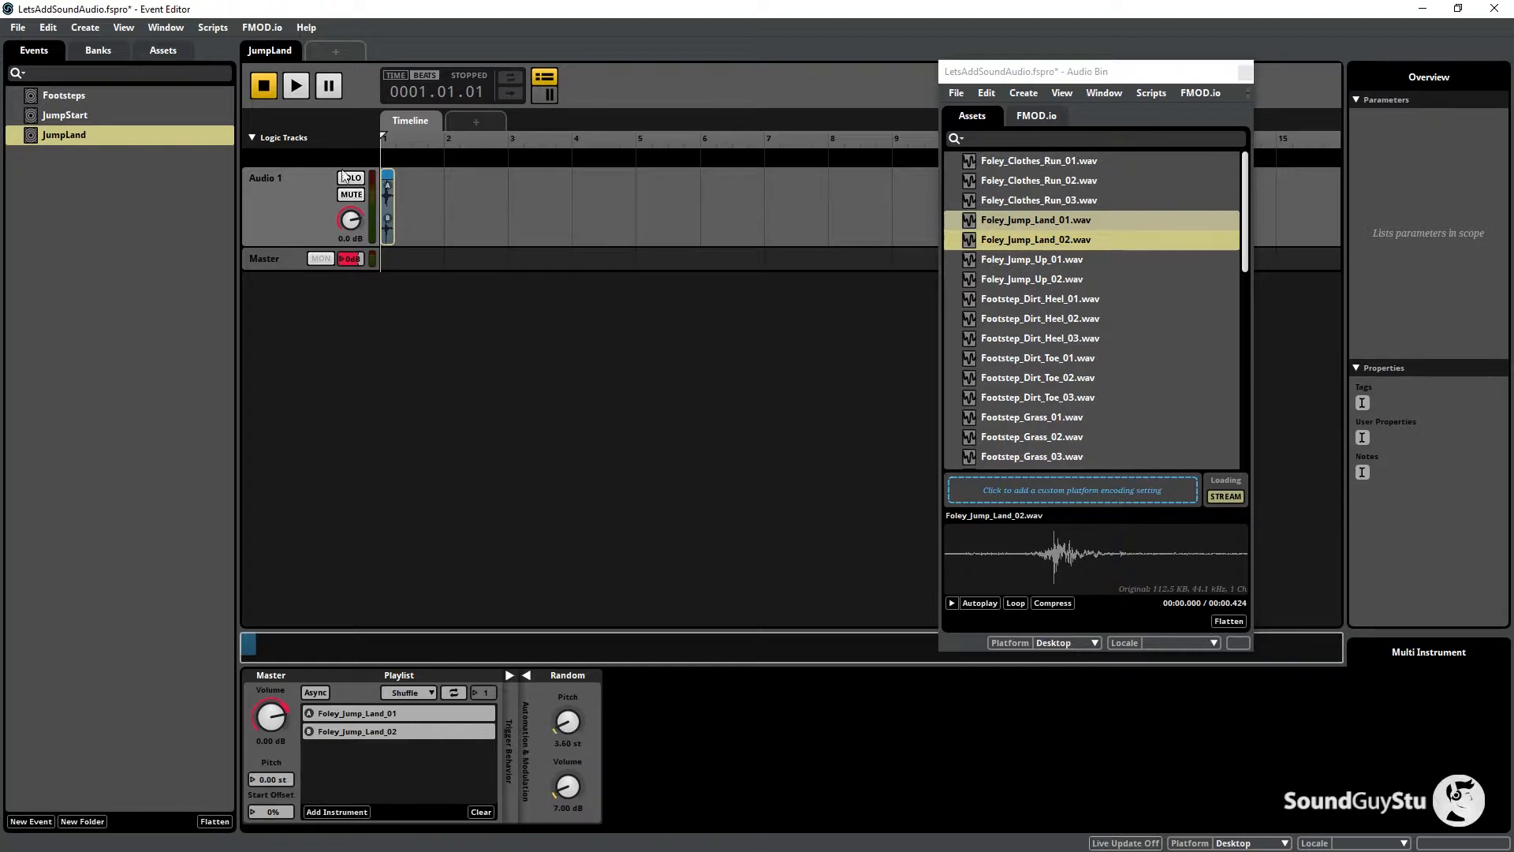
Audition the JumpLand event several times to hear its random variation.
{"action": "left_click", "coordinate": [299, 85]}
{"action": "left_click", "coordinate": [304, 85]}
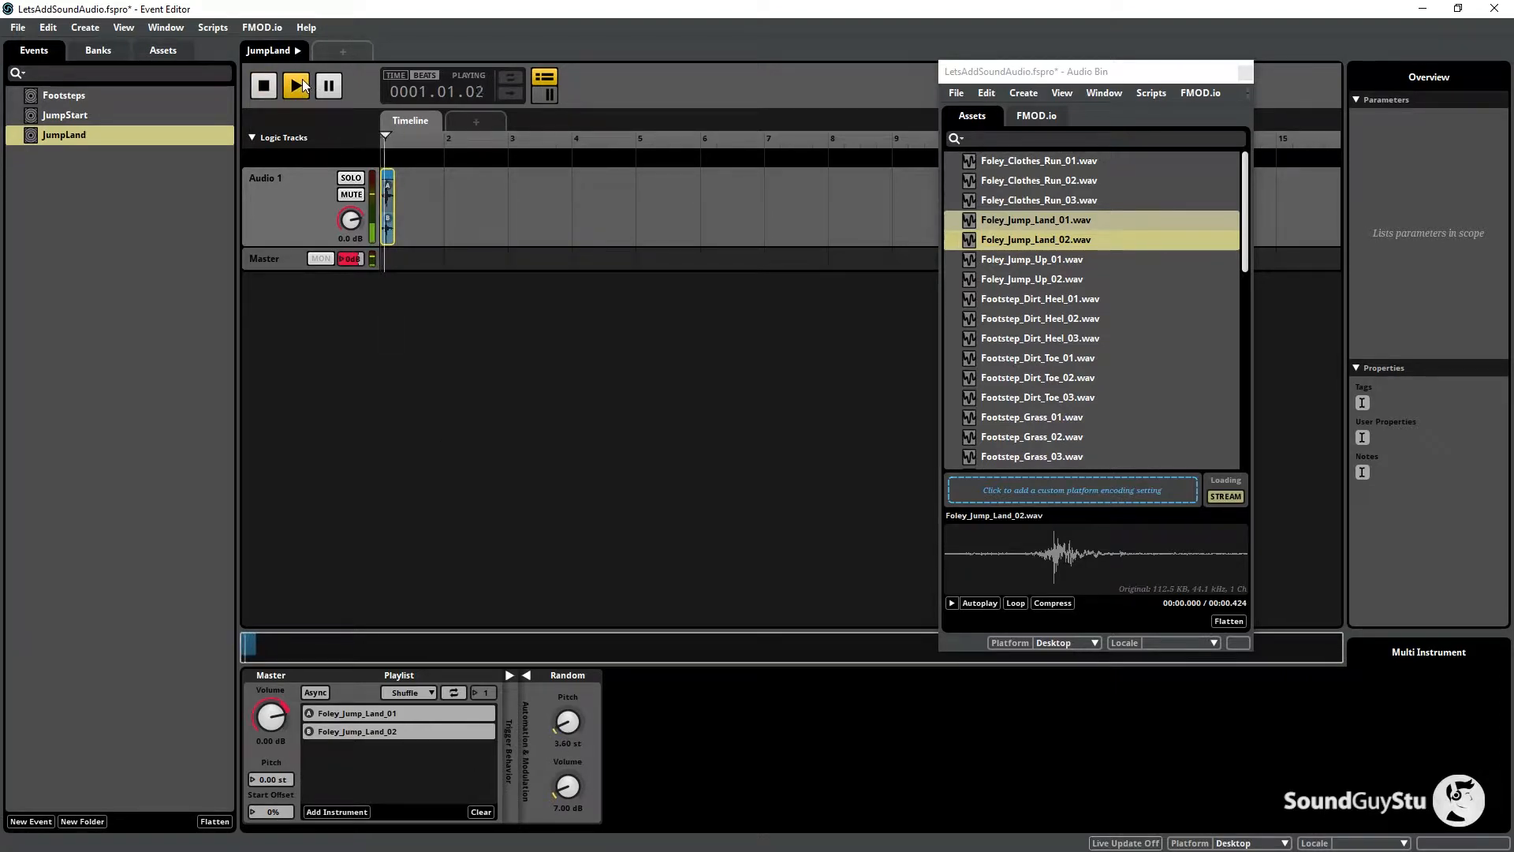
{"action": "left_click", "coordinate": [304, 86]}
{"action": "left_click", "coordinate": [304, 86]}
{"action": "left_click", "coordinate": [304, 86]}
{"action": "left_click", "coordinate": [304, 86]}
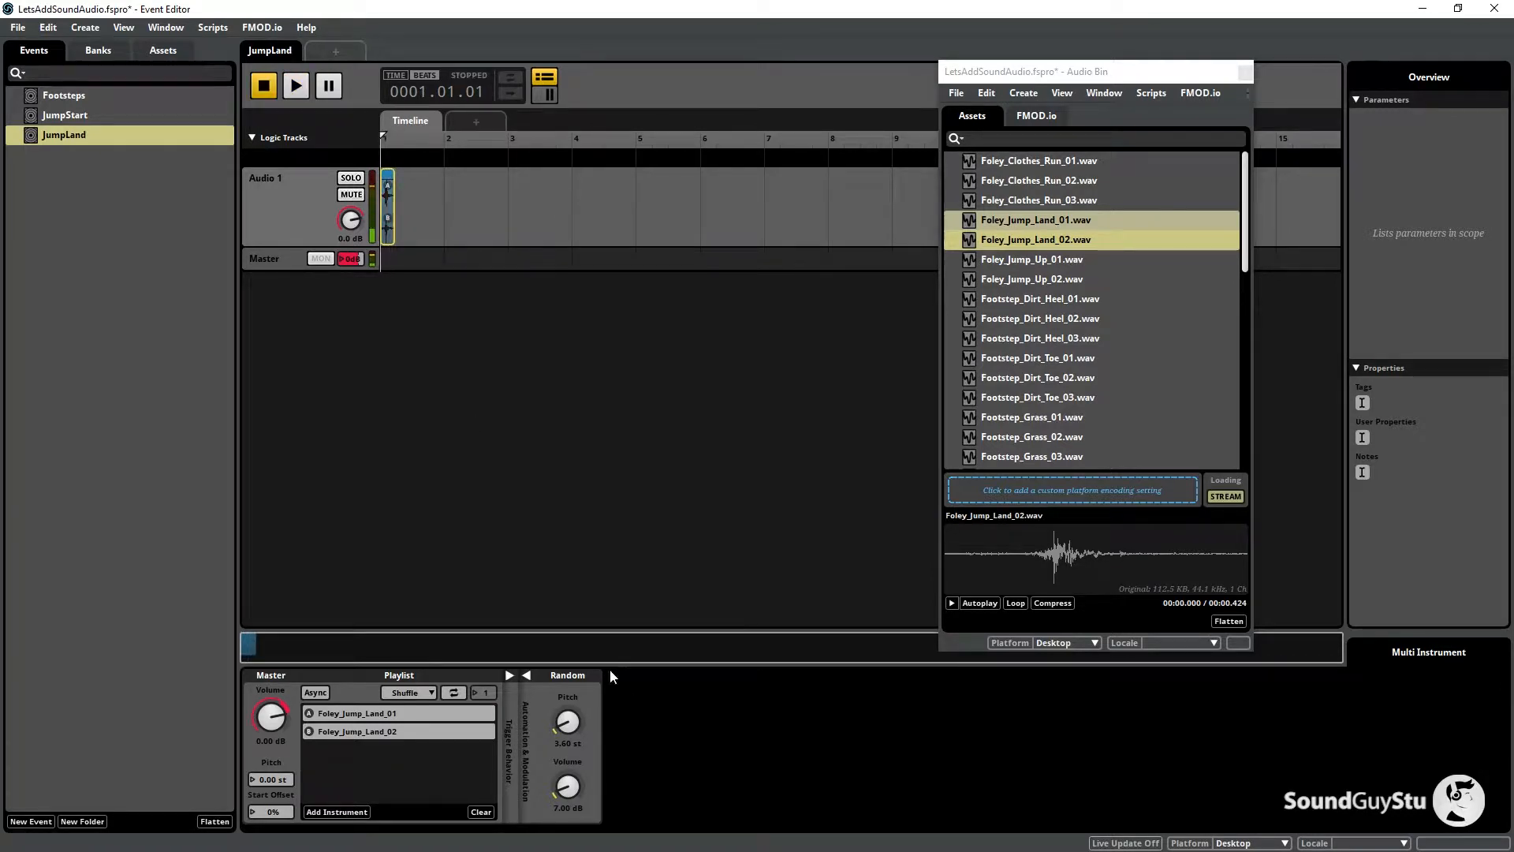
Try the Random playlist mode on the JumpLand multi instrument, audition it, and return the playlist to Shuffle.
{"action": "left_click", "coordinate": [430, 694]}
{"action": "left_click", "coordinate": [410, 699]}
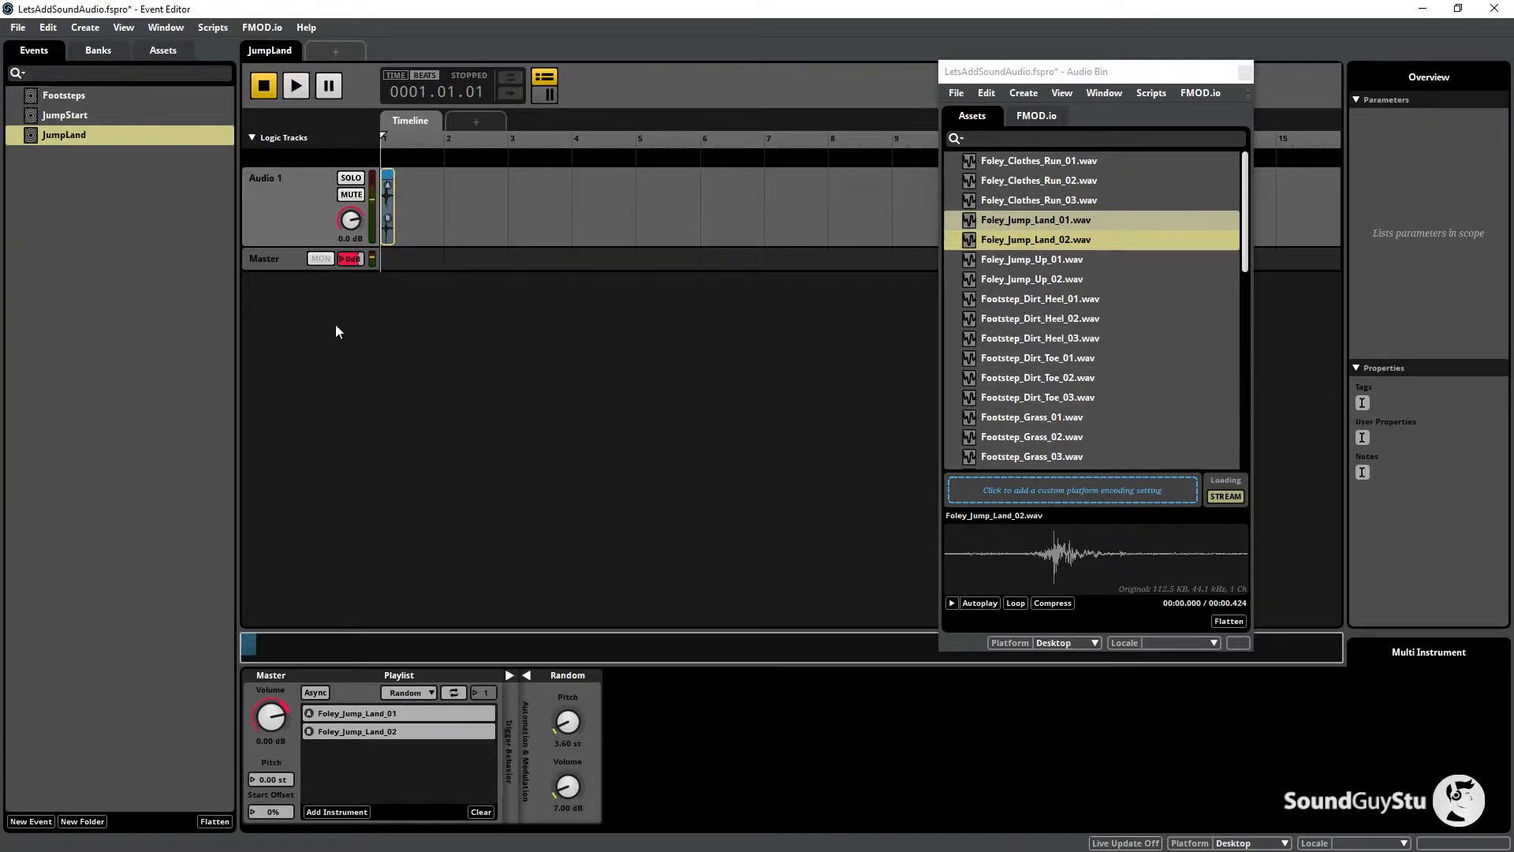
{"action": "left_click", "coordinate": [292, 85]}
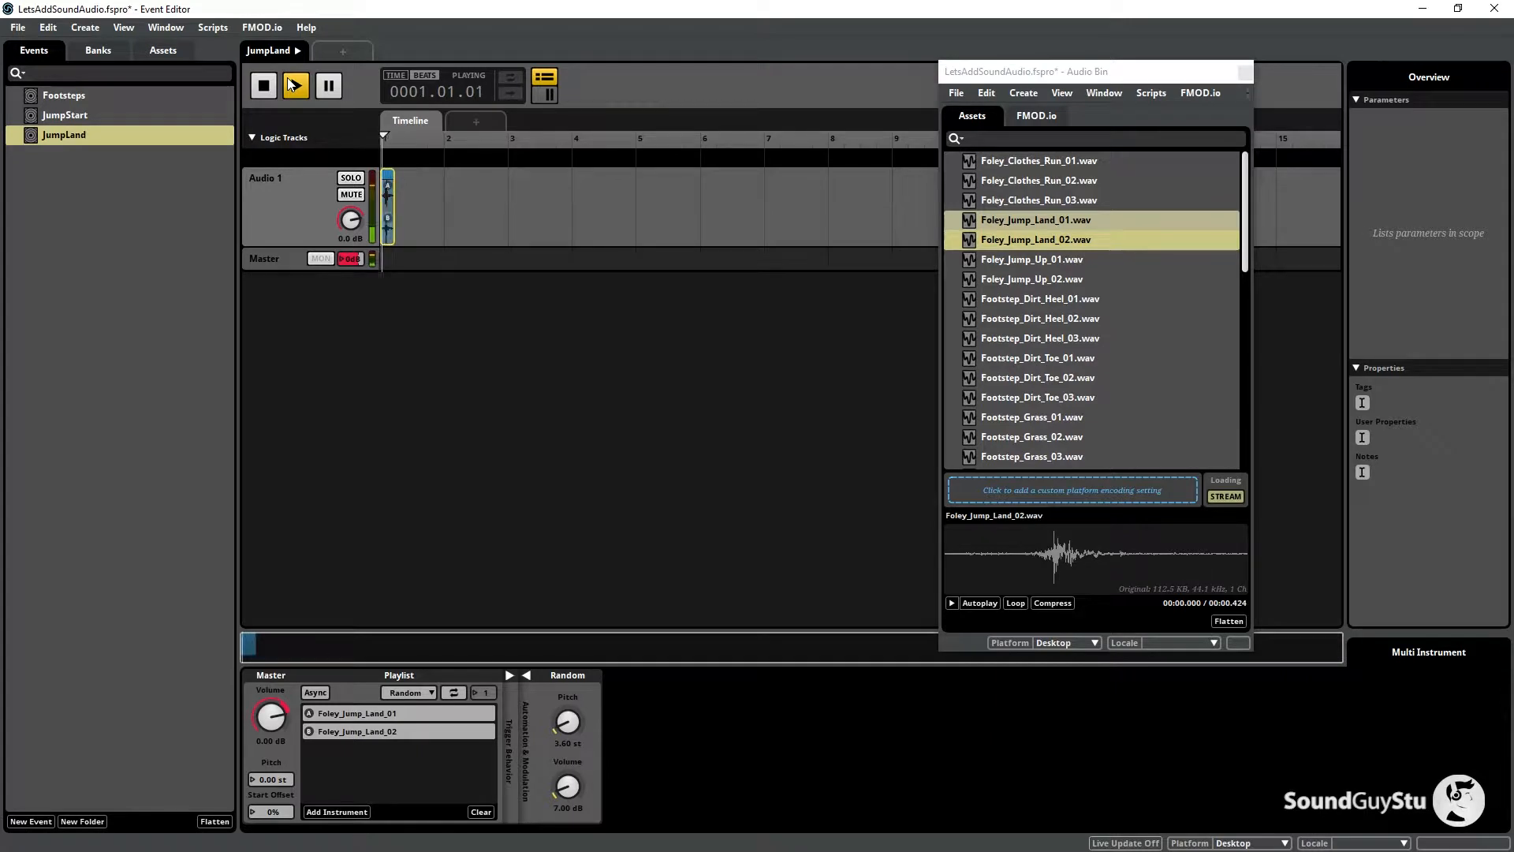
{"action": "left_click", "coordinate": [415, 690]}
{"action": "left_click", "coordinate": [423, 713]}
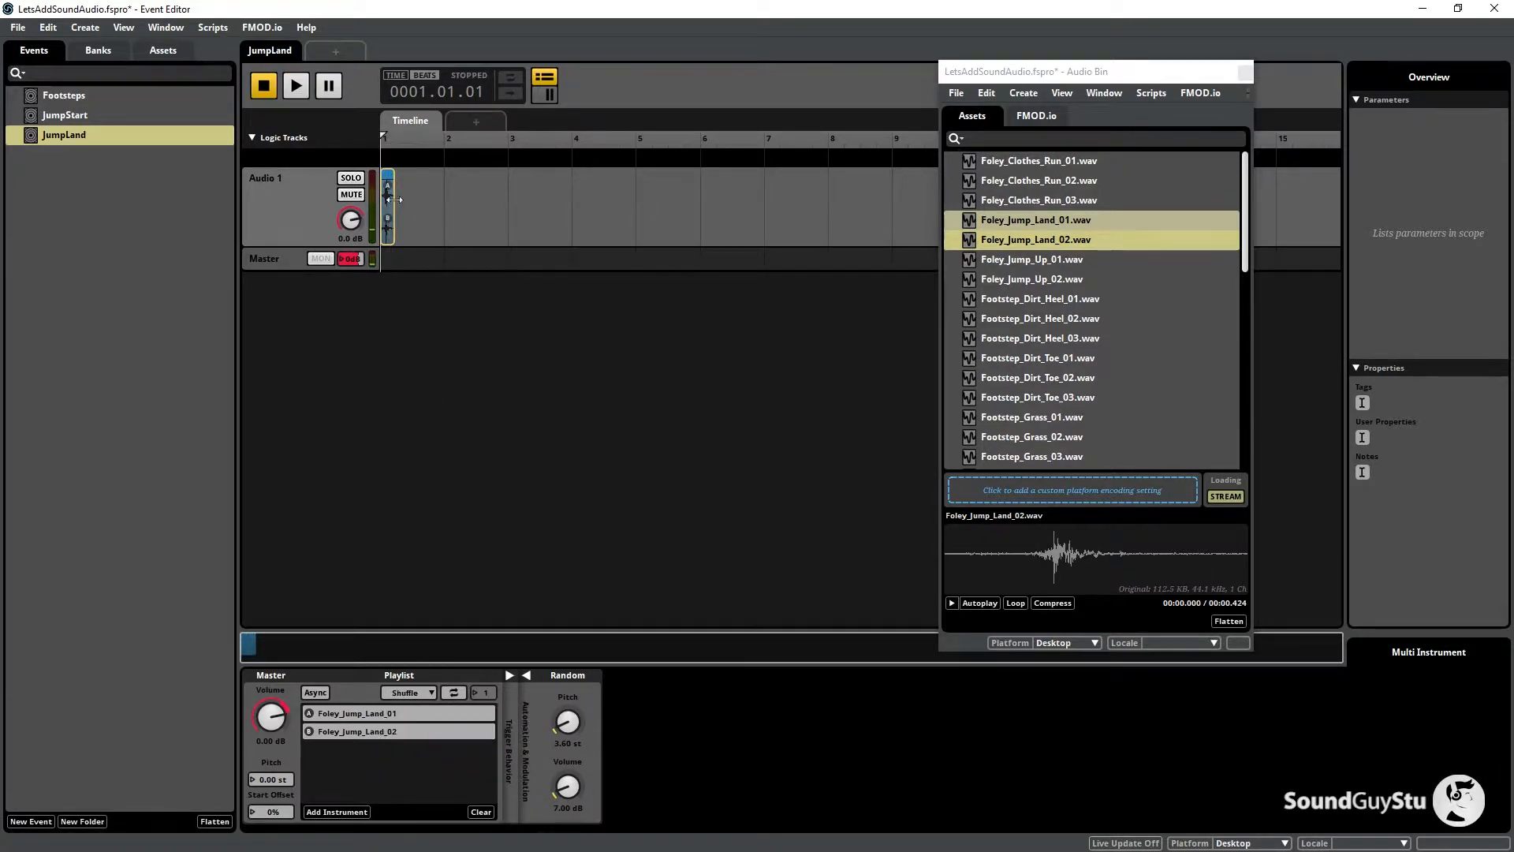
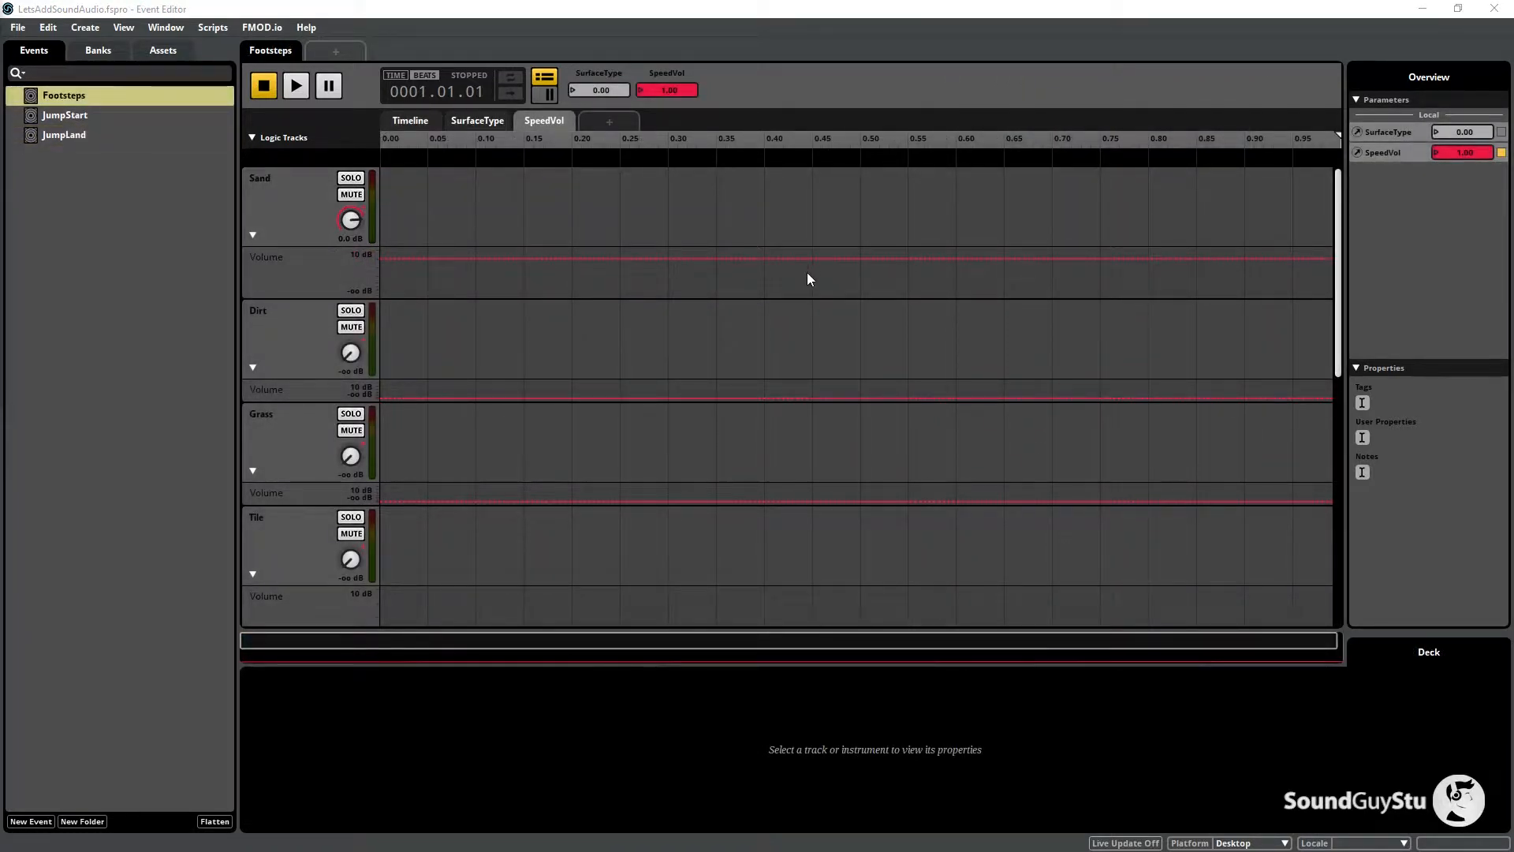
Delete the loop region from the Footsteps event's timeline and audition the event from near its start.
{"action": "scroll", "coordinate": [792, 262], "scroll_direction": "down", "scroll_amount": 2}
{"action": "scroll", "coordinate": [792, 282], "scroll_direction": "up", "scroll_amount": 2}
{"action": "left_click", "coordinate": [424, 122]}
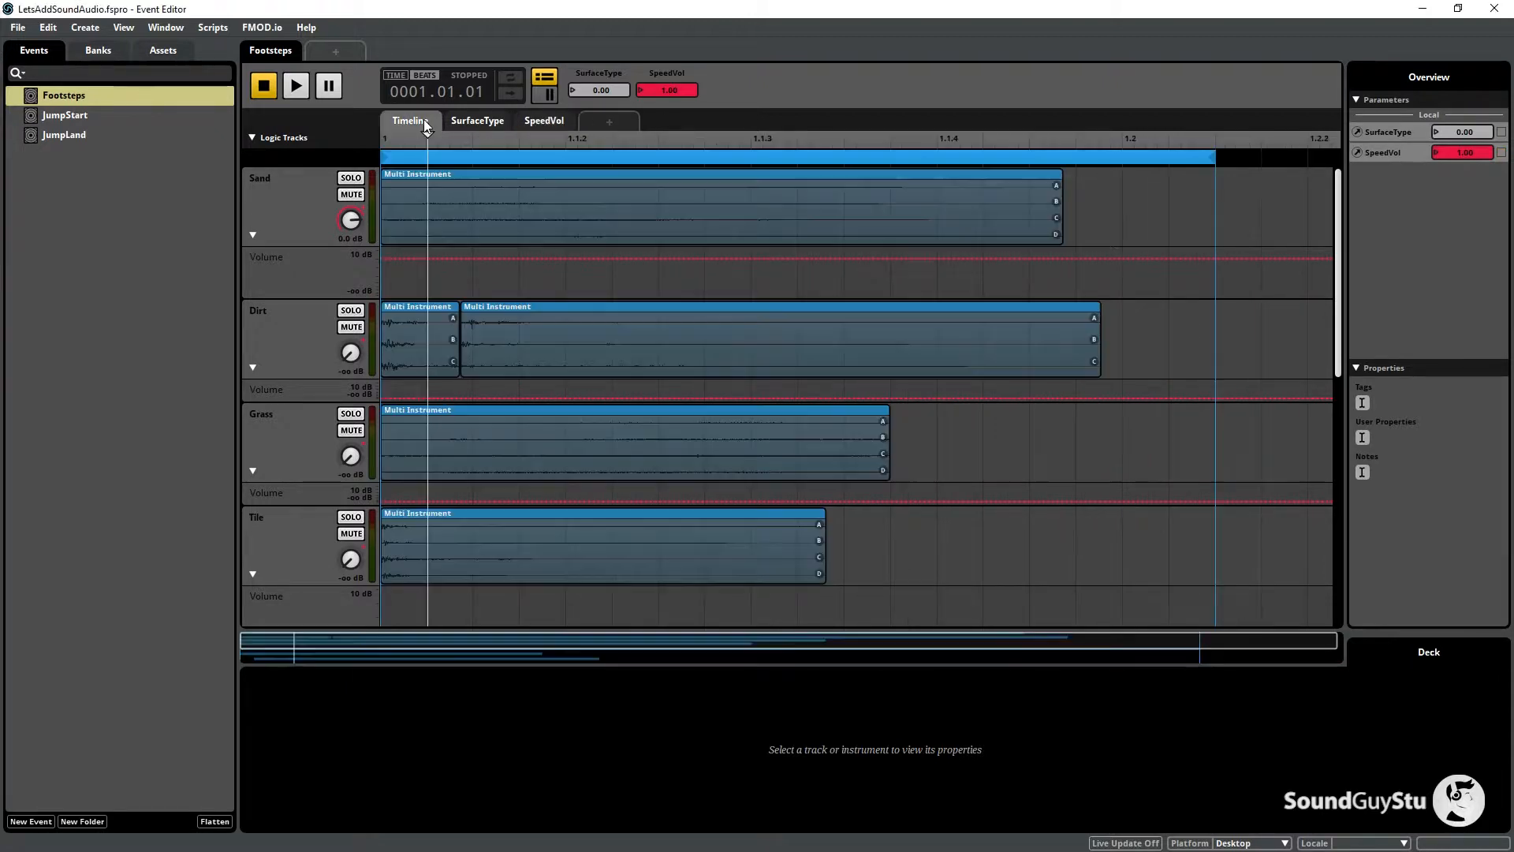
{"action": "left_click", "coordinate": [1143, 183]}
{"action": "left_click", "coordinate": [1140, 158]}
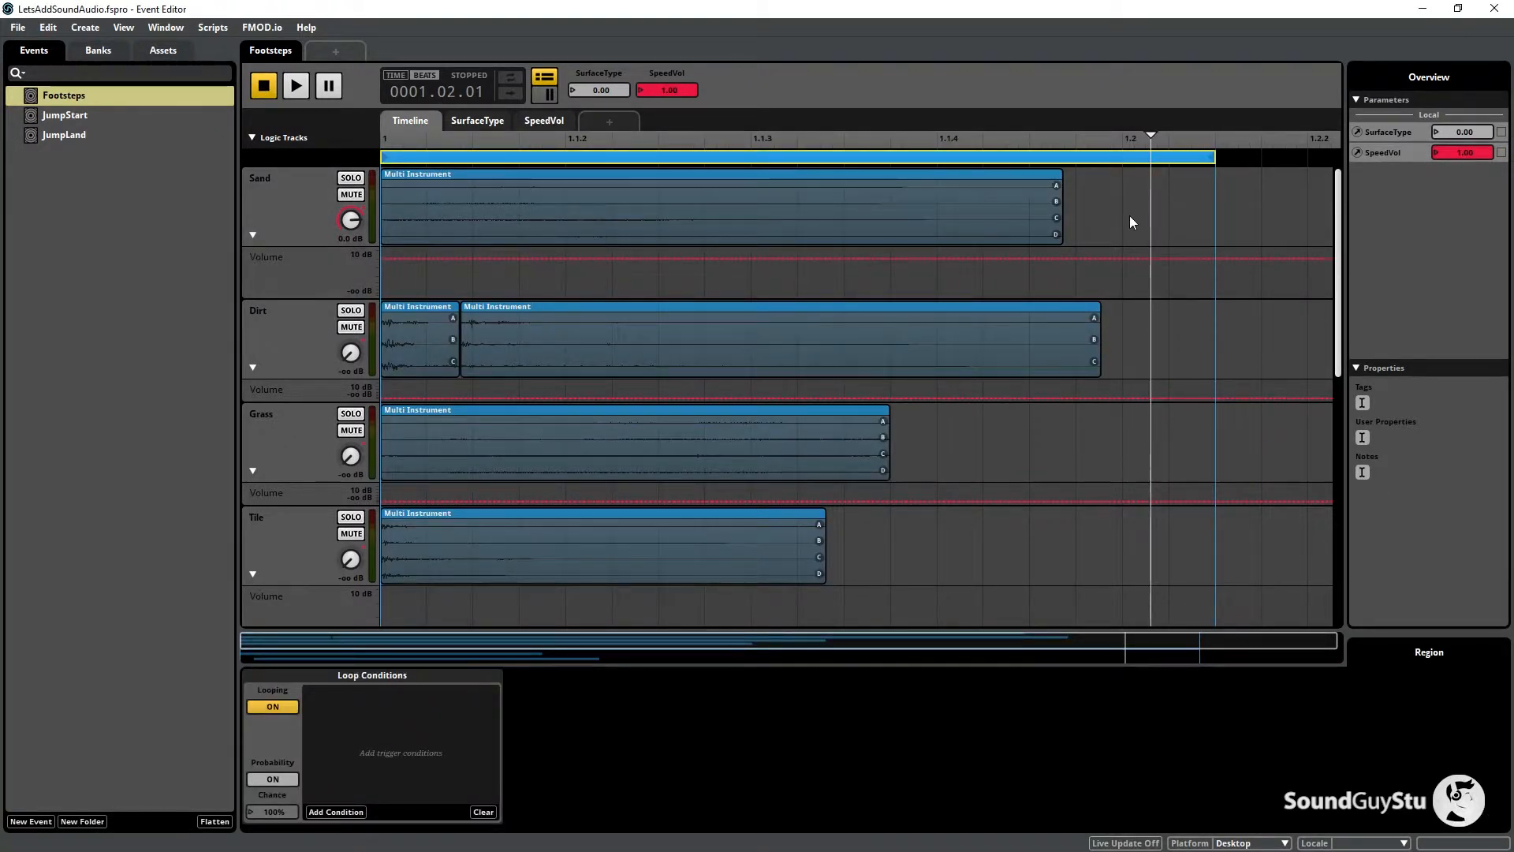
{"action": "right_click", "coordinate": [1134, 154]}
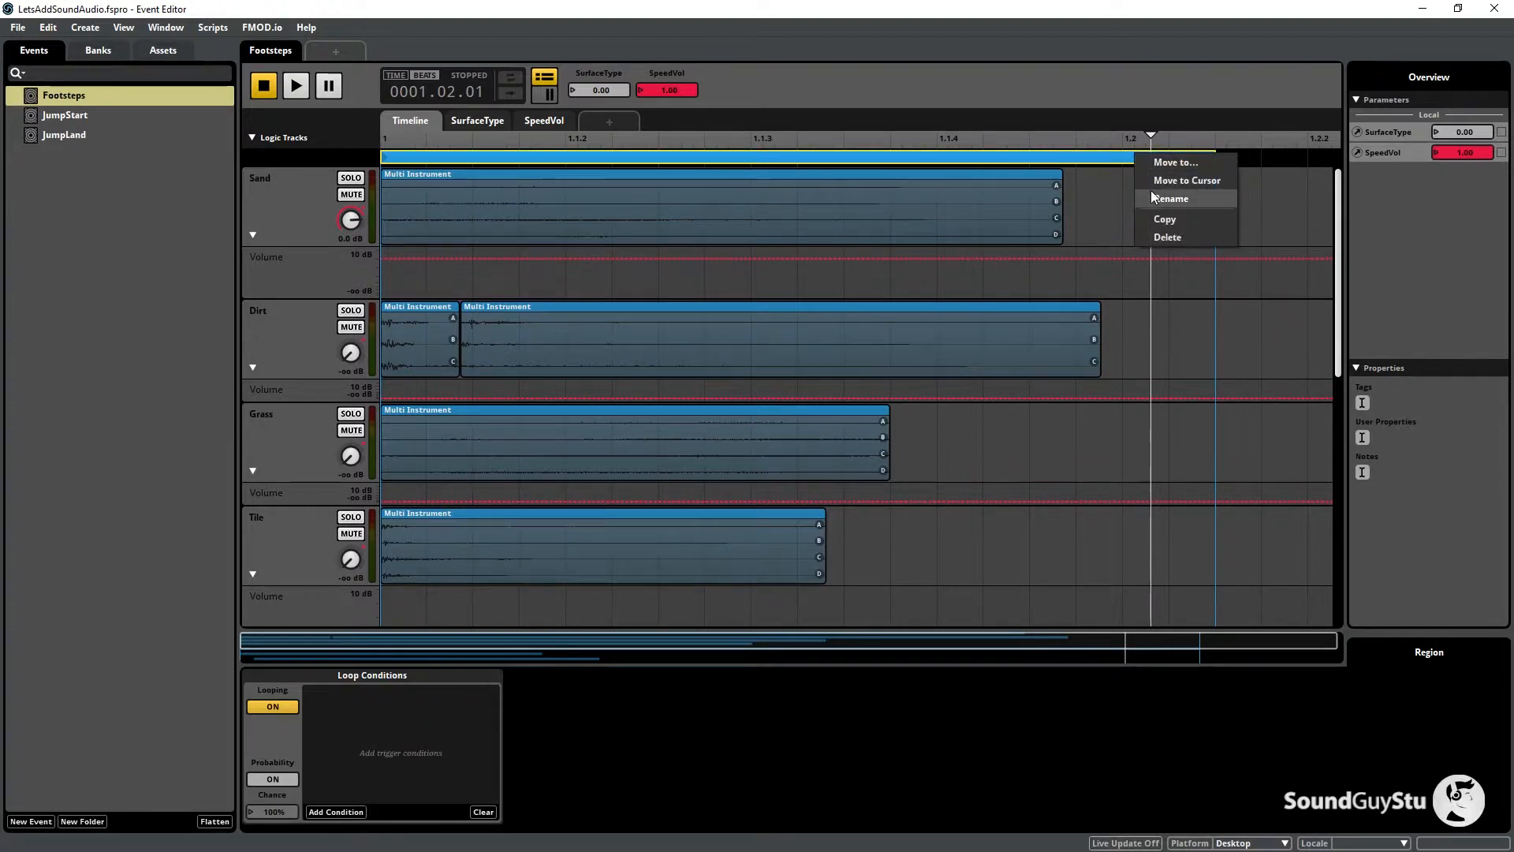
{"action": "left_click", "coordinate": [1162, 236]}
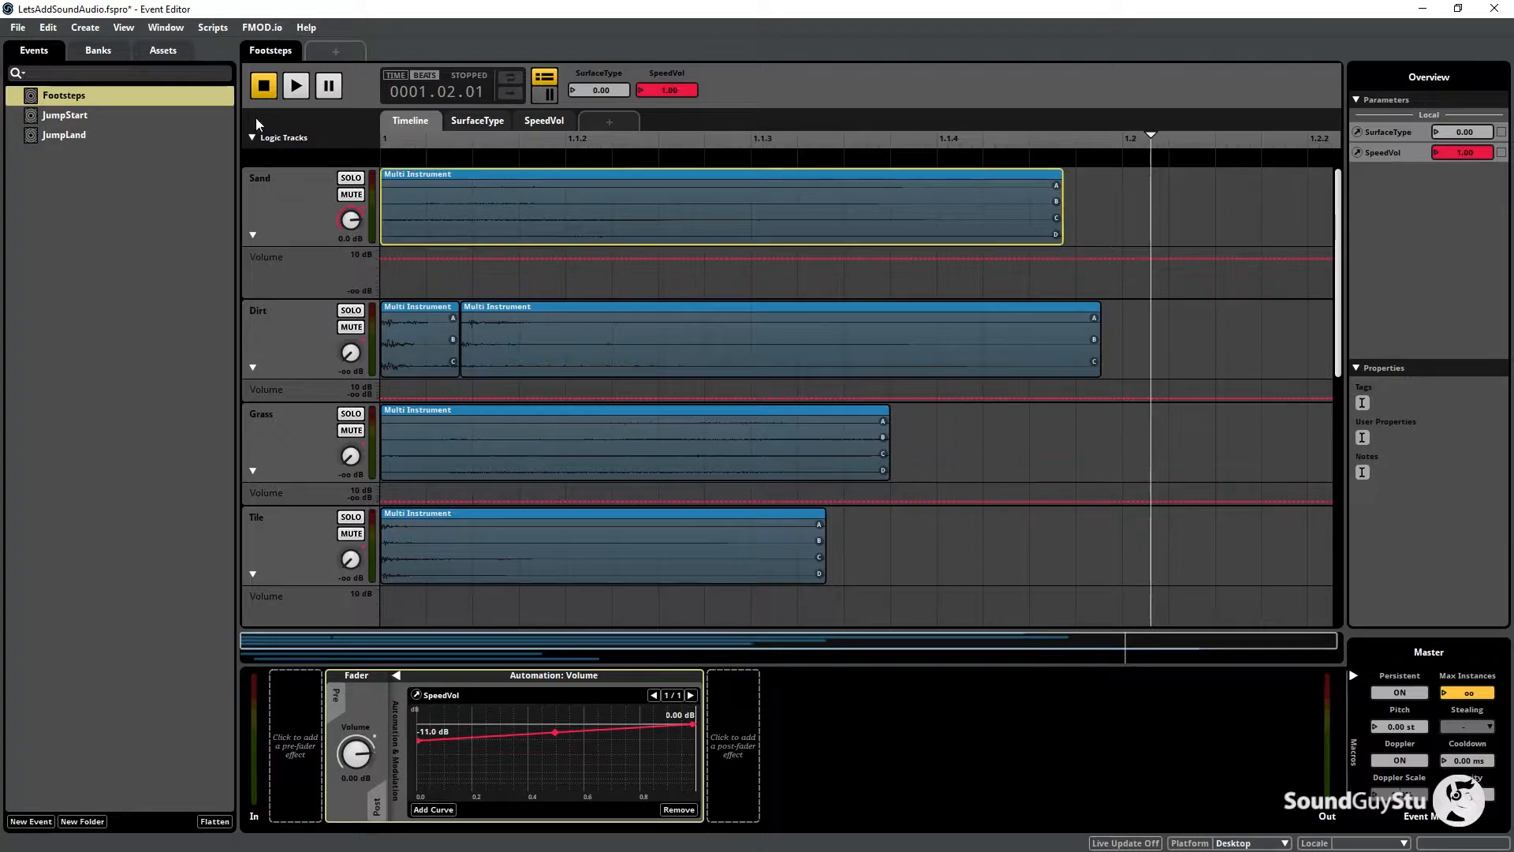
{"action": "left_click", "coordinate": [409, 161]}
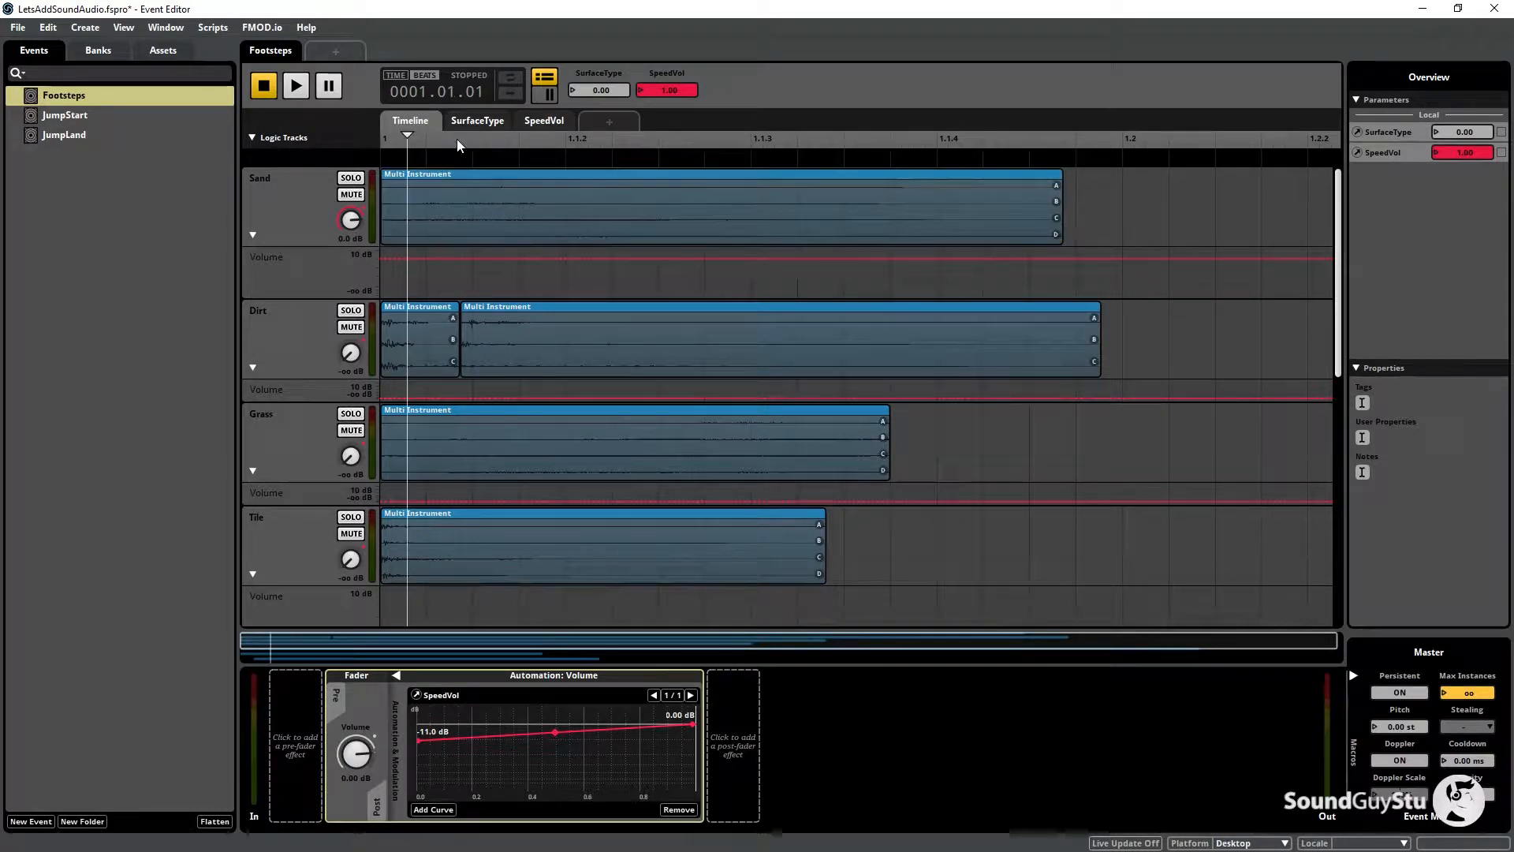
{"action": "left_click", "coordinate": [296, 87]}
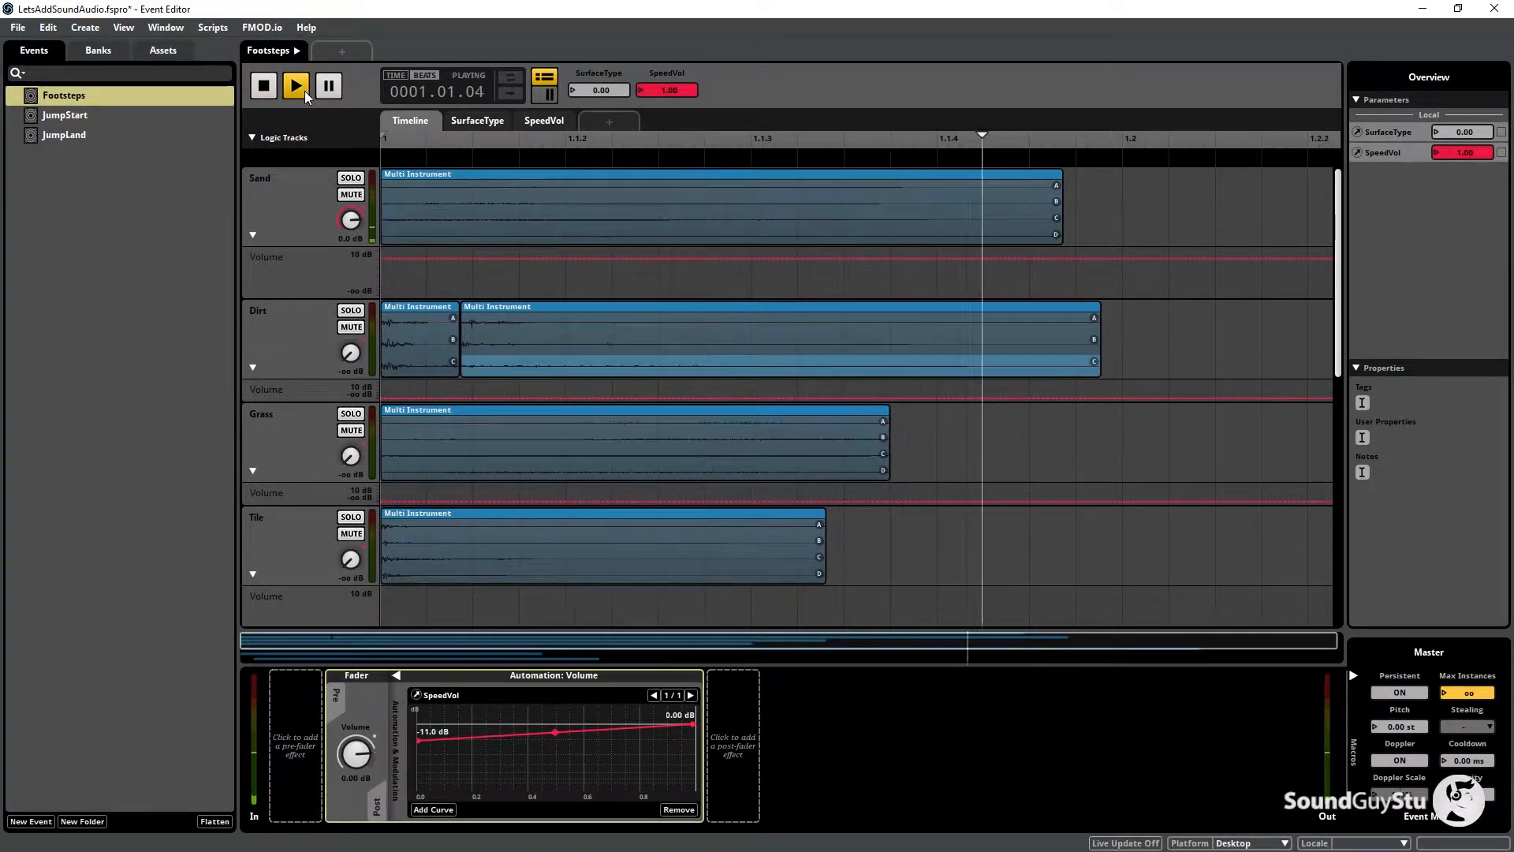
Deselect the Footsteps event and build the project's banks.
{"action": "left_click", "coordinate": [168, 193]}
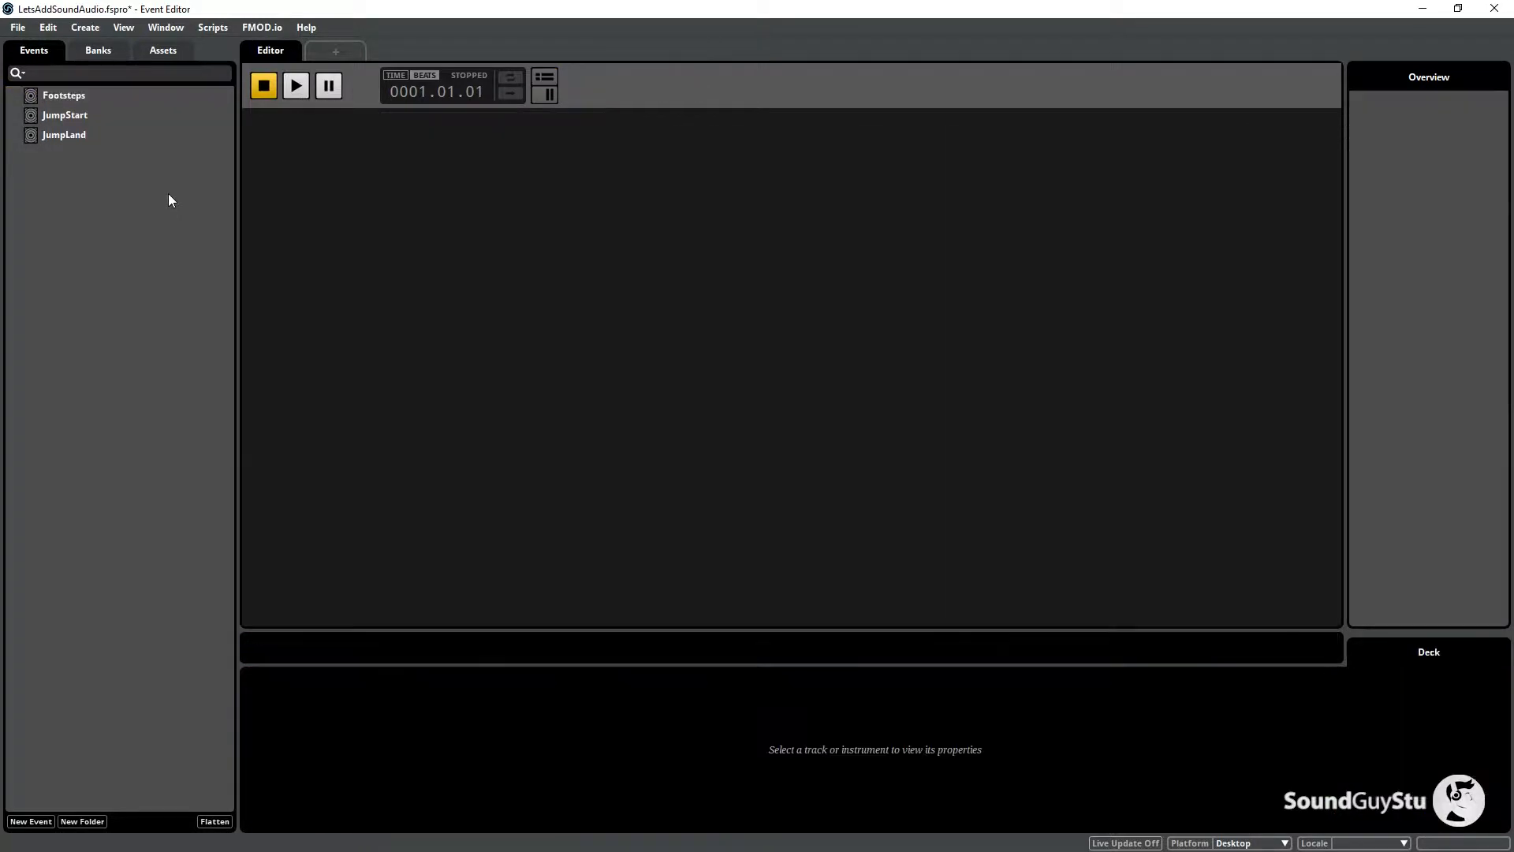
{"action": "left_click", "coordinate": [18, 29]}
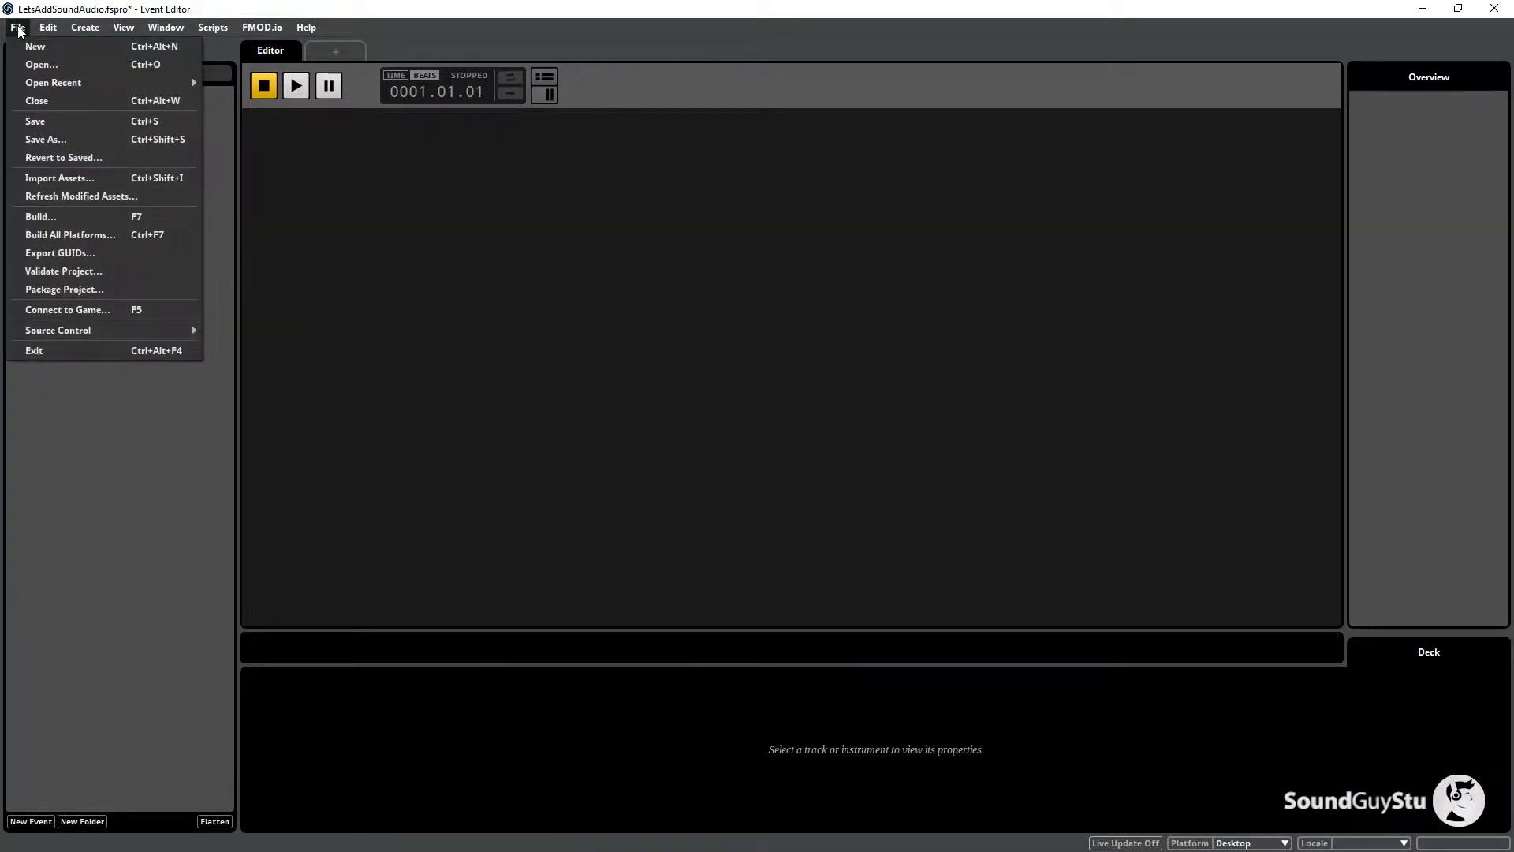
{"action": "left_click", "coordinate": [62, 218]}
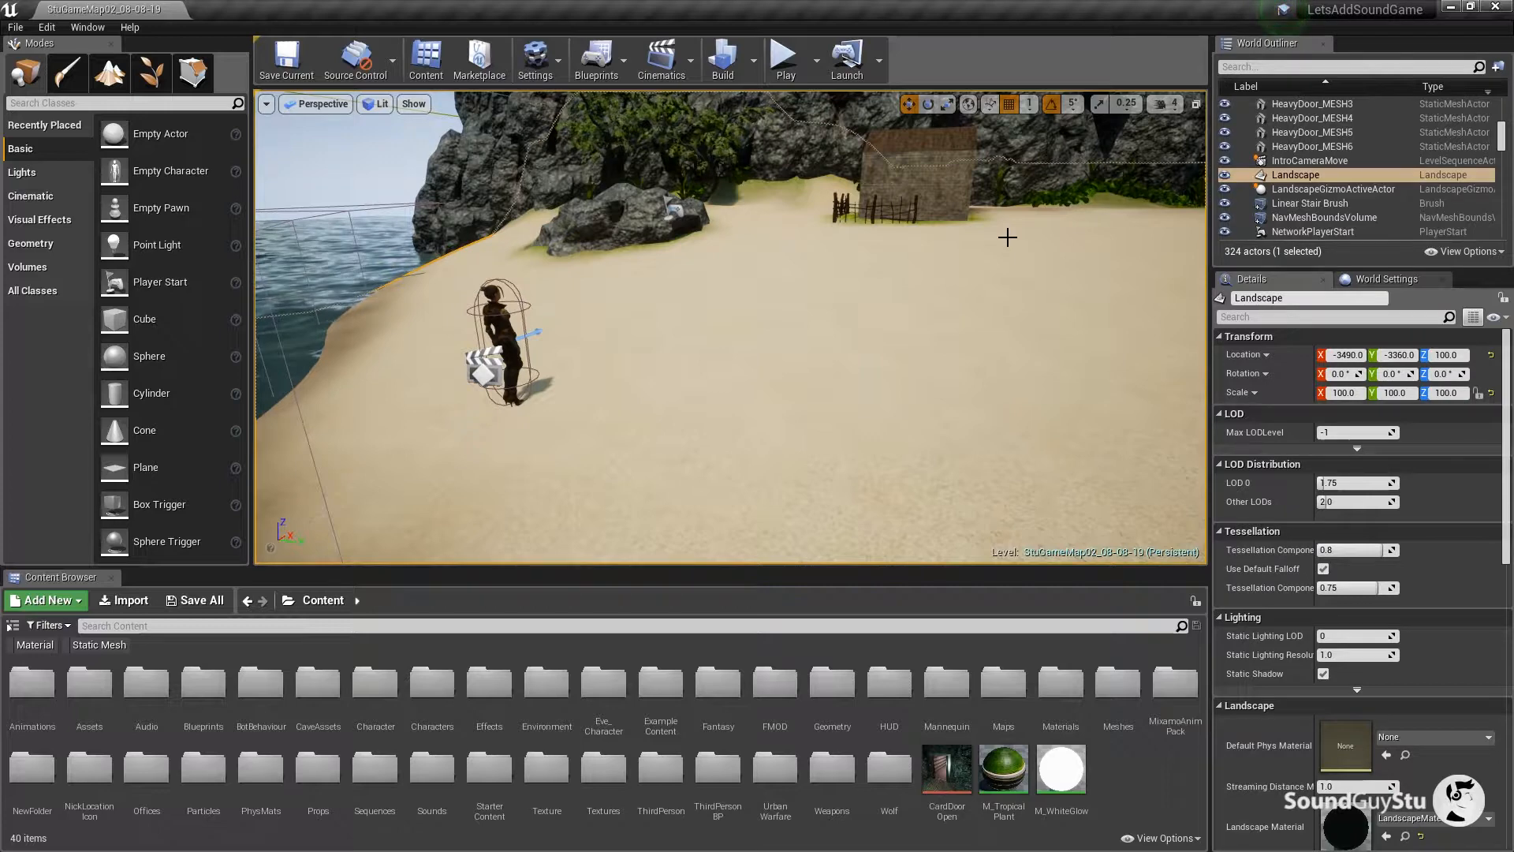
Switch to the LetsAddSoundGame project in Unreal Editor and start playing the level in the viewport.
{"action": "left_click_drag", "start_coordinate": [1008, 237], "coordinate": [1007, 236]}
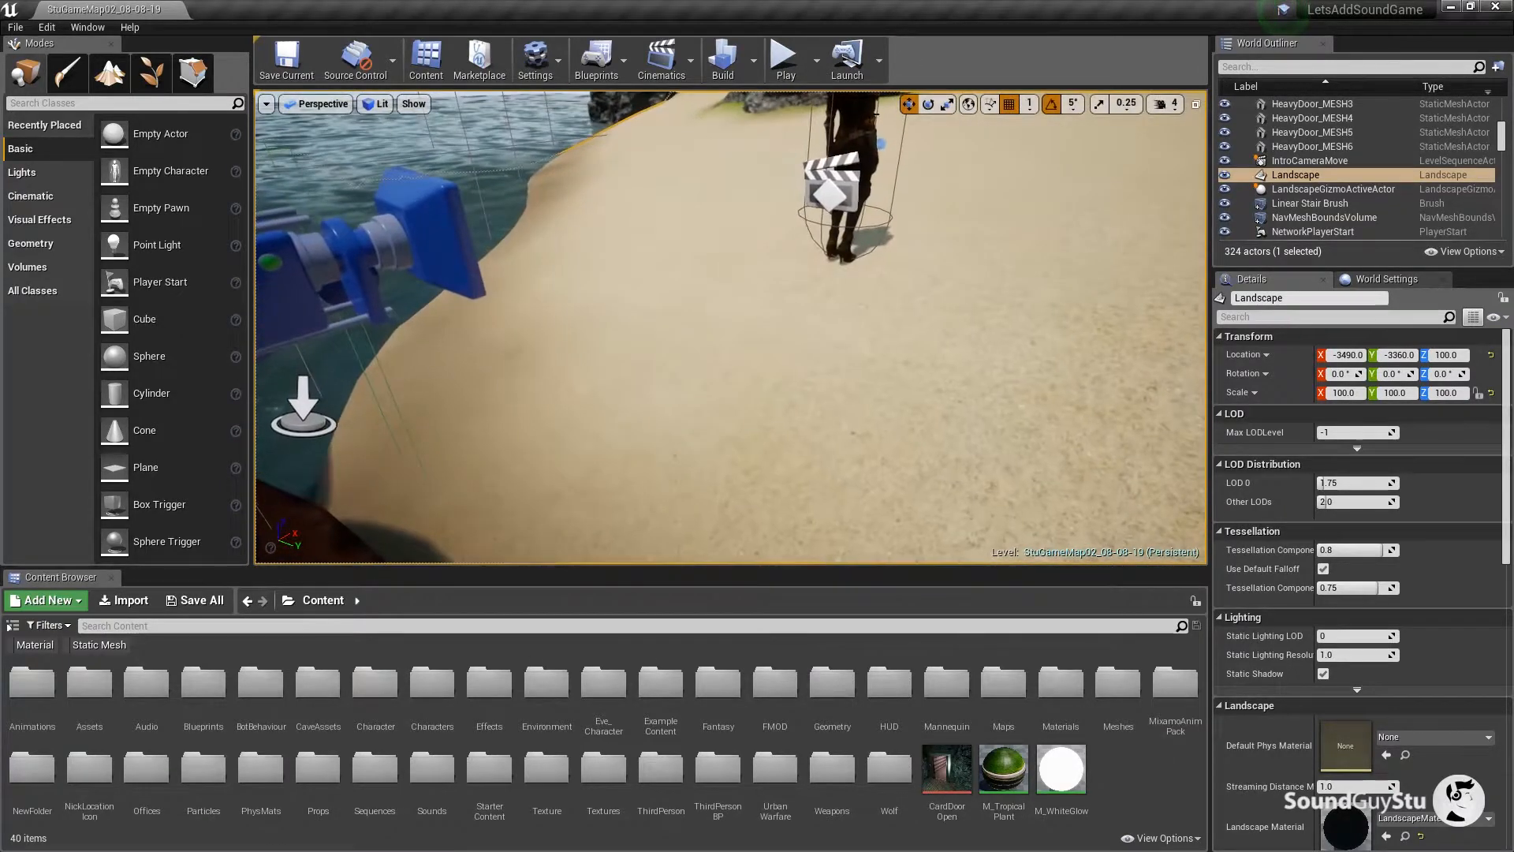
{"action": "left_click", "coordinate": [773, 56]}
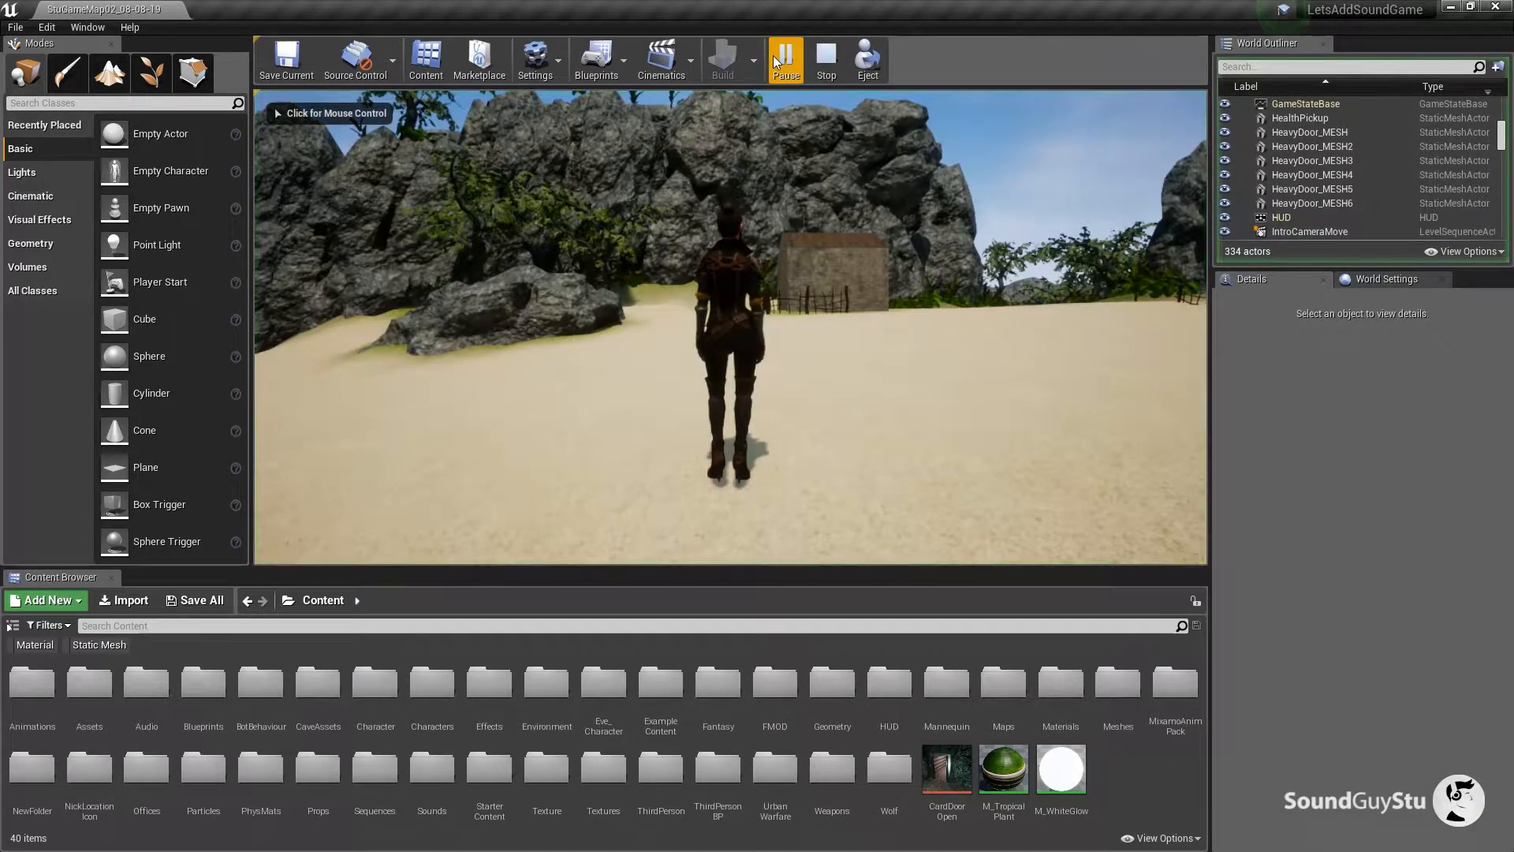
Test the level by running the character around the beach and jumping, and stop the play session.
{"action": "left_click", "coordinate": [757, 229]}
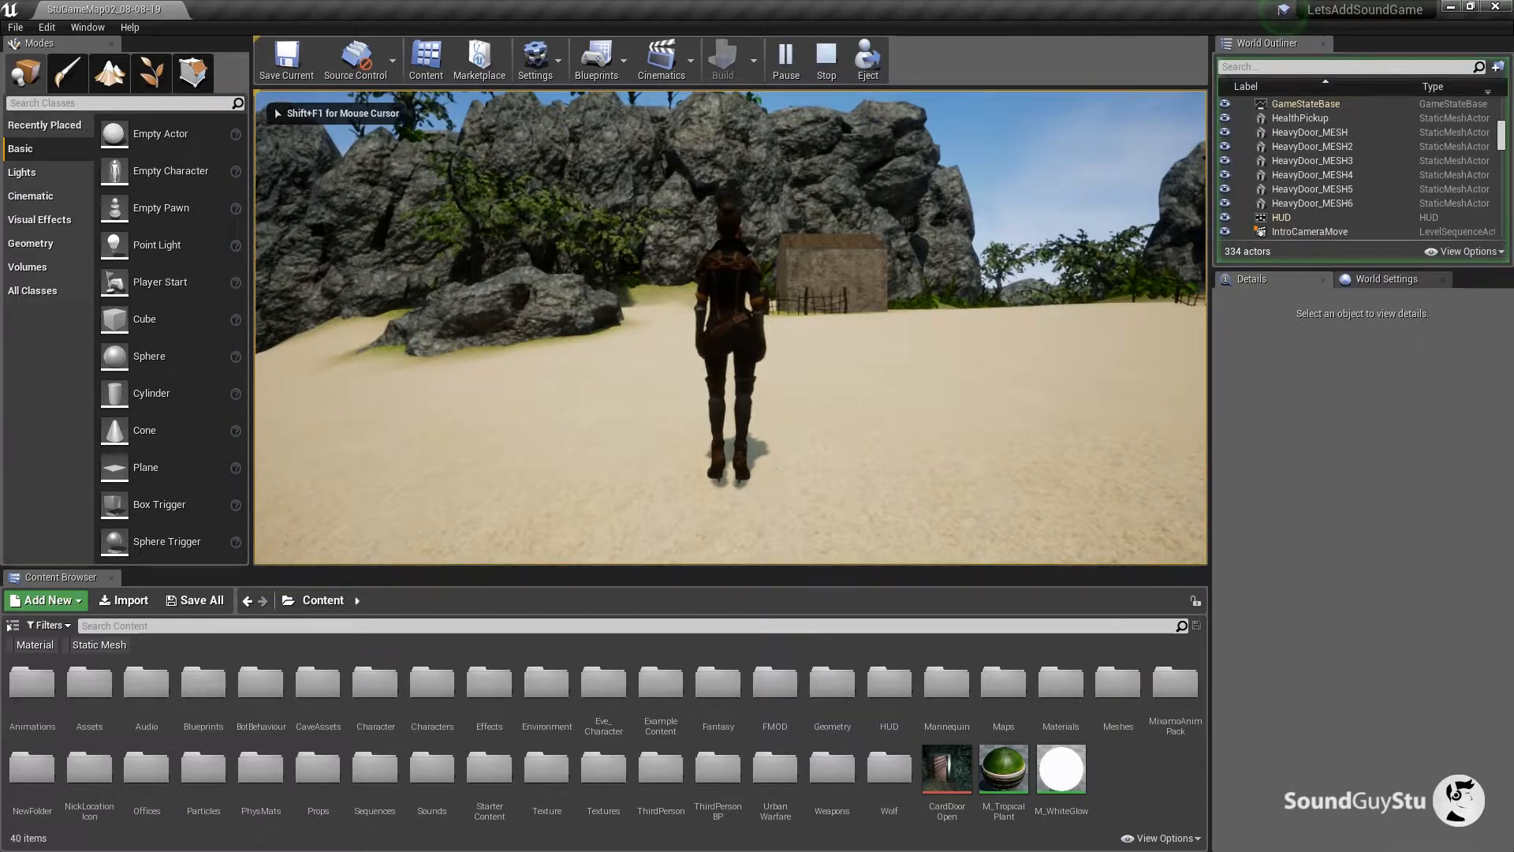
{"action": "key", "text": "w"}
{"action": "key", "text": "d"}
{"action": "key", "text": "a"}
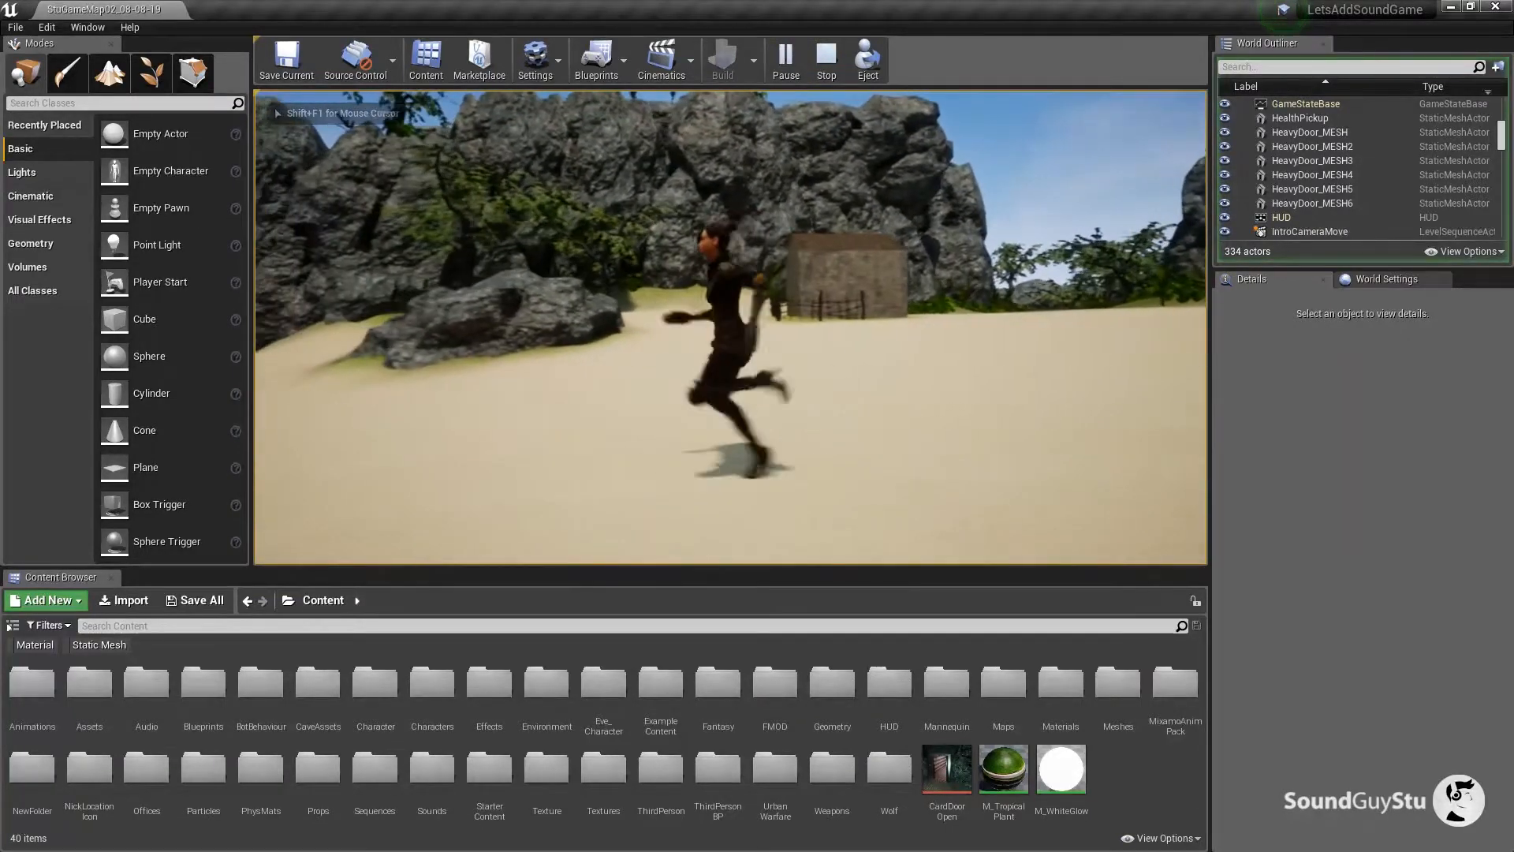
{"action": "key", "text": "d"}
{"action": "key", "text": "space"}
{"action": "key", "text": "w"}
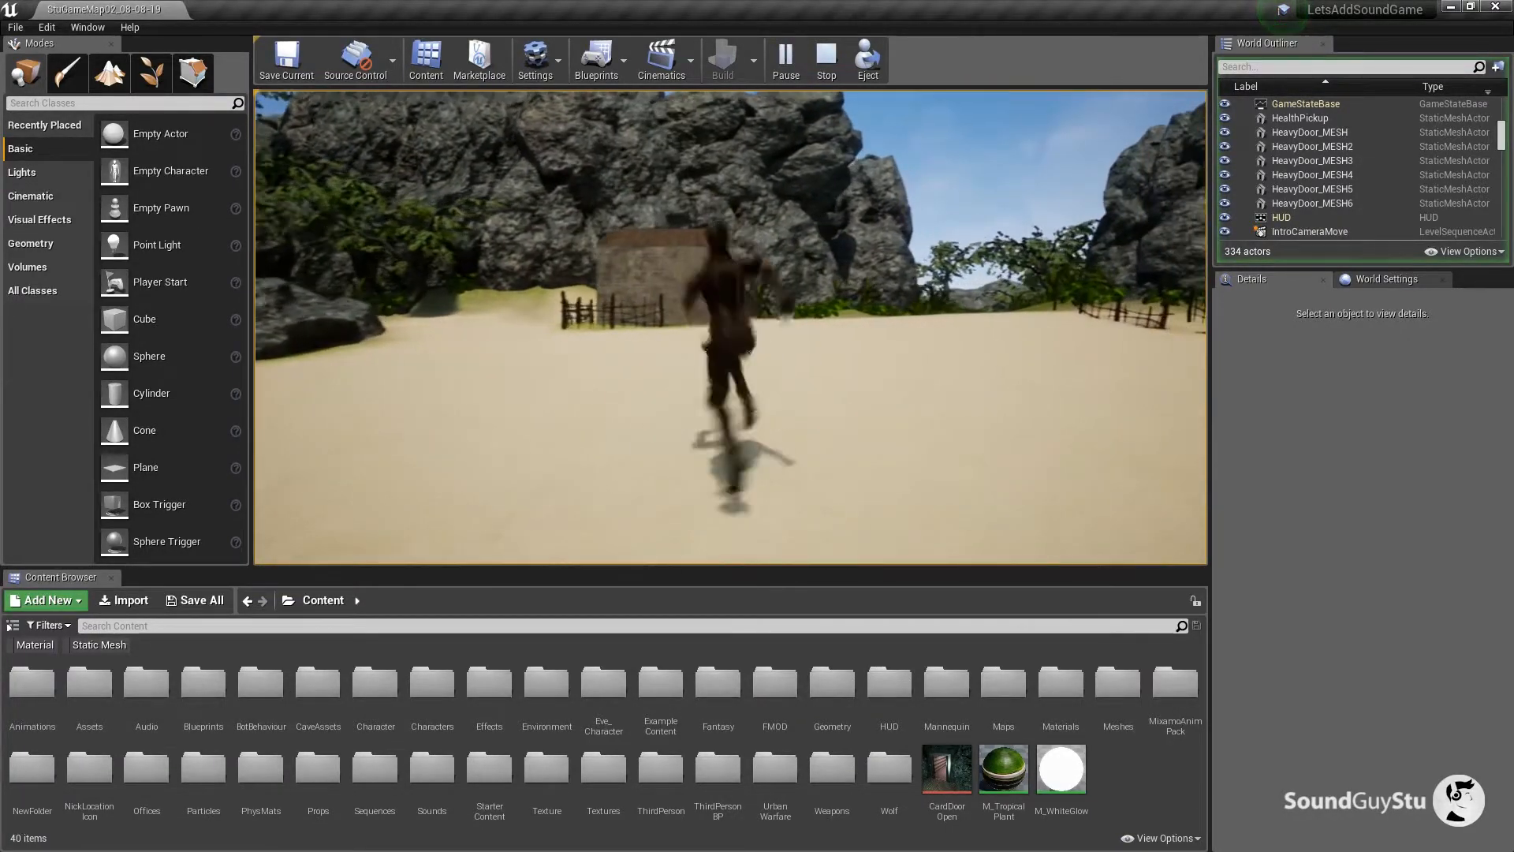
{"action": "key", "text": "a"}
{"action": "key", "text": "space"}
{"action": "key", "text": "Escape"}
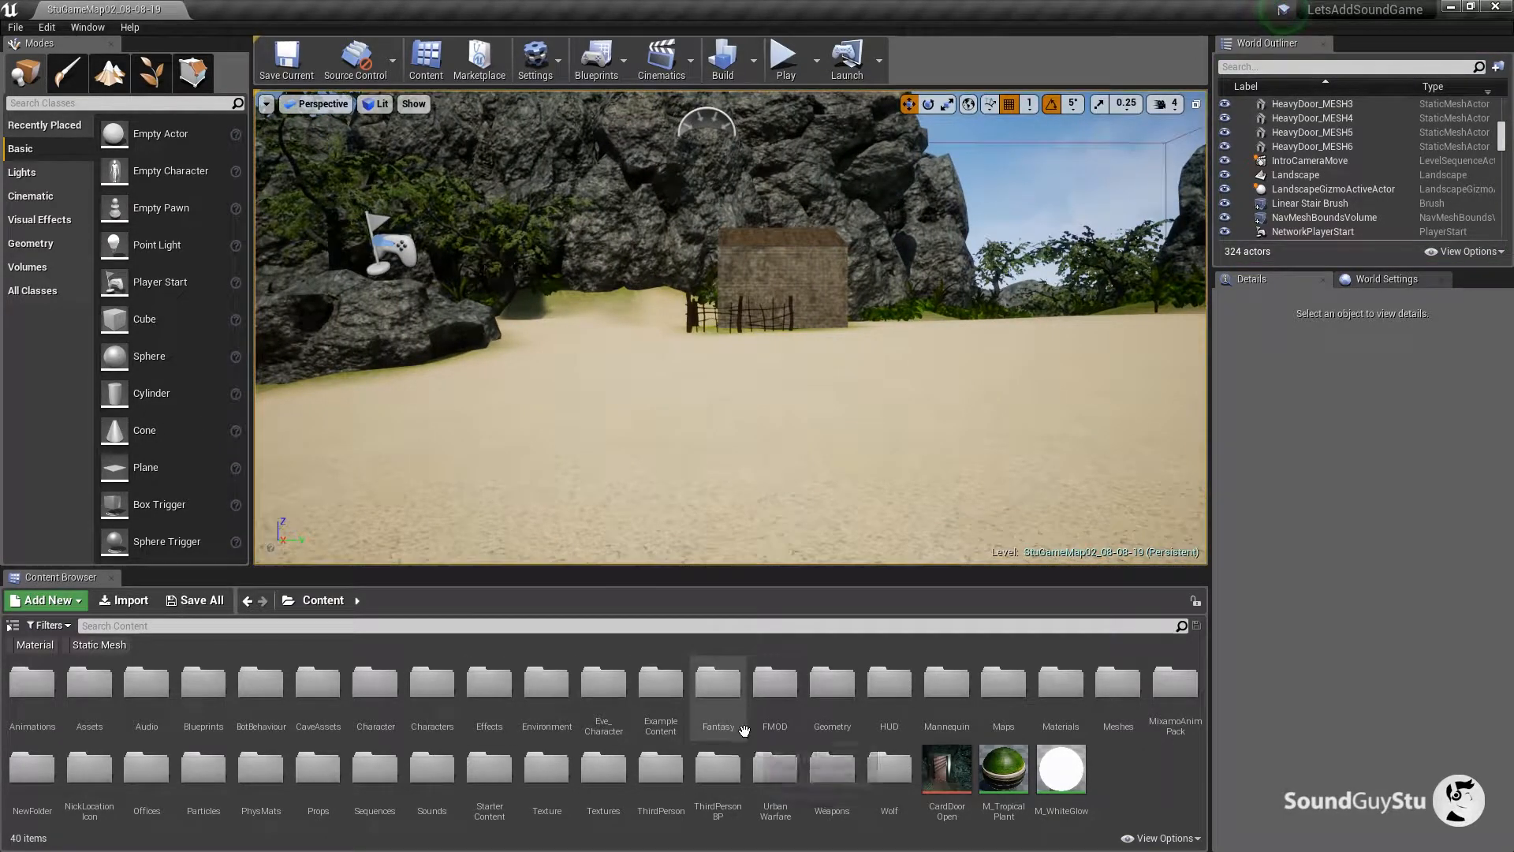
Check the imported FMOD events in the project's FMOD Events folder.
{"action": "double_click", "coordinate": [771, 707]}
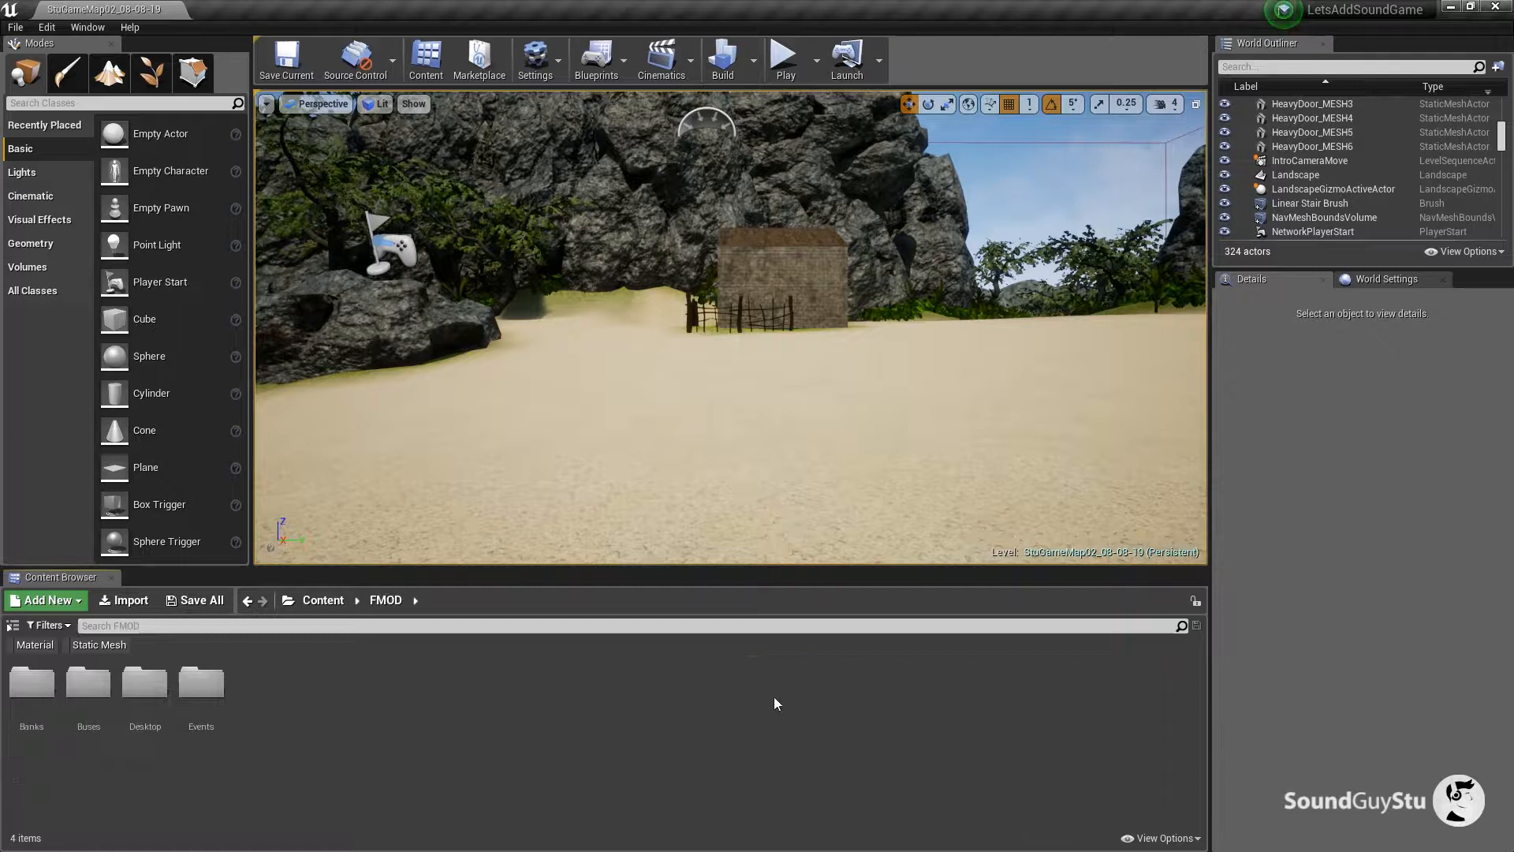
{"action": "double_click", "coordinate": [224, 690]}
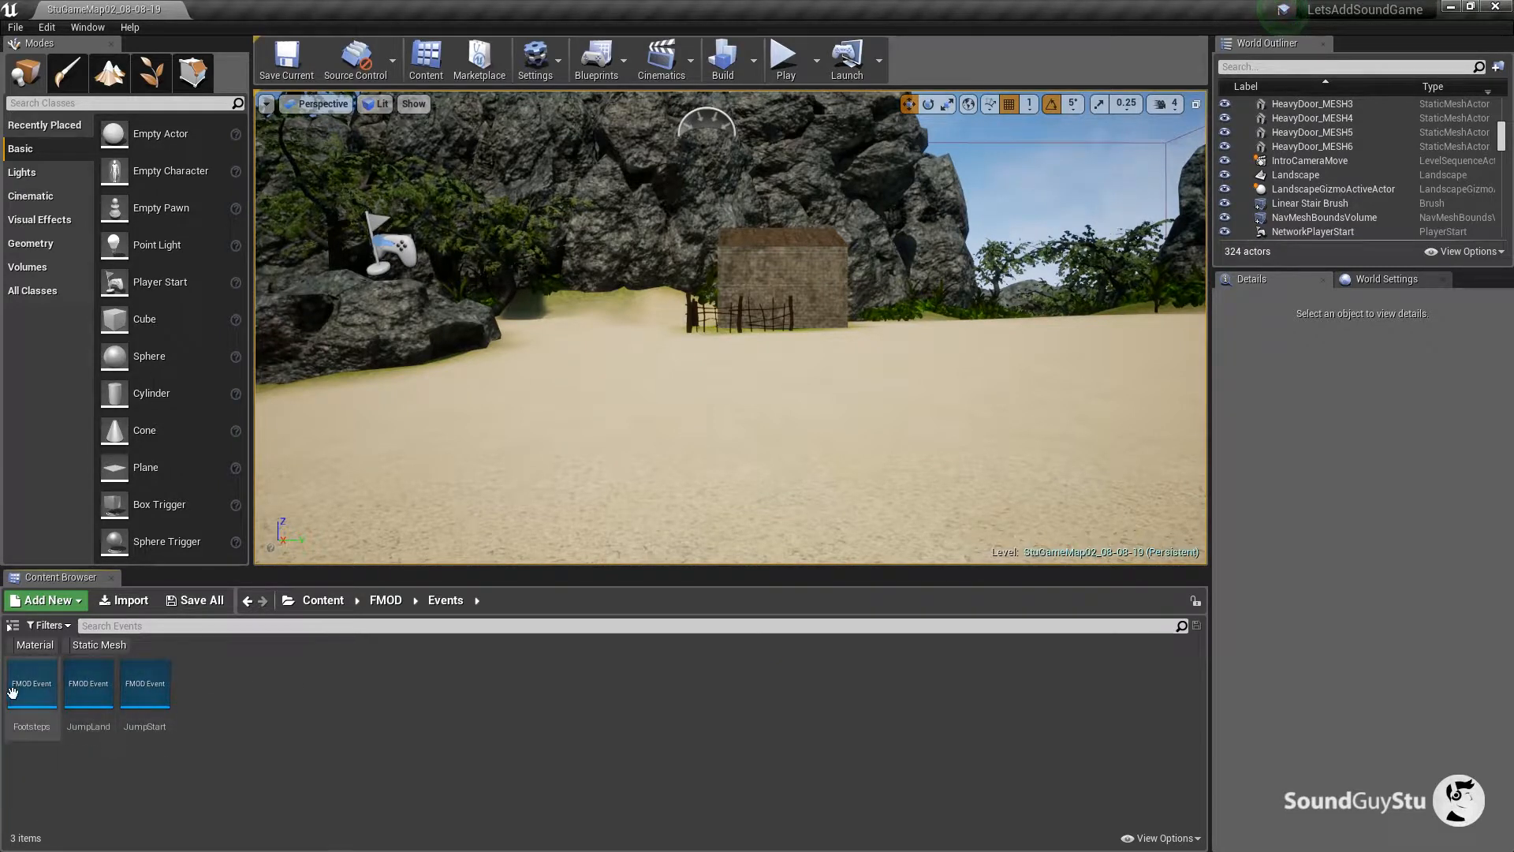
Search the whole Content folder for "eve", open the Eve_ANIM_BP animation blueprint and switch to its animation editor.
{"action": "left_click", "coordinate": [328, 599]}
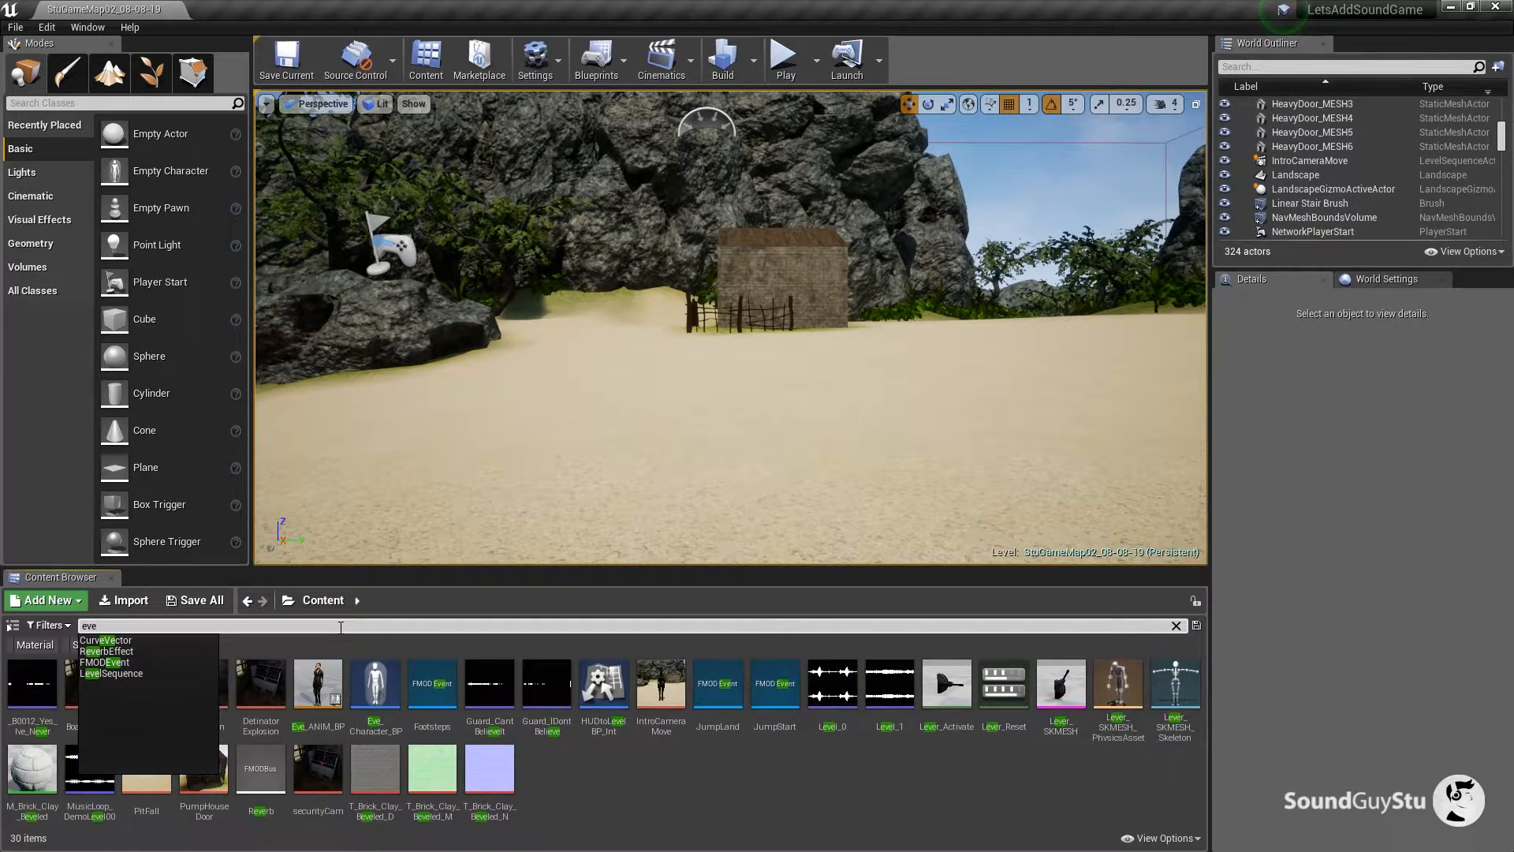
{"action": "double_click", "coordinate": [323, 681]}
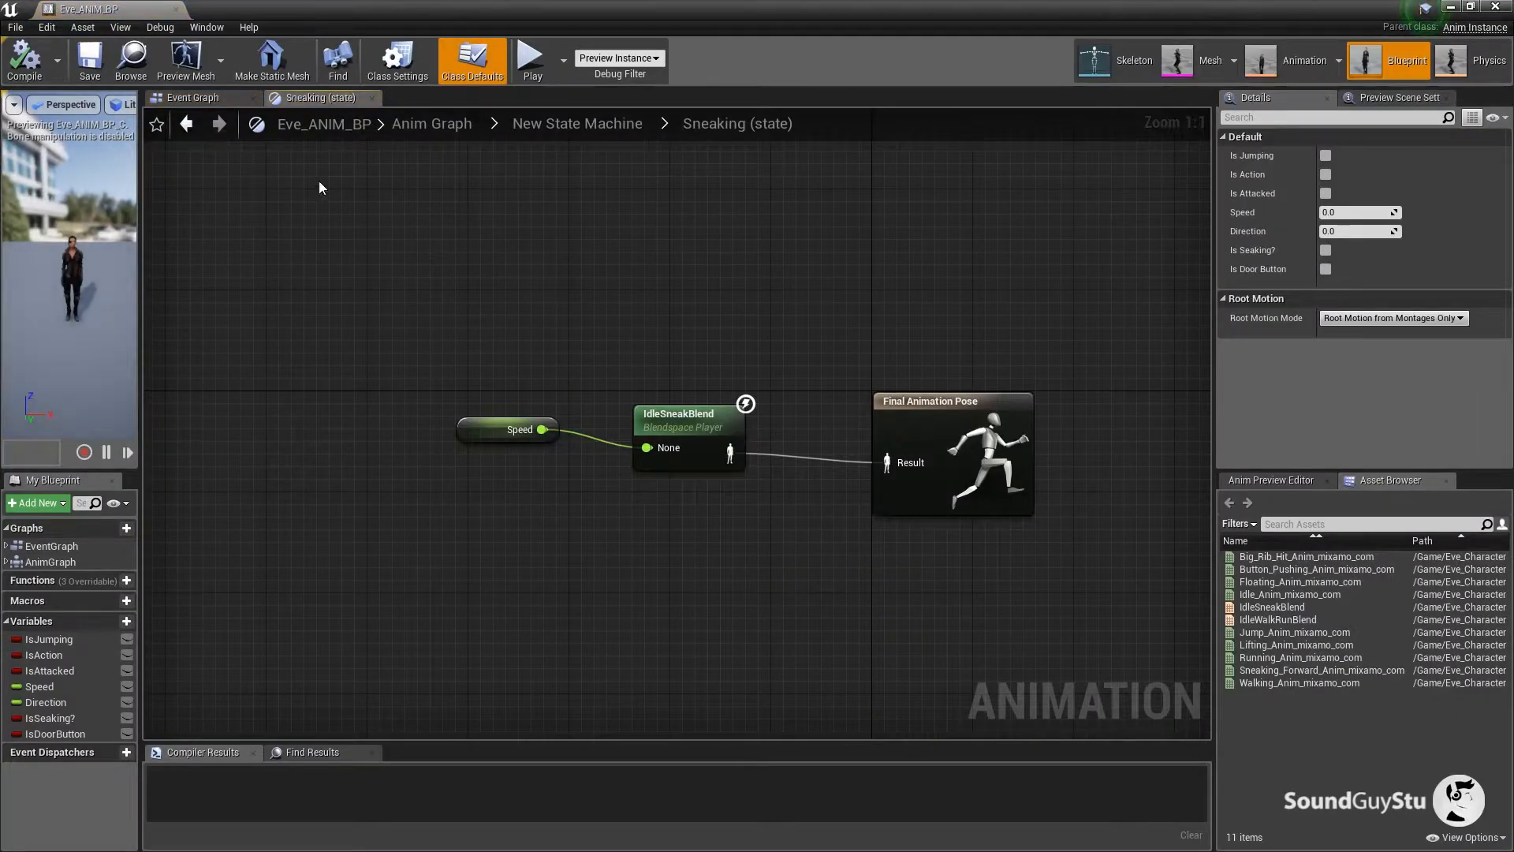
{"action": "left_click", "coordinate": [1310, 64]}
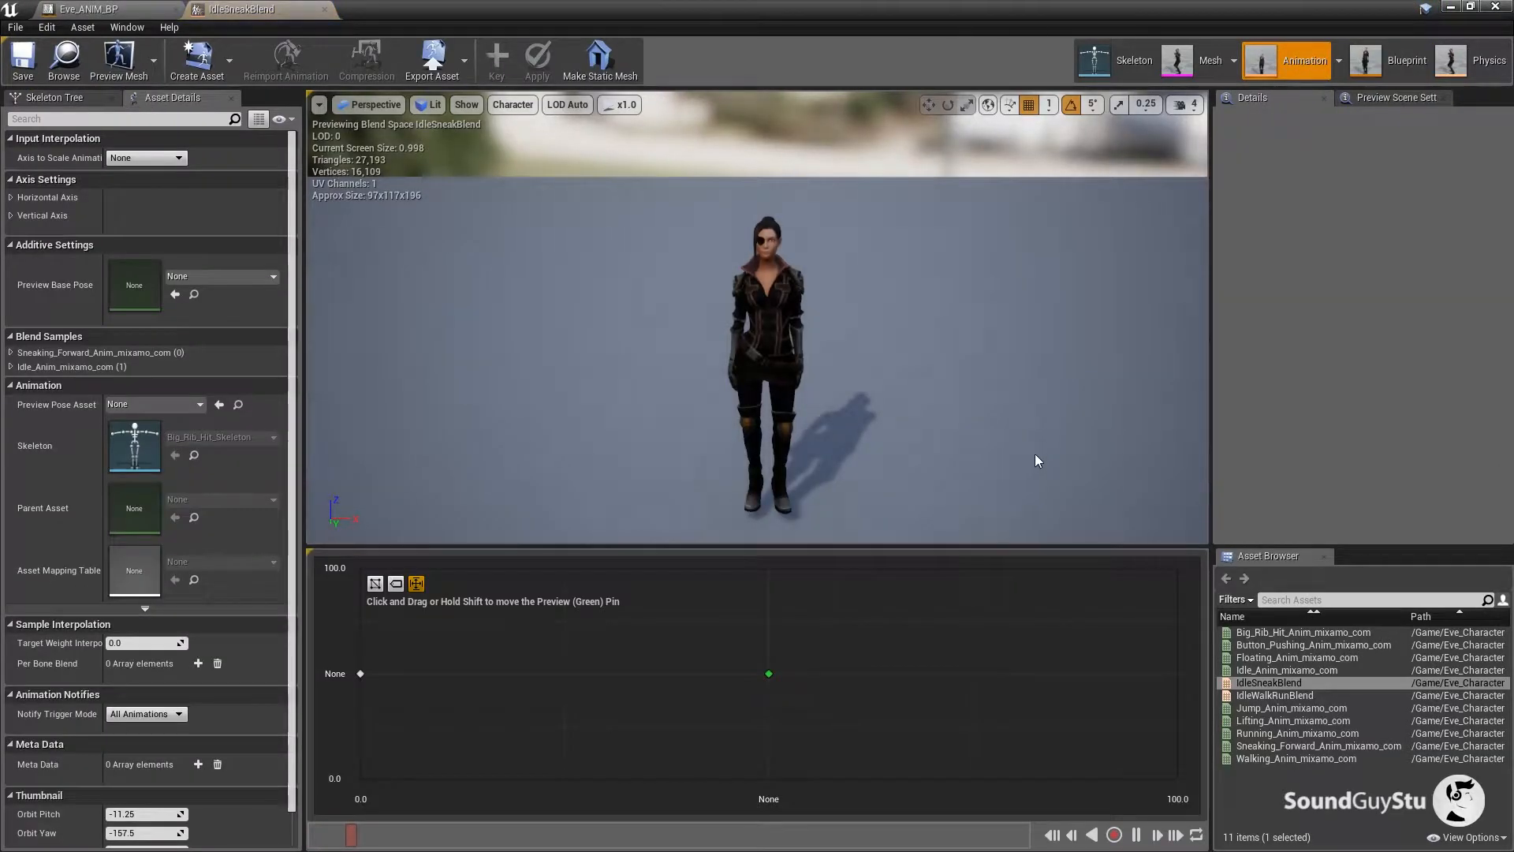
In Walking_Anim_mixamo_com, pause the preview and add a new notify named Footstep at the foot contact around frame 8.
{"action": "double_click", "coordinate": [1302, 759]}
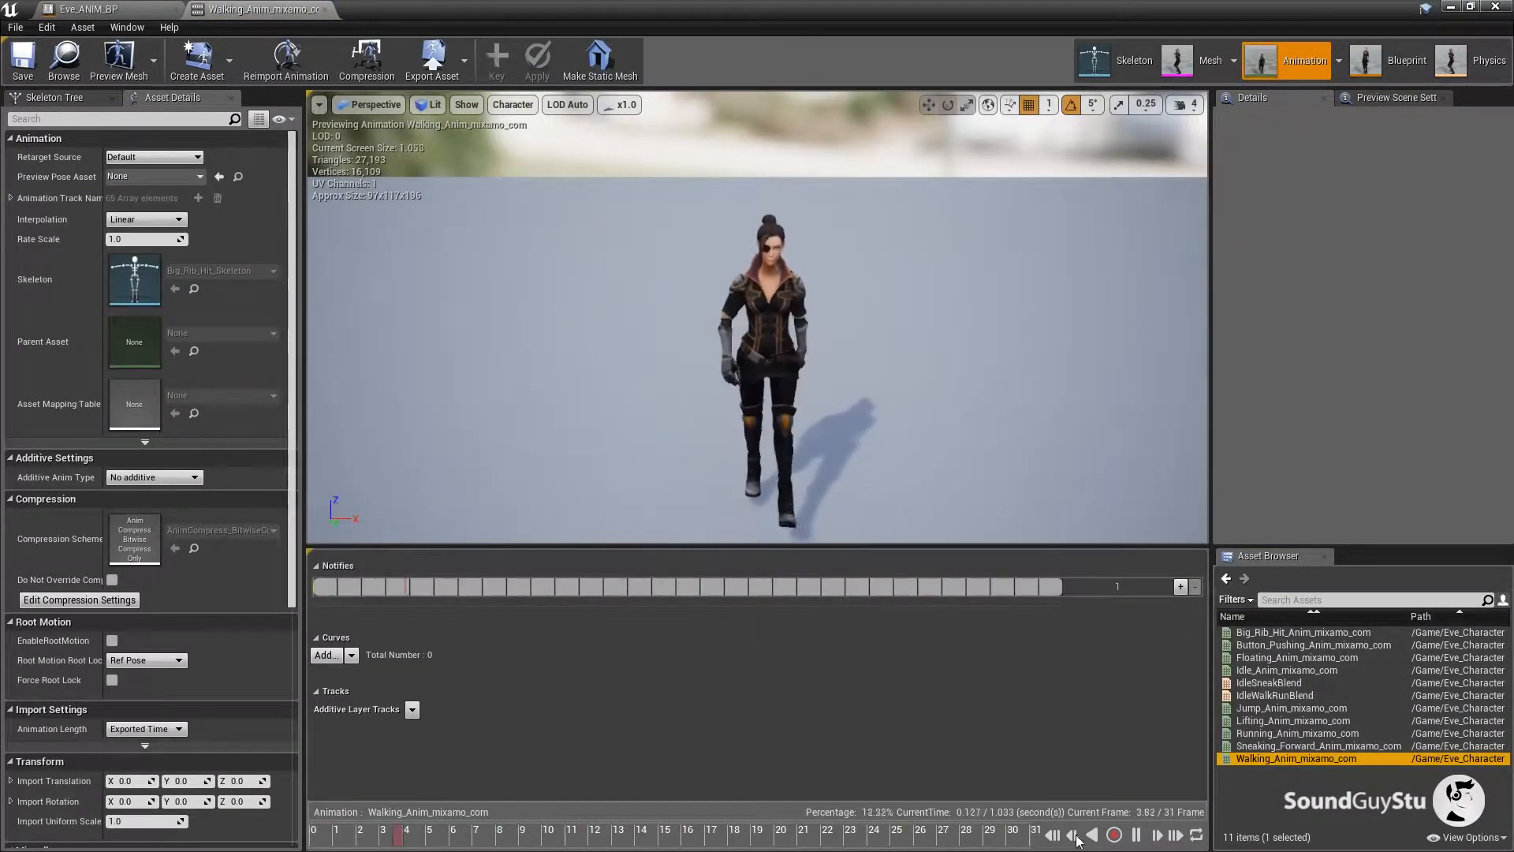
{"action": "left_click", "coordinate": [1137, 835]}
{"action": "left_click_drag", "start_coordinate": [580, 425], "coordinate": [623, 404]}
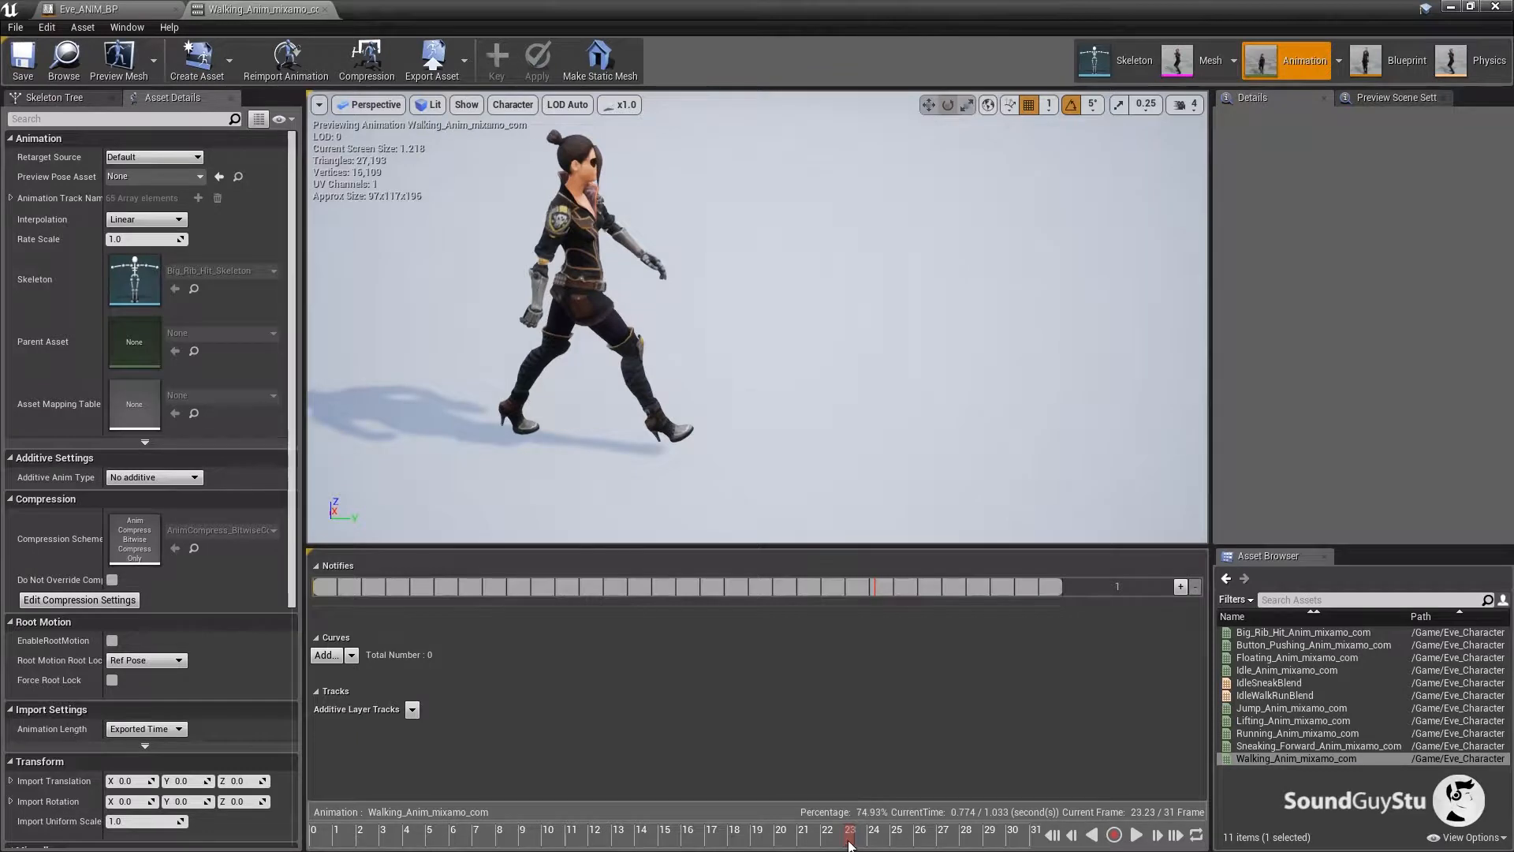
{"action": "left_click_drag", "start_coordinate": [849, 843], "coordinate": [503, 842]}
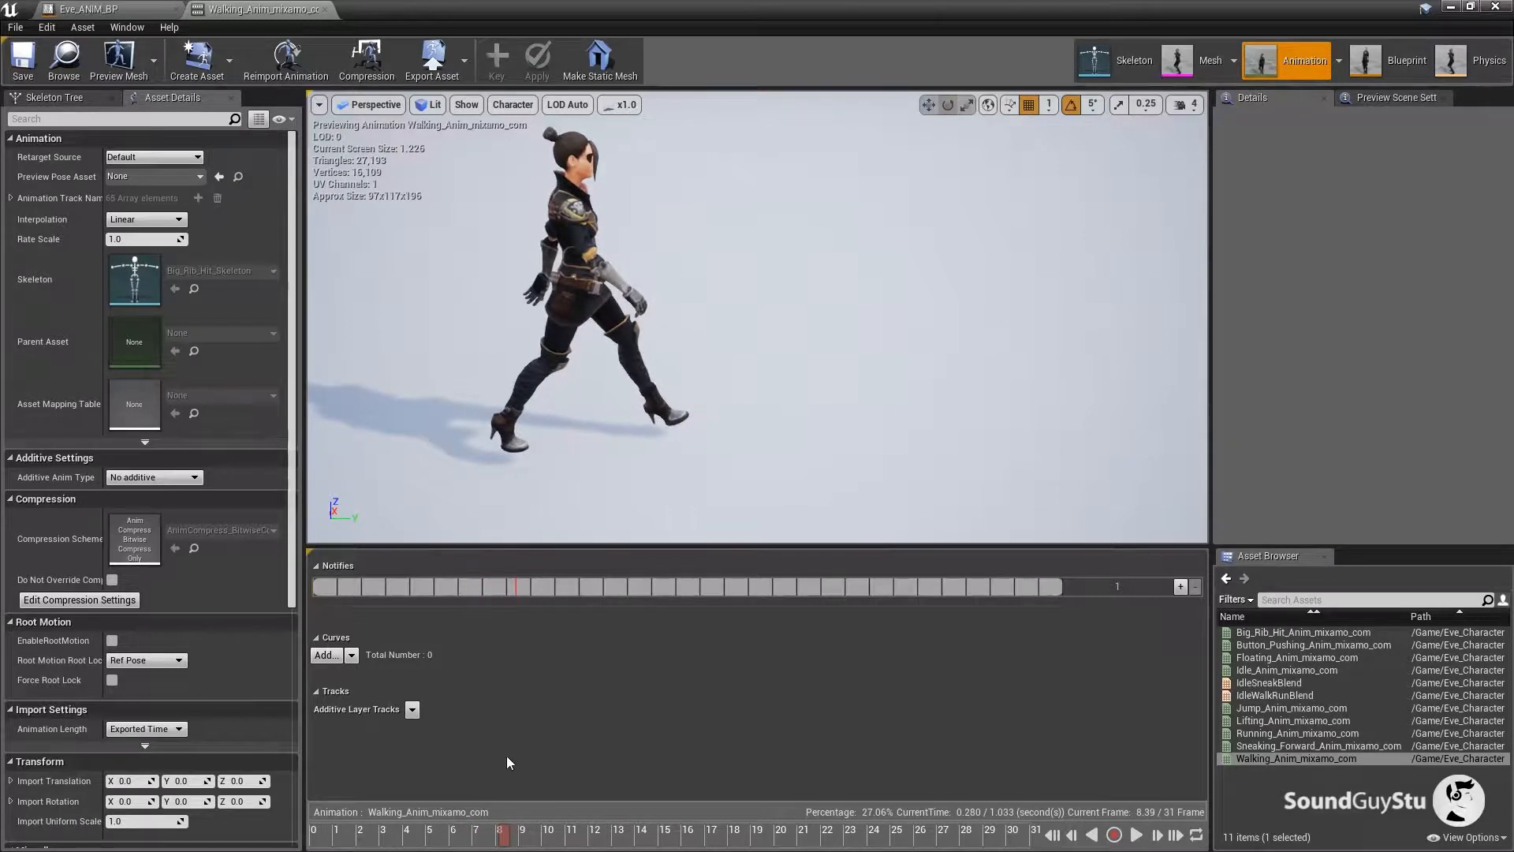
{"action": "right_click", "coordinate": [518, 589]}
{"action": "mouse_move", "coordinate": [562, 613]}
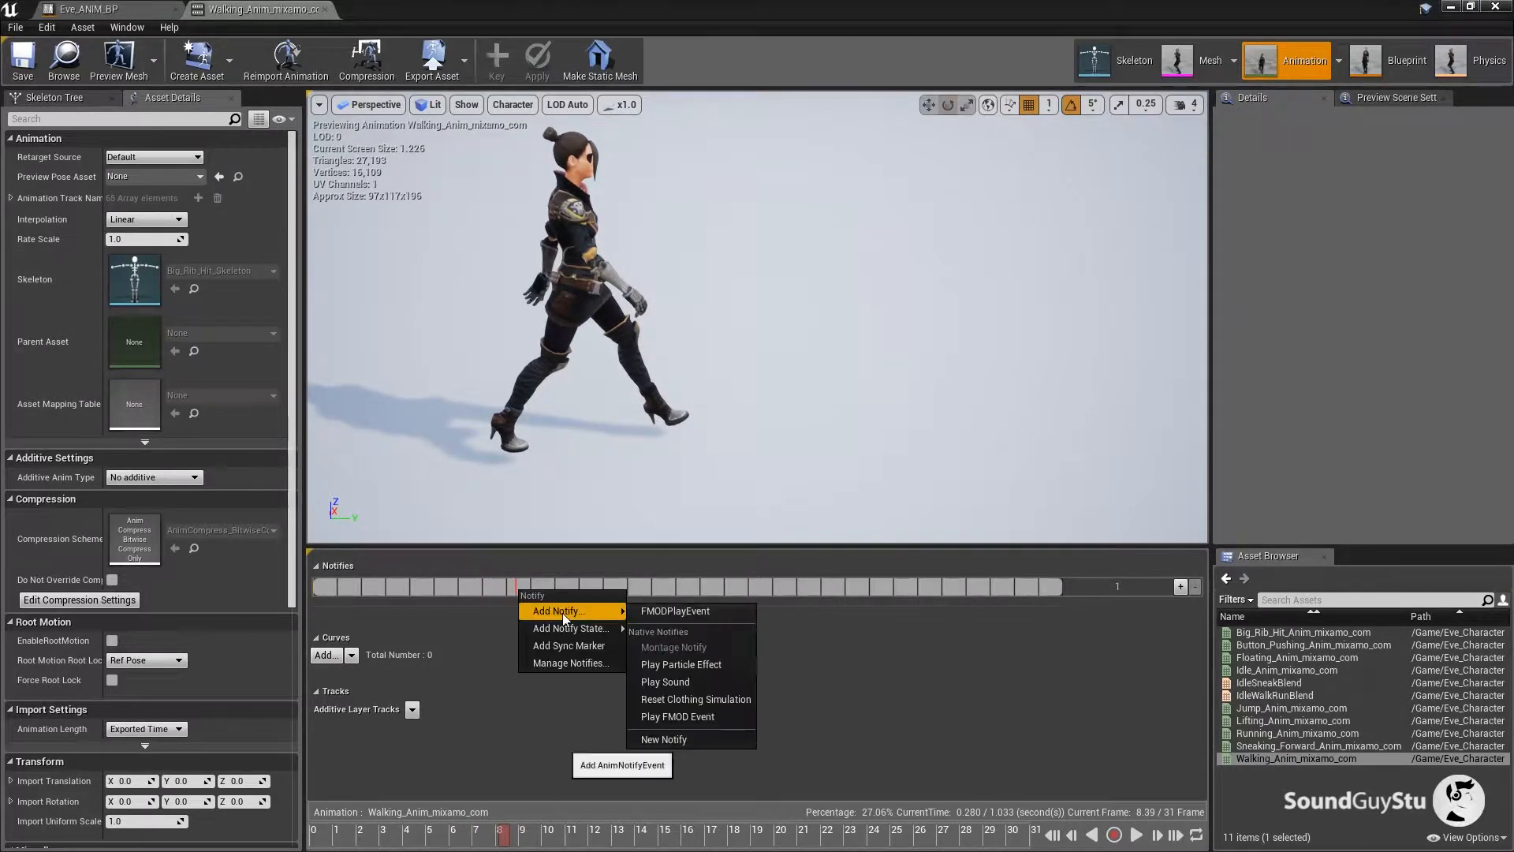
{"action": "left_click", "coordinate": [674, 739]}
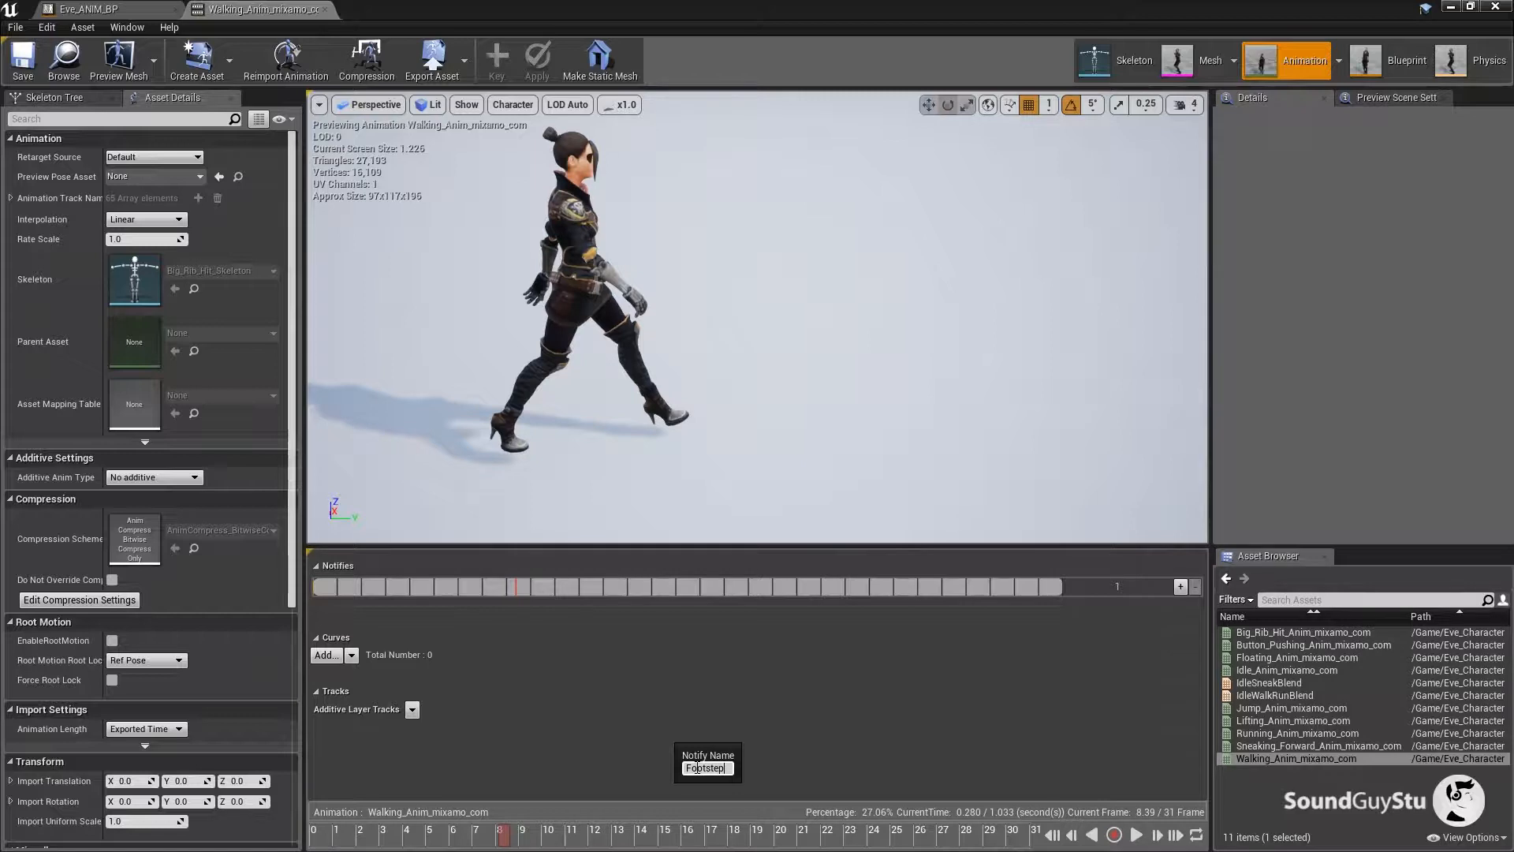
{"action": "key", "text": "Return"}
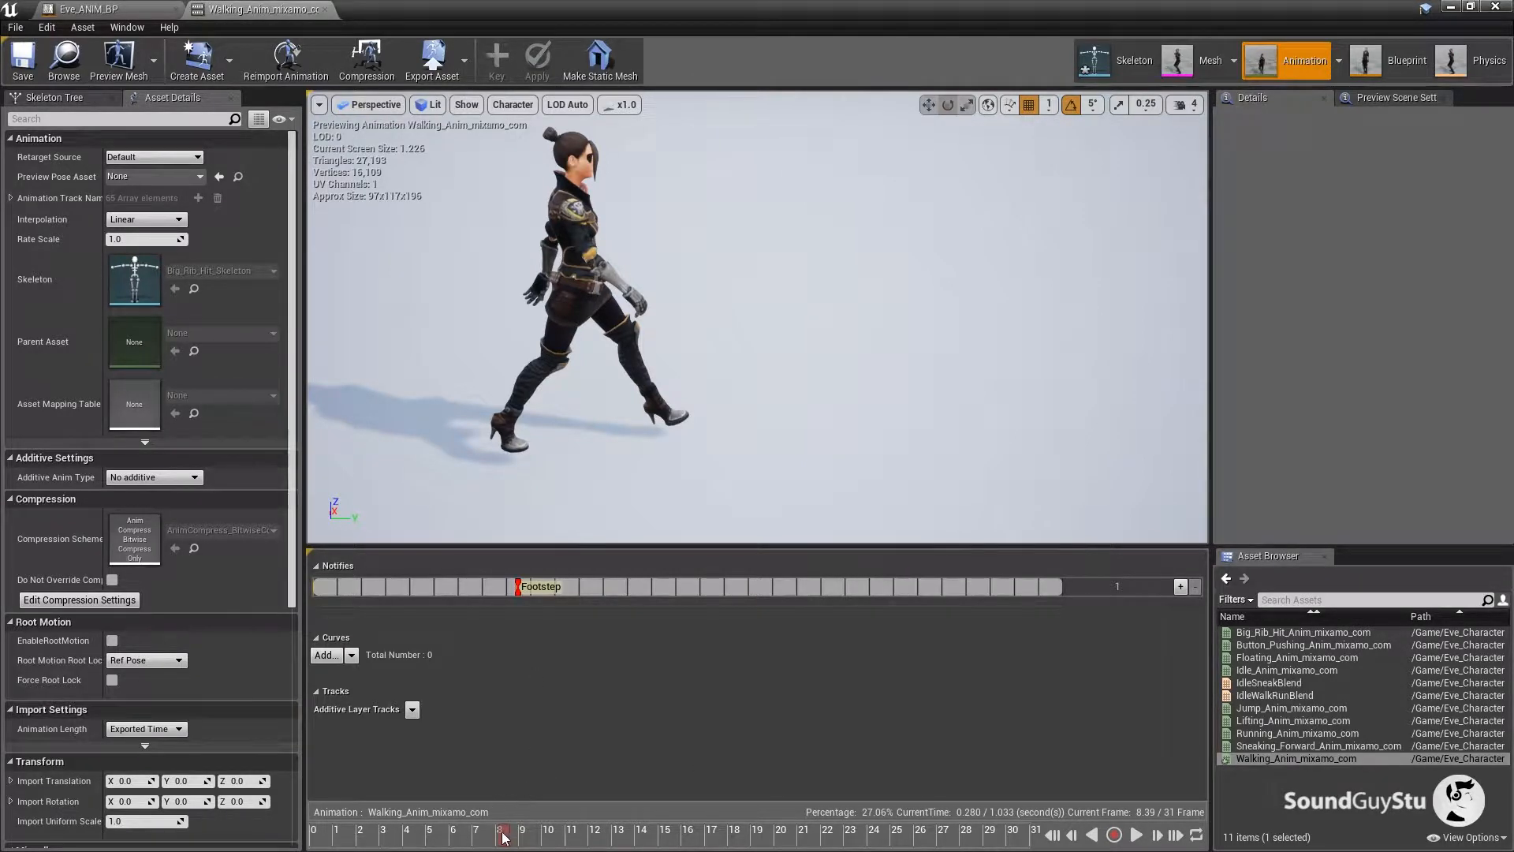
Add a second Footstep notify to the walking animation at about frame 23 and save the animation.
{"action": "left_click_drag", "start_coordinate": [503, 836], "coordinate": [851, 842]}
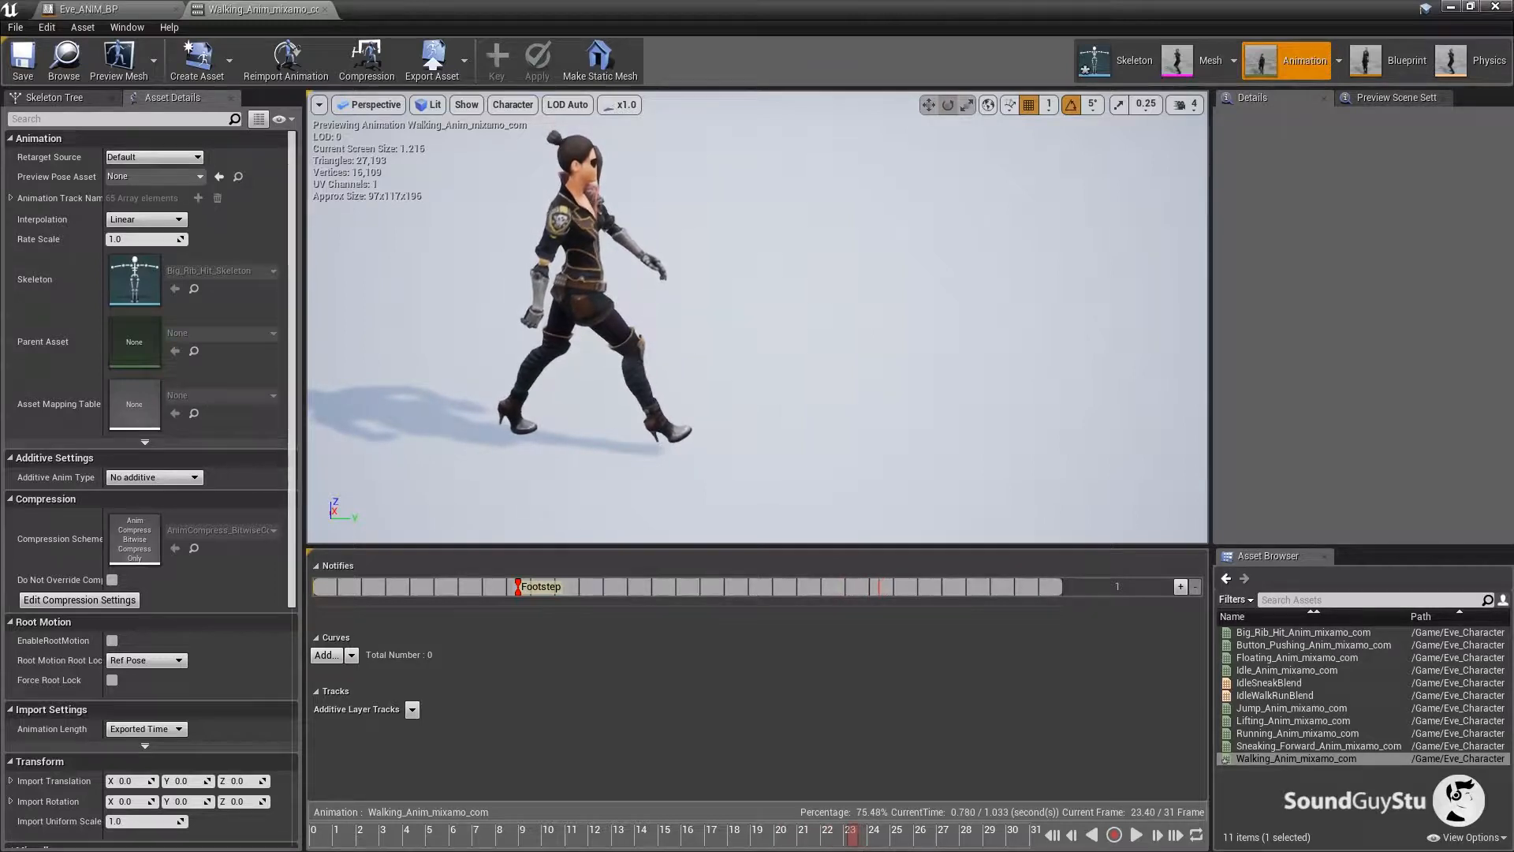
{"action": "right_click", "coordinate": [877, 590]}
{"action": "mouse_move", "coordinate": [931, 612]}
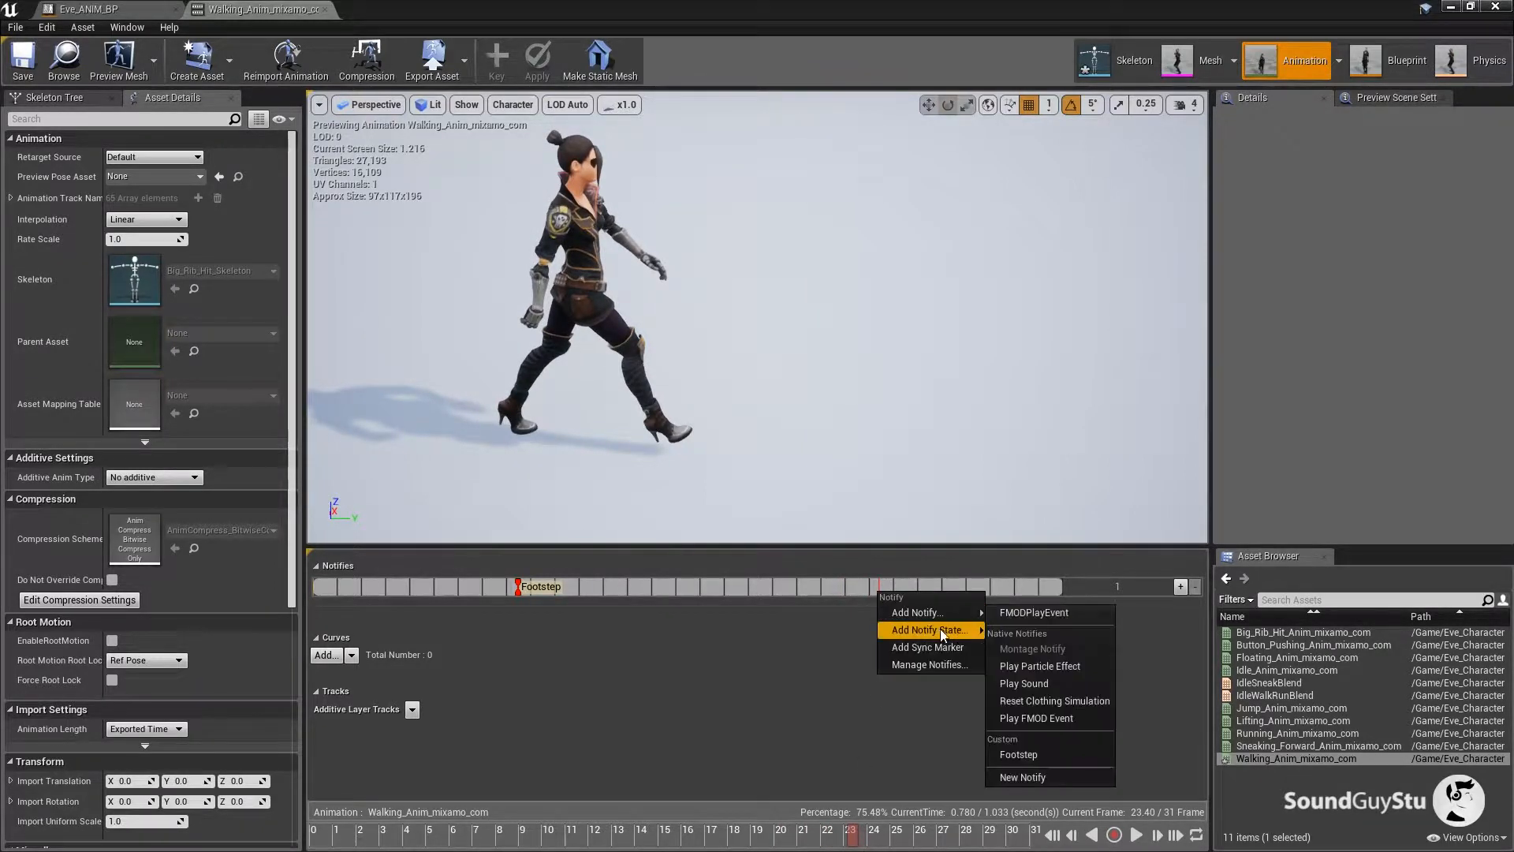
{"action": "left_click", "coordinate": [1029, 754]}
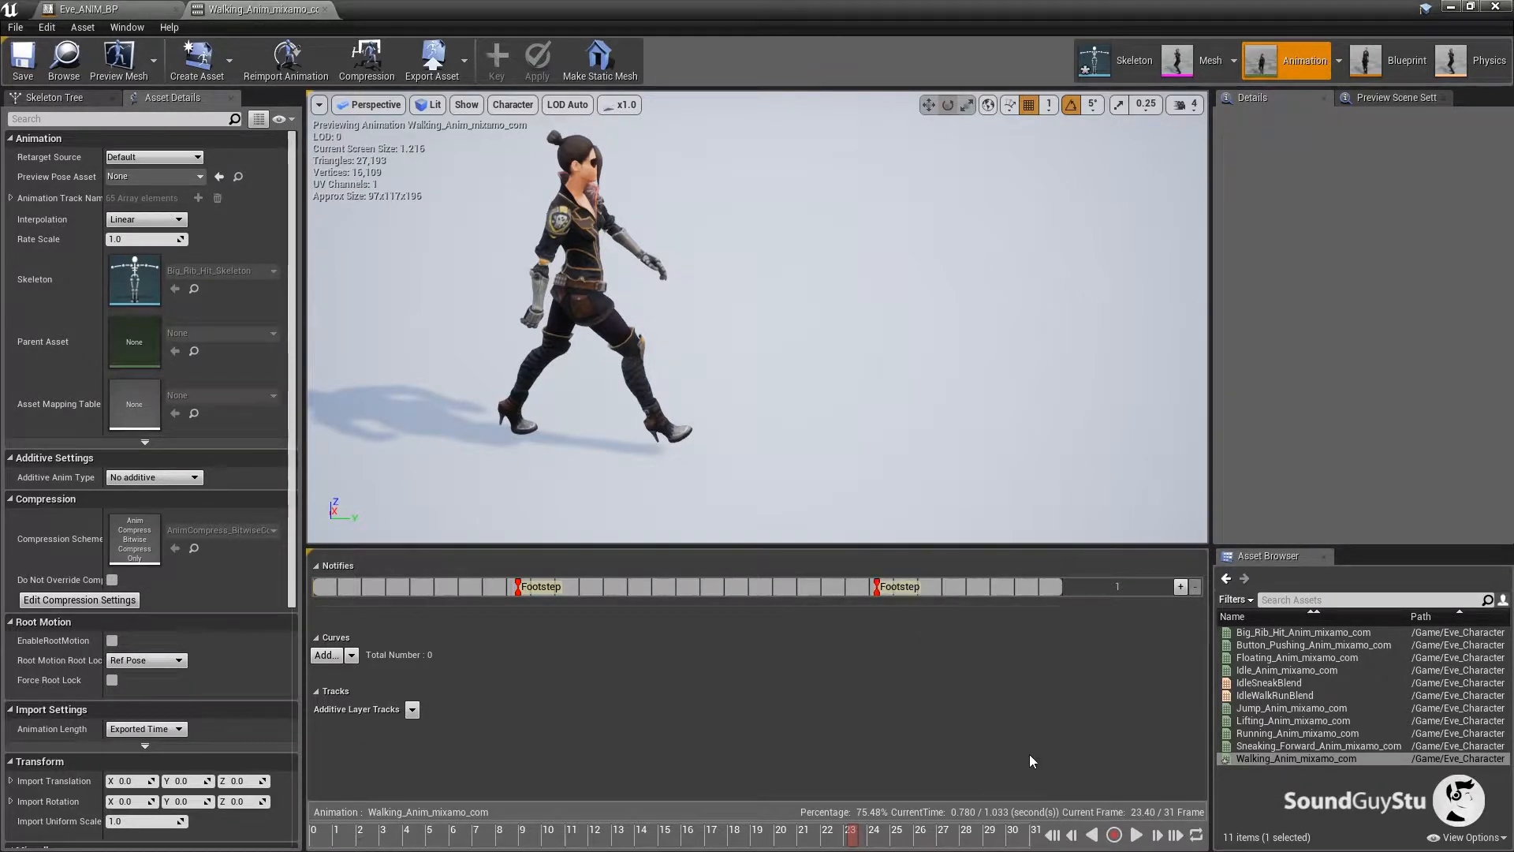
{"action": "left_click", "coordinate": [23, 63]}
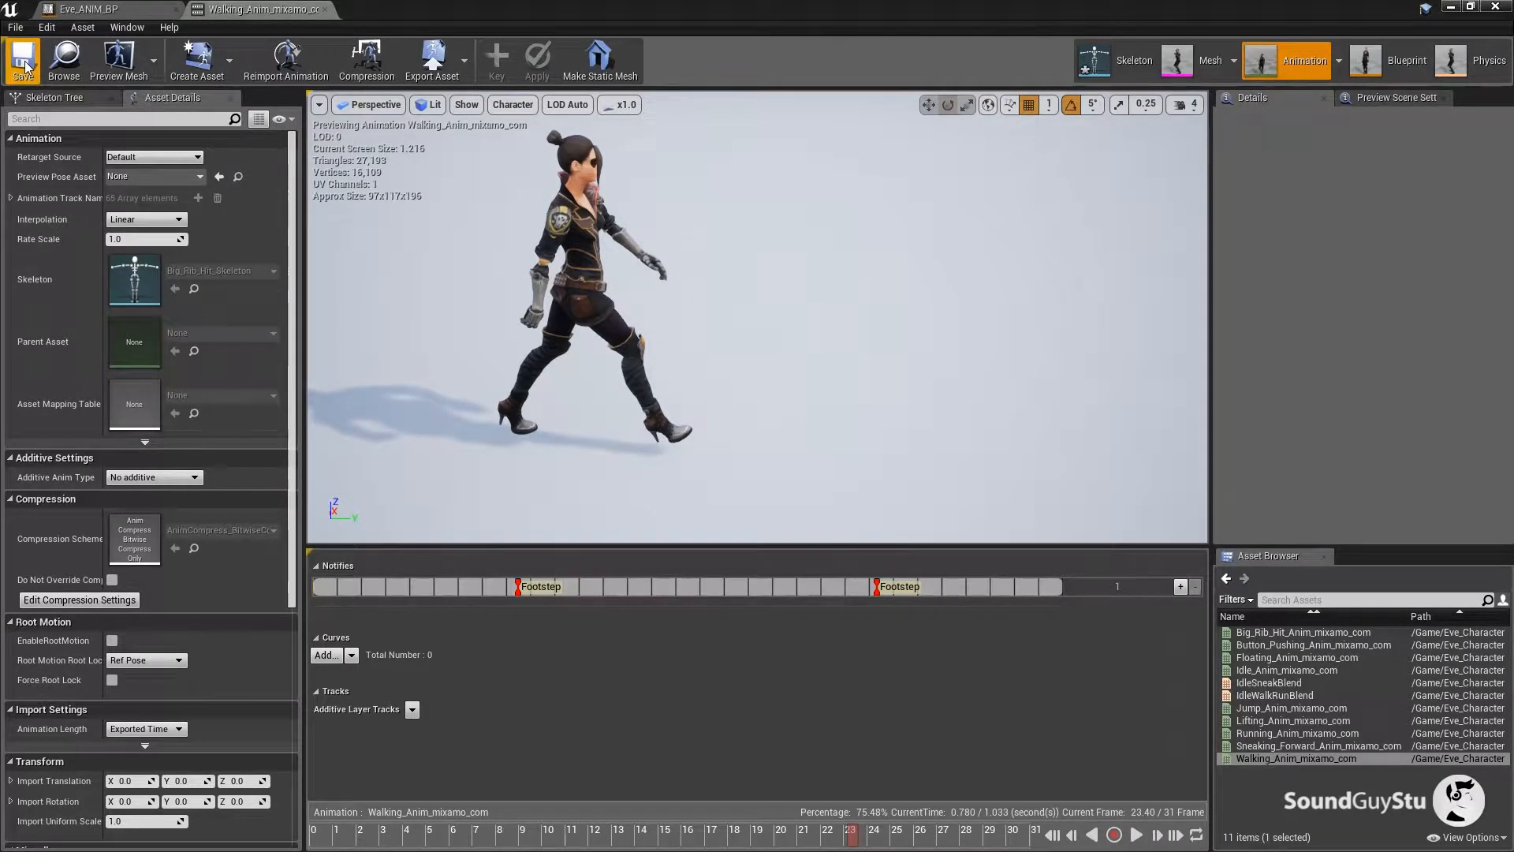
Open Running_Anim_mixamo_com and add a Footstep notify at the foot contact around frame 30.
{"action": "double_click", "coordinate": [1289, 734]}
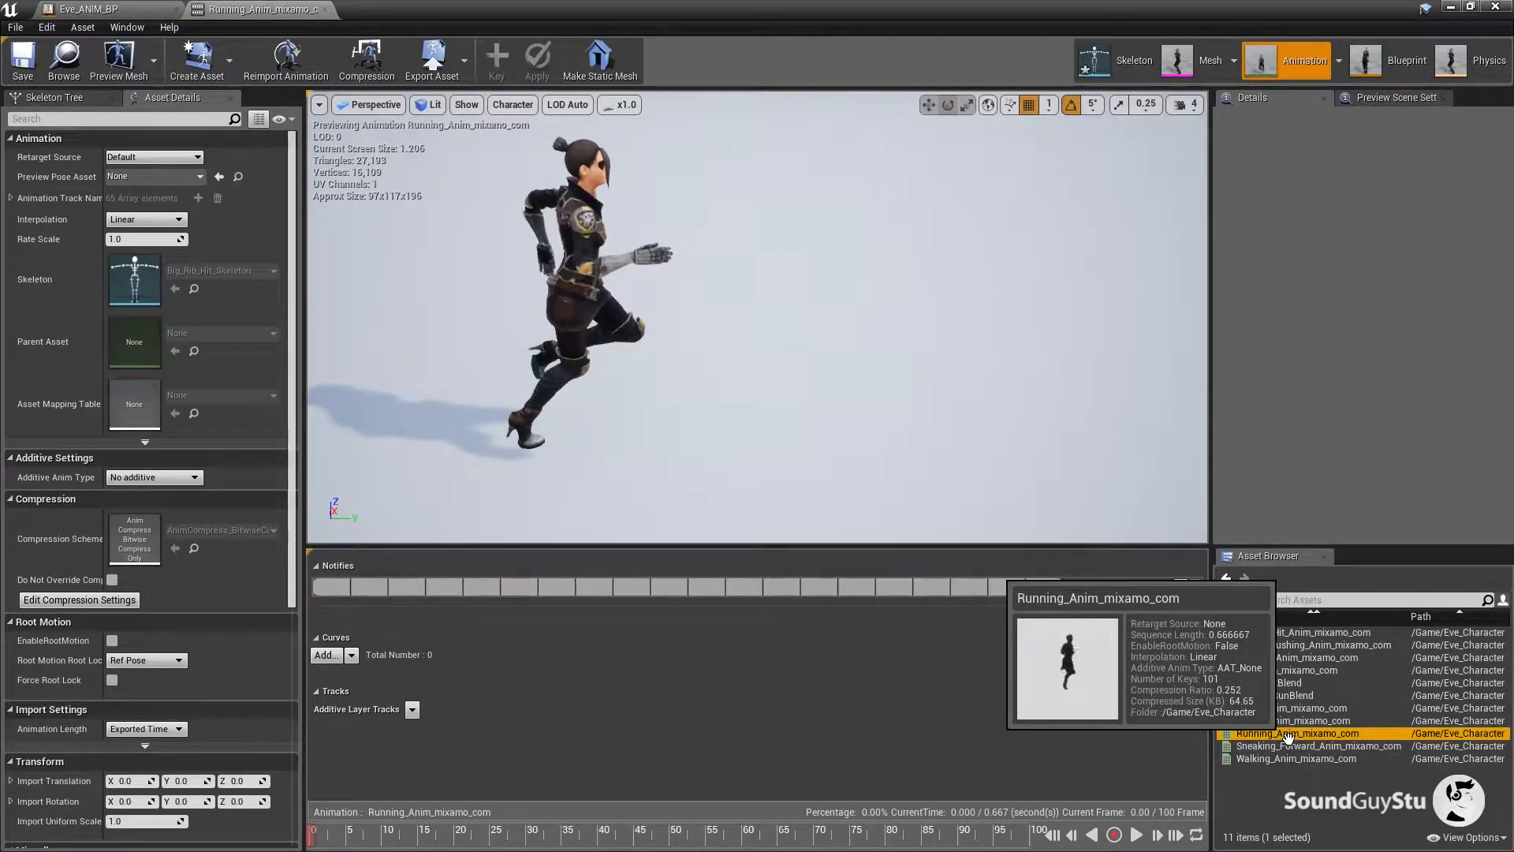
{"action": "left_click_drag", "start_coordinate": [314, 839], "coordinate": [529, 838]}
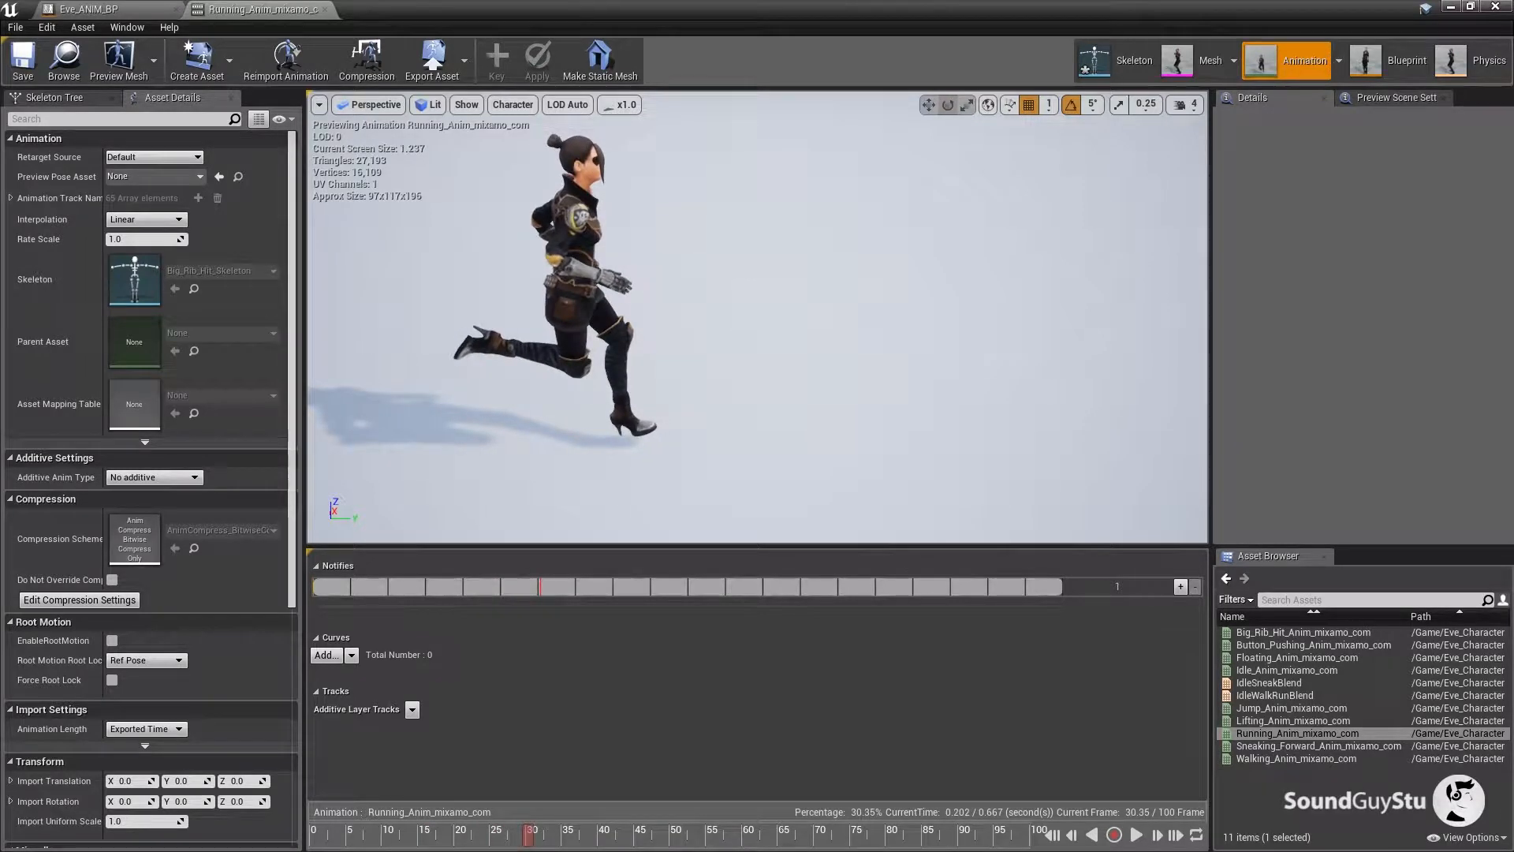
{"action": "right_click", "coordinate": [540, 596]}
{"action": "mouse_move", "coordinate": [565, 612]}
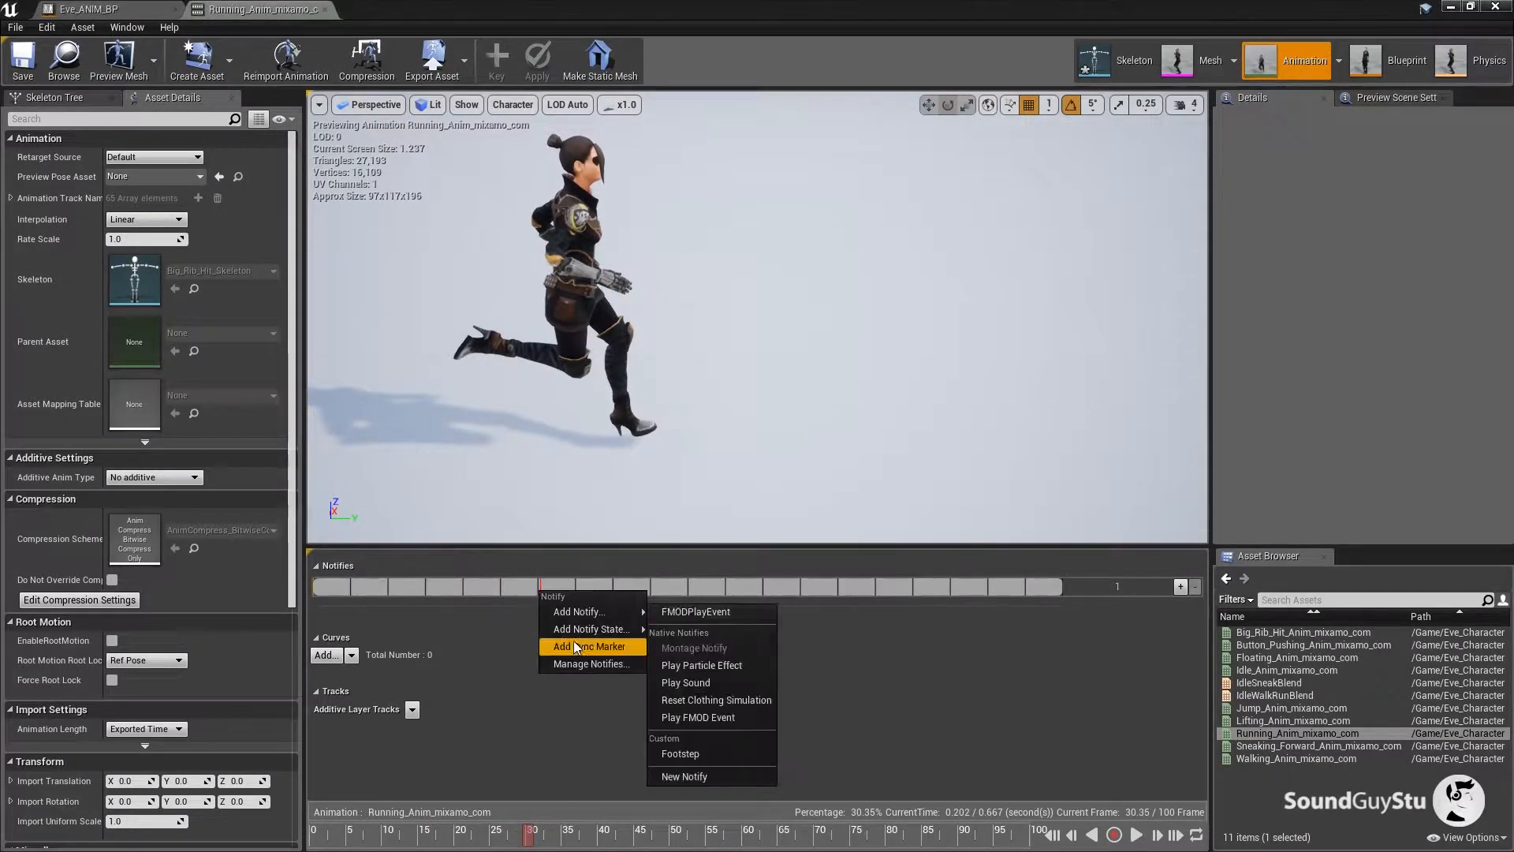
{"action": "left_click", "coordinate": [670, 755]}
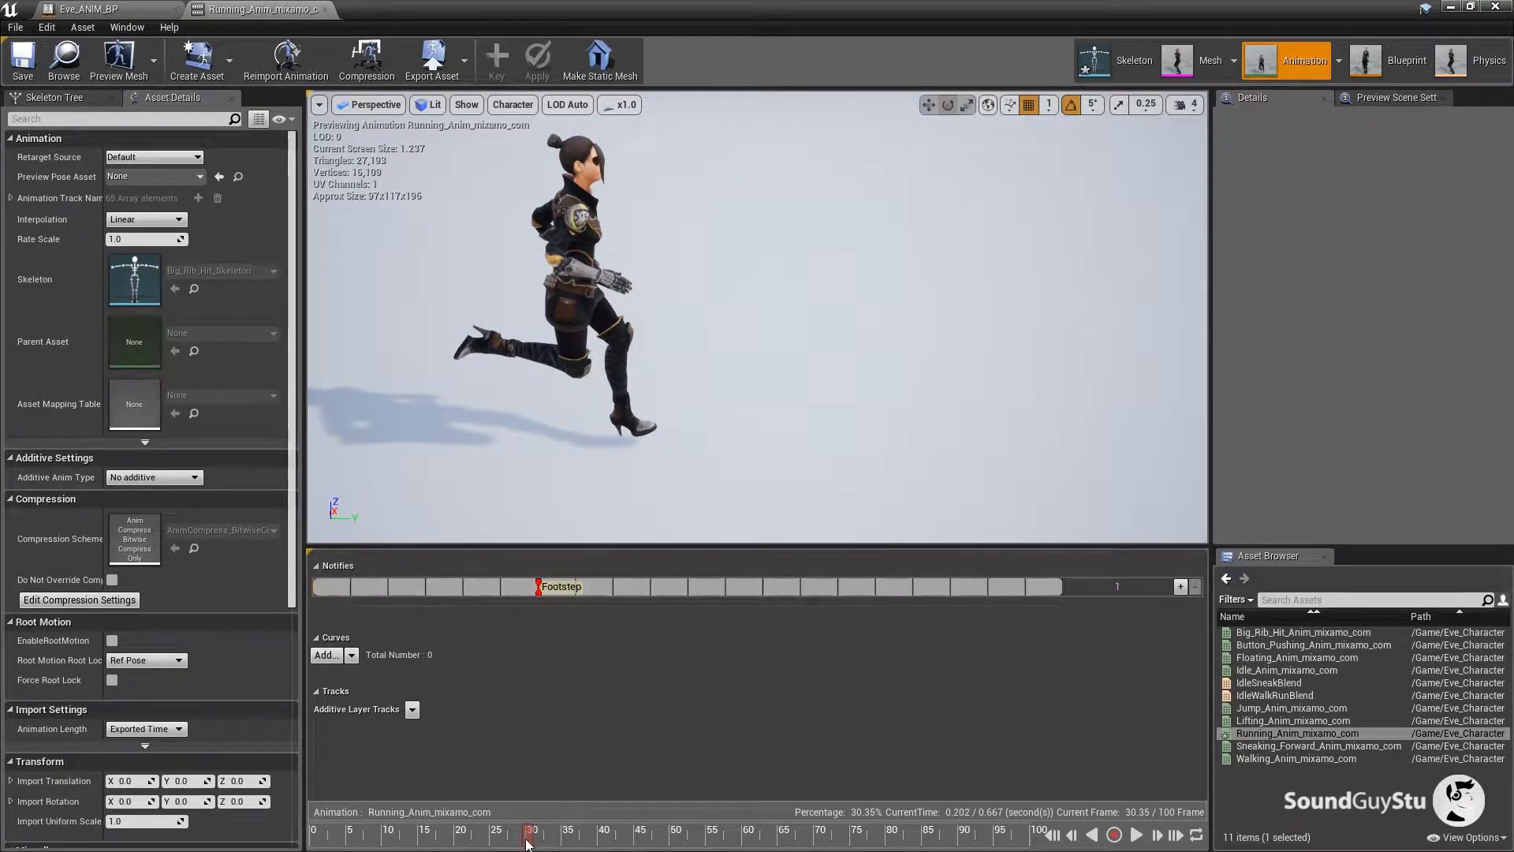
Add a second Footstep notify to the running animation at about frame 81 and save the animation.
{"action": "left_click_drag", "start_coordinate": [527, 841], "coordinate": [891, 838]}
{"action": "right_click", "coordinate": [916, 589]}
{"action": "mouse_move", "coordinate": [949, 614]}
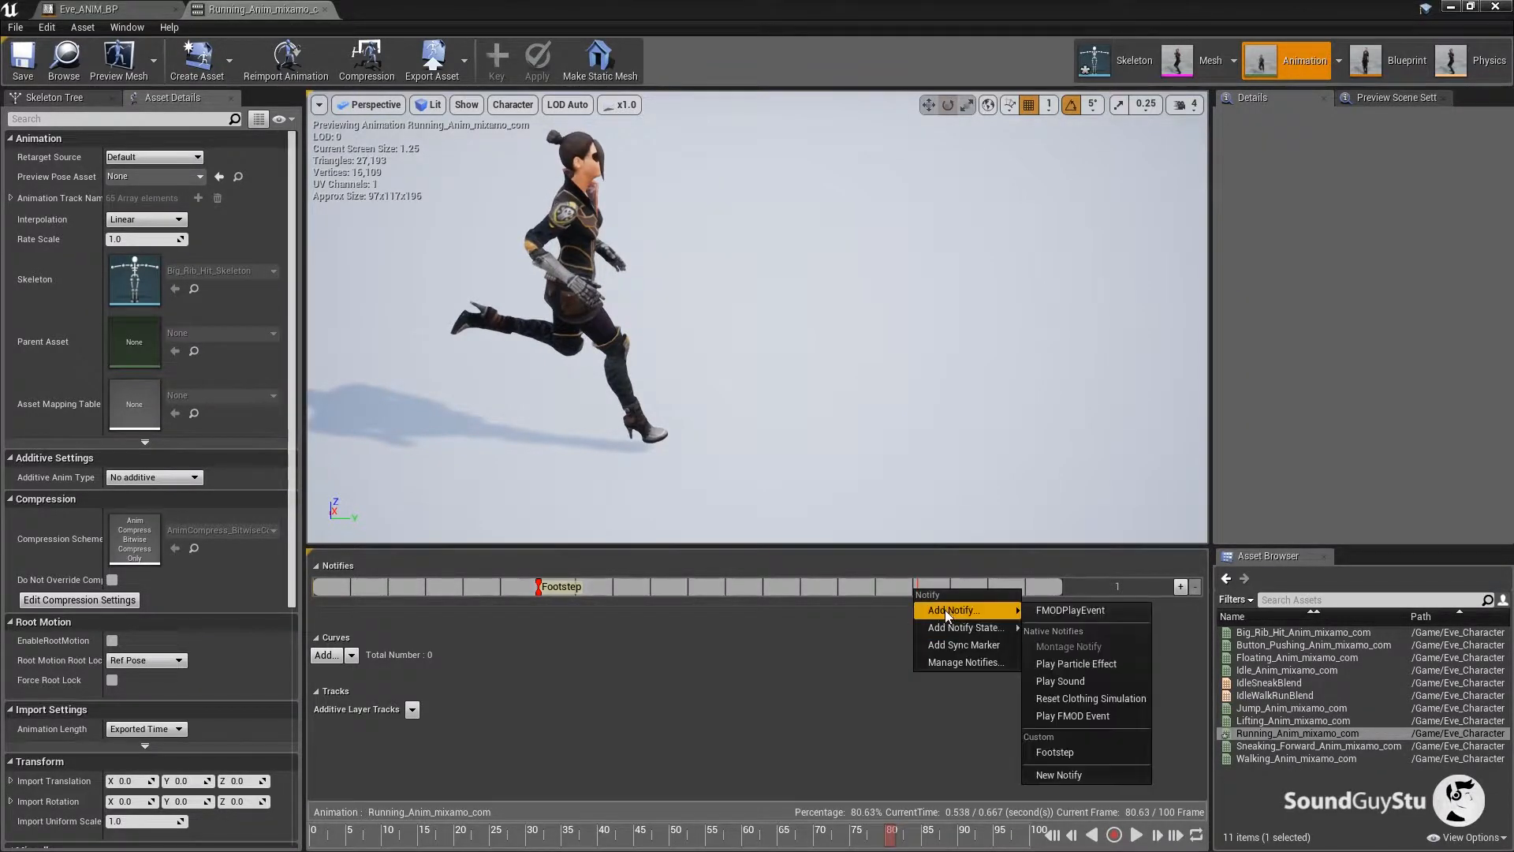
{"action": "left_click", "coordinate": [1064, 753]}
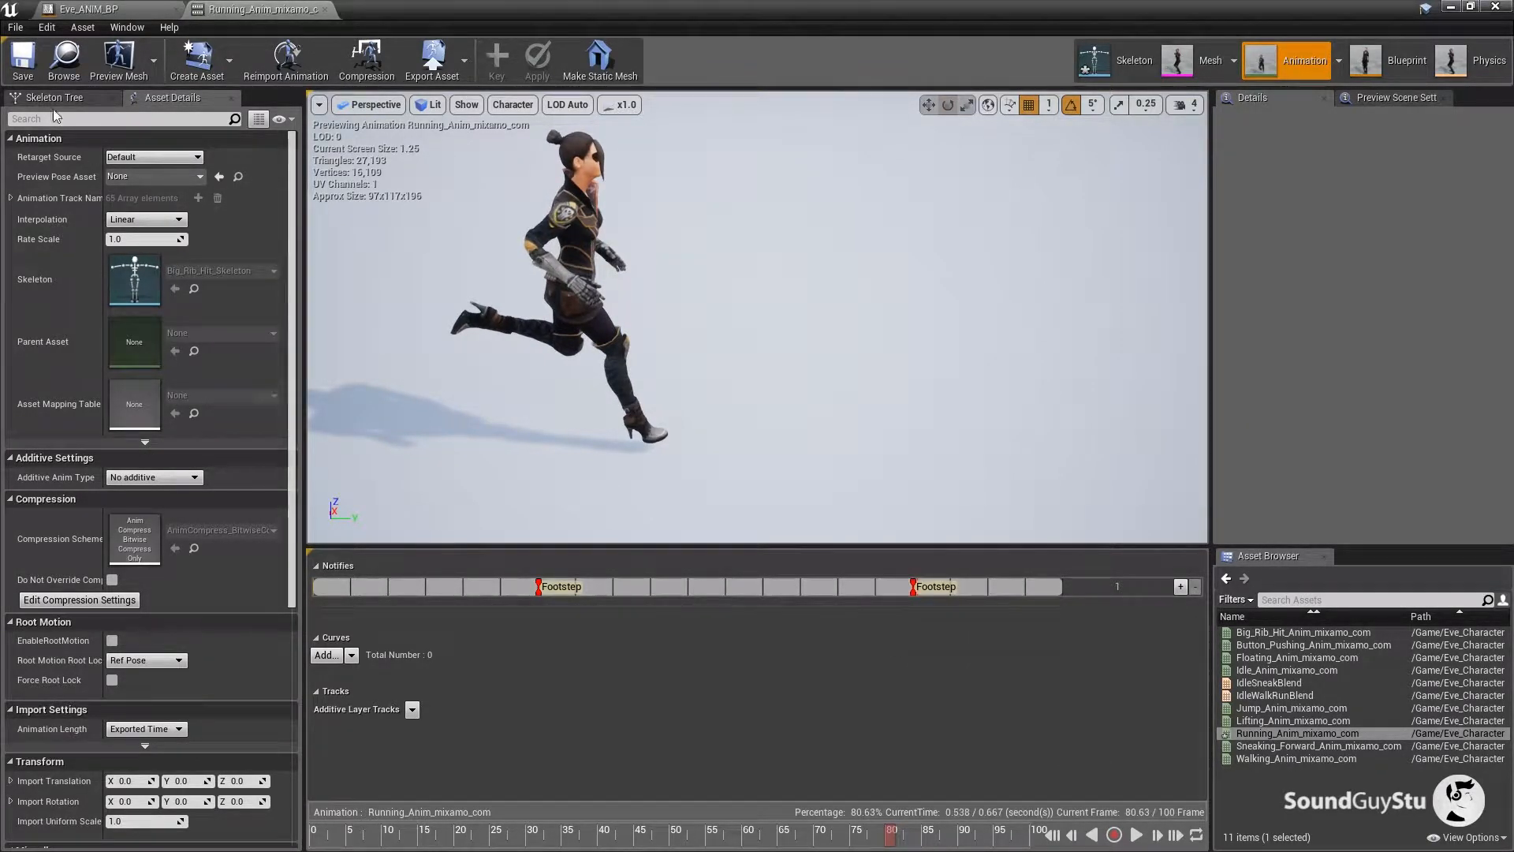
{"action": "left_click", "coordinate": [21, 63]}
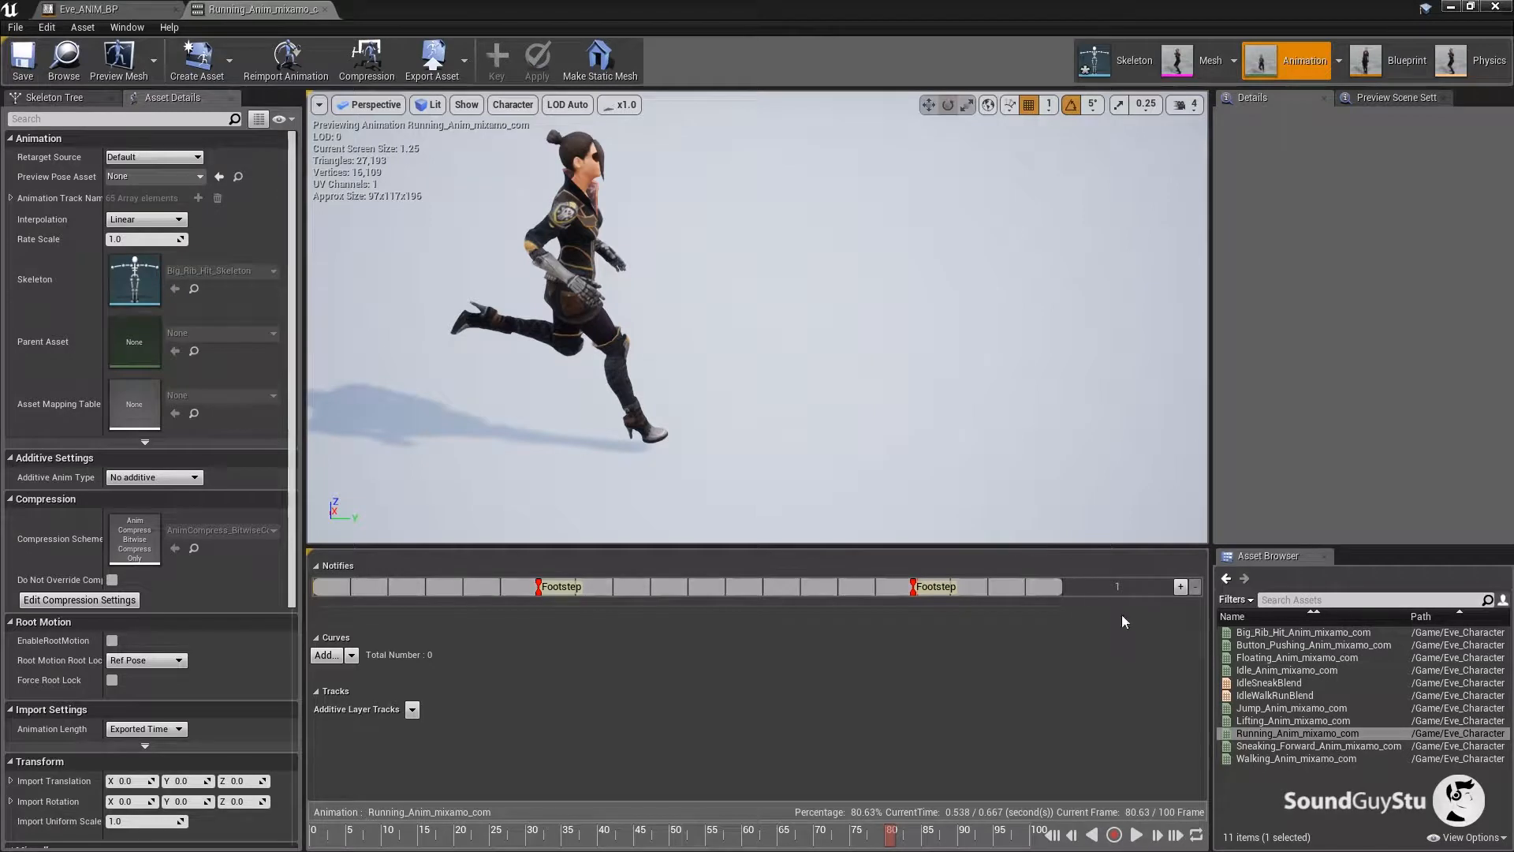
Open Sneaking_Forward_Anim_mixamo_com and add Footstep notifies at about frames 12 and 28.
{"action": "double_click", "coordinate": [1264, 749]}
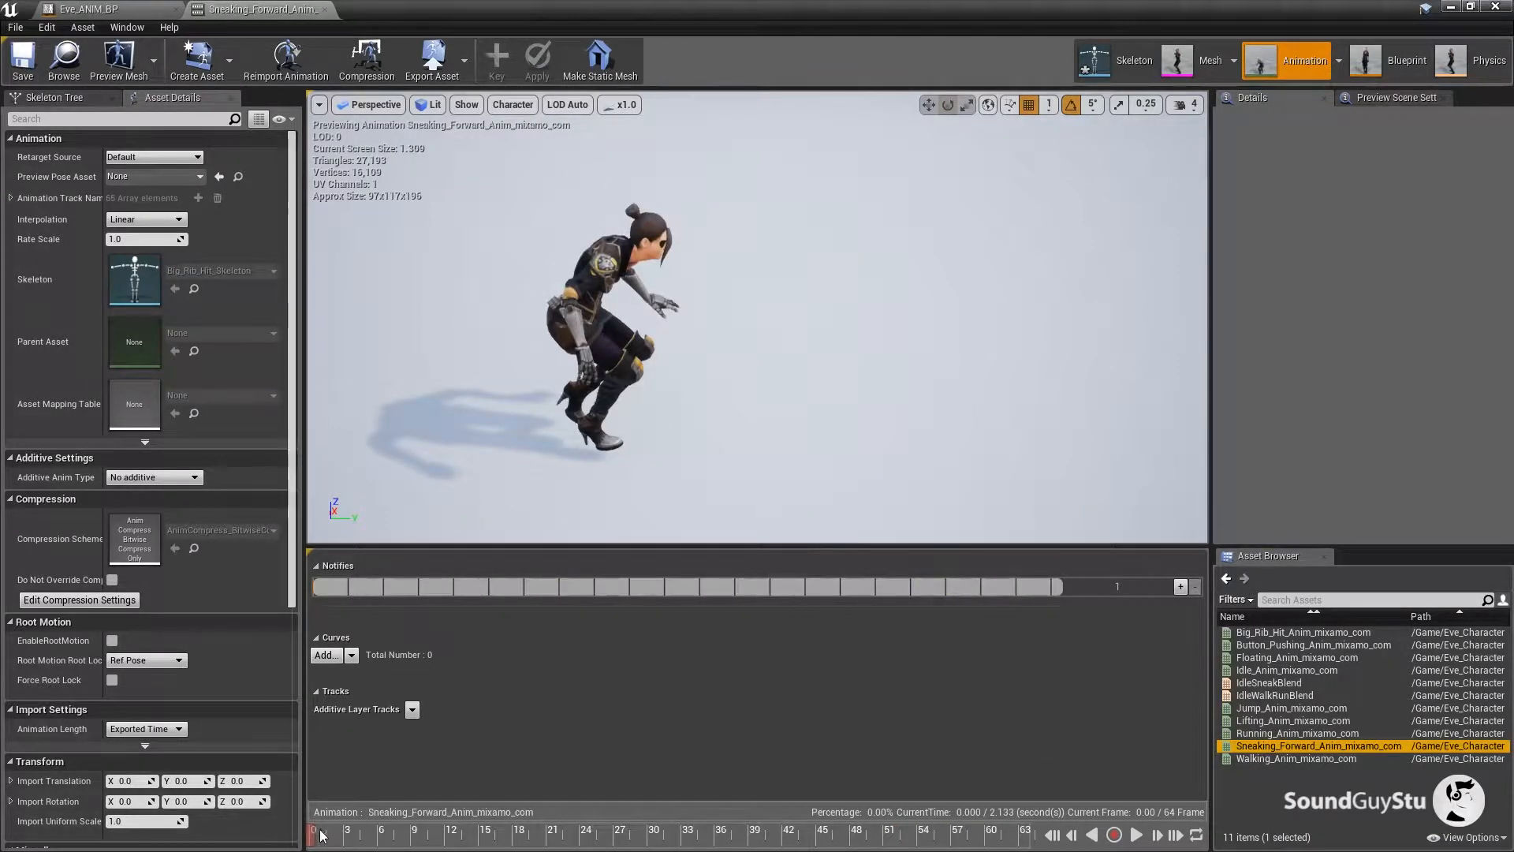
{"action": "left_click_drag", "start_coordinate": [321, 836], "coordinate": [447, 841]}
{"action": "right_click", "coordinate": [458, 593]}
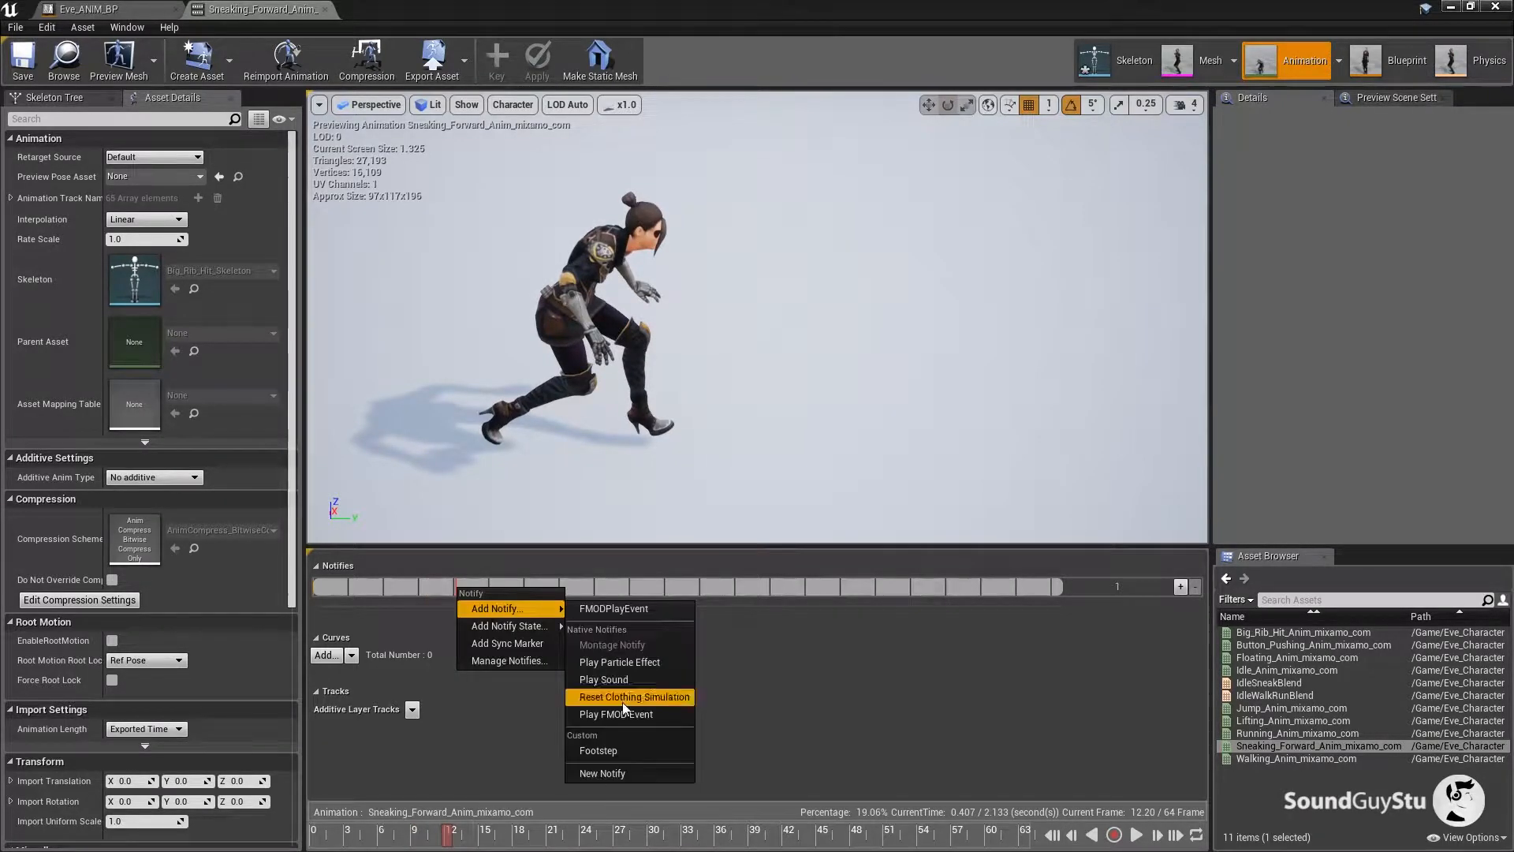
{"action": "left_click", "coordinate": [631, 698]}
{"action": "left_click", "coordinate": [624, 846]}
{"action": "right_click", "coordinate": [639, 593]}
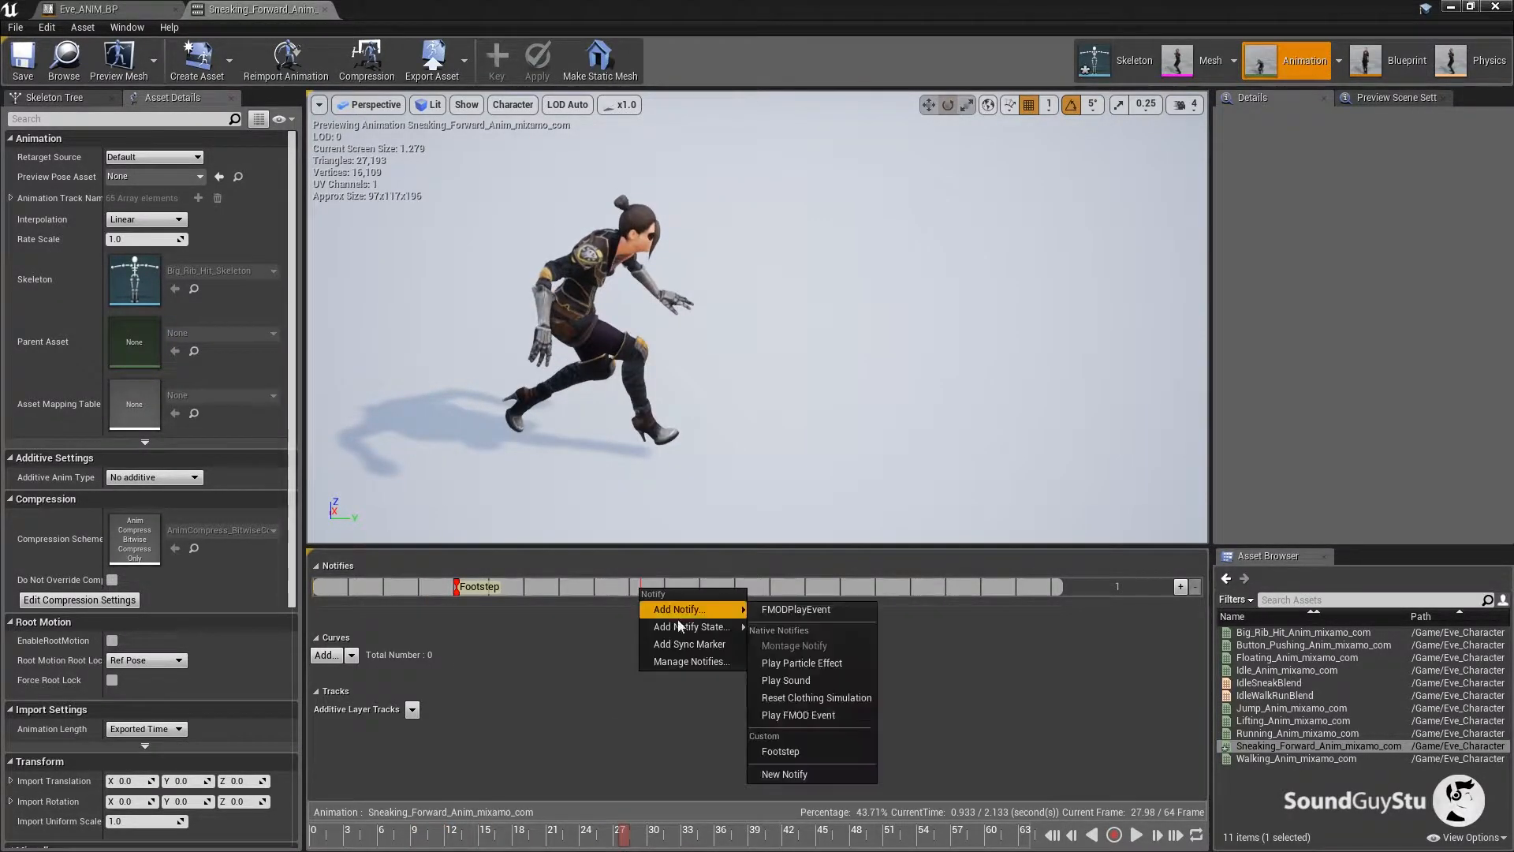
{"action": "left_click", "coordinate": [812, 697]}
Add two more Footstep notifies to the sneaking animation at about frames 44 and 59.
{"action": "left_click", "coordinate": [801, 840]}
{"action": "right_click", "coordinate": [828, 588]}
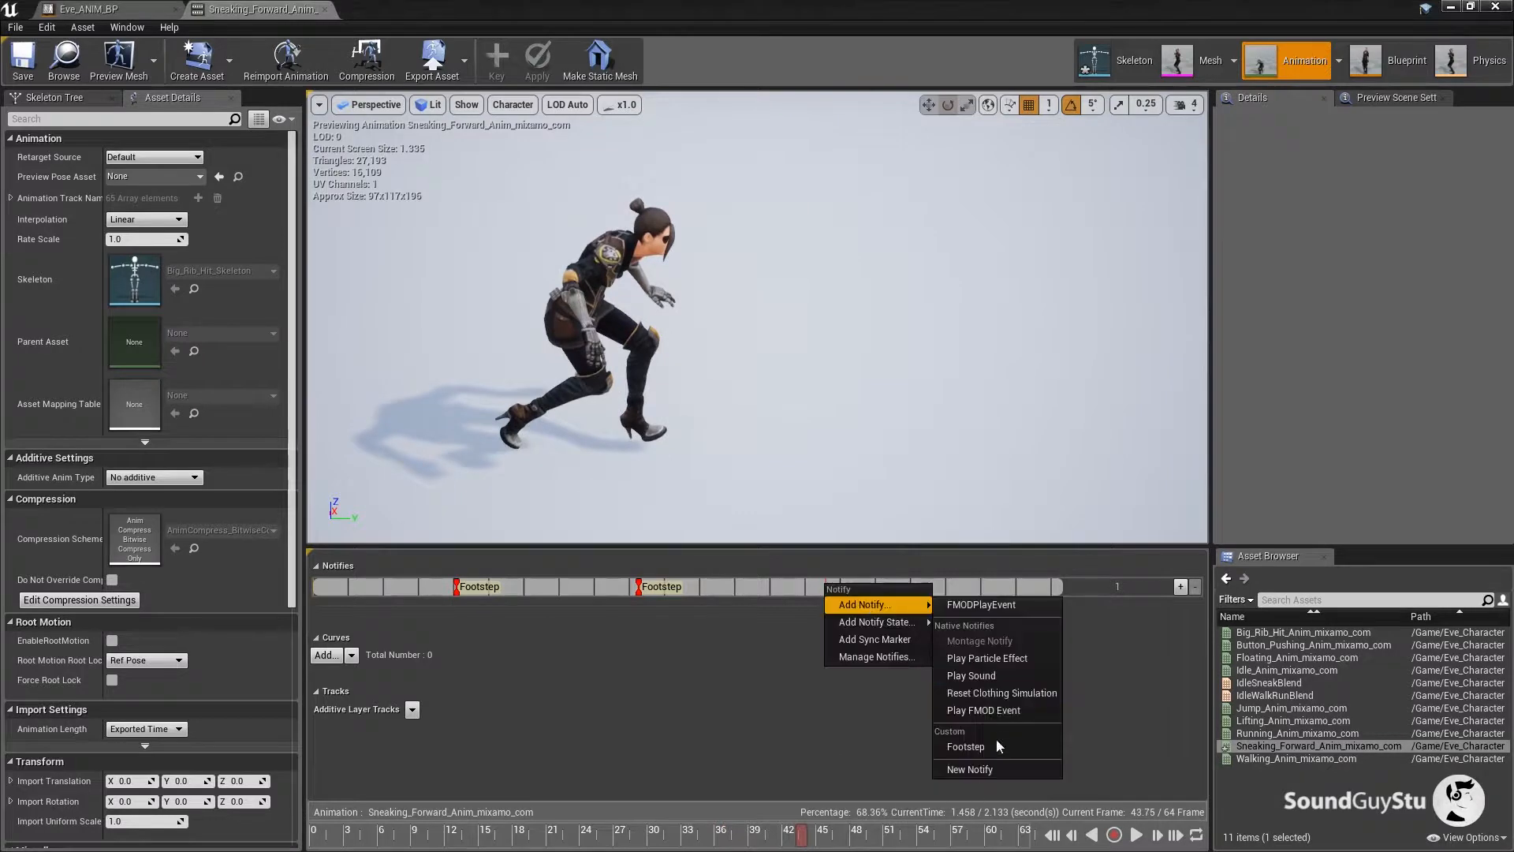
{"action": "left_click", "coordinate": [999, 743]}
{"action": "left_click", "coordinate": [972, 841]}
{"action": "right_click", "coordinate": [1002, 591]}
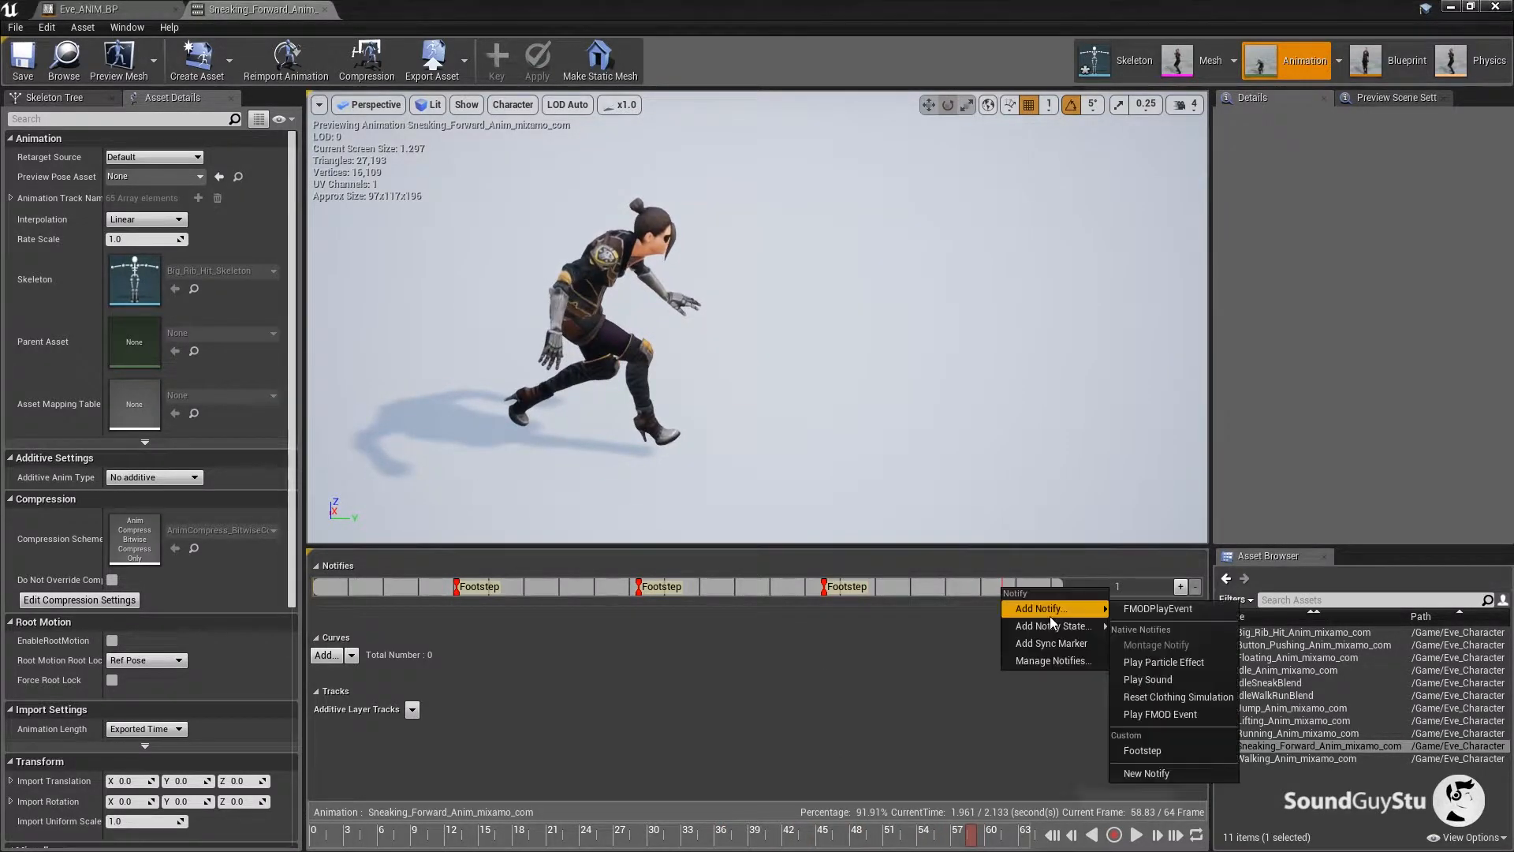
{"action": "left_click", "coordinate": [1172, 745]}
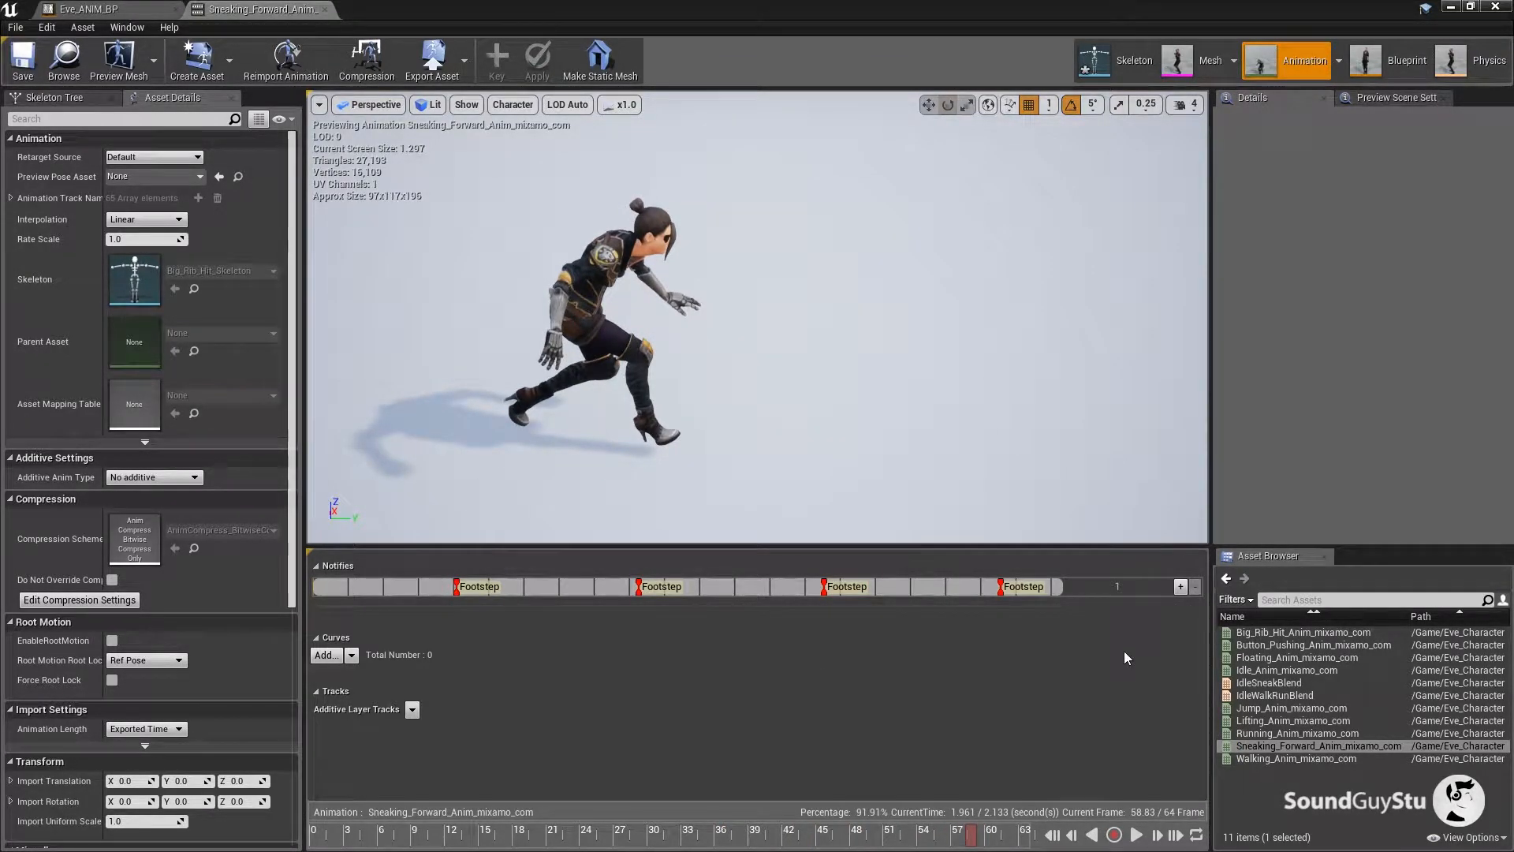
Open Jump_Anim_mixamo_com and add a new notify named JumpStart at the take-off, about frame 16.
{"action": "double_click", "coordinate": [1299, 708]}
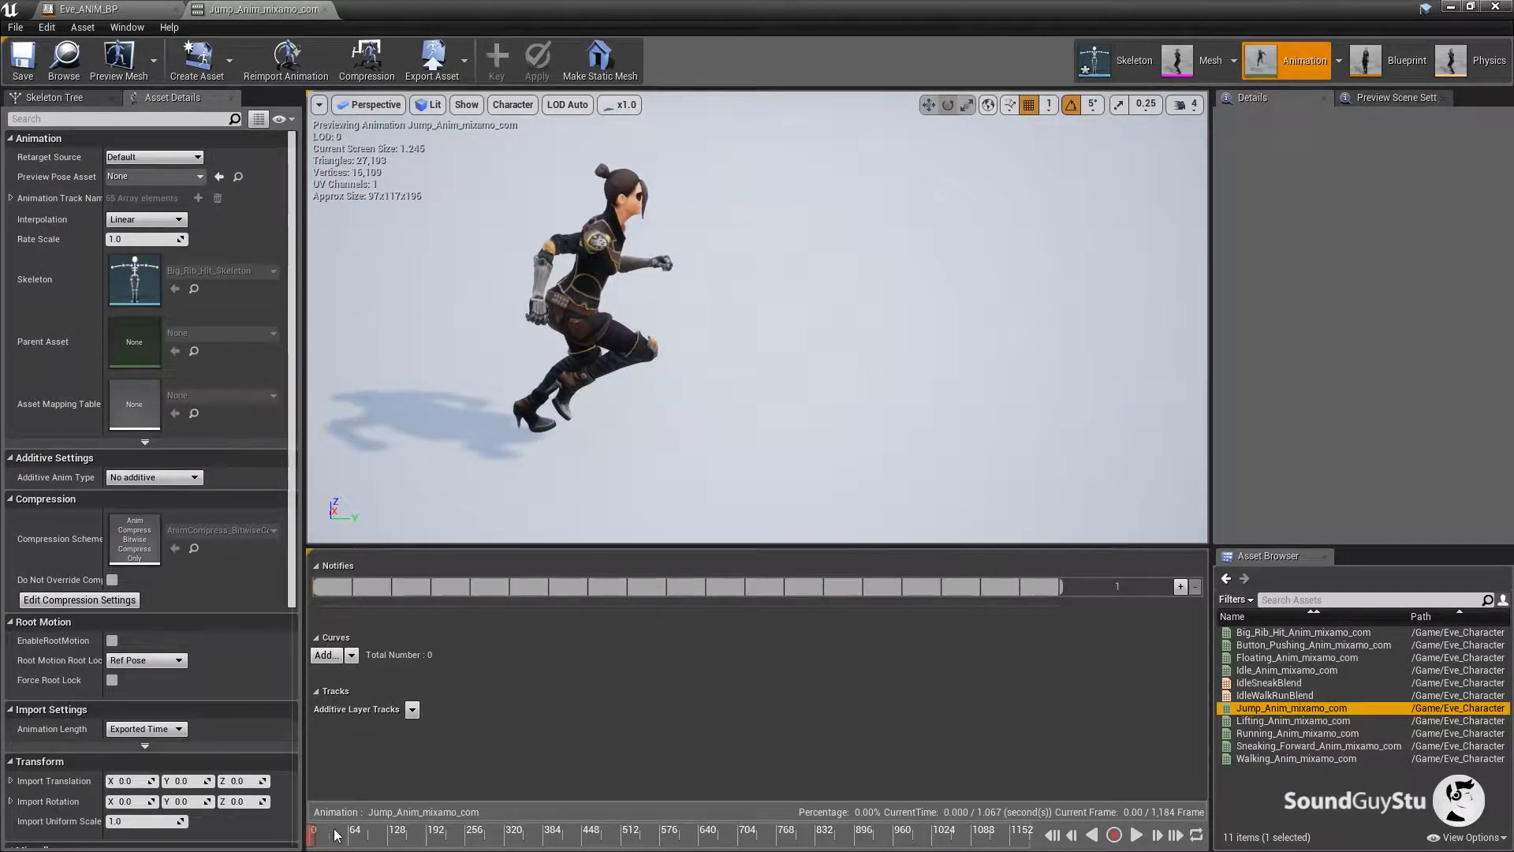
{"action": "mouse_move", "coordinate": [334, 835]}
{"action": "left_mouse_down"}
{"action": "mouse_move", "coordinate": [400, 850]}
{"action": "mouse_move", "coordinate": [905, 849]}
{"action": "mouse_move", "coordinate": [270, 849]}
{"action": "mouse_move", "coordinate": [322, 850]}
{"action": "left_mouse_up"}
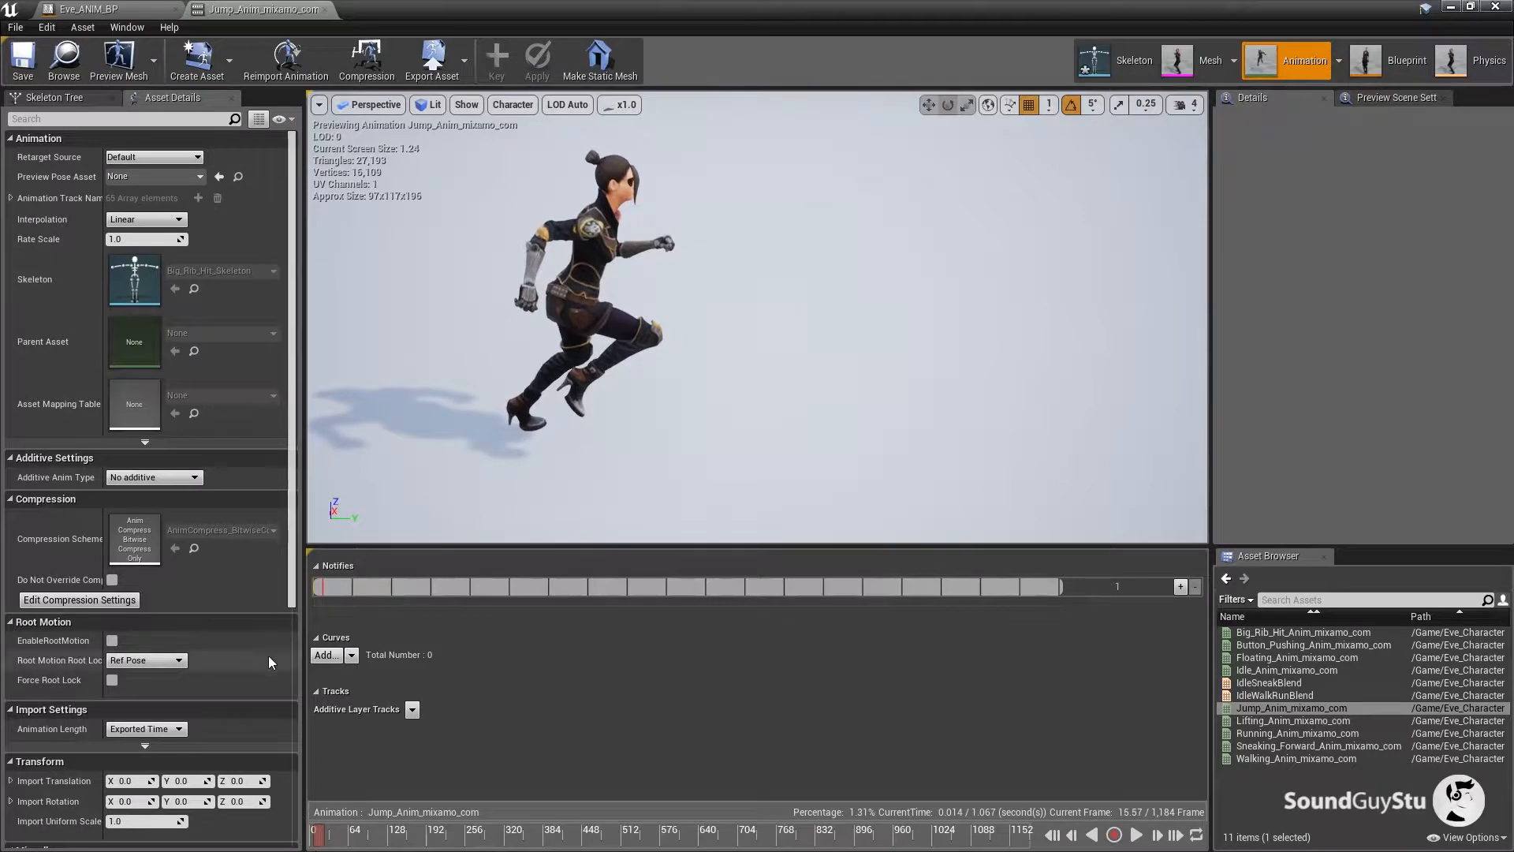
{"action": "right_click", "coordinate": [325, 579]}
{"action": "mouse_move", "coordinate": [371, 600]}
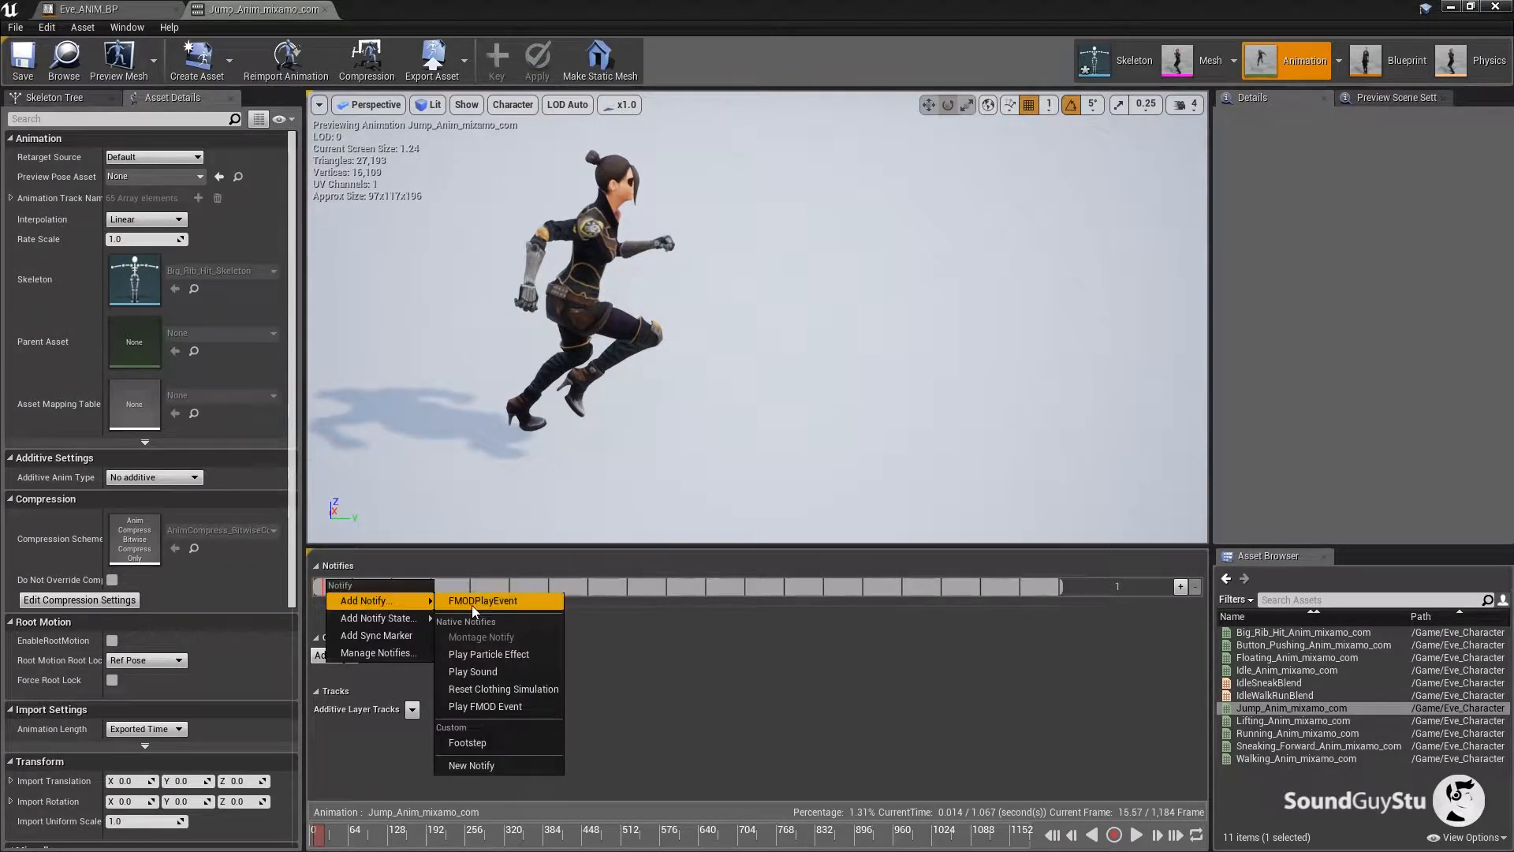
{"action": "left_click", "coordinate": [484, 765]}
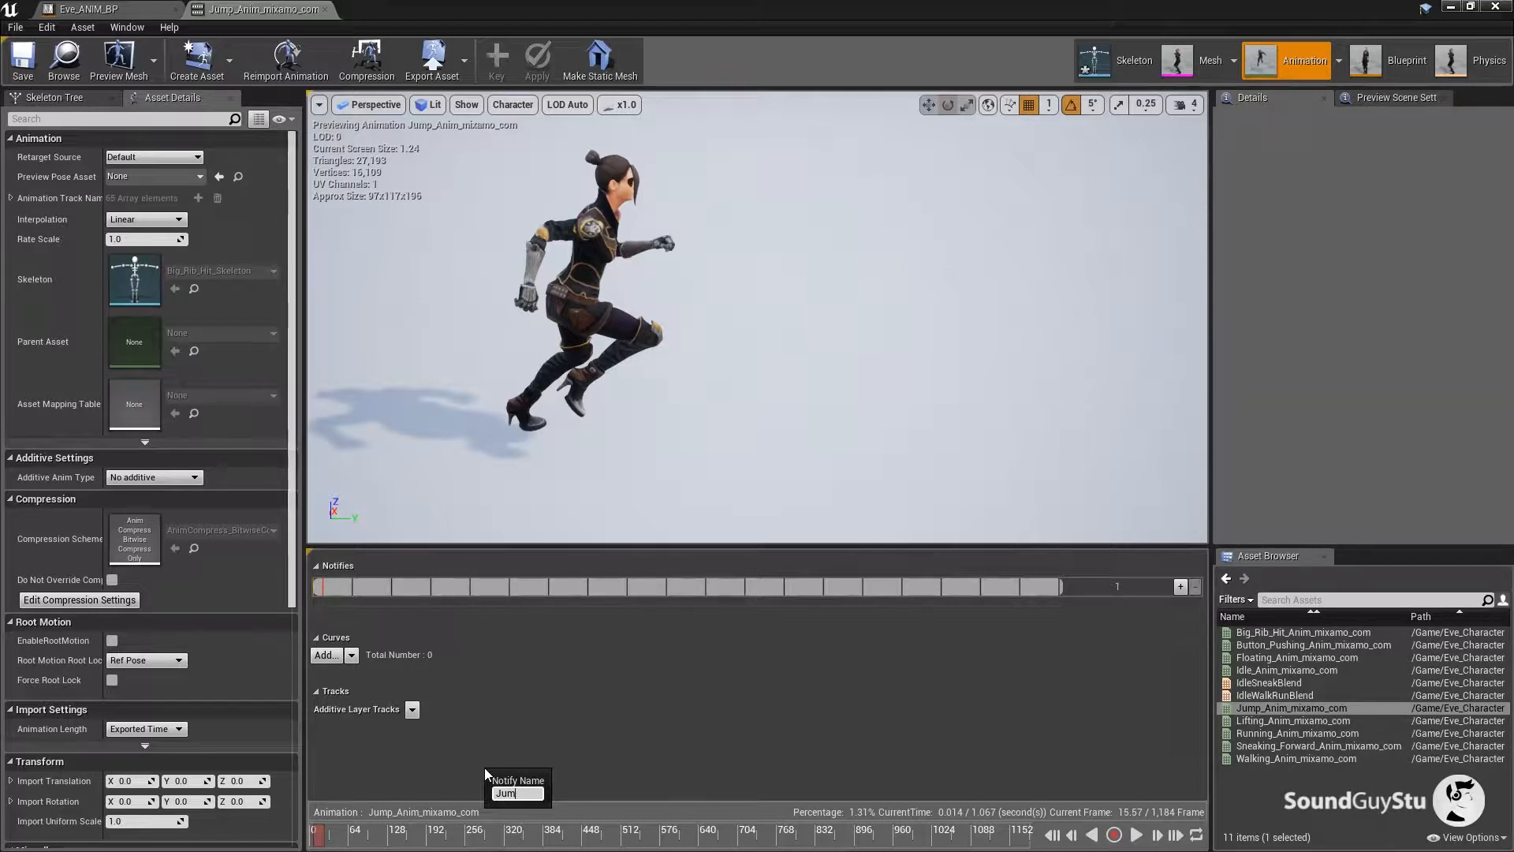
{"action": "type", "text": "JumpStart"}
{"action": "key", "text": "Return"}
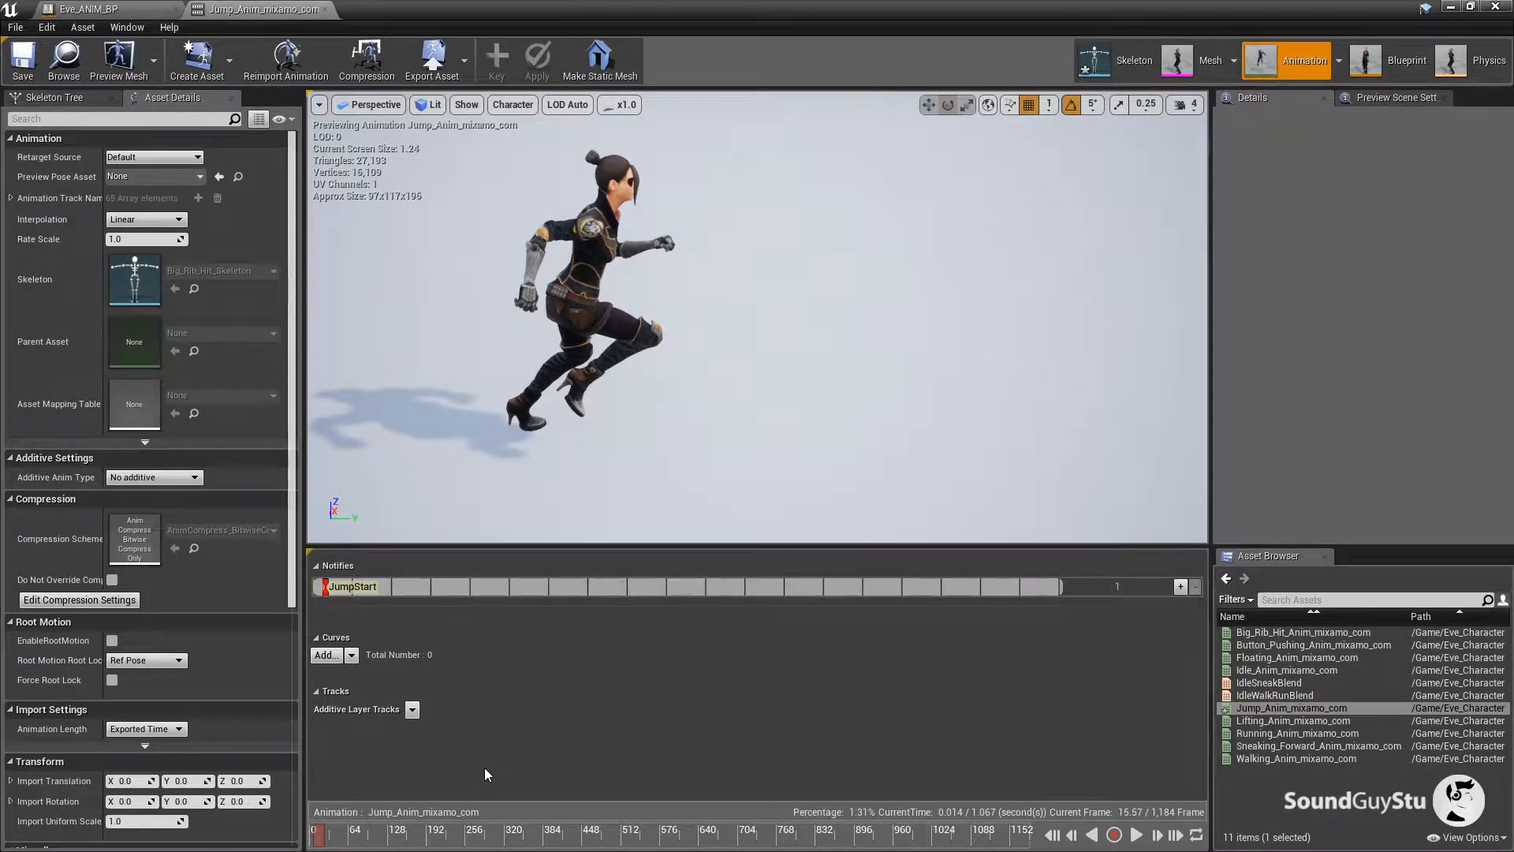
Add a new notify named JumpLand to the jump animation at about frame 895.
{"action": "left_click_drag", "start_coordinate": [319, 837], "coordinate": [856, 842]}
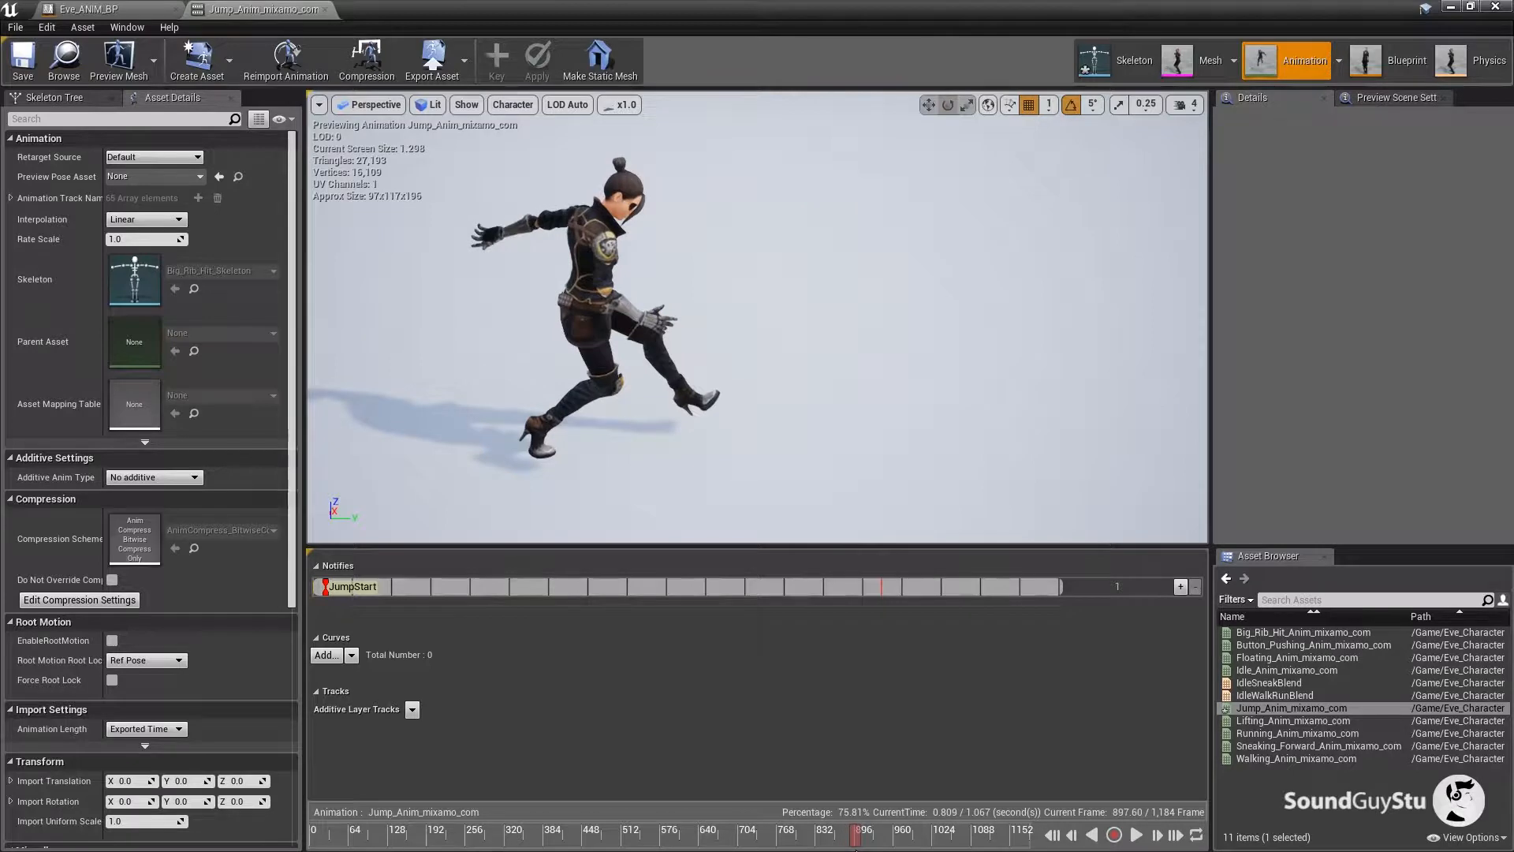
{"action": "right_click", "coordinate": [880, 590]}
{"action": "mouse_move", "coordinate": [923, 611]}
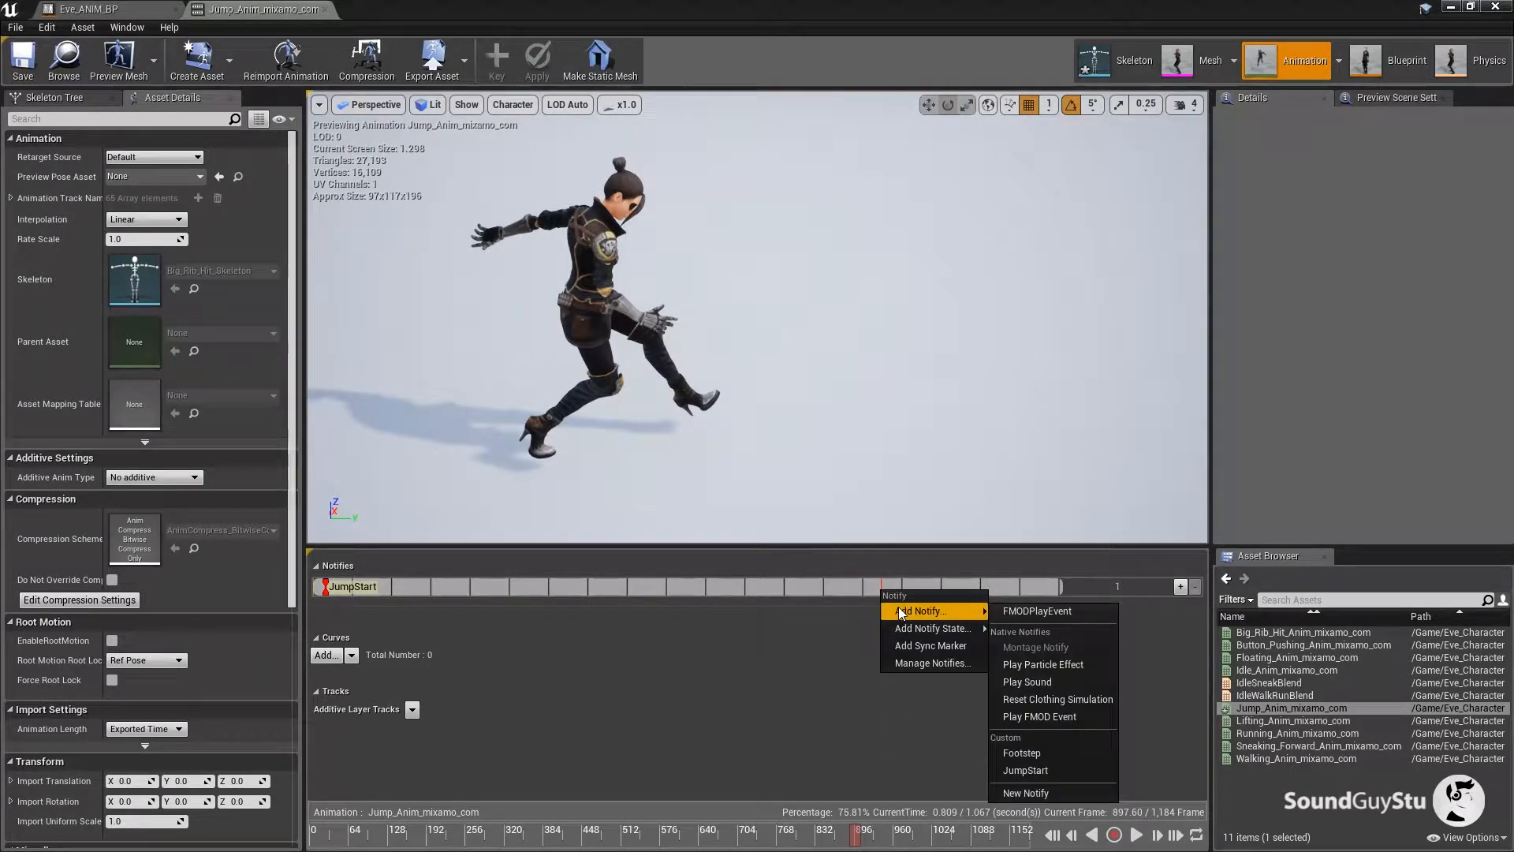
{"action": "left_click", "coordinate": [1016, 793]}
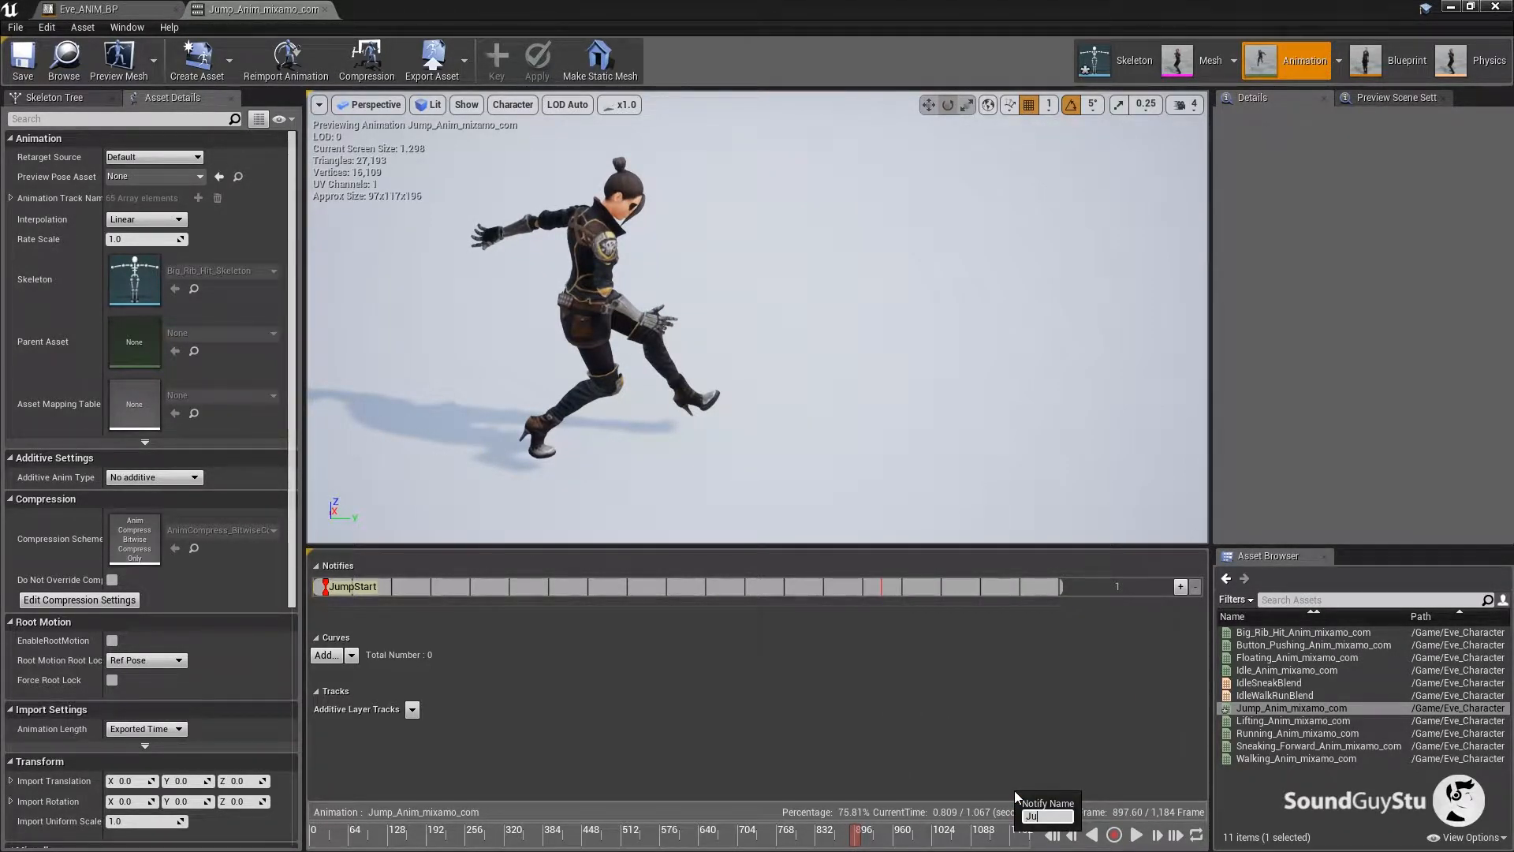
{"action": "type", "text": "JumpLand"}
{"action": "key", "text": "Return"}
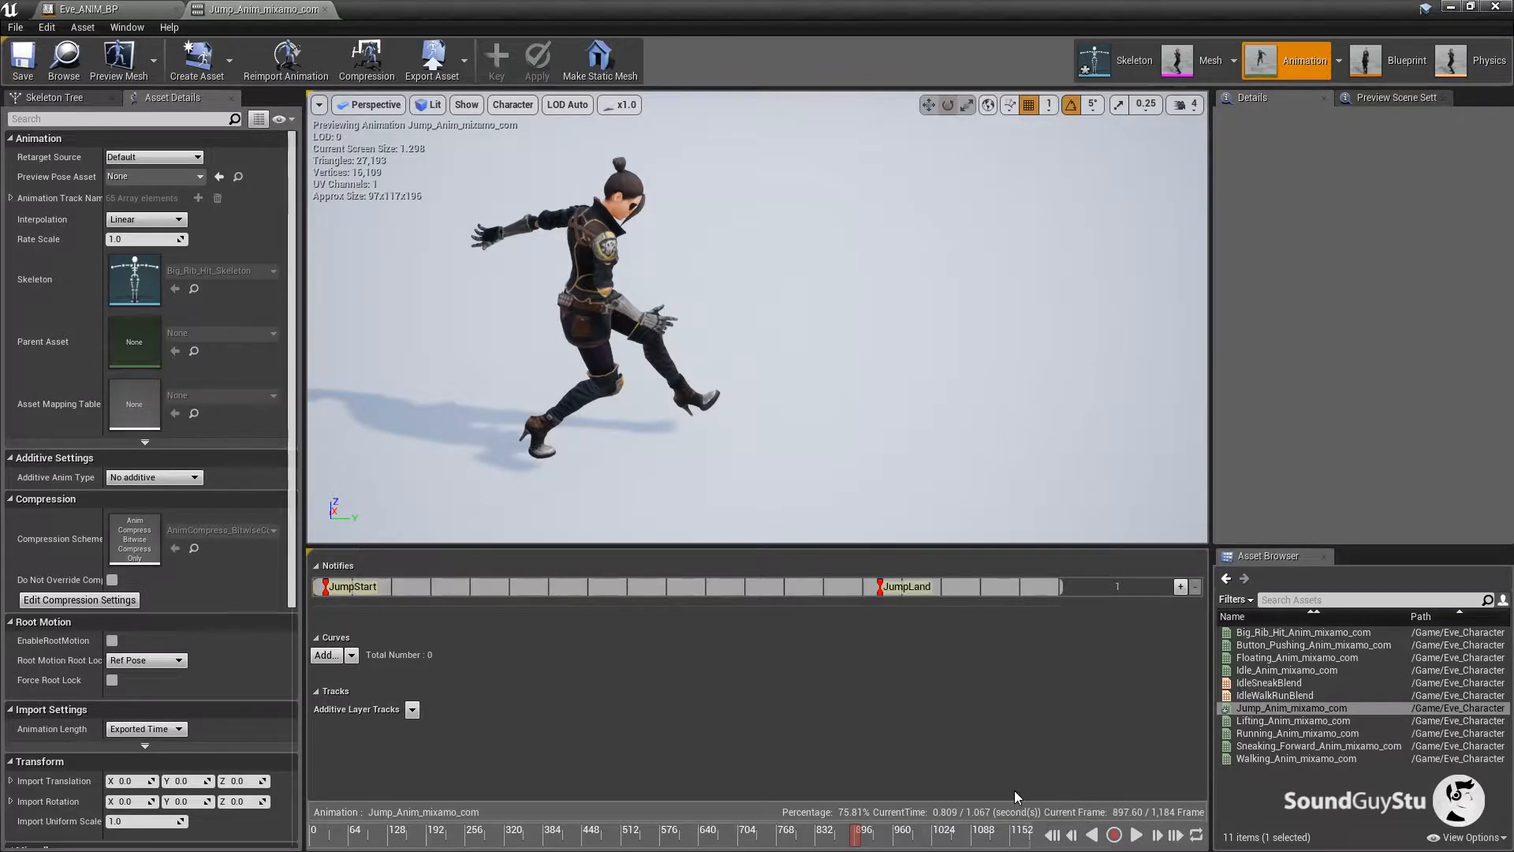
Add a Footstep notify before JumpLand at about frame 781, where the front foot touches down.
{"action": "left_click_drag", "start_coordinate": [857, 837], "coordinate": [785, 849]}
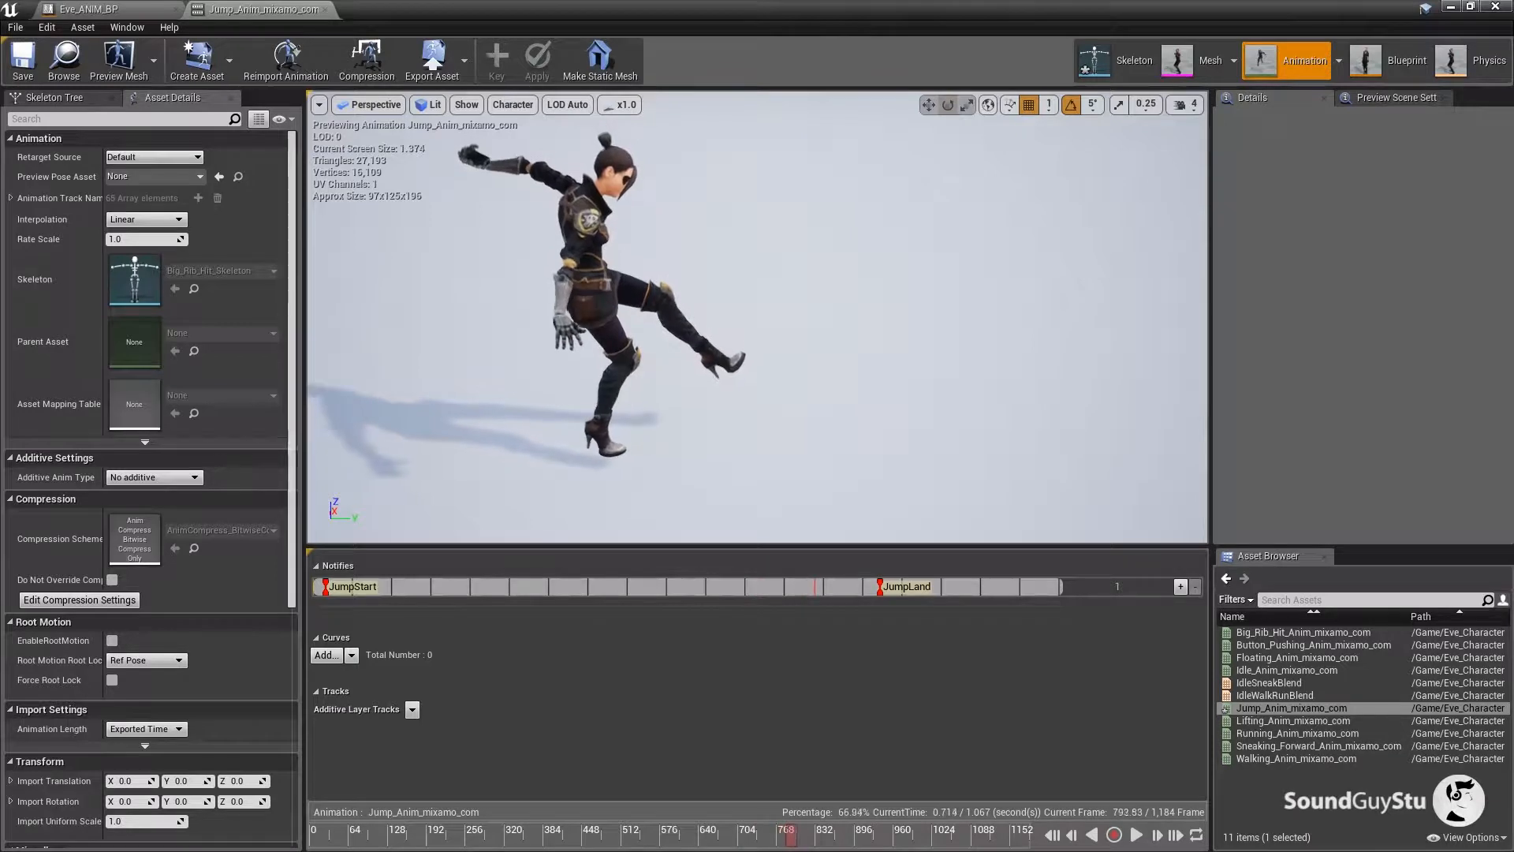
{"action": "right_click", "coordinate": [812, 592]}
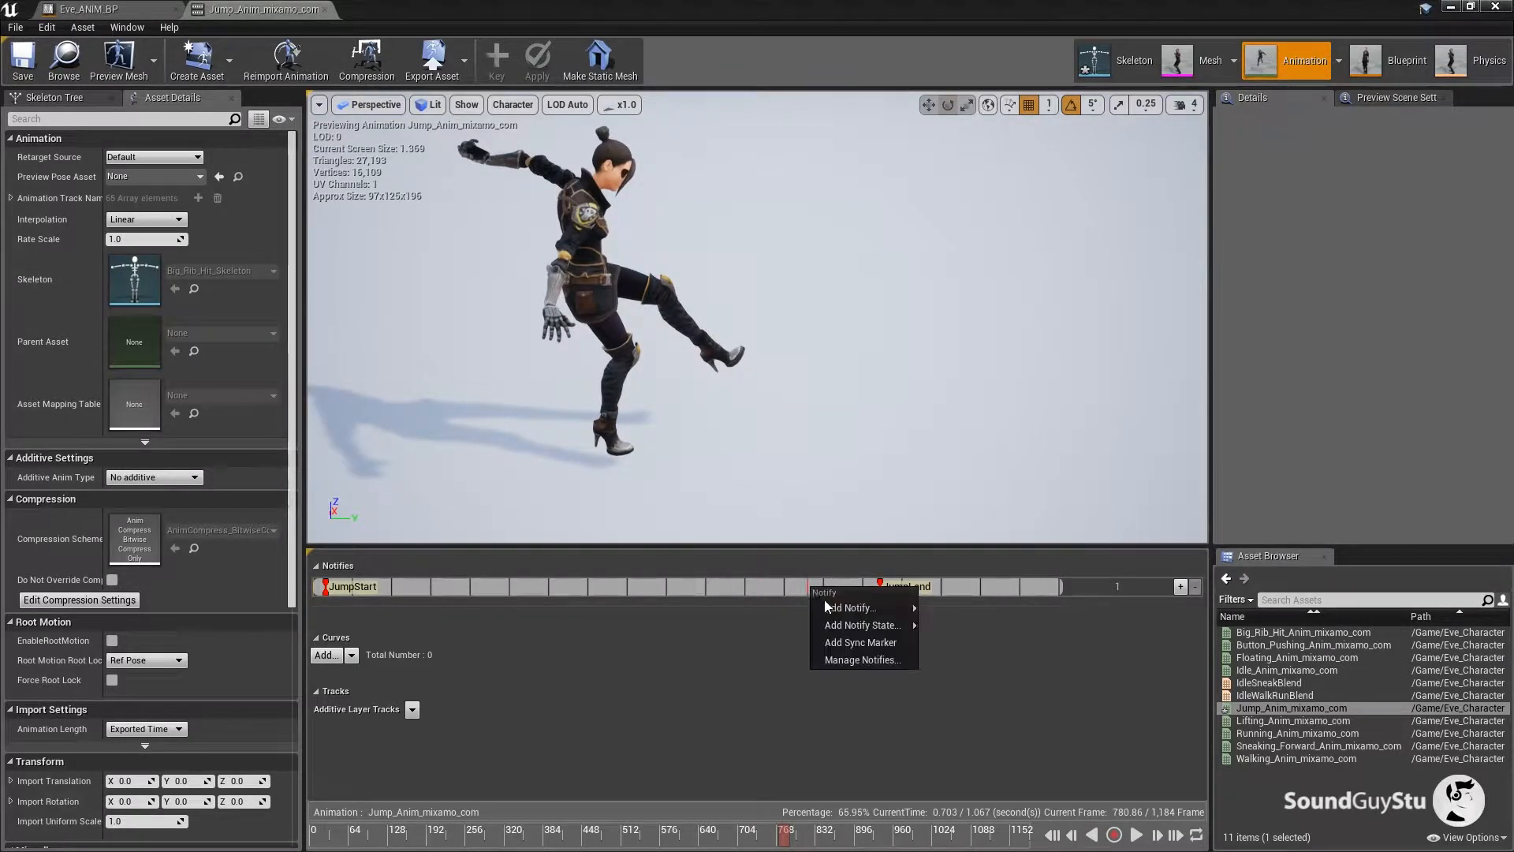
{"action": "mouse_move", "coordinate": [855, 605]}
{"action": "left_click", "coordinate": [958, 749]}
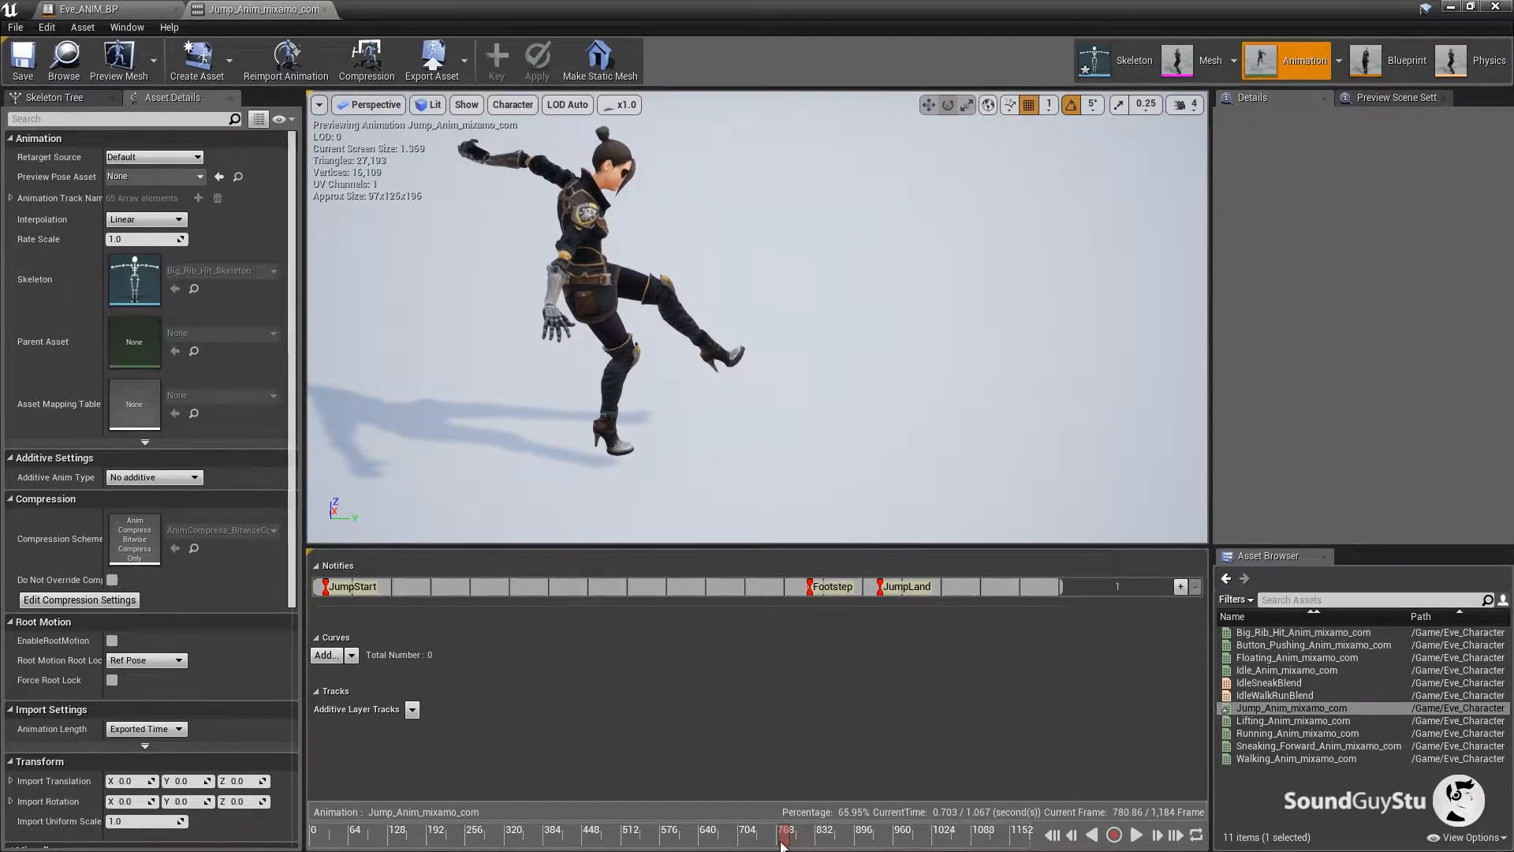
Add a second Footstep notify just after JumpLand, reposition it to about frame 957, and save the jump animation.
{"action": "left_click_drag", "start_coordinate": [783, 844], "coordinate": [892, 844]}
{"action": "right_click", "coordinate": [924, 597]}
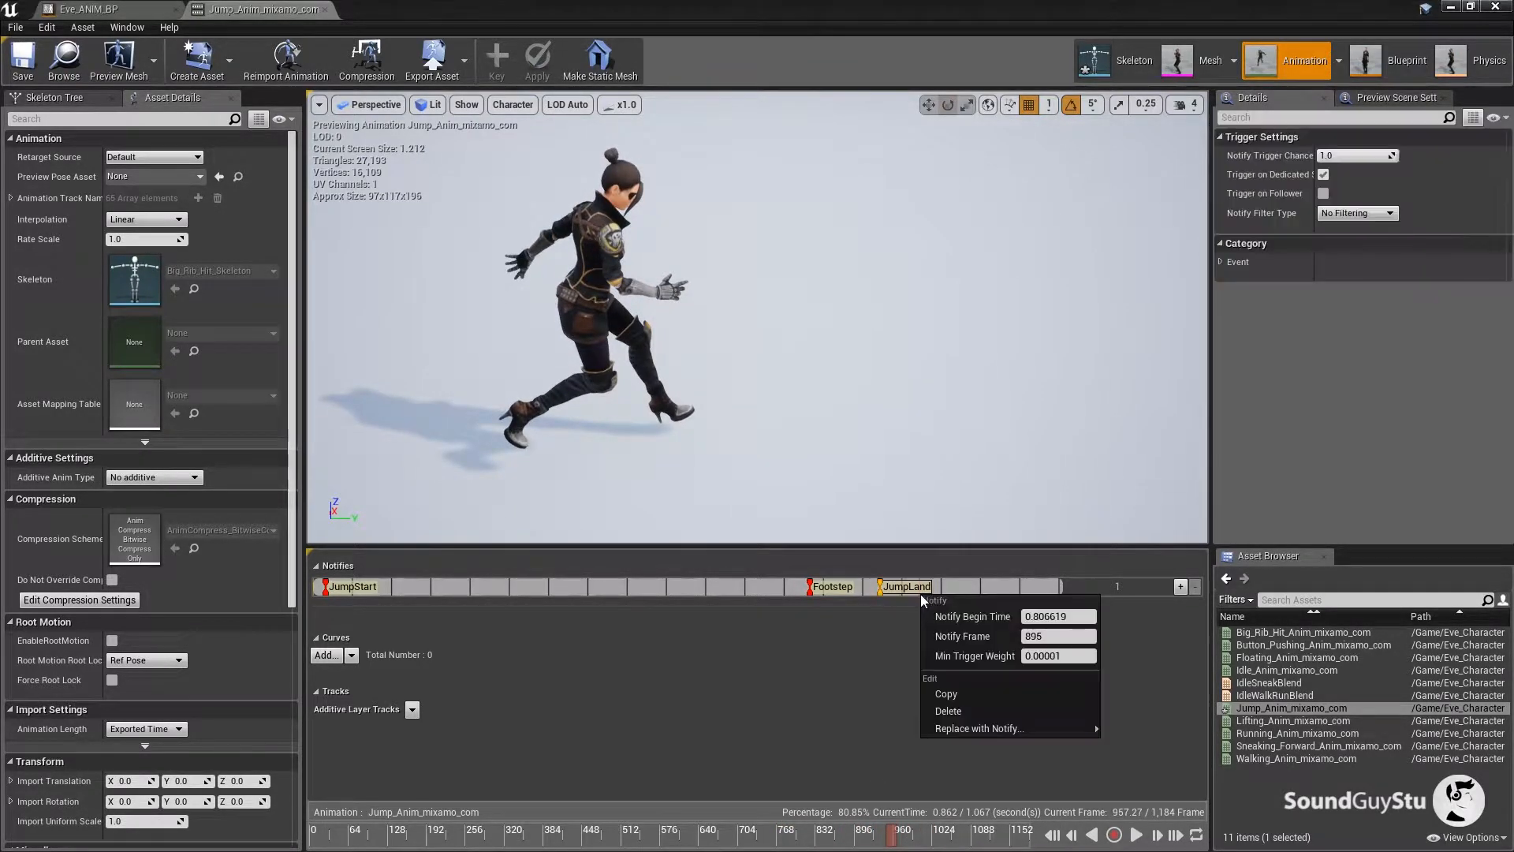
{"action": "right_click", "coordinate": [950, 591]}
{"action": "mouse_move", "coordinate": [992, 605]}
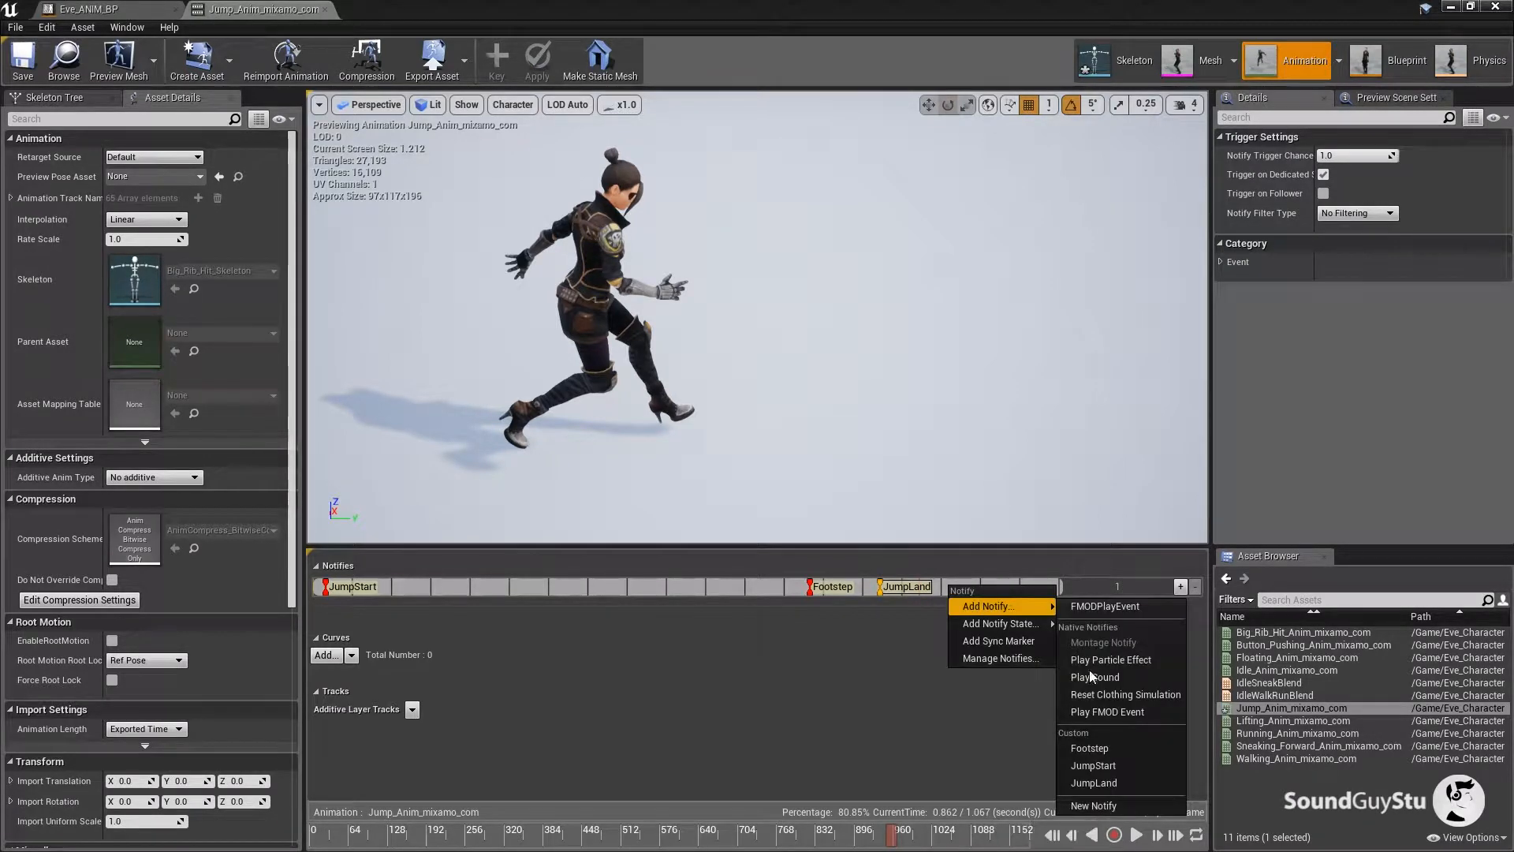
{"action": "left_click", "coordinate": [1091, 749]}
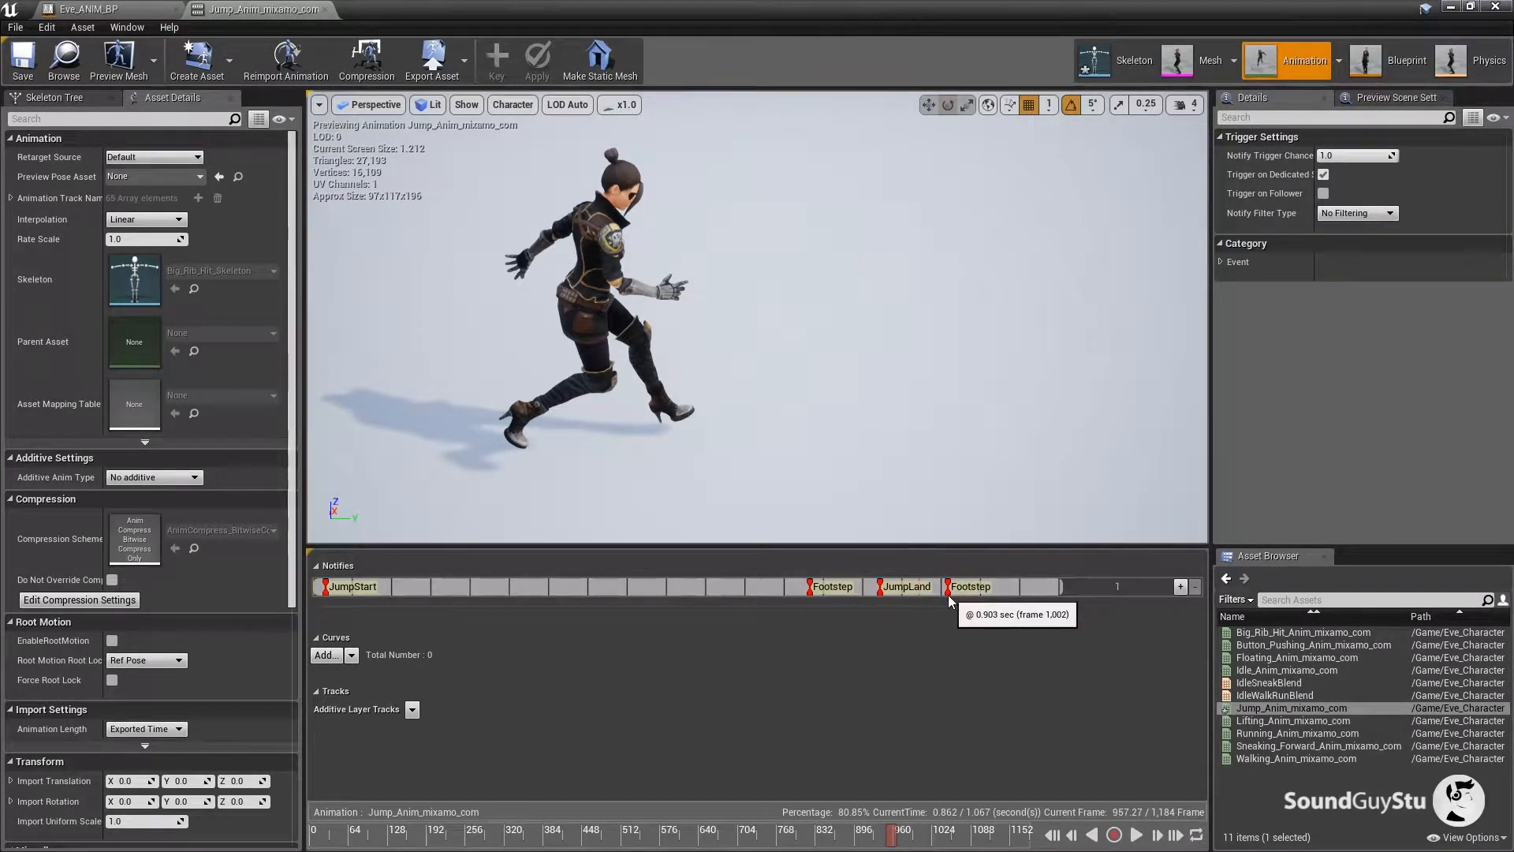
{"action": "left_click_drag", "start_coordinate": [956, 593], "coordinate": [917, 595]}
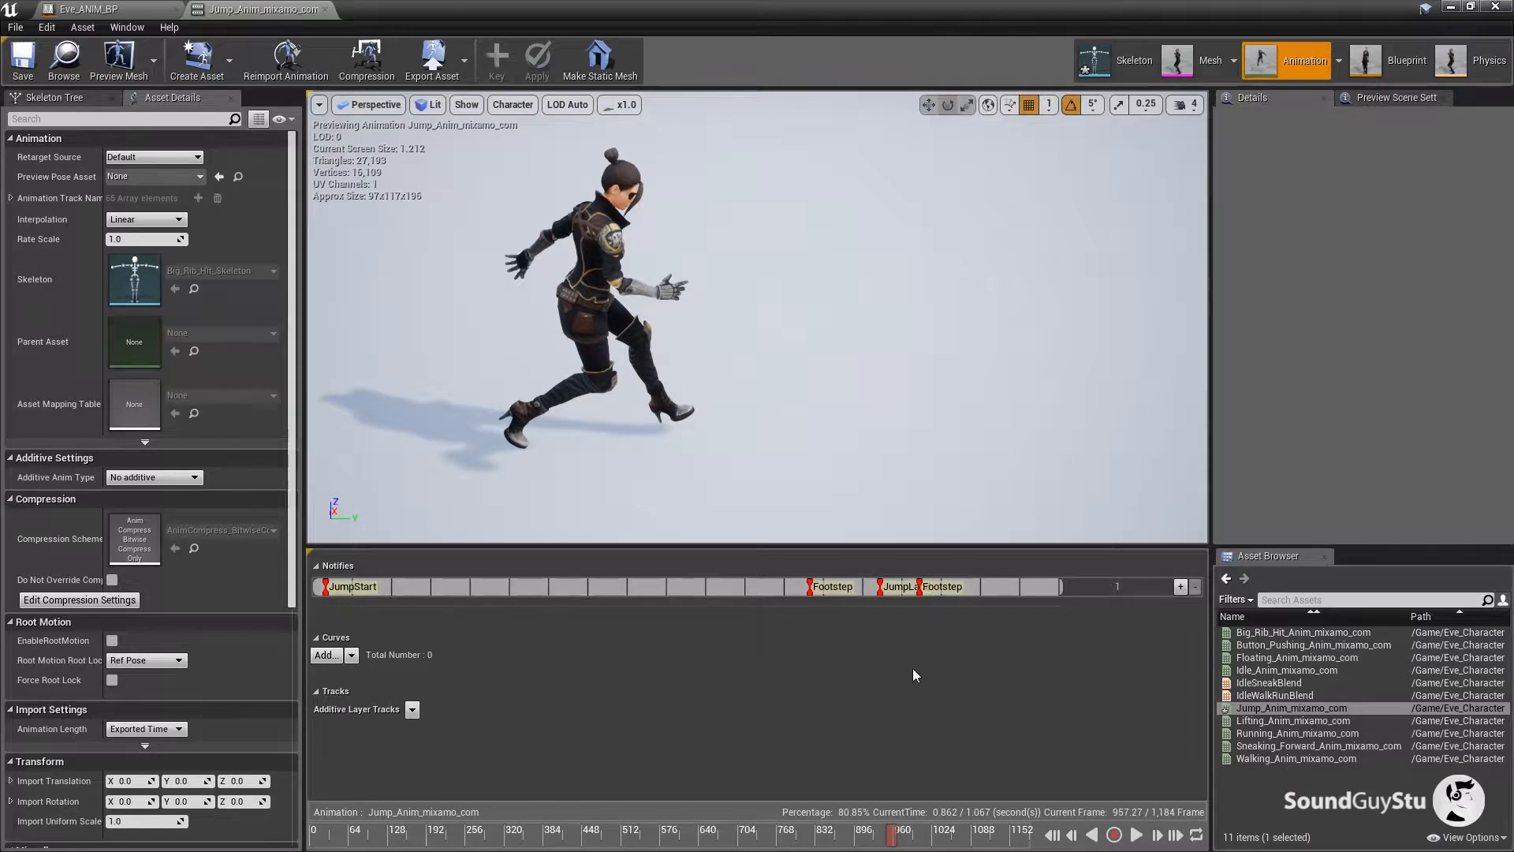
{"action": "left_click", "coordinate": [30, 70]}
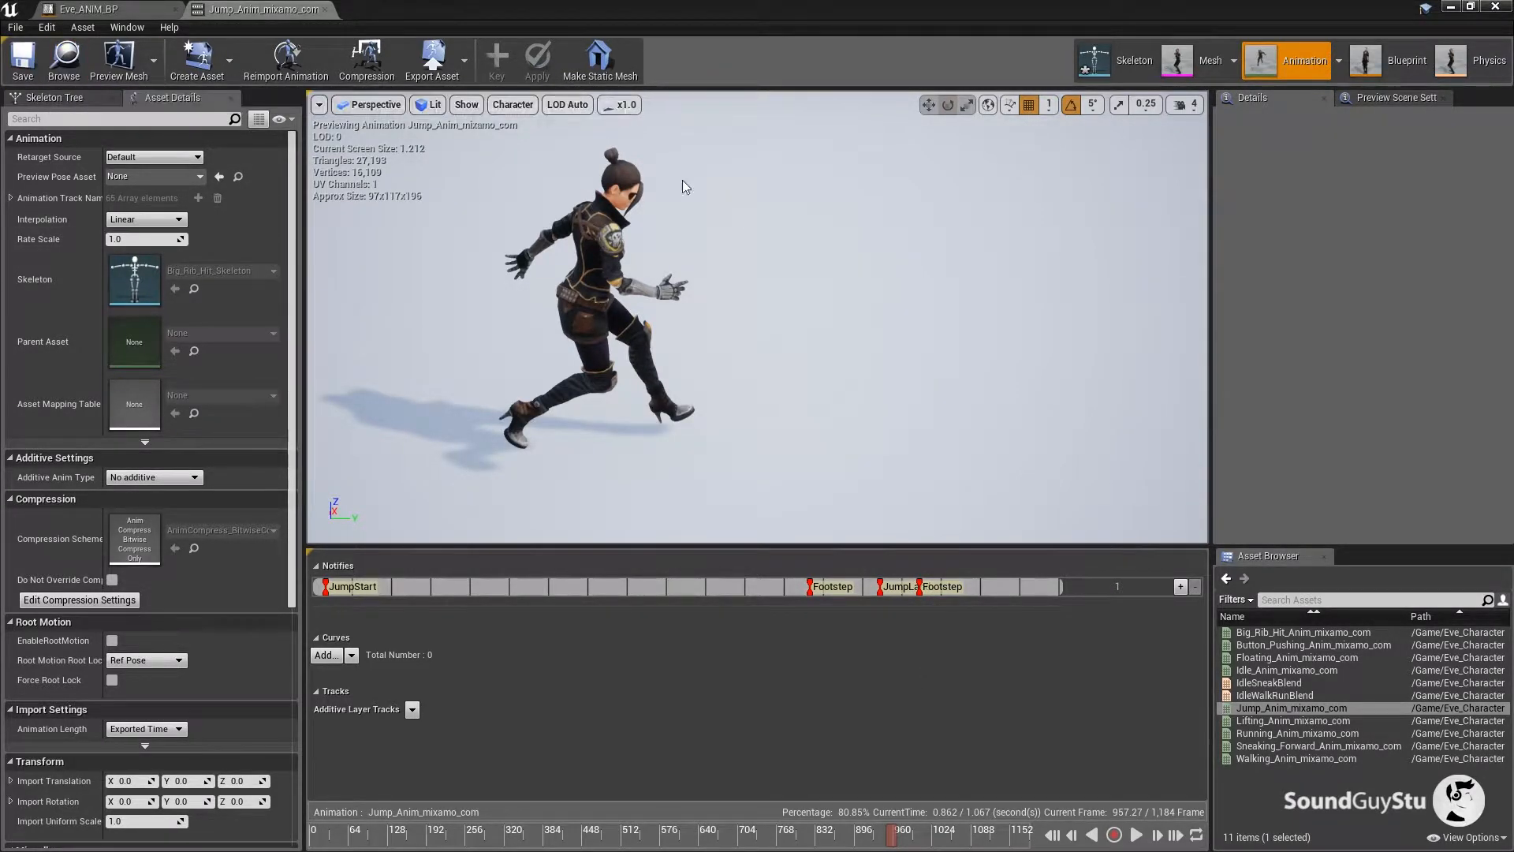
In the Event Graph of Eve_ANIM_BP, add the AnimNotify_Footstep event in the empty area below the existing nodes.
{"action": "left_click", "coordinate": [1407, 60]}
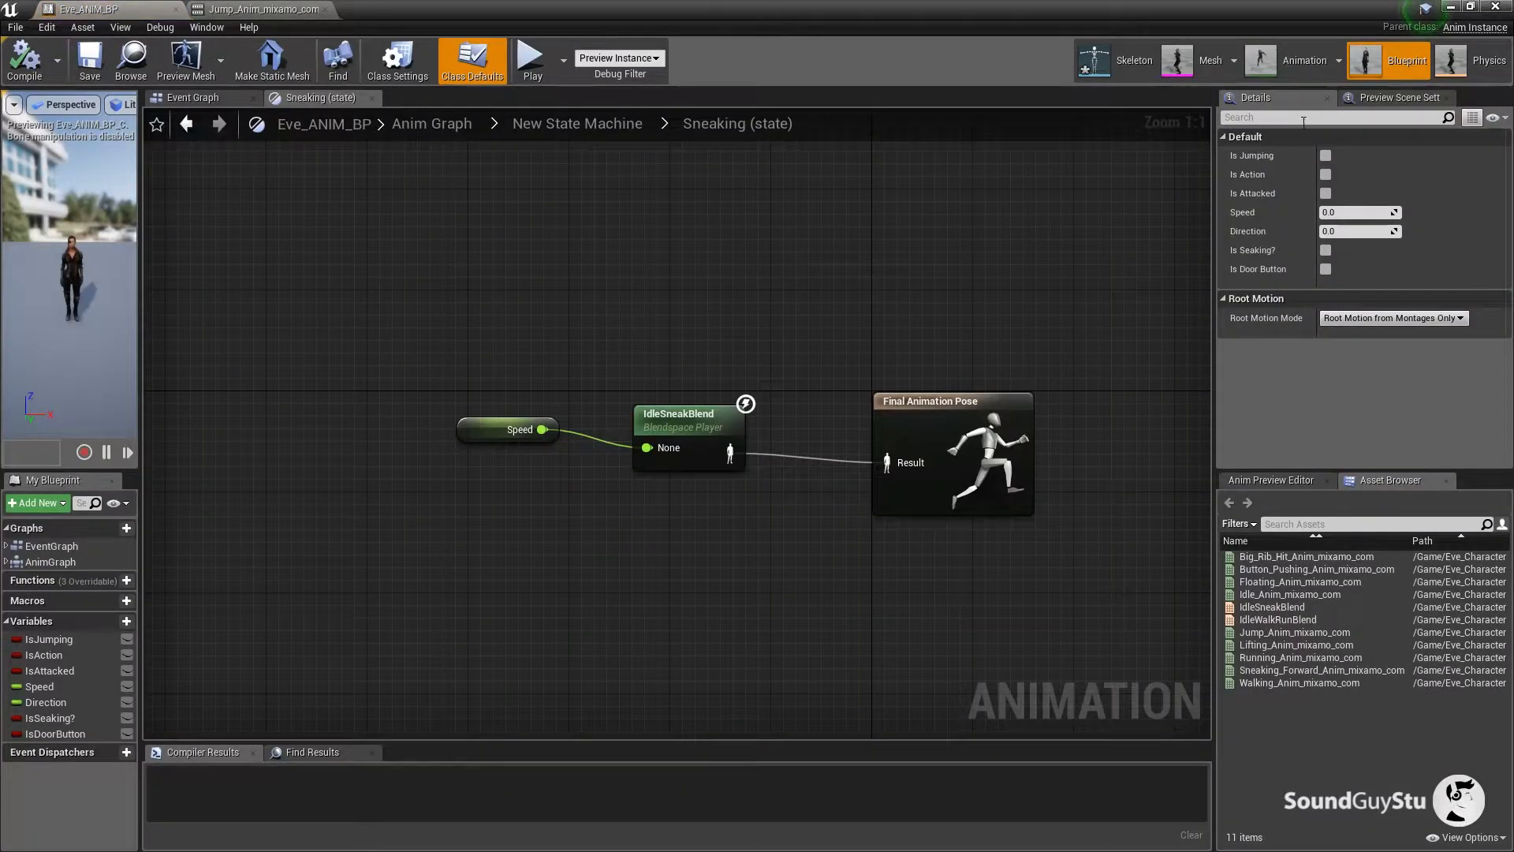
{"action": "left_click", "coordinate": [203, 97]}
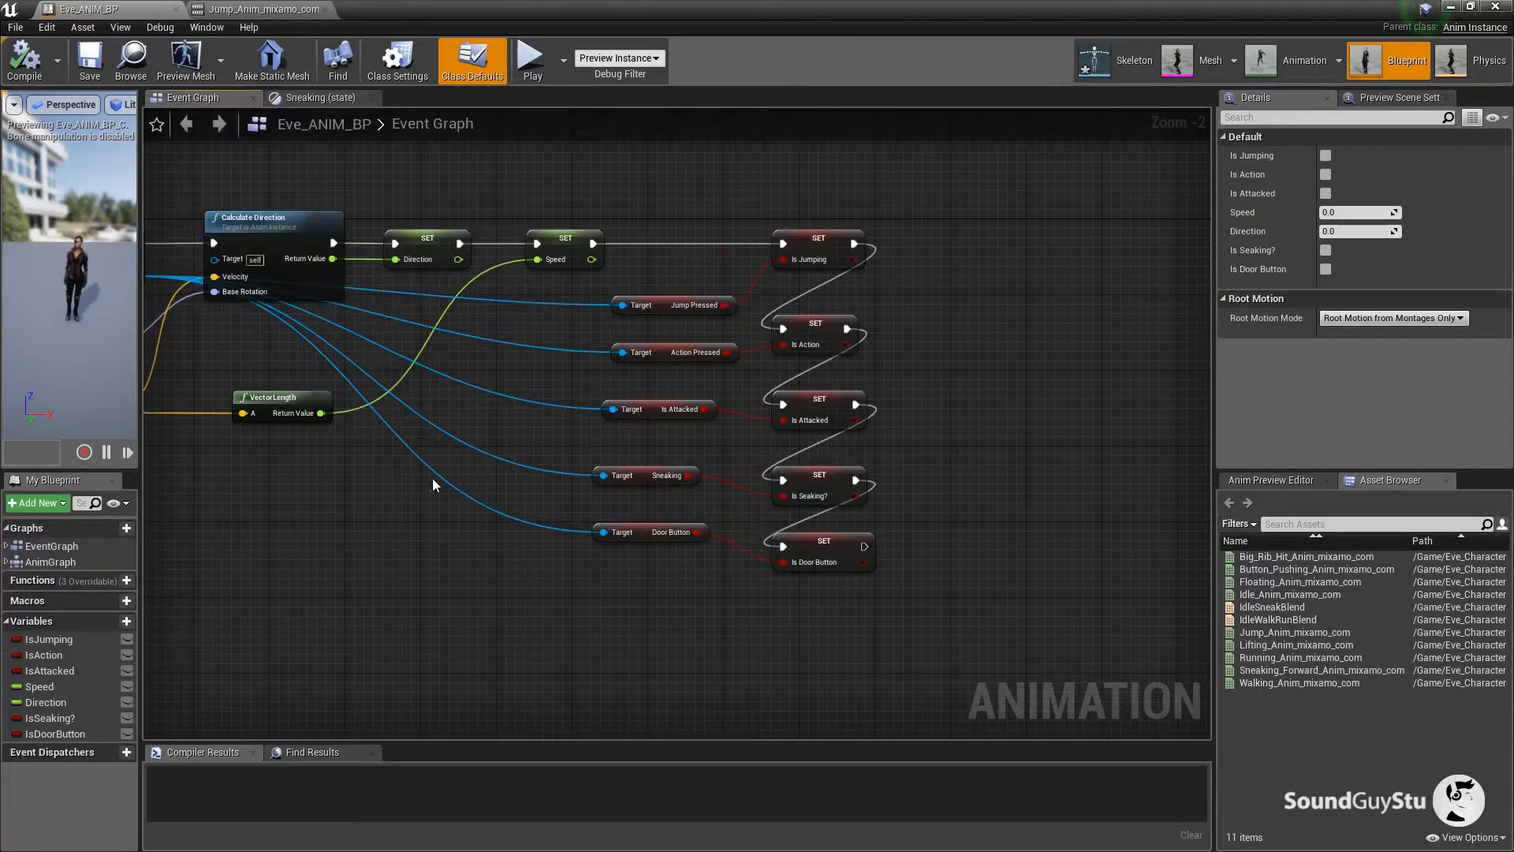
{"action": "scroll", "coordinate": [670, 465], "scroll_direction": "up", "scroll_amount": 2}
{"action": "scroll", "coordinate": [669, 466], "scroll_direction": "down", "scroll_amount": 2}
{"action": "left_click_drag", "start_coordinate": [550, 520], "coordinate": [659, 448]}
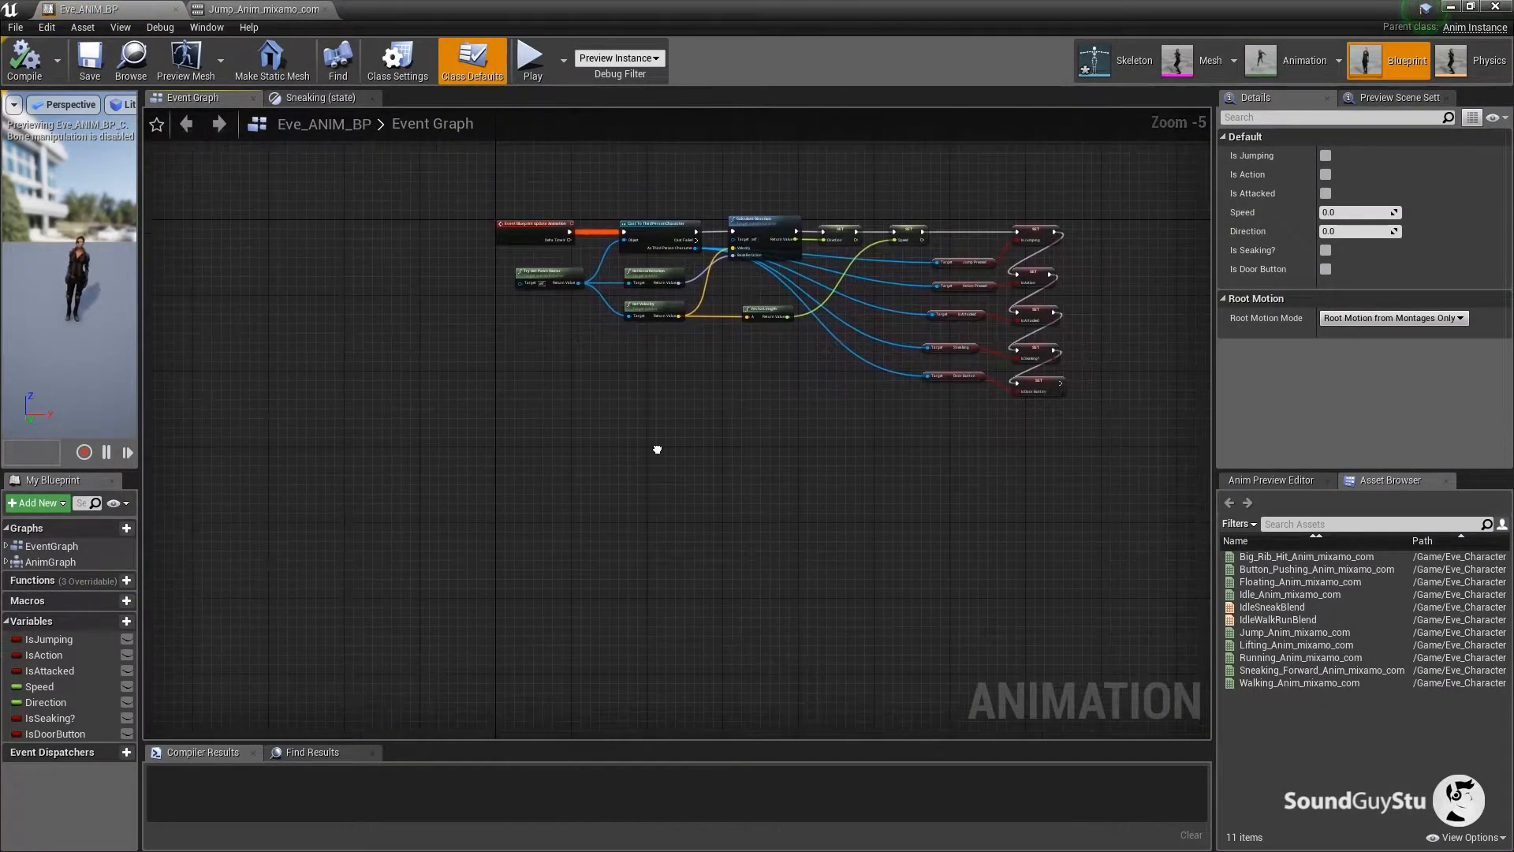
{"action": "scroll", "coordinate": [573, 471], "scroll_direction": "up", "scroll_amount": 1}
{"action": "left_click_drag", "start_coordinate": [563, 468], "coordinate": [484, 440]}
{"action": "right_click", "coordinate": [476, 429]}
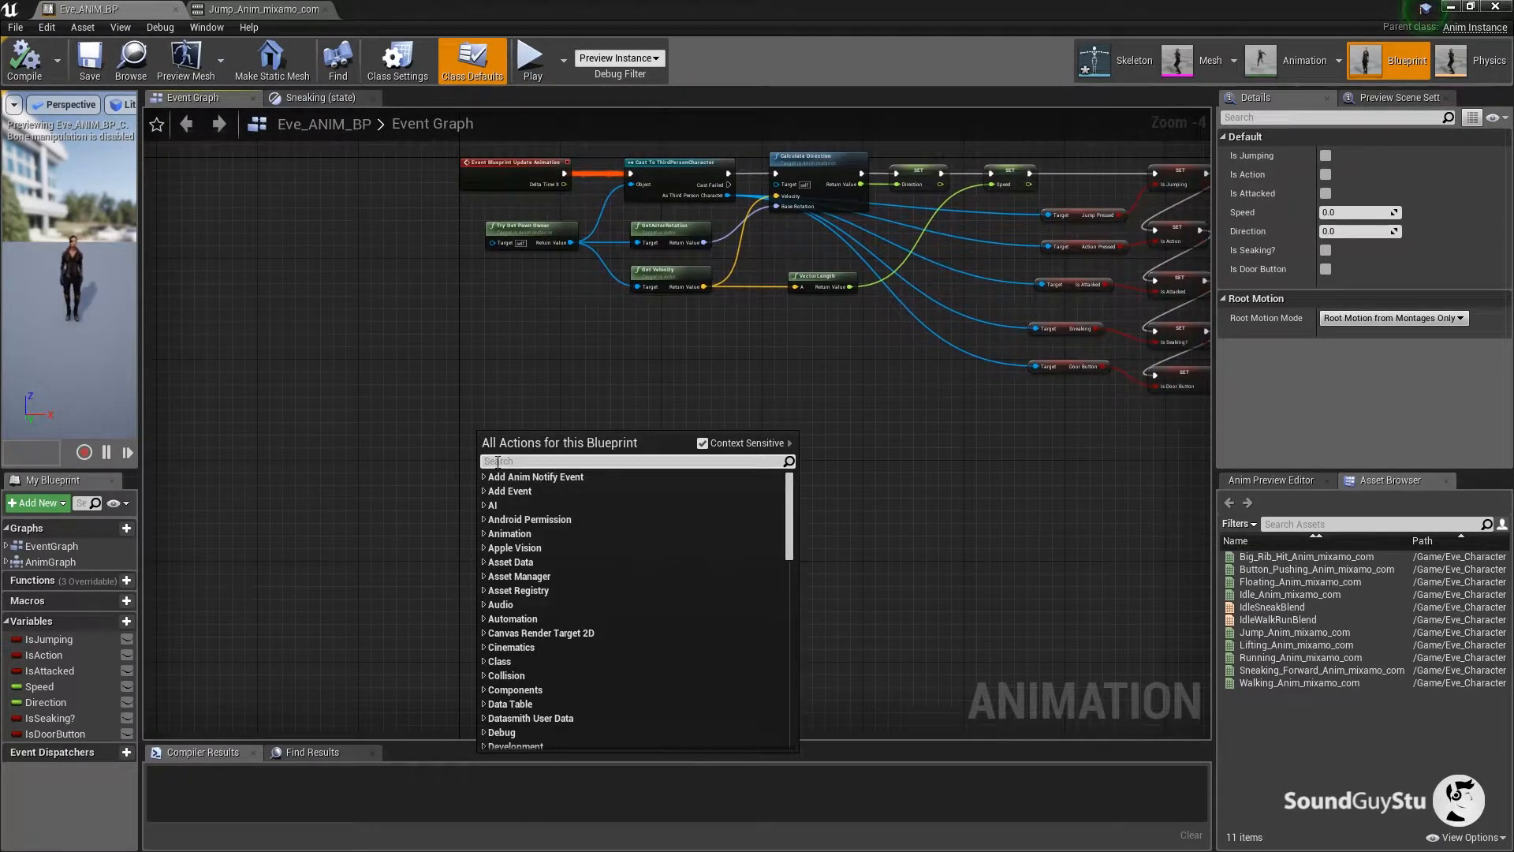
{"action": "type", "text": "foot"}
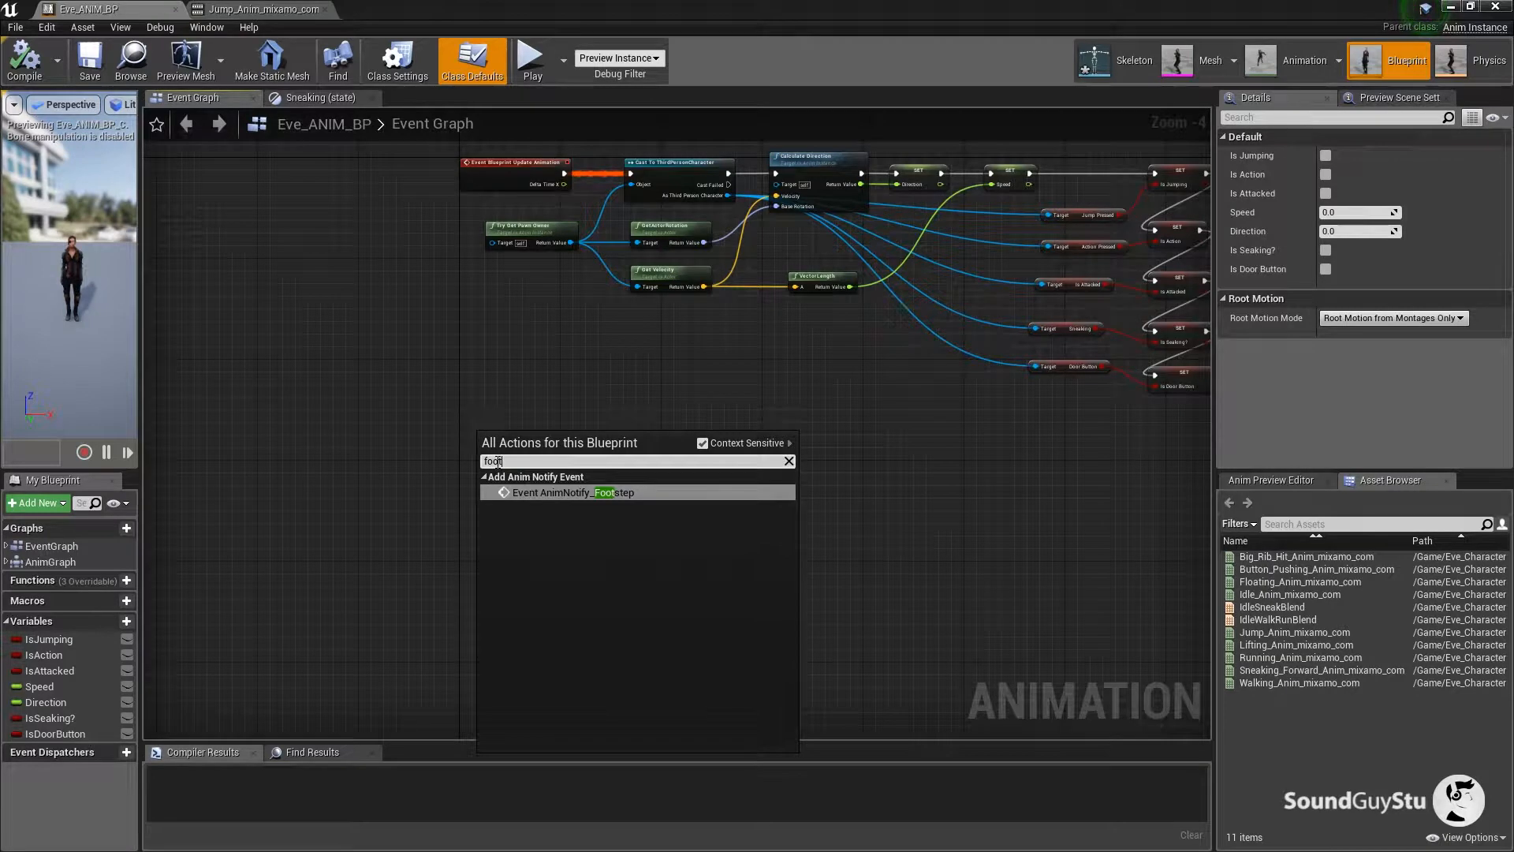
{"action": "left_click", "coordinate": [522, 494]}
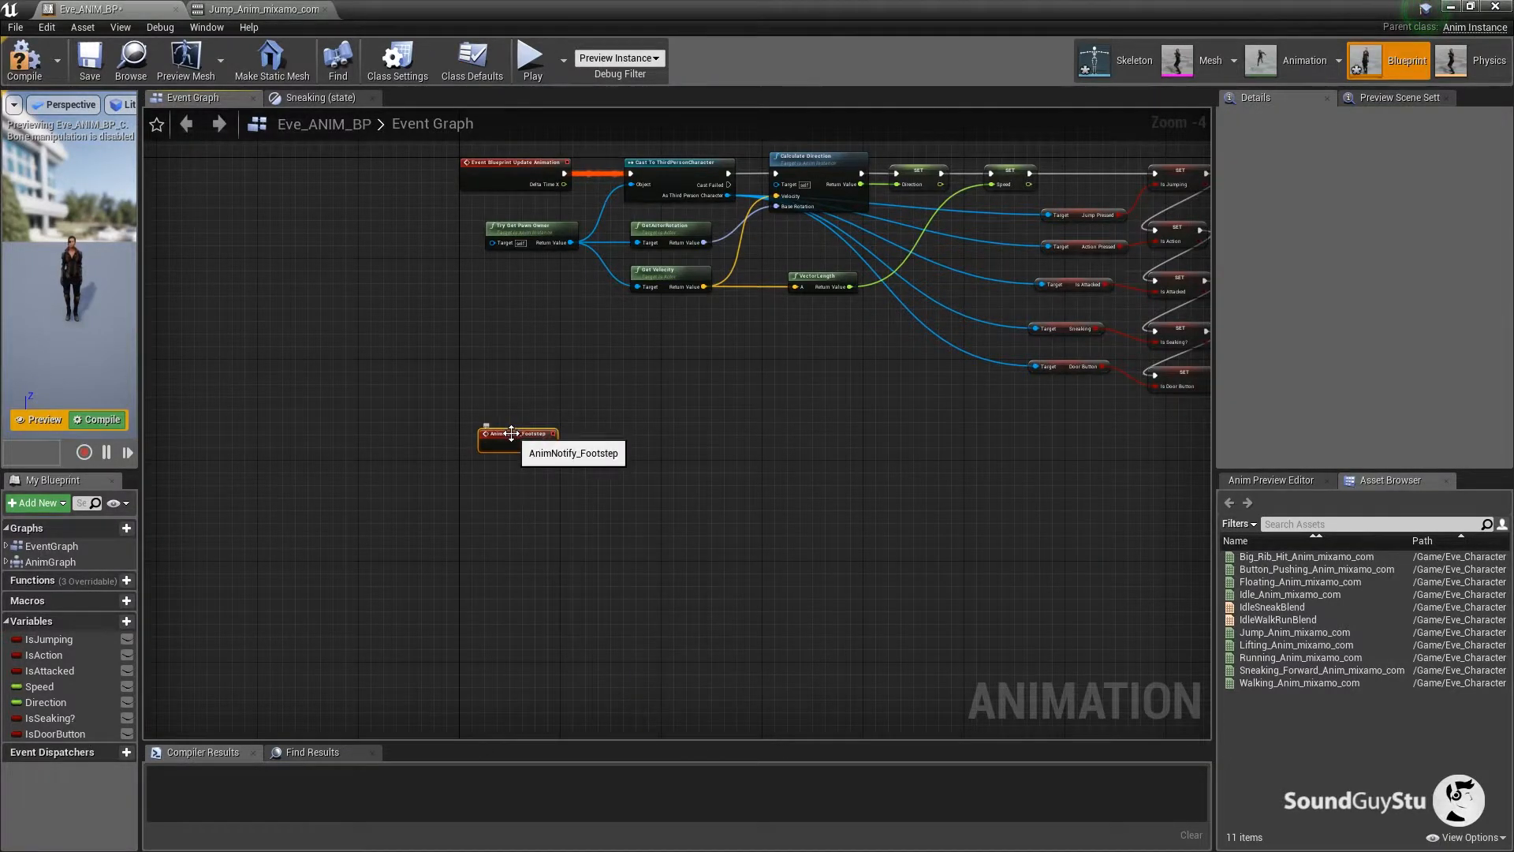
{"action": "left_click_drag", "start_coordinate": [513, 431], "coordinate": [446, 544]}
Connect an FMOD Play Event 2D node to the execution output of AnimNotify_Footstep.
{"action": "scroll", "coordinate": [490, 623], "scroll_direction": "up", "scroll_amount": 3}
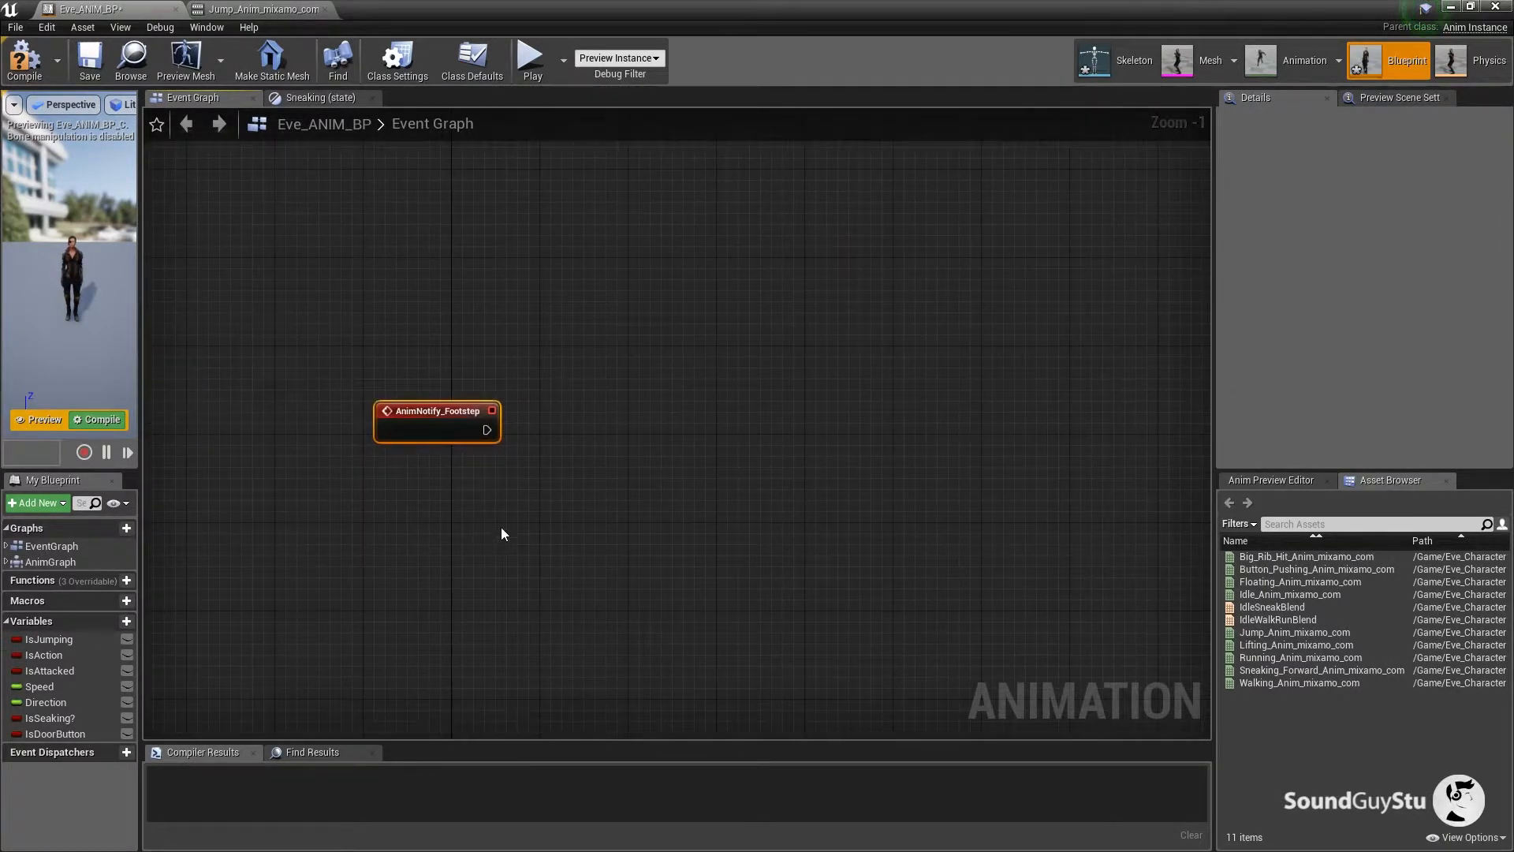
{"action": "left_click_drag", "start_coordinate": [487, 429], "coordinate": [667, 429]}
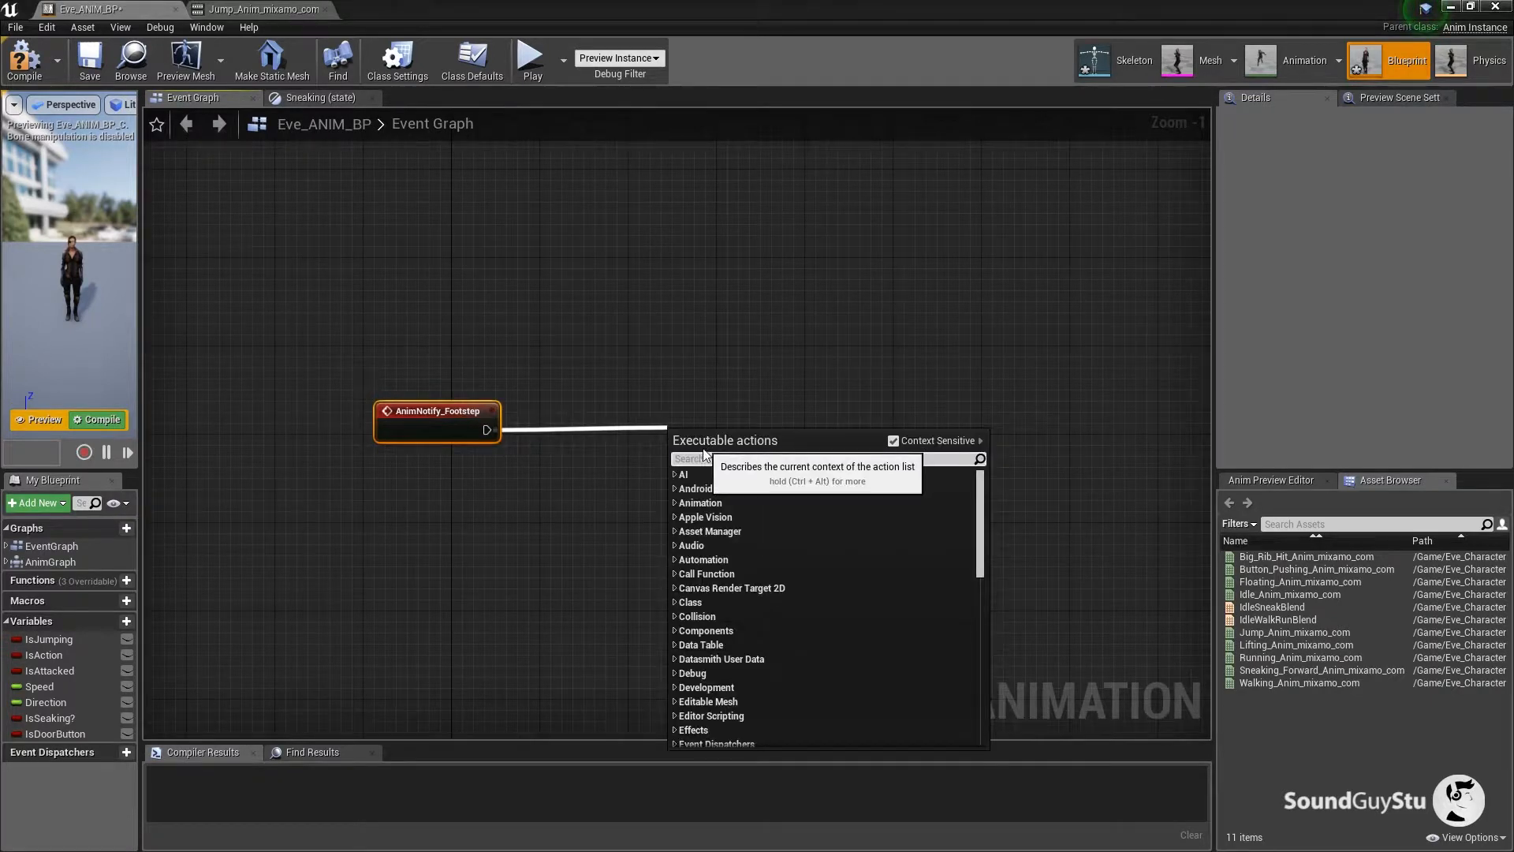
{"action": "type", "text": "fmod"}
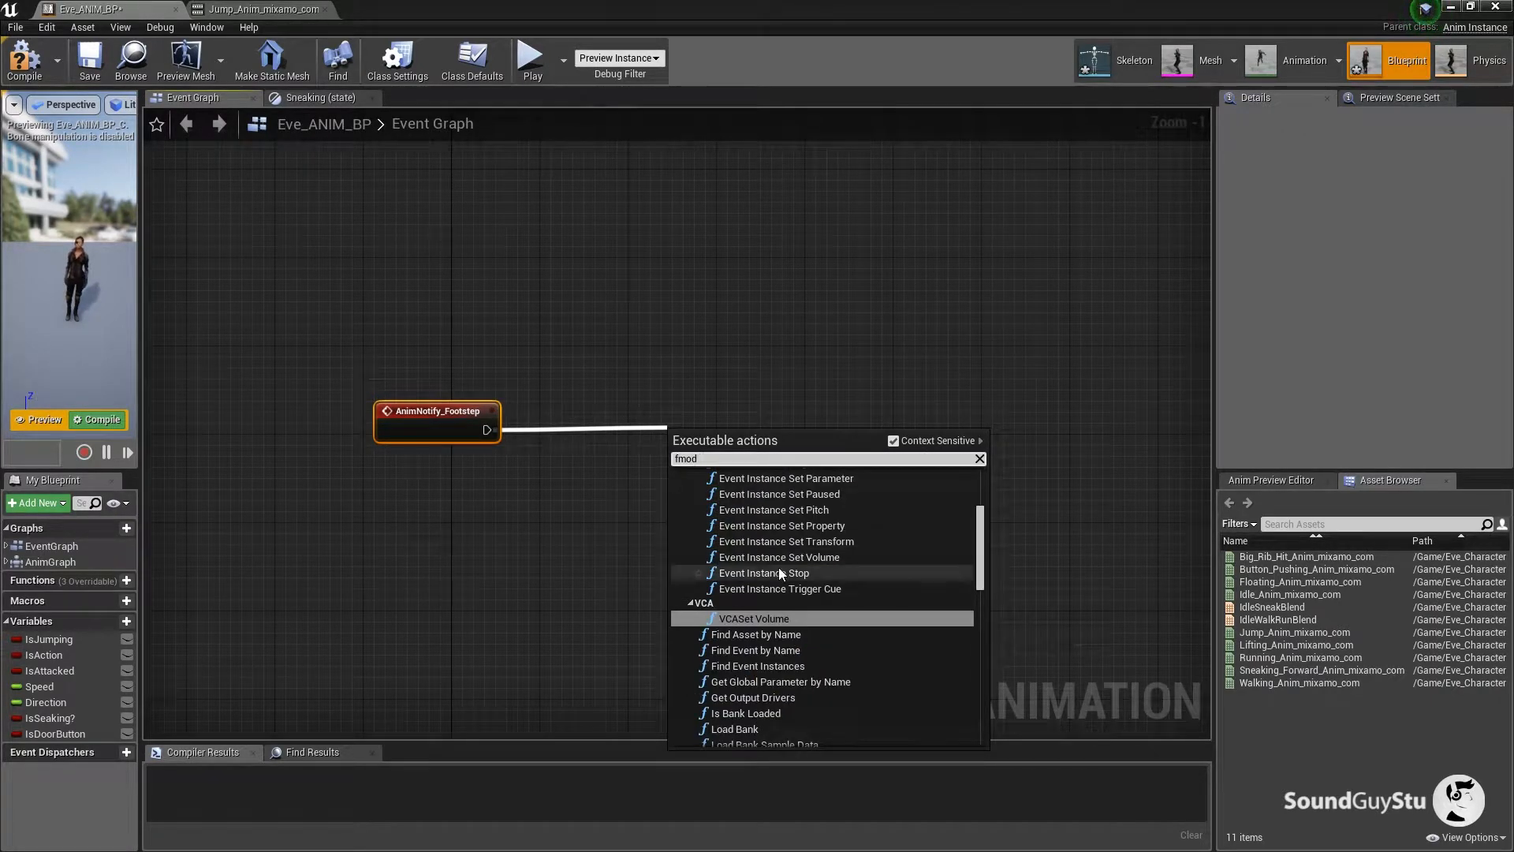
{"action": "scroll", "coordinate": [789, 576], "scroll_direction": "down", "scroll_amount": 5}
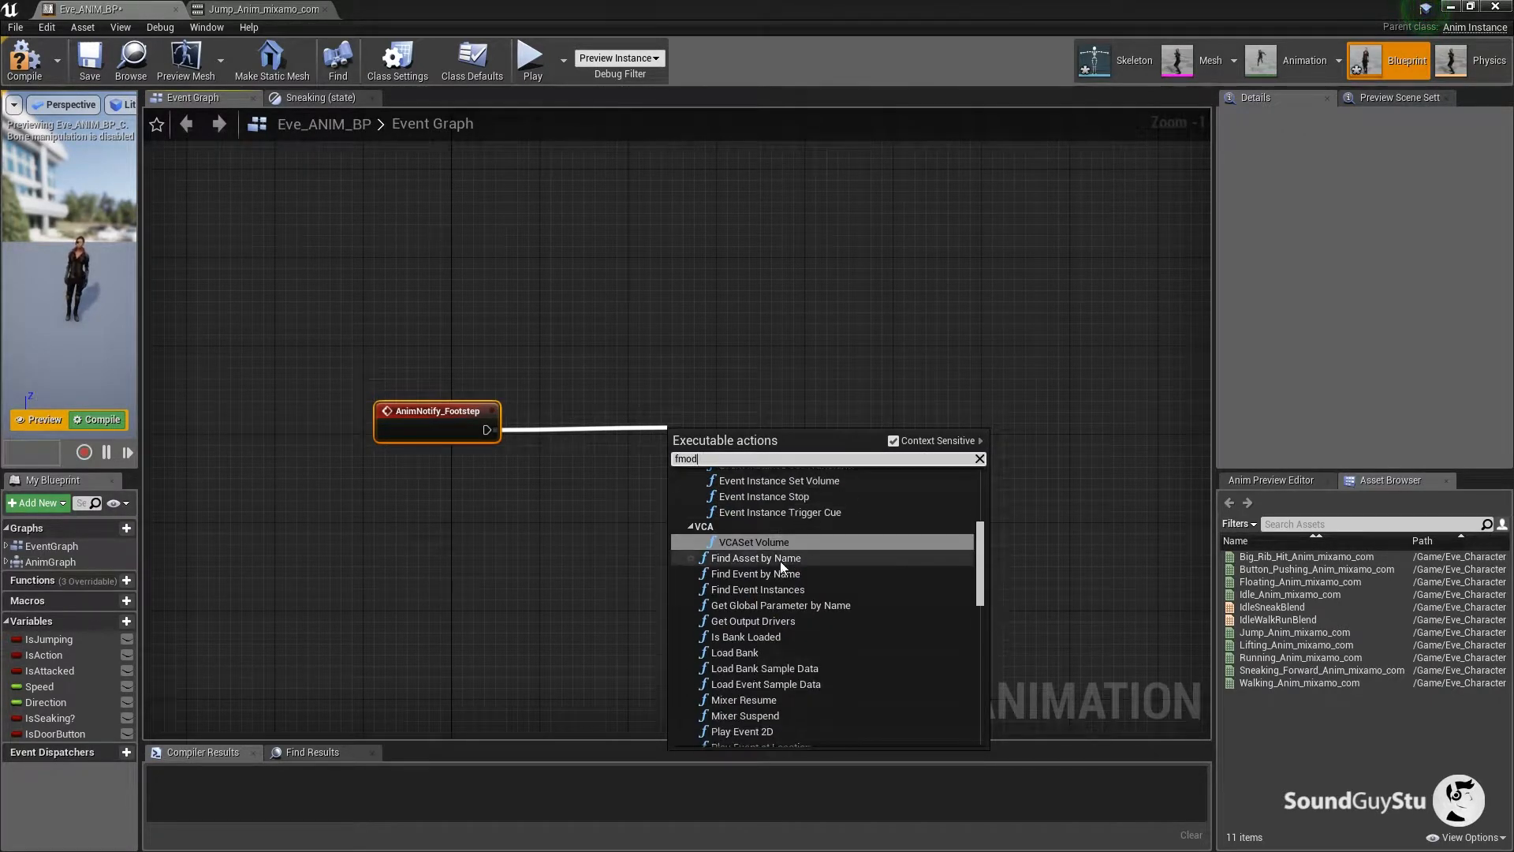
{"action": "left_click", "coordinate": [765, 630]}
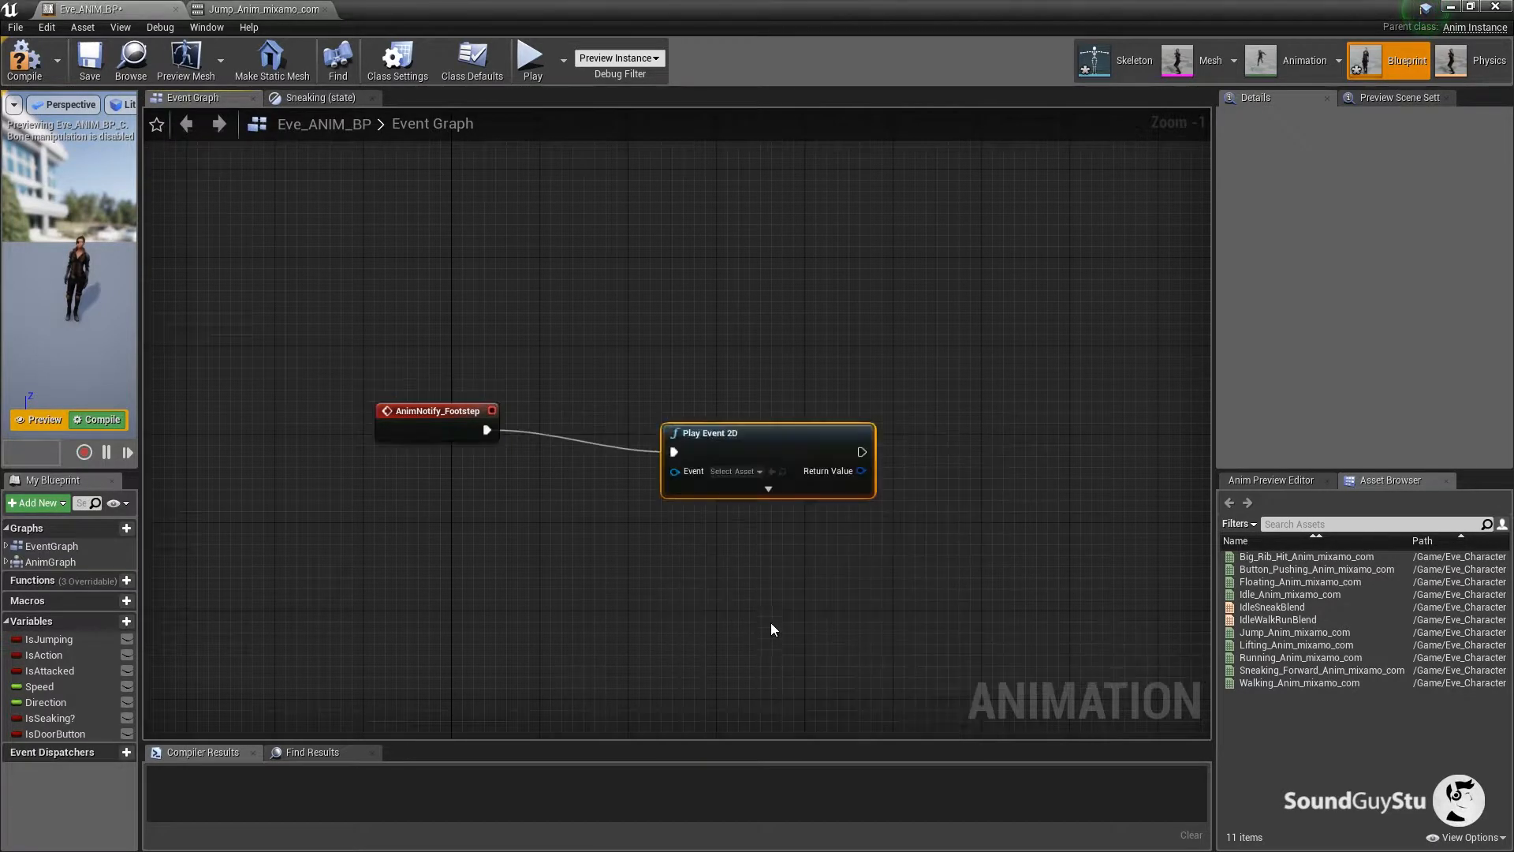
{"action": "left_click_drag", "start_coordinate": [710, 433], "coordinate": [733, 400]}
Set the Play Event 2D node's event to Footsteps, align the node with AnimNotify_Footstep, and compile the blueprint.
{"action": "left_click", "coordinate": [763, 437]}
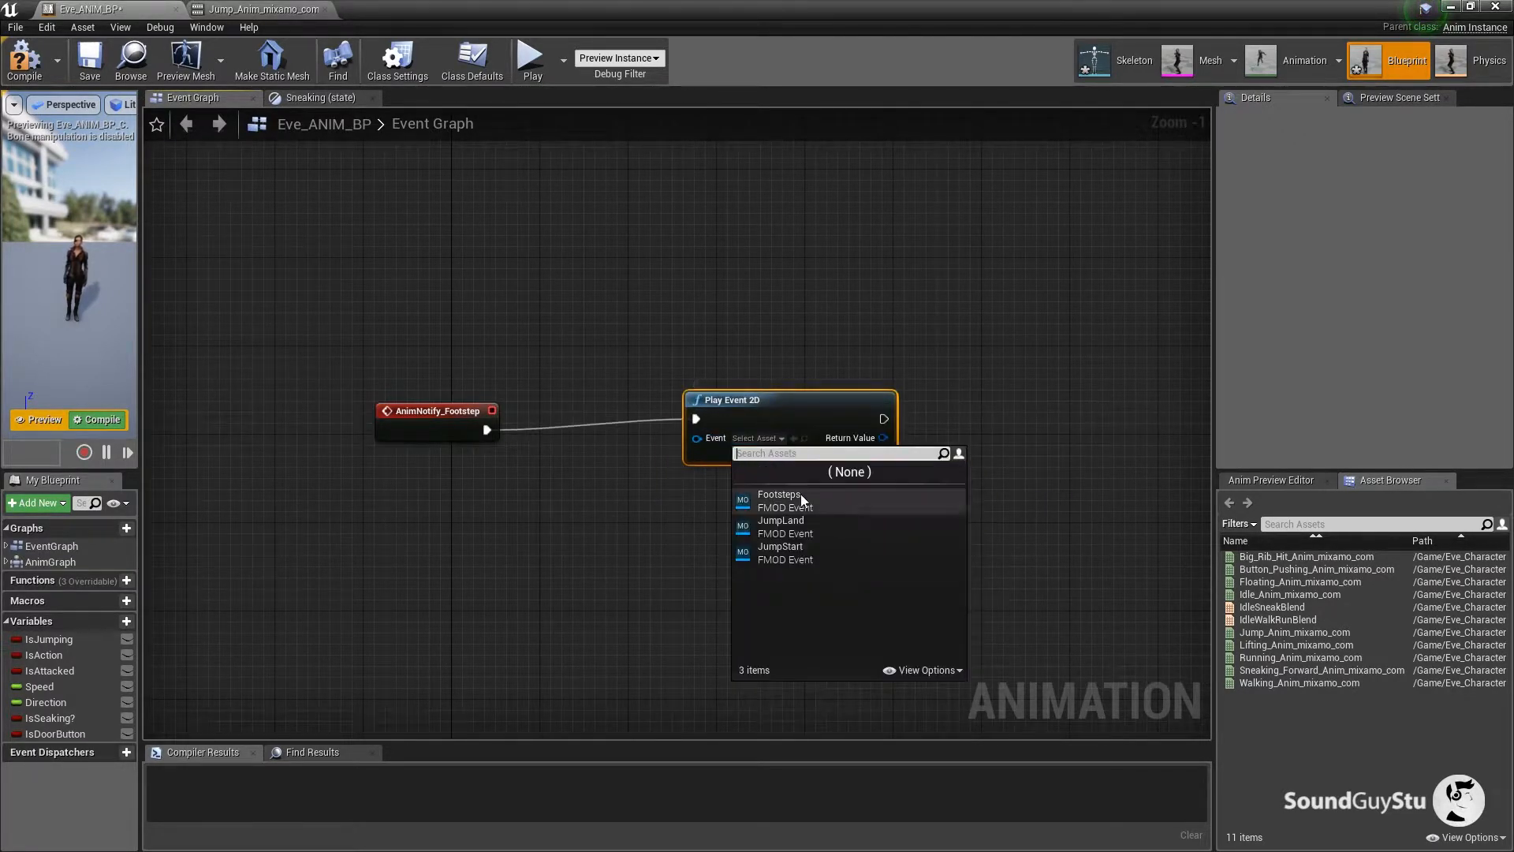
{"action": "left_click", "coordinate": [779, 501]}
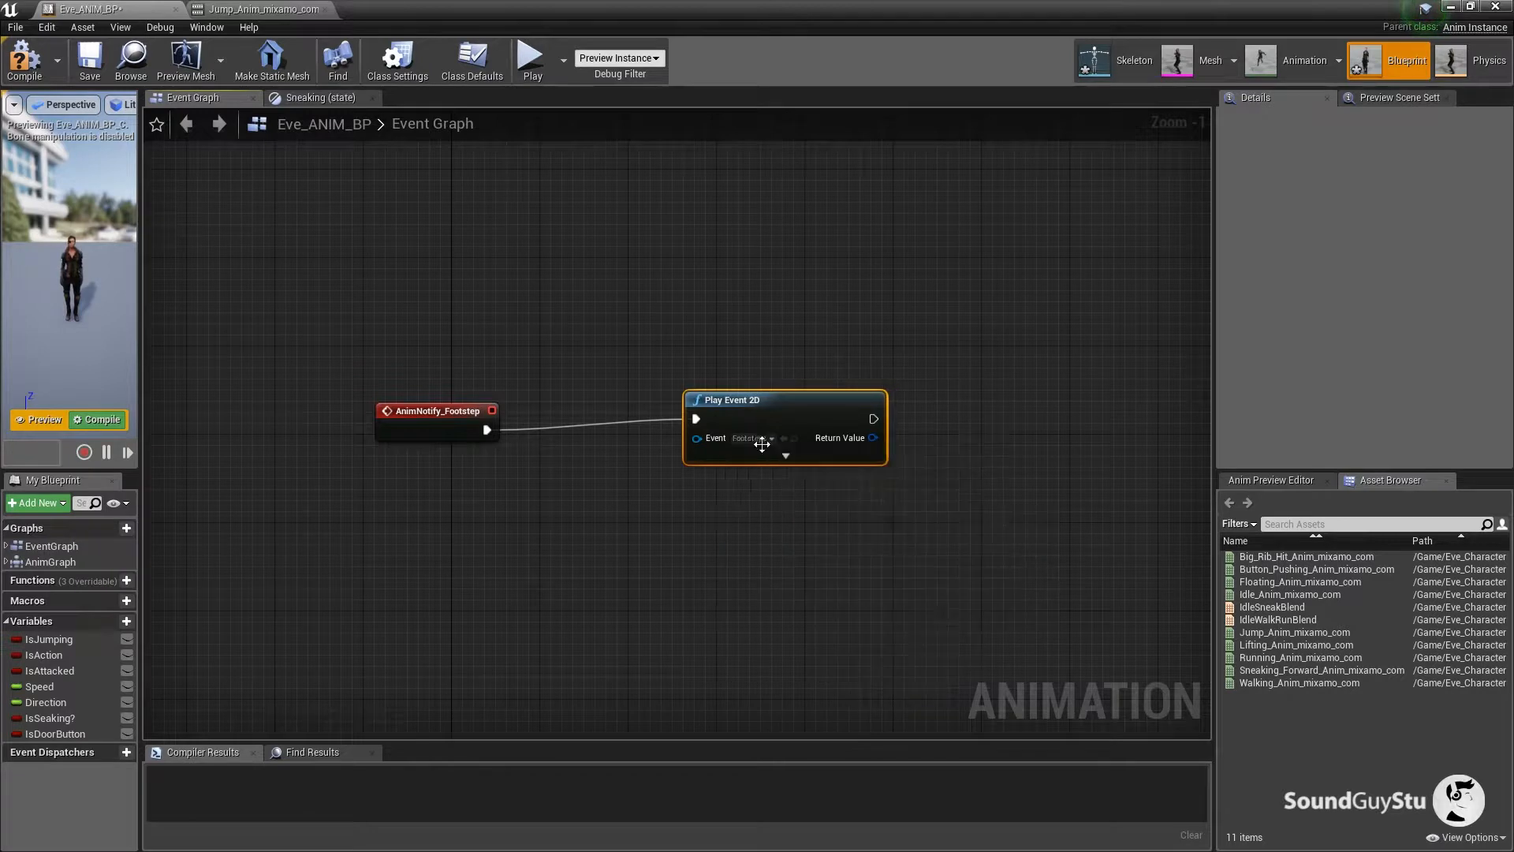
{"action": "left_click_drag", "start_coordinate": [757, 400], "coordinate": [746, 411]}
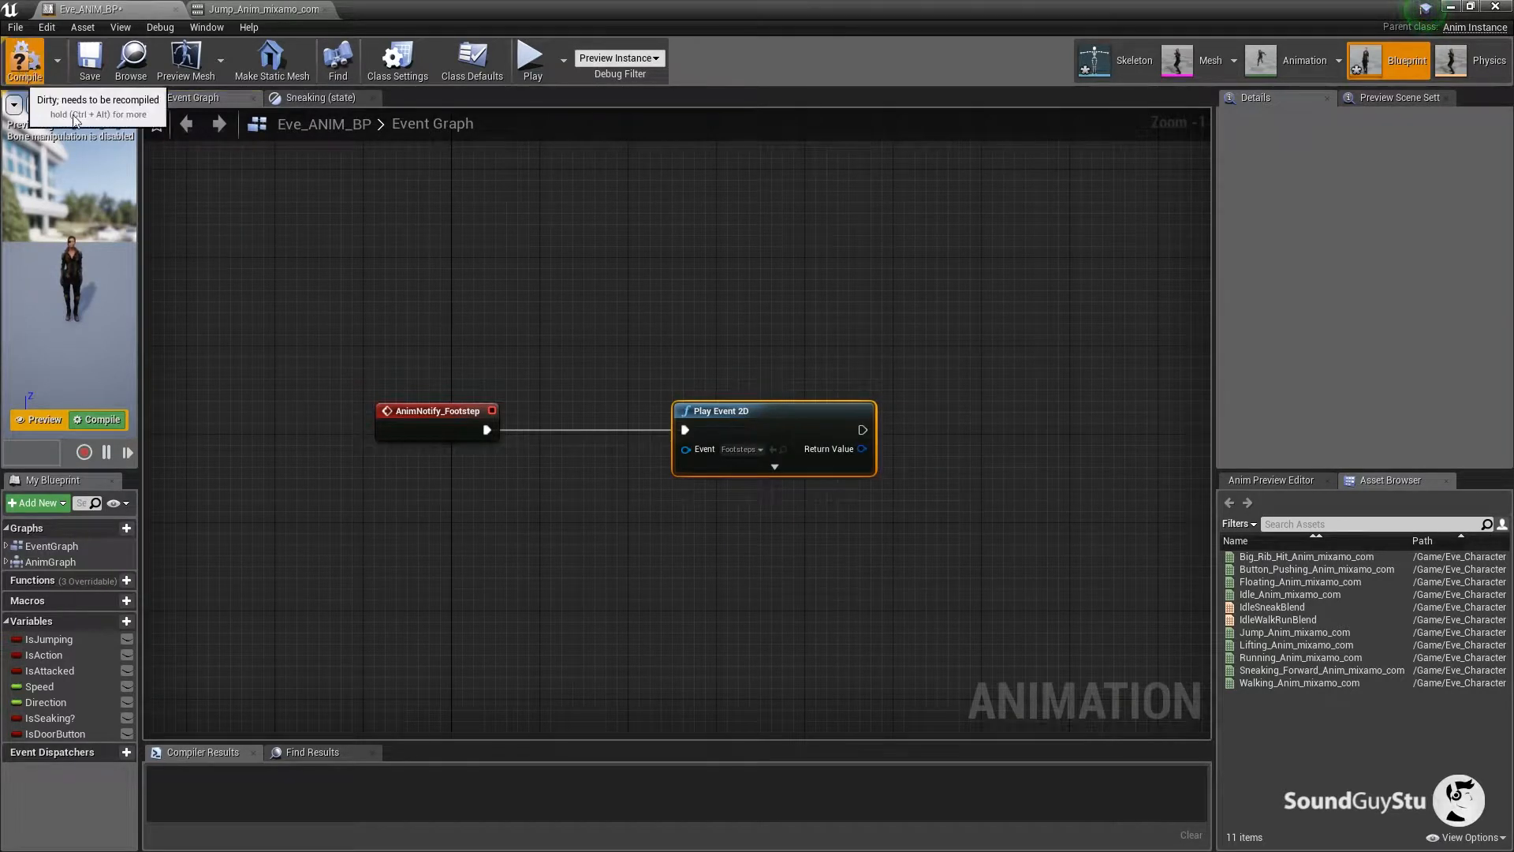
{"action": "left_click", "coordinate": [24, 60]}
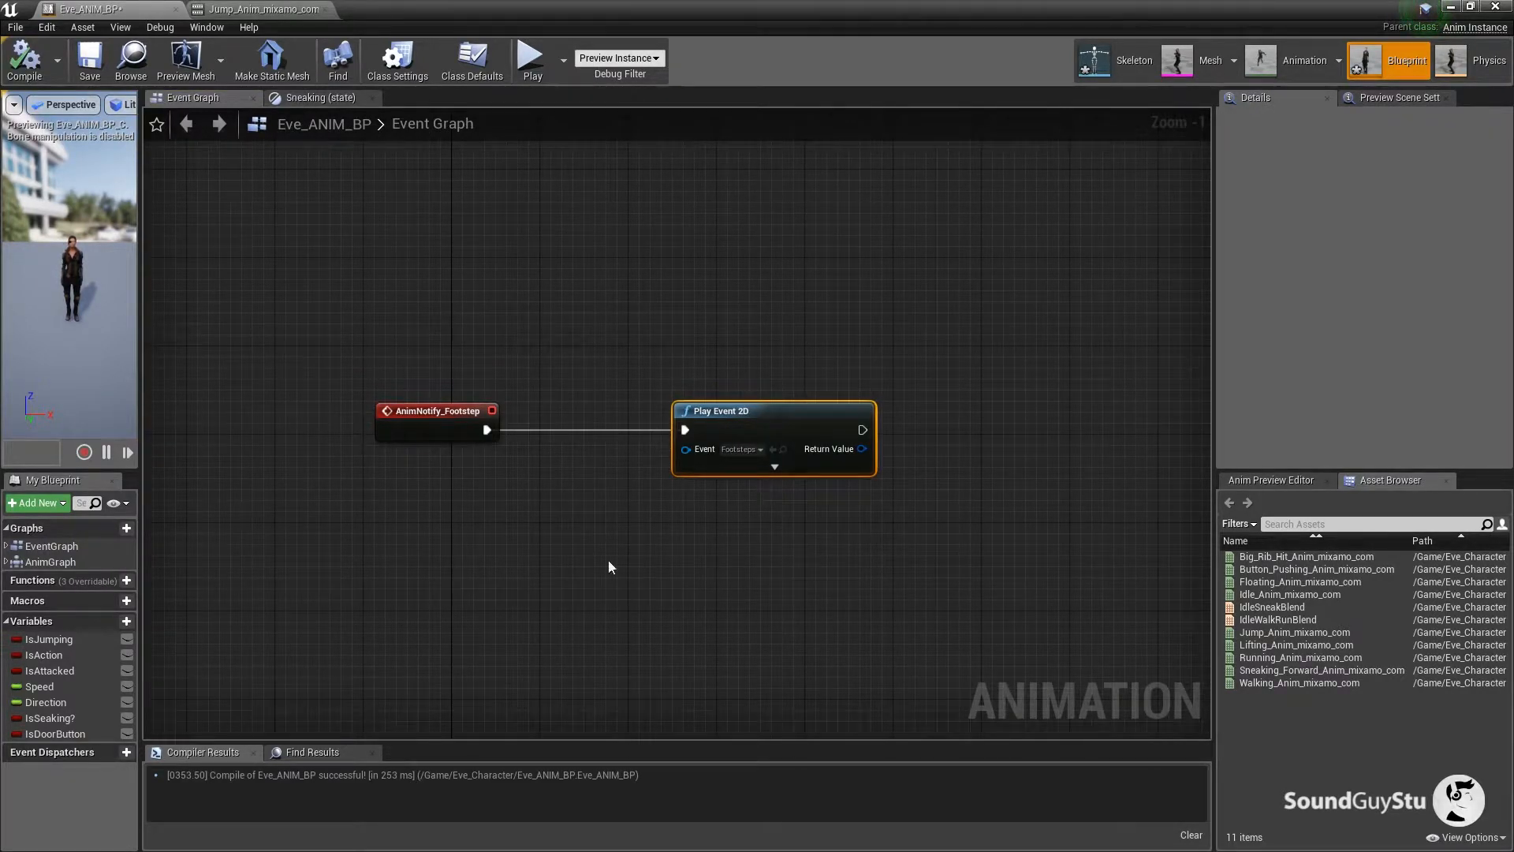
Add the AnimNotify_JumpStart event to the Event Graph above the AnimNotify_Footstep nodes.
{"action": "left_click_drag", "start_coordinate": [654, 583], "coordinate": [753, 740]}
{"action": "left_click_drag", "start_coordinate": [554, 303], "coordinate": [532, 410]}
{"action": "right_click", "coordinate": [489, 410]}
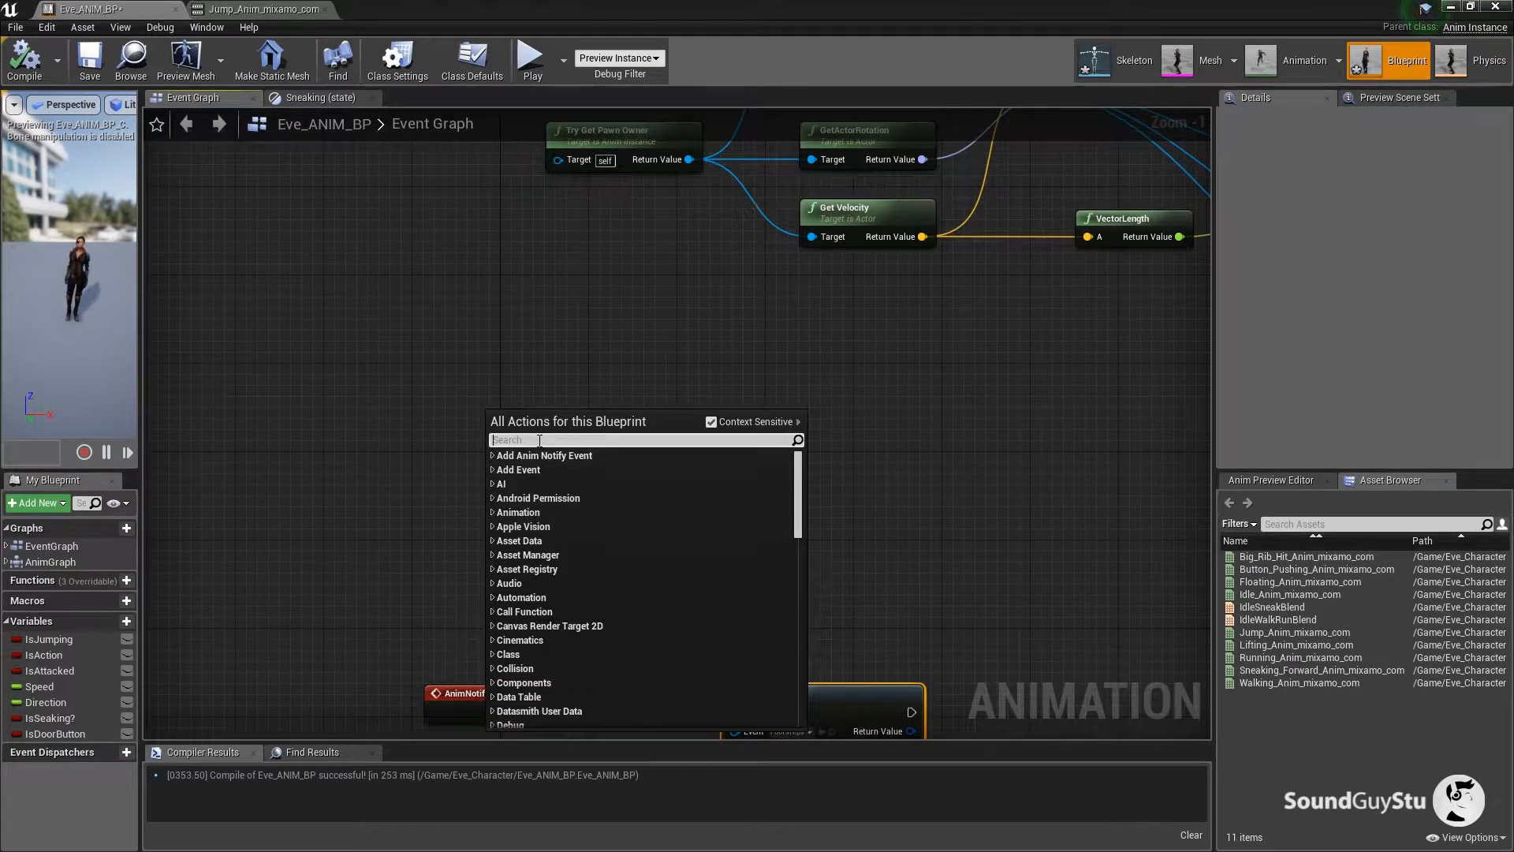
{"action": "type", "text": "jump"}
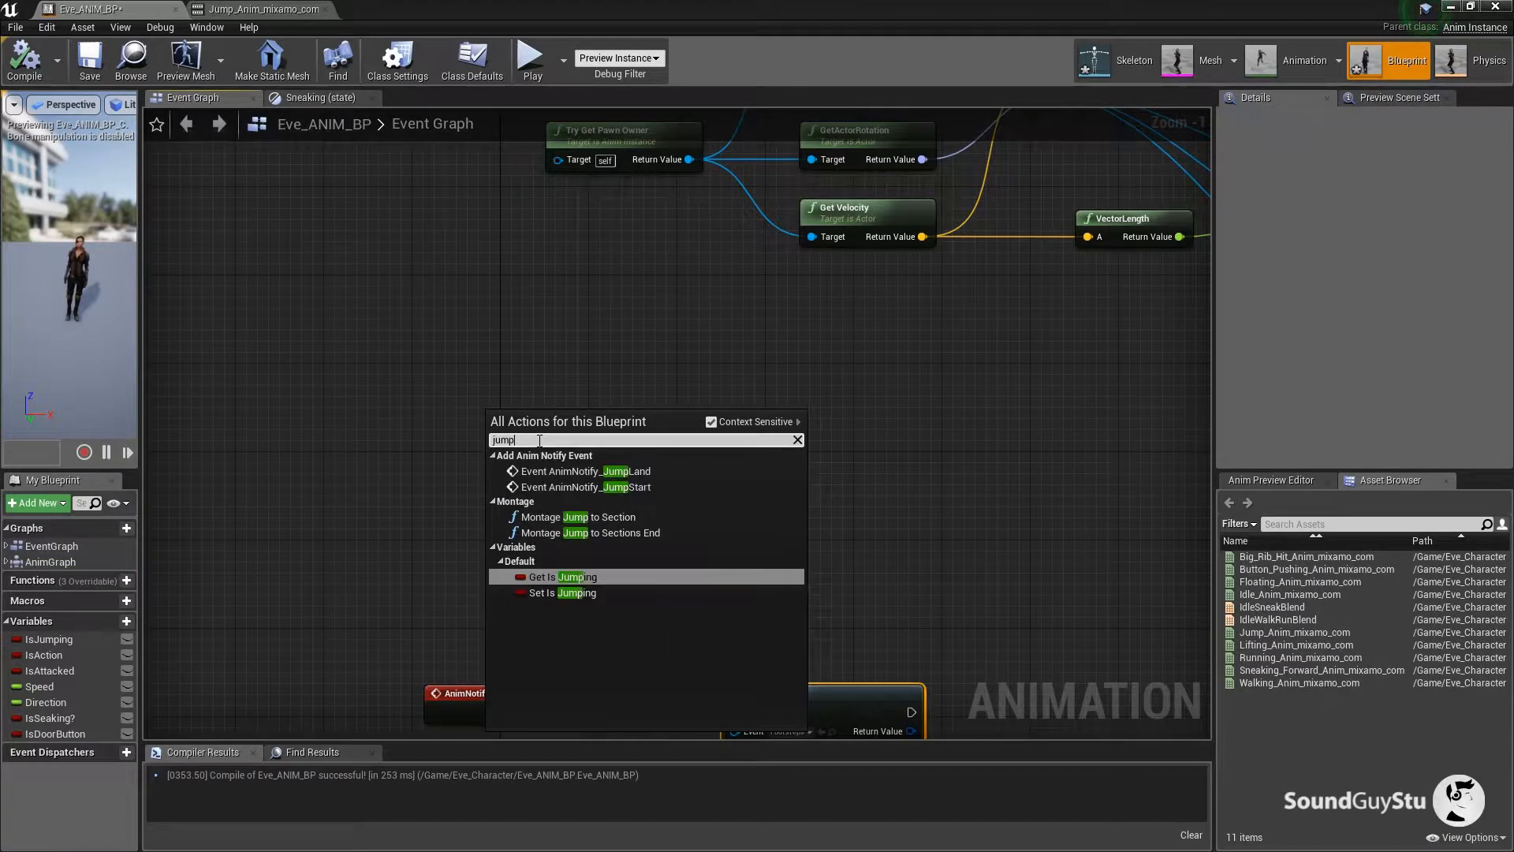
{"action": "left_click", "coordinate": [600, 487]}
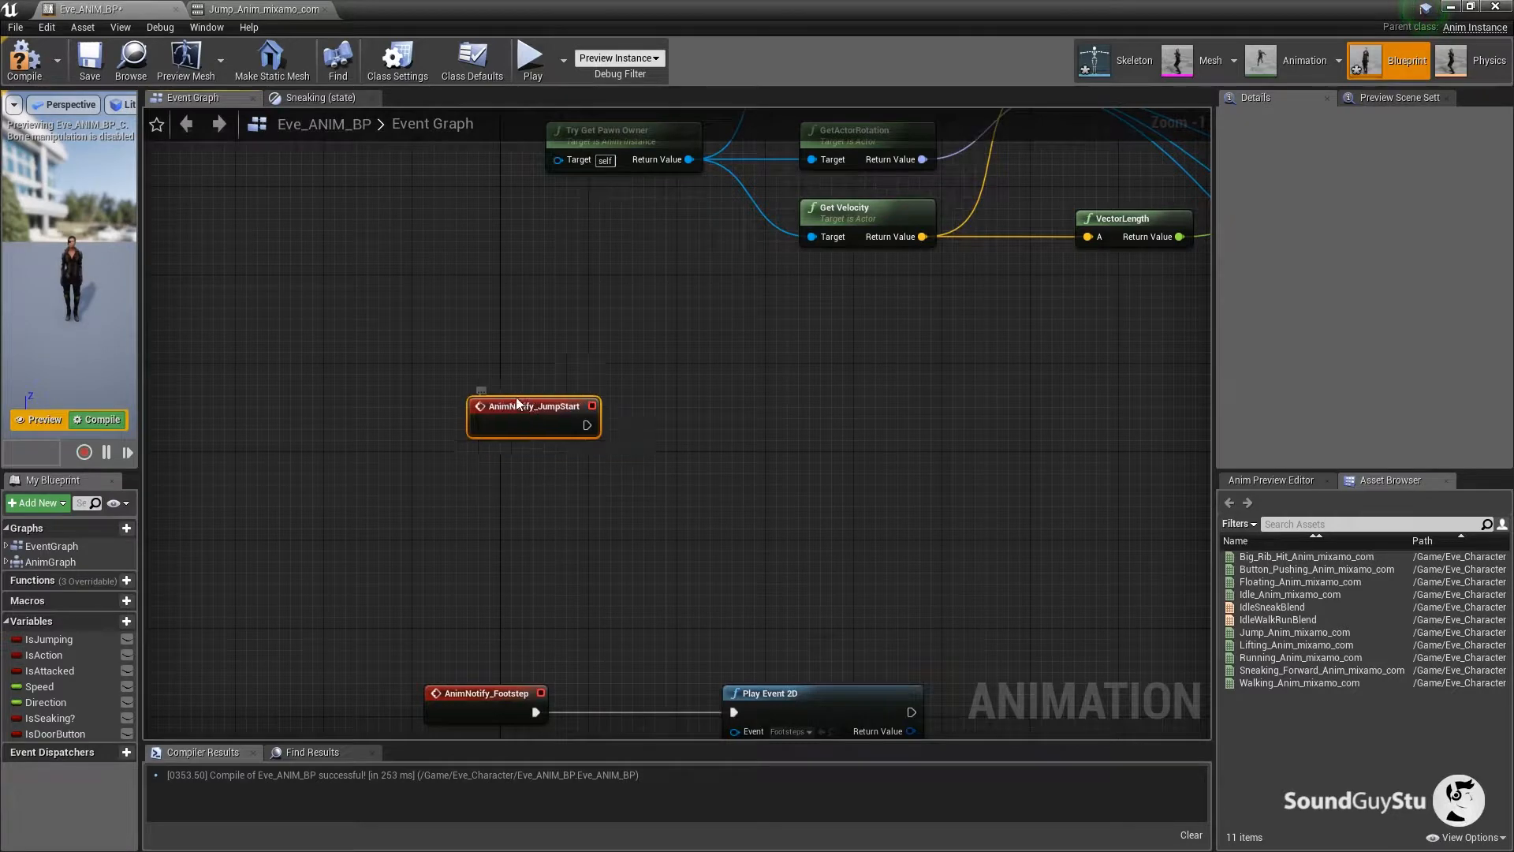
Add the AnimNotify_JumpLand event to the Event Graph and align it directly below AnimNotify_JumpStart.
{"action": "right_click", "coordinate": [498, 508]}
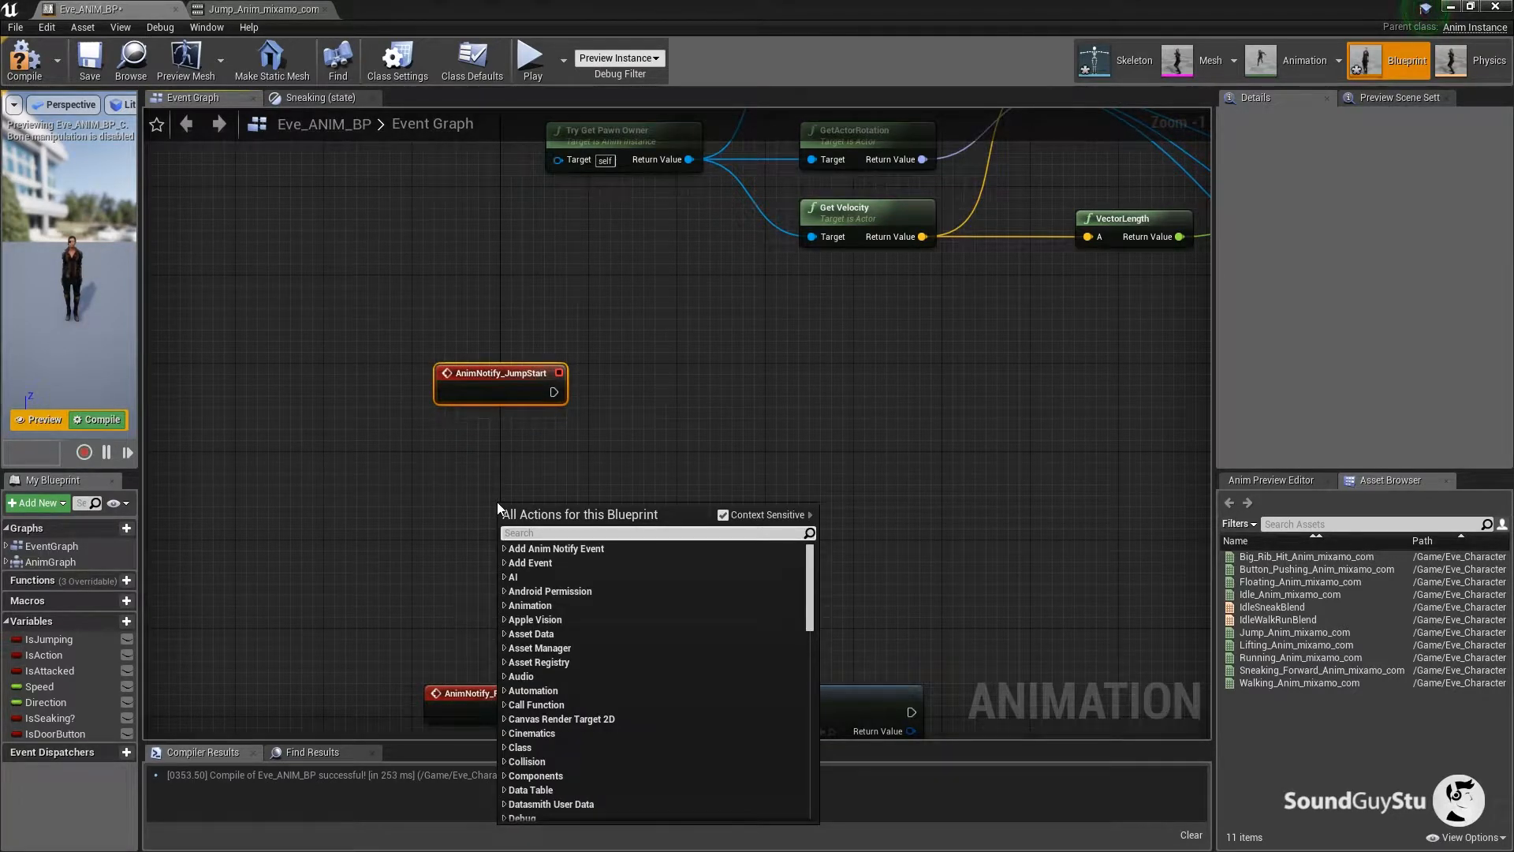
{"action": "type", "text": "jump"}
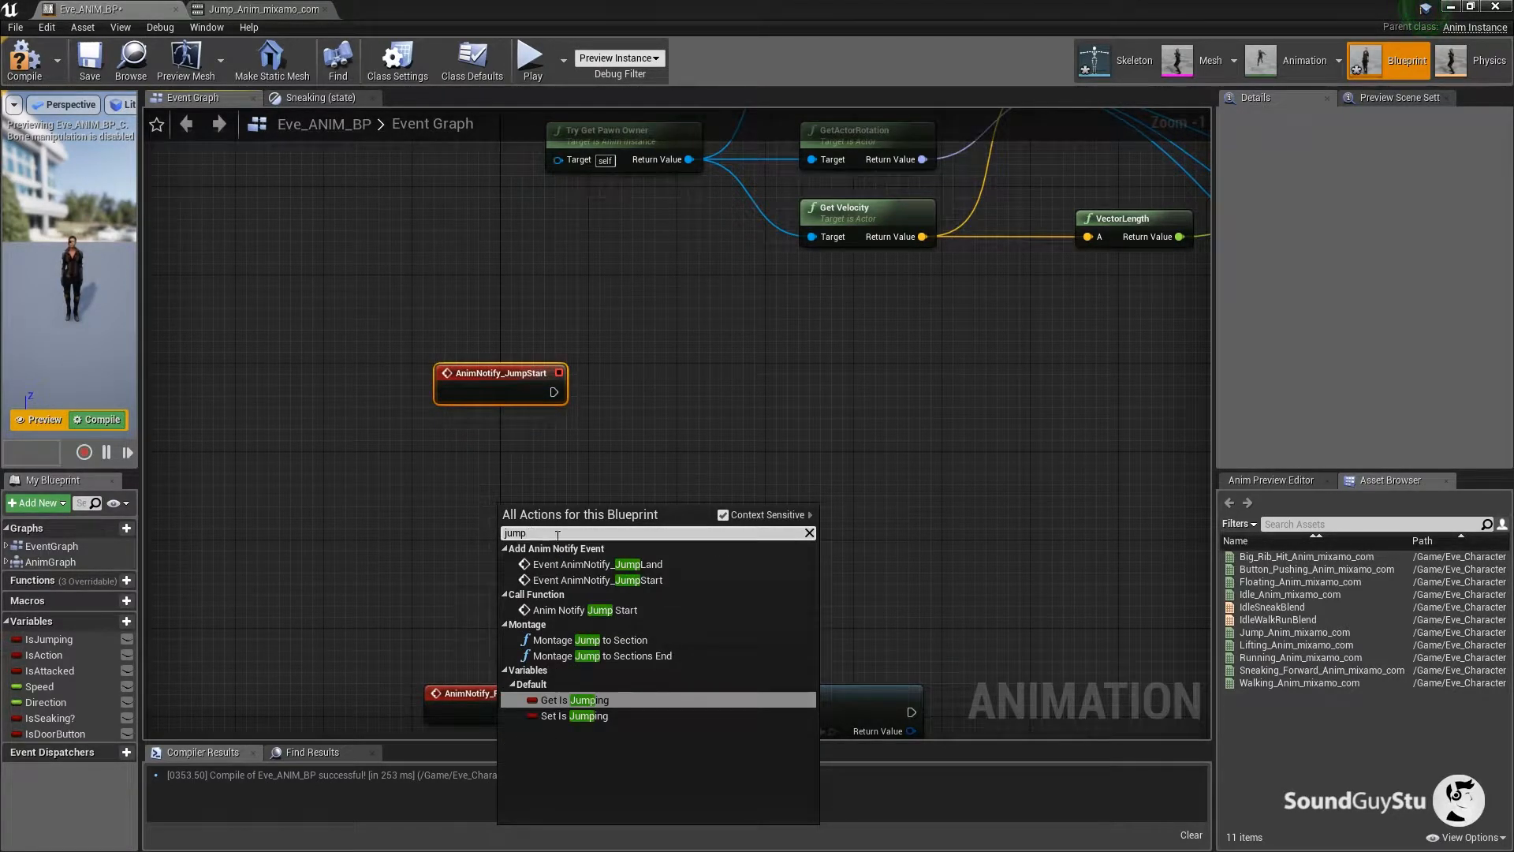
{"action": "left_click", "coordinate": [652, 563]}
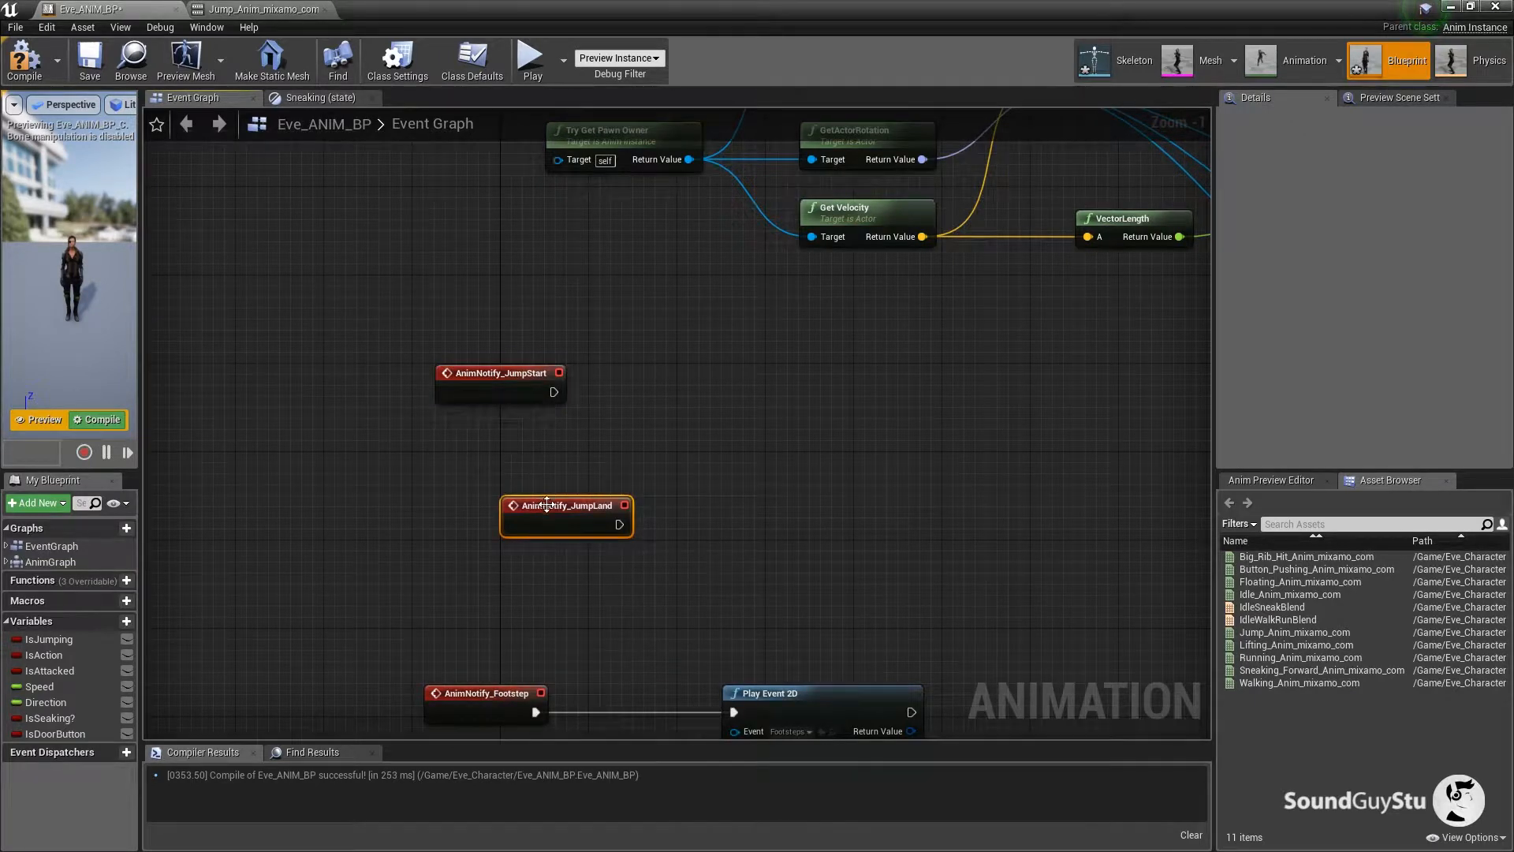
{"action": "left_click_drag", "start_coordinate": [546, 504], "coordinate": [459, 516]}
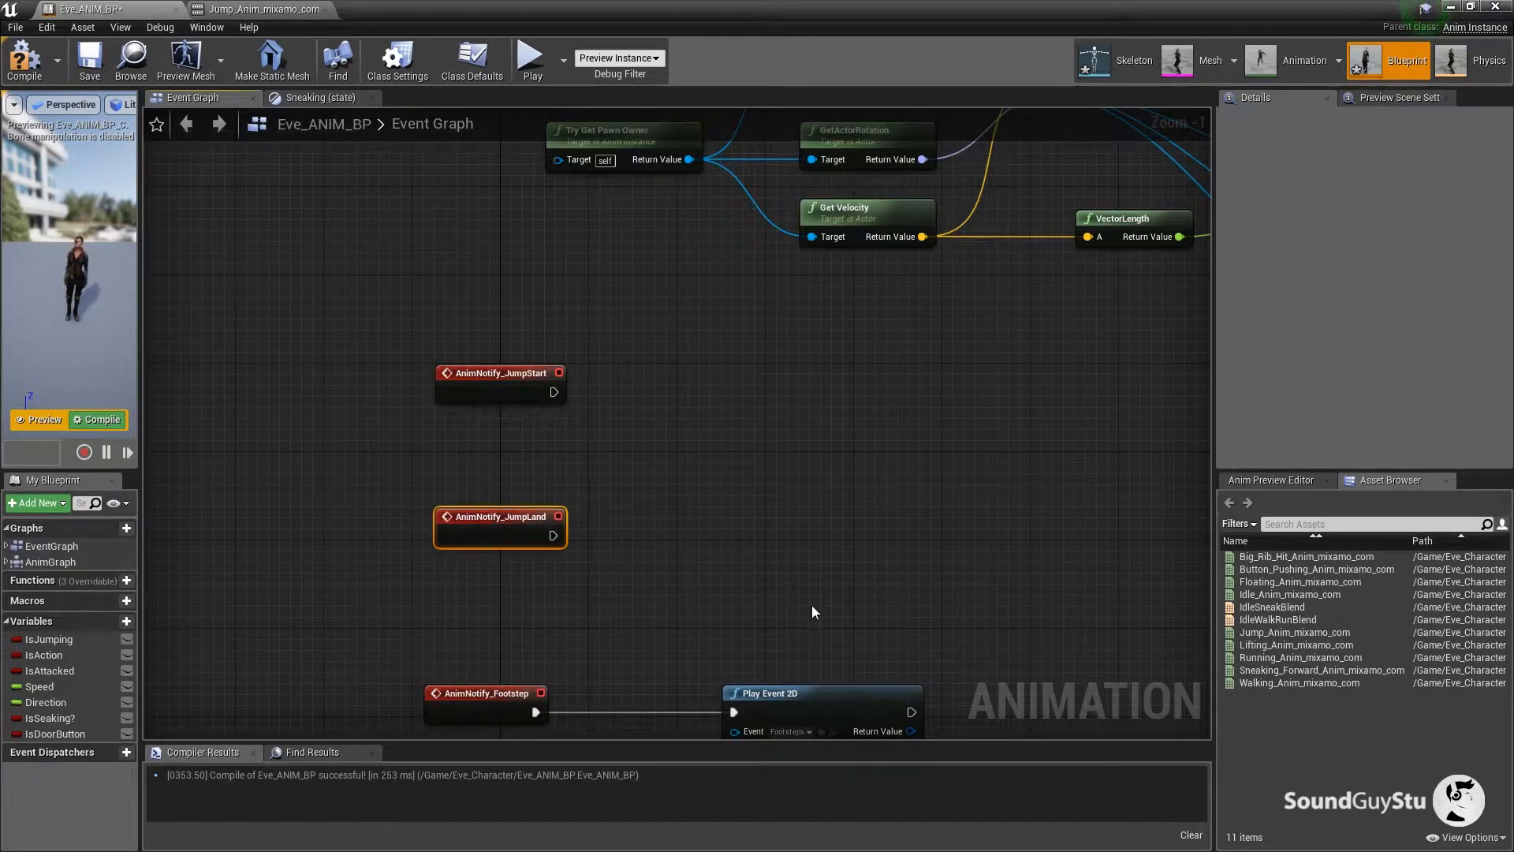
Duplicate the Footsteps Play Event 2D node, connect the copy to AnimNotify_JumpStart, and set its event to JumpStart.
{"action": "left_click", "coordinate": [834, 721]}
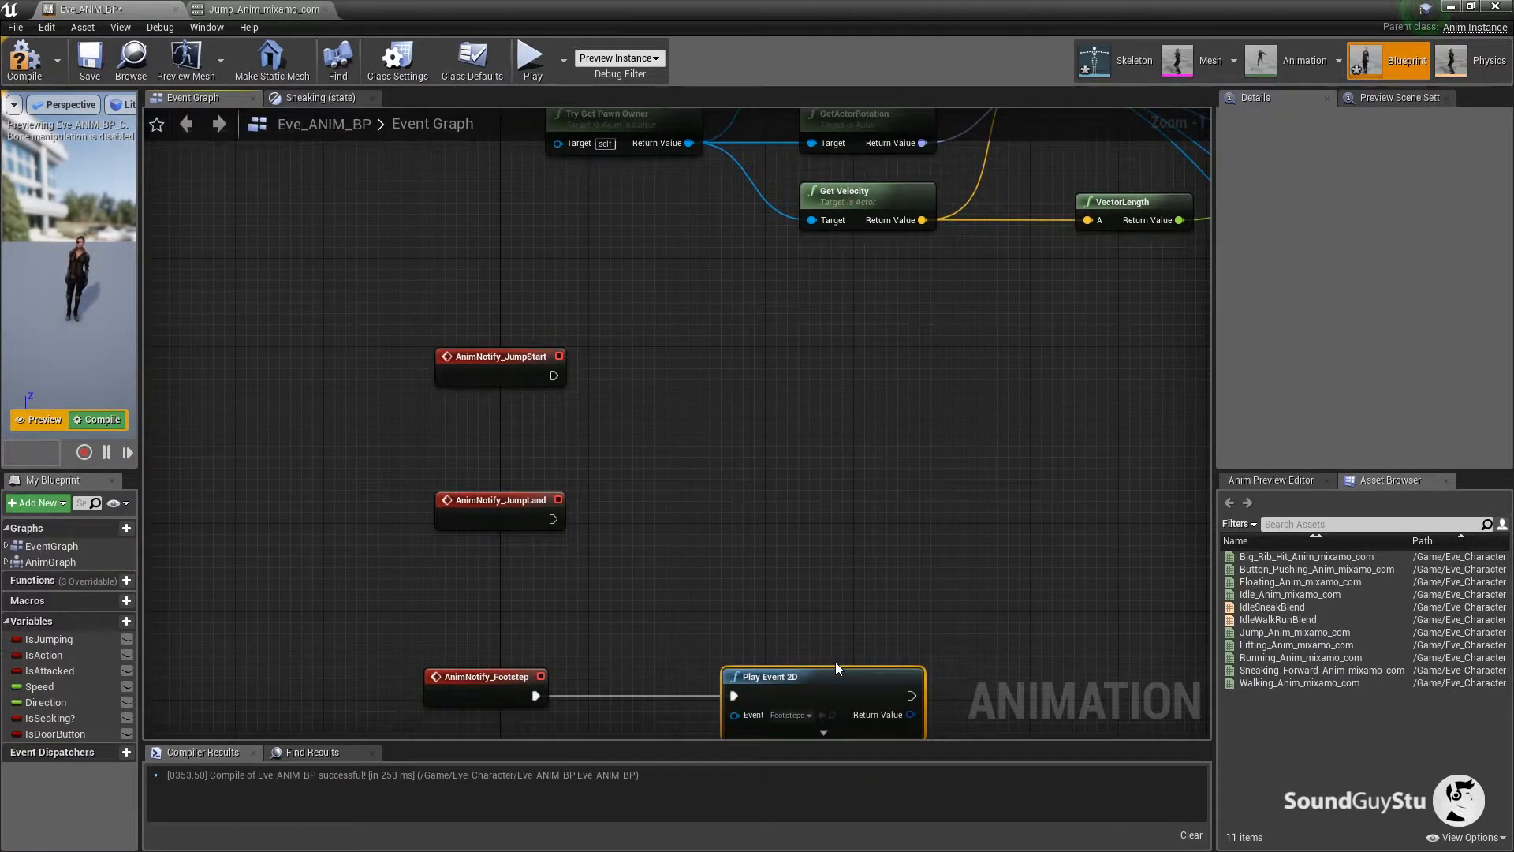
{"action": "key", "text": "ctrl+c"}
{"action": "key", "text": "ctrl+v"}
{"action": "left_click_drag", "start_coordinate": [856, 571], "coordinate": [739, 346]}
{"action": "left_click_drag", "start_coordinate": [552, 375], "coordinate": [739, 362]}
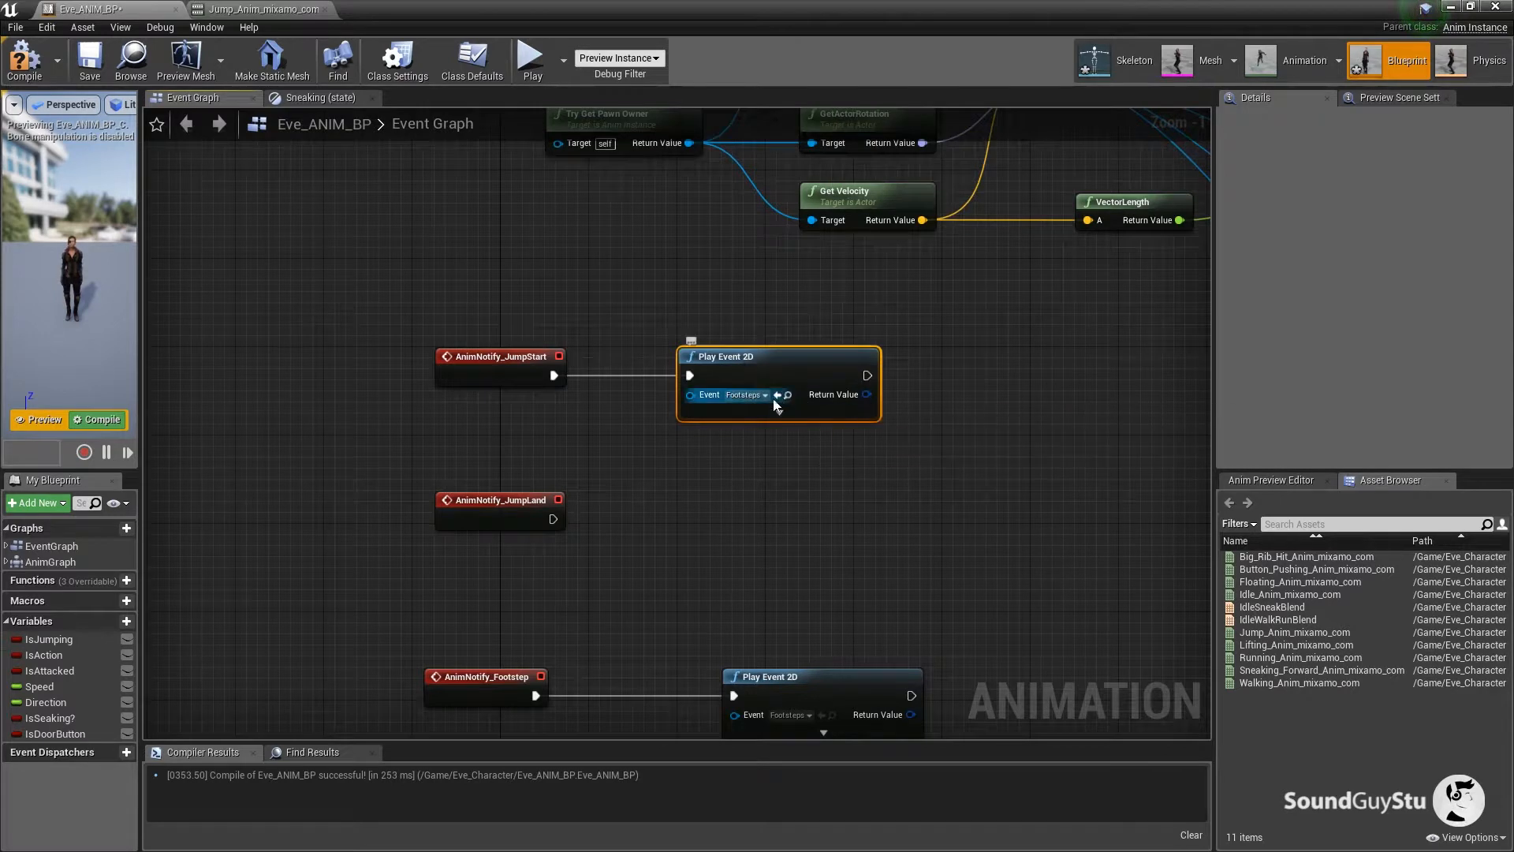
{"action": "left_click", "coordinate": [750, 396]}
{"action": "left_click", "coordinate": [830, 505]}
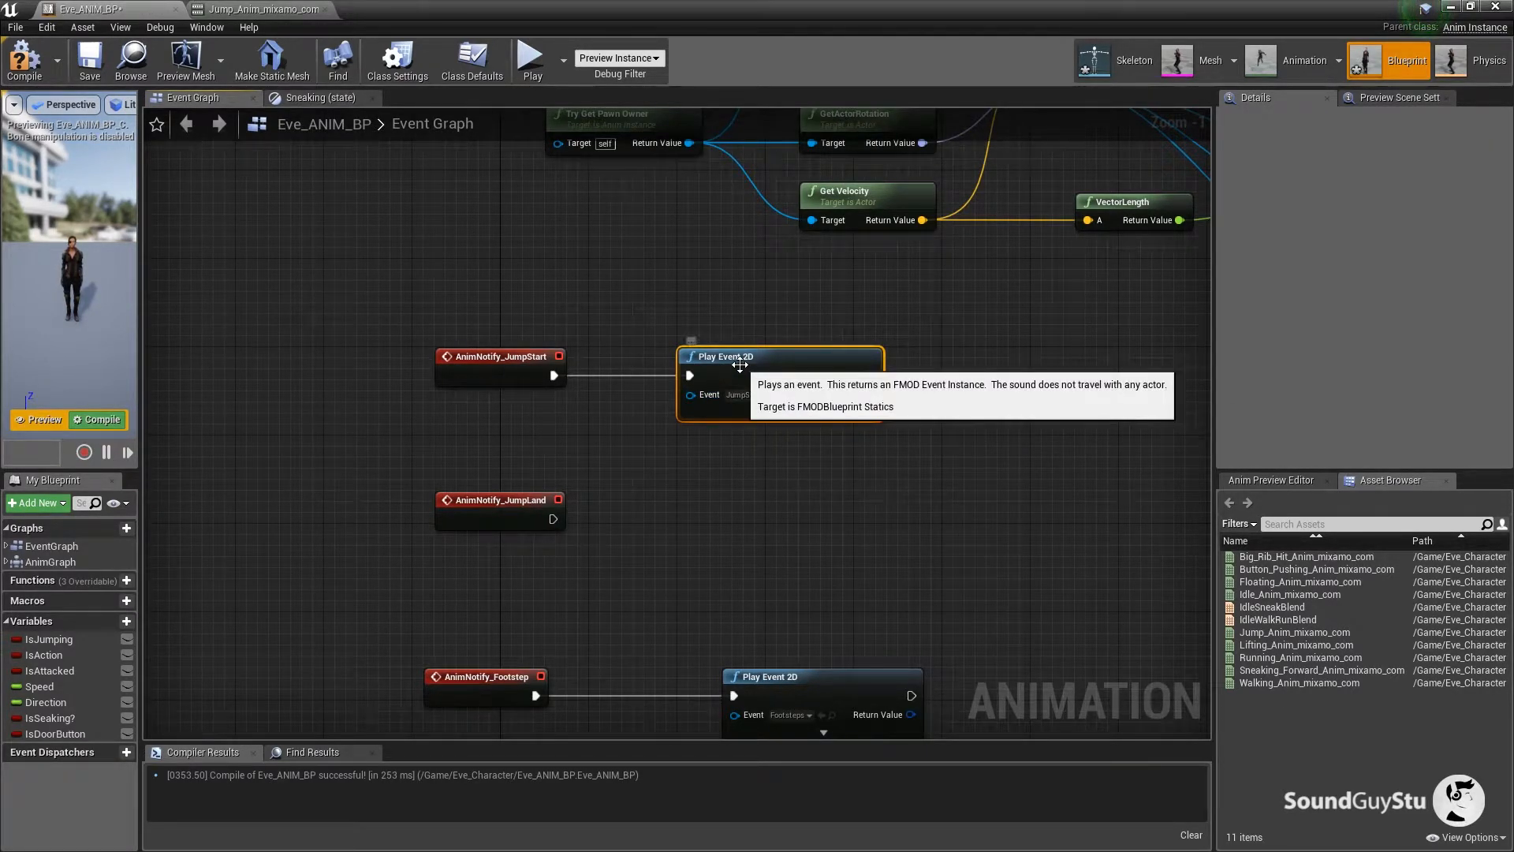
Duplicate the JumpStart Play Event 2D node, connect the copy to AnimNotify_JumpLand, and set its event to JumpLand.
{"action": "key", "text": "ctrl+c"}
{"action": "key", "text": "ctrl+v"}
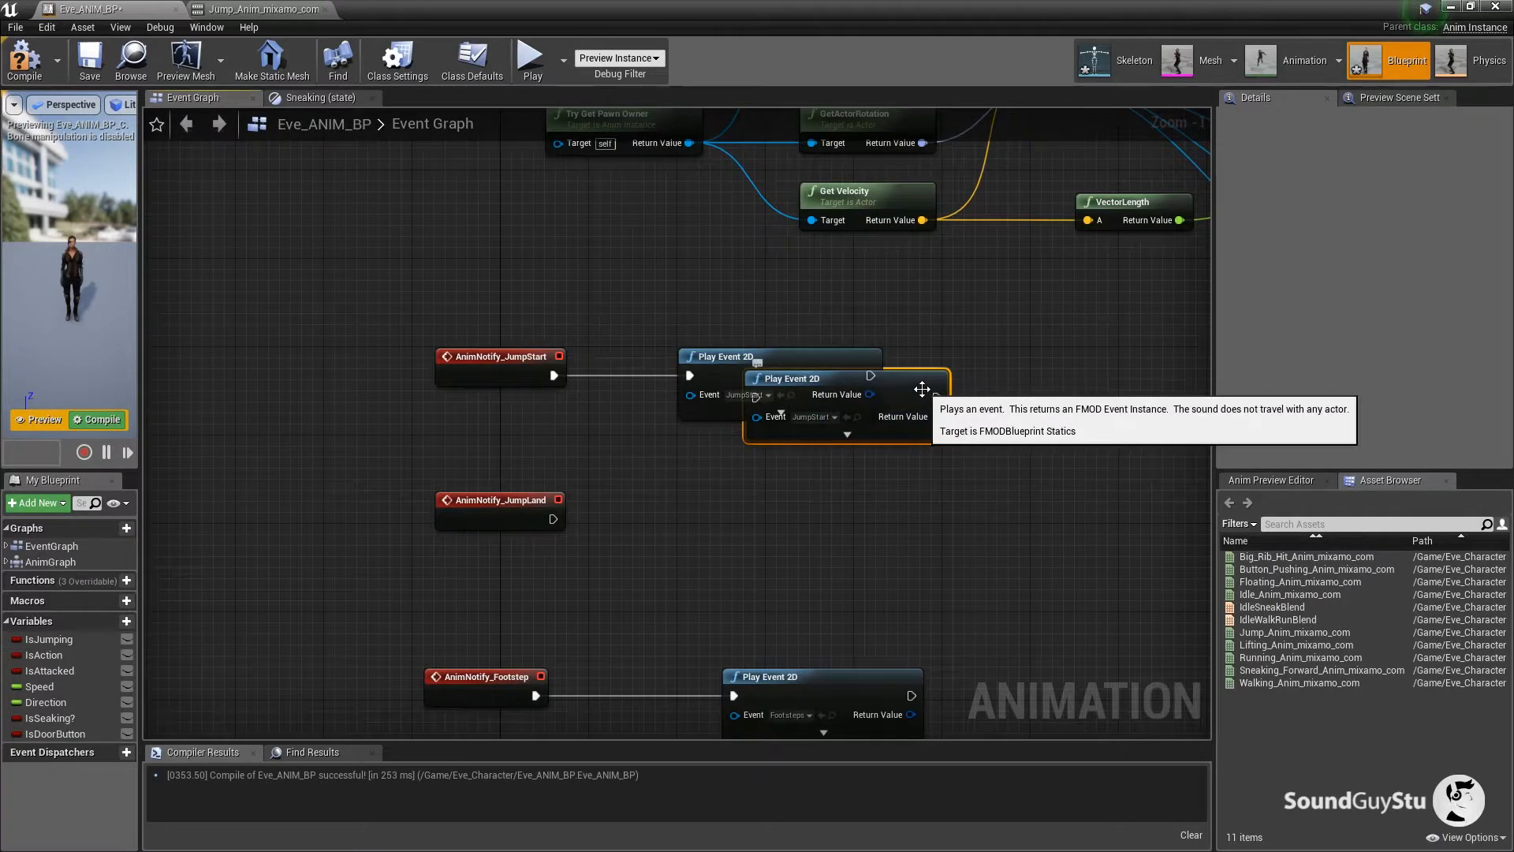
{"action": "left_click_drag", "start_coordinate": [922, 388], "coordinate": [857, 503]}
{"action": "left_click_drag", "start_coordinate": [553, 519], "coordinate": [593, 514]}
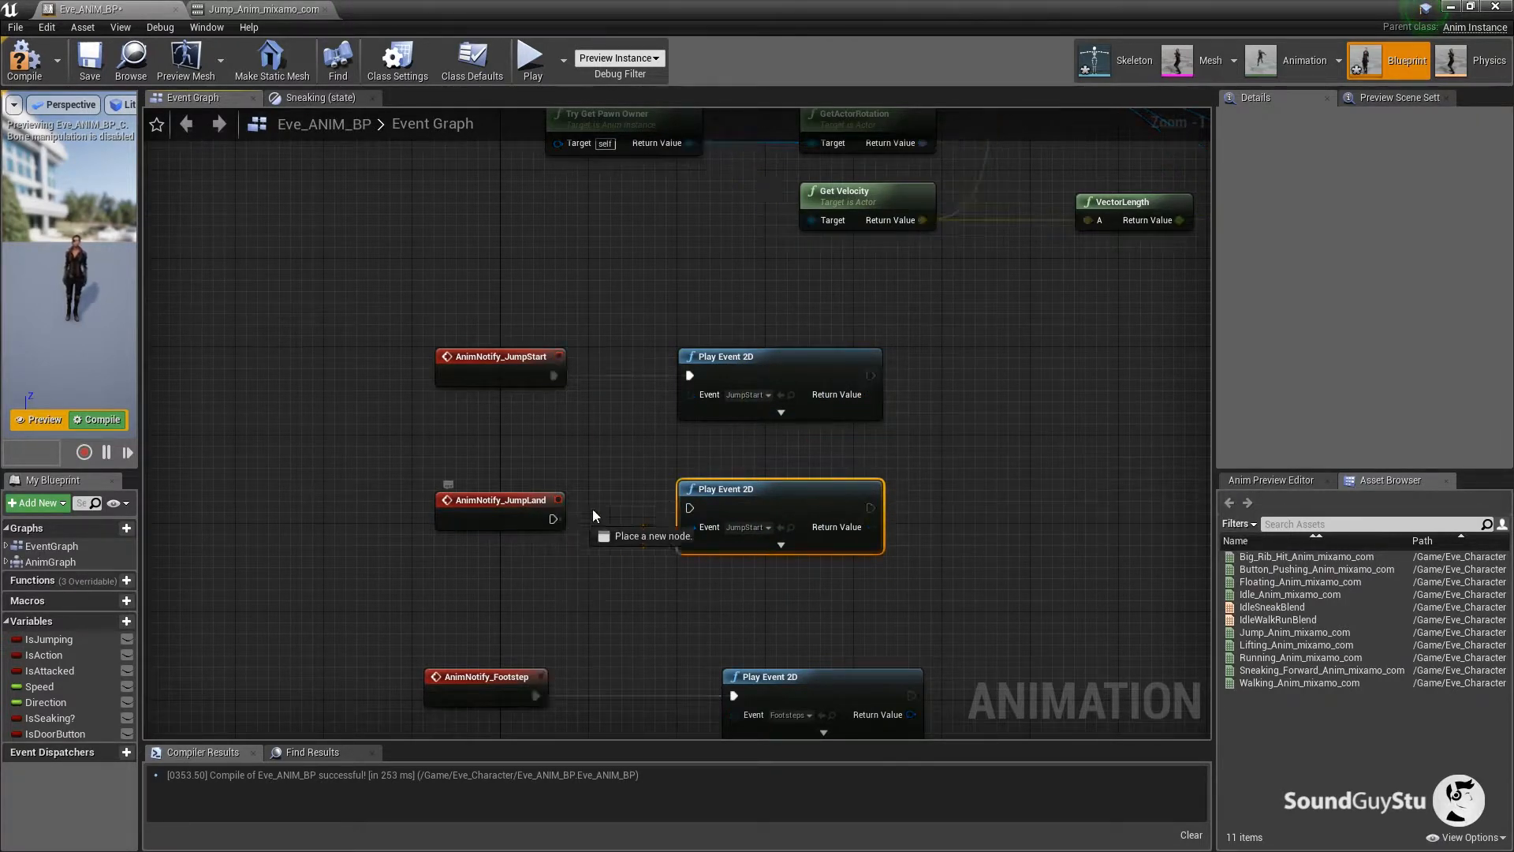
{"action": "left_click", "coordinate": [755, 527]}
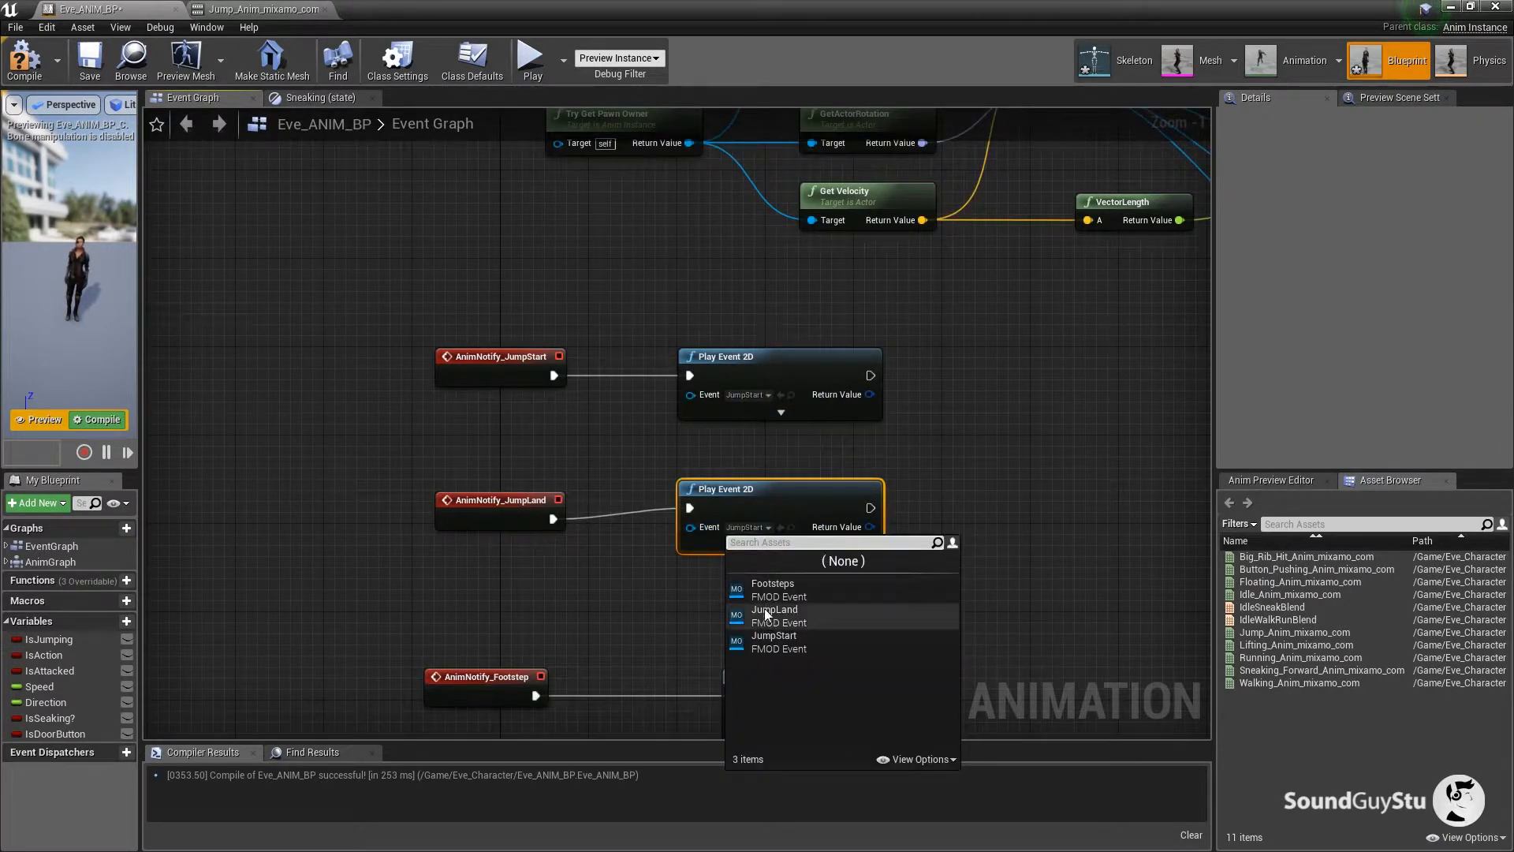
{"action": "left_click", "coordinate": [784, 615]}
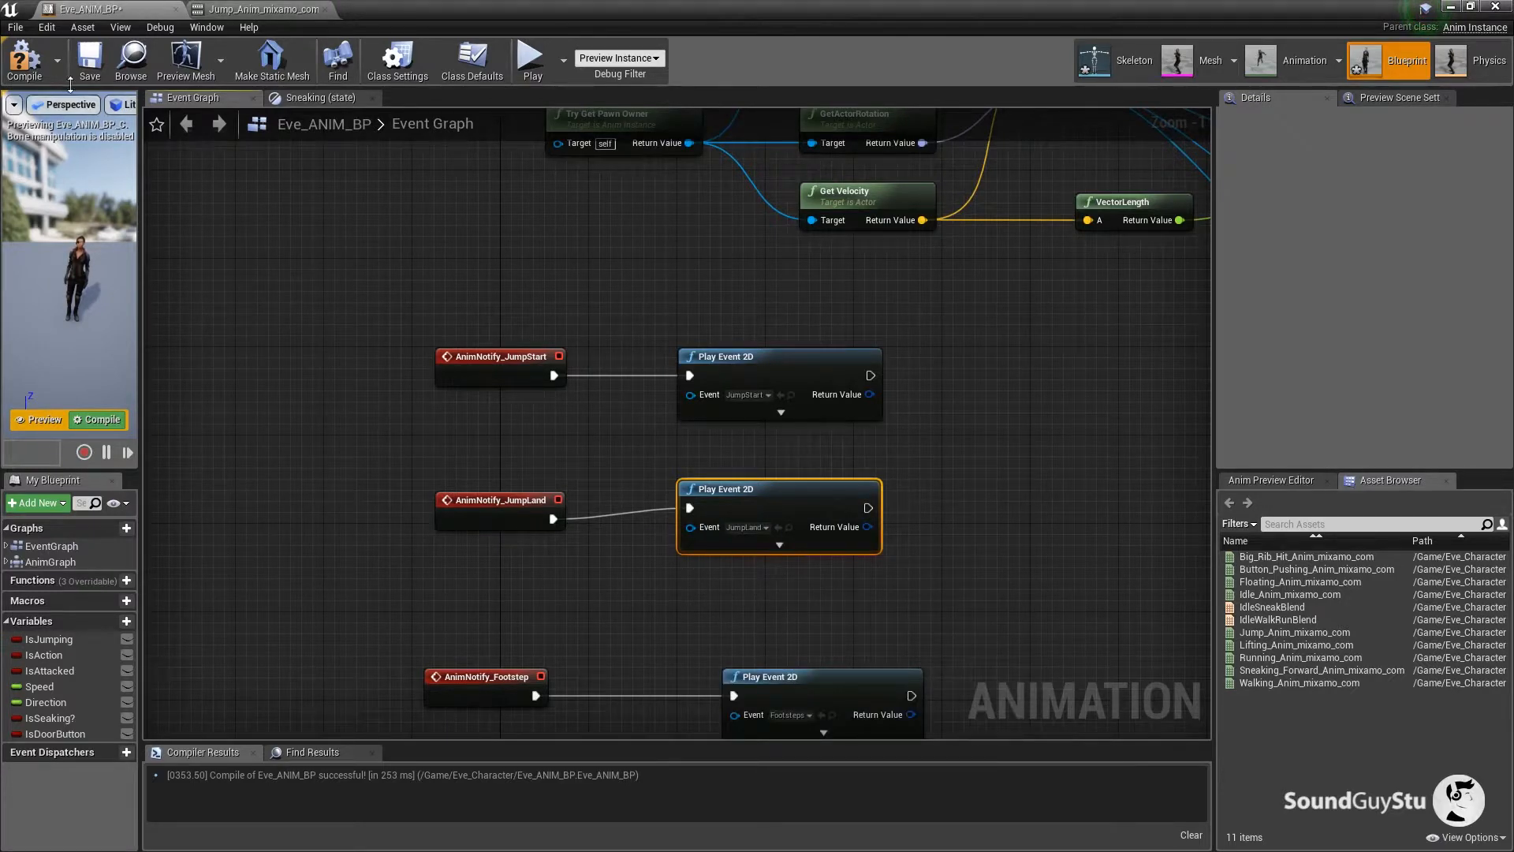
Compile and save Eve_ANIM_BP, and close the blueprint and jump animation editors.
{"action": "left_click", "coordinate": [24, 59]}
{"action": "left_click", "coordinate": [88, 64]}
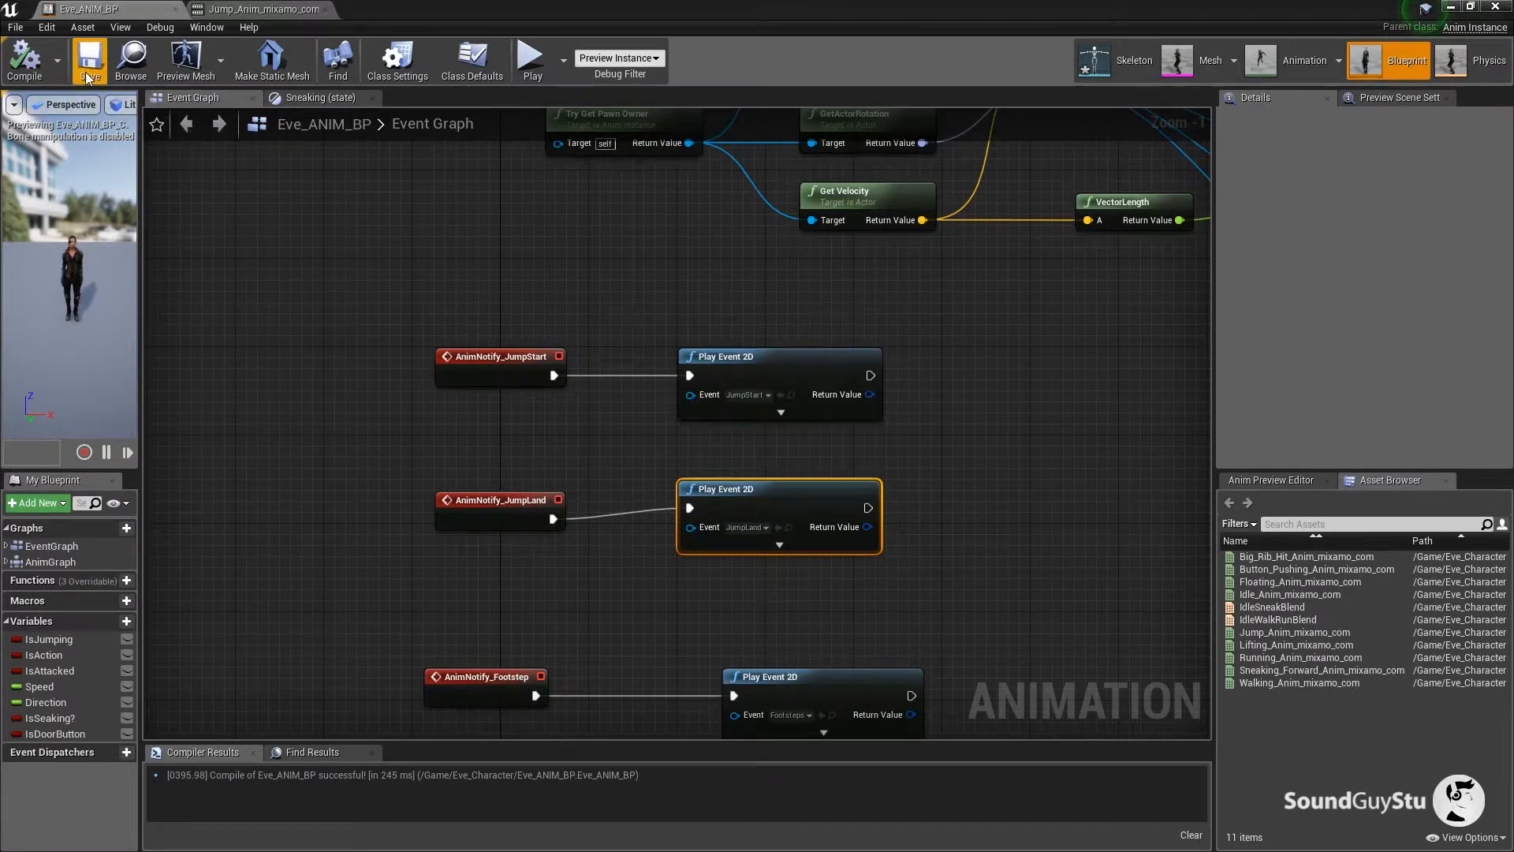
{"action": "left_click", "coordinate": [175, 10]}
{"action": "left_click", "coordinate": [175, 10]}
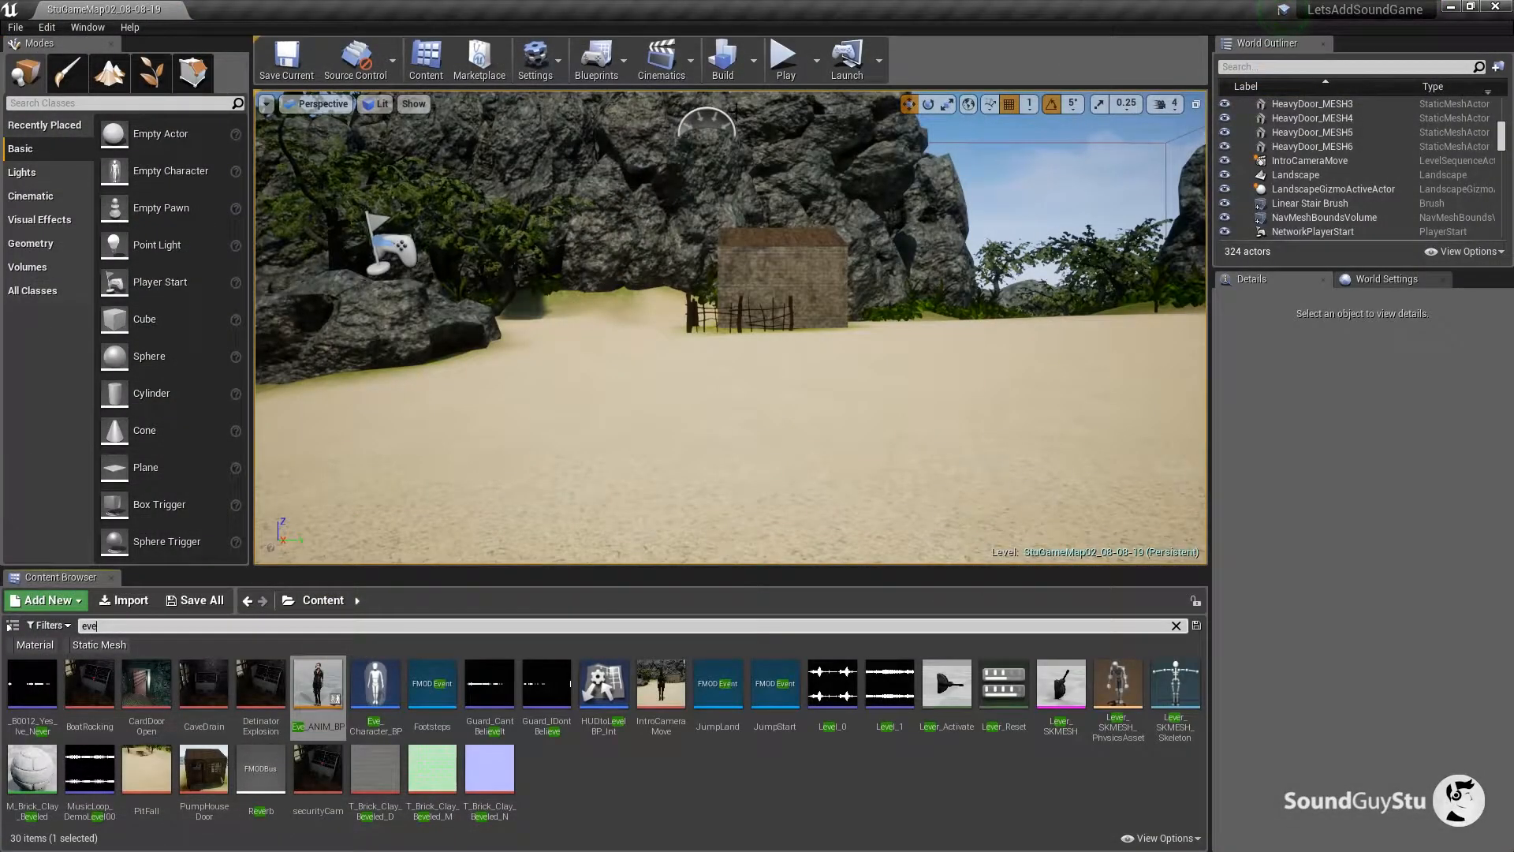
Play the level and make Eve run and jump in both directions to test the foley sounds, ending the play session when done.
{"action": "left_click", "coordinate": [784, 59]}
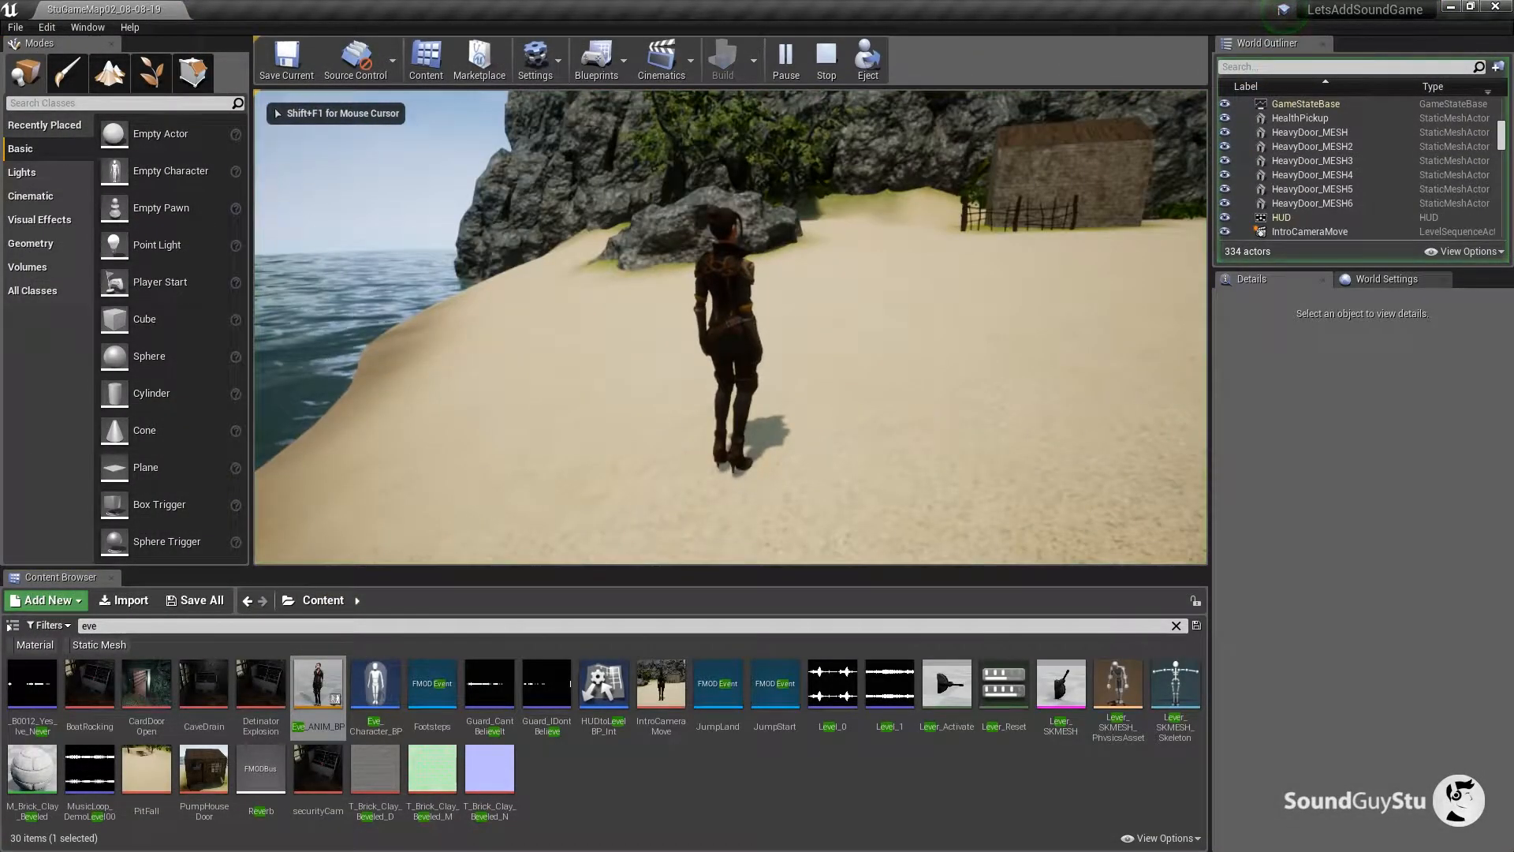
{"action": "key", "text": "d"}
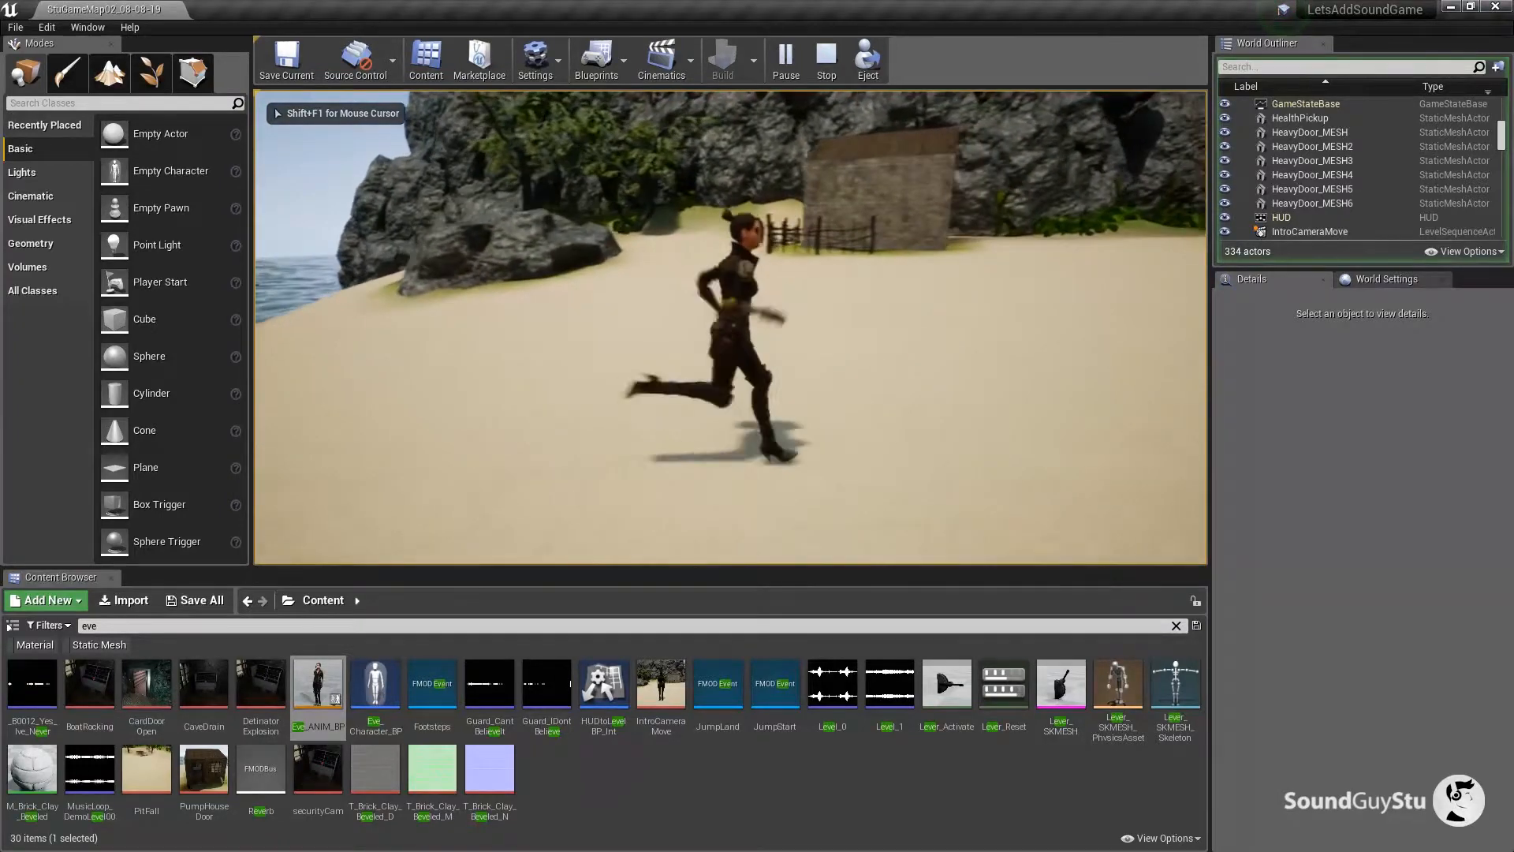
{"action": "key", "text": "a"}
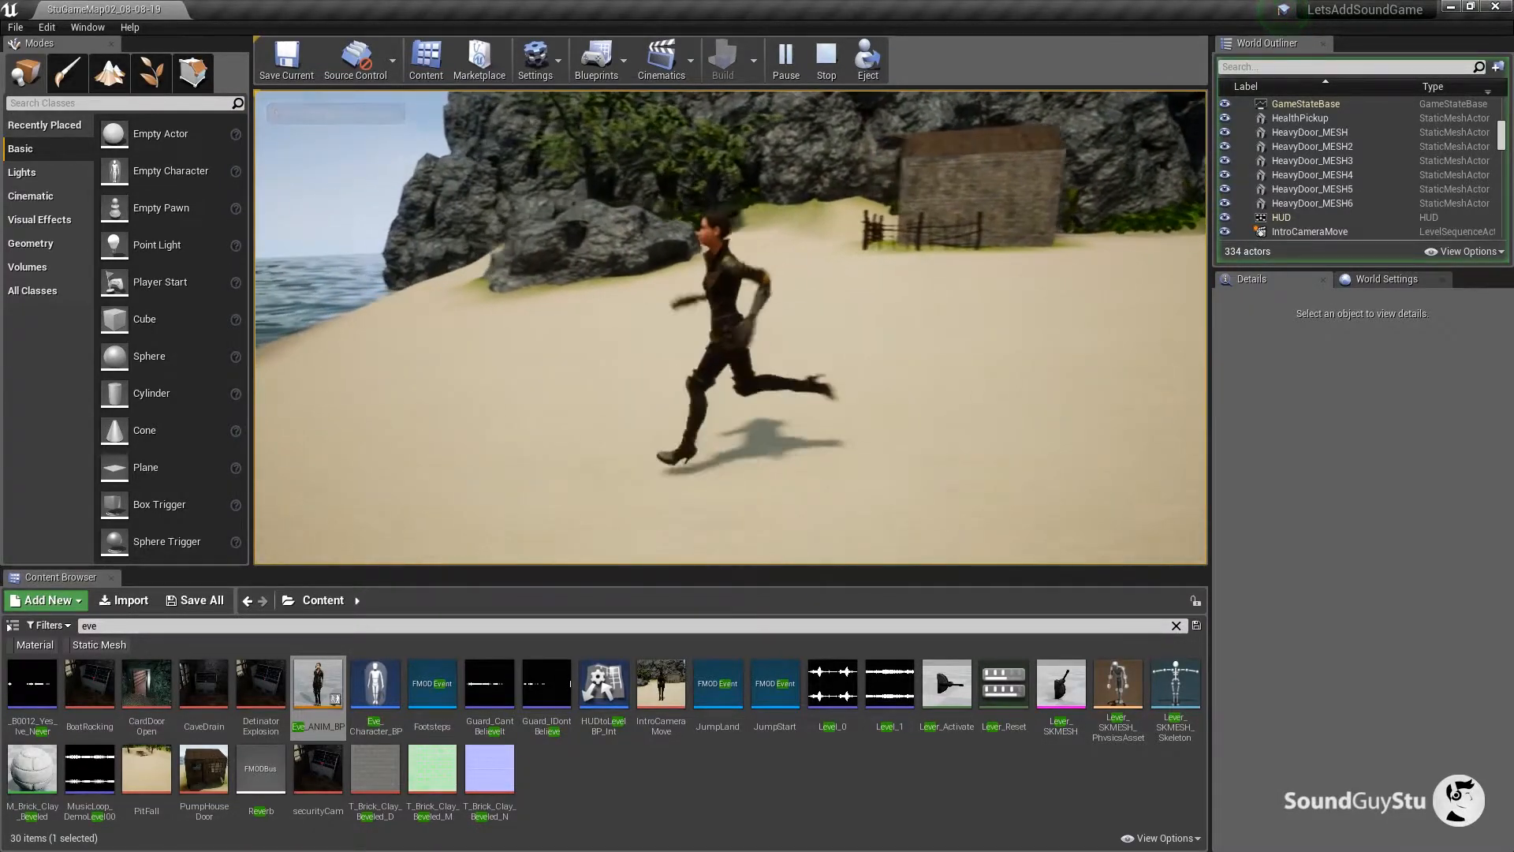
{"action": "key", "text": "d"}
{"action": "key", "text": "space"}
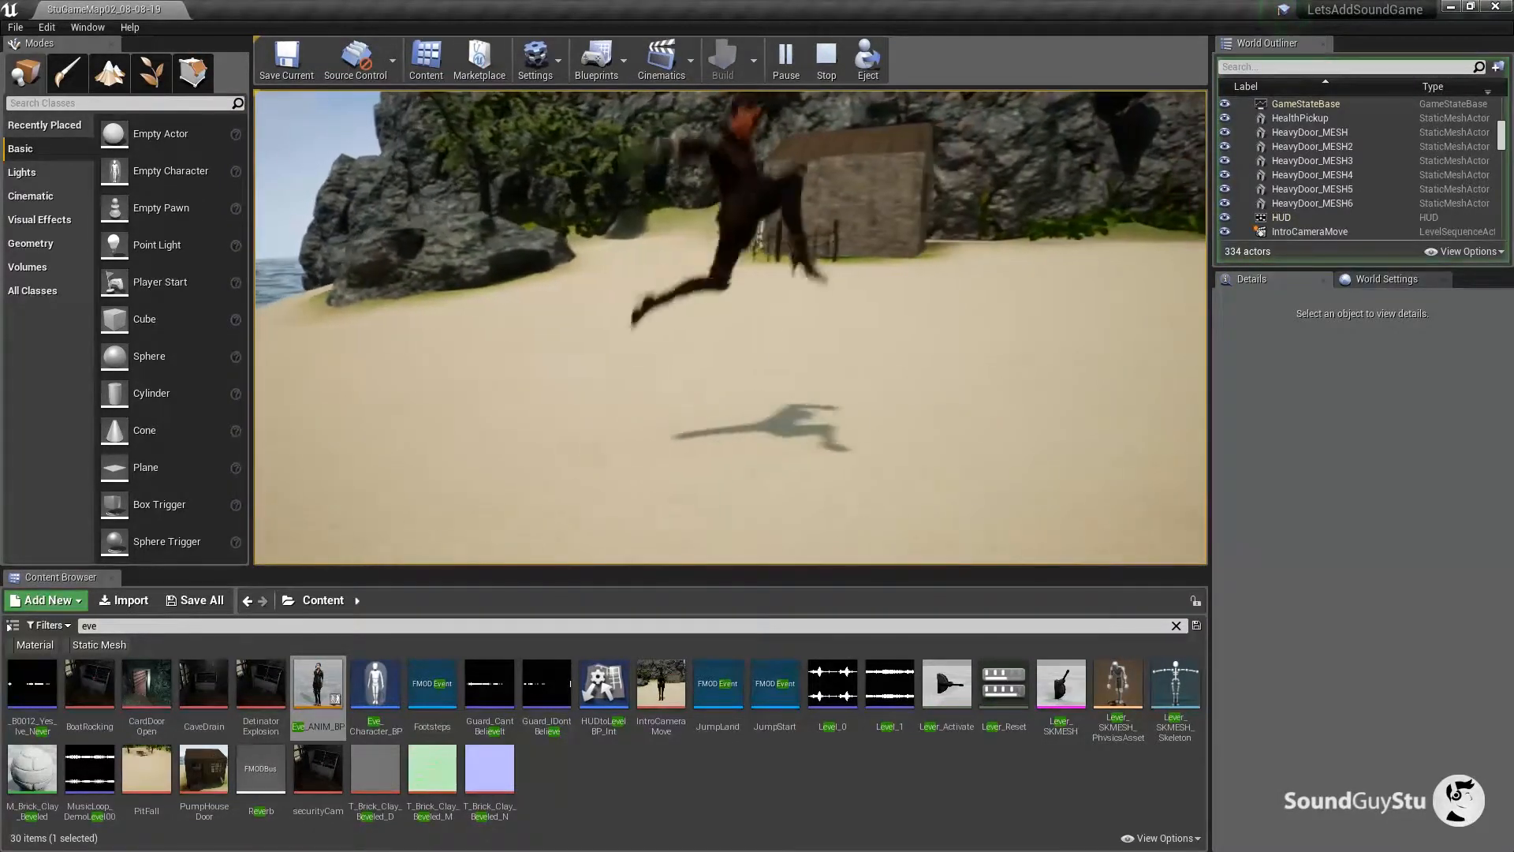
{"action": "key", "text": "a"}
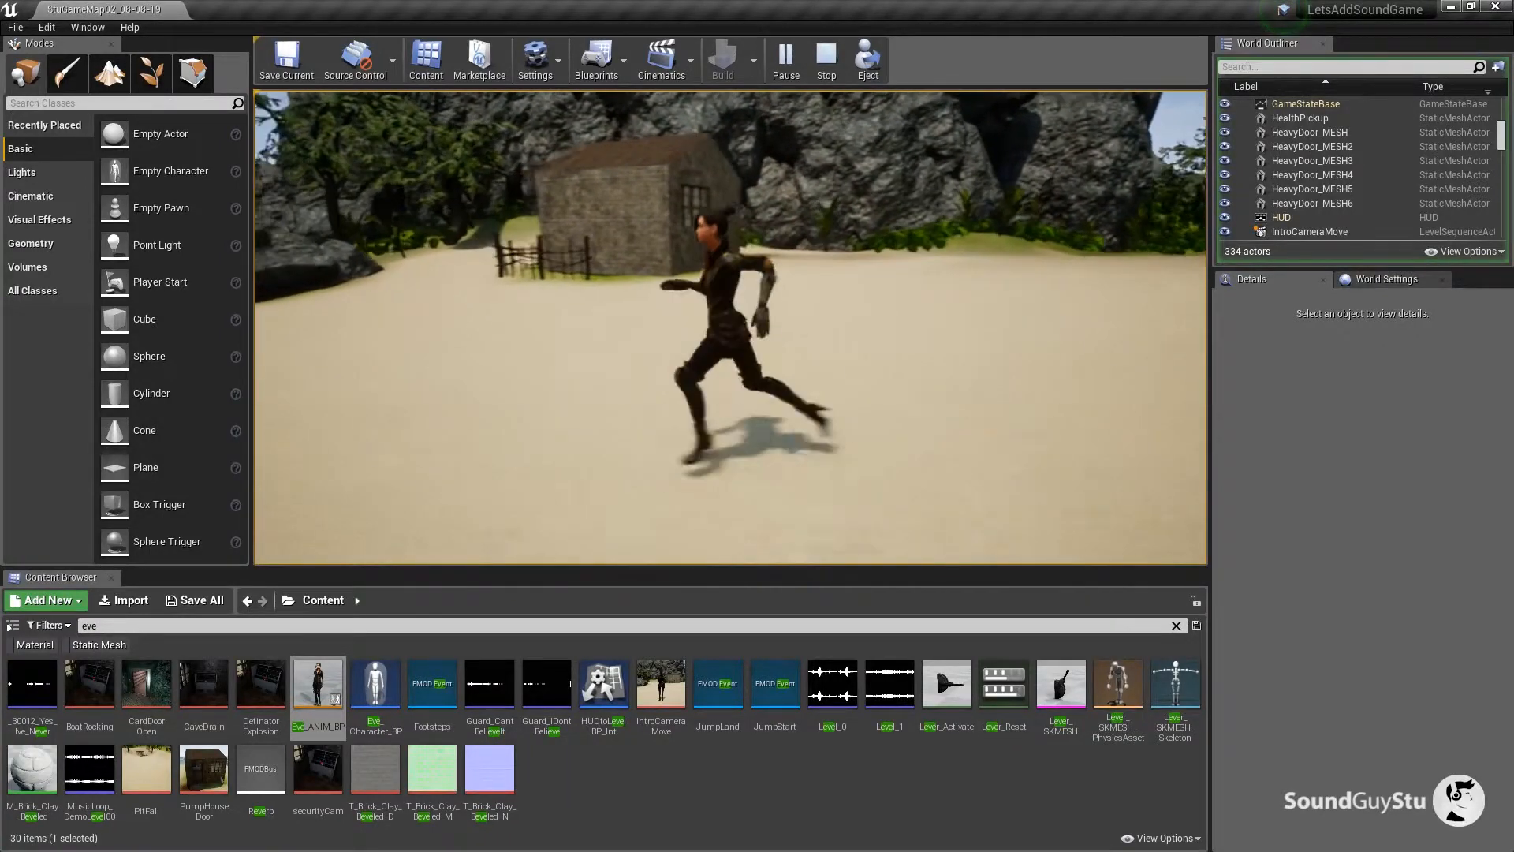
{"action": "key", "text": "space"}
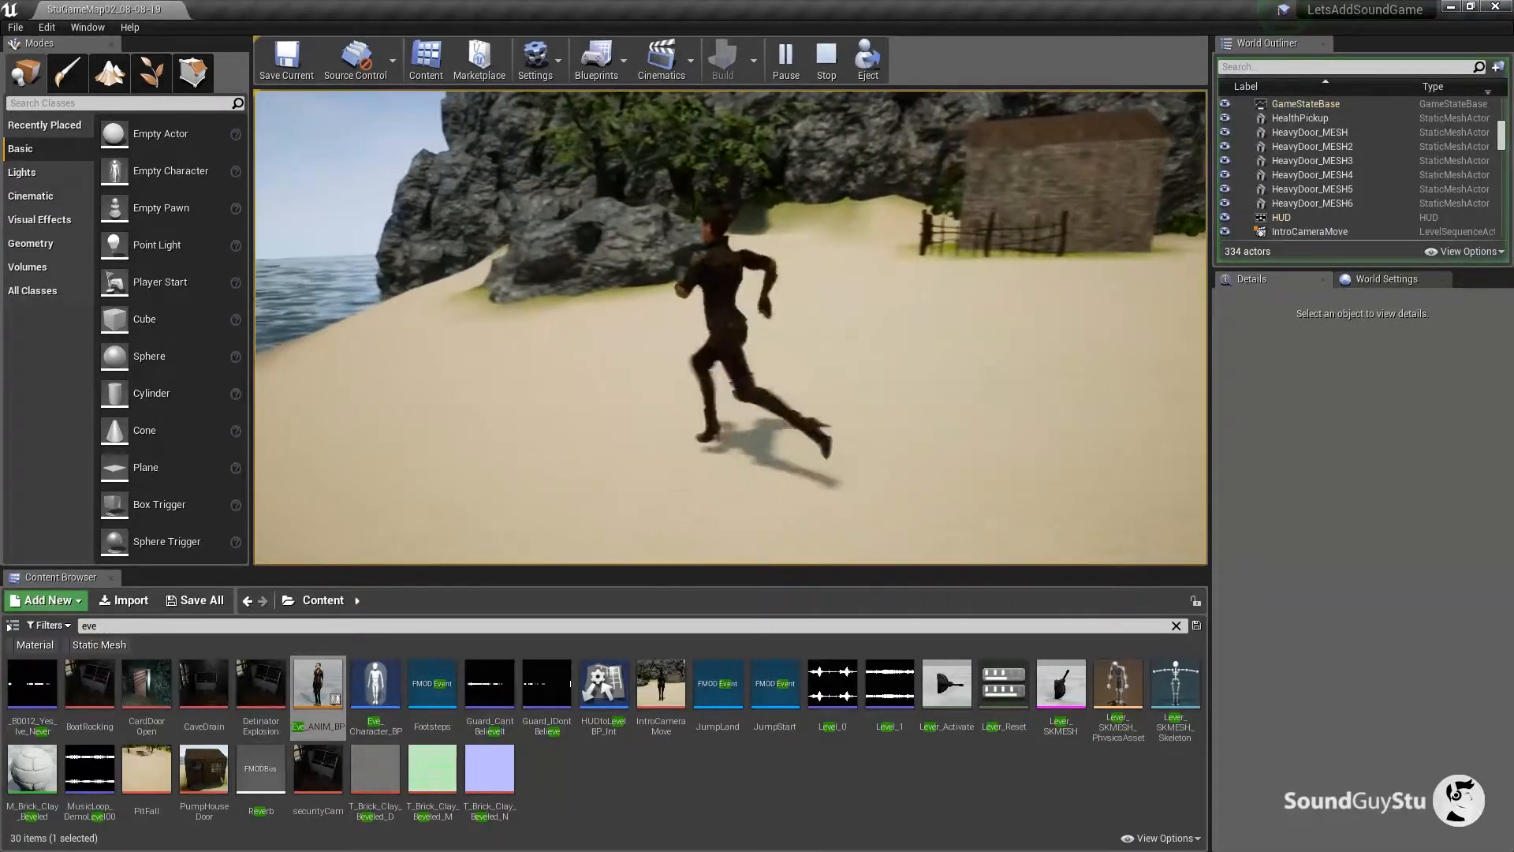
{"action": "key", "text": "d"}
{"action": "key", "text": "space"}
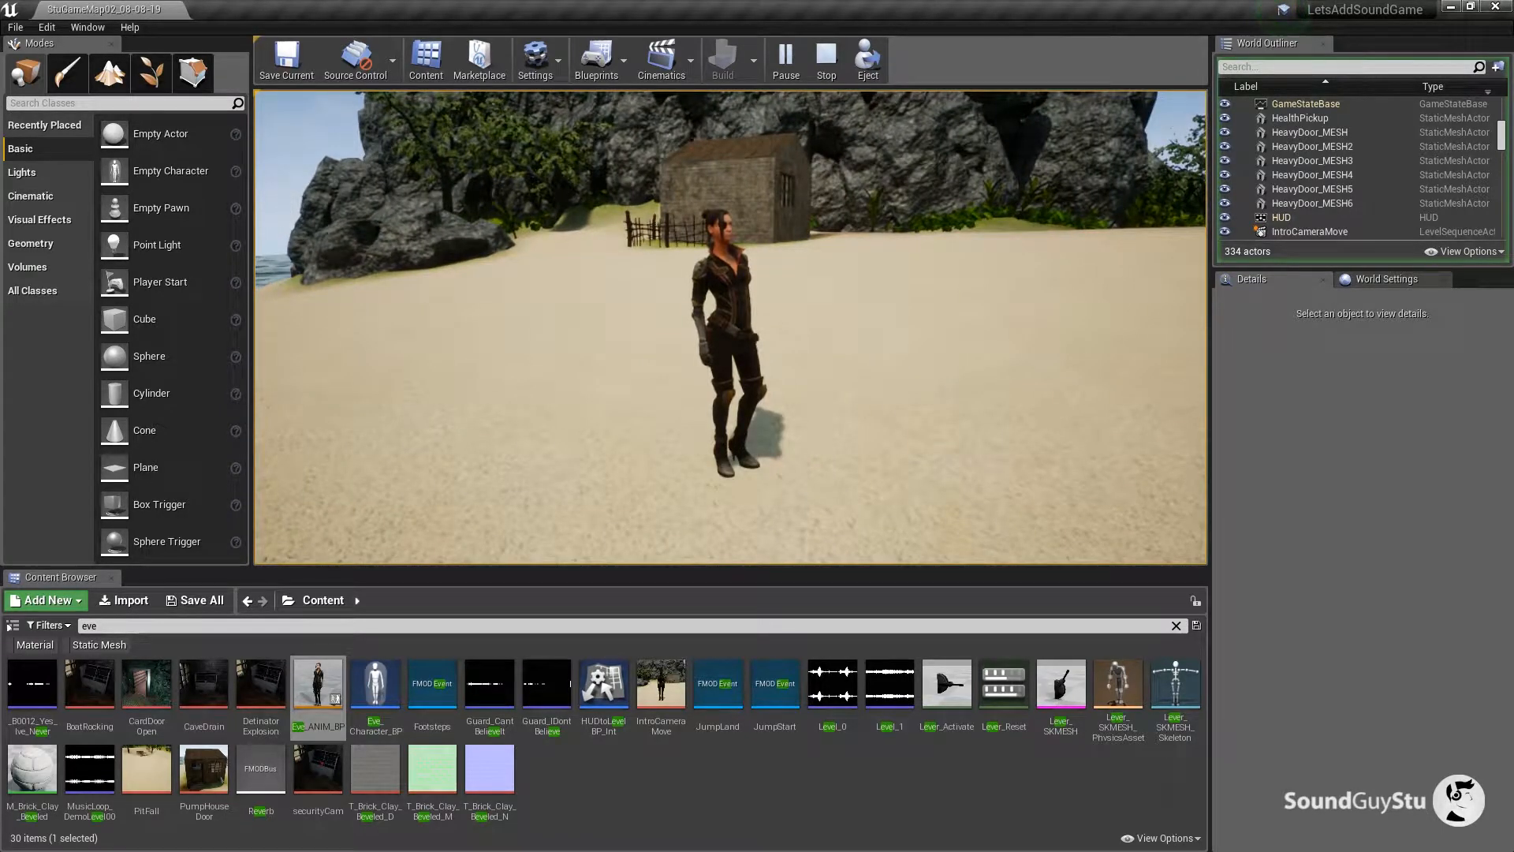
{"action": "key", "text": "space"}
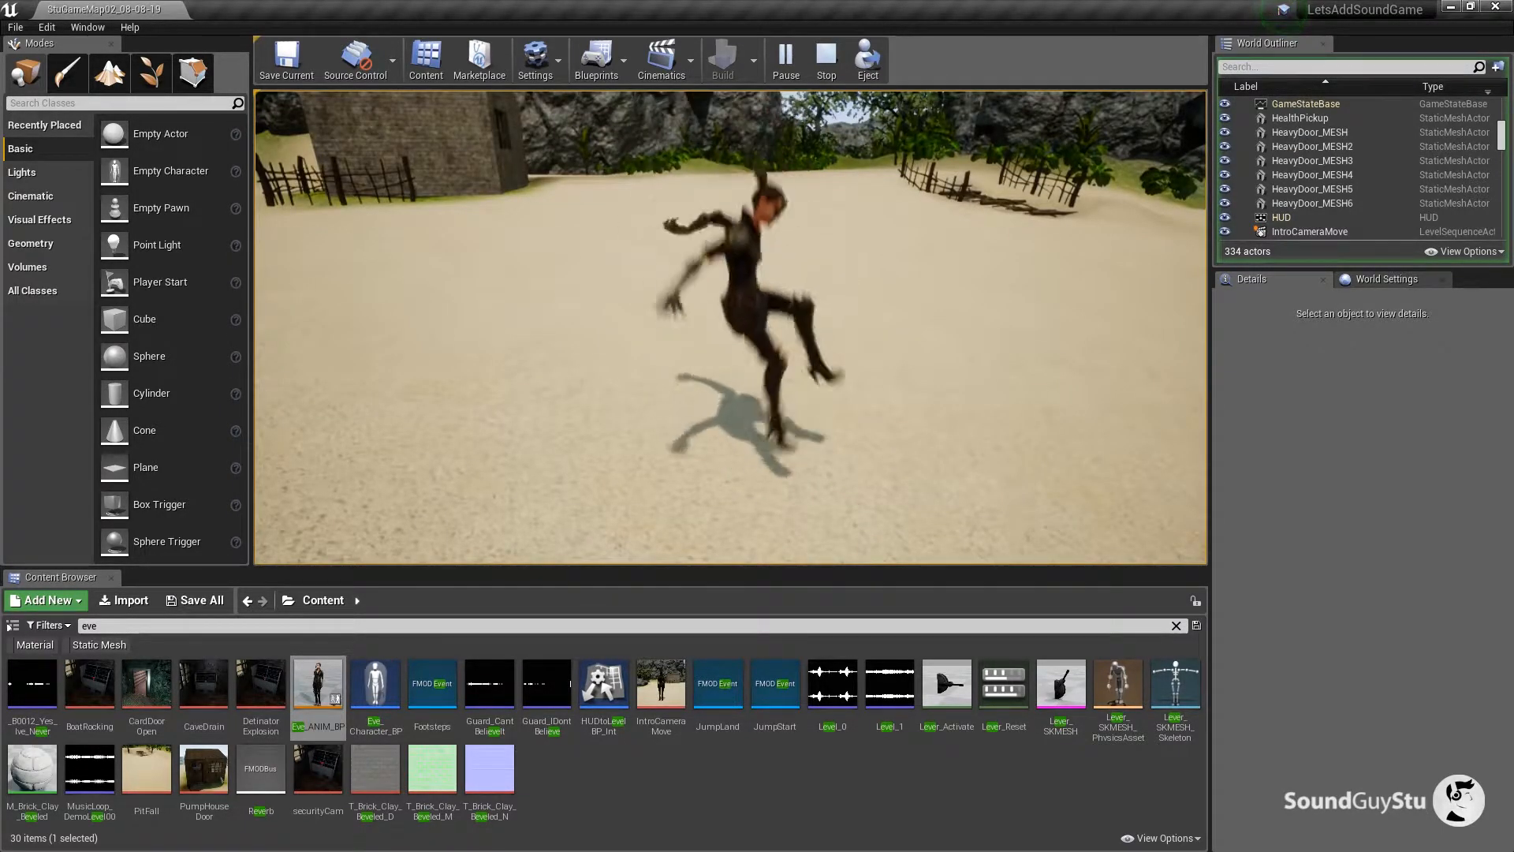
{"action": "key", "text": "space"}
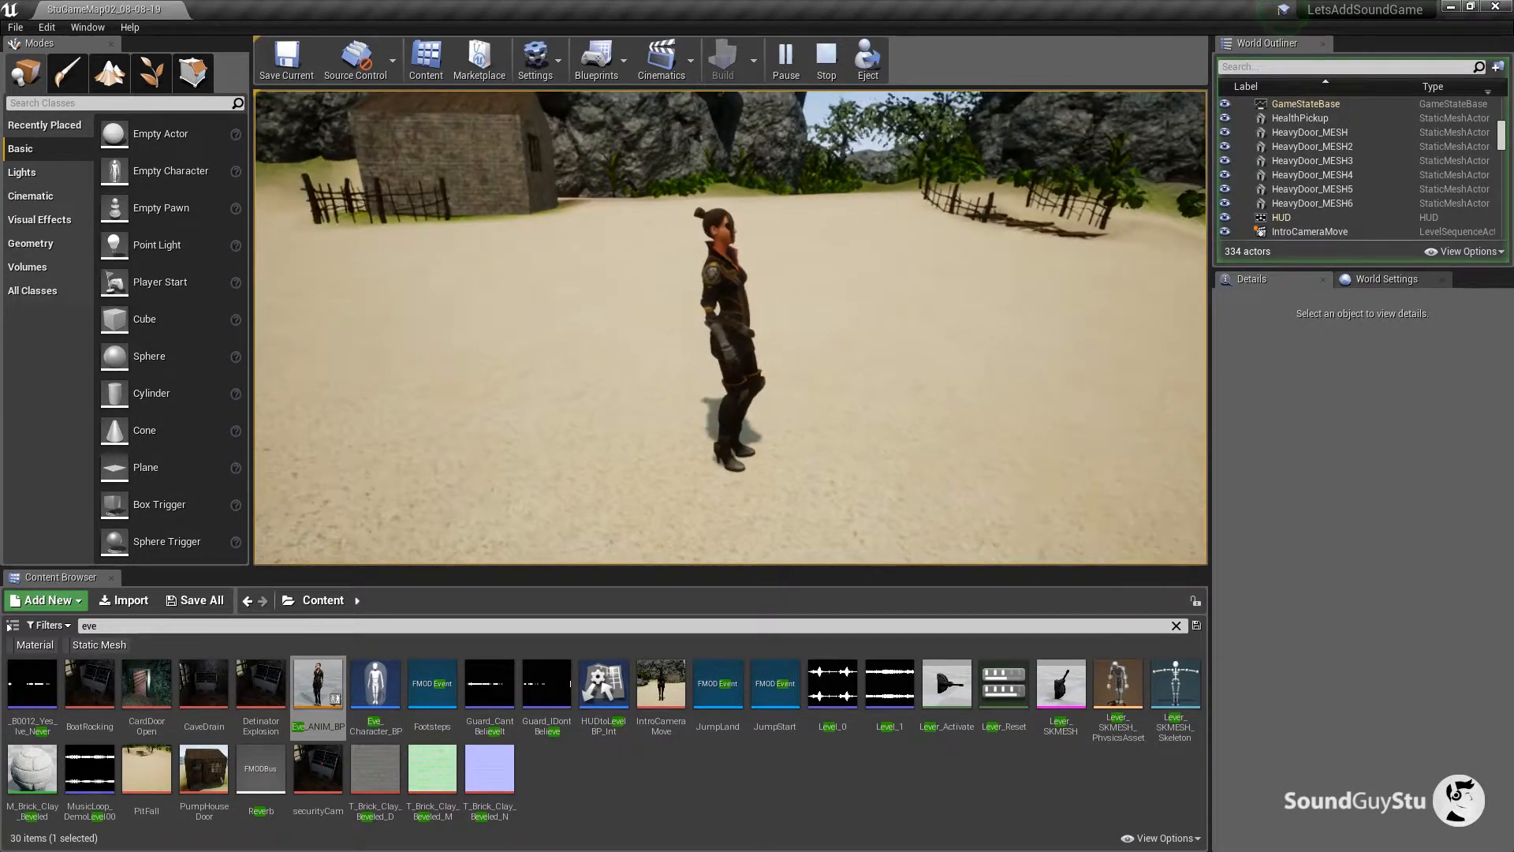
{"action": "key", "text": "Escape"}
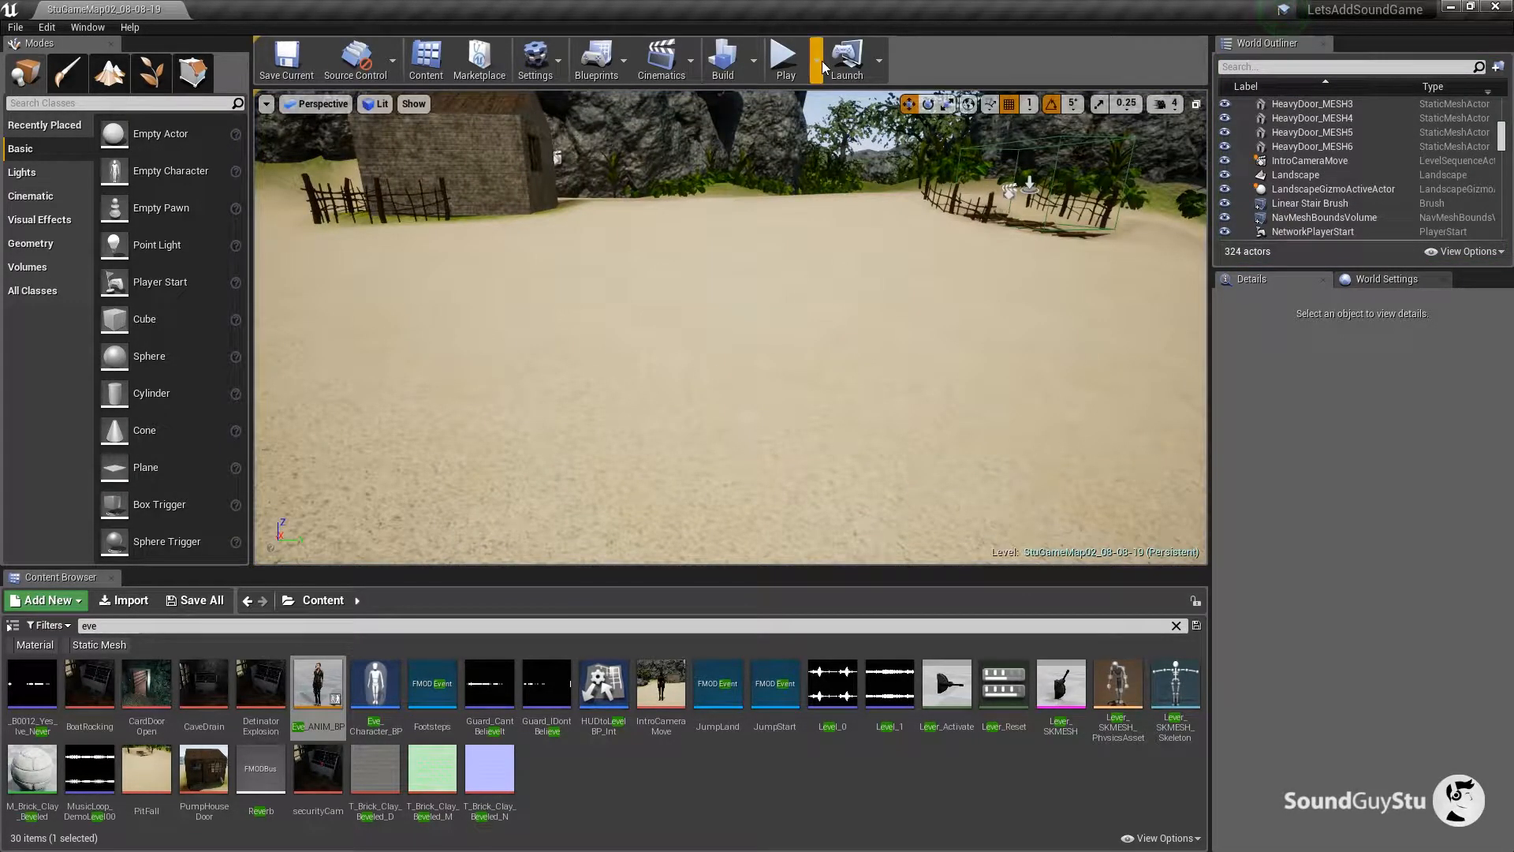
Reopen Jump_Anim_mixamo_com from Eve_ANIM_BP and move the JumpLand notify earlier, to just after the first Footstep notify.
{"action": "double_click", "coordinate": [322, 680]}
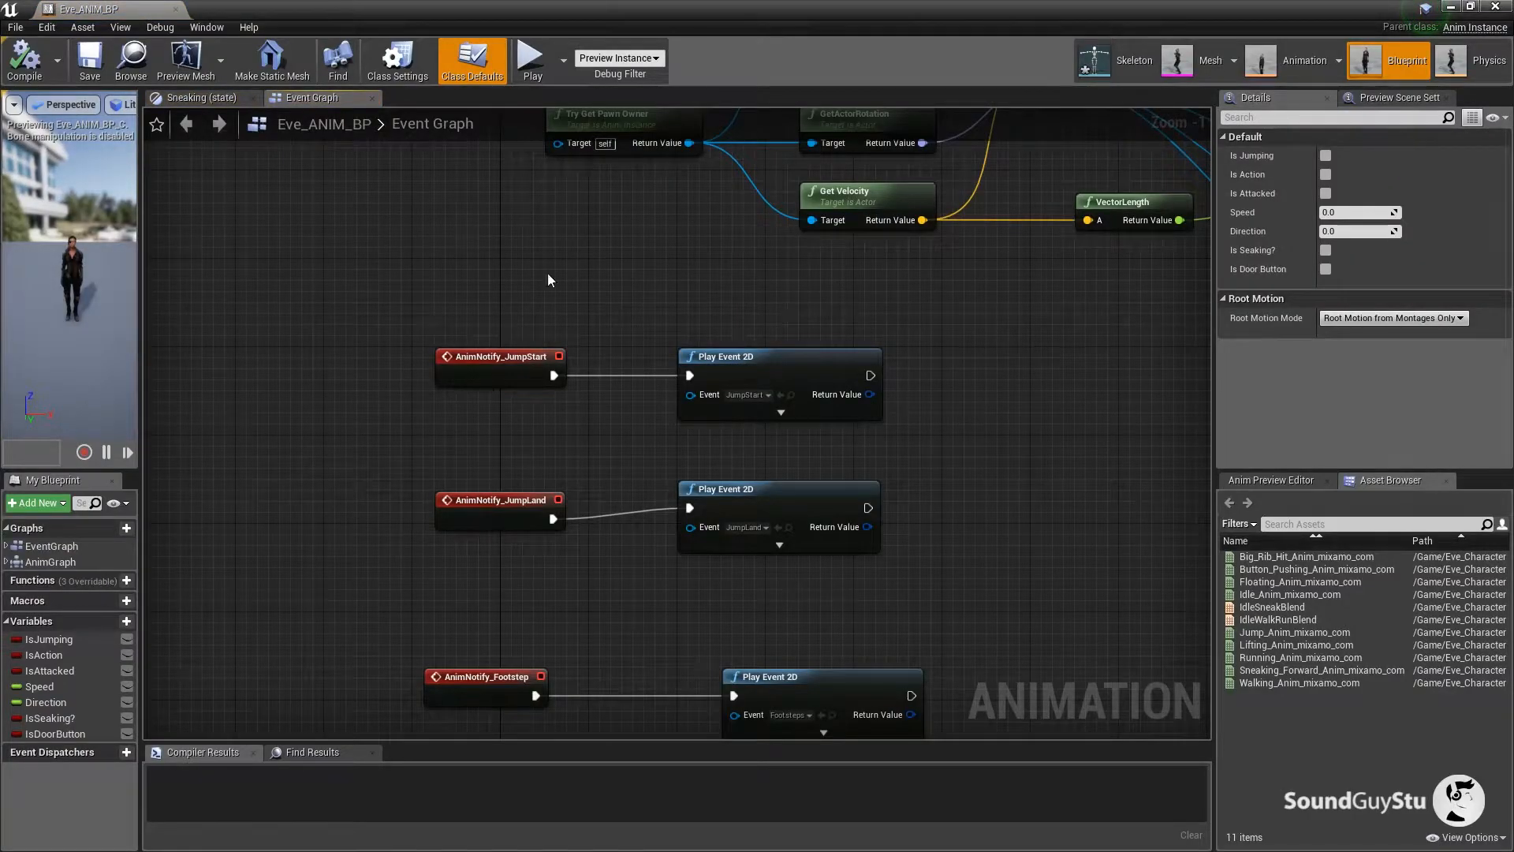
{"action": "left_click", "coordinate": [1294, 633]}
{"action": "double_click", "coordinate": [1294, 638]}
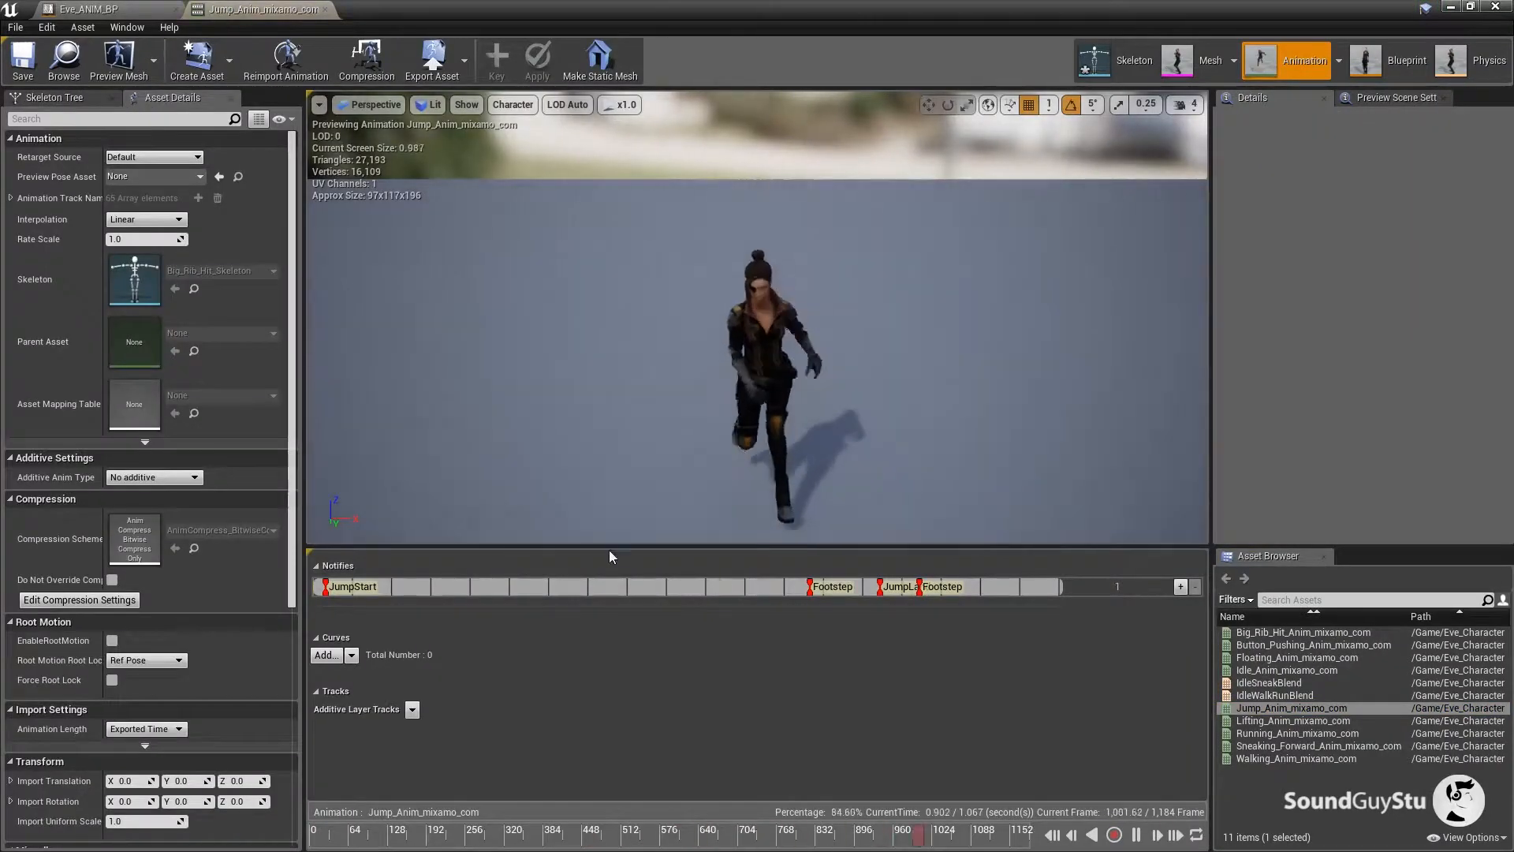
{"action": "left_click_drag", "start_coordinate": [746, 505], "coordinate": [859, 524]}
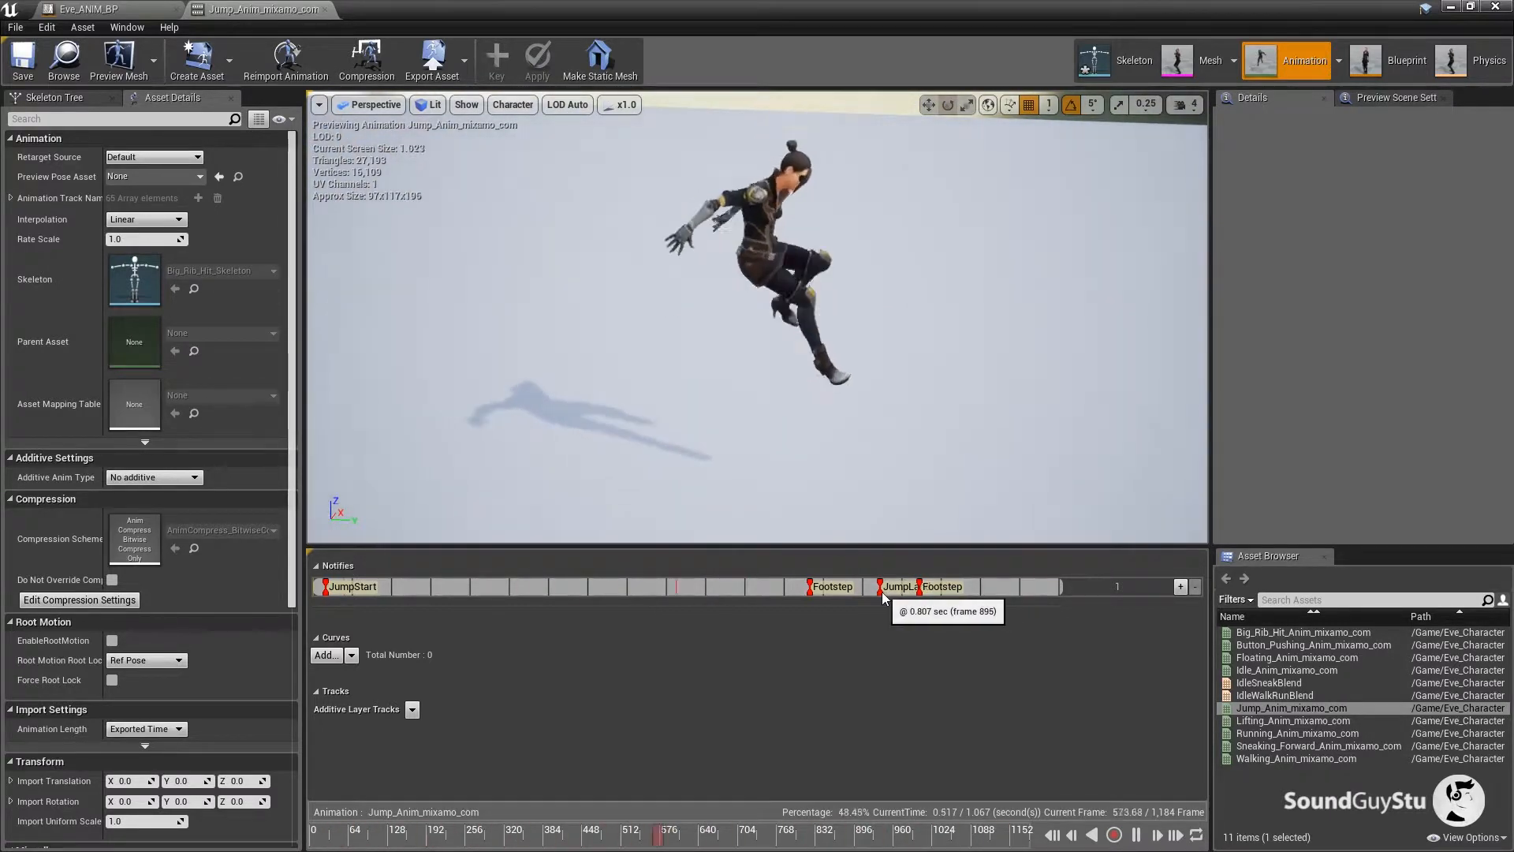
{"action": "left_click_drag", "start_coordinate": [892, 588], "coordinate": [826, 590]}
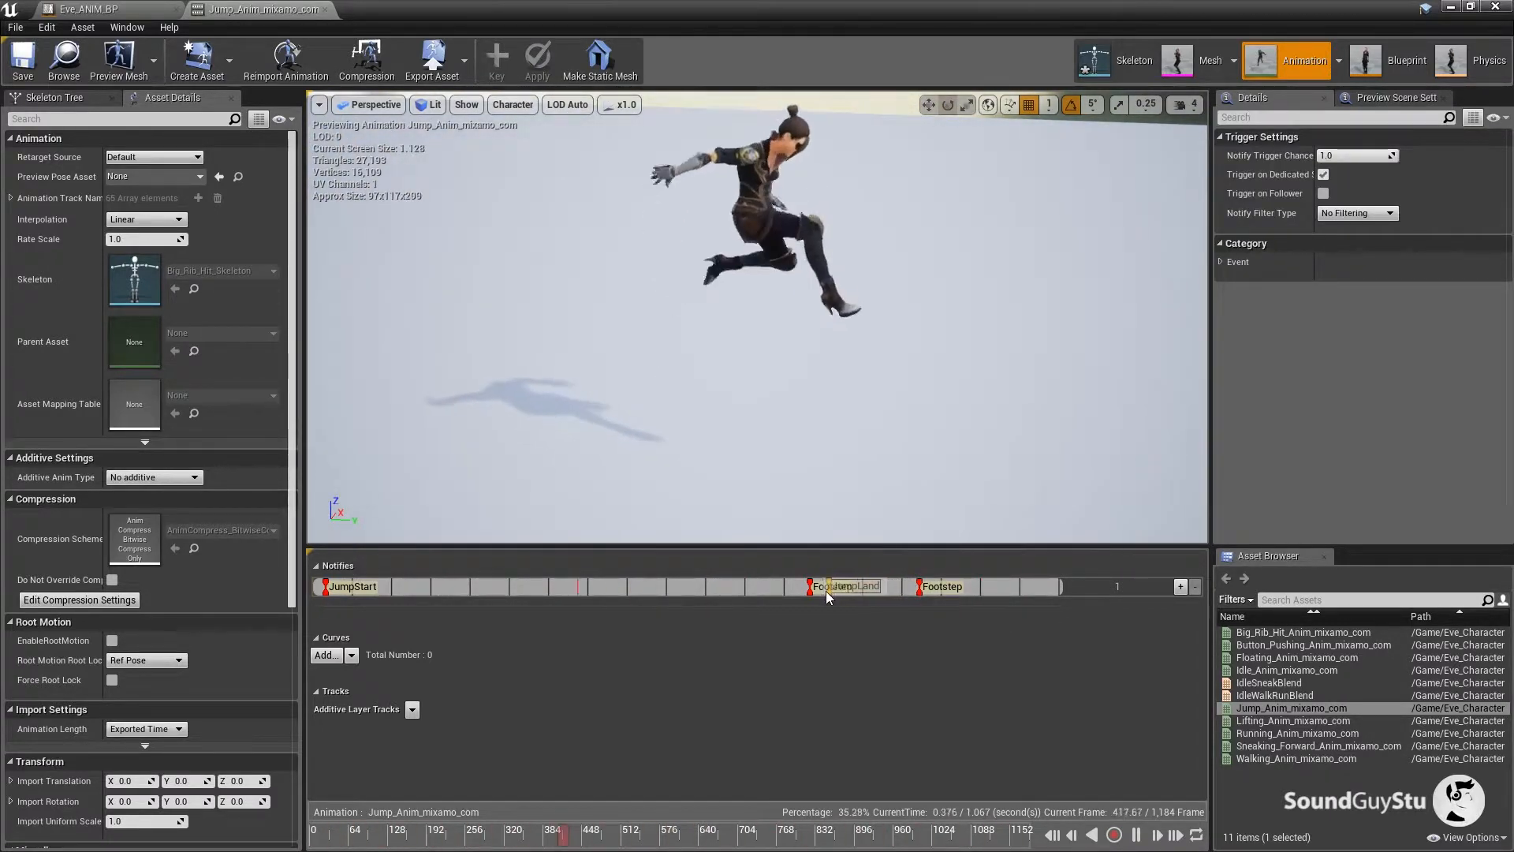
Move the JumpStart notify slightly later in the jump animation, and close the animation and blueprint editors.
{"action": "left_click", "coordinate": [329, 599]}
{"action": "left_click_drag", "start_coordinate": [327, 596], "coordinate": [367, 595]}
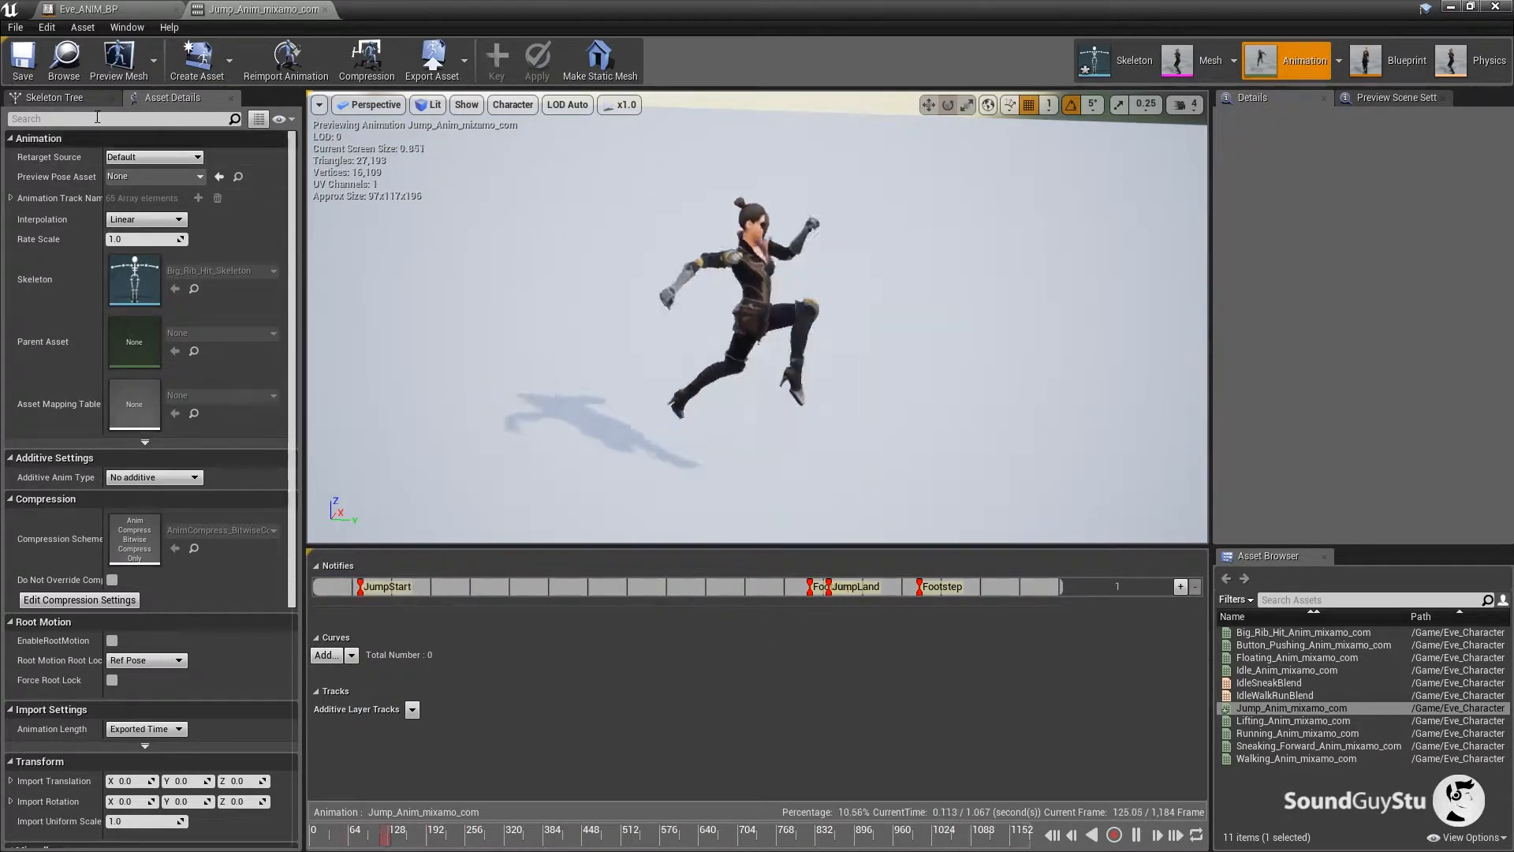
{"action": "left_click", "coordinate": [324, 10]}
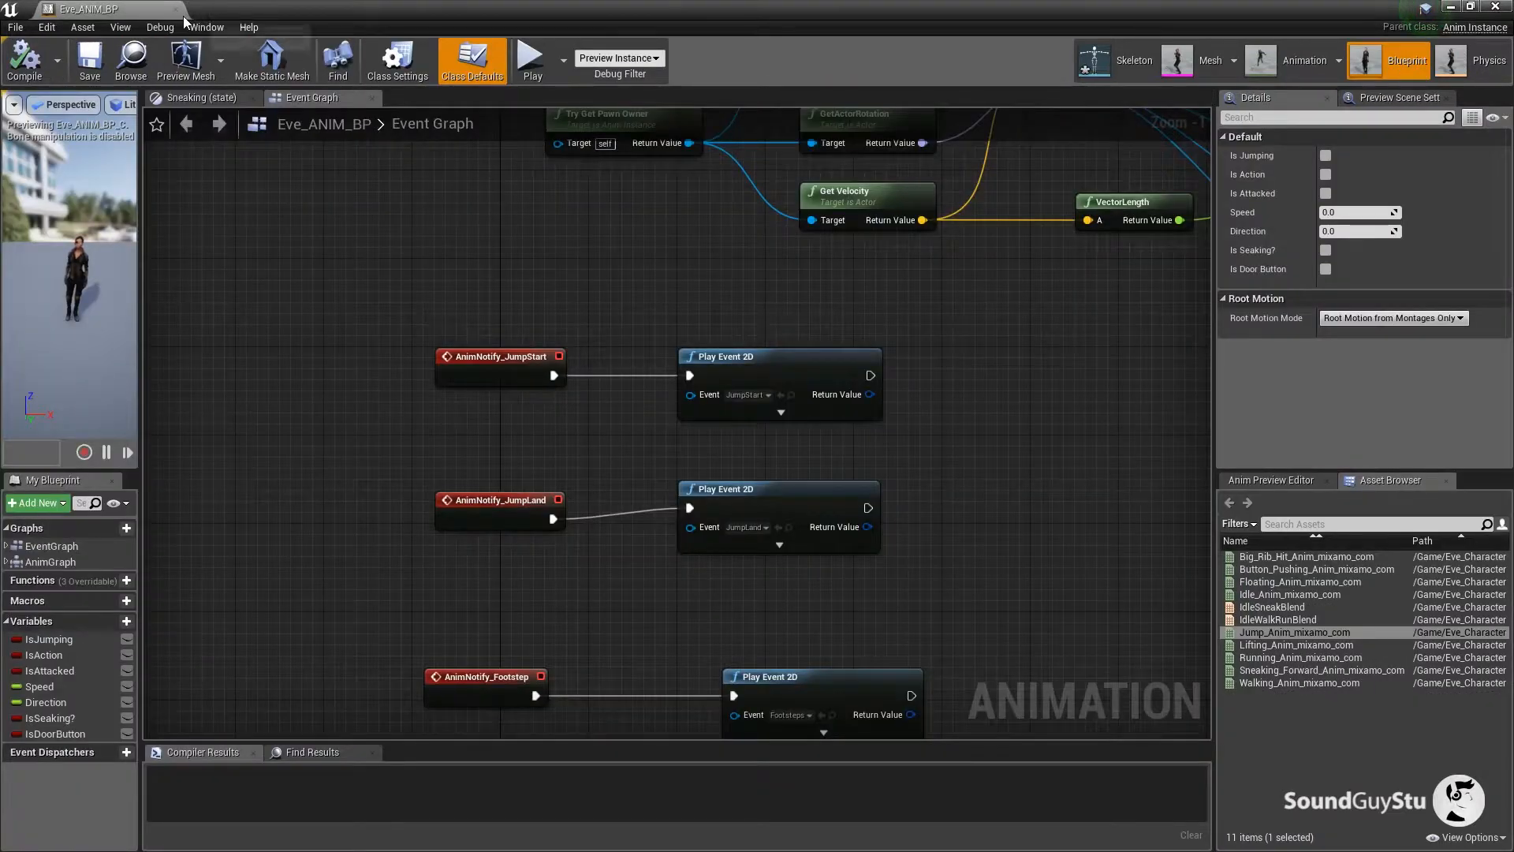
{"action": "left_click", "coordinate": [175, 10]}
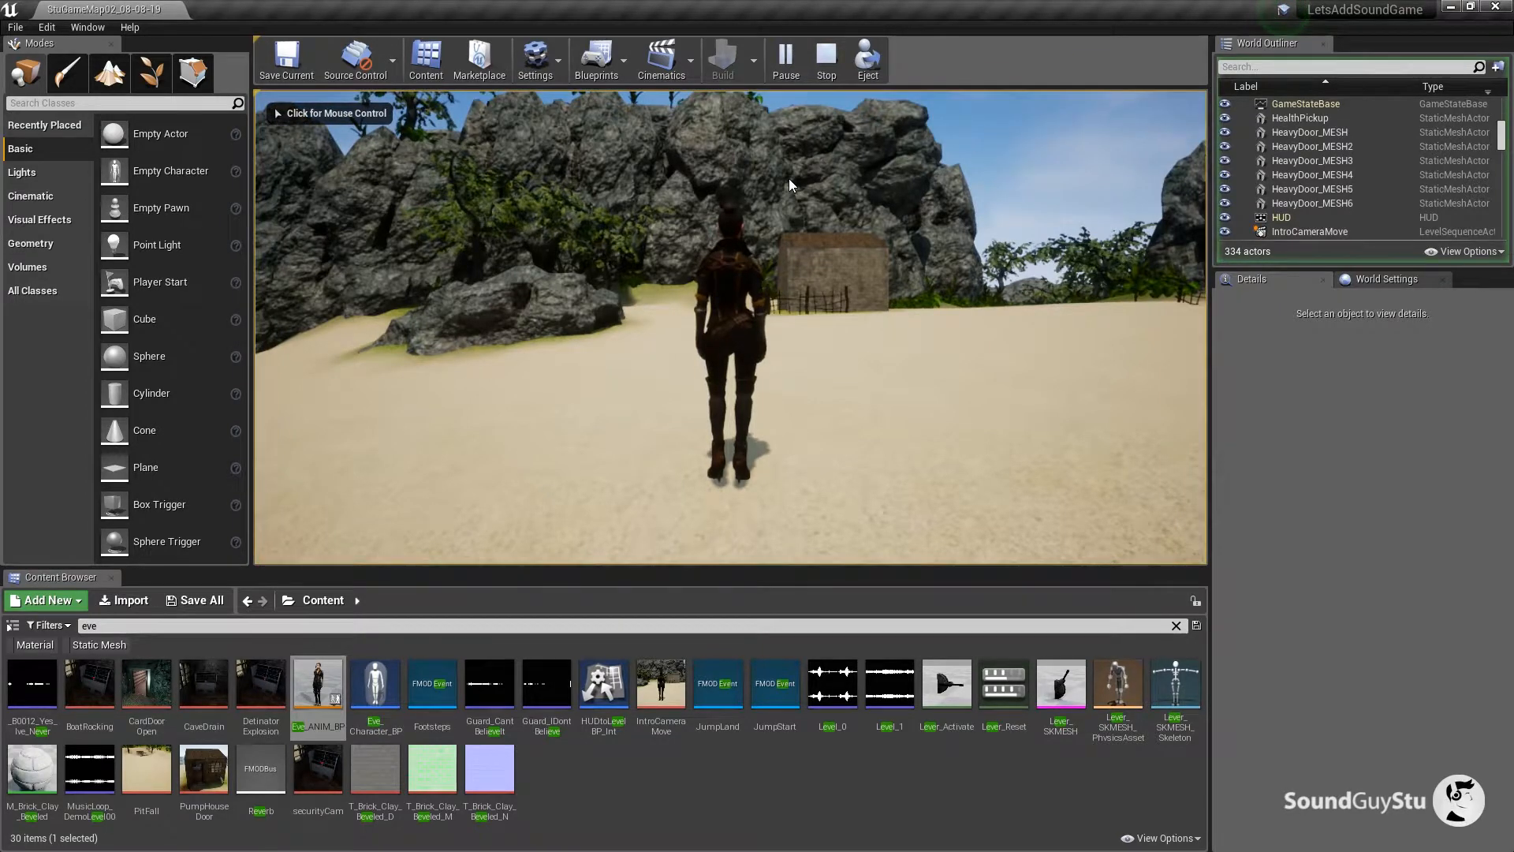
Play the level and make Eve jump repeatedly on the spot to check the timing of the jump sounds.
{"action": "left_click", "coordinate": [783, 171]}
{"action": "key", "text": "a"}
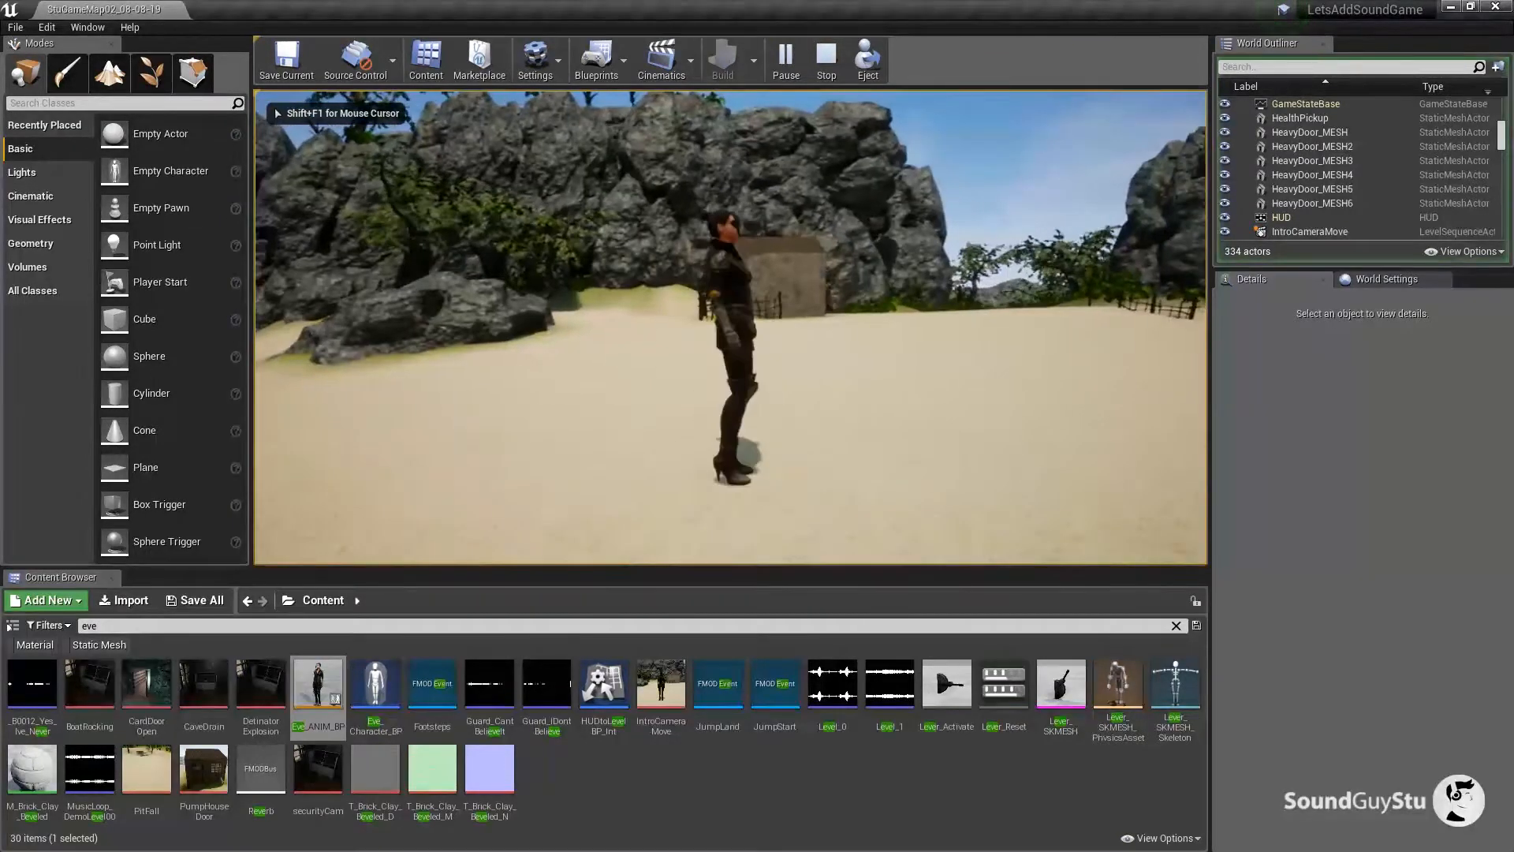
{"action": "key", "text": "space"}
{"action": "key", "text": "space"}
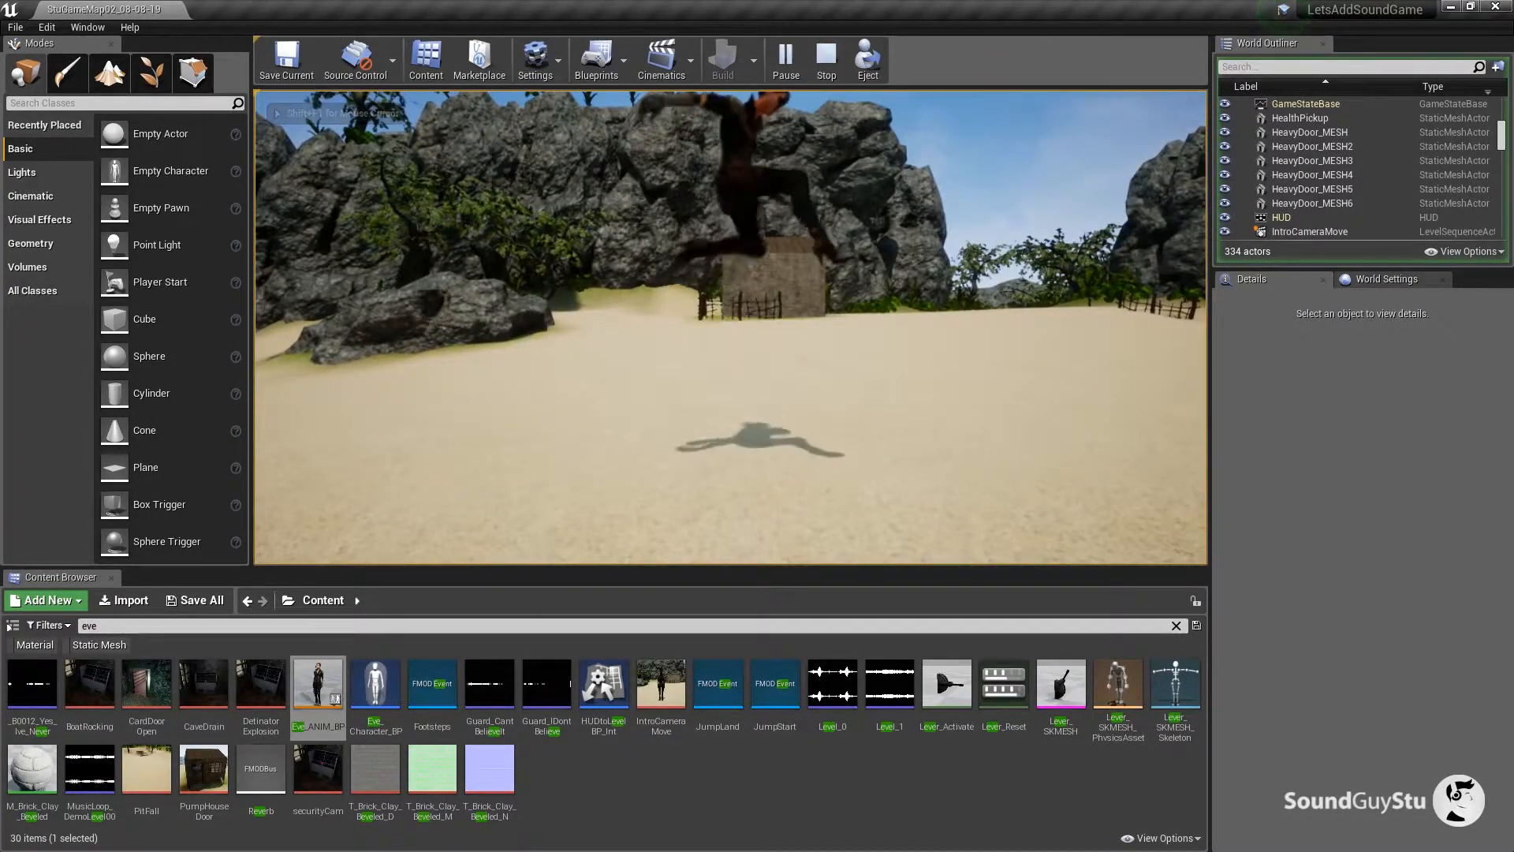
{"action": "key", "text": "space"}
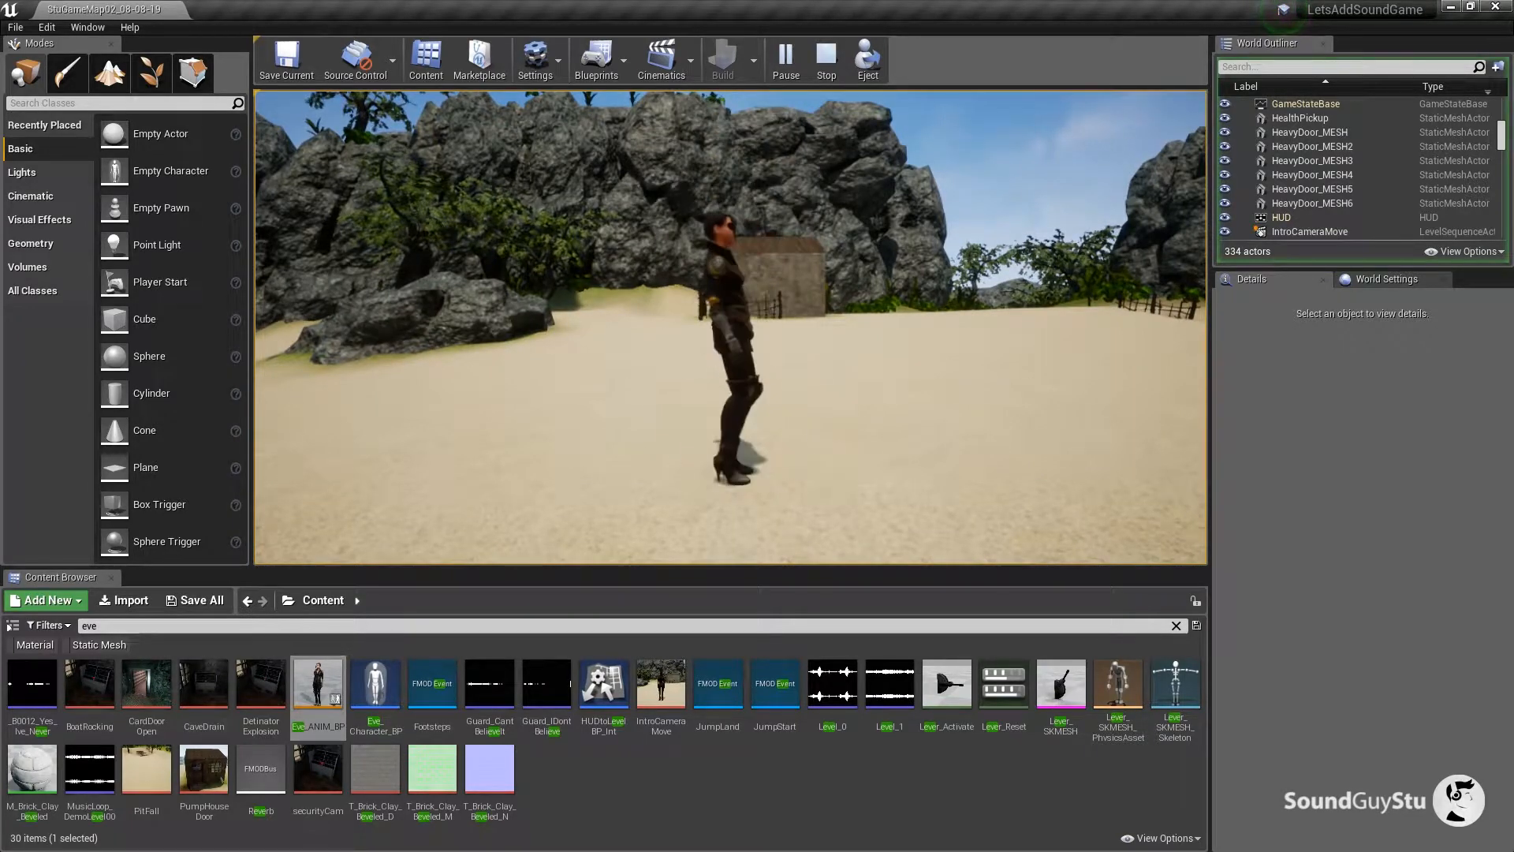
Make the character jump repeatedly in the running game to check the jump sounds, and stop the play session.
{"action": "key", "text": "a"}
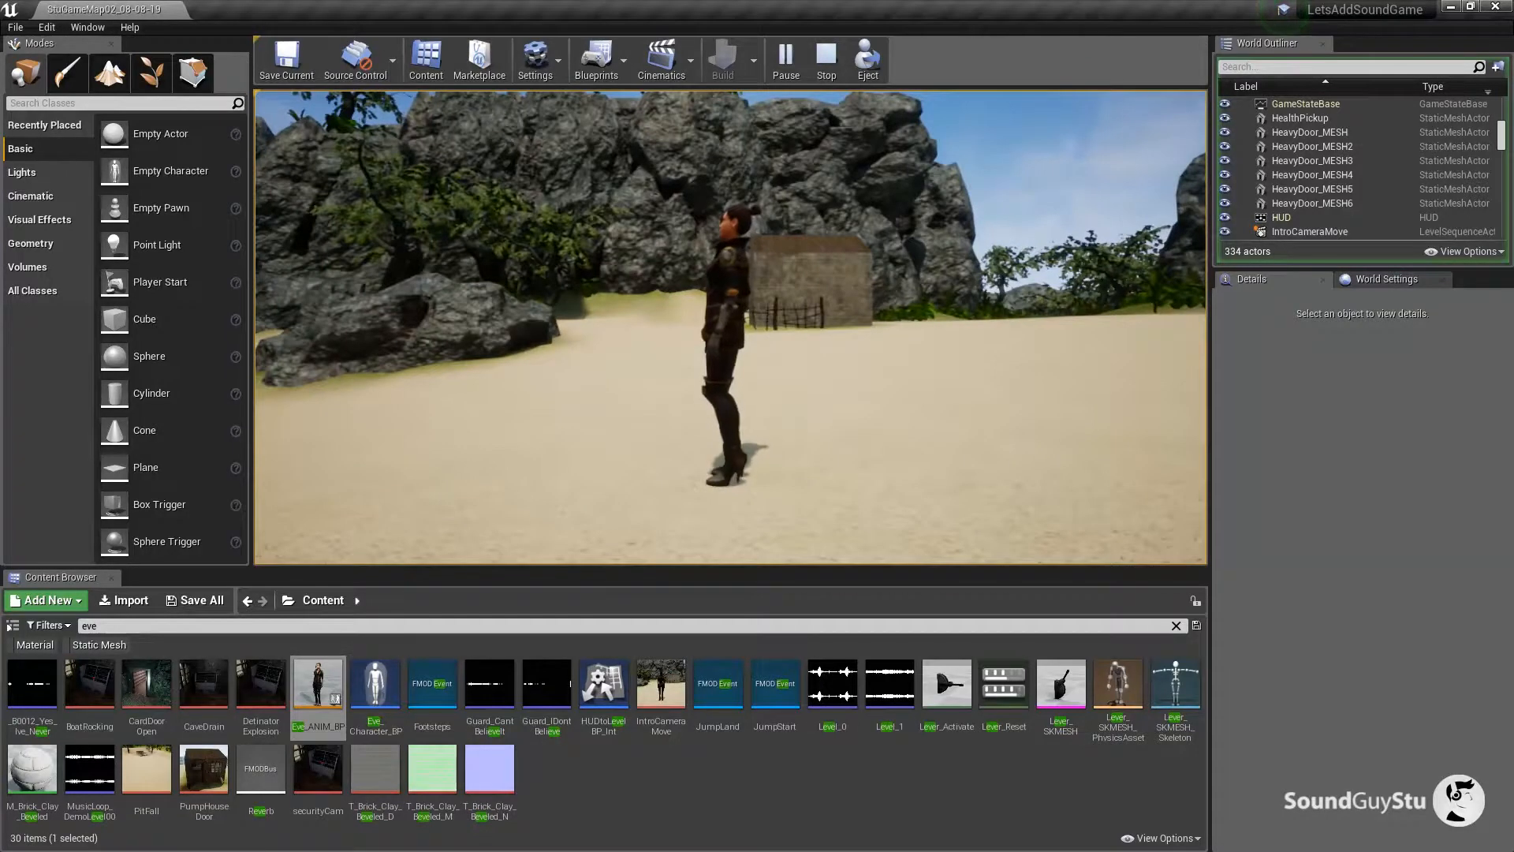
{"action": "key", "text": "space"}
{"action": "key", "text": "space"}
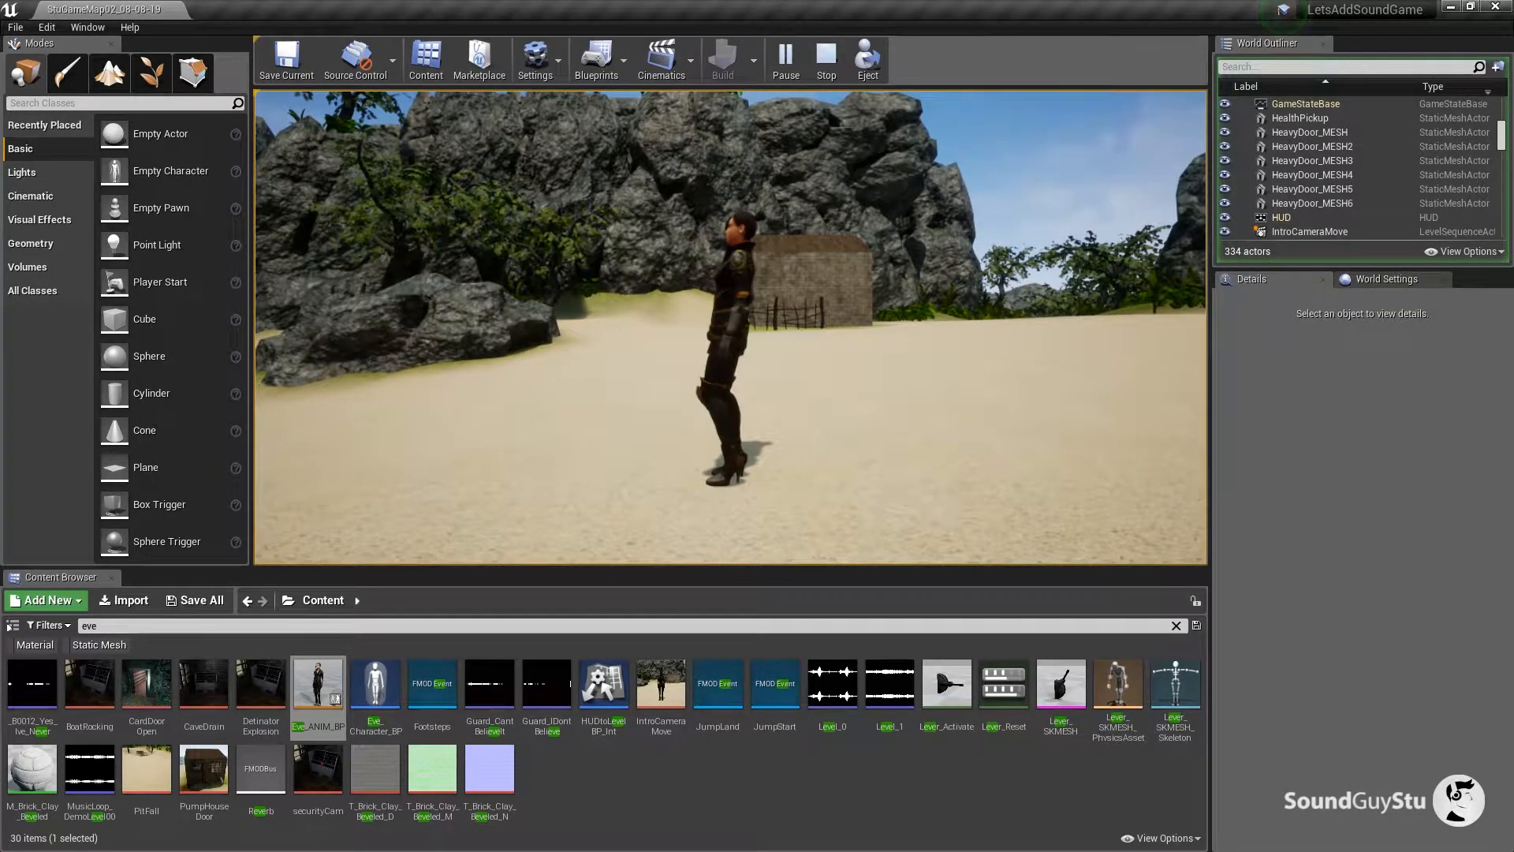
{"action": "key", "text": "space"}
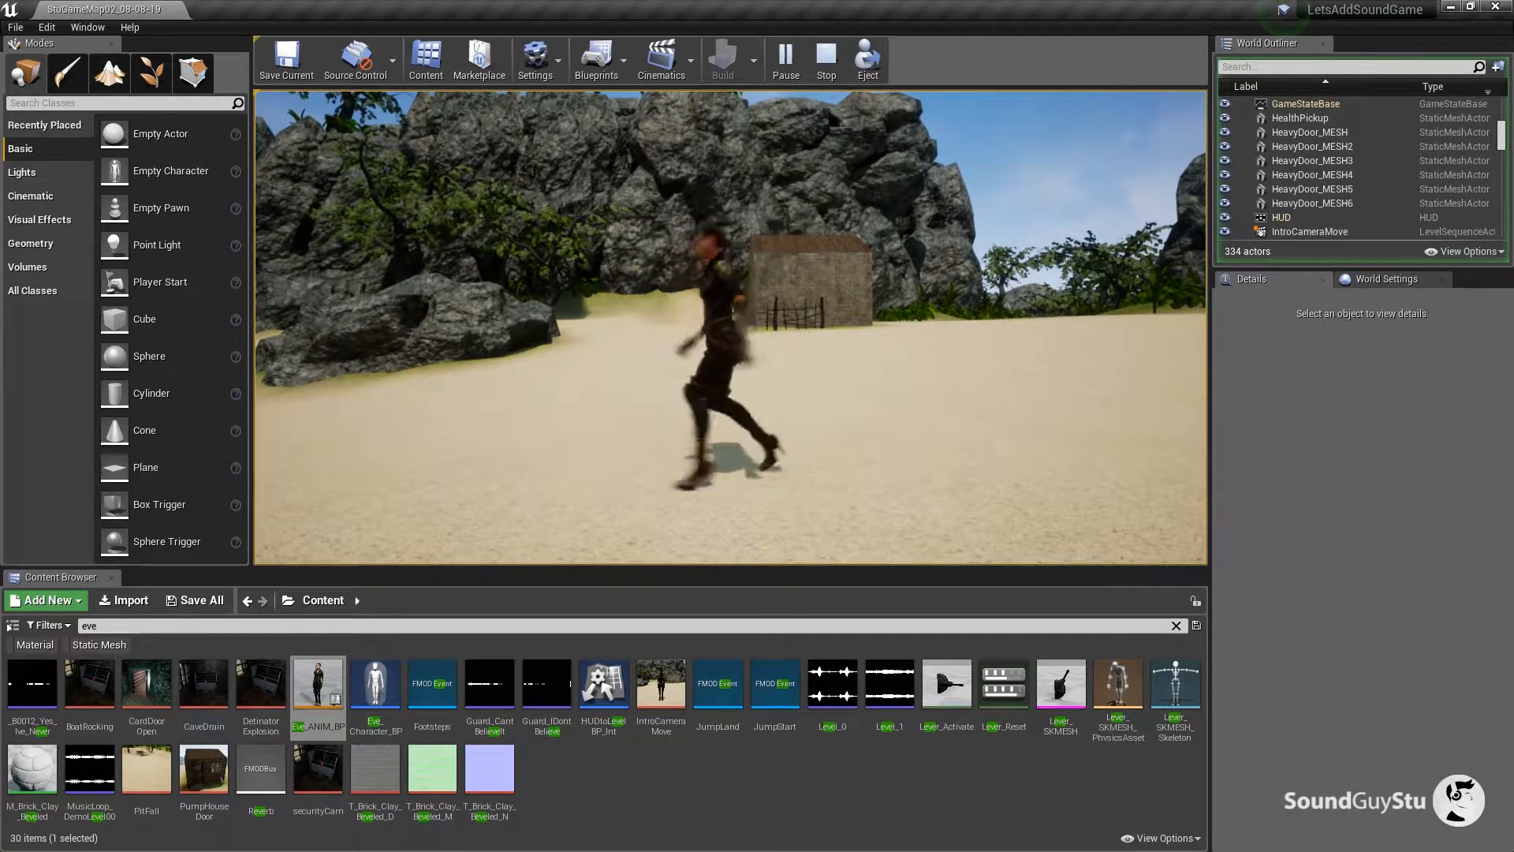
{"action": "key", "text": "space"}
{"action": "key", "text": "space"}
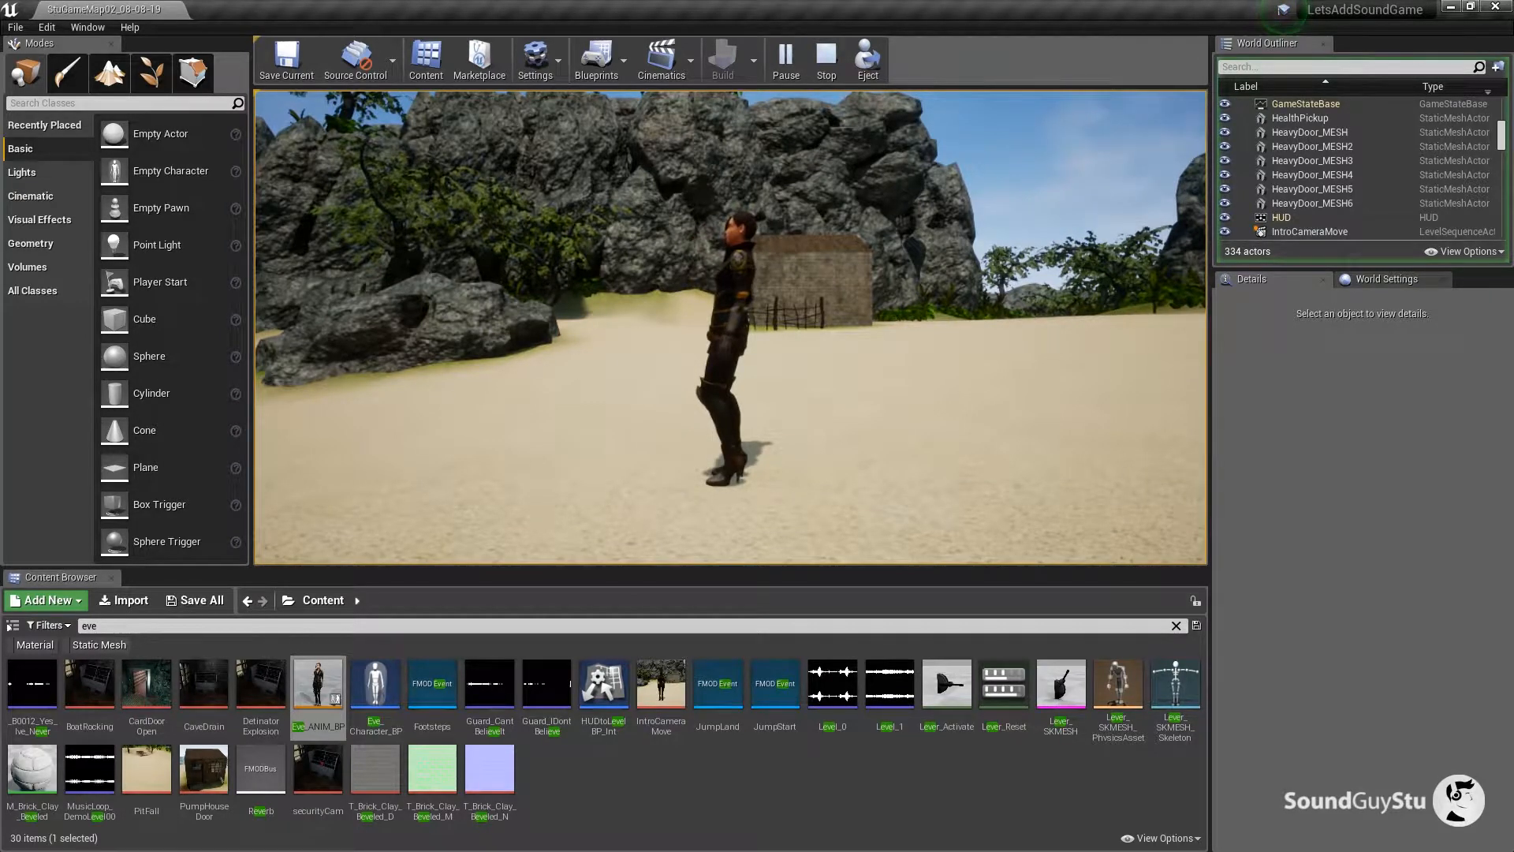
{"action": "key", "text": "Escape"}
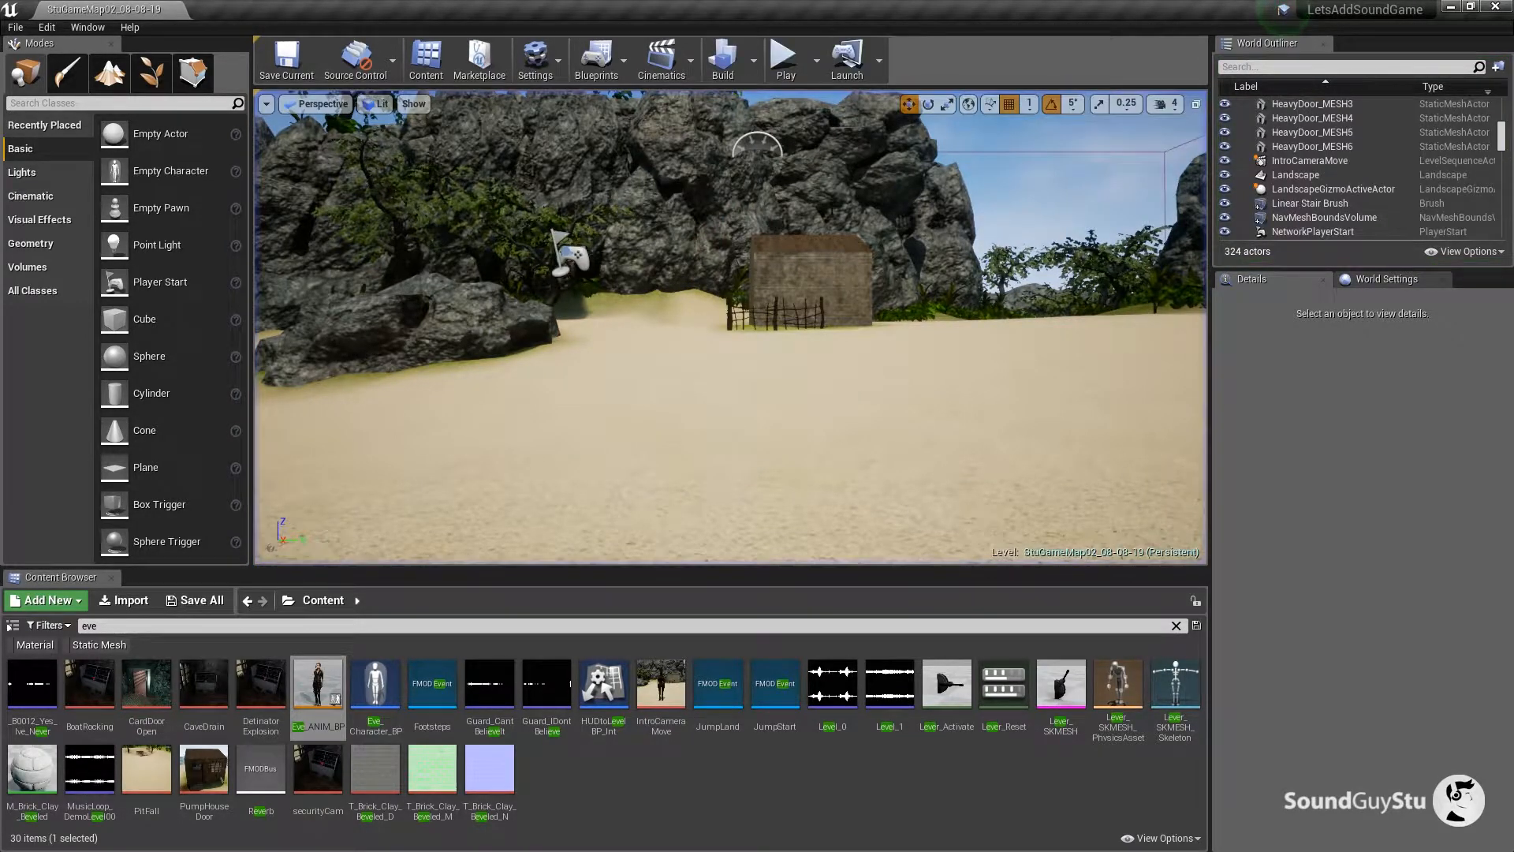
Open the Jump_Anim_mixamo_com animation from the Eve_ANIM_BP animation blueprint.
{"action": "double_click", "coordinate": [319, 681]}
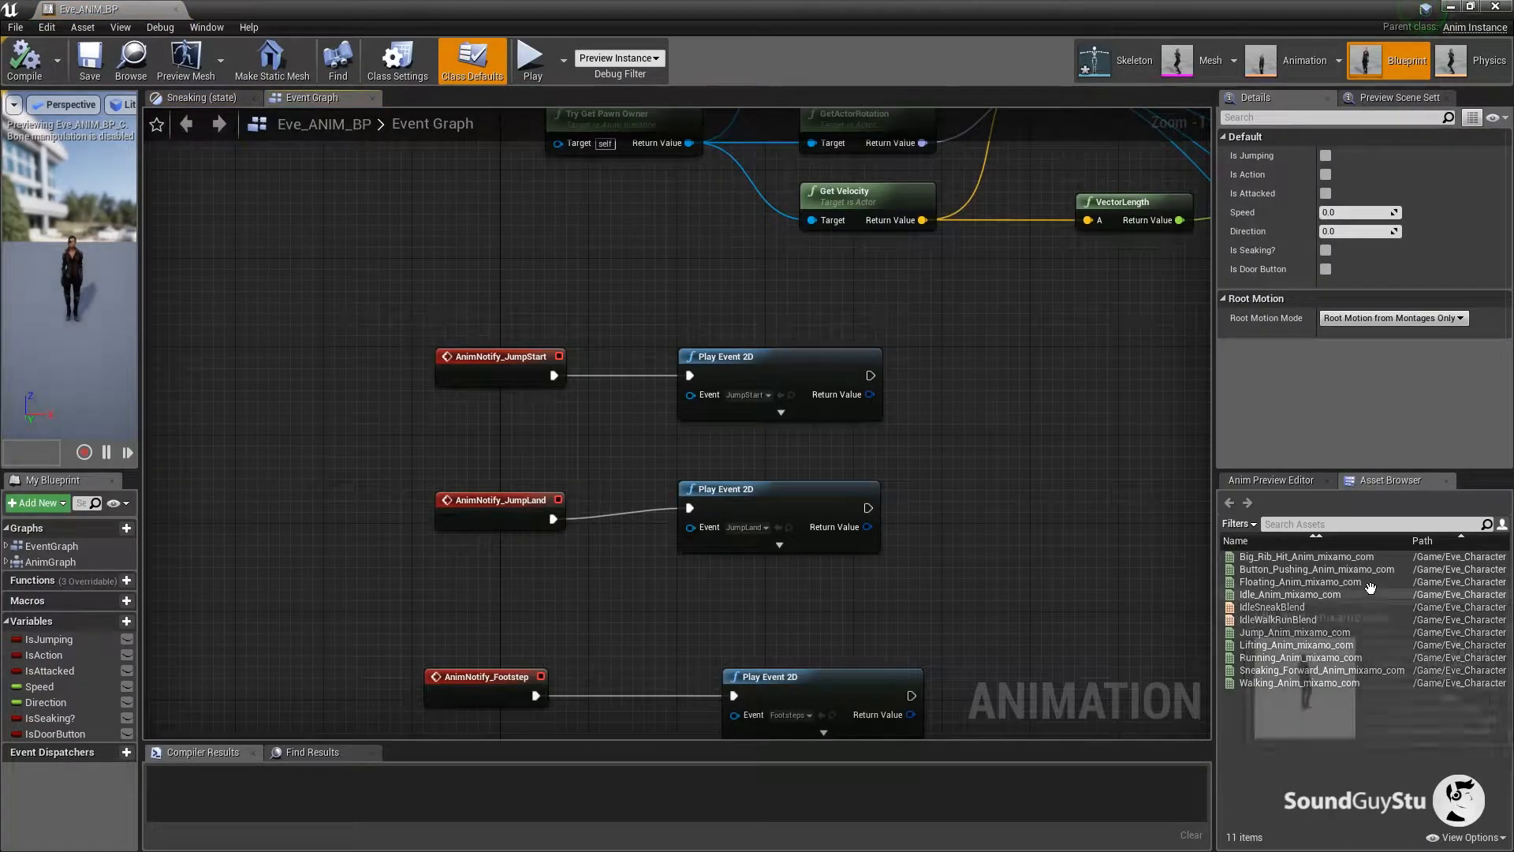
{"action": "mouse_move", "coordinate": [1299, 667]}
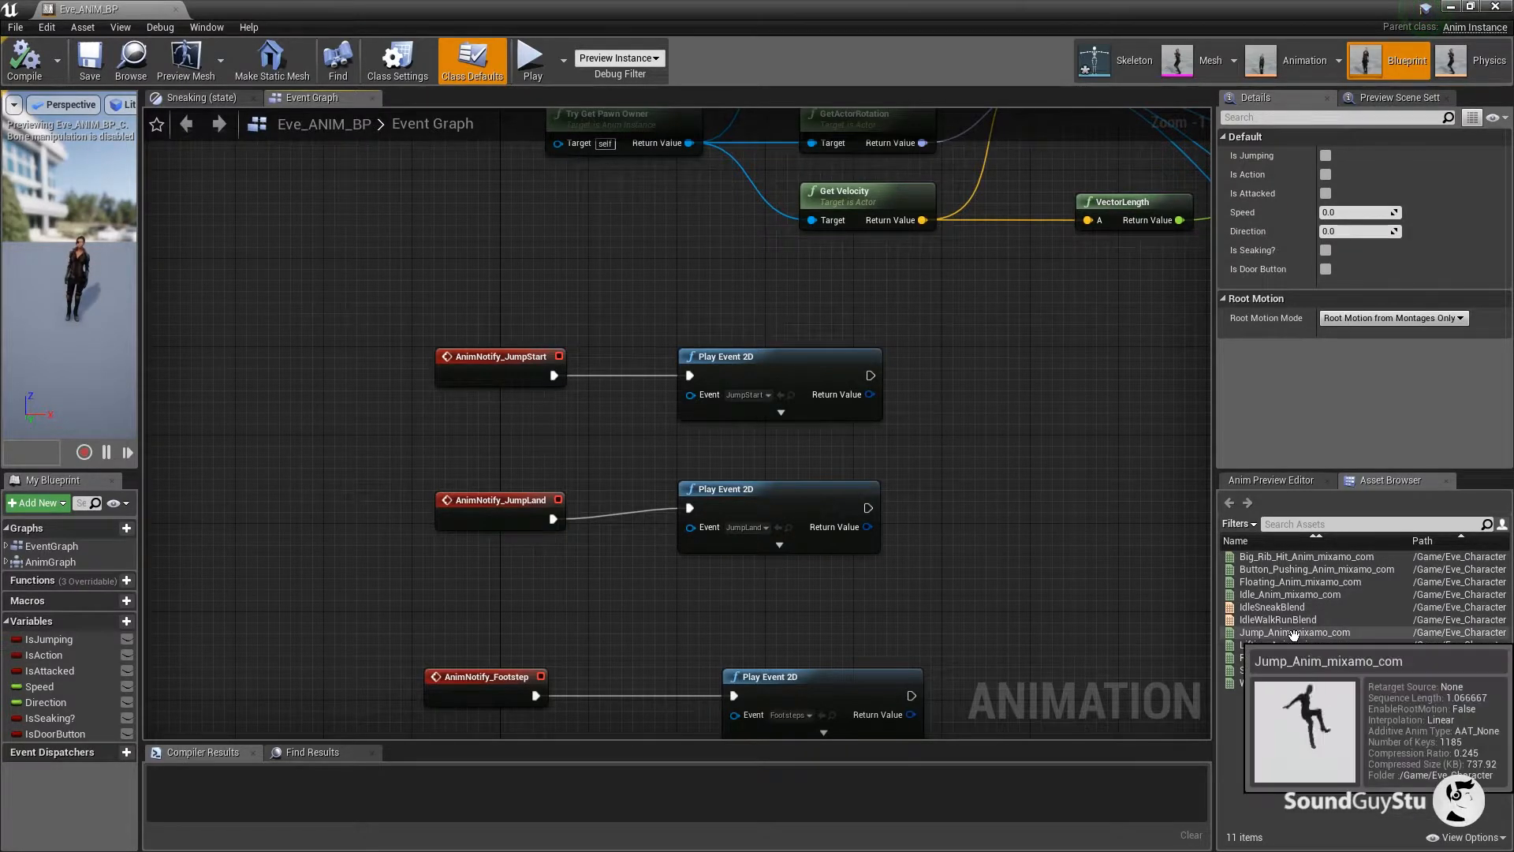
{"action": "left_click", "coordinate": [1295, 631]}
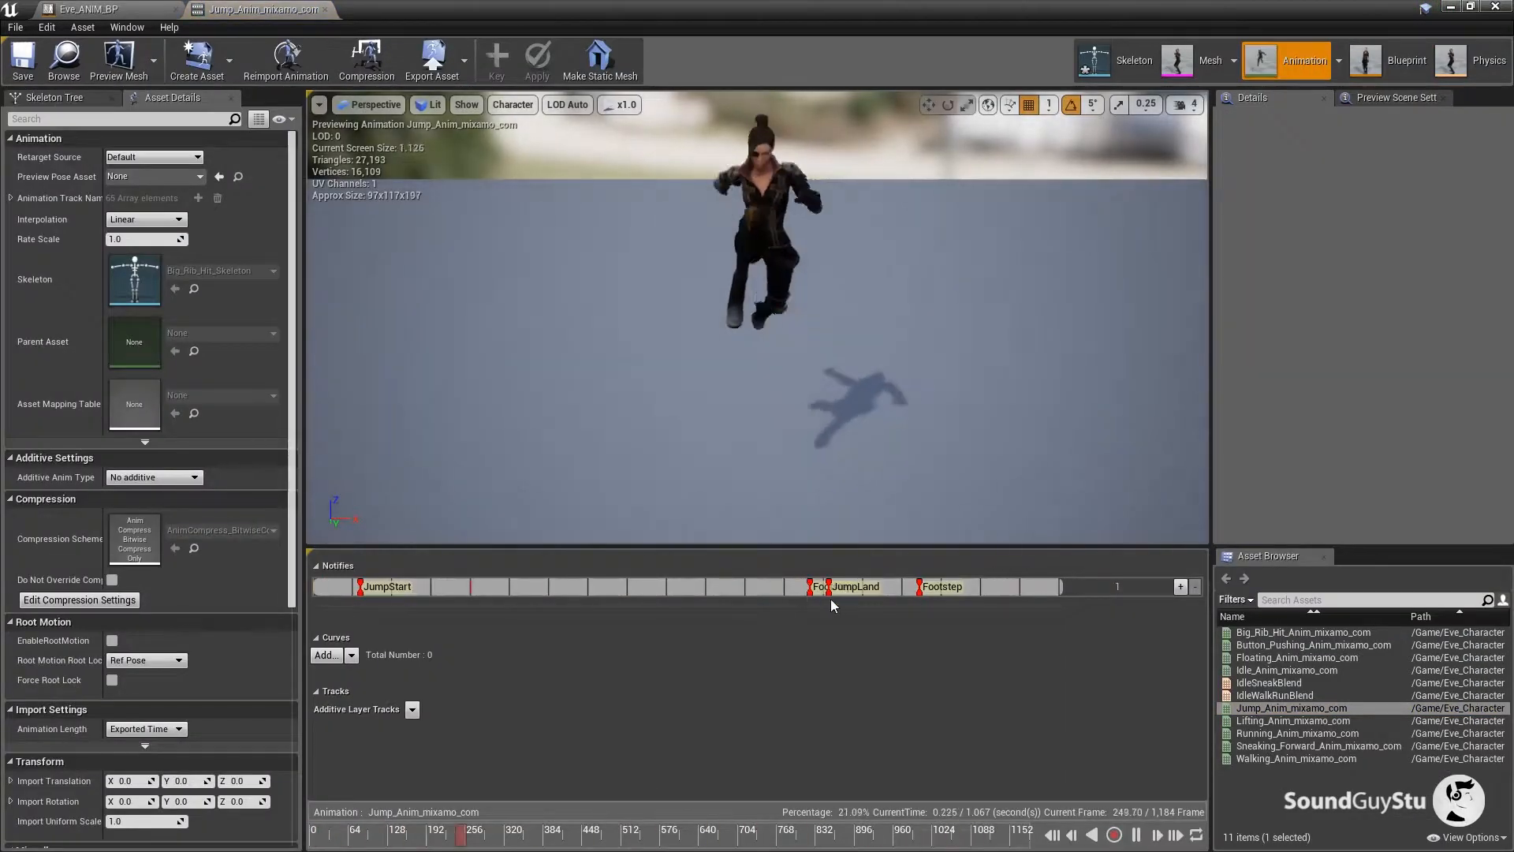
Move the JumpLand notify to just before the last Footstep notify and close the animation and blueprint editors.
{"action": "left_click", "coordinate": [829, 588]}
{"action": "left_click_drag", "start_coordinate": [831, 597], "coordinate": [918, 596]}
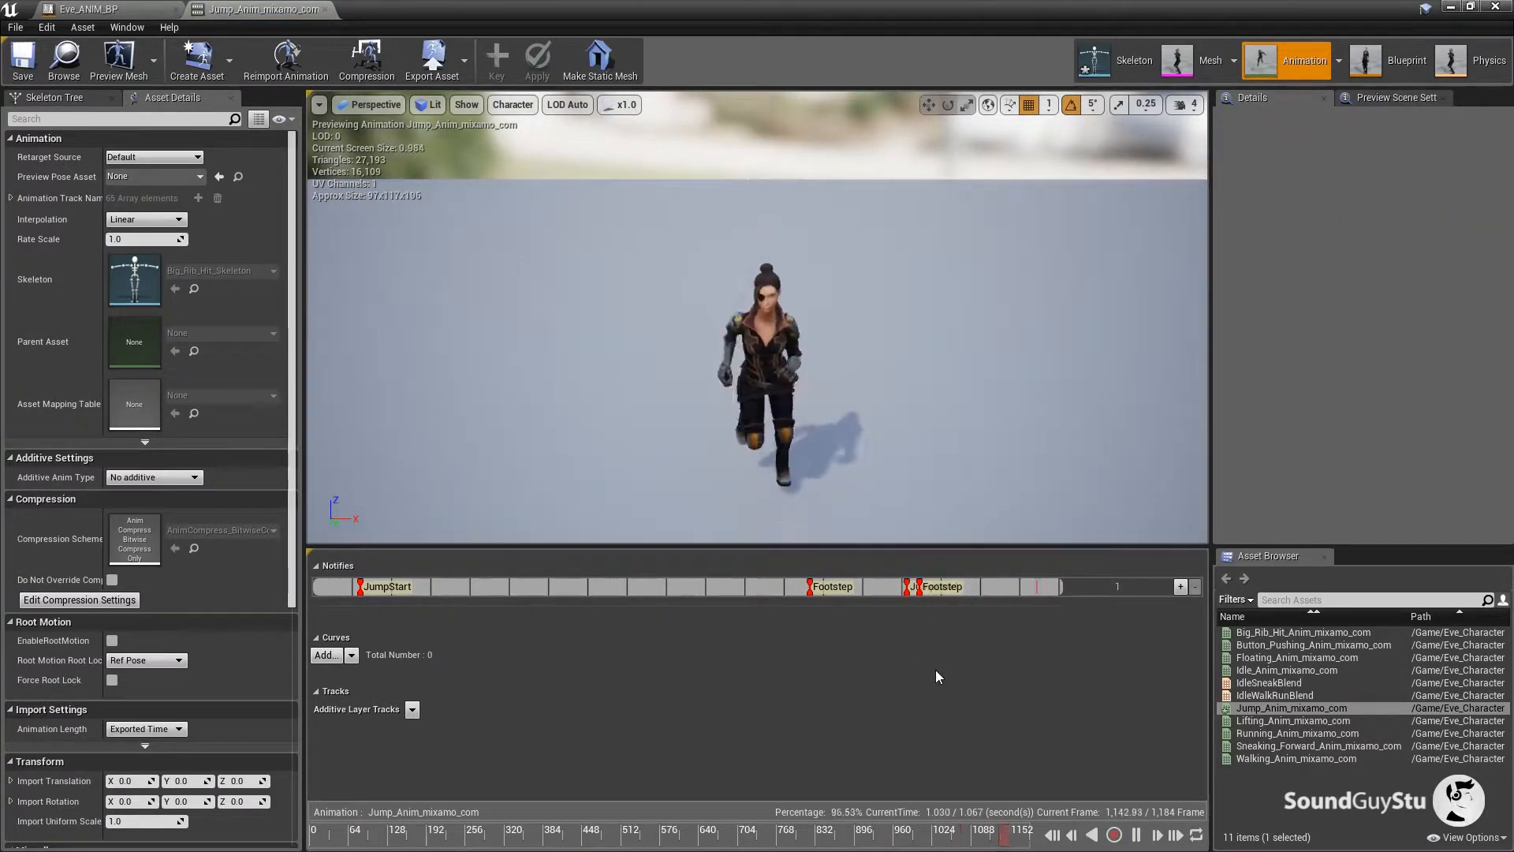
{"action": "left_click", "coordinate": [327, 9]}
{"action": "left_click", "coordinate": [176, 9]}
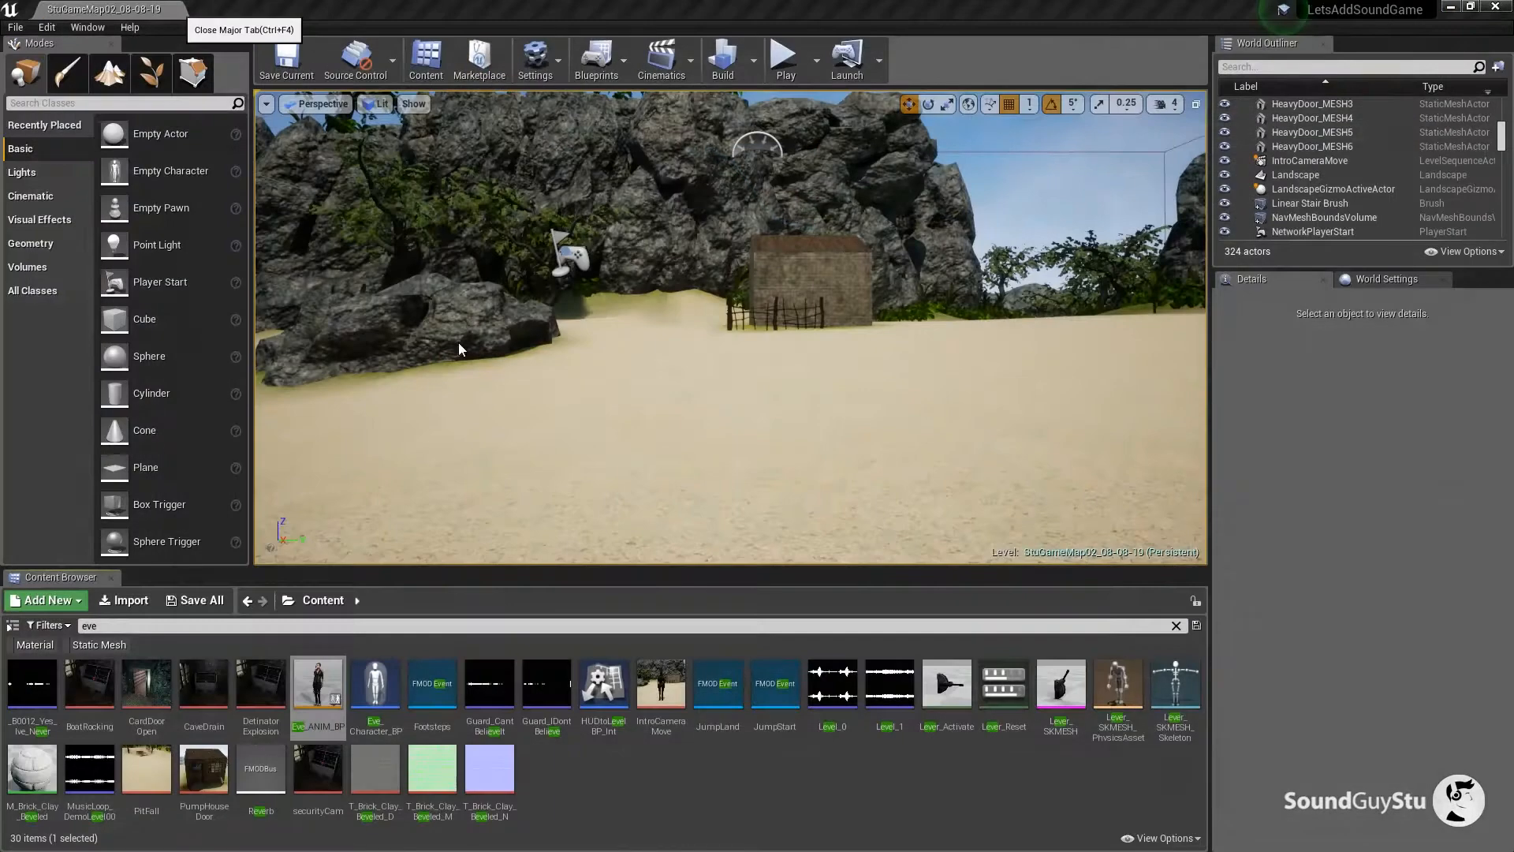
Play the level and make the character jump several times to check the timing of the landing sound.
{"action": "left_click", "coordinate": [784, 57]}
{"action": "left_click", "coordinate": [712, 445]}
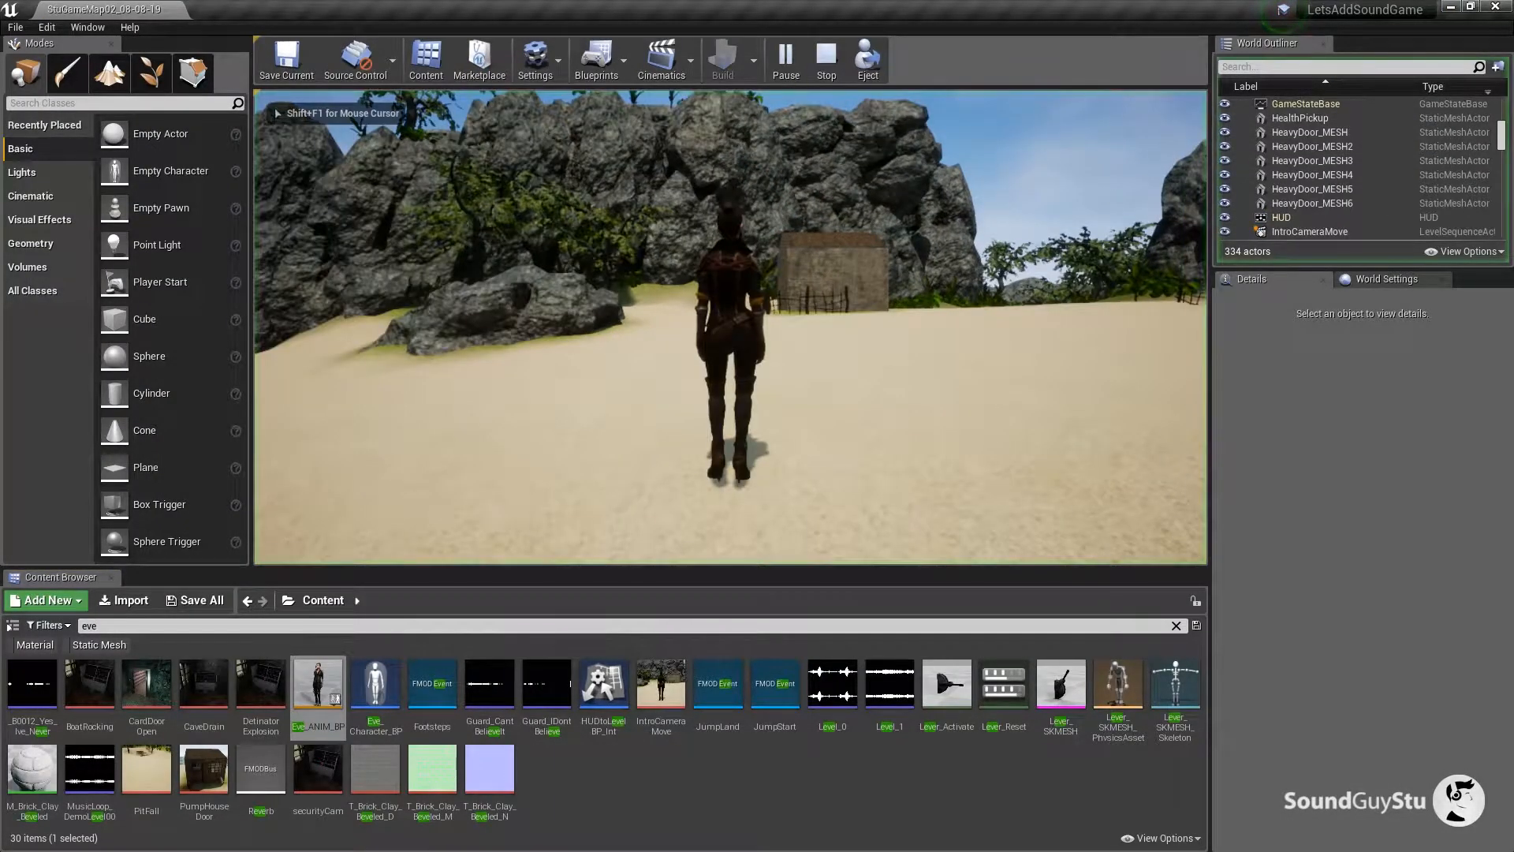
{"action": "key", "text": "w"}
{"action": "key", "text": "d"}
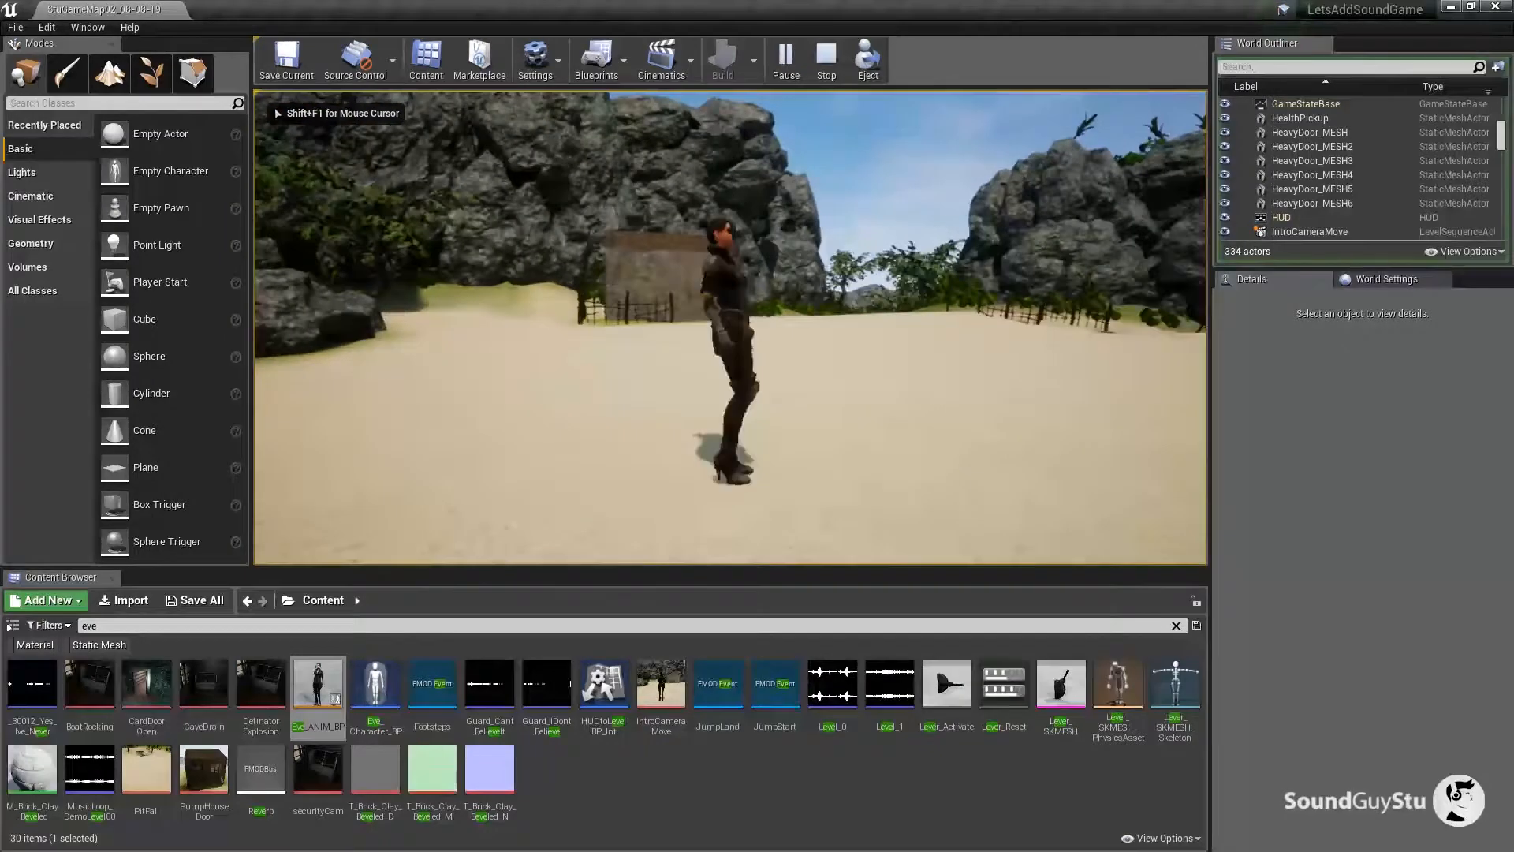
{"action": "key", "text": "space"}
{"action": "key", "text": "space"}
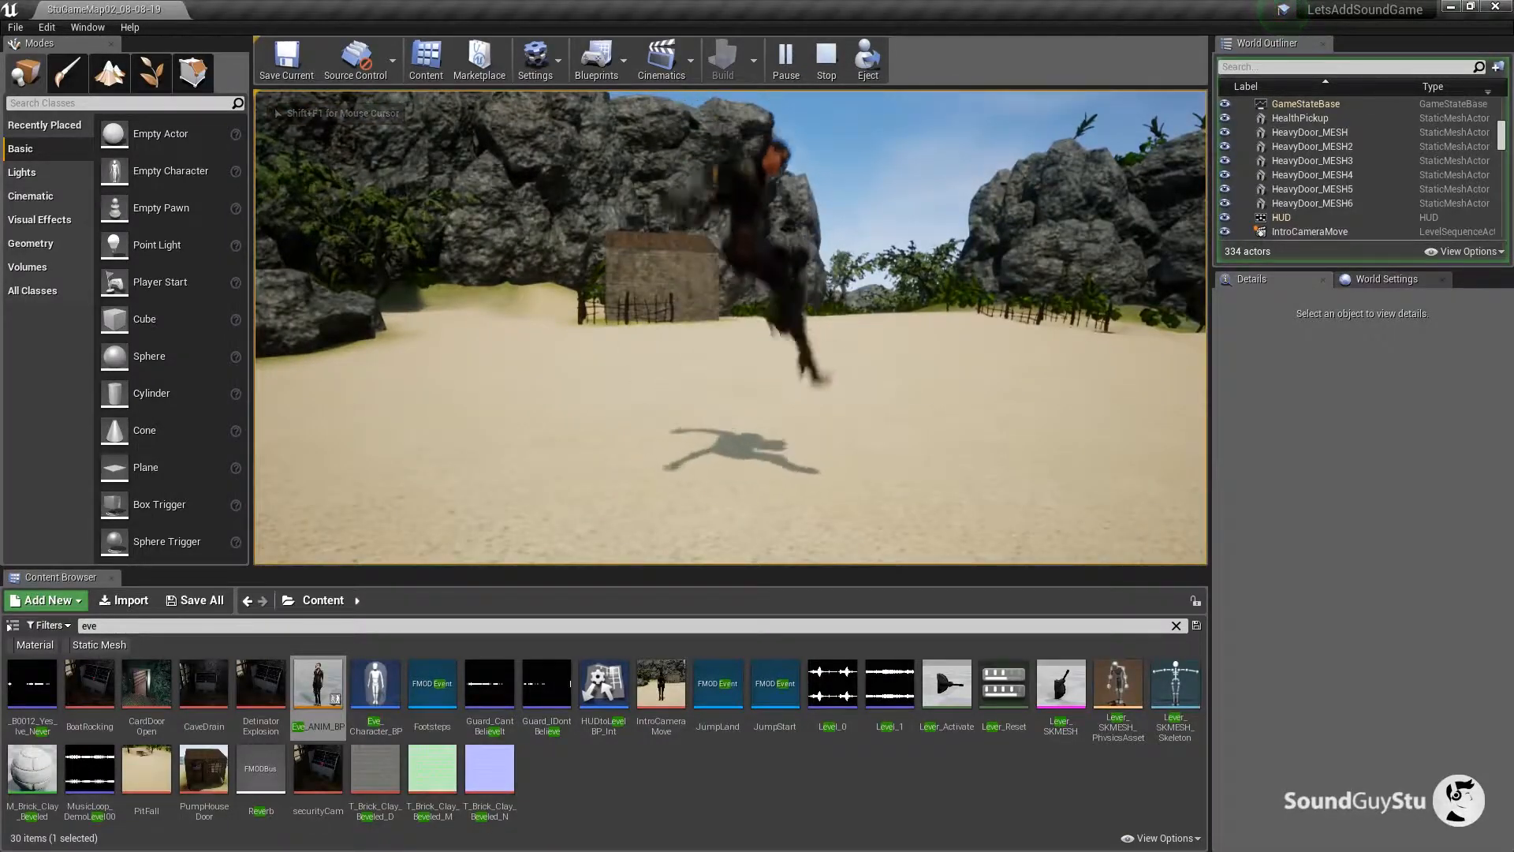
{"action": "key", "text": "space"}
{"action": "key", "text": "space"}
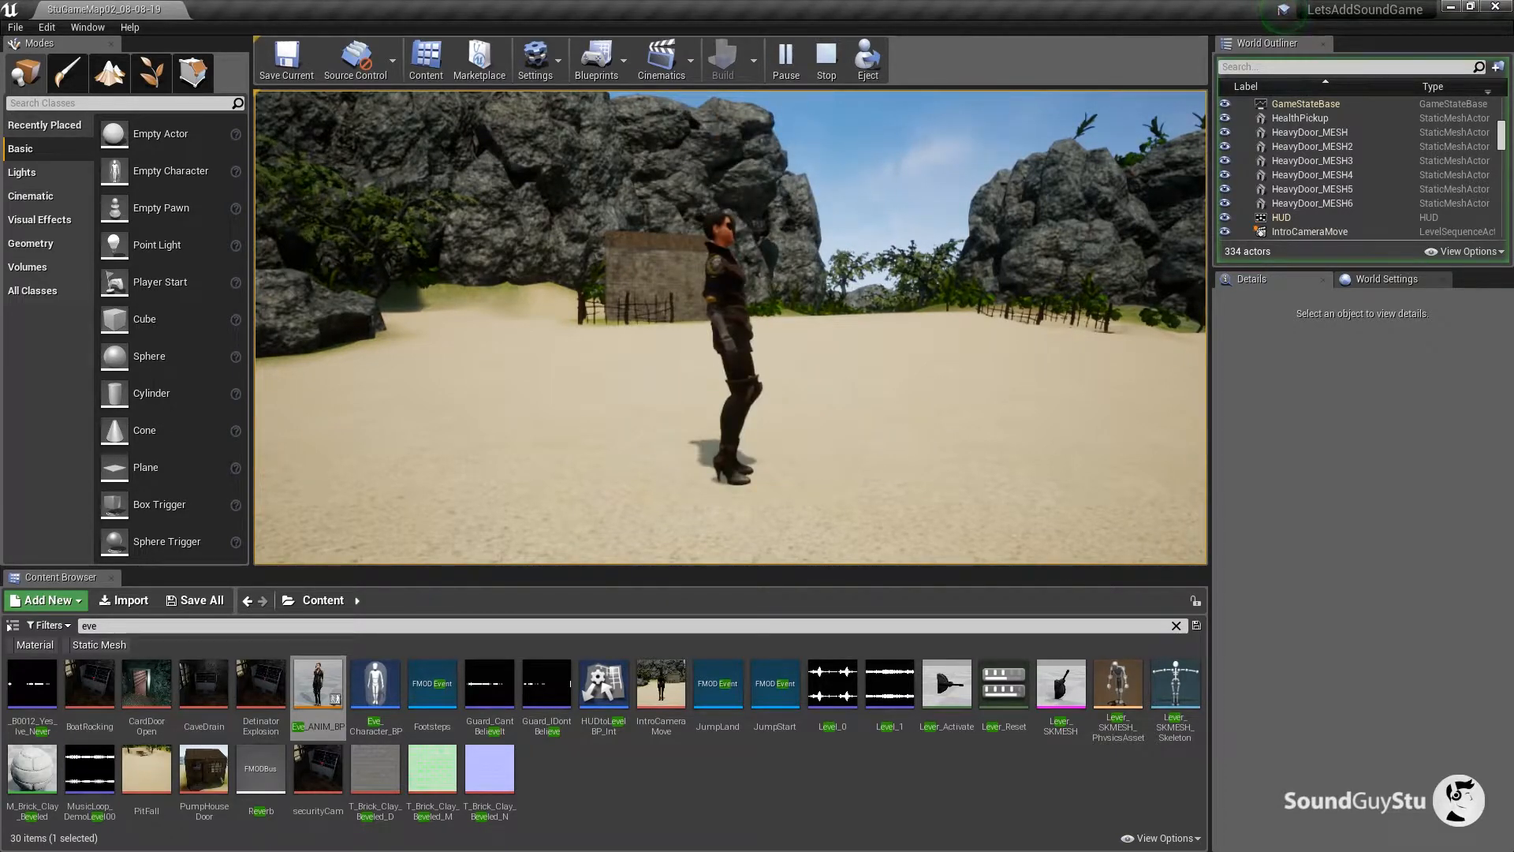
Run the character back and forth to compare the footstep sounds, and end the play session.
{"action": "key", "text": "w"}
{"action": "key", "text": "a"}
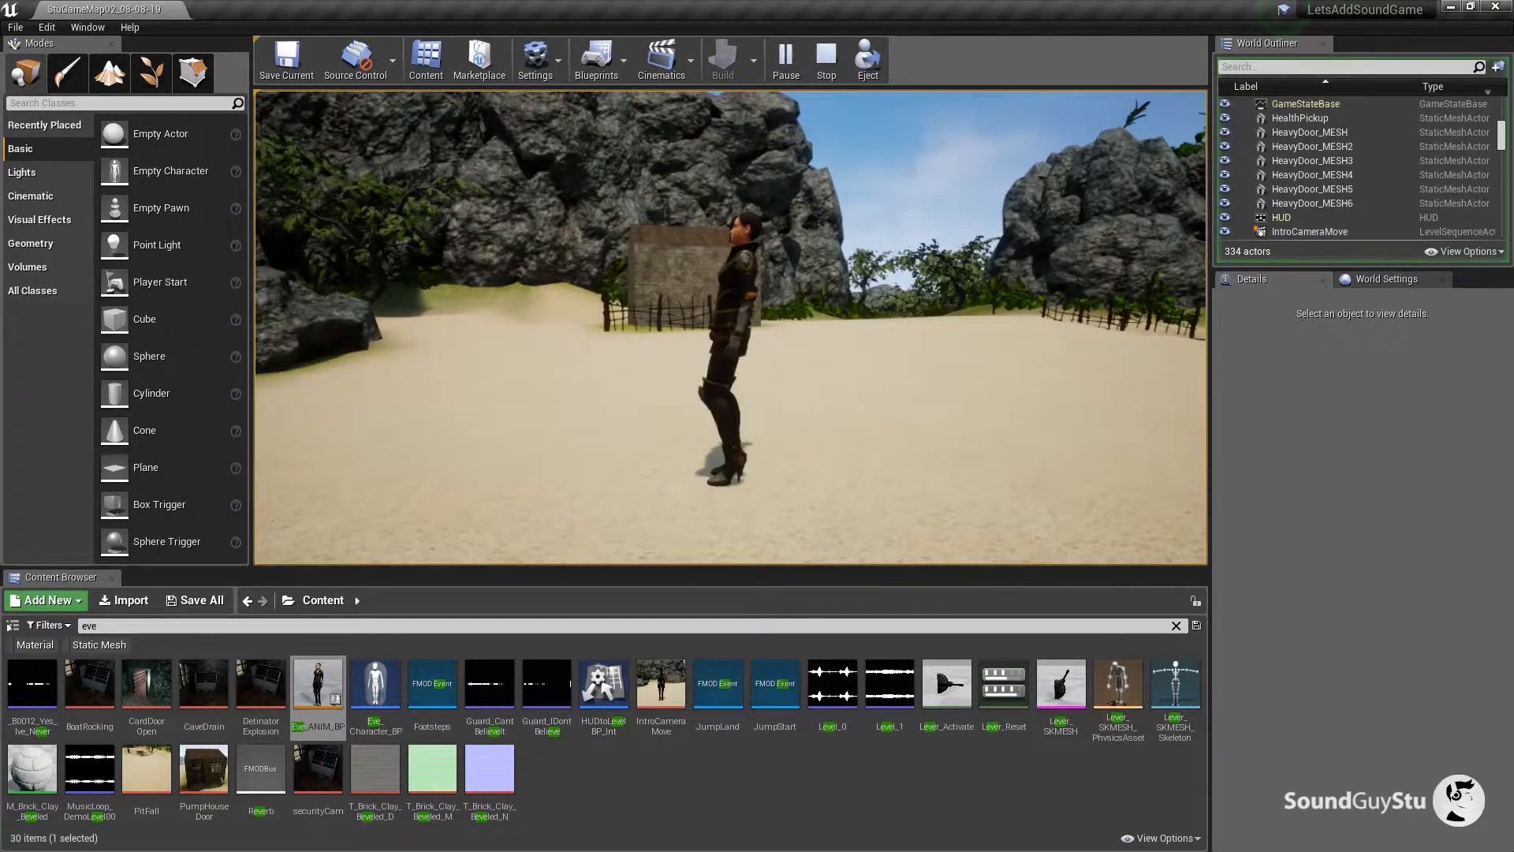
{"action": "key", "text": "s"}
{"action": "key", "text": "d"}
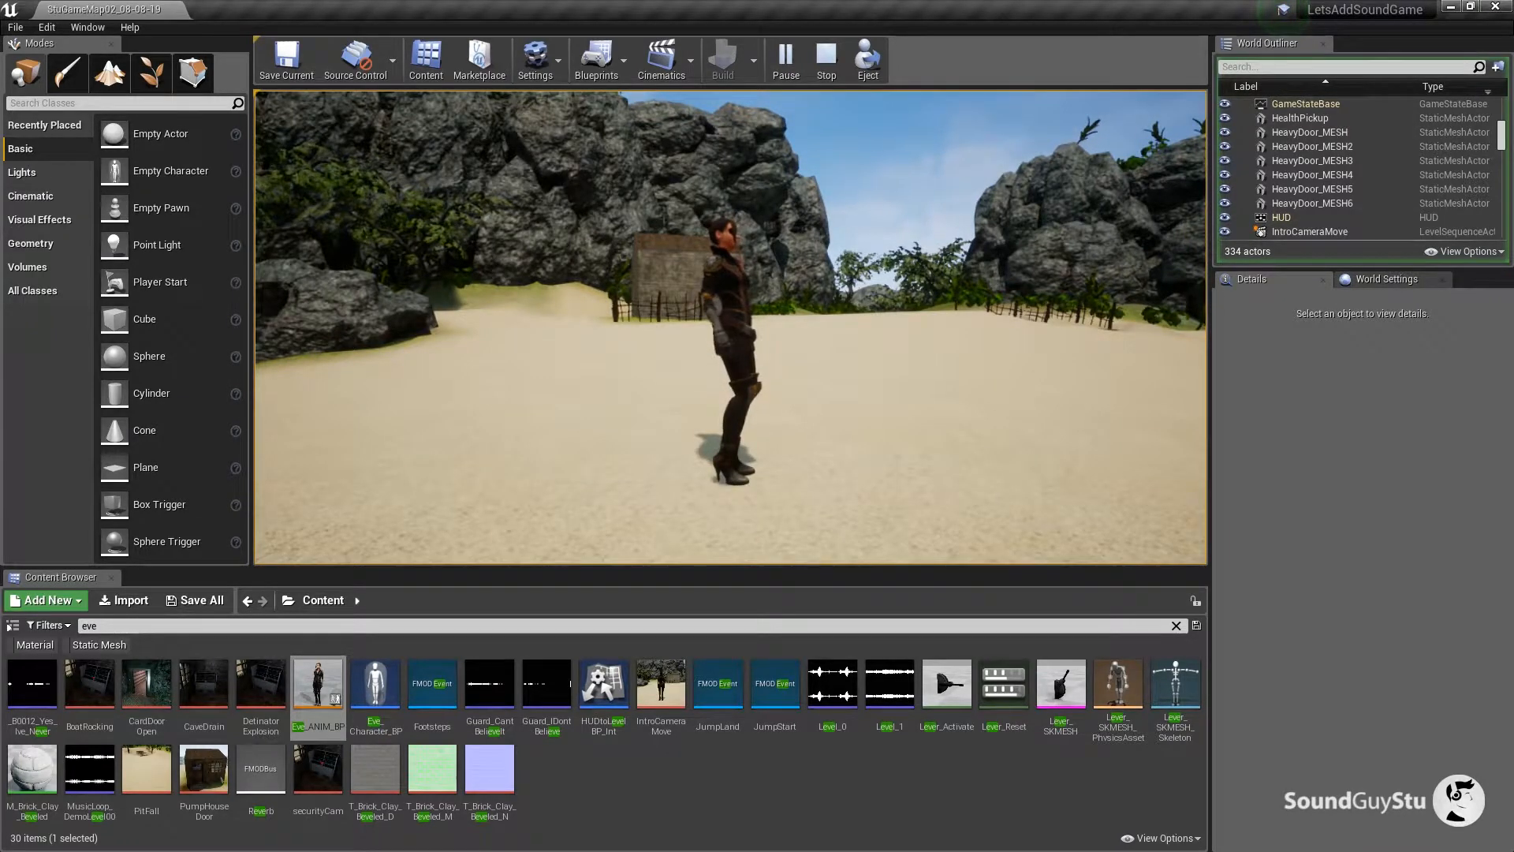
{"action": "key", "text": "Escape"}
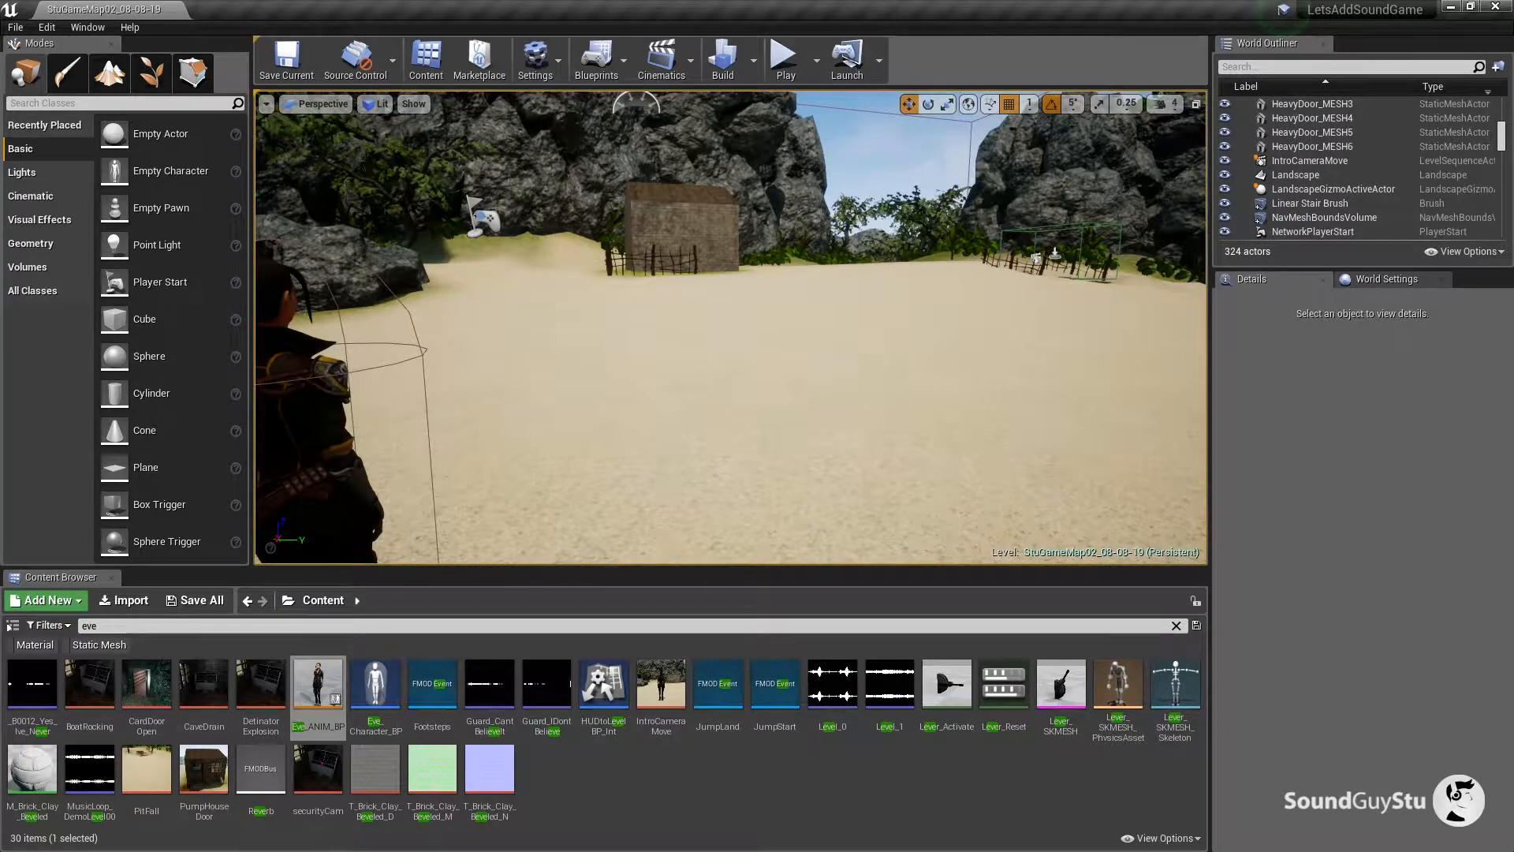
Switch to FMOD Studio, audition the JumpLand event and lower the volume of its Audio 1 track.
{"action": "left_click_drag", "start_coordinate": [775, 0], "coordinate": [773, 2]}
{"action": "left_click", "coordinate": [93, 116]}
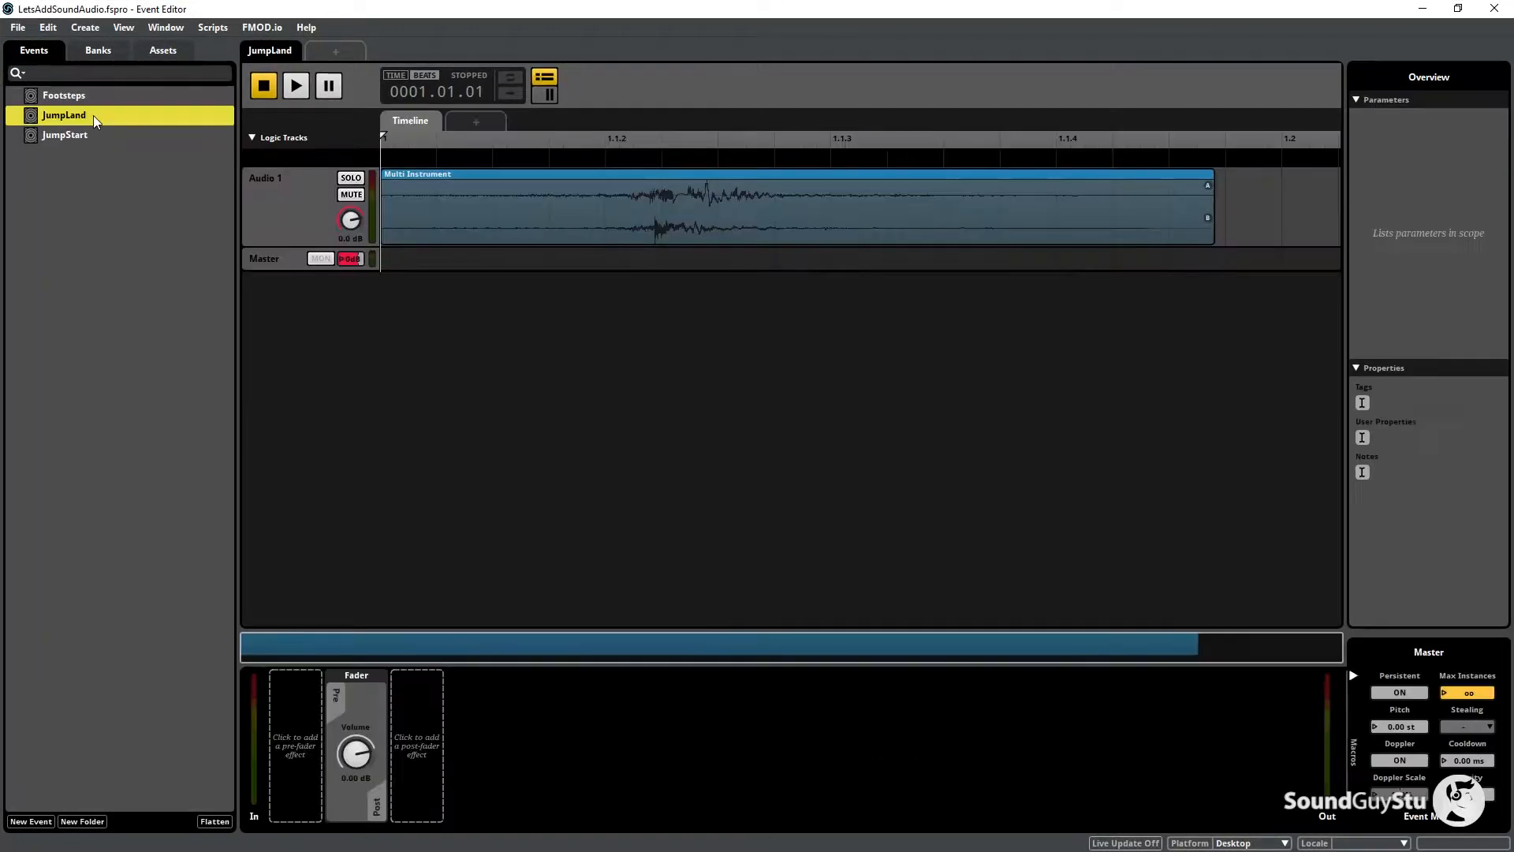
{"action": "left_click", "coordinate": [301, 86]}
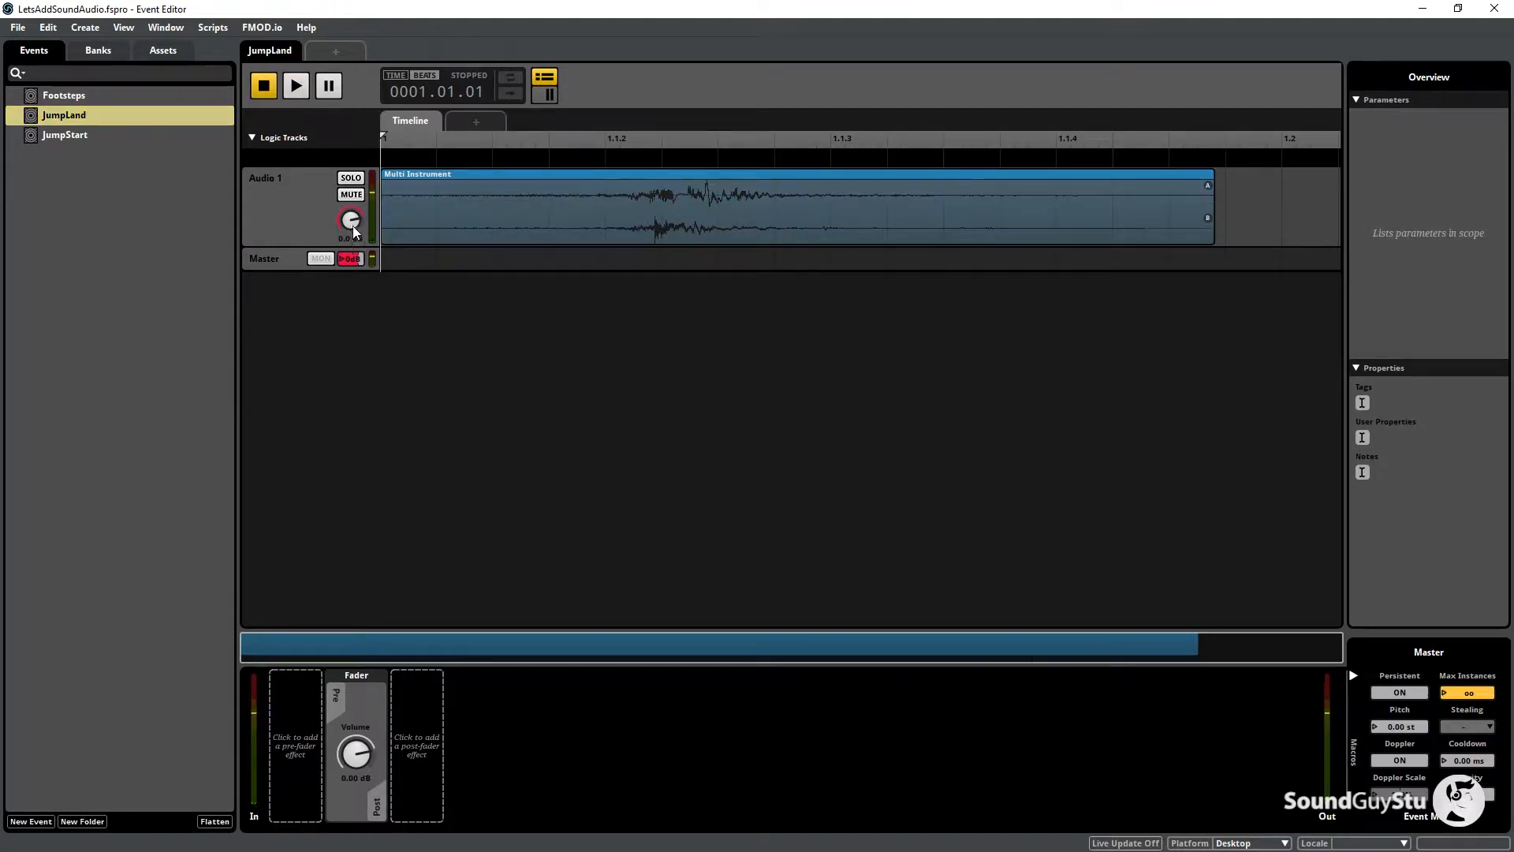
{"action": "left_click_drag", "start_coordinate": [351, 220], "coordinate": [351, 228]}
{"action": "key", "text": "space"}
Lower the volume of the JumpStart event's audio track to -7.5 dB while auditioning it.
{"action": "left_click", "coordinate": [66, 137]}
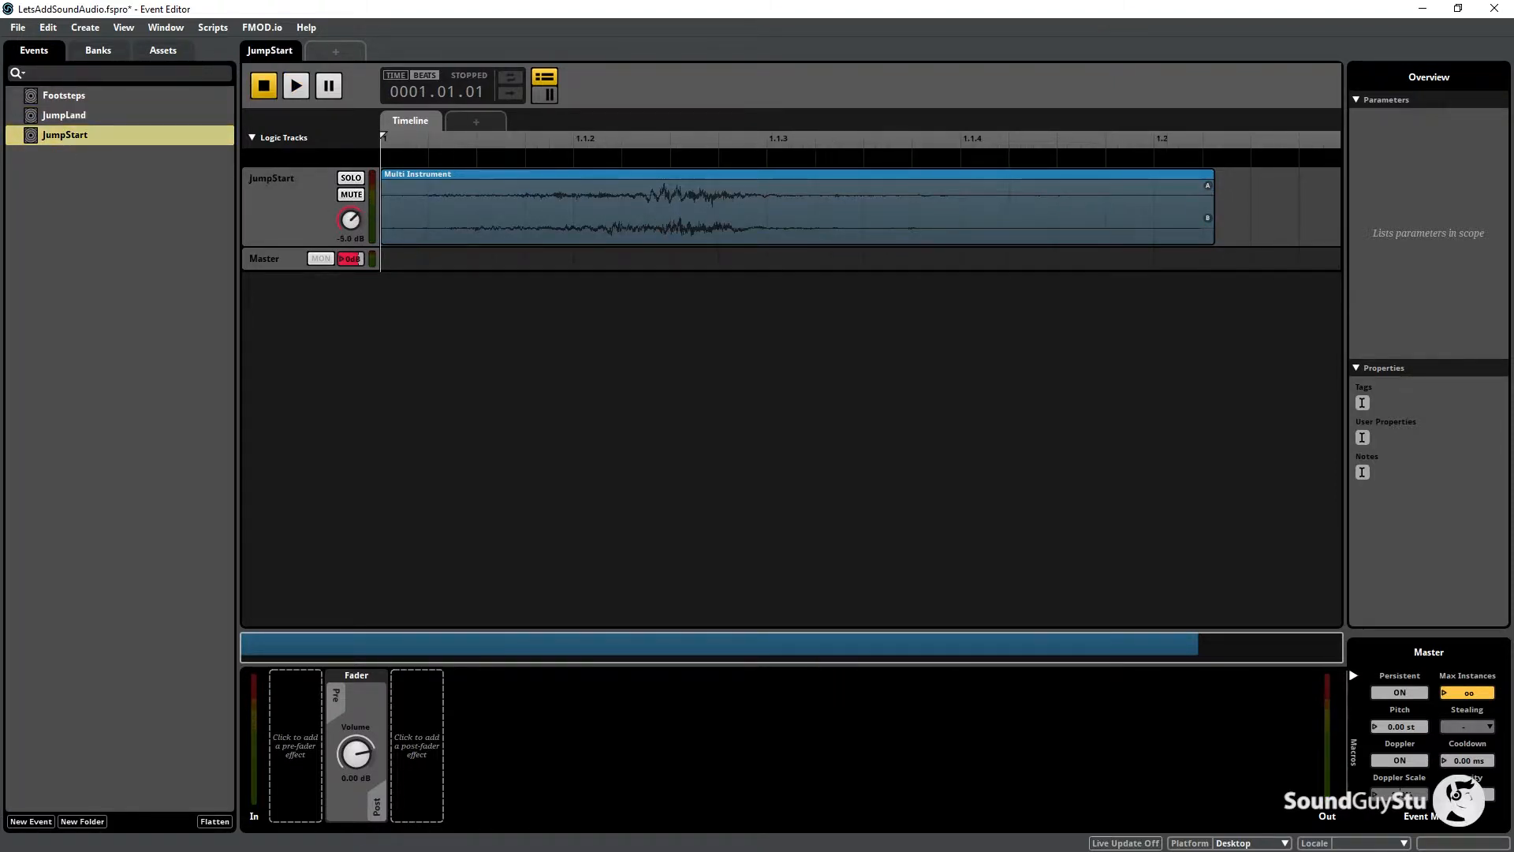
{"action": "left_click", "coordinate": [298, 87]}
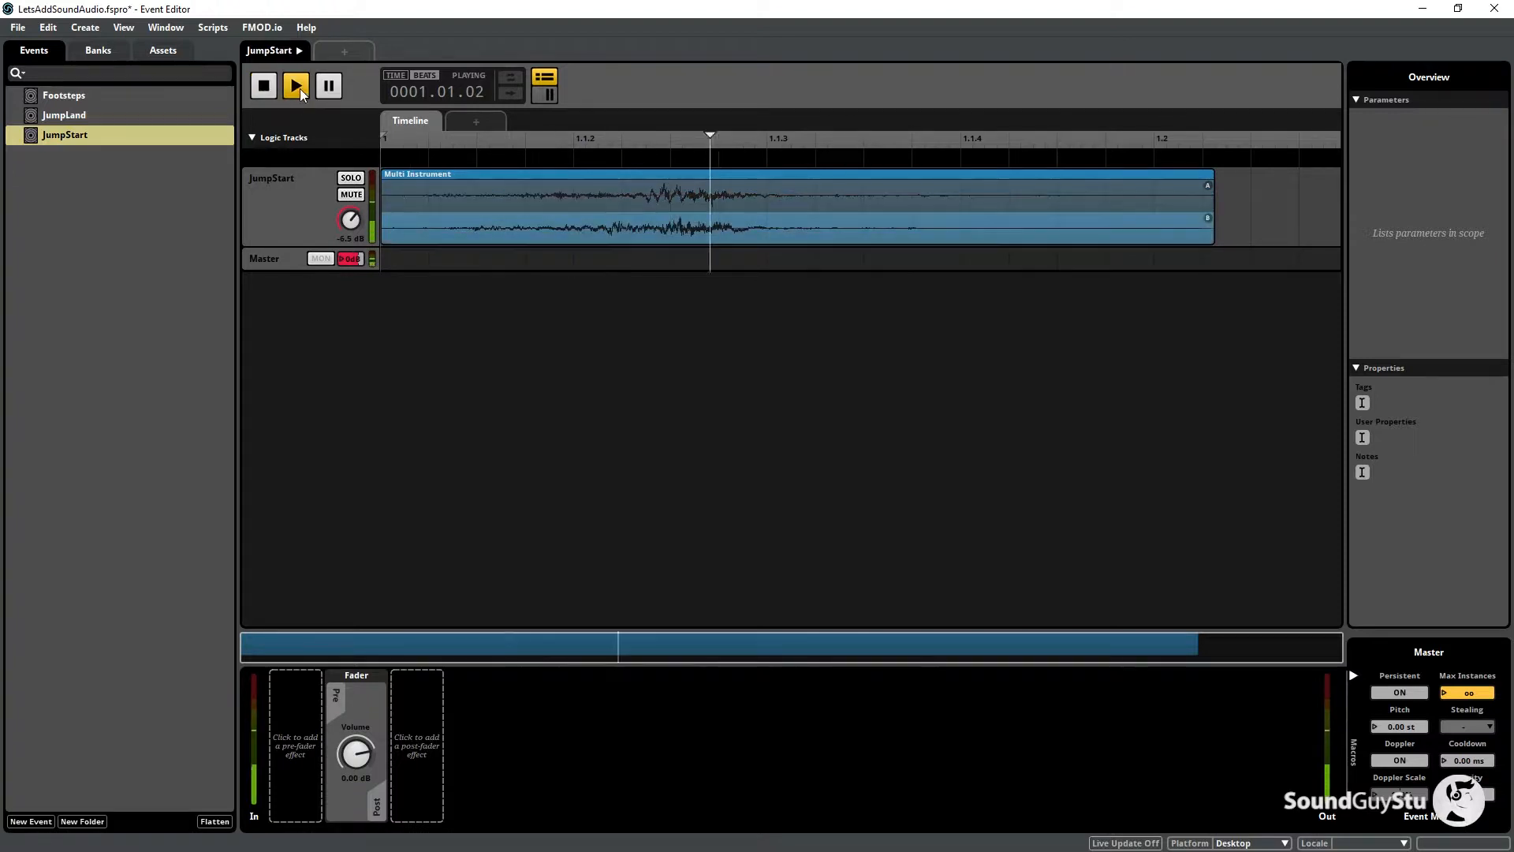
{"action": "key", "text": "space"}
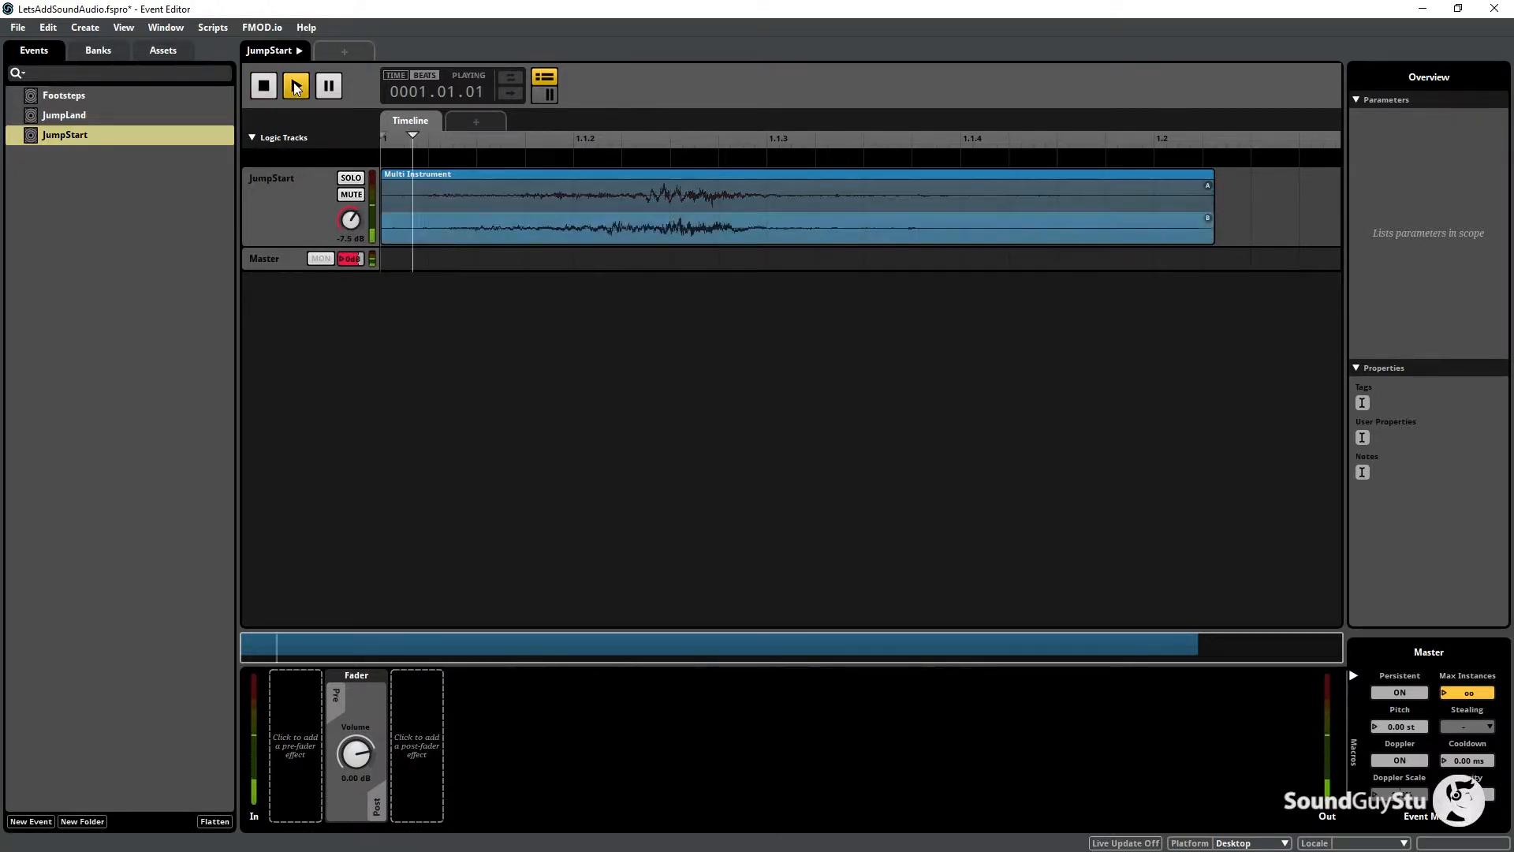
Build the FMOD banks and save the LetsAddSoundAudio project.
{"action": "left_click", "coordinate": [108, 211]}
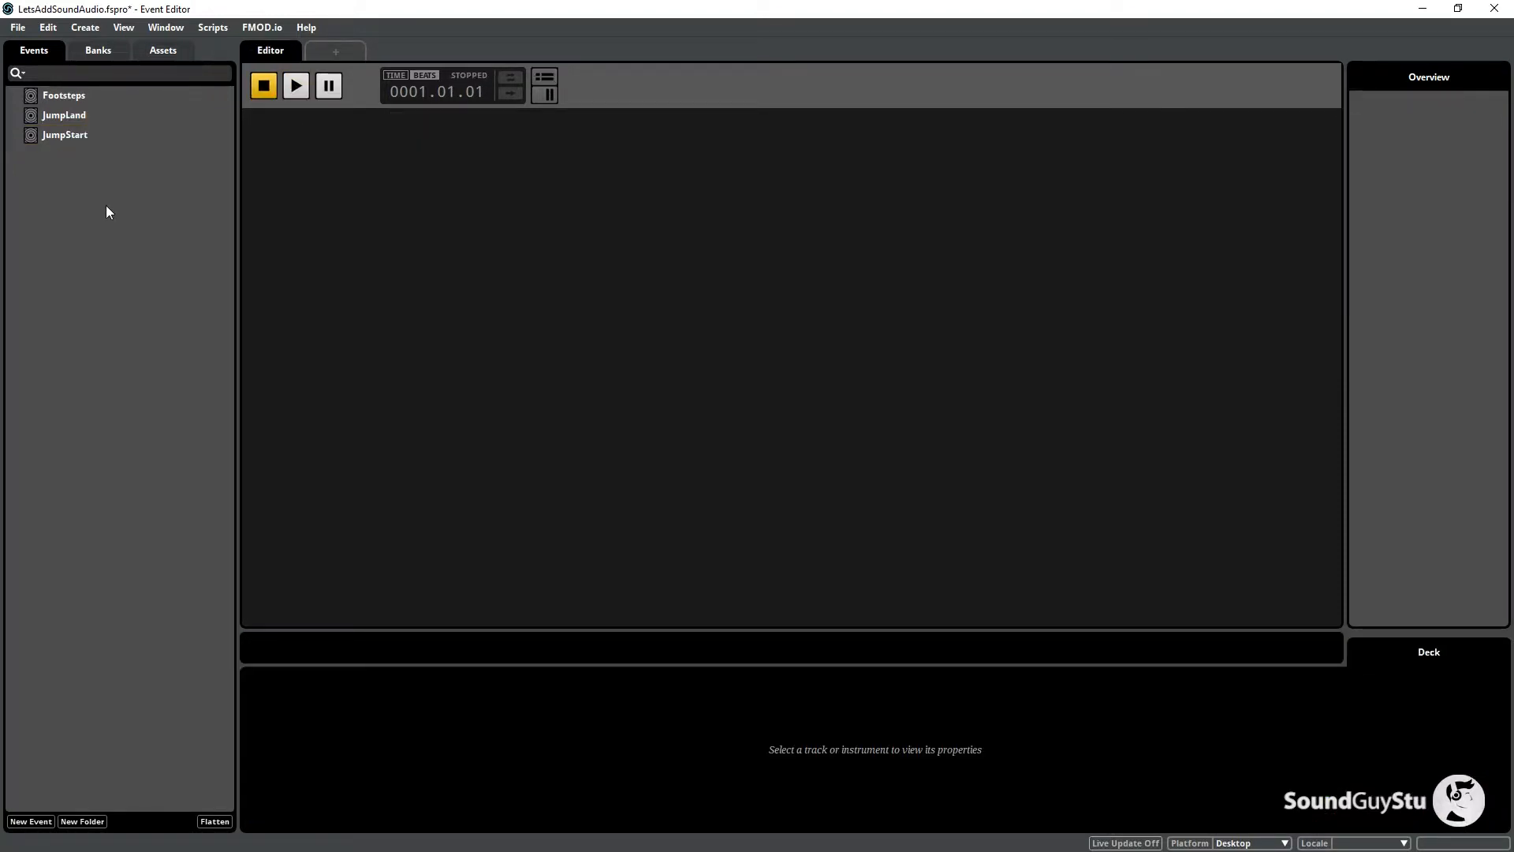
{"action": "left_click", "coordinate": [18, 30]}
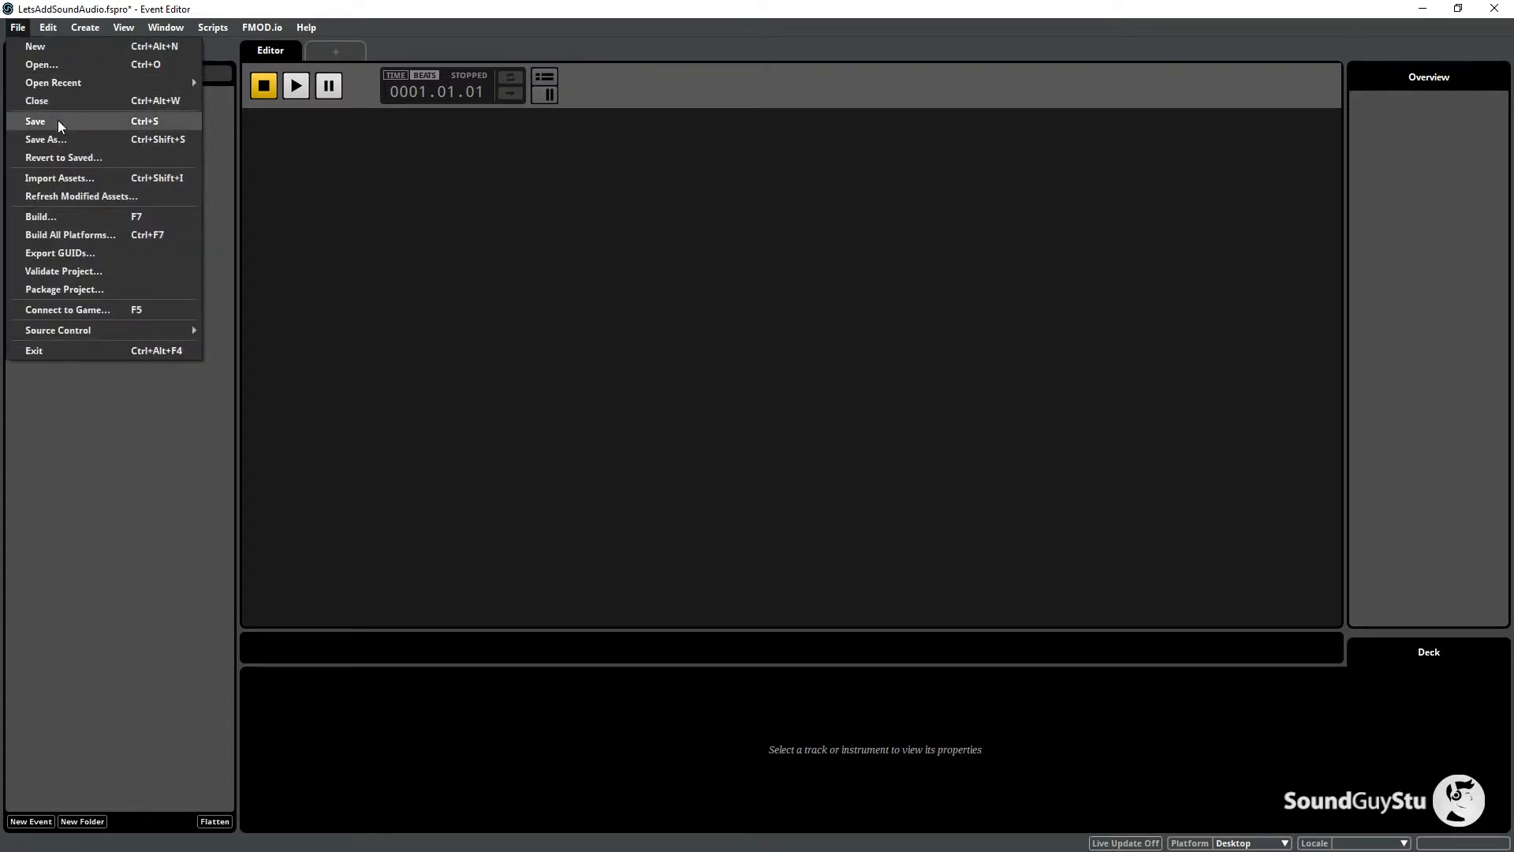
{"action": "left_click", "coordinate": [65, 215]}
{"action": "left_click", "coordinate": [24, 29]}
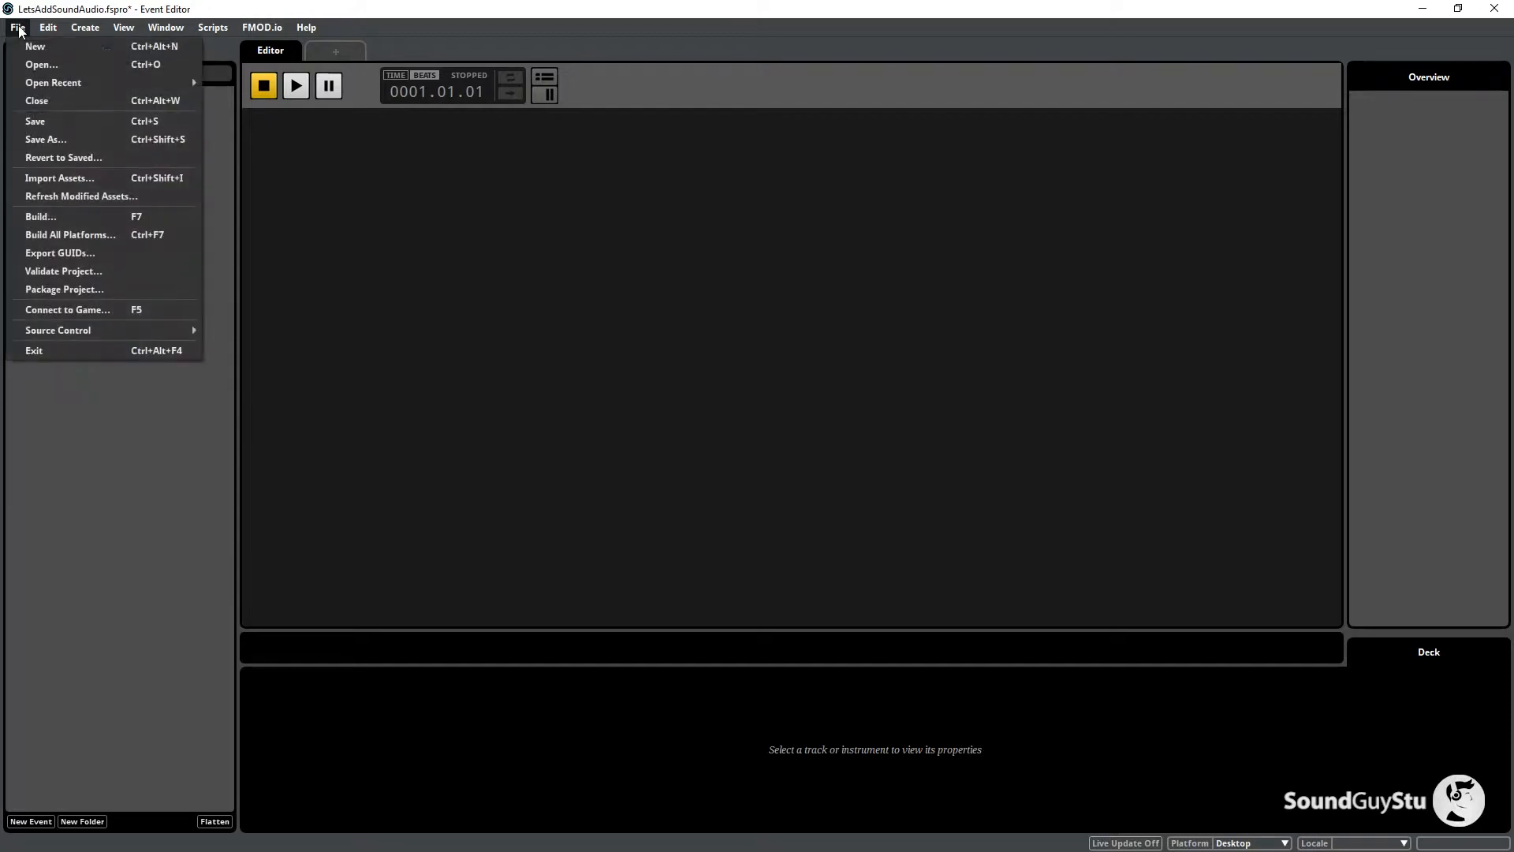
{"action": "left_click", "coordinate": [56, 128]}
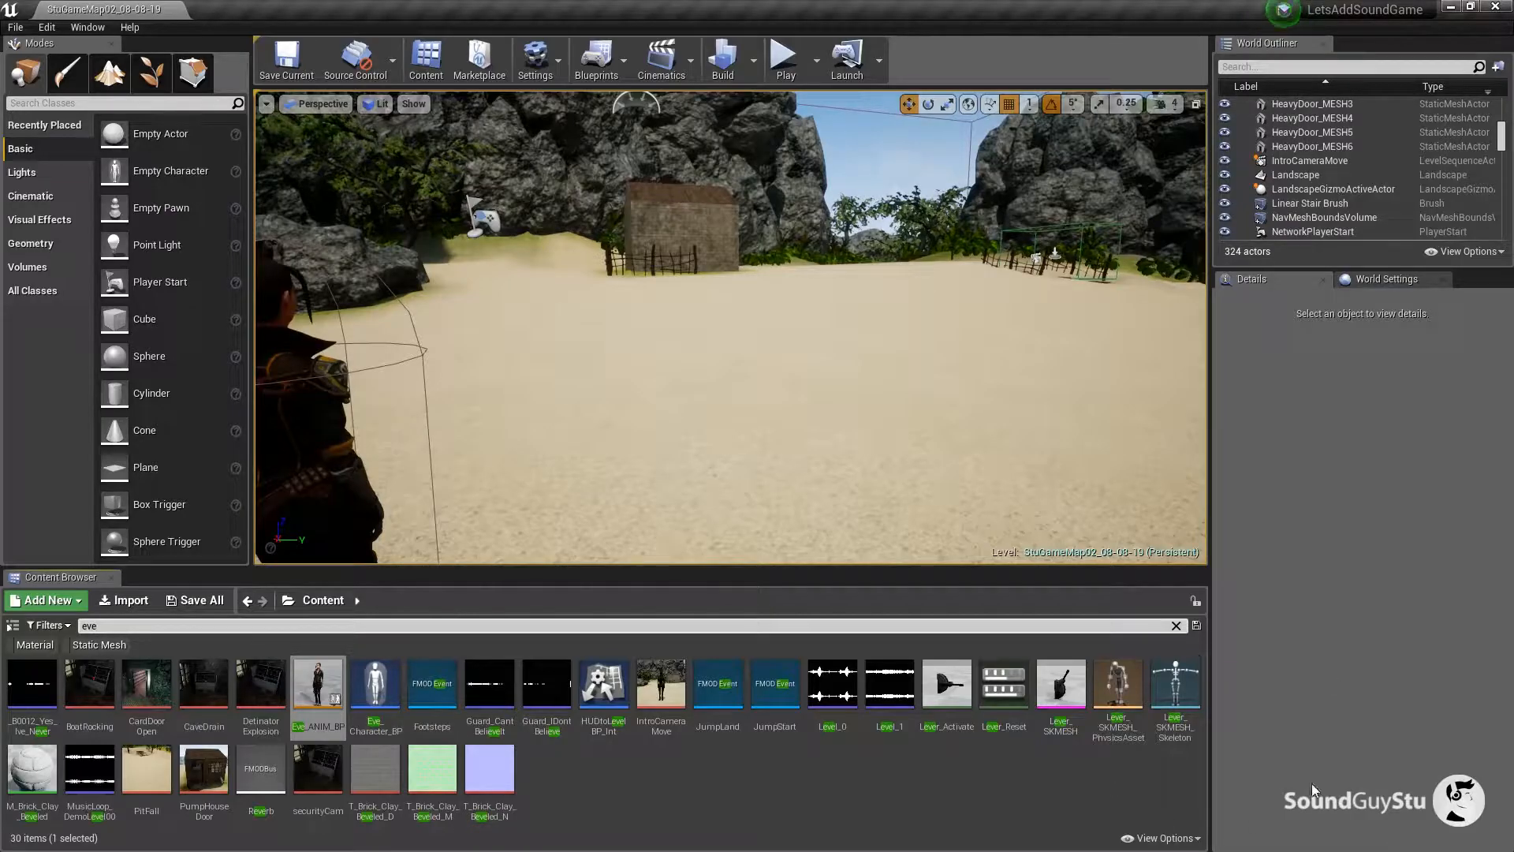
Switch back to Unreal Editor and play-test the level, running and jumping to check the new jump sound levels.
{"action": "left_click", "coordinate": [641, 820]}
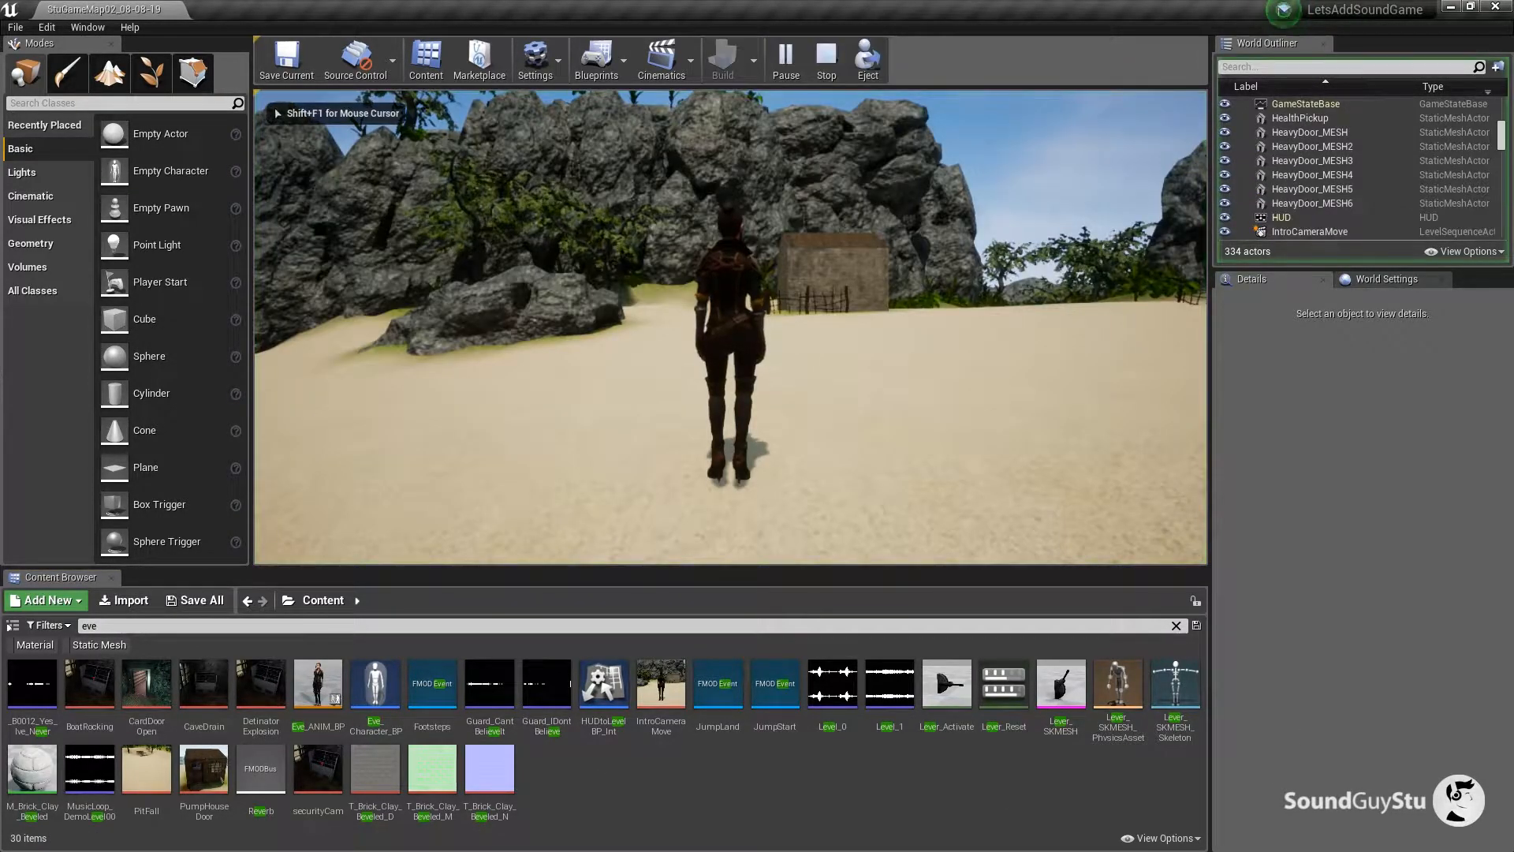
{"action": "key", "text": "w"}
{"action": "key", "text": "a"}
{"action": "key", "text": "d"}
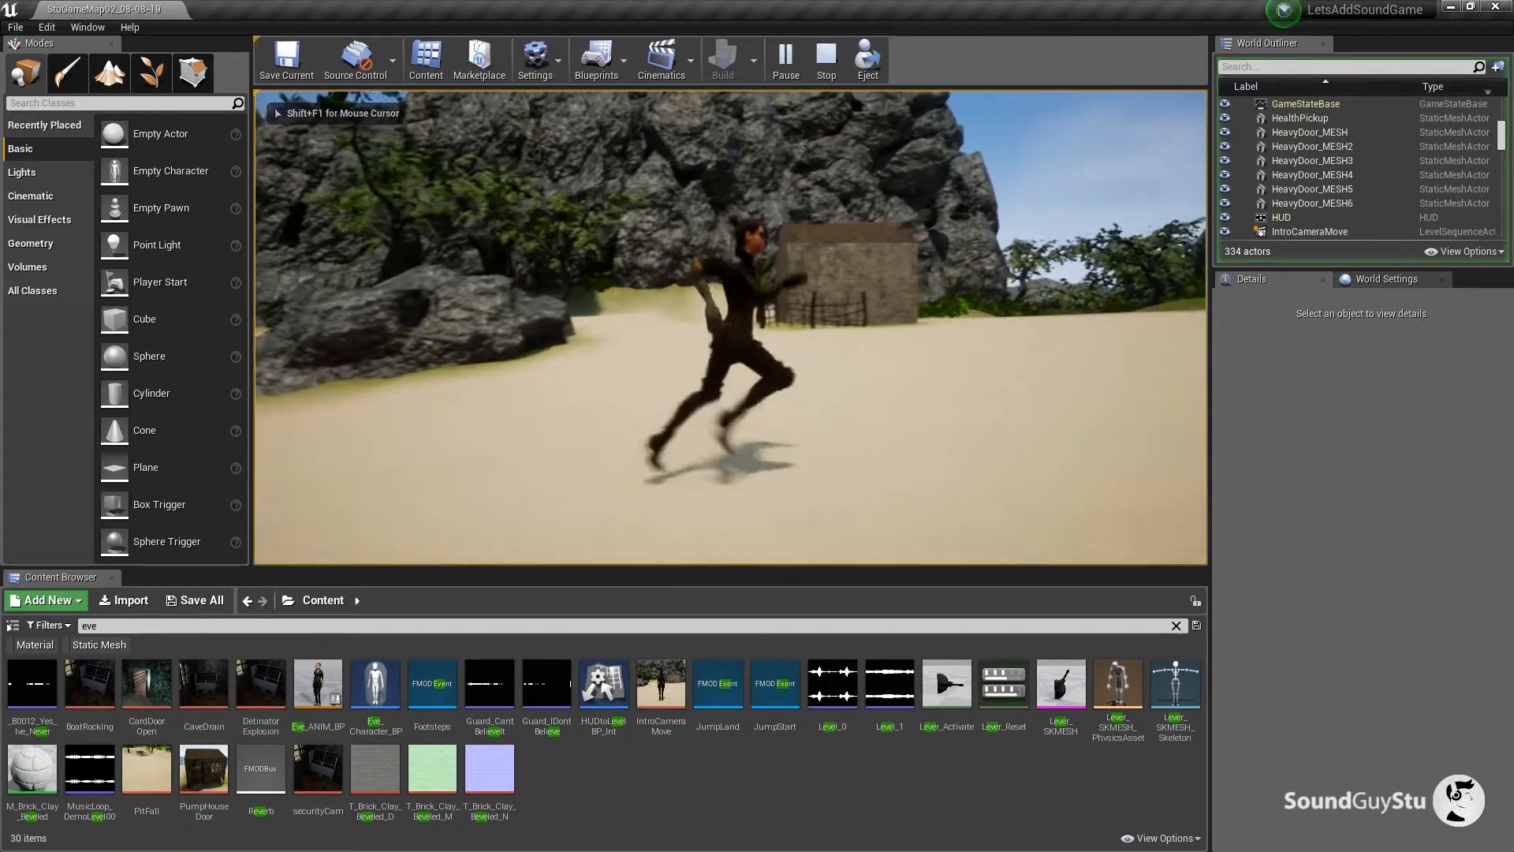
{"action": "key", "text": "space"}
{"action": "key", "text": "a"}
{"action": "key", "text": "space"}
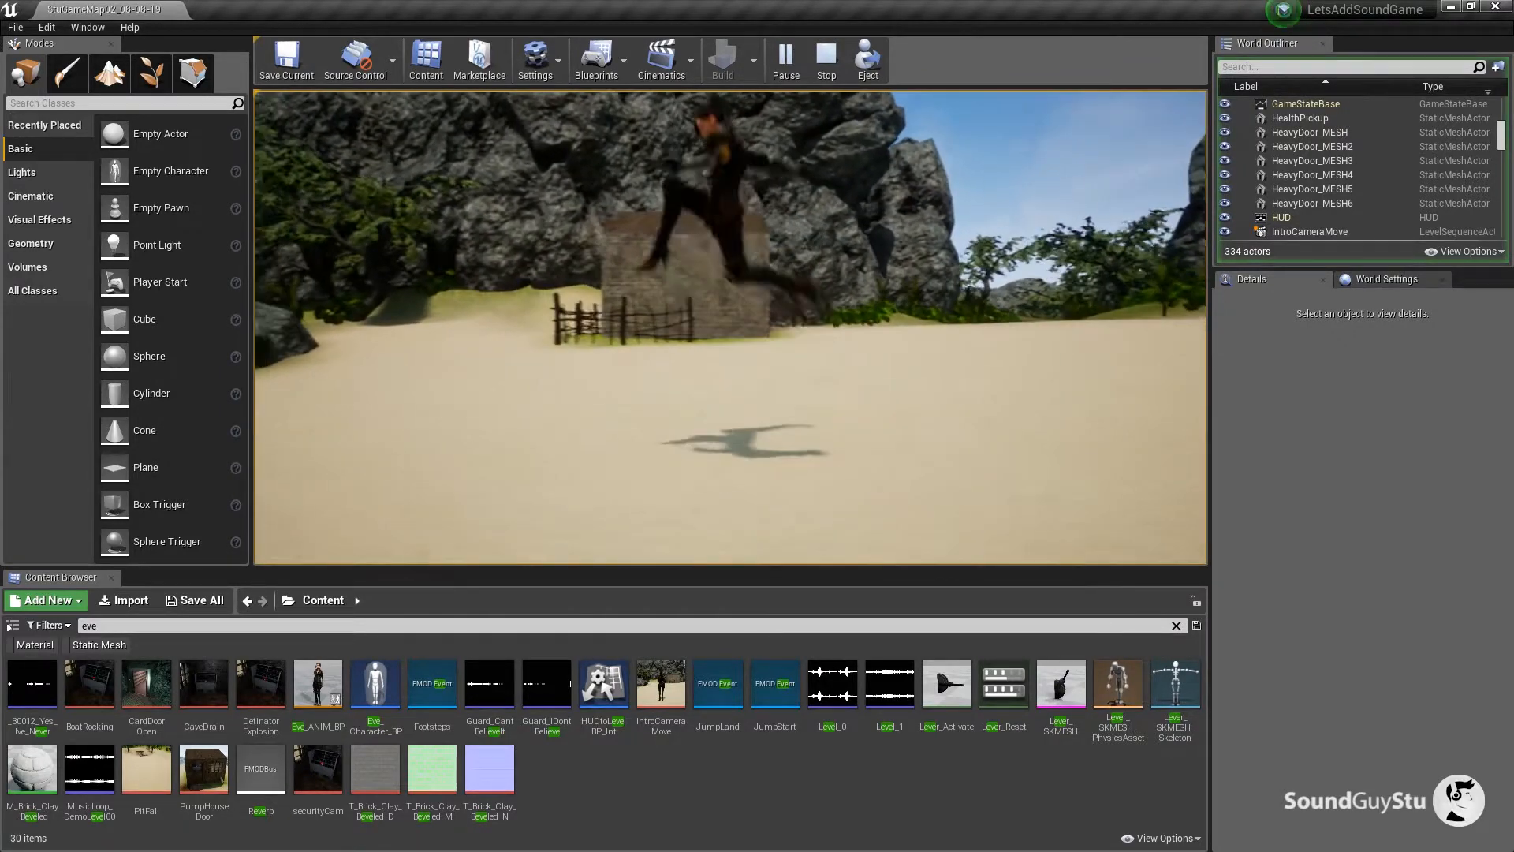
{"action": "key", "text": "space"}
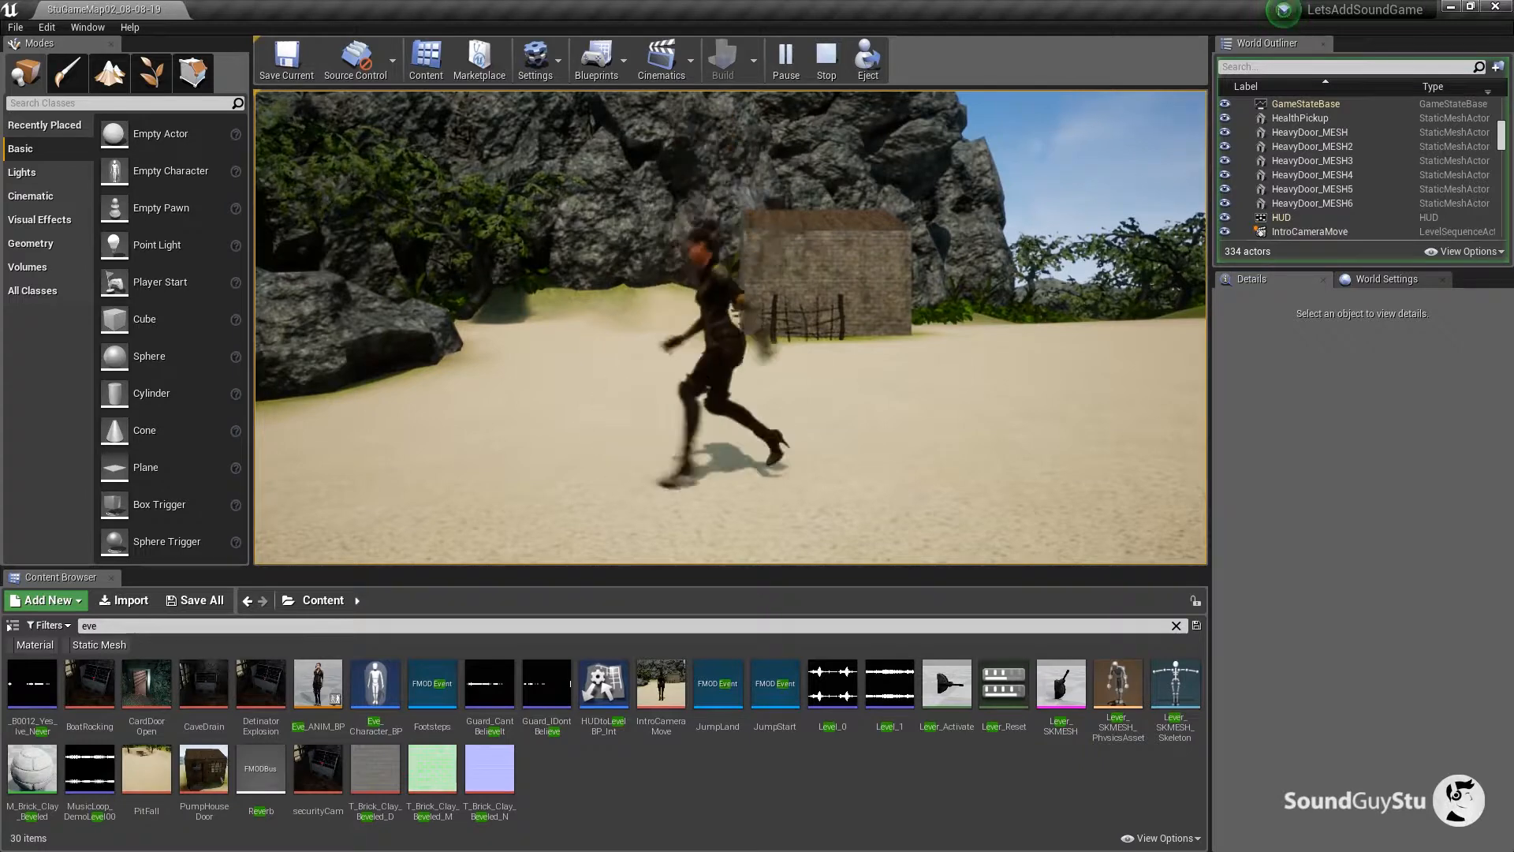
{"action": "key", "text": "space"}
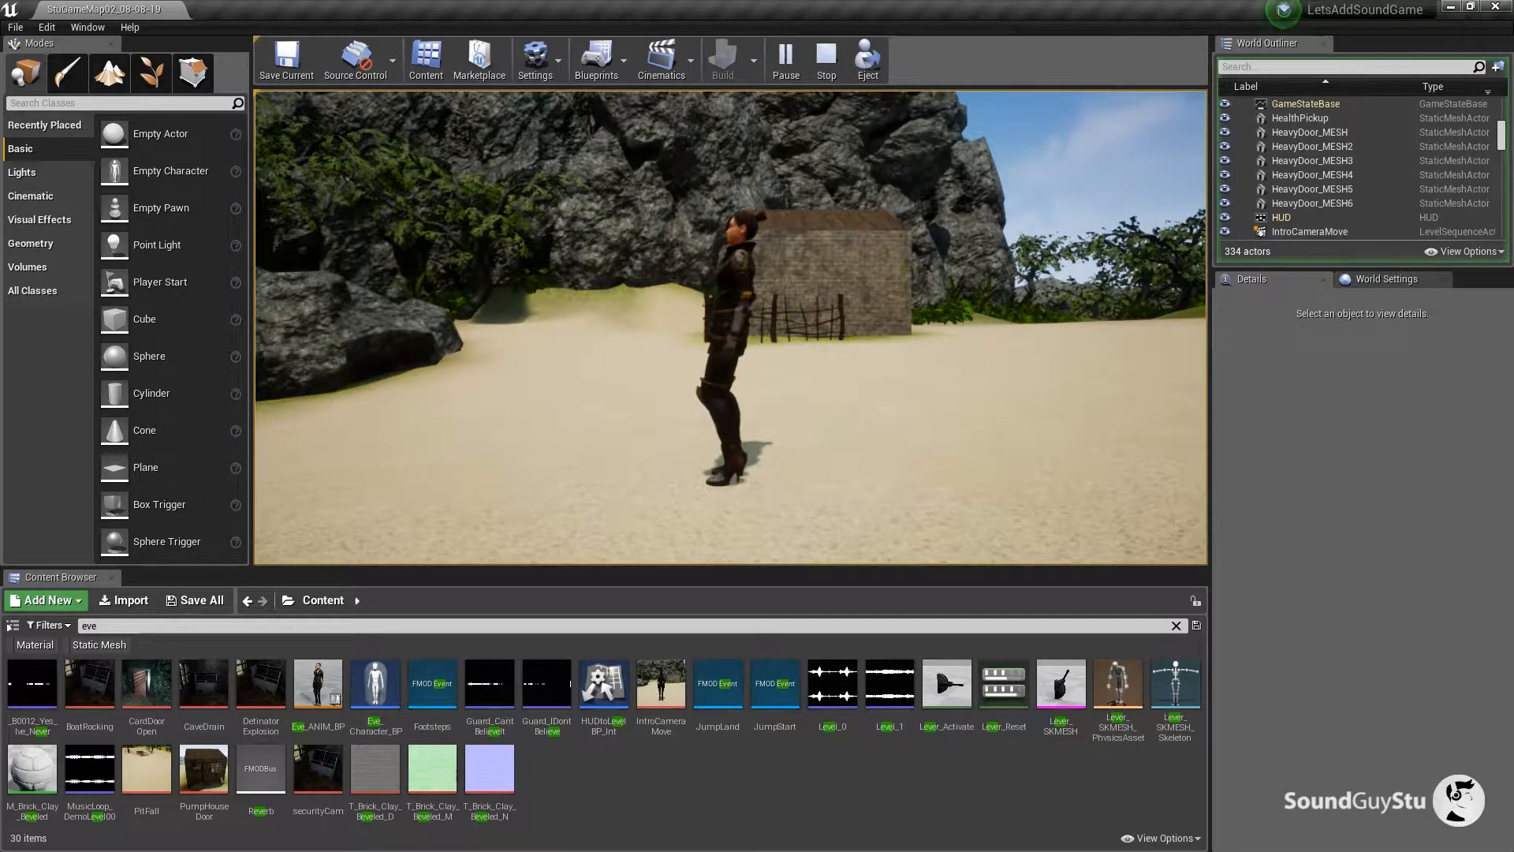
{"action": "key", "text": "w"}
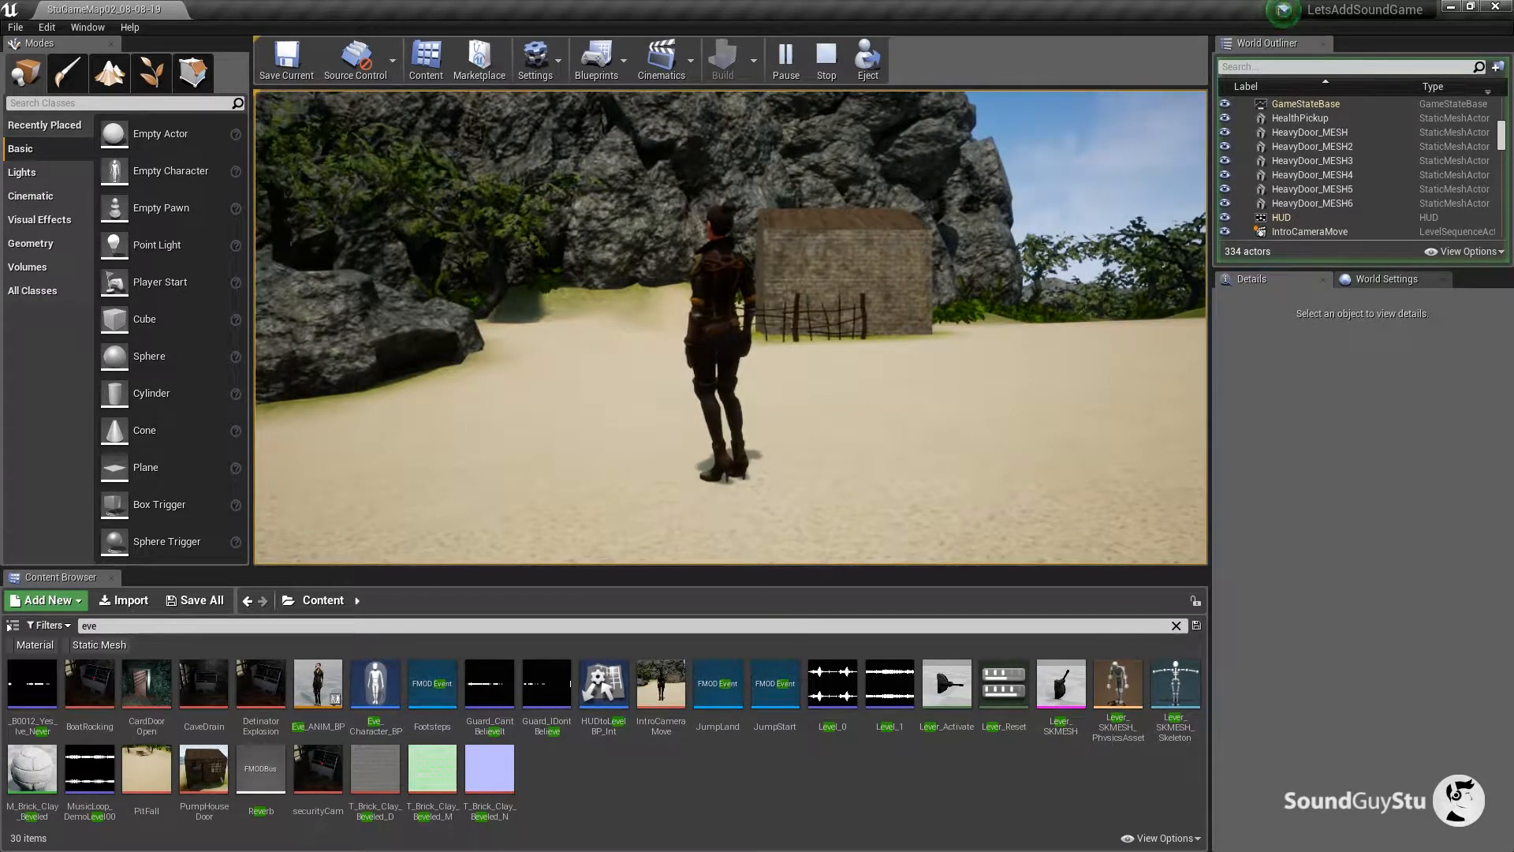
{"action": "key", "text": "Escape"}
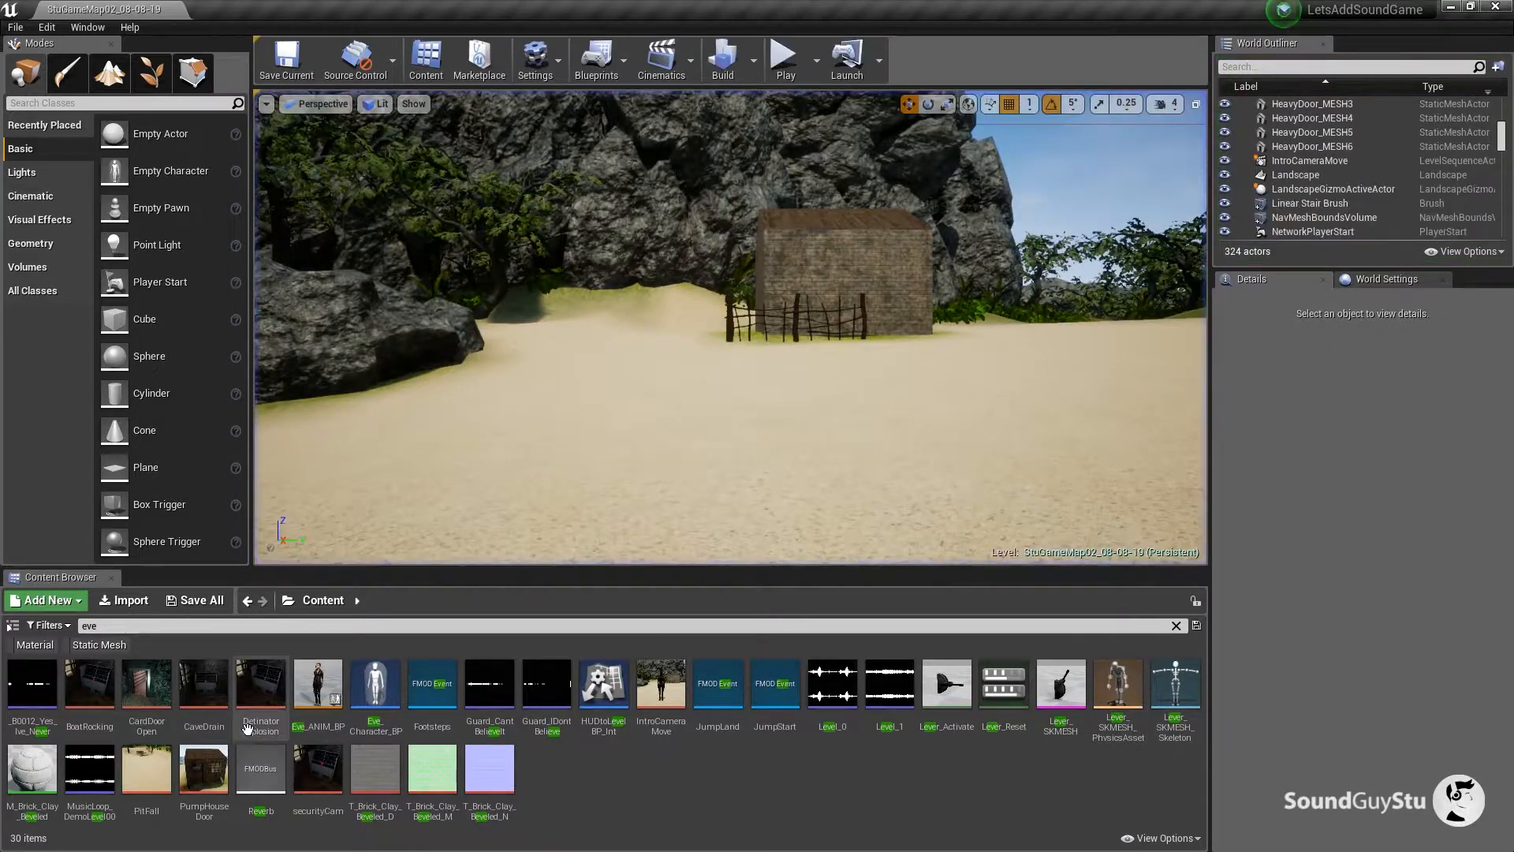
Open the Eve_ANIM_BP animation blueprint, switch to its animation editor and load the Jump_Anim_mixamo_com animation.
{"action": "double_click", "coordinate": [318, 683]}
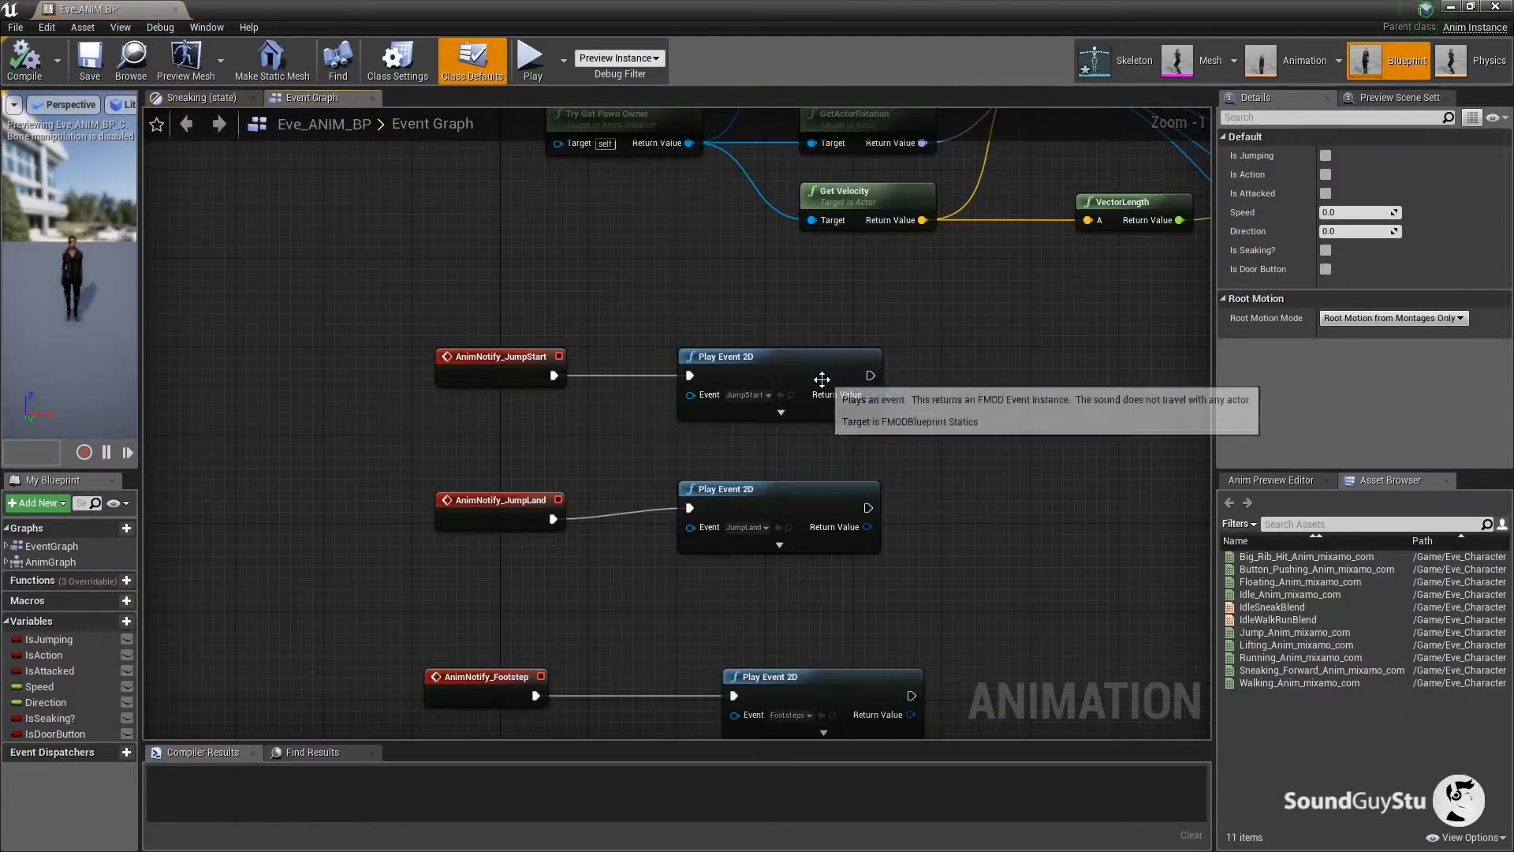
{"action": "left_click", "coordinate": [1302, 63]}
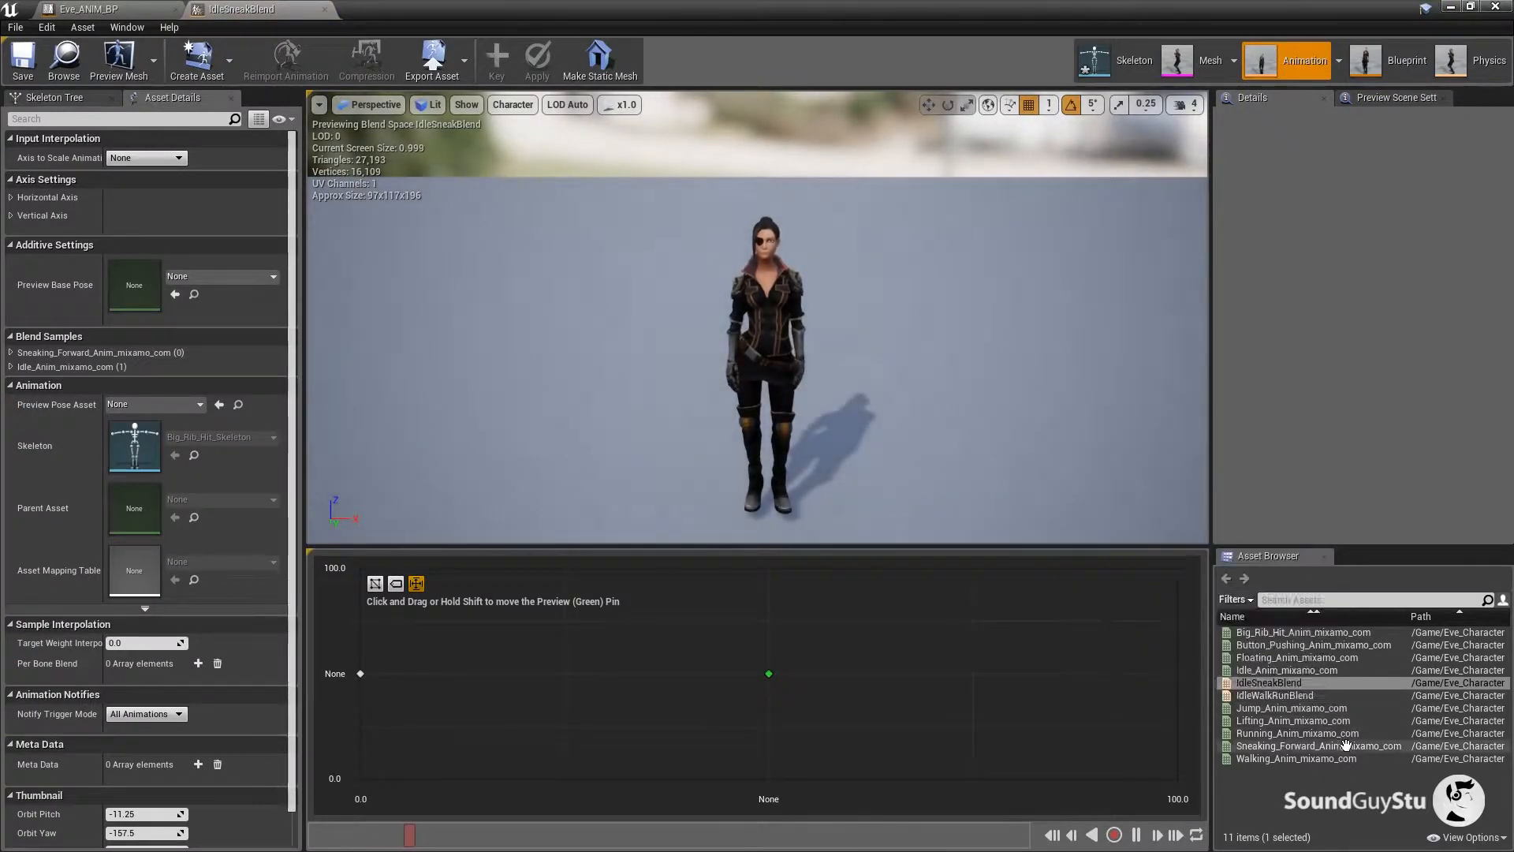
{"action": "left_click", "coordinate": [1302, 720]}
{"action": "double_click", "coordinate": [1307, 707]}
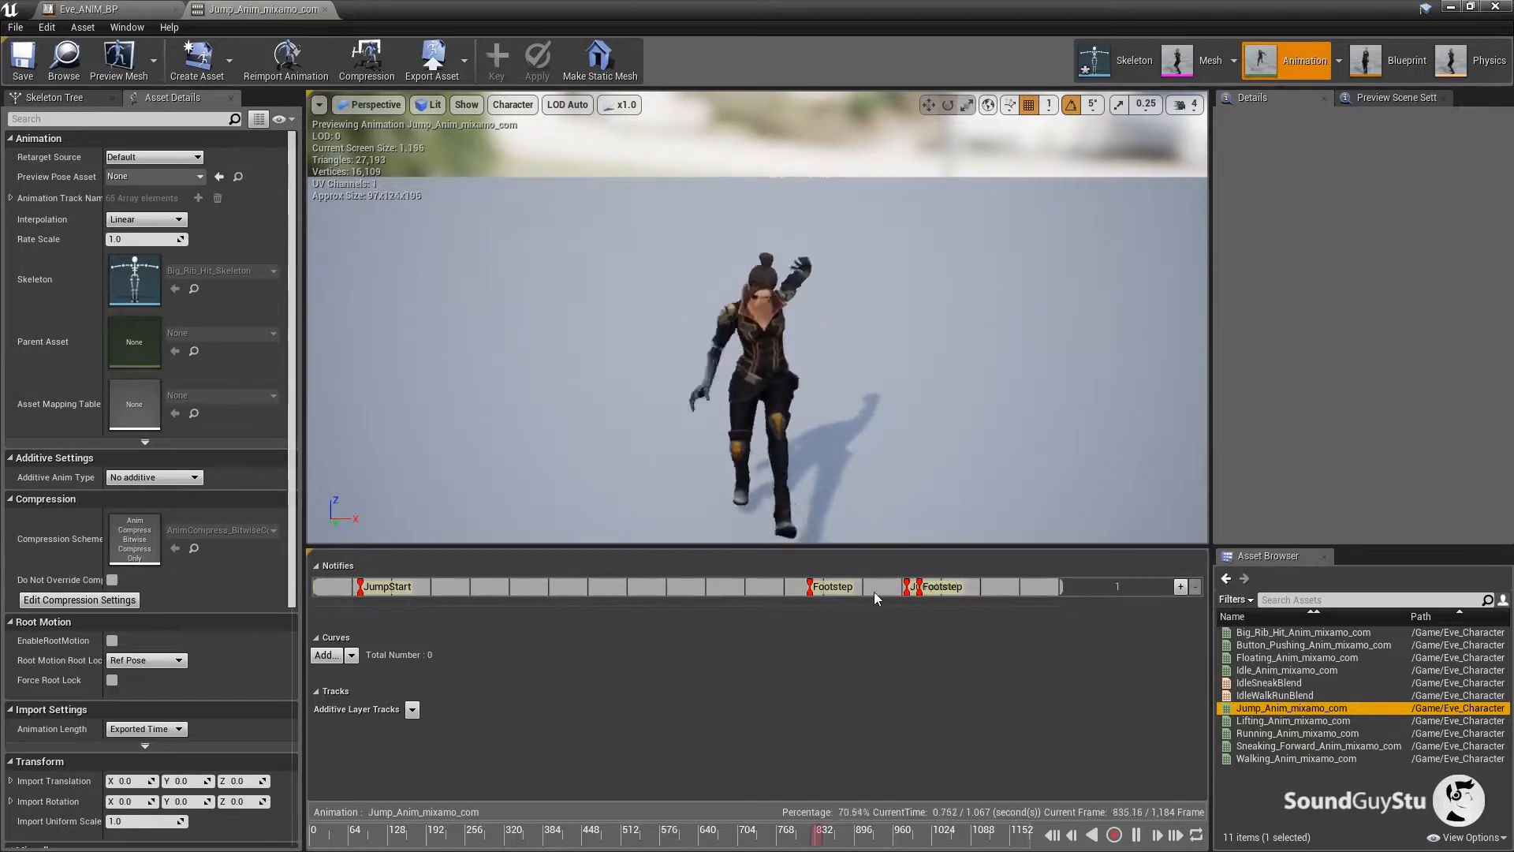
Move the JumpLand notify earlier, to just before the first Footstep notify, save the animation and close the animation and blueprint editors.
{"action": "left_click_drag", "start_coordinate": [910, 598], "coordinate": [786, 595]}
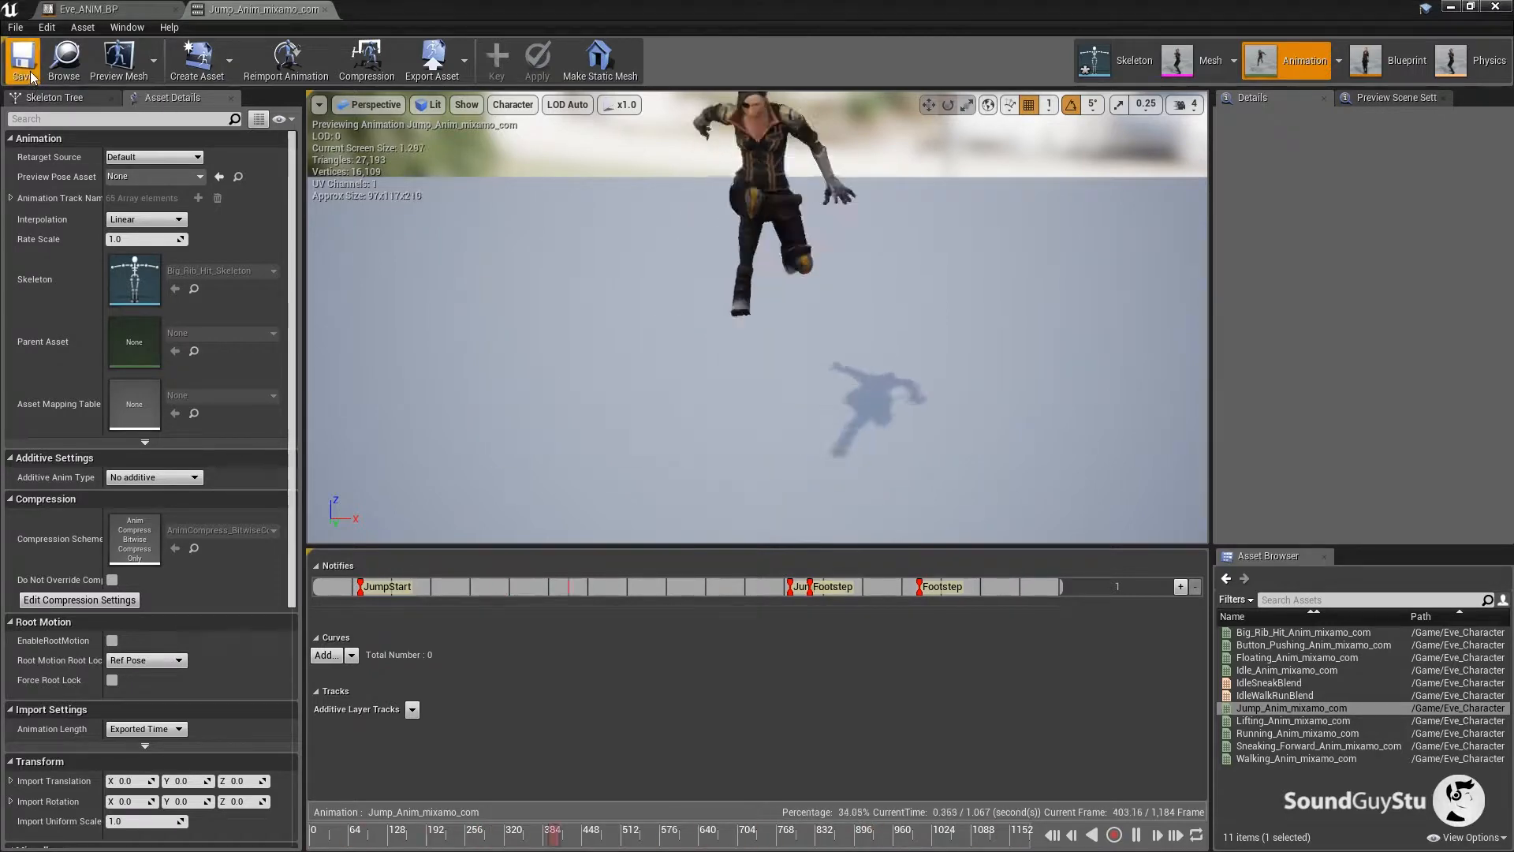
{"action": "left_click", "coordinate": [325, 11]}
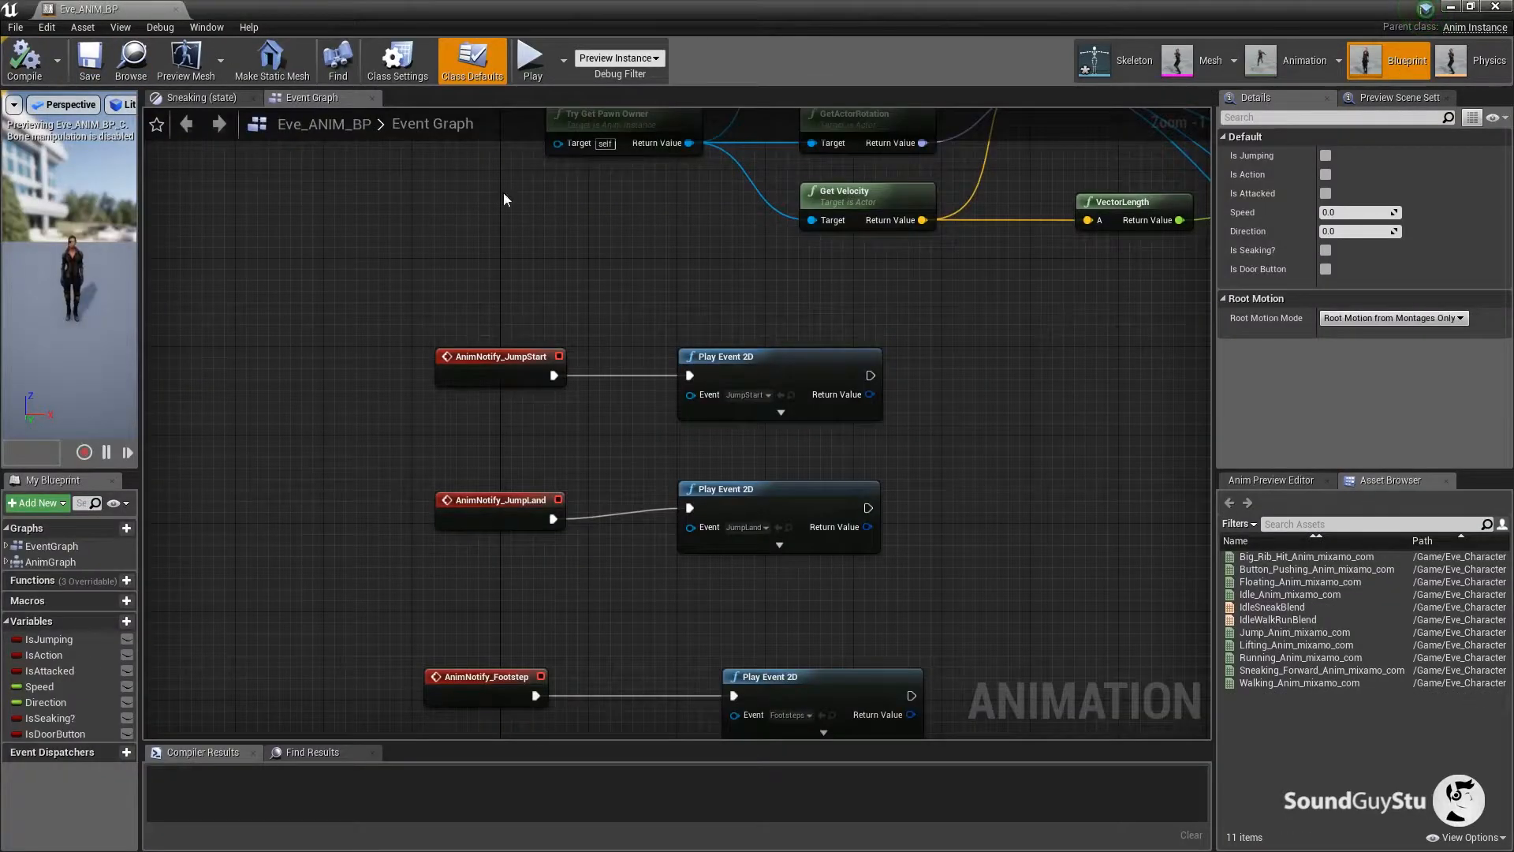
{"action": "left_click", "coordinate": [175, 10]}
Play-test the level, running and jumping on the sand to check the timing of the landing sound.
{"action": "left_click", "coordinate": [555, 438]}
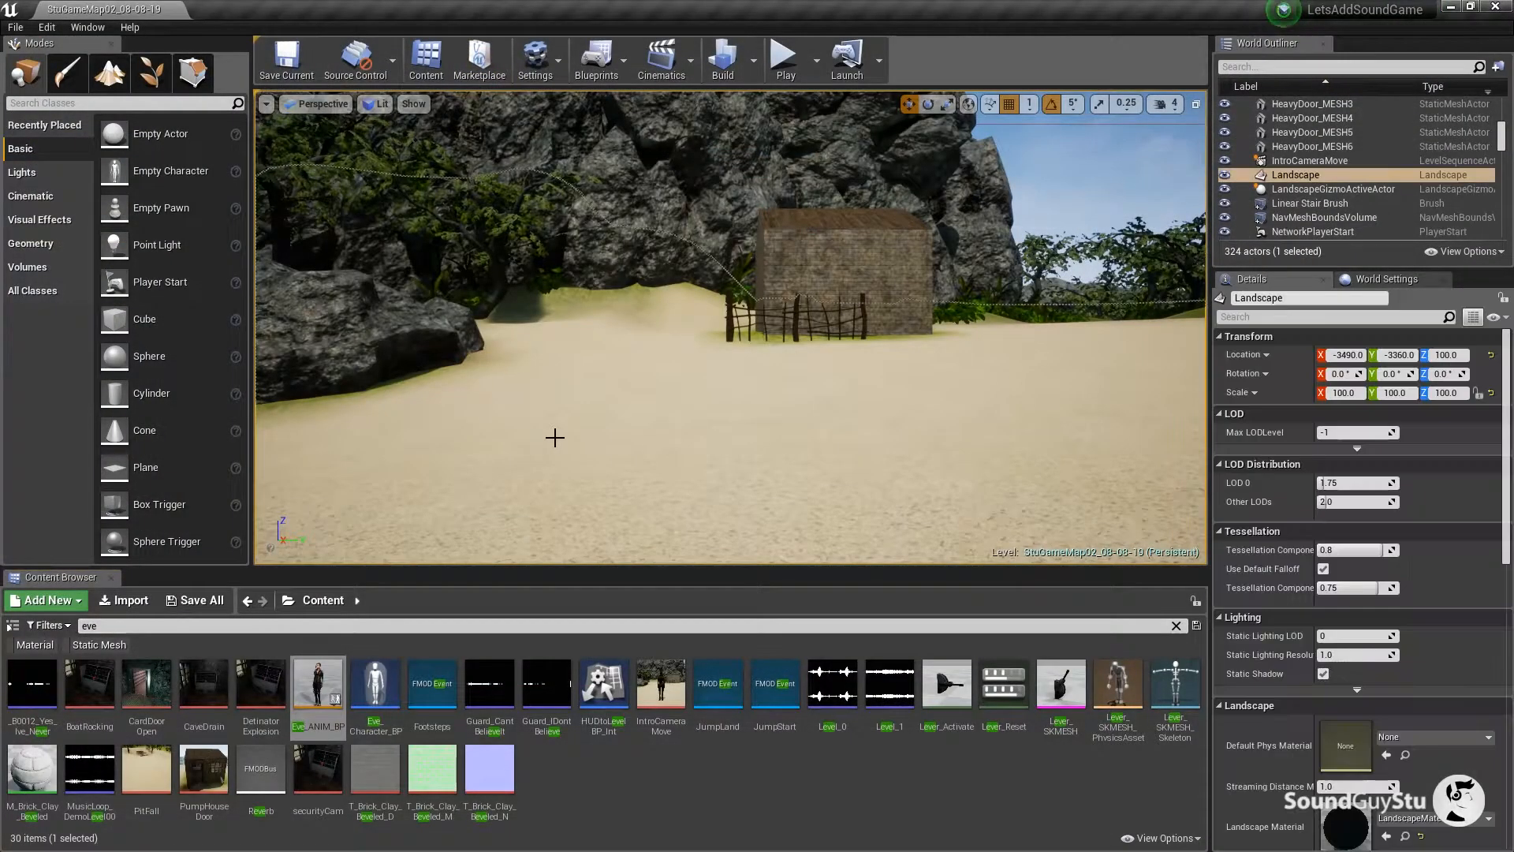
{"action": "left_click_drag", "start_coordinate": [555, 437], "coordinate": [556, 438]}
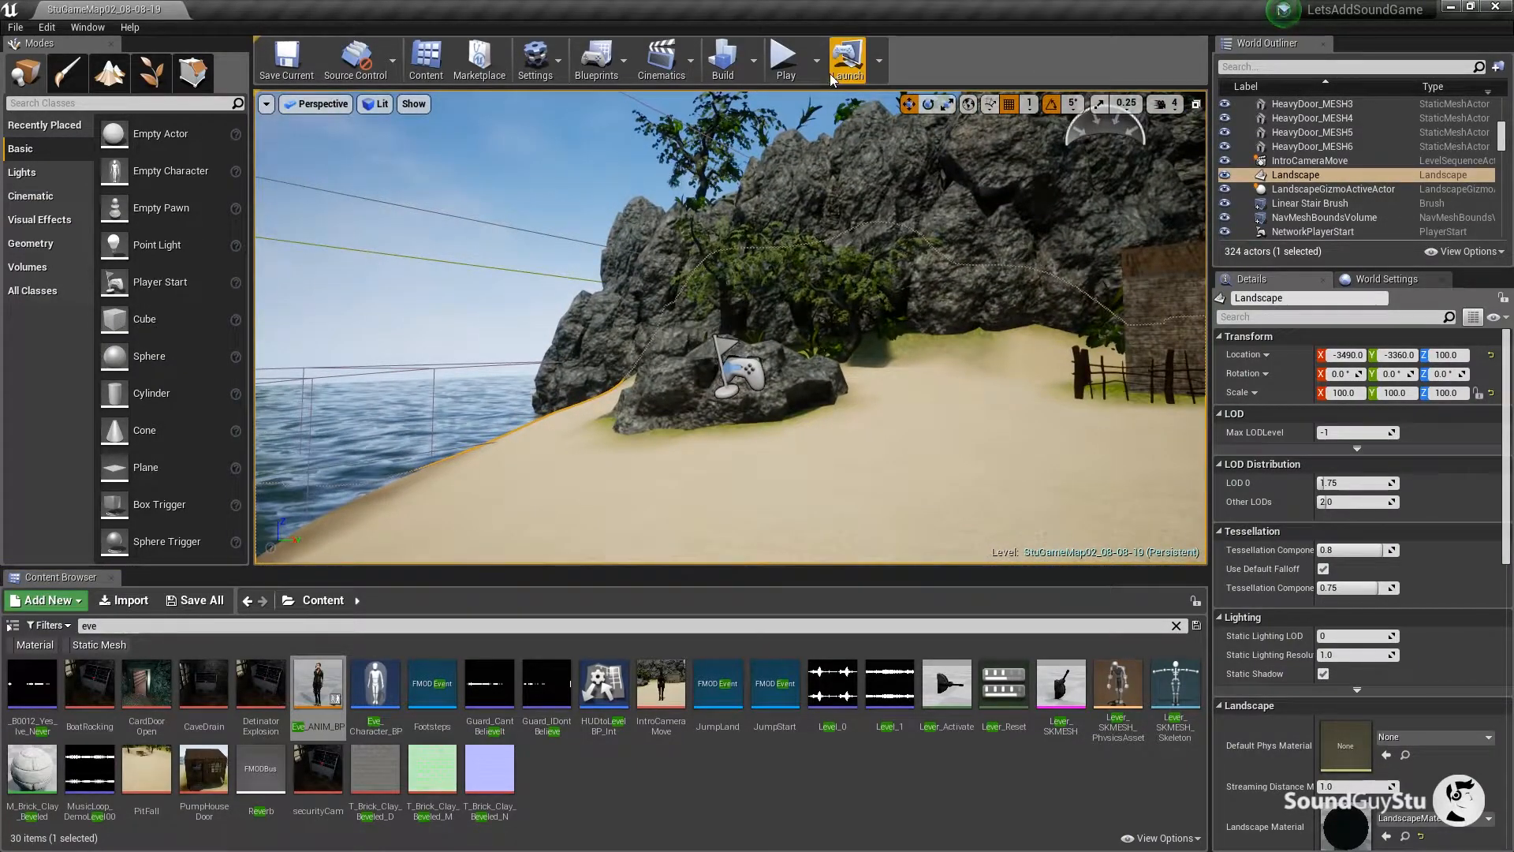
{"action": "left_click", "coordinate": [786, 63]}
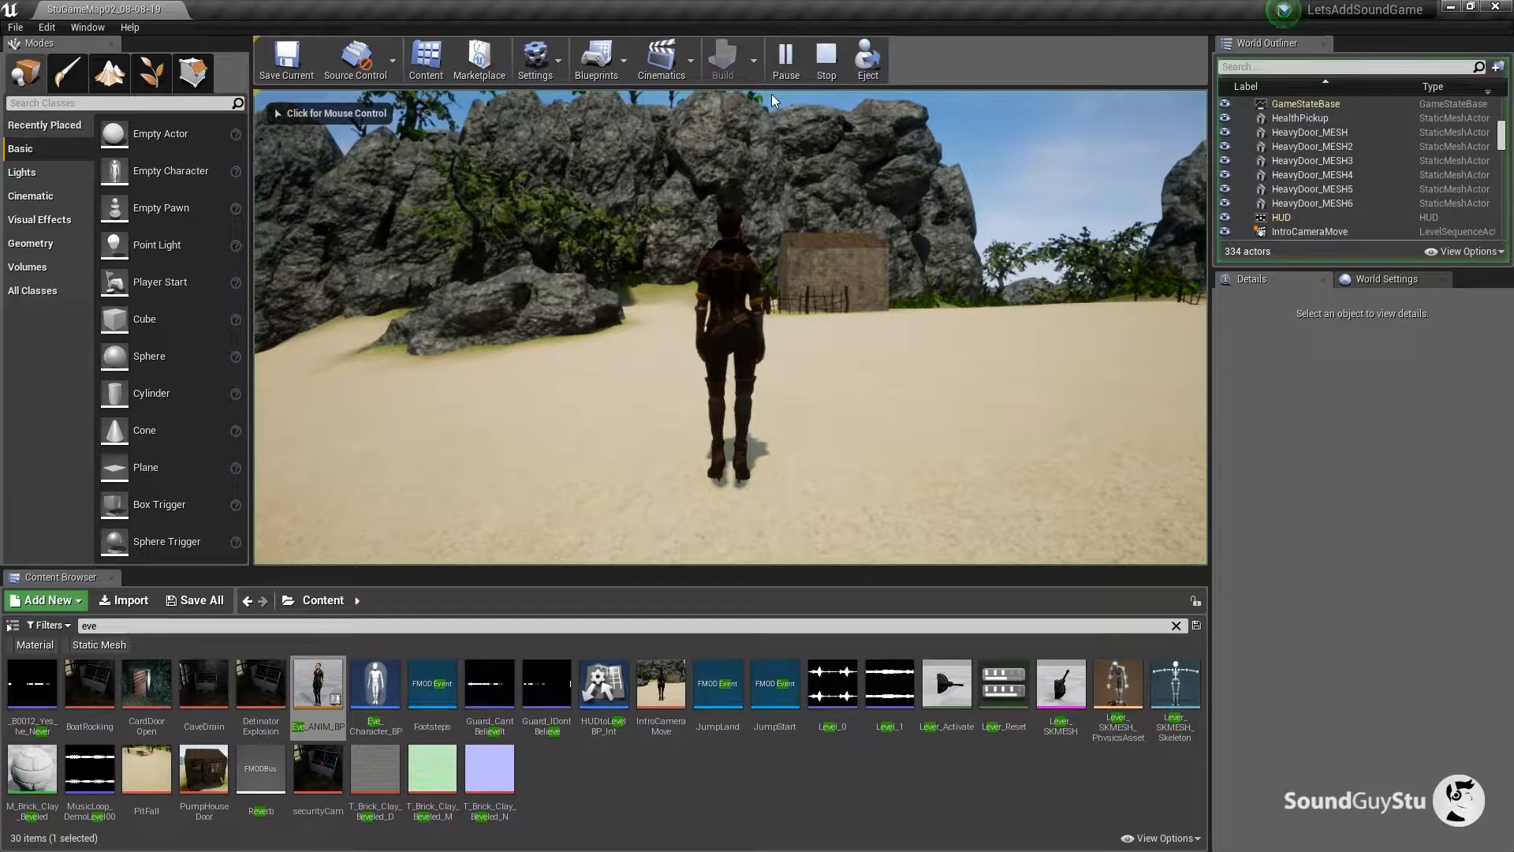
{"action": "left_click", "coordinate": [771, 93]}
{"action": "key", "text": "a"}
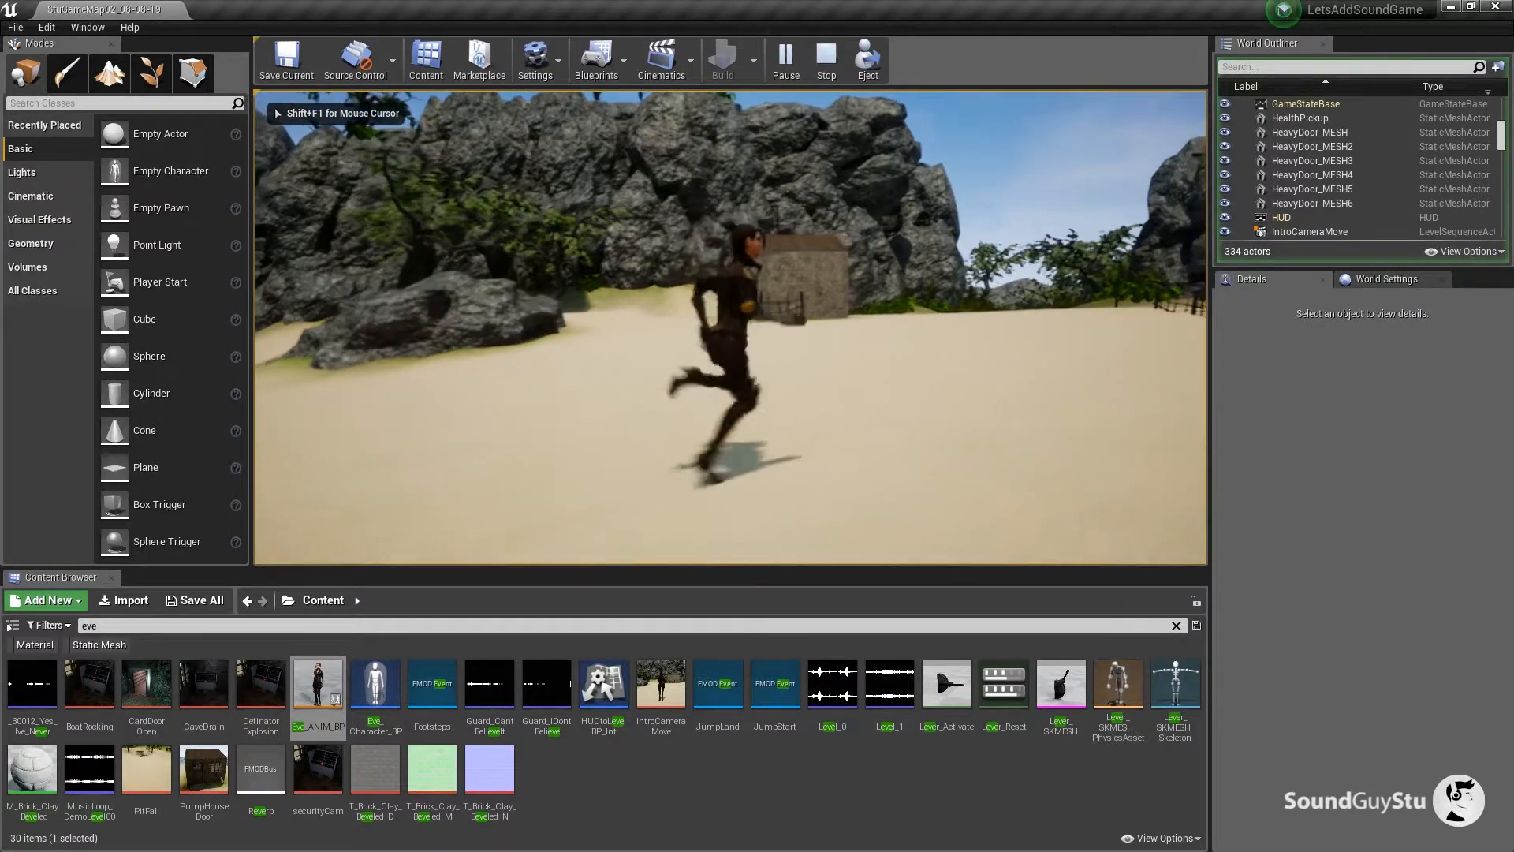
{"action": "key", "text": "space"}
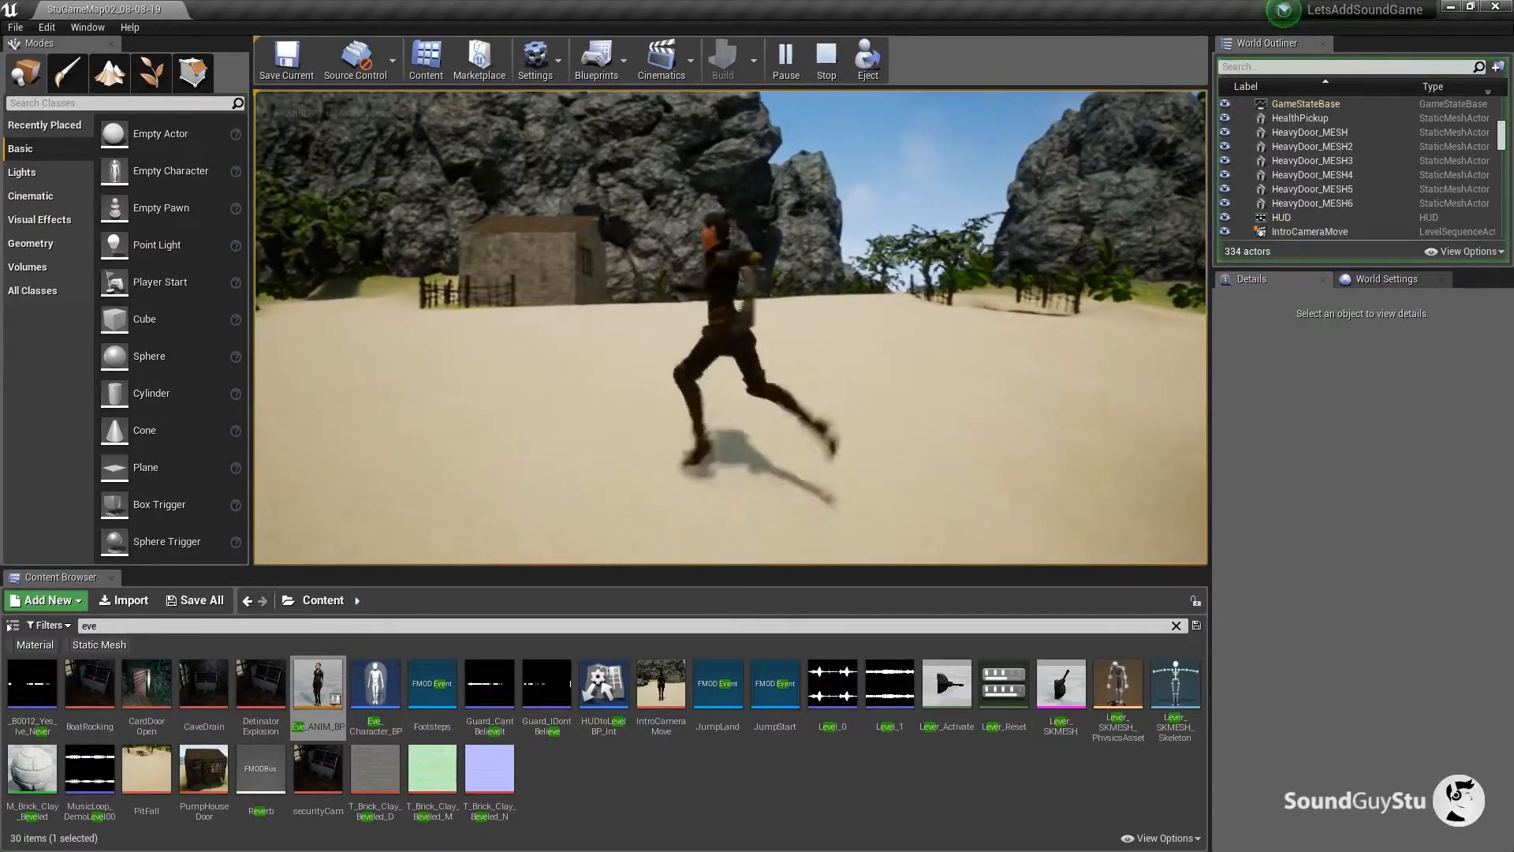
{"action": "key", "text": "space"}
{"action": "key", "text": "space"}
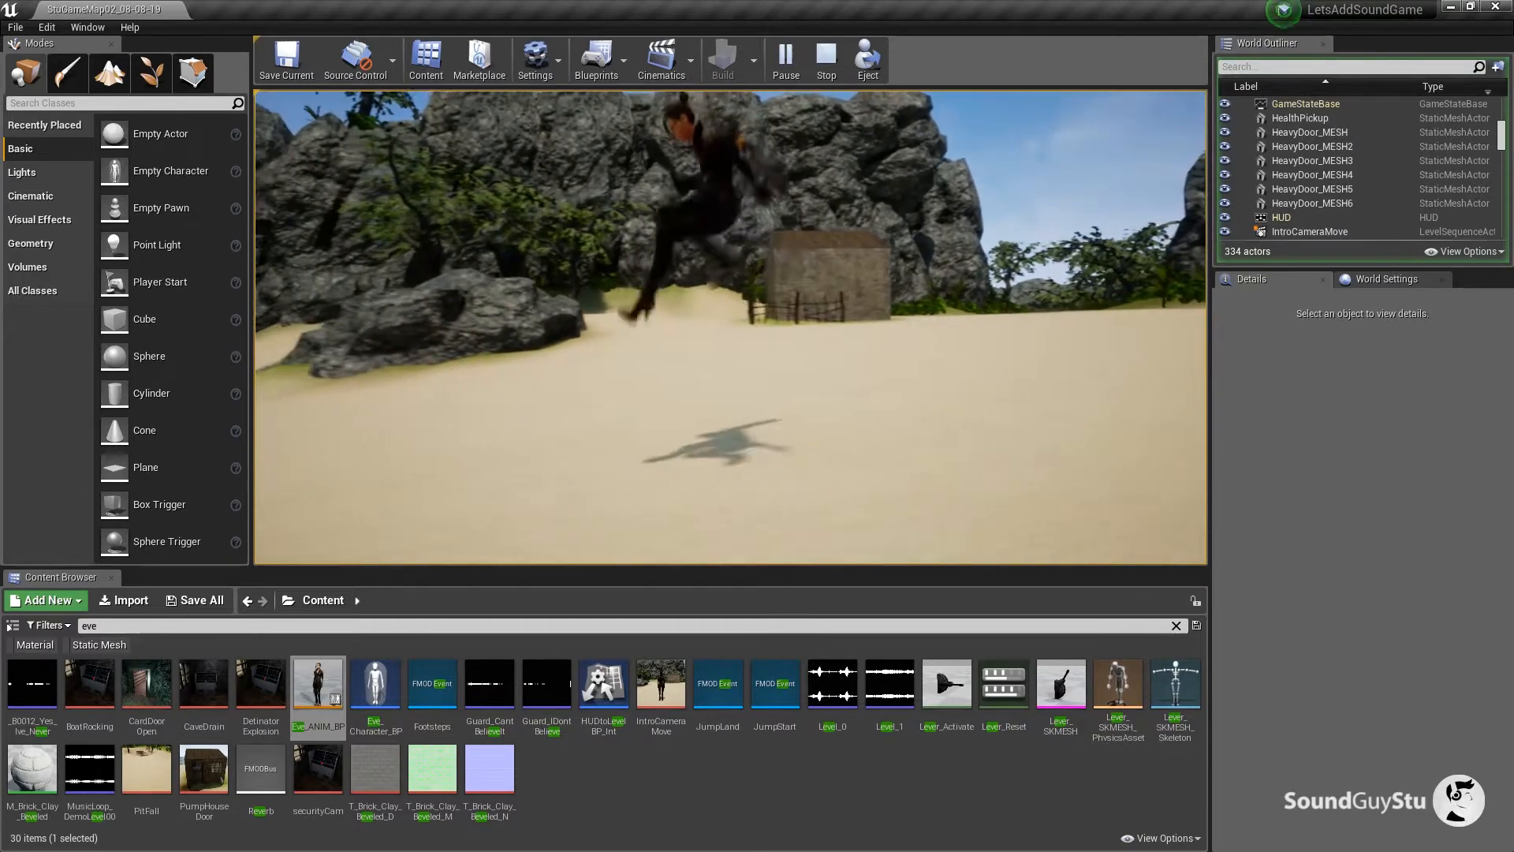
Run the character over the rock, along the shoreline and back across the beach to hear the footsteps, and end the play session.
{"action": "key", "text": "w"}
{"action": "key", "text": "a"}
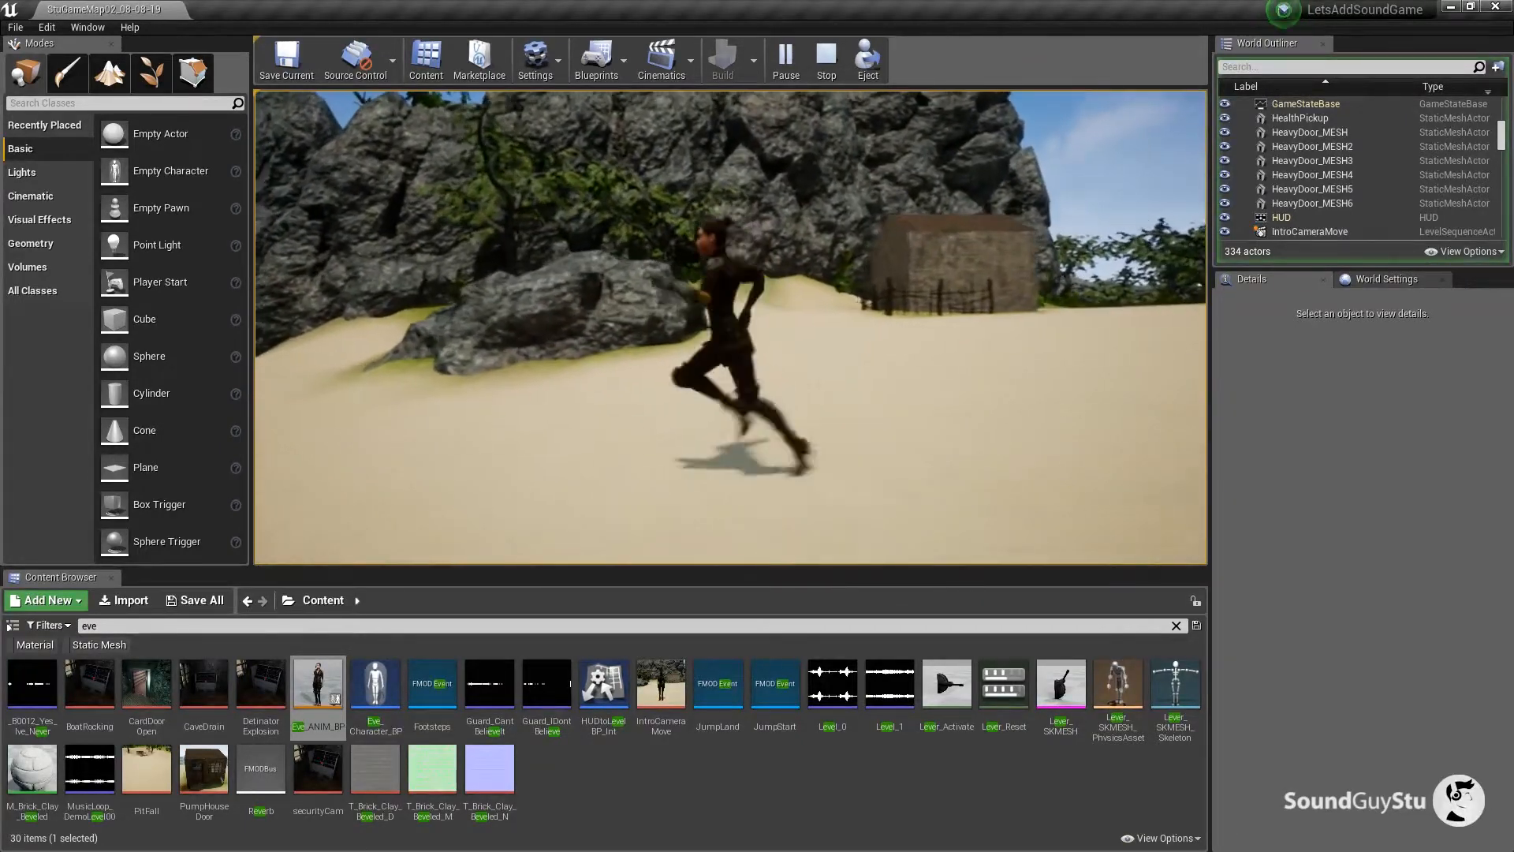
{"action": "key", "text": "w"}
{"action": "key", "text": "a"}
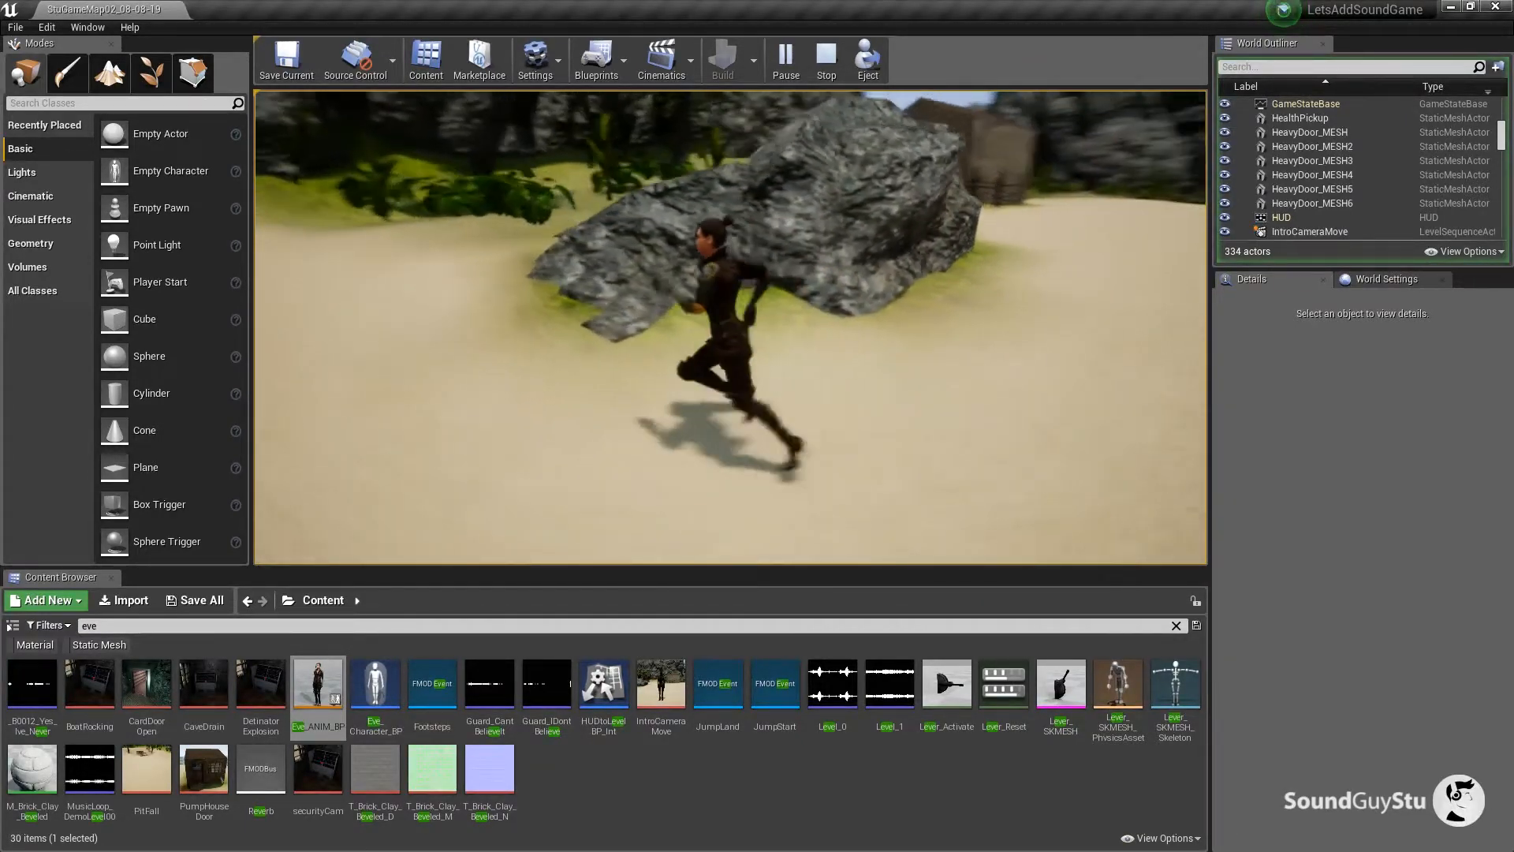
{"action": "key", "text": "w"}
{"action": "key", "text": "space"}
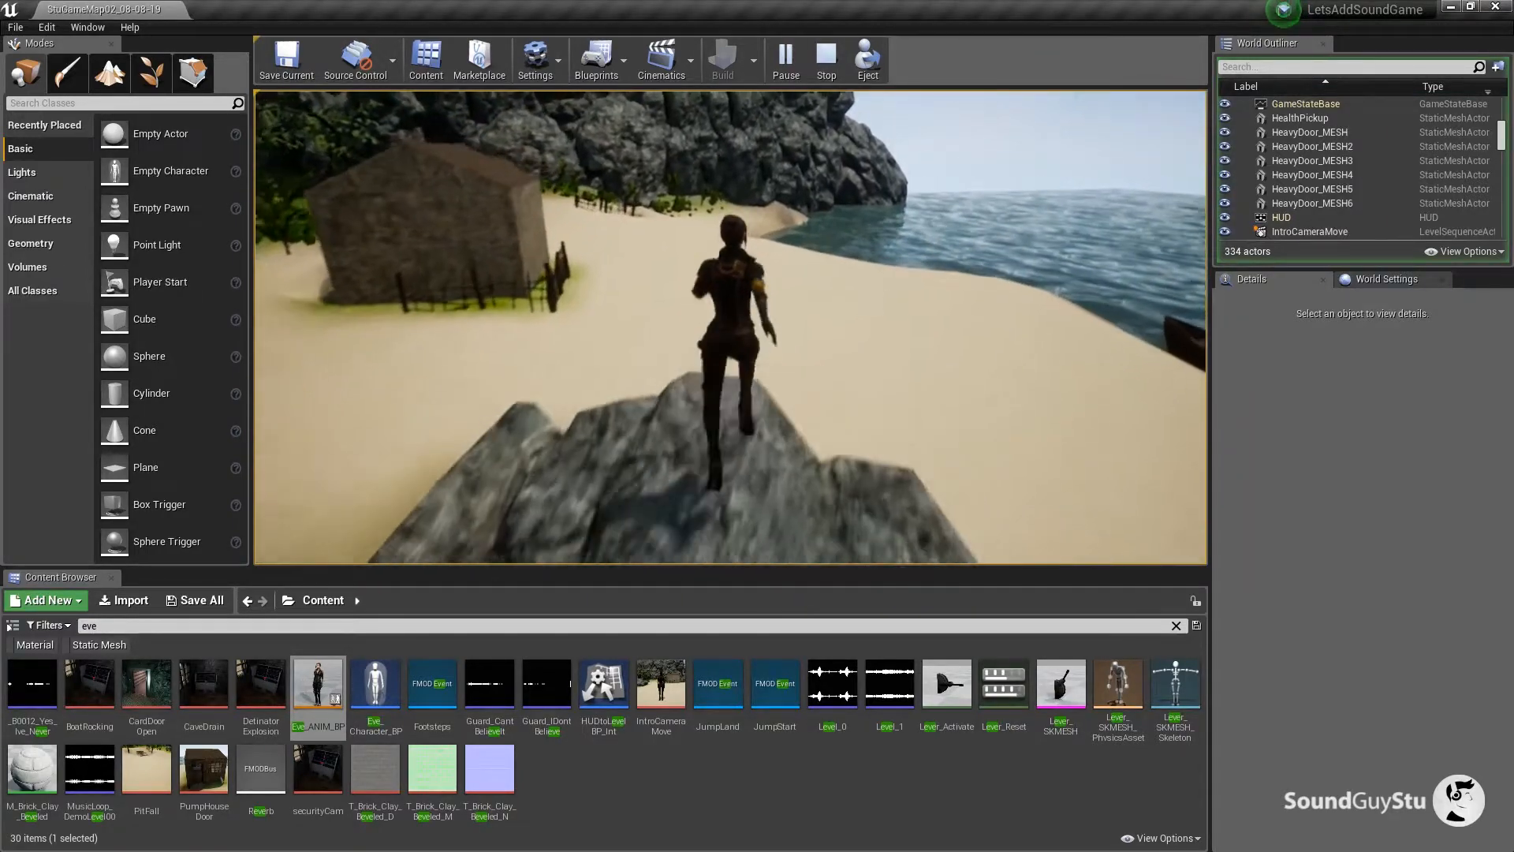
{"action": "key", "text": "d"}
{"action": "key", "text": "w"}
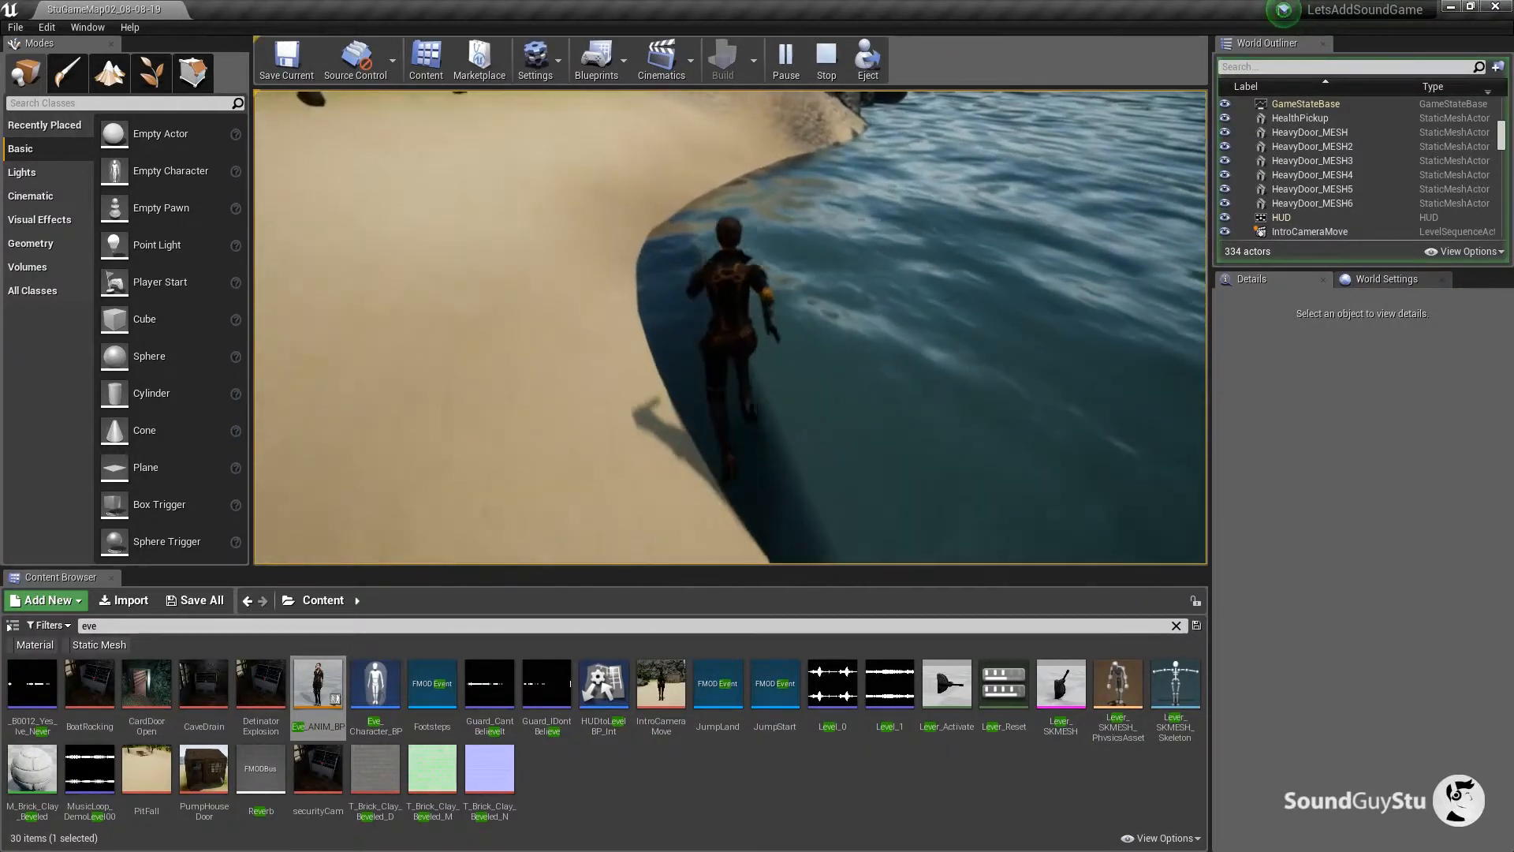
{"action": "key", "text": "a"}
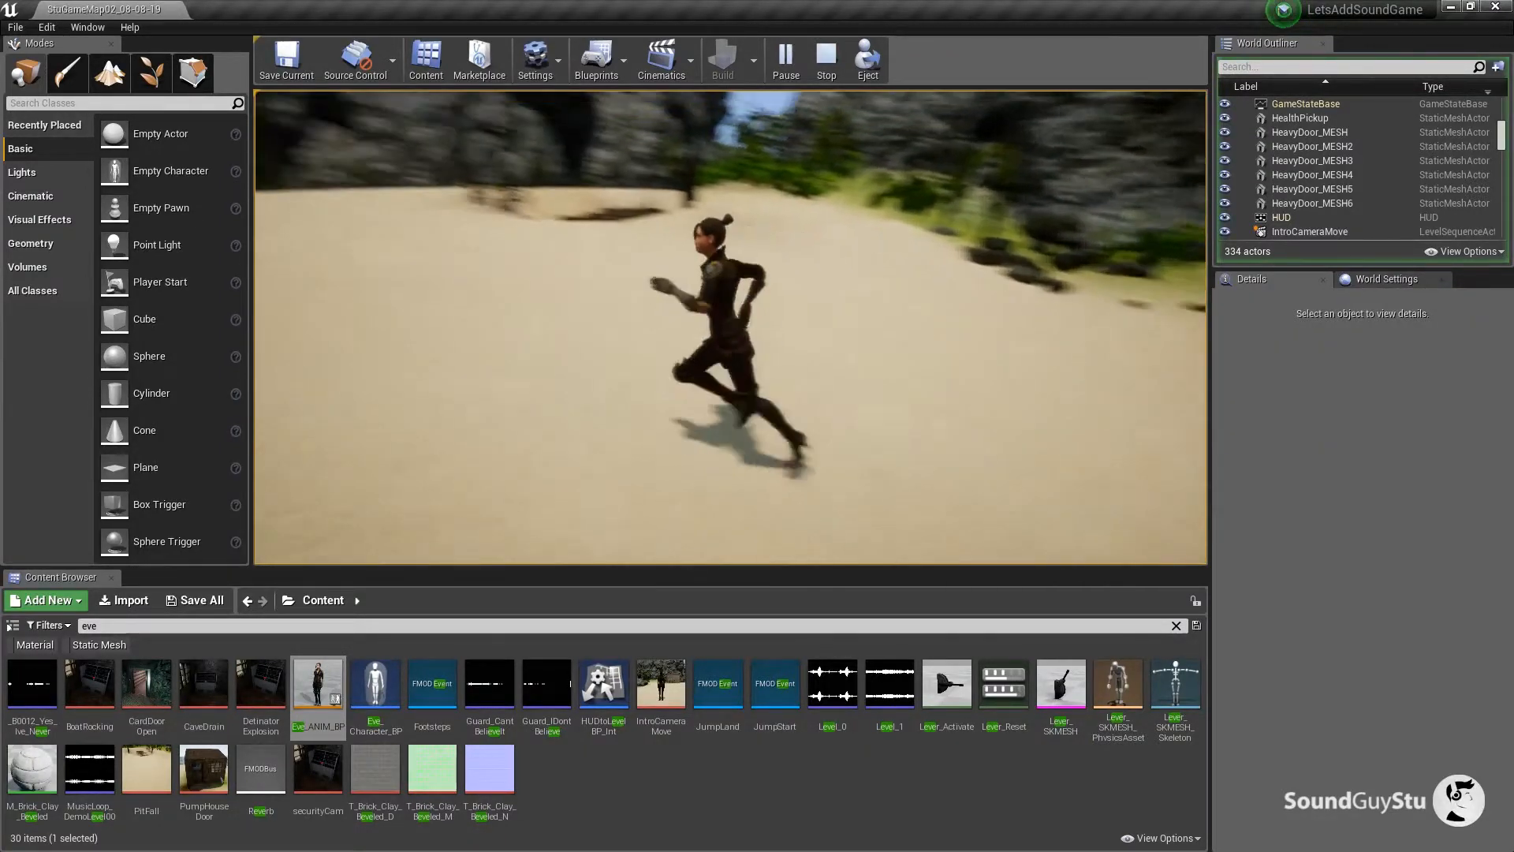
{"action": "key", "text": "w"}
{"action": "key", "text": "a"}
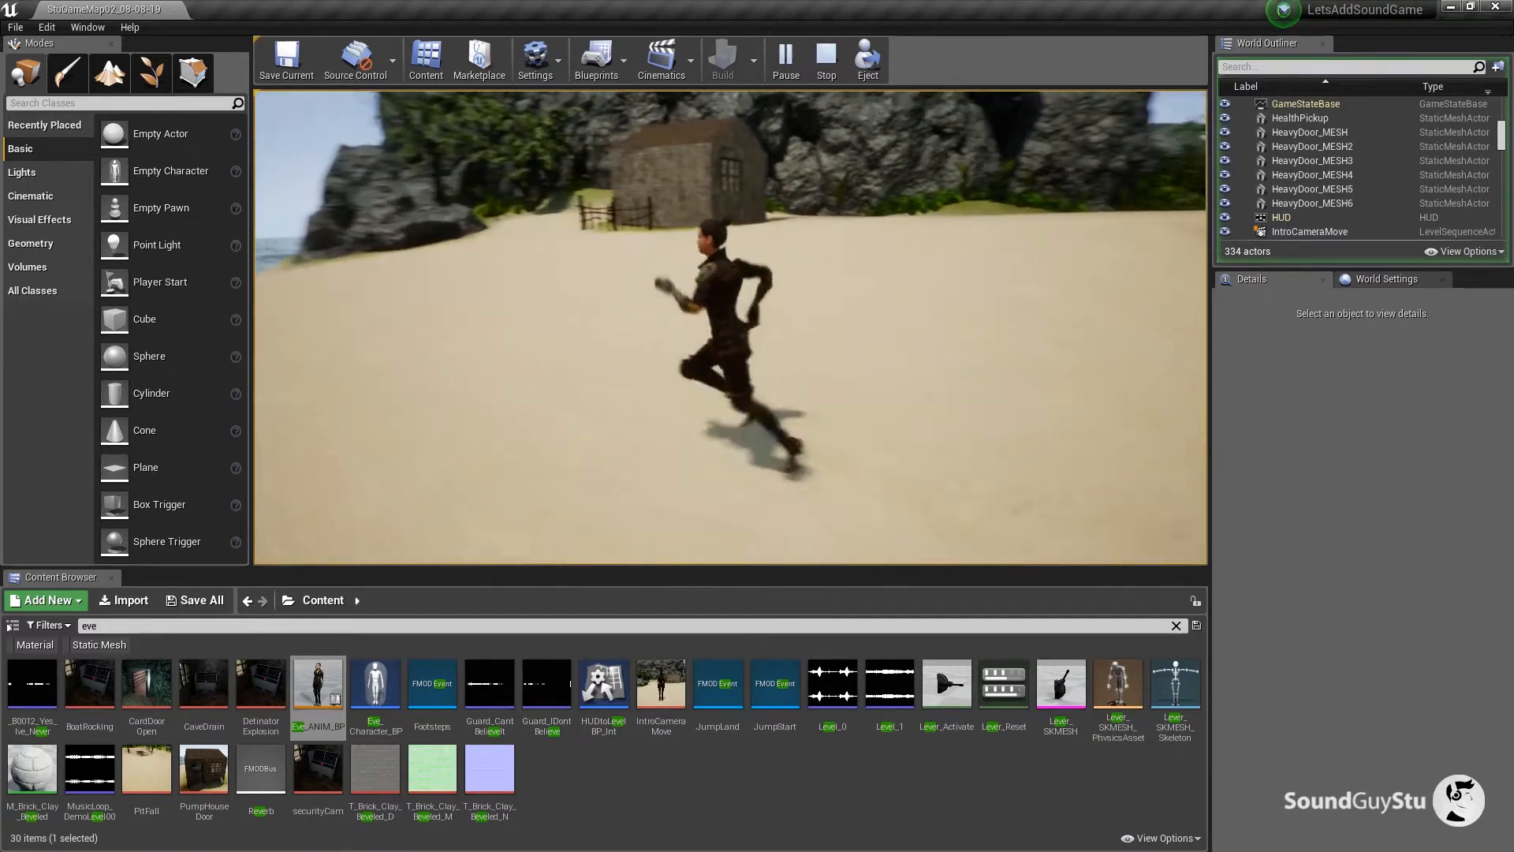
{"action": "key", "text": "w"}
{"action": "key", "text": "Escape"}
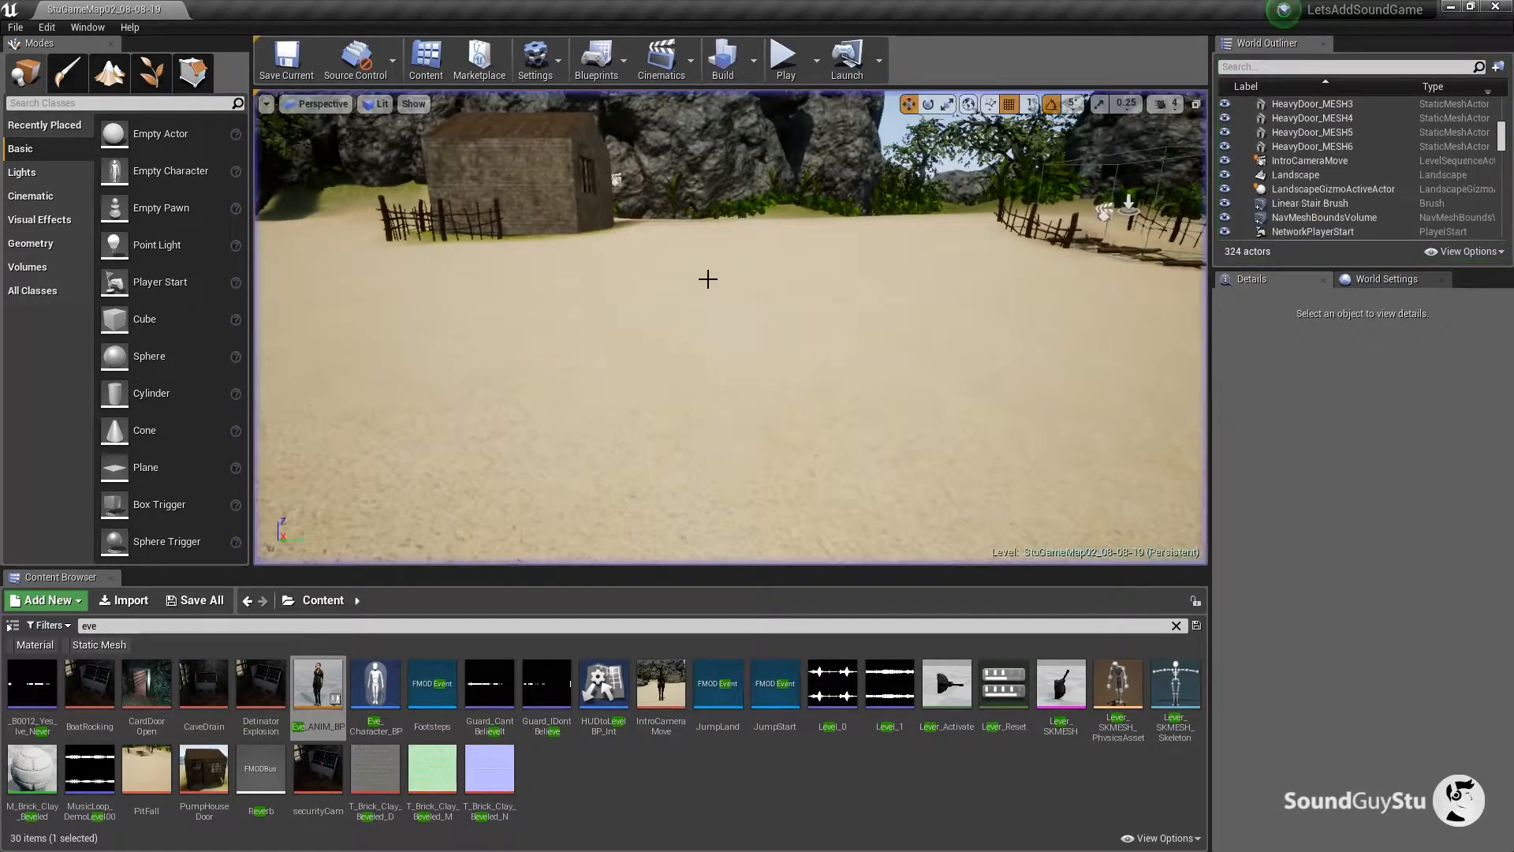
{"action": "scroll", "coordinate": [683, 362], "scroll_direction": "down", "scroll_amount": 5}
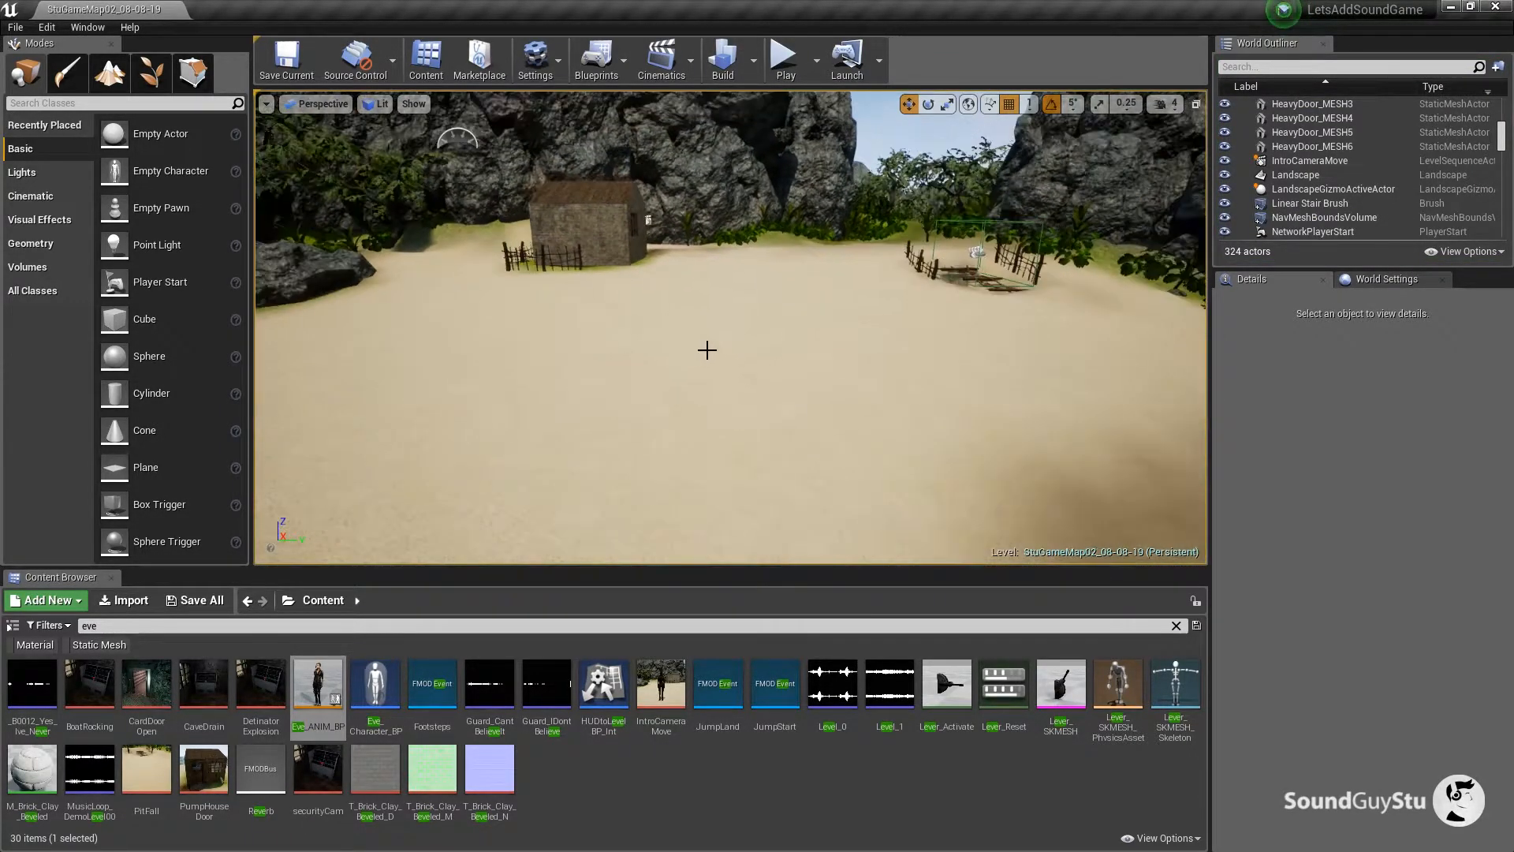
{"action": "left_click_drag", "start_coordinate": [706, 347], "coordinate": [779, 317]}
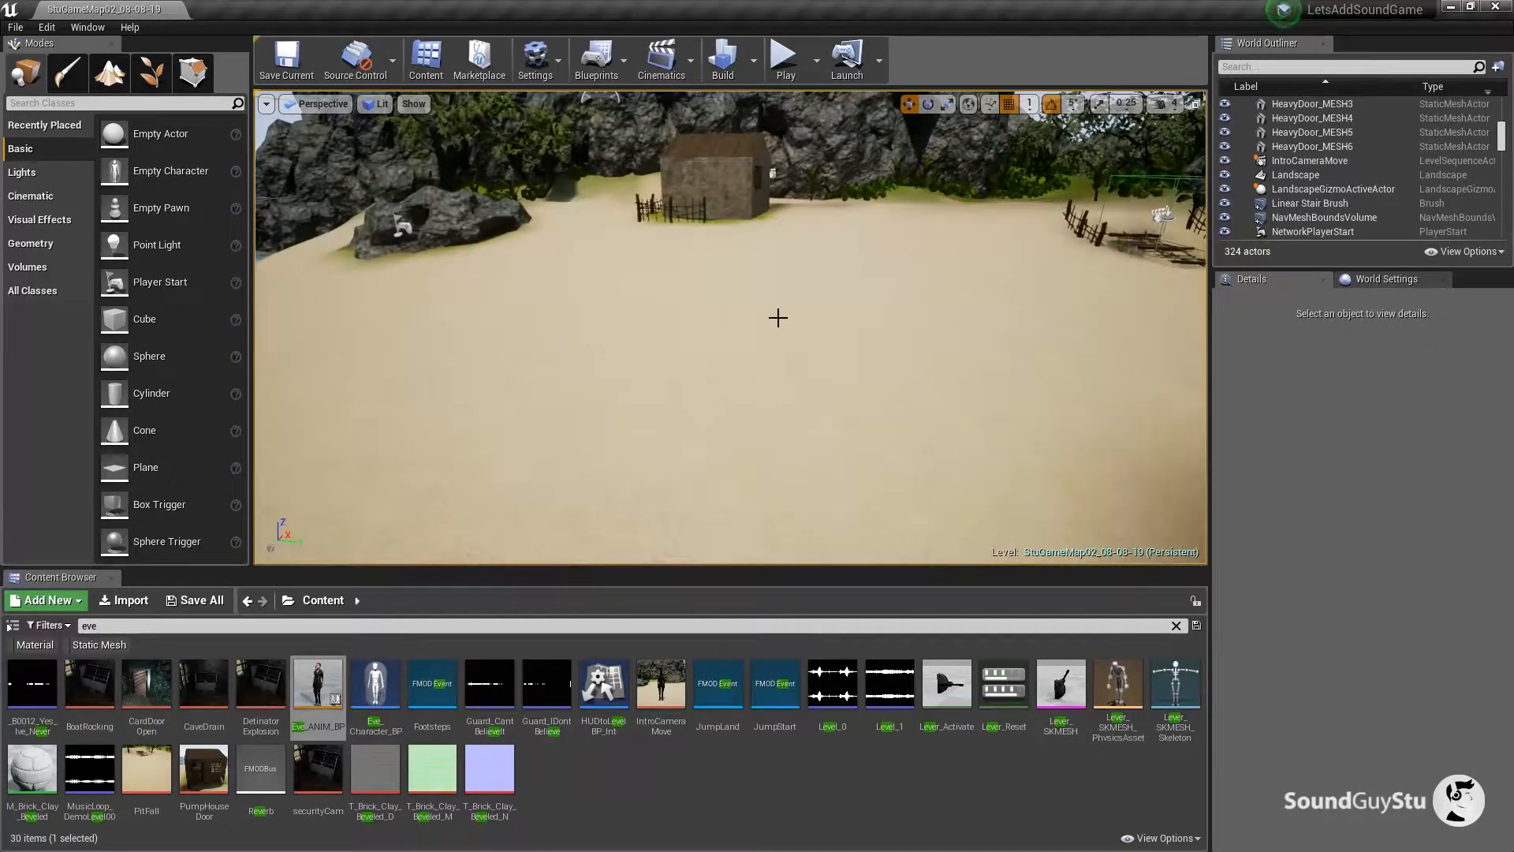
{"action": "scroll", "coordinate": [778, 318], "scroll_direction": "down", "scroll_amount": 3}
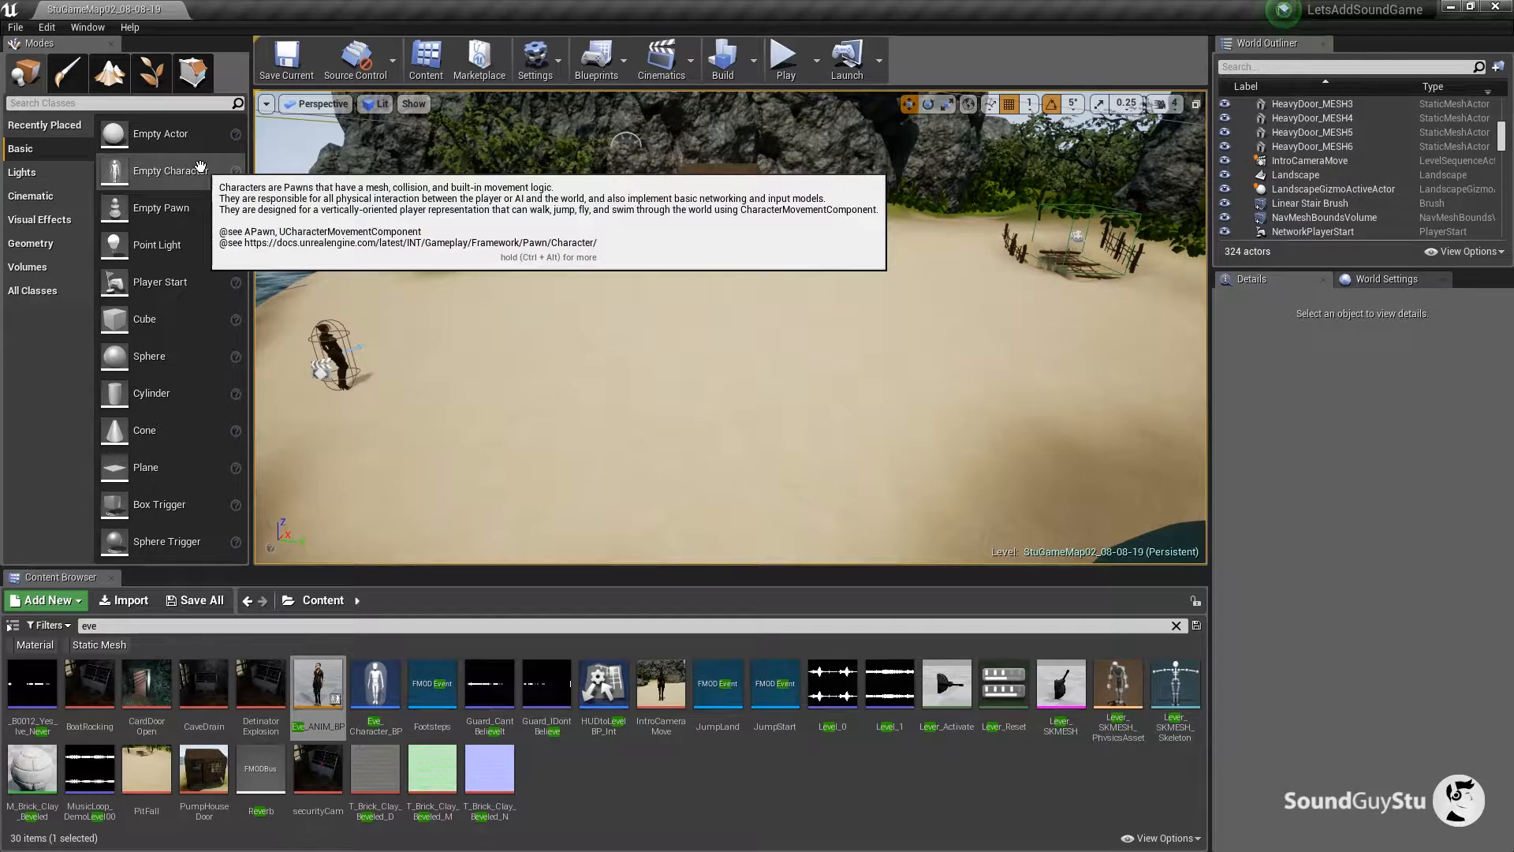
Open the Project Settings and go to the Physical Surface section of the engine's Physics settings.
{"action": "left_click", "coordinate": [563, 69]}
{"action": "left_click", "coordinate": [582, 123]}
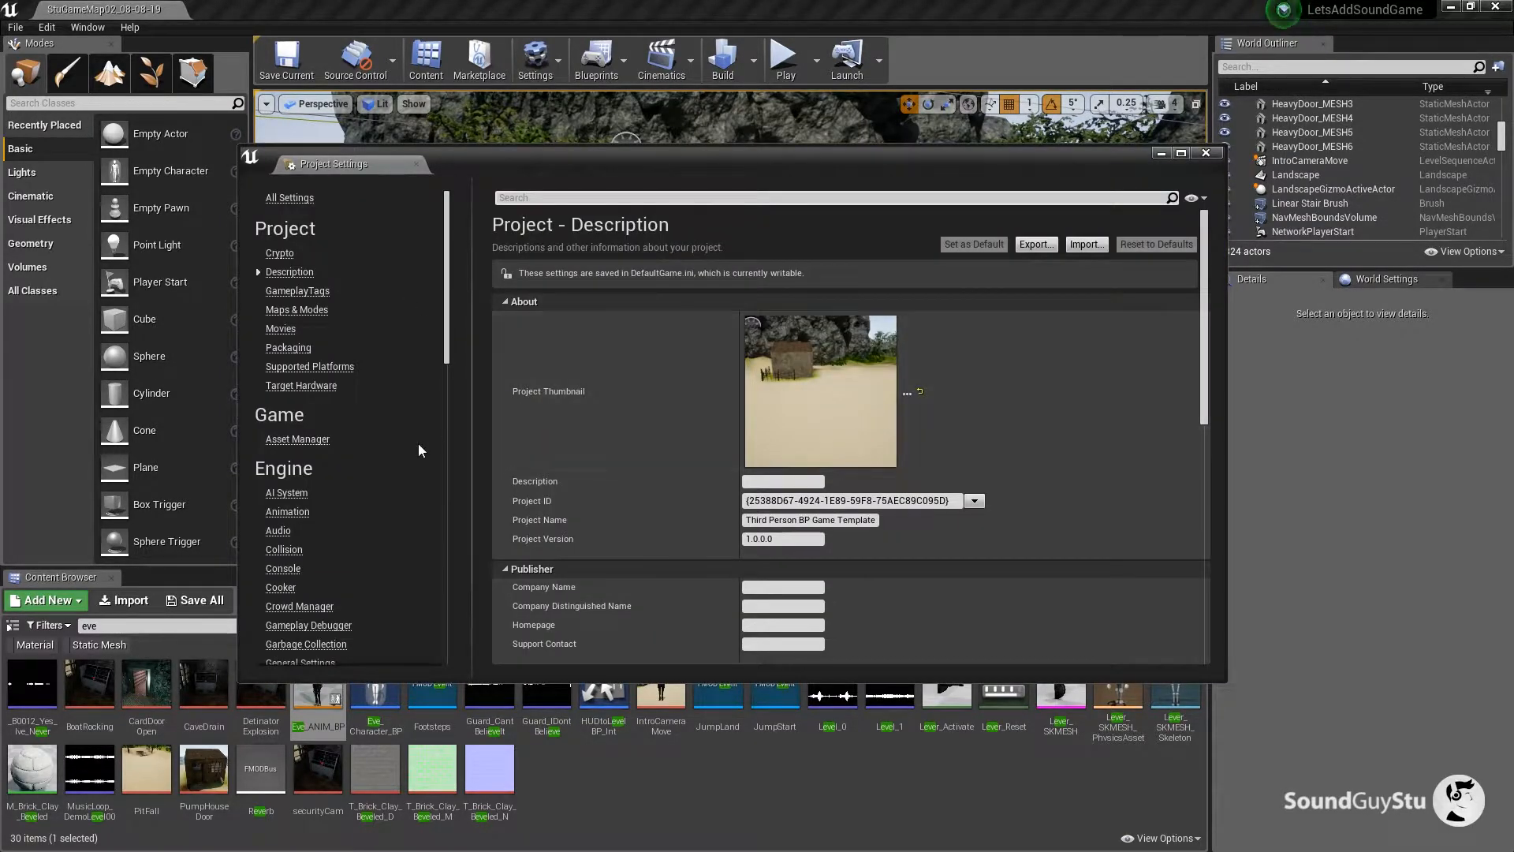
{"action": "scroll", "coordinate": [418, 443], "scroll_direction": "down", "scroll_amount": 3}
{"action": "scroll", "coordinate": [396, 436], "scroll_direction": "down", "scroll_amount": 2}
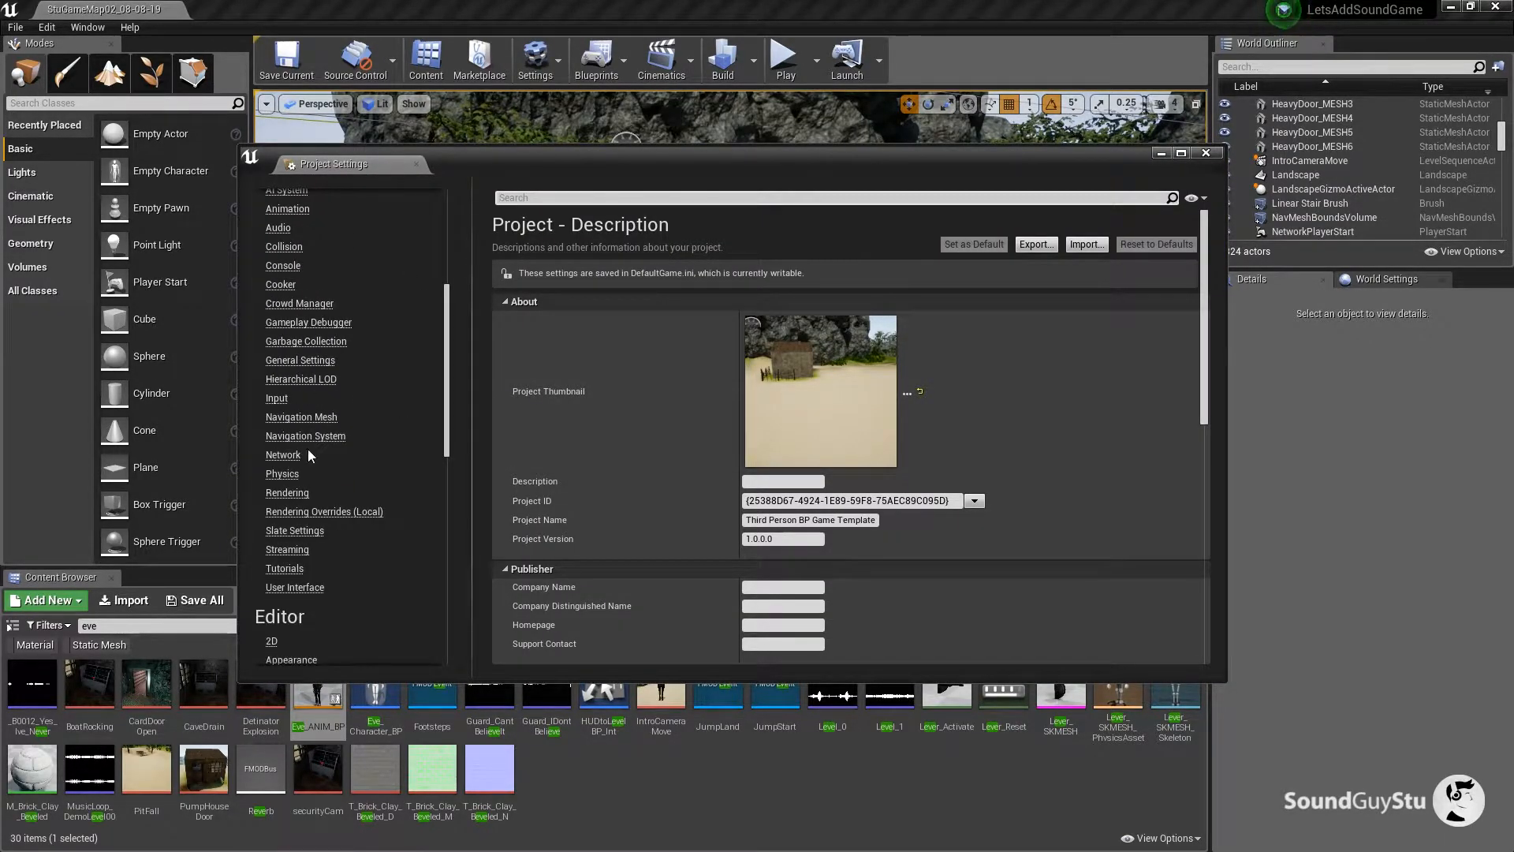
{"action": "left_click", "coordinate": [284, 473]}
{"action": "scroll", "coordinate": [963, 509], "scroll_direction": "down", "scroll_amount": 10}
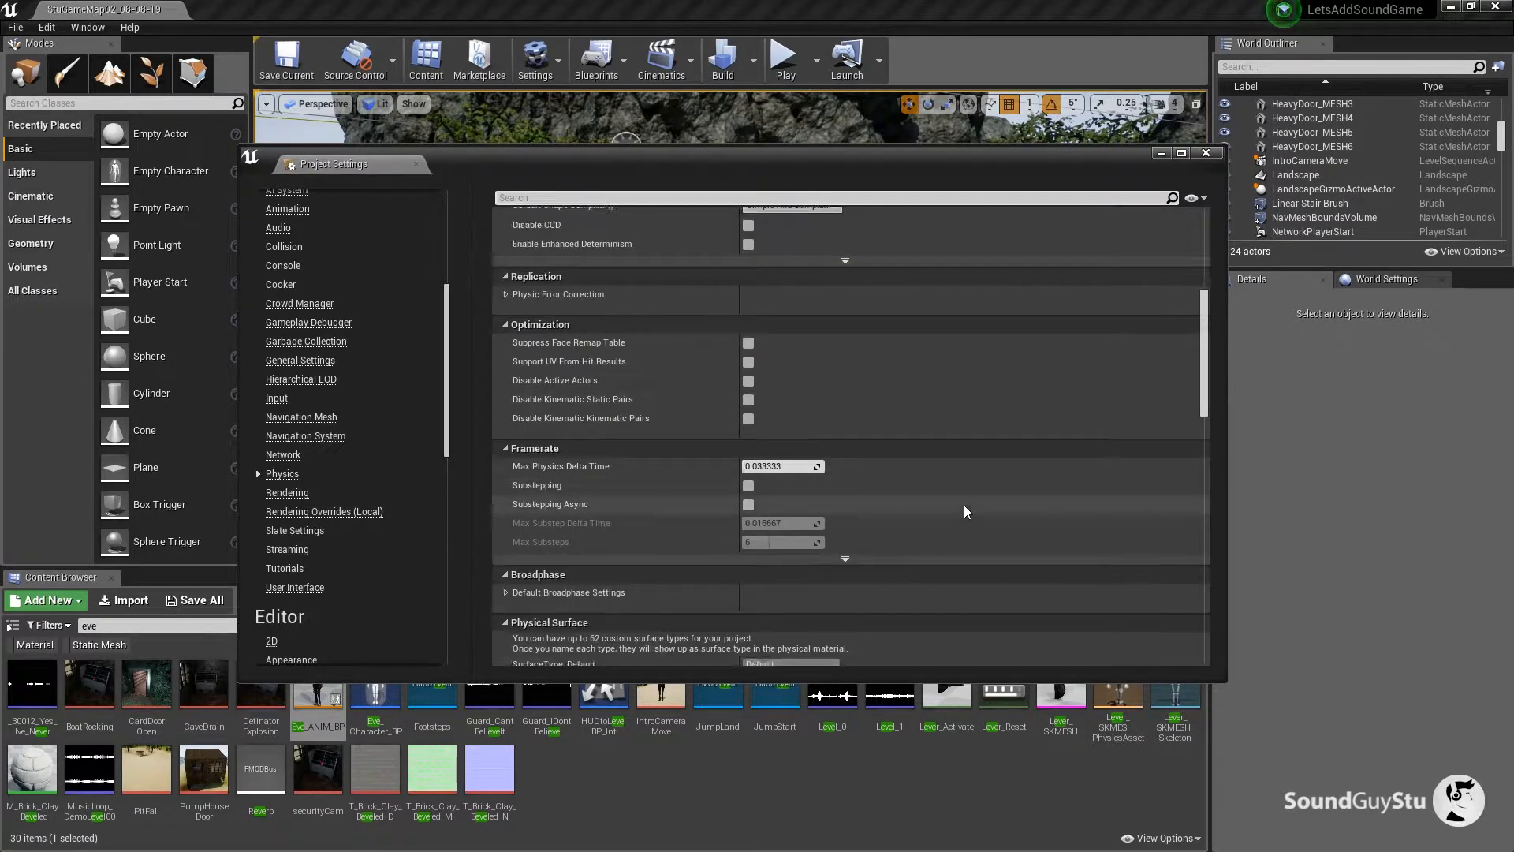
{"action": "scroll", "coordinate": [964, 511], "scroll_direction": "down", "scroll_amount": 3}
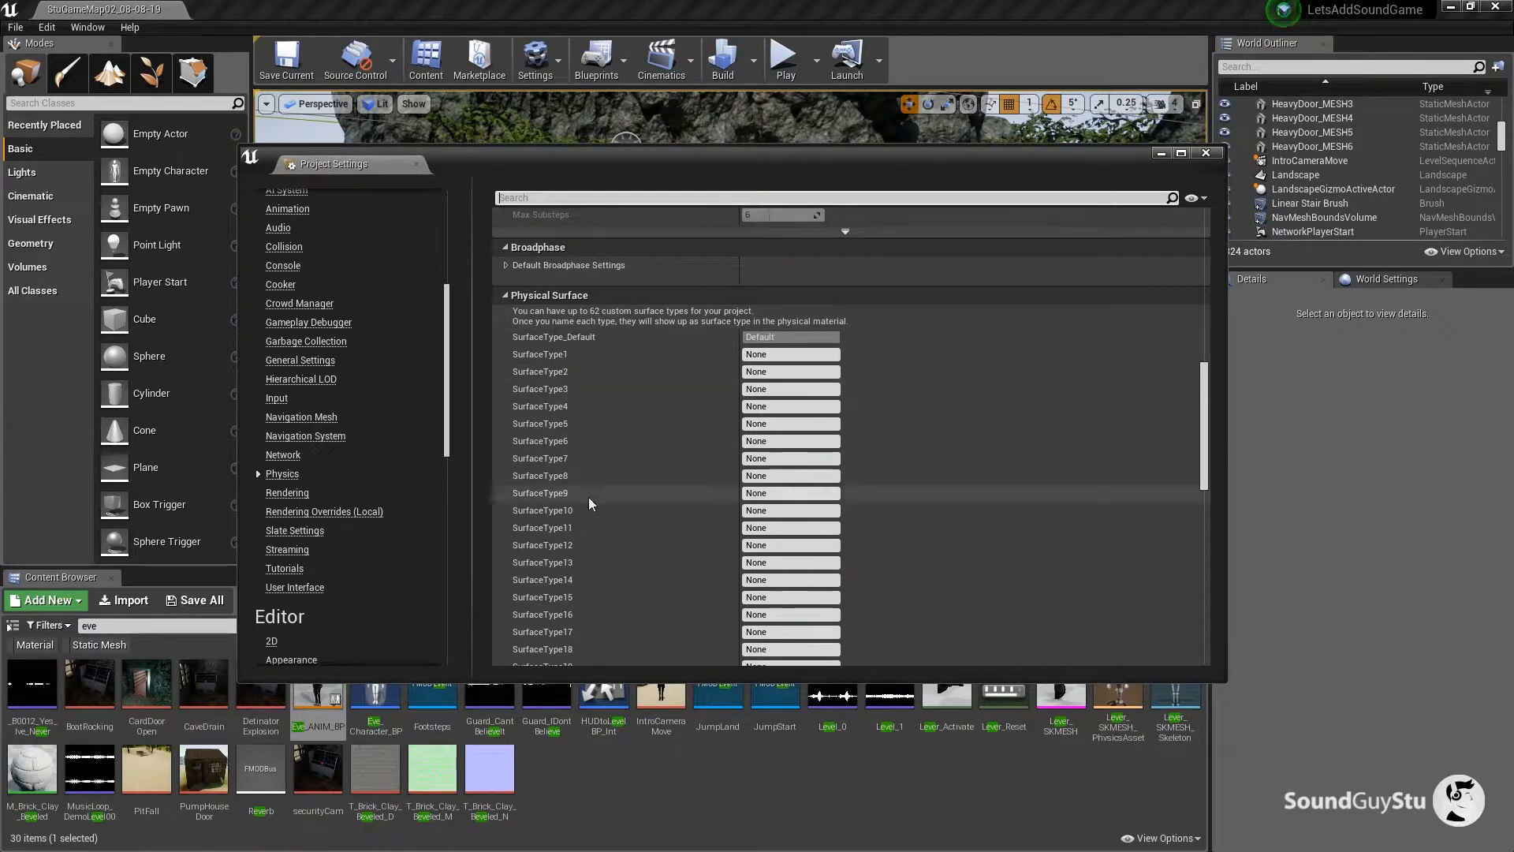
Name SurfaceType1 to SurfaceType4 as Sand, Dirt, Grass and Tile.
{"action": "left_click", "coordinate": [789, 354]}
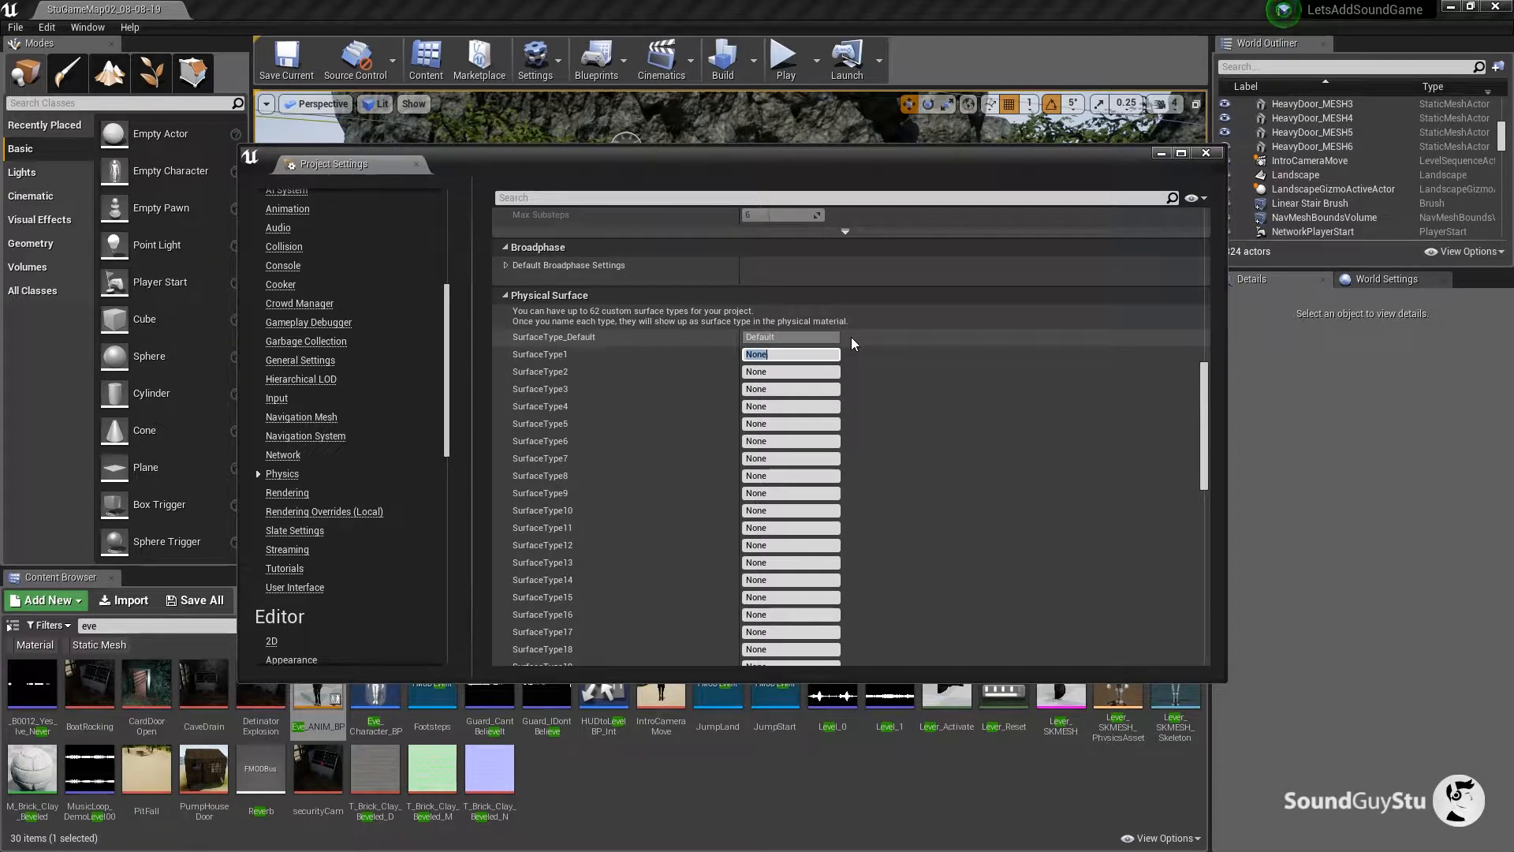
{"action": "type", "text": "Sand"}
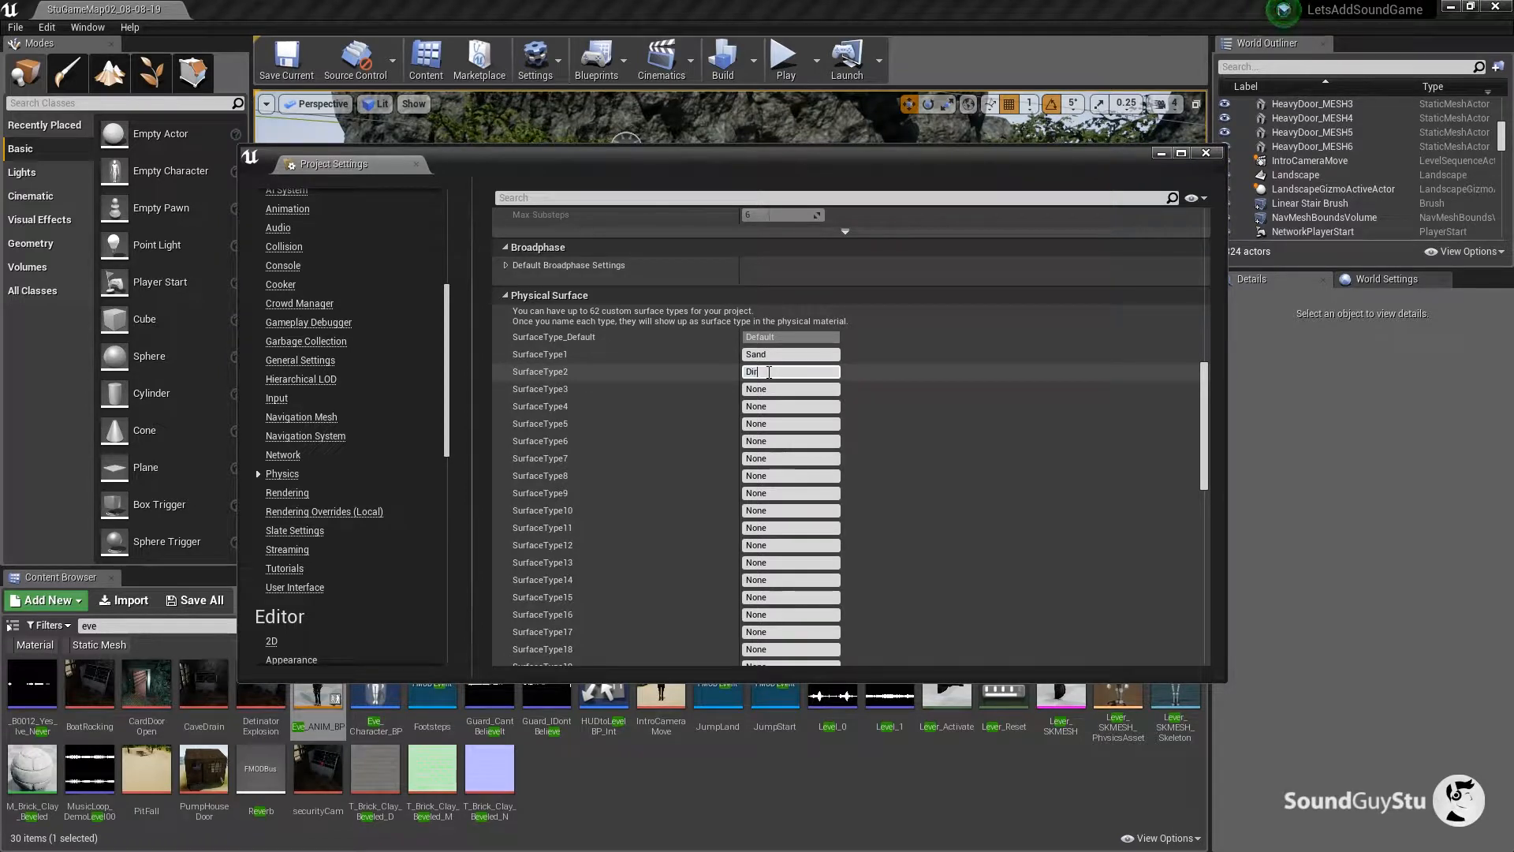
{"action": "left_click", "coordinate": [769, 372]}
{"action": "type", "text": "Dirt"}
{"action": "left_click", "coordinate": [773, 389]}
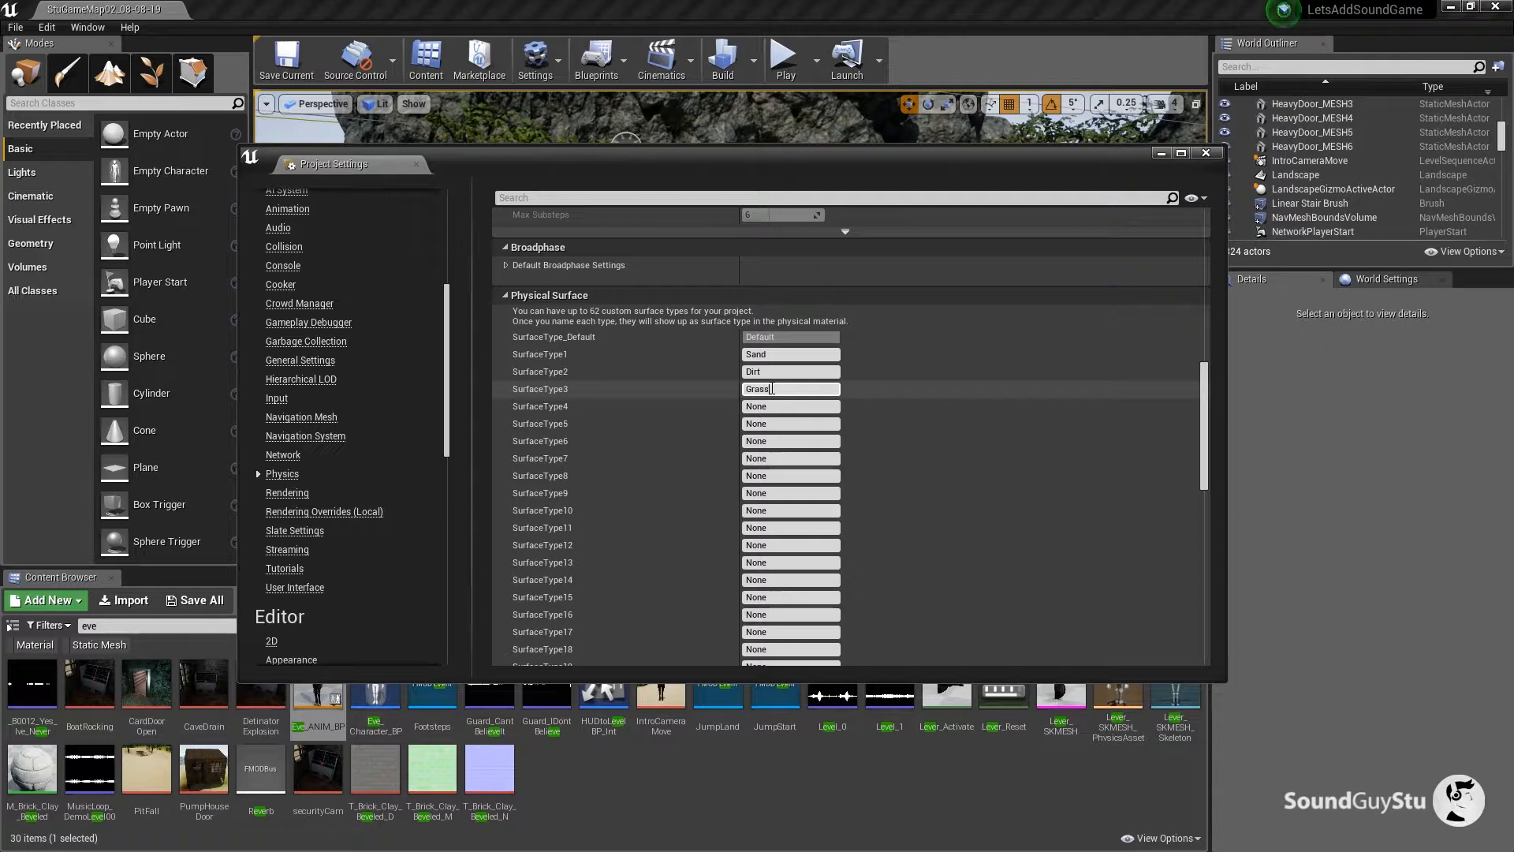
{"action": "key", "text": "Tab"}
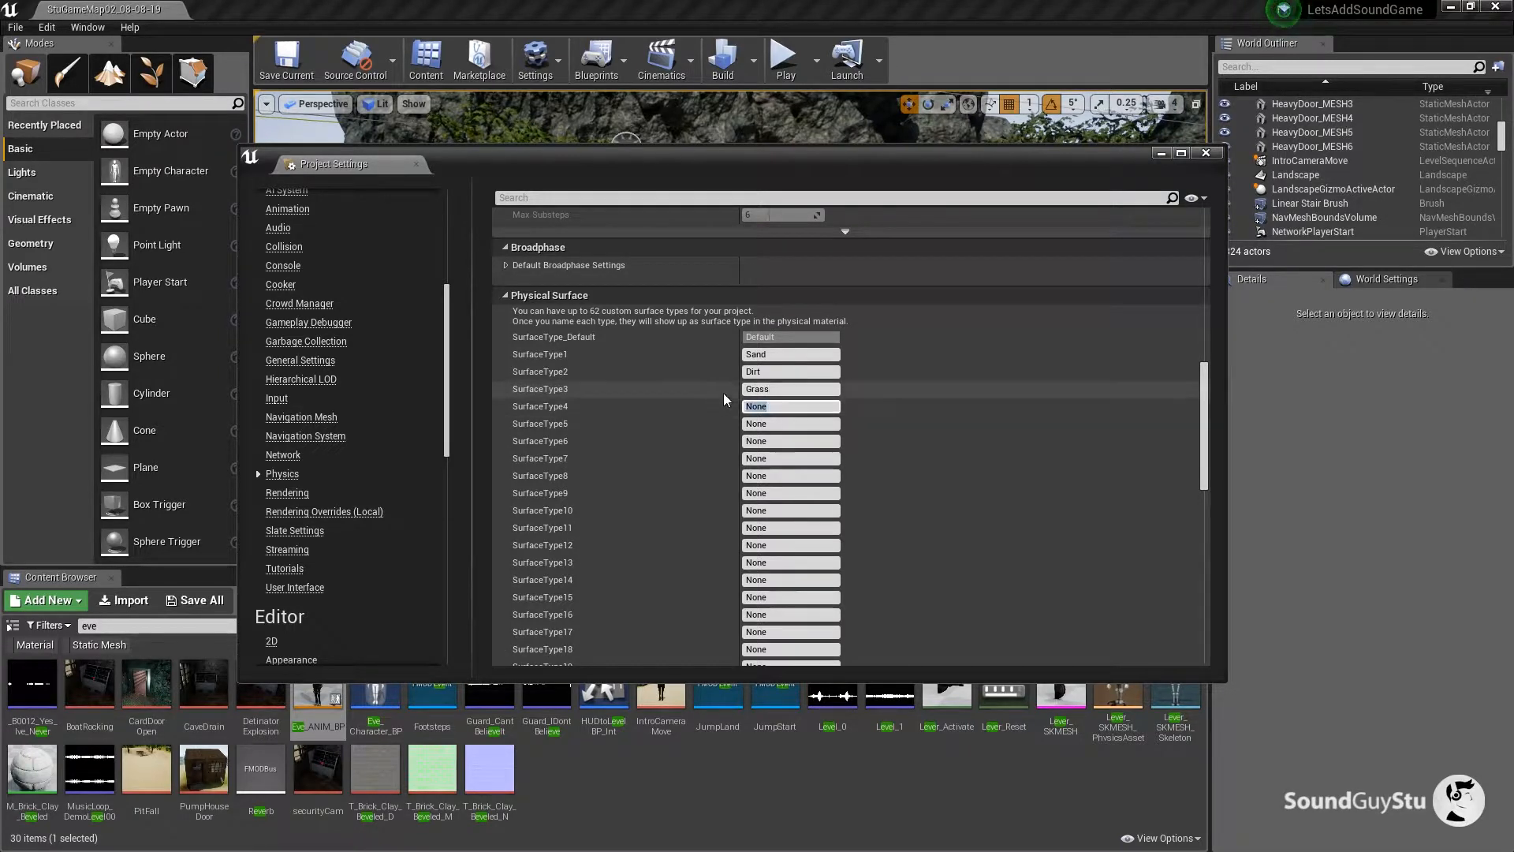
{"action": "type", "text": "Tile"}
Name SurfaceType5 WoodCreak and SurfaceType6 Water.
{"action": "left_click", "coordinate": [788, 426]}
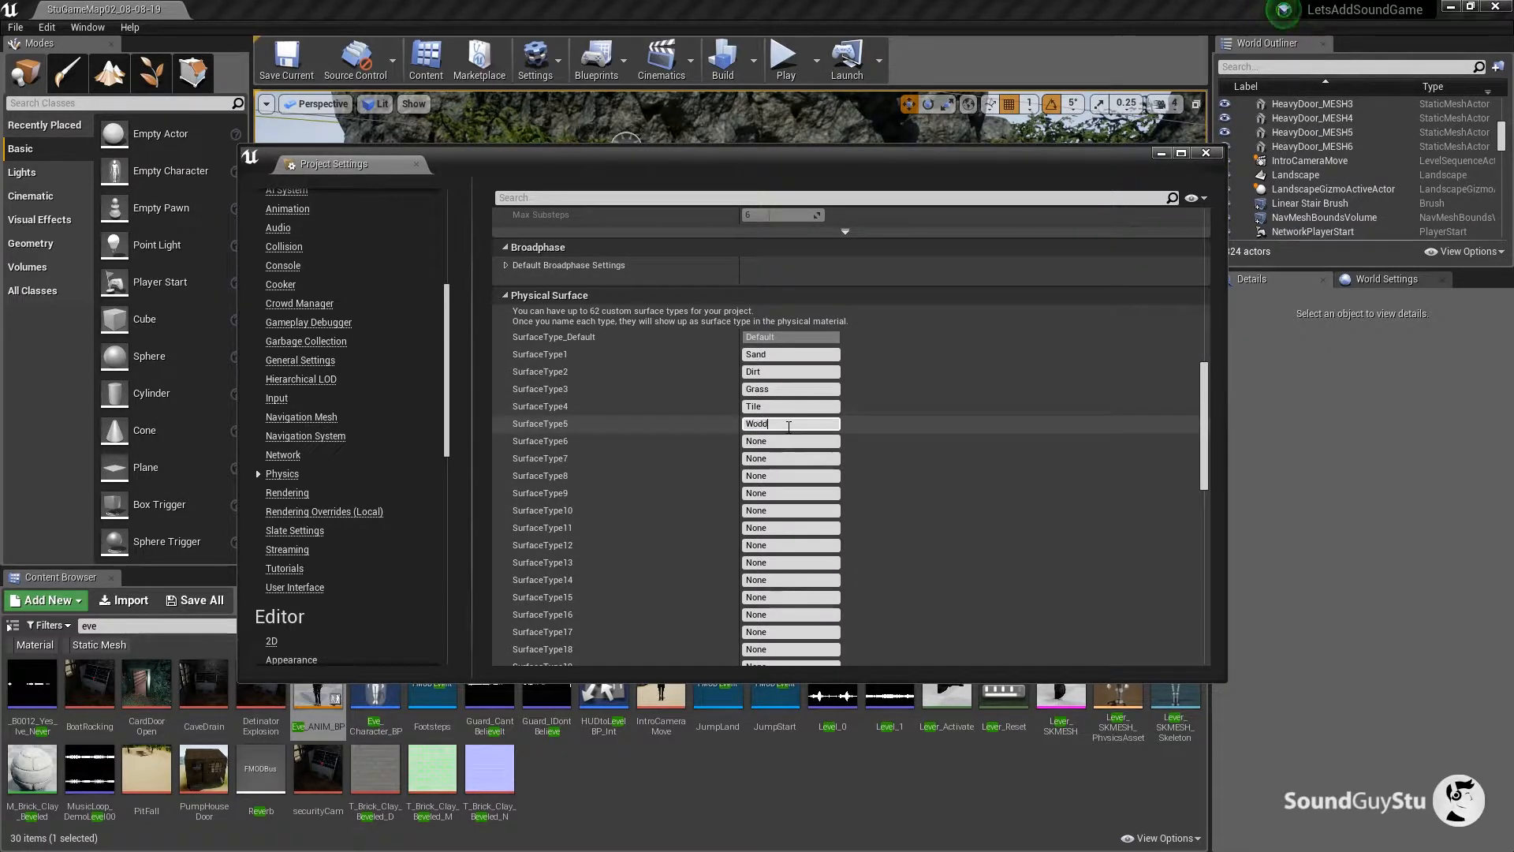
{"action": "type", "text": "WoddCreak"}
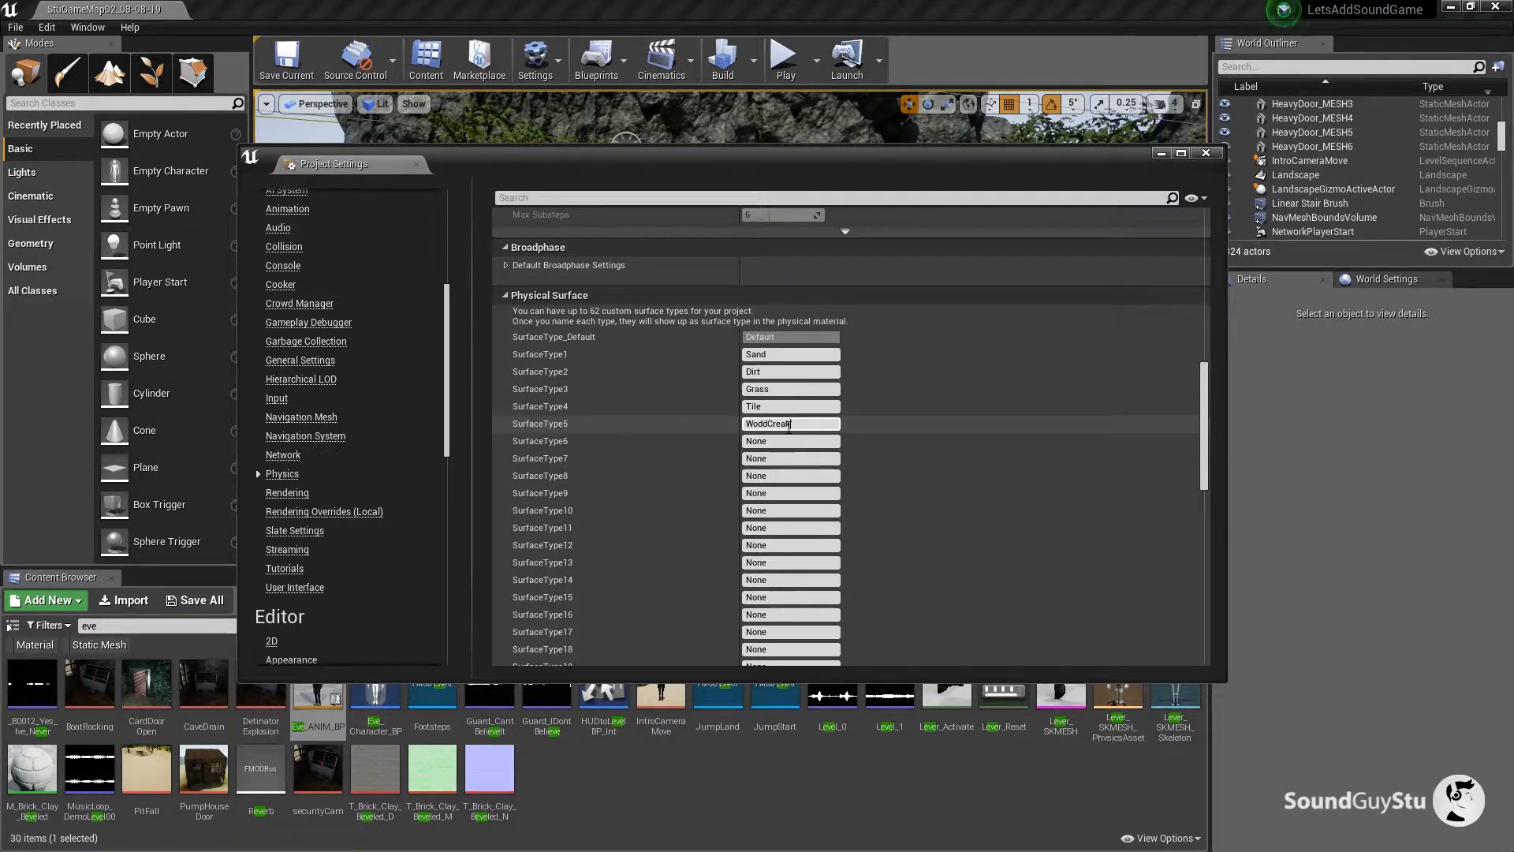
{"action": "left_click", "coordinate": [763, 424]}
{"action": "key", "text": "BackSpace"}
{"action": "type", "text": "o"}
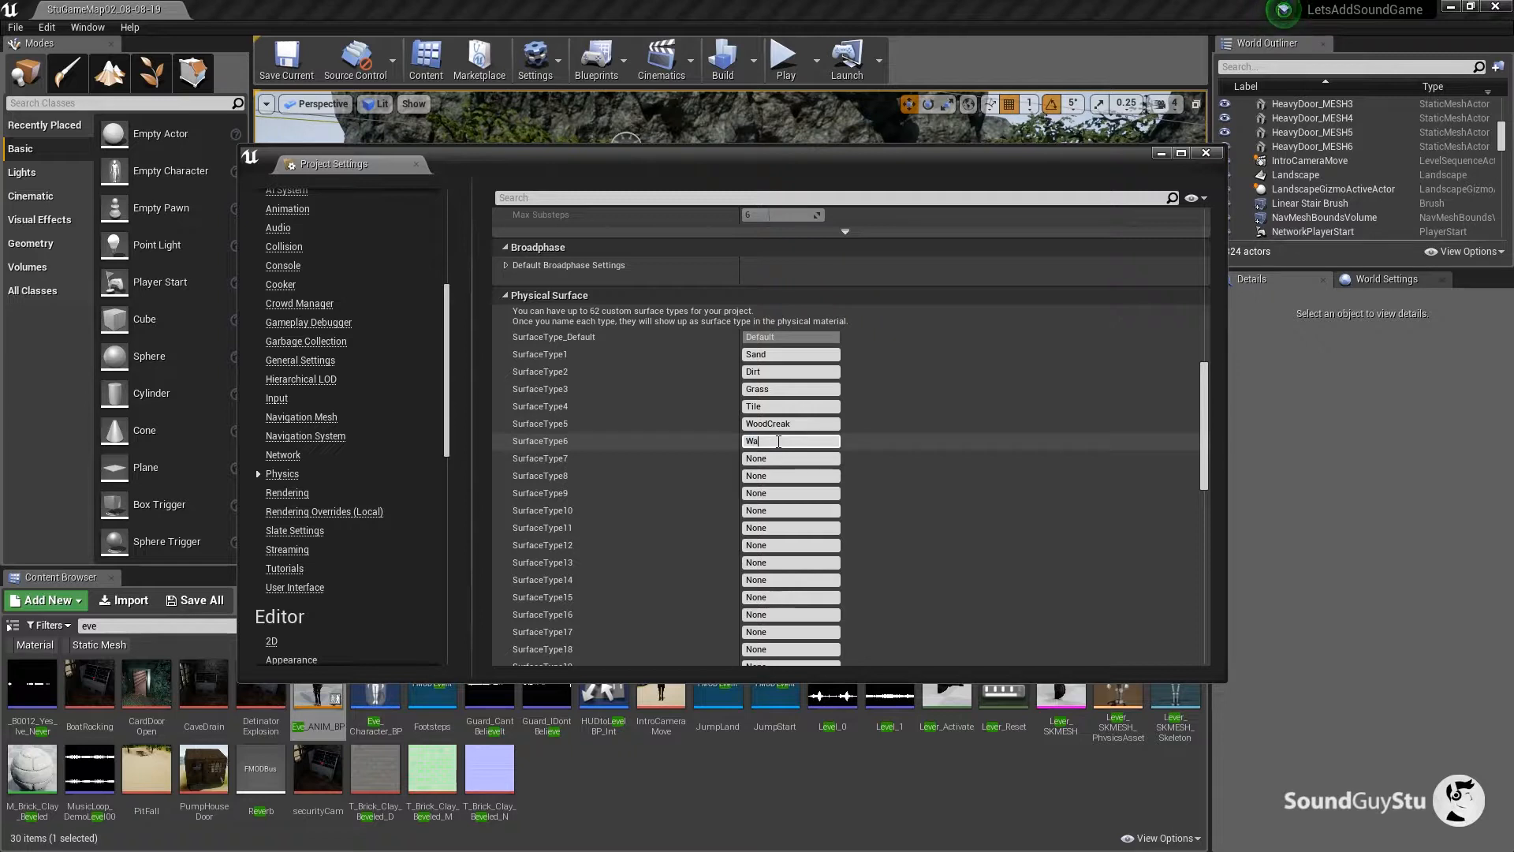
{"action": "type", "text": "Water"}
{"action": "key", "text": "Return"}
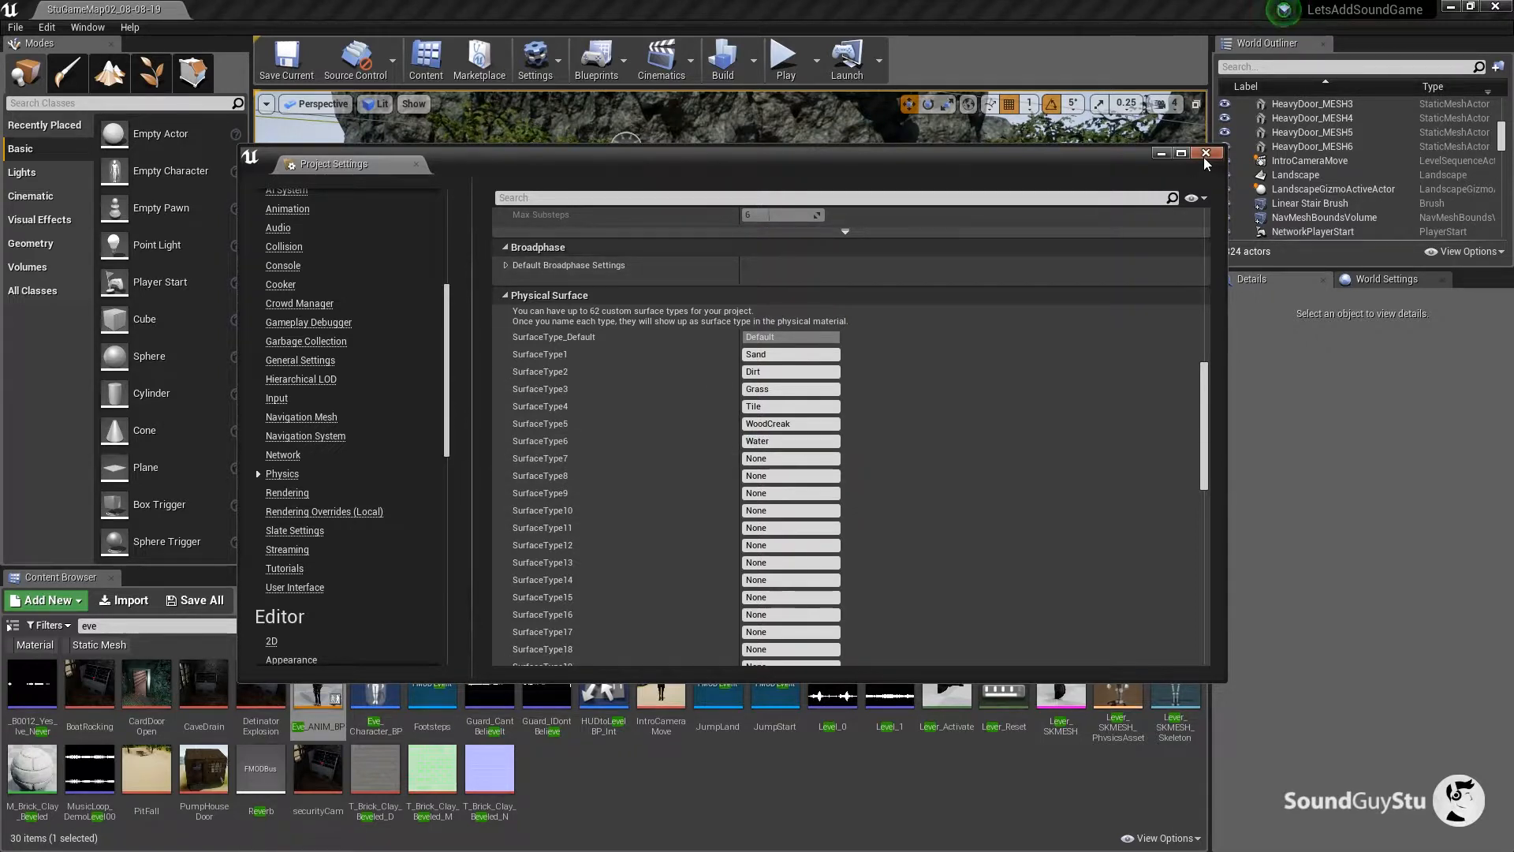
Revisit the engine's Physics settings to review where the physical surface types are defined.
{"action": "scroll", "coordinate": [1005, 473], "scroll_direction": "up", "scroll_amount": 3}
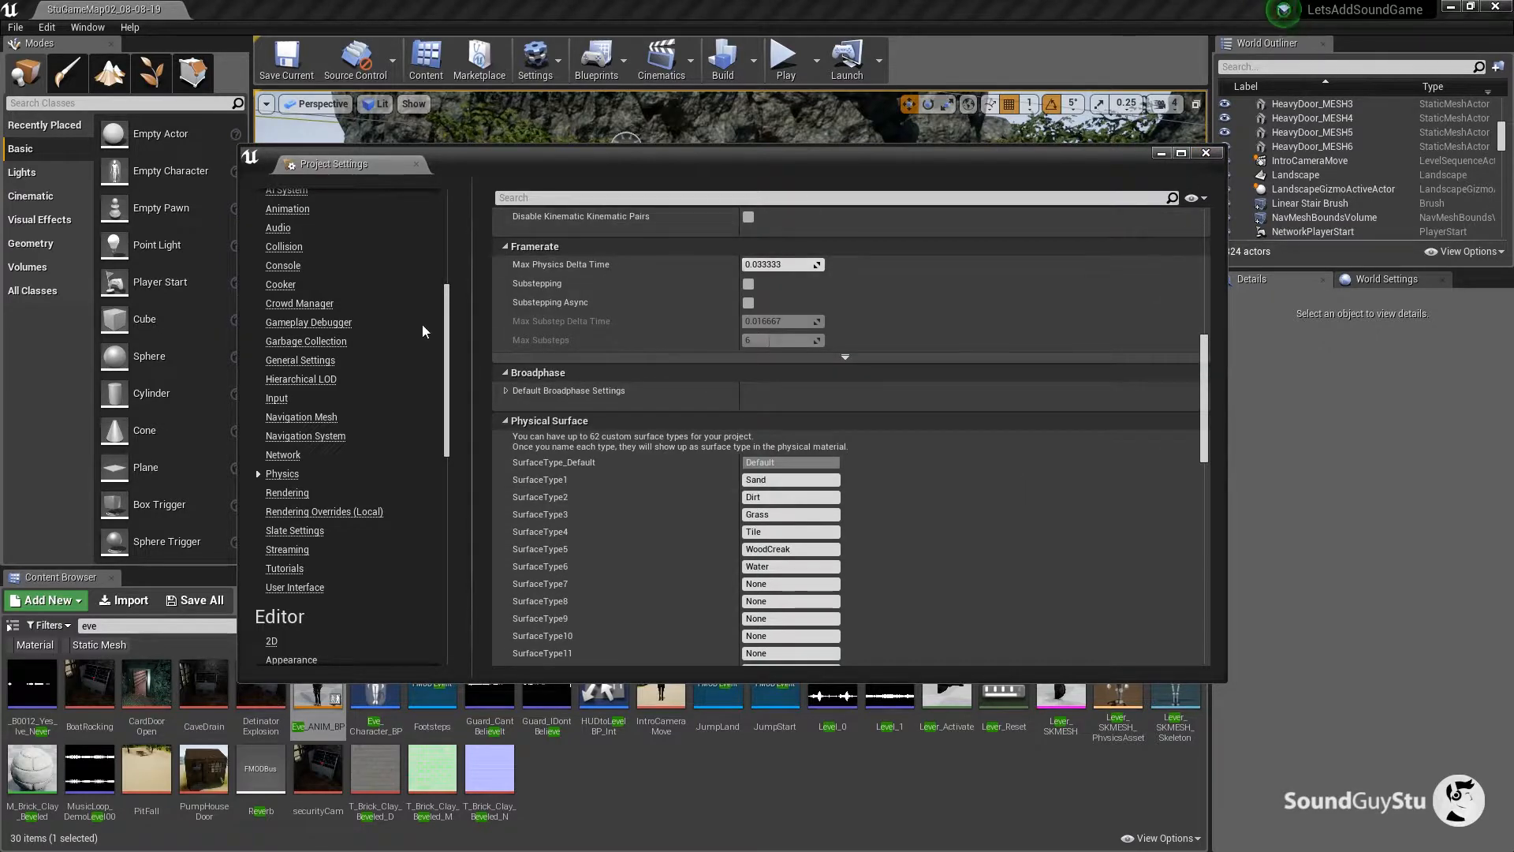
{"action": "left_click", "coordinate": [320, 366]}
{"action": "left_click", "coordinate": [283, 476]}
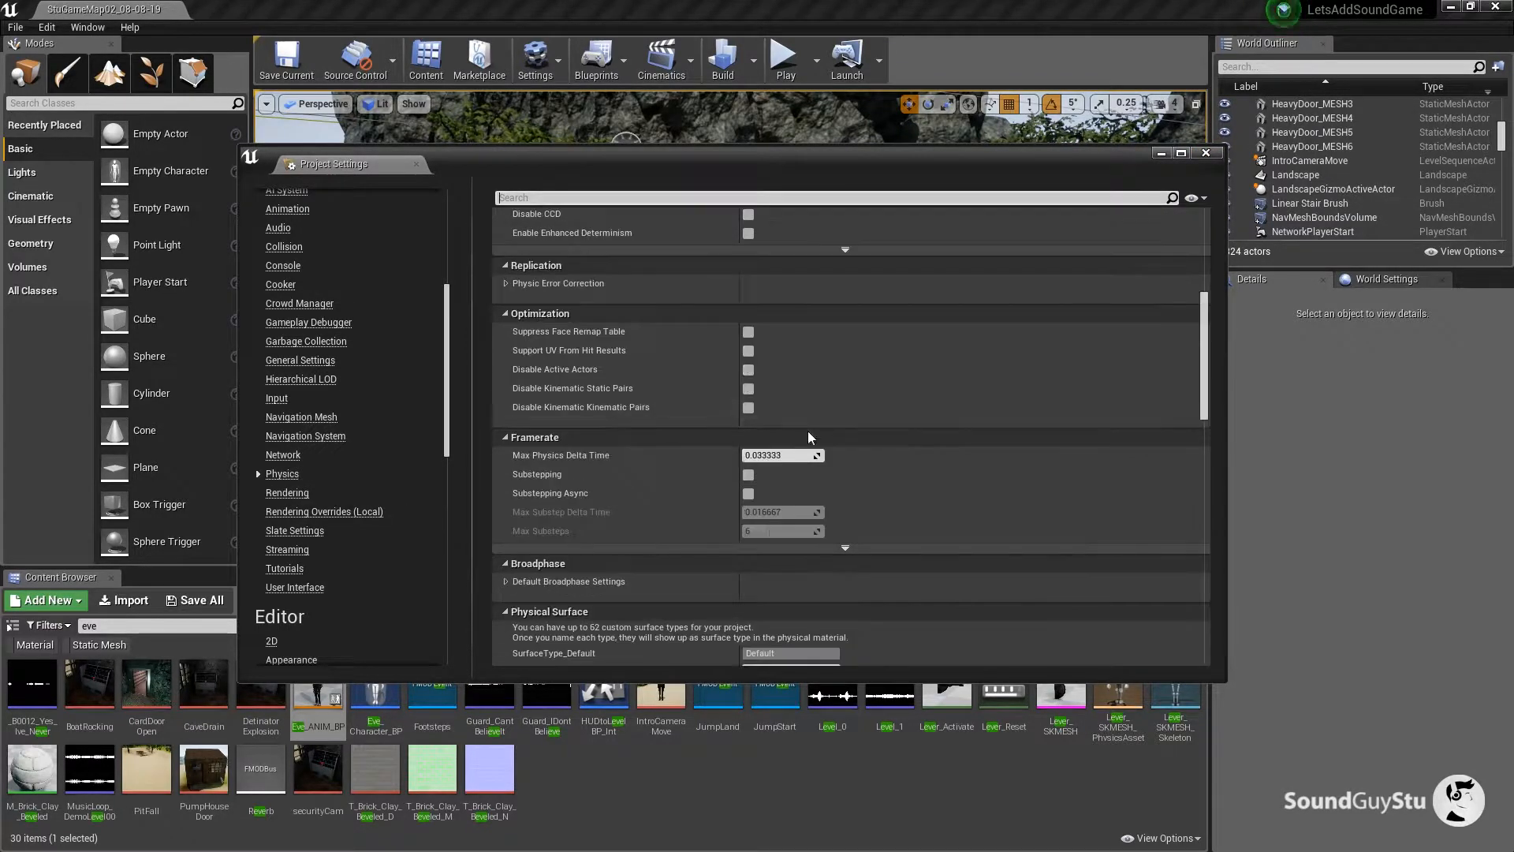
Review the named physical surface types, close the Project Settings and save everything in the project.
{"action": "scroll", "coordinate": [899, 487], "scroll_direction": "down", "scroll_amount": 5}
{"action": "scroll", "coordinate": [911, 494], "scroll_direction": "down", "scroll_amount": 3}
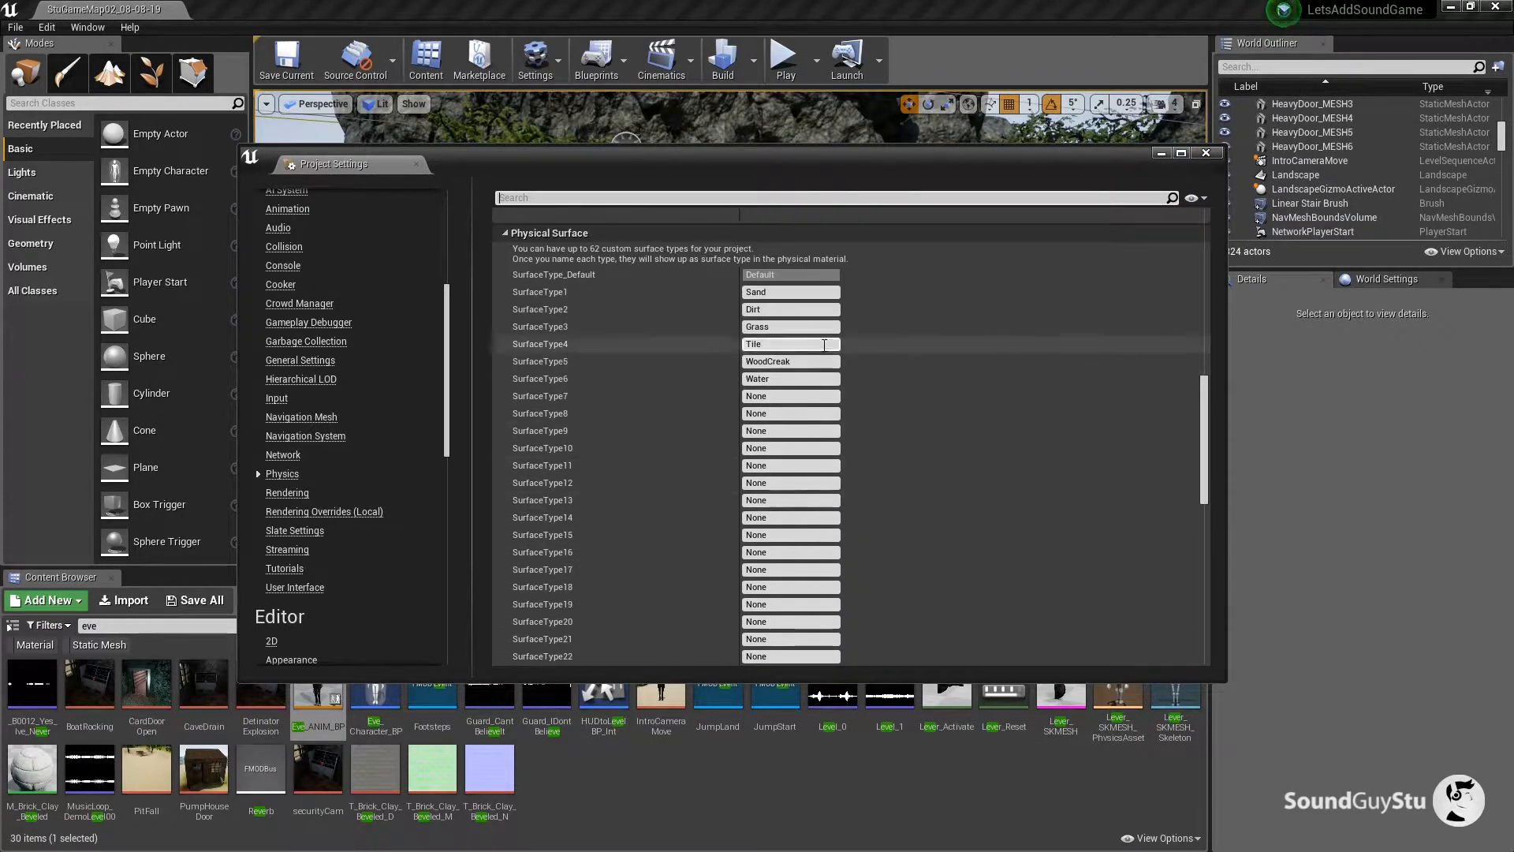
{"action": "left_click", "coordinate": [1210, 158]}
{"action": "left_click", "coordinate": [15, 27]}
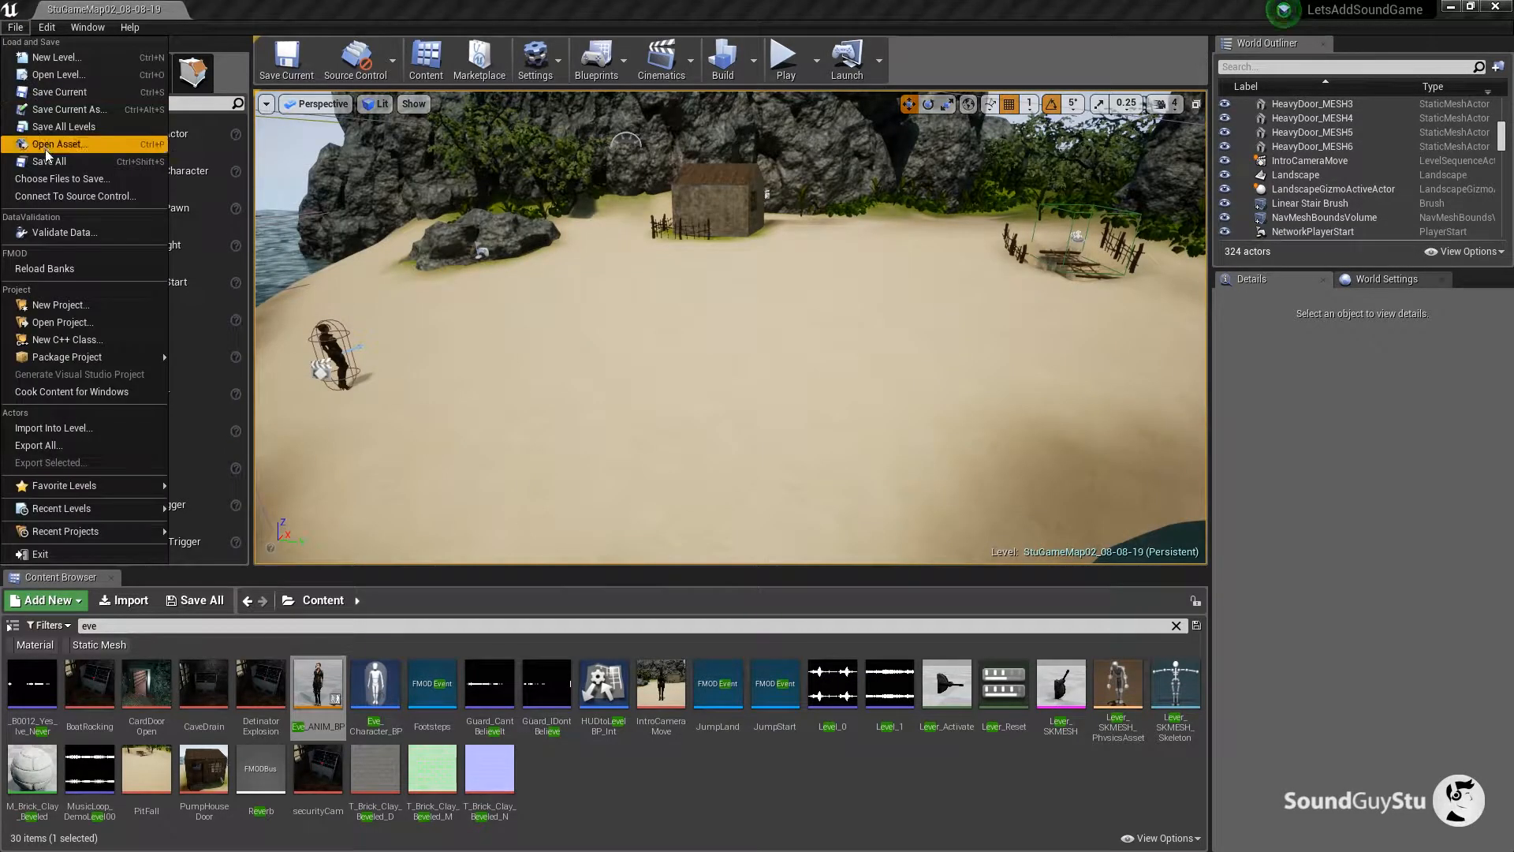
{"action": "left_click", "coordinate": [49, 159]}
Clear the content search for "eve" and open the PhysMats folder.
{"action": "left_click_drag", "start_coordinate": [367, 422], "coordinate": [502, 419]}
{"action": "scroll", "coordinate": [501, 419], "scroll_direction": "up", "scroll_amount": 3}
{"action": "scroll", "coordinate": [501, 420], "scroll_direction": "down", "scroll_amount": 1}
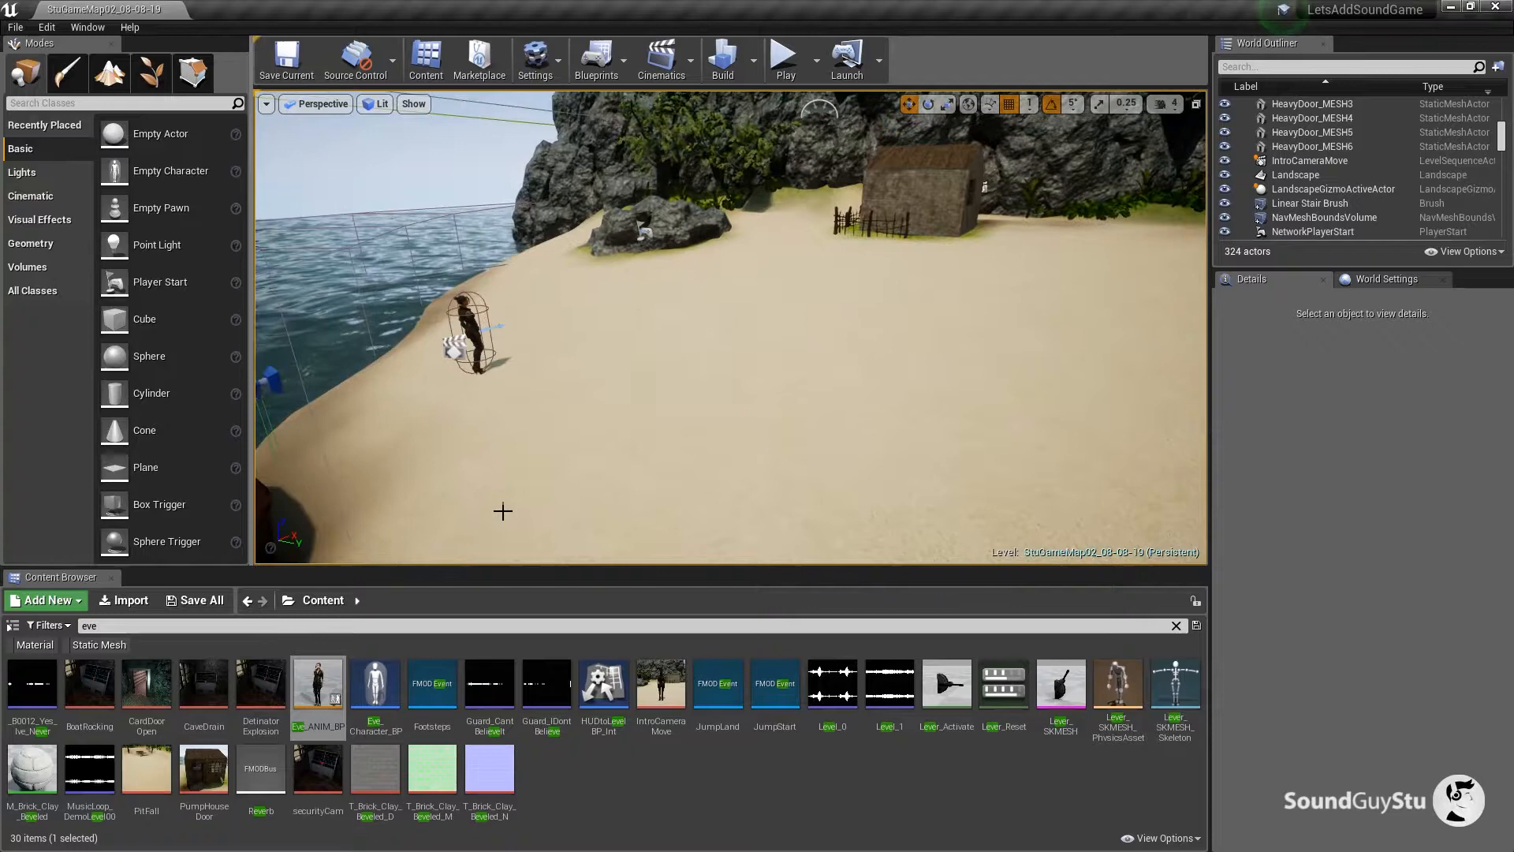
{"action": "left_click", "coordinate": [670, 796]}
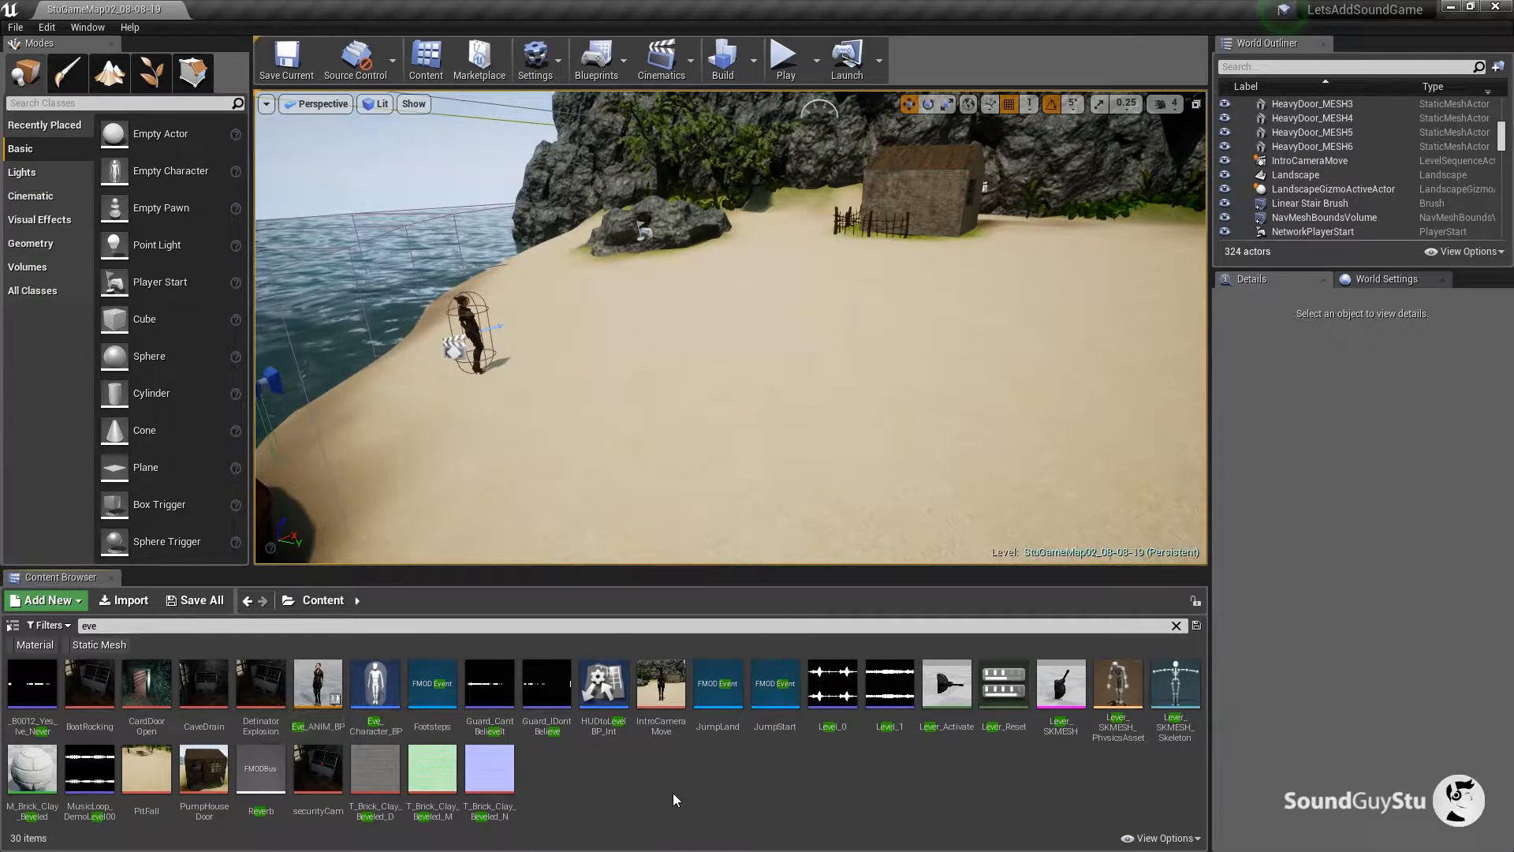
{"action": "left_click", "coordinate": [257, 626]}
{"action": "key", "text": "BackSpace"}
{"action": "key", "text": "BackSpace"}
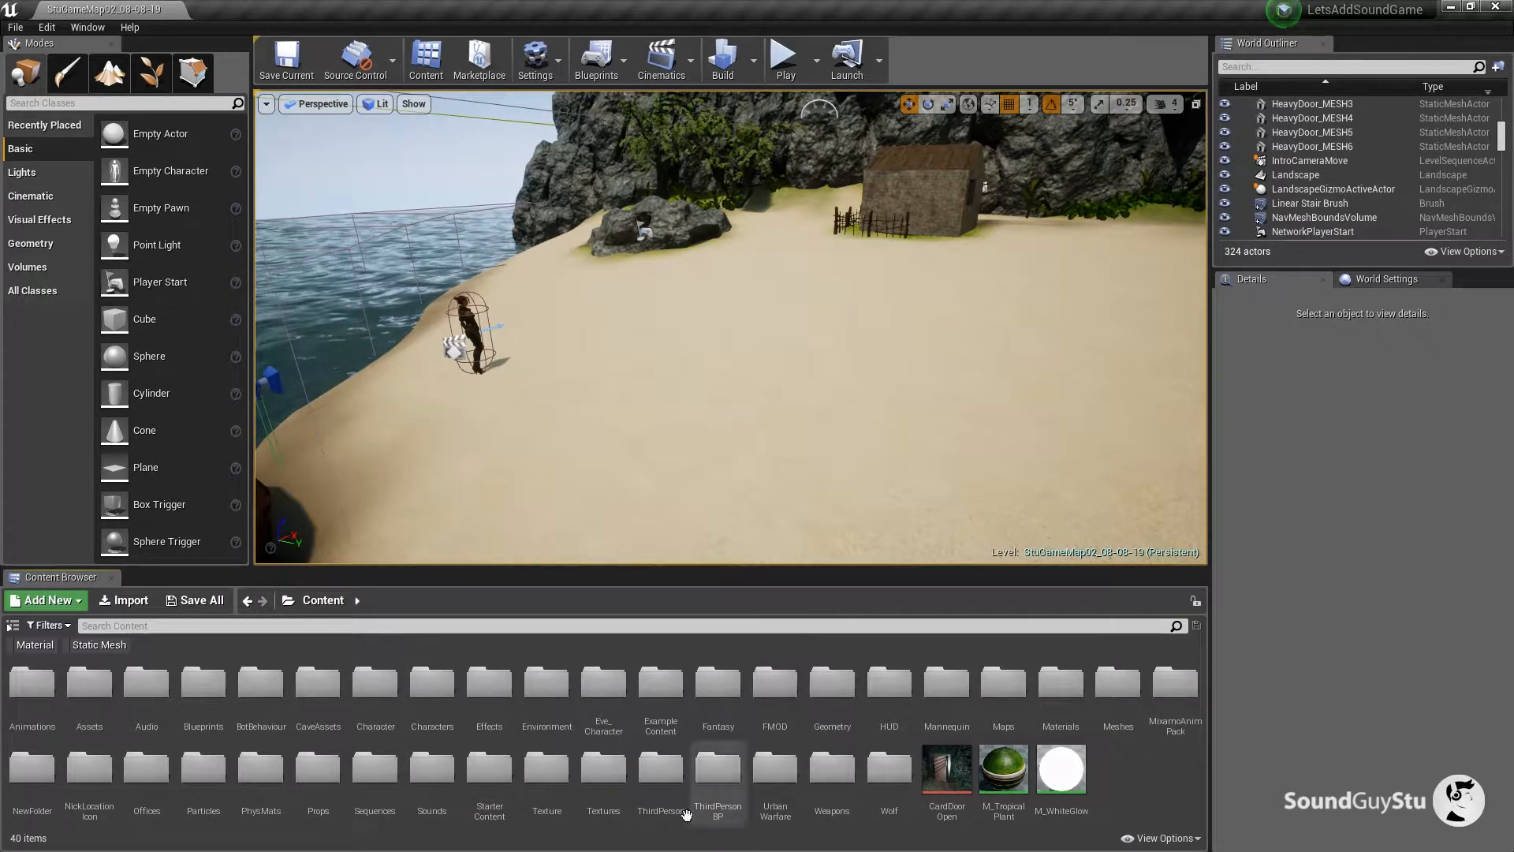
{"action": "double_click", "coordinate": [271, 781]}
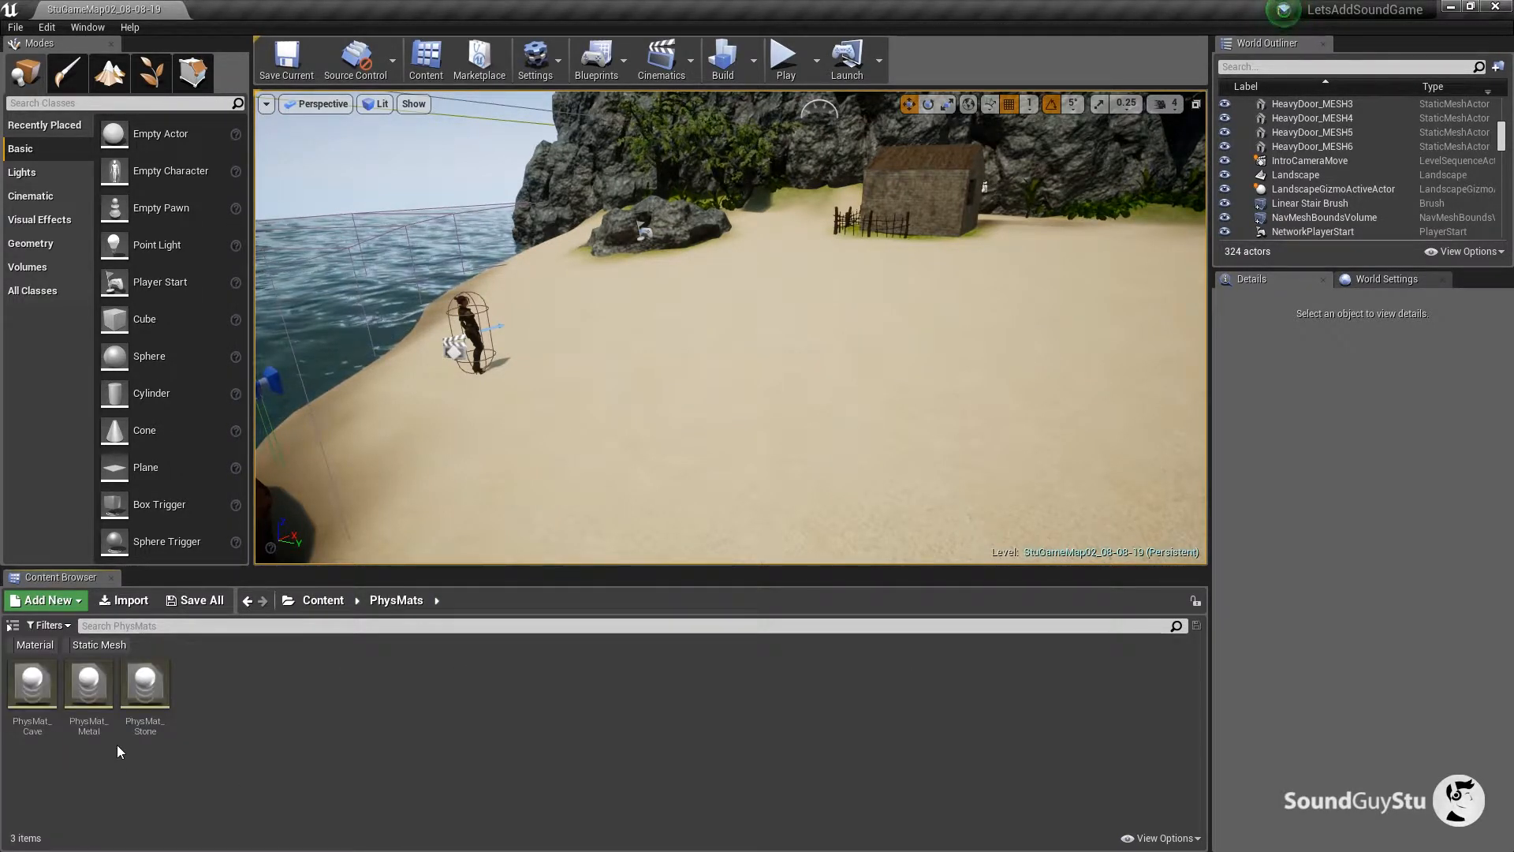
Create a new asset of class PhysicalMaterial in the PhysMats folder and name it Sand.
{"action": "right_click", "coordinate": [235, 694]}
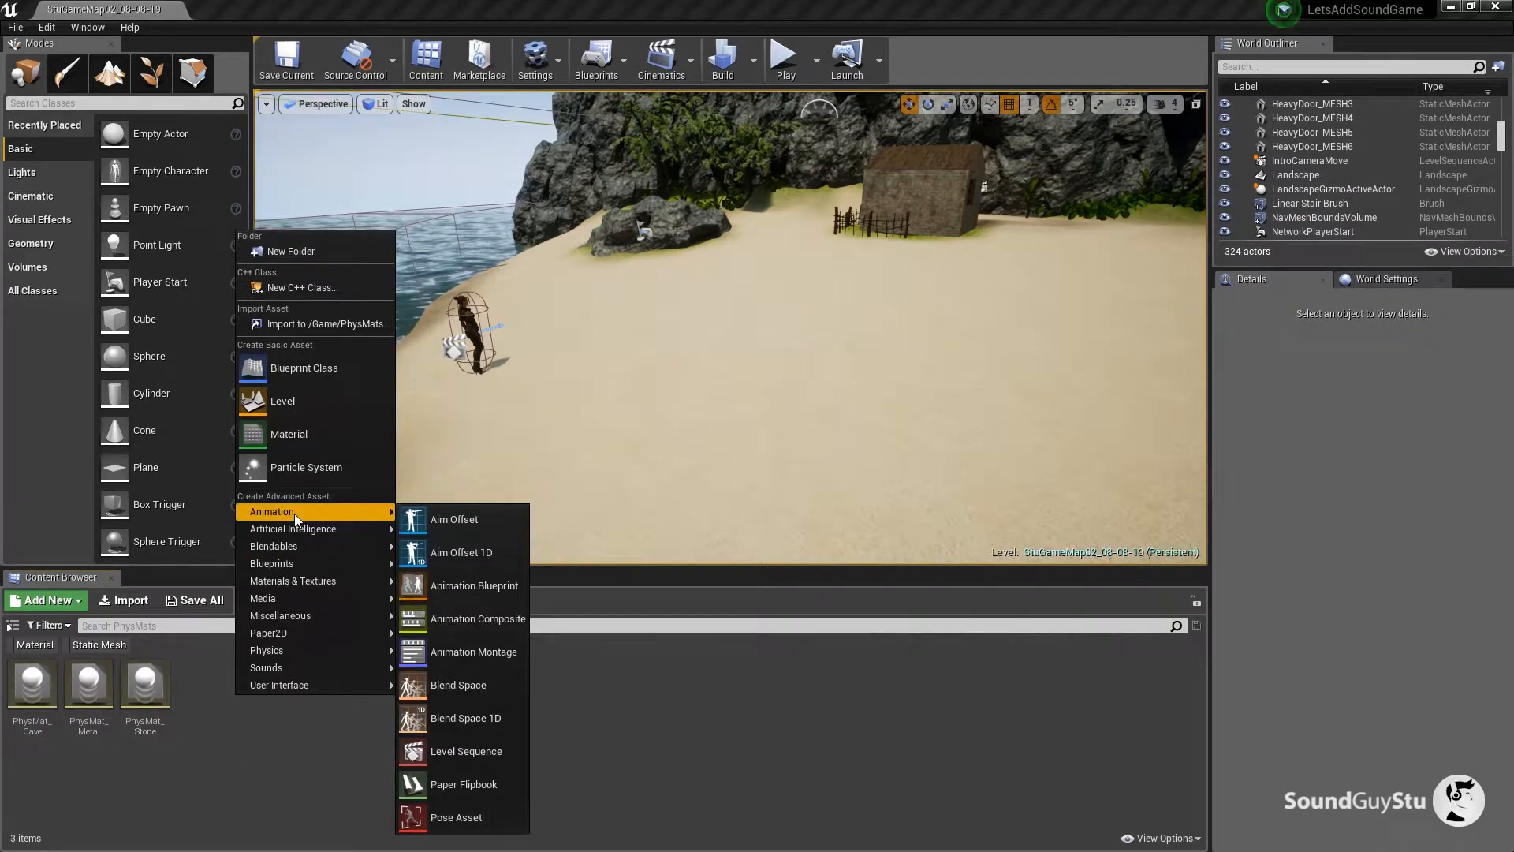
{"action": "mouse_move", "coordinate": [367, 647]}
{"action": "left_click", "coordinate": [443, 660]}
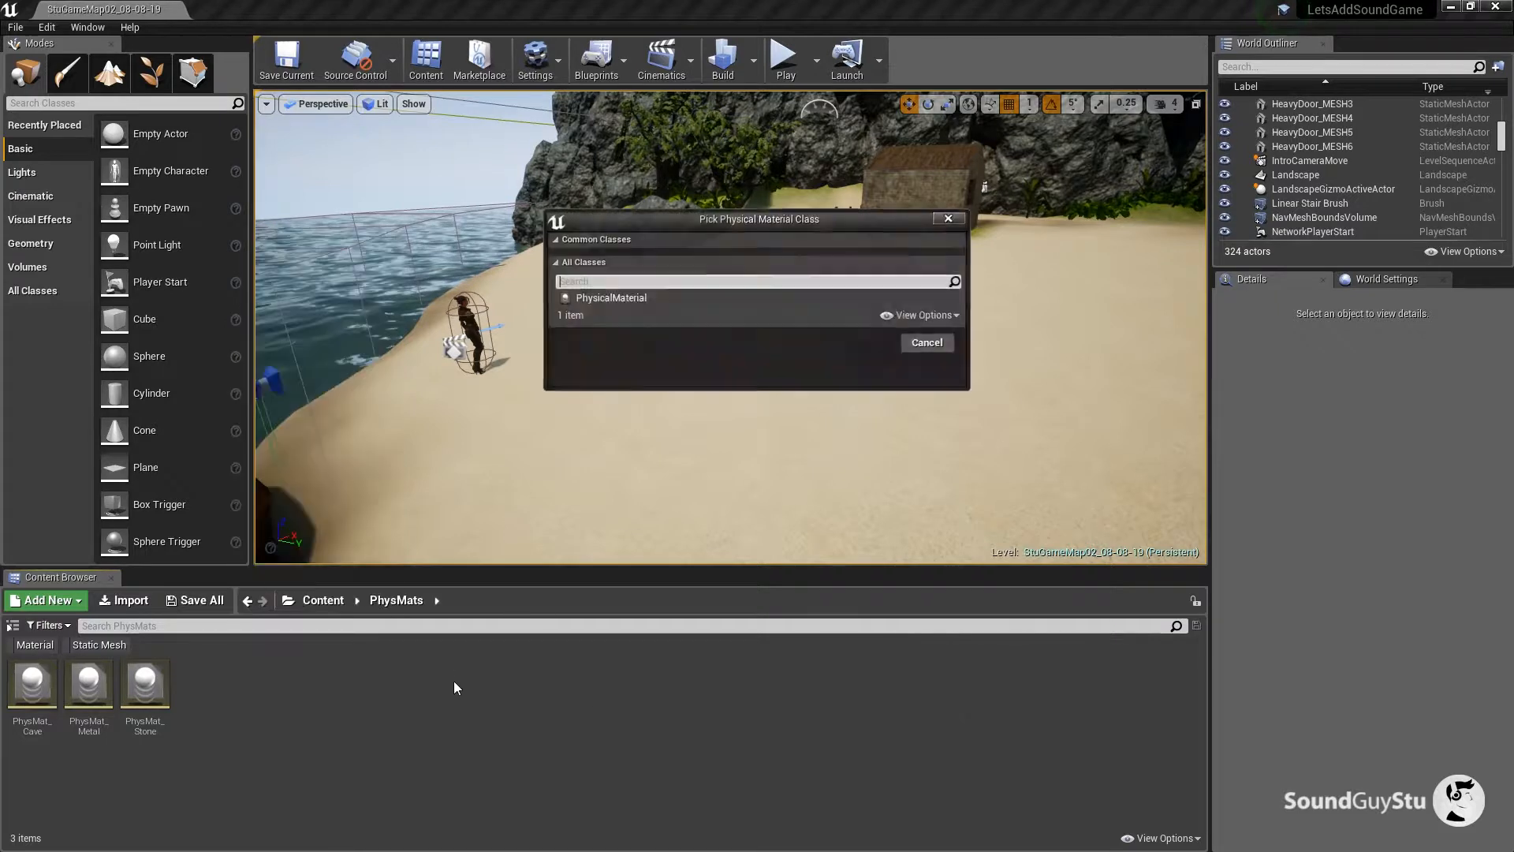
{"action": "left_click", "coordinate": [609, 297]}
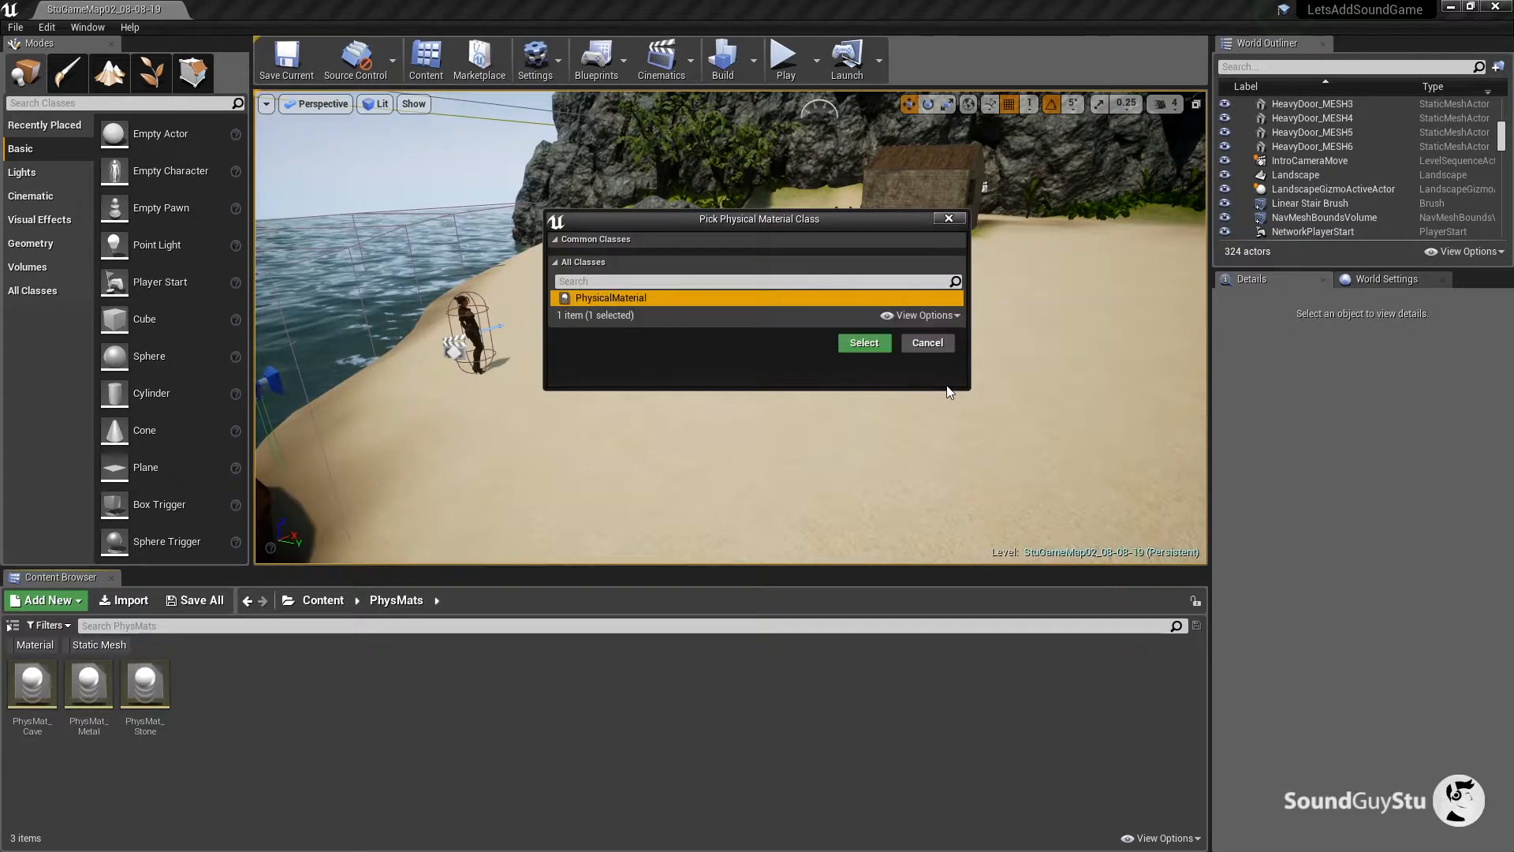
{"action": "left_click", "coordinate": [881, 345]}
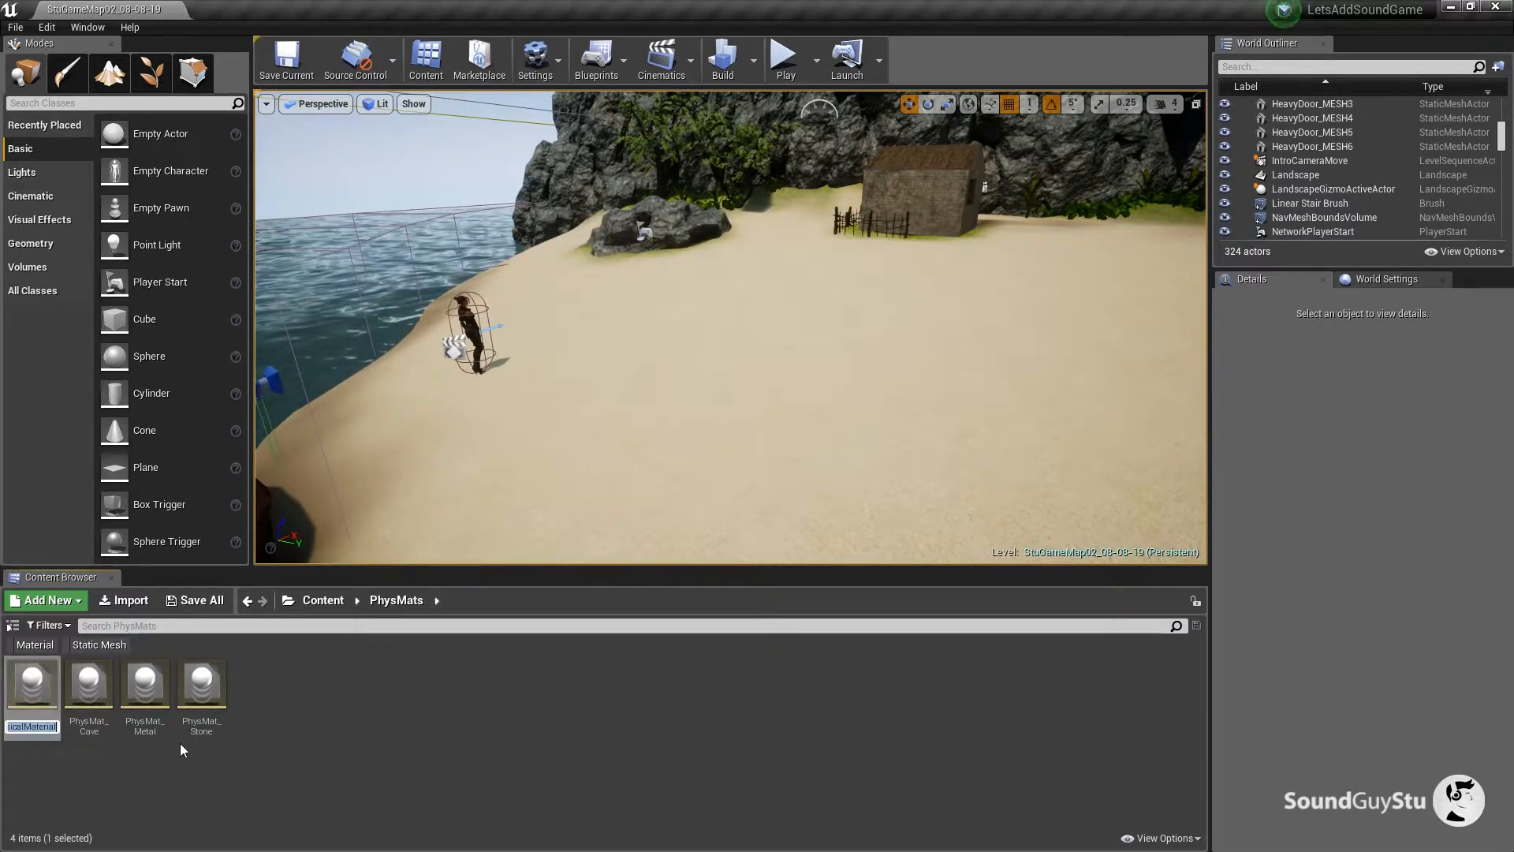
{"action": "type", "text": "Sand"}
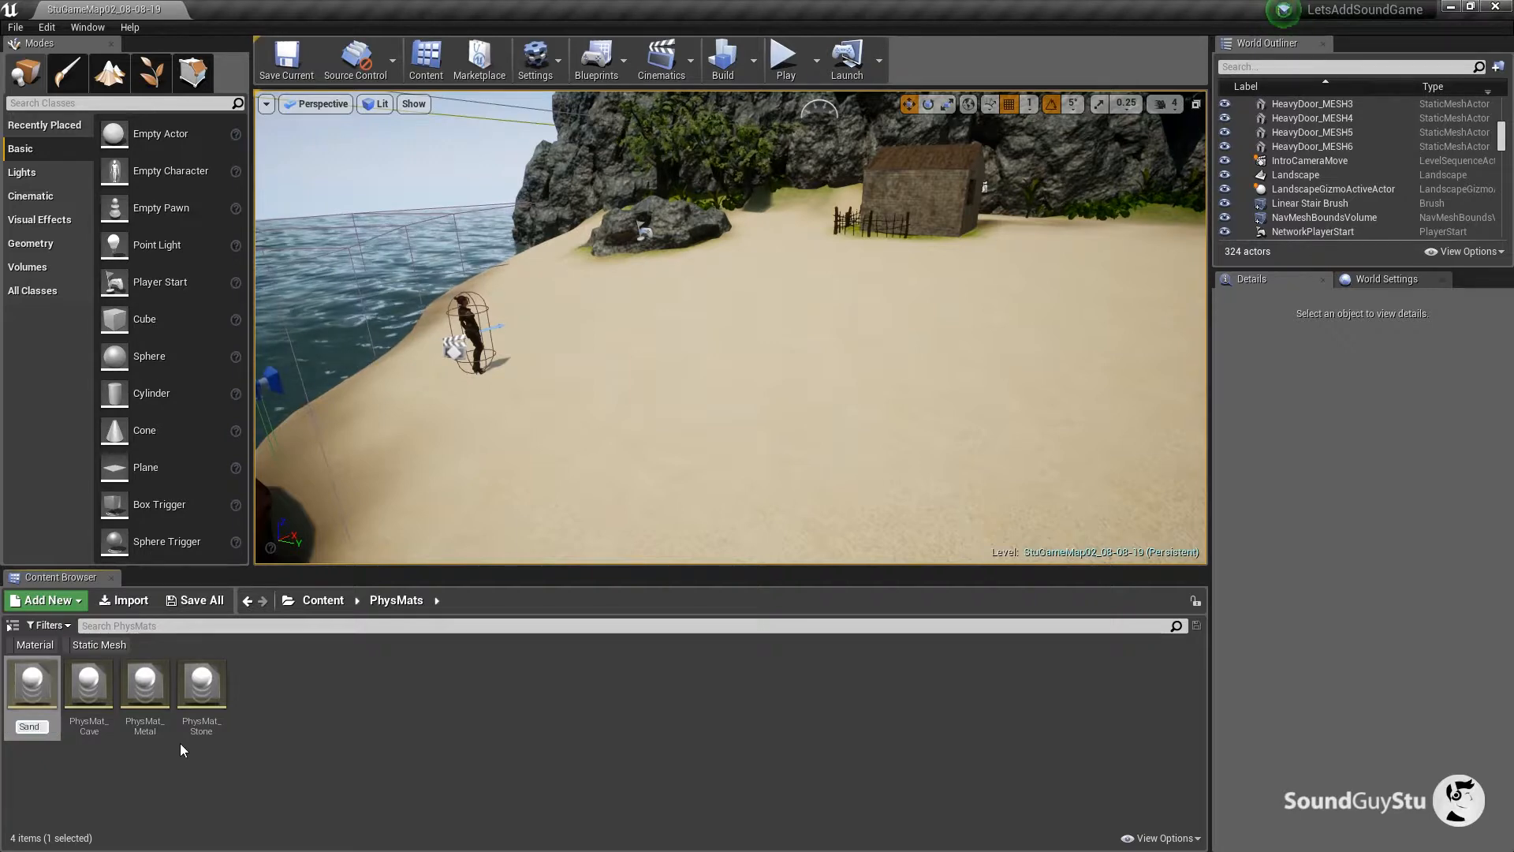
{"action": "key", "text": "Return"}
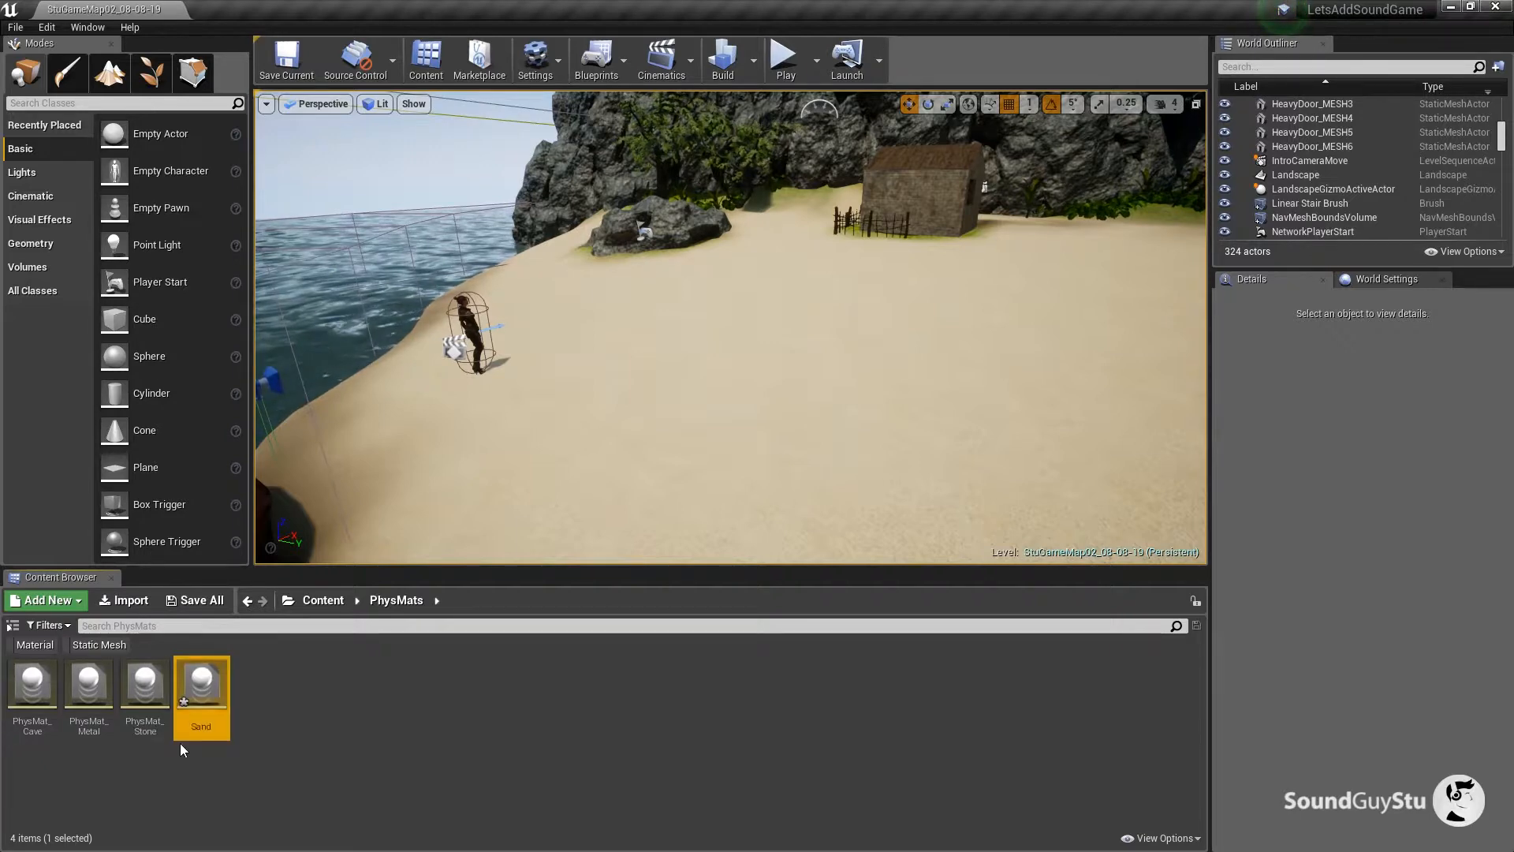
Set the Sand physical material's Surface Type to Sand, then save and close the asset.
{"action": "double_click", "coordinate": [214, 680]}
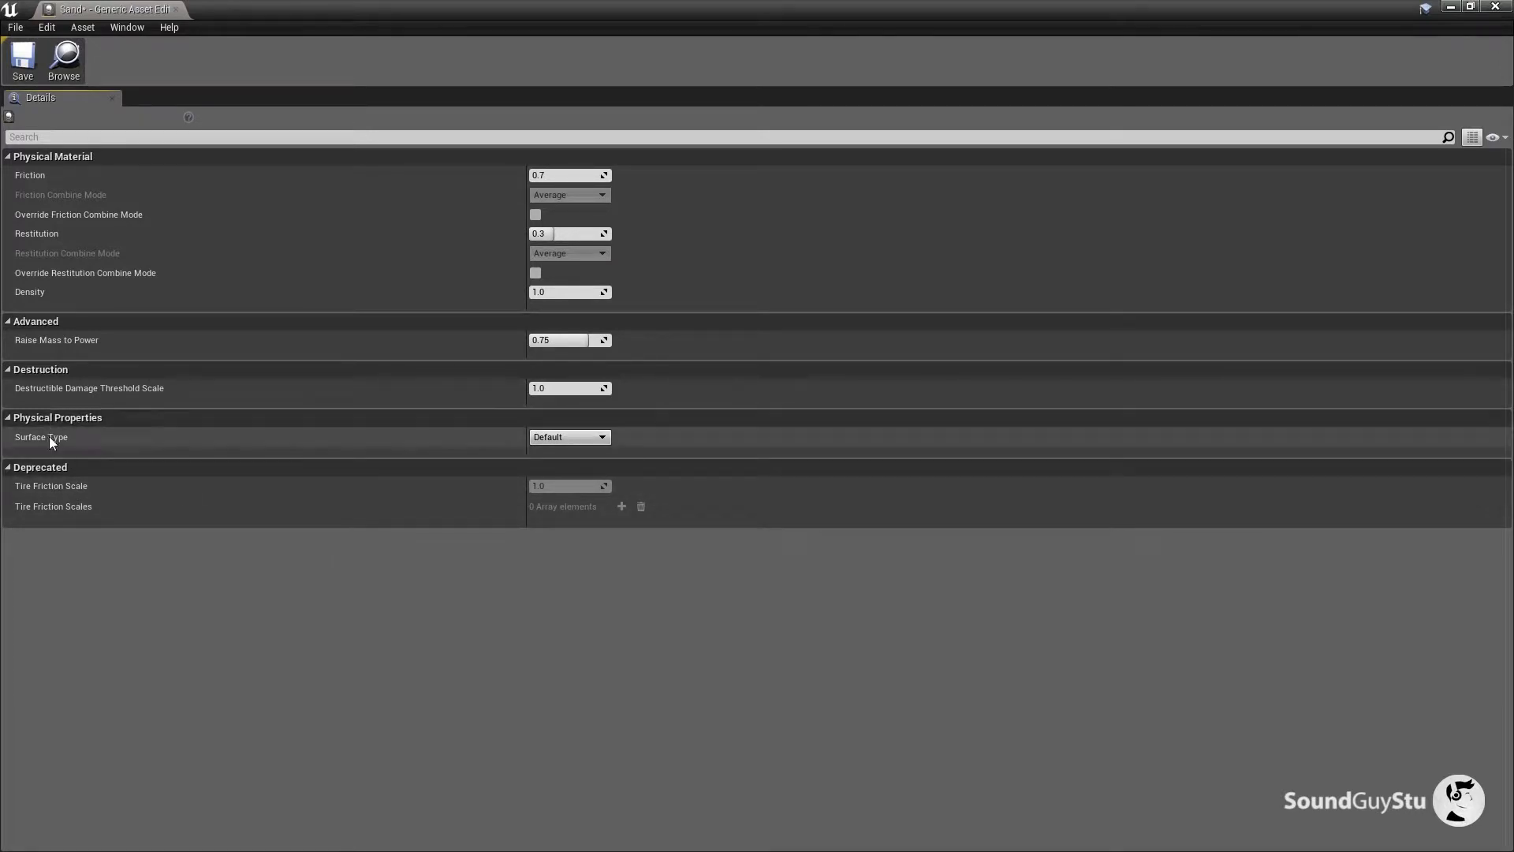
{"action": "key", "text": "ctrl+s"}
{"action": "left_click", "coordinate": [556, 438]}
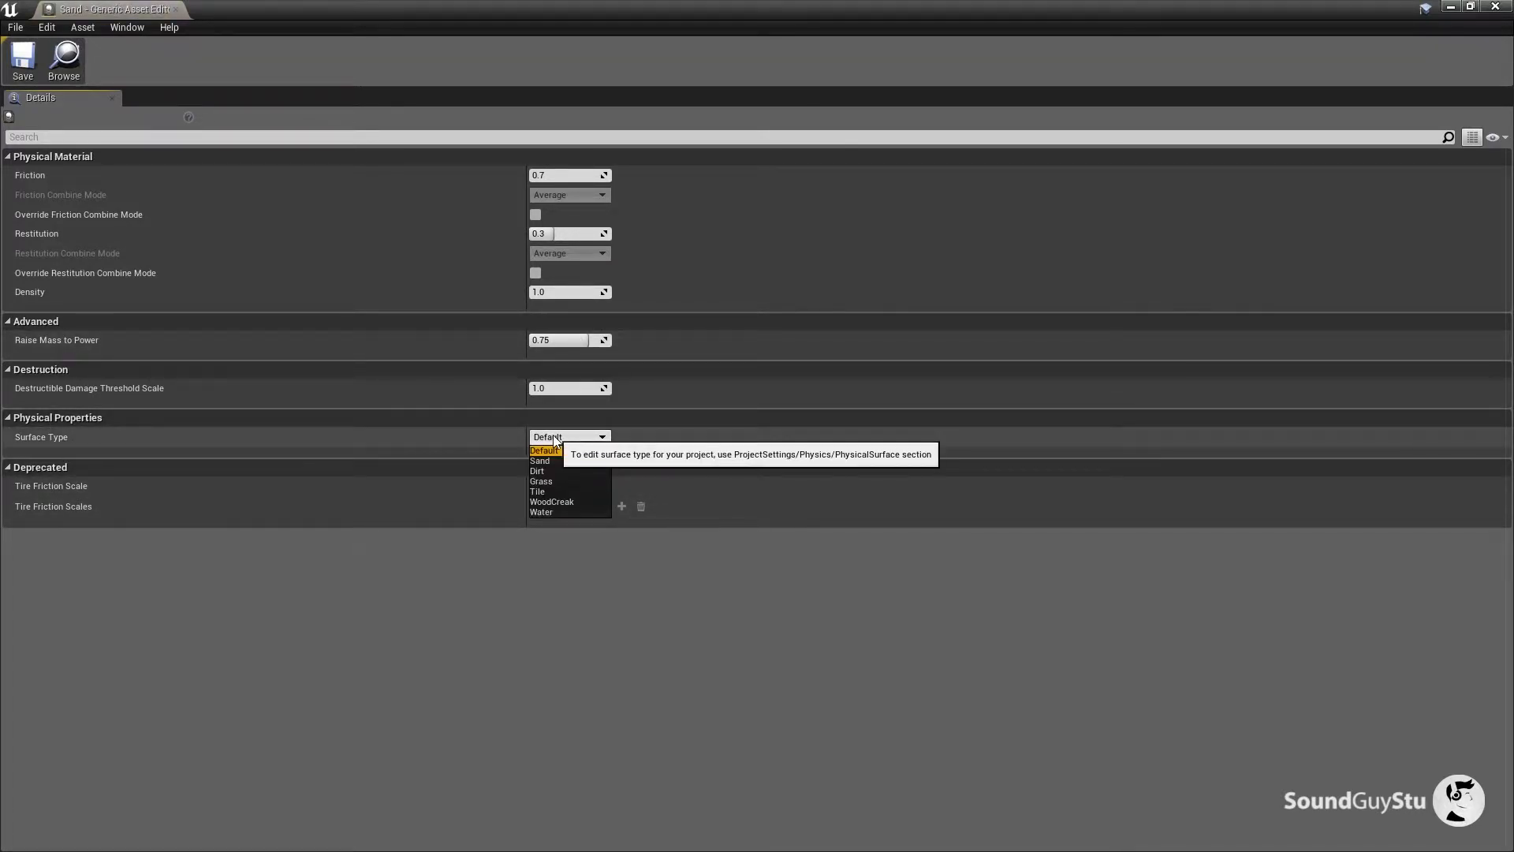
{"action": "left_click", "coordinate": [585, 460]}
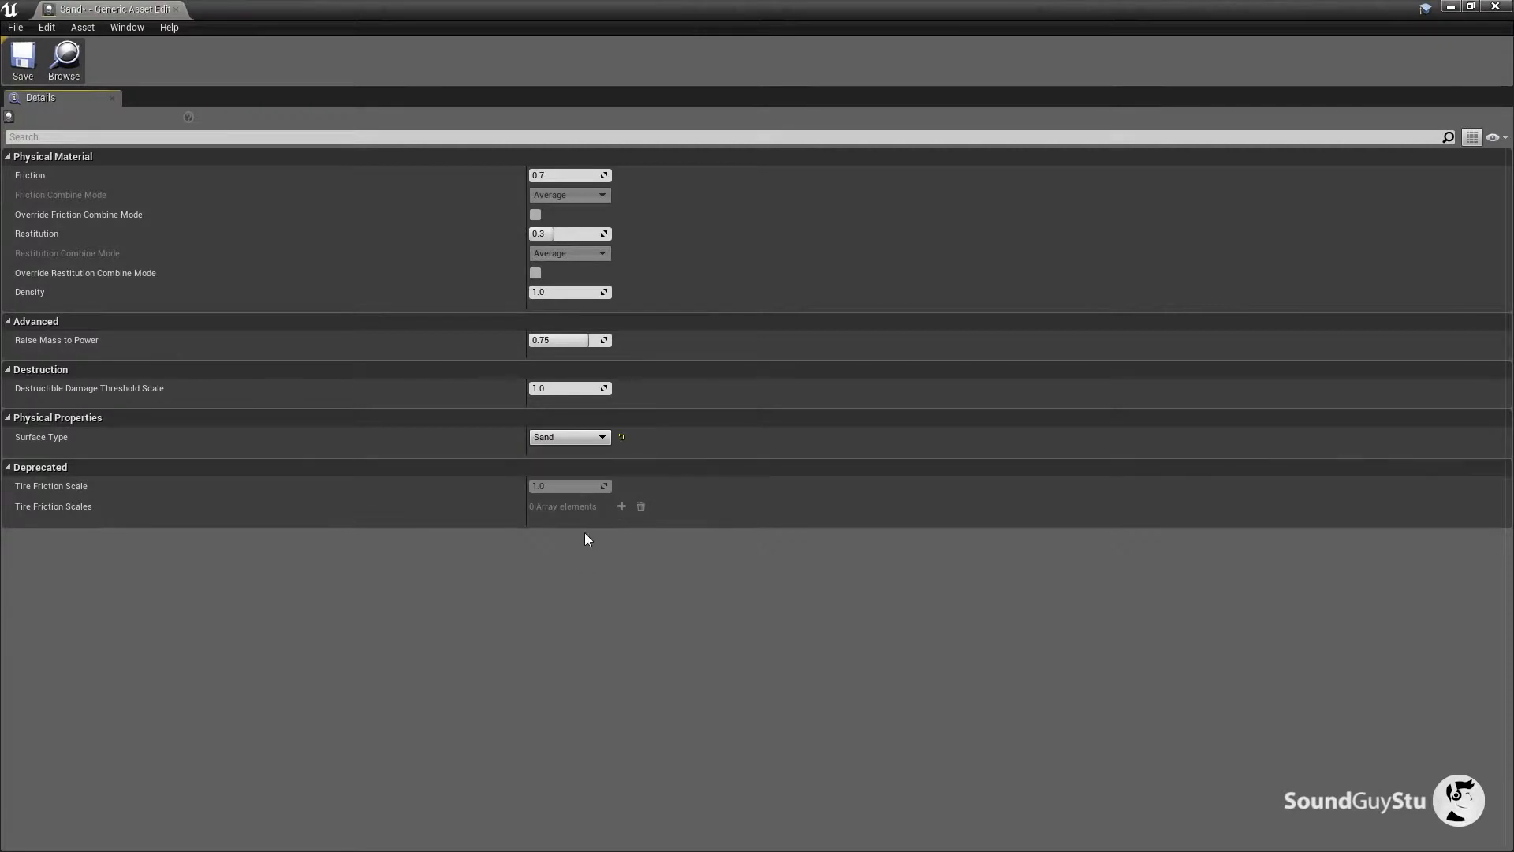
{"action": "left_click", "coordinate": [22, 63]}
{"action": "left_click", "coordinate": [177, 9]}
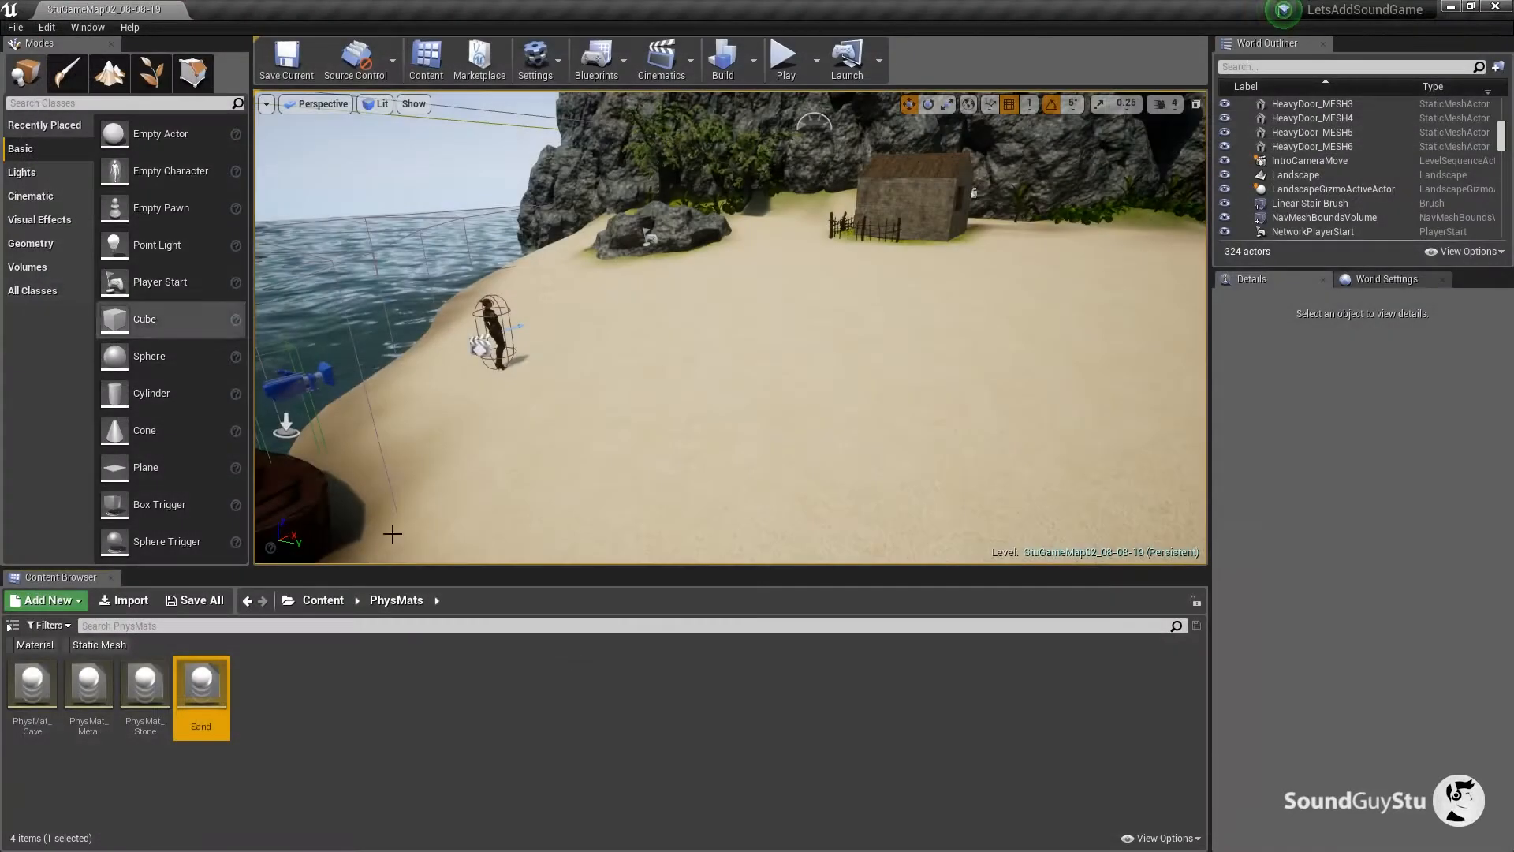
Create the Dirt, Grass, Tile, Water and WoodCreak physical materials in PhysMats and check the Tile material's surface type.
{"action": "right_click", "coordinate": [278, 710]}
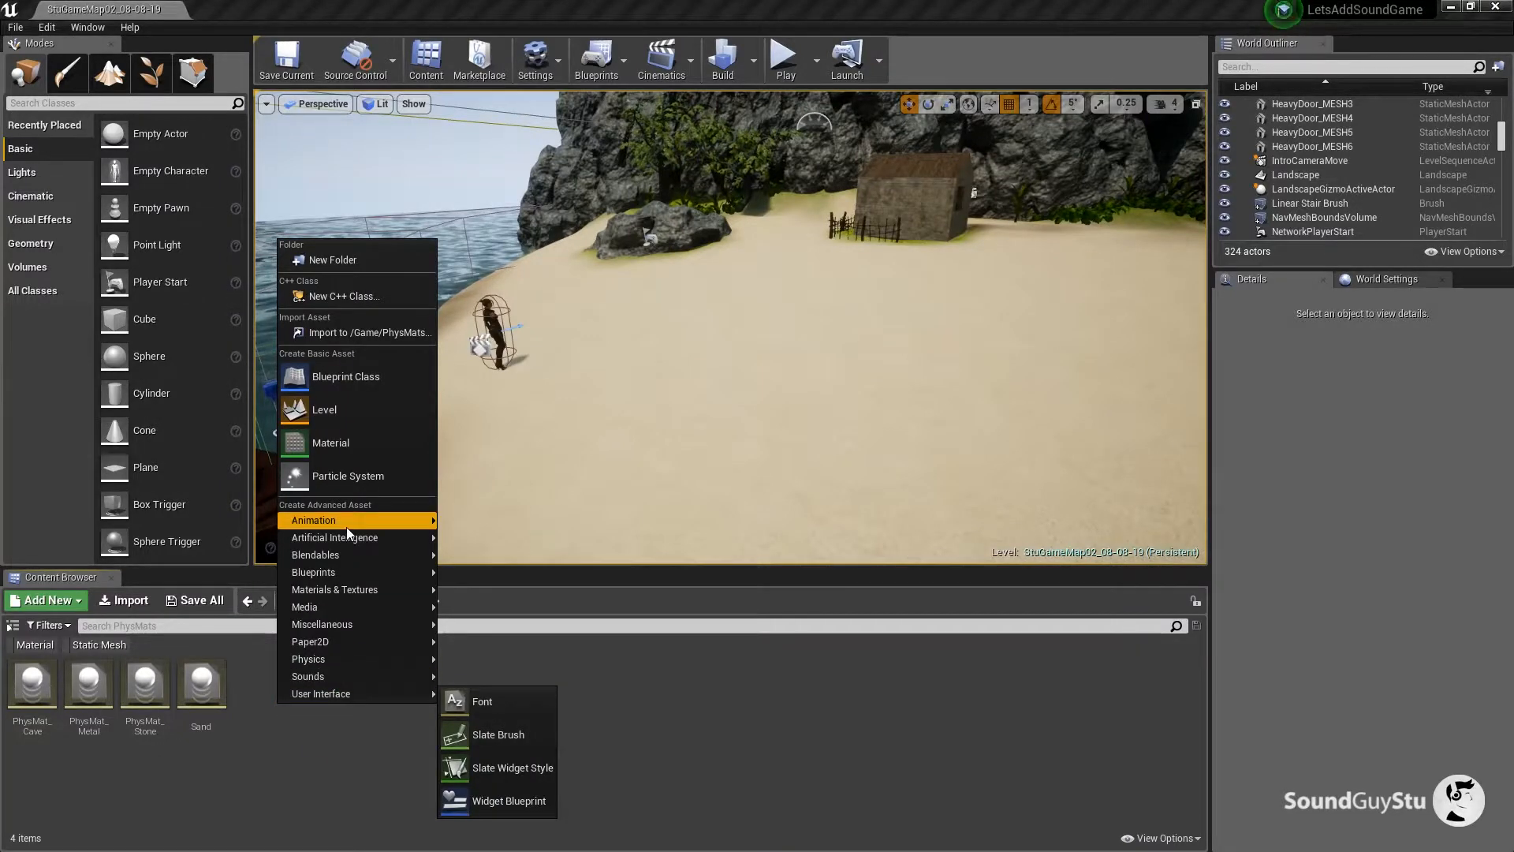
{"action": "mouse_move", "coordinate": [386, 643]}
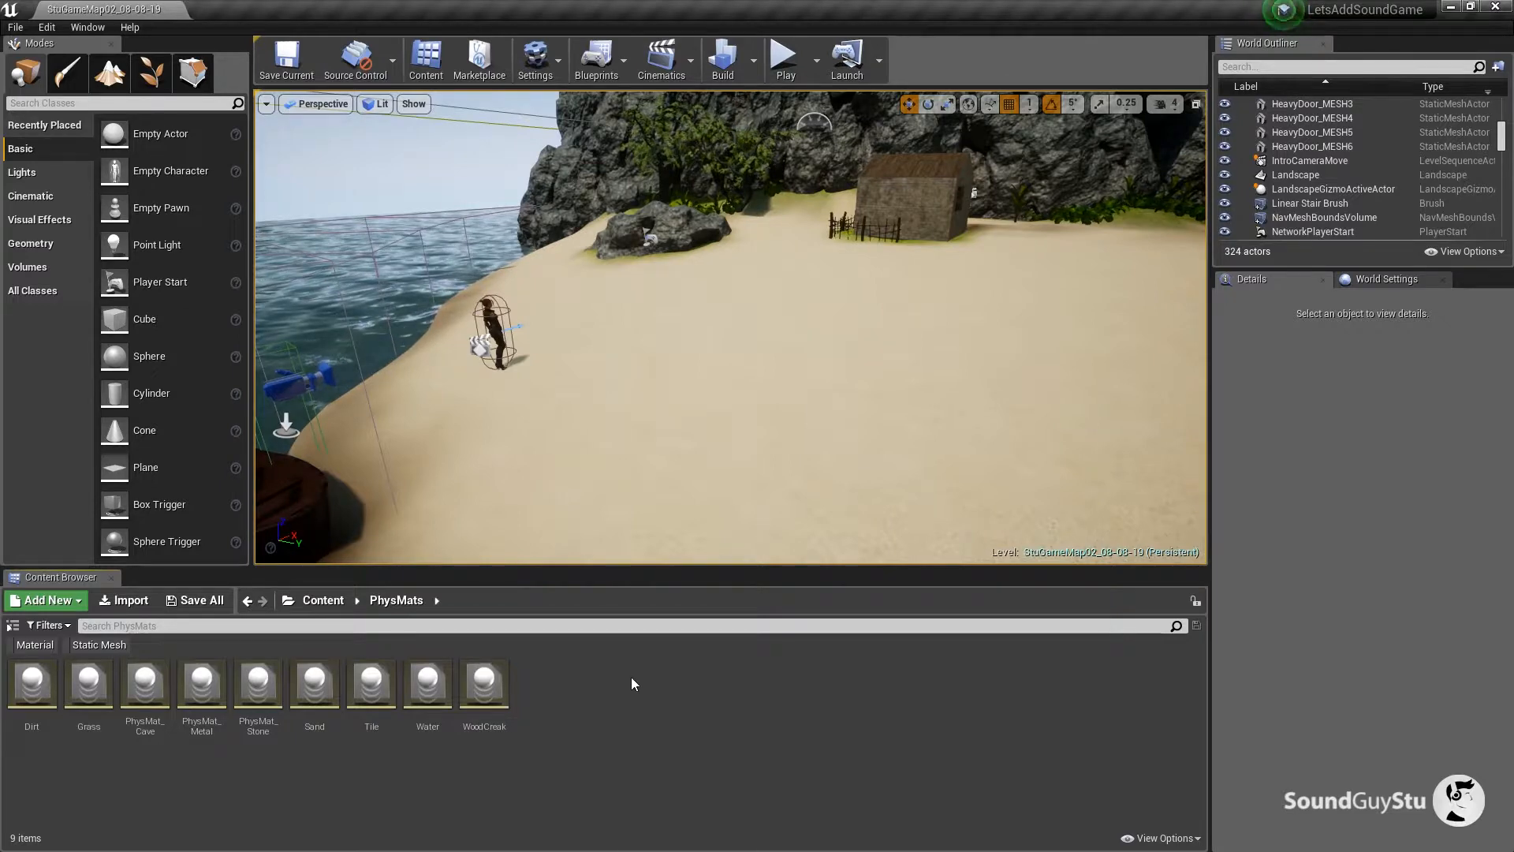
{"action": "double_click", "coordinate": [379, 686]}
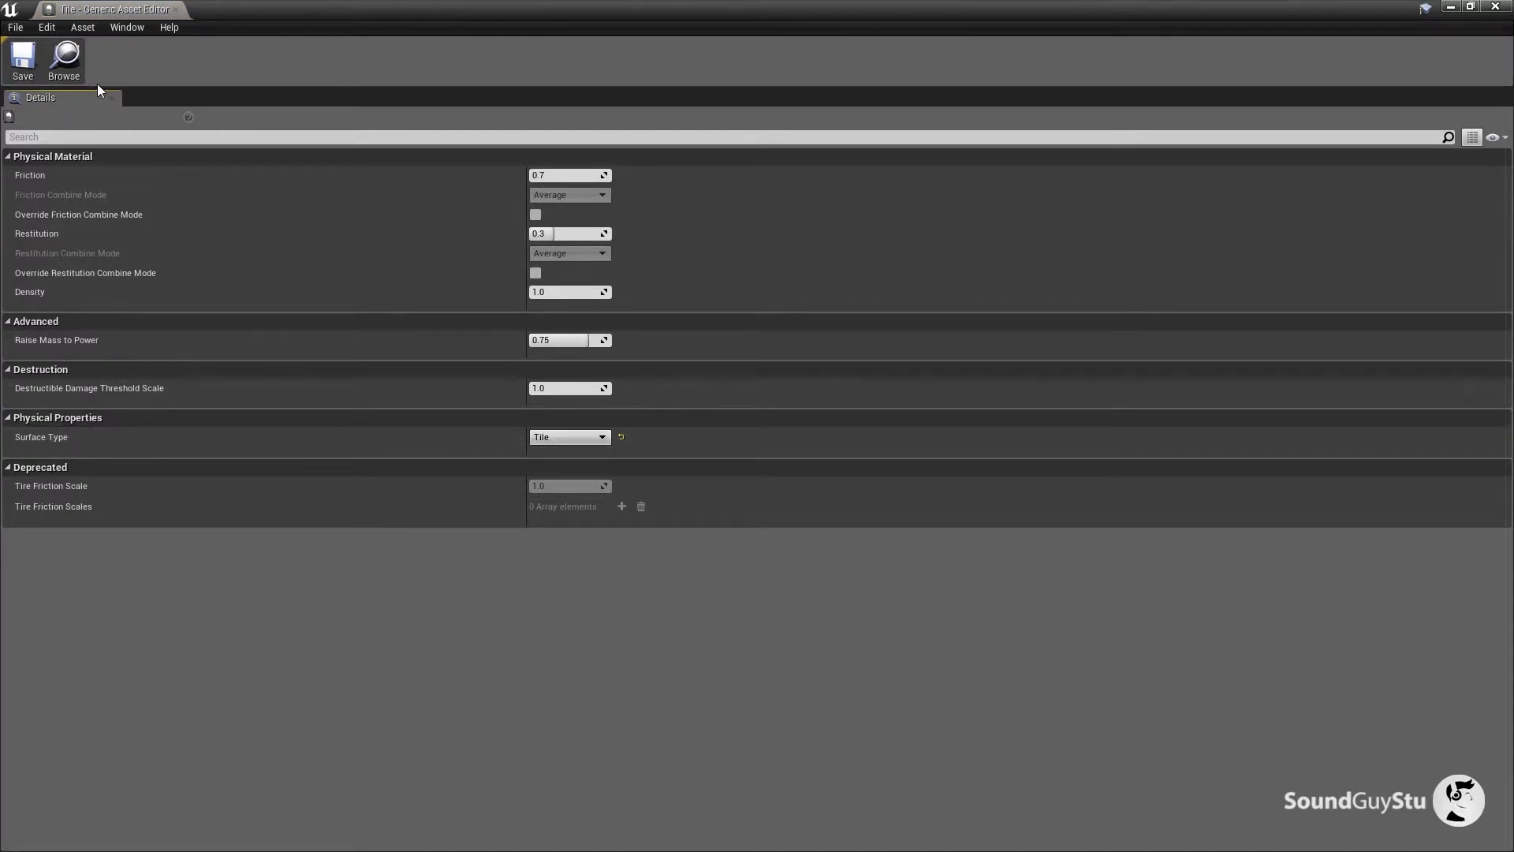
{"action": "left_click", "coordinate": [175, 9]}
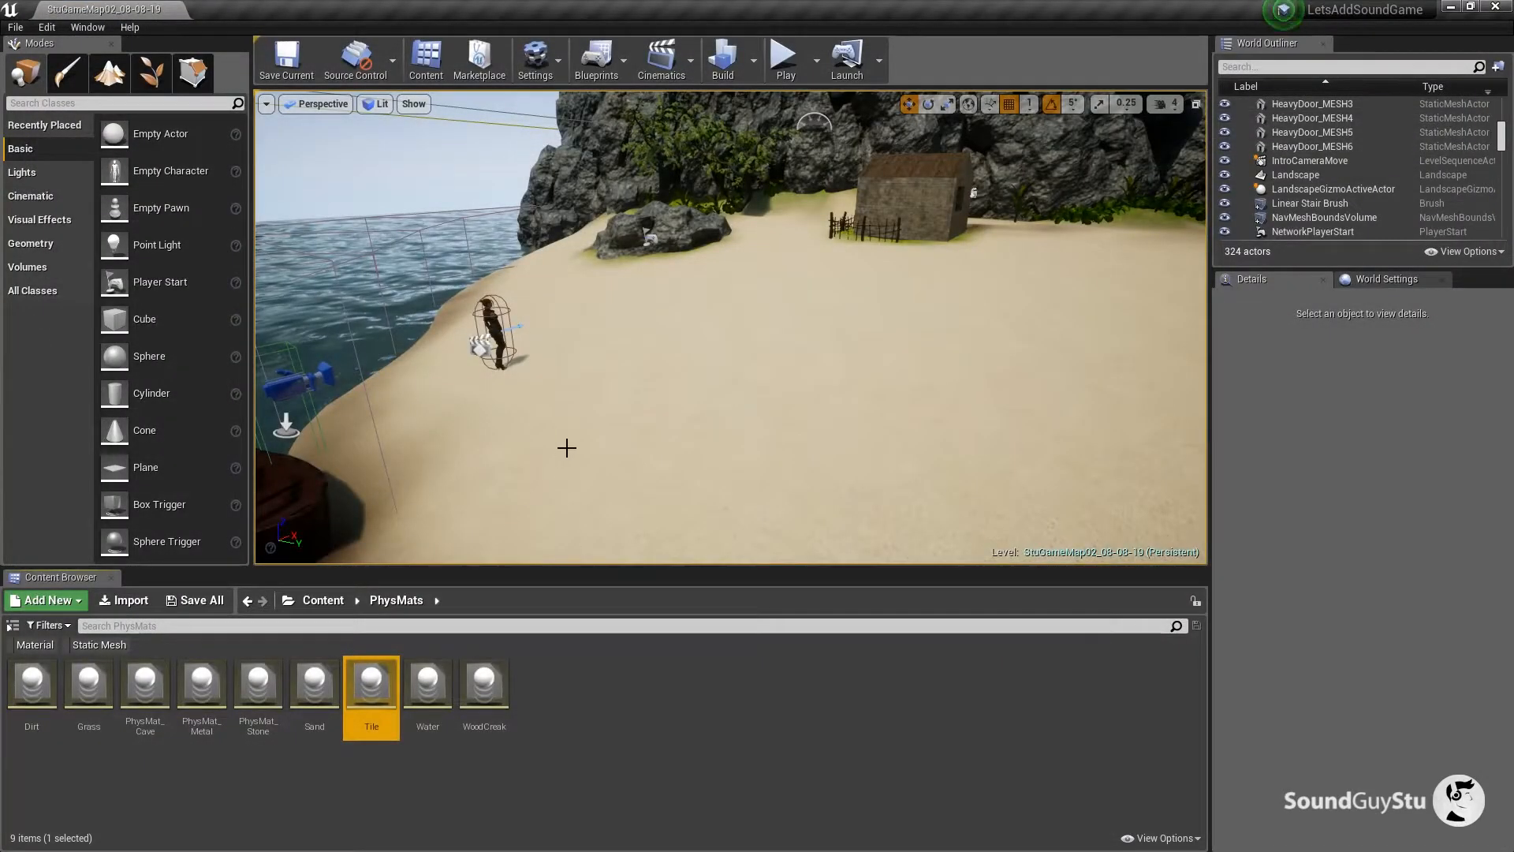
Select the landscape, switch to landscape painting and locate the Sand layer's Sand_LayerInfo asset in the content folders.
{"action": "left_click", "coordinate": [566, 447]}
{"action": "left_click_drag", "start_coordinate": [597, 436], "coordinate": [694, 497]}
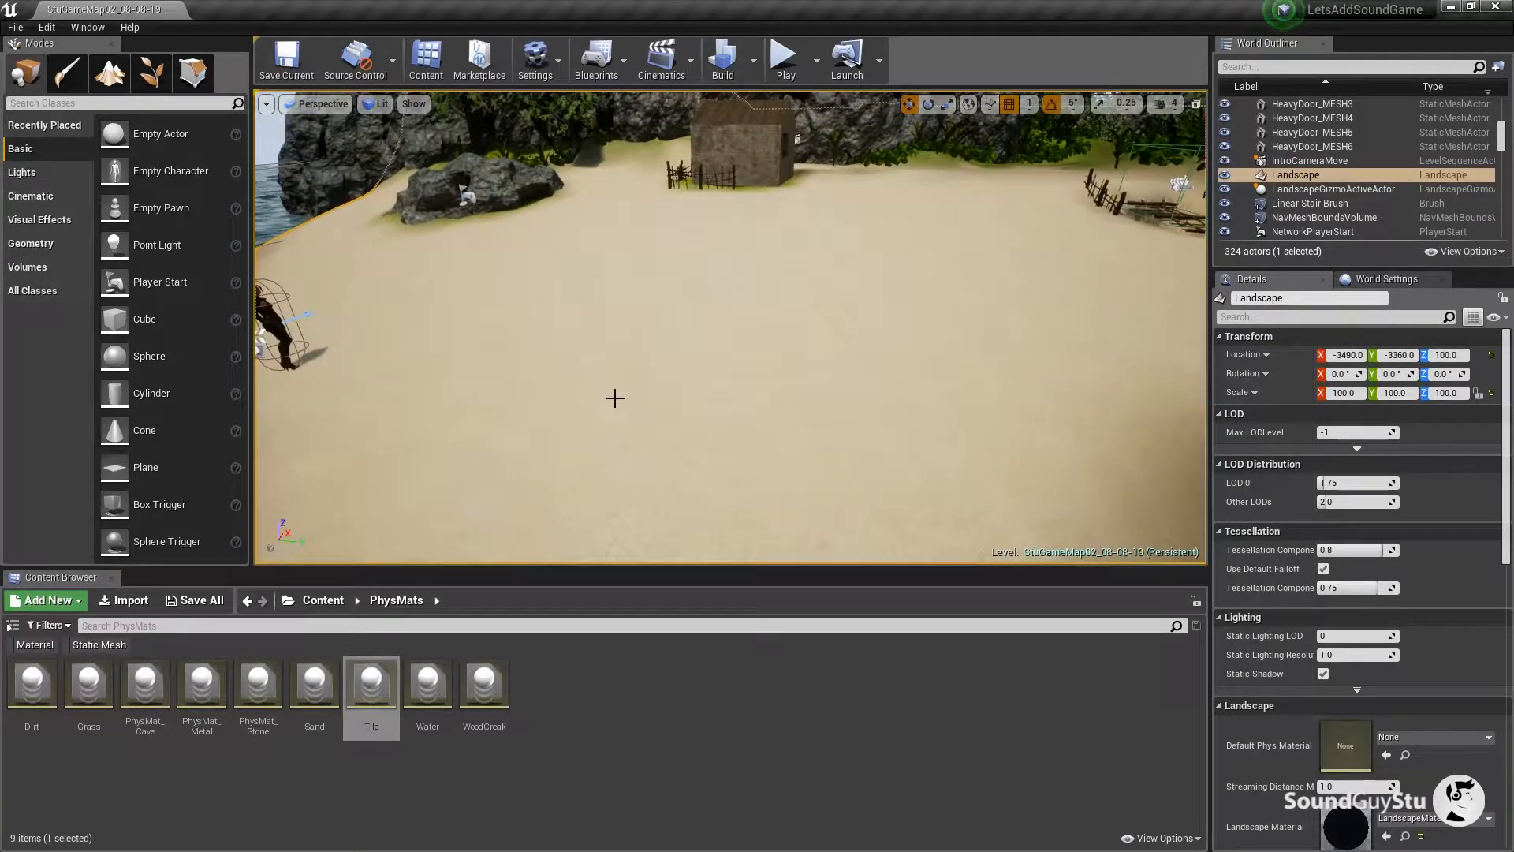
{"action": "scroll", "coordinate": [614, 397], "scroll_direction": "down", "scroll_amount": 3}
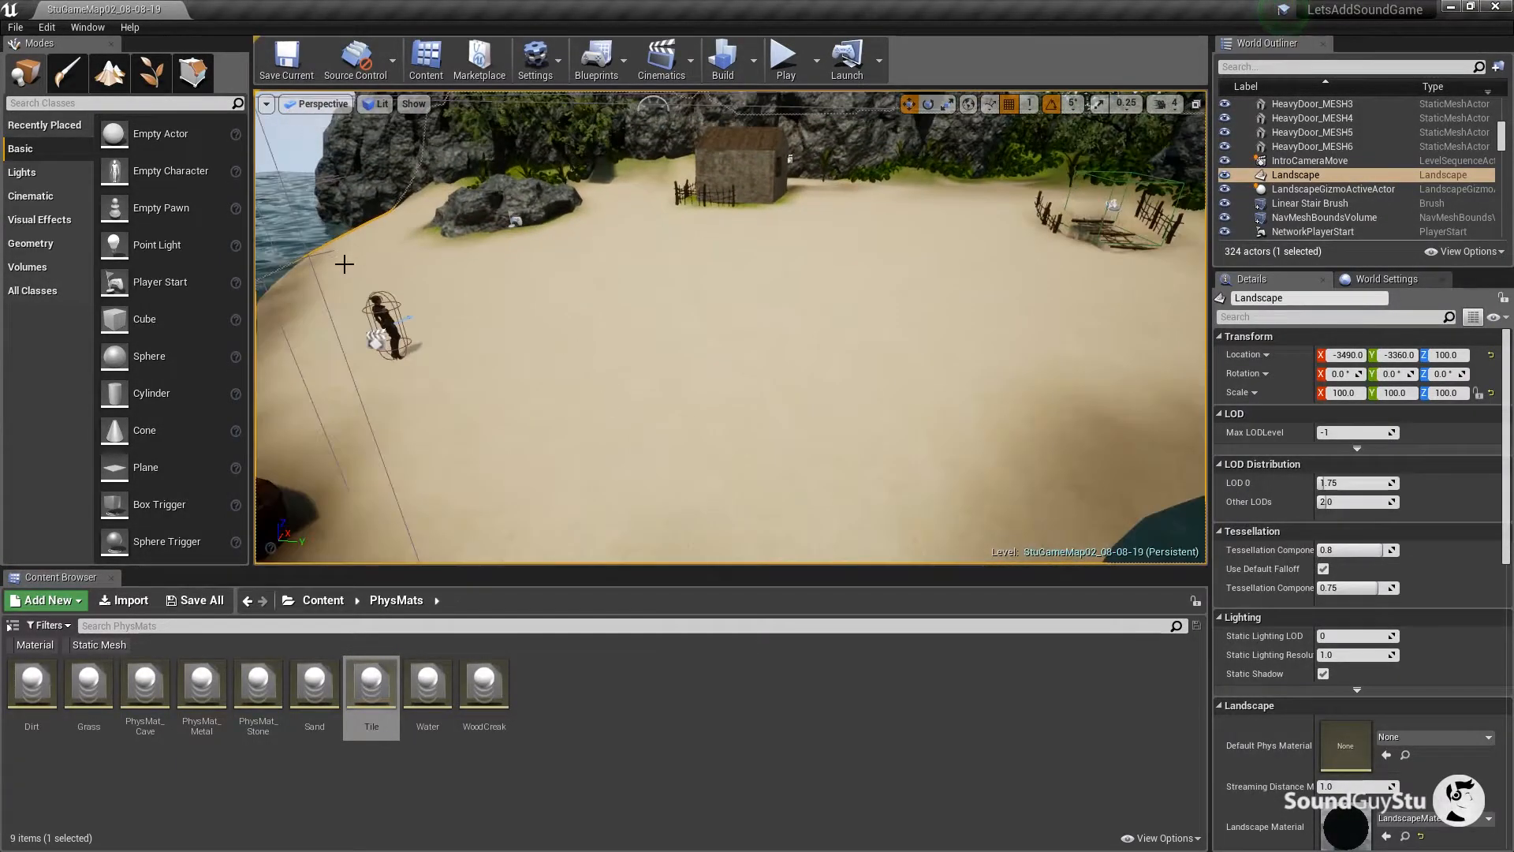
{"action": "left_click", "coordinate": [116, 82]}
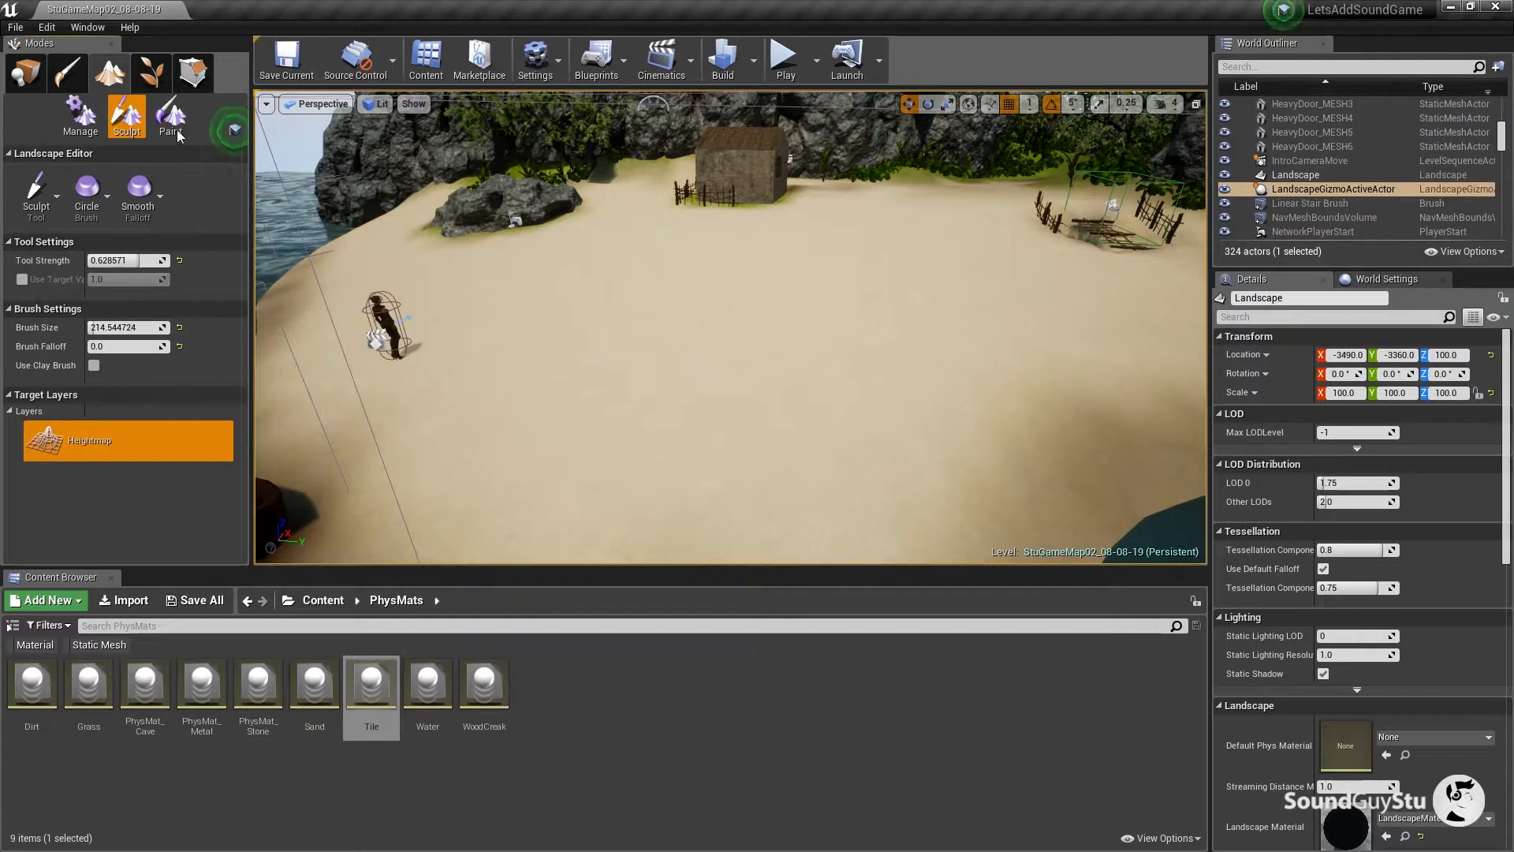
{"action": "scroll", "coordinate": [126, 355], "scroll_direction": "down", "scroll_amount": 1}
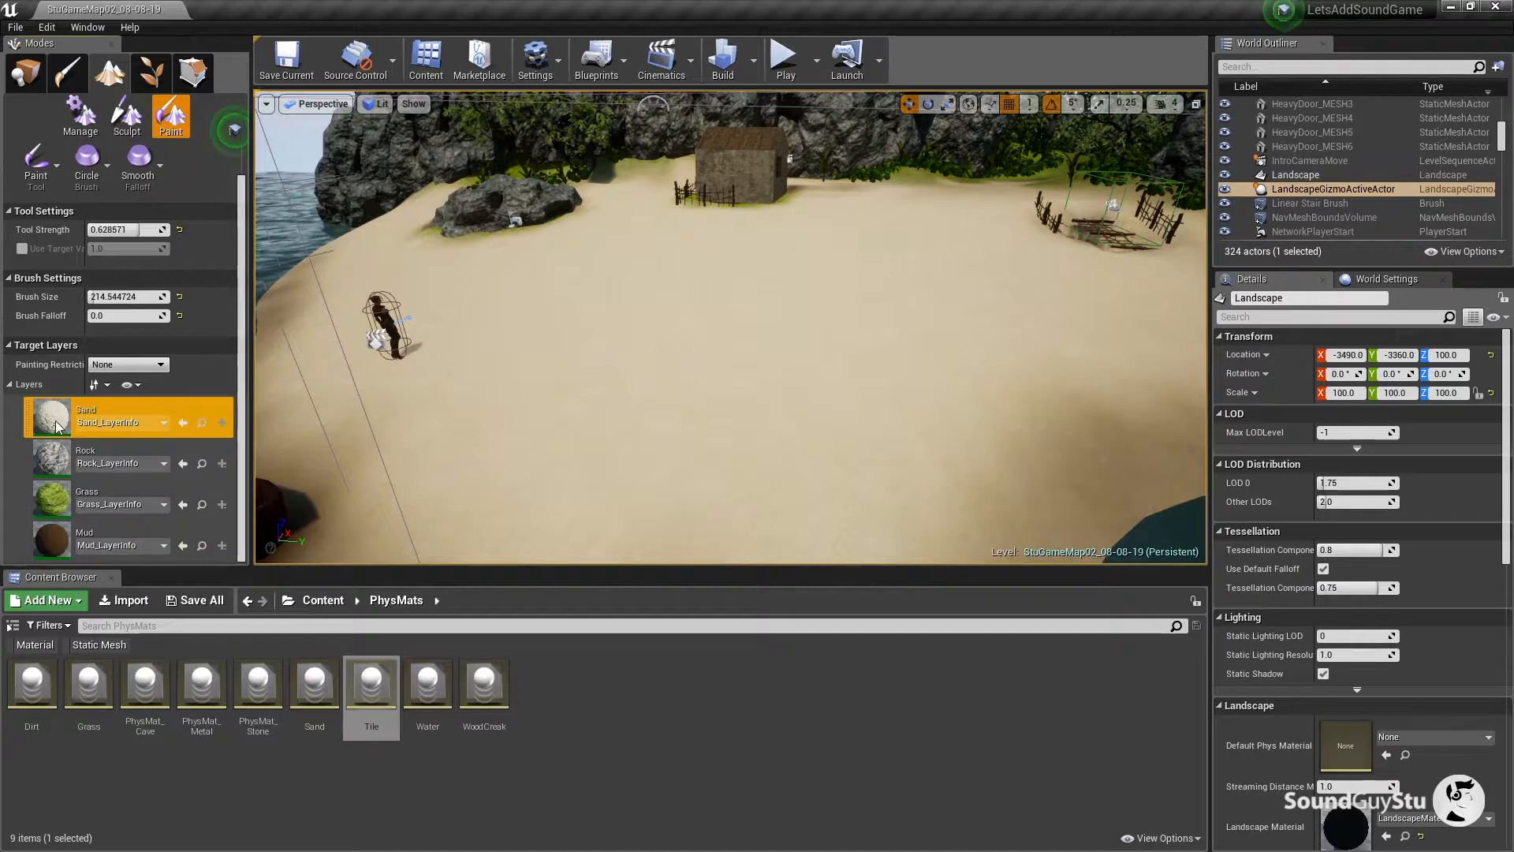
{"action": "left_click", "coordinate": [203, 422]}
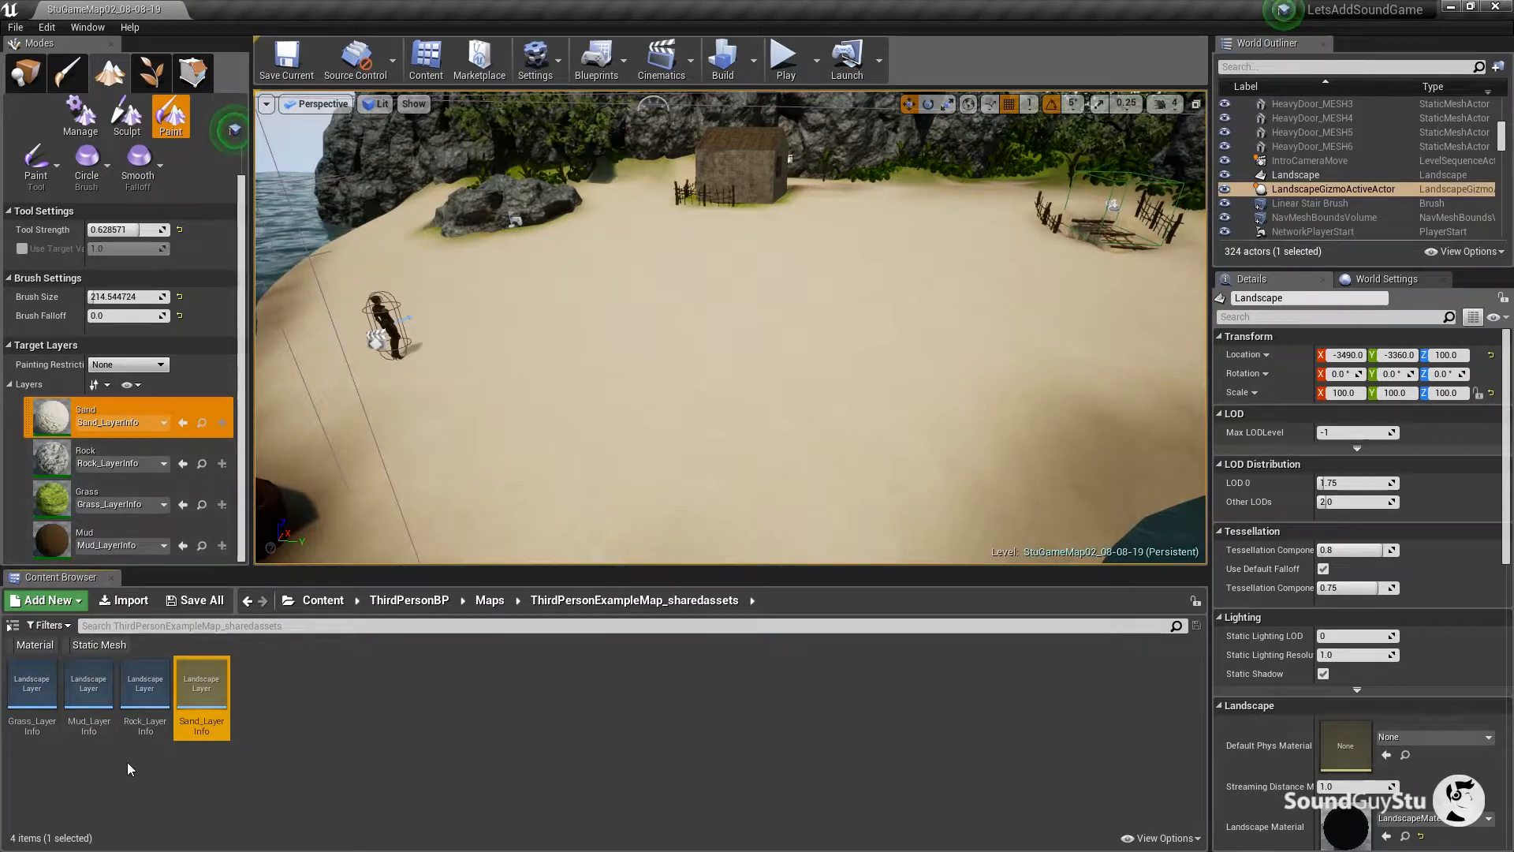
{"action": "left_click", "coordinate": [320, 764]}
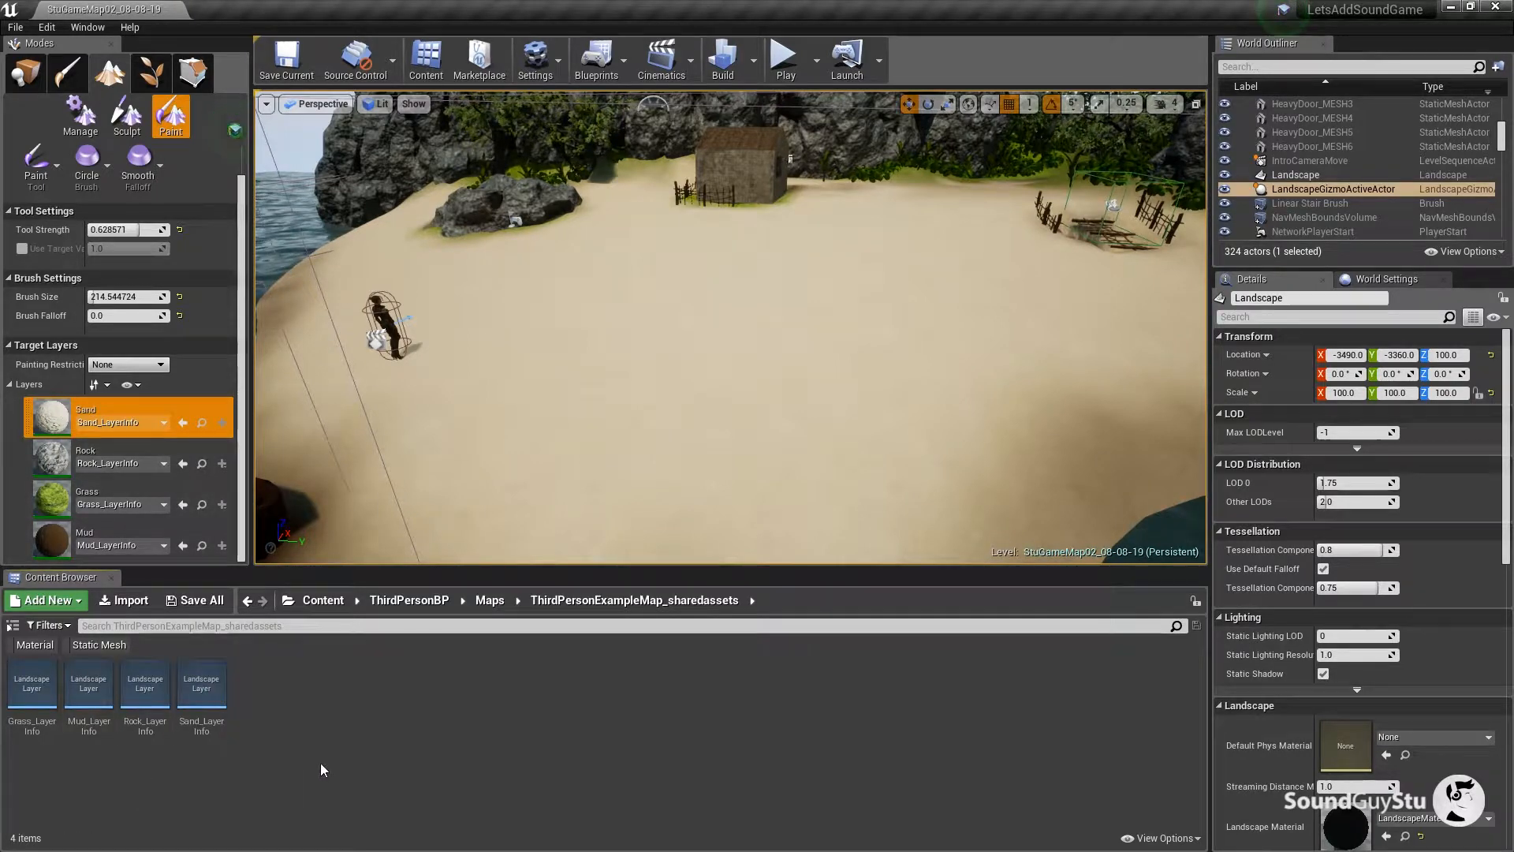
Assign the Sand physical material to Sand_LayerInfo, then save and close the asset.
{"action": "double_click", "coordinate": [202, 684]}
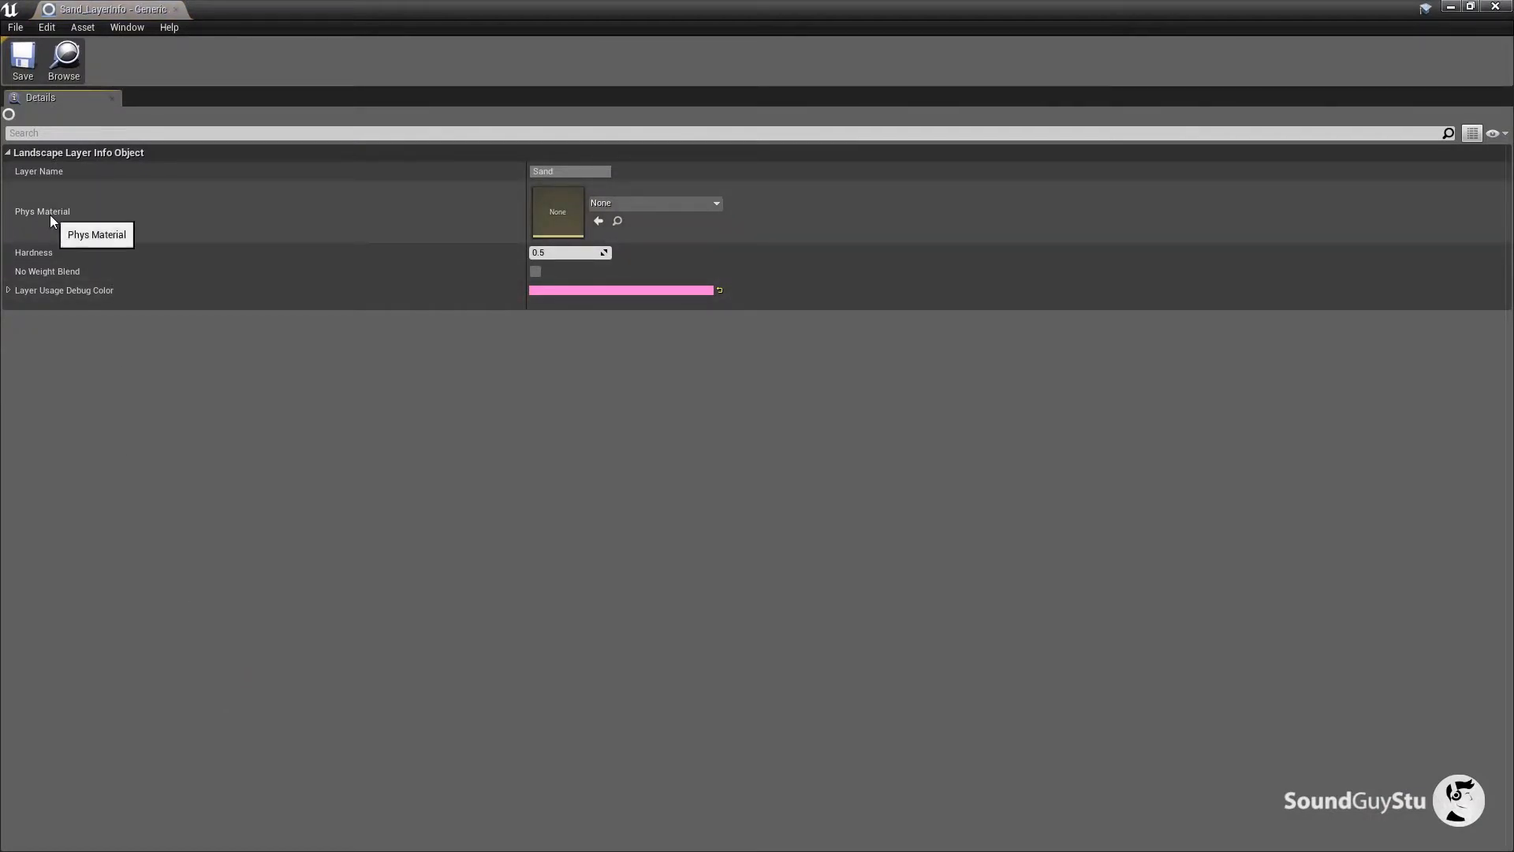
{"action": "left_click", "coordinate": [612, 202]}
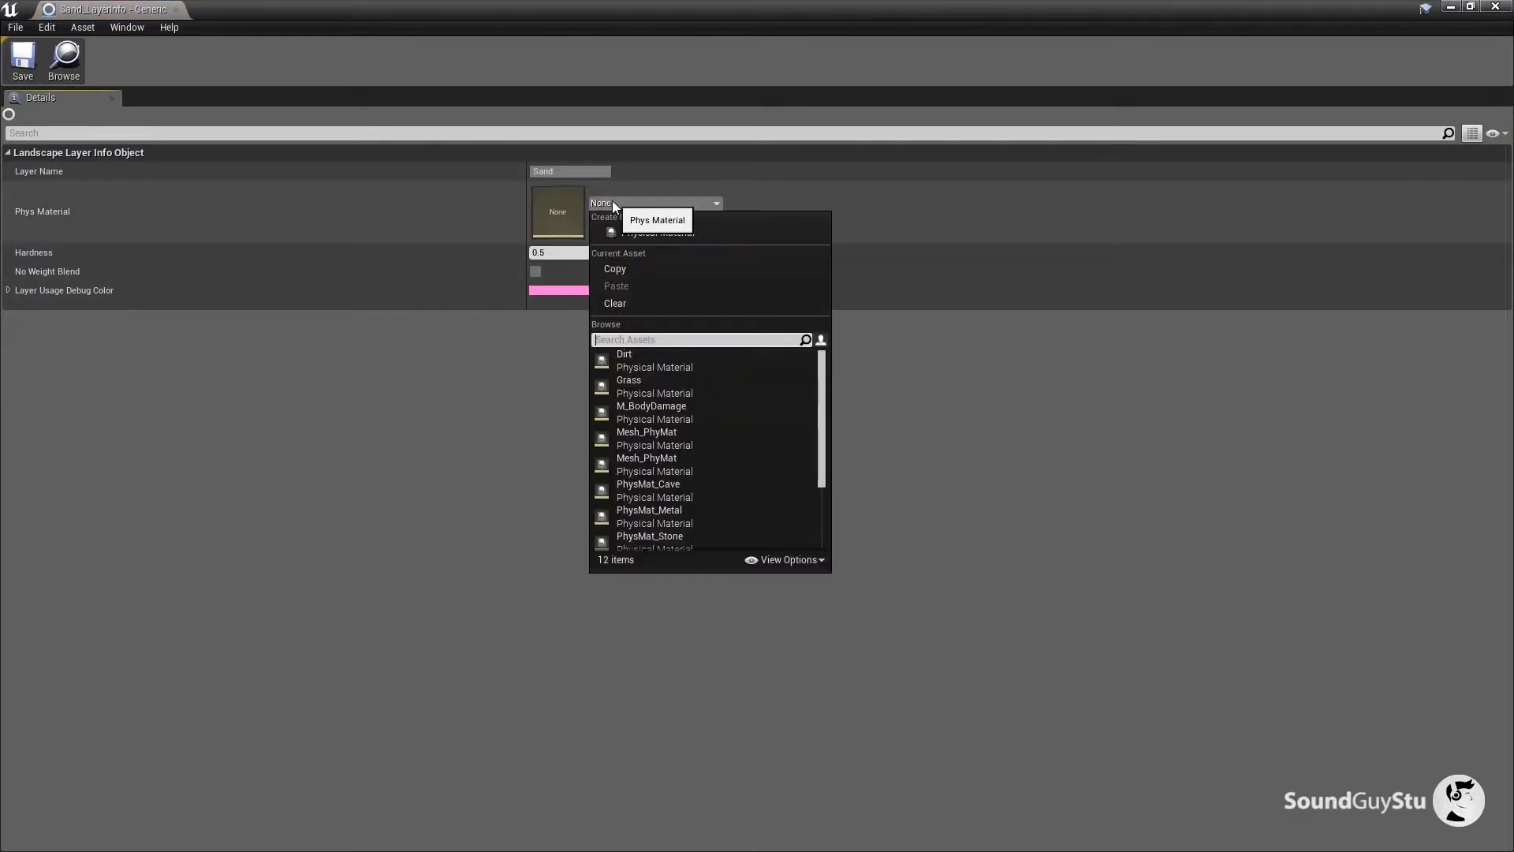
{"action": "type", "text": "s"}
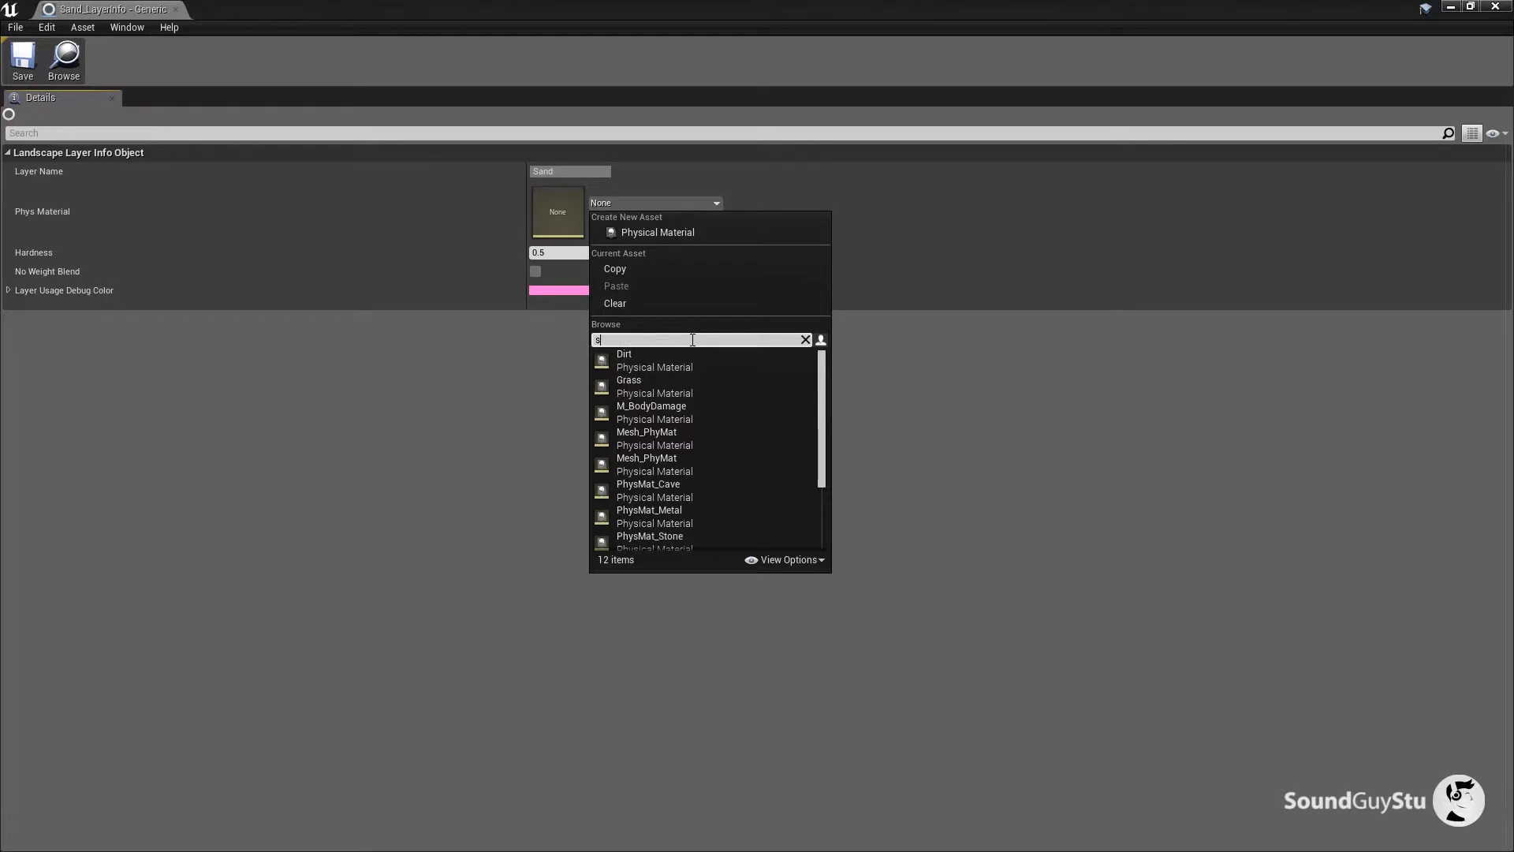
{"action": "type", "text": "and"}
{"action": "left_click", "coordinate": [647, 363]}
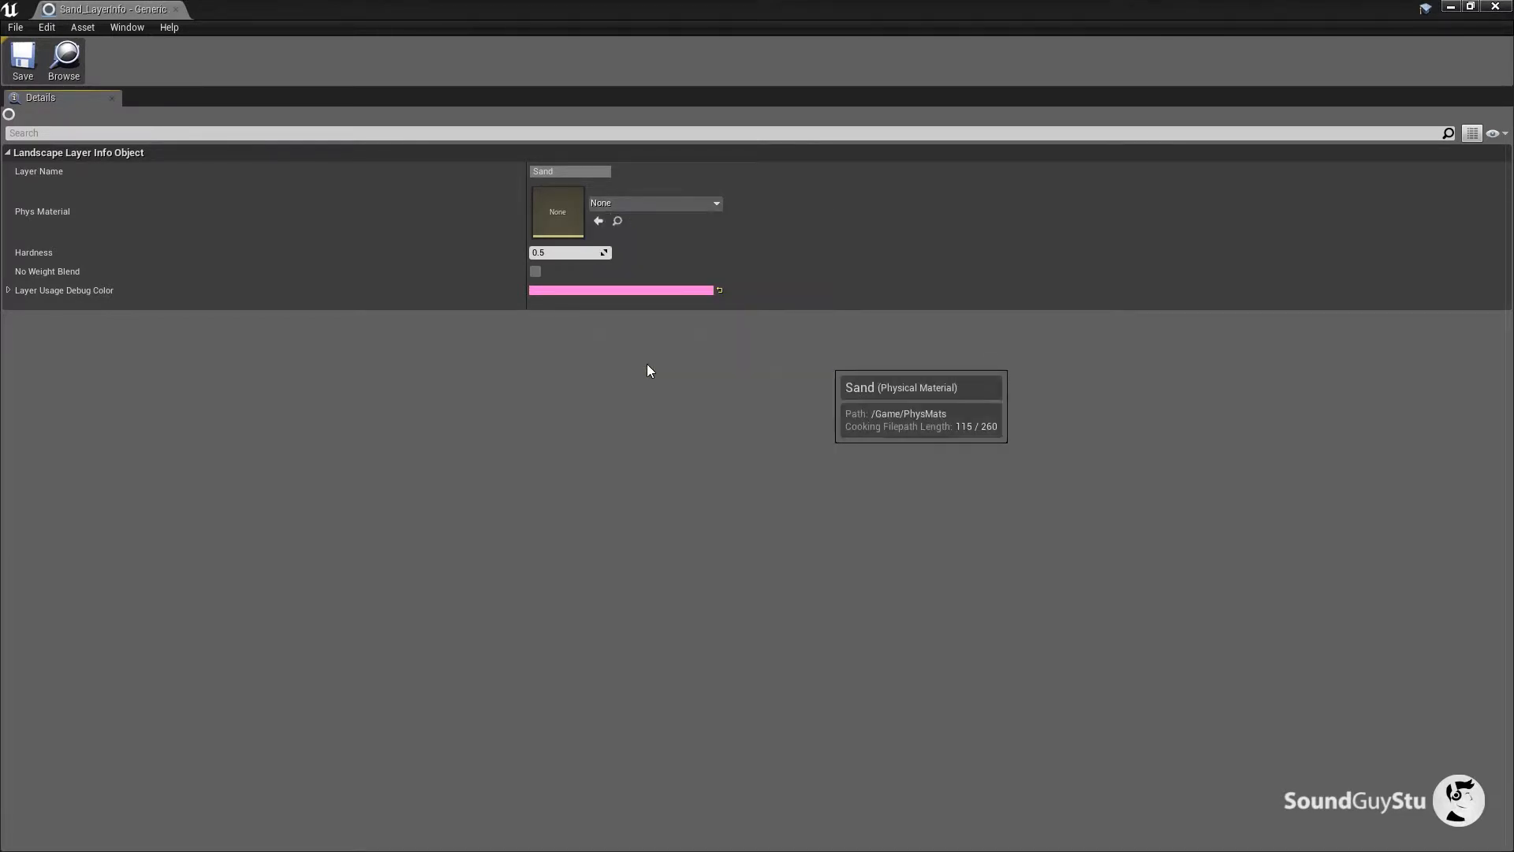
{"action": "left_click", "coordinate": [22, 67]}
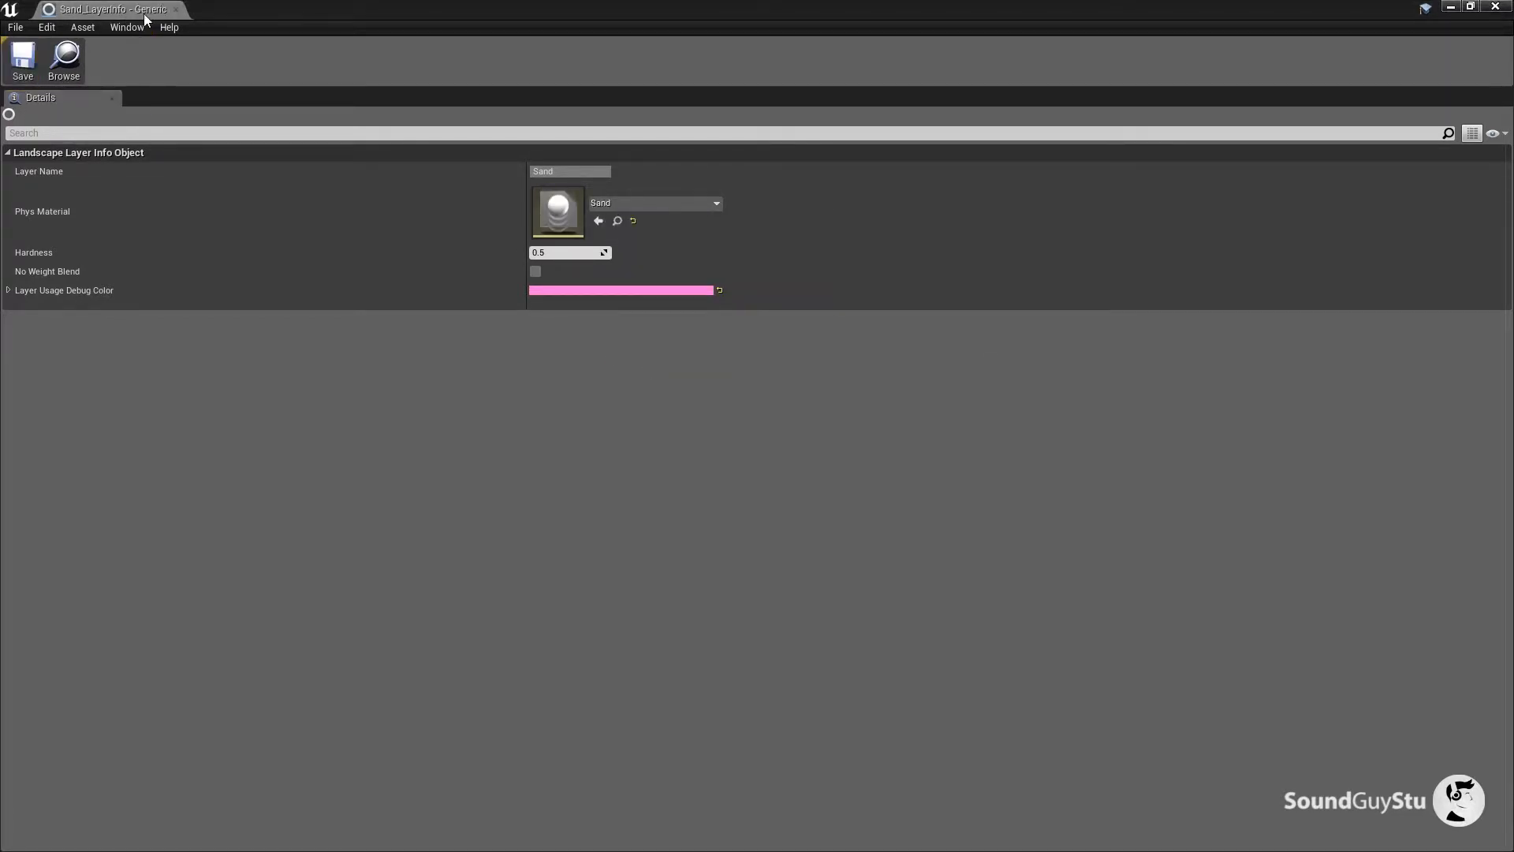
{"action": "left_click", "coordinate": [175, 11]}
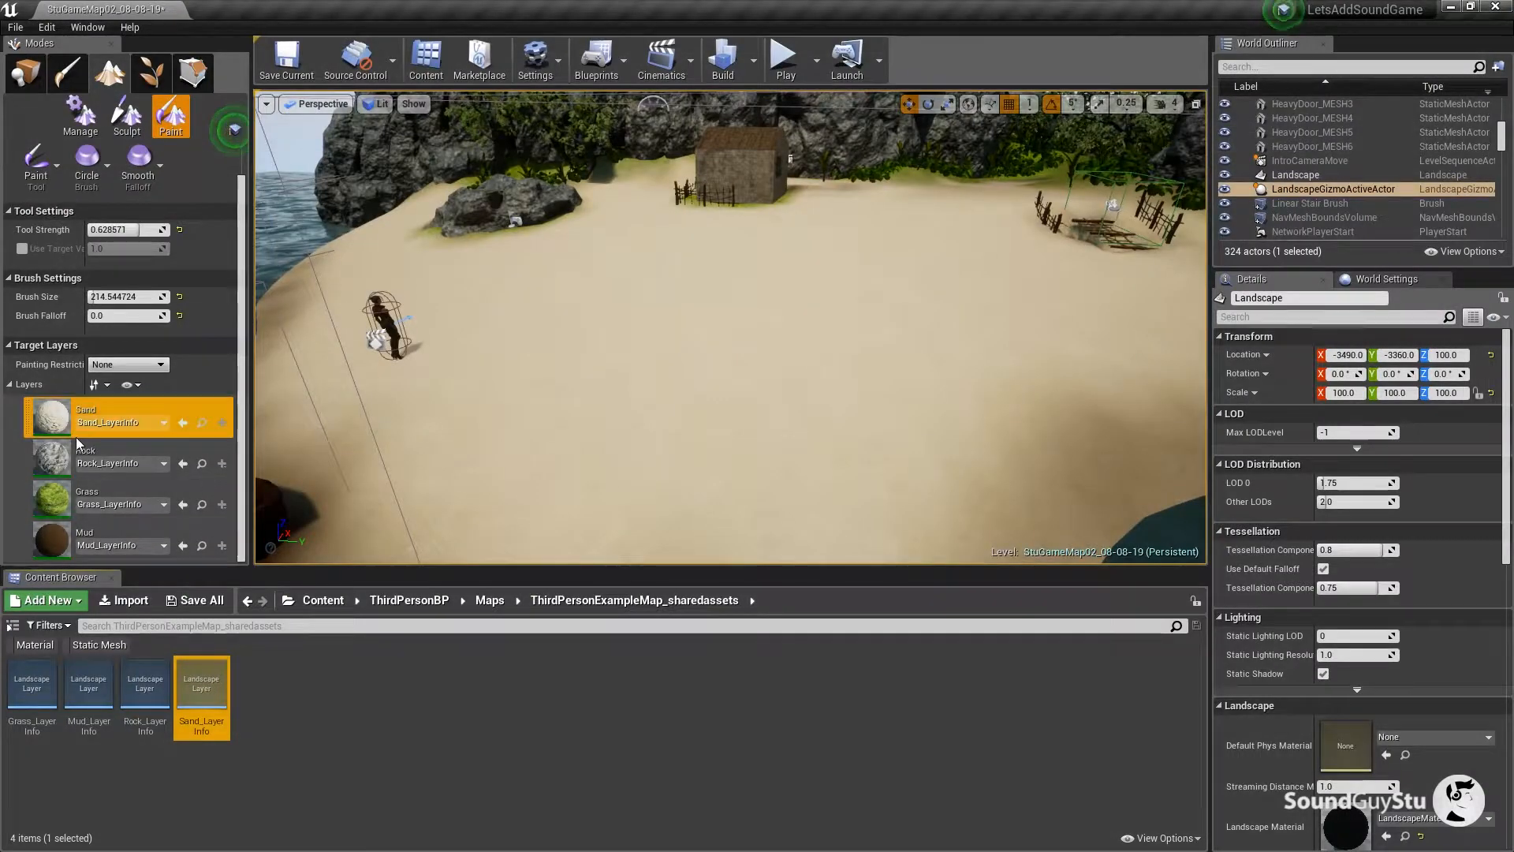
Assign the Dirt physical material to the Rock layer's Rock_LayerInfo asset, then save and close it.
{"action": "left_click", "coordinate": [203, 465]}
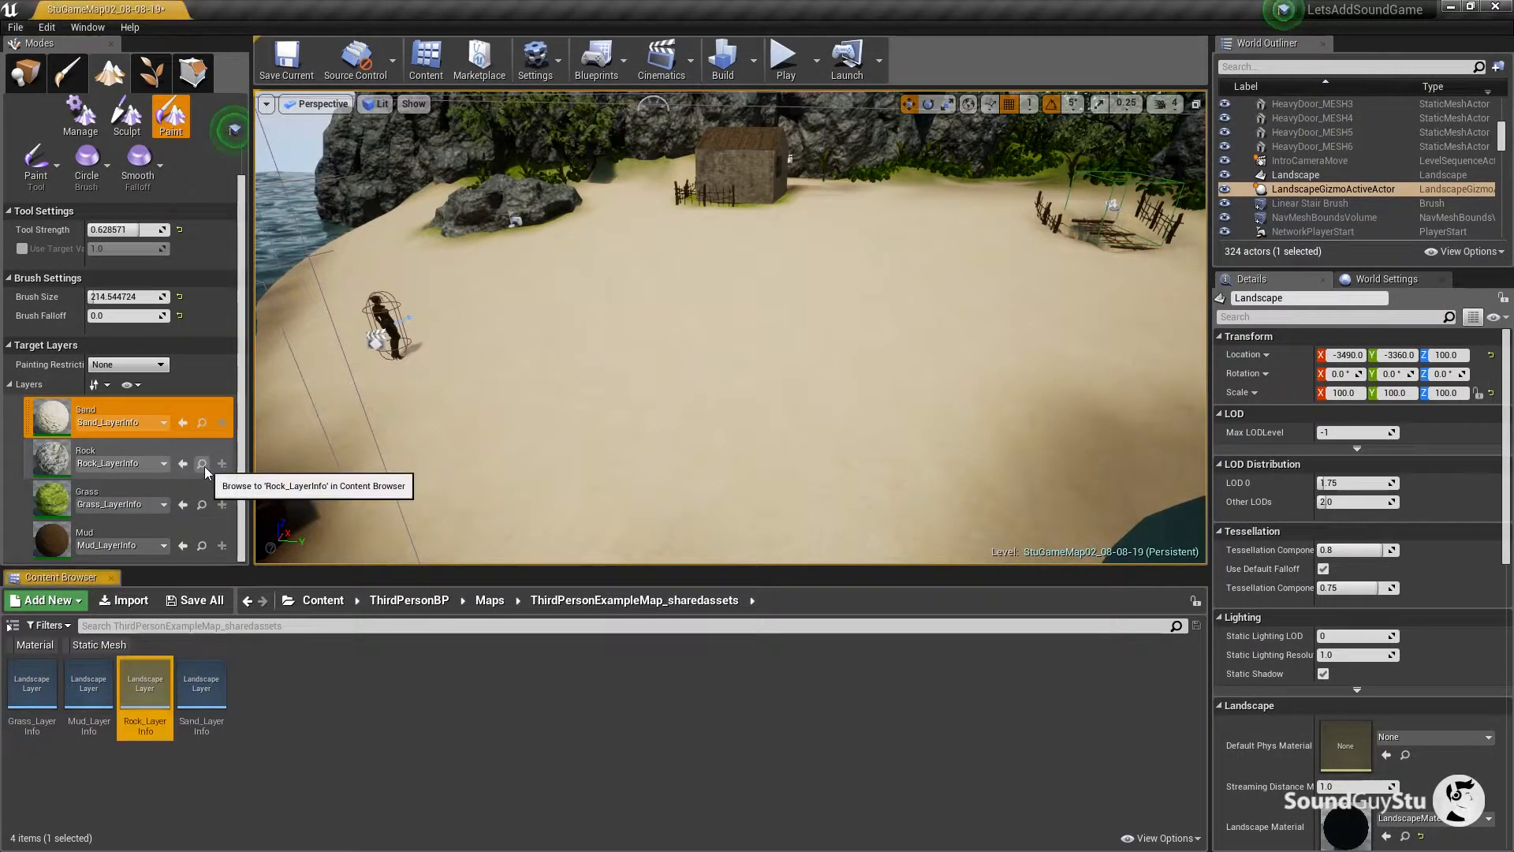
{"action": "double_click", "coordinate": [155, 693]}
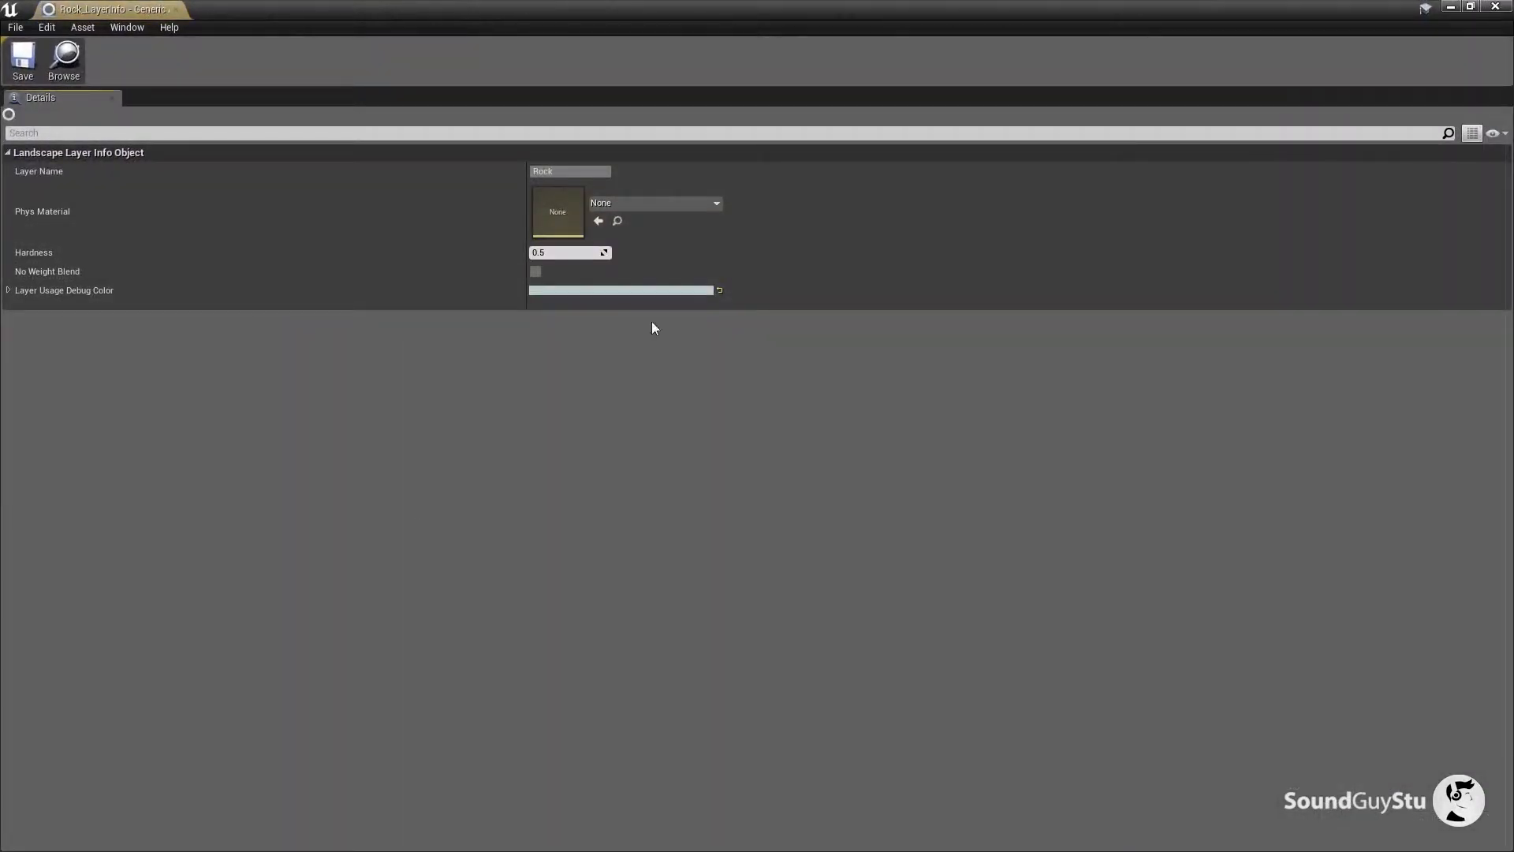
{"action": "left_click", "coordinate": [620, 207]}
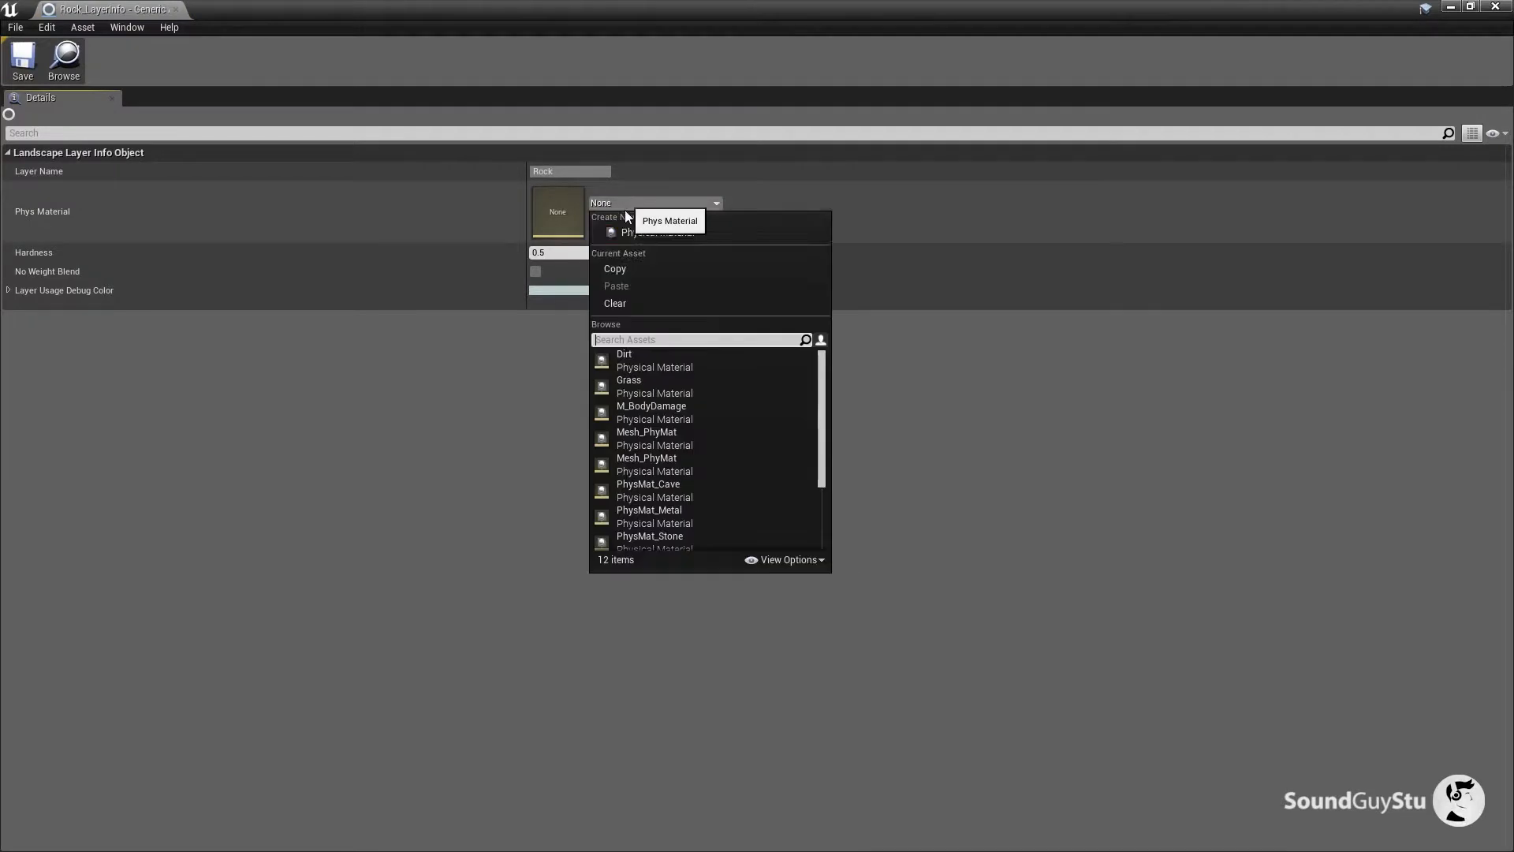
{"action": "left_click", "coordinate": [664, 352]}
{"action": "left_click", "coordinate": [34, 77]}
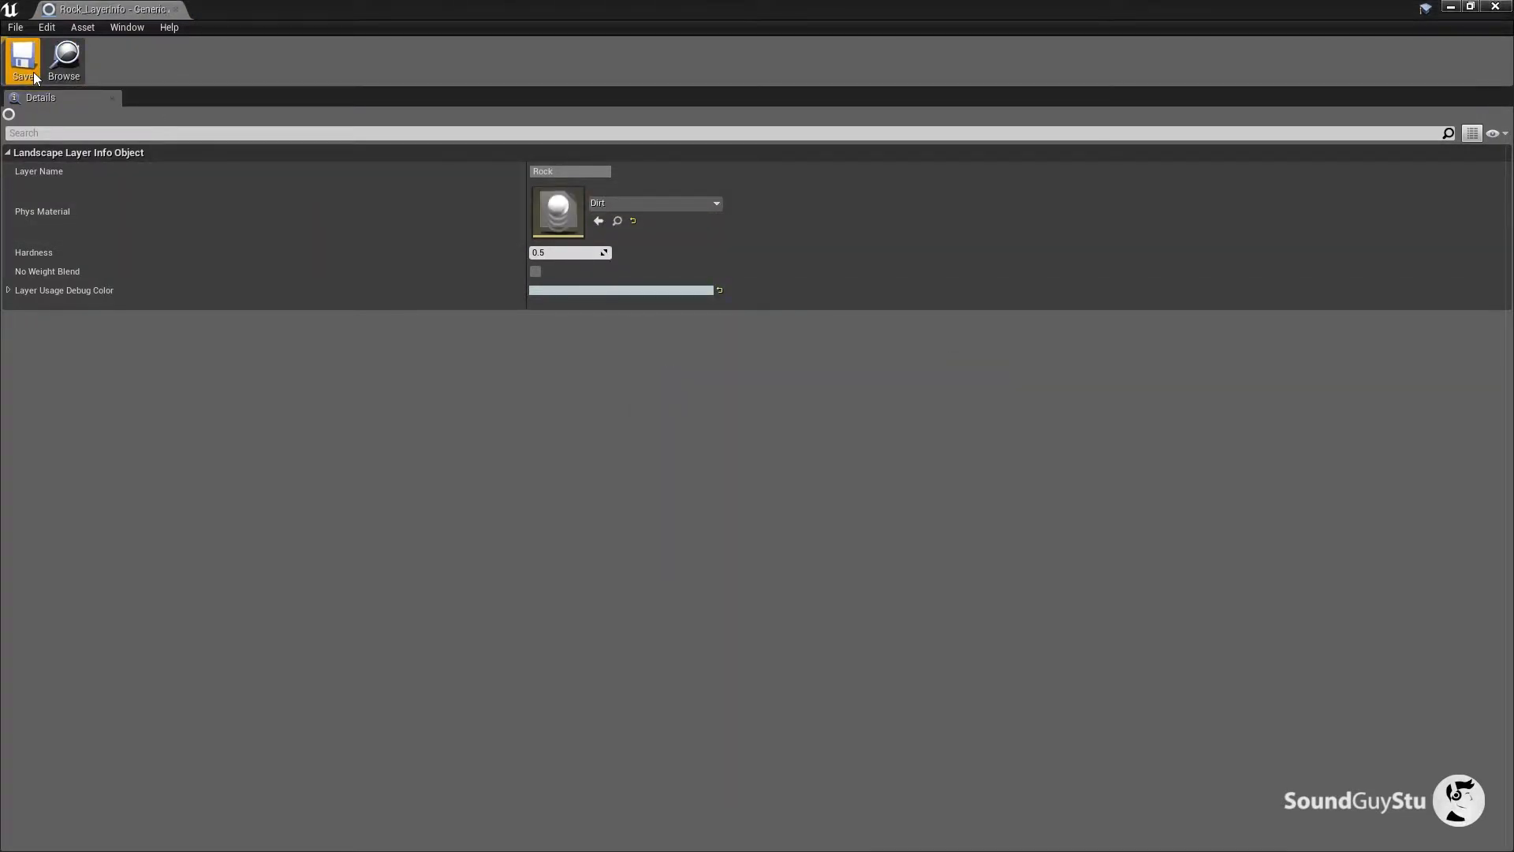
{"action": "left_click", "coordinate": [176, 10]}
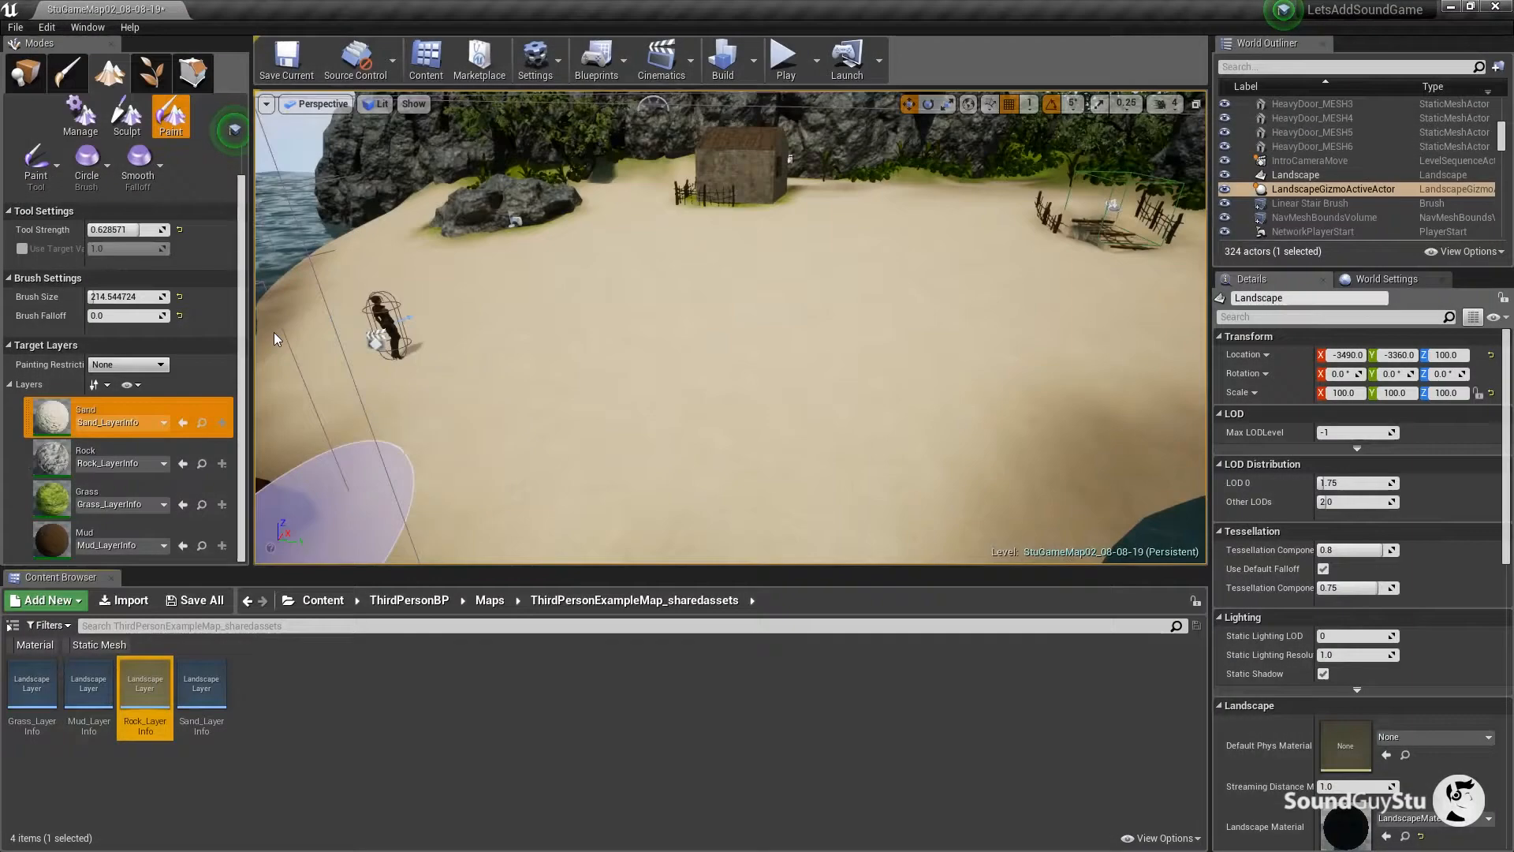
Assign the Grass physical material to the Grass layer's Grass_LayerInfo asset, then save and close it.
{"action": "left_click", "coordinate": [91, 690]}
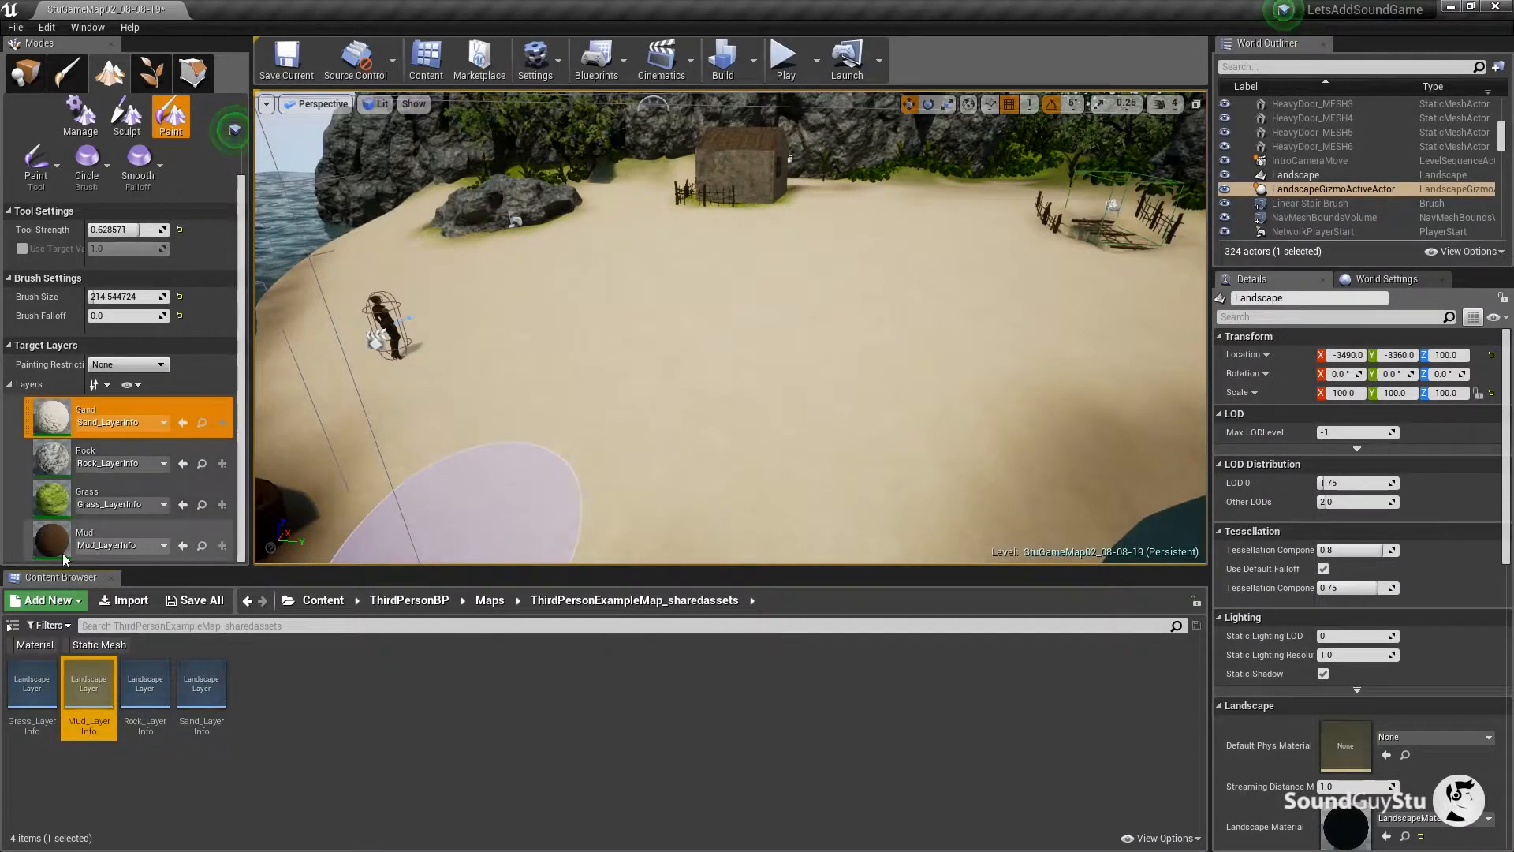
{"action": "left_click", "coordinate": [118, 539]}
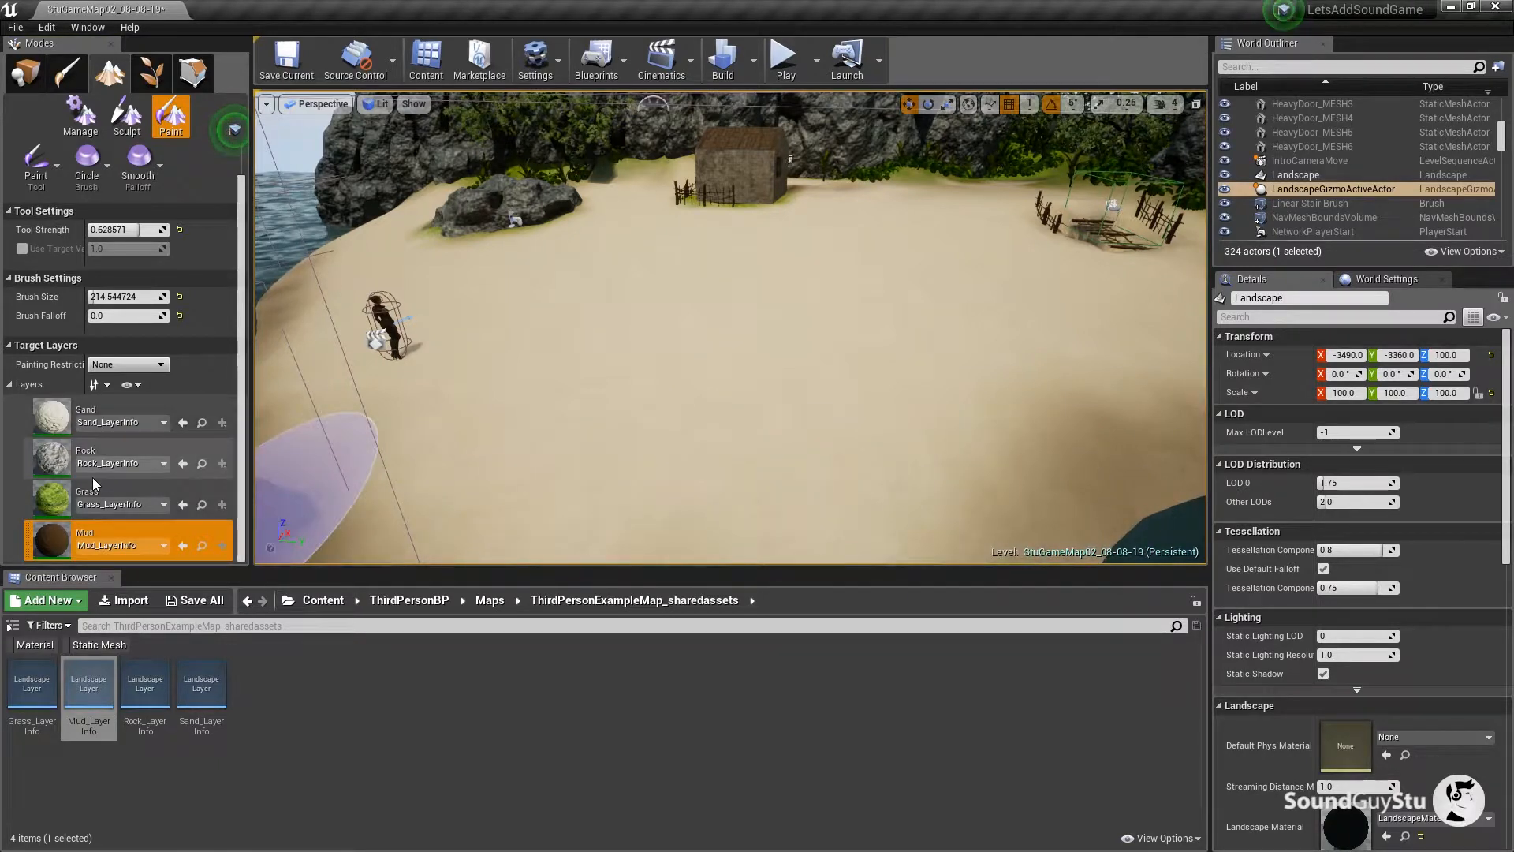
{"action": "left_click", "coordinate": [59, 509]}
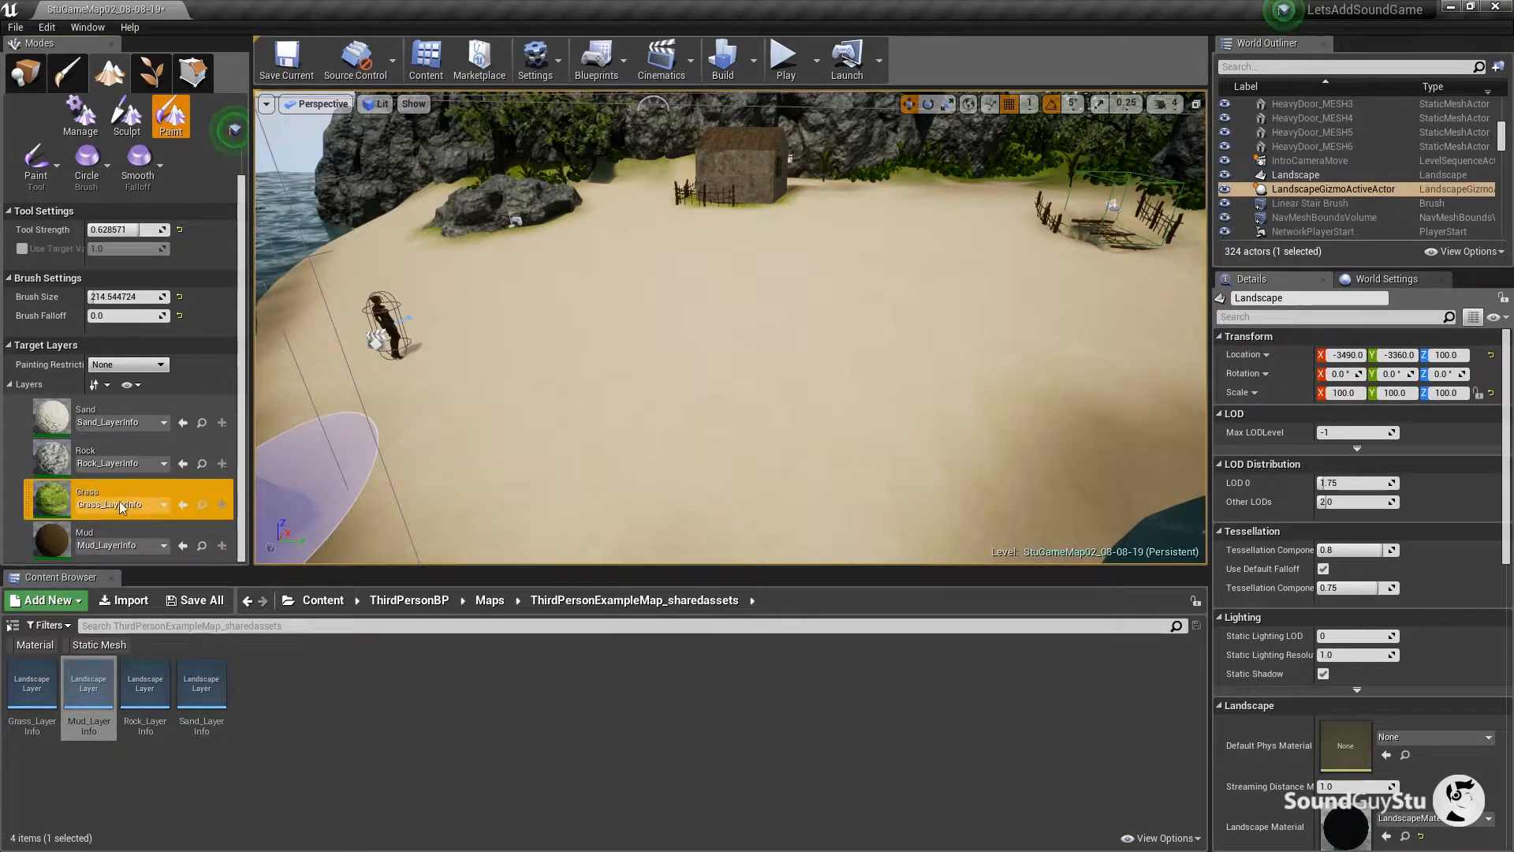
{"action": "left_click", "coordinate": [201, 506]}
{"action": "double_click", "coordinate": [31, 684]}
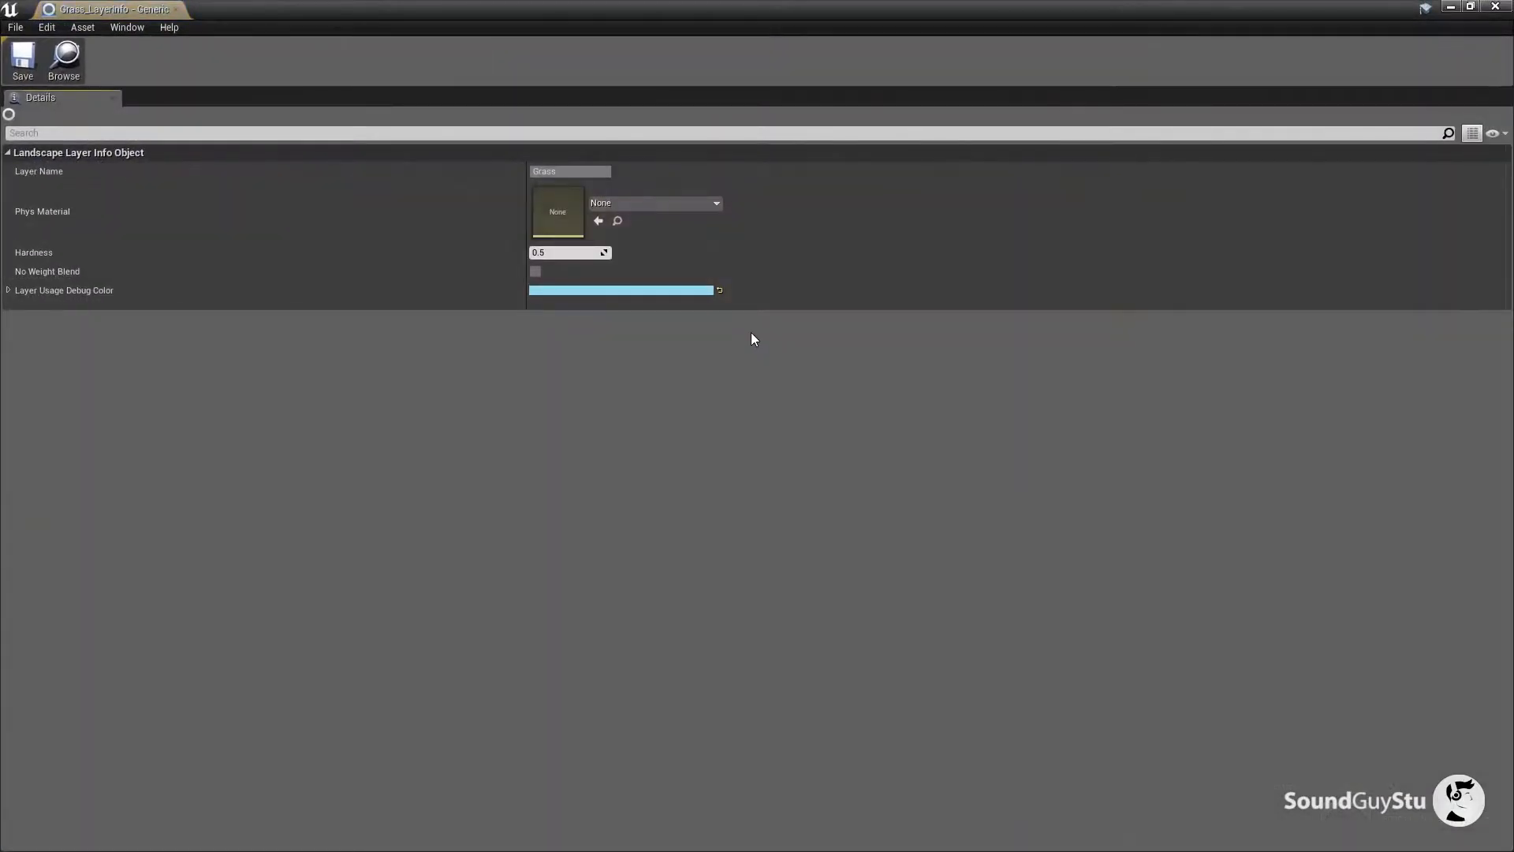
{"action": "left_click", "coordinate": [618, 205]}
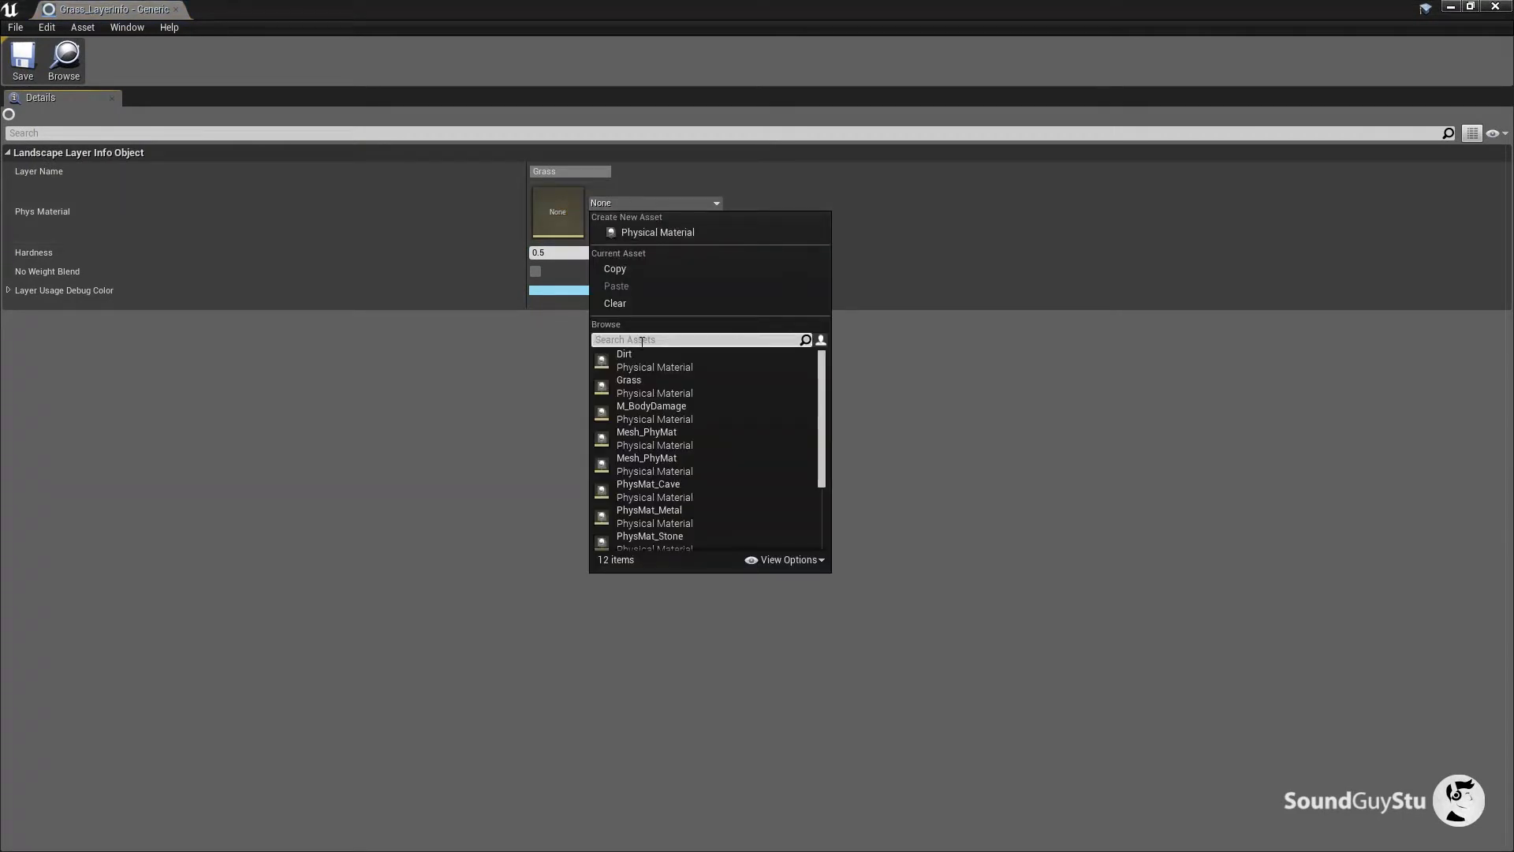
{"action": "type", "text": "grass"}
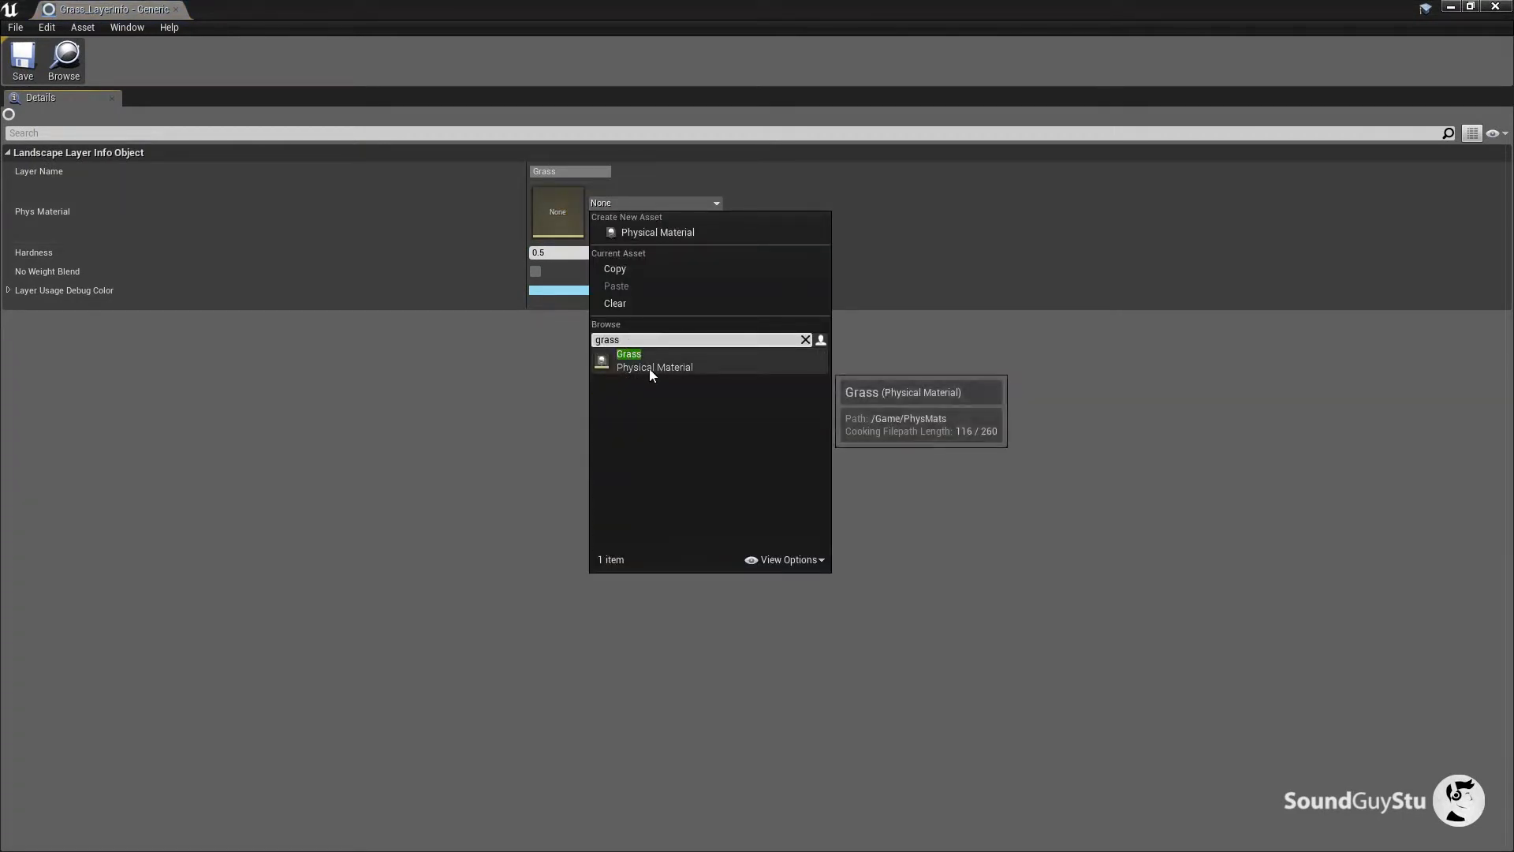
{"action": "left_click", "coordinate": [649, 368]}
{"action": "left_click", "coordinate": [23, 59]}
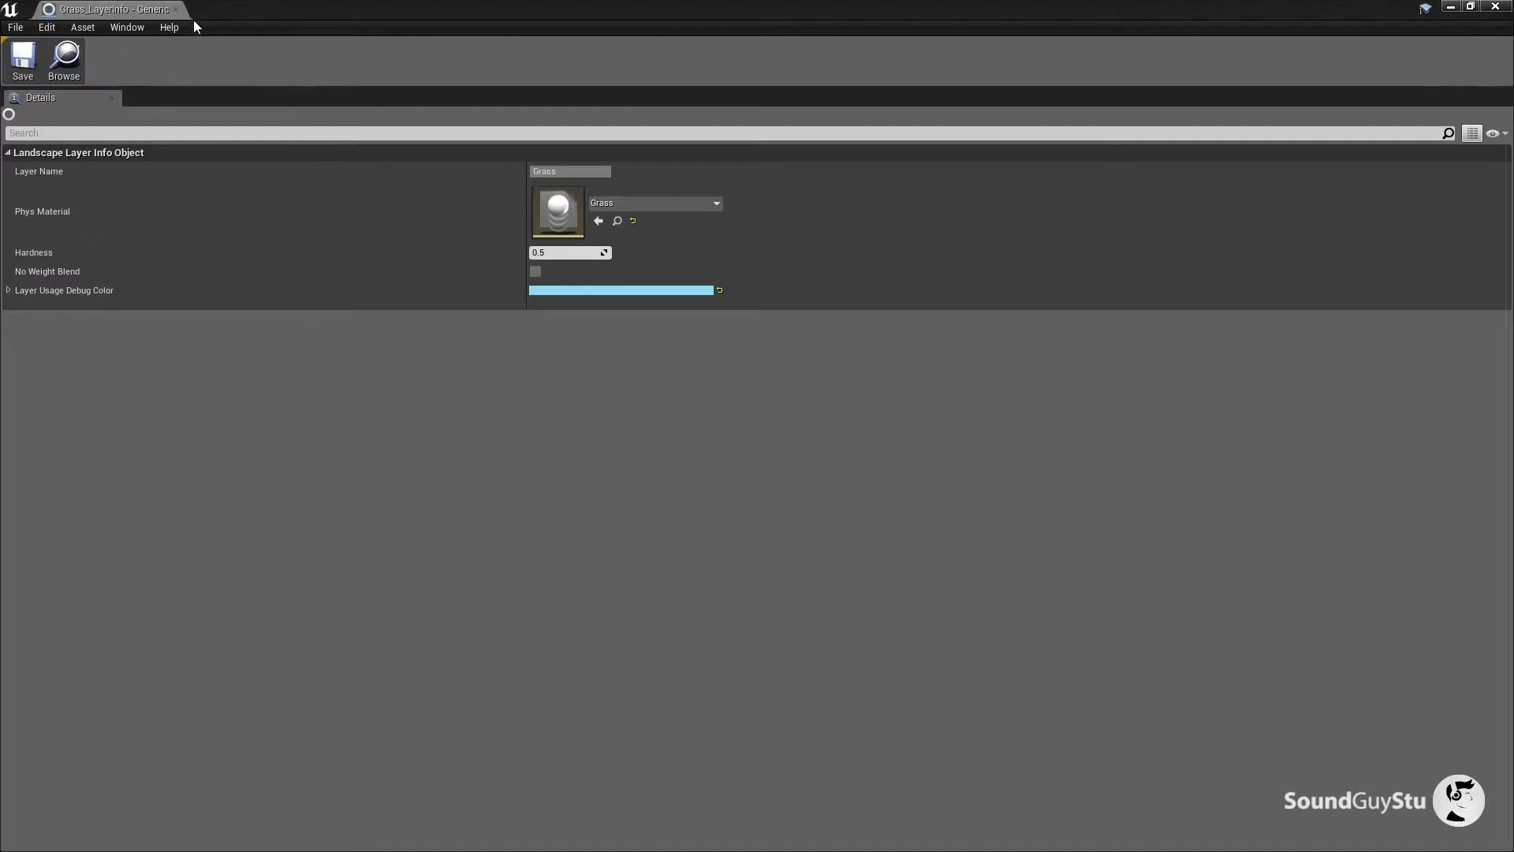
{"action": "left_click", "coordinate": [176, 9]}
Leave landscape painting for placement mode, select the SM_WaterPlane actor and open its M_Water_Ocean_Cave material for editing.
{"action": "left_click_drag", "start_coordinate": [608, 298], "coordinate": [399, 309]}
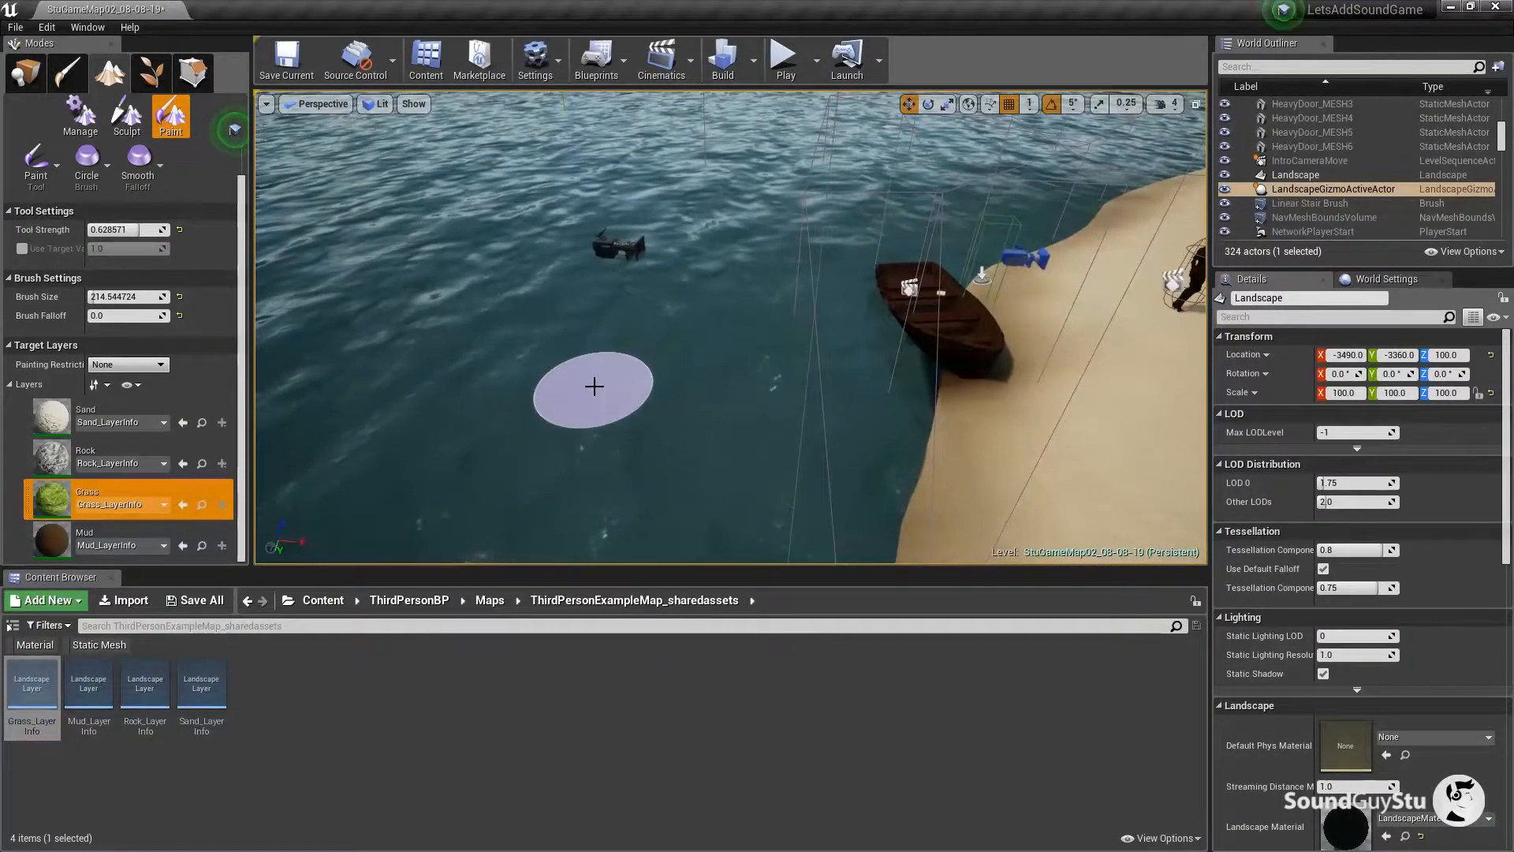
{"action": "left_click", "coordinate": [26, 72]}
{"action": "left_click_drag", "start_coordinate": [552, 355], "coordinate": [552, 284]}
{"action": "left_click_drag", "start_coordinate": [454, 318], "coordinate": [265, 284]}
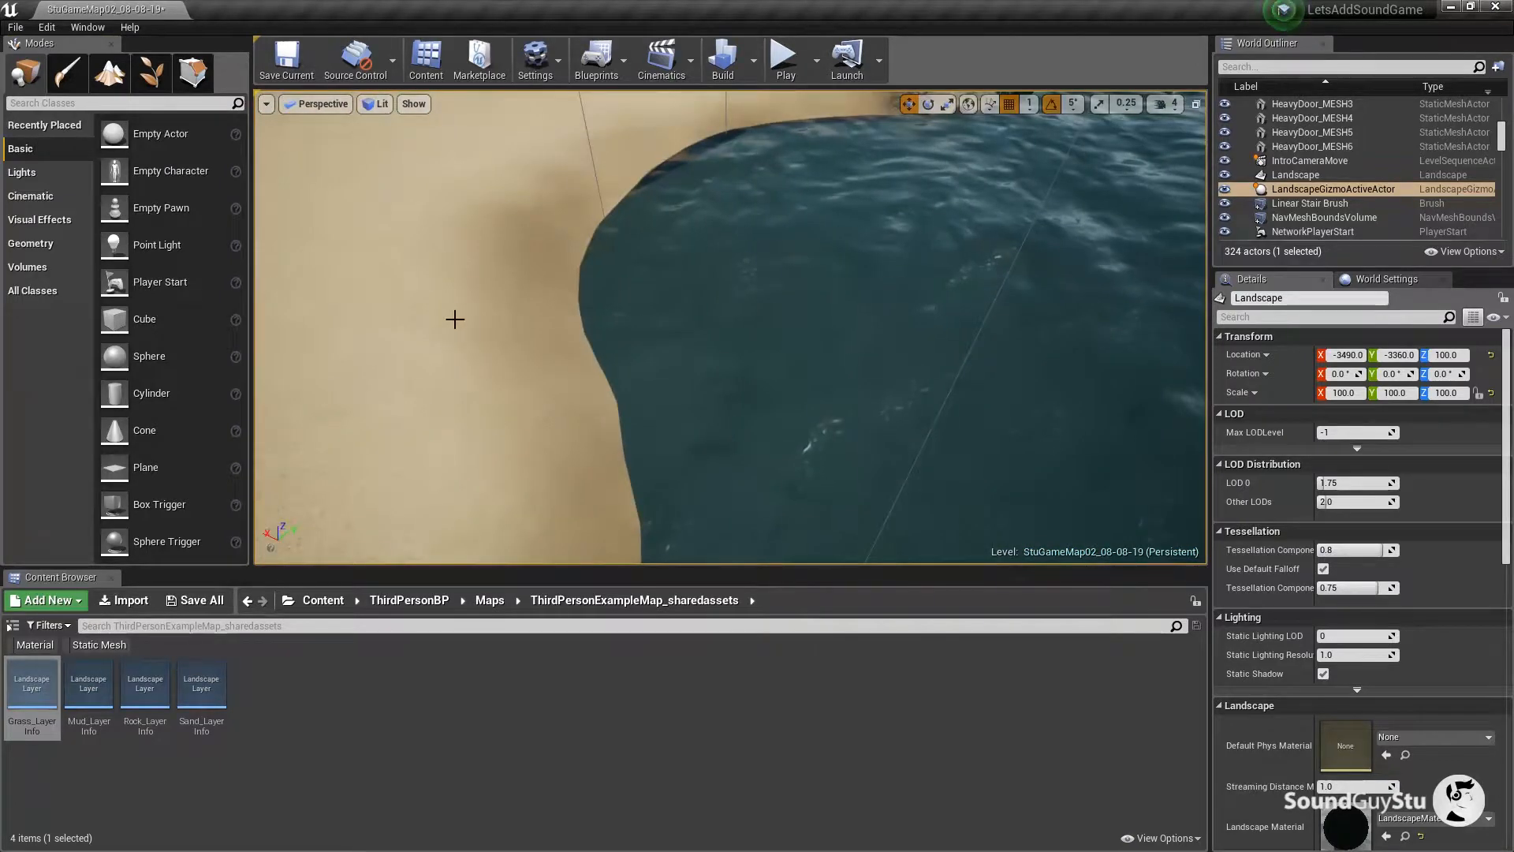
{"action": "left_click", "coordinate": [640, 324]}
{"action": "left_click_drag", "start_coordinate": [772, 304], "coordinate": [654, 252]}
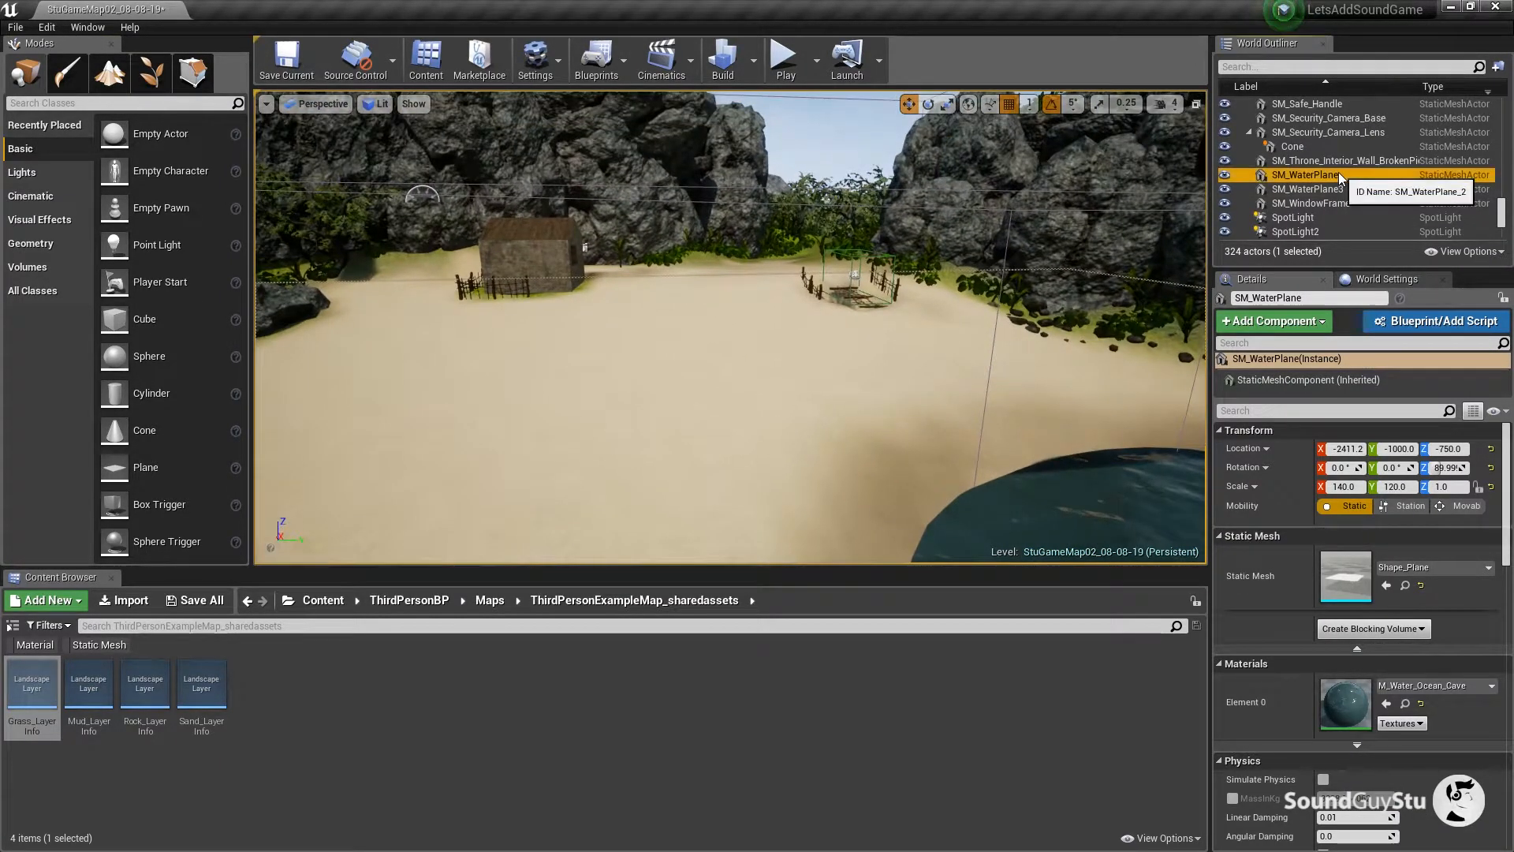
{"action": "left_click", "coordinate": [1309, 175]}
{"action": "scroll", "coordinate": [1423, 662], "scroll_direction": "down", "scroll_amount": 1}
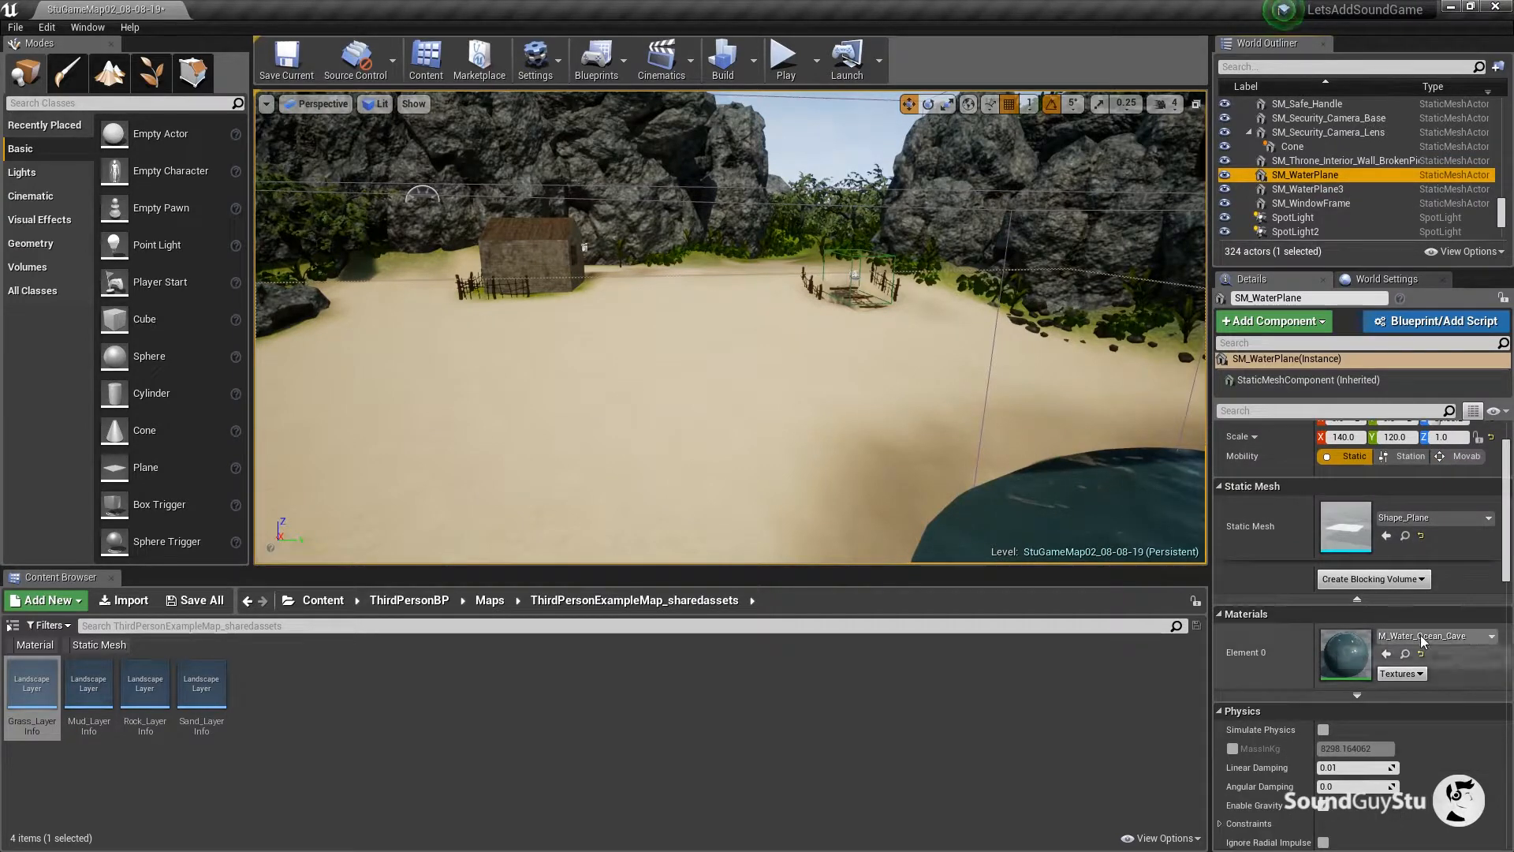
{"action": "double_click", "coordinate": [1367, 652]}
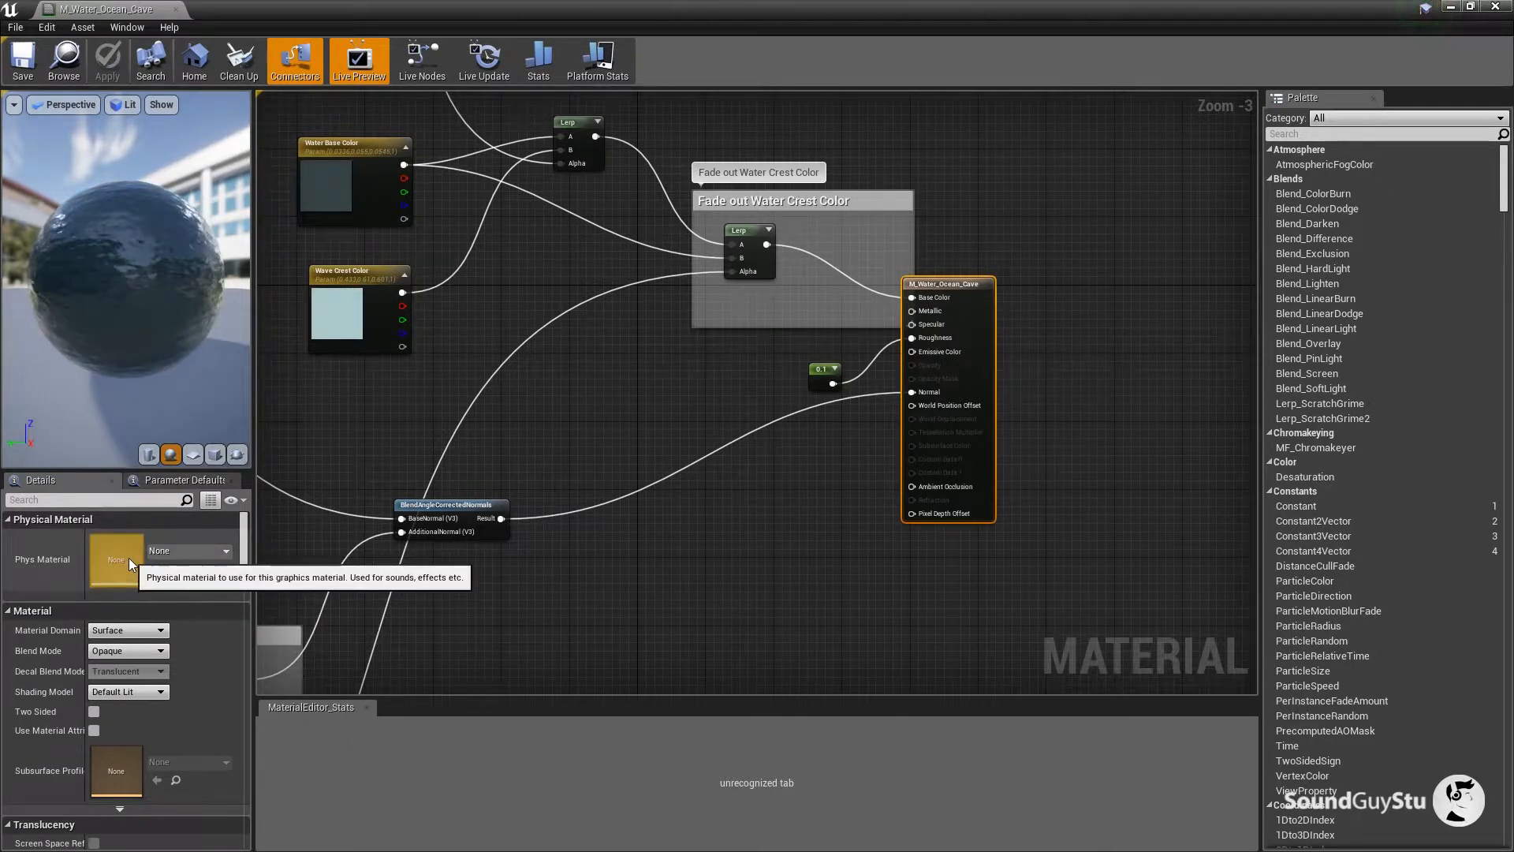
Set the M_Water_Ocean_Cave material's Phys Material to Water, then save and close the material.
{"action": "left_click", "coordinate": [169, 552]}
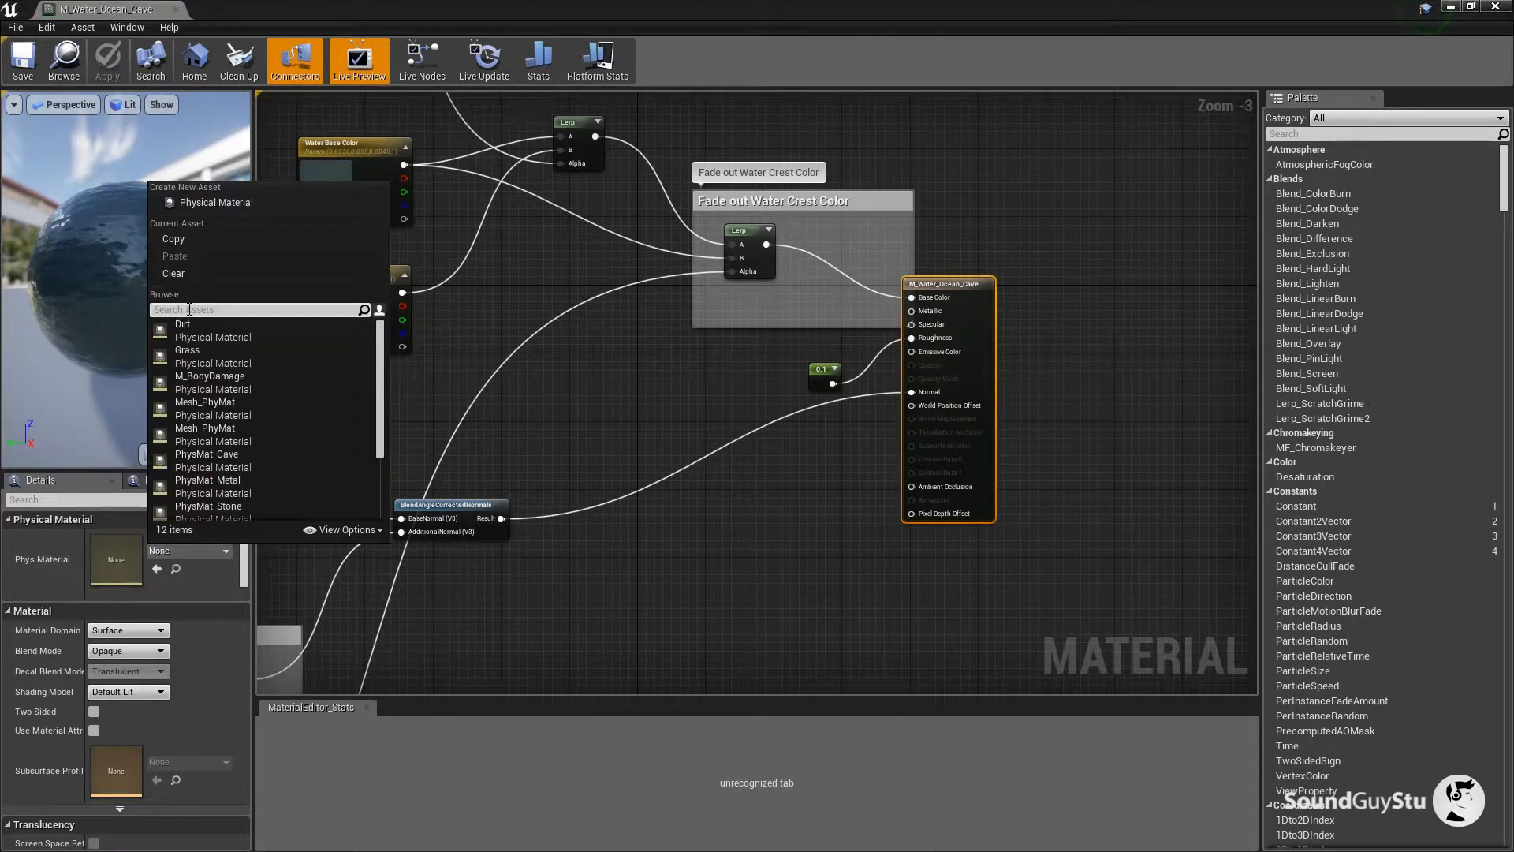
{"action": "left_click", "coordinate": [183, 333]}
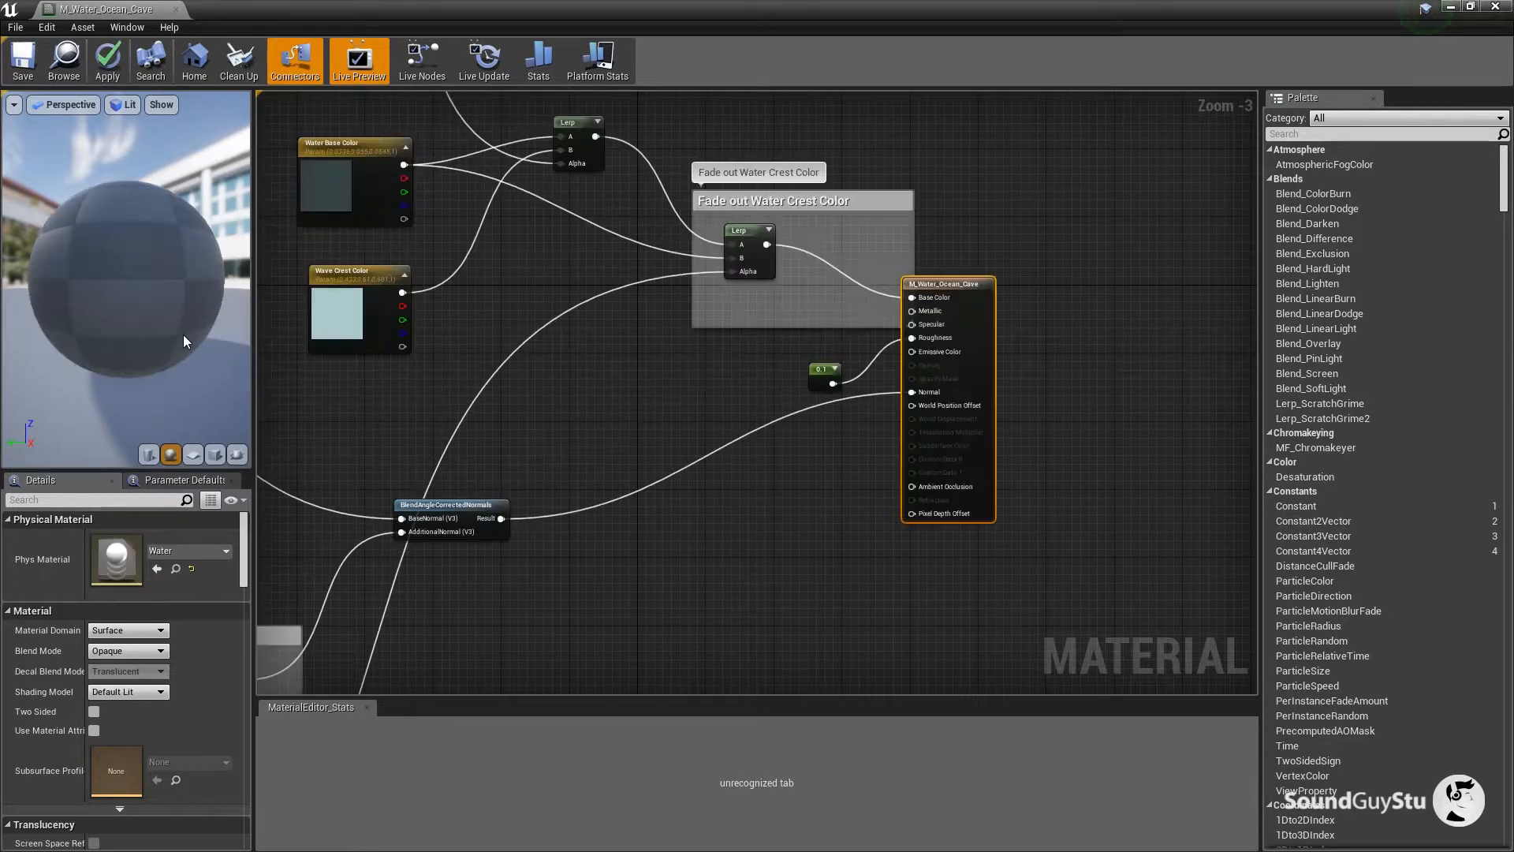
{"action": "left_click", "coordinate": [23, 63]}
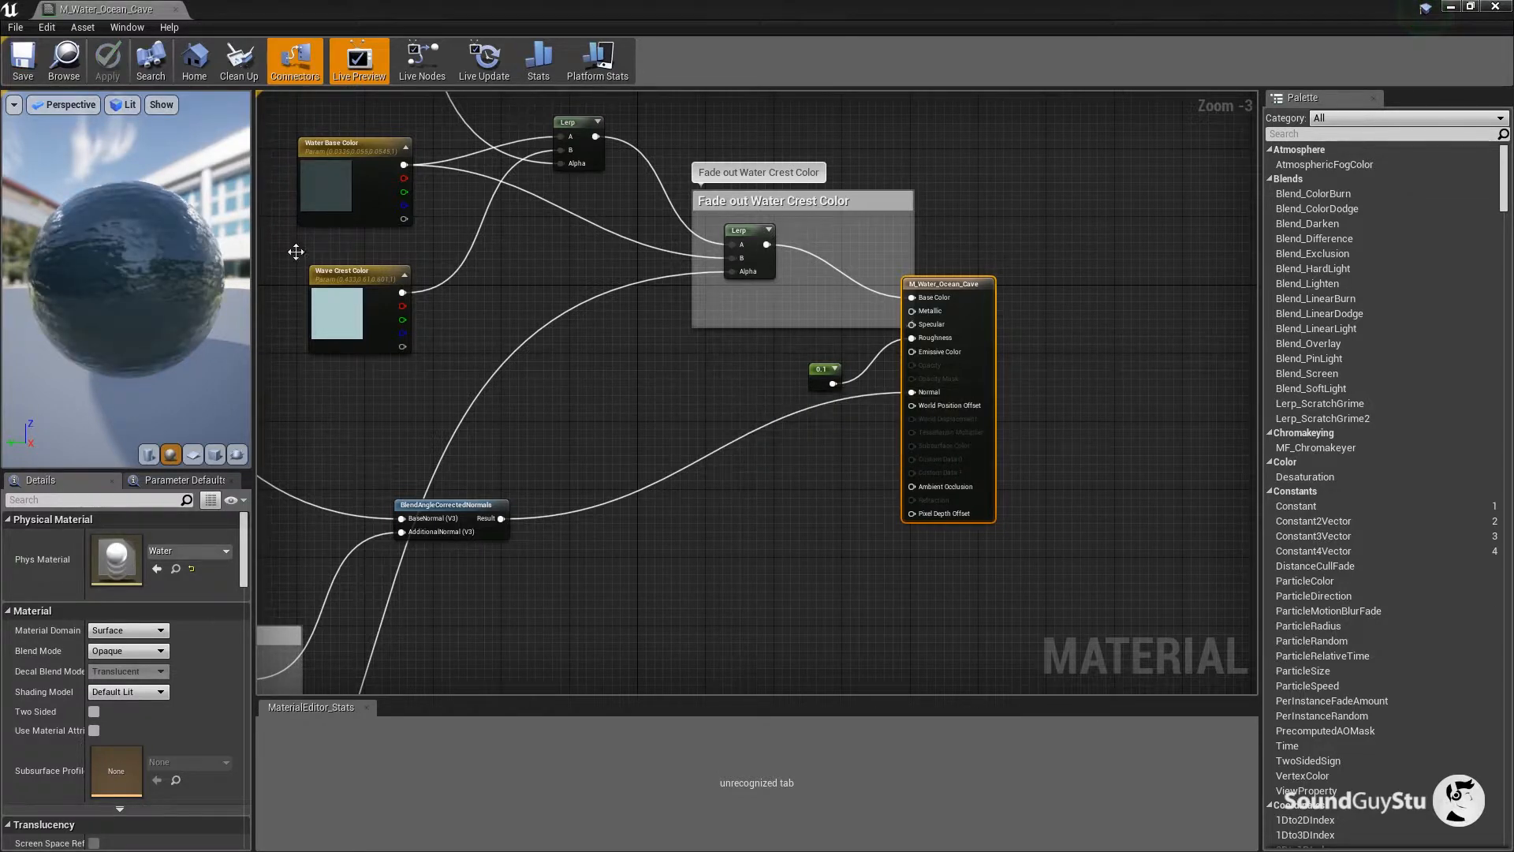
{"action": "left_click", "coordinate": [180, 9]}
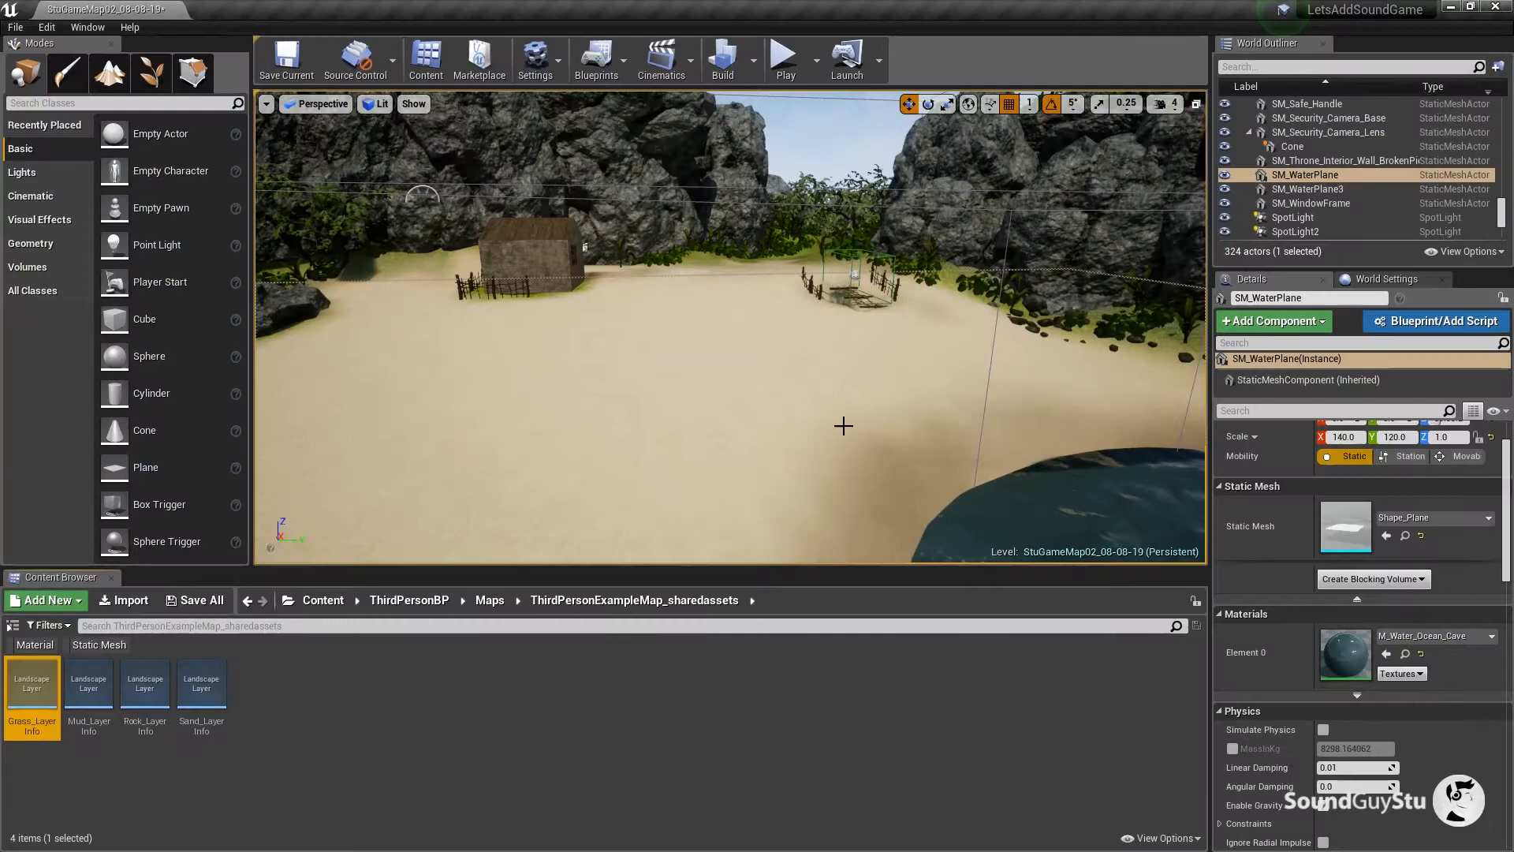
Select the SM_Cliffs31 rock on the beach and set its collision Phys Material Override to Dirt.
{"action": "left_click_drag", "start_coordinate": [841, 422], "coordinate": [742, 371]}
{"action": "left_click", "coordinate": [776, 355]}
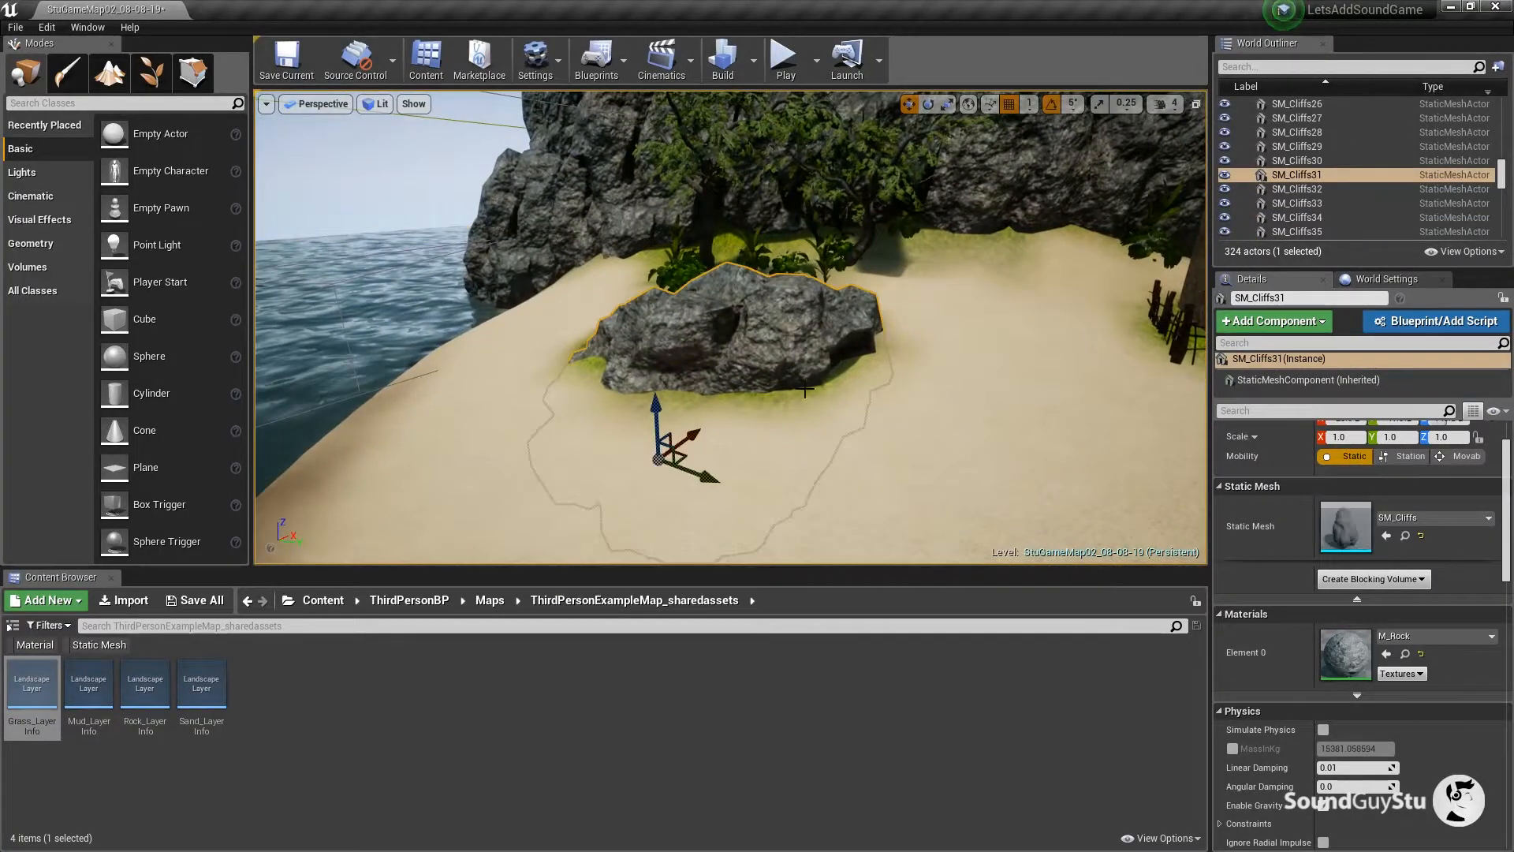
{"action": "mouse_move", "coordinate": [853, 401]}
{"action": "left_mouse_down"}
{"action": "mouse_move", "coordinate": [907, 414]}
{"action": "mouse_move", "coordinate": [824, 394]}
{"action": "mouse_move", "coordinate": [848, 410]}
{"action": "left_mouse_up"}
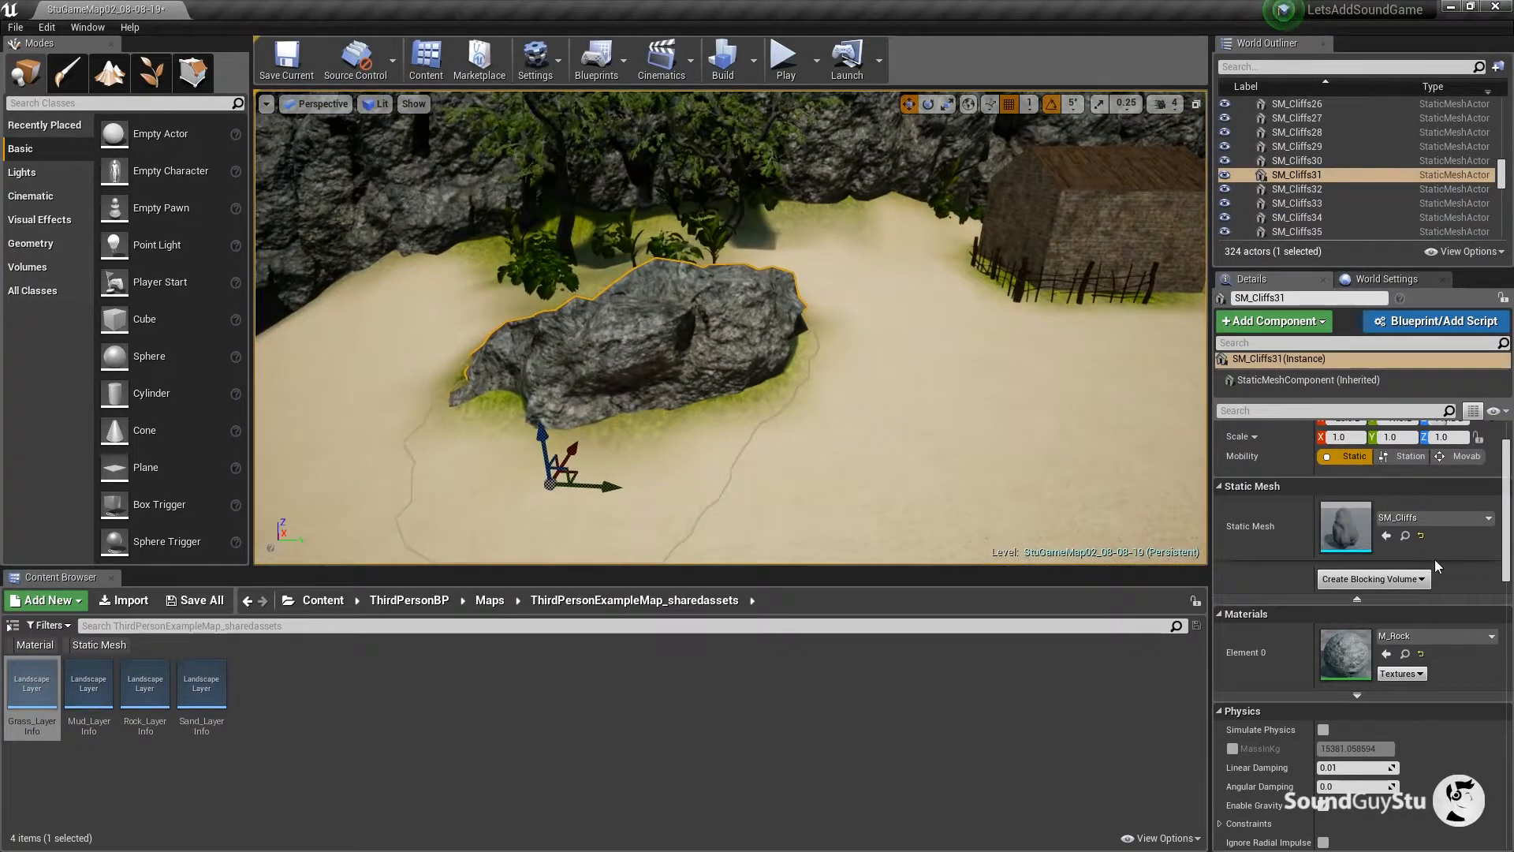
{"action": "scroll", "coordinate": [1435, 560], "scroll_direction": "down", "scroll_amount": 3}
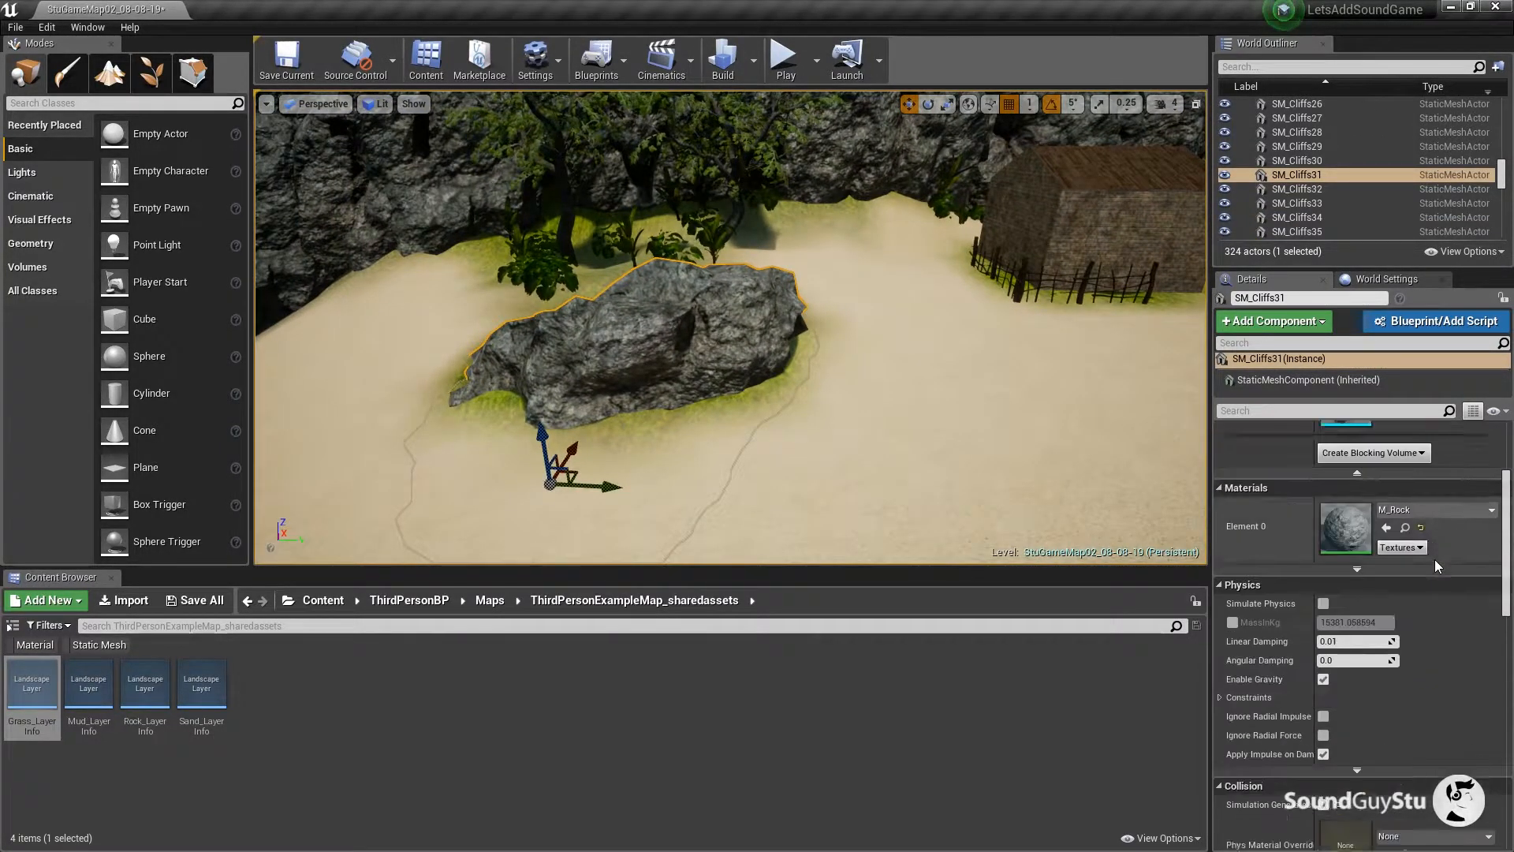
{"action": "scroll", "coordinate": [1436, 560], "scroll_direction": "down", "scroll_amount": 5}
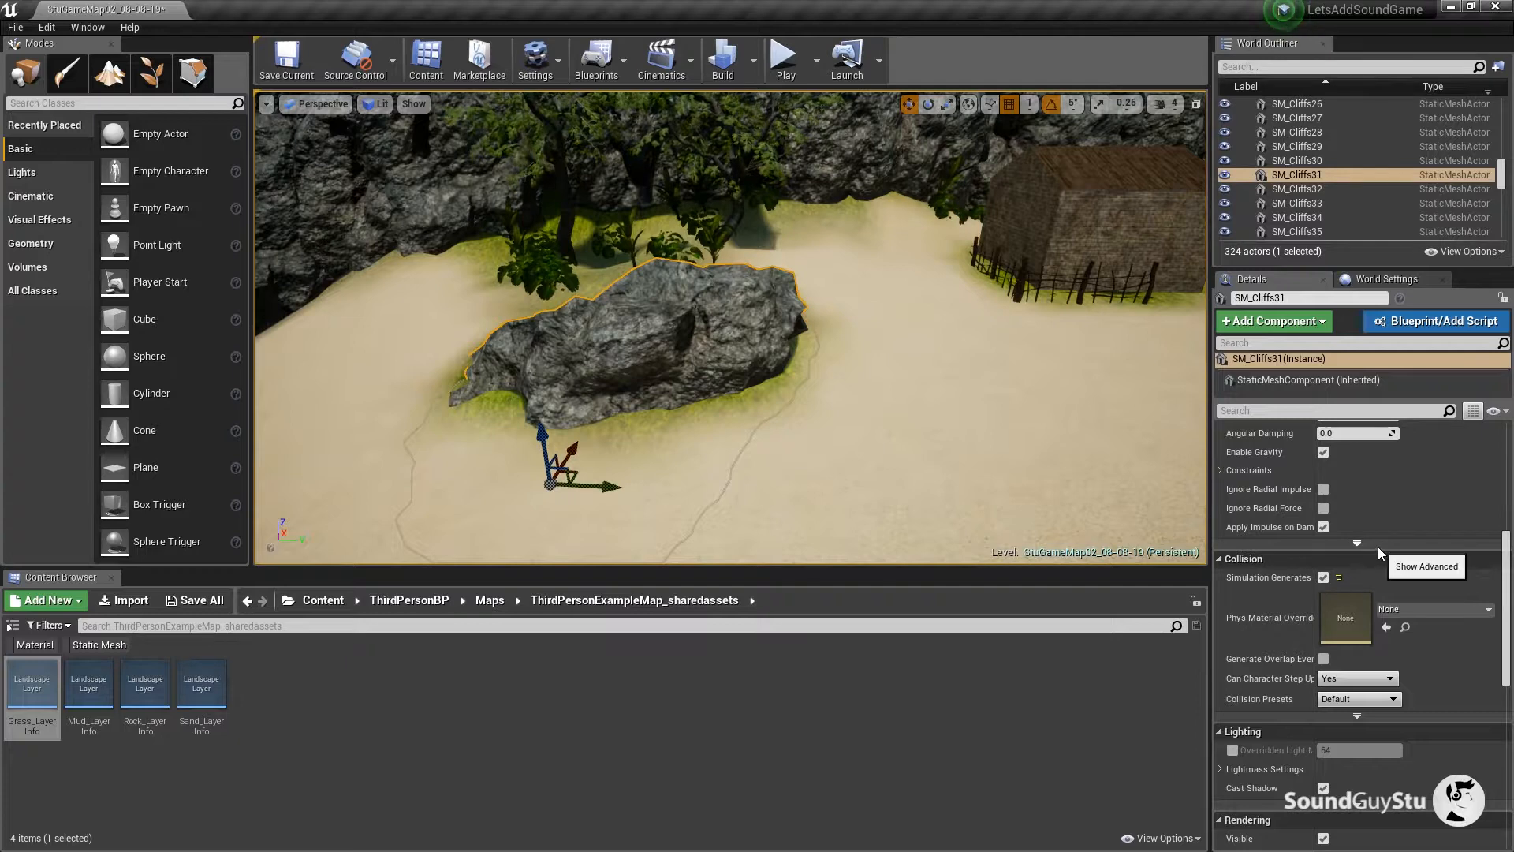
{"action": "scroll", "coordinate": [1386, 533], "scroll_direction": "down", "scroll_amount": 2}
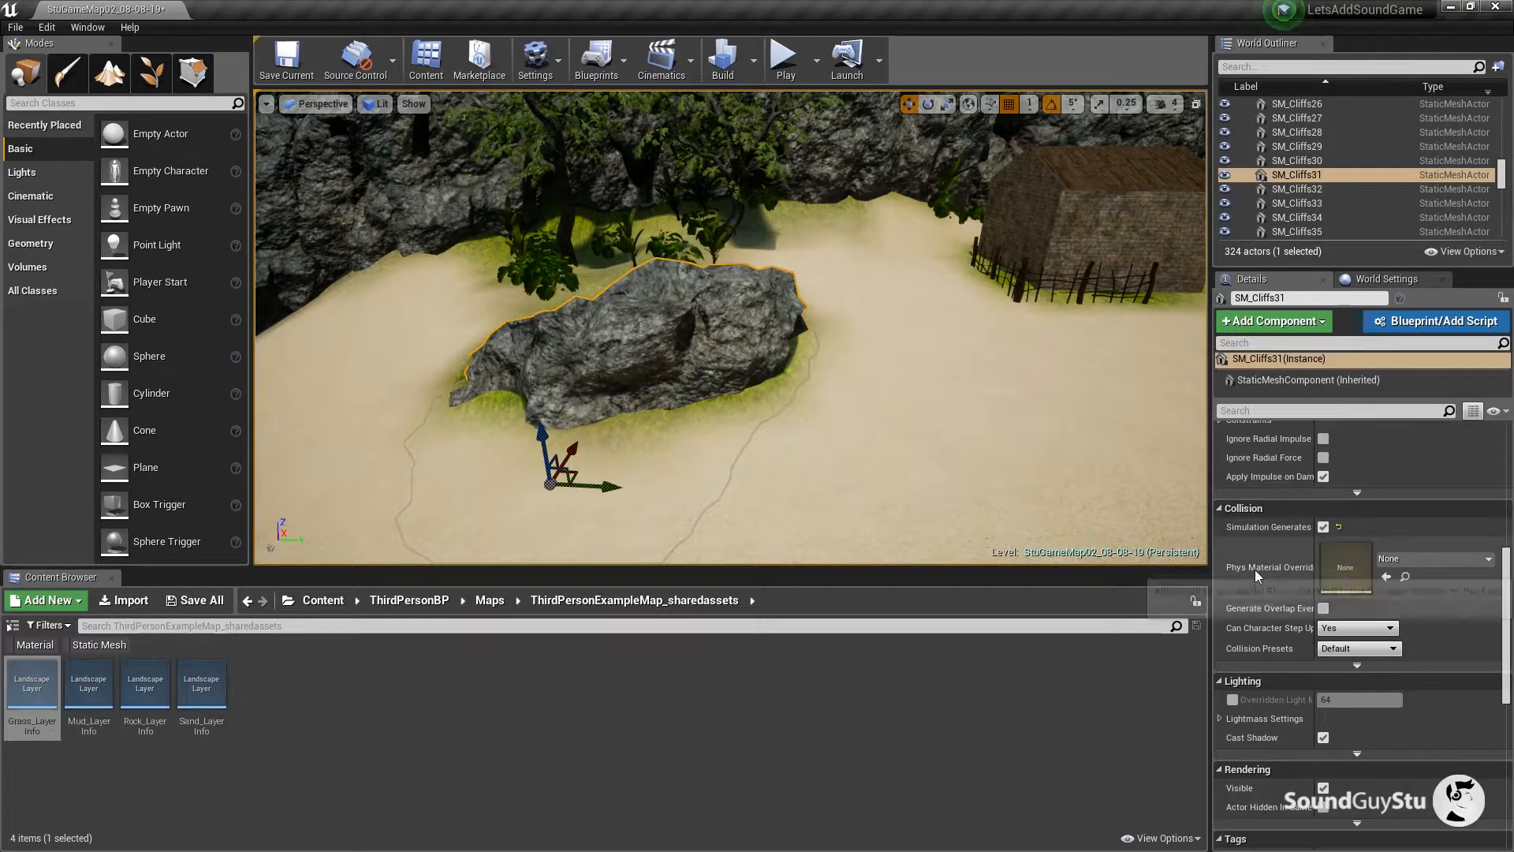
{"action": "left_click", "coordinate": [1392, 559]}
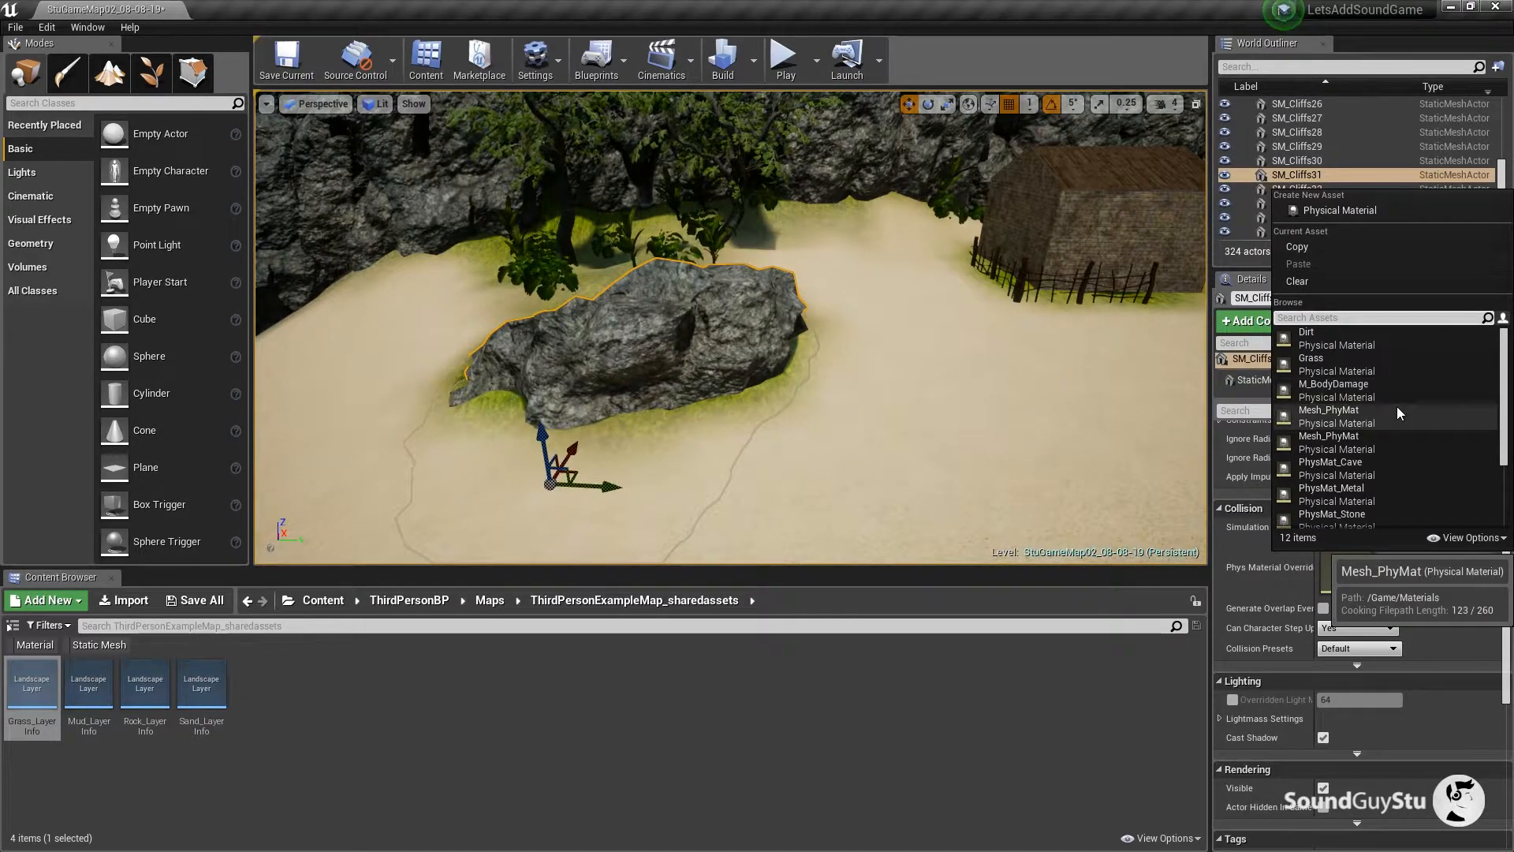
{"action": "left_click", "coordinate": [1350, 338]}
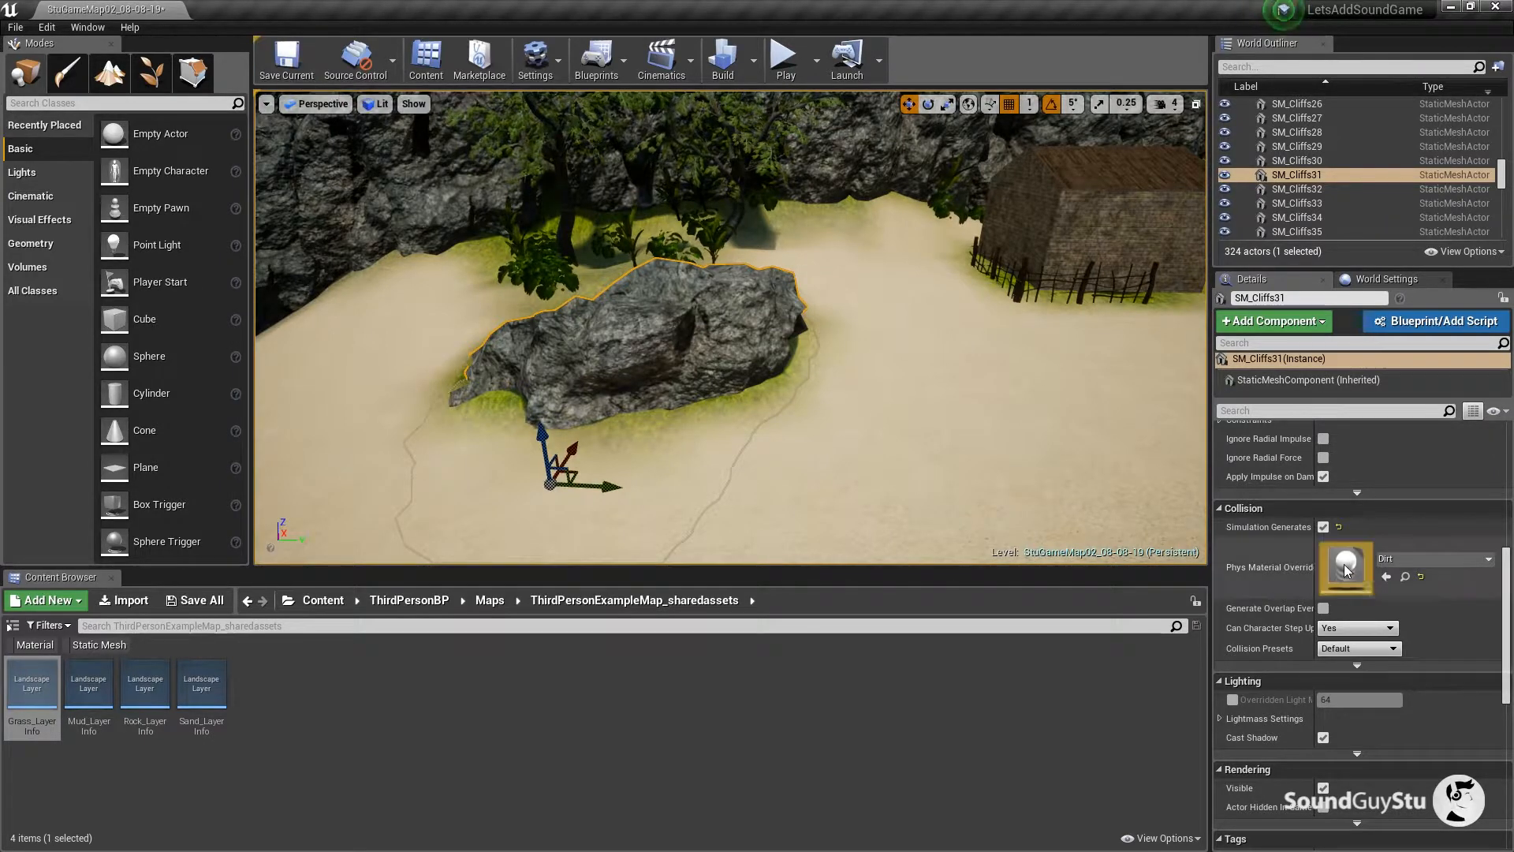
{"action": "scroll", "coordinate": [1346, 565], "scroll_direction": "up", "scroll_amount": 10}
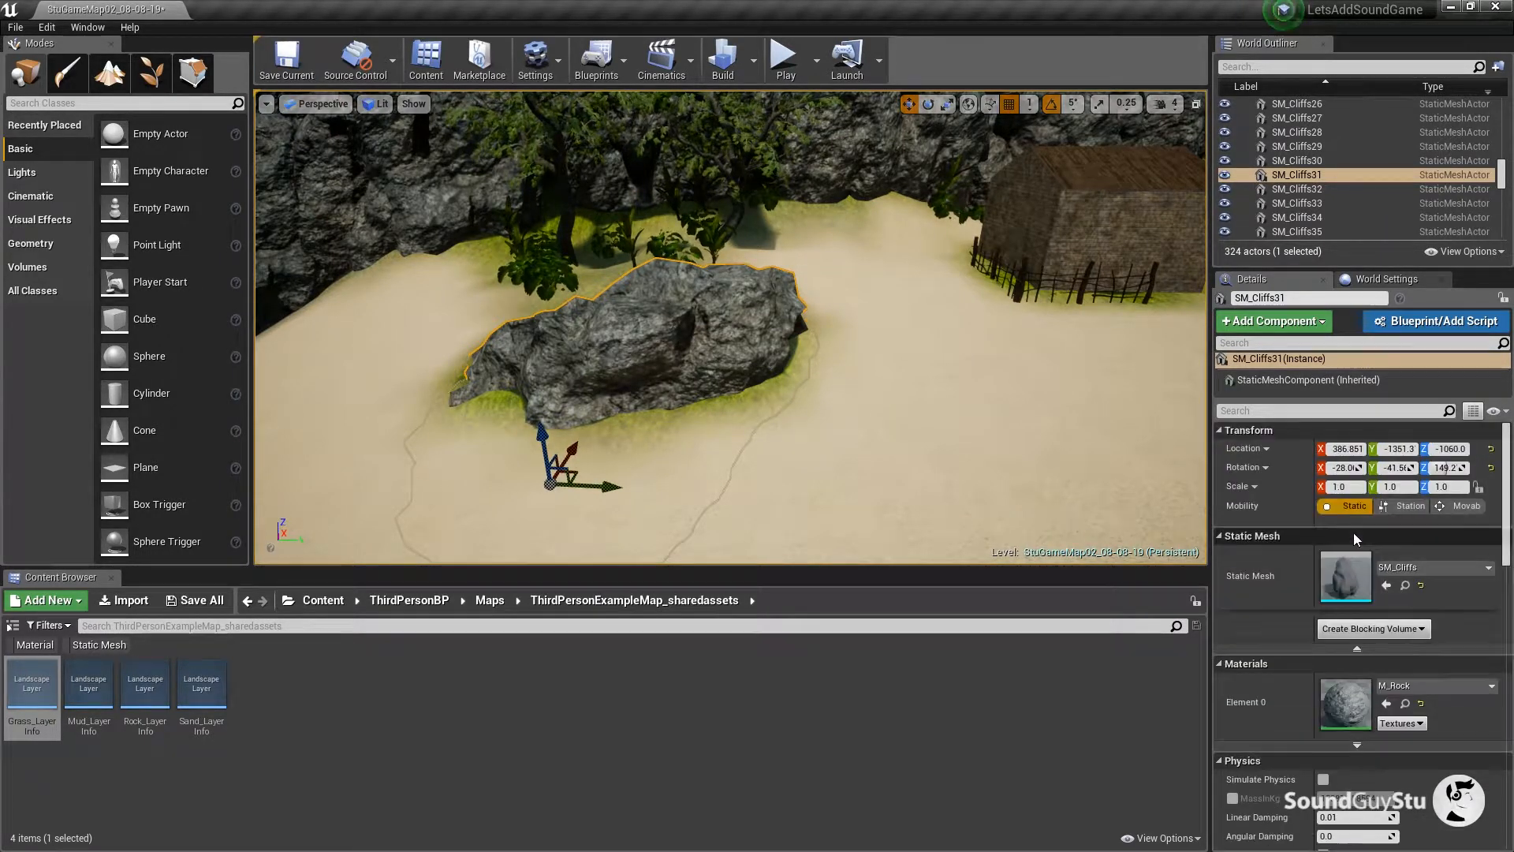
Set the collision Phys Material Override of the wooden SM_Fence_6 mesh lying over the pit to WoodCreak and save the map.
{"action": "left_click_drag", "start_coordinate": [726, 396], "coordinate": [931, 320]}
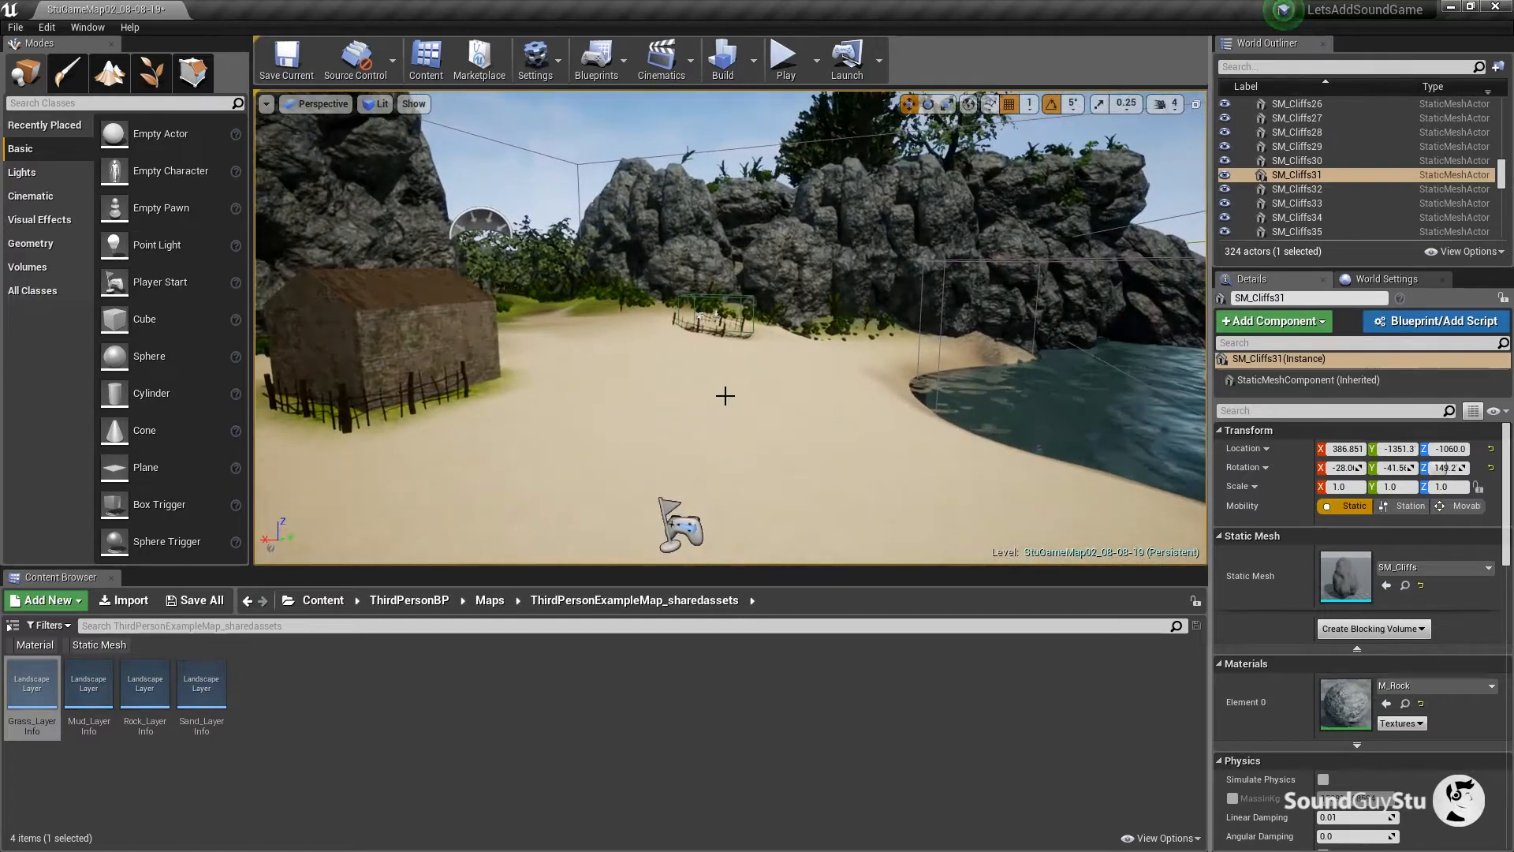
{"action": "scroll", "coordinate": [726, 396], "scroll_direction": "up", "scroll_amount": 5}
{"action": "left_click_drag", "start_coordinate": [725, 396], "coordinate": [710, 339]}
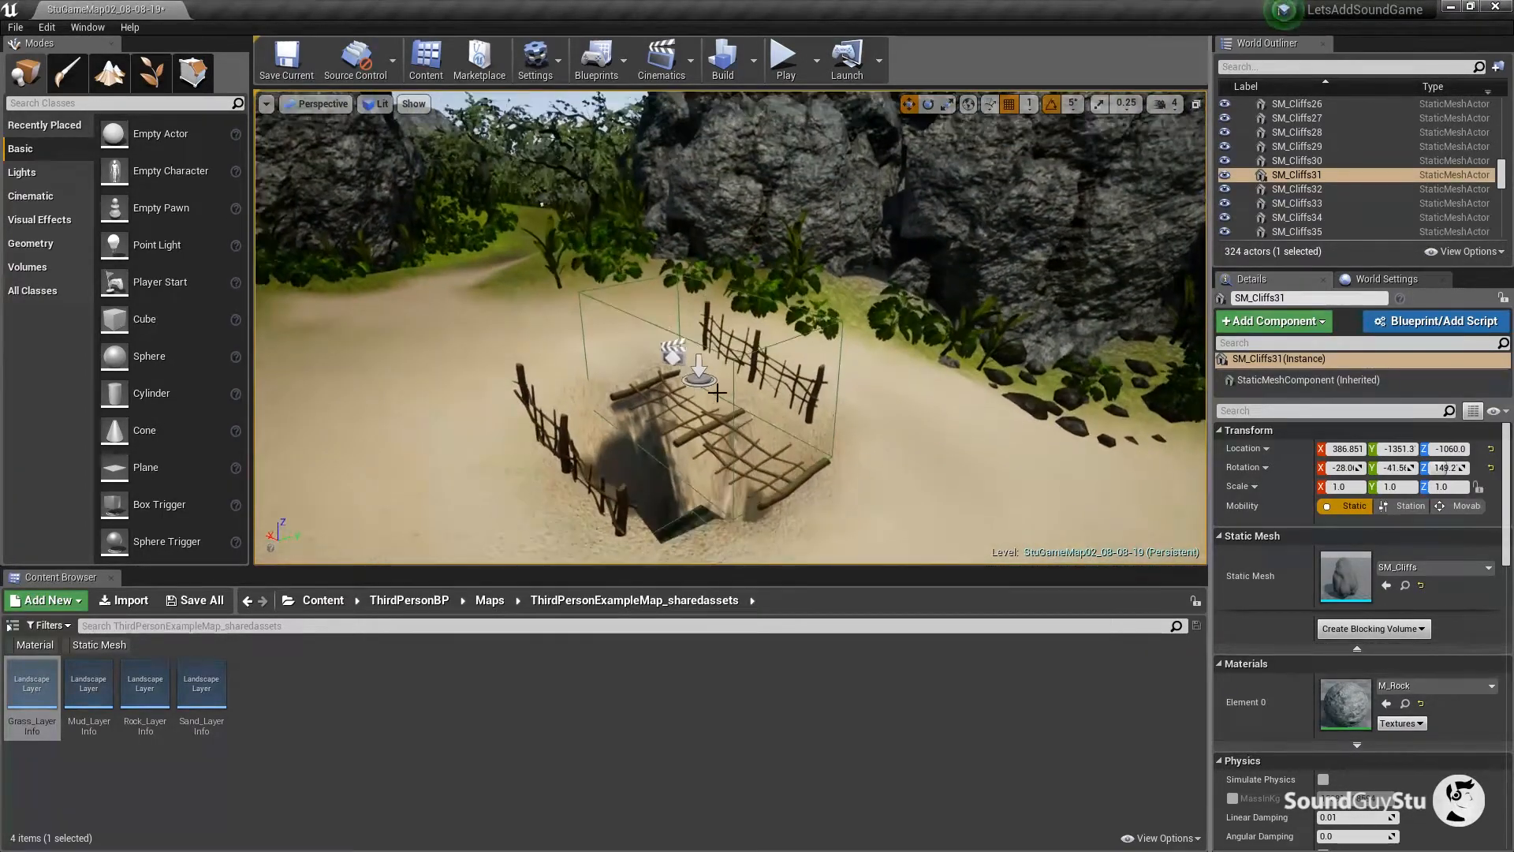
{"action": "left_click_drag", "start_coordinate": [722, 420], "coordinate": [732, 457]}
{"action": "scroll", "coordinate": [718, 422], "scroll_direction": "up", "scroll_amount": 1}
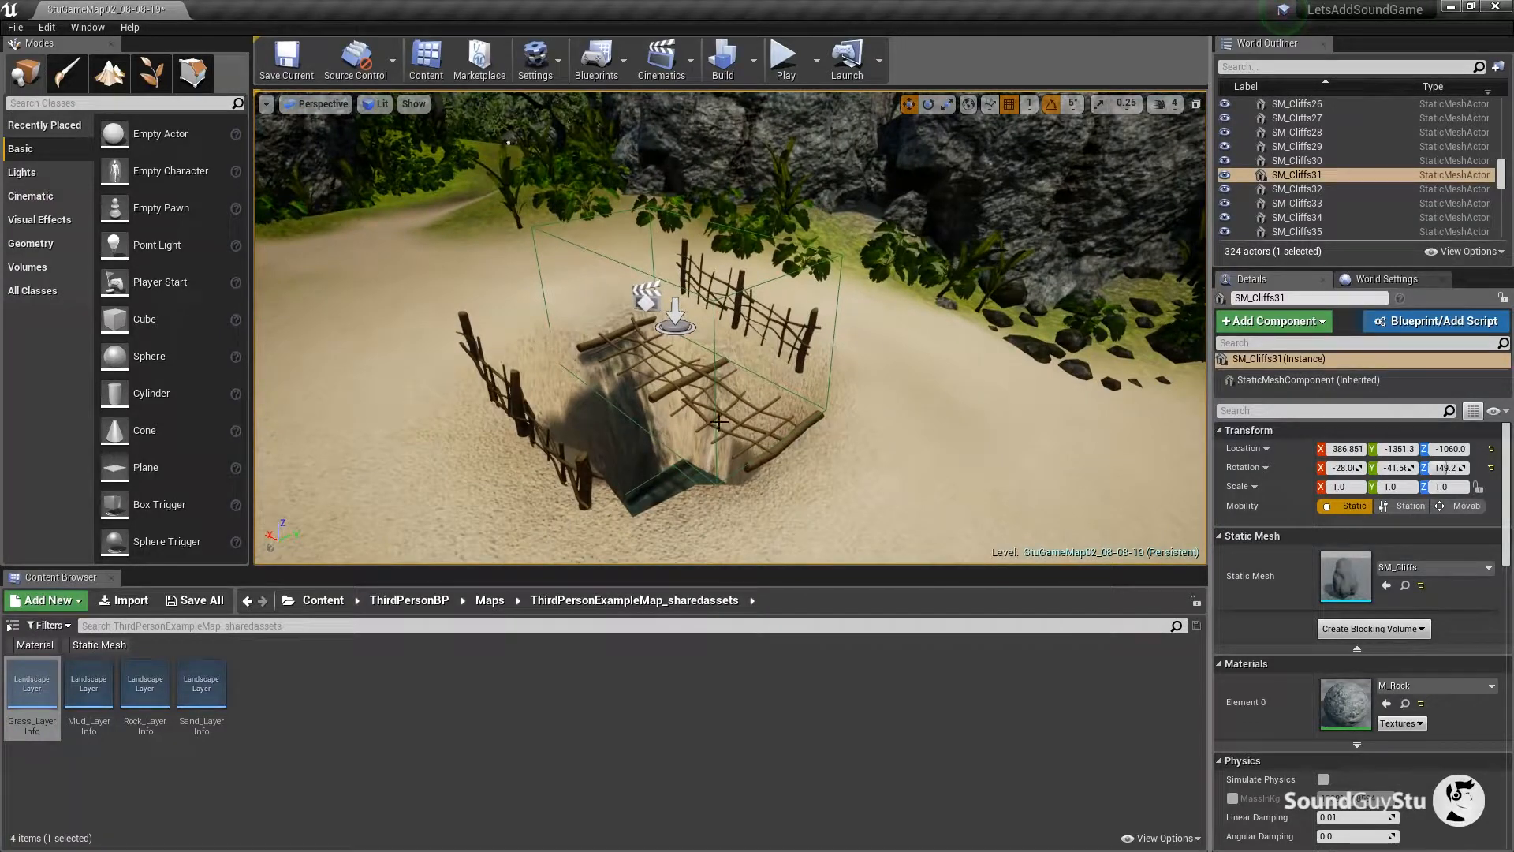
{"action": "left_click", "coordinate": [676, 389]}
{"action": "scroll", "coordinate": [1328, 660], "scroll_direction": "down", "scroll_amount": 6}
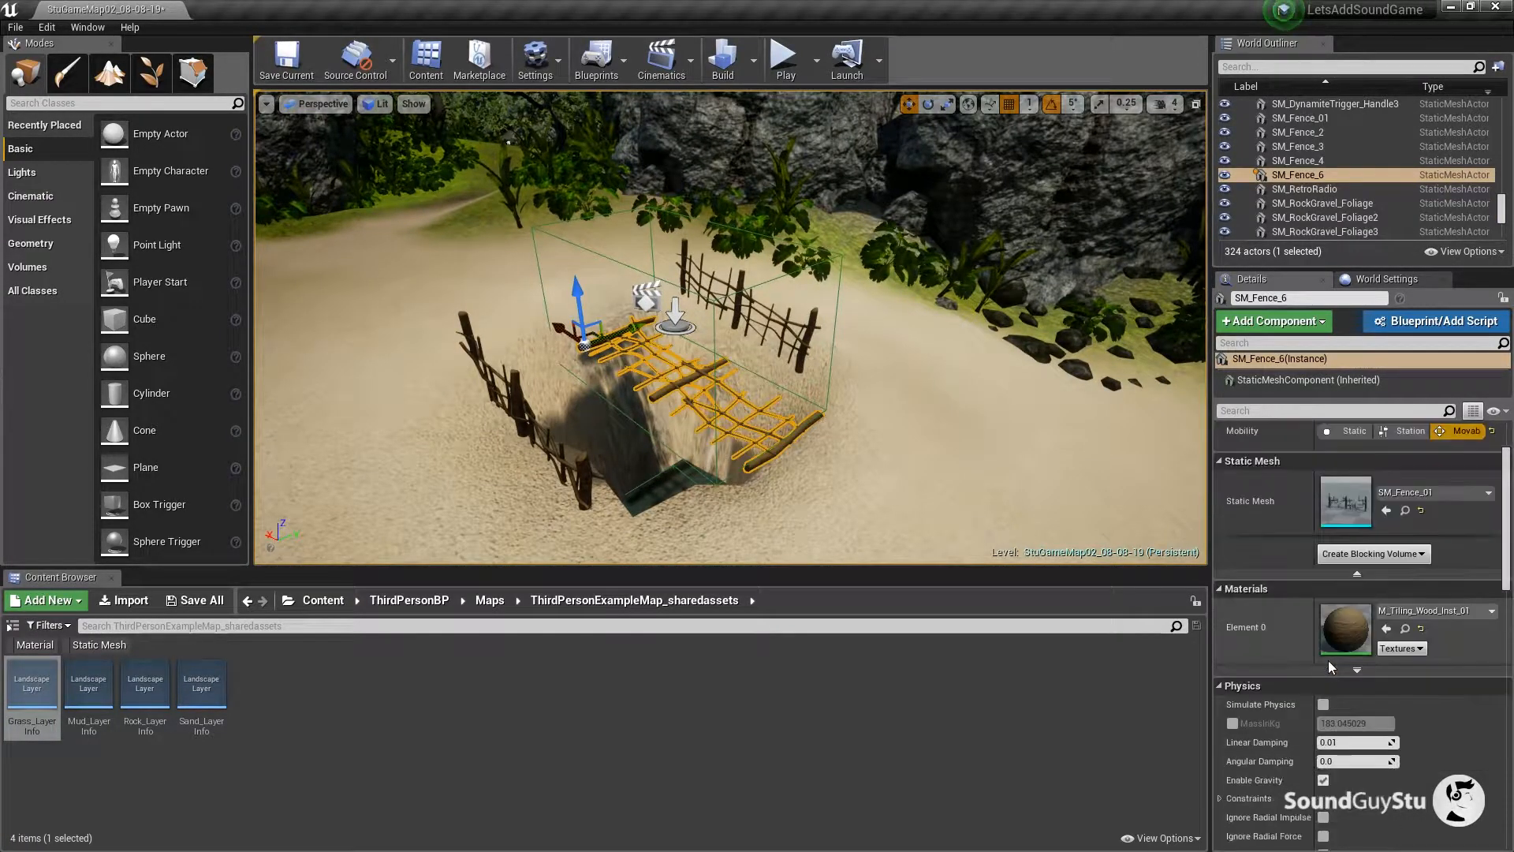
{"action": "scroll", "coordinate": [1328, 660], "scroll_direction": "down", "scroll_amount": 2}
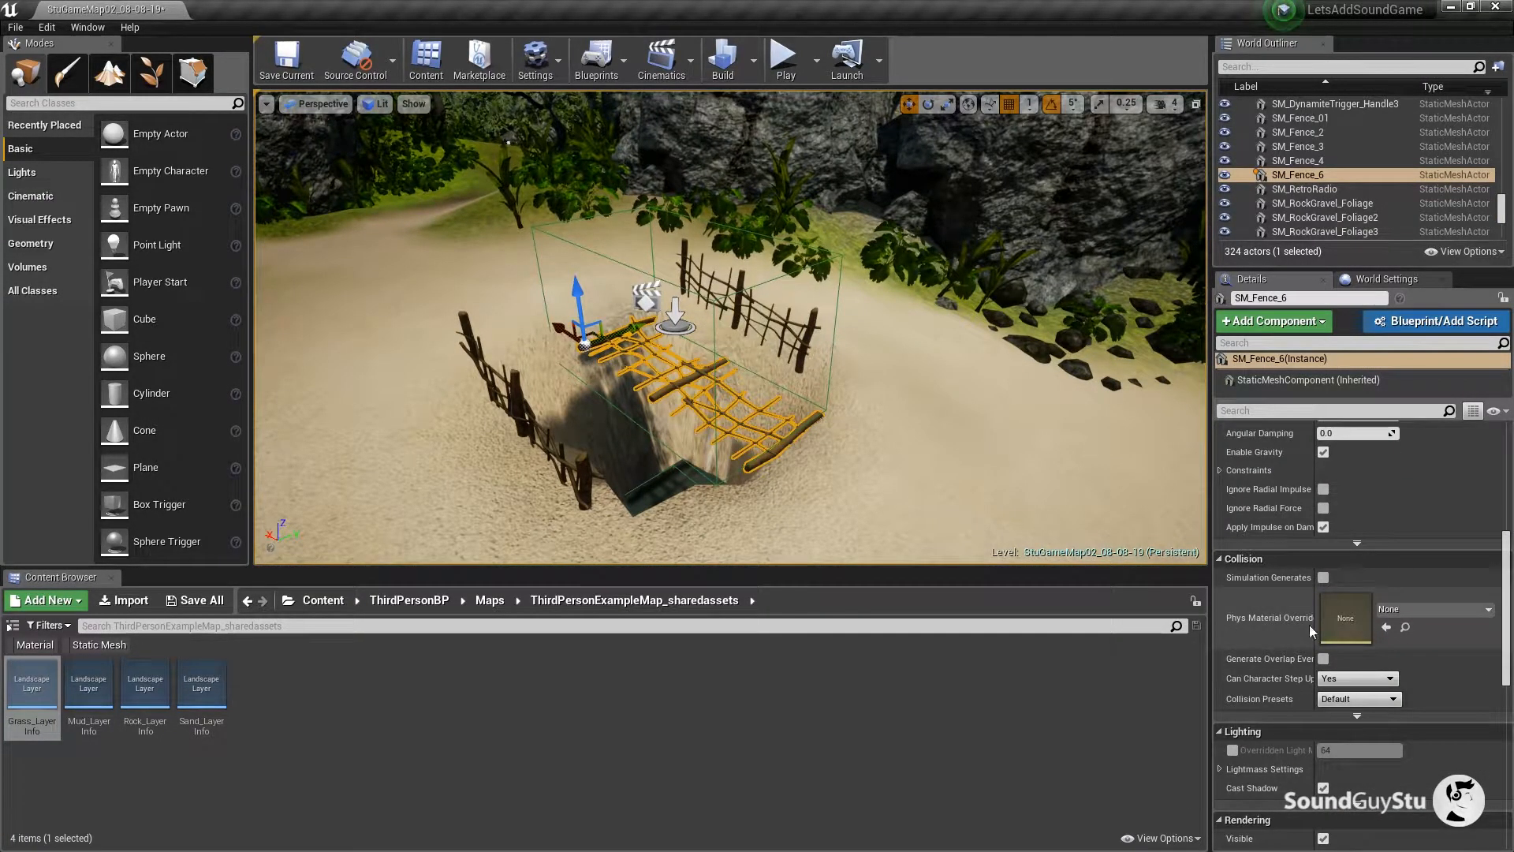
{"action": "left_click", "coordinate": [1390, 613]}
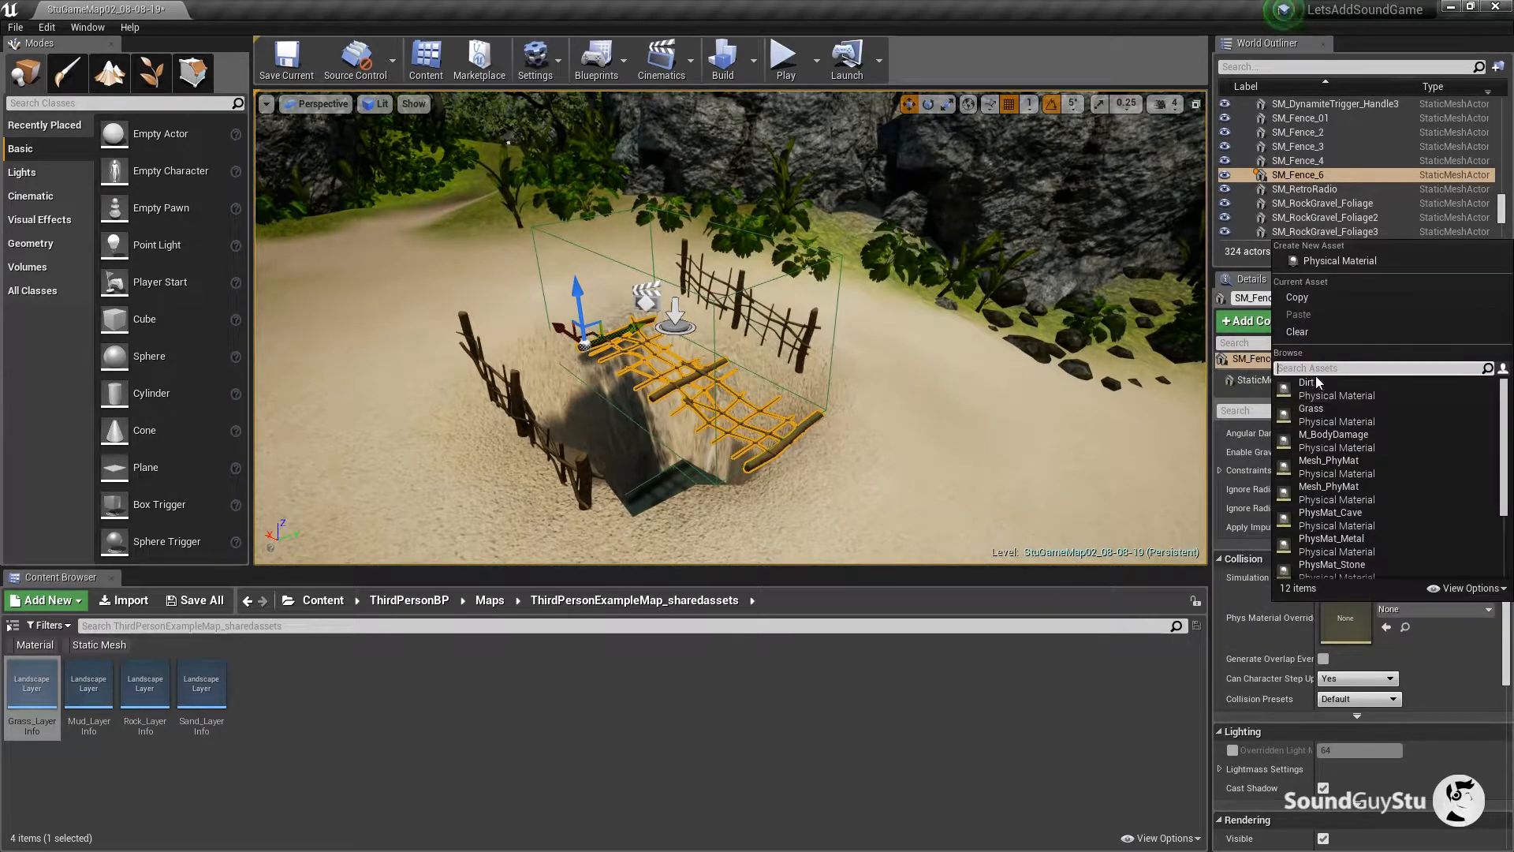
{"action": "type", "text": "wo"}
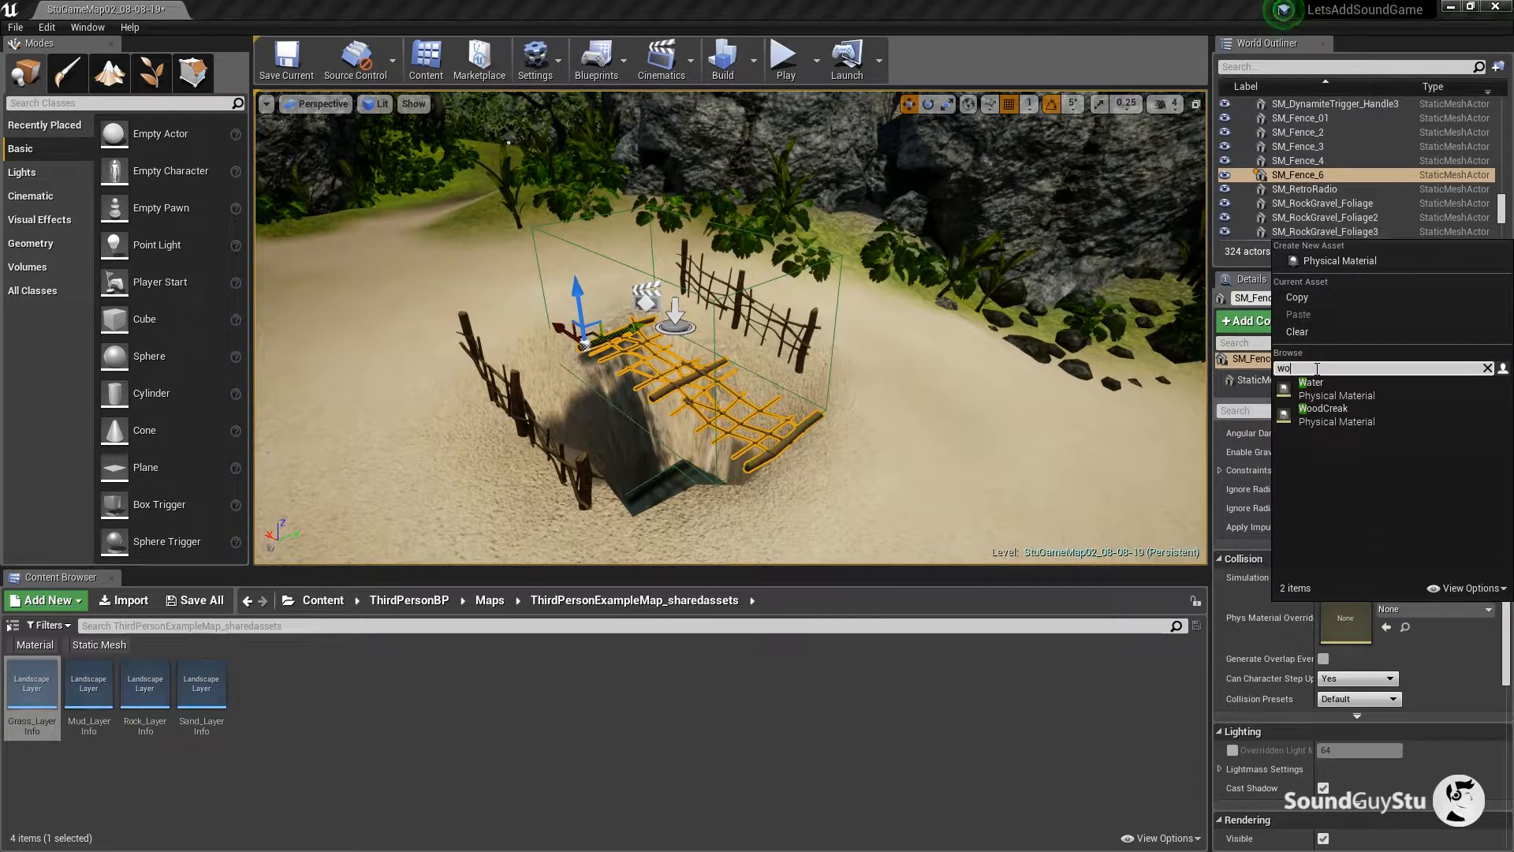
{"action": "type", "text": "od"}
{"action": "left_click", "coordinate": [1331, 385]}
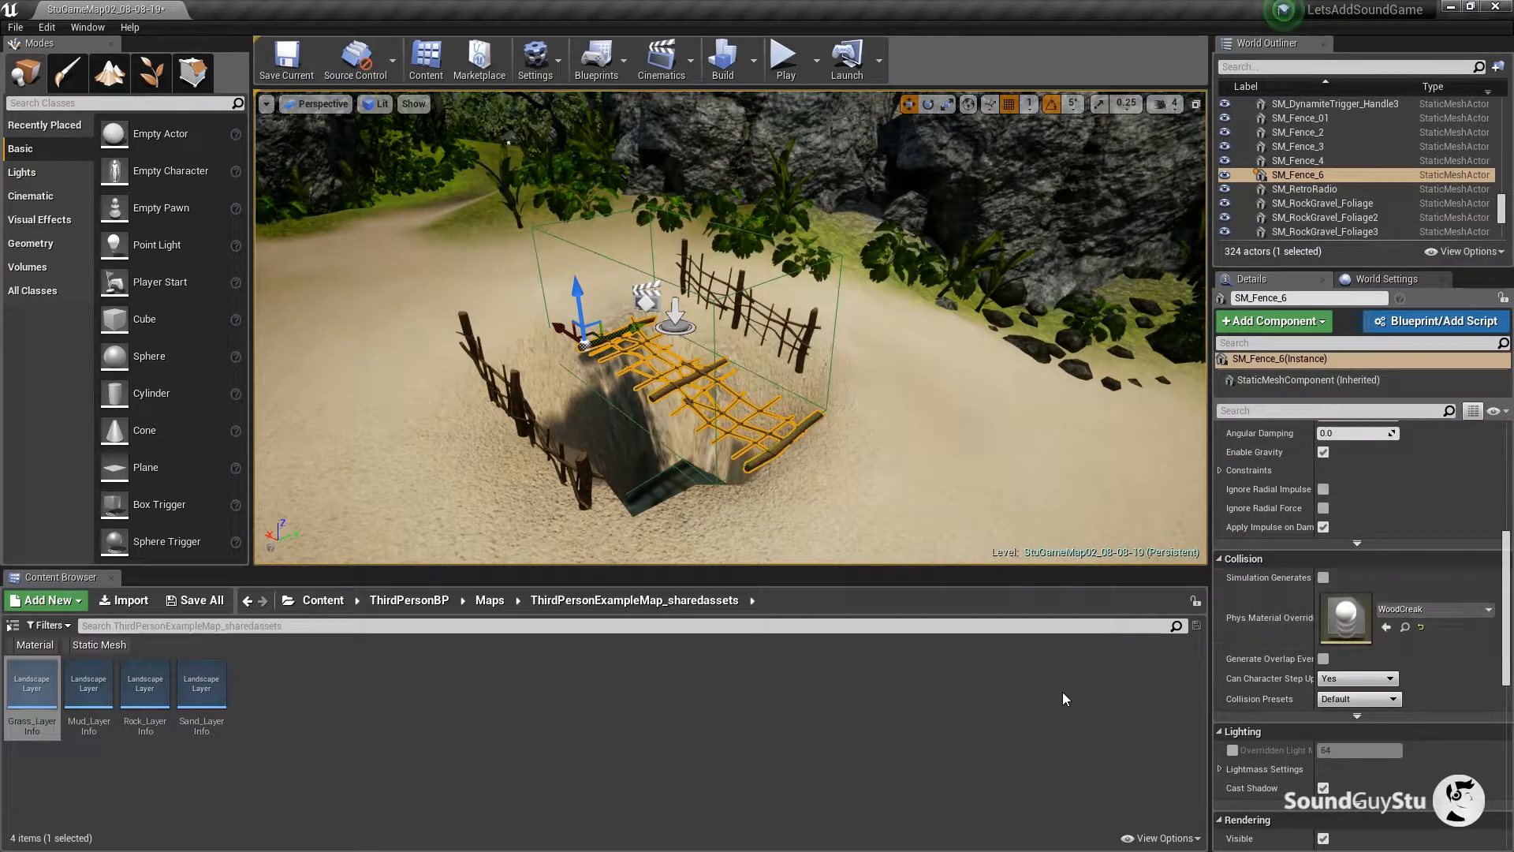
{"action": "scroll", "coordinate": [1350, 694], "scroll_direction": "down", "scroll_amount": 2}
{"action": "left_click", "coordinate": [315, 65]}
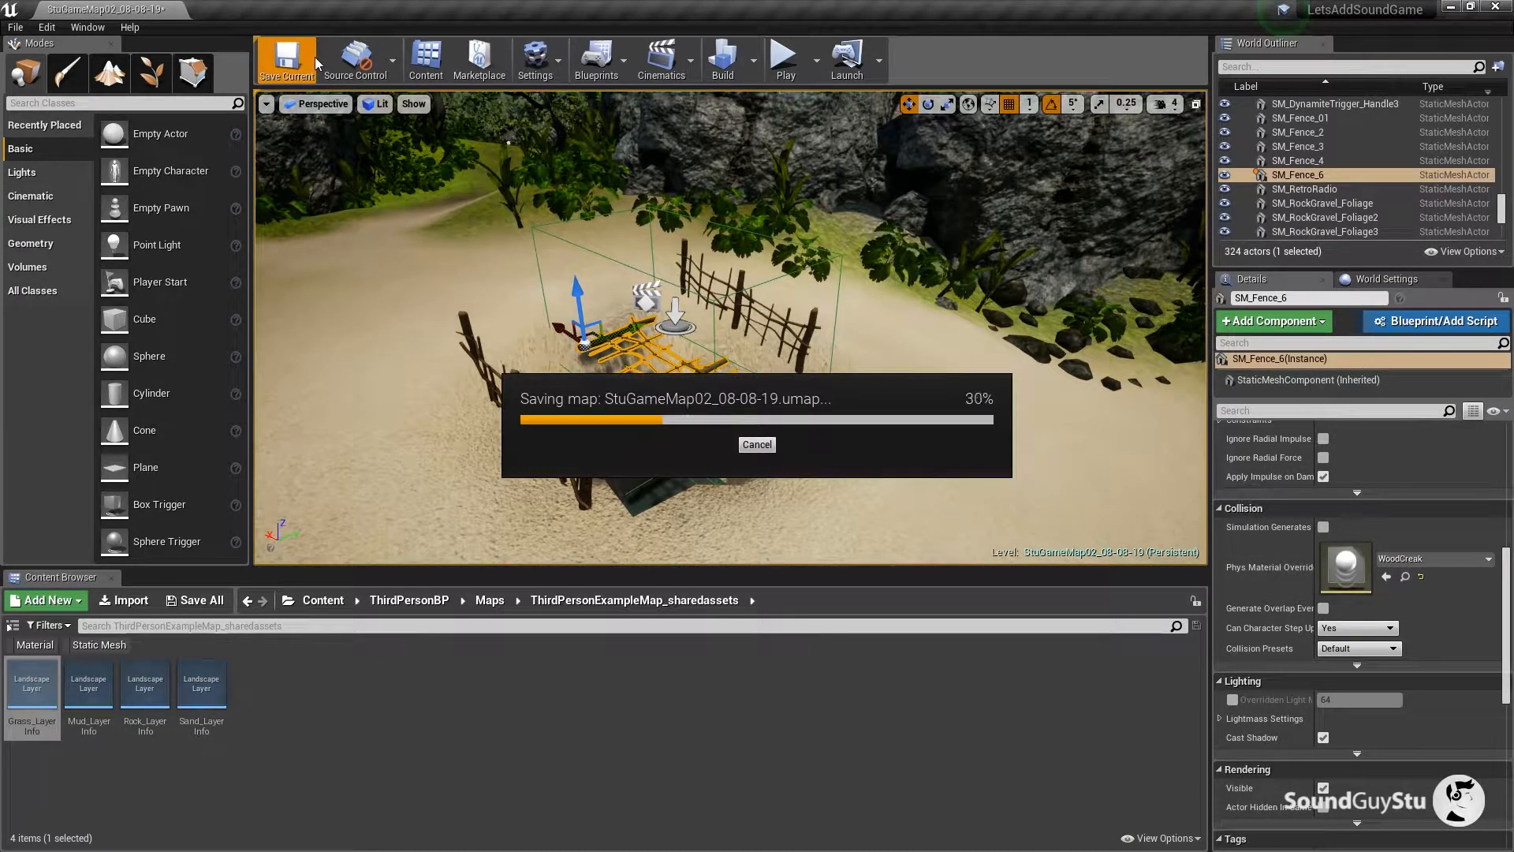
Select the checkered floor surface of Box Brush24 inside the building and open its M_Ceramic_Tile_Checker material for editing.
{"action": "left_click_drag", "start_coordinate": [921, 403], "coordinate": [852, 341]}
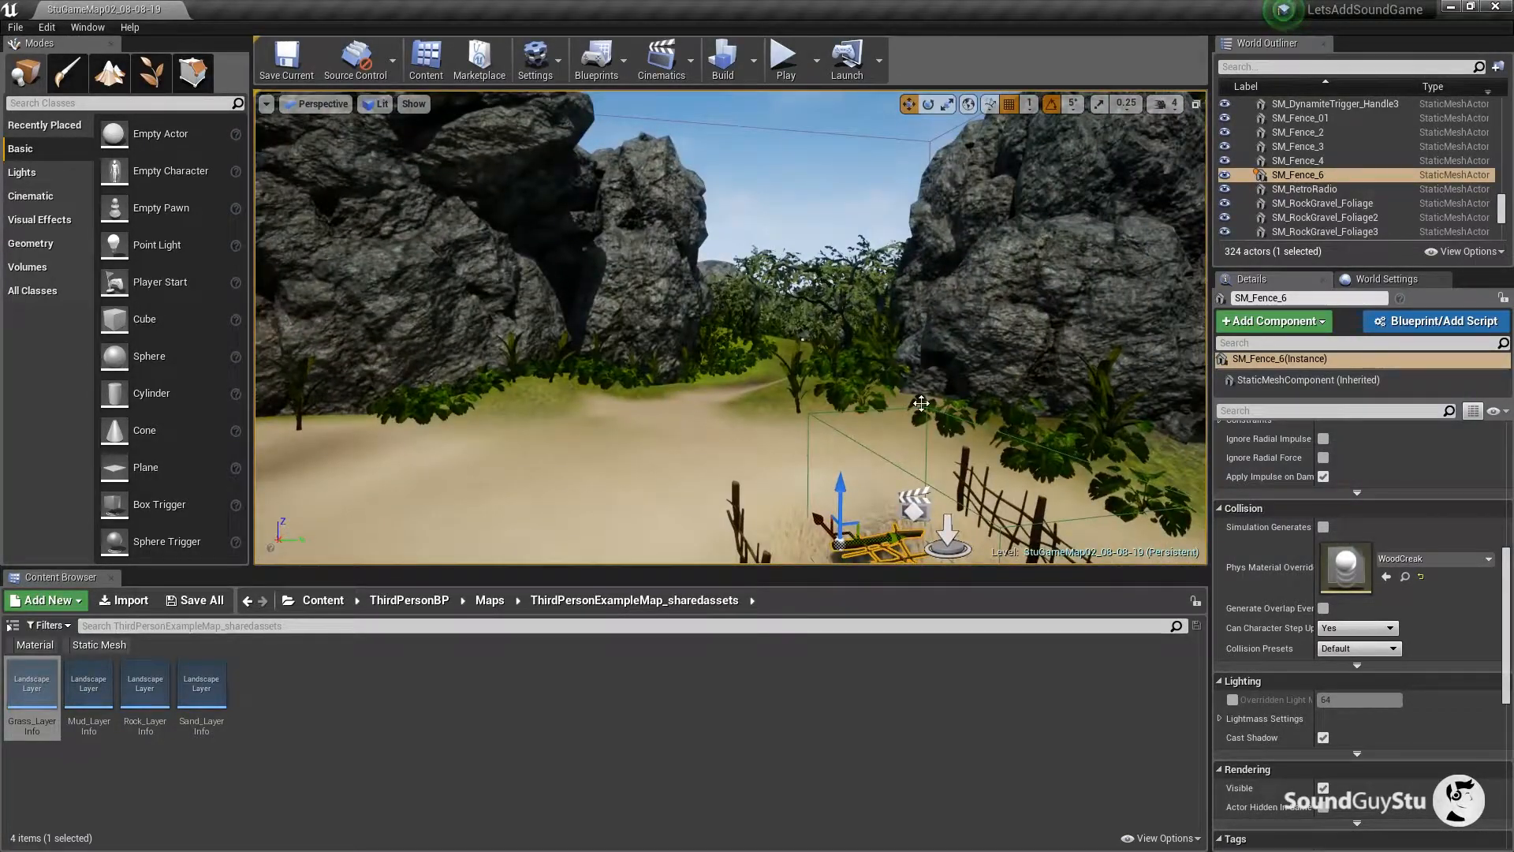
{"action": "key", "text": "w"}
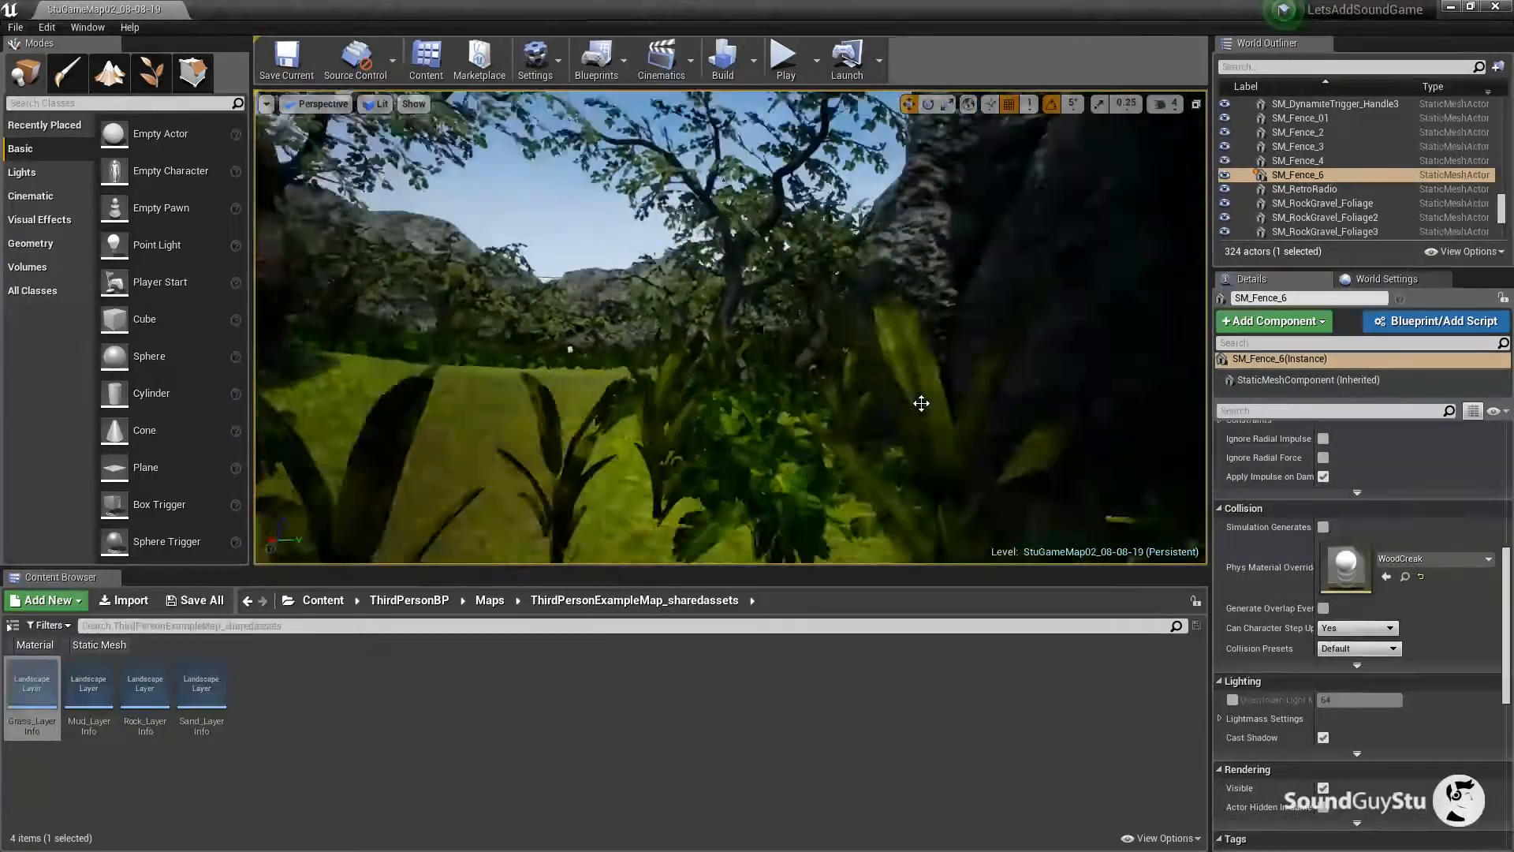
{"action": "key", "text": "w"}
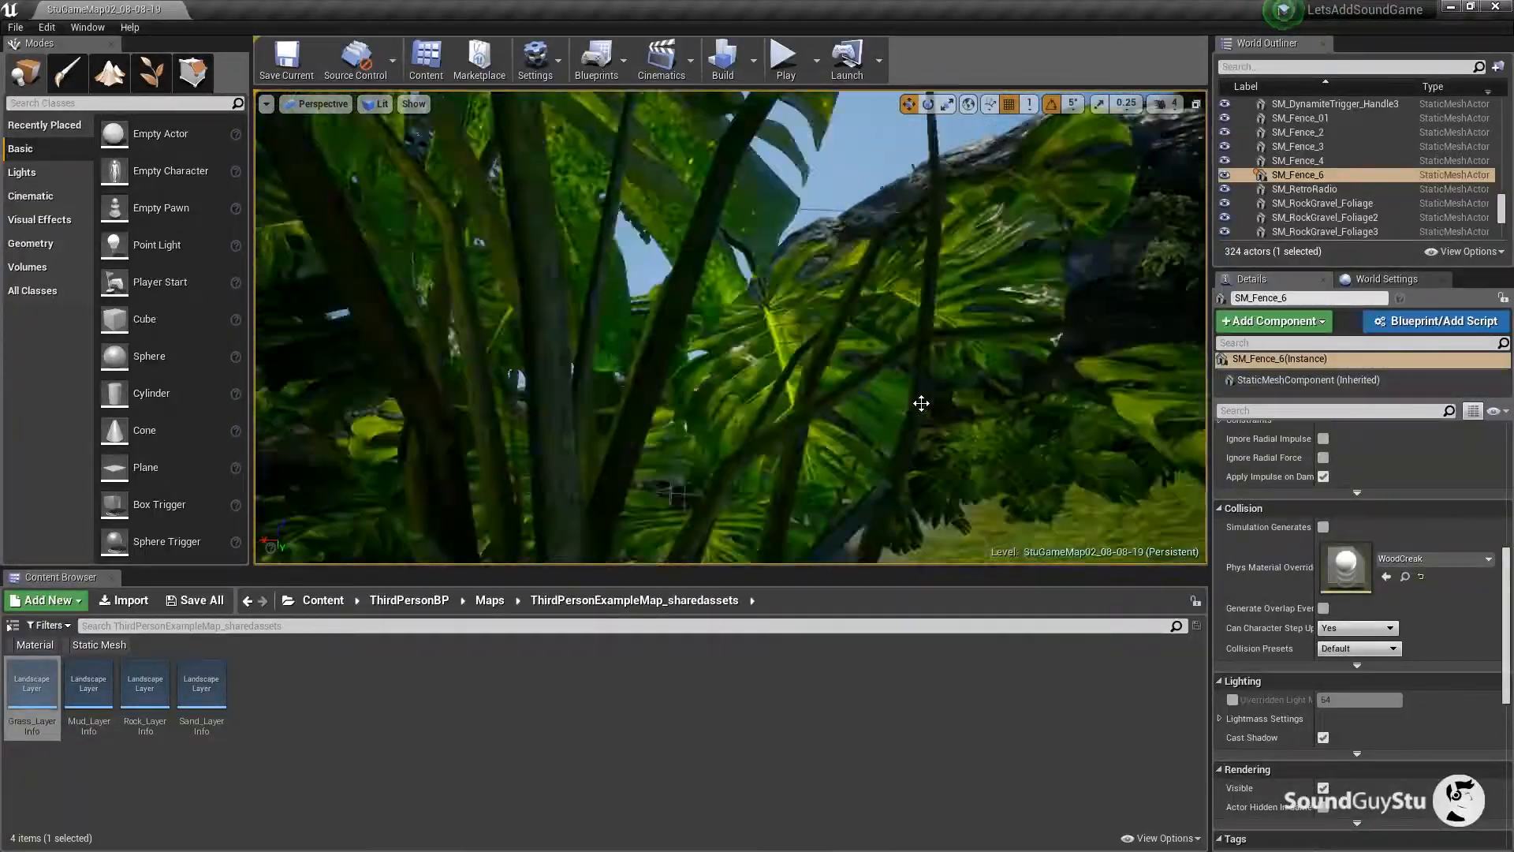
{"action": "key", "text": "w"}
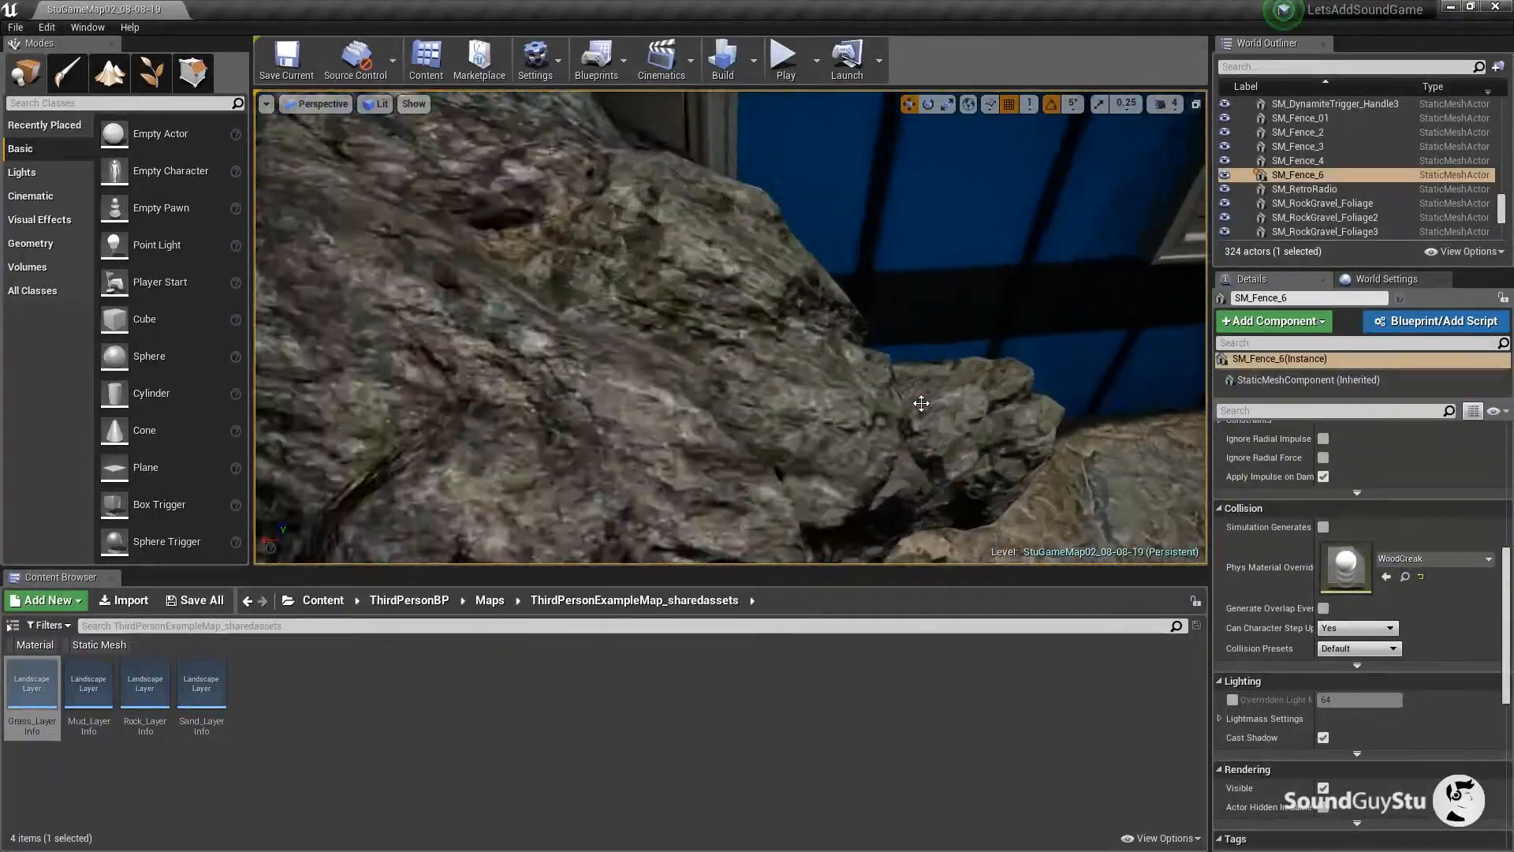
{"action": "key", "text": "w"}
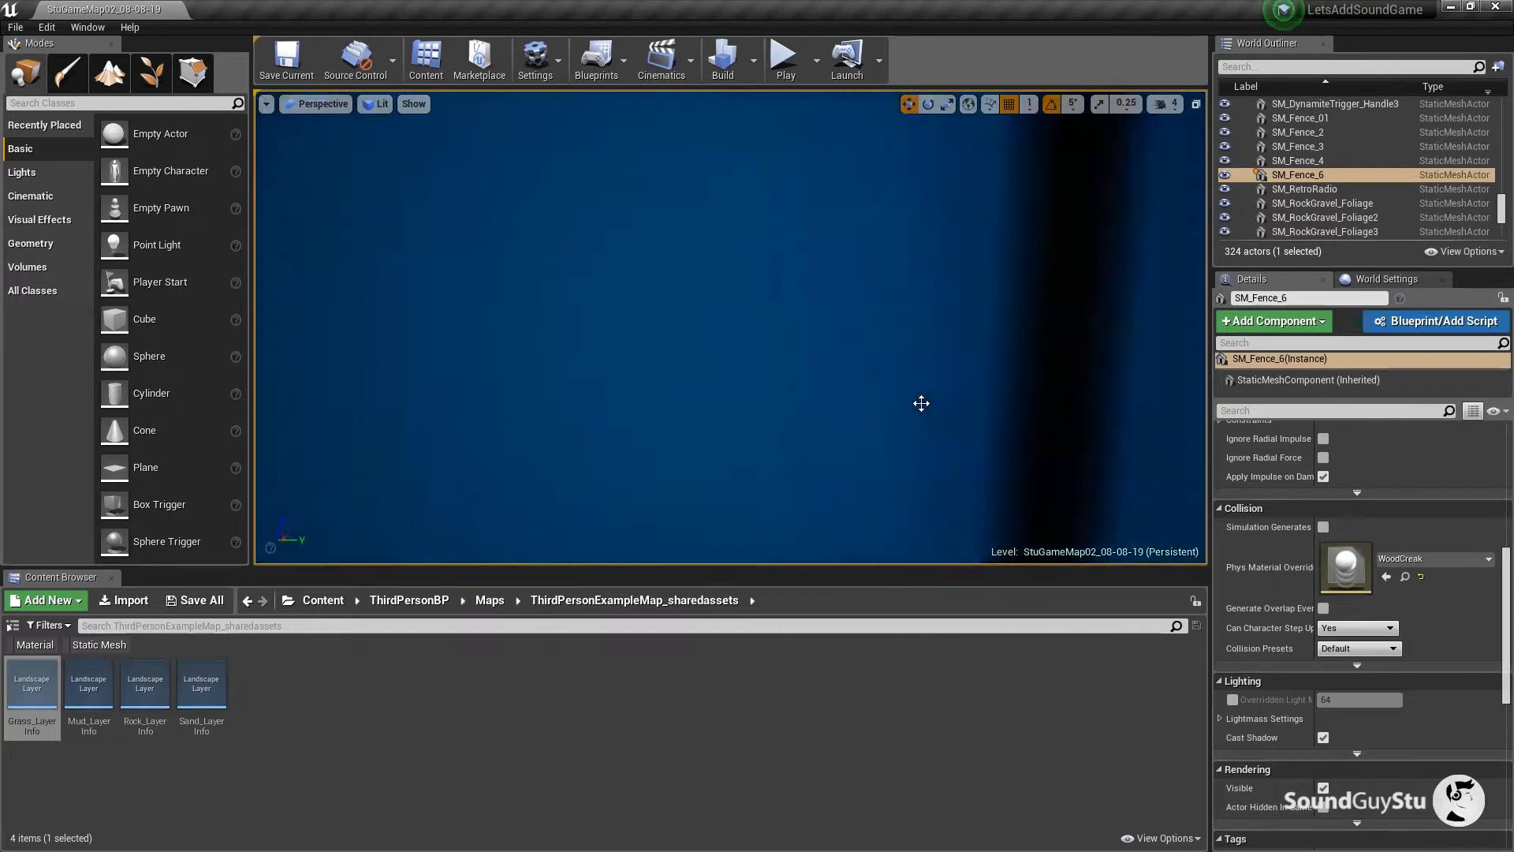
{"action": "left_click_drag", "start_coordinate": [921, 403], "coordinate": [922, 403]}
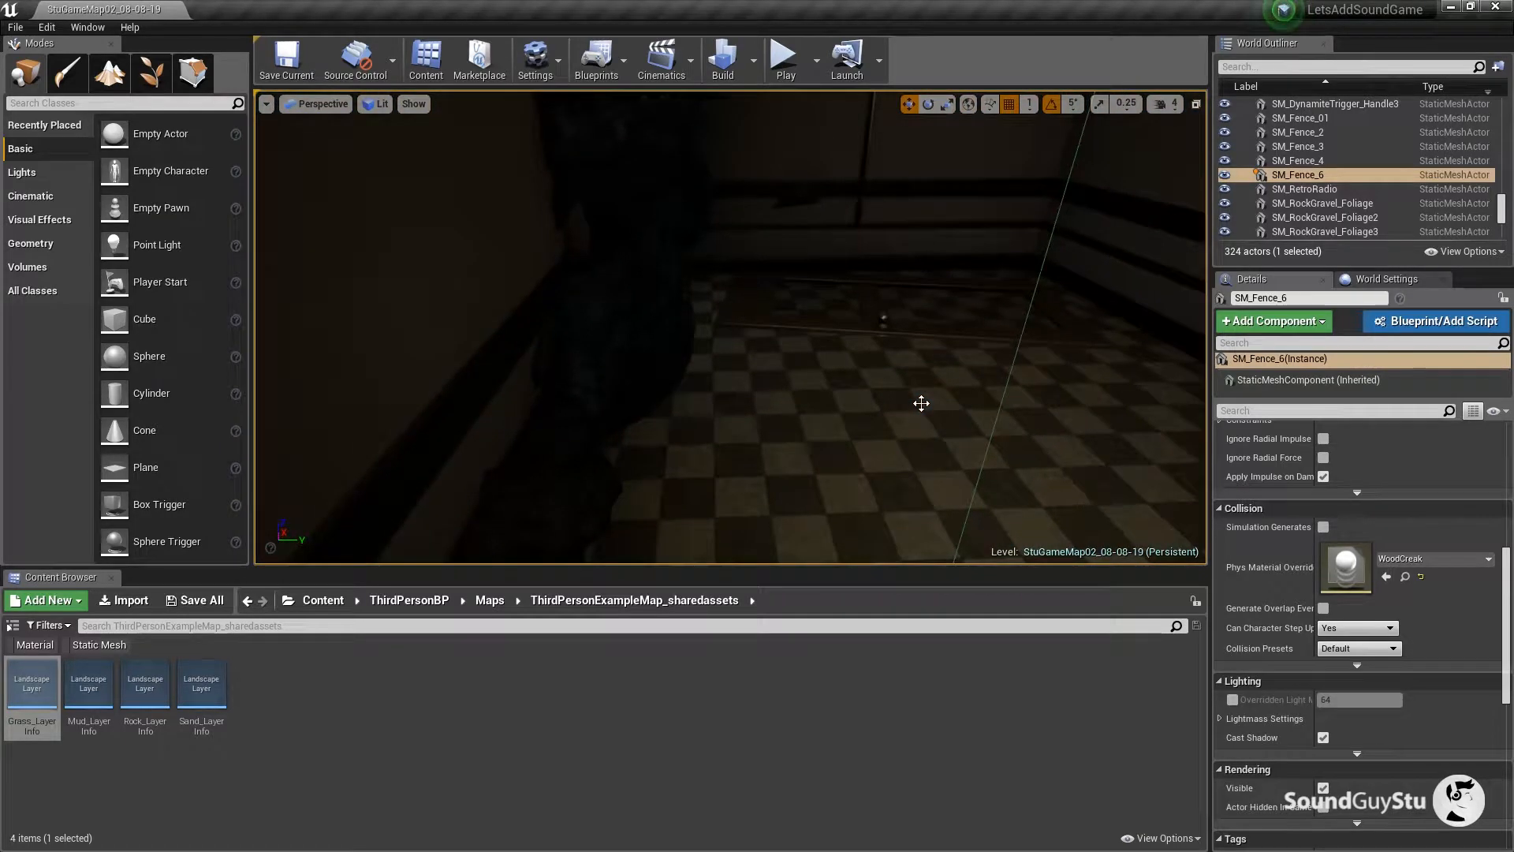
{"action": "left_click", "coordinate": [896, 391]}
{"action": "key", "text": "s"}
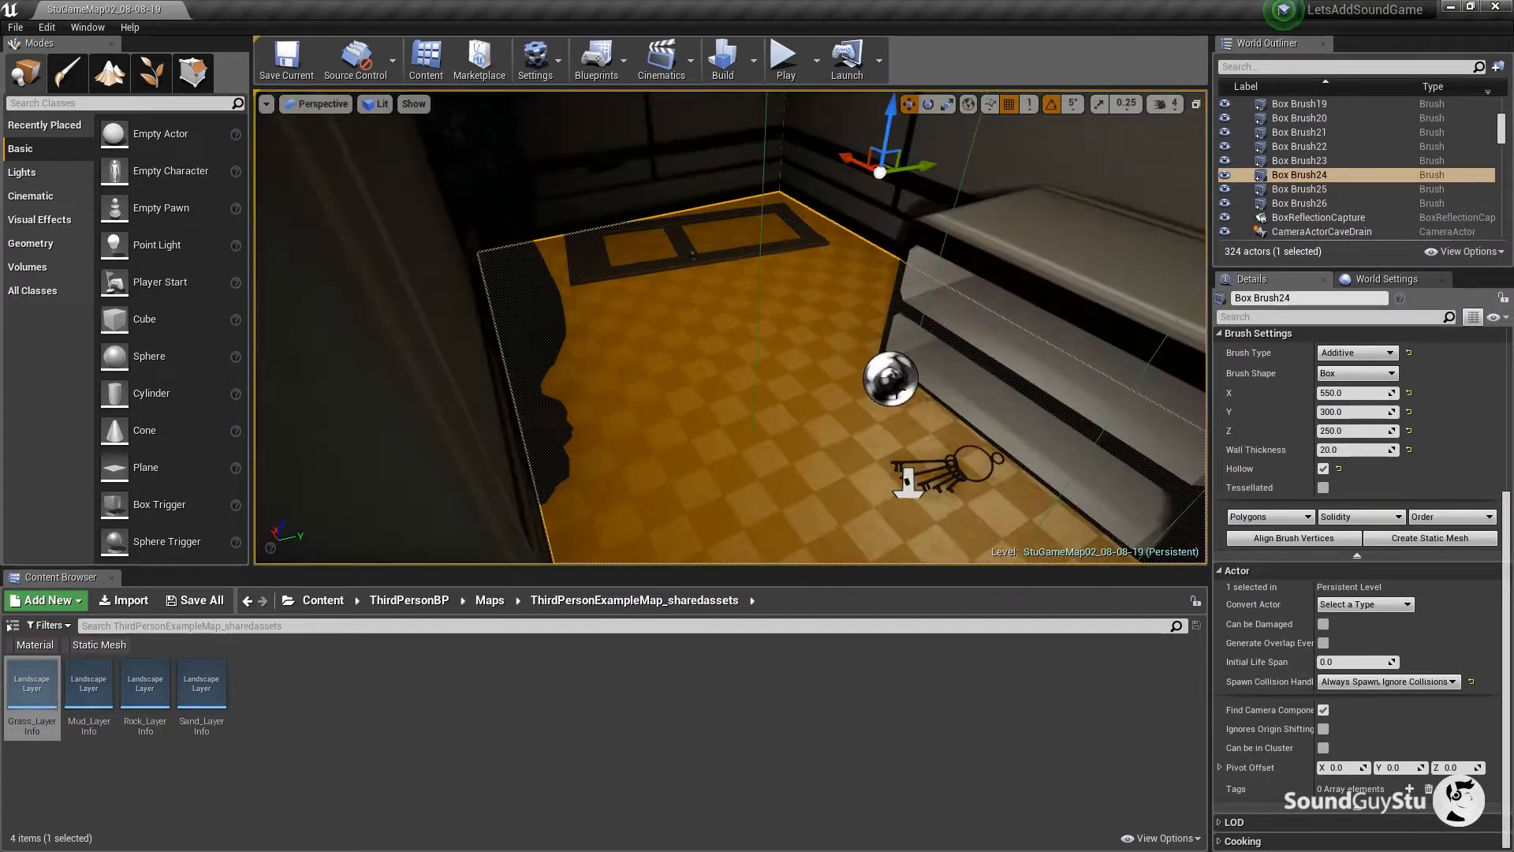
{"action": "scroll", "coordinate": [1376, 495], "scroll_direction": "up", "scroll_amount": 5}
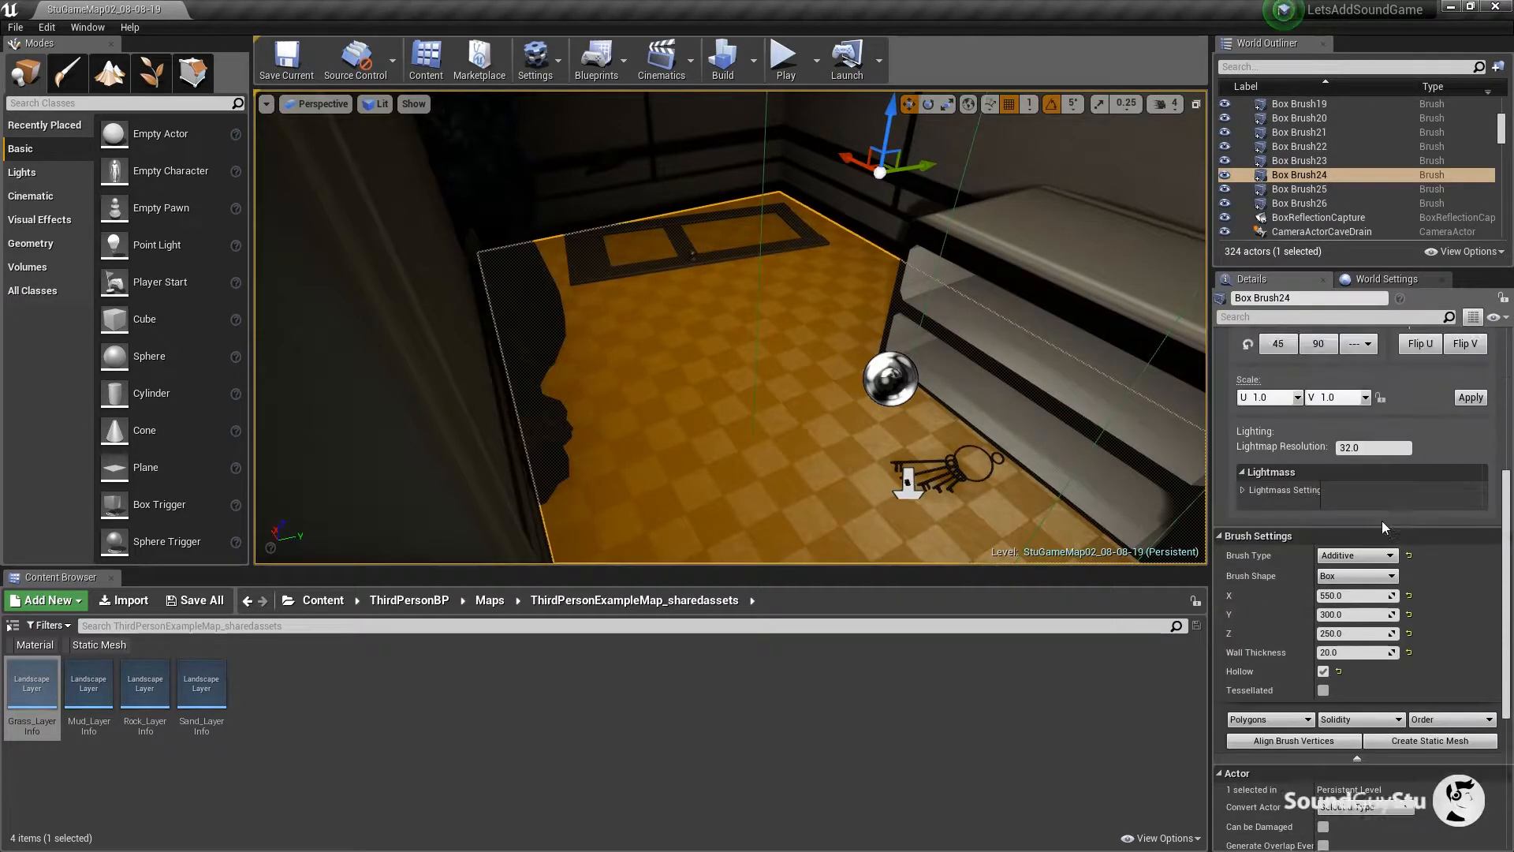
{"action": "double_click", "coordinate": [1356, 444]}
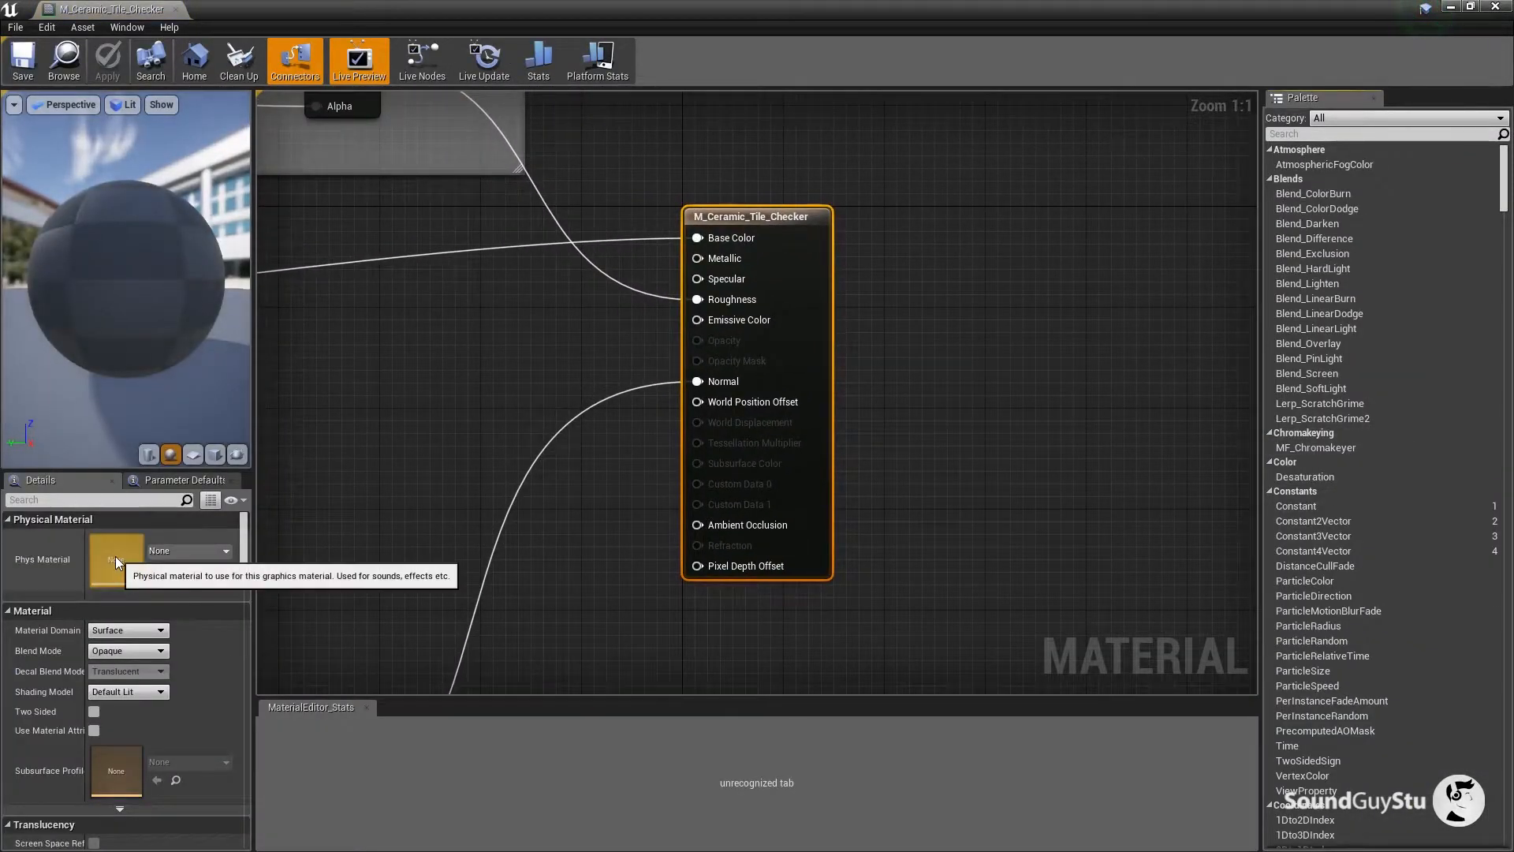
Set the M_Ceramic_Tile_Checker material's Phys Material to Tile, then save and close the material.
{"action": "left_click", "coordinate": [201, 555]}
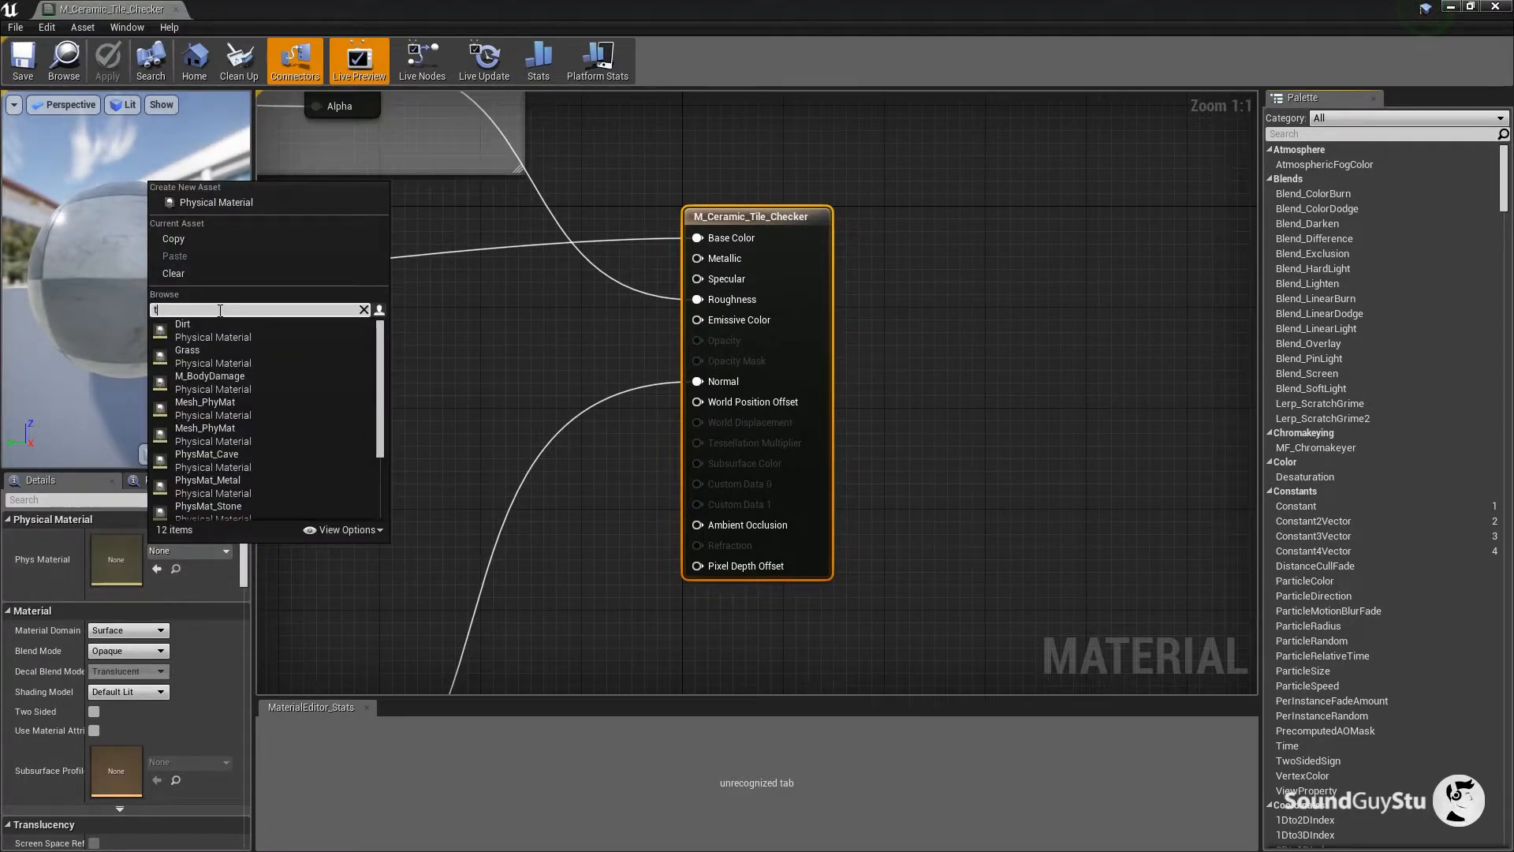
{"action": "type", "text": "tile"}
{"action": "left_click", "coordinate": [212, 339]}
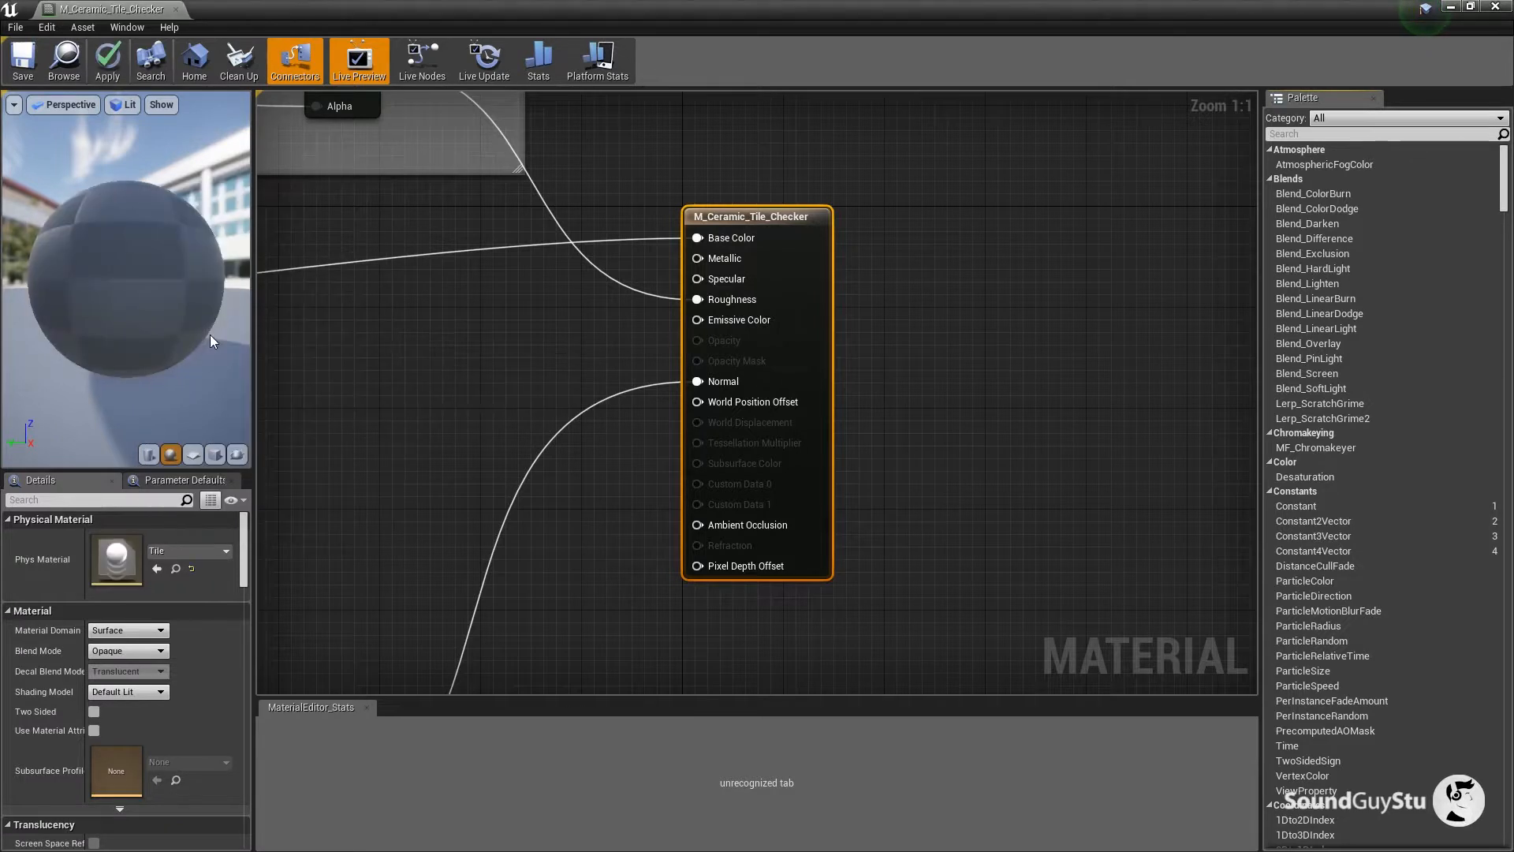
{"action": "left_click", "coordinate": [21, 69]}
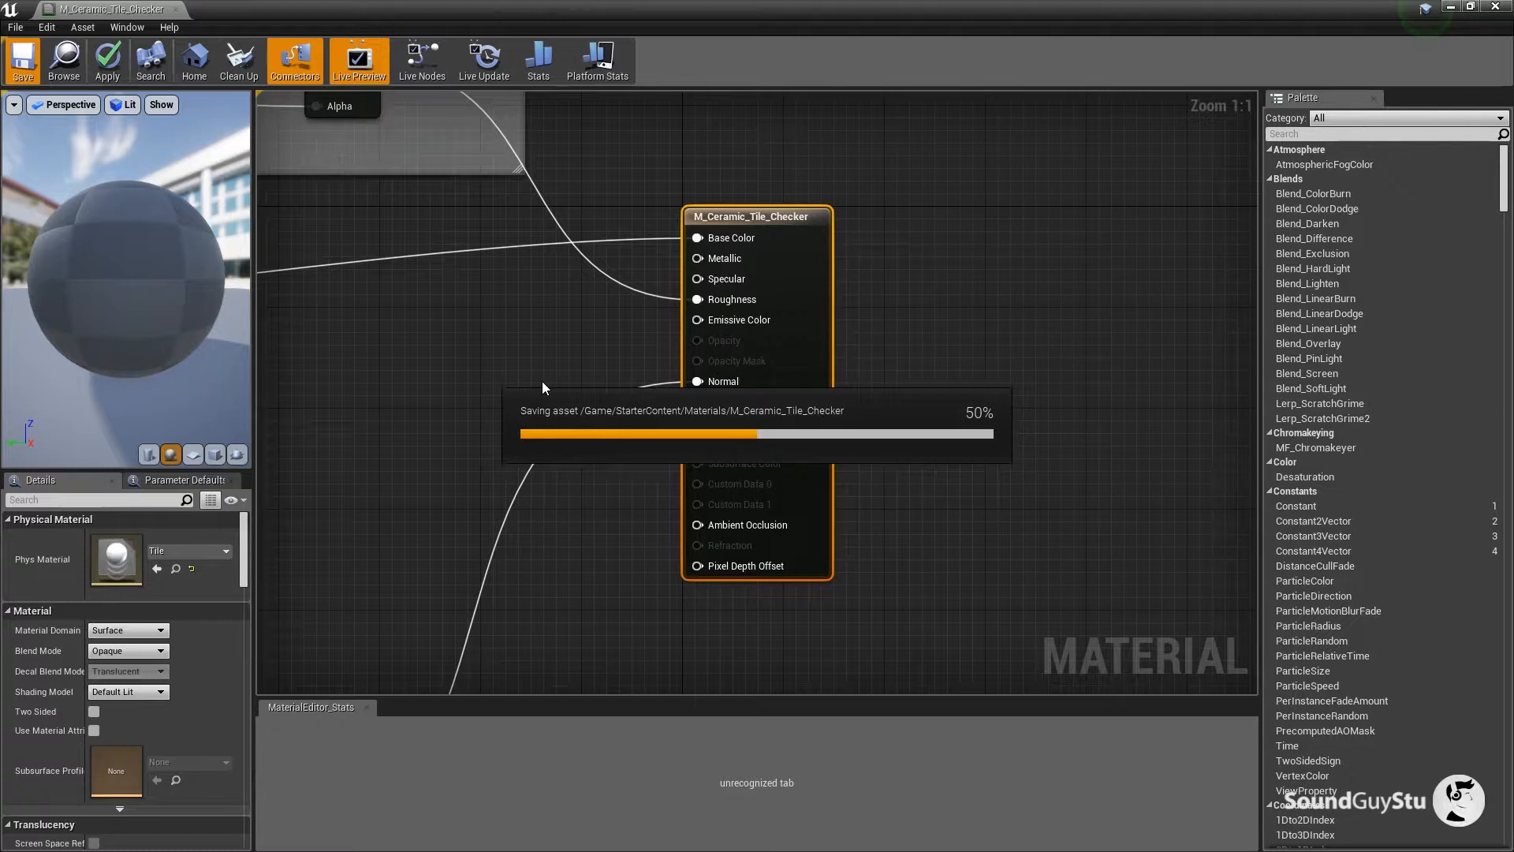
{"action": "scroll", "coordinate": [465, 320], "scroll_direction": "down", "scroll_amount": 4}
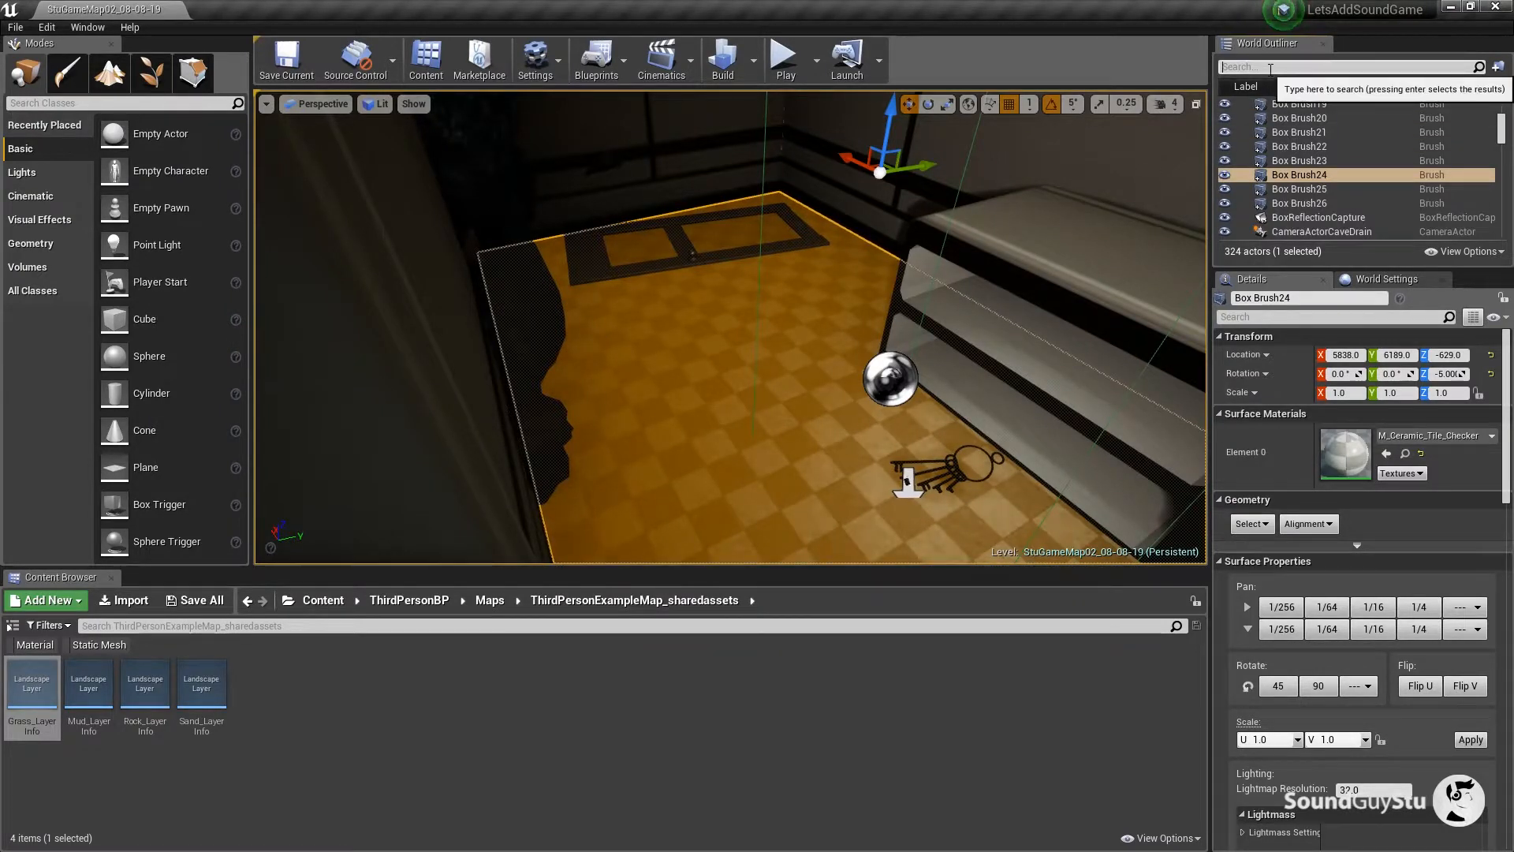
Search the level's actors for "third" and focus the view on the ThirdPersonCharacter on the beach.
{"action": "type", "text": "third"}
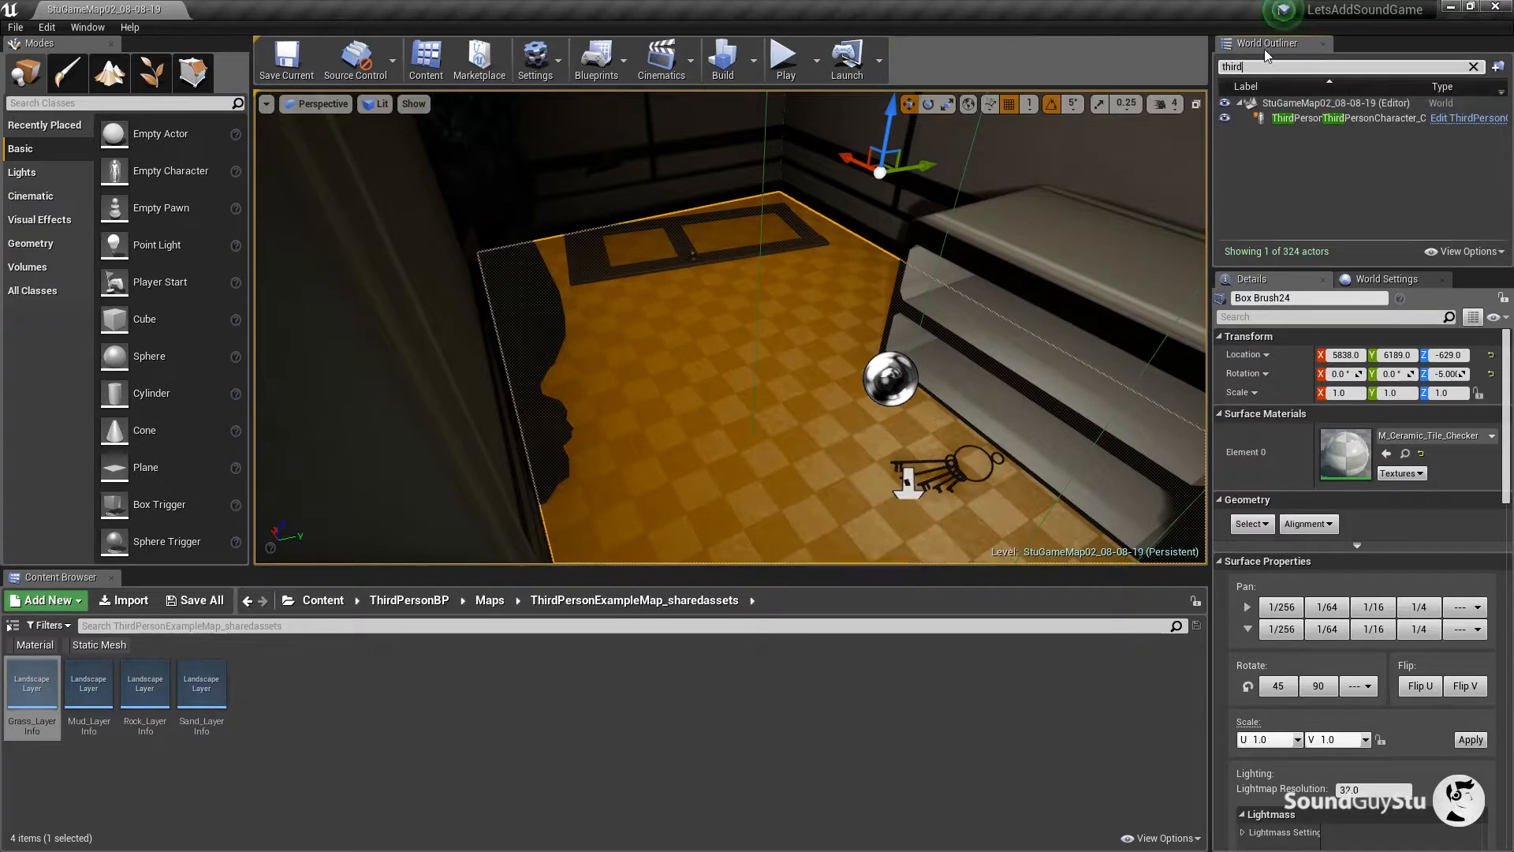
{"action": "double_click", "coordinate": [1341, 119]}
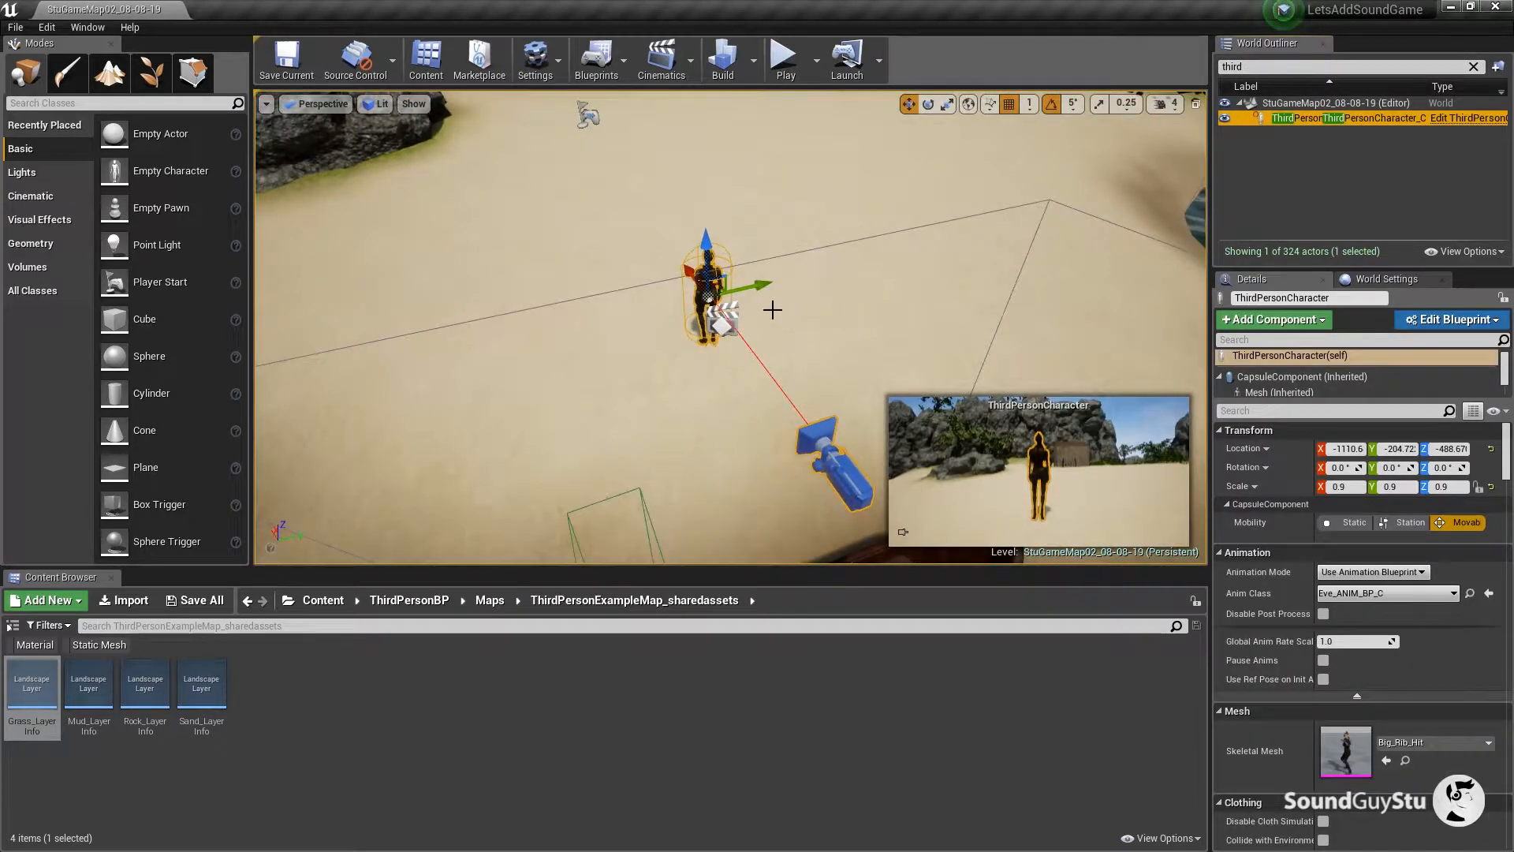
{"action": "left_click_drag", "start_coordinate": [773, 310], "coordinate": [734, 297]}
{"action": "left_click", "coordinate": [969, 701]}
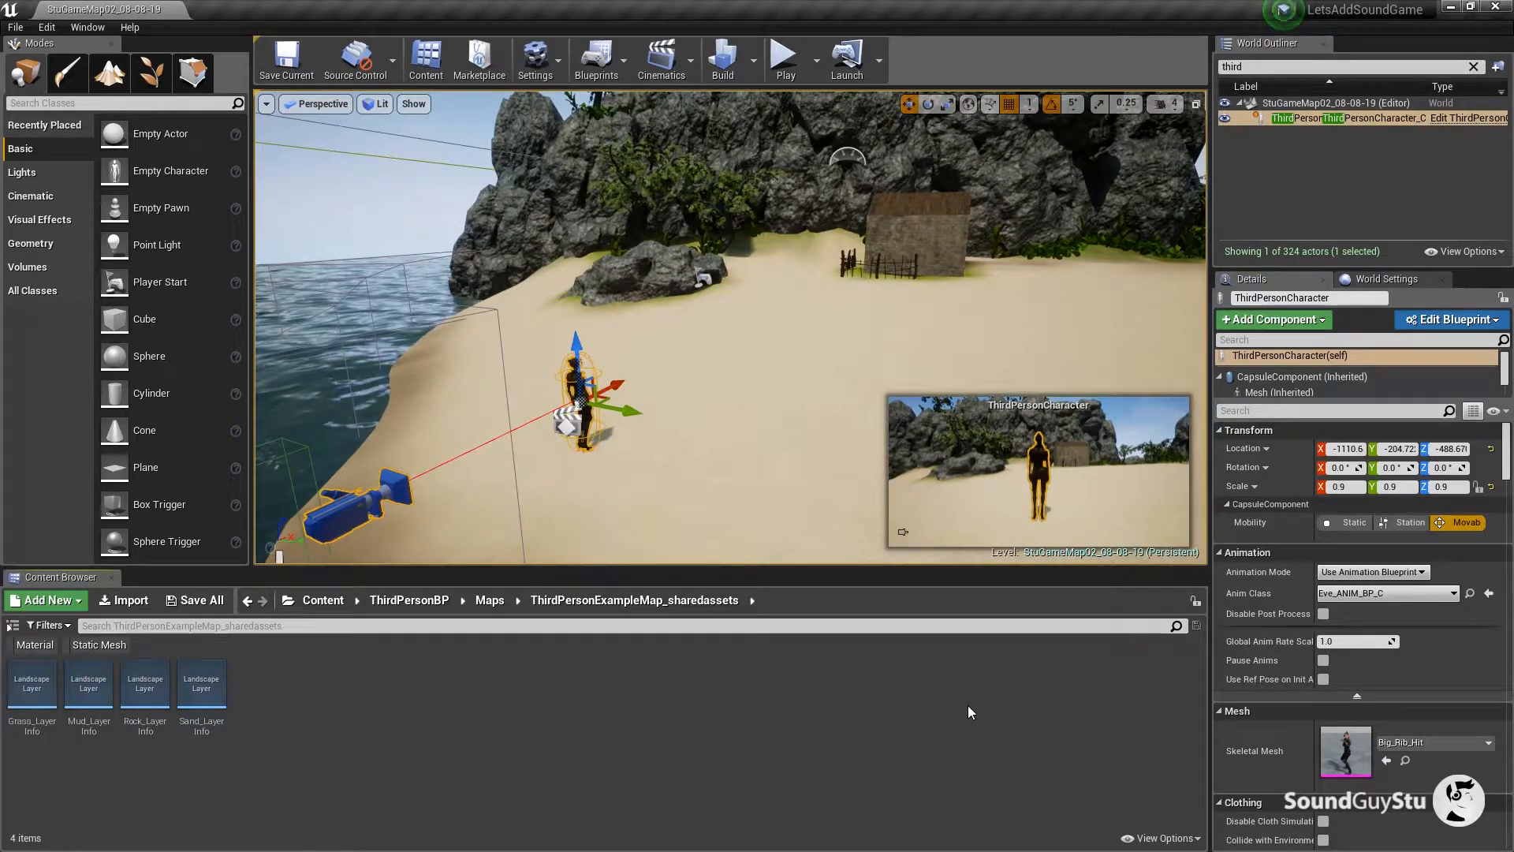
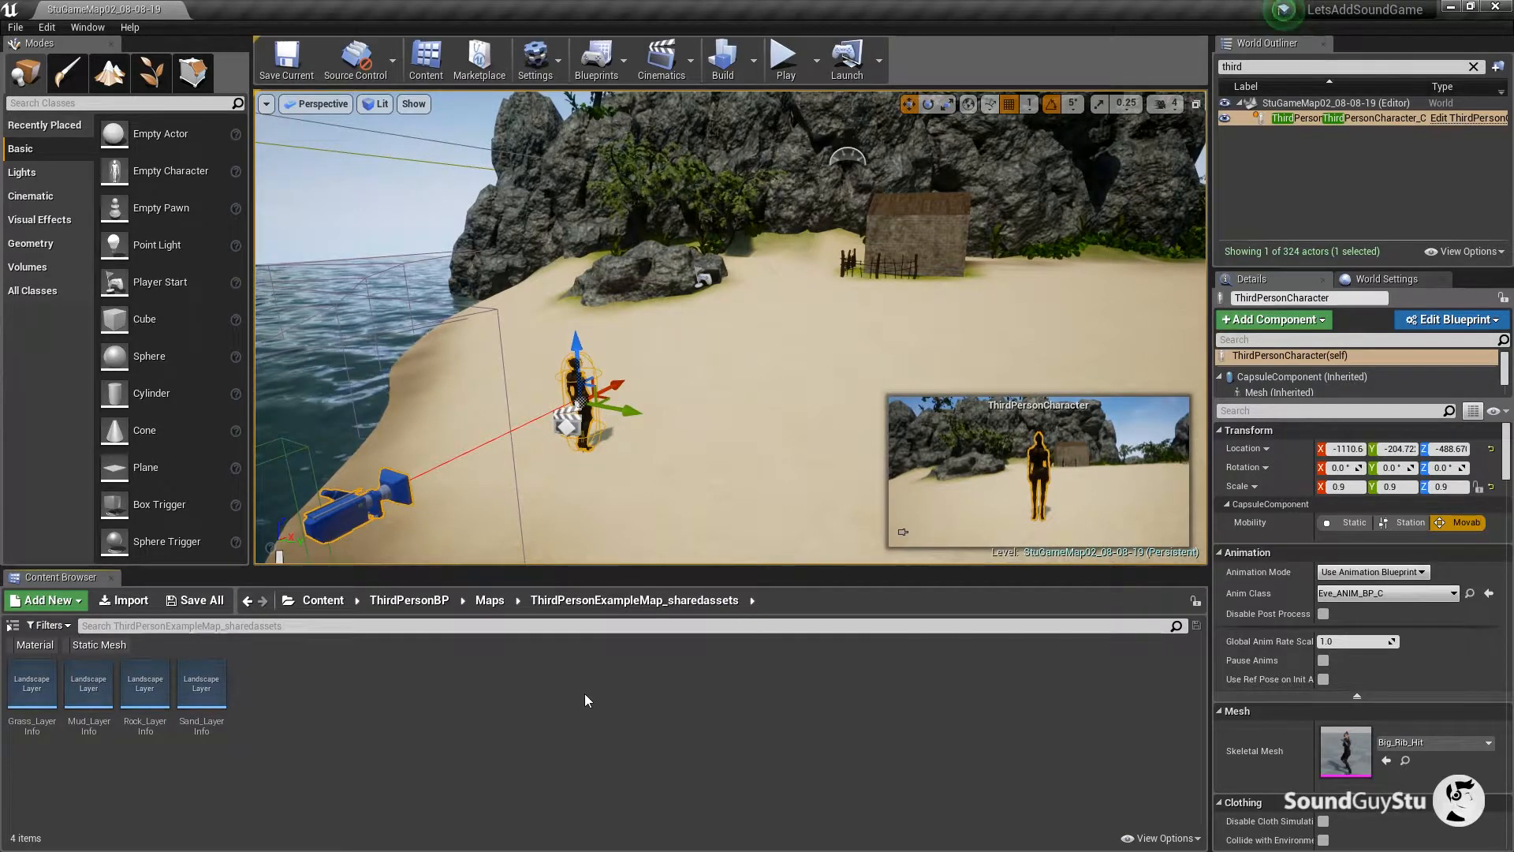
{"action": "mouse_move", "coordinate": [561, 457]}
{"action": "left_mouse_down"}
{"action": "mouse_move", "coordinate": [702, 520]}
{"action": "mouse_move", "coordinate": [552, 446]}
{"action": "left_mouse_up"}
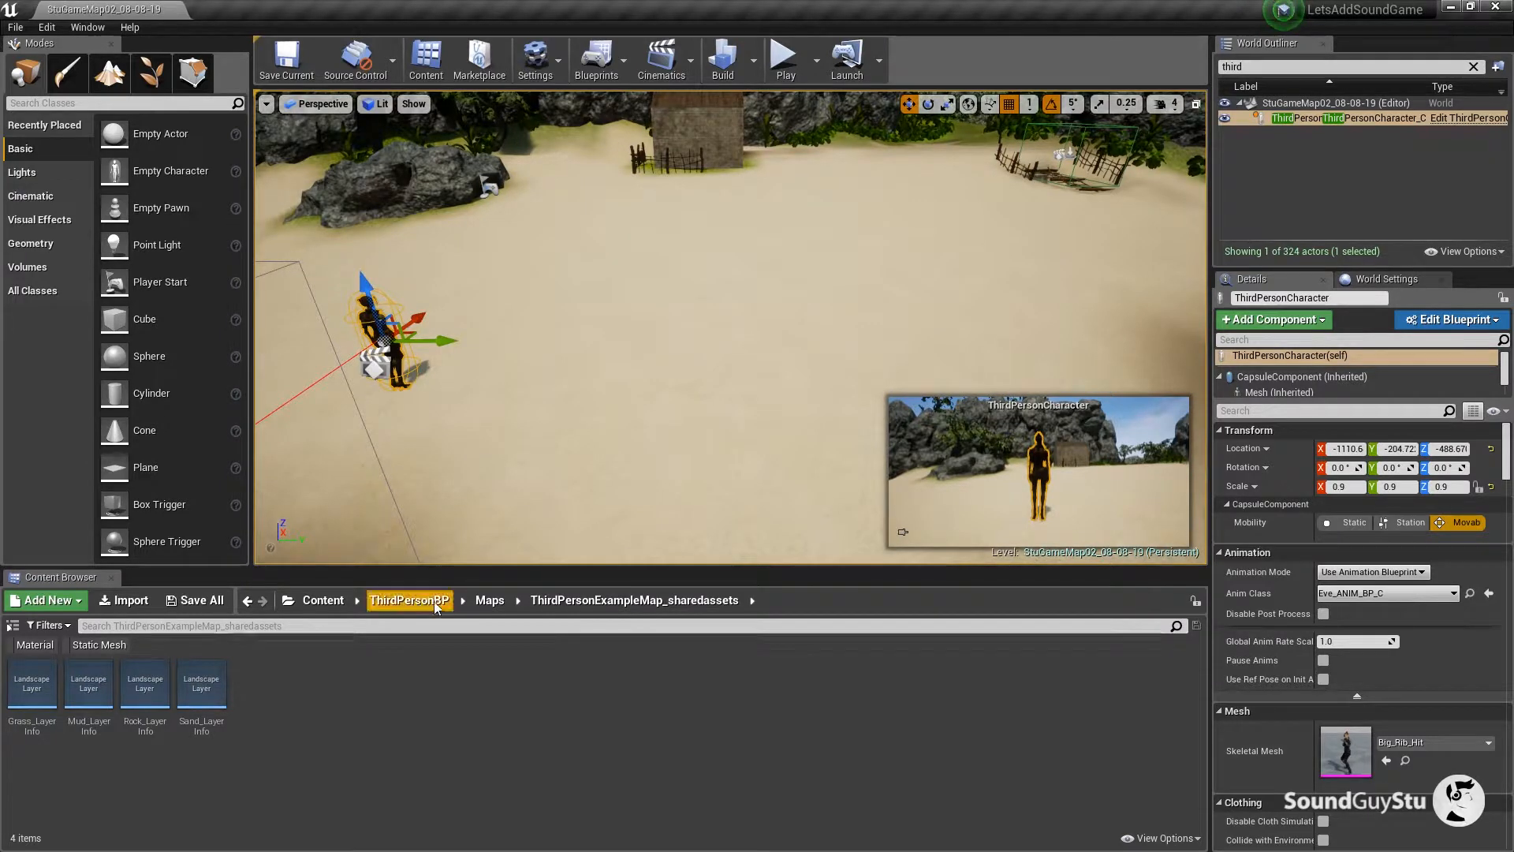
Search the whole Content folder for "eve" and open the Eve_ANIM_BP animation blueprint.
{"action": "left_click", "coordinate": [321, 603]}
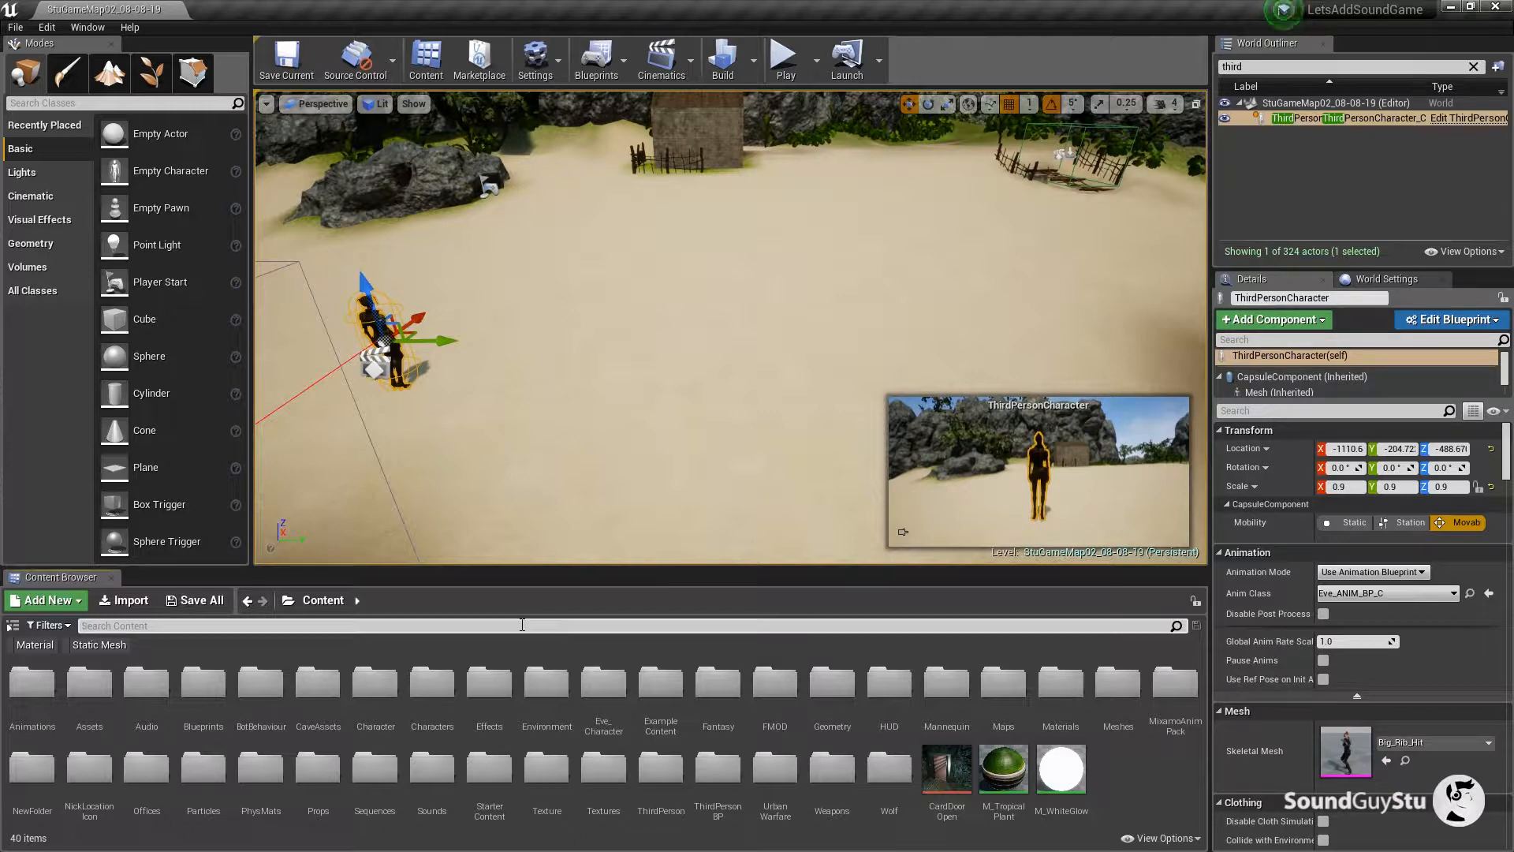
{"action": "type", "text": "eve"}
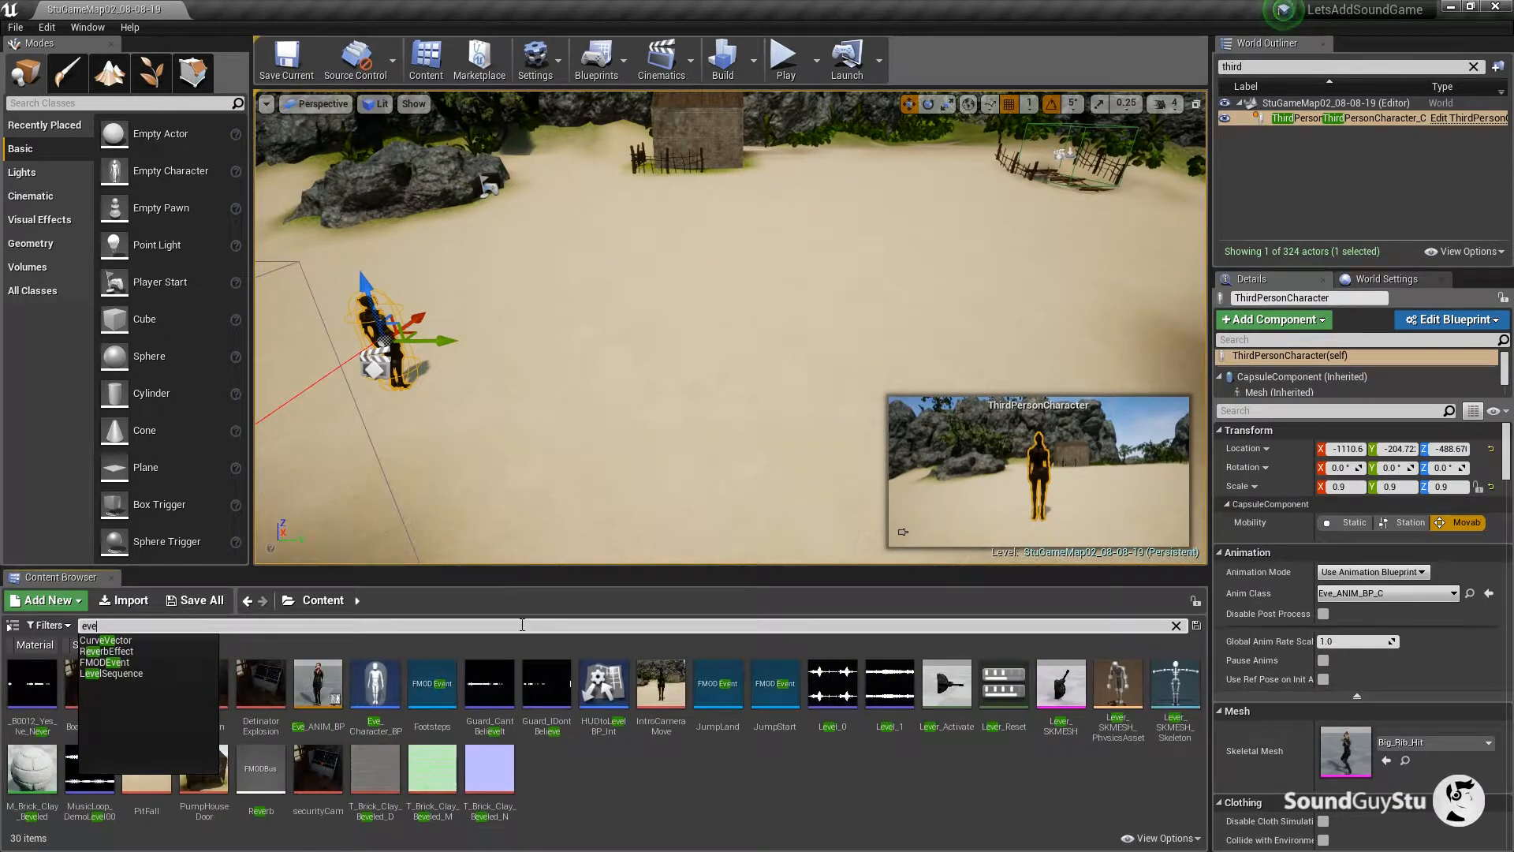
{"action": "double_click", "coordinate": [318, 683]}
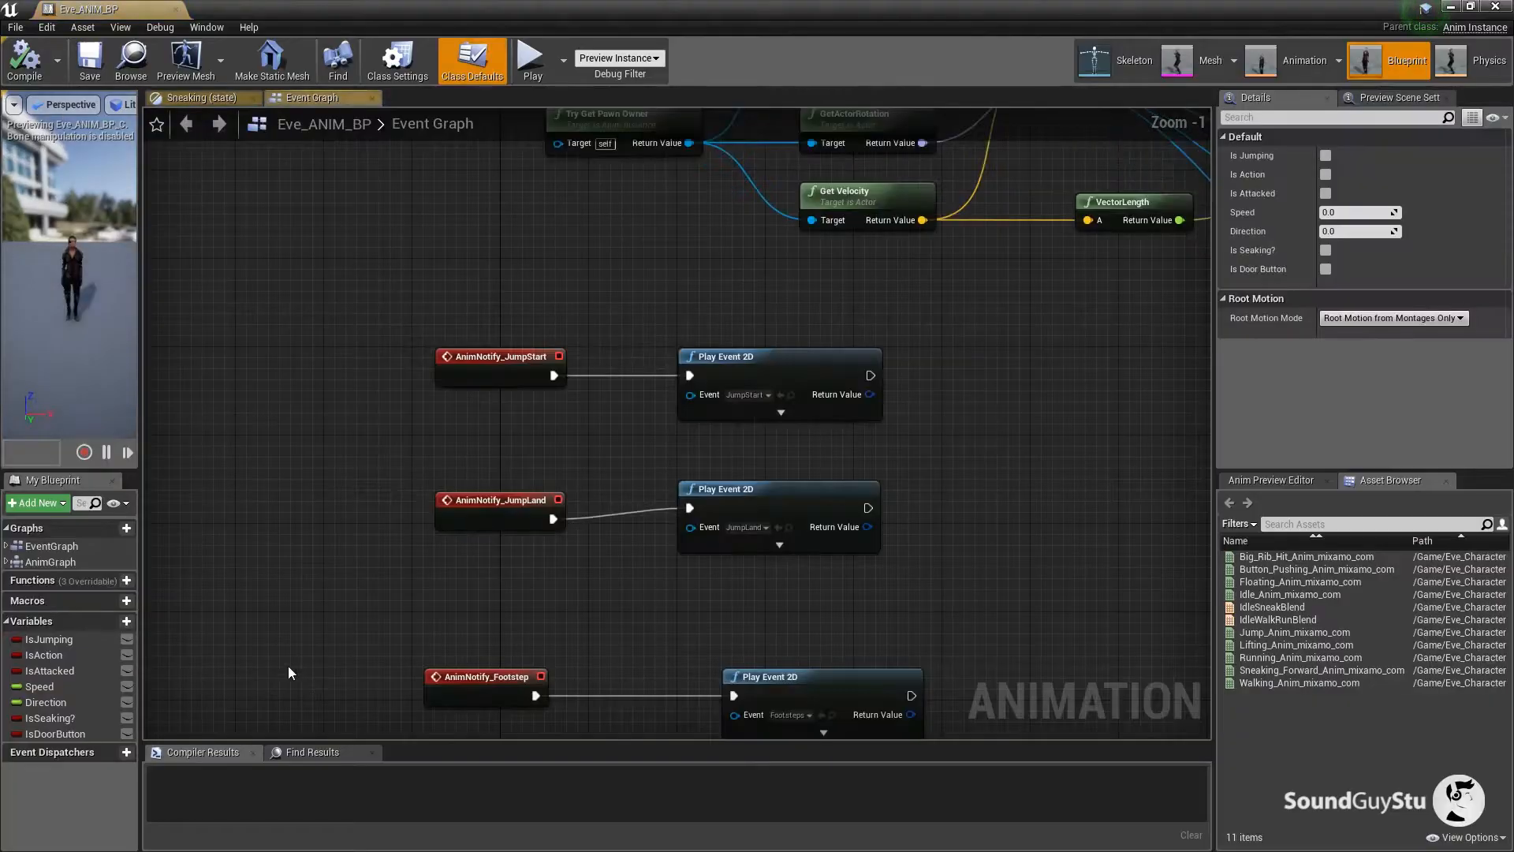
Move the Footsteps Play Event 2D node well away from AnimNotify_Footstep in the Event Graph and break the link between them.
{"action": "scroll", "coordinate": [573, 561], "scroll_direction": "down", "scroll_amount": 2}
{"action": "left_click_drag", "start_coordinate": [573, 561], "coordinate": [585, 294]}
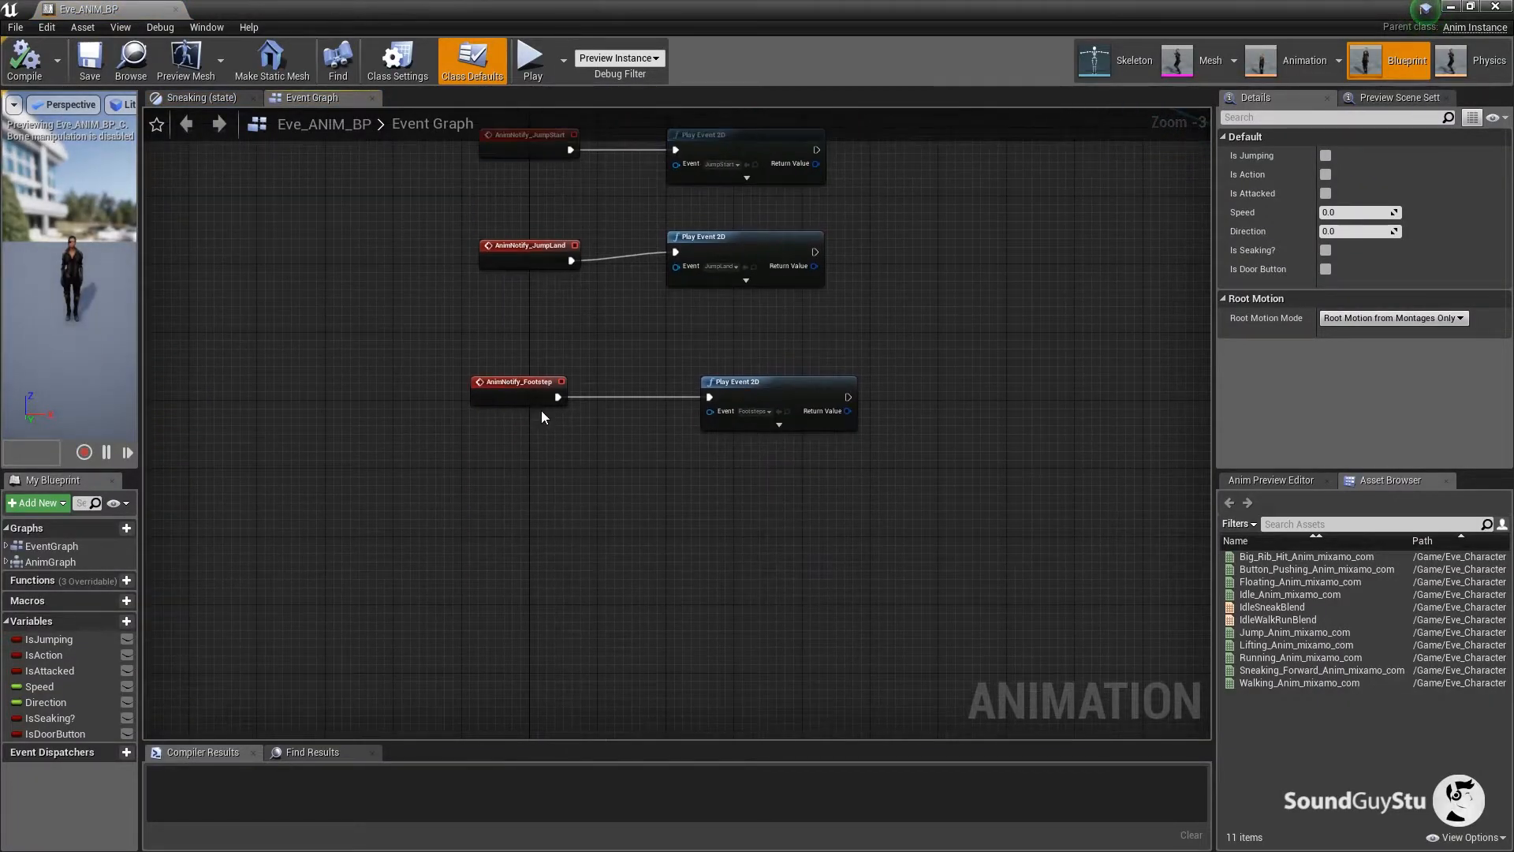
{"action": "left_click_drag", "start_coordinate": [744, 549], "coordinate": [641, 573]}
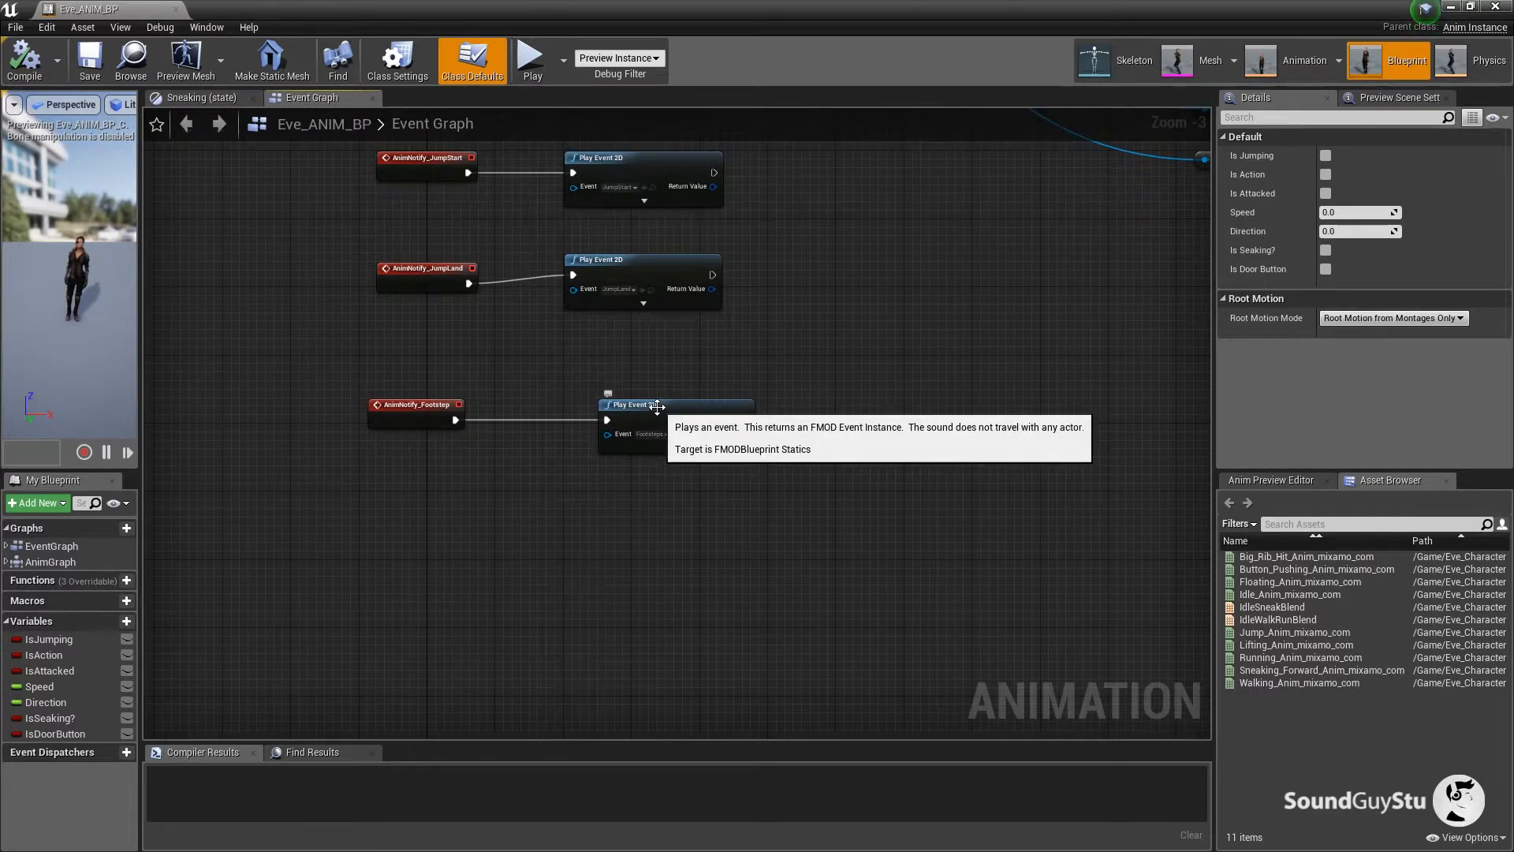
{"action": "left_click_drag", "start_coordinate": [698, 404], "coordinate": [1062, 403]}
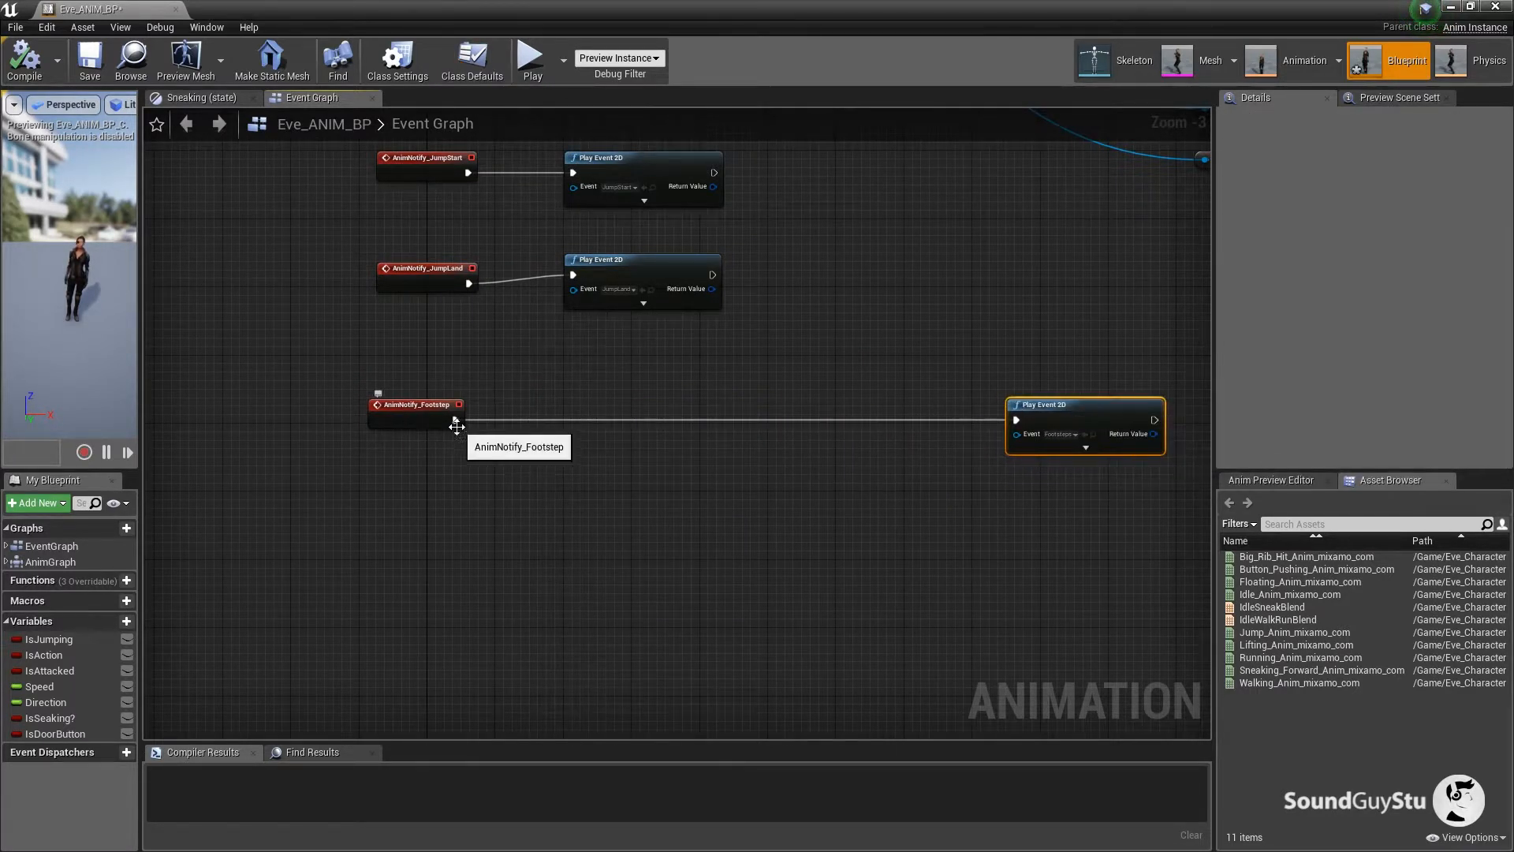
{"action": "left_click", "coordinate": [453, 419], "text": "alt"}
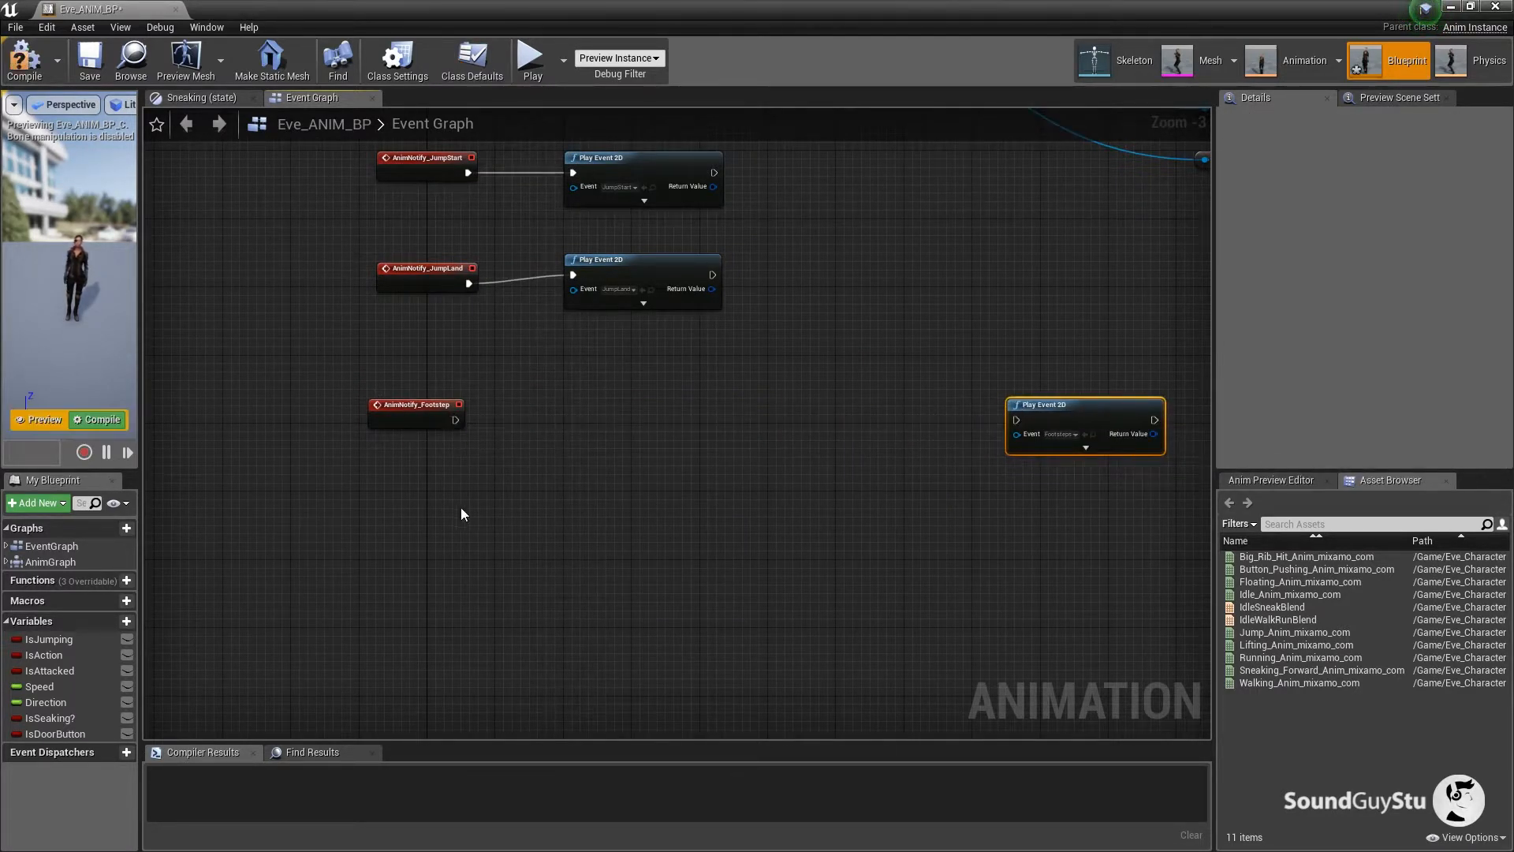
{"action": "scroll", "coordinate": [460, 508], "scroll_direction": "up", "scroll_amount": 1}
{"action": "mouse_move", "coordinate": [461, 508]}
{"action": "left_mouse_down"}
{"action": "mouse_move", "coordinate": [563, 526]}
{"action": "mouse_move", "coordinate": [562, 475]}
{"action": "mouse_move", "coordinate": [522, 475]}
{"action": "mouse_move", "coordinate": [440, 517]}
{"action": "left_mouse_up"}
{"action": "left_click", "coordinate": [396, 420]}
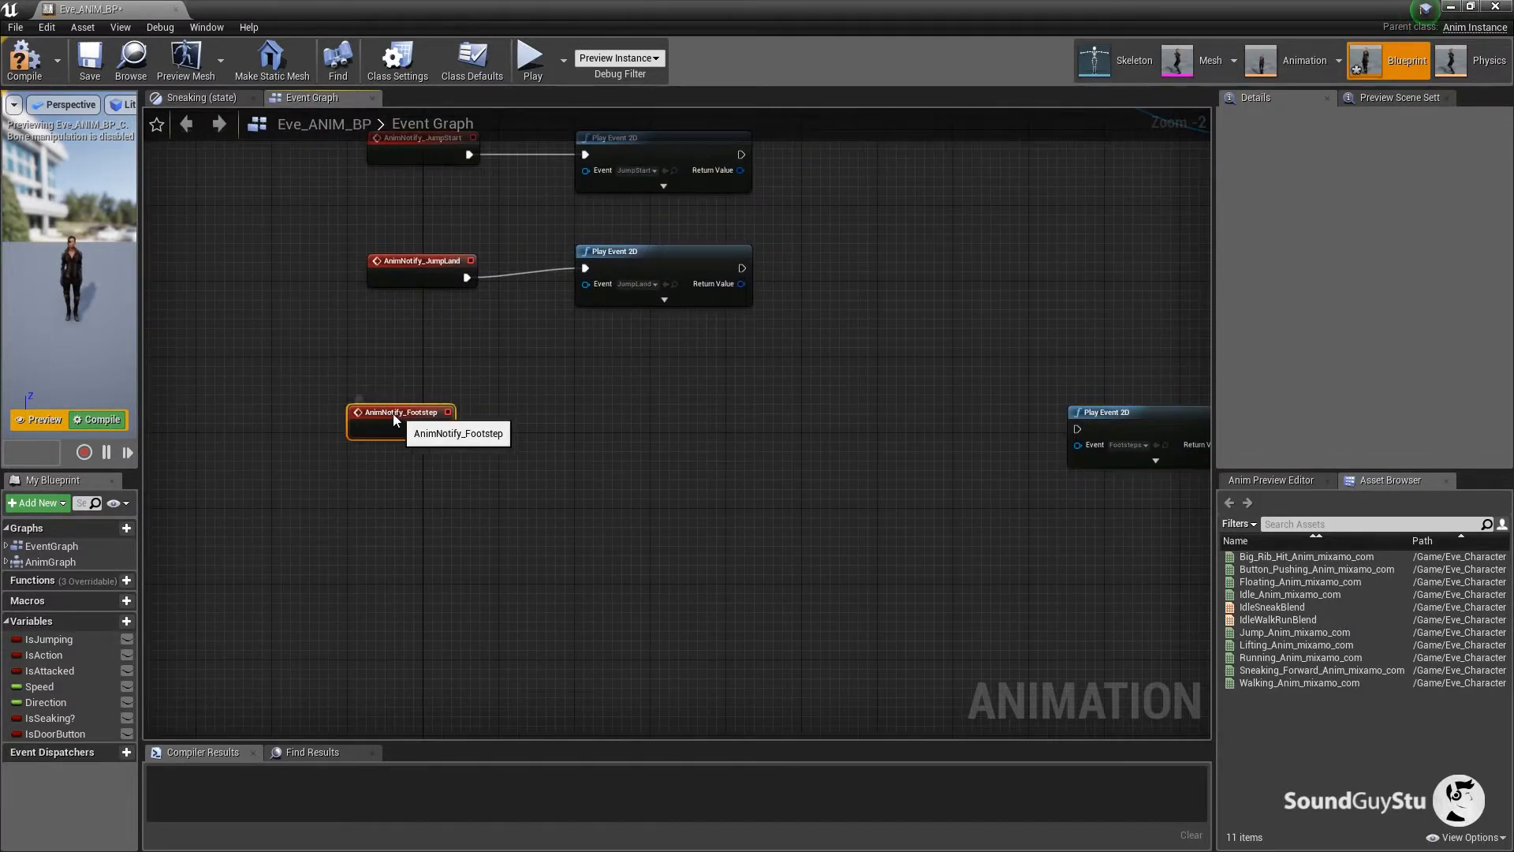
Add a MultiLineTraceByChannel node executed from AnimNotify_Footstep and line it up with the event.
{"action": "left_click_drag", "start_coordinate": [396, 419], "coordinate": [387, 421]}
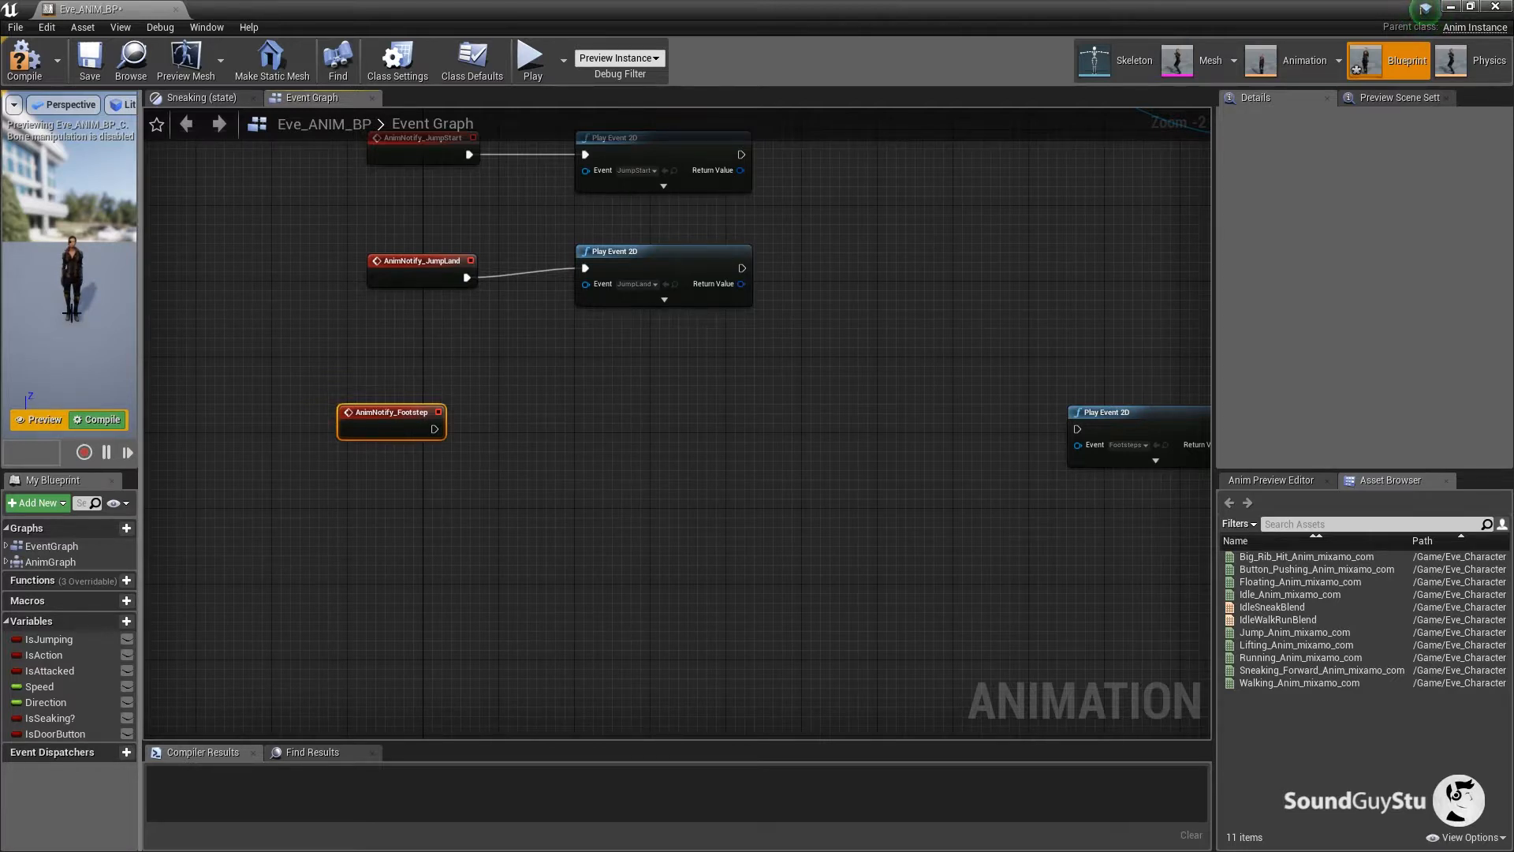
{"action": "left_click_drag", "start_coordinate": [434, 428], "coordinate": [519, 432]}
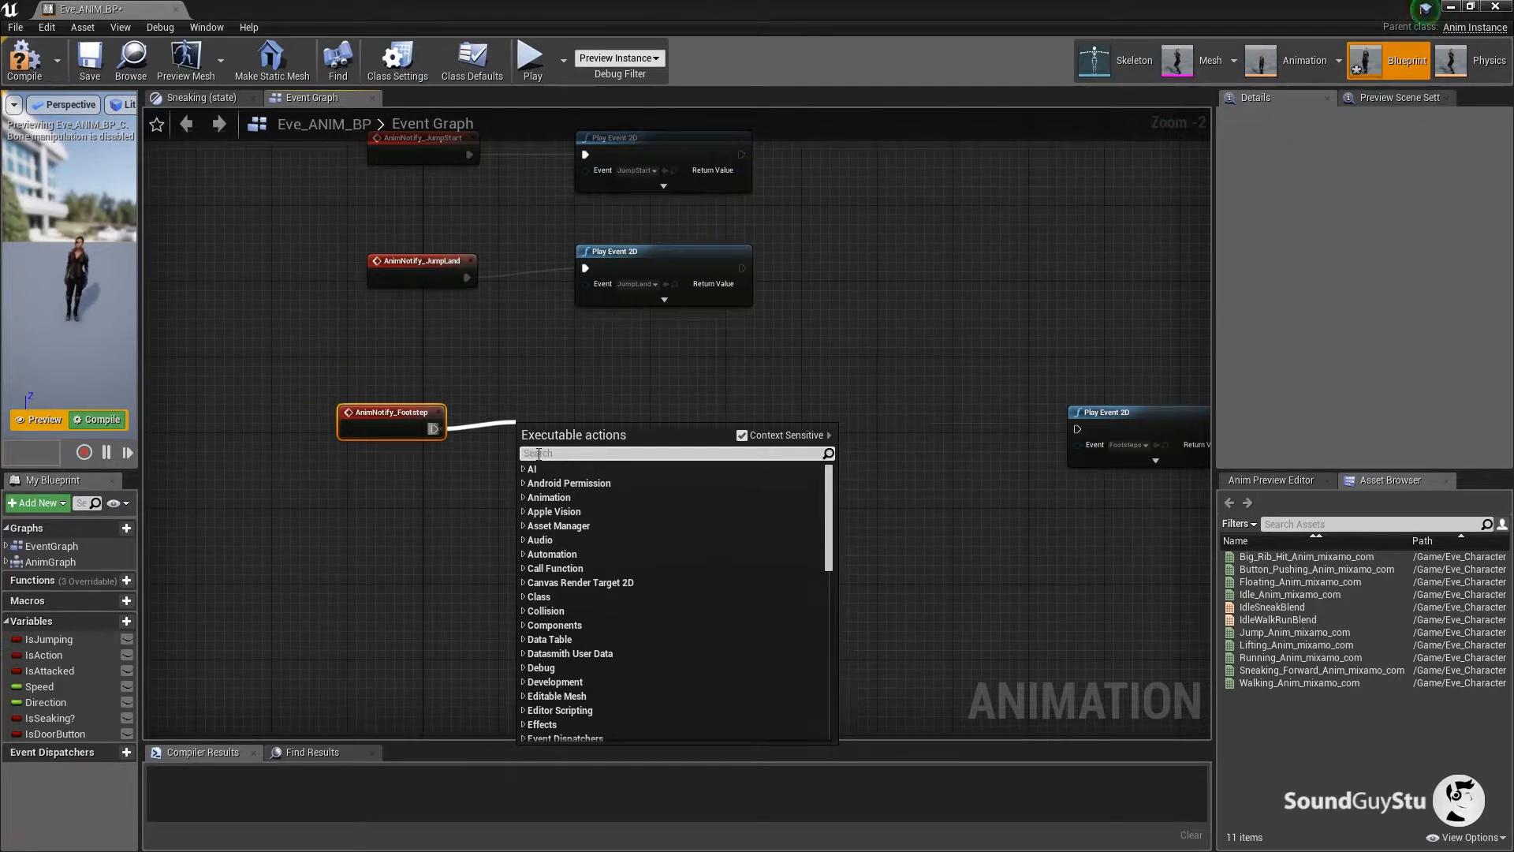
{"action": "type", "text": "lin"}
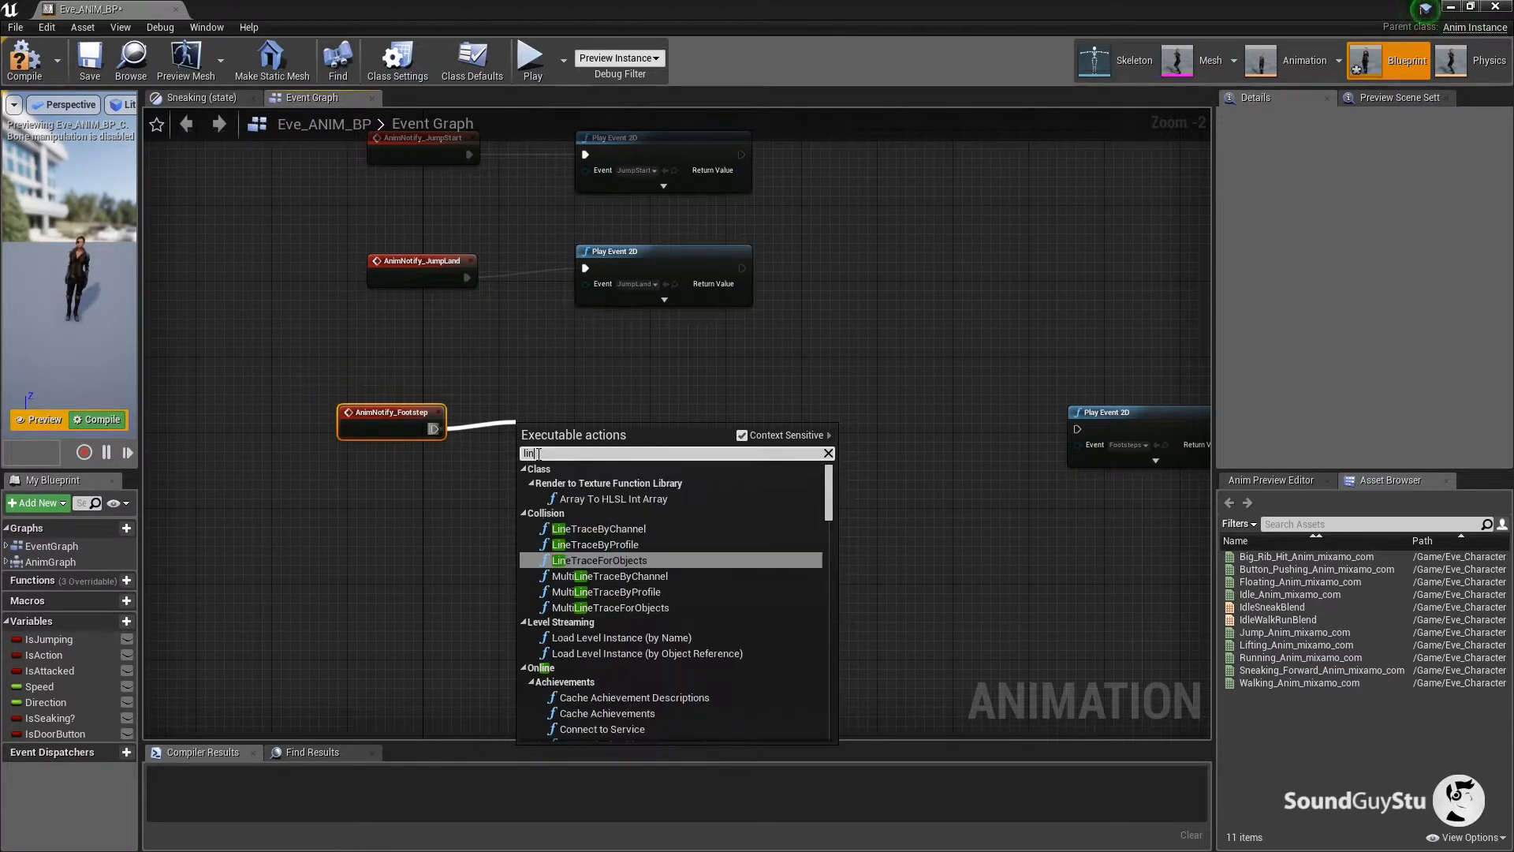
{"action": "type", "text": "etrace"}
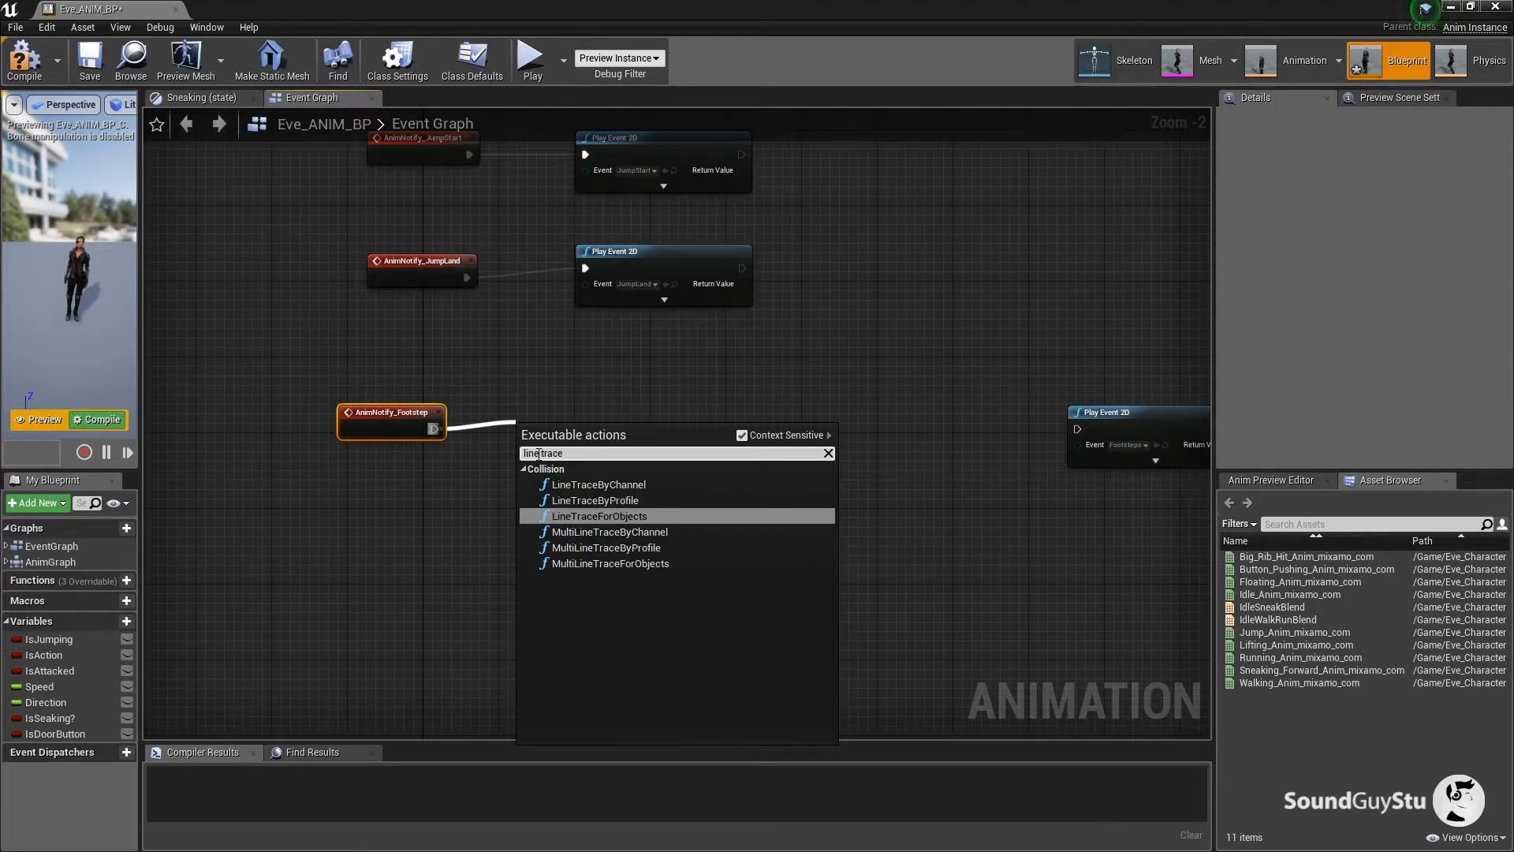
{"action": "left_click", "coordinate": [645, 531]}
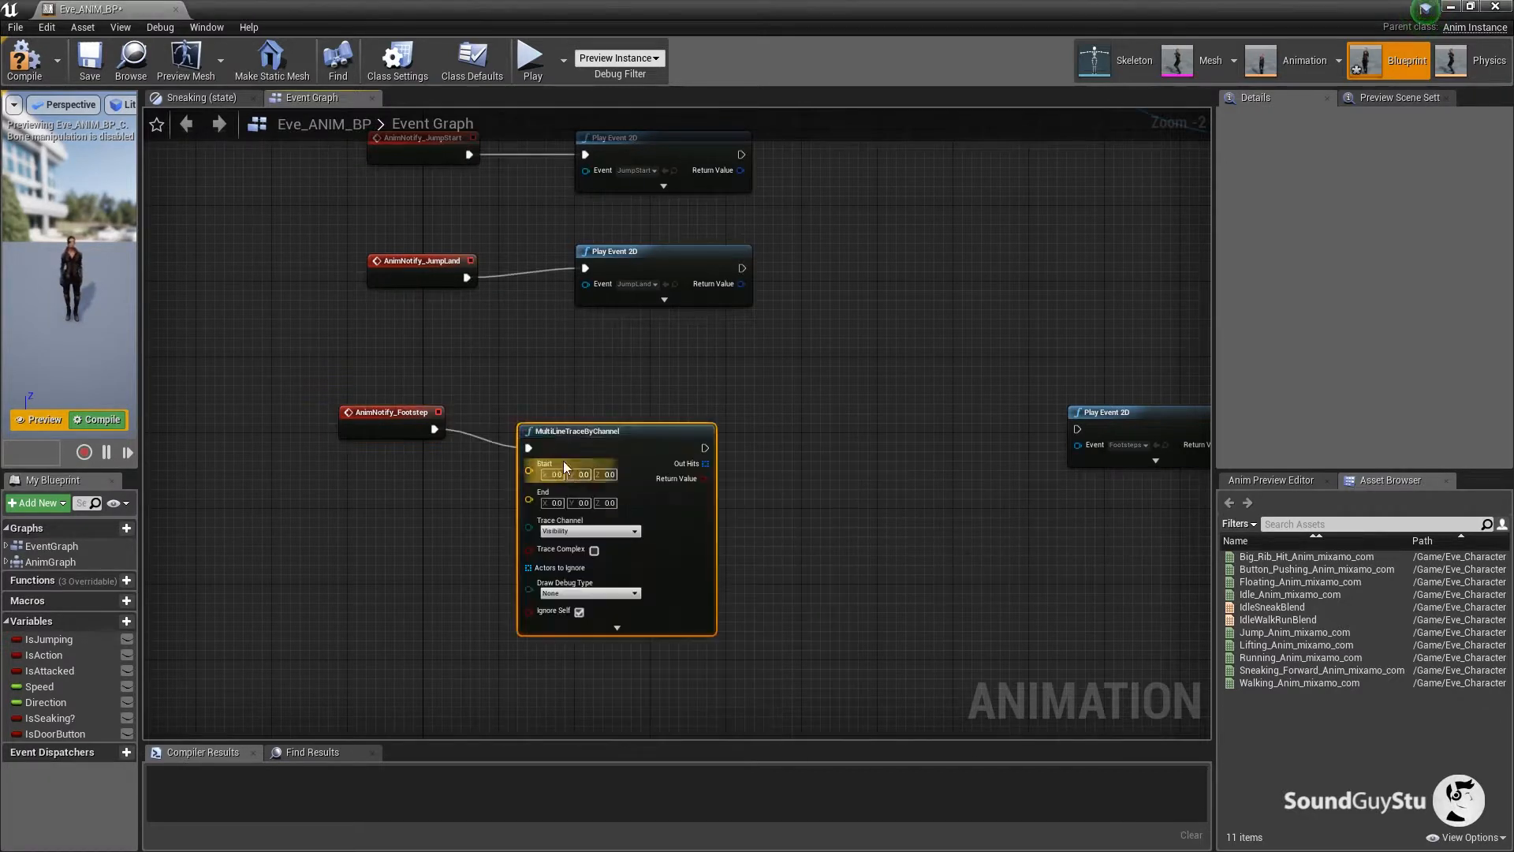
{"action": "left_click_drag", "start_coordinate": [563, 460], "coordinate": [632, 420]}
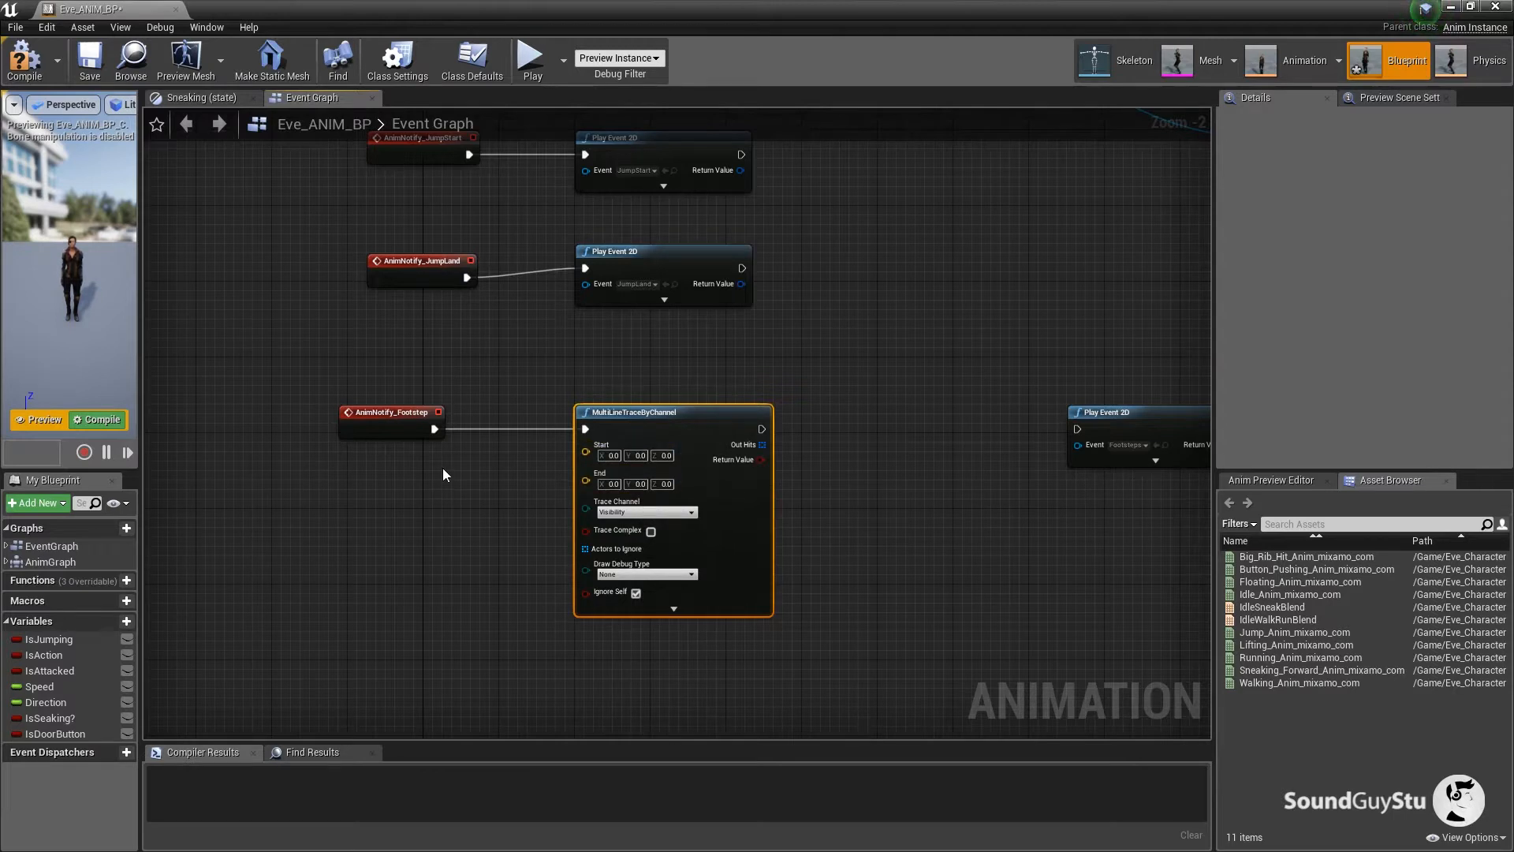
Add a Get Owning Actor node near the footstep event and feed its Return Value into a new GetActorLocation node.
{"action": "right_click", "coordinate": [405, 490]}
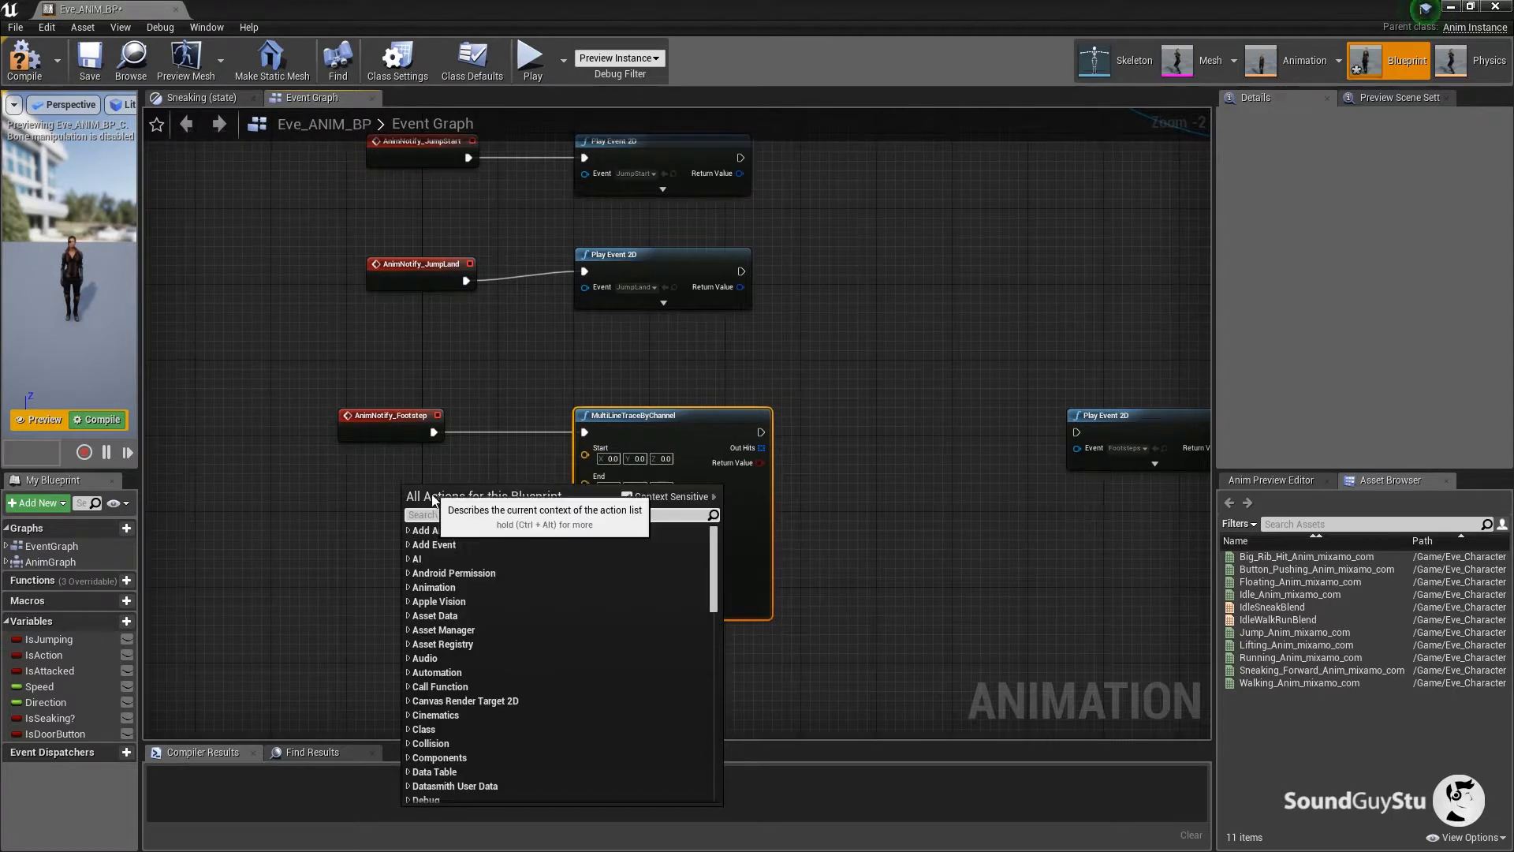
{"action": "type", "text": "get "}
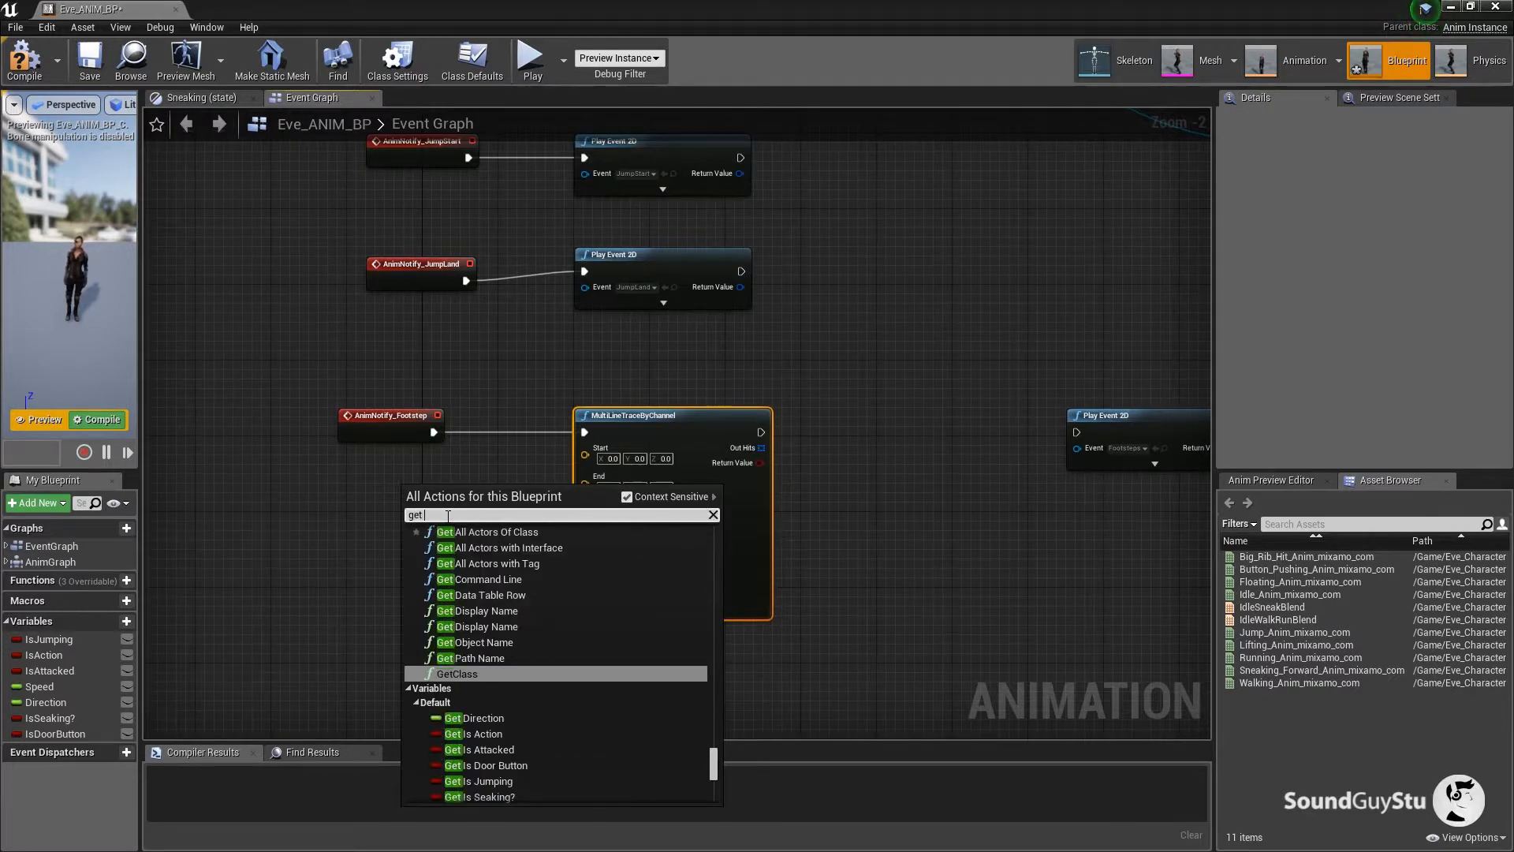
{"action": "type", "text": "owning"}
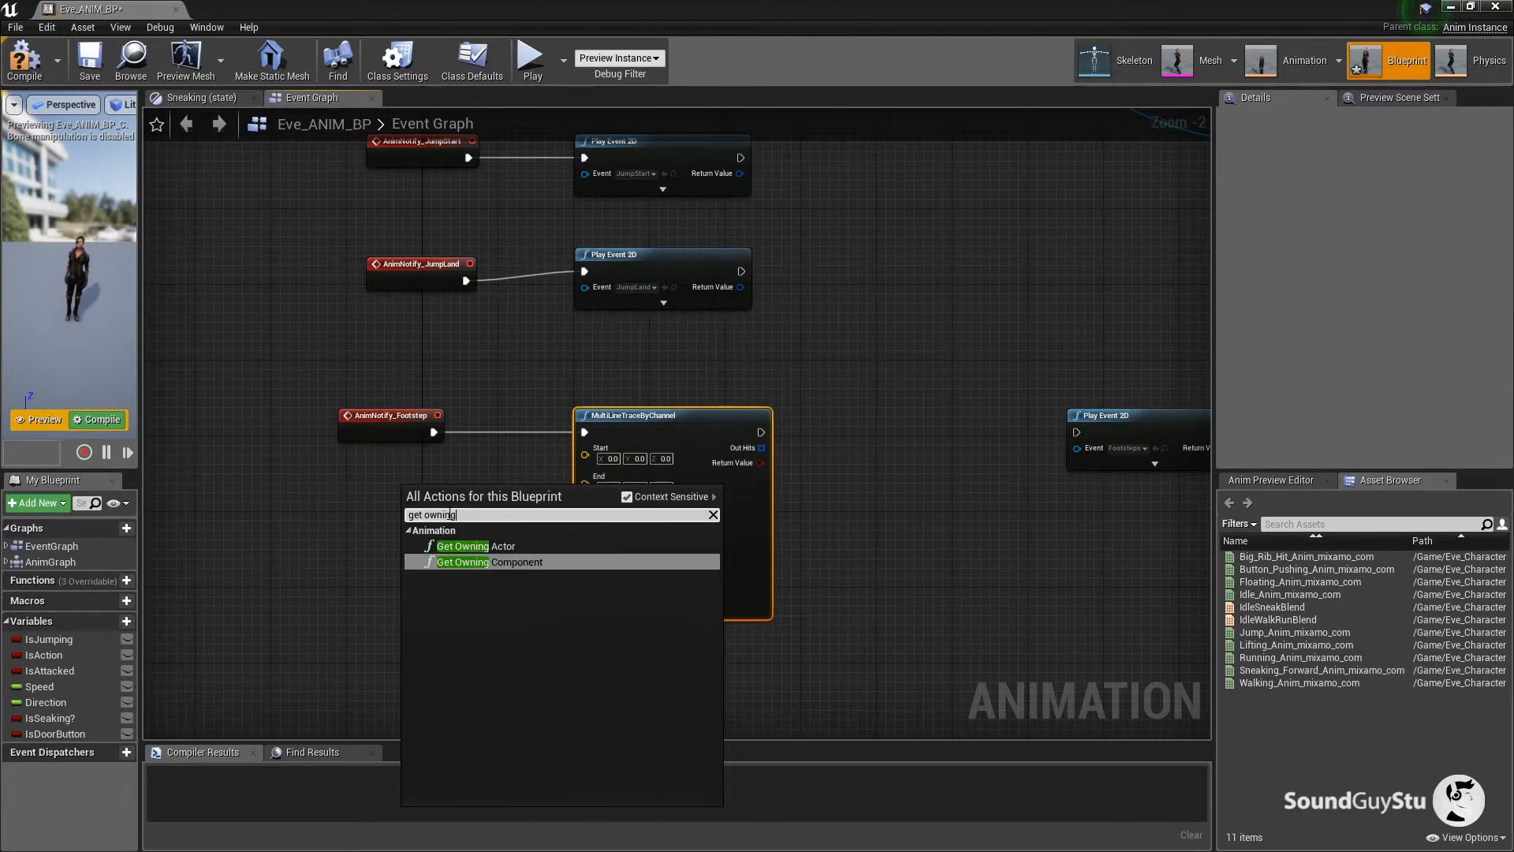
{"action": "left_click", "coordinate": [513, 547]}
{"action": "left_click_drag", "start_coordinate": [471, 493], "coordinate": [388, 505]}
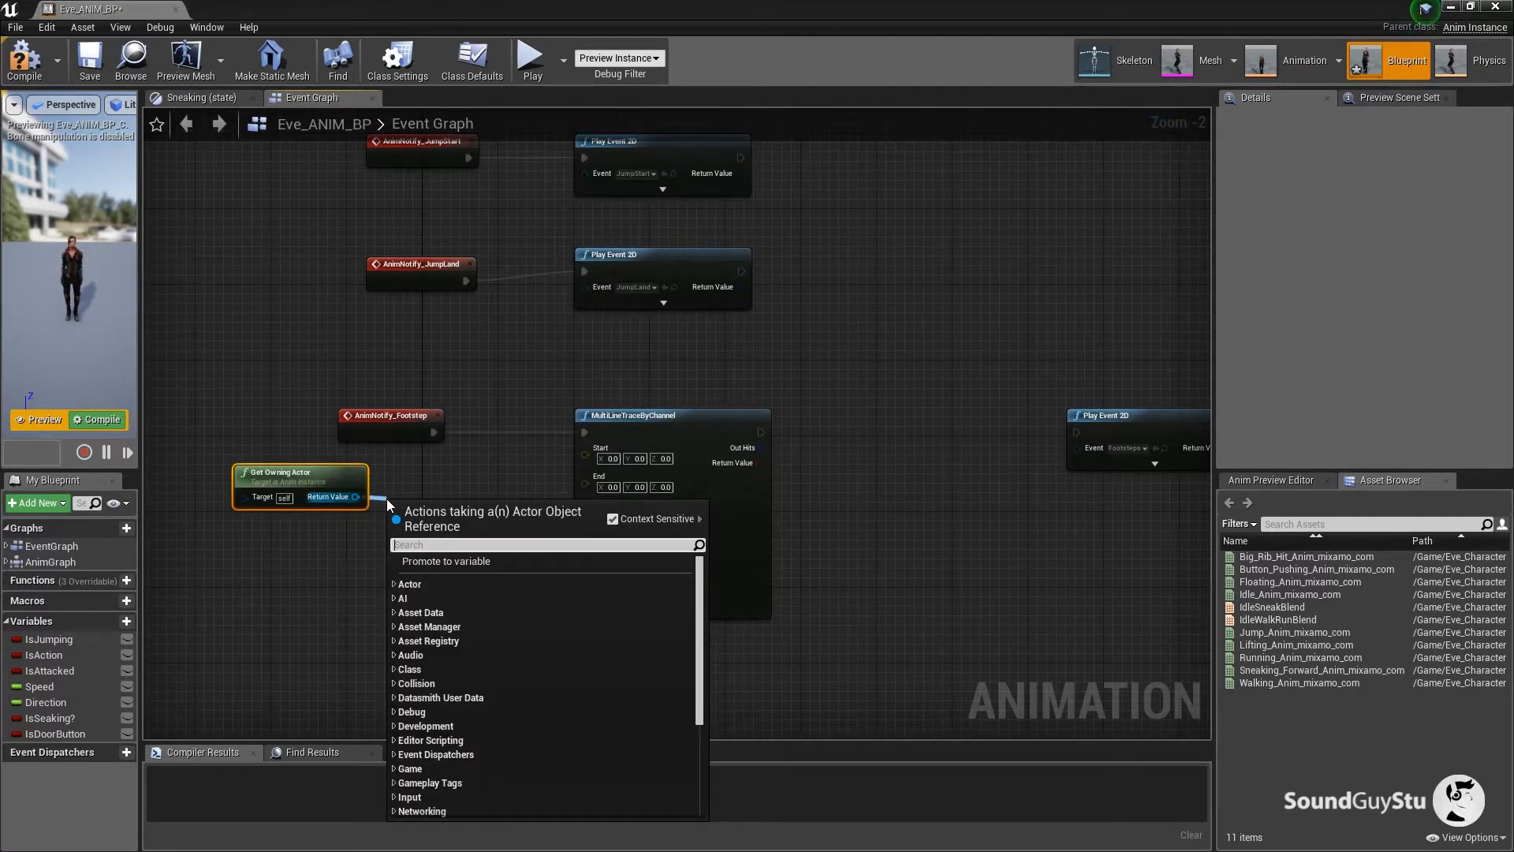
{"action": "type", "text": "get location"}
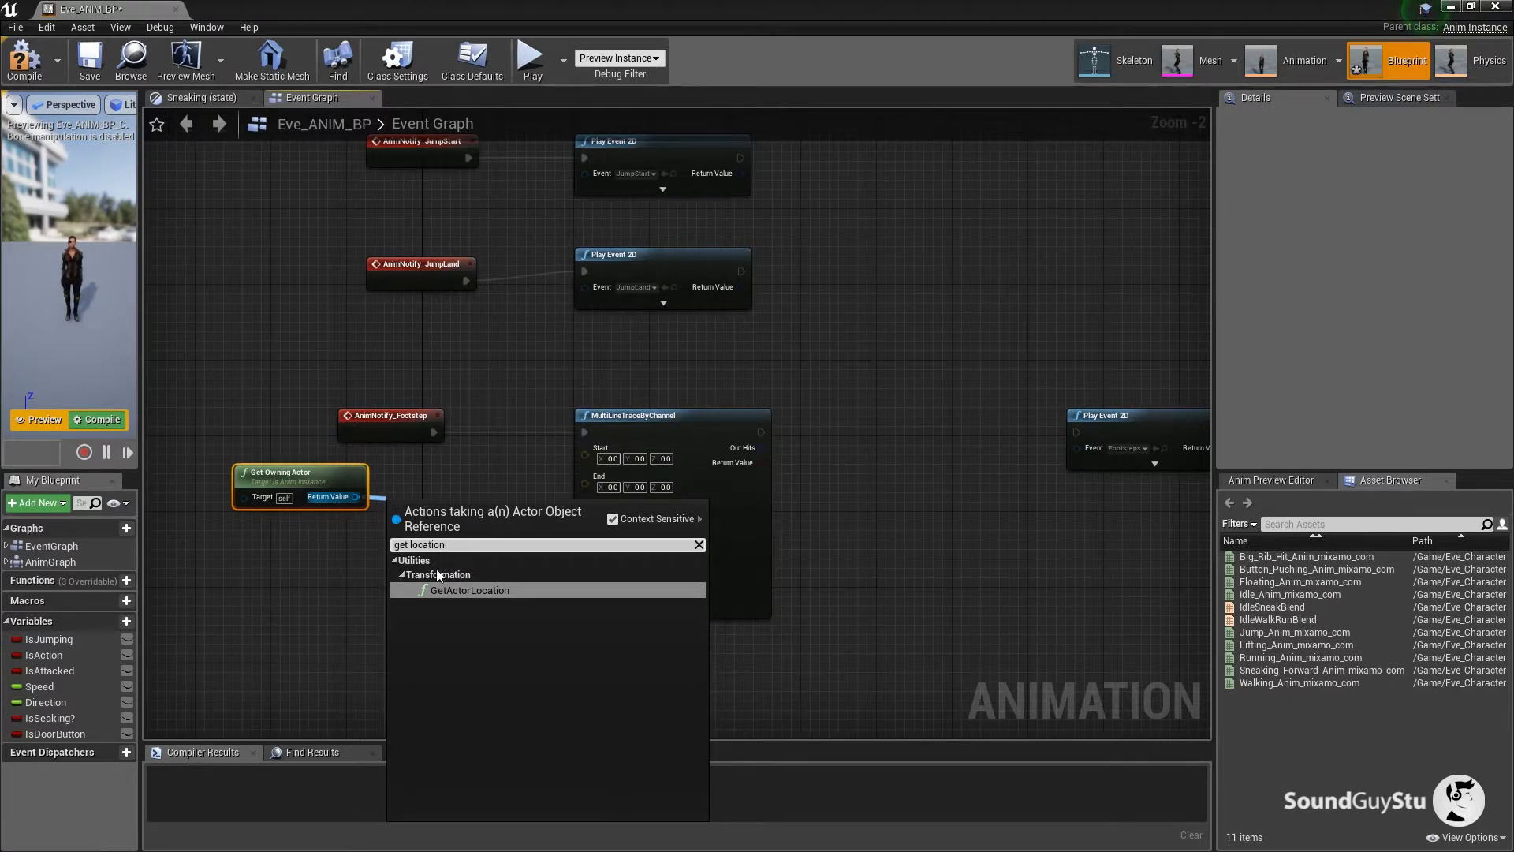
{"action": "left_click", "coordinate": [467, 590]}
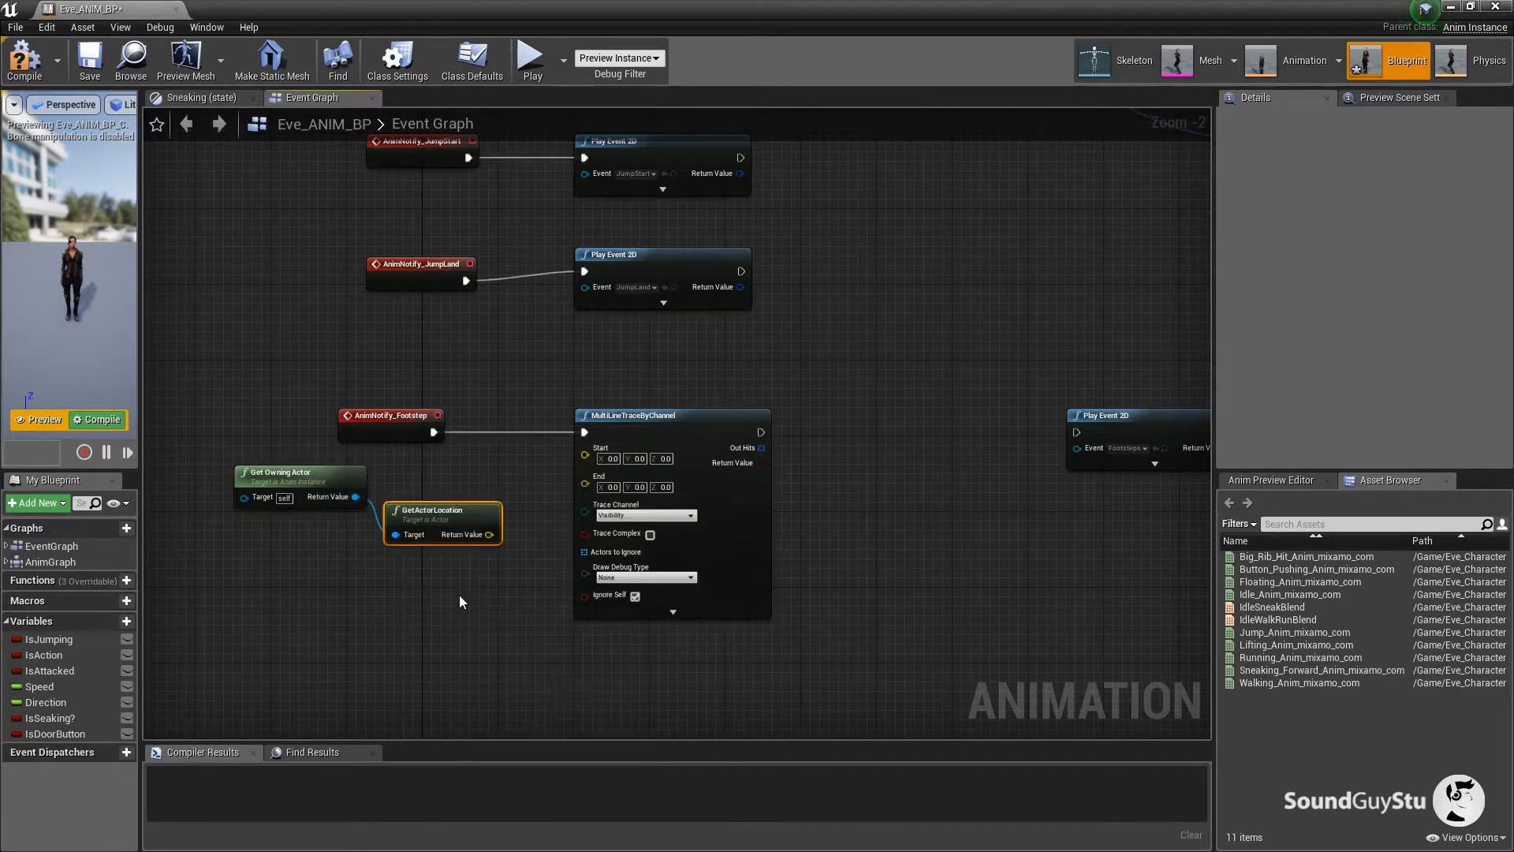
Align the Get Owning Actor and GetActorLocation nodes under the footstep event and connect the location to the trace's Start.
{"action": "left_click_drag", "start_coordinate": [316, 477], "coordinate": [288, 476]}
{"action": "left_click_drag", "start_coordinate": [410, 513], "coordinate": [585, 448]}
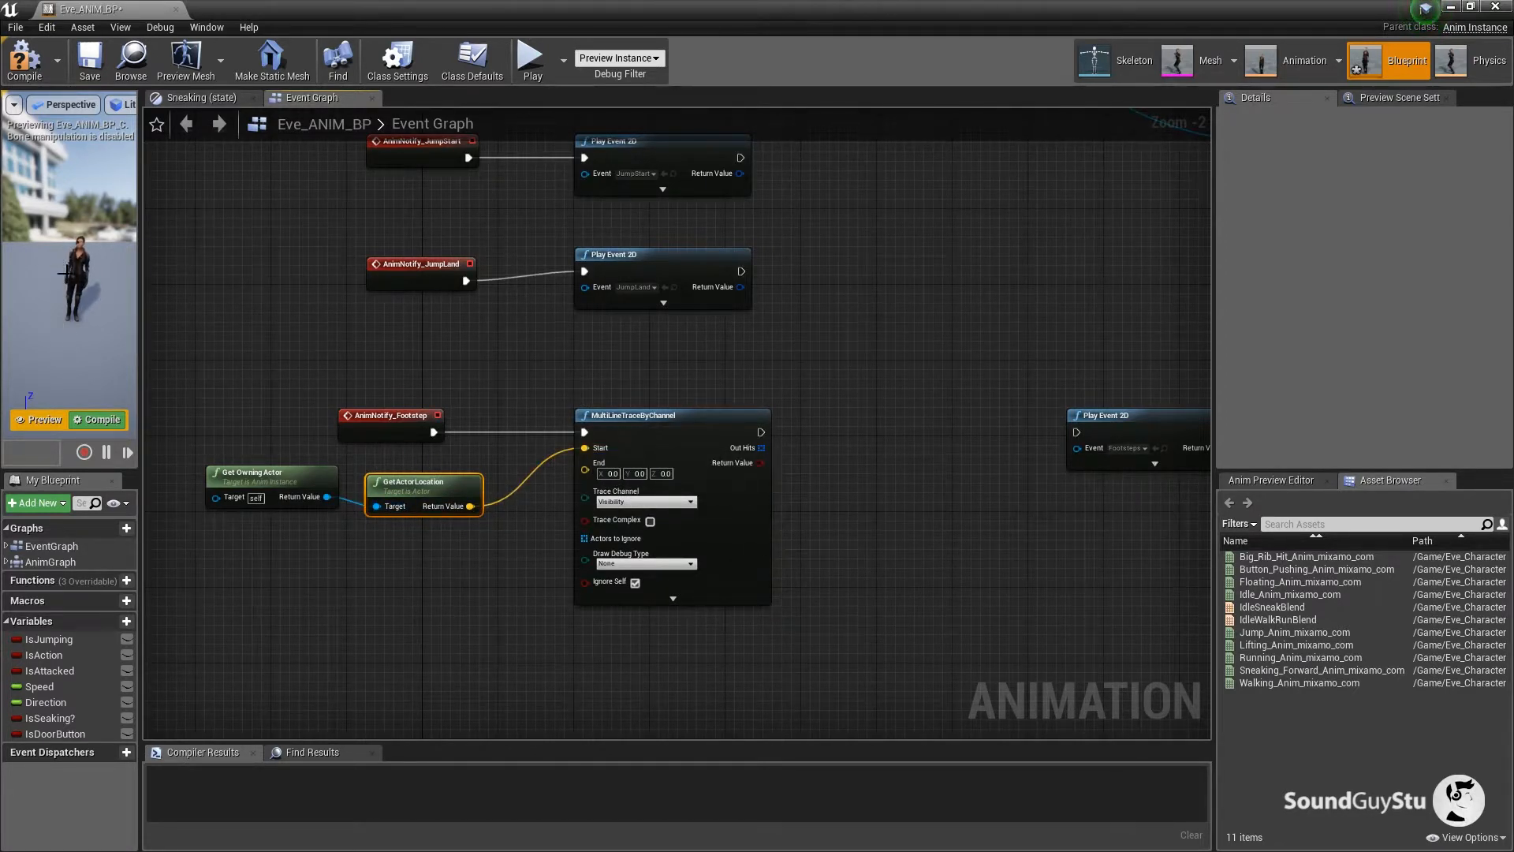
{"action": "left_click_drag", "start_coordinate": [439, 482], "coordinate": [437, 471]}
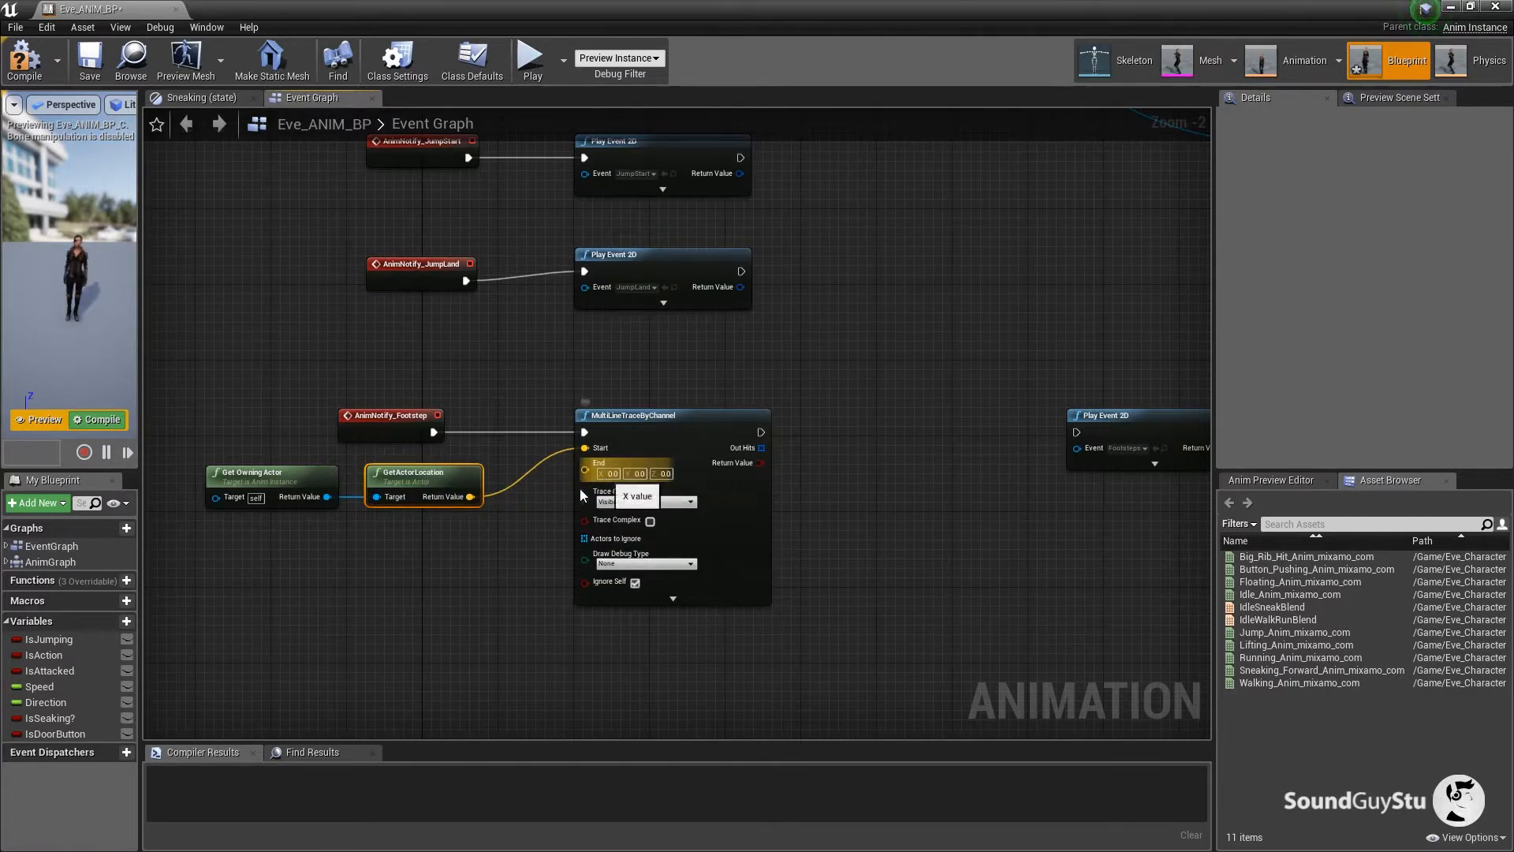
Add a vector - vector node from the actor location, set its second vector's Z to -200, and connect the result to the trace's End.
{"action": "left_click_drag", "start_coordinate": [585, 471], "coordinate": [349, 555]}
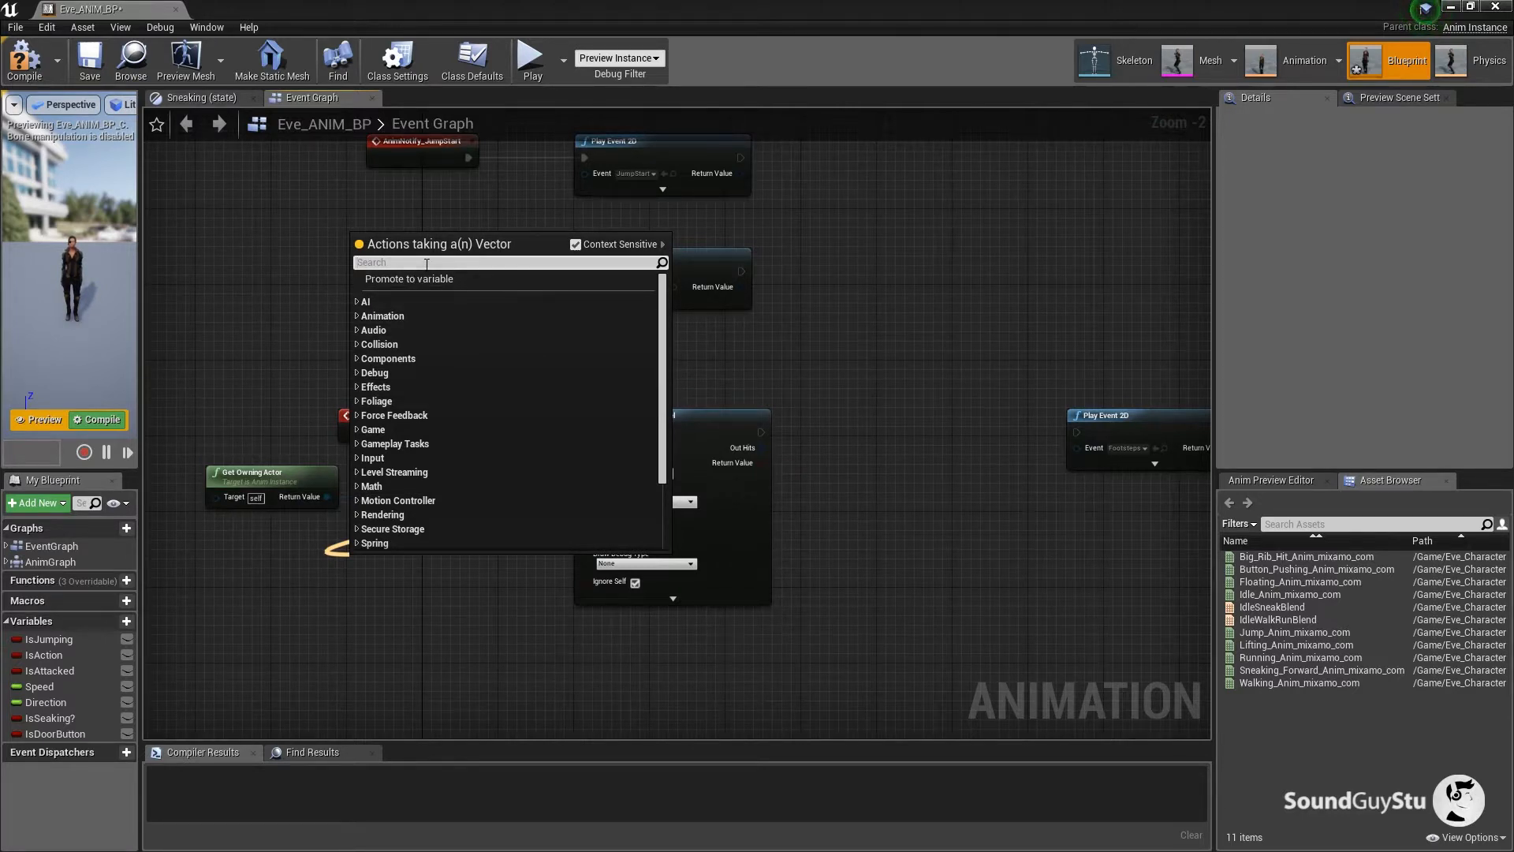
{"action": "type", "text": "vector -"}
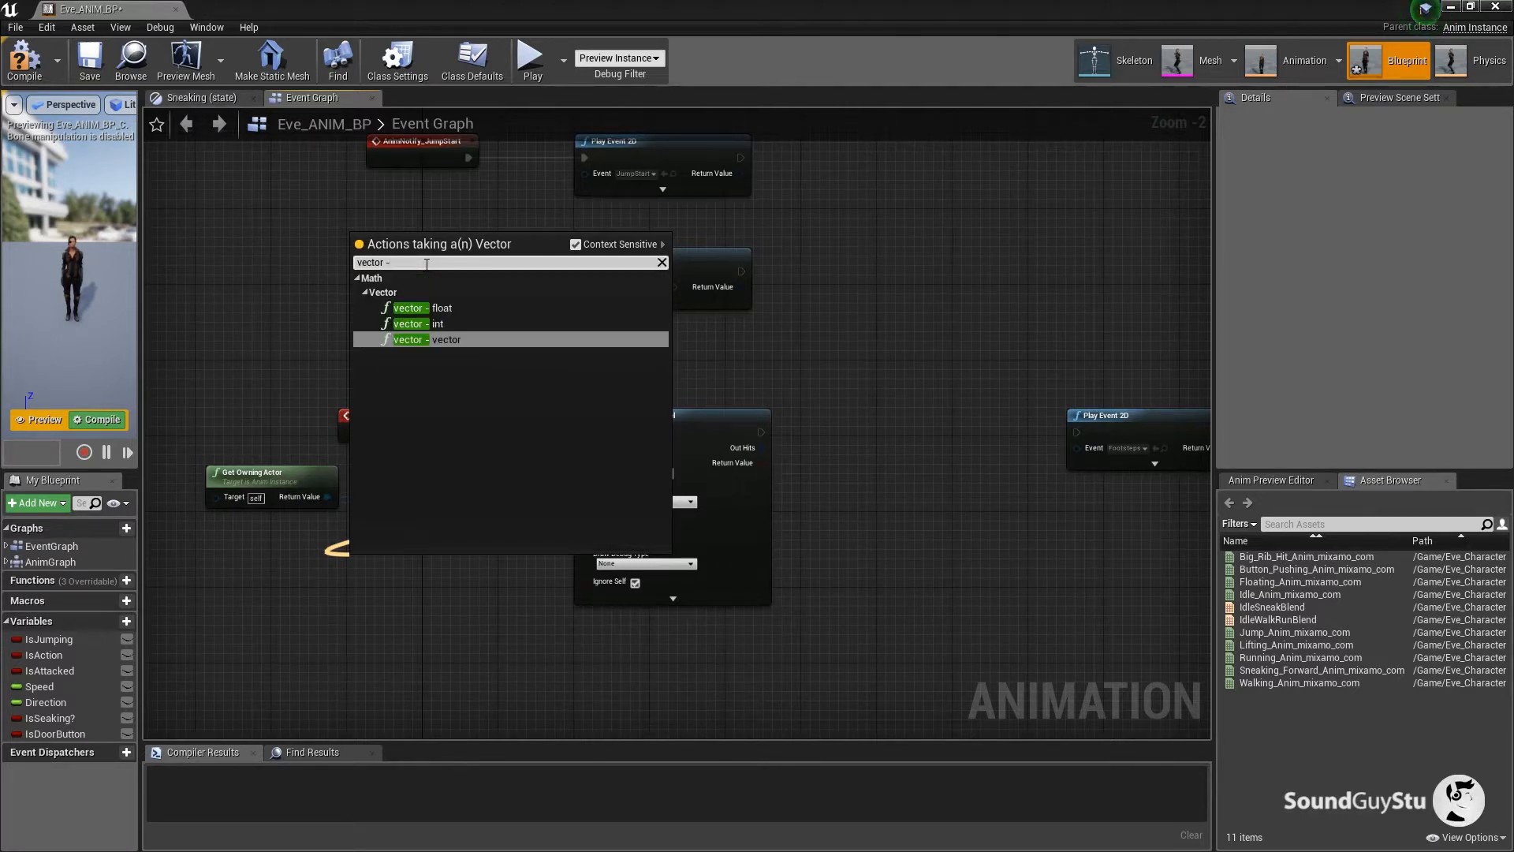
{"action": "left_click", "coordinate": [435, 339]}
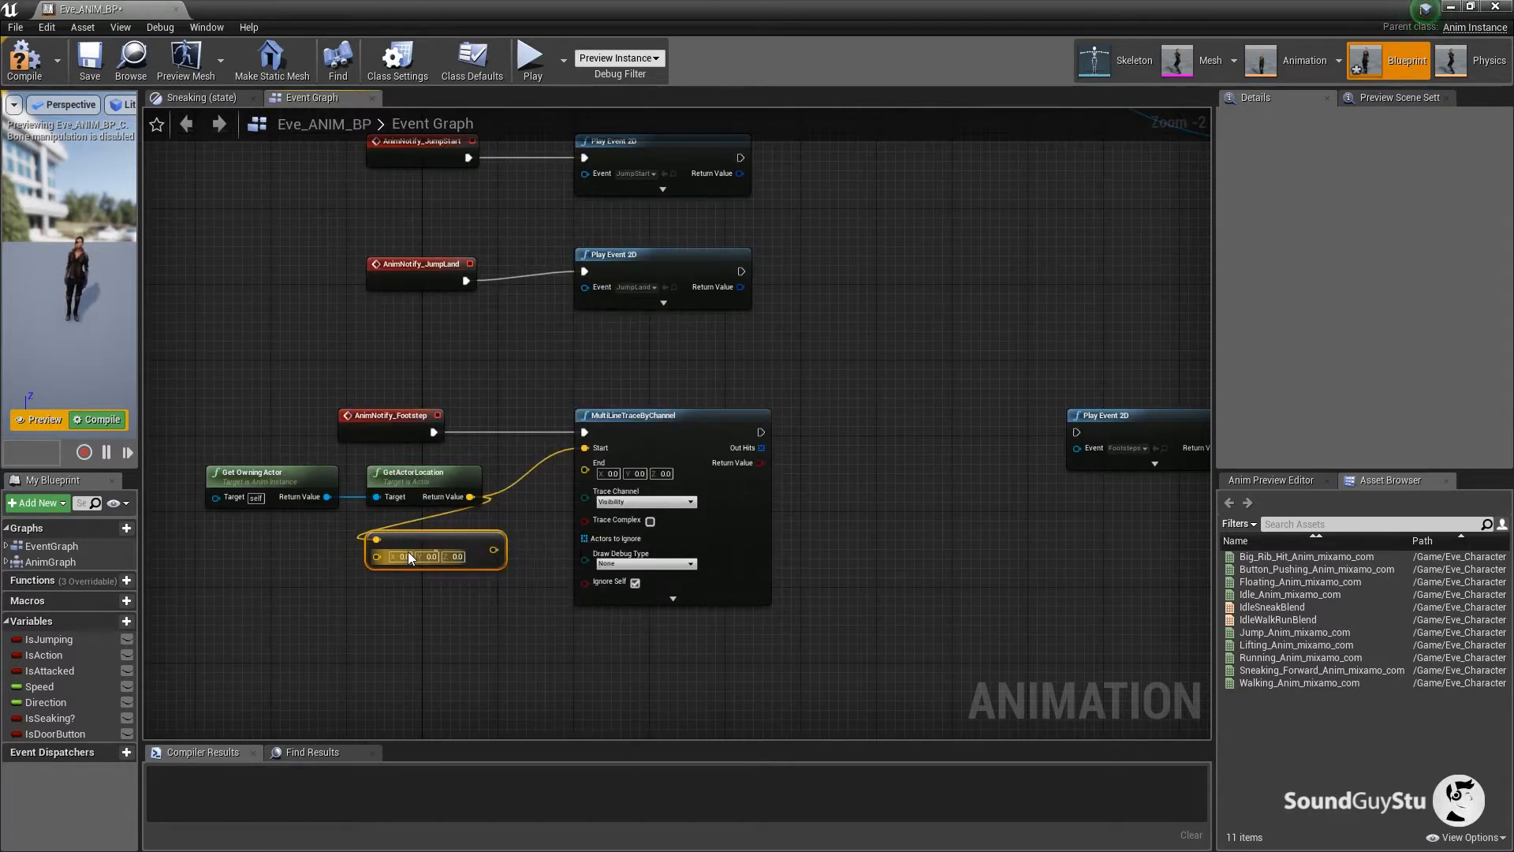
{"action": "left_click", "coordinate": [453, 557]}
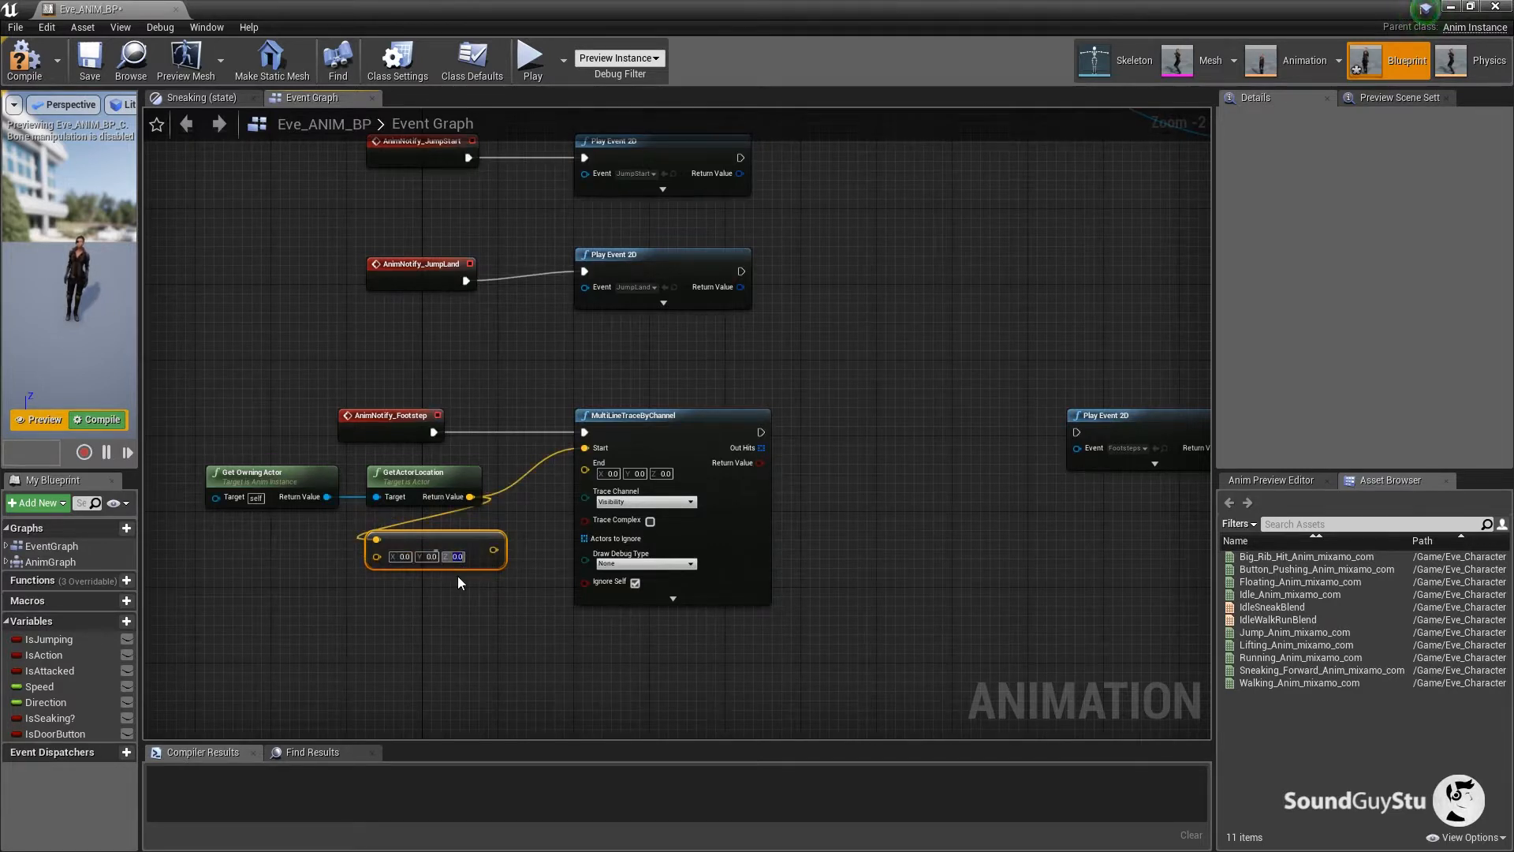
{"action": "type", "text": "-200"}
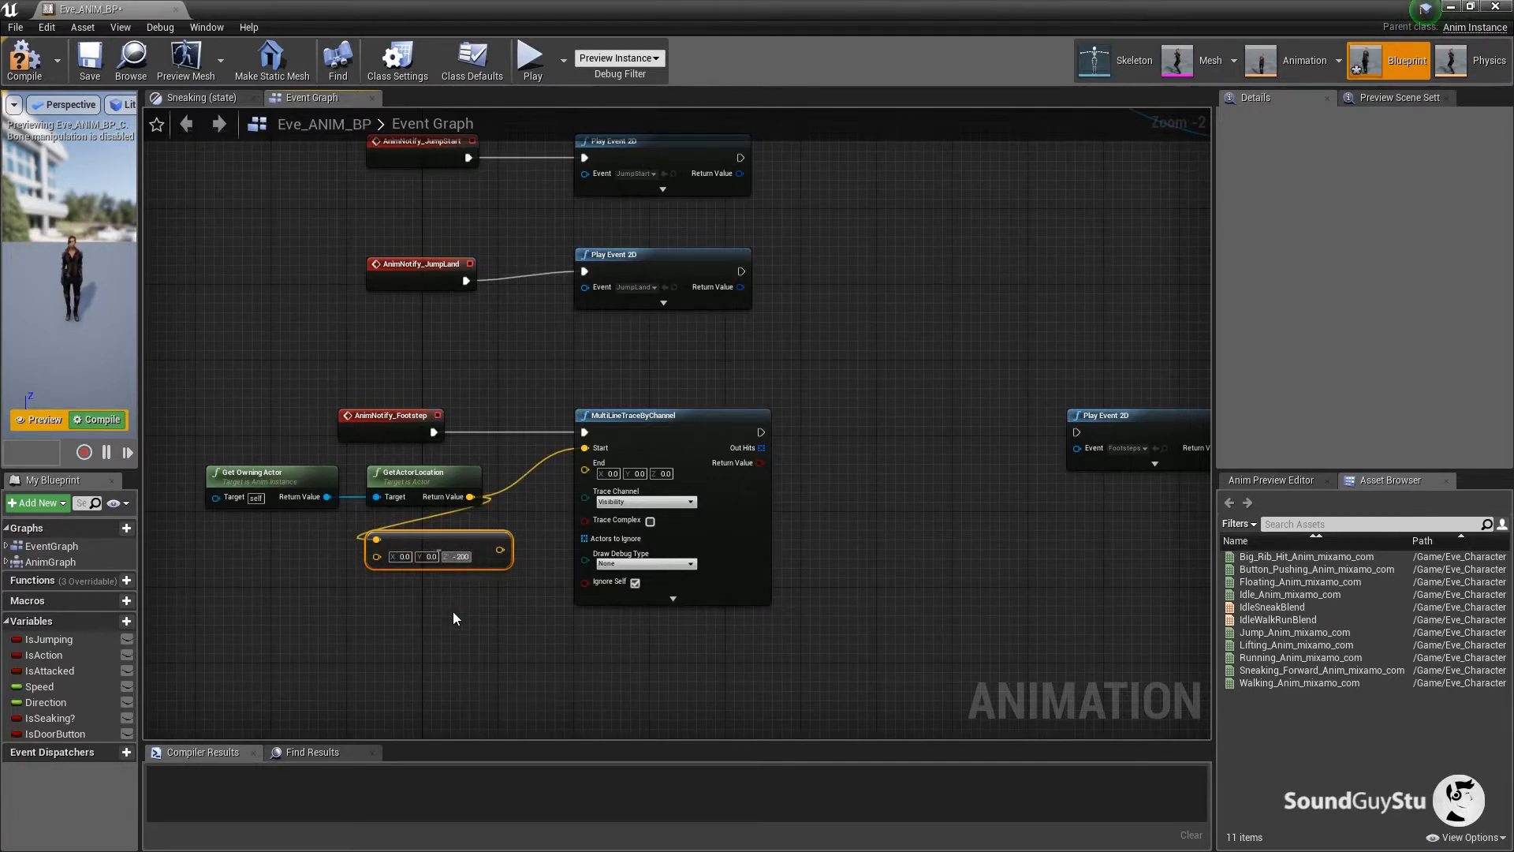
{"action": "left_click", "coordinate": [452, 612]}
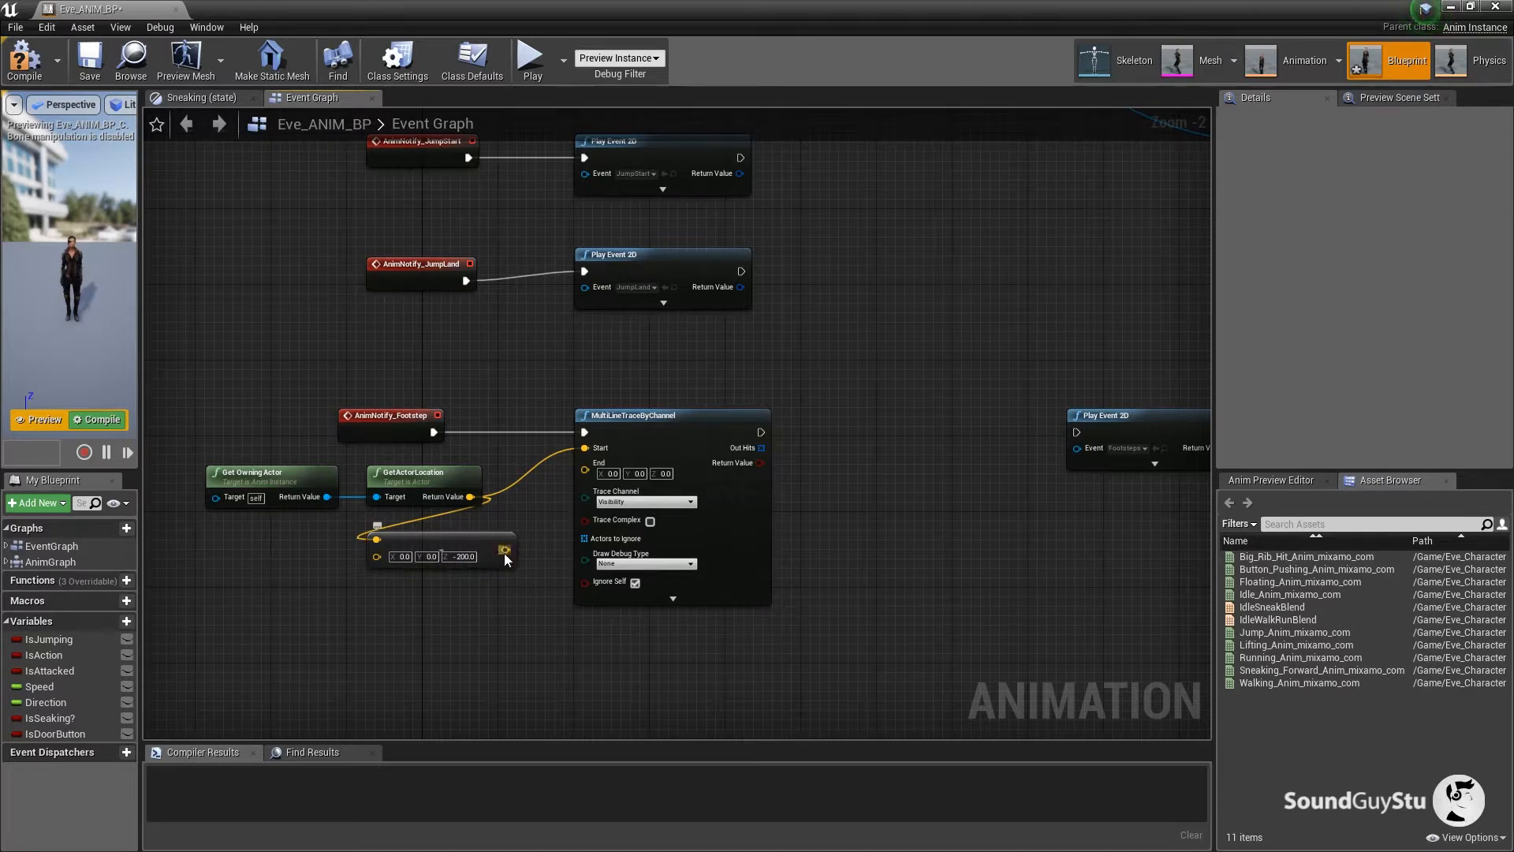
{"action": "left_click_drag", "start_coordinate": [500, 550], "coordinate": [585, 470]}
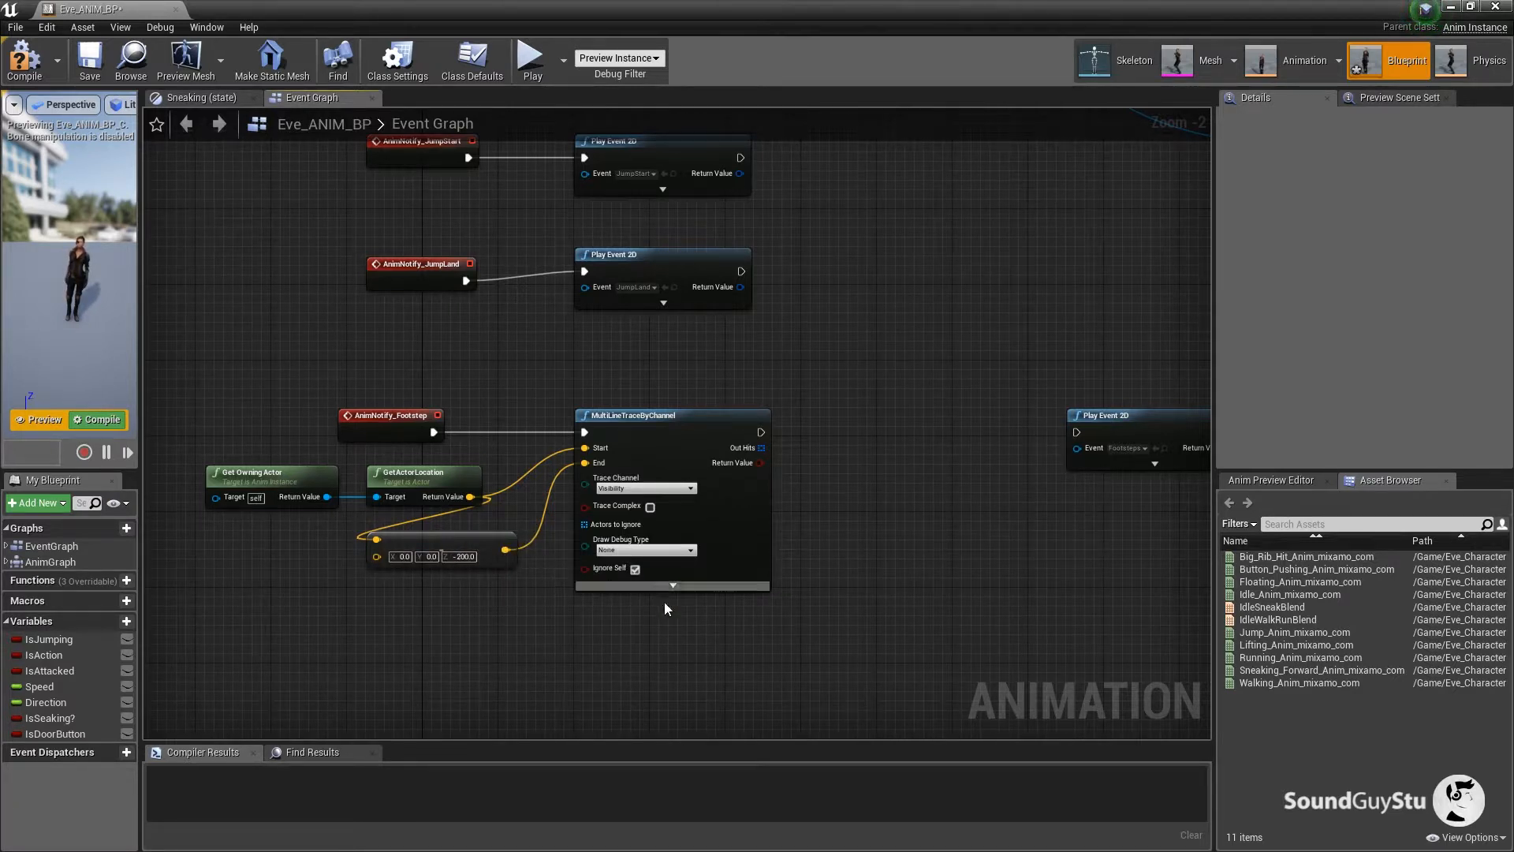
Add a Break Hit Result node with context-sensitive filtering off and try to connect the trace's Out Hits to its Hit input.
{"action": "left_click_drag", "start_coordinate": [762, 448], "coordinate": [797, 464]}
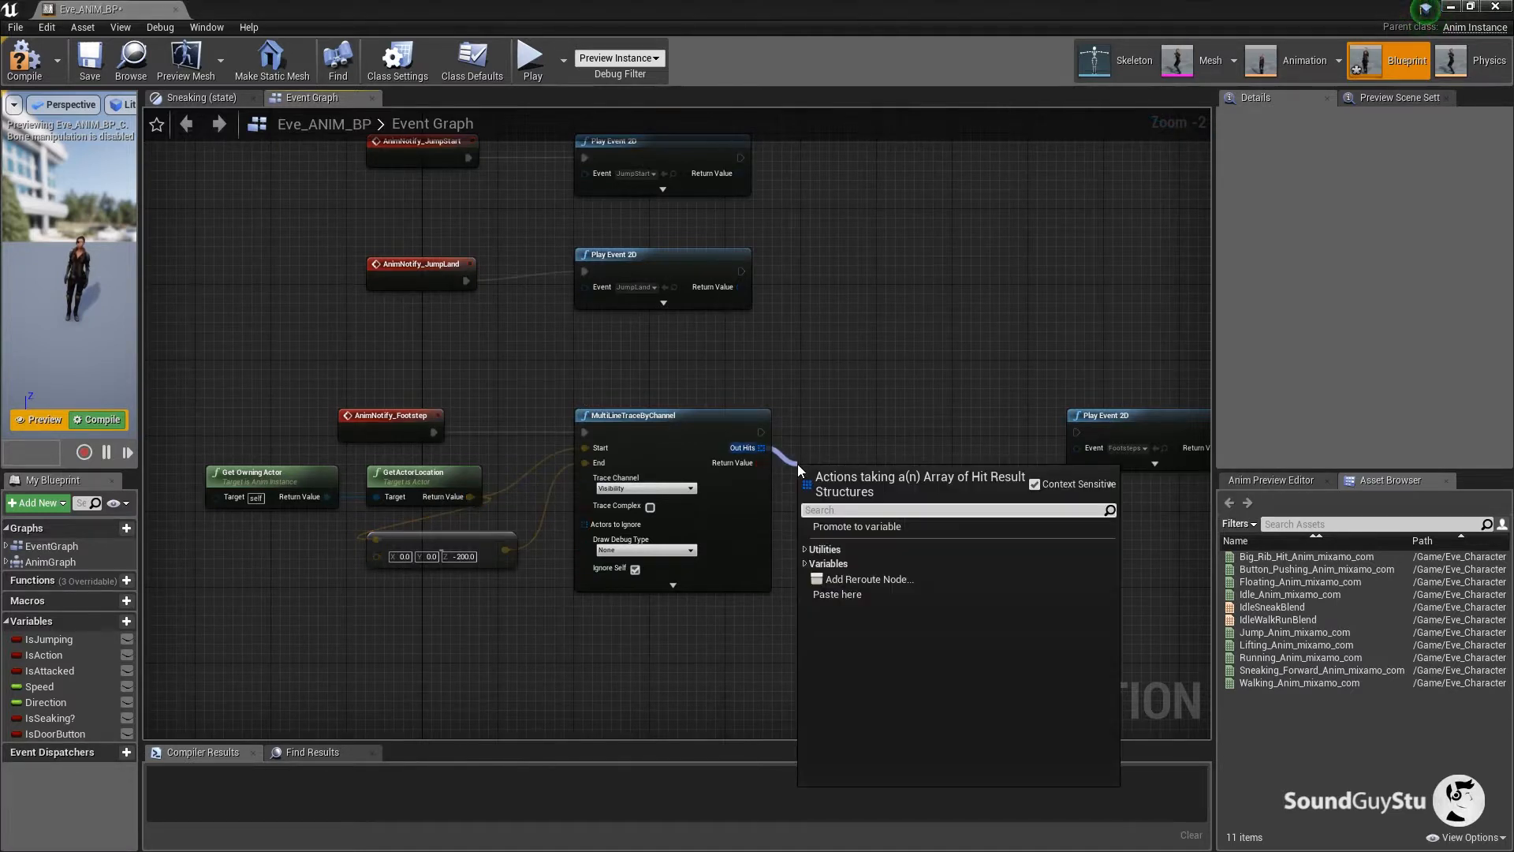
{"action": "type", "text": "break"}
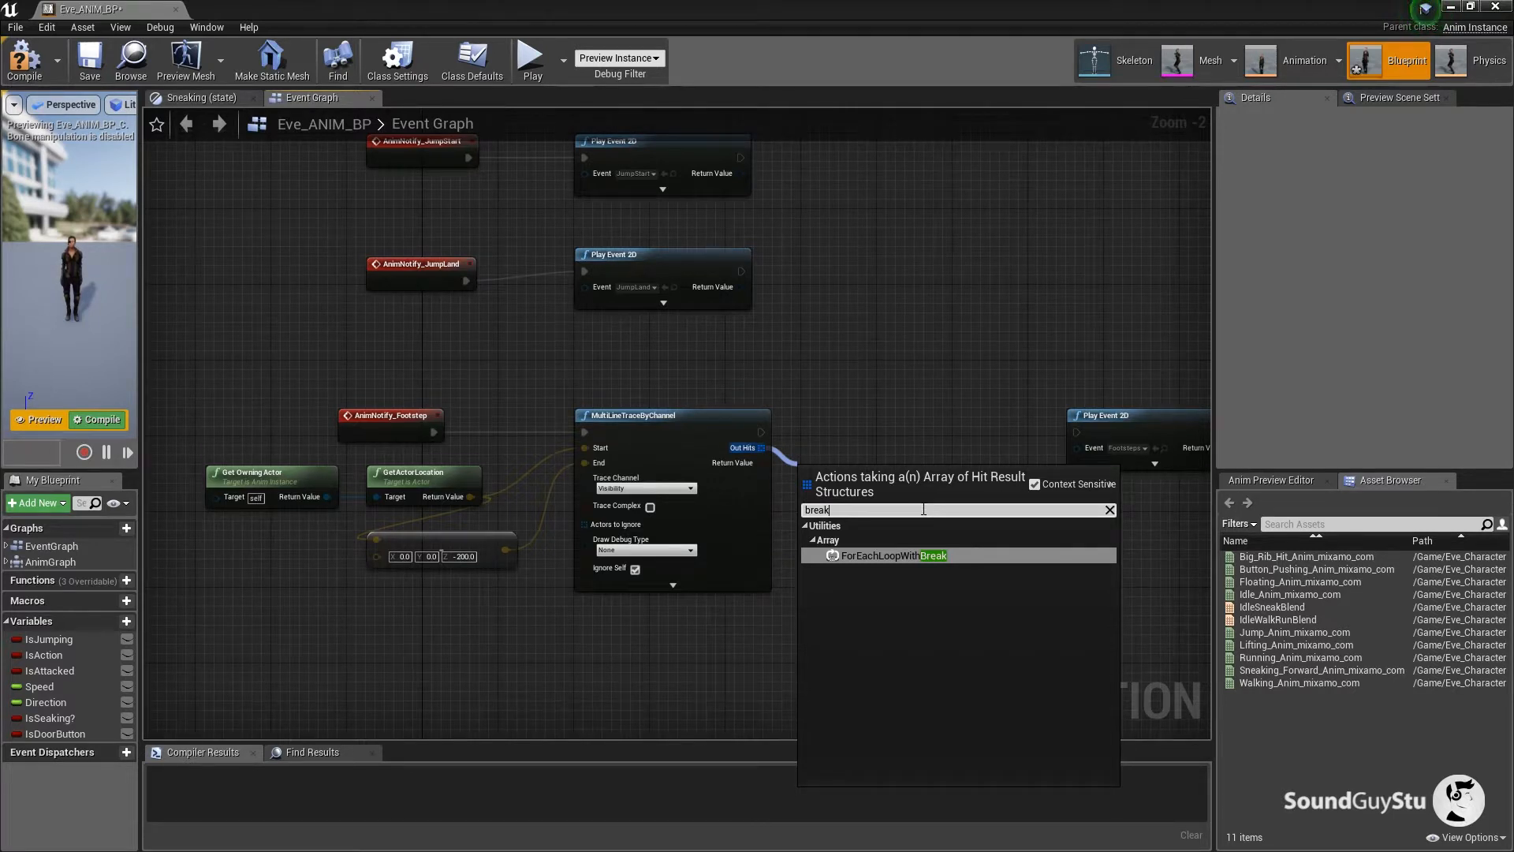
{"action": "type", "text": "hit"}
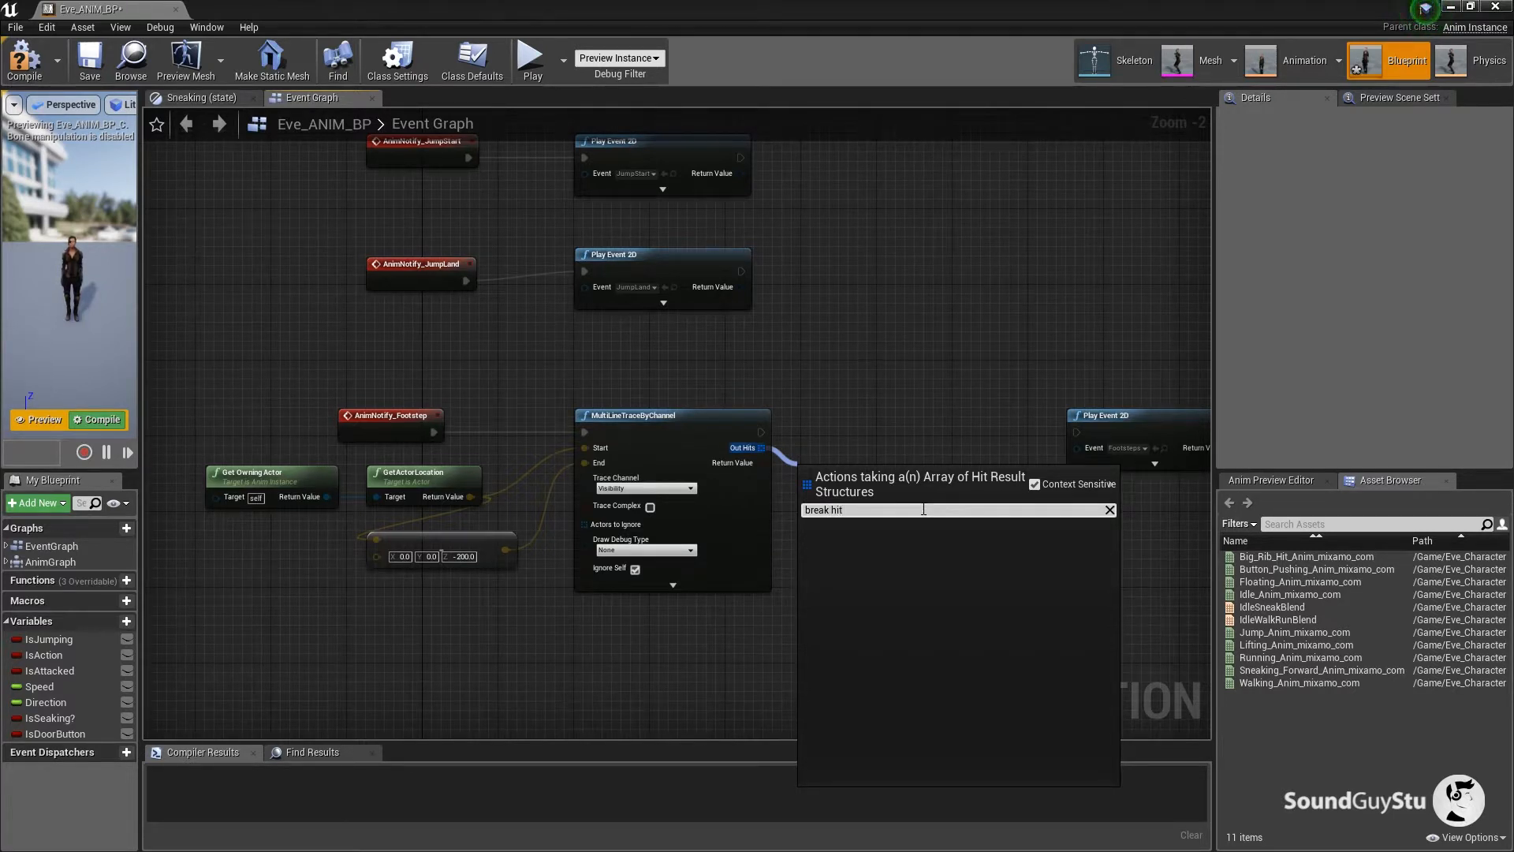
{"action": "left_click", "coordinate": [1035, 484]}
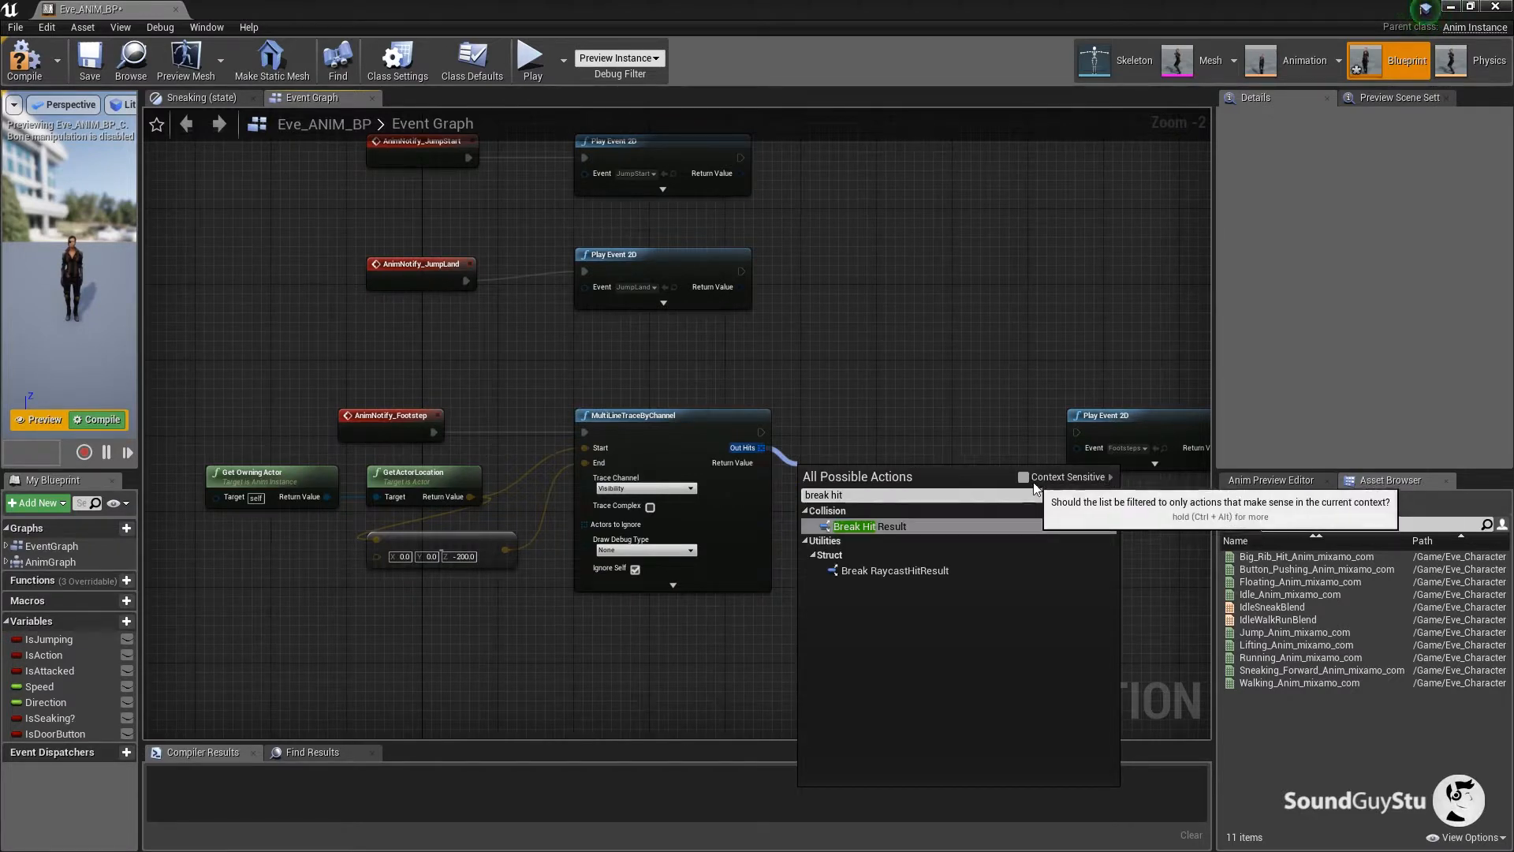
{"action": "left_click", "coordinate": [896, 526]}
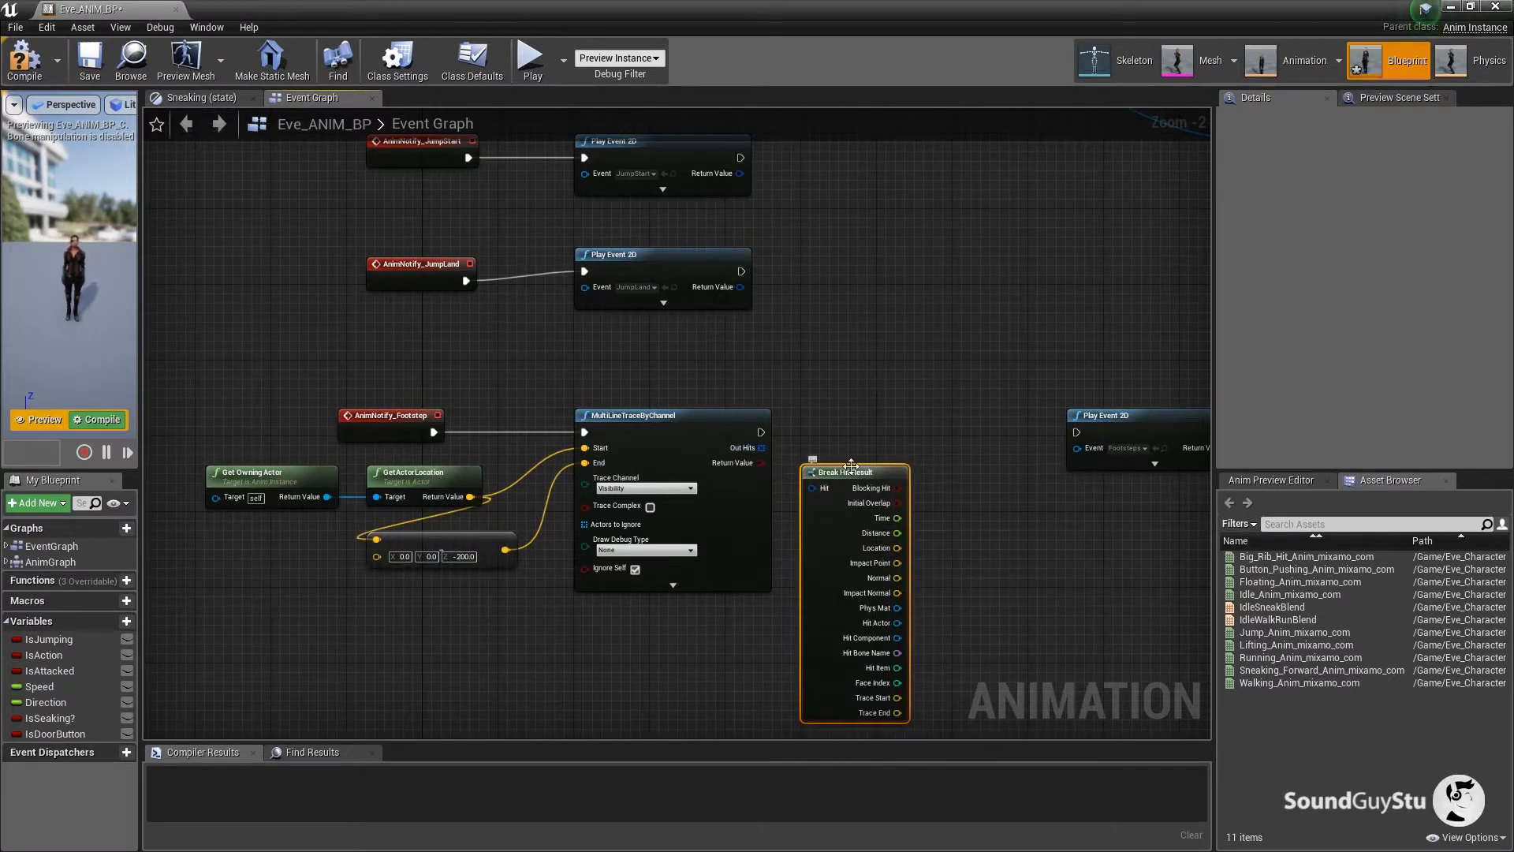
{"action": "left_click_drag", "start_coordinate": [760, 448], "coordinate": [812, 490]}
Replace the MultiLineTraceByChannel node with a LineTraceByChannel node placed beside AnimNotify_Footstep.
{"action": "left_click_drag", "start_coordinate": [1010, 598], "coordinate": [954, 540]}
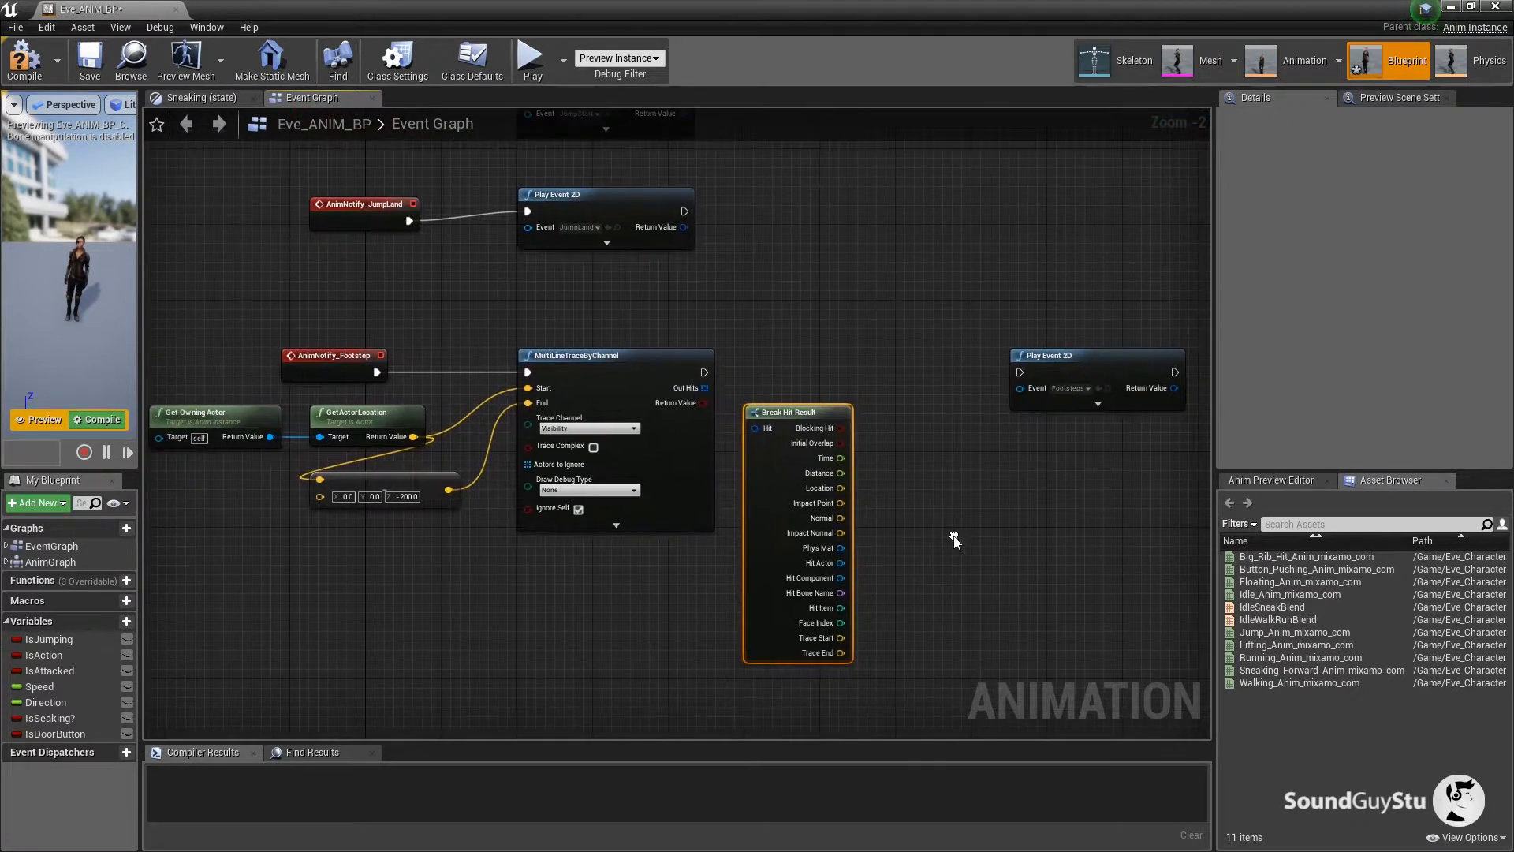
{"action": "left_click", "coordinate": [575, 387]}
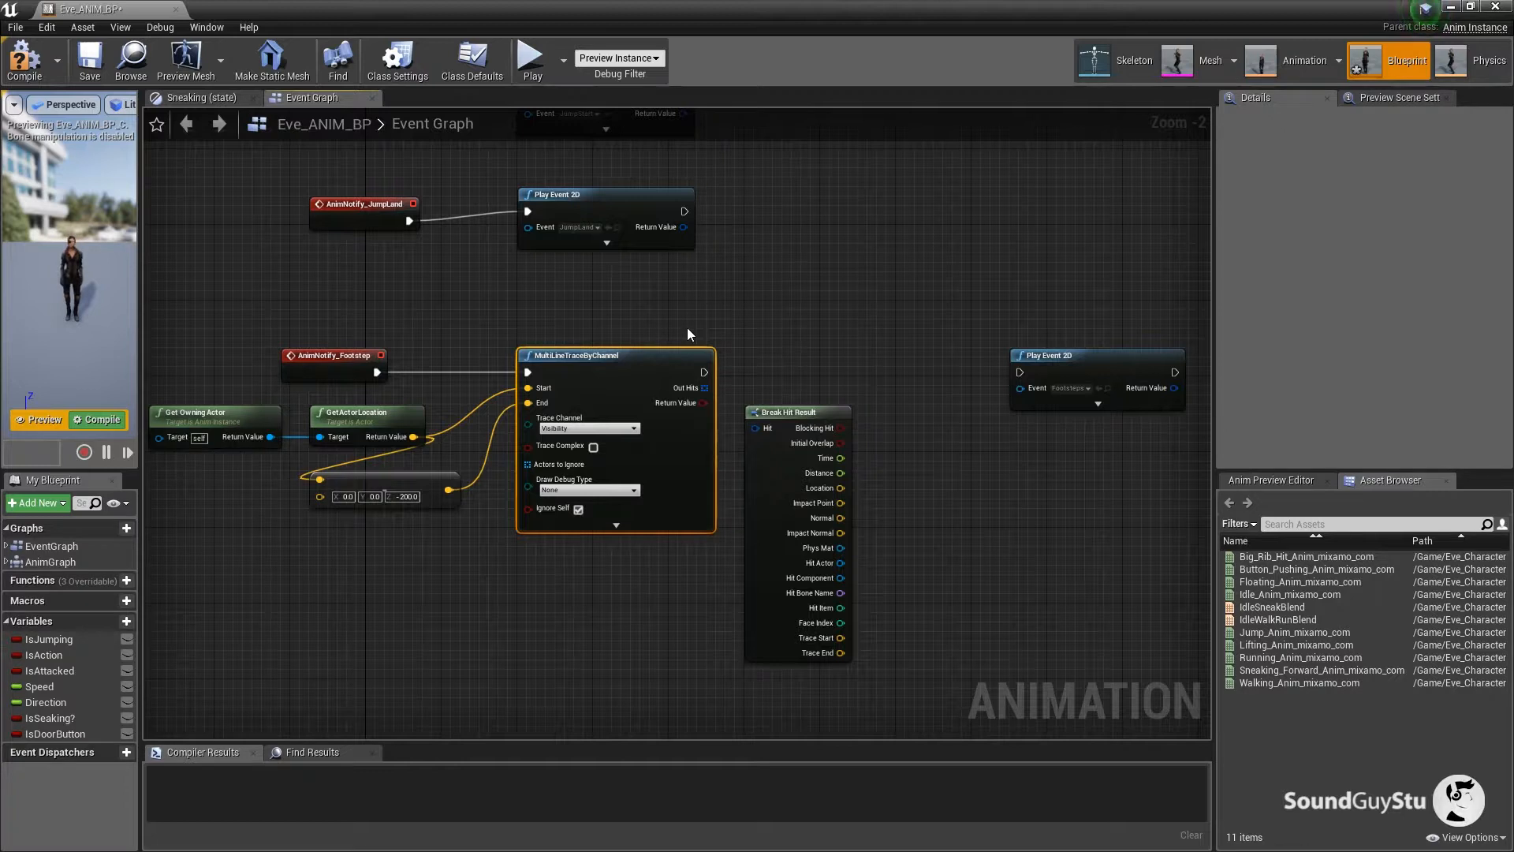
{"action": "key", "text": "Delete"}
{"action": "left_click_drag", "start_coordinate": [381, 370], "coordinate": [304, 347]}
{"action": "right_click", "coordinate": [529, 361]}
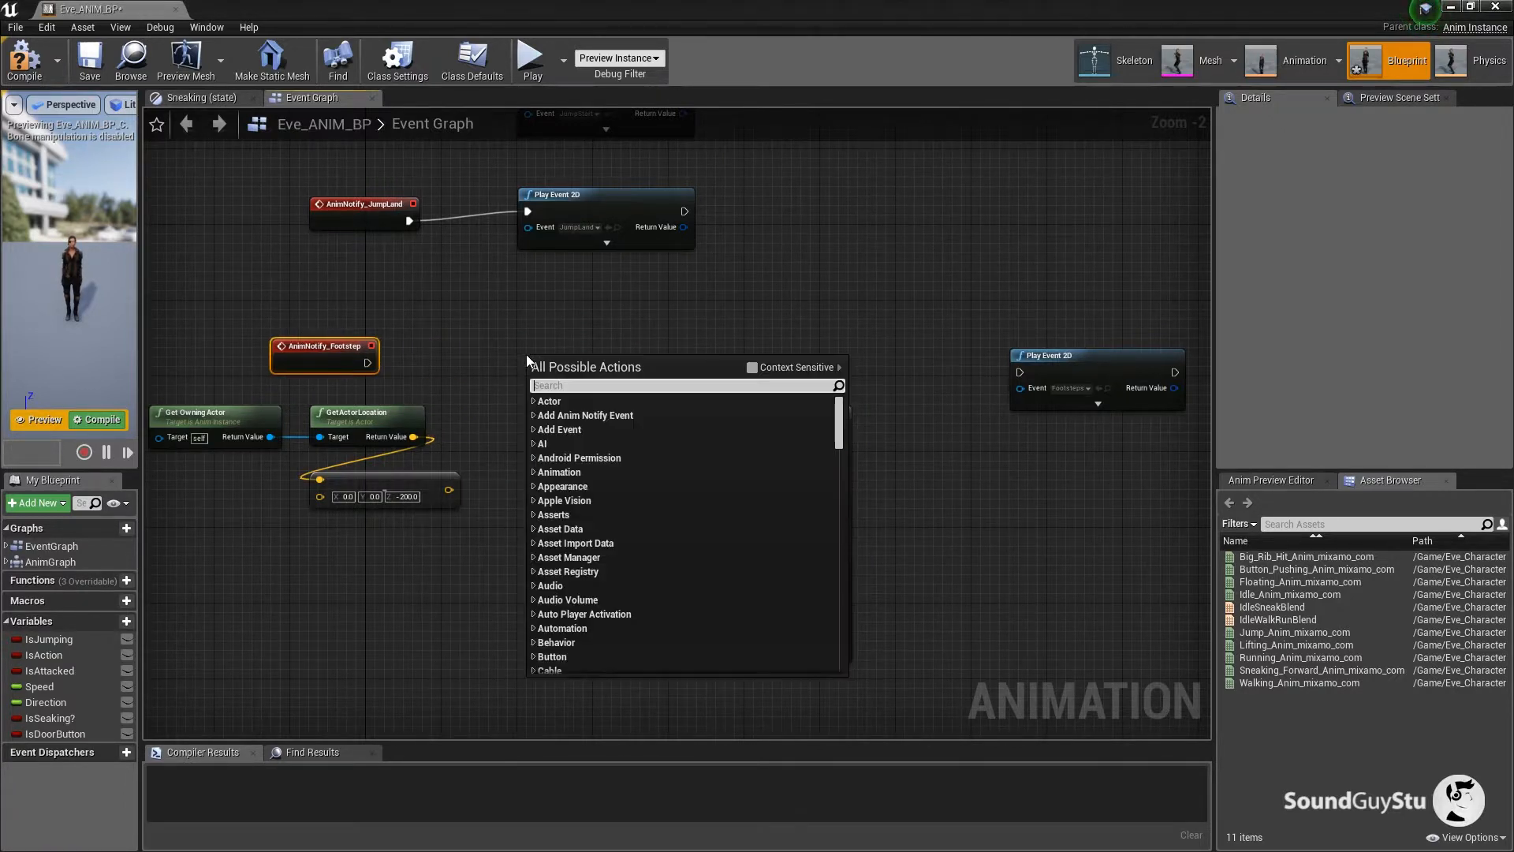
{"action": "type", "text": "line trace"}
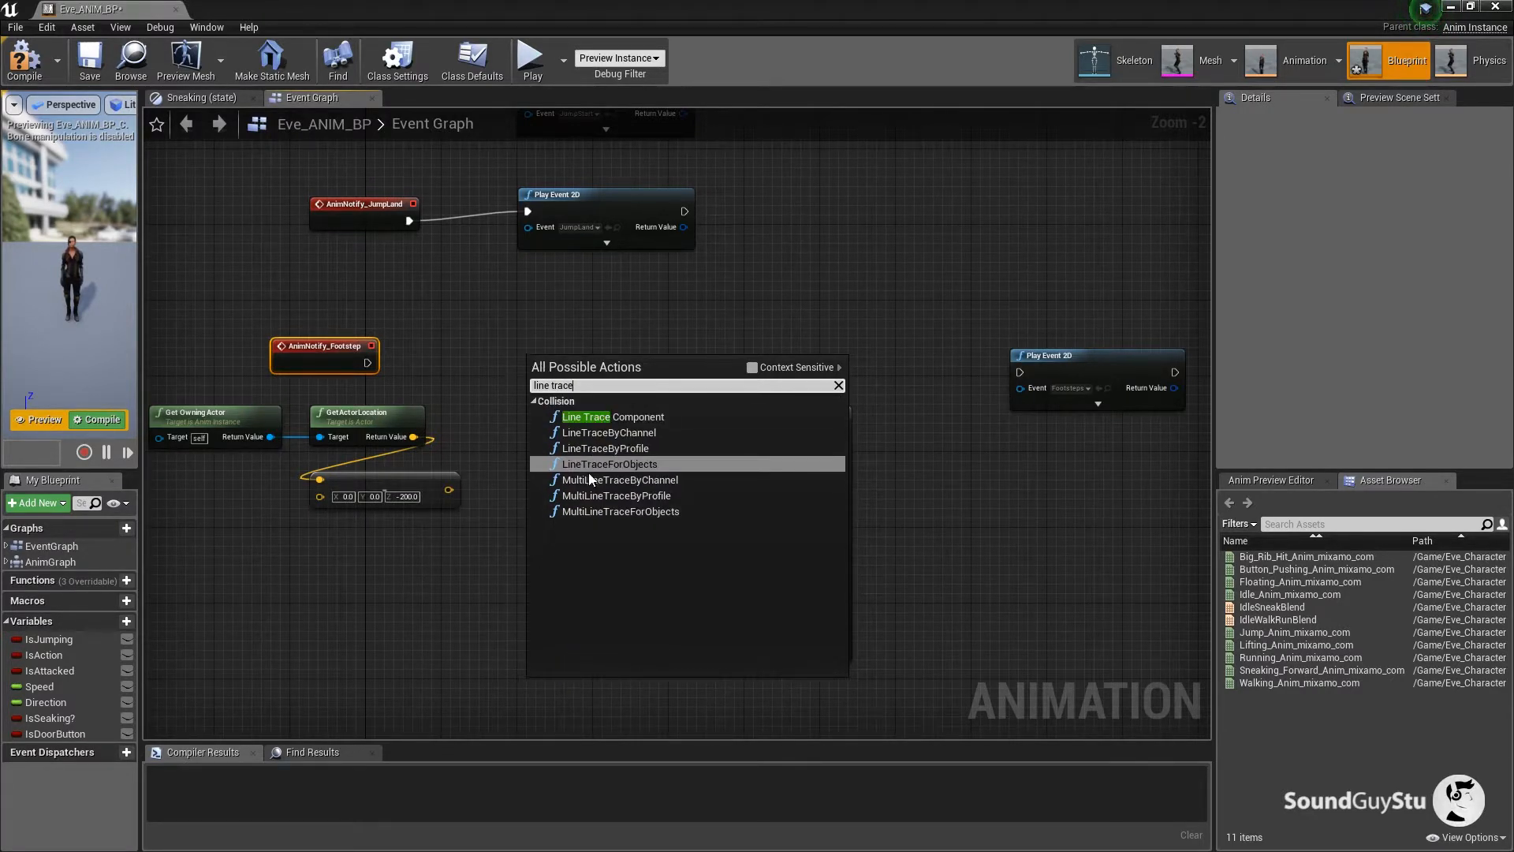
{"action": "left_click", "coordinate": [648, 433]}
{"action": "left_click_drag", "start_coordinate": [564, 361], "coordinate": [542, 338]}
Wire LineTraceByChannel to the footstep event, with actor location into Start, the vector result into End, and Out Hit into Break Hit Result.
{"action": "left_click_drag", "start_coordinate": [369, 360], "coordinate": [510, 352]}
{"action": "left_click_drag", "start_coordinate": [413, 437], "coordinate": [509, 369]}
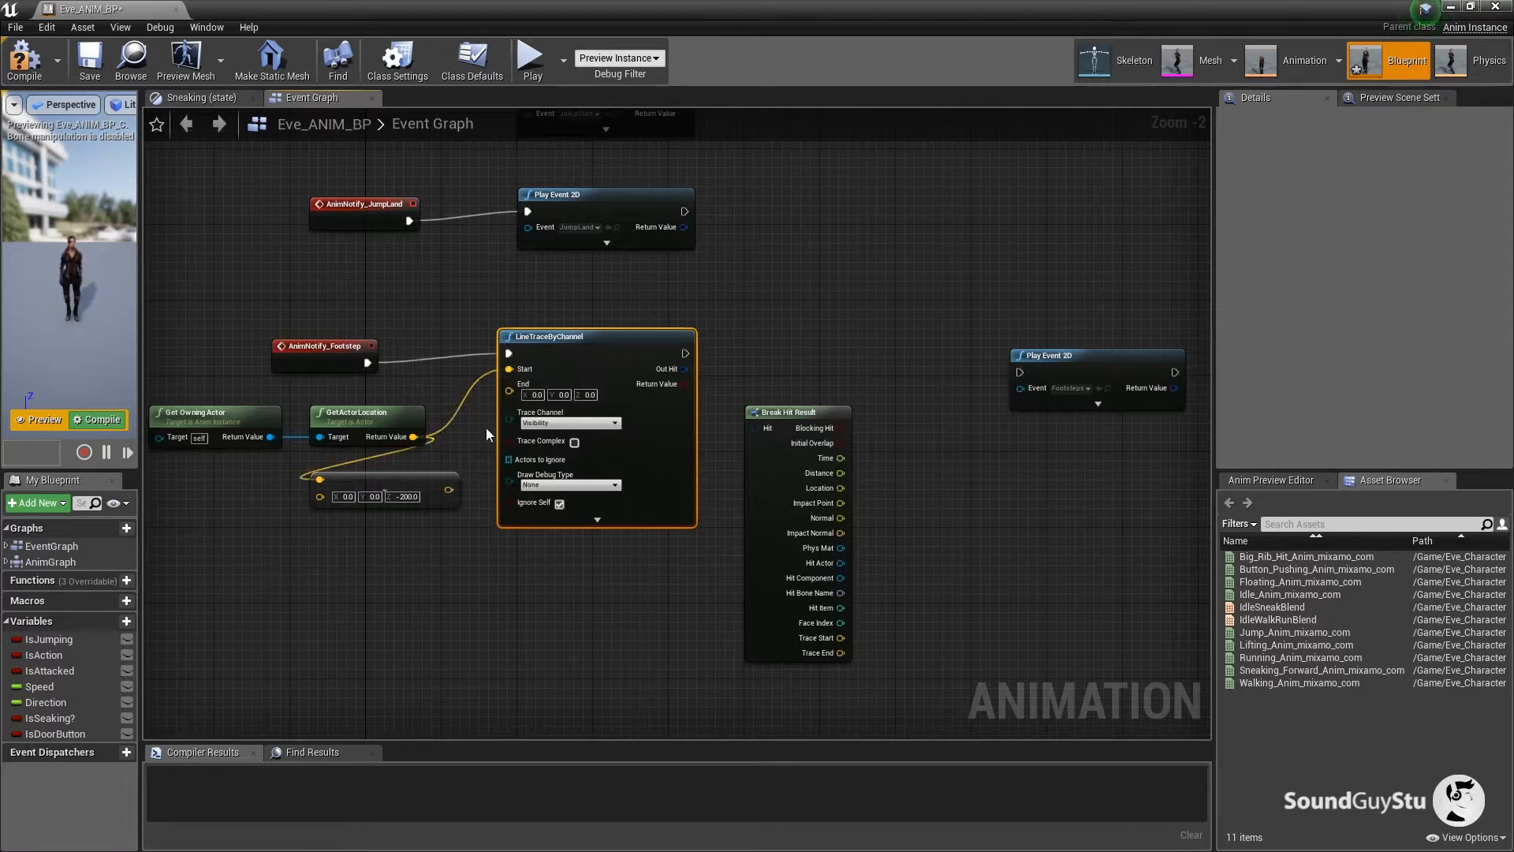
{"action": "left_click_drag", "start_coordinate": [448, 490], "coordinate": [514, 391]}
{"action": "left_click_drag", "start_coordinate": [685, 368], "coordinate": [802, 392]}
Position the Break Hit Result node beside LineTraceByChannel and move the footsteps Play Event 2D node farther along to make room.
{"action": "left_click_drag", "start_coordinate": [941, 533], "coordinate": [722, 515]}
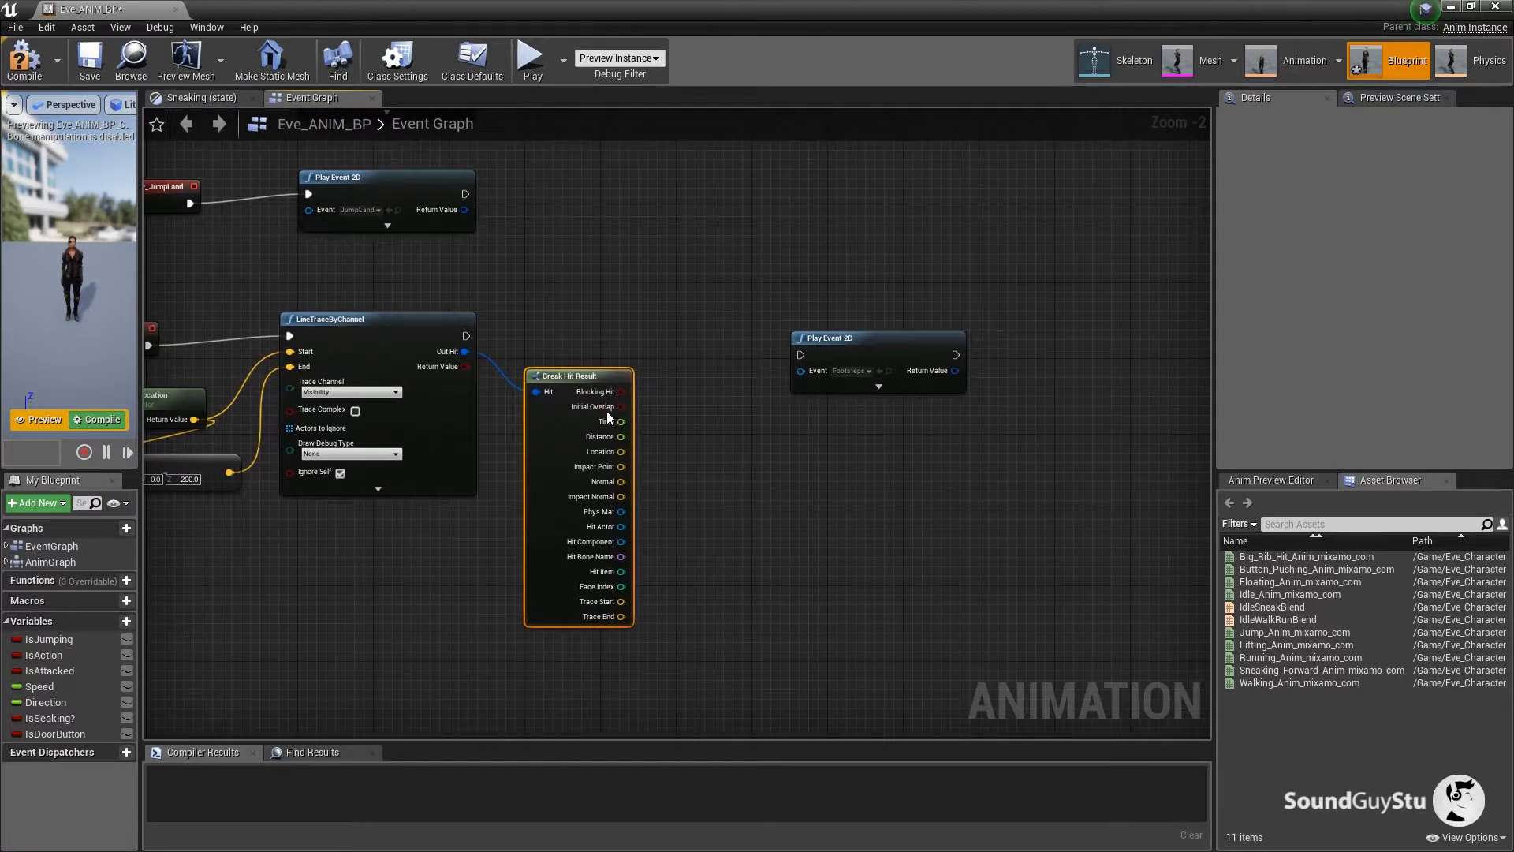
{"action": "left_click_drag", "start_coordinate": [590, 373], "coordinate": [581, 373]}
{"action": "left_click_drag", "start_coordinate": [768, 494], "coordinate": [632, 497]}
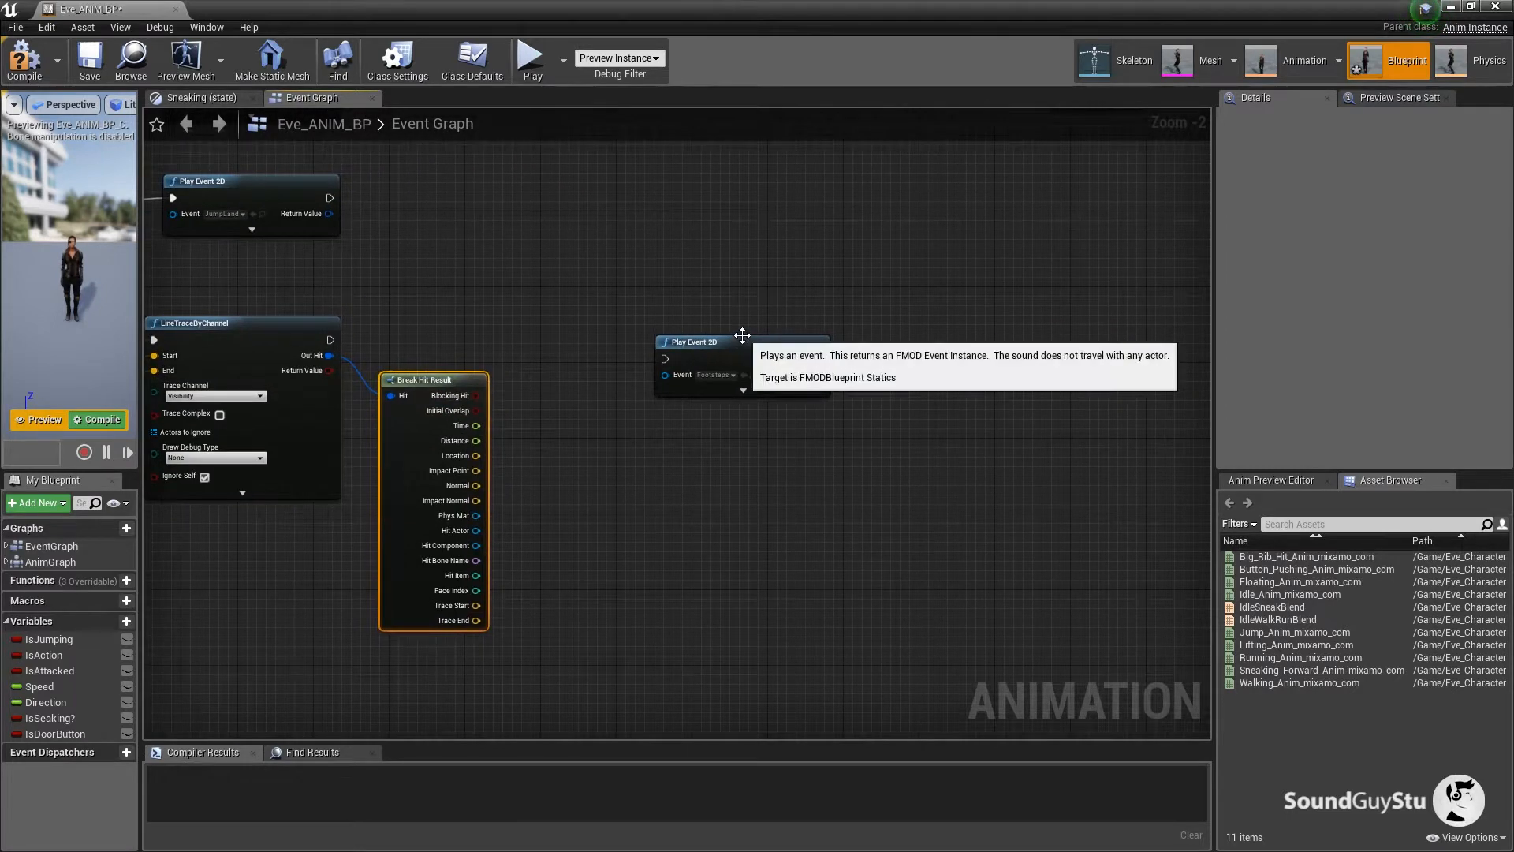
{"action": "left_click_drag", "start_coordinate": [808, 347], "coordinate": [1044, 332]}
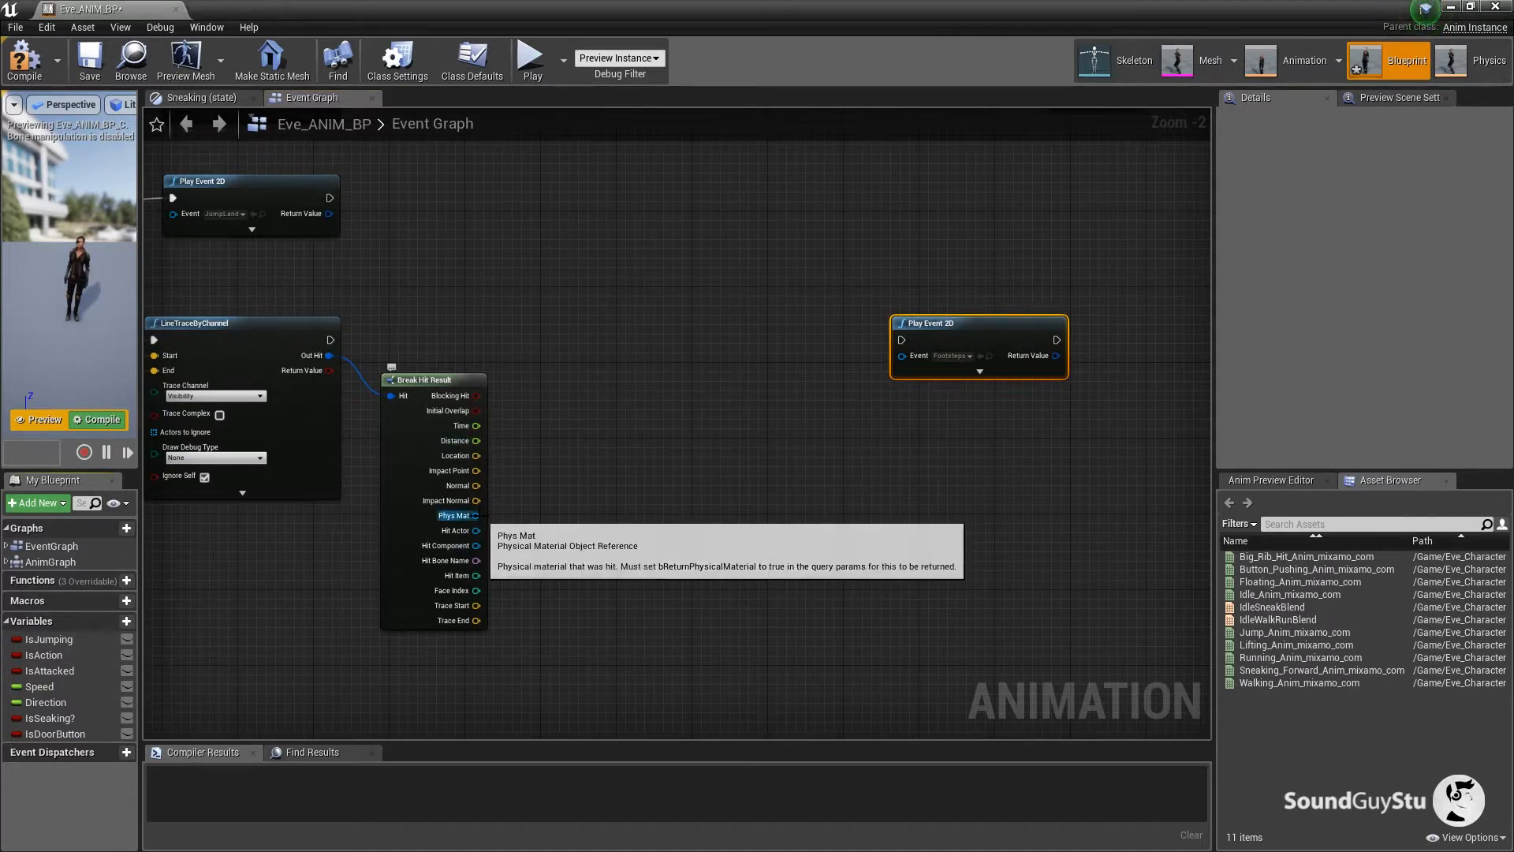
Add a Physical Material Get Surface Type node from Break Hit Result's Phys Mat output and line it up with that pin.
{"action": "left_click_drag", "start_coordinate": [476, 515], "coordinate": [563, 551]}
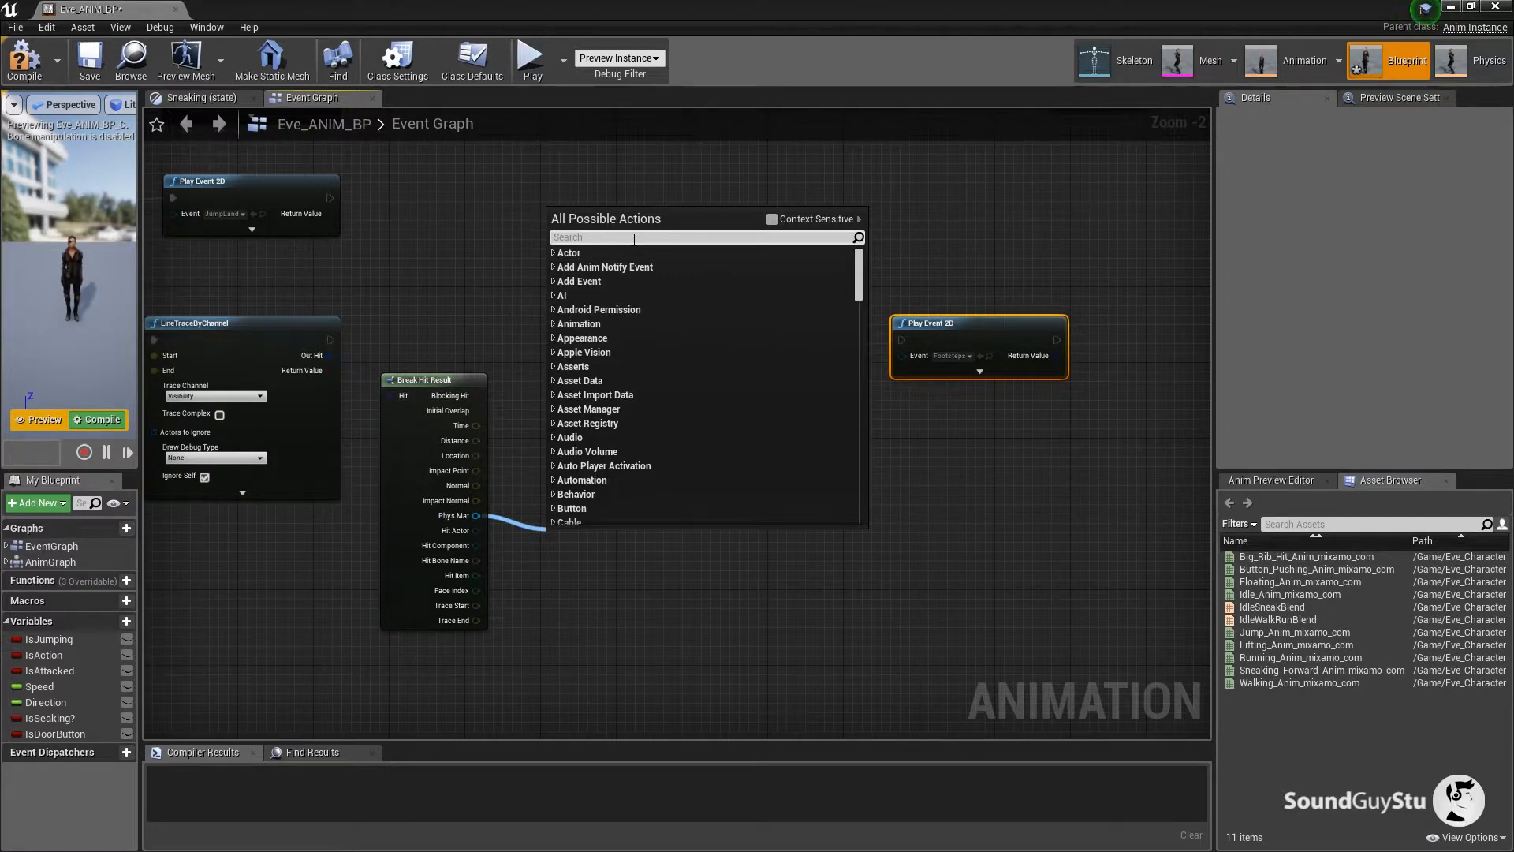
{"action": "type", "text": "surf"}
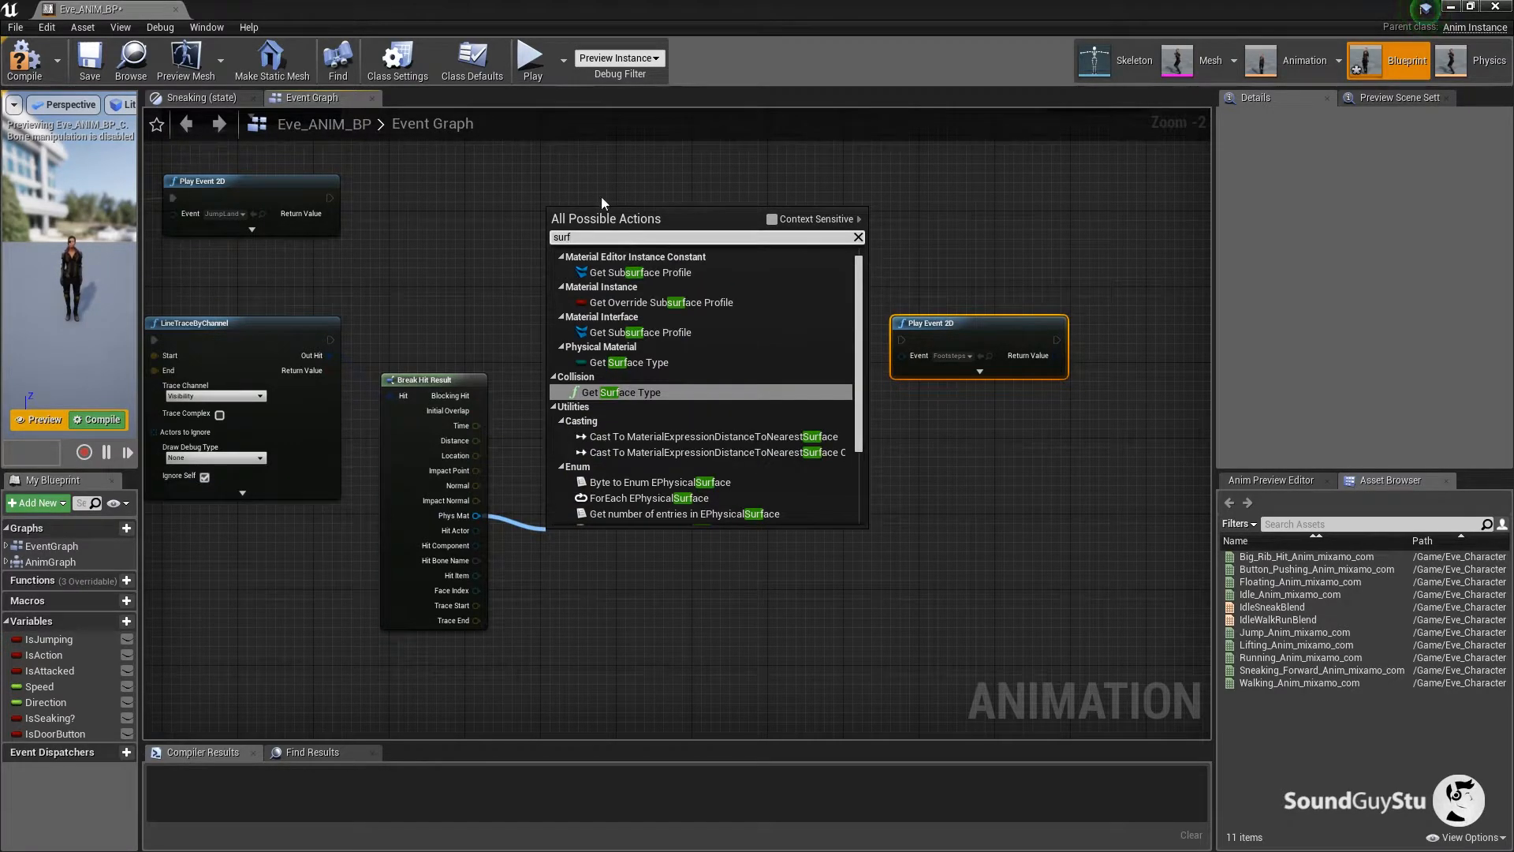
{"action": "left_click", "coordinate": [609, 360]}
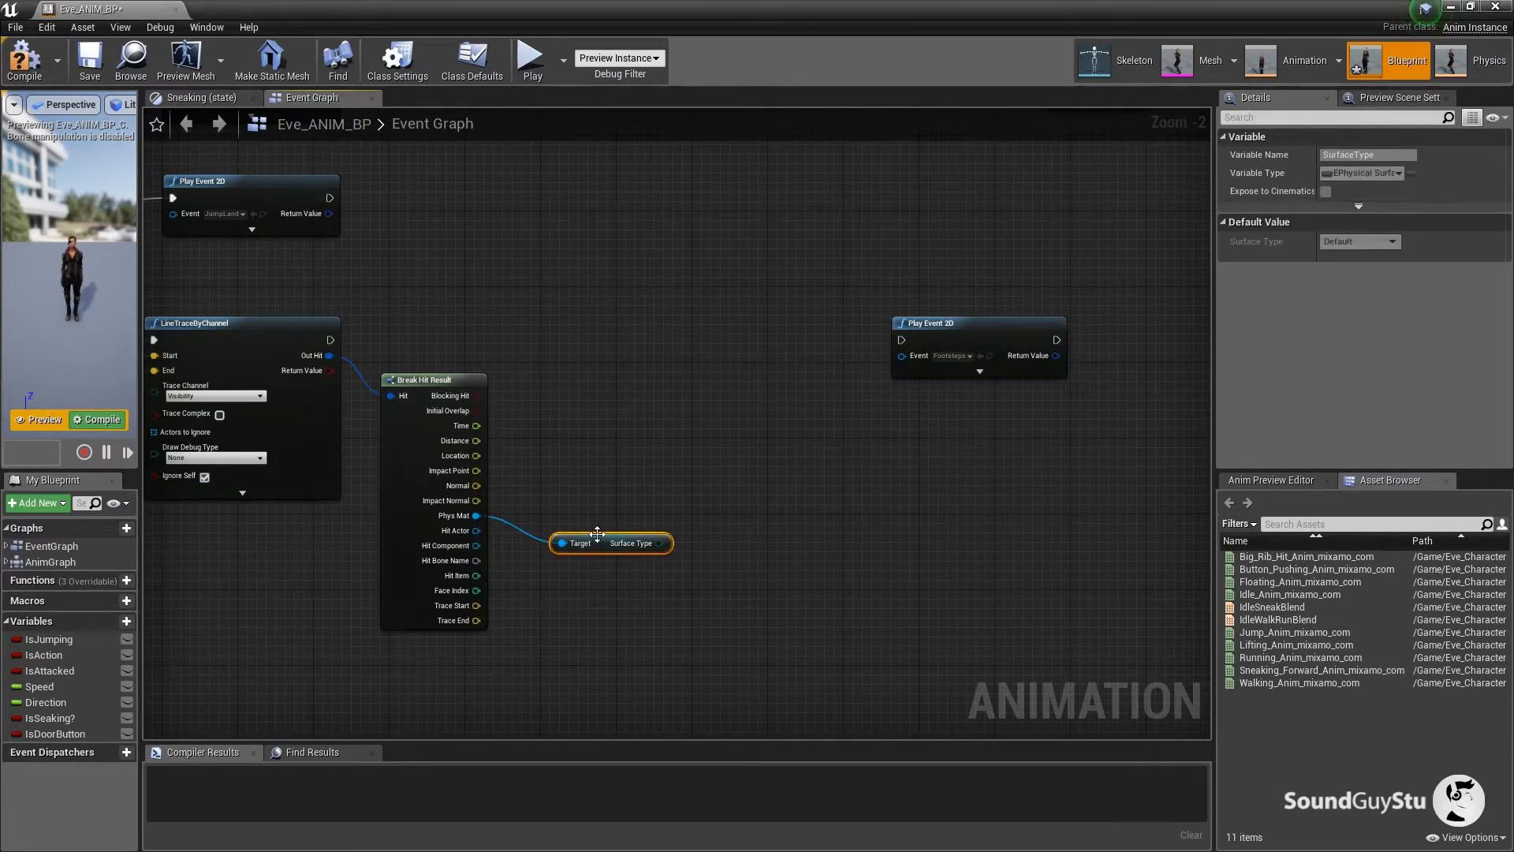
{"action": "left_click_drag", "start_coordinate": [597, 533], "coordinate": [590, 503]}
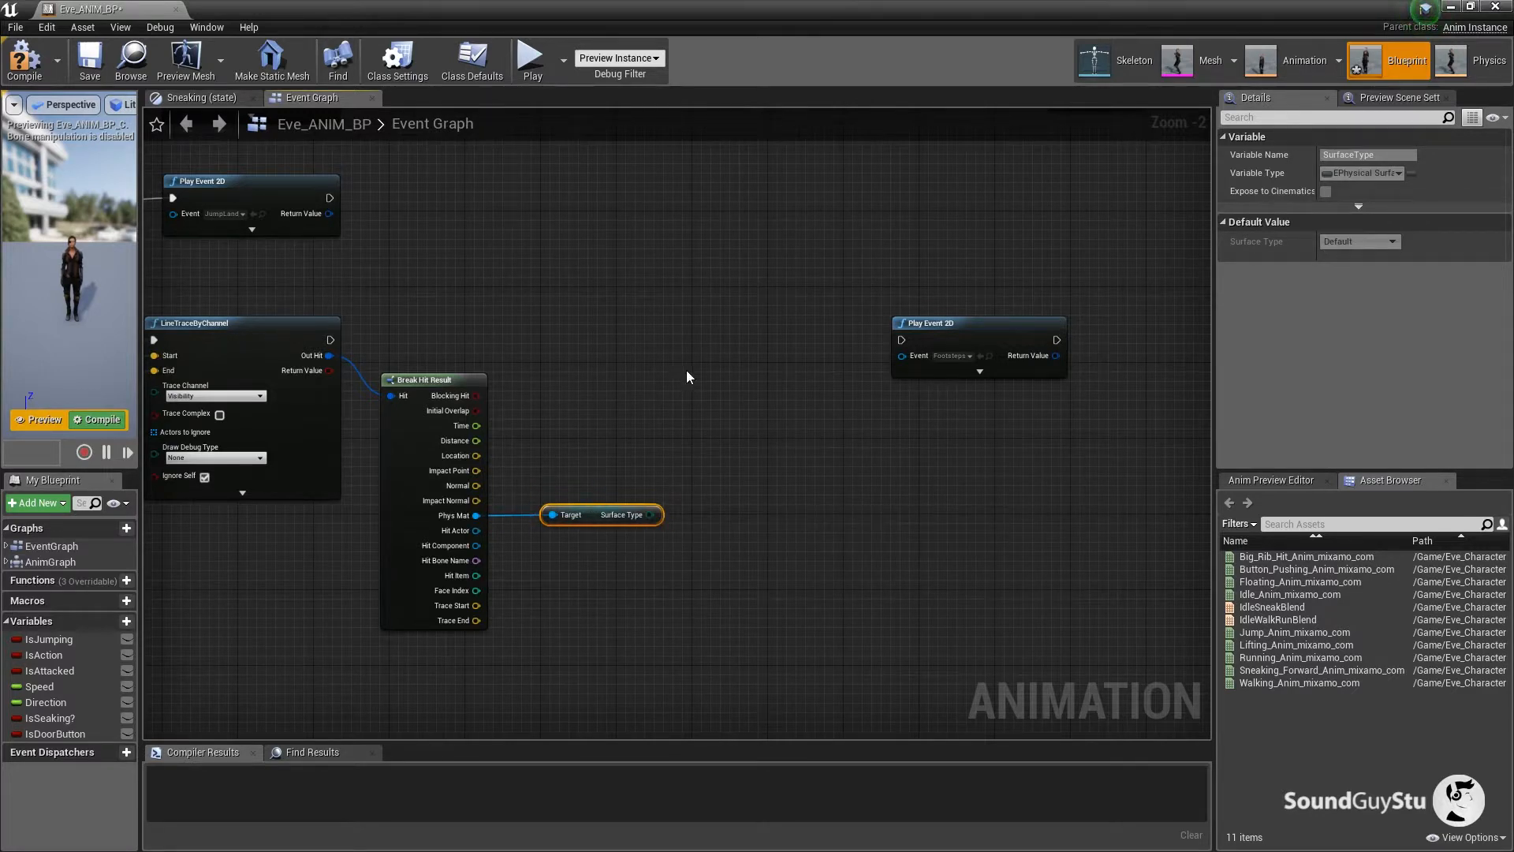
Add a Switch on EPhysicalSurface node from LineTraceByChannel's execution output, expand it to show all surfaces, and straighten the connection.
{"action": "left_click_drag", "start_coordinate": [496, 345], "coordinate": [424, 346]}
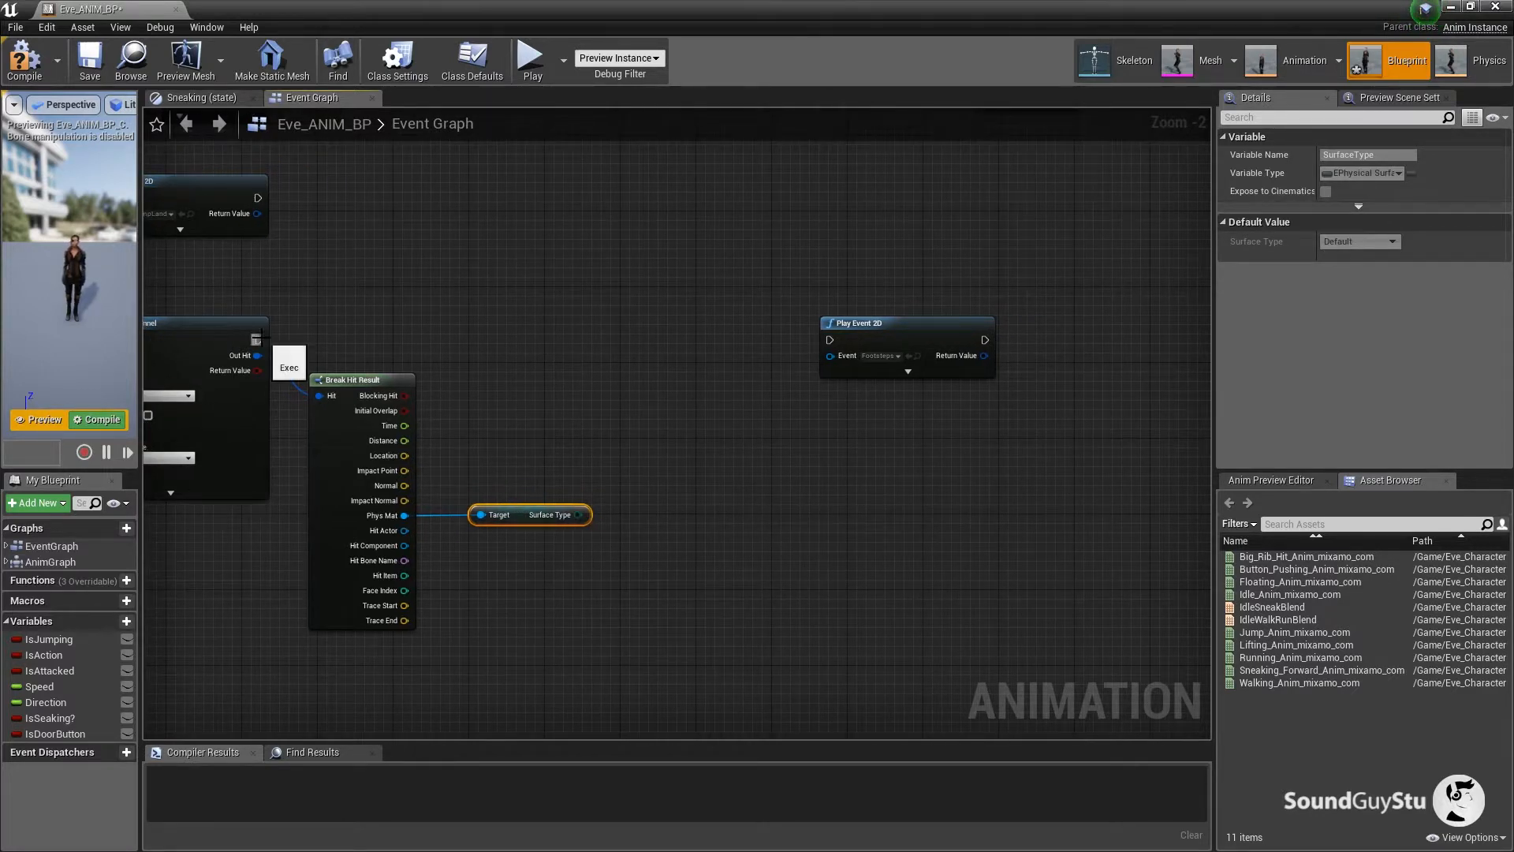
{"action": "left_click_drag", "start_coordinate": [259, 340], "coordinate": [541, 328]}
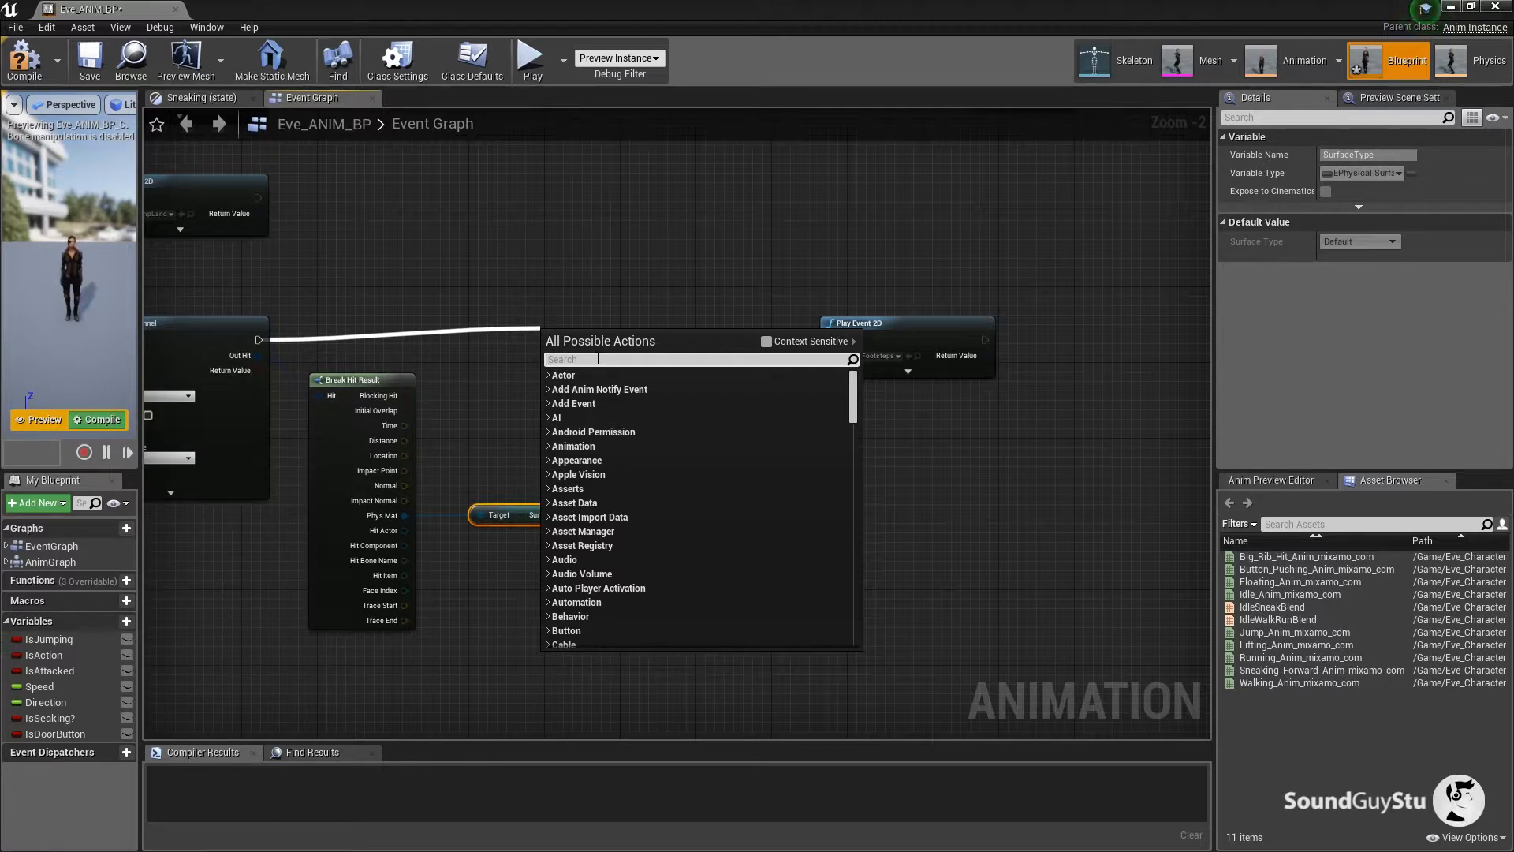
{"action": "type", "text": "switch on "}
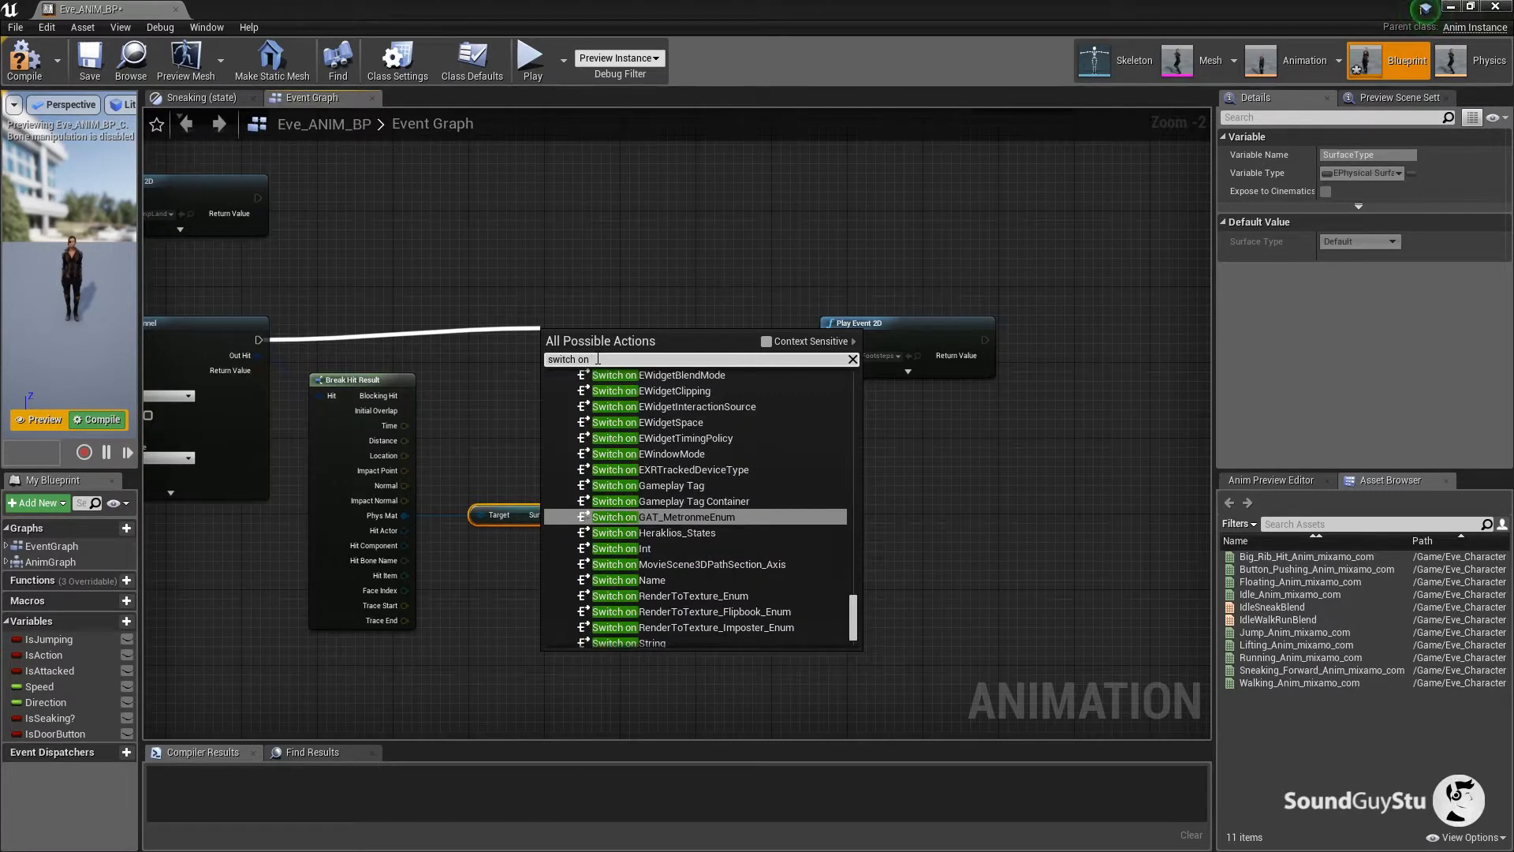
{"action": "type", "text": "eph"}
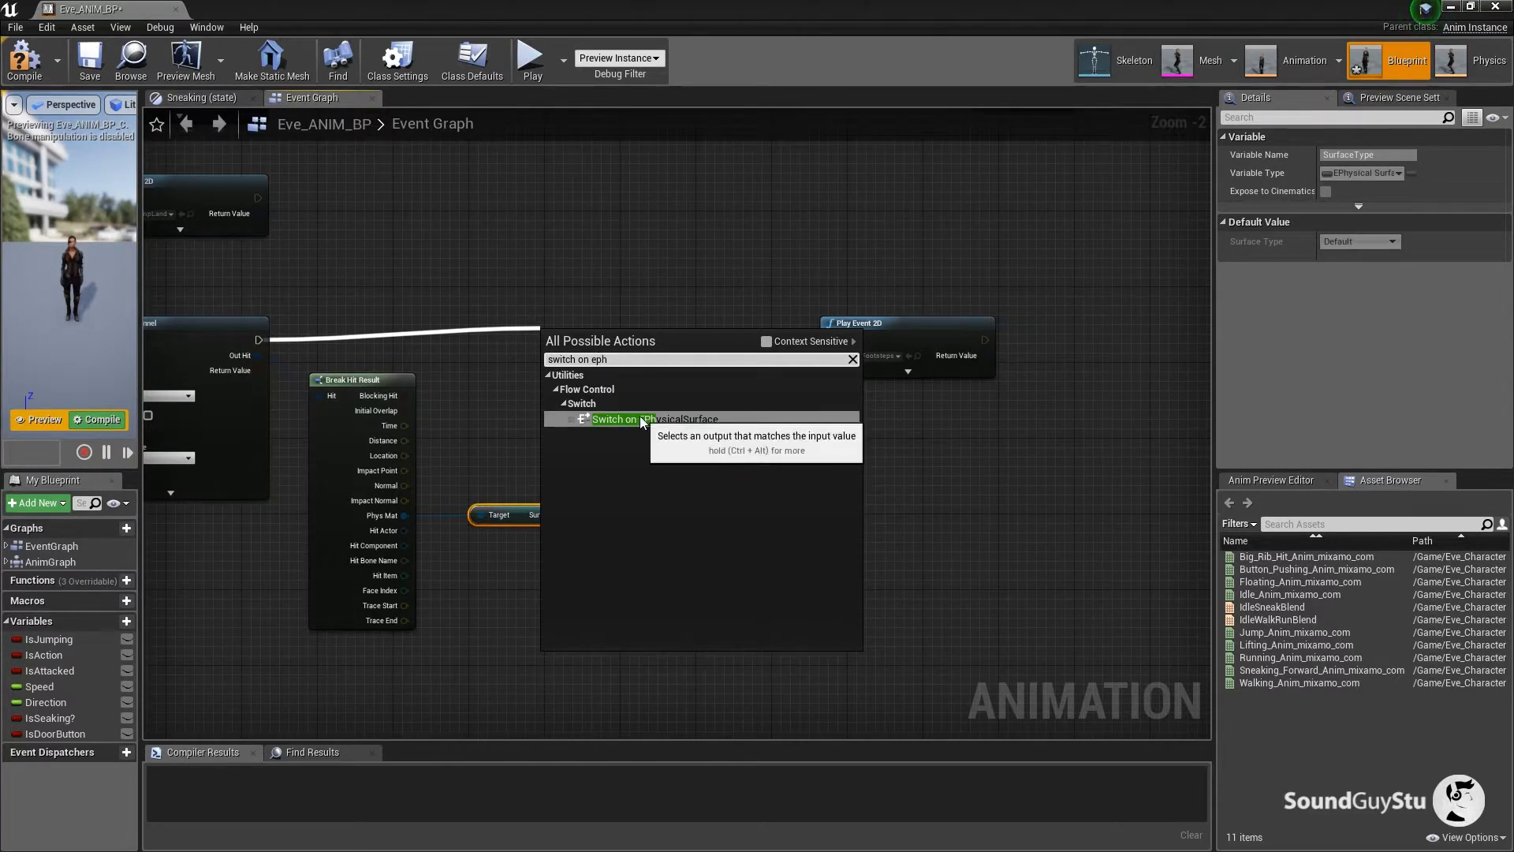
{"action": "left_click", "coordinate": [628, 426]}
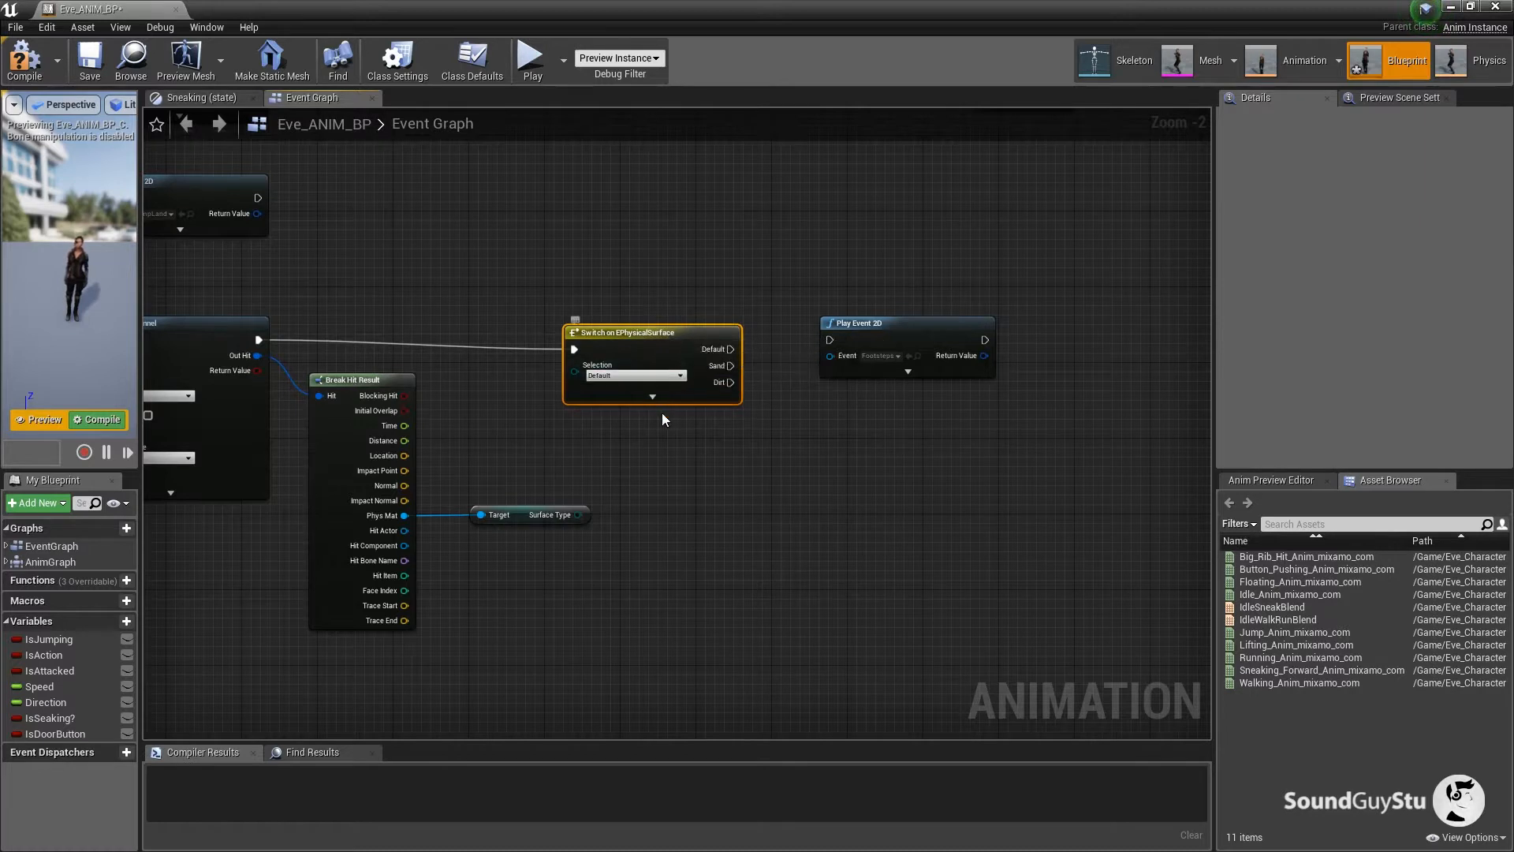
{"action": "left_click", "coordinate": [652, 397]}
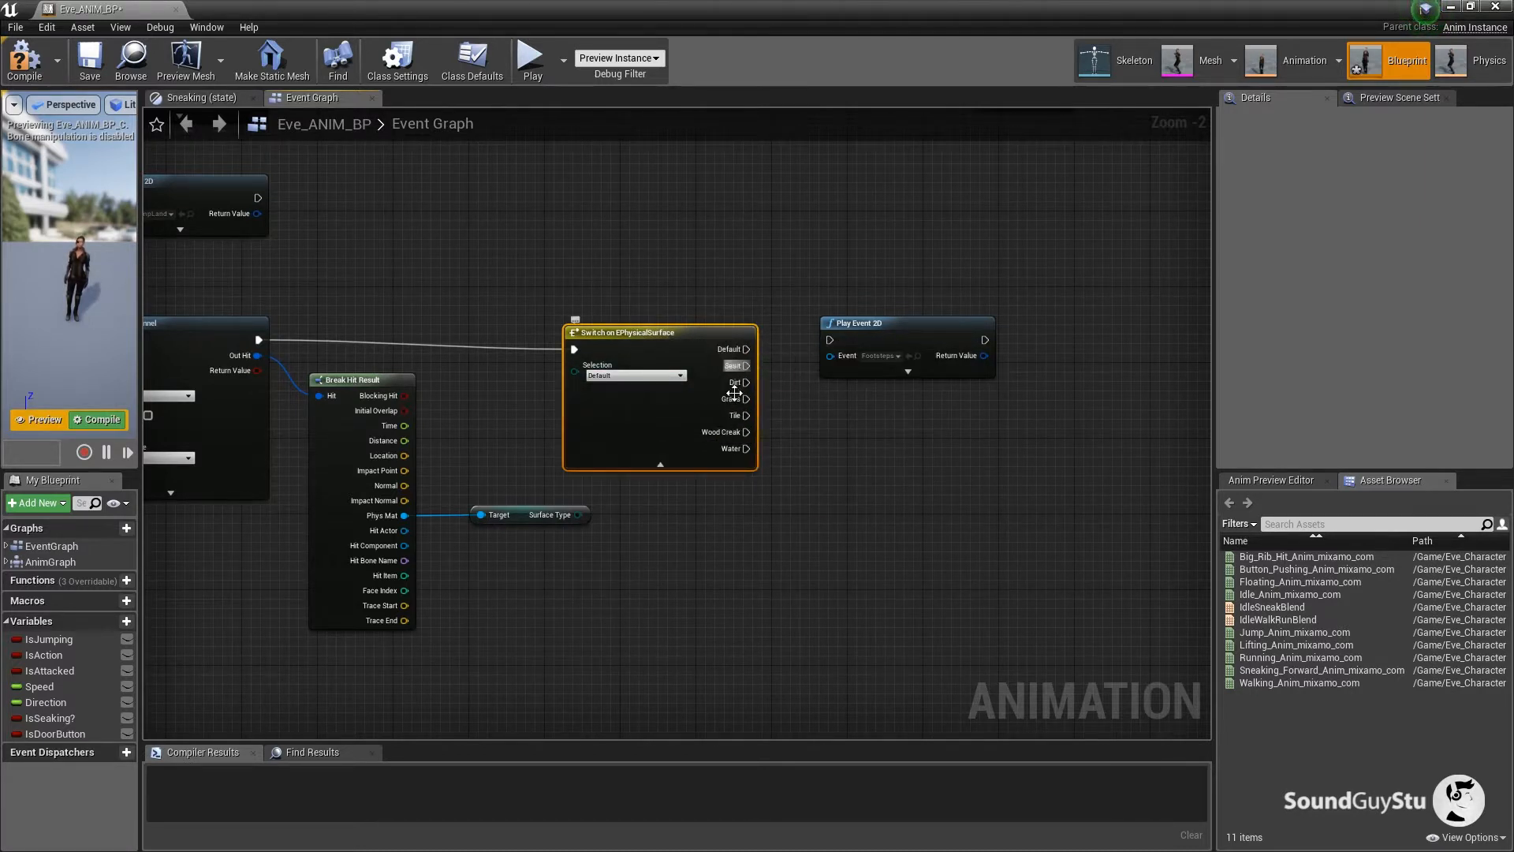
{"action": "key", "text": "q"}
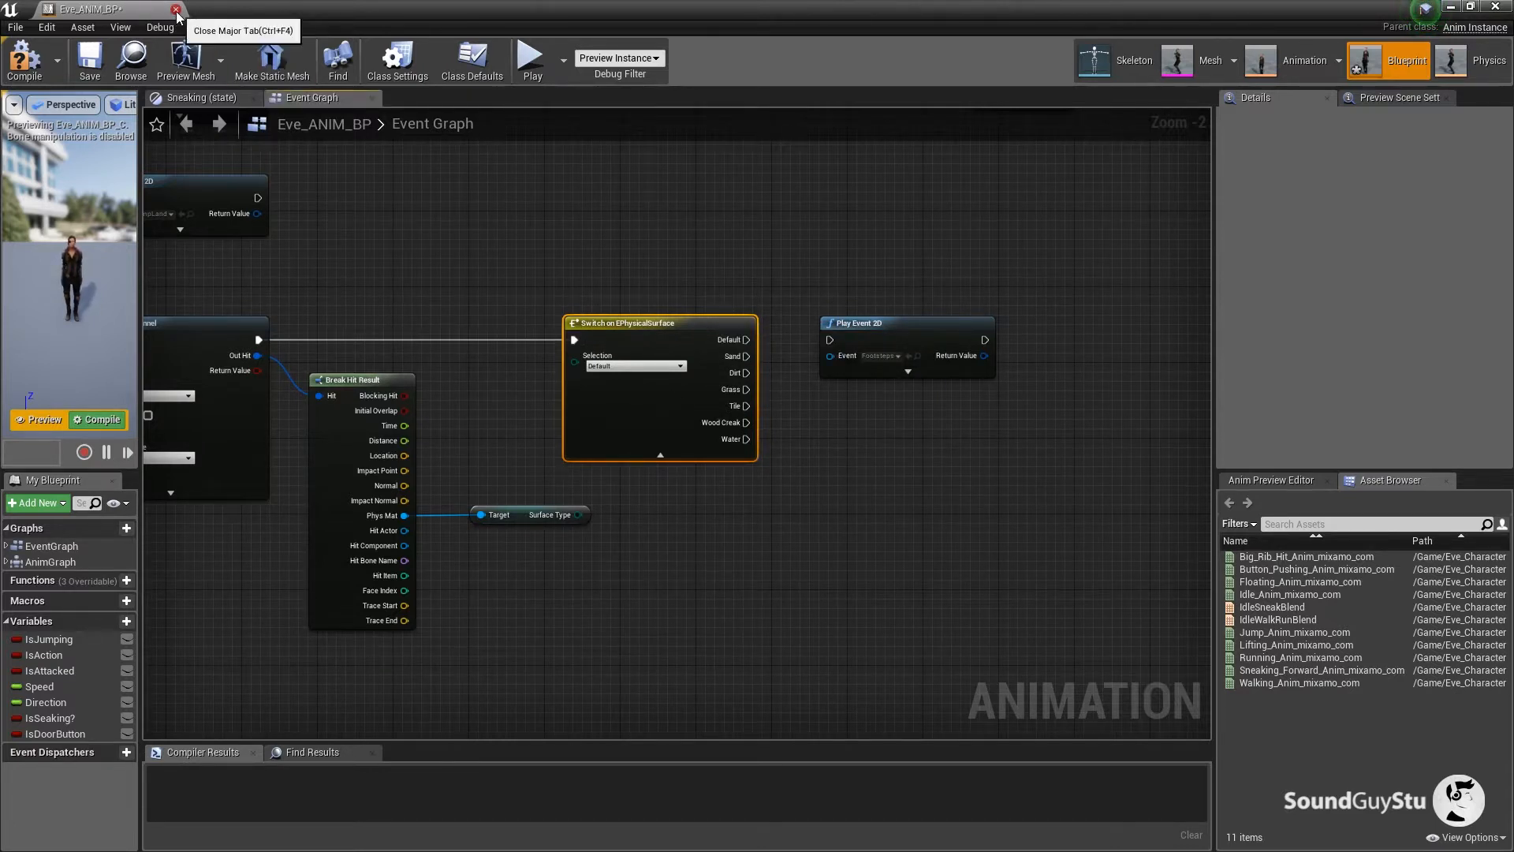
{"action": "left_click_drag", "start_coordinate": [282, 8], "coordinate": [323, 3]}
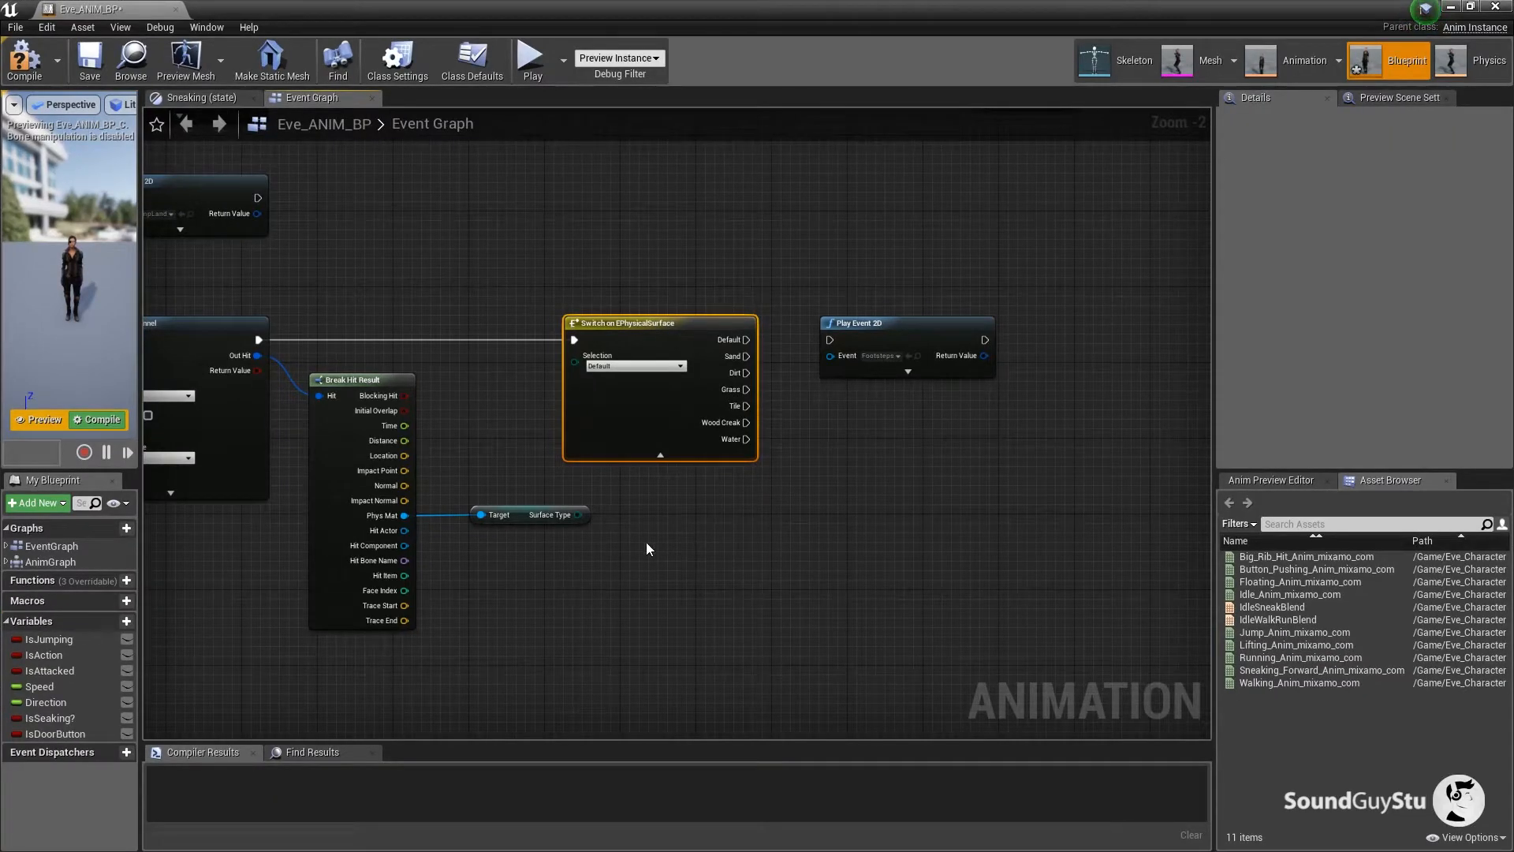
Connect Surface Type to the switch's Selection input and space out the switch and Play Event 2D nodes.
{"action": "left_click_drag", "start_coordinate": [579, 514], "coordinate": [575, 361]}
{"action": "left_click_drag", "start_coordinate": [666, 324], "coordinate": [704, 314]}
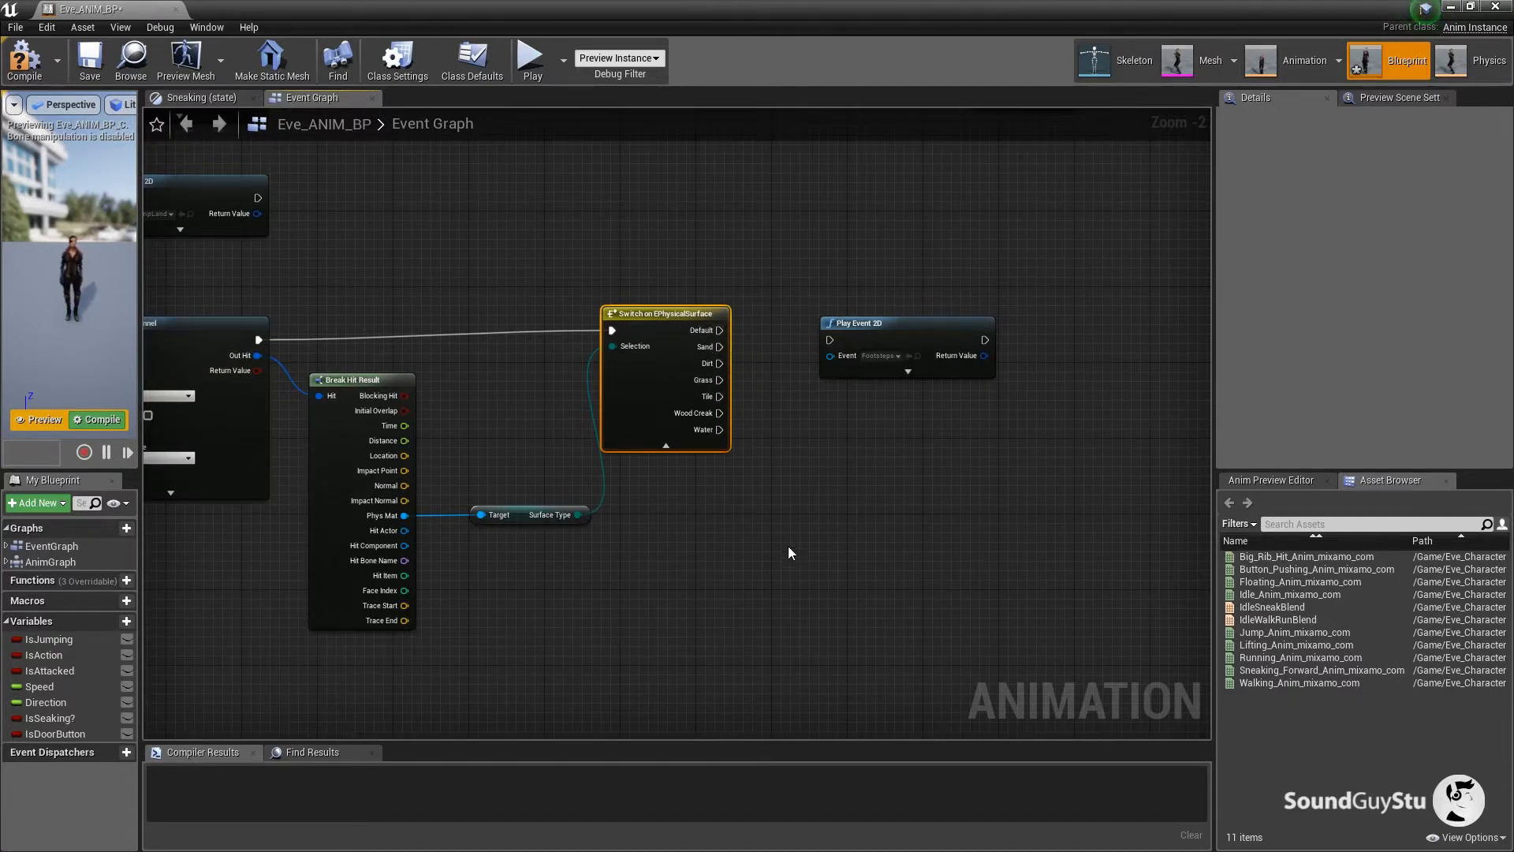
{"action": "left_click_drag", "start_coordinate": [788, 546], "coordinate": [613, 557]}
{"action": "left_click_drag", "start_coordinate": [694, 342], "coordinate": [926, 331]}
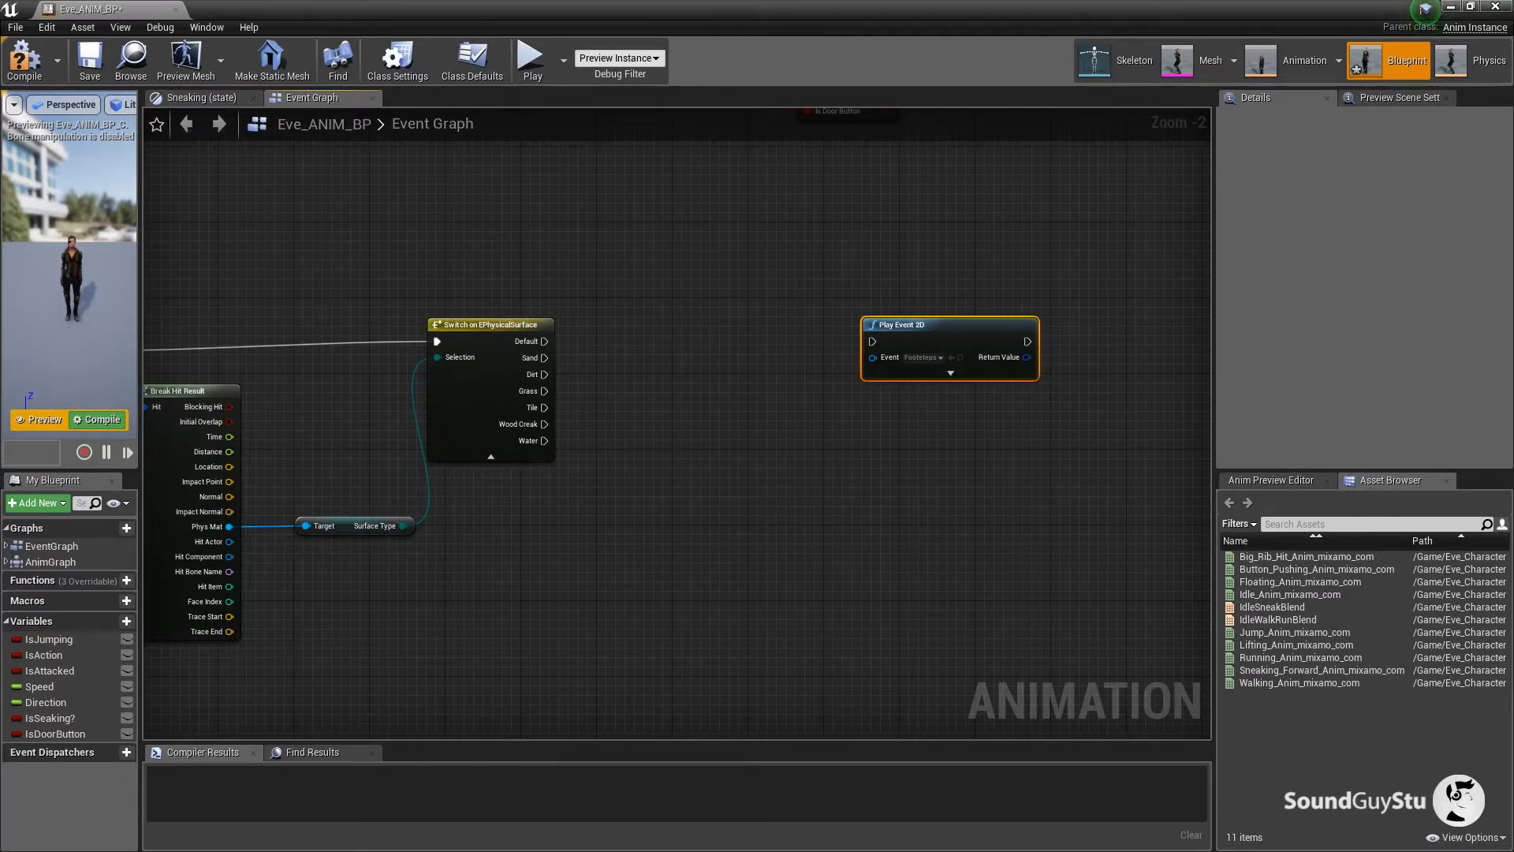
Create a Float variable named SurfaceTypeParam and compile the blueprint.
{"action": "left_click", "coordinate": [128, 626]}
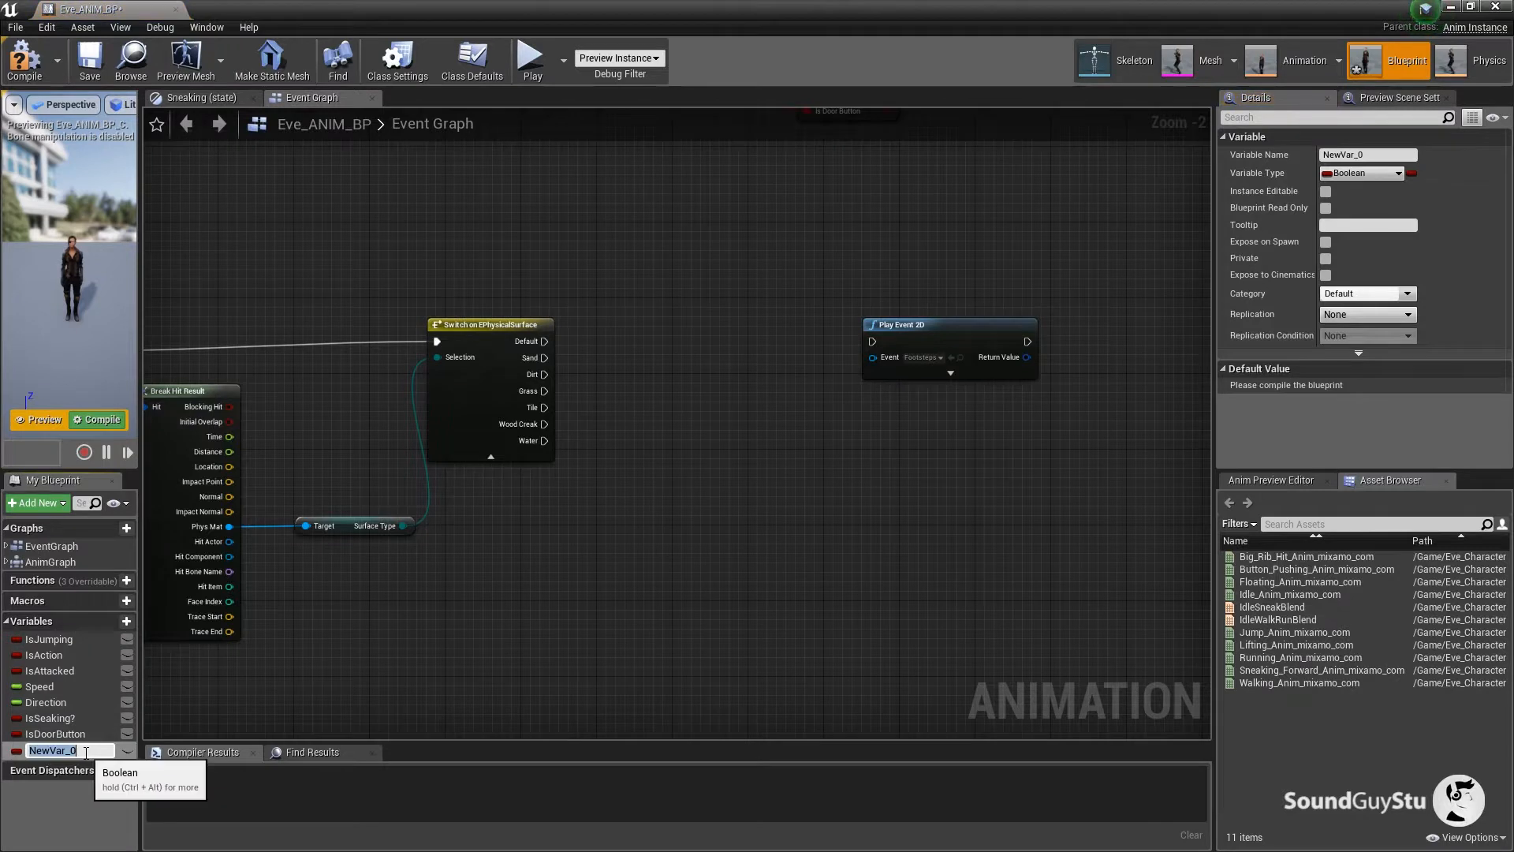
{"action": "type", "text": "SurfaceTypeP"}
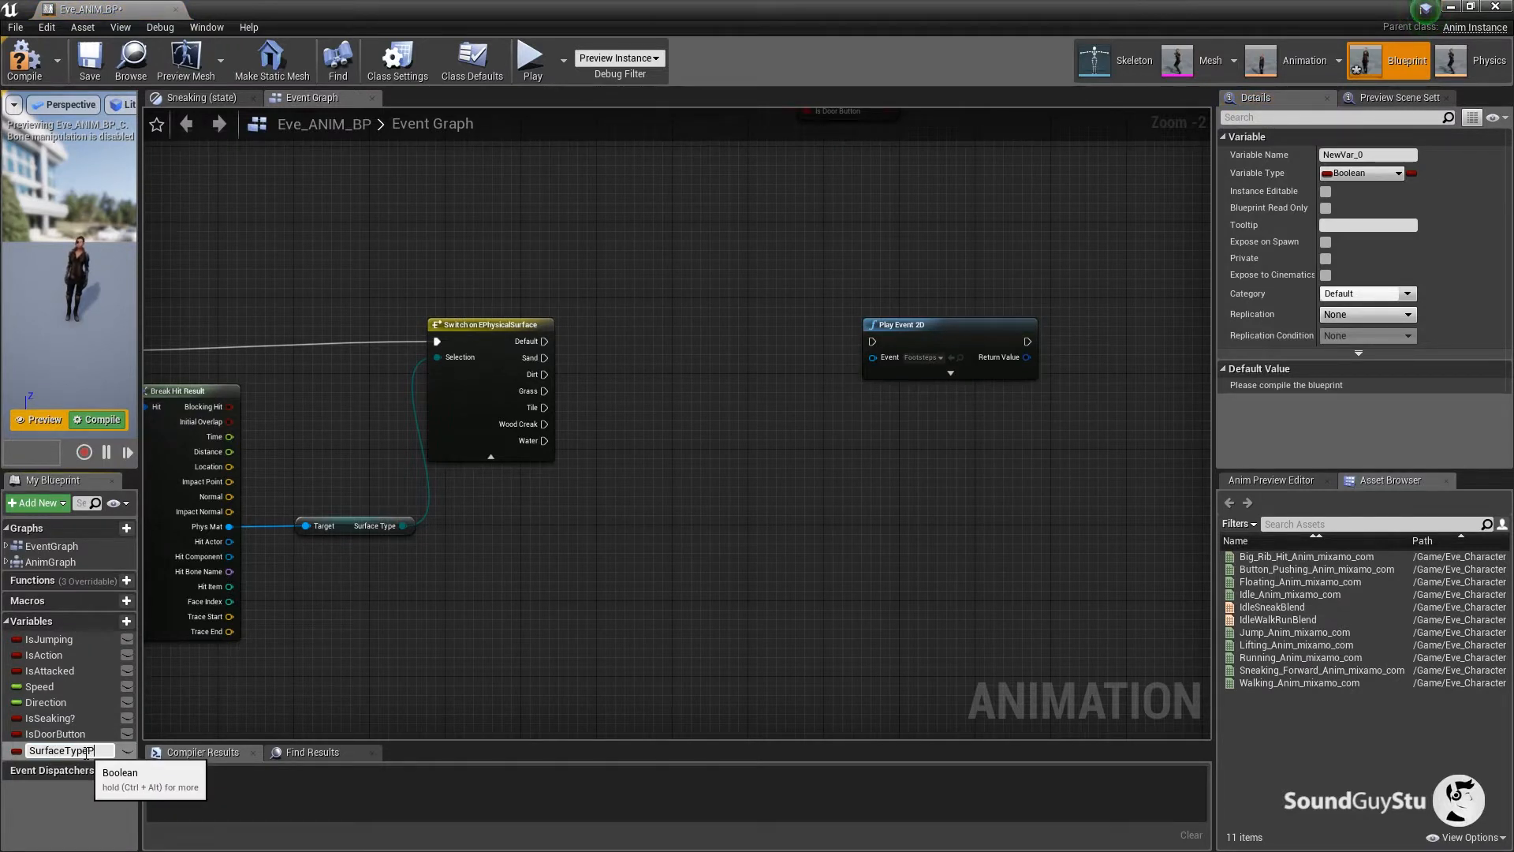
{"action": "type", "text": "aram"}
{"action": "key", "text": "Return"}
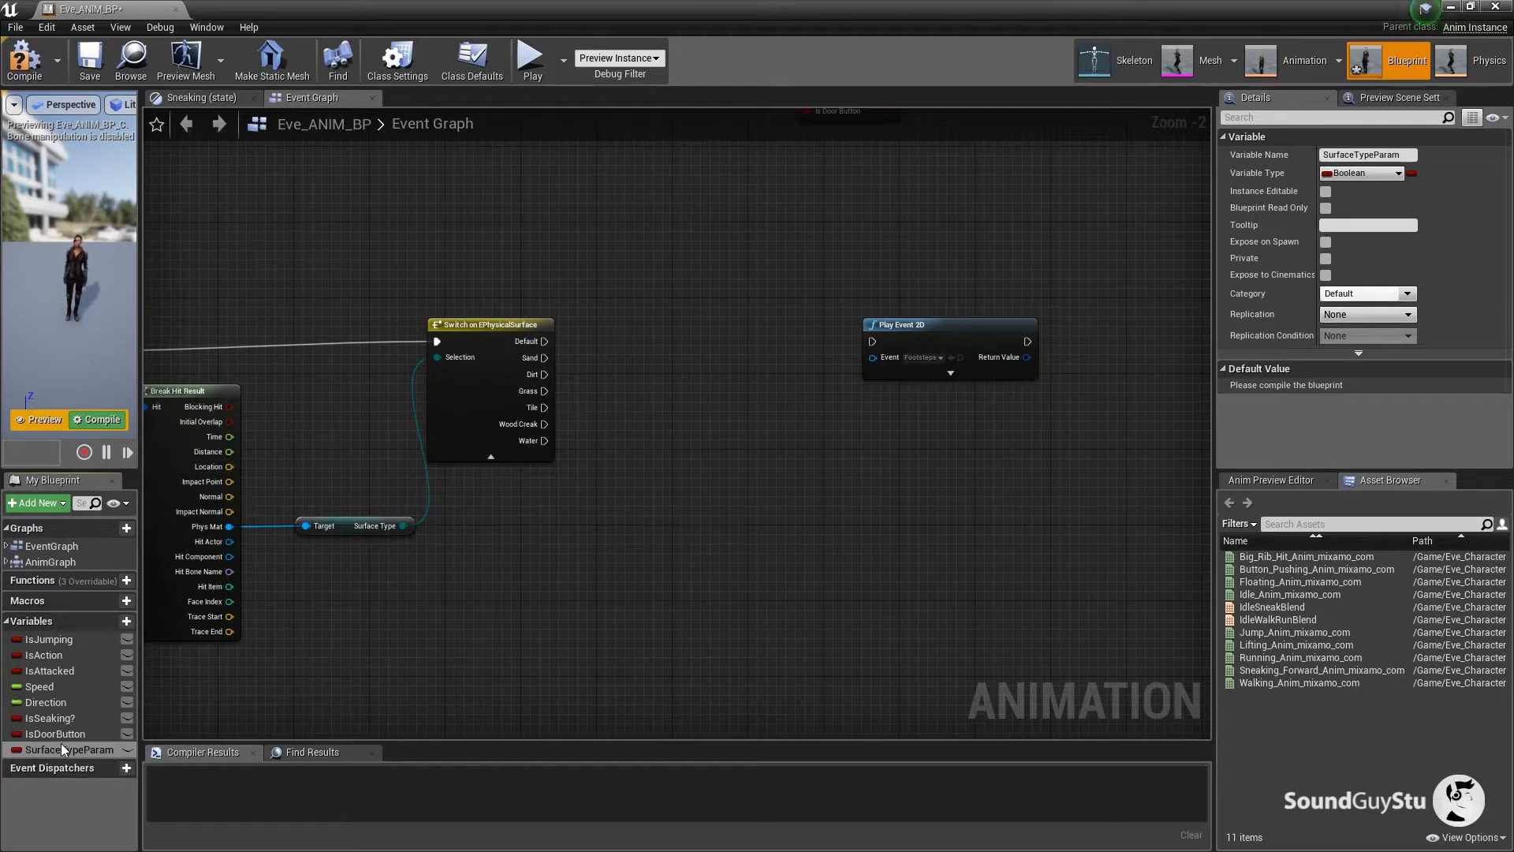
{"action": "left_click", "coordinate": [1364, 173]}
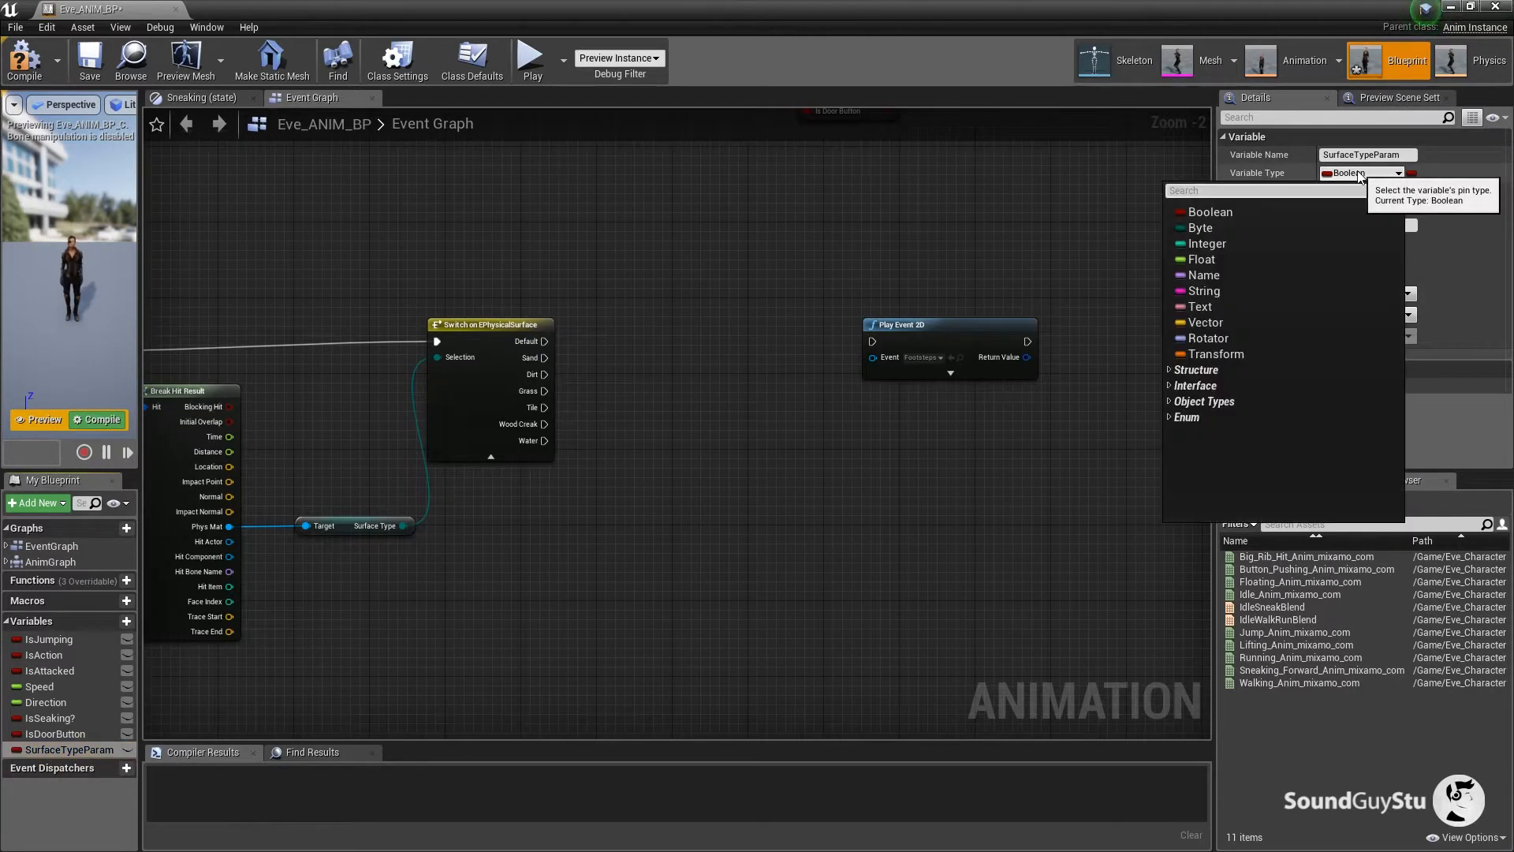
{"action": "left_click", "coordinate": [1230, 261]}
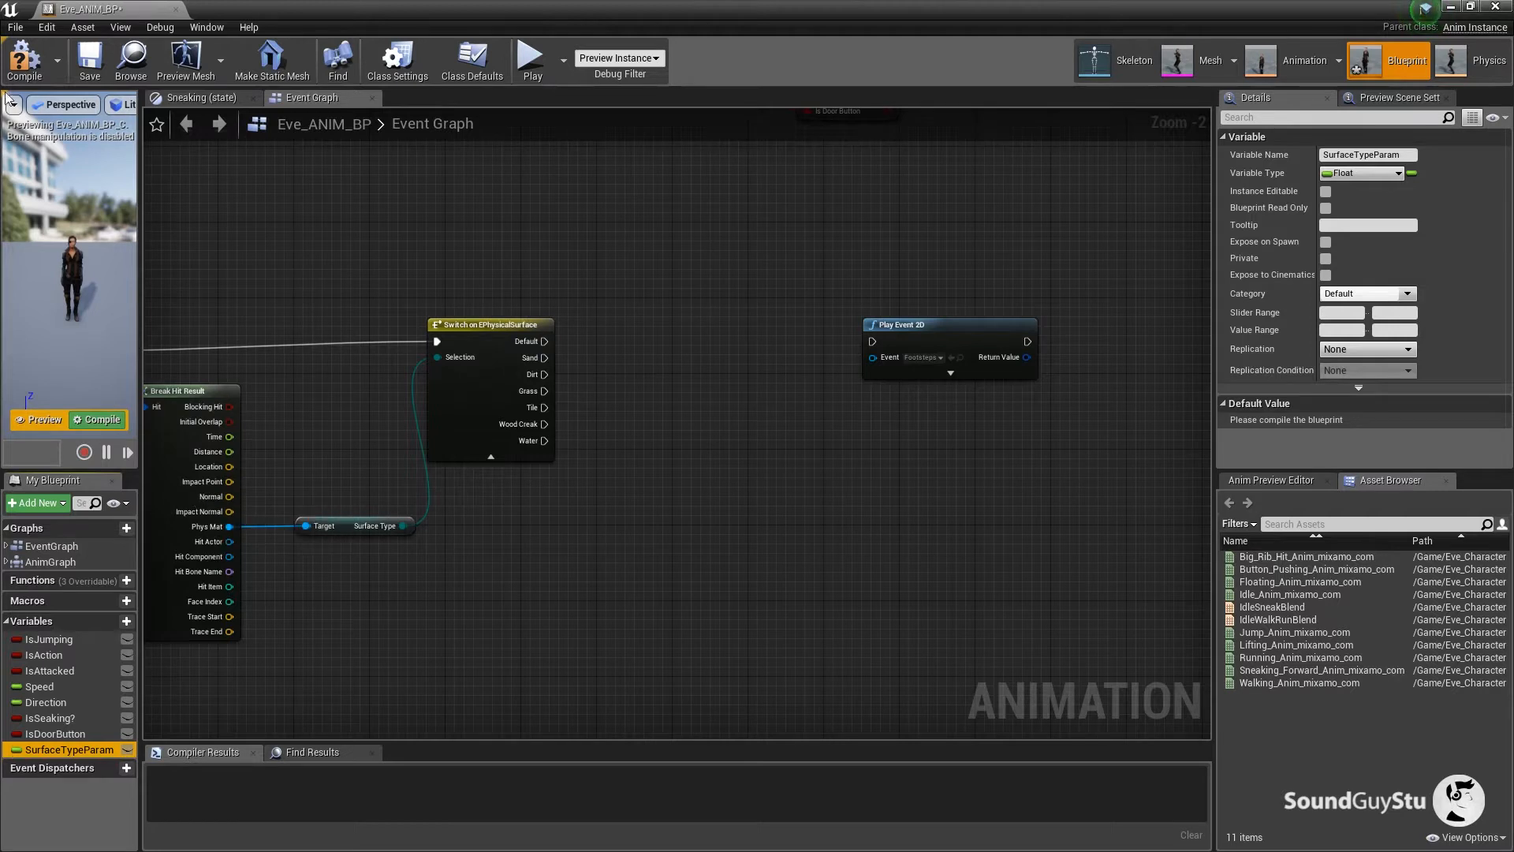
{"action": "left_click", "coordinate": [22, 59]}
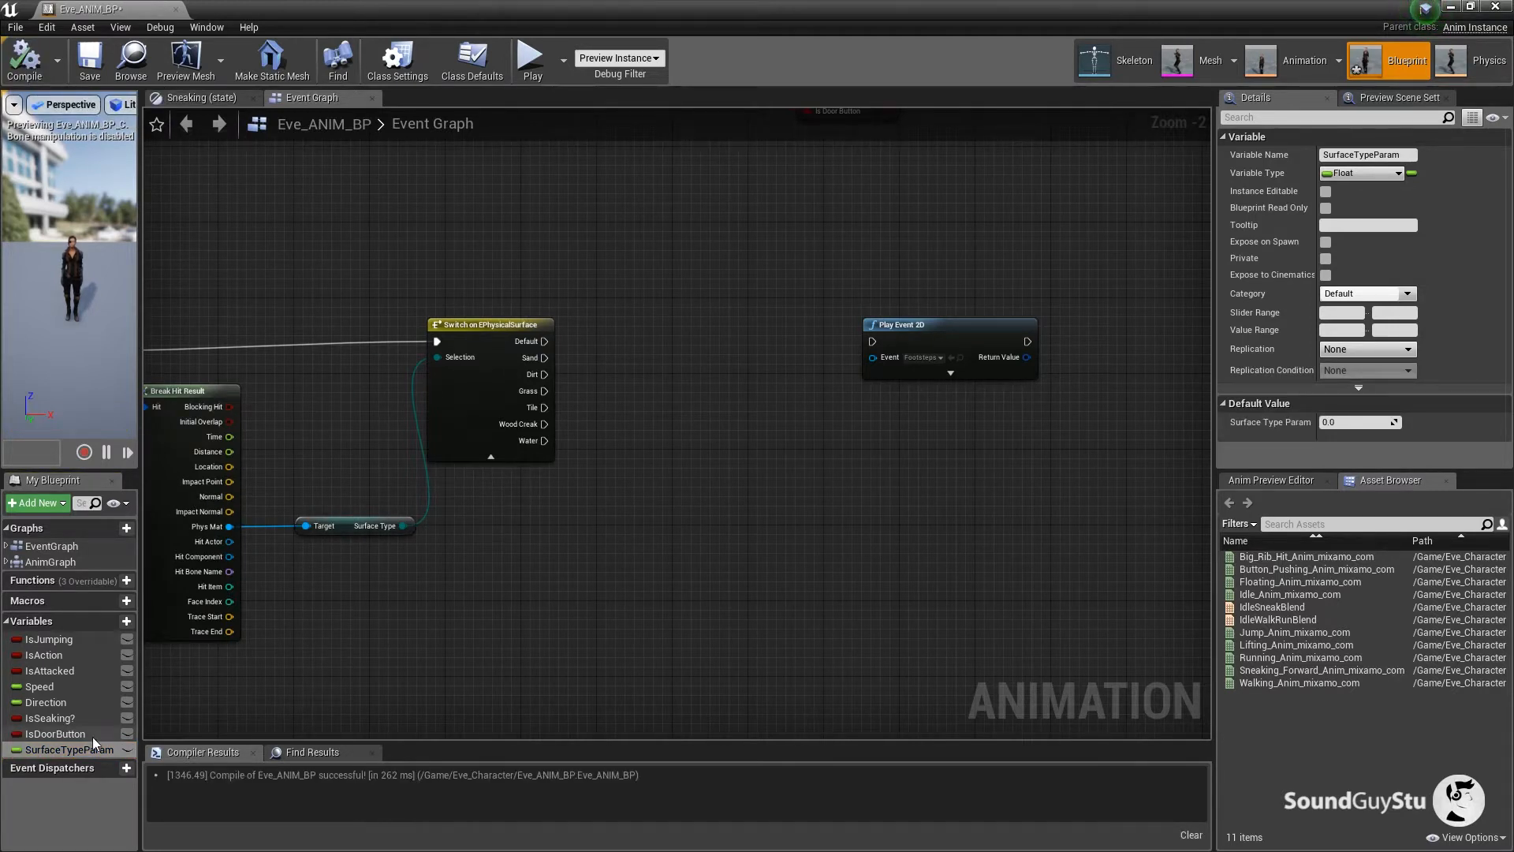
Add a SET node for SurfaceTypeParam and connect the switch's Default and Sand outputs to it.
{"action": "left_click_drag", "start_coordinate": [93, 743], "coordinate": [653, 288]}
{"action": "left_click", "coordinate": [680, 397]}
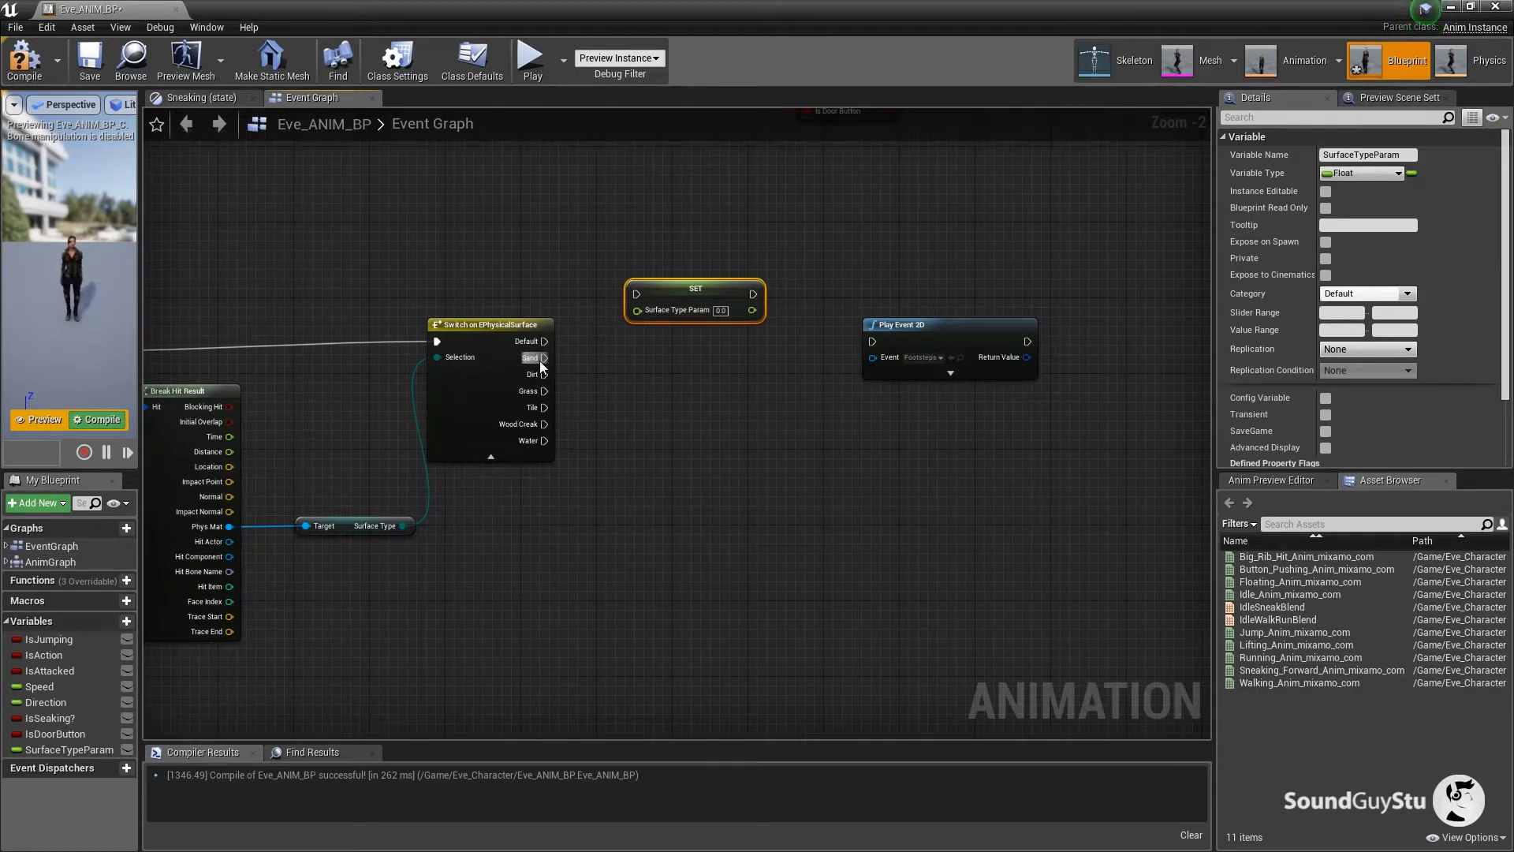
{"action": "left_click_drag", "start_coordinate": [544, 340], "coordinate": [636, 294]}
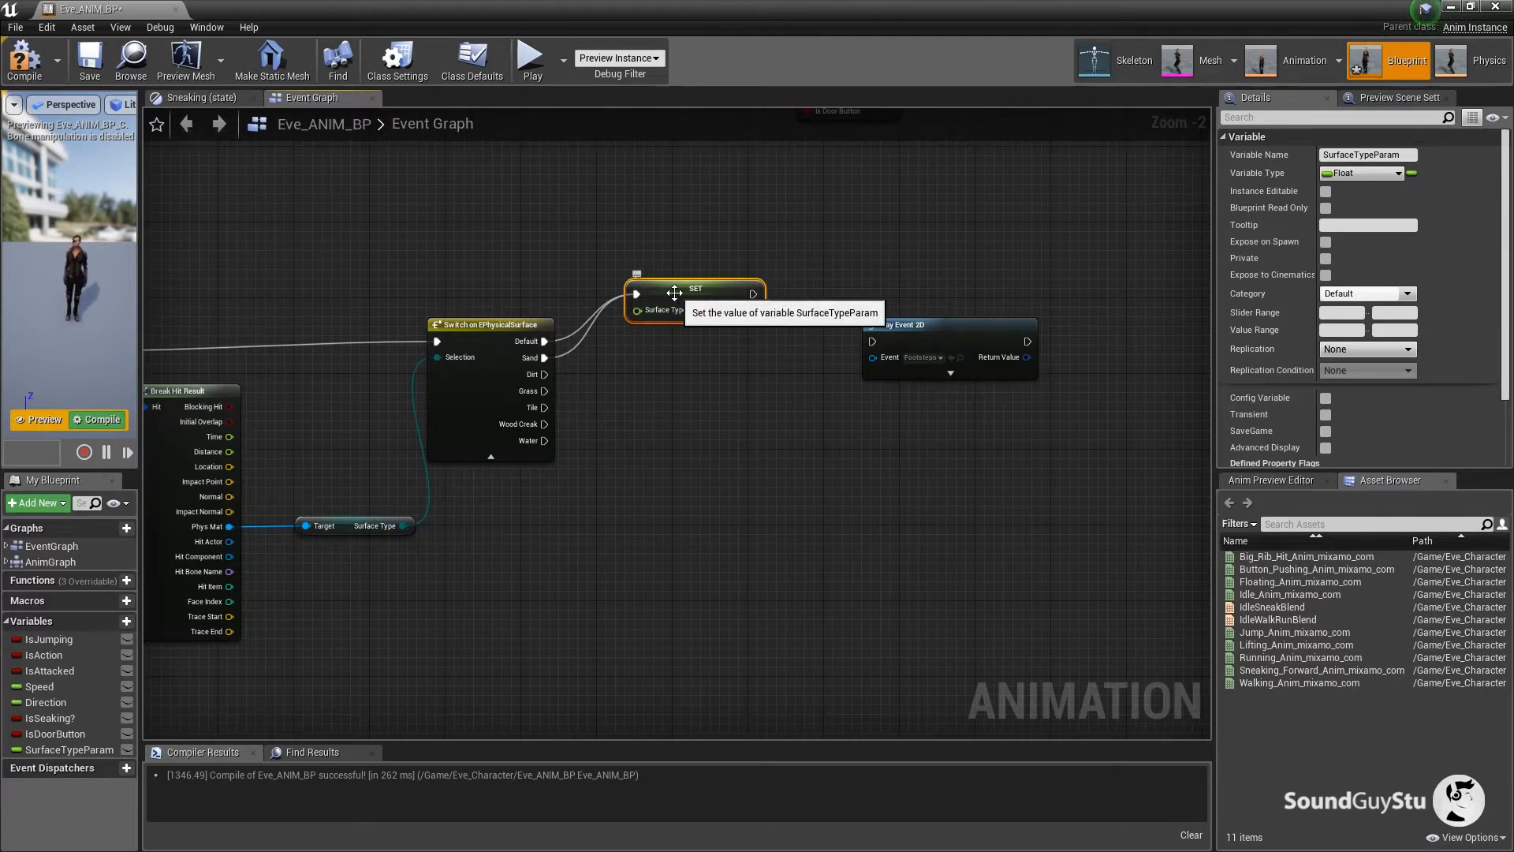
Duplicate the SurfaceTypeParam SET node five times and stack the copies in a column below the original.
{"action": "key", "text": "ctrl+c"}
{"action": "key", "text": "ctrl+v"}
{"action": "left_click_drag", "start_coordinate": [725, 422], "coordinate": [675, 344]}
{"action": "key", "text": "ctrl+v"}
{"action": "left_click_drag", "start_coordinate": [734, 483], "coordinate": [669, 394]}
{"action": "key", "text": "ctrl+v"}
{"action": "left_click_drag", "start_coordinate": [736, 461], "coordinate": [675, 465]}
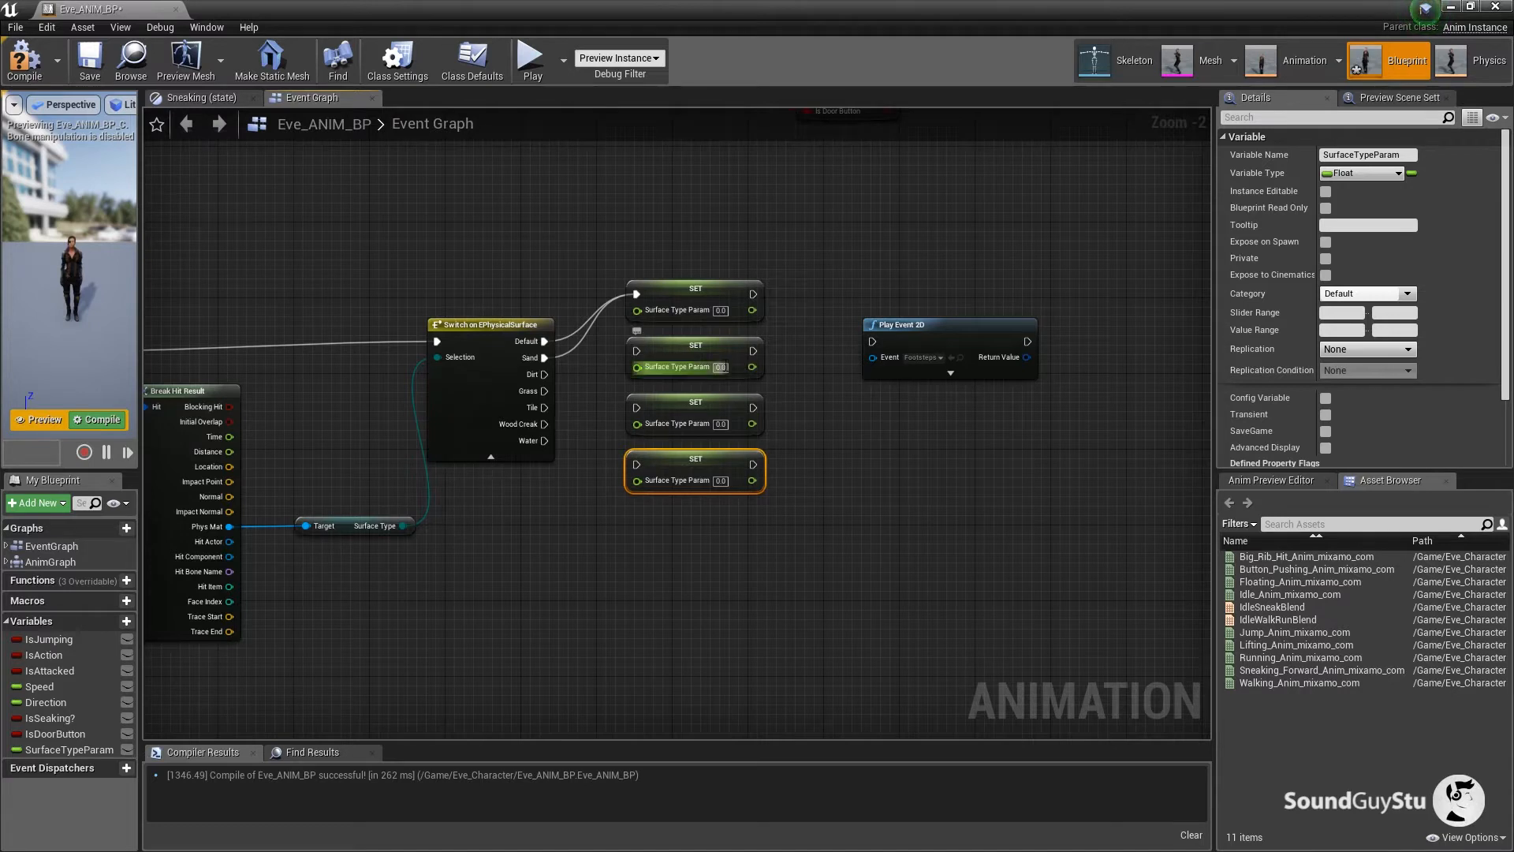
{"action": "key", "text": "ctrl+v"}
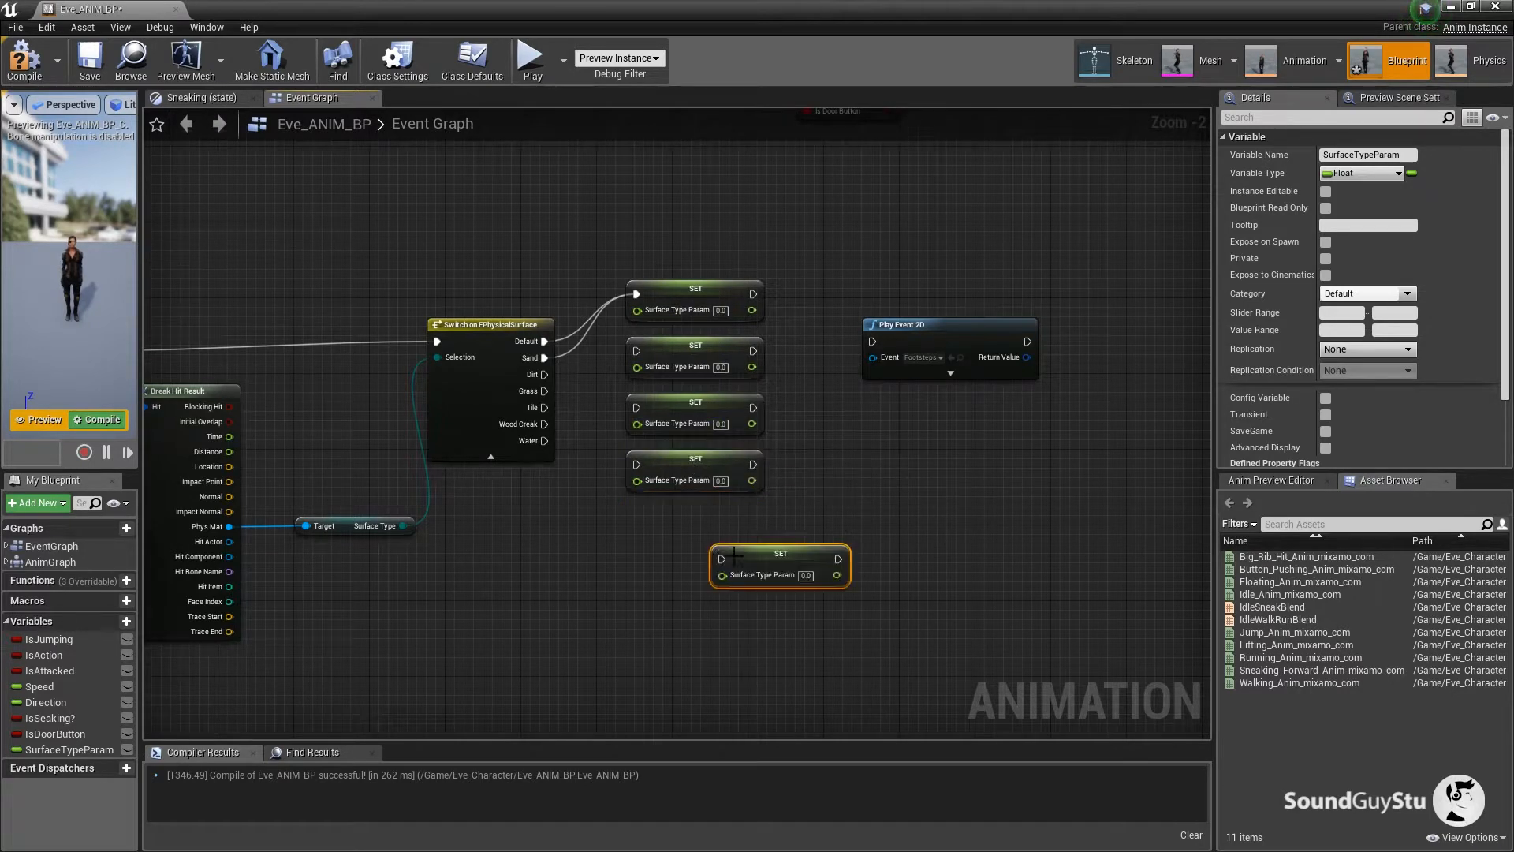
{"action": "left_click_drag", "start_coordinate": [777, 560], "coordinate": [718, 576]}
{"action": "key", "text": "ctrl+v"}
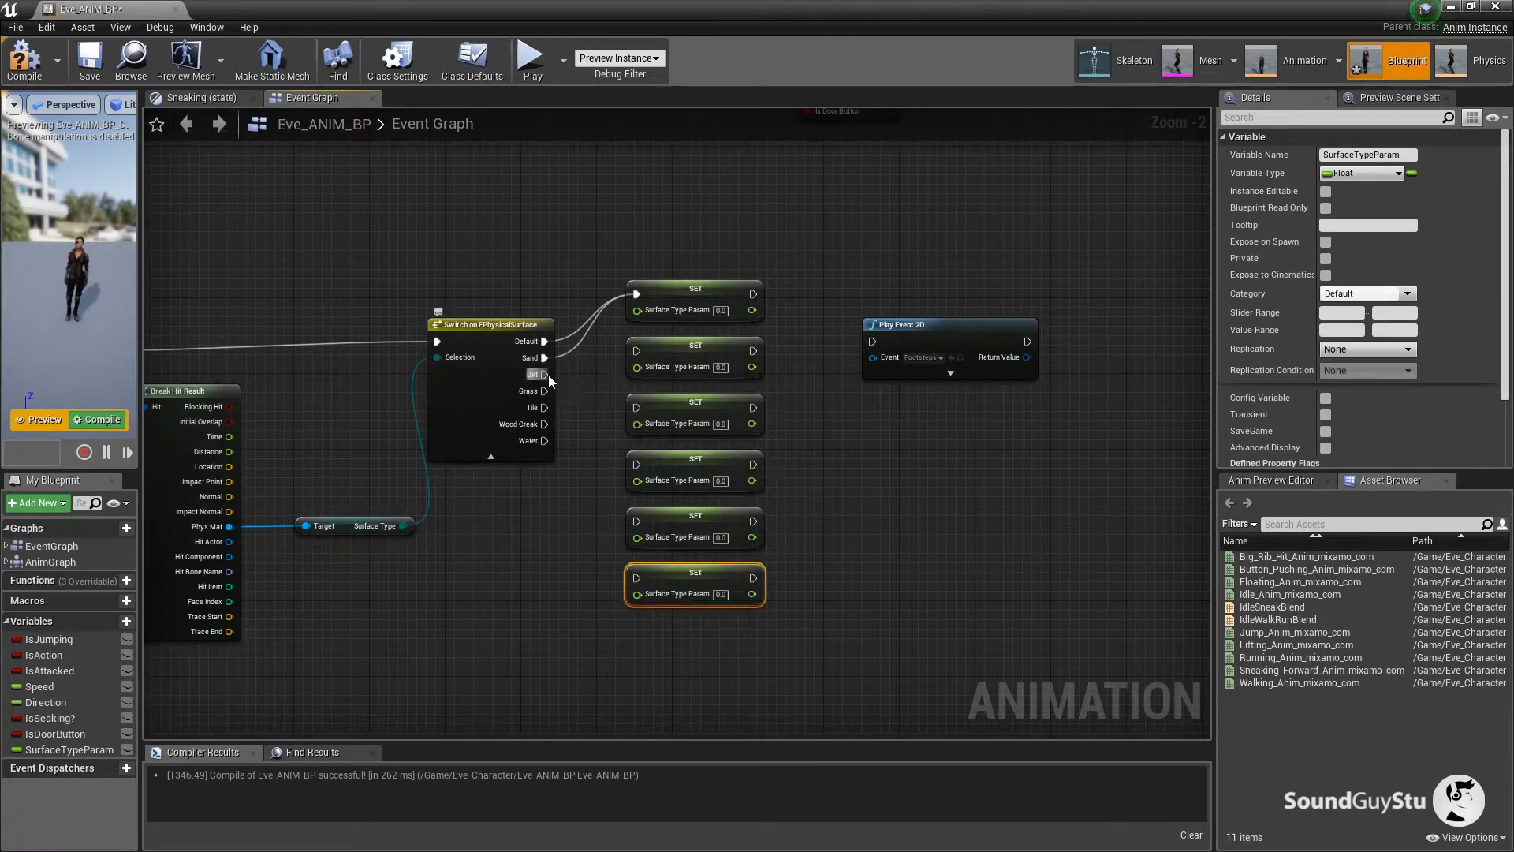
Connect Dirt to the second SET node with value 1.0 and Grass to the third with value 2.0.
{"action": "left_click_drag", "start_coordinate": [547, 376], "coordinate": [637, 351]}
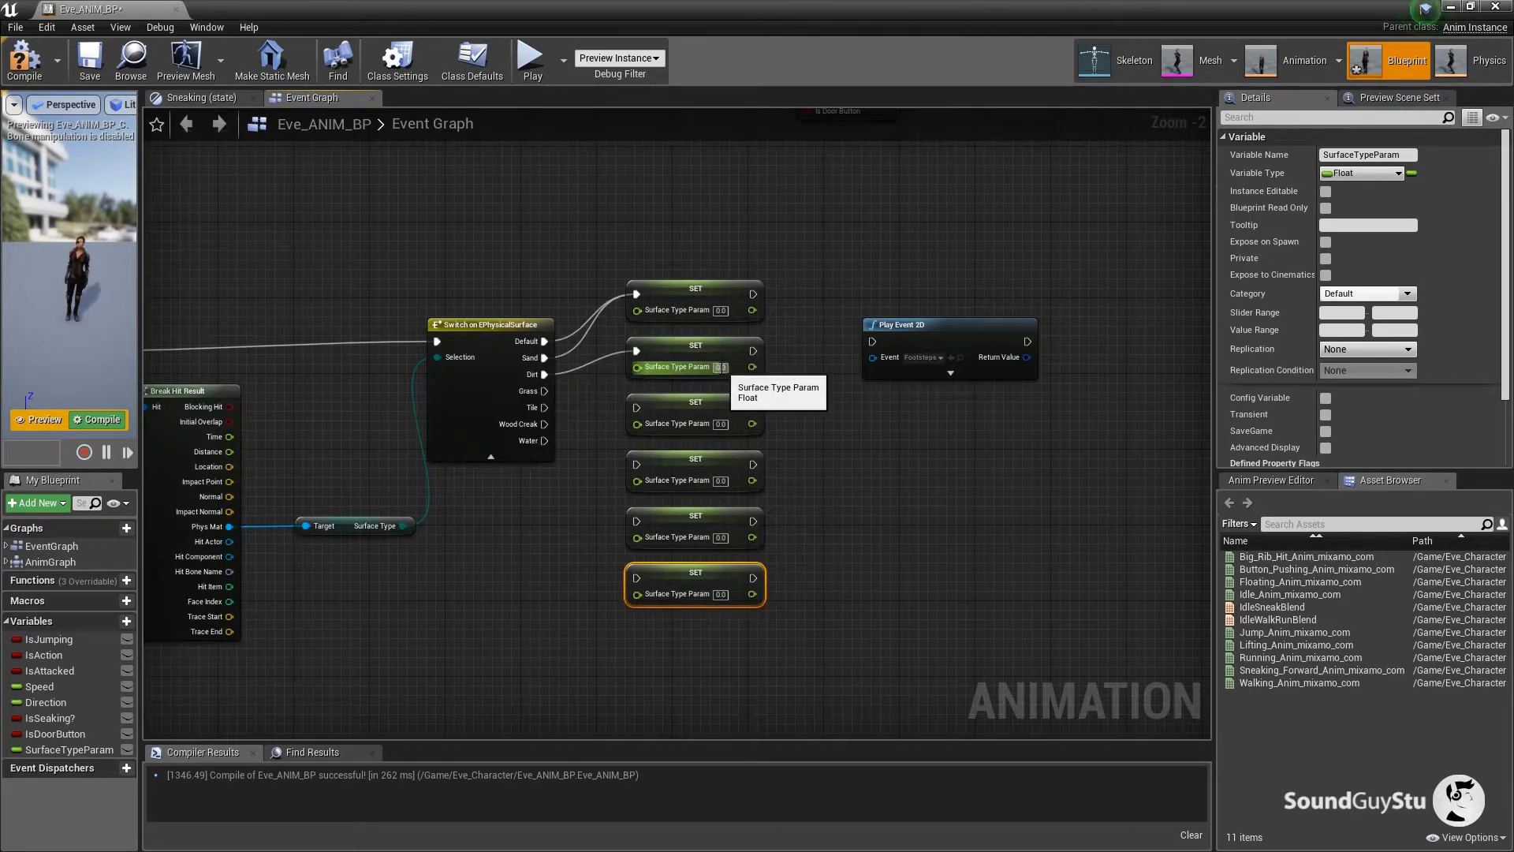
{"action": "type", "text": "1"}
{"action": "left_click", "coordinate": [859, 569]}
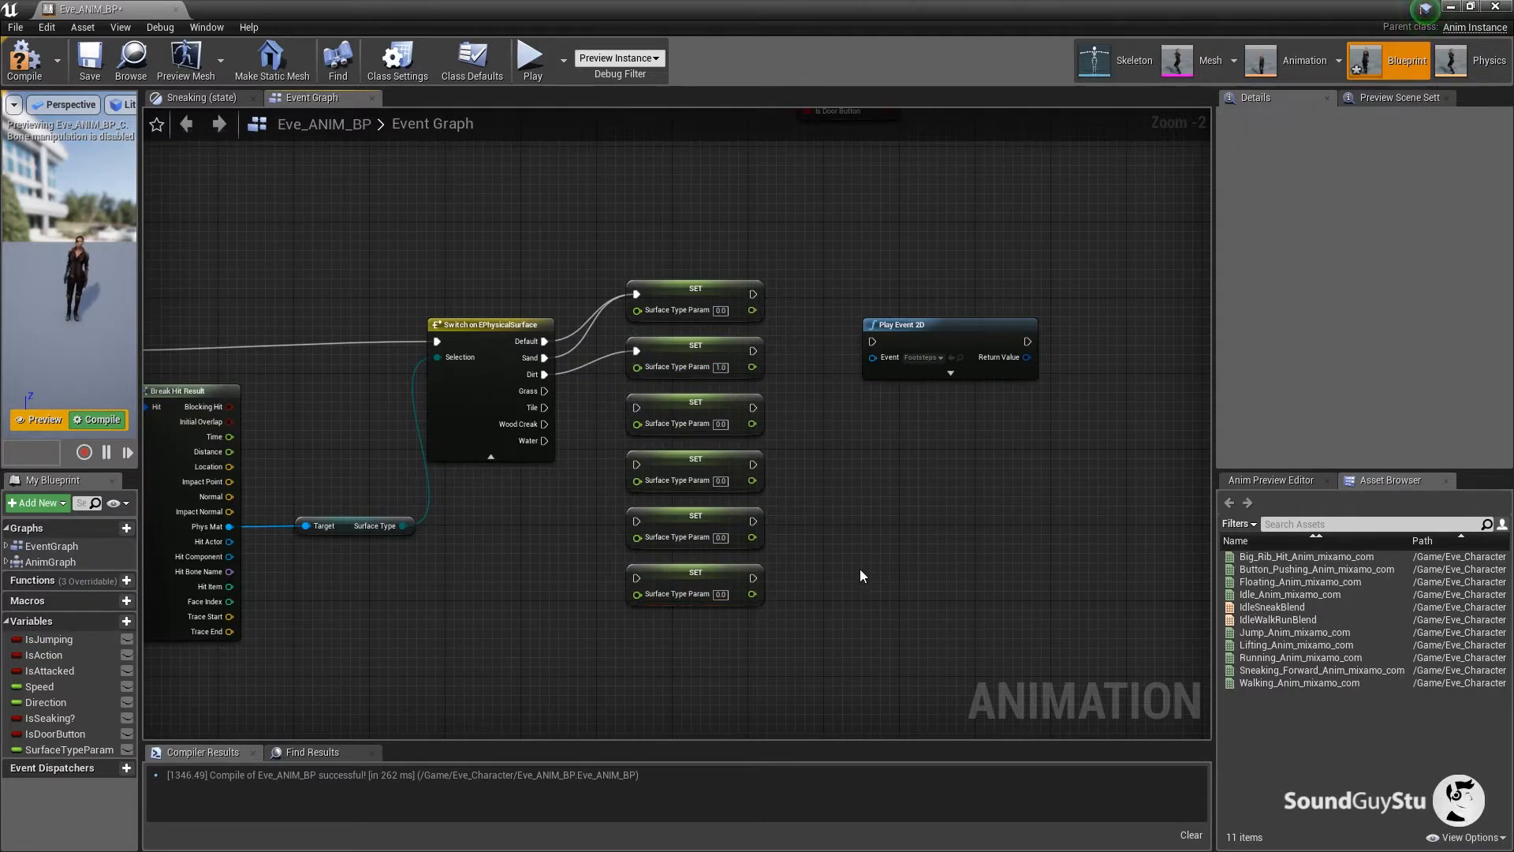
{"action": "left_click_drag", "start_coordinate": [547, 395], "coordinate": [638, 407]}
{"action": "left_click_drag", "start_coordinate": [751, 428], "coordinate": [727, 425]}
{"action": "type", "text": "2"}
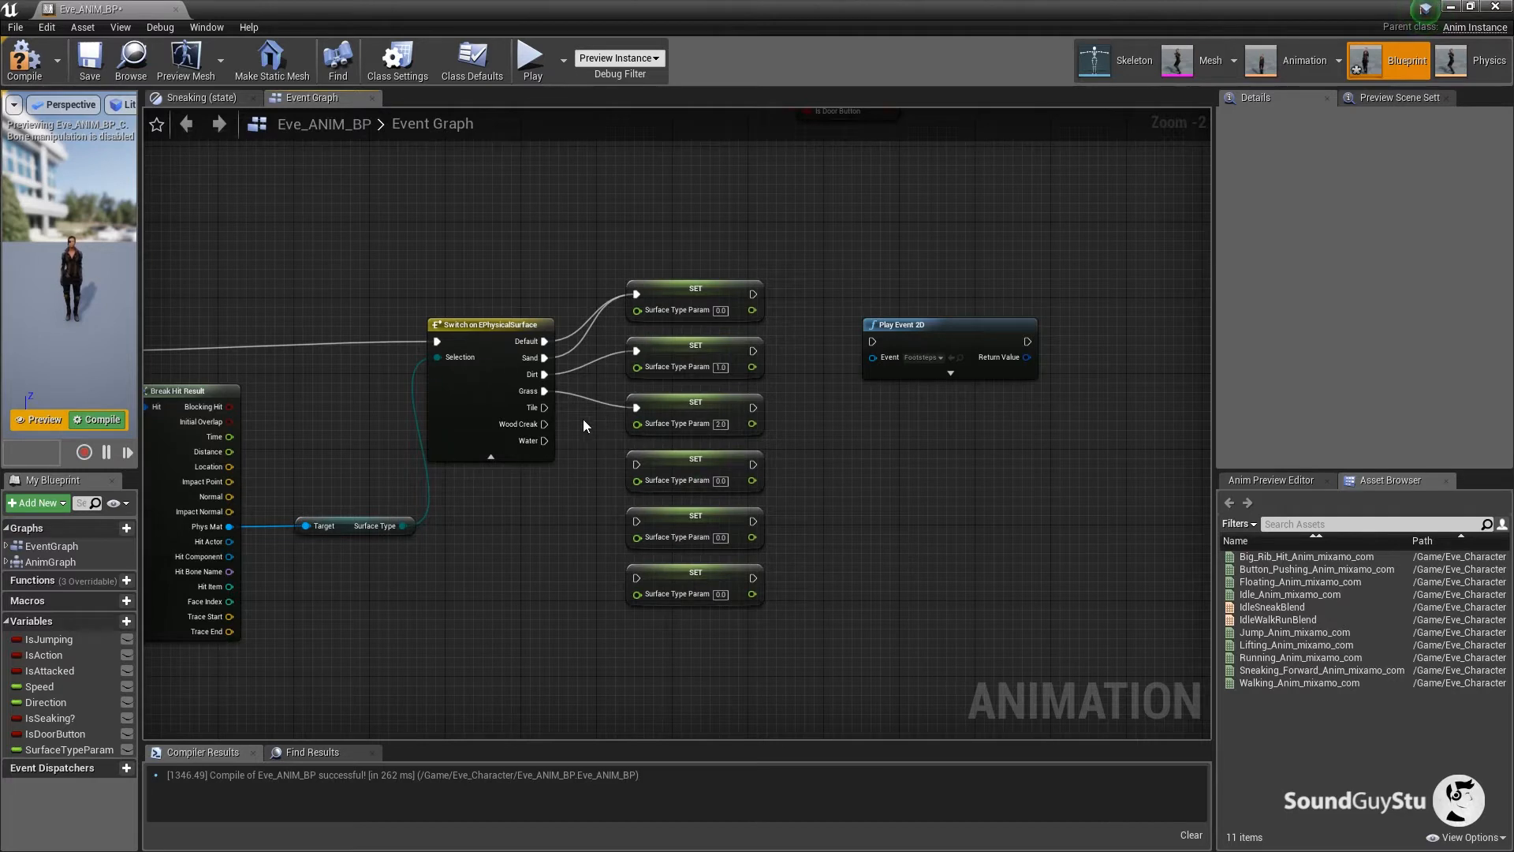
Connect Tile to the fourth SET node with value 3.0 and Wood Creak to the fifth with value 4.0.
{"action": "left_click_drag", "start_coordinate": [544, 407], "coordinate": [637, 465]}
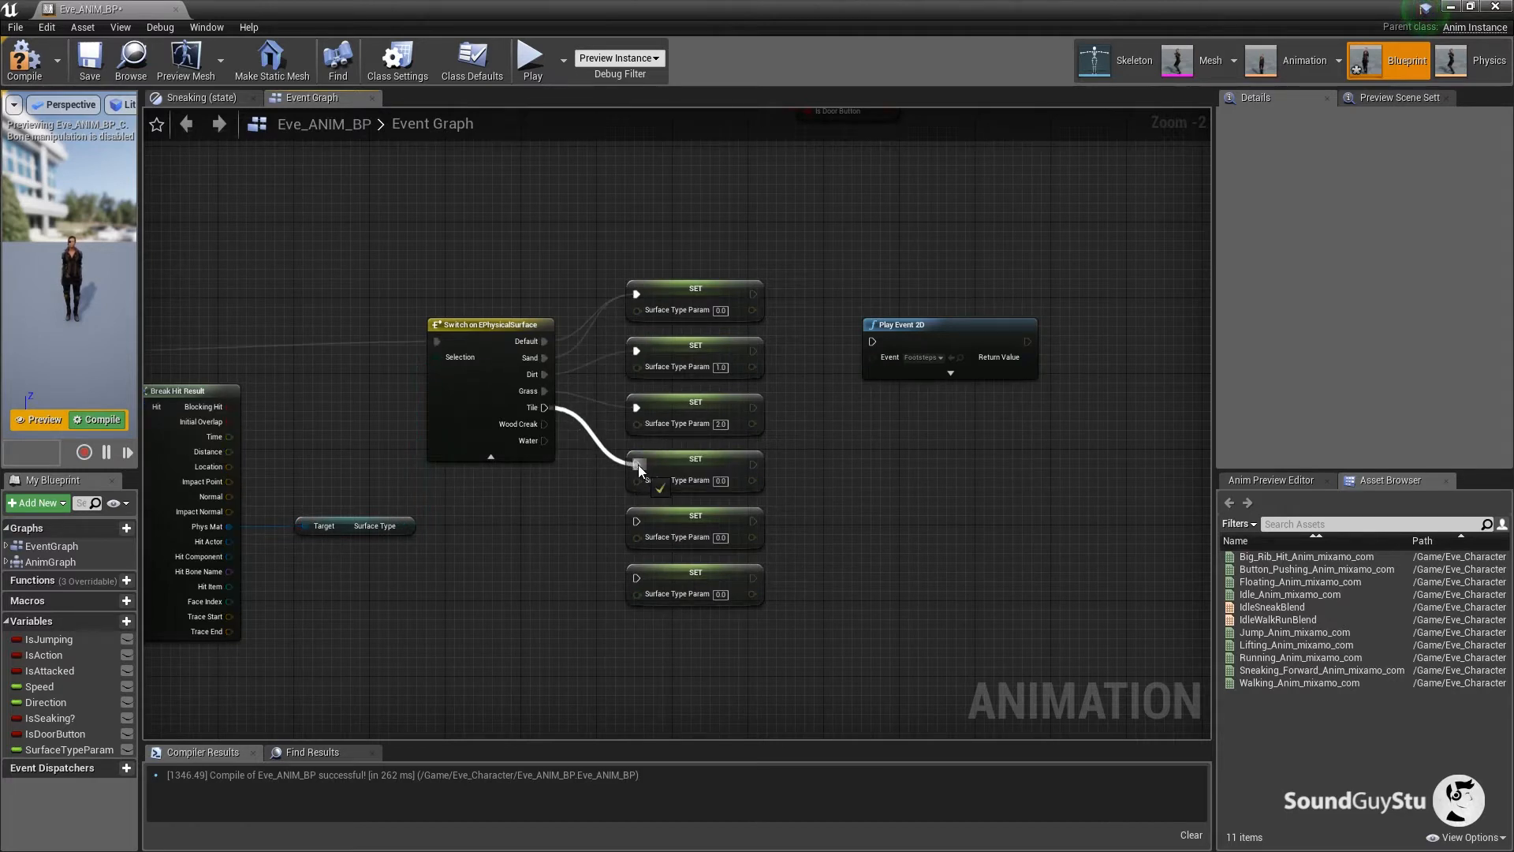
{"action": "left_click", "coordinate": [723, 482]}
{"action": "type", "text": "3"}
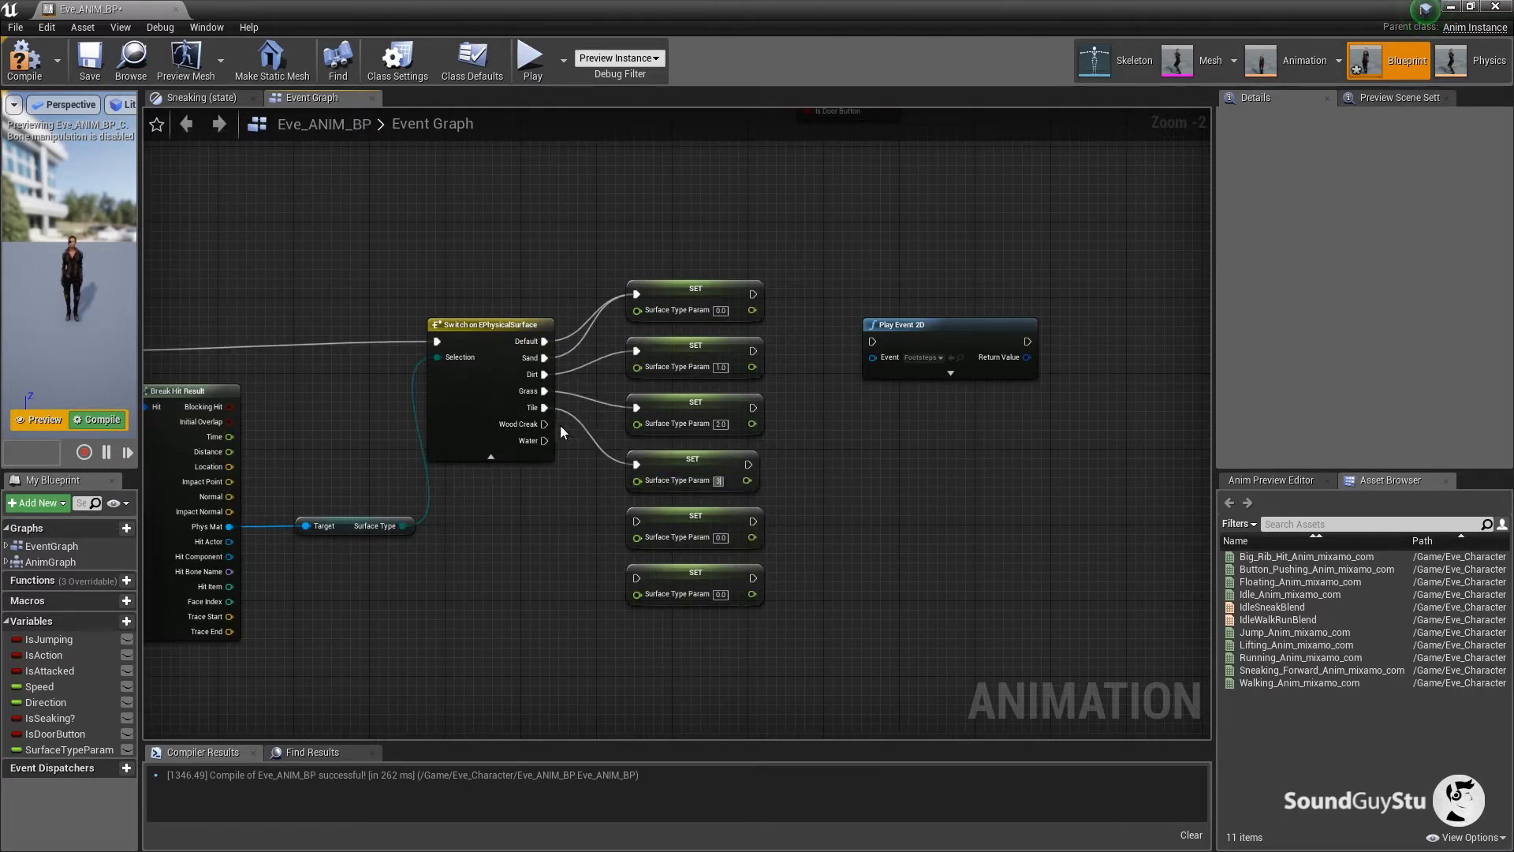
{"action": "left_click_drag", "start_coordinate": [544, 425], "coordinate": [642, 522]}
{"action": "left_click", "coordinate": [721, 539]}
{"action": "type", "text": "4"}
{"action": "key", "text": "Return"}
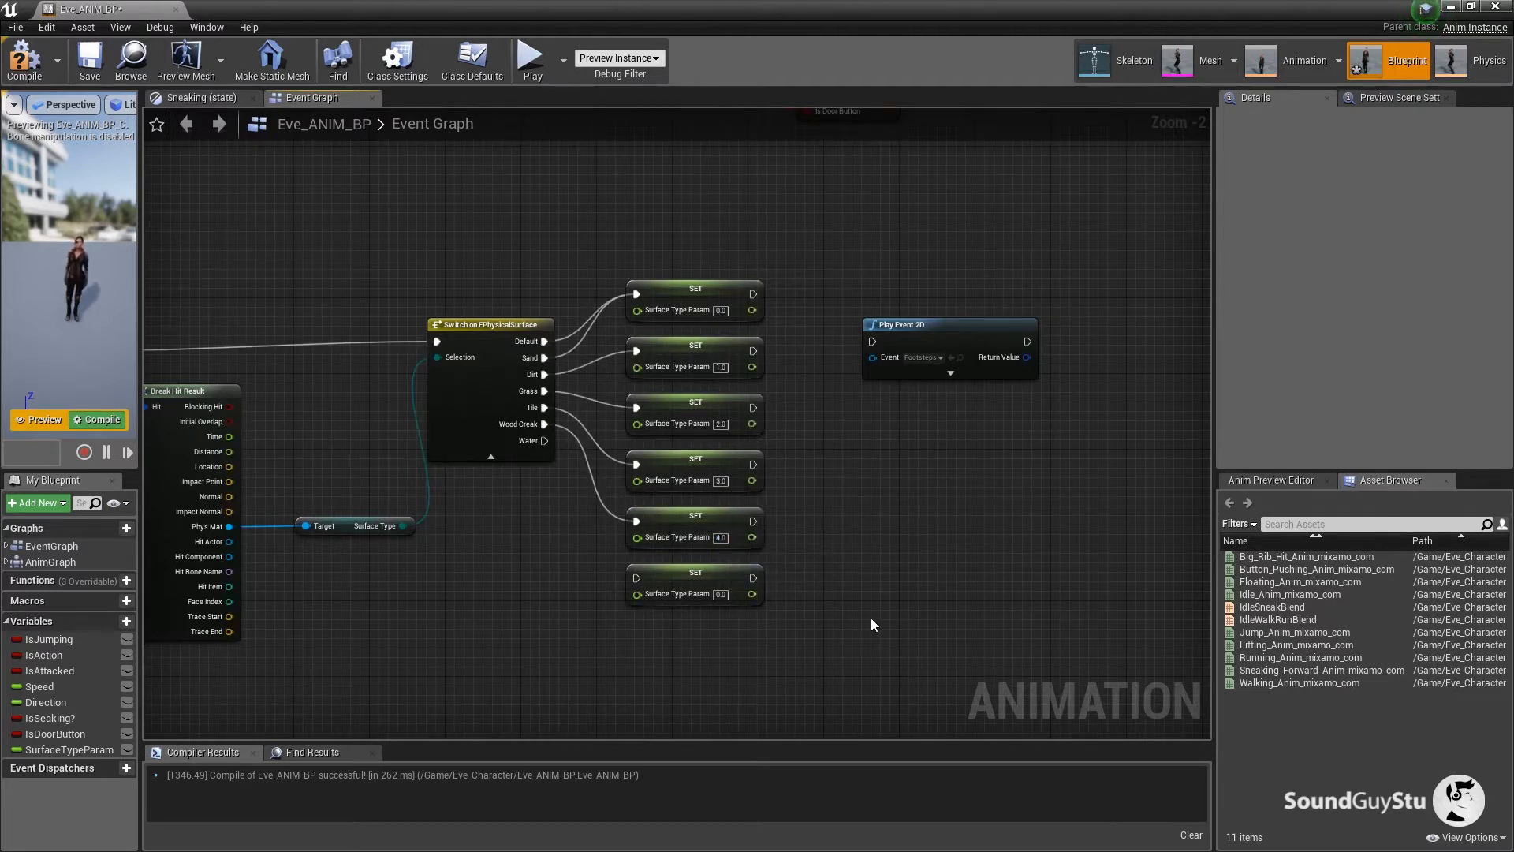
Connect the switch's Water output to the last SET node and set its Surface Type Param to 5.0.
{"action": "left_click_drag", "start_coordinate": [555, 439], "coordinate": [636, 578]}
{"action": "left_click_drag", "start_coordinate": [544, 440], "coordinate": [636, 578]}
{"action": "left_click", "coordinate": [721, 594]}
{"action": "type", "text": "5"}
{"action": "left_click", "coordinate": [759, 631]}
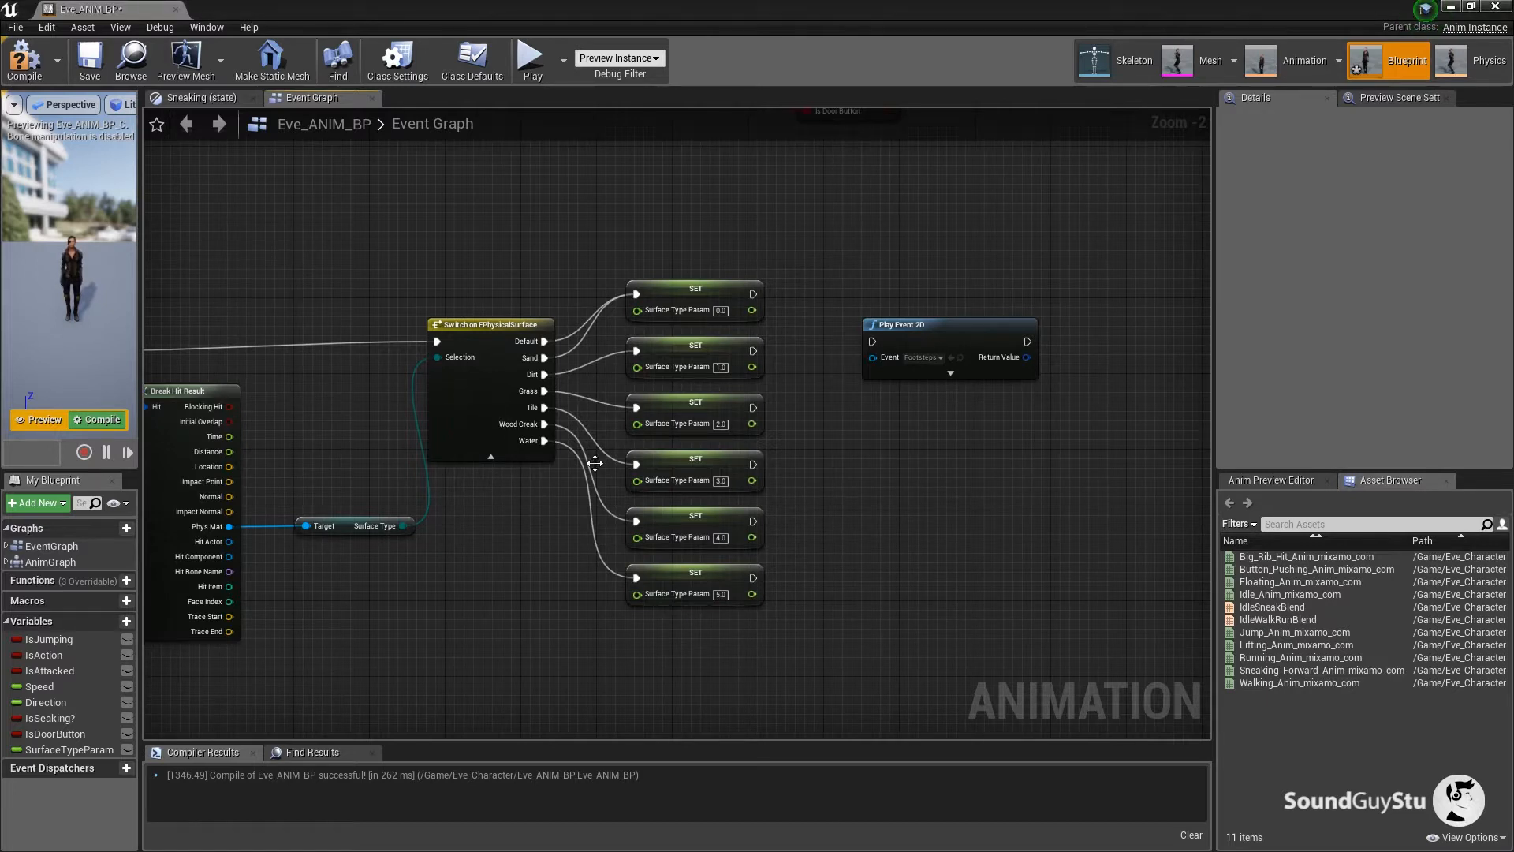
Connect the execution outputs of all six SurfaceTypeParam SET nodes to the Play Event 2D node.
{"action": "left_click_drag", "start_coordinate": [927, 323], "coordinate": [944, 305]}
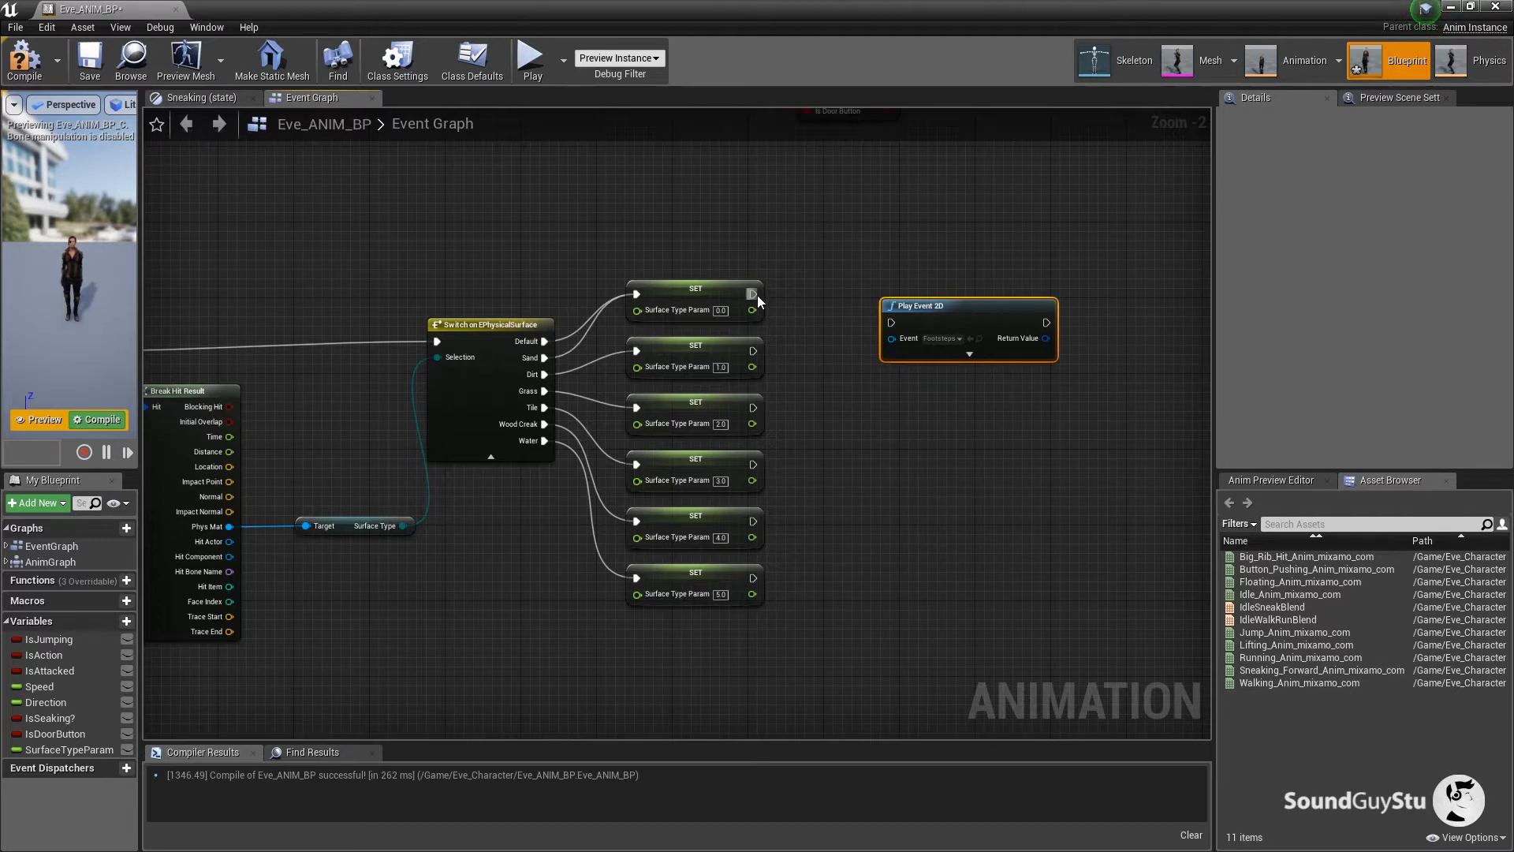
{"action": "left_click_drag", "start_coordinate": [753, 294], "coordinate": [892, 323]}
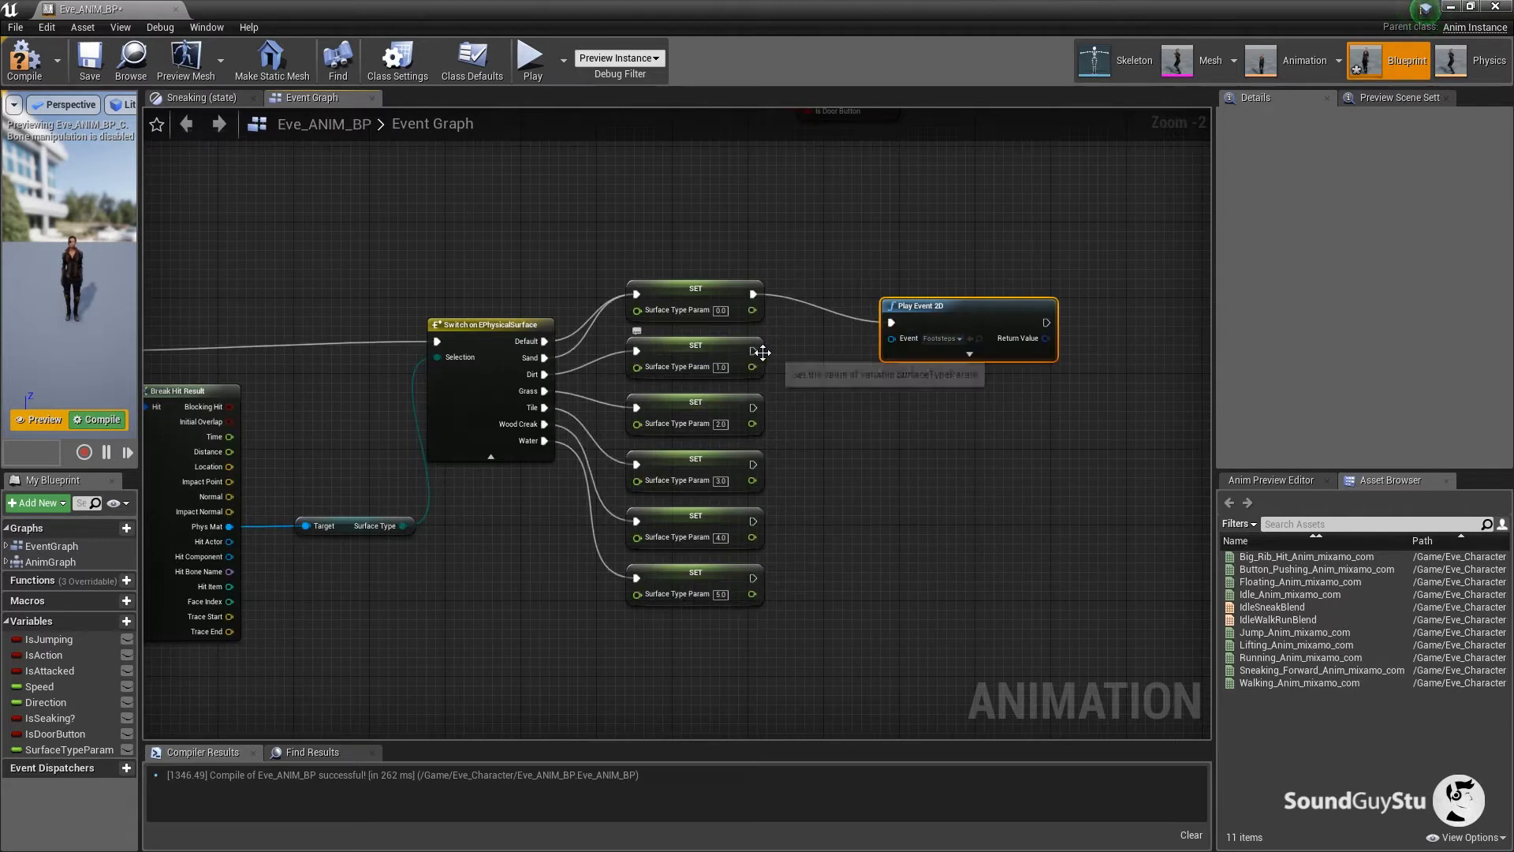
{"action": "left_click_drag", "start_coordinate": [763, 352], "coordinate": [894, 326]}
{"action": "left_click_drag", "start_coordinate": [753, 408], "coordinate": [892, 323]}
{"action": "left_click_drag", "start_coordinate": [751, 465], "coordinate": [892, 325]}
{"action": "left_click_drag", "start_coordinate": [753, 521], "coordinate": [891, 325]}
{"action": "left_click_drag", "start_coordinate": [754, 578], "coordinate": [891, 325]}
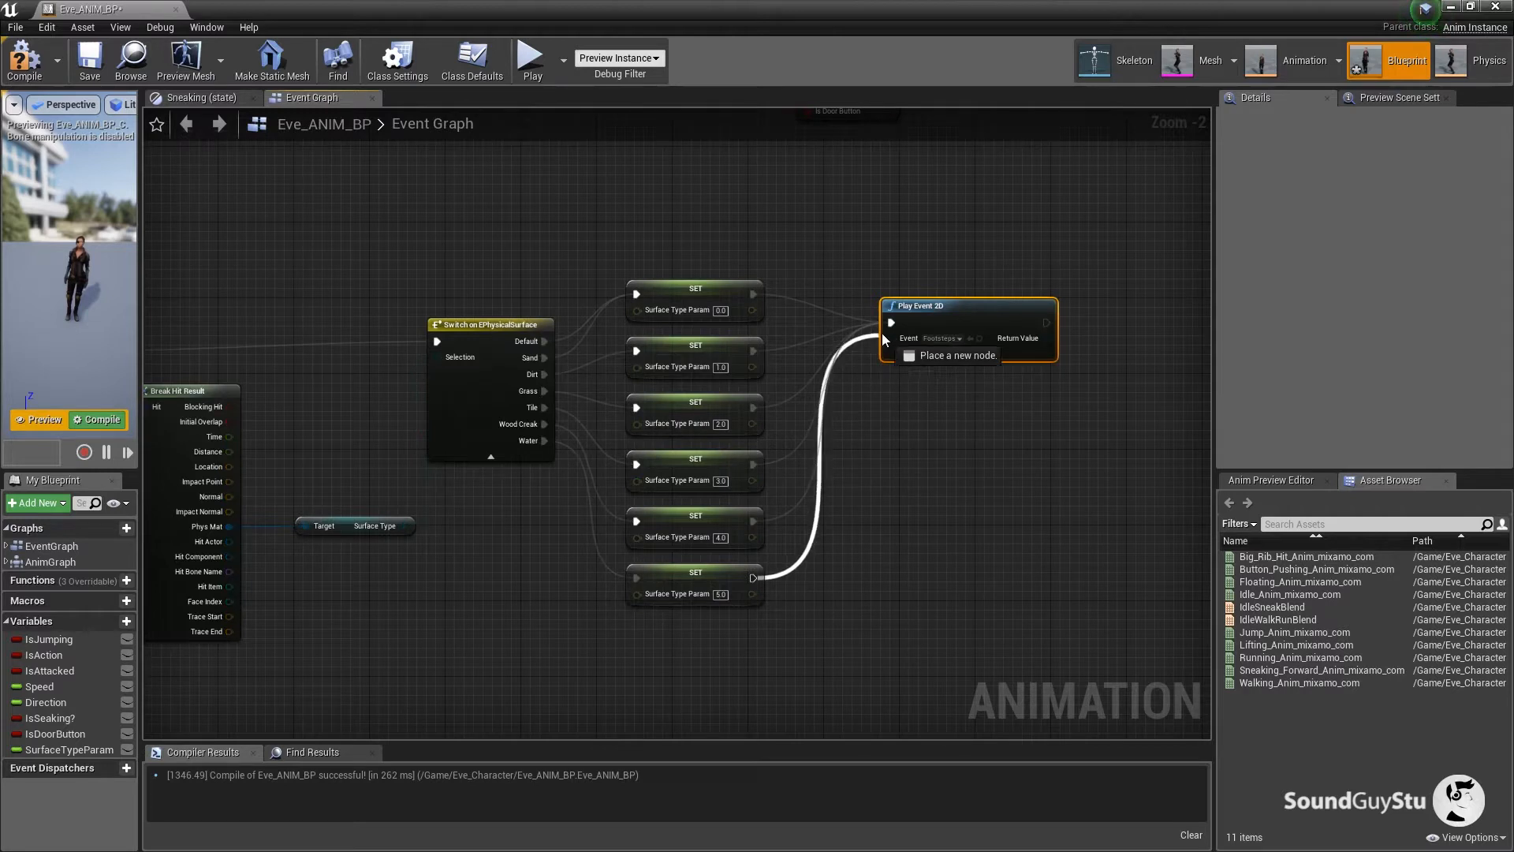
Add an Event Instance Set Parameter node from Play Event 2D's Return Value, align it, and set its Name to SurfaceType.
{"action": "left_click_drag", "start_coordinate": [1036, 520], "coordinate": [667, 597]}
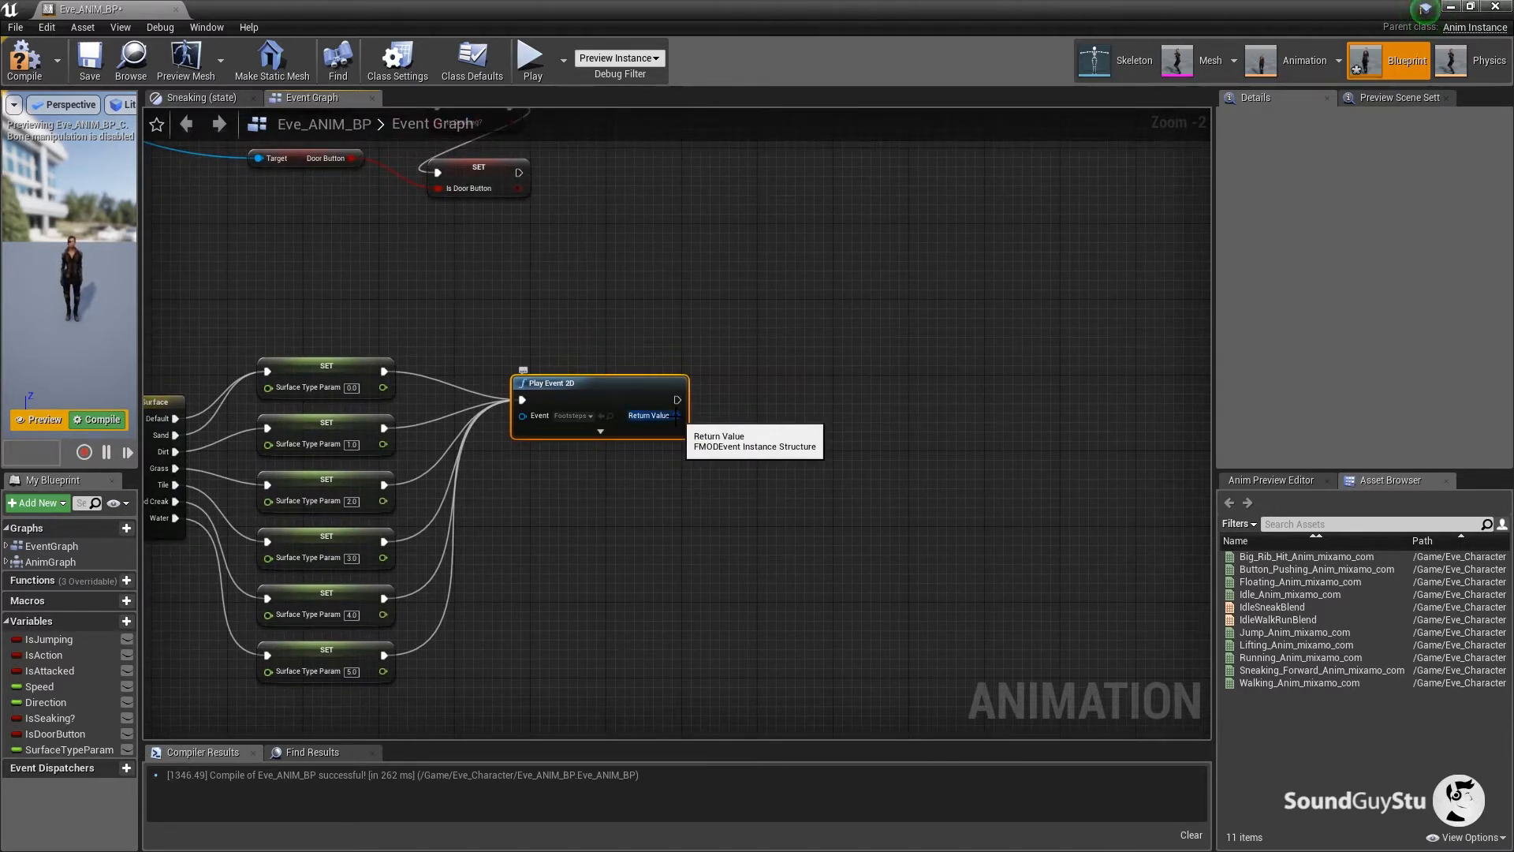
{"action": "left_click_drag", "start_coordinate": [676, 415], "coordinate": [812, 411]}
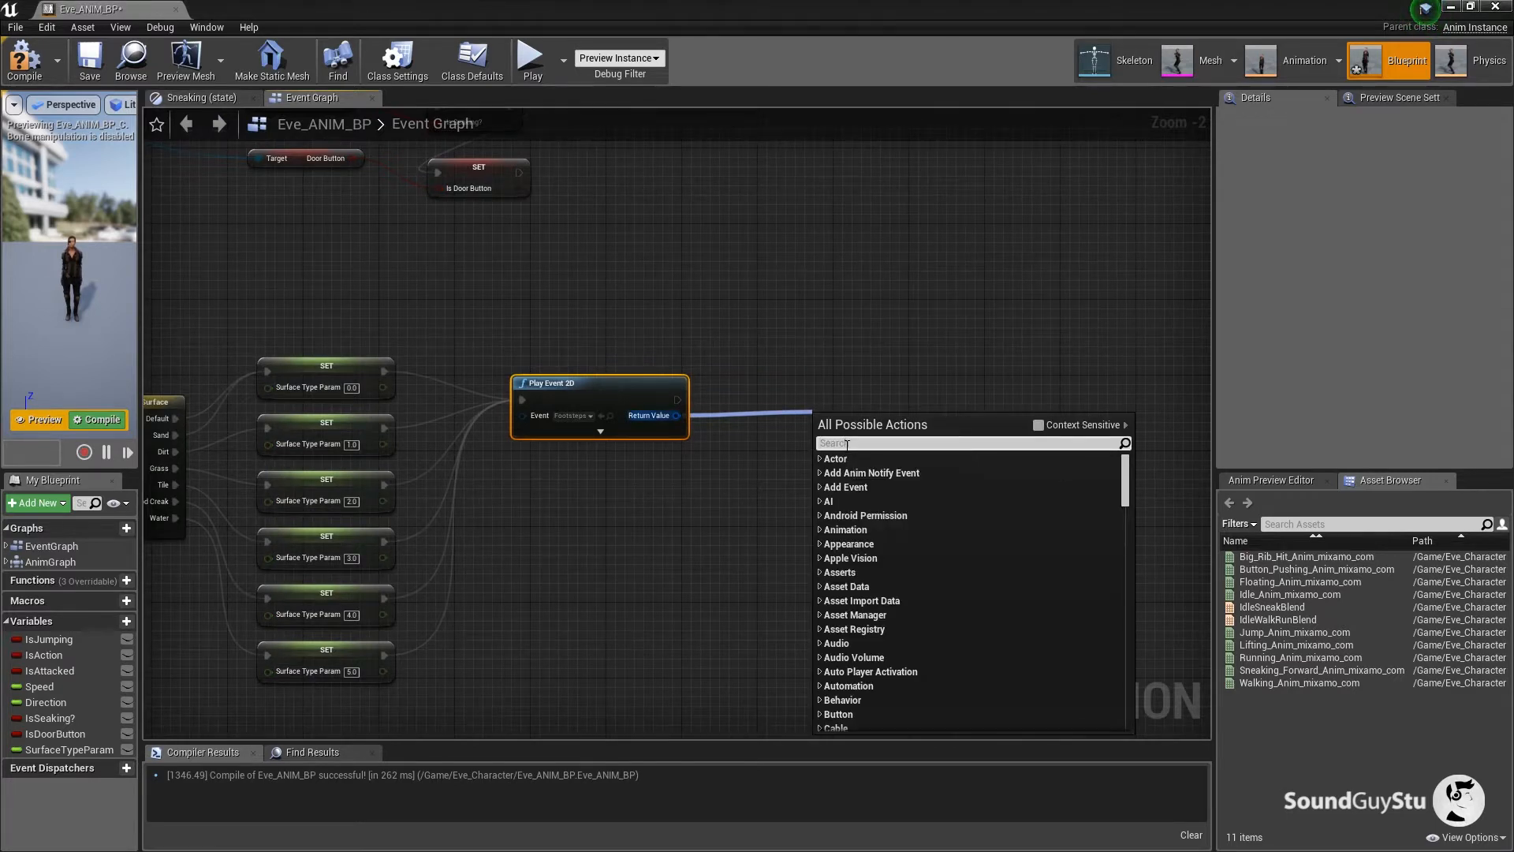
{"action": "left_click", "coordinate": [1038, 425]}
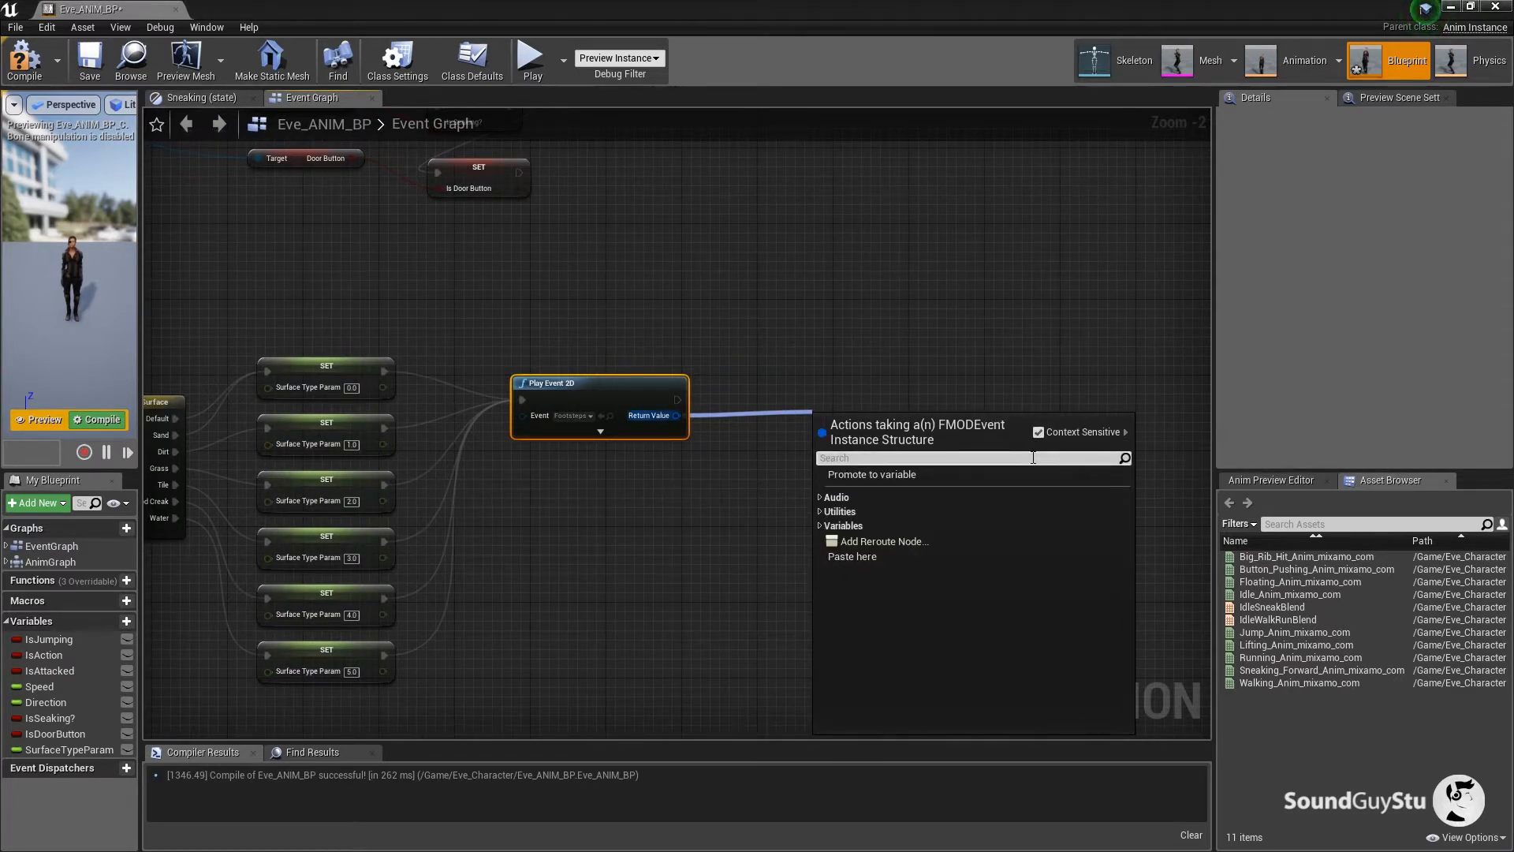
{"action": "type", "text": "parameter"}
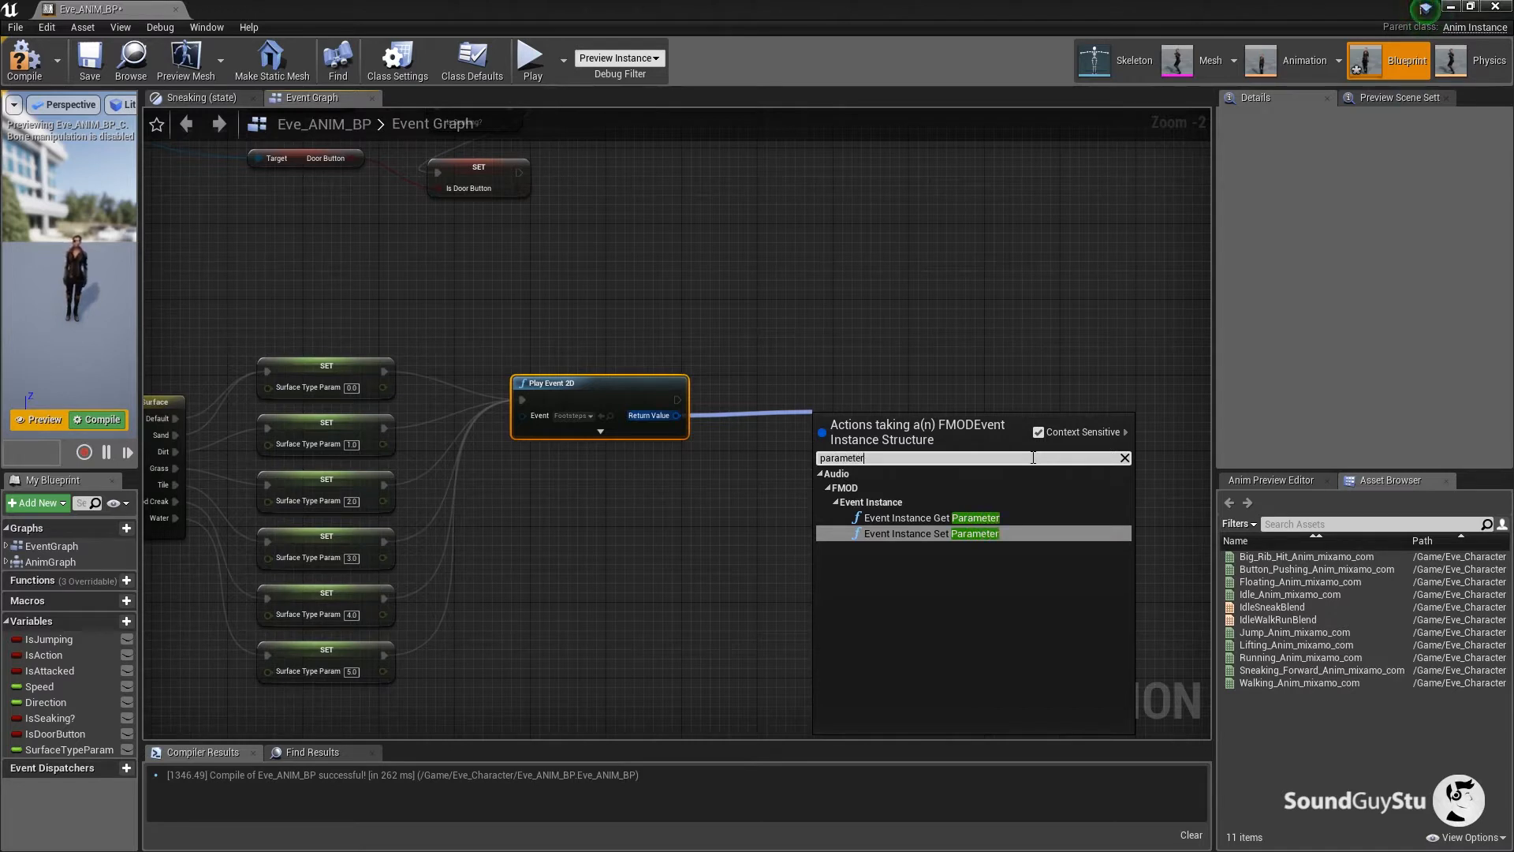
{"action": "left_click", "coordinate": [965, 534]}
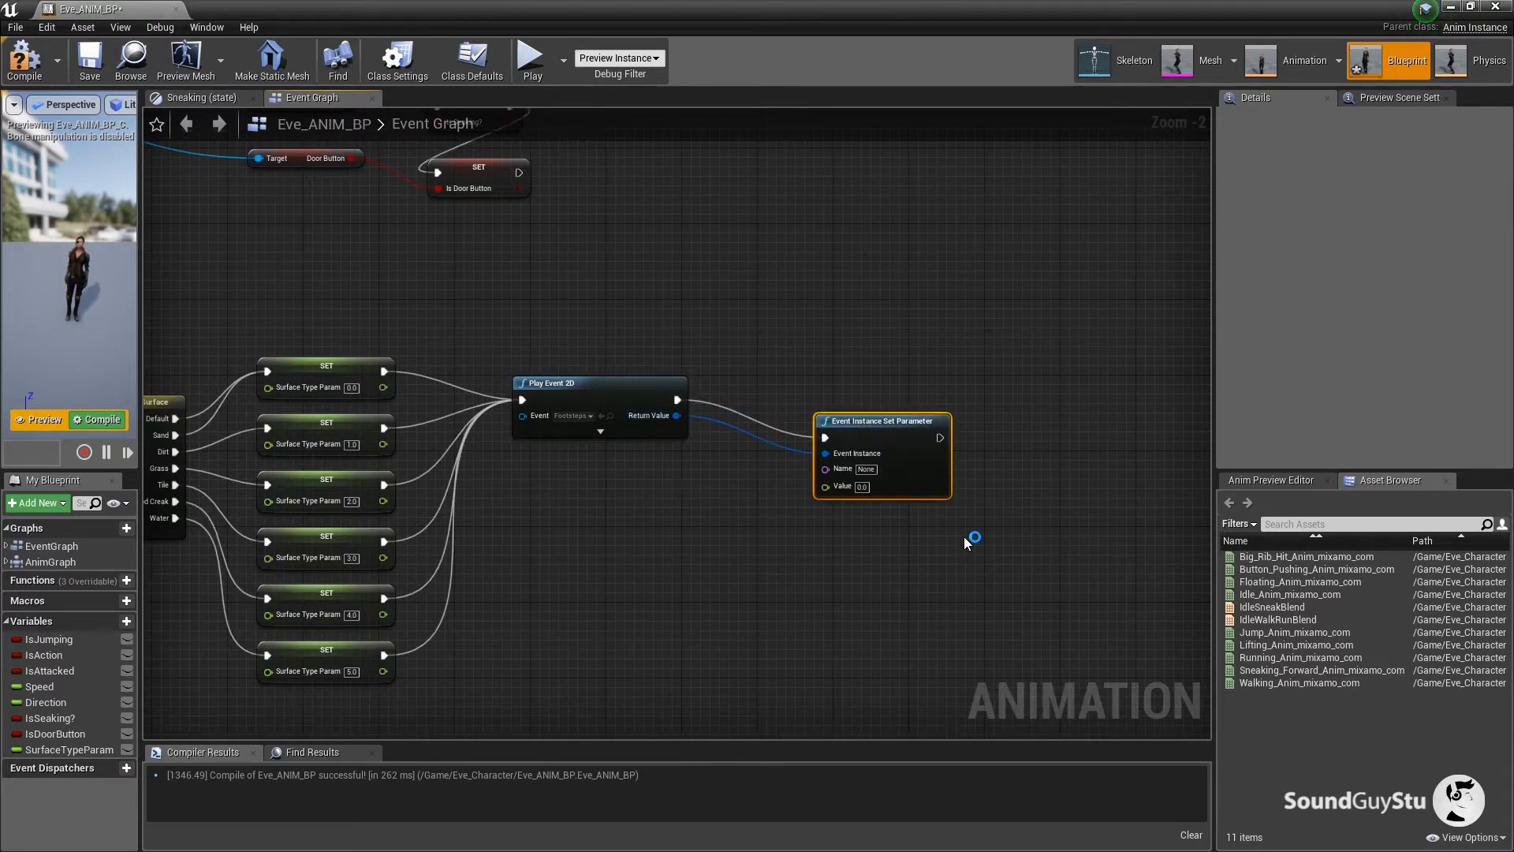
{"action": "left_click_drag", "start_coordinate": [853, 425], "coordinate": [834, 388]}
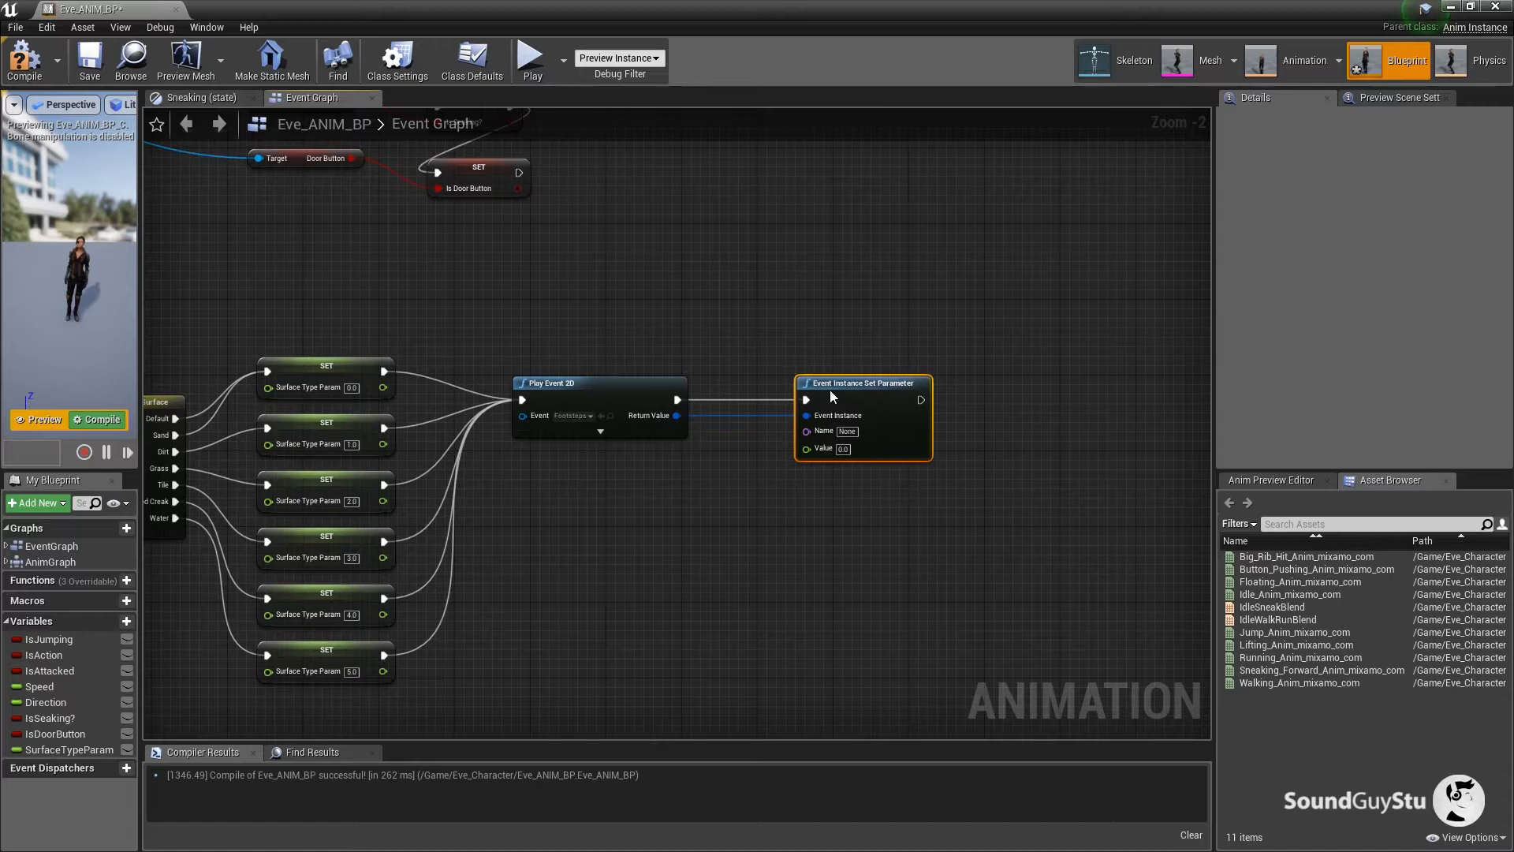
{"action": "left_click", "coordinate": [849, 431]}
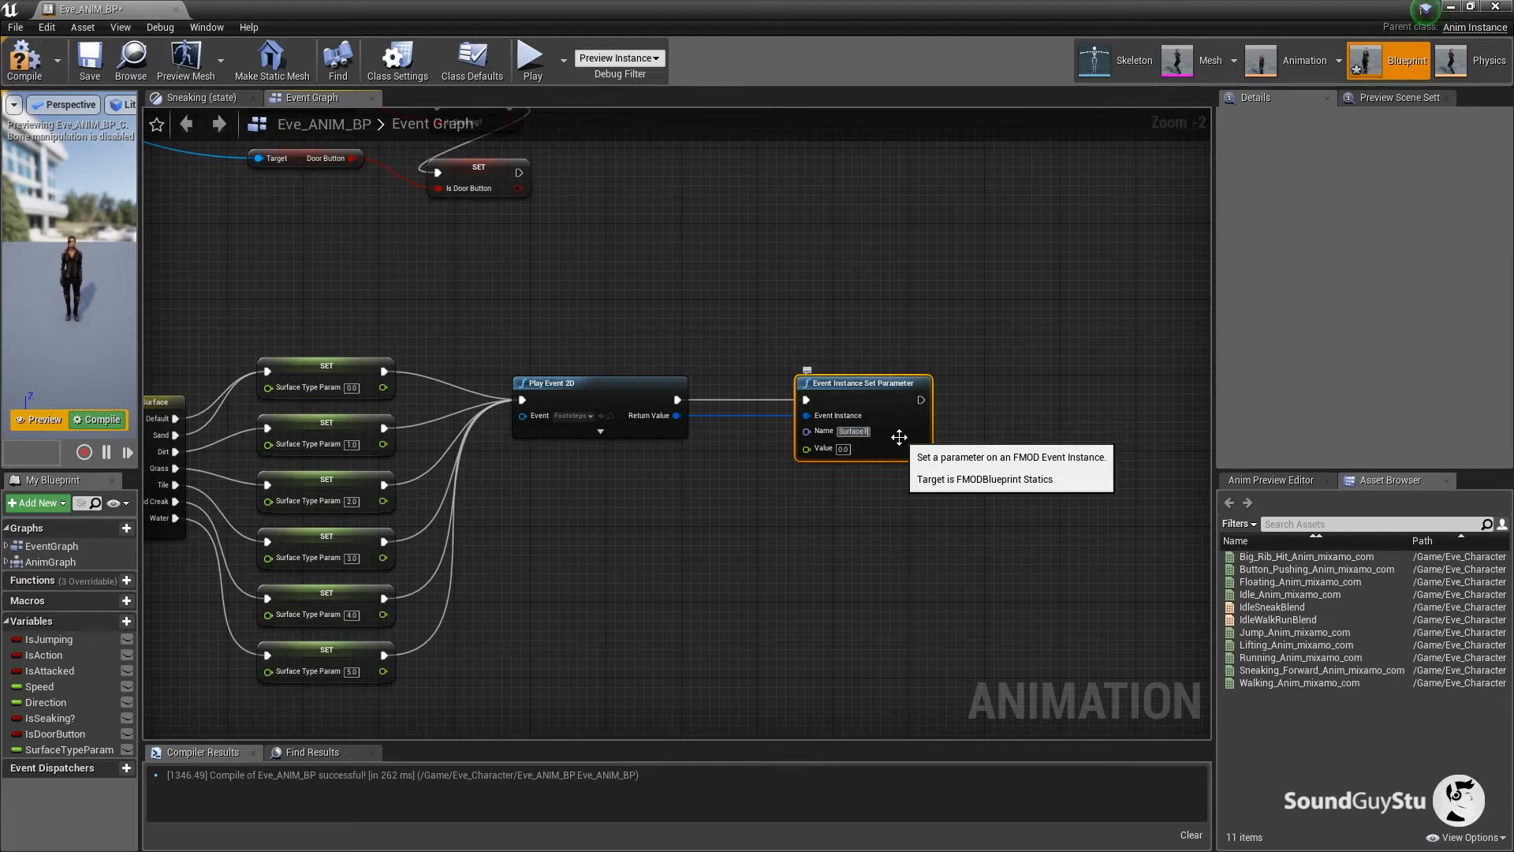
{"action": "key", "text": "Return"}
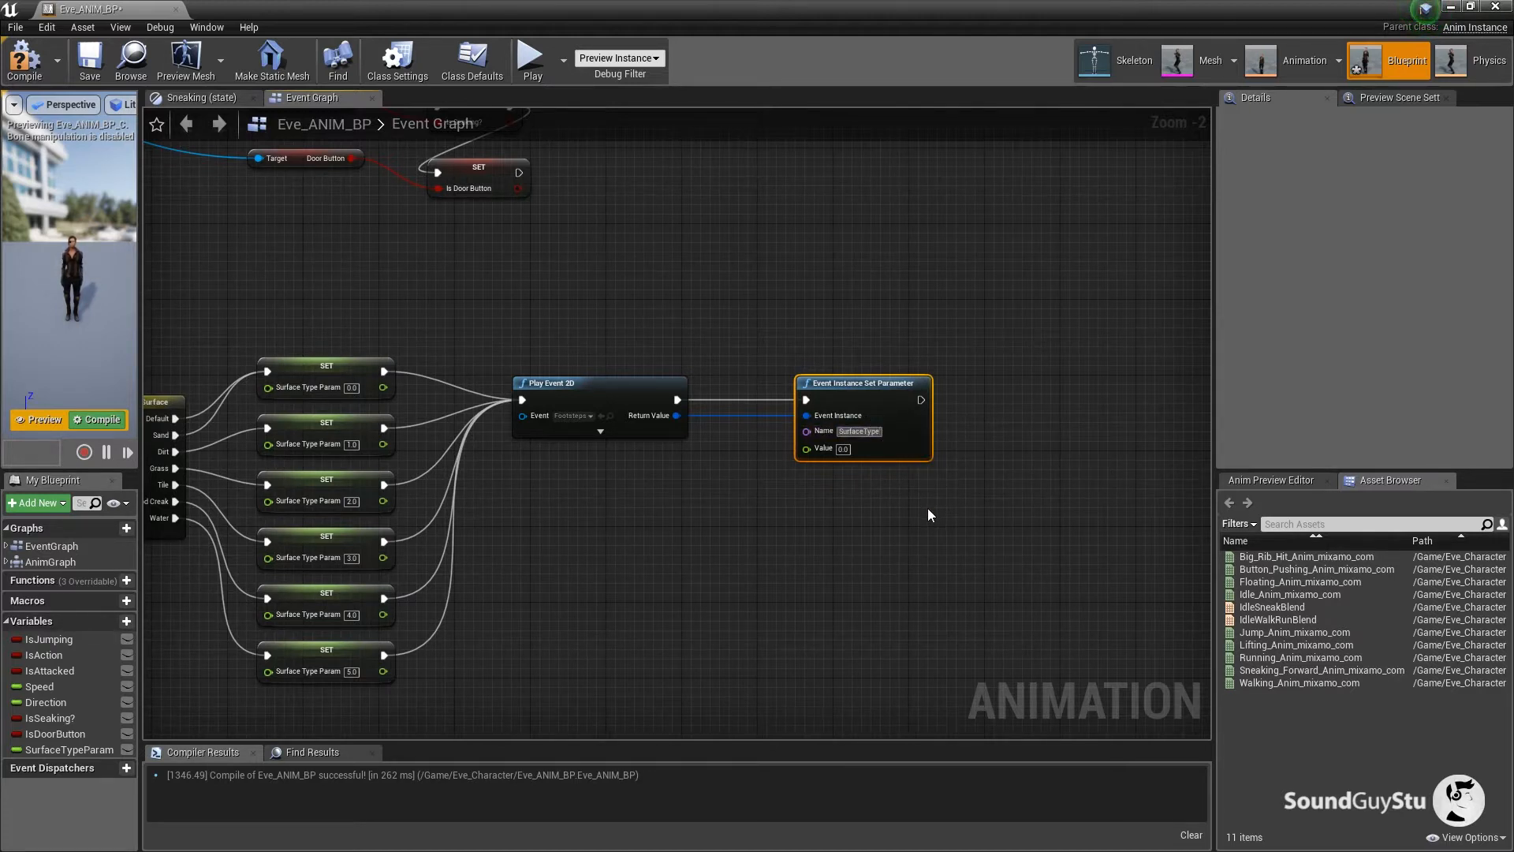
Feed the SurfaceTypeParam variable into the Value input of Event Instance Set Parameter and tuck its getter beside the node.
{"action": "left_click", "coordinate": [841, 524]}
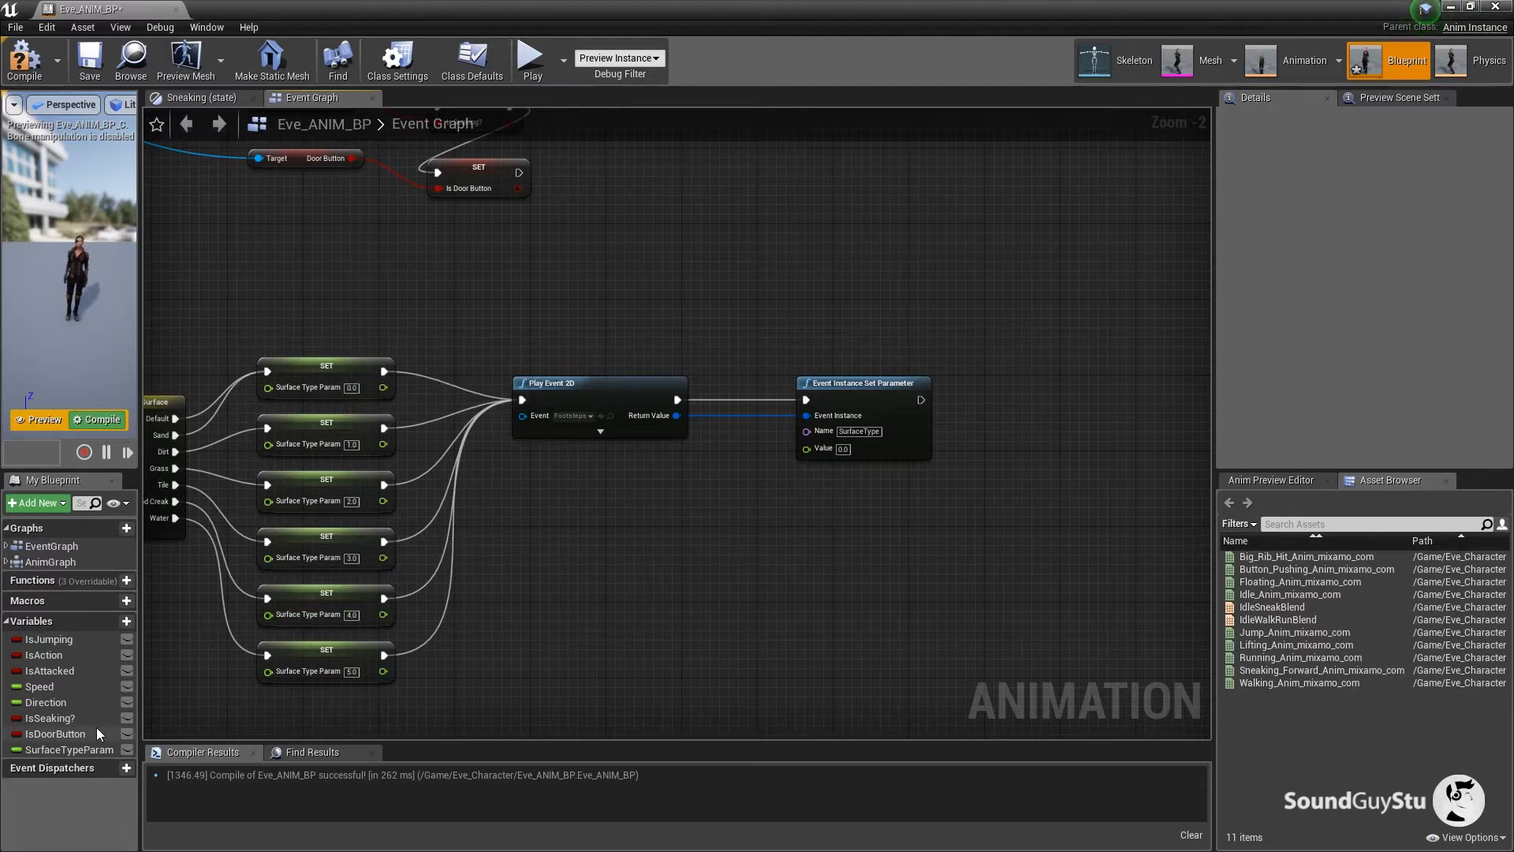
{"action": "left_click", "coordinate": [67, 749]}
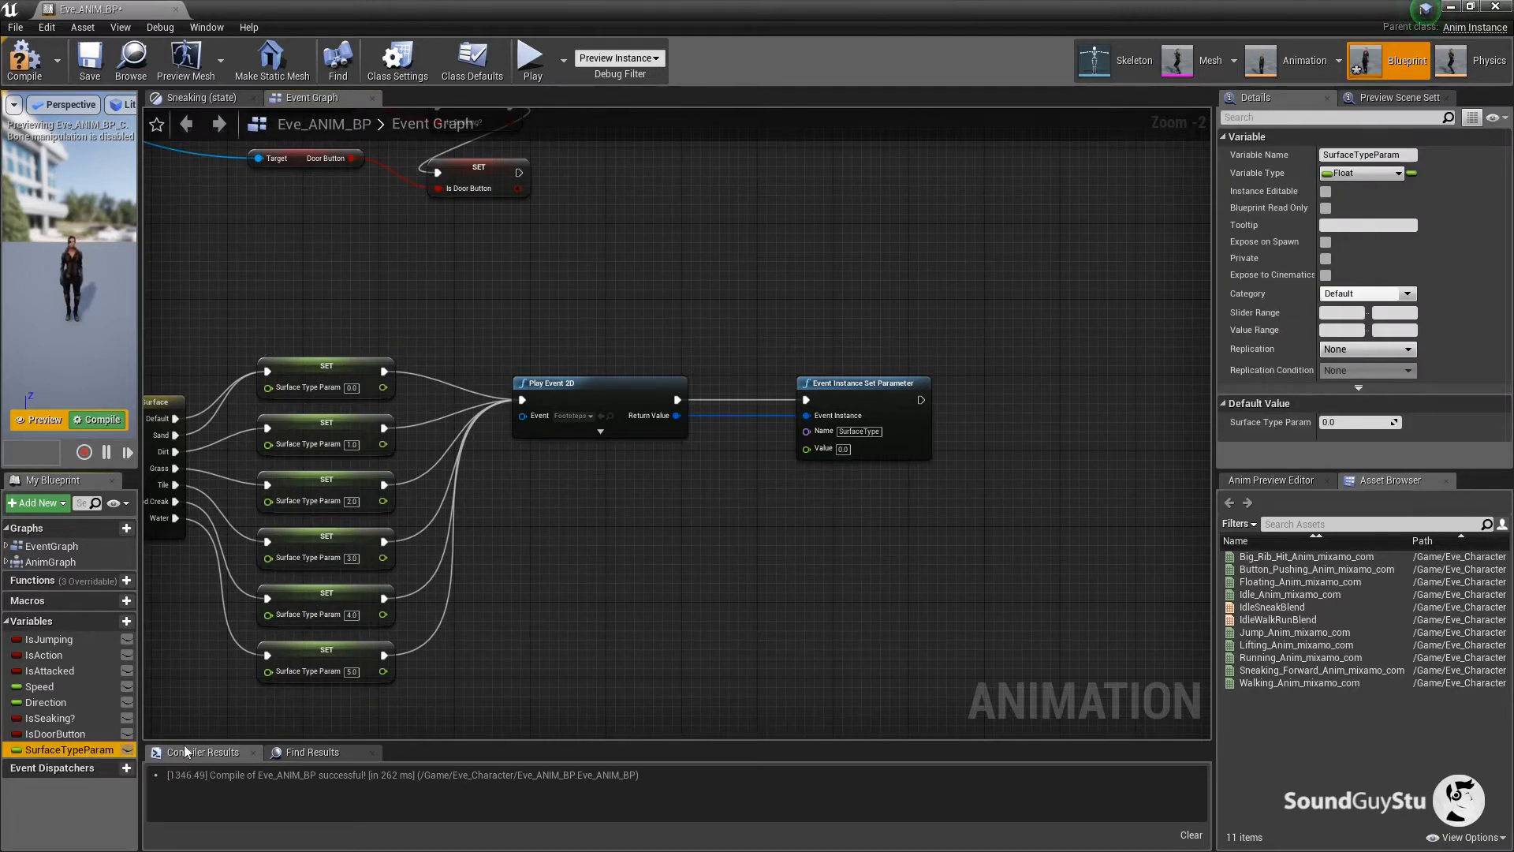
{"action": "left_click_drag", "start_coordinate": [95, 749], "coordinate": [806, 448]}
{"action": "left_click", "coordinate": [741, 594]}
{"action": "left_click", "coordinate": [619, 588]}
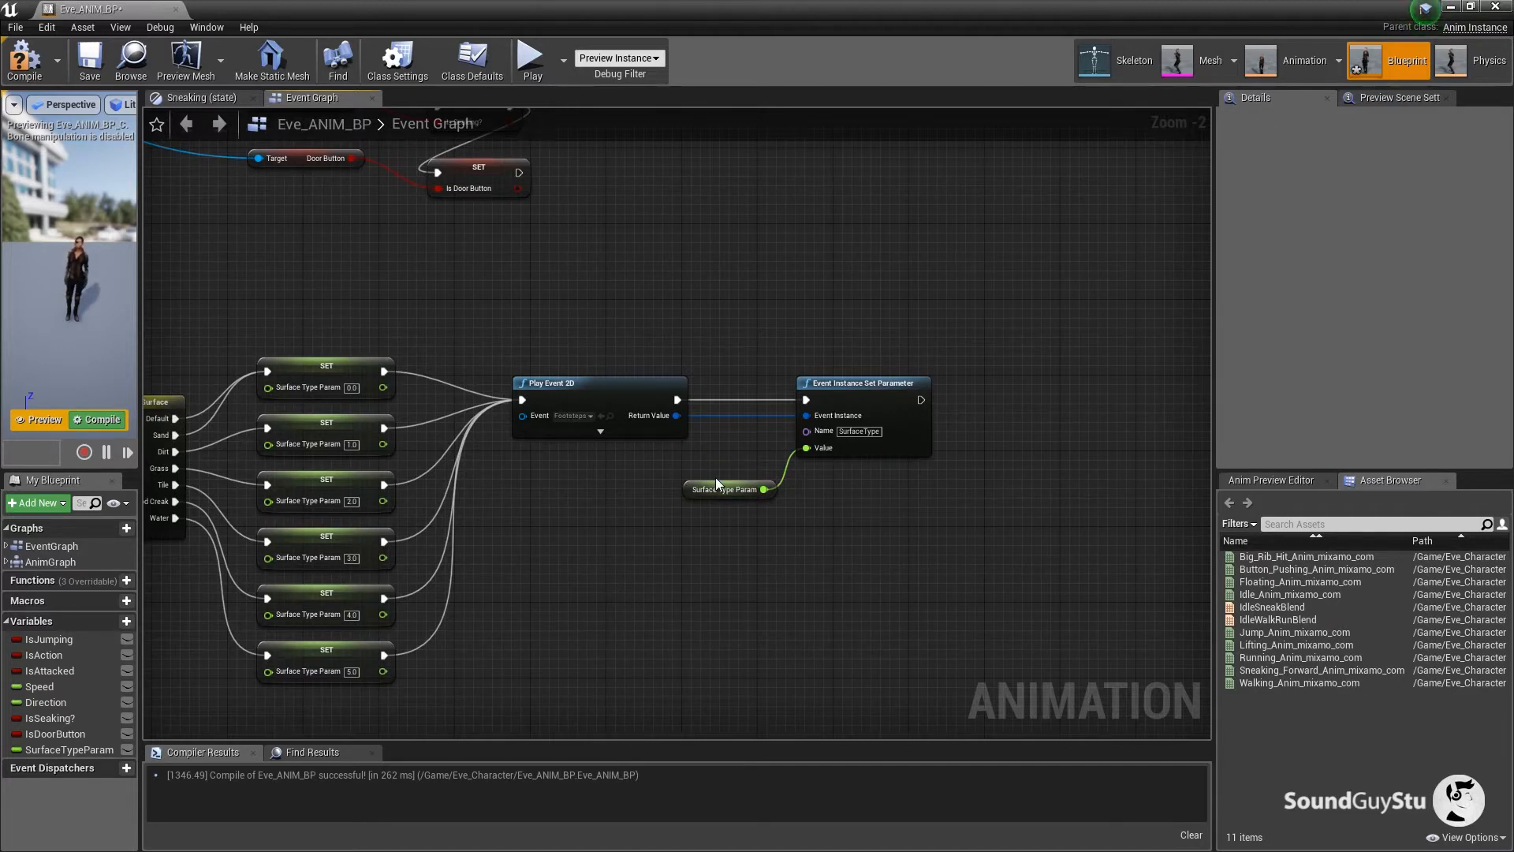
{"action": "left_click_drag", "start_coordinate": [716, 483], "coordinate": [707, 474]}
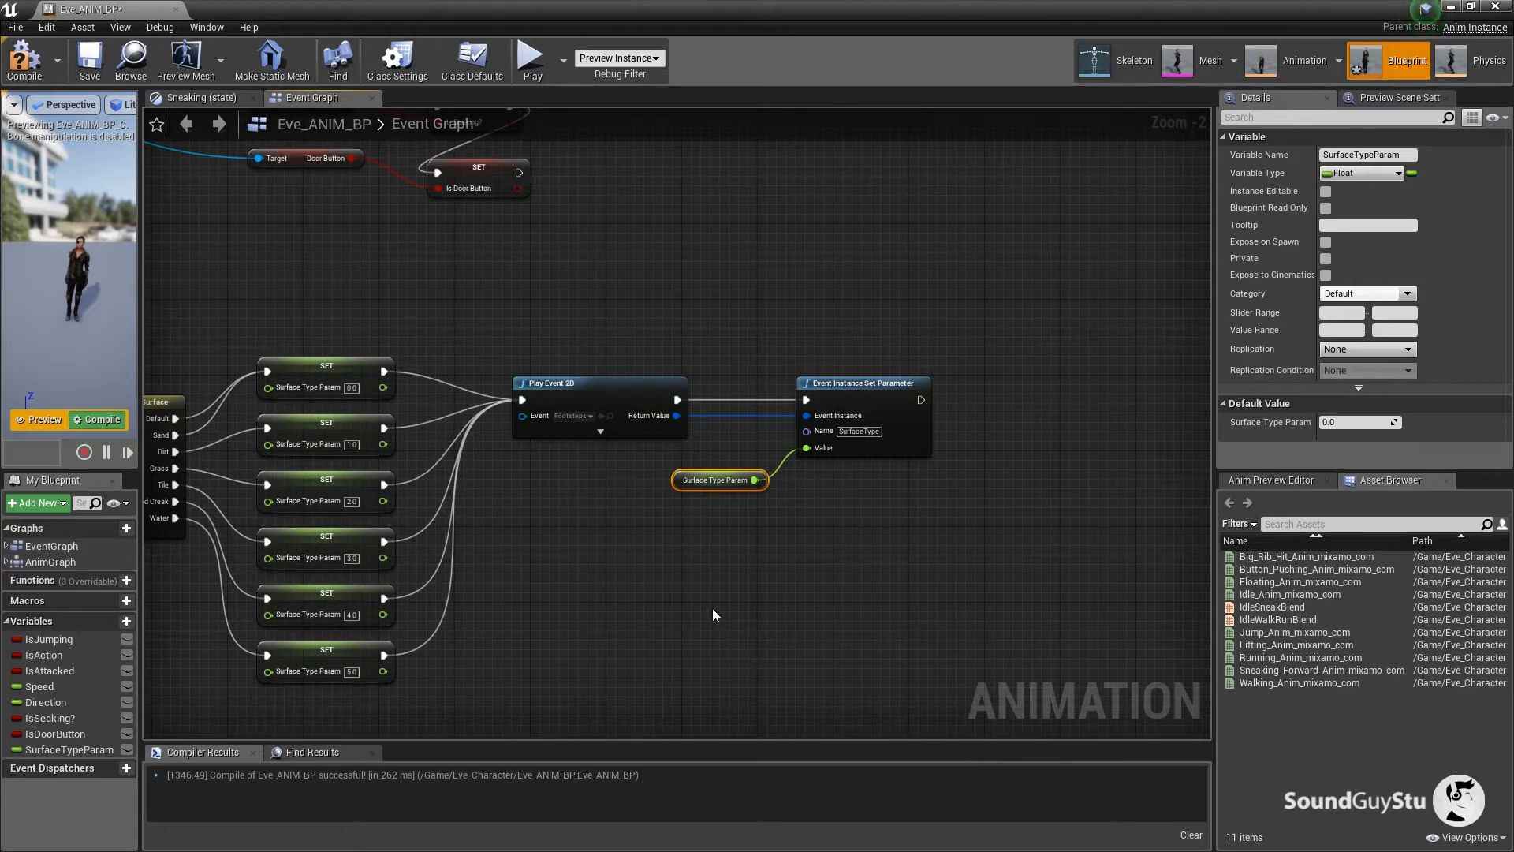
{"action": "left_click", "coordinate": [713, 609]}
Compile the Eve_ANIM_BP blueprint and close its editor.
{"action": "left_click_drag", "start_coordinate": [754, 574], "coordinate": [906, 511]}
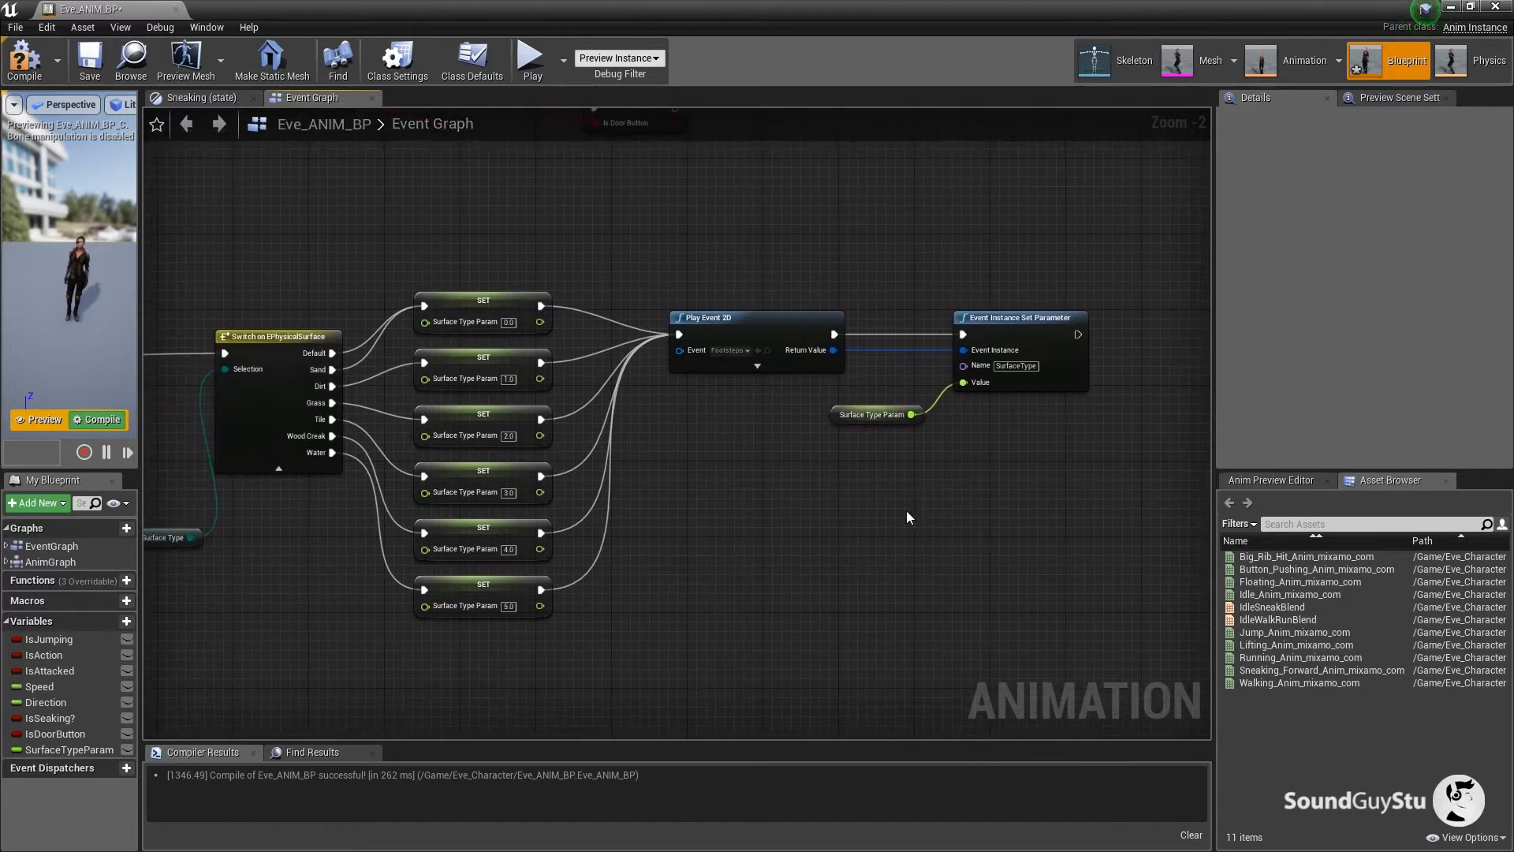
{"action": "left_click", "coordinate": [25, 58]}
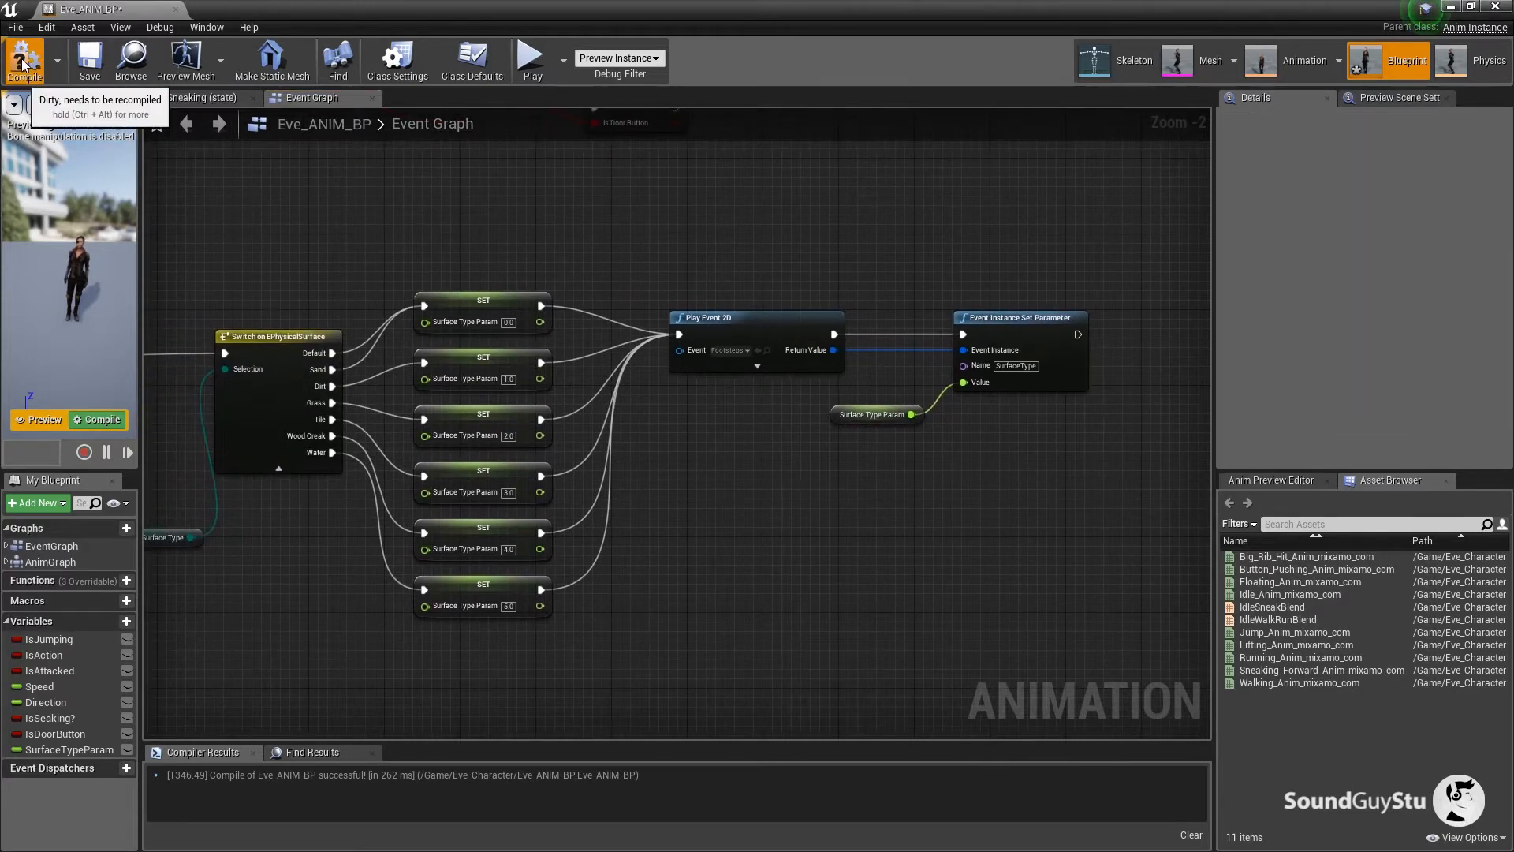
{"action": "left_click", "coordinate": [175, 11]}
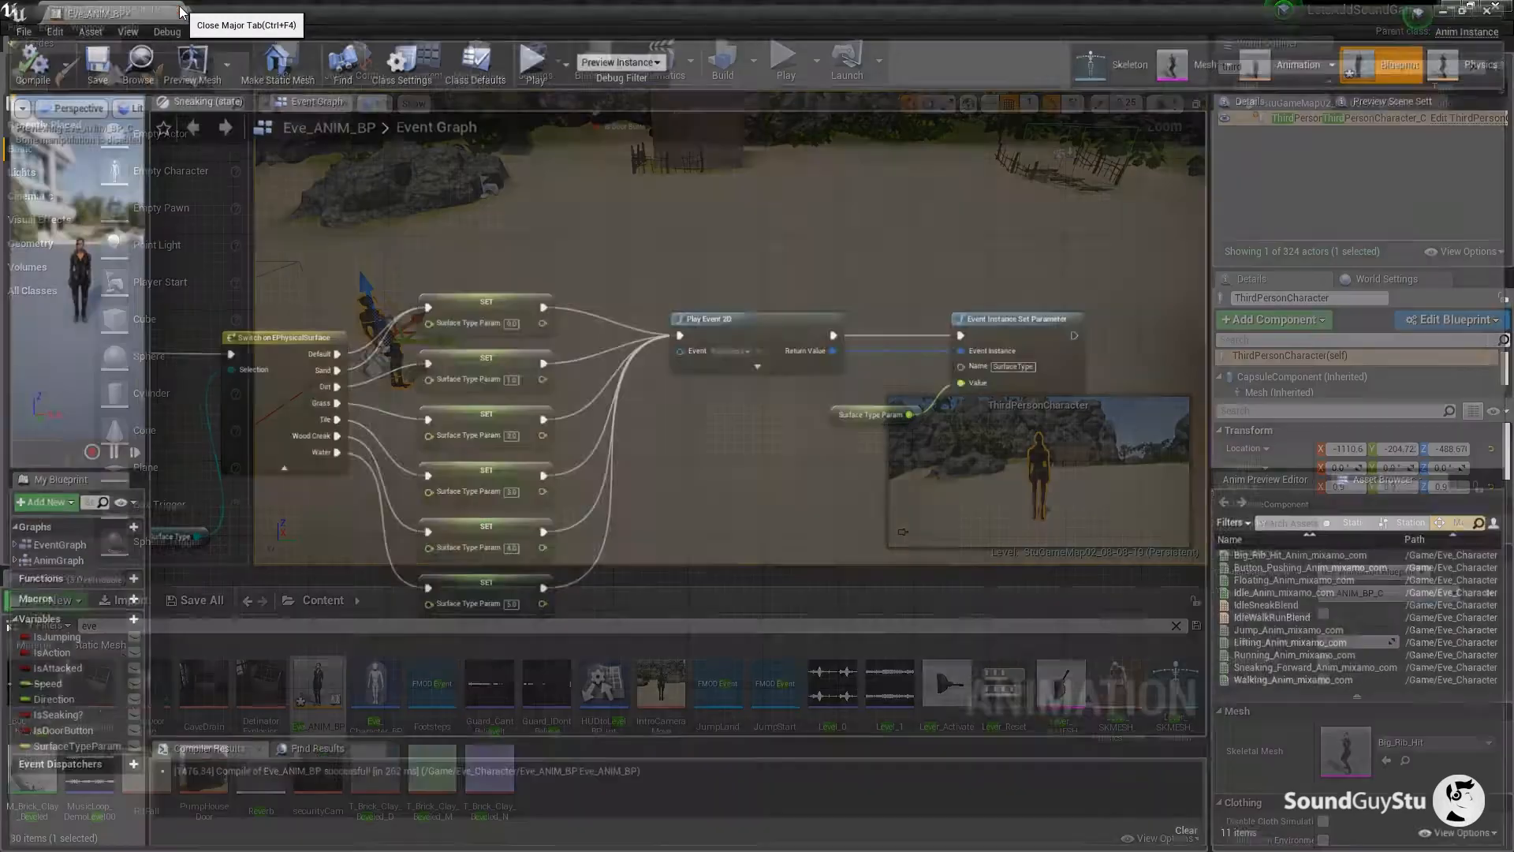
Play the level in the editor and run and jump over the sand and rock to test the surface footsteps.
{"action": "key", "text": "alt+p"}
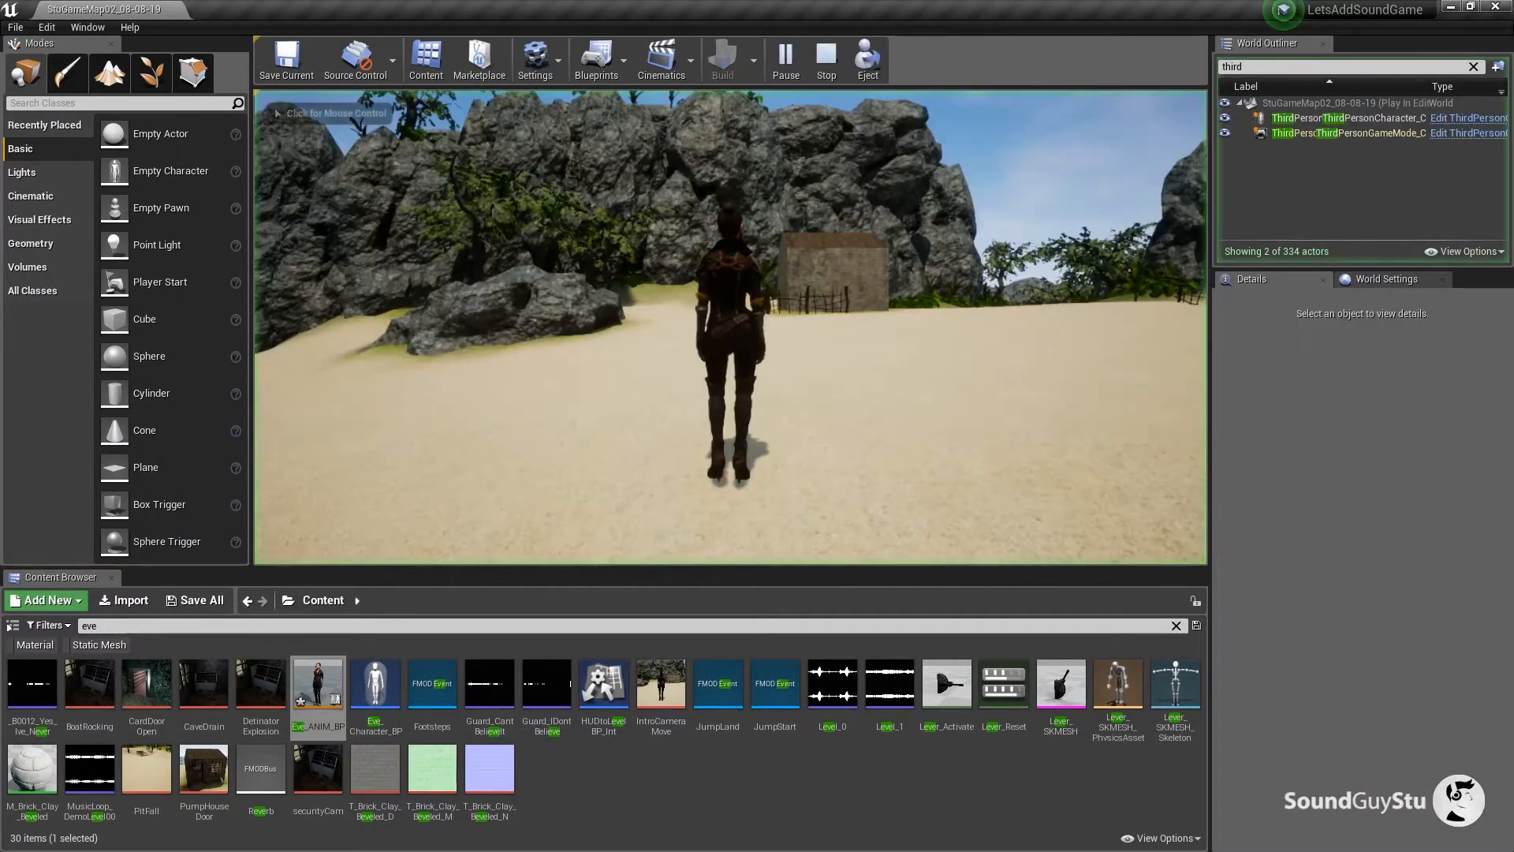
{"action": "key", "text": "a"}
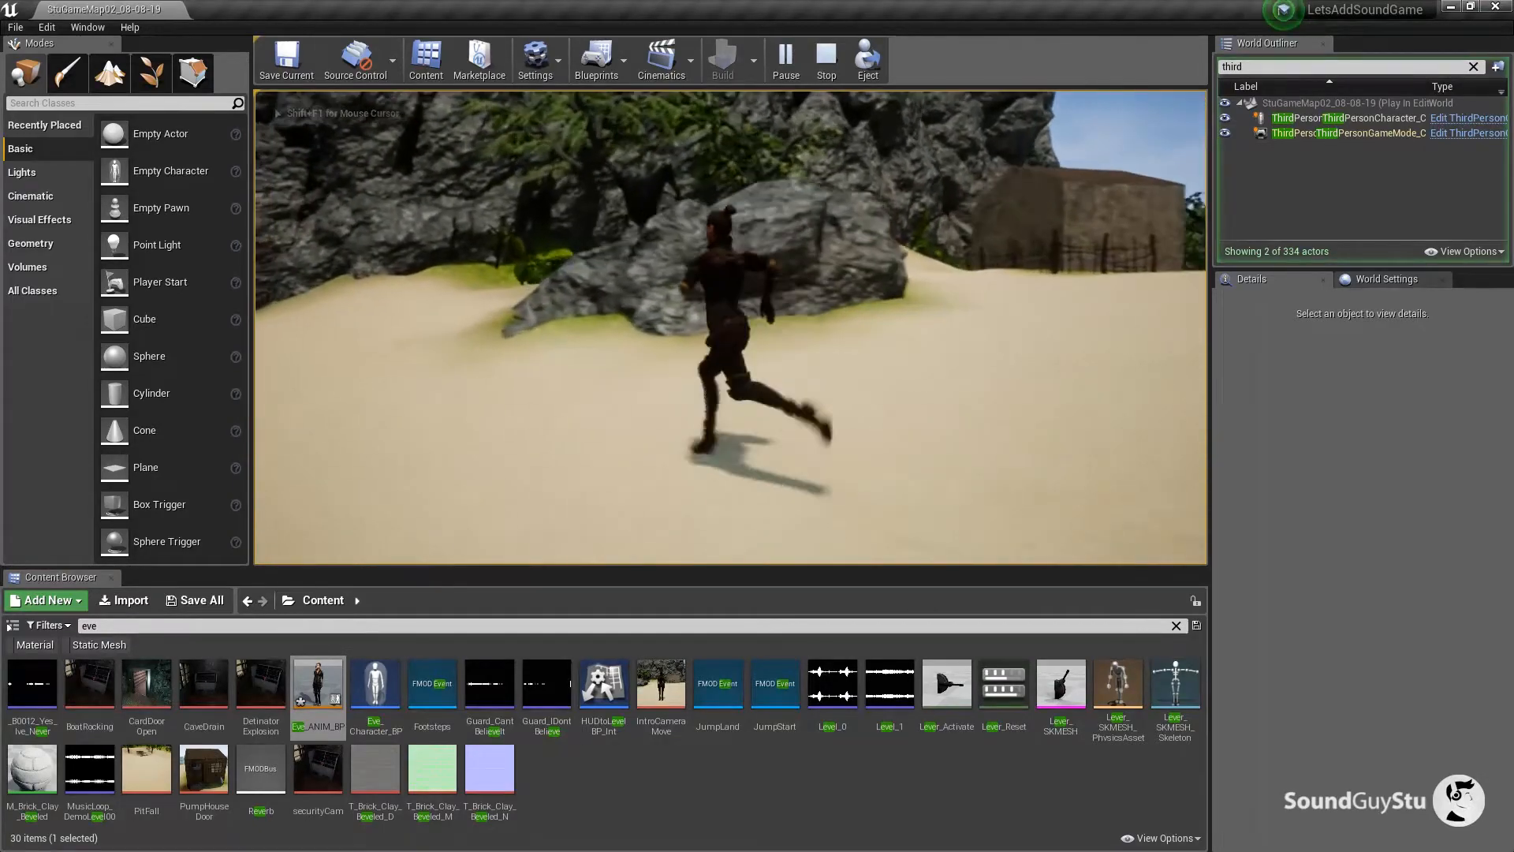
{"action": "key", "text": "w"}
{"action": "key", "text": "space"}
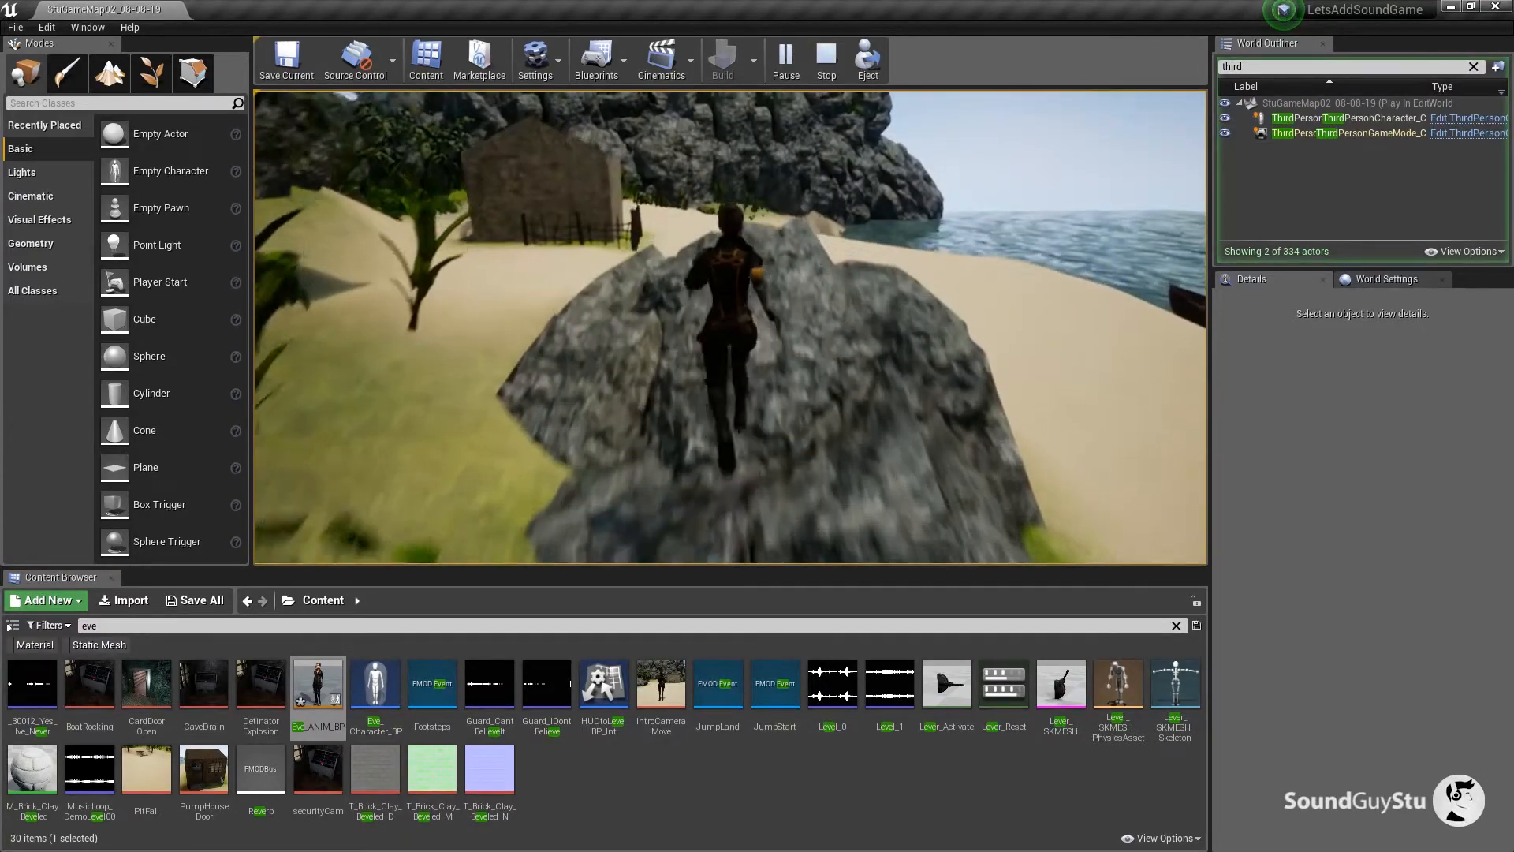
{"action": "key", "text": "d"}
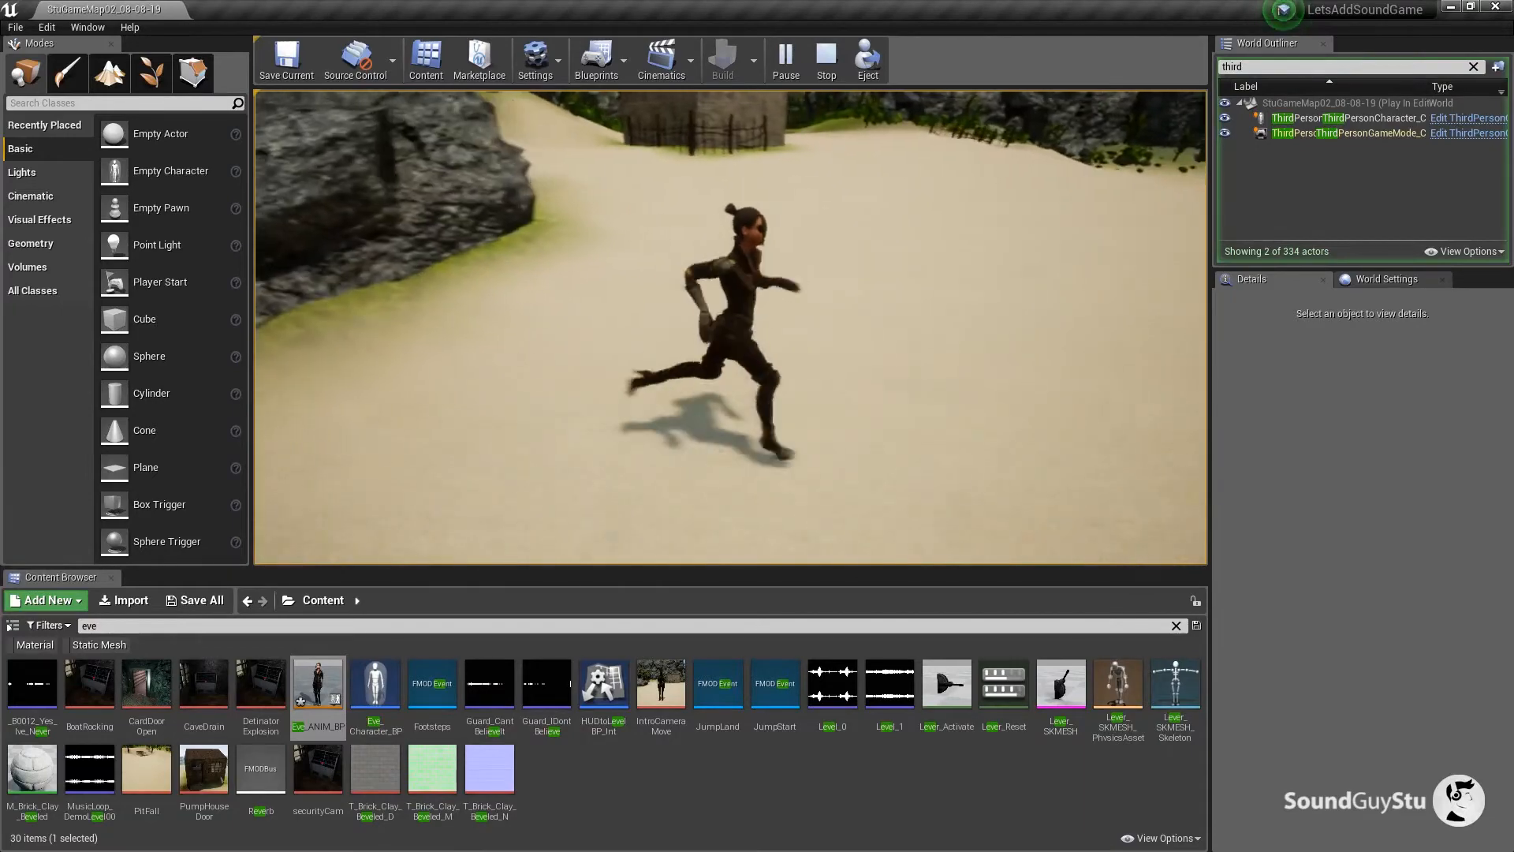
{"action": "key", "text": "space"}
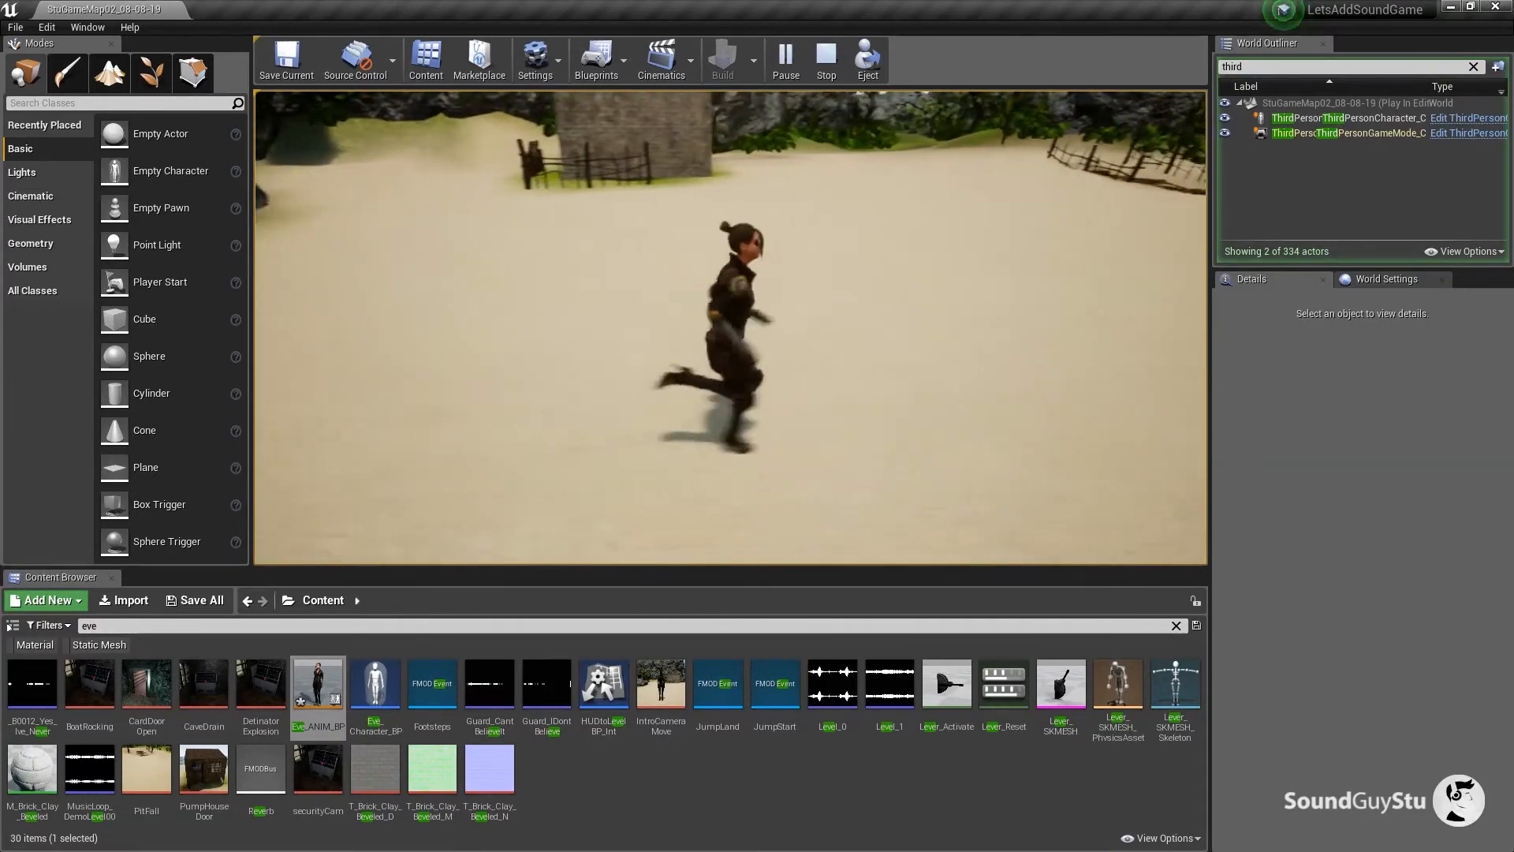
{"action": "key", "text": "a"}
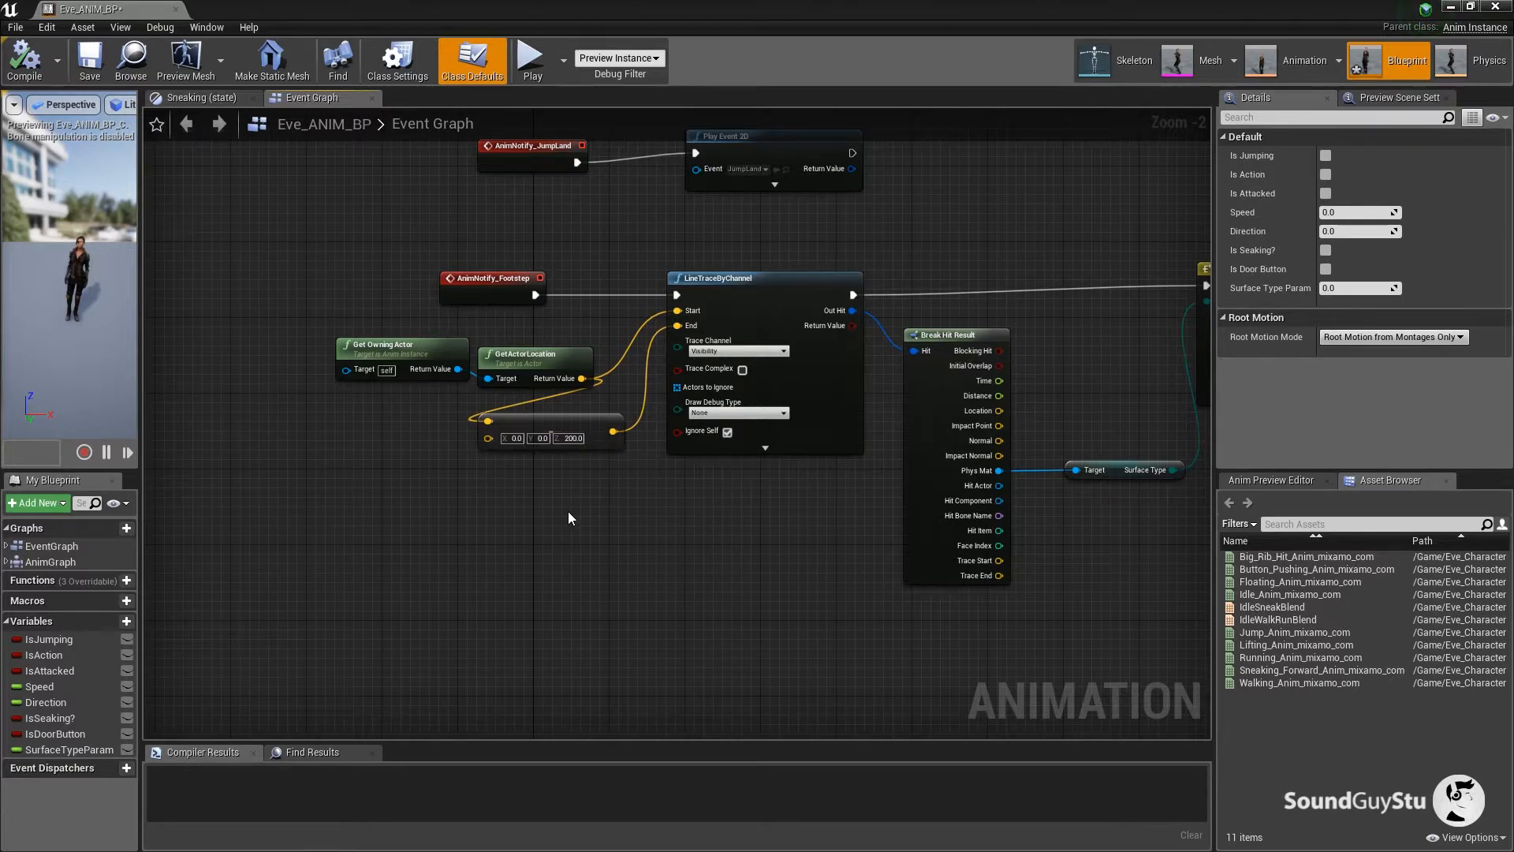
Set the Z value of the vector node feeding LineTraceByChannel's End to 200.0 and save the blueprint.
{"action": "left_click", "coordinate": [573, 438]}
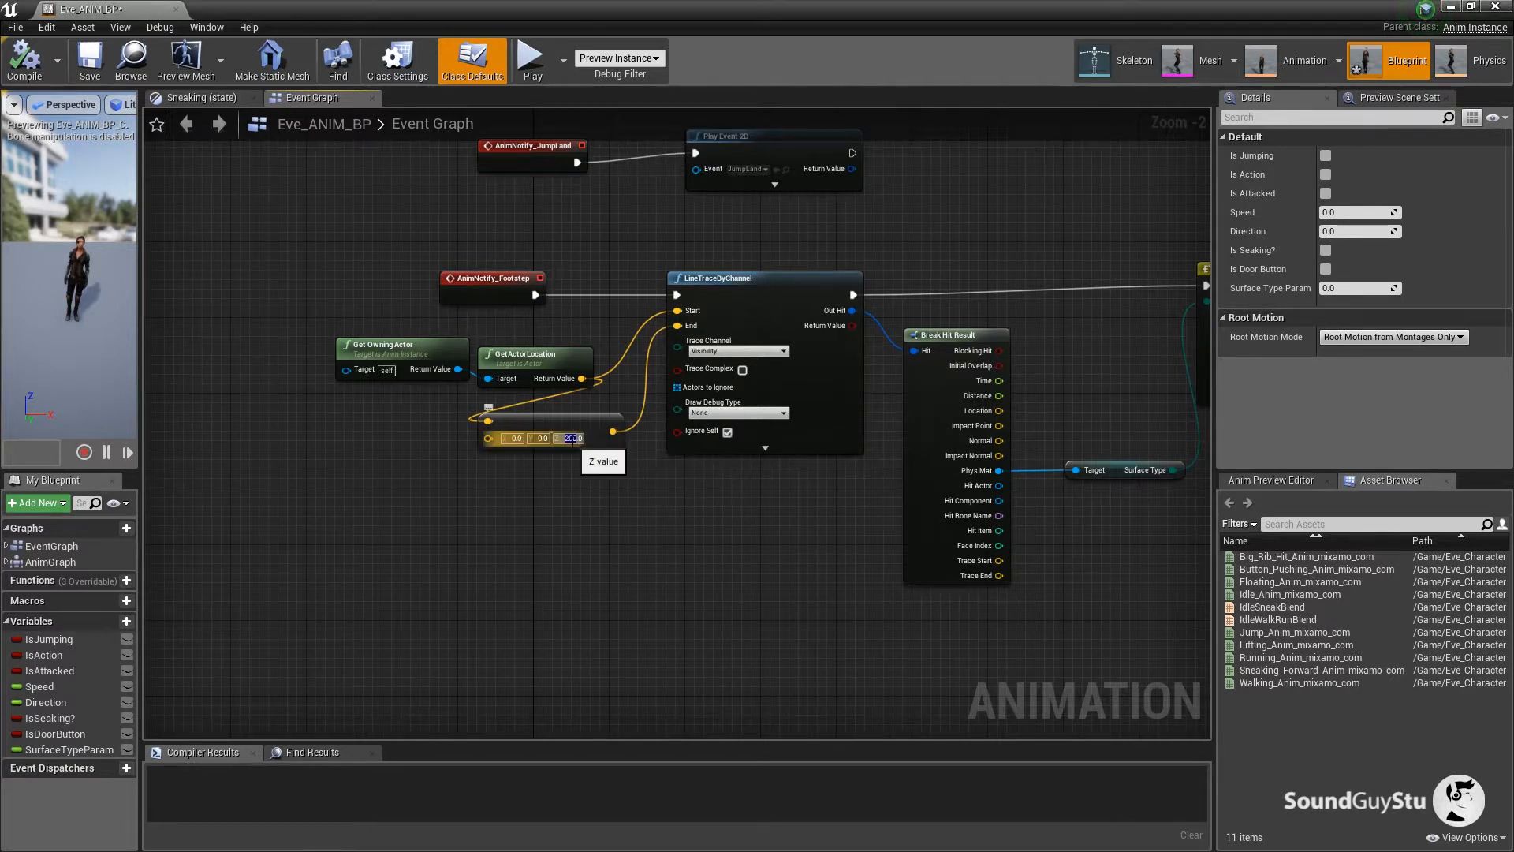
{"action": "left_click", "coordinate": [542, 418]}
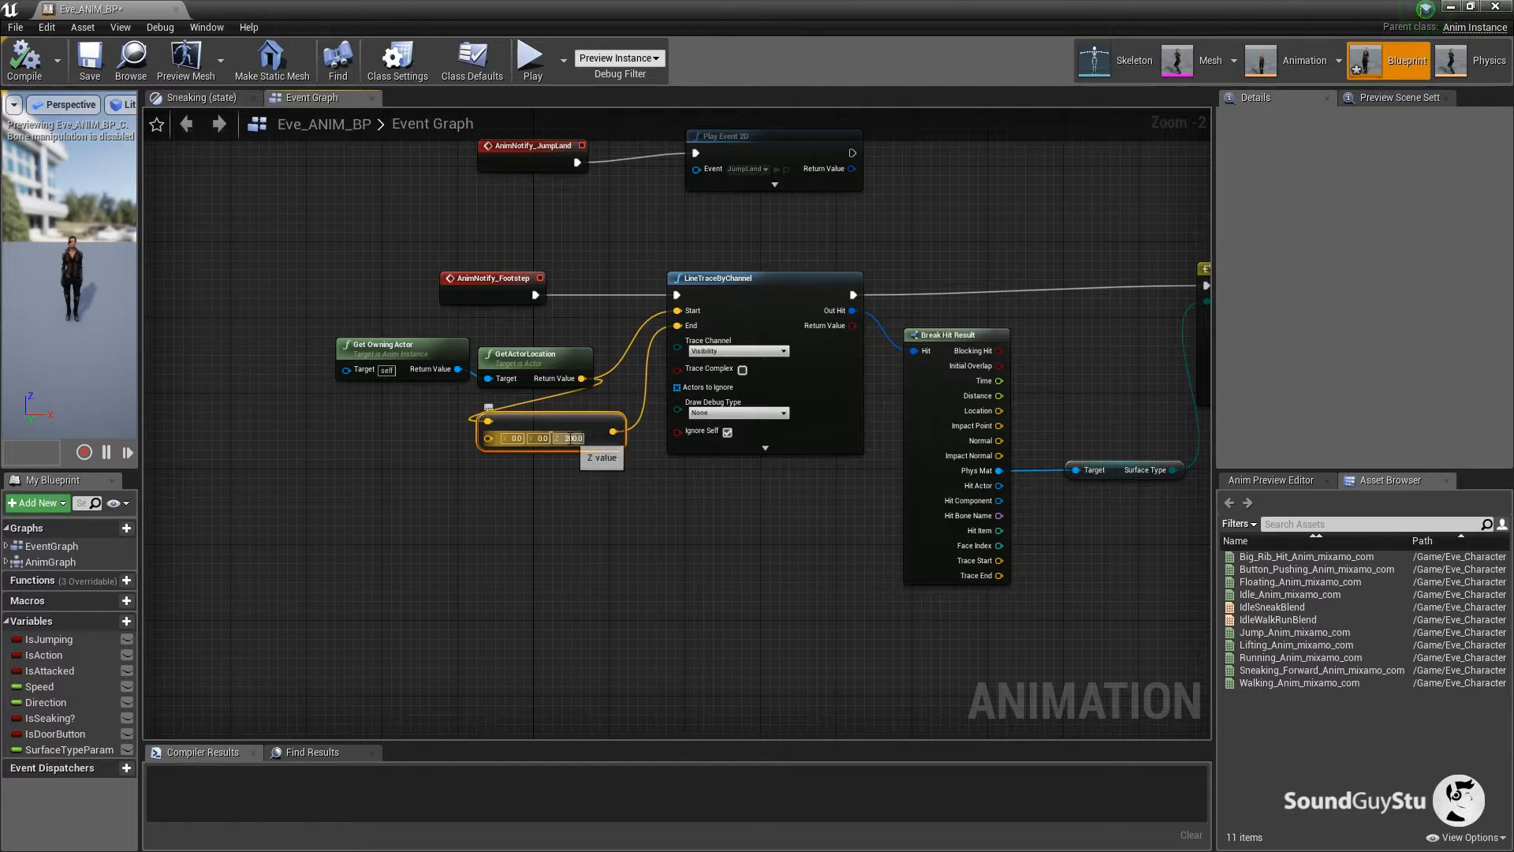
{"action": "left_click", "coordinate": [573, 438]}
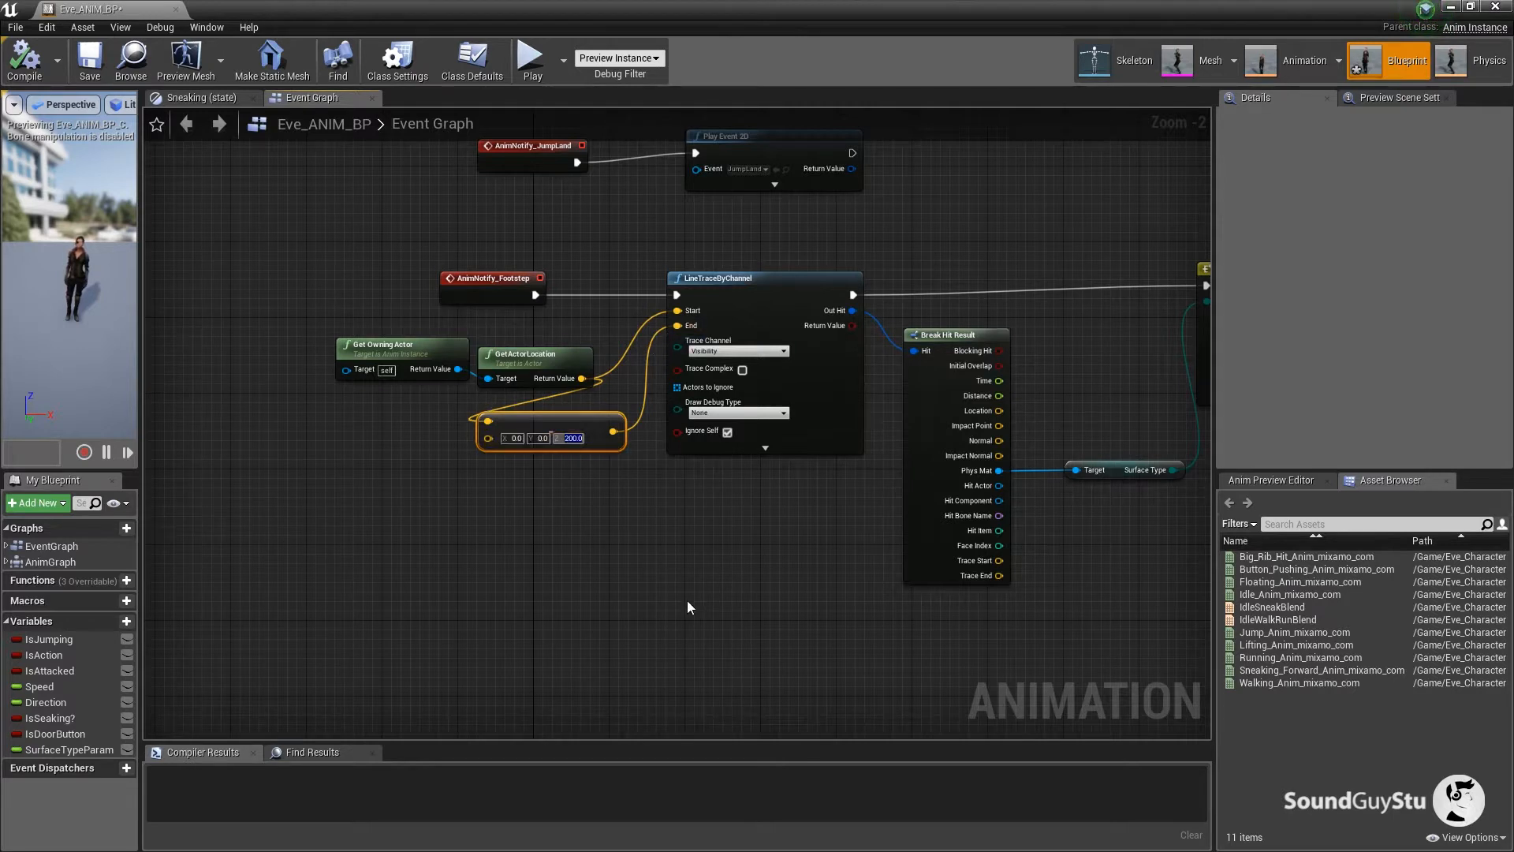
{"action": "left_click", "coordinate": [736, 607]}
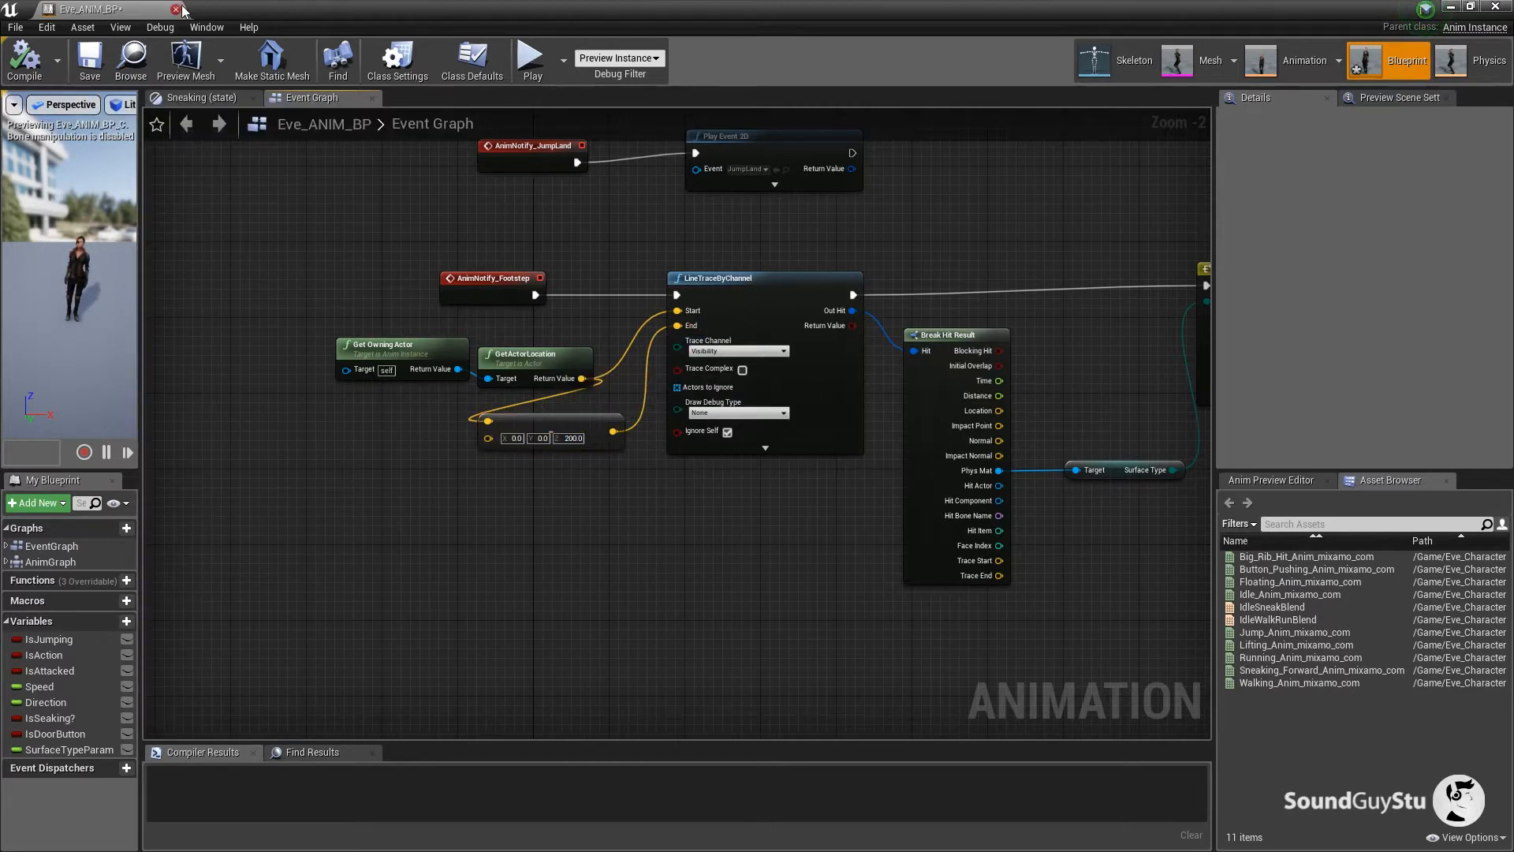
{"action": "left_click", "coordinate": [136, 59]}
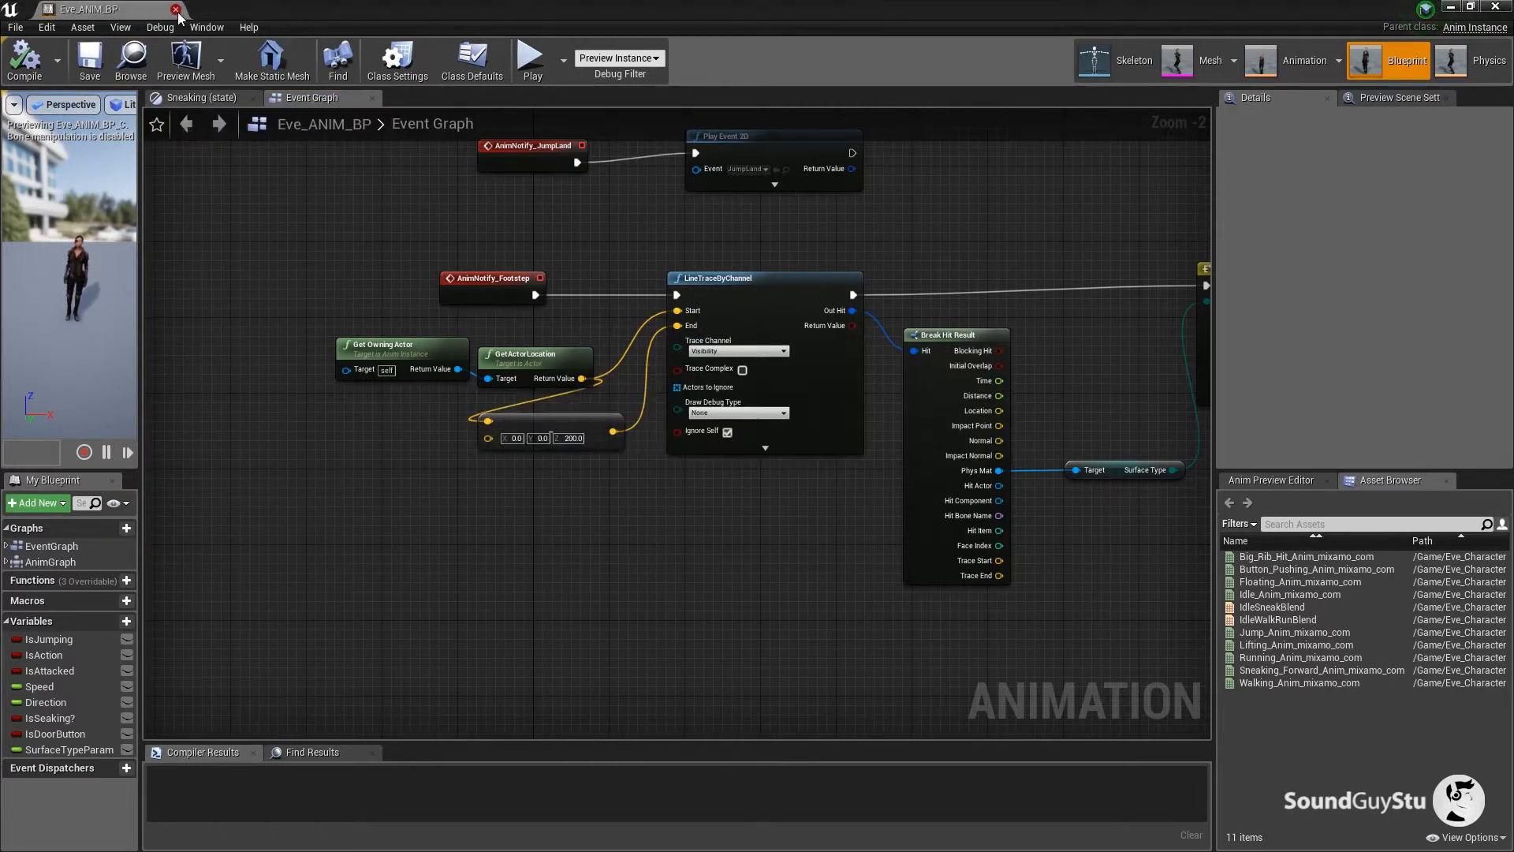
Play the level in the editor, run and jump over the sand, rock and grass to test the footsteps, and end the session.
{"action": "key", "text": "alt+p"}
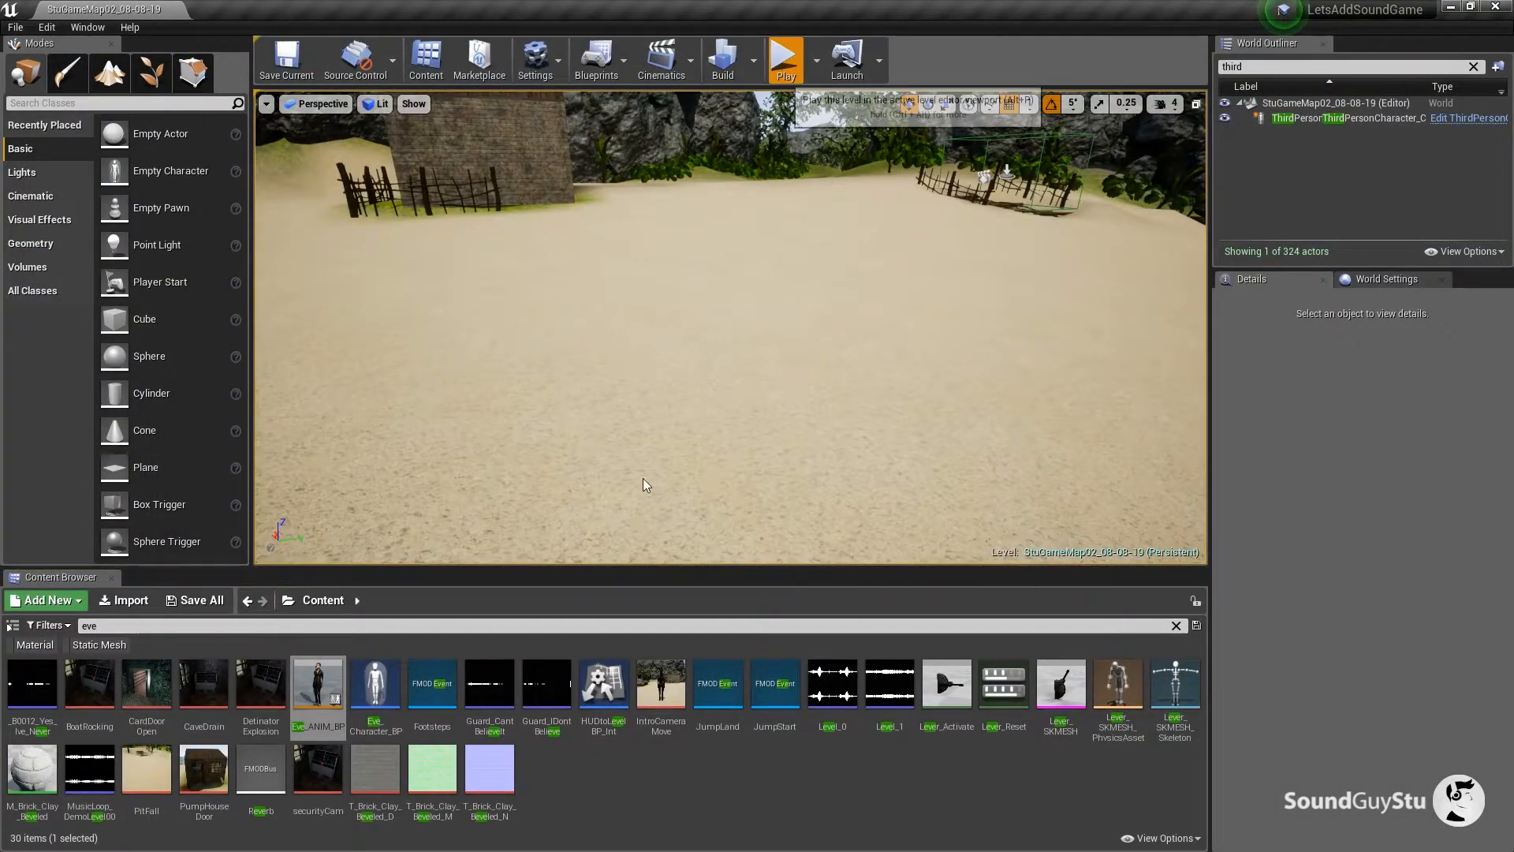
{"action": "key", "text": "w"}
{"action": "key", "text": "a"}
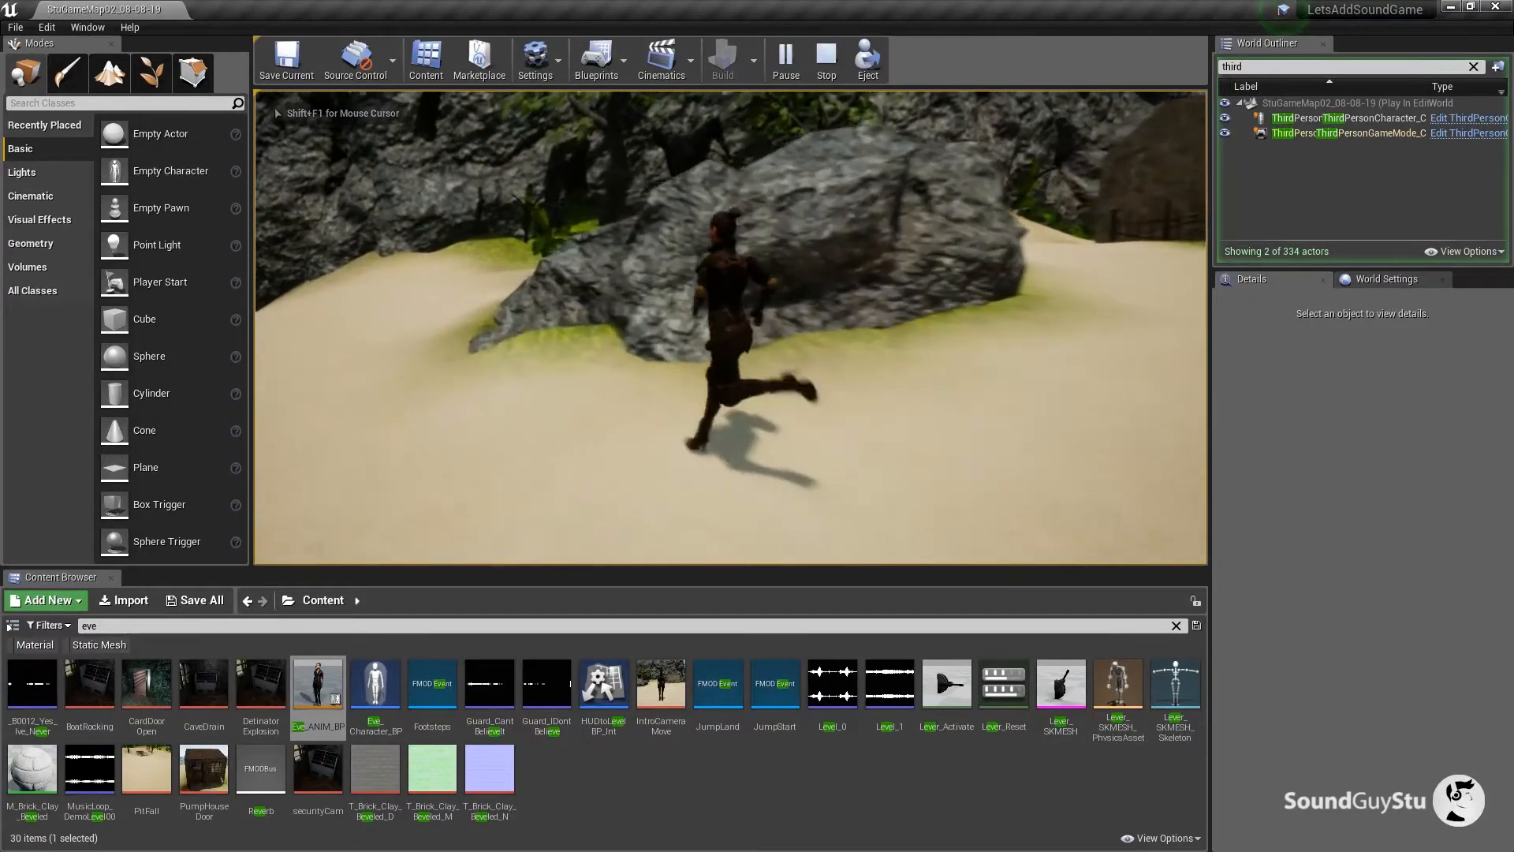
{"action": "key", "text": "space"}
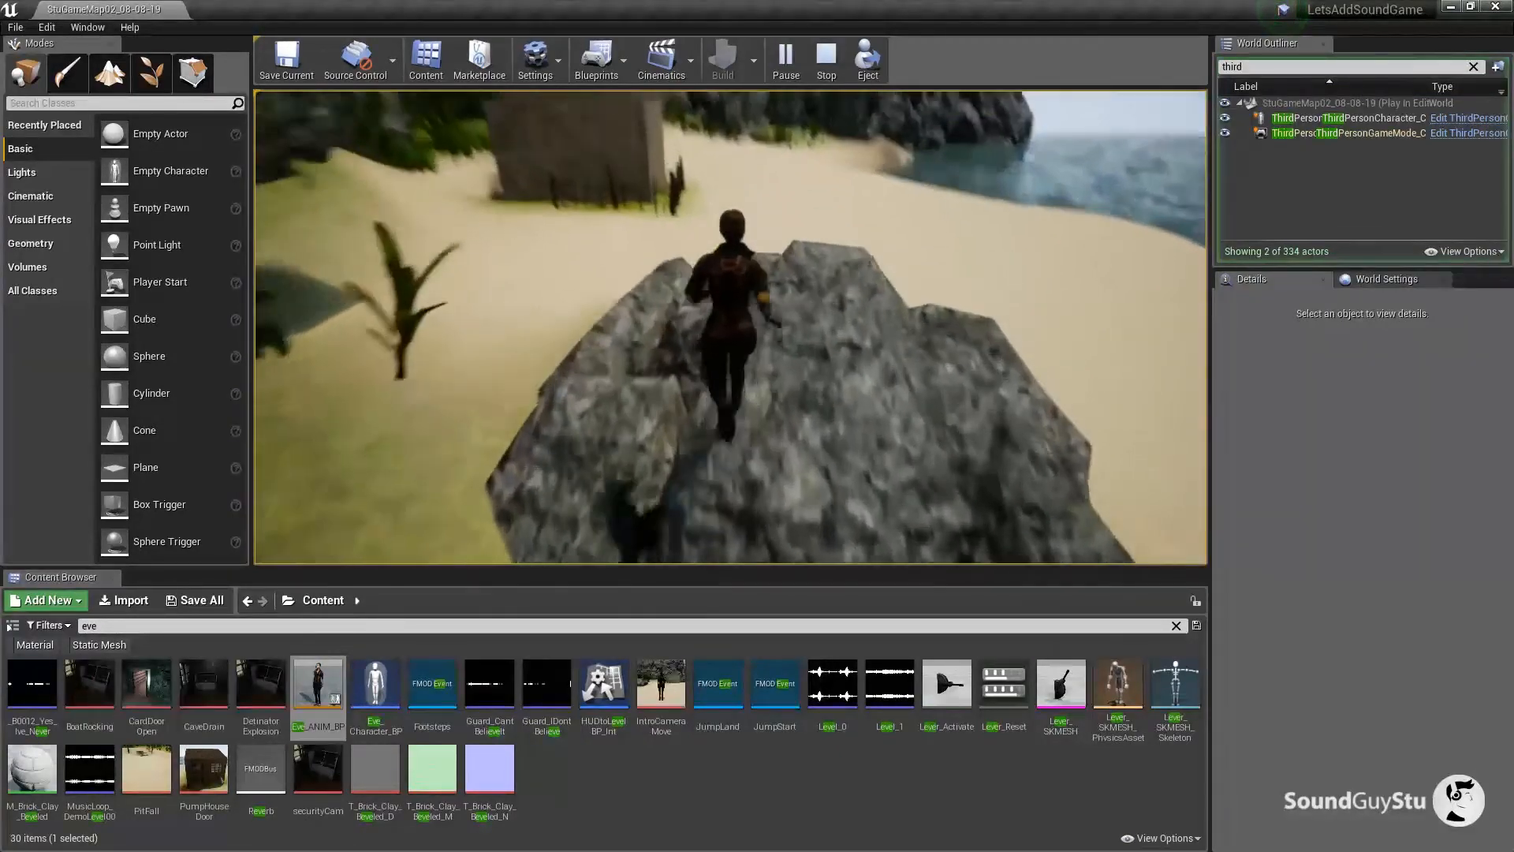
{"action": "key", "text": "s"}
{"action": "key", "text": "w"}
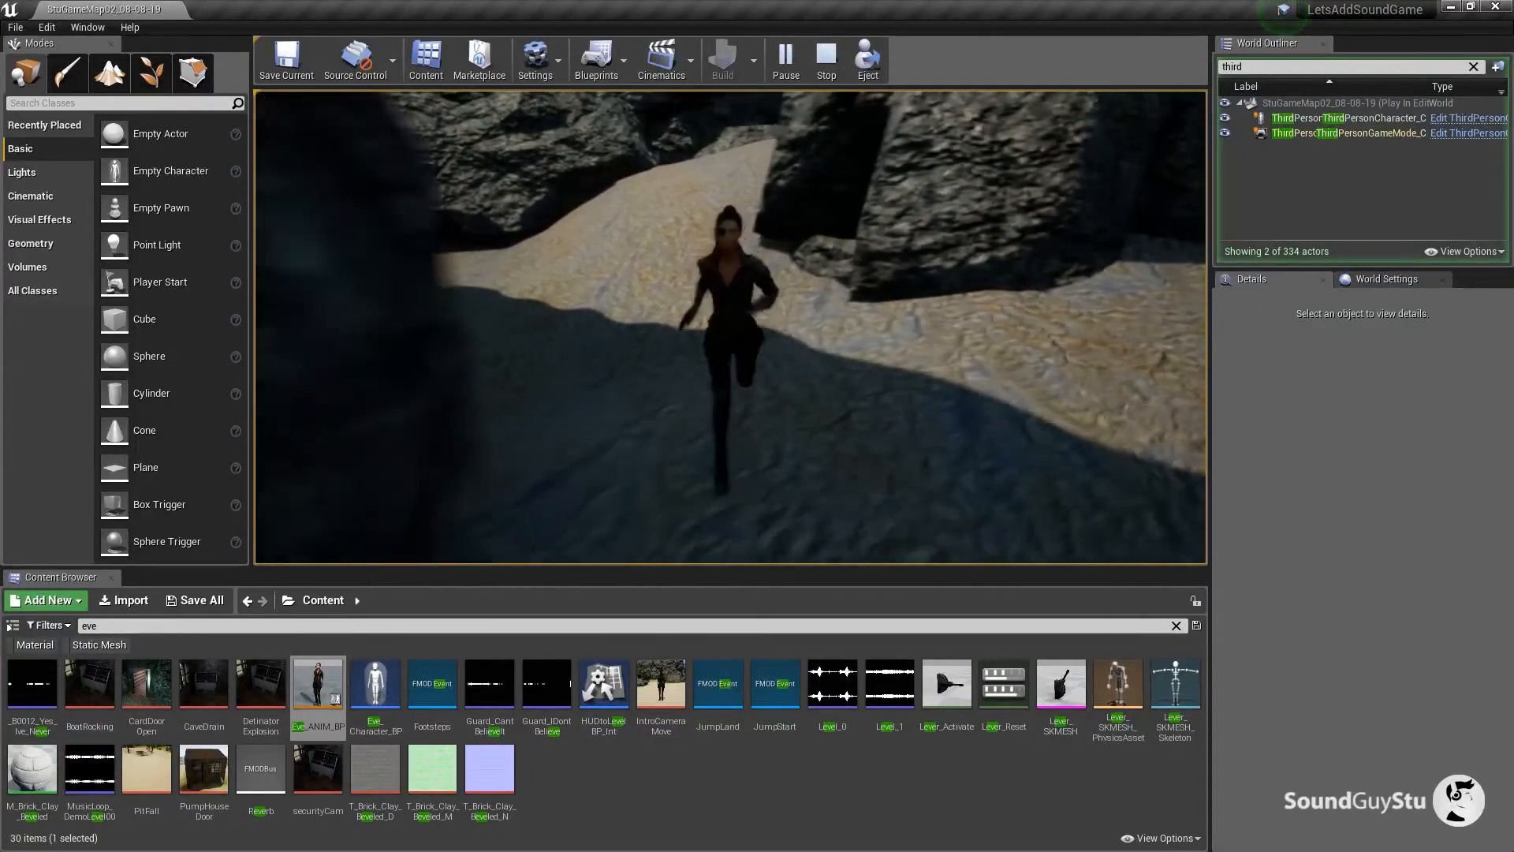
{"action": "key", "text": "space"}
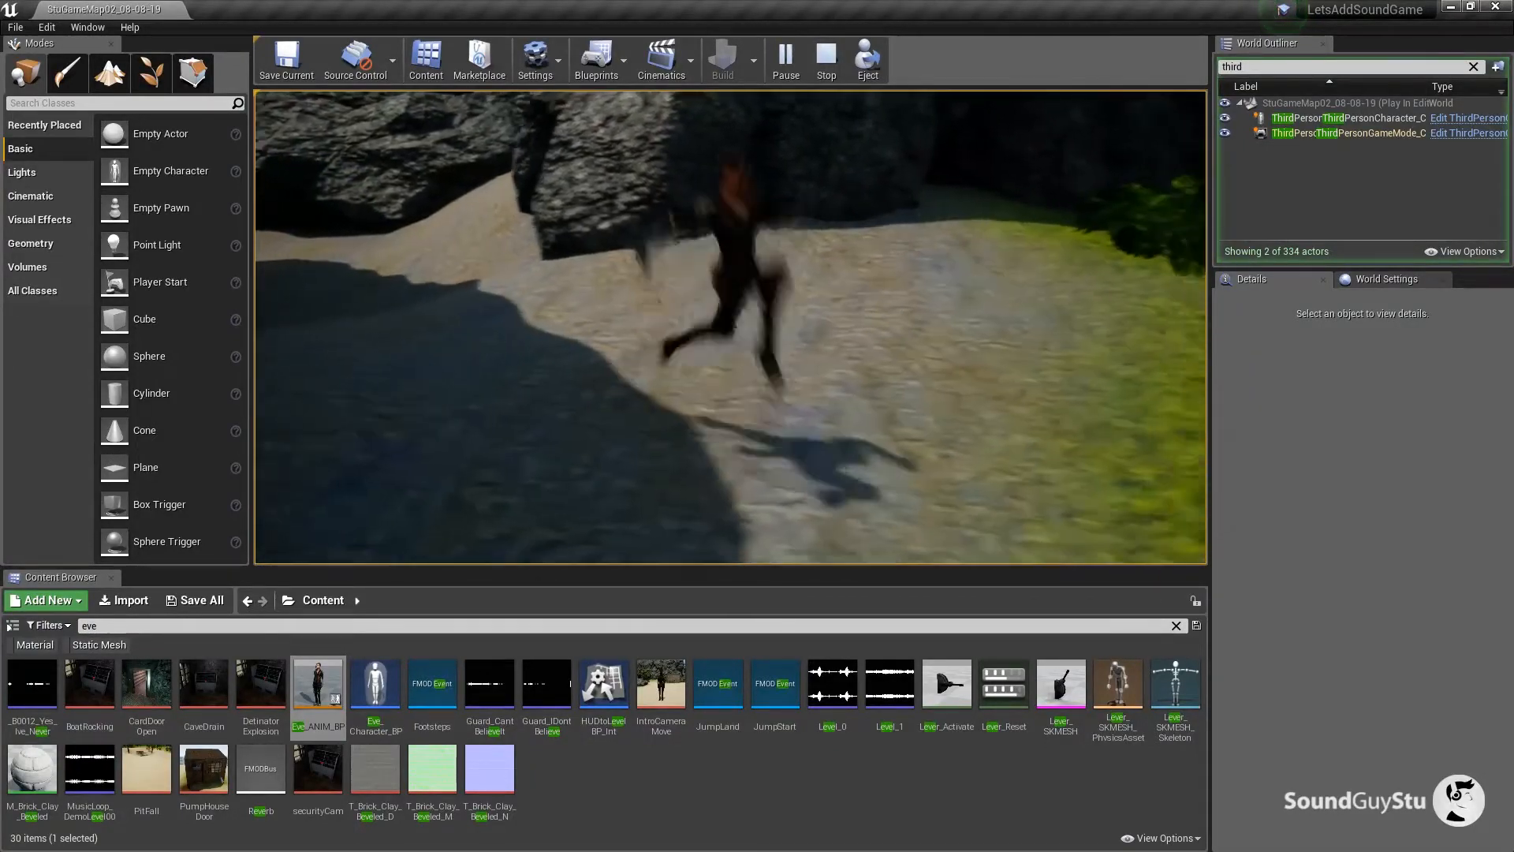
{"action": "key", "text": "a"}
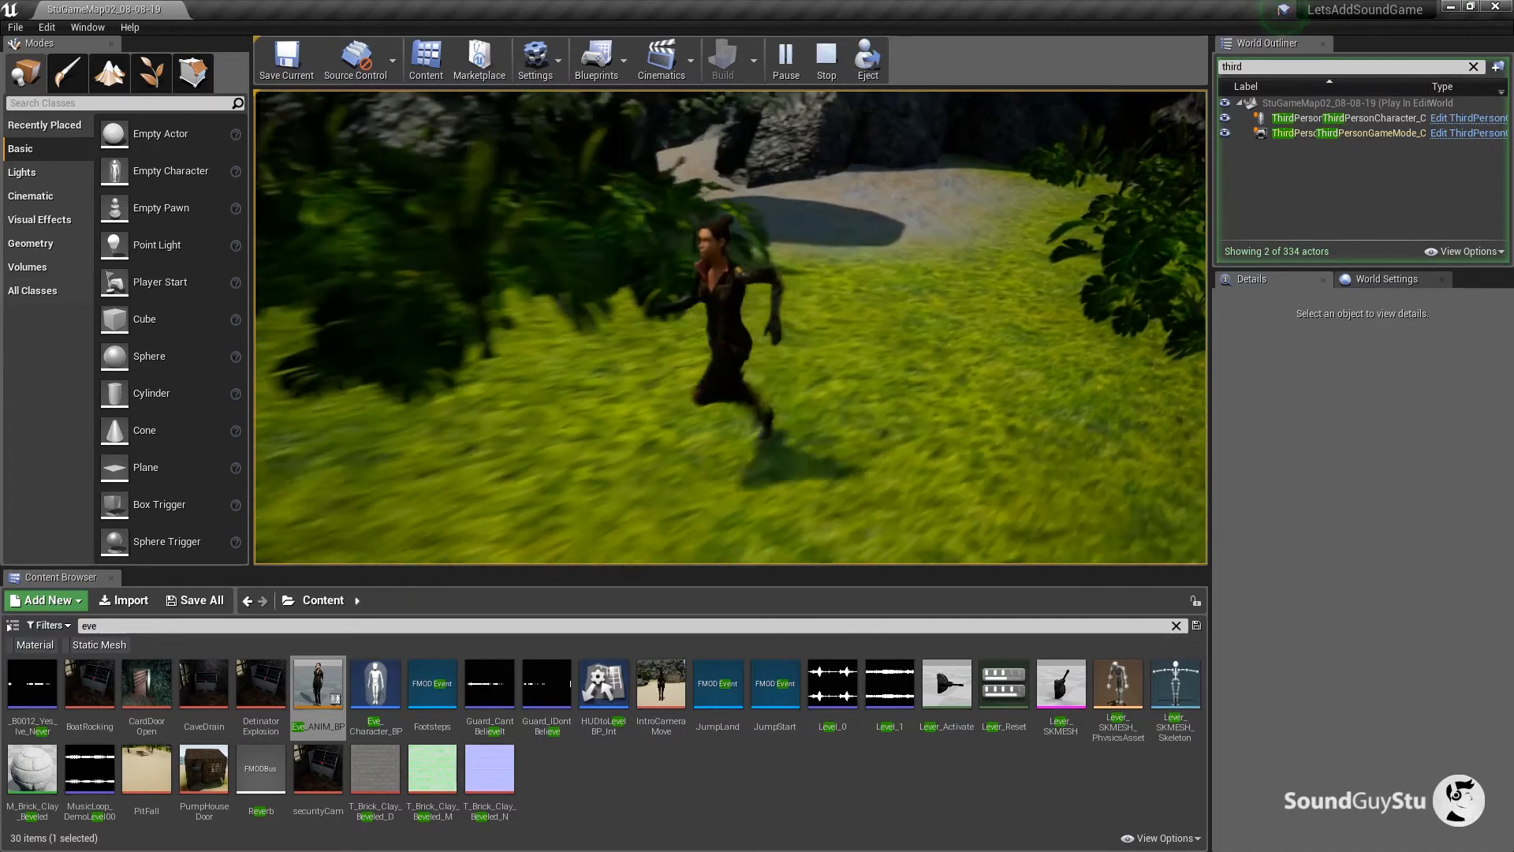
{"action": "key", "text": "a"}
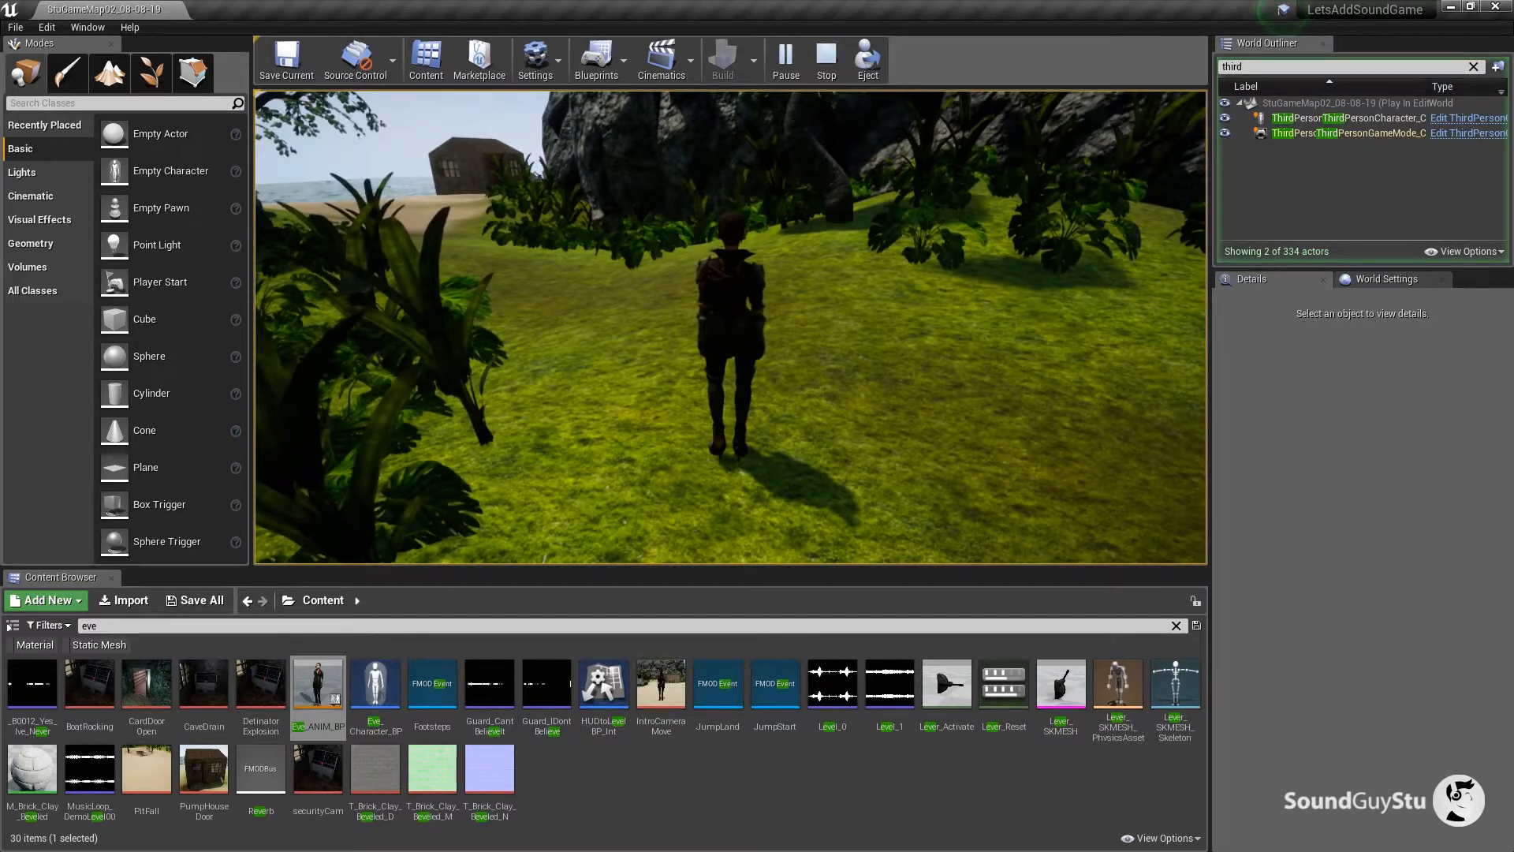
{"action": "key", "text": "Escape"}
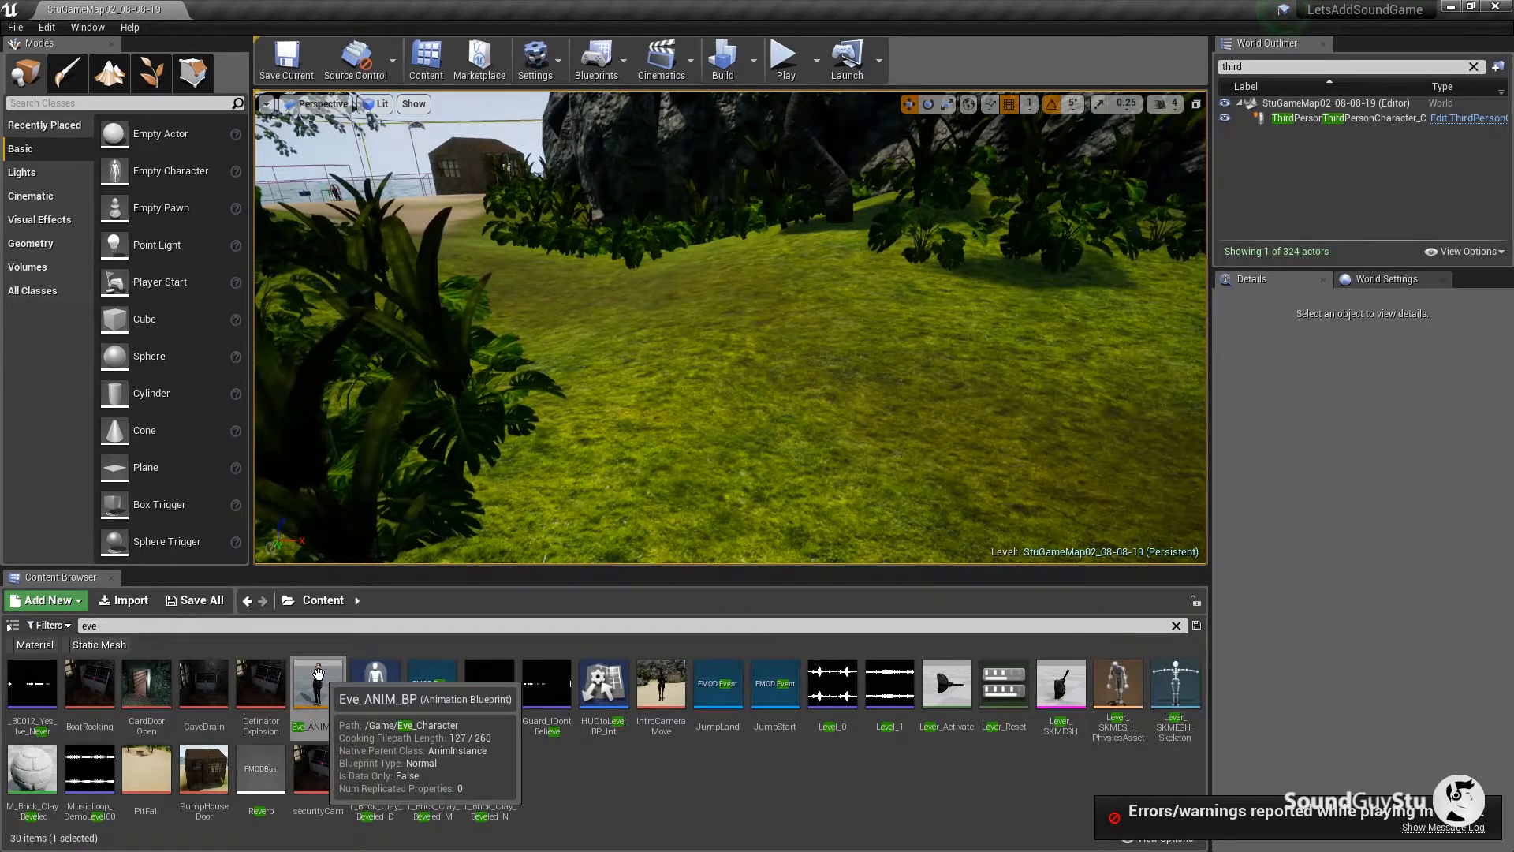
Reopen the Eve_ANIM_BP blueprint and add a second Event Instance Set Parameter from Play Event 2D's Return Value, with the Name set to SpeedVol.
{"action": "double_click", "coordinate": [332, 692]}
{"action": "scroll", "coordinate": [796, 532], "scroll_direction": "down", "scroll_amount": 1}
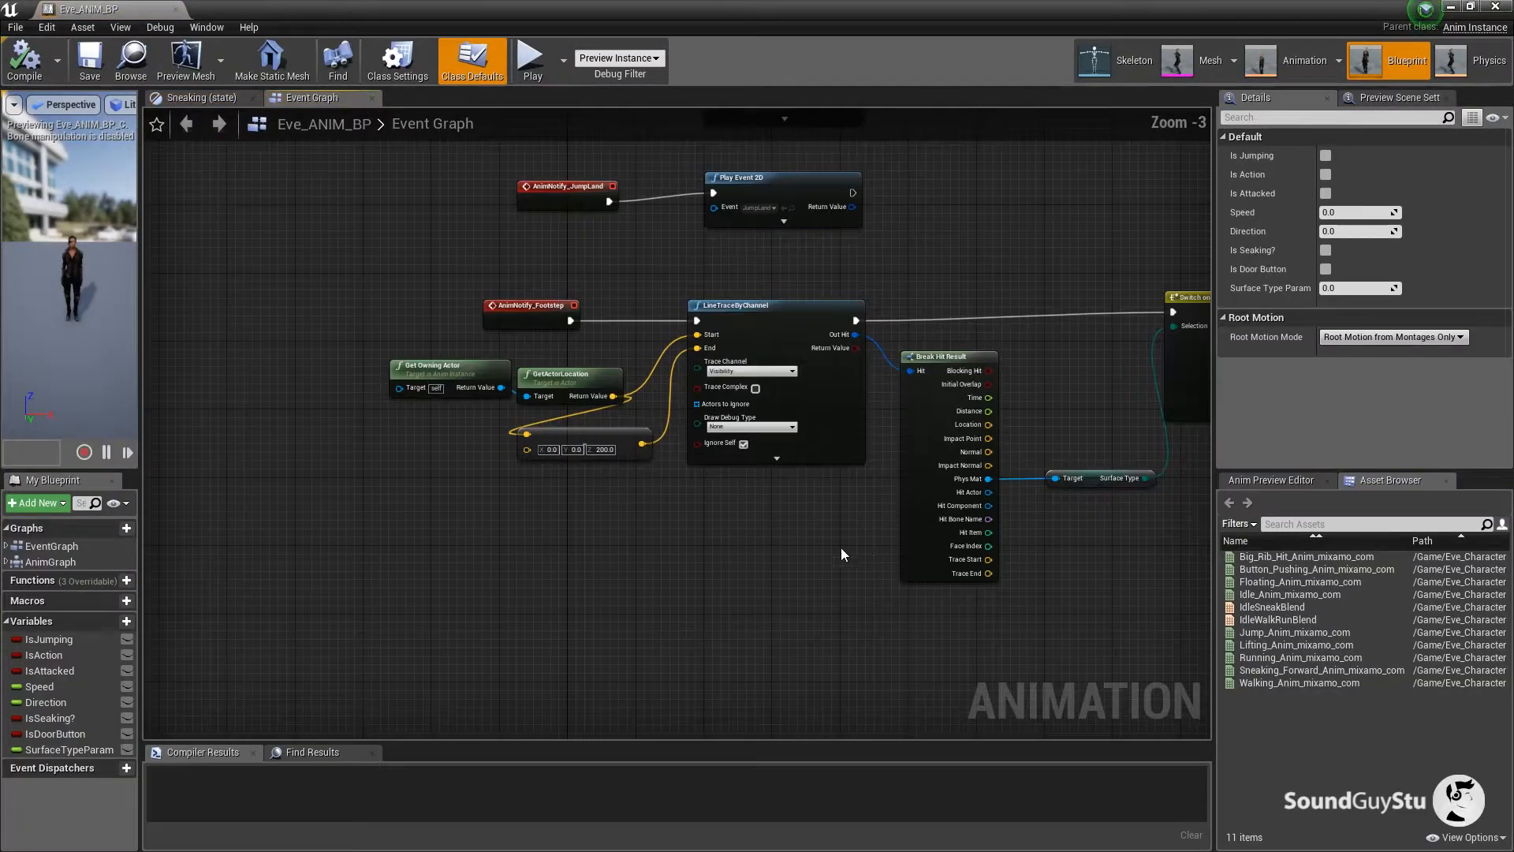
{"action": "left_click_drag", "start_coordinate": [841, 547], "coordinate": [636, 602]}
{"action": "scroll", "coordinate": [636, 602], "scroll_direction": "down", "scroll_amount": 2}
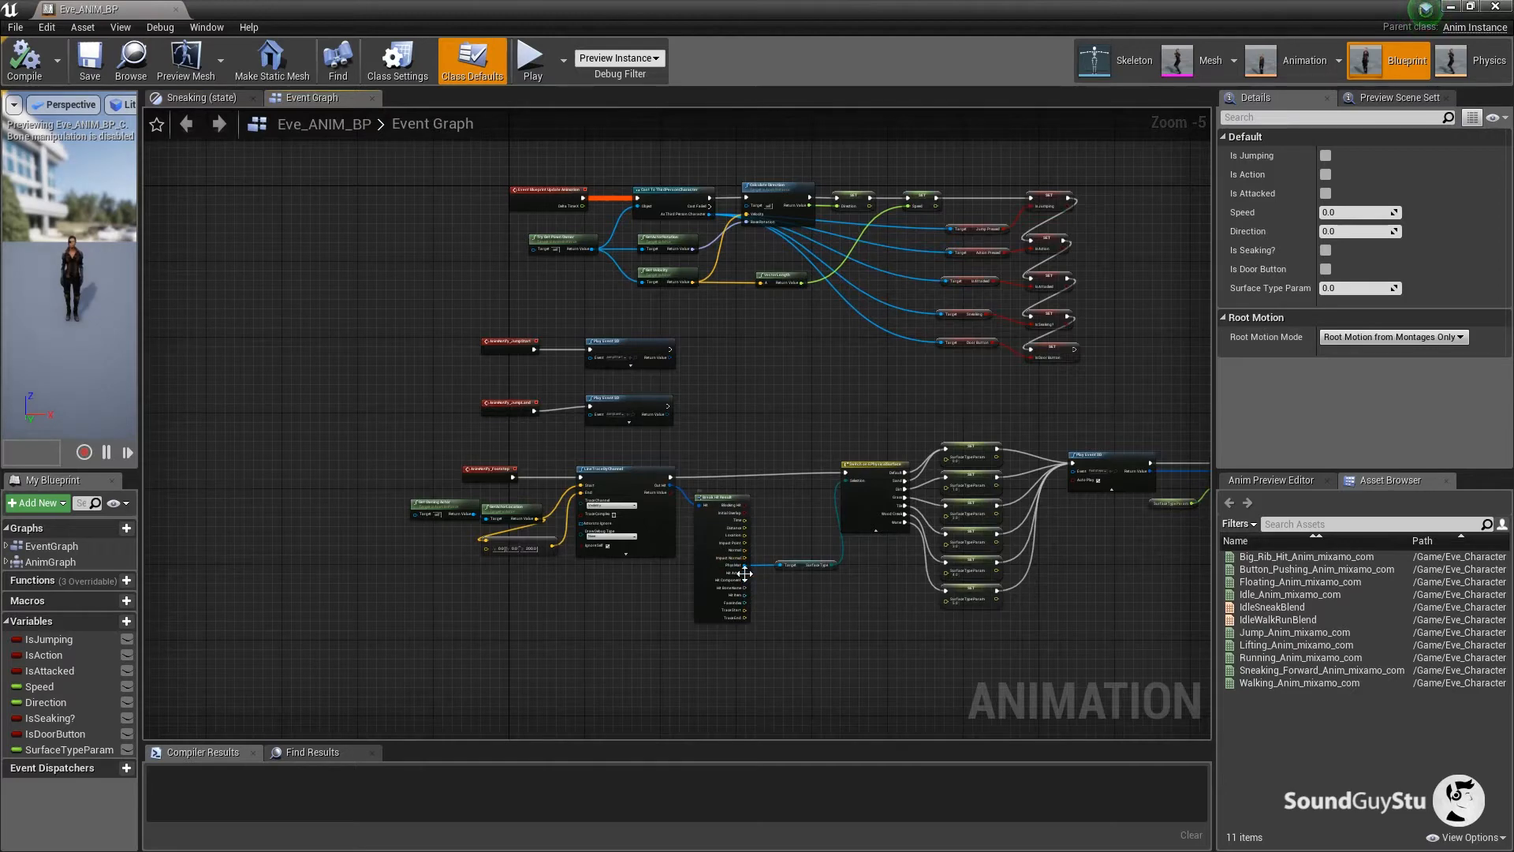
{"action": "left_click_drag", "start_coordinate": [856, 651], "coordinate": [361, 603]}
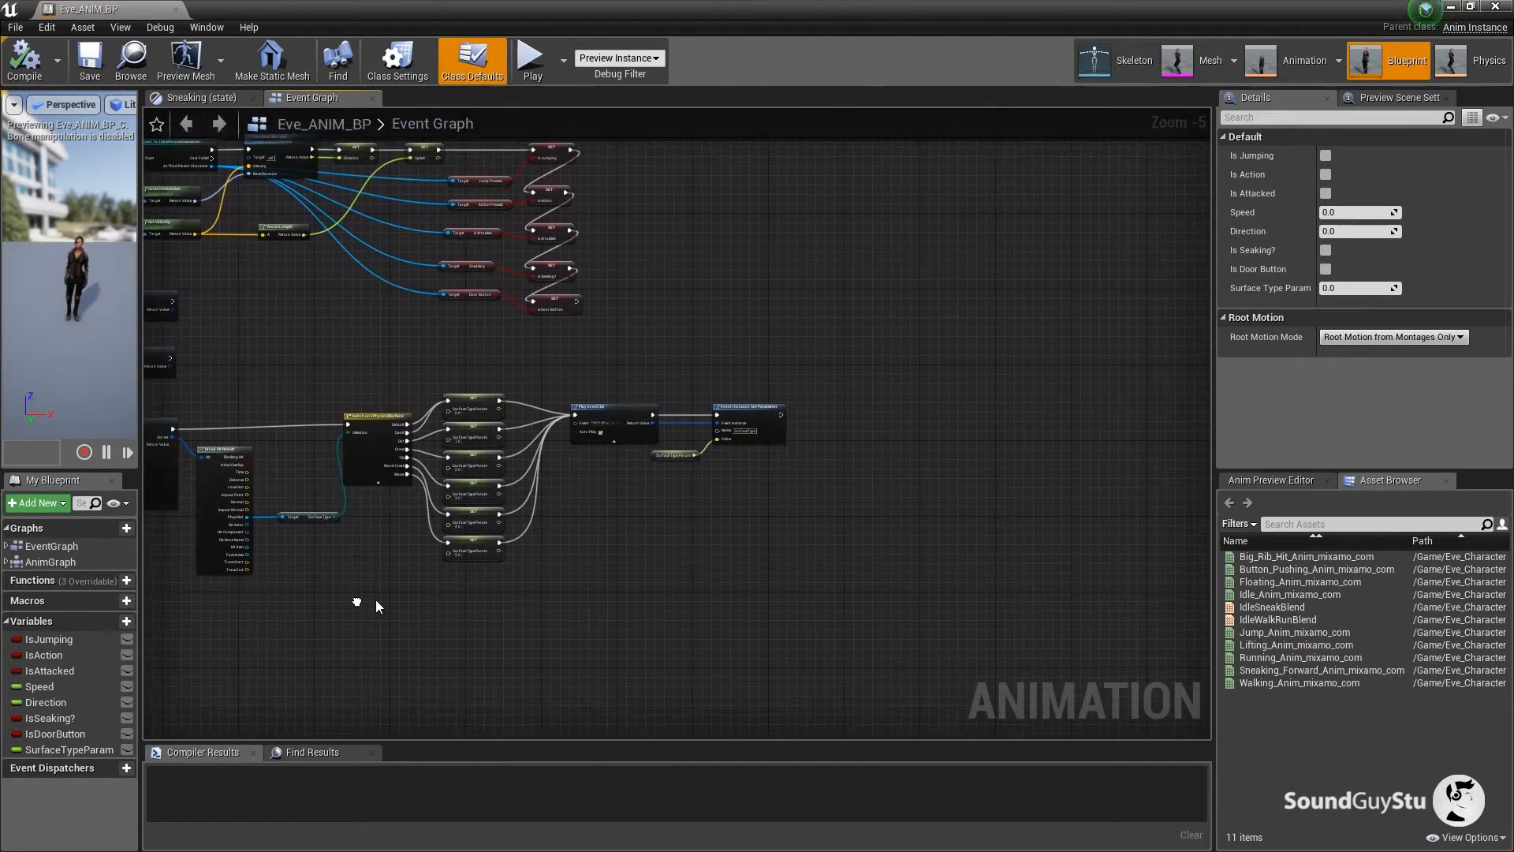
{"action": "scroll", "coordinate": [715, 505], "scroll_direction": "up", "scroll_amount": 3}
{"action": "left_click_drag", "start_coordinate": [715, 505], "coordinate": [656, 563]}
{"action": "scroll", "coordinate": [656, 563], "scroll_direction": "up", "scroll_amount": 2}
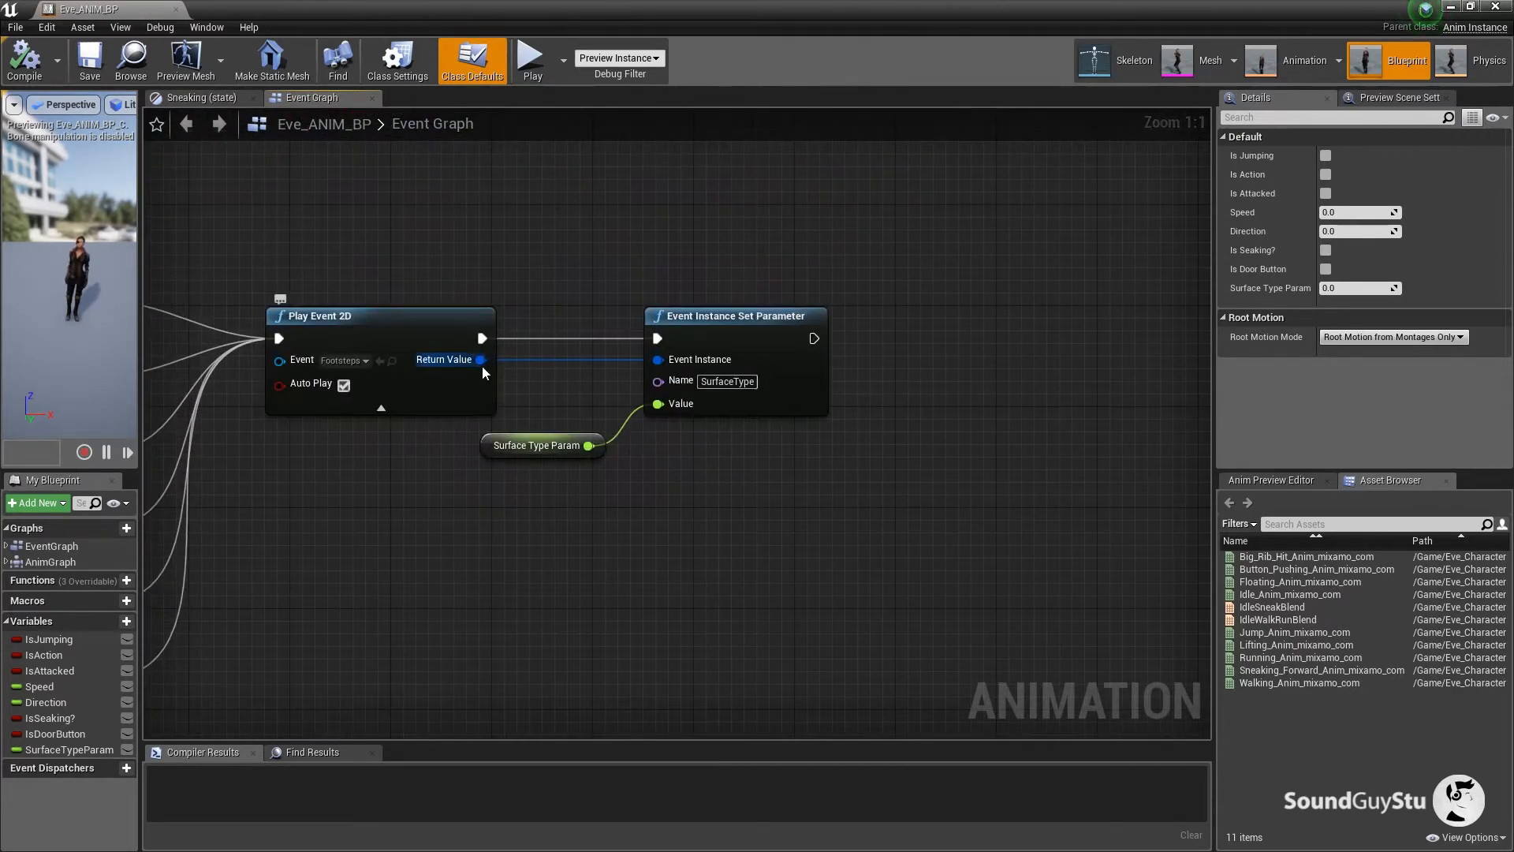
{"action": "left_click_drag", "start_coordinate": [480, 360], "coordinate": [850, 484]}
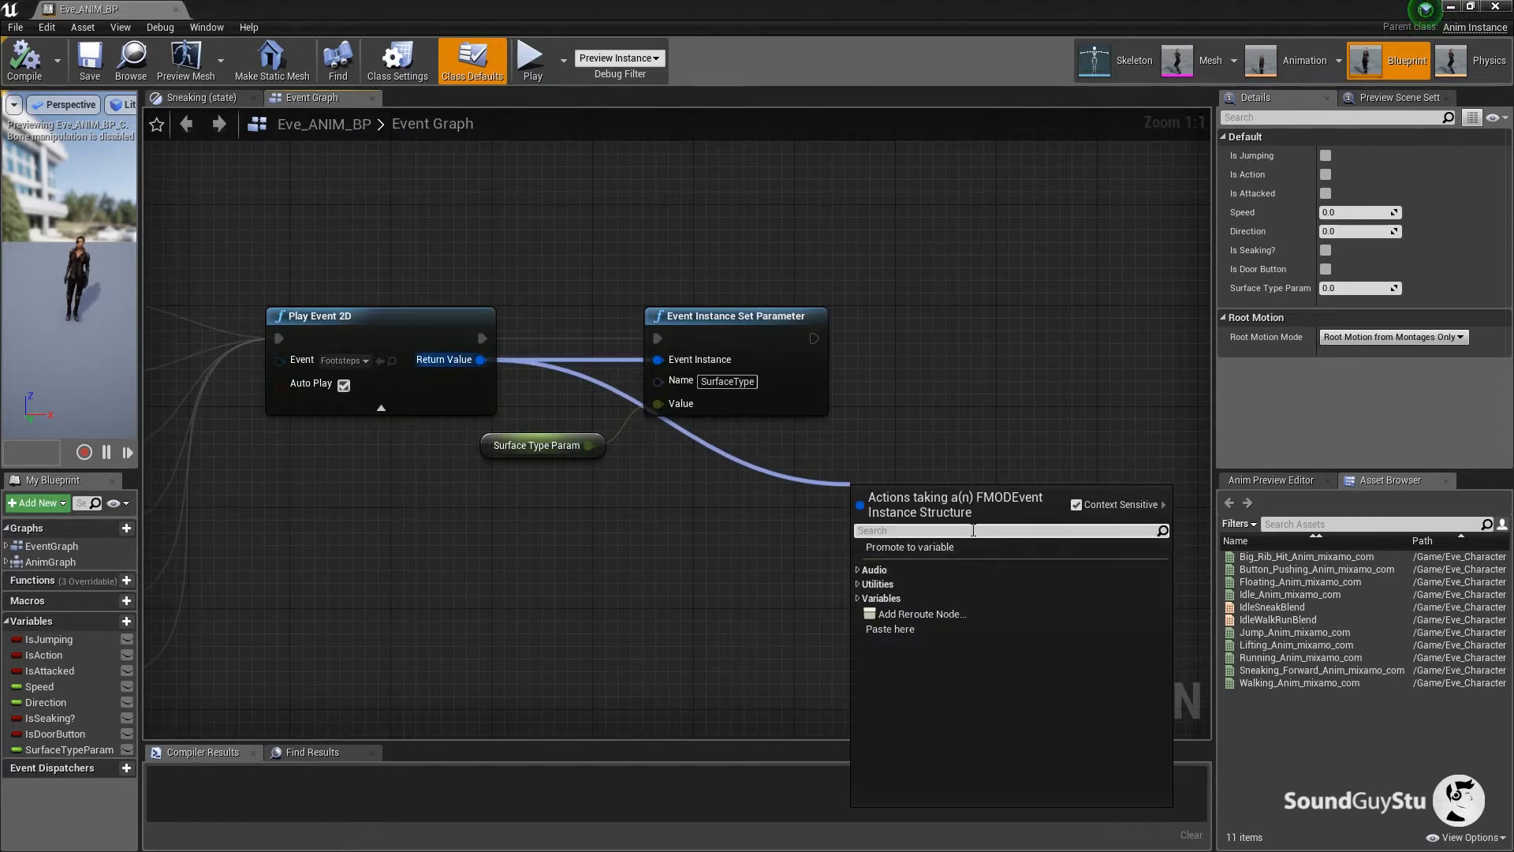
{"action": "type", "text": "param"}
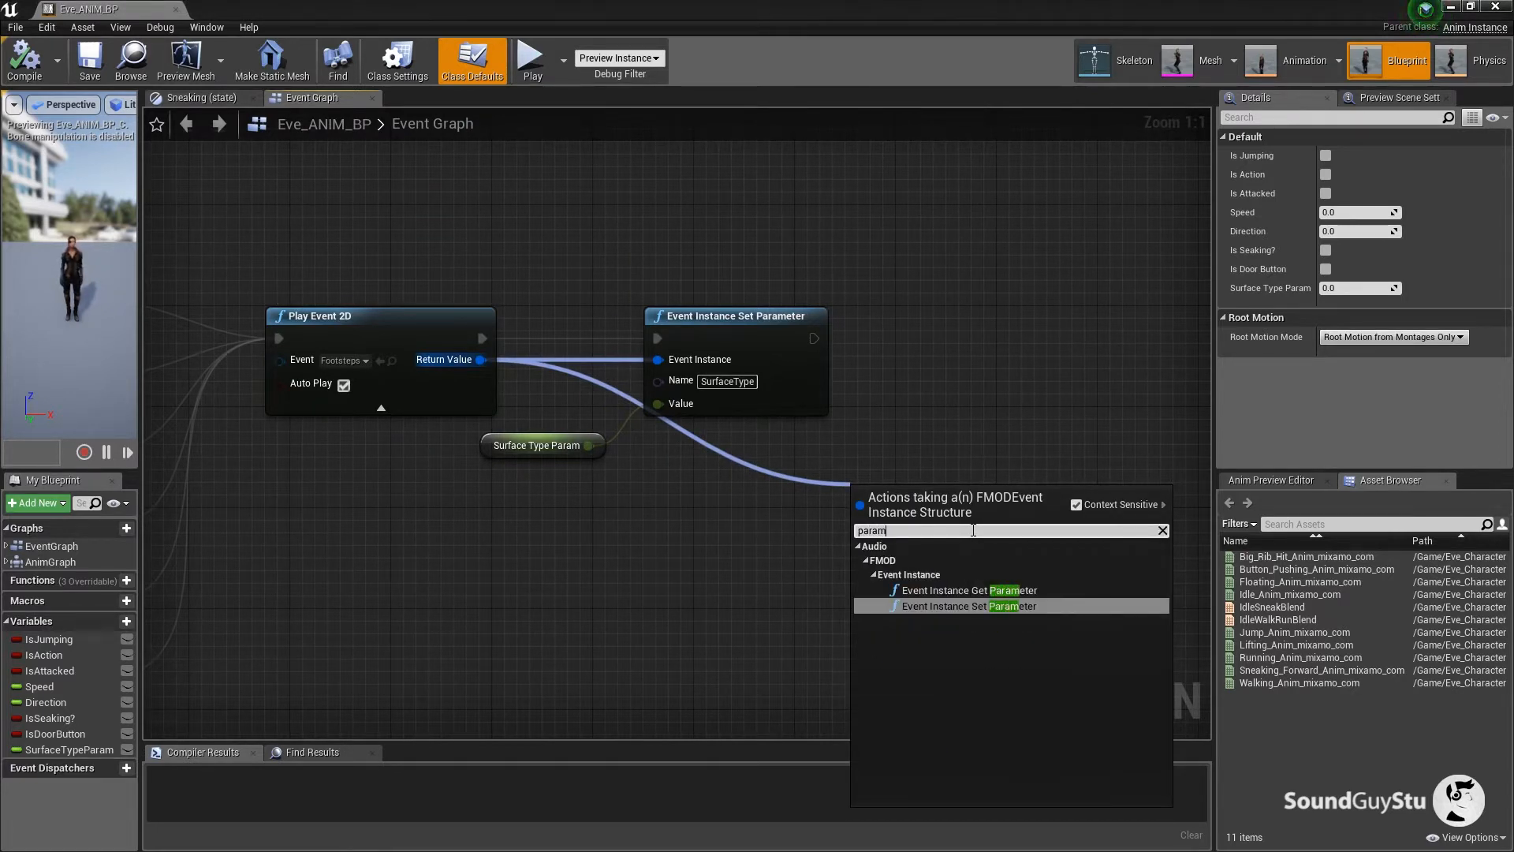
{"action": "left_click", "coordinate": [977, 606]}
{"action": "left_click_drag", "start_coordinate": [889, 497], "coordinate": [926, 459]}
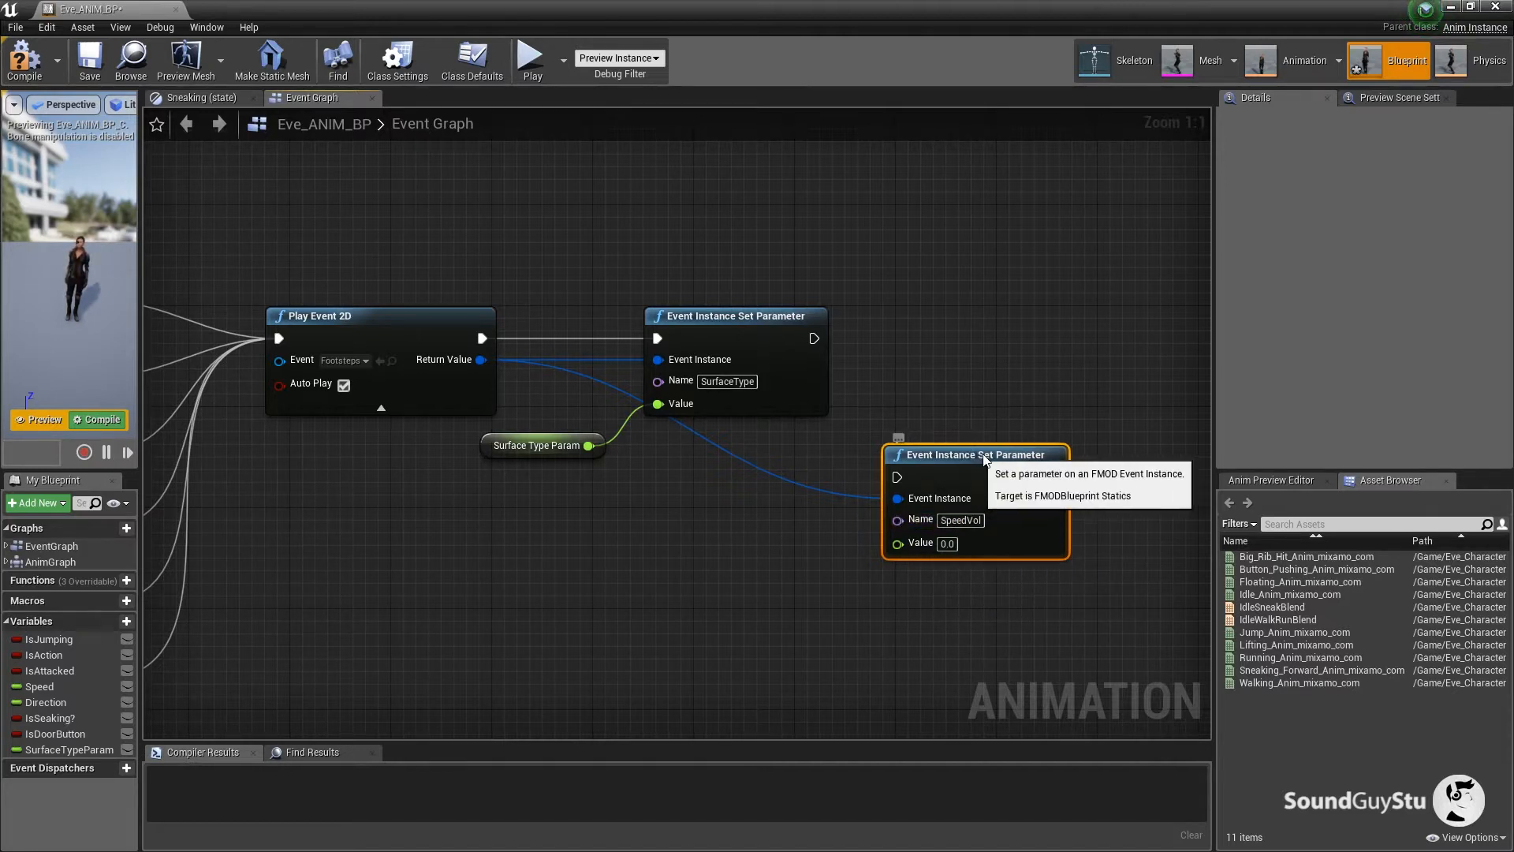
{"action": "left_click_drag", "start_coordinate": [978, 455], "coordinate": [995, 454]}
Switch to FMOD Studio and examine the SpeedVol parameter of the Footsteps event.
{"action": "key", "text": "alt+Tab"}
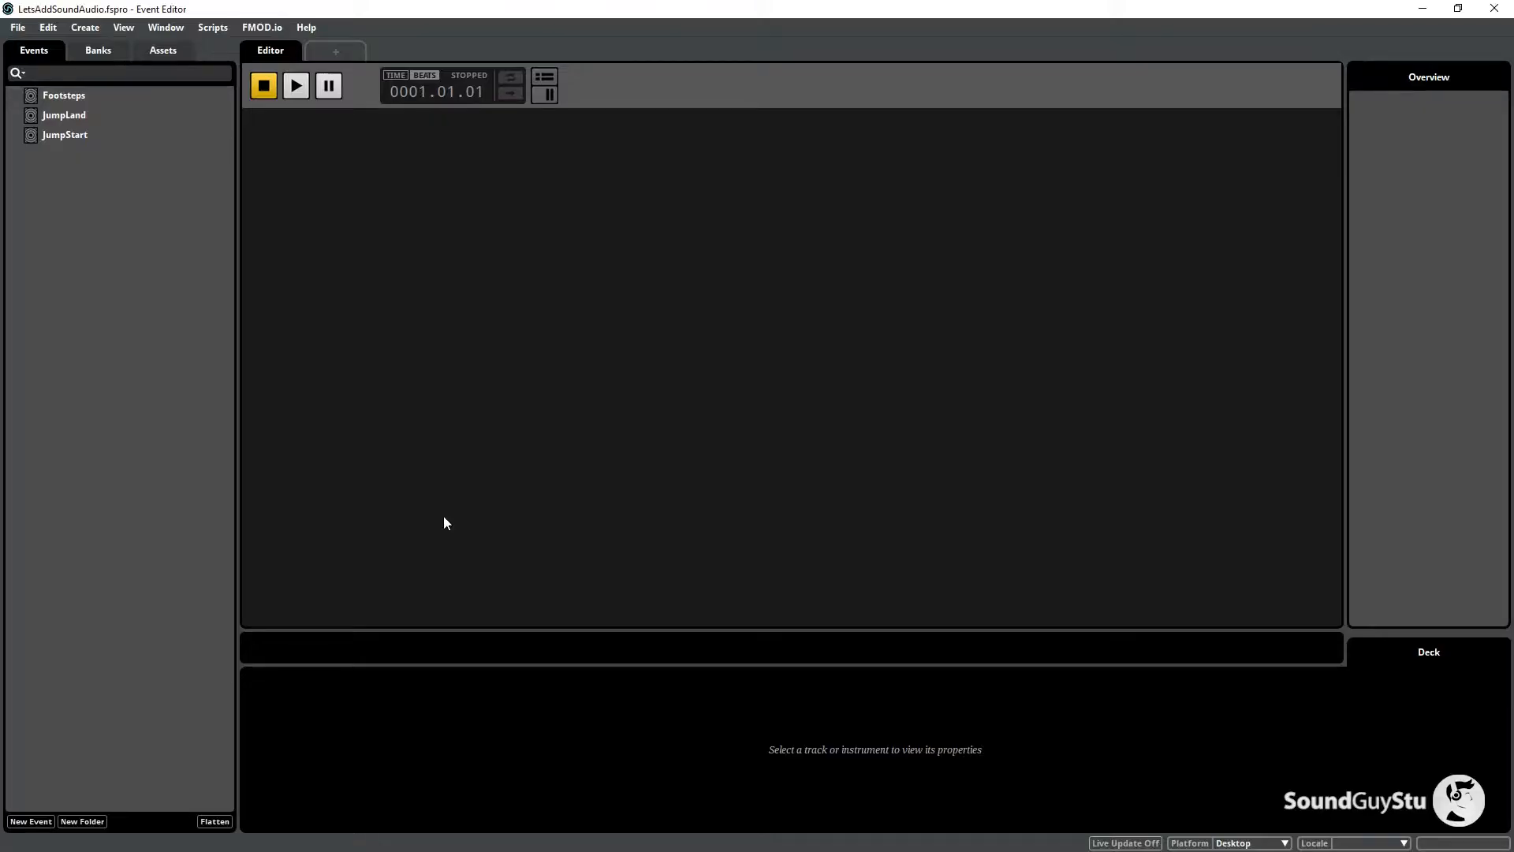
{"action": "left_click", "coordinate": [64, 95]}
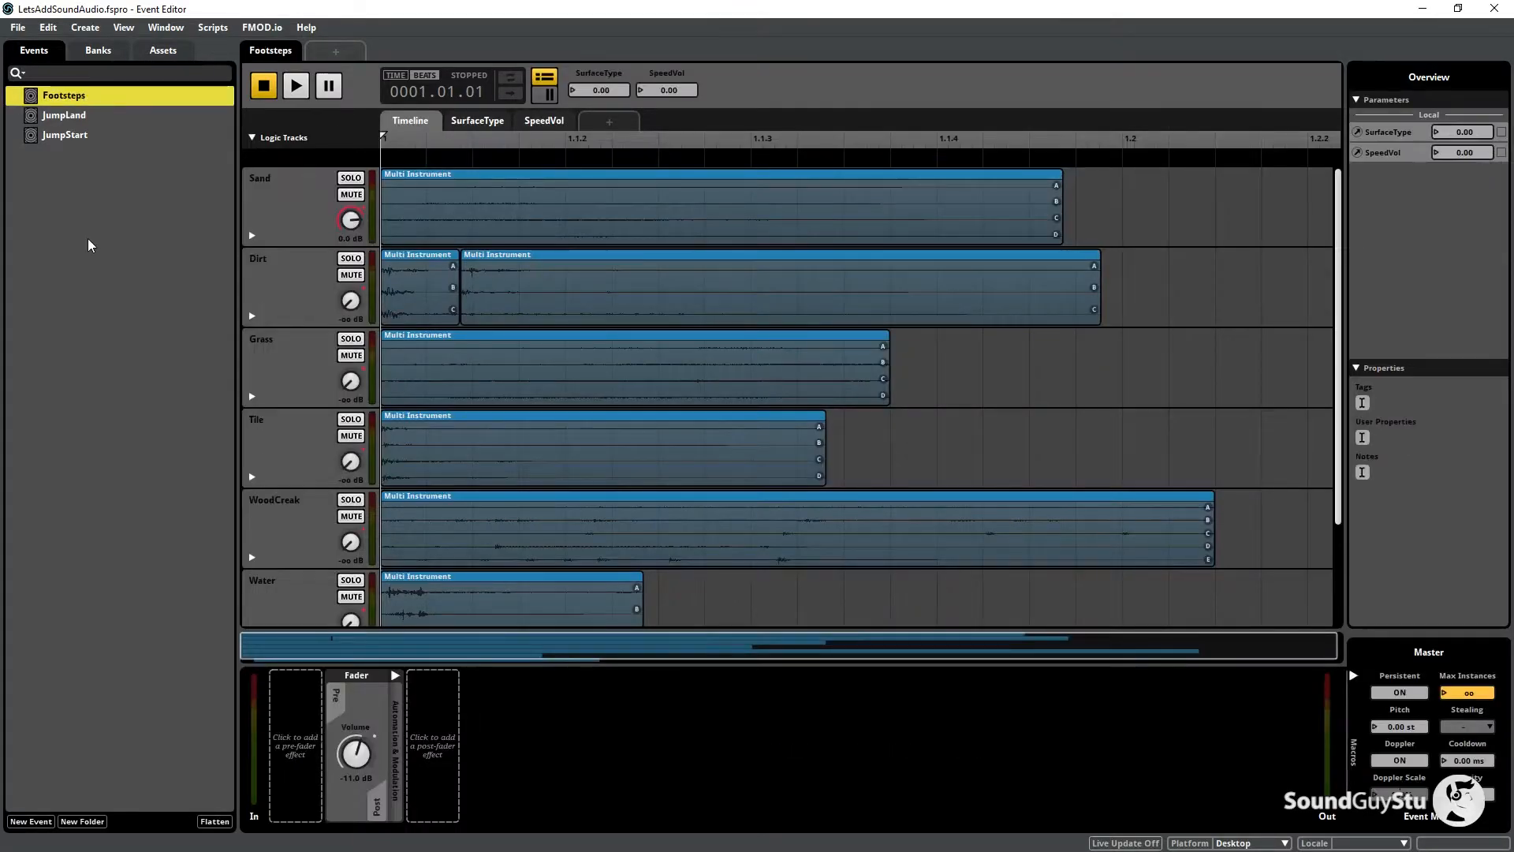
{"action": "left_click", "coordinate": [533, 120]}
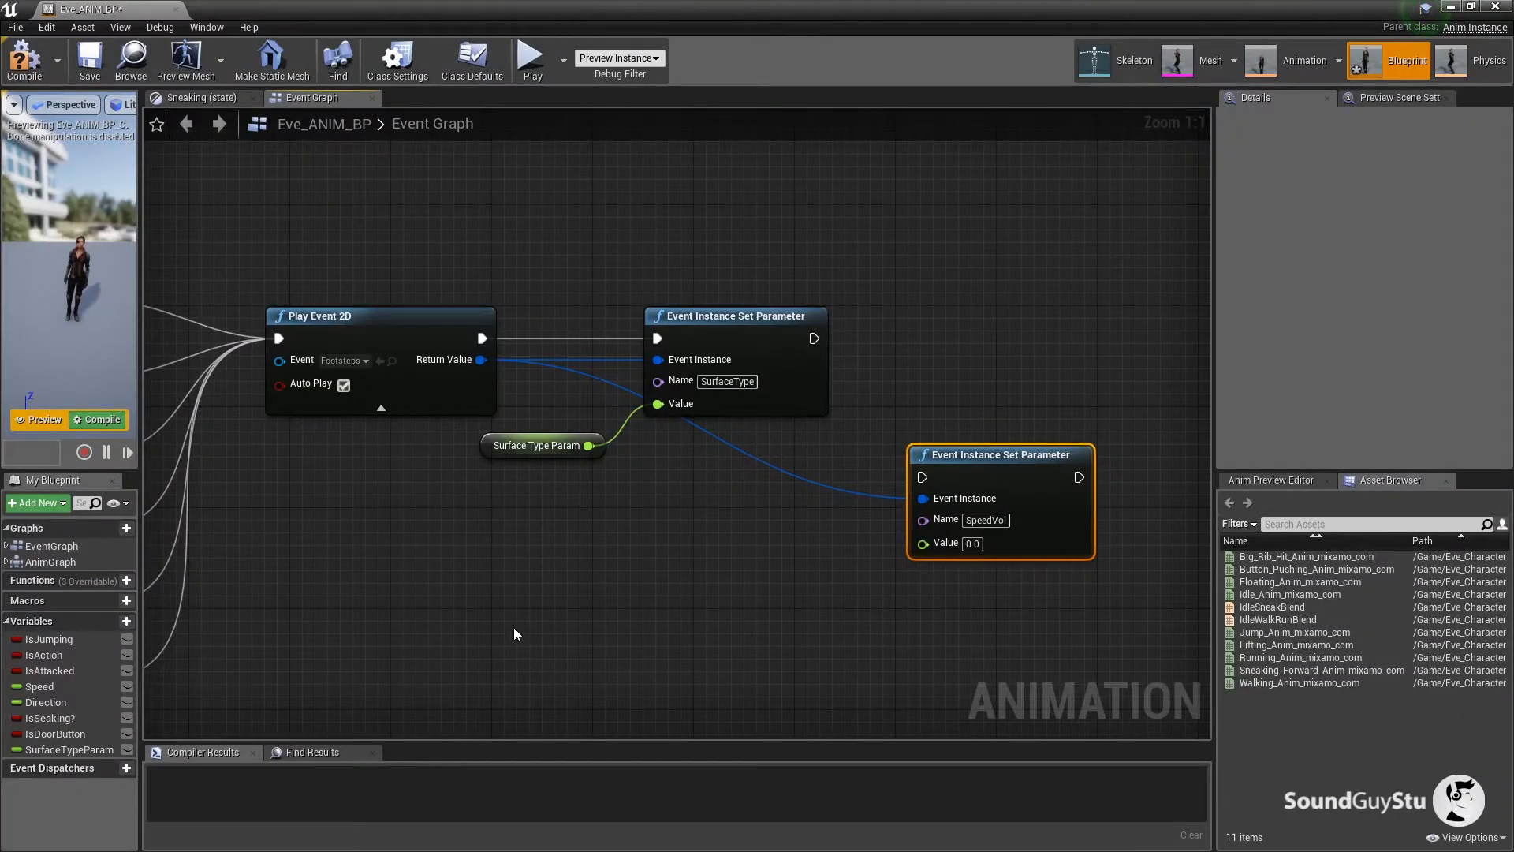
Back in the Eve_ANIM_BP event graph, add a Try Get Pawn Owner node below the Surface Type Param getter.
{"action": "left_click_drag", "start_coordinate": [513, 627], "coordinate": [599, 500]}
{"action": "scroll", "coordinate": [631, 438], "scroll_direction": "down", "scroll_amount": 1}
{"action": "left_click", "coordinate": [606, 468]}
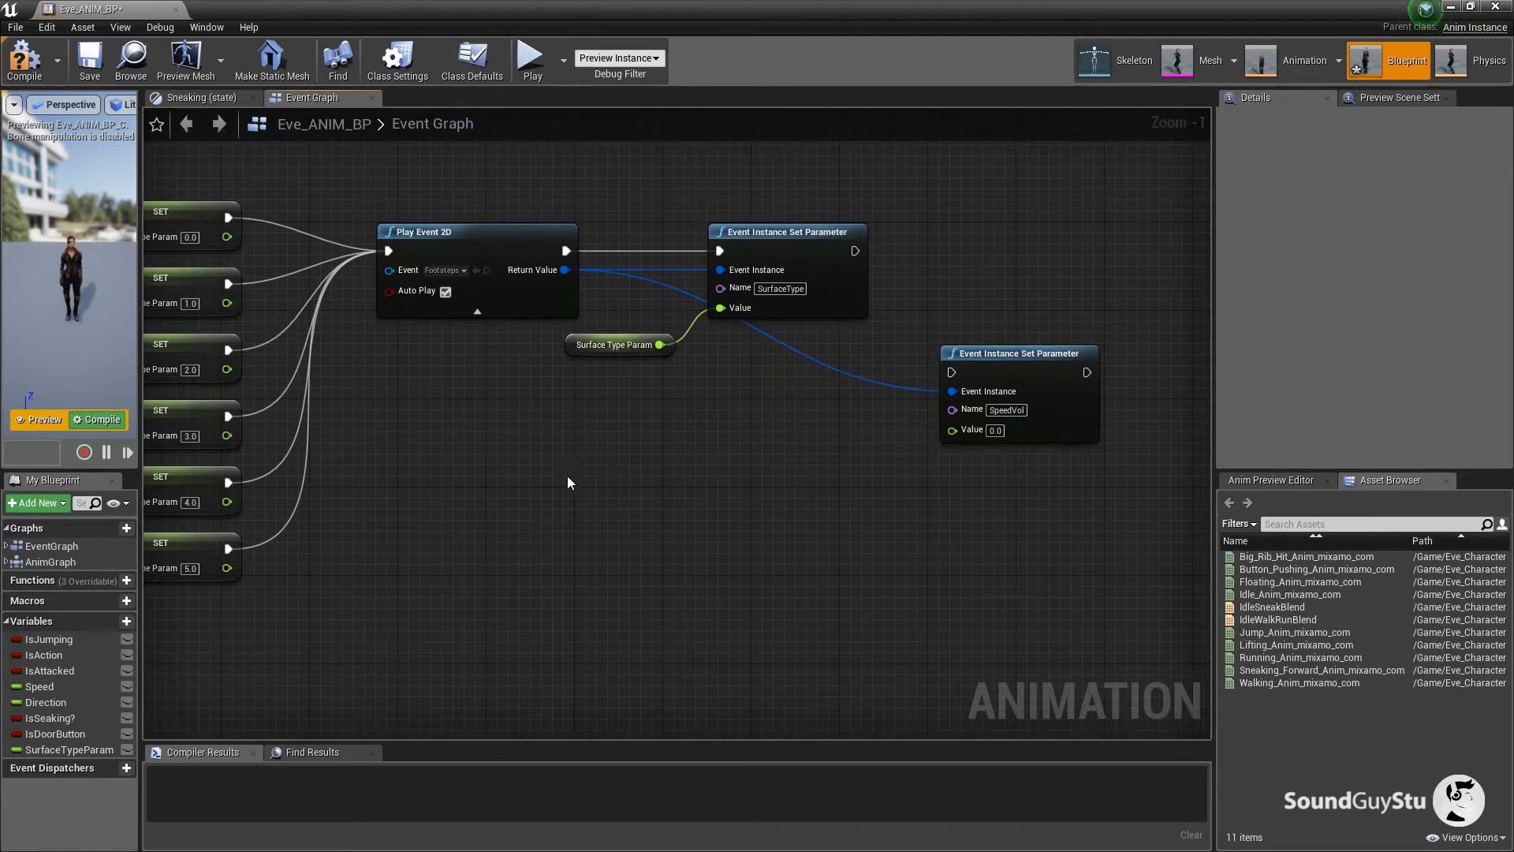
{"action": "left_click_drag", "start_coordinate": [688, 523], "coordinate": [610, 434]}
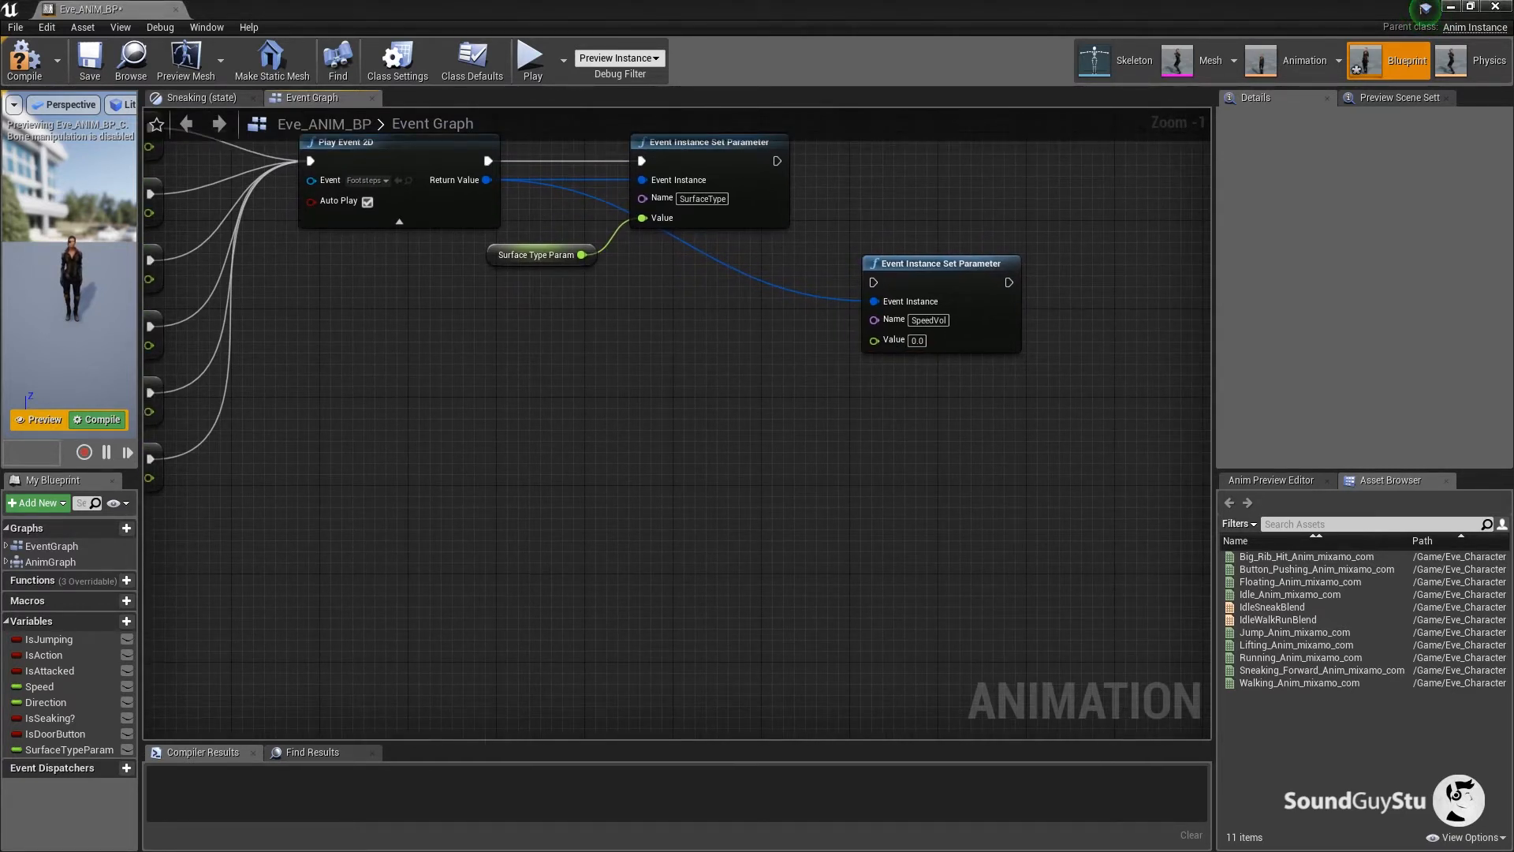
{"action": "right_click", "coordinate": [520, 388]}
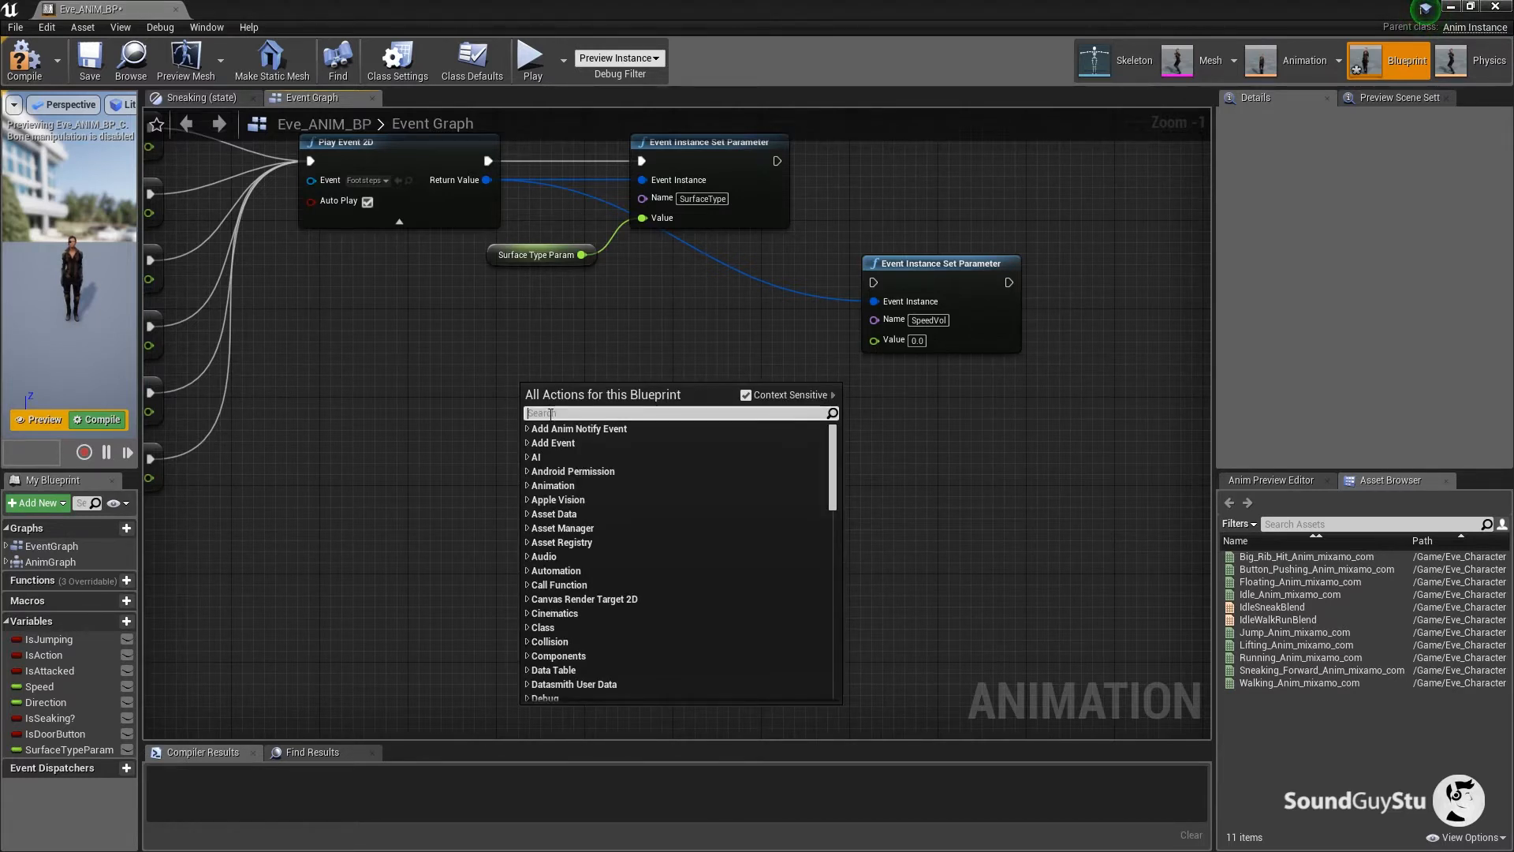
{"action": "type", "text": "try get"}
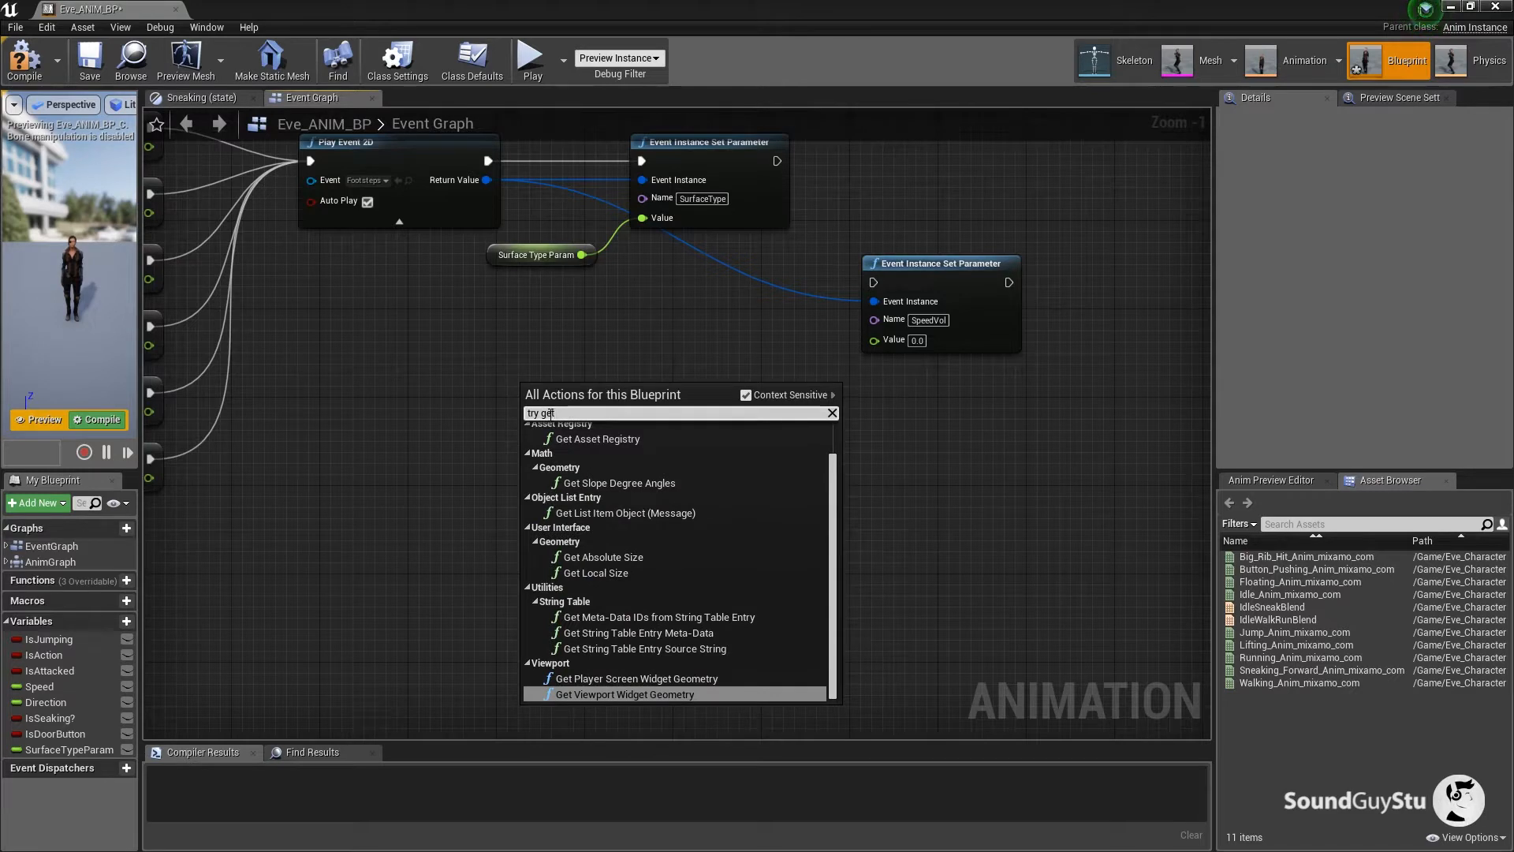
{"action": "type", "text": " p"}
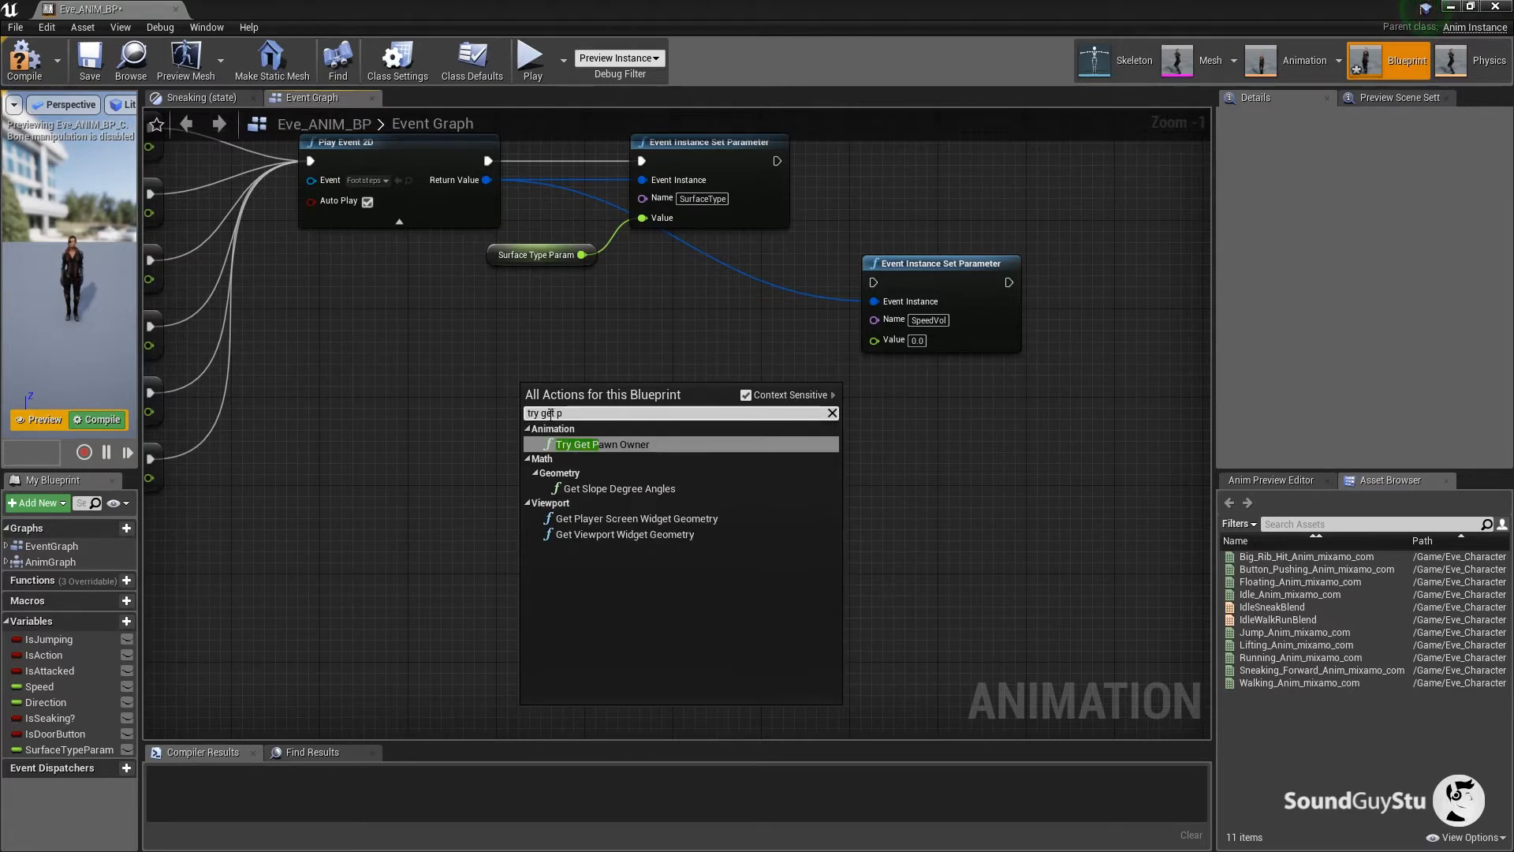
{"action": "left_click", "coordinate": [603, 444]}
Add a Get Velocity node fed by Try Get Pawn Owner's Return Value and place it just below that node.
{"action": "left_click_drag", "start_coordinate": [607, 392], "coordinate": [595, 454]}
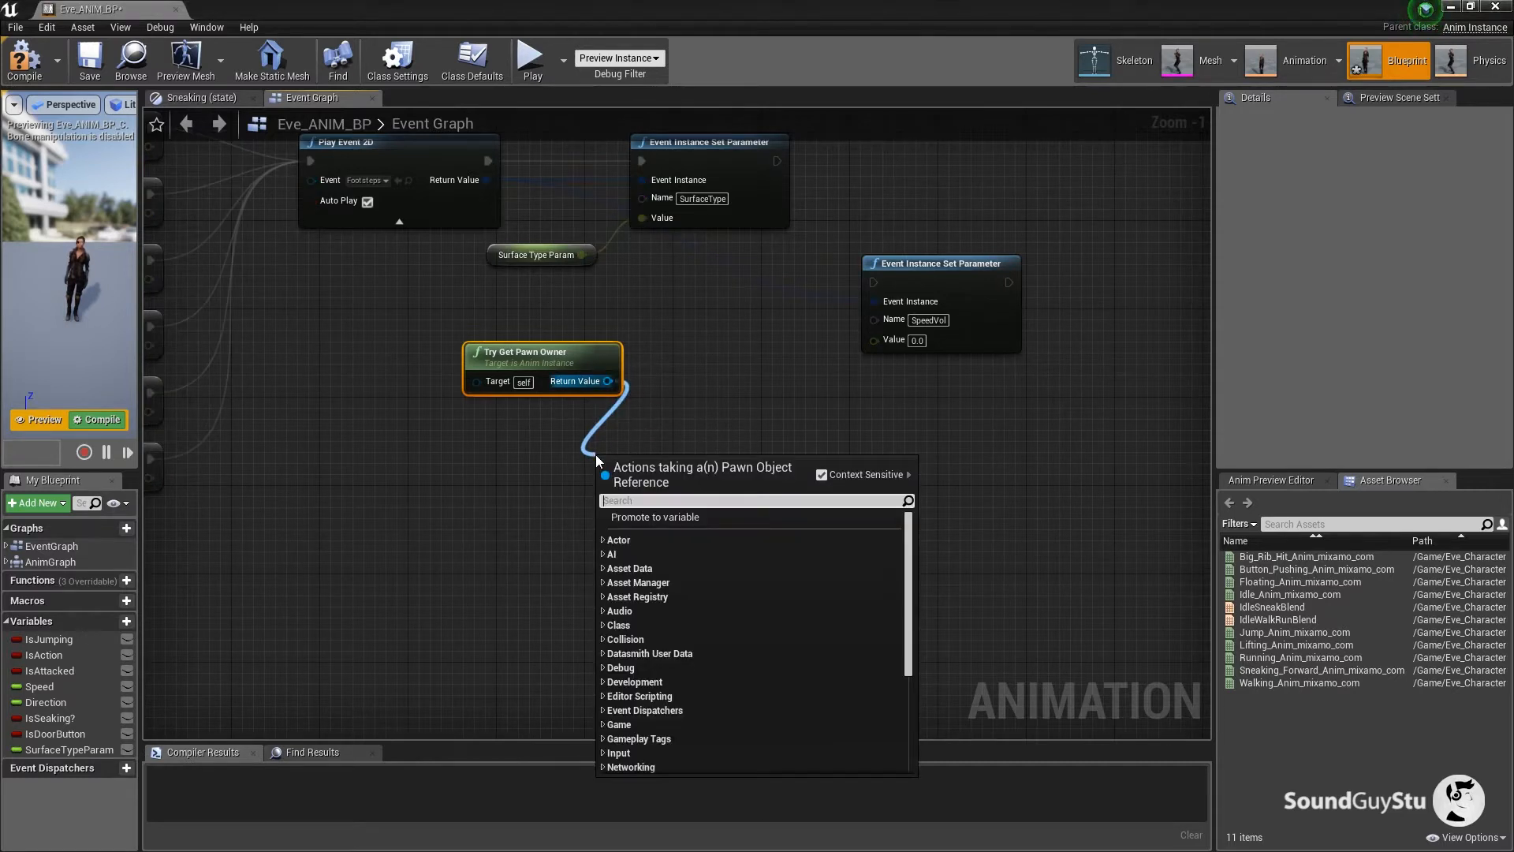
{"action": "type", "text": "get veloc"}
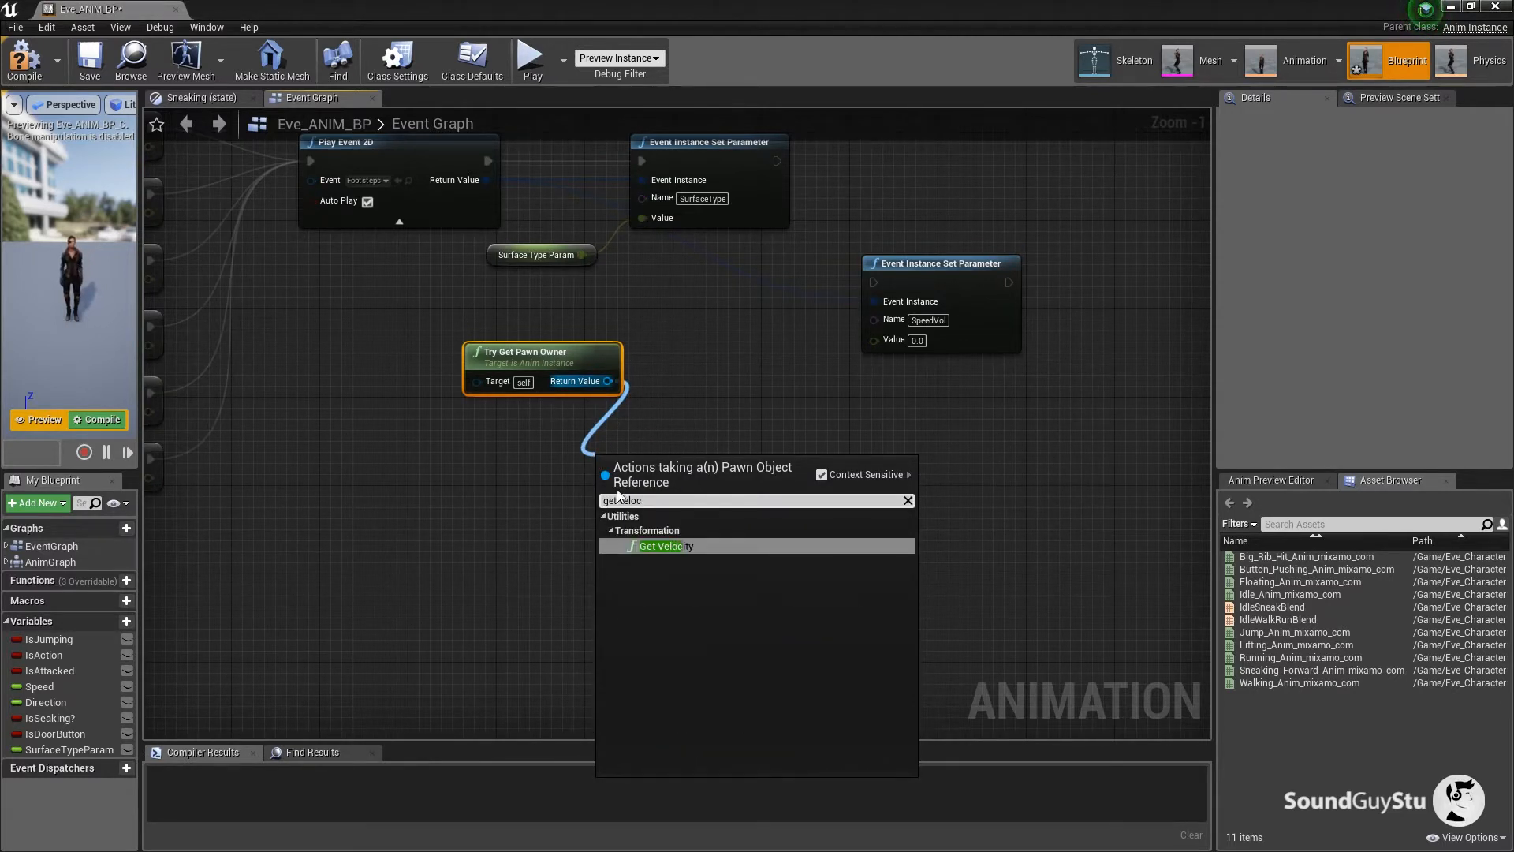
{"action": "left_click", "coordinate": [644, 547]}
{"action": "left_click_drag", "start_coordinate": [638, 464], "coordinate": [560, 431]}
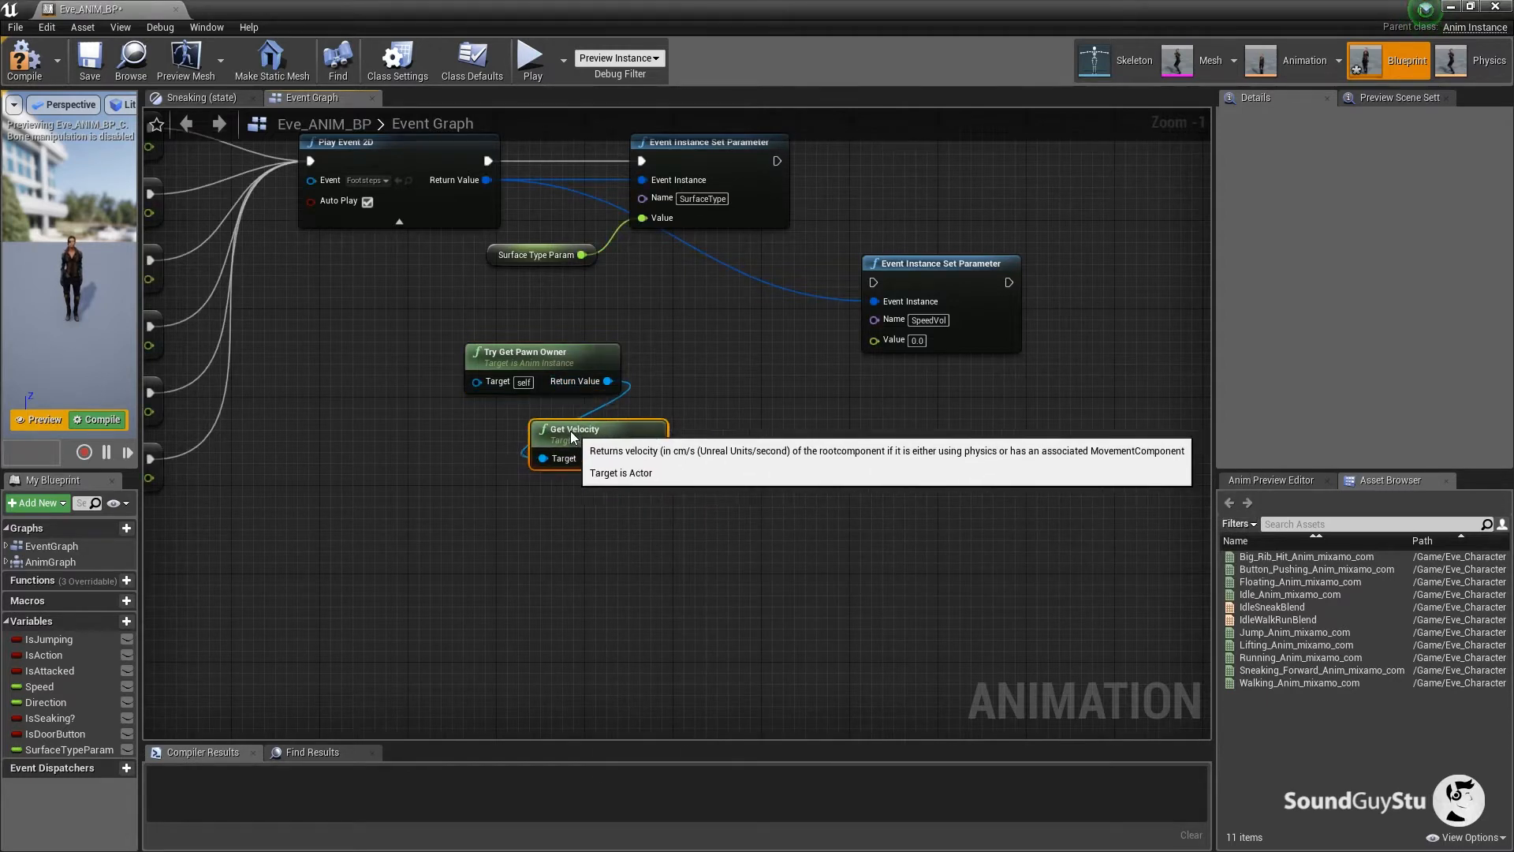
Add a Print String node that prints Get Velocity's Return Value and runs after the SurfaceType Event Instance Set Parameter.
{"action": "right_click", "coordinate": [764, 487]}
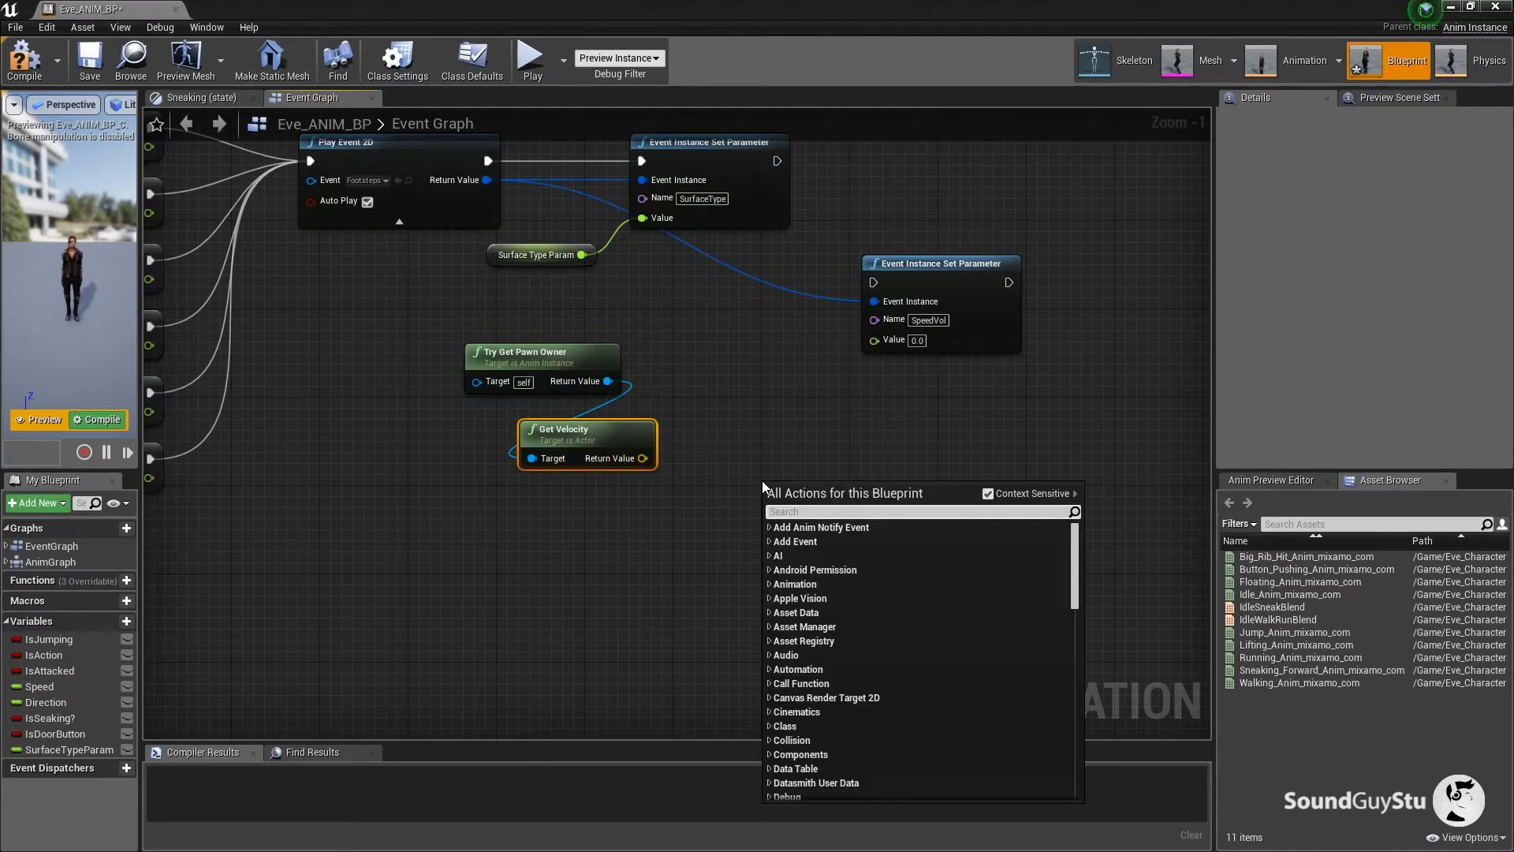
{"action": "type", "text": "print st"}
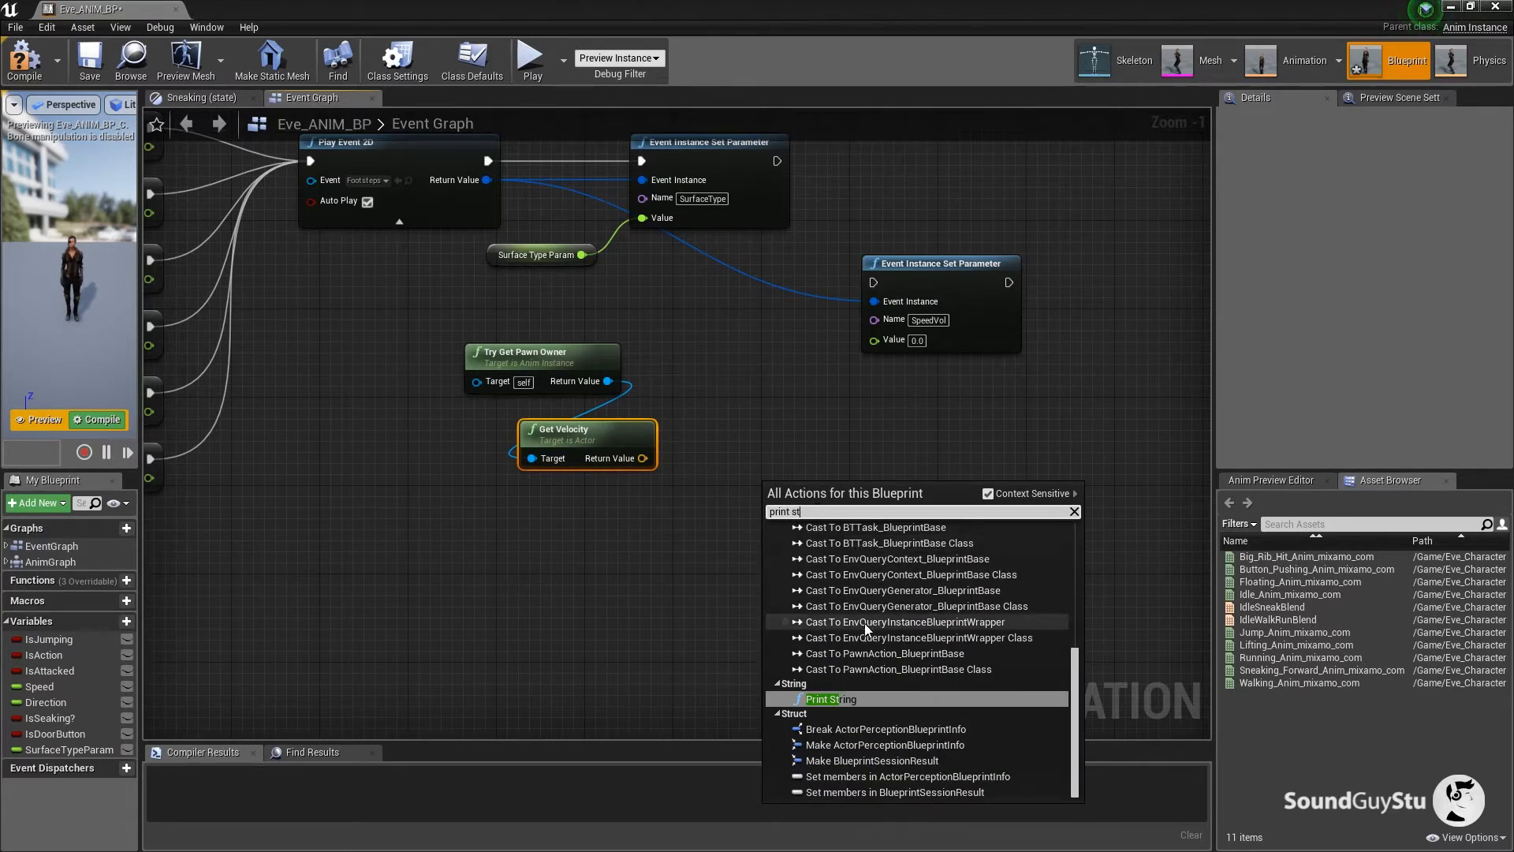
{"action": "left_click", "coordinate": [831, 699]}
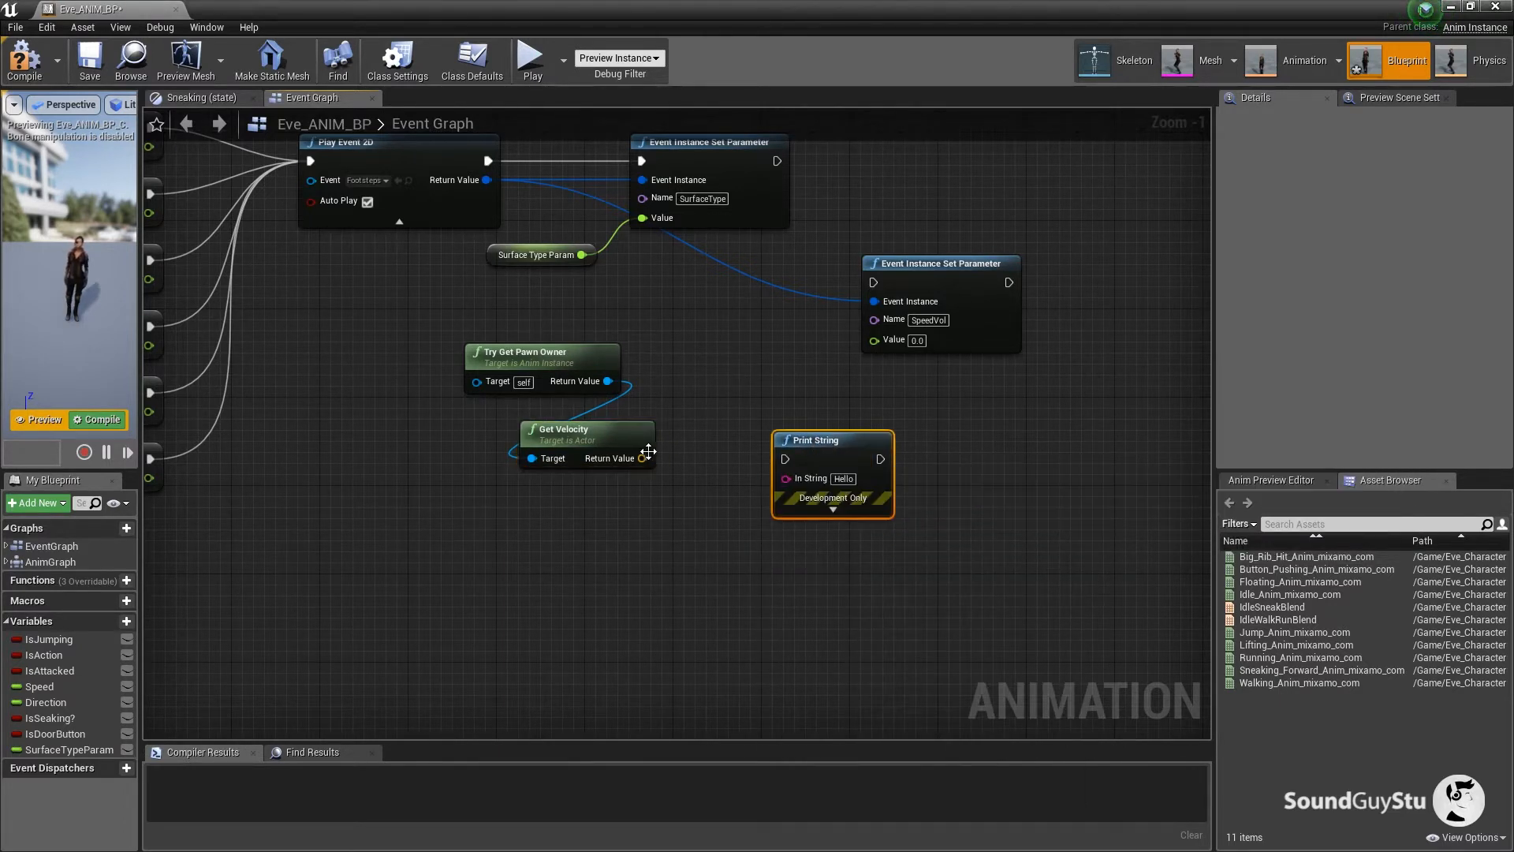
{"action": "left_click_drag", "start_coordinate": [643, 458], "coordinate": [789, 483]}
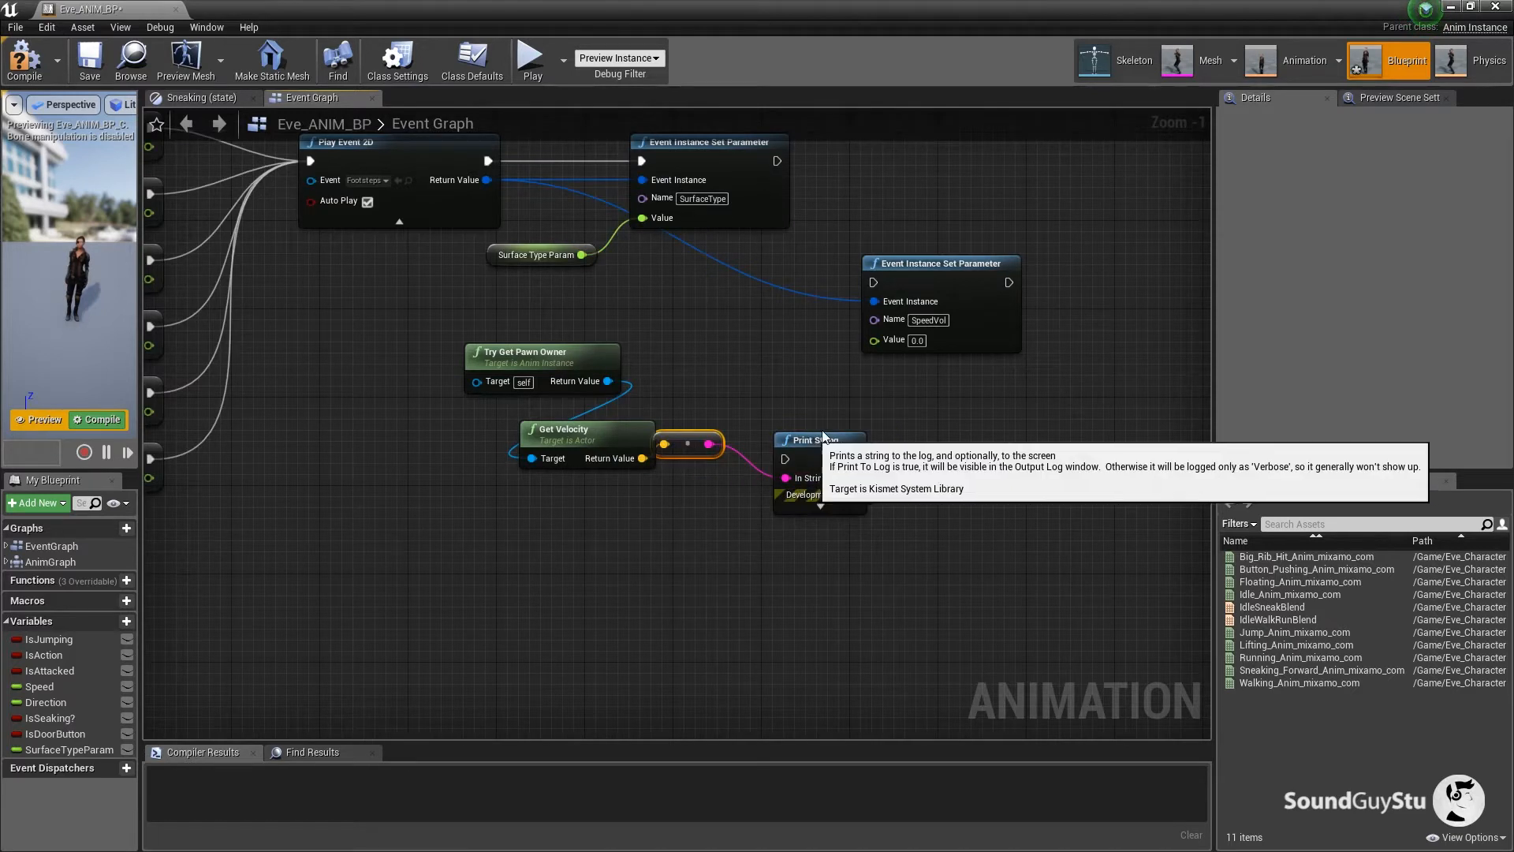
{"action": "left_click_drag", "start_coordinate": [777, 160], "coordinate": [817, 426]}
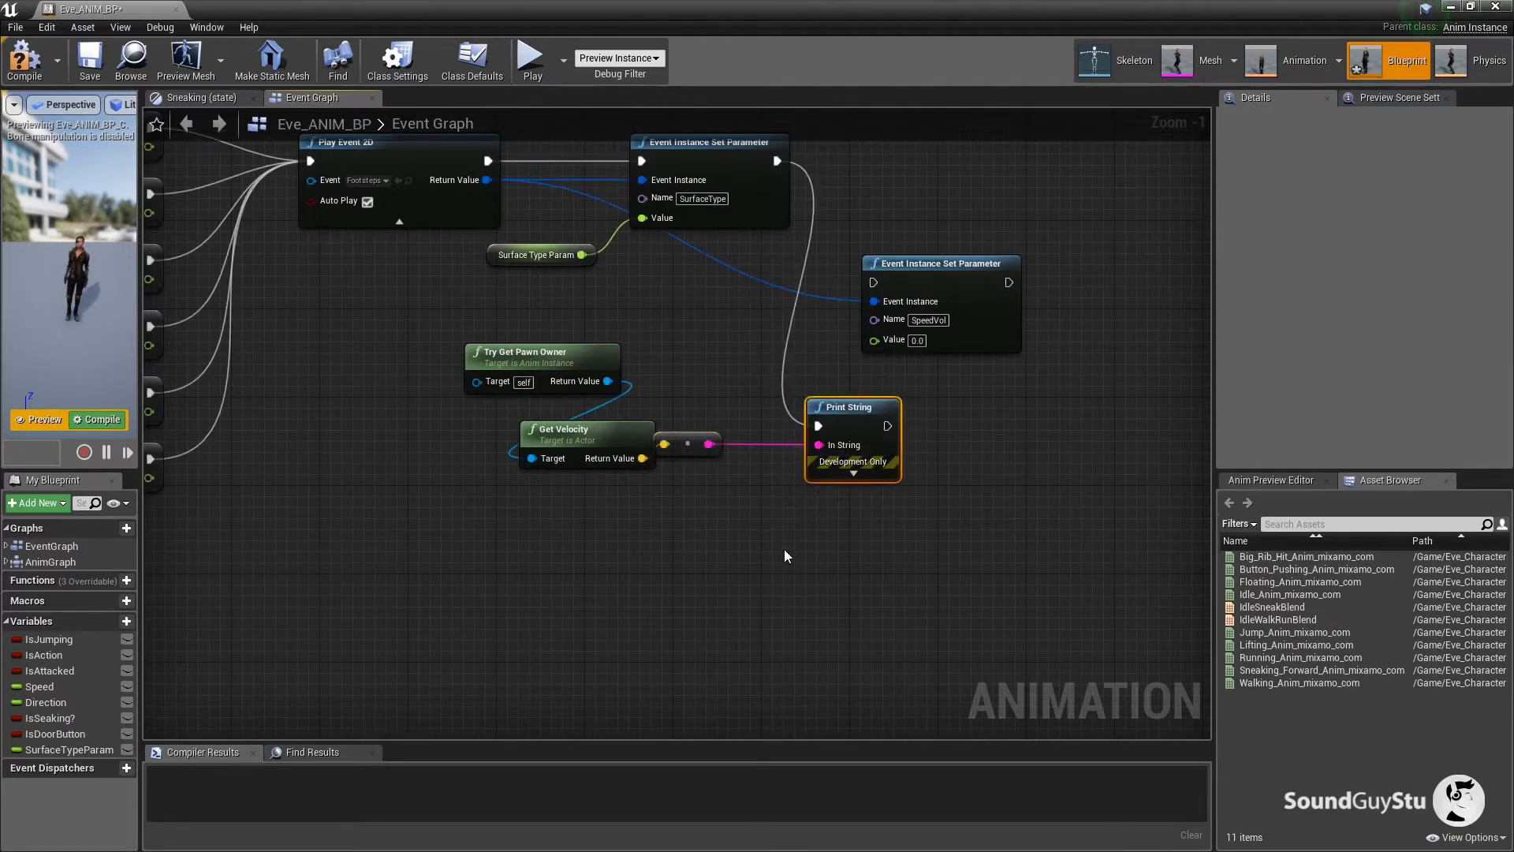
Compile Eve_ANIM_BP and play the level, running the character in several directions to examine the printed velocity vector, and end the play session.
{"action": "left_click", "coordinate": [24, 57]}
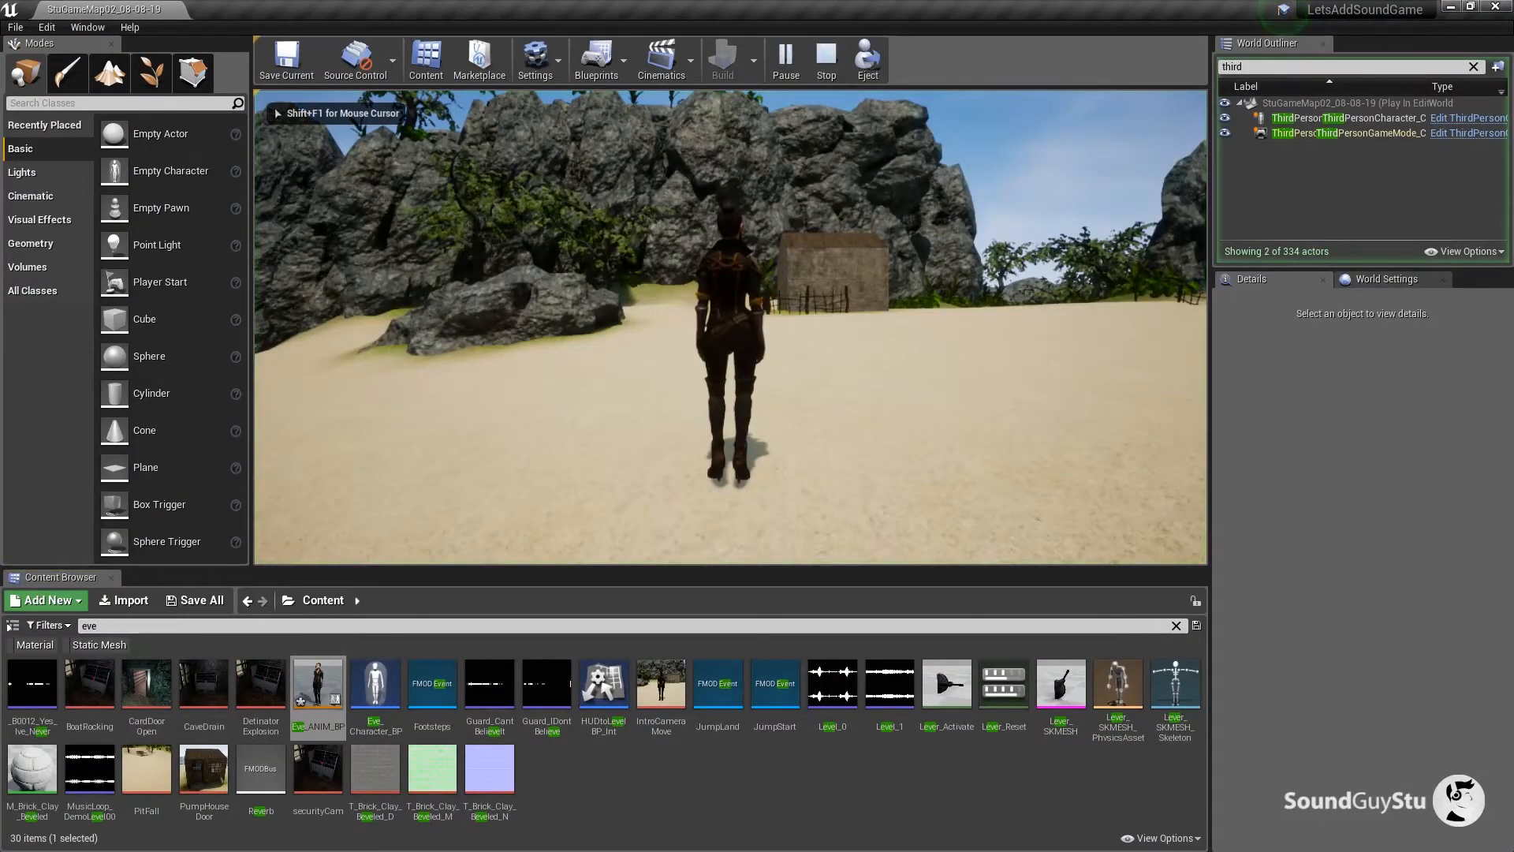
{"action": "key", "text": "w"}
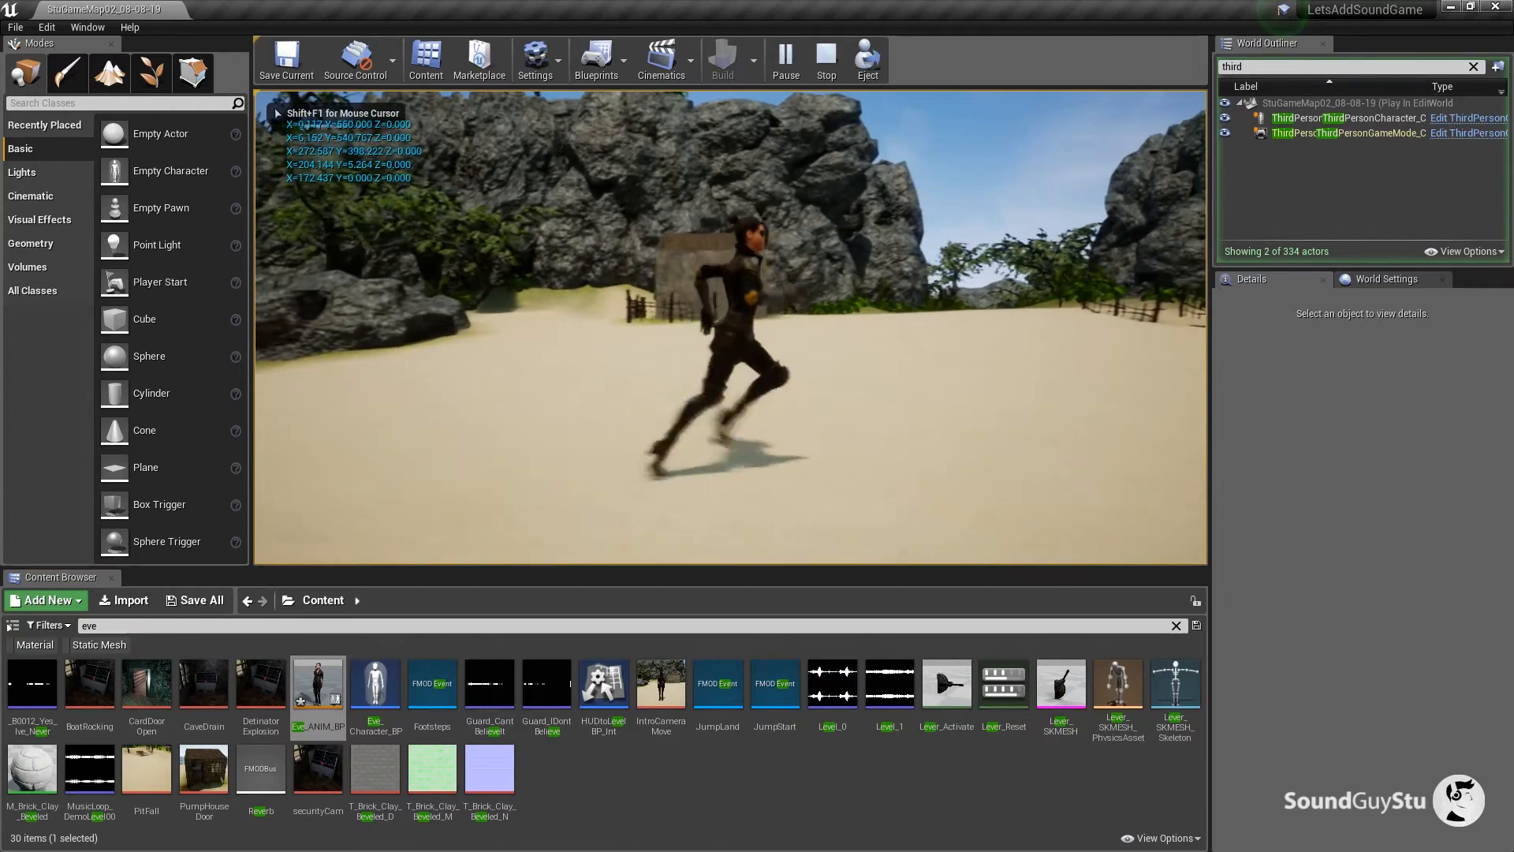
{"action": "key", "text": "w"}
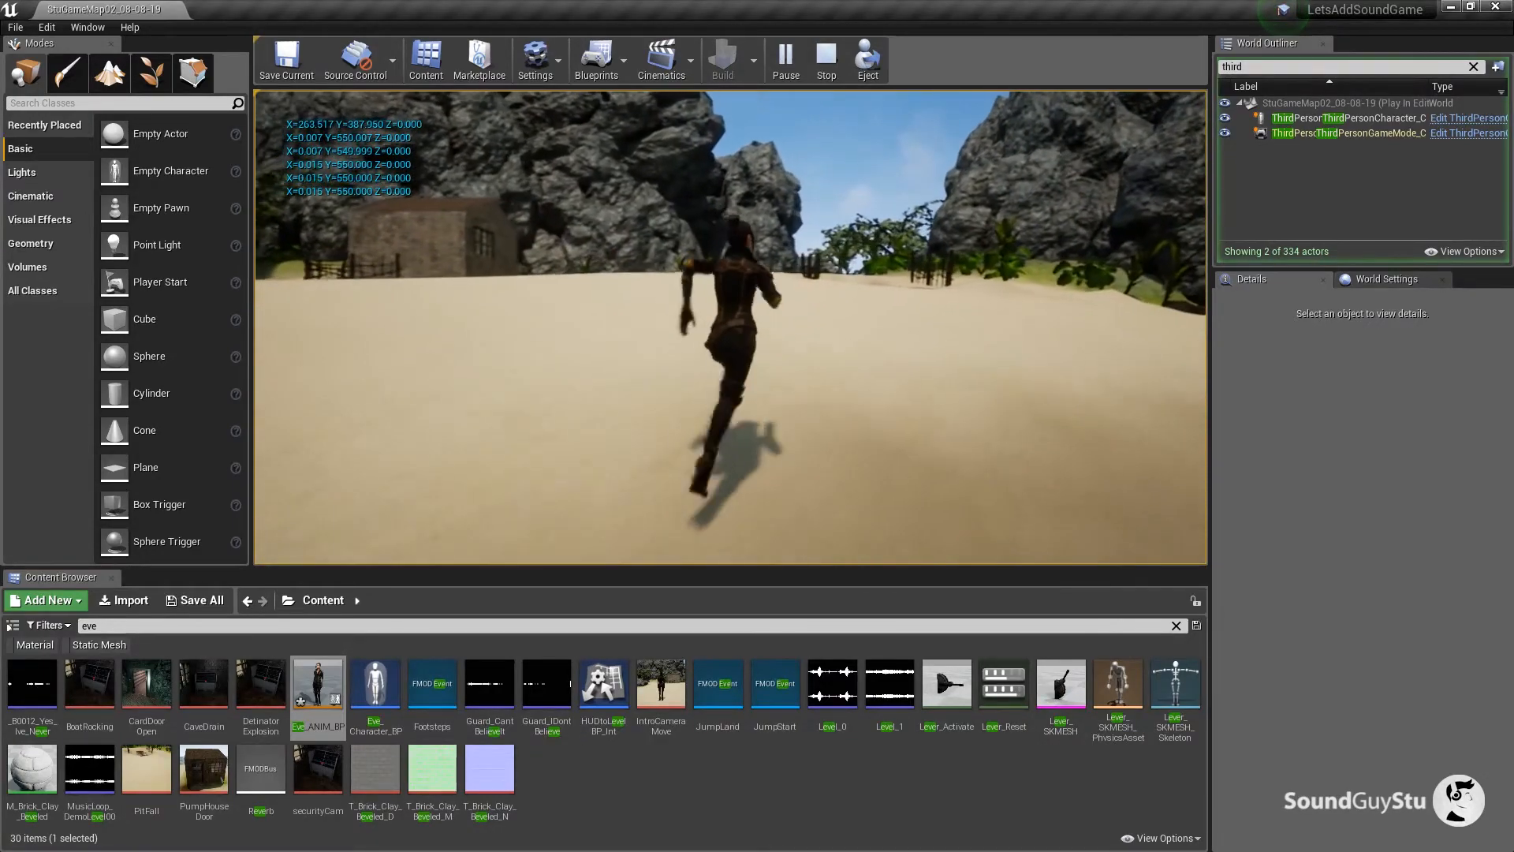
{"action": "key", "text": "a"}
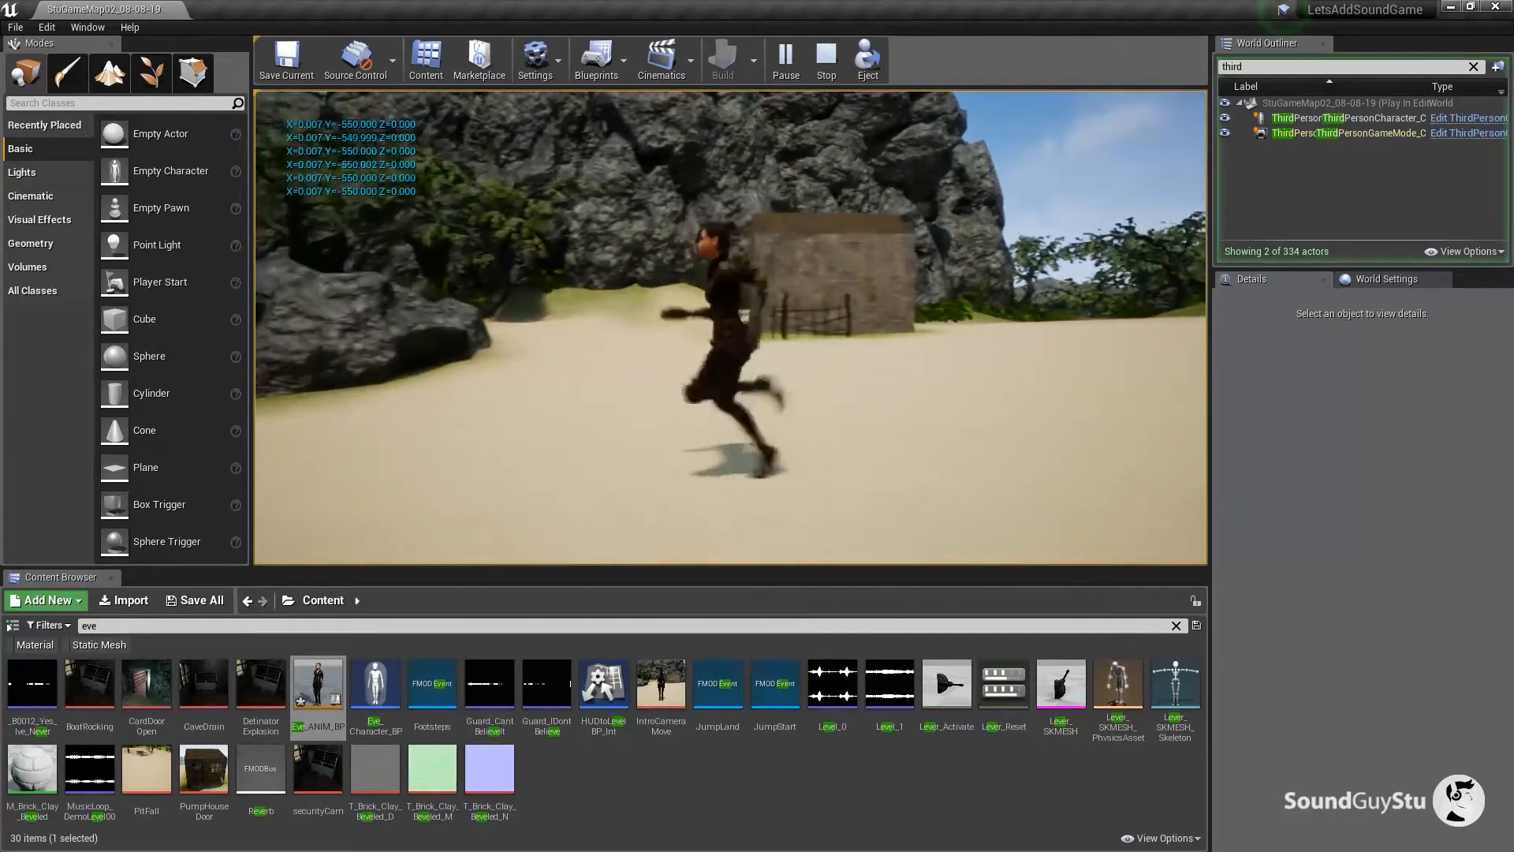
{"action": "key", "text": "d"}
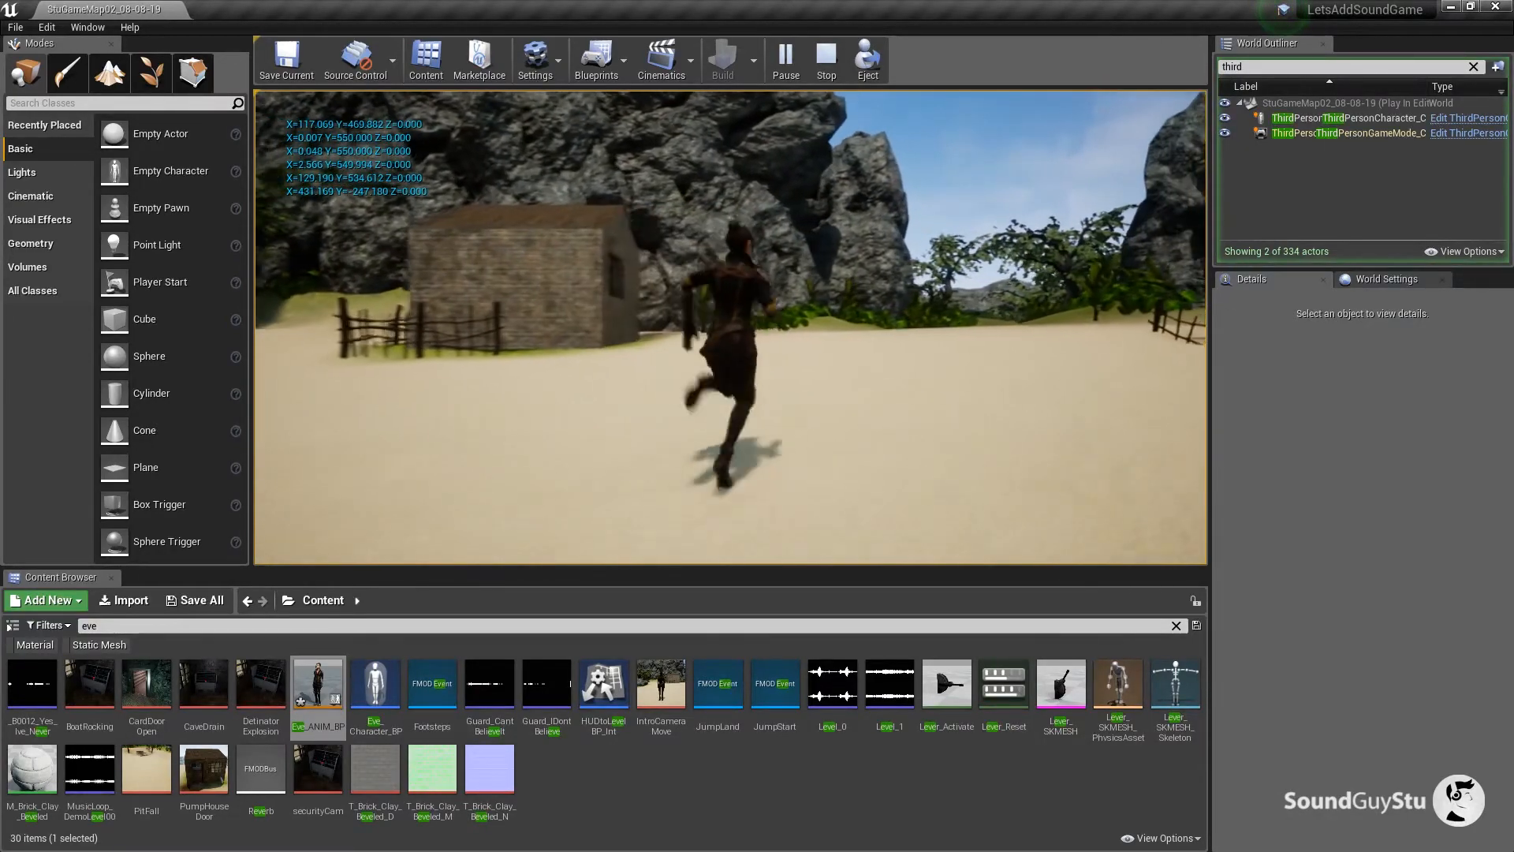
{"action": "key", "text": "s"}
{"action": "key", "text": "a"}
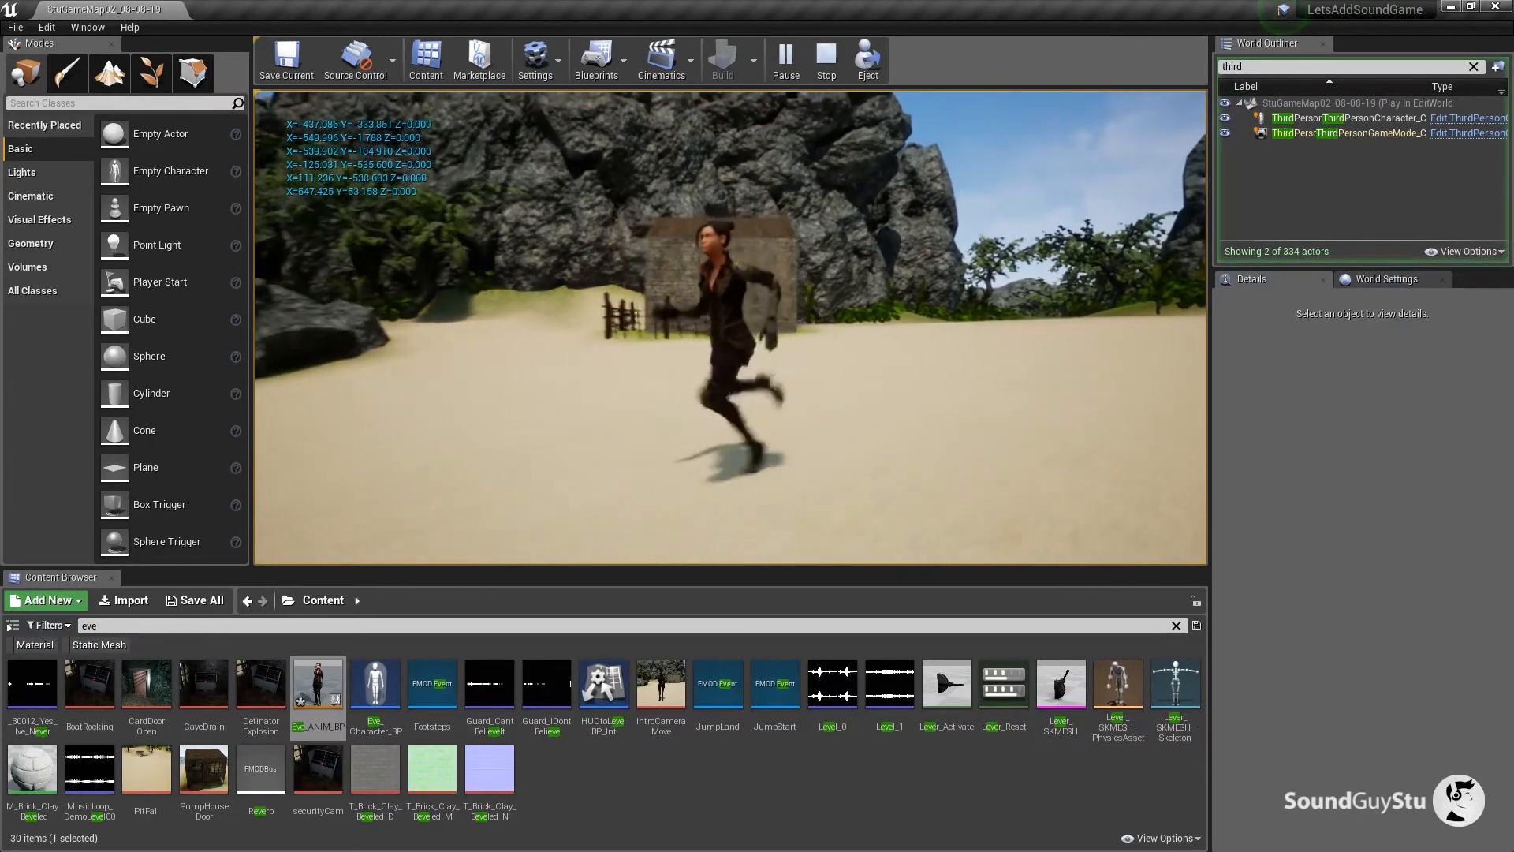
{"action": "key", "text": "w"}
{"action": "key", "text": "d"}
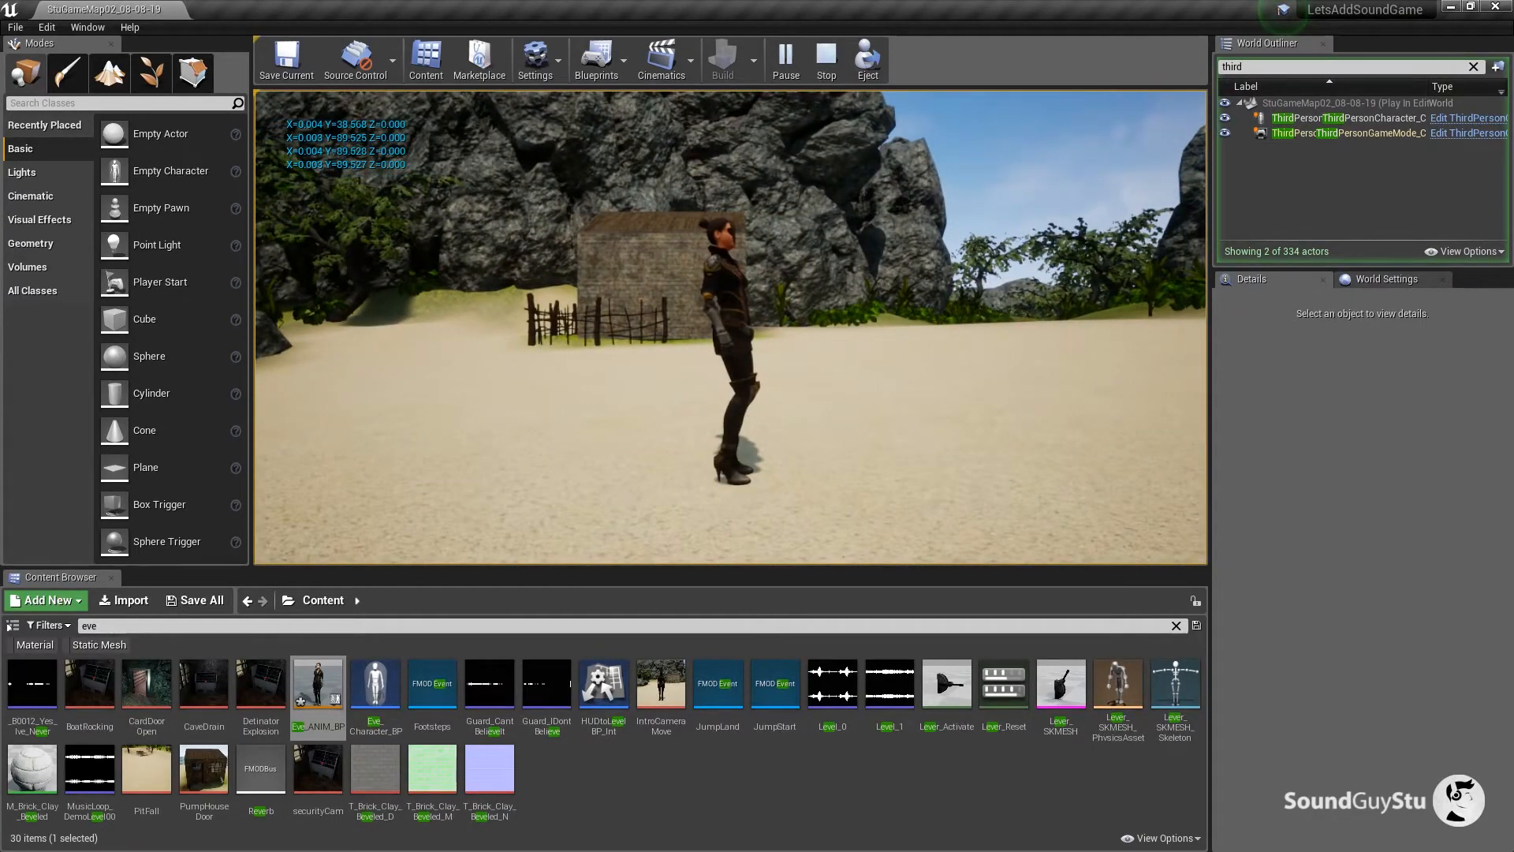
{"action": "key", "text": "Escape"}
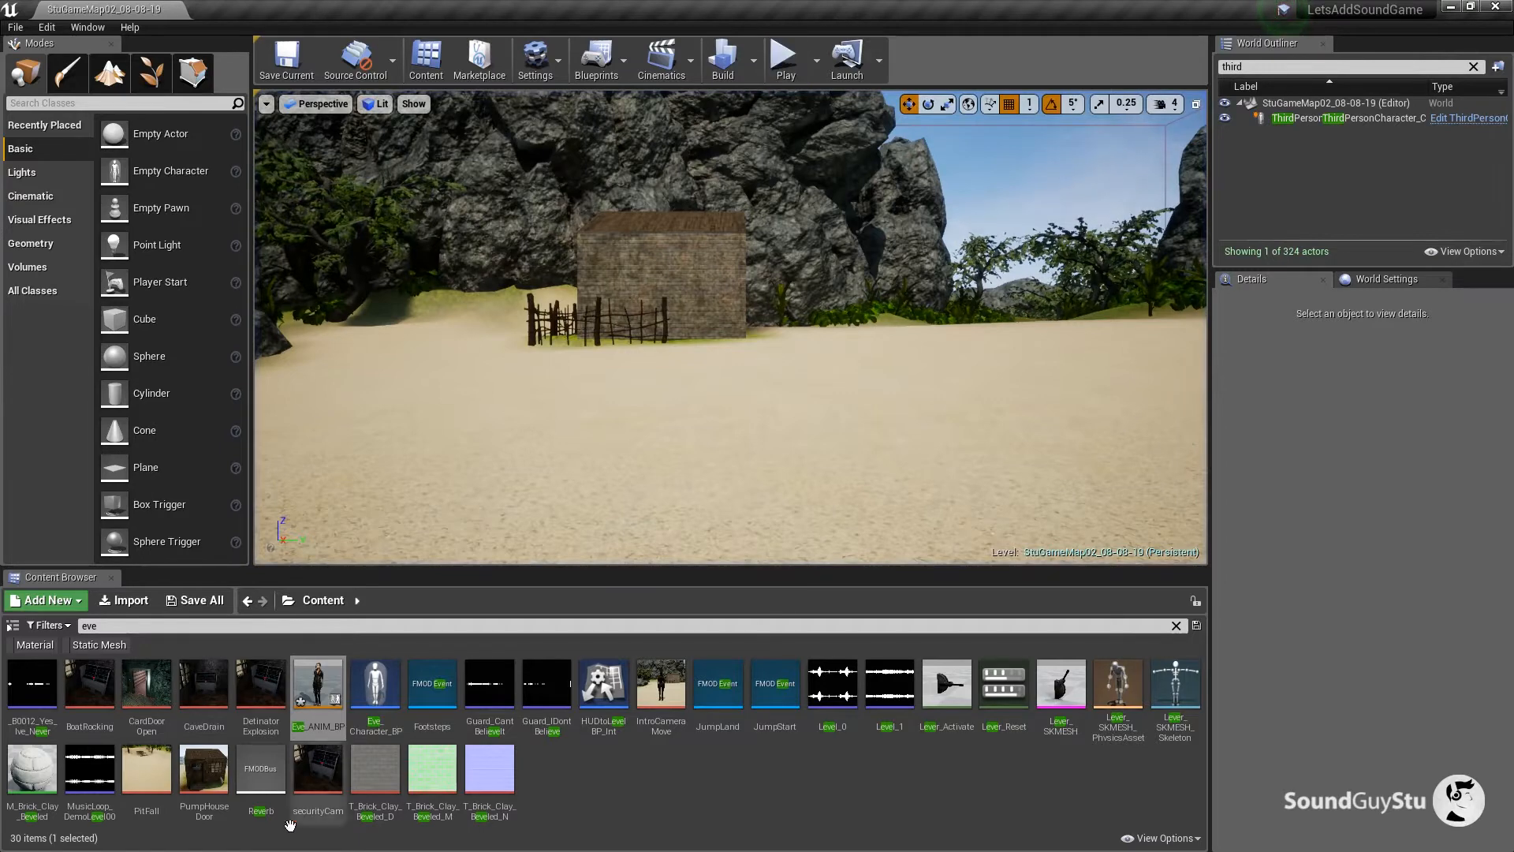
Reopen Eve_ANIM_BP and delete the Print String node and the conversion node between it and Get Velocity.
{"action": "double_click", "coordinate": [310, 694]}
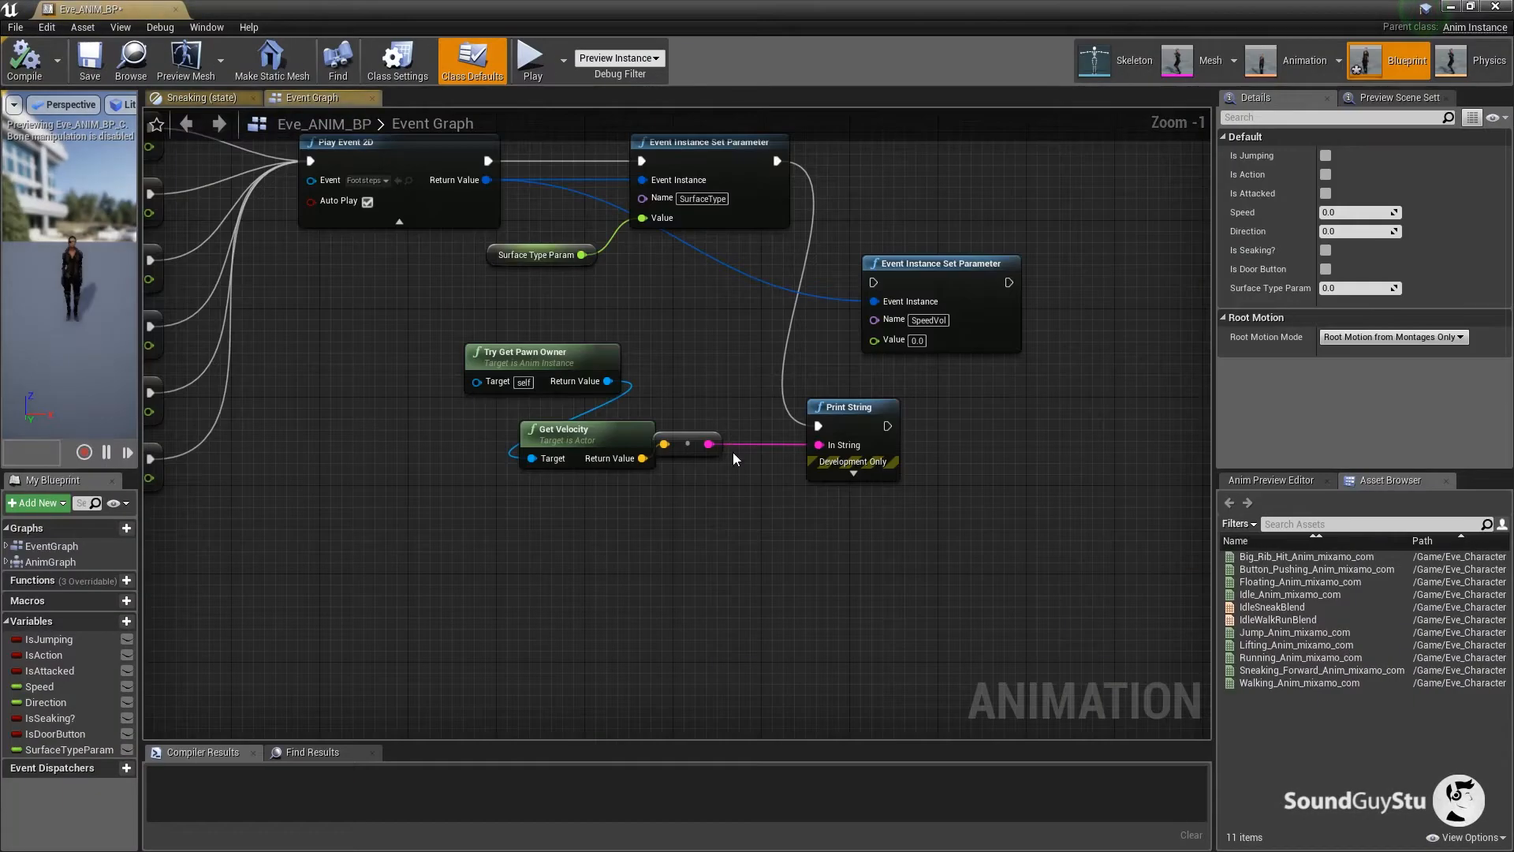
{"action": "left_click", "coordinate": [934, 438]}
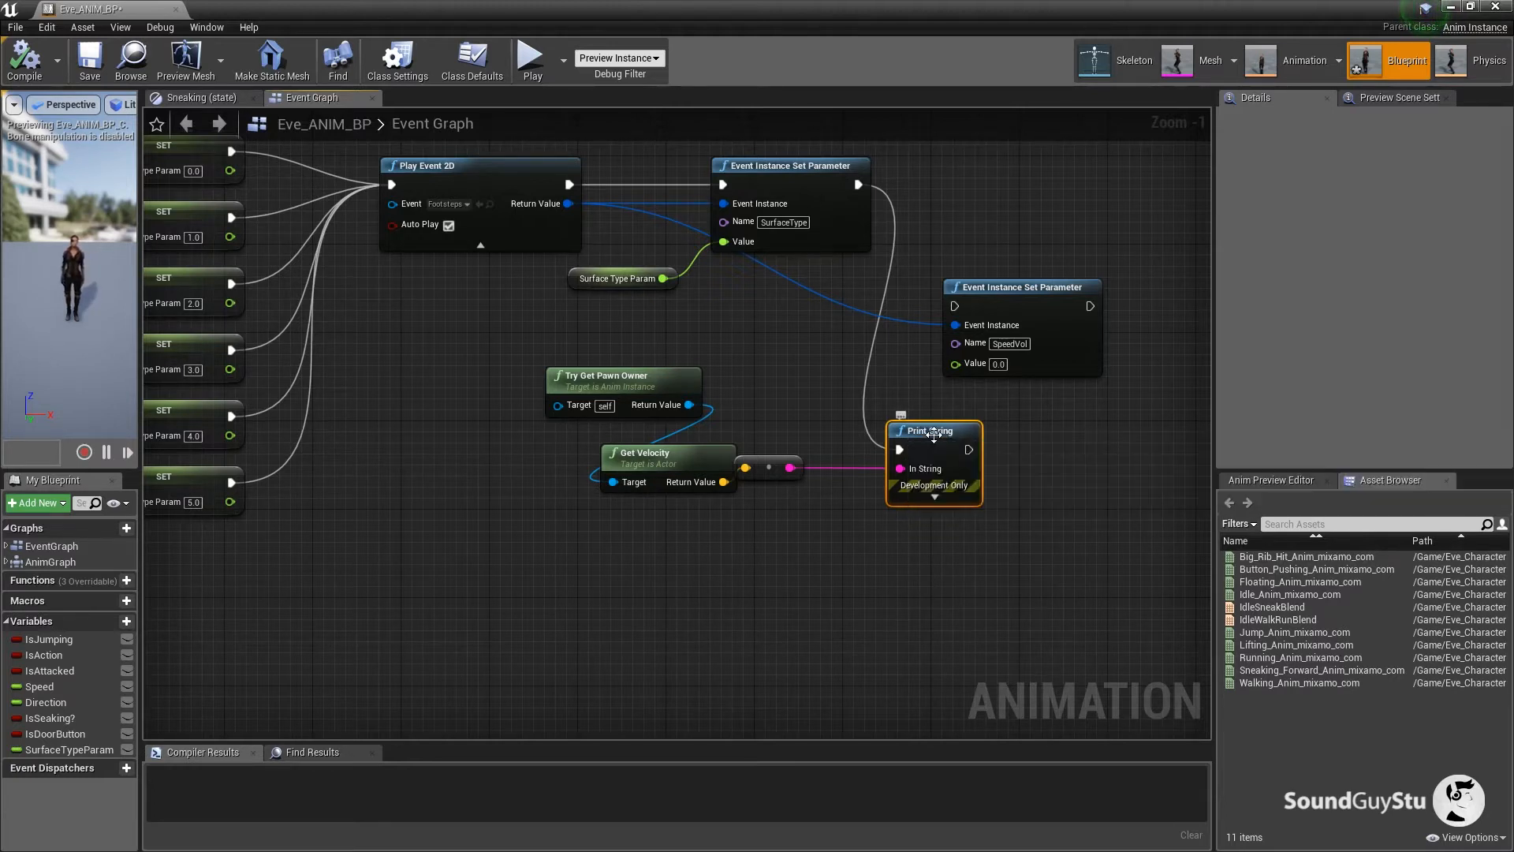
{"action": "key", "text": "Delete"}
{"action": "left_click_drag", "start_coordinate": [769, 468], "coordinate": [798, 567]}
{"action": "key", "text": "Delete"}
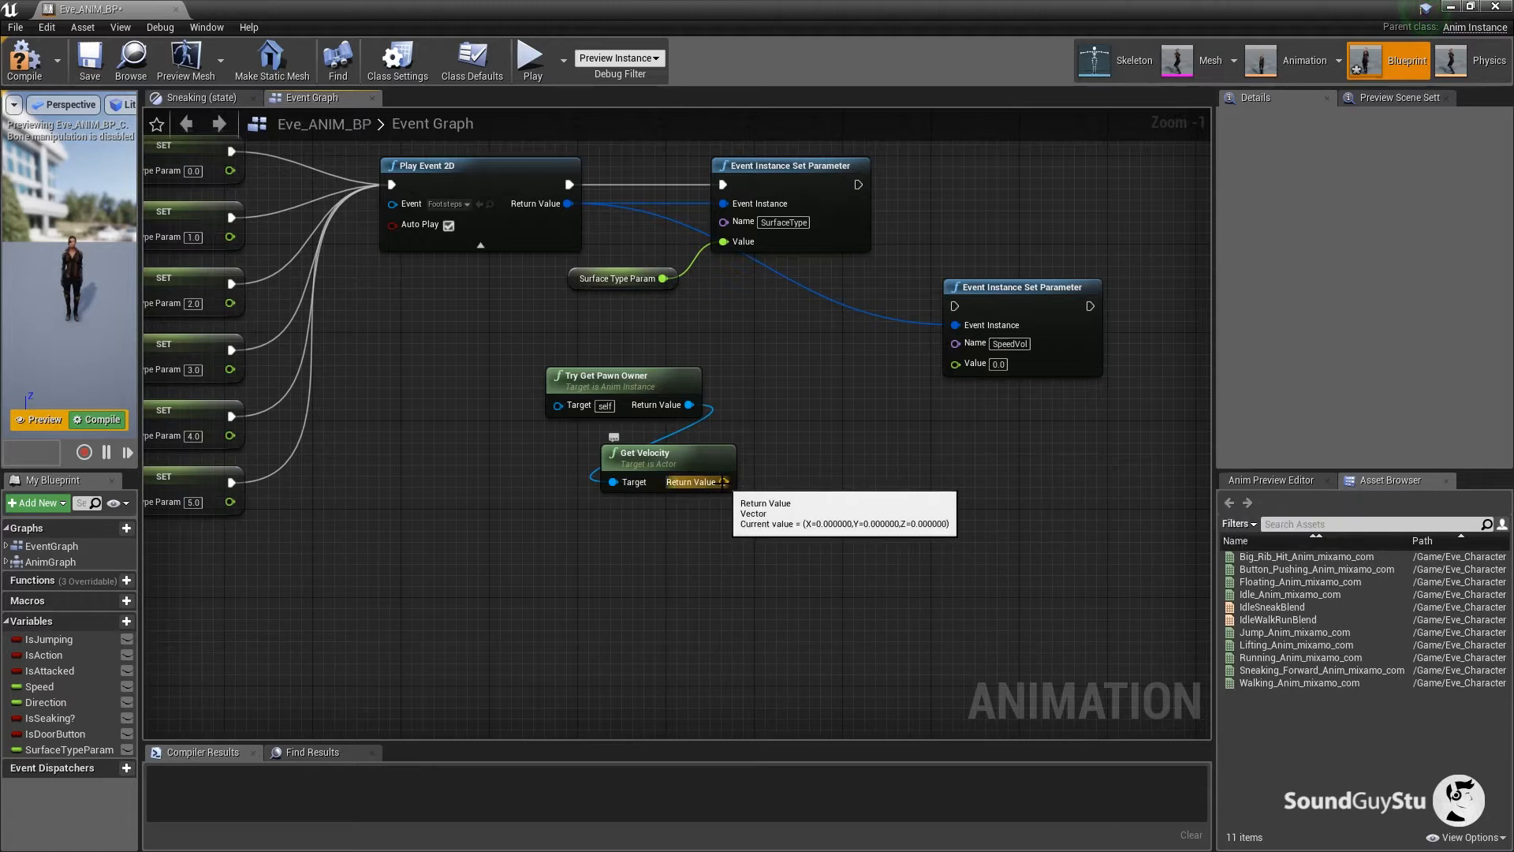
Add a Map Range Clamped node beside Get Velocity, below the SpeedVol Event Instance Set Parameter, searching without context sensitivity.
{"action": "left_click_drag", "start_coordinate": [723, 482], "coordinate": [833, 522]}
{"action": "type", "text": "map"}
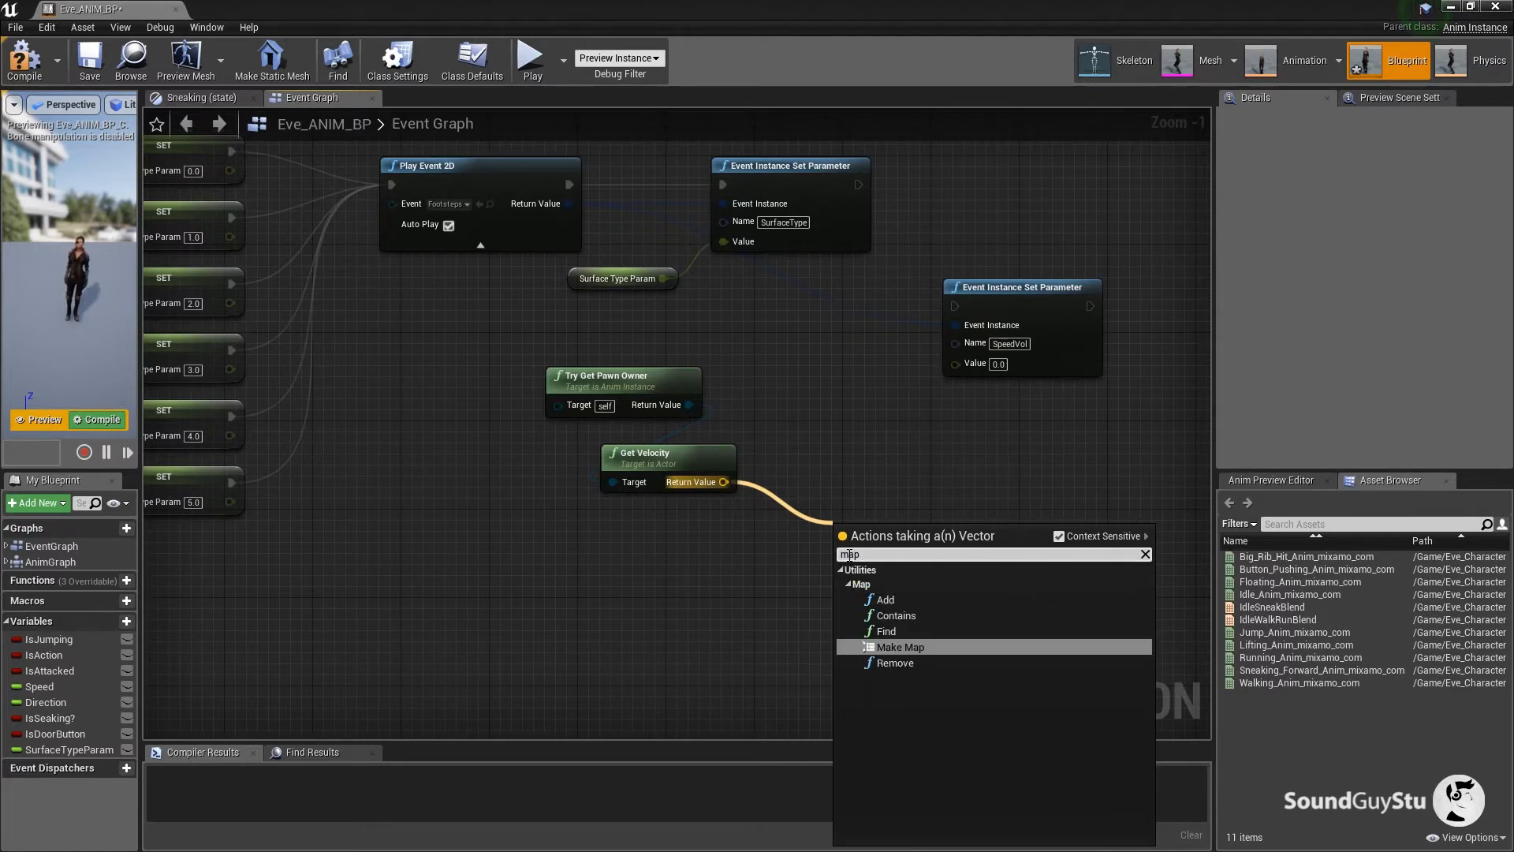
{"action": "type", "text": " range"}
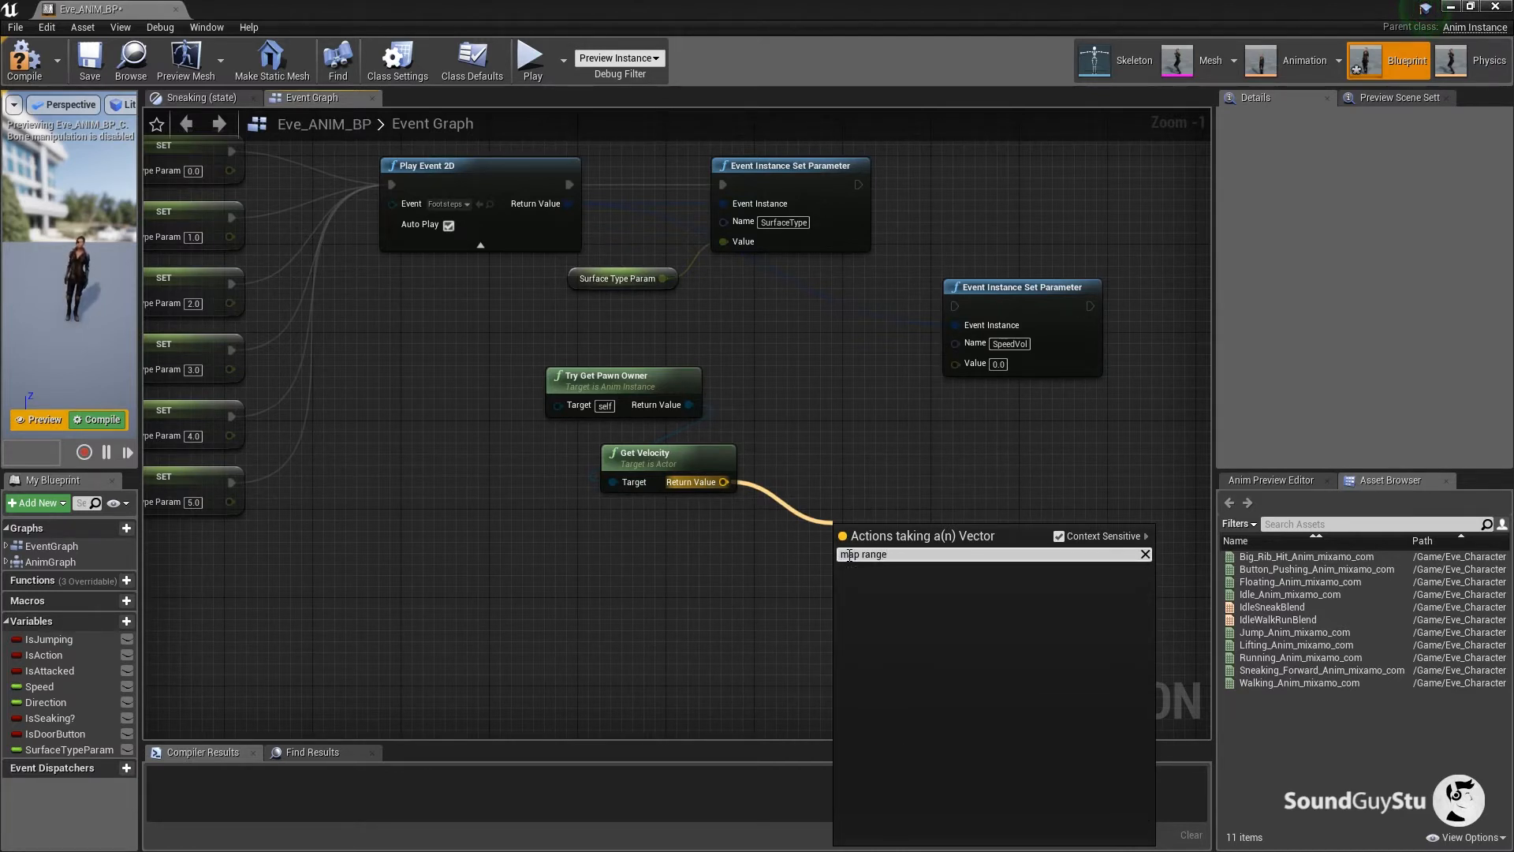
{"action": "left_click", "coordinate": [1059, 536]}
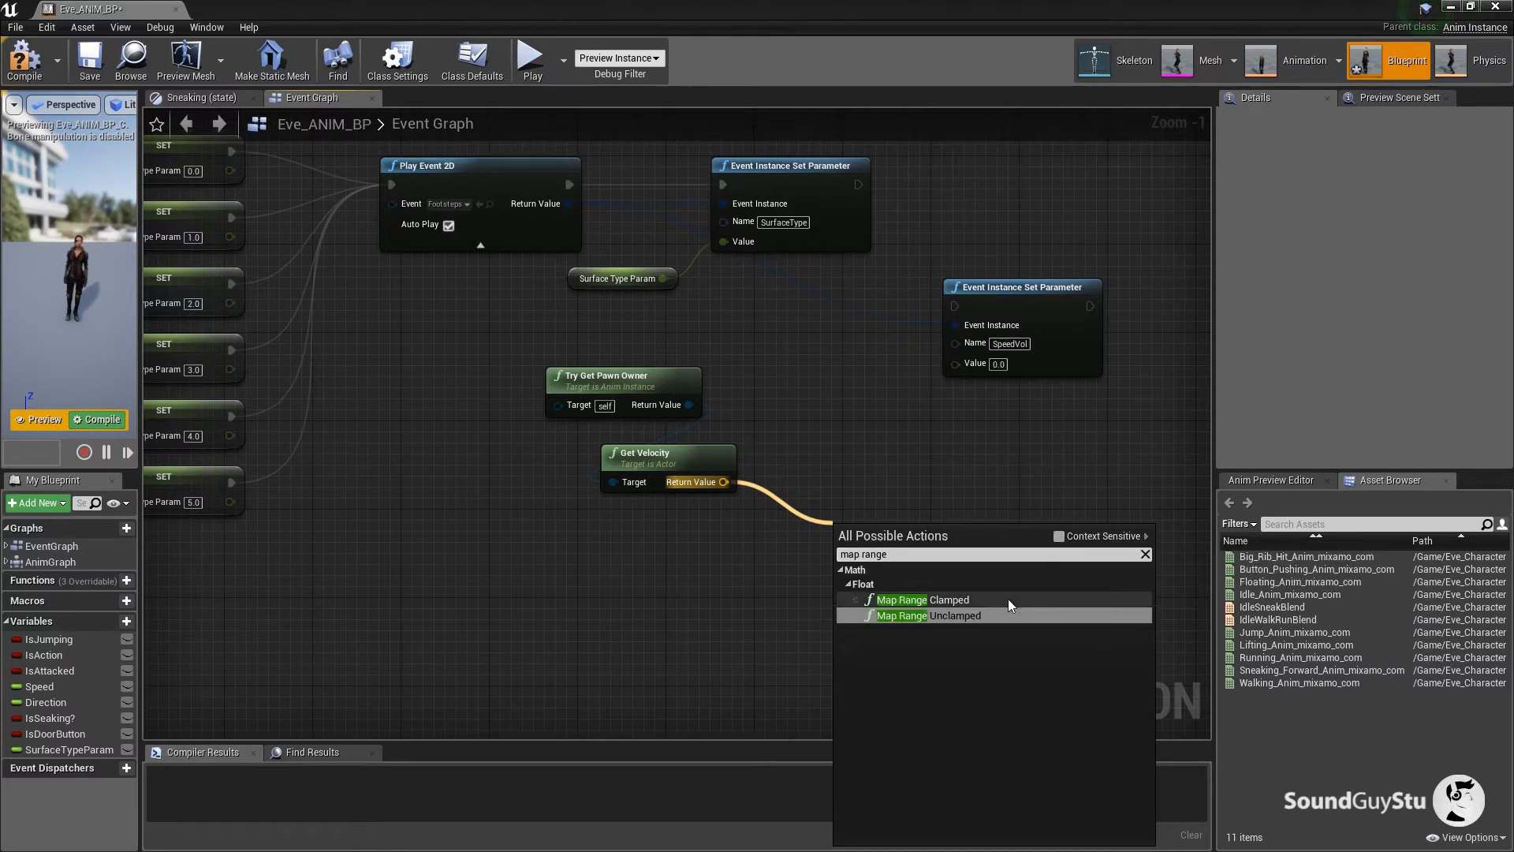
{"action": "left_click", "coordinate": [961, 601]}
{"action": "left_click_drag", "start_coordinate": [926, 536], "coordinate": [925, 470]}
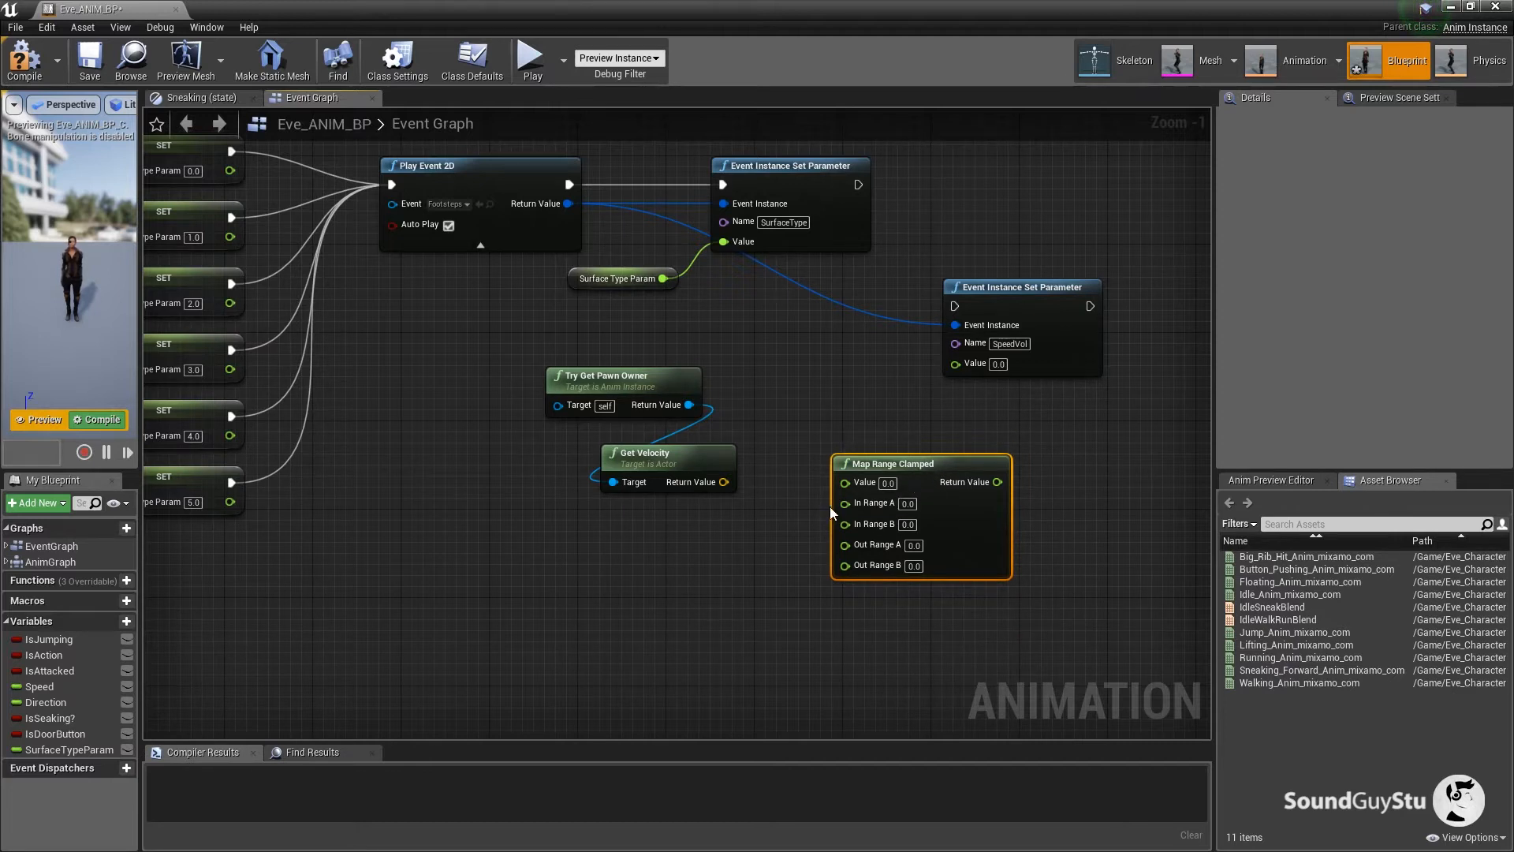
Add a VectorLength node fed by Get Velocity's Return Value and connect its output to Map Range Clamped's Value.
{"action": "left_click_drag", "start_coordinate": [723, 482], "coordinate": [627, 567]}
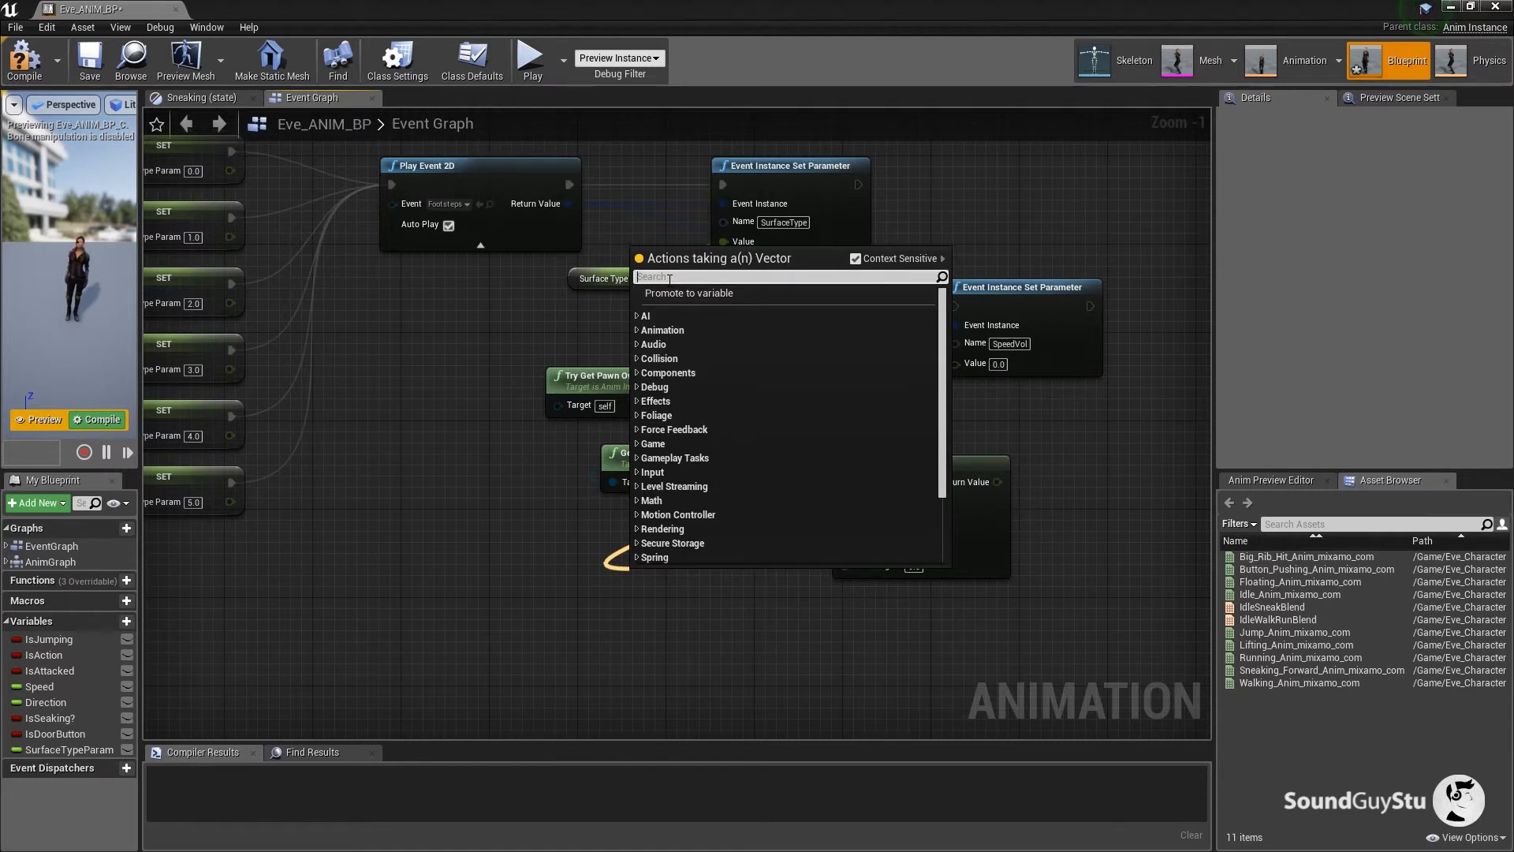
{"action": "type", "text": "length"}
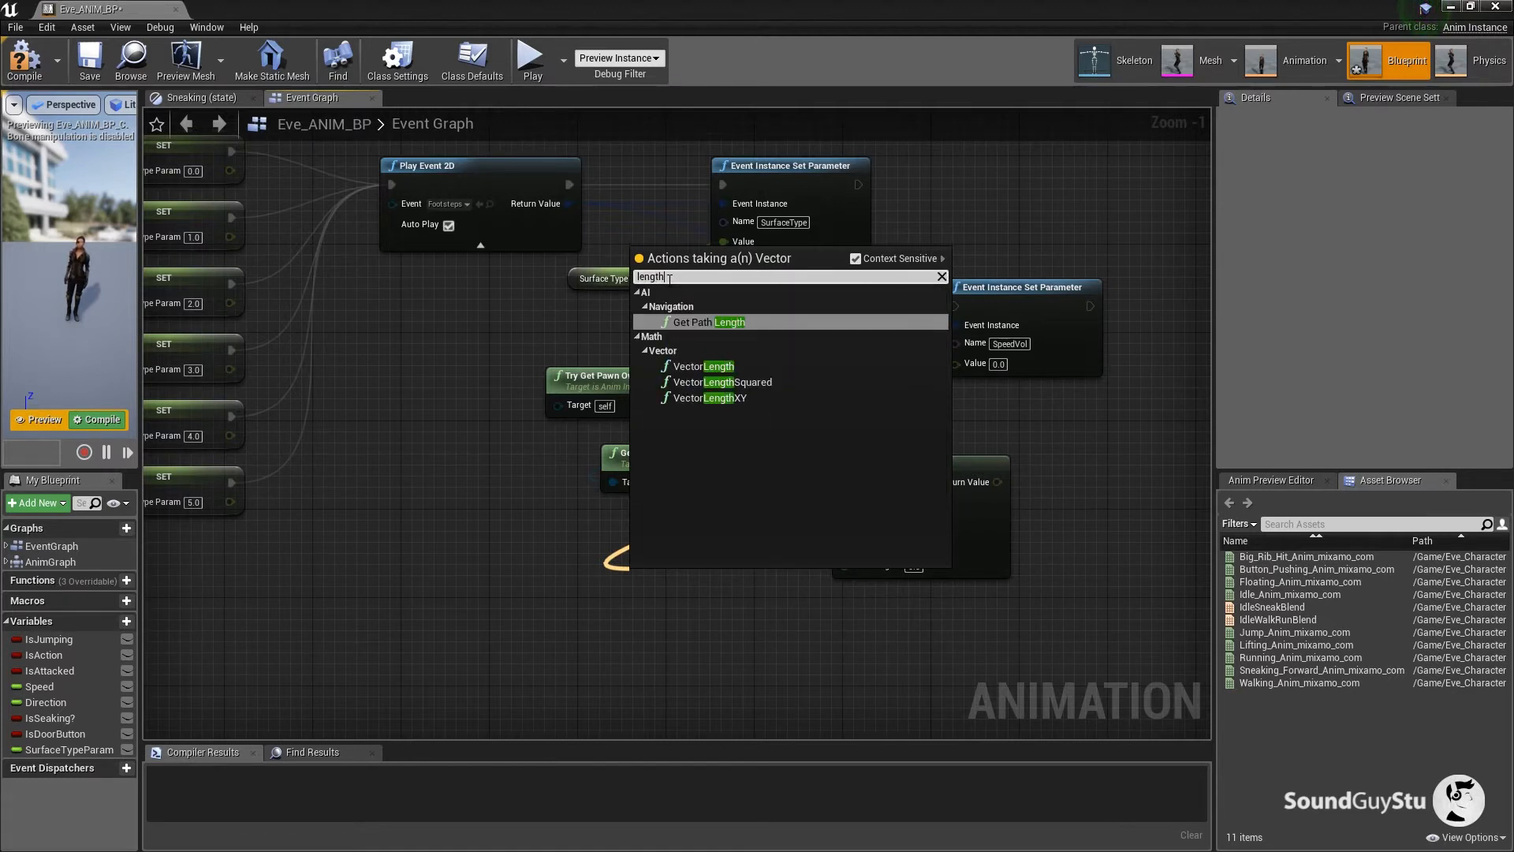
{"action": "left_click", "coordinate": [683, 366]}
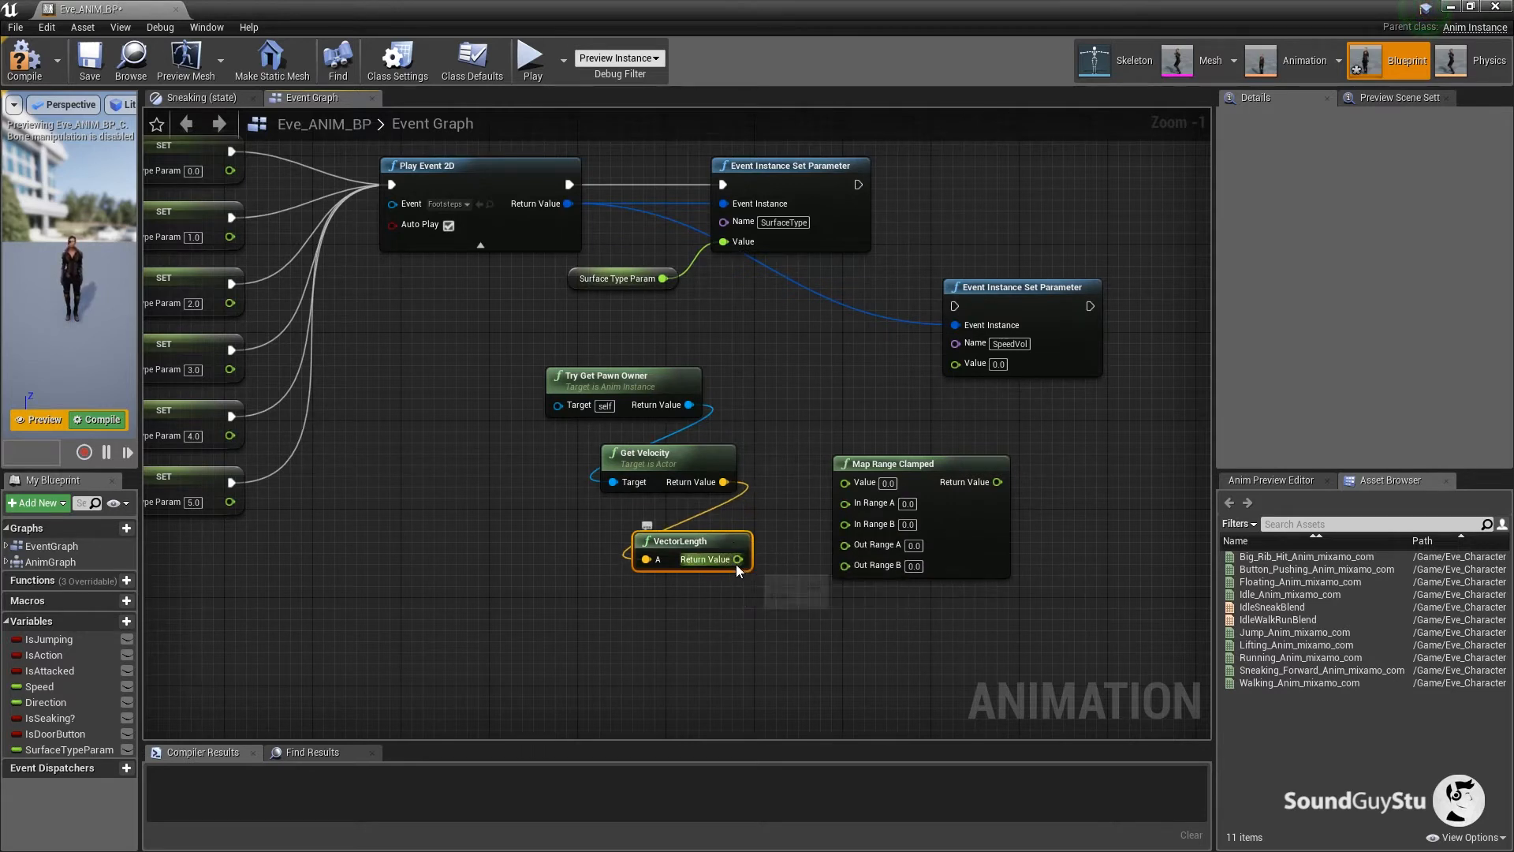
{"action": "left_click_drag", "start_coordinate": [738, 559], "coordinate": [844, 485]}
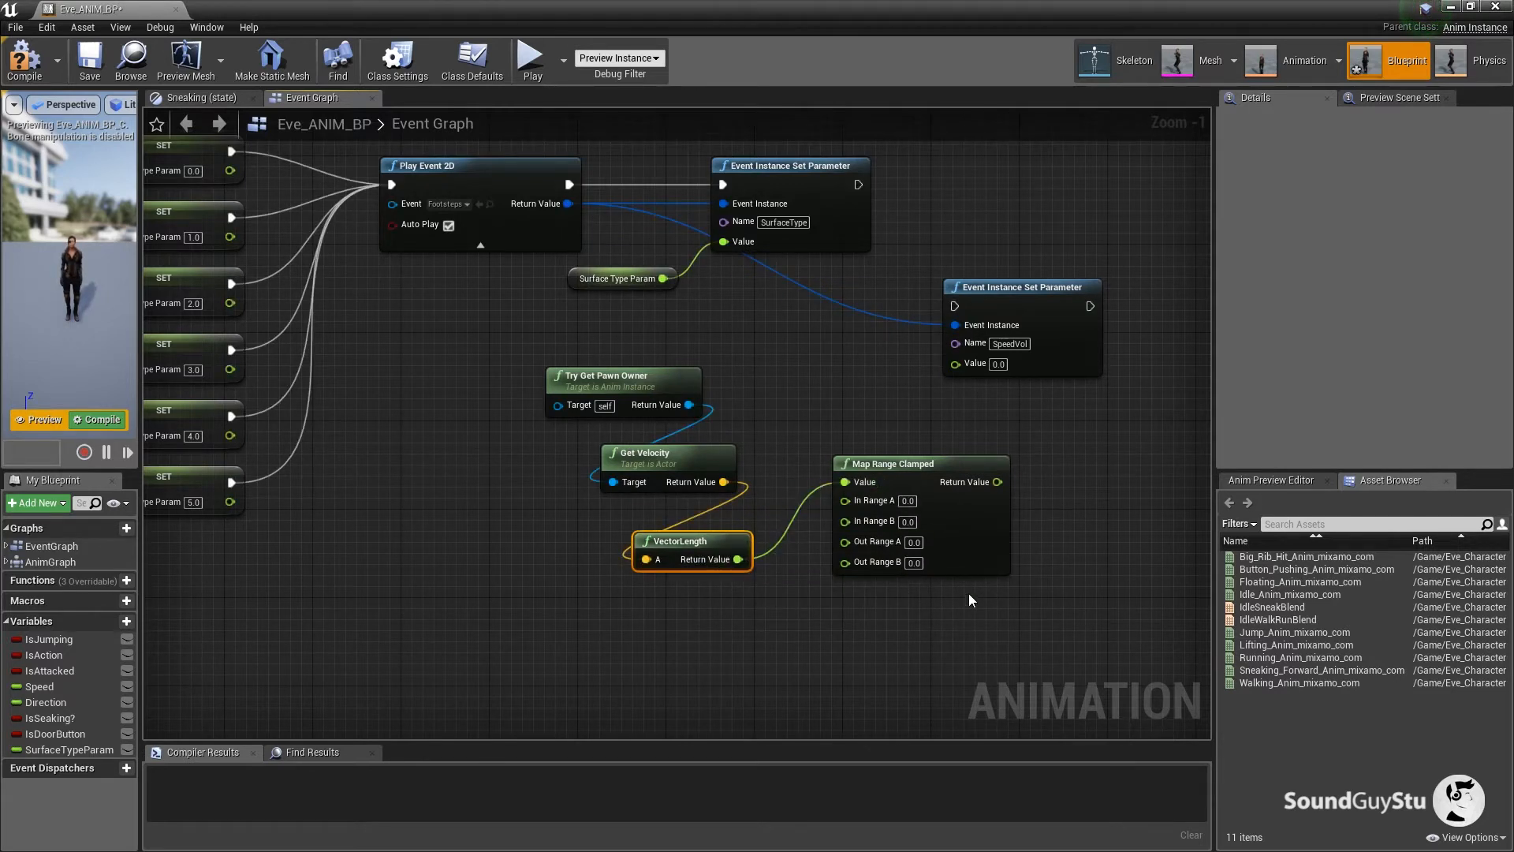
Set Map Range Clamped's In Range B to 500 and Out Range B to 1, and move the node closer to VectorLength.
{"action": "left_click", "coordinate": [908, 521]}
{"action": "type", "text": "500"}
{"action": "left_click", "coordinate": [1030, 575]}
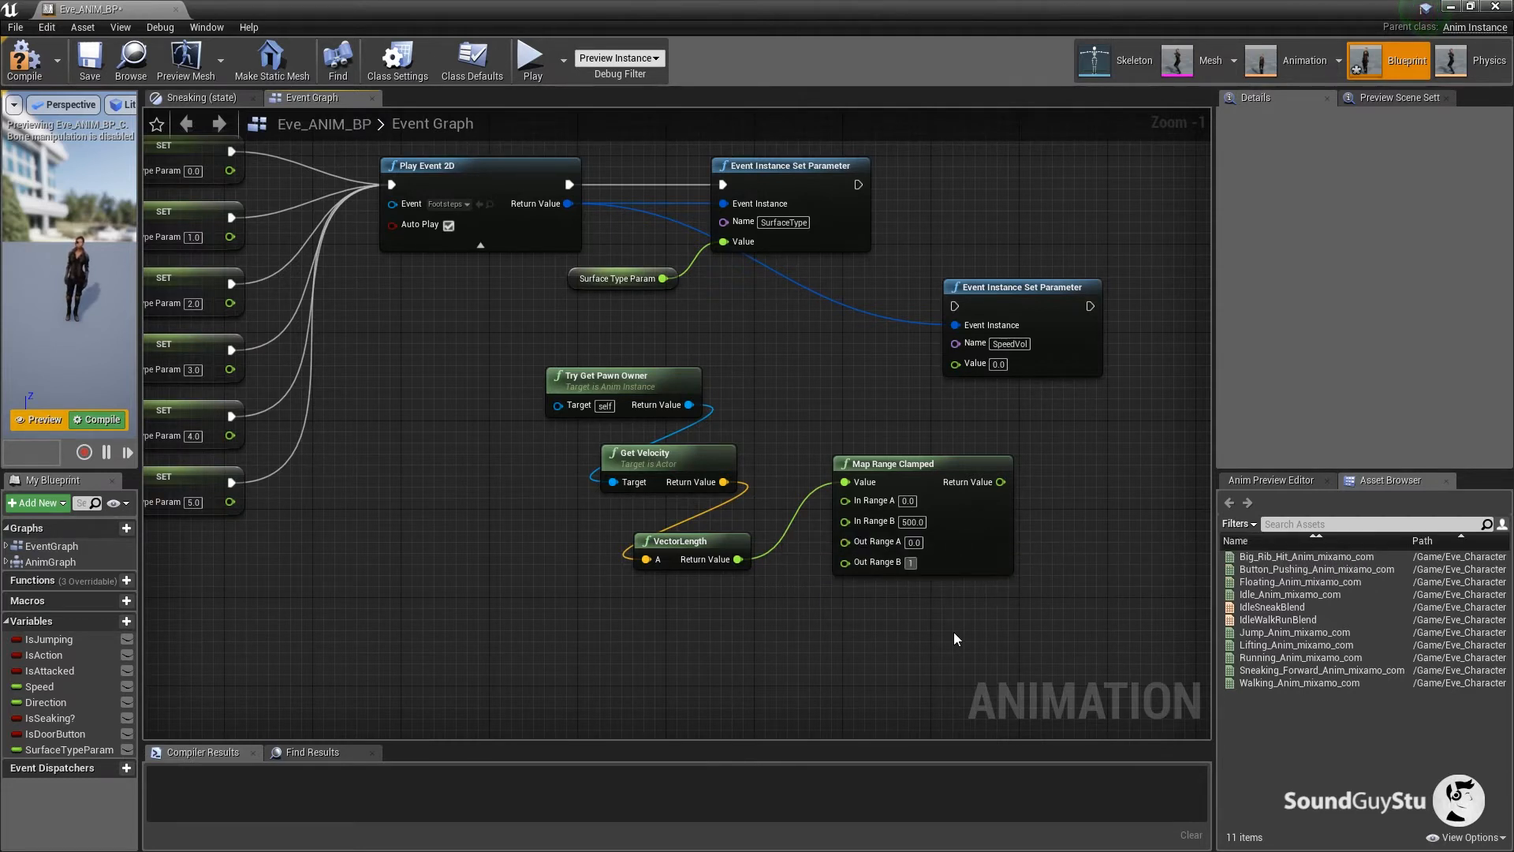
{"action": "left_click_drag", "start_coordinate": [1005, 520], "coordinate": [951, 522]}
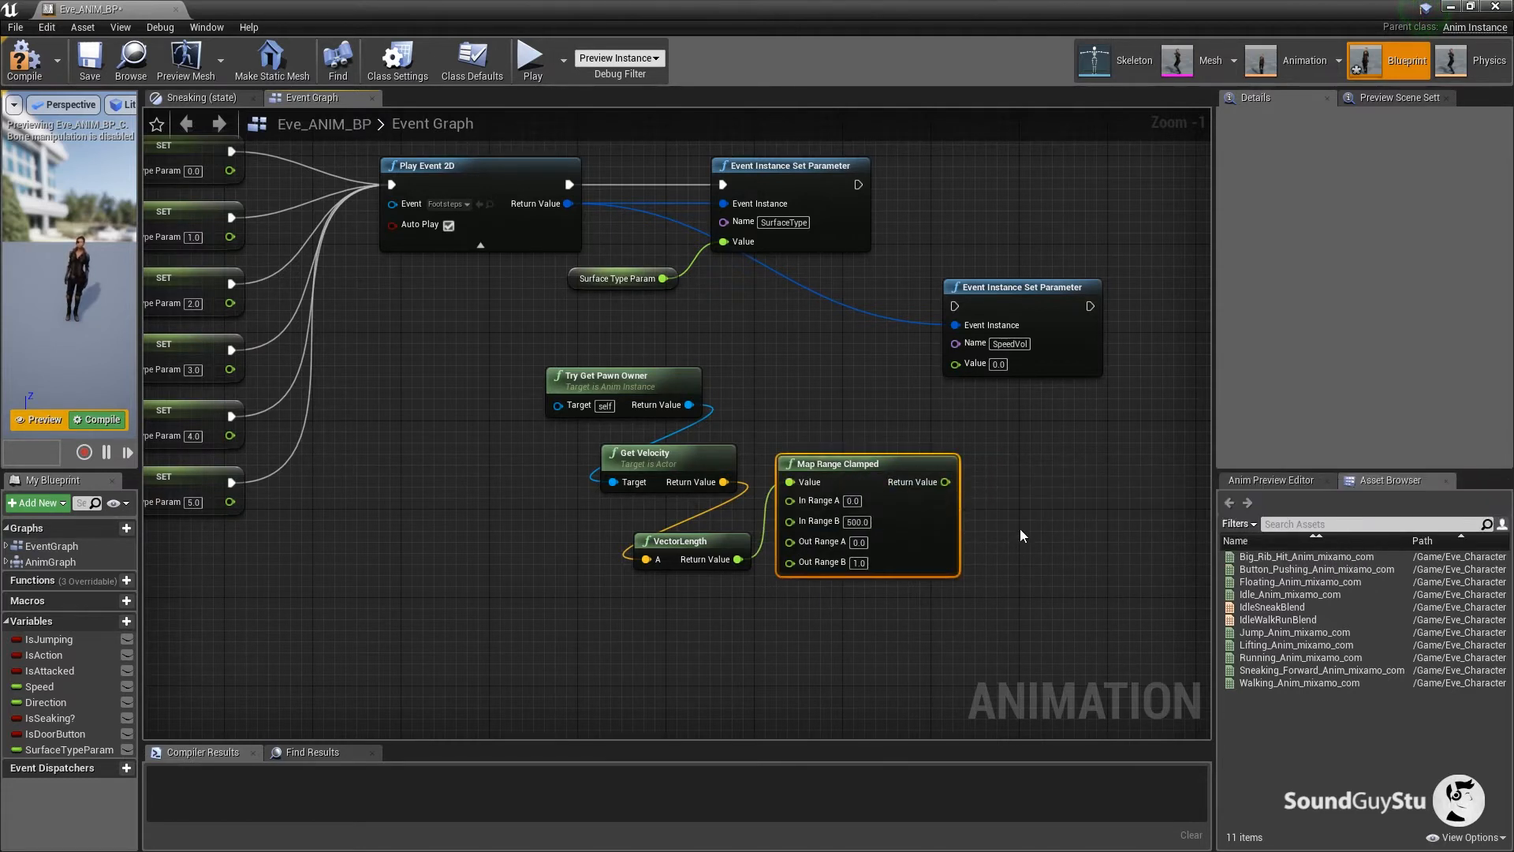
Add a Print String node that prints Map Range Clamped's Return Value and runs after the SurfaceType Event Instance Set Parameter.
{"action": "right_click", "coordinate": [955, 523]}
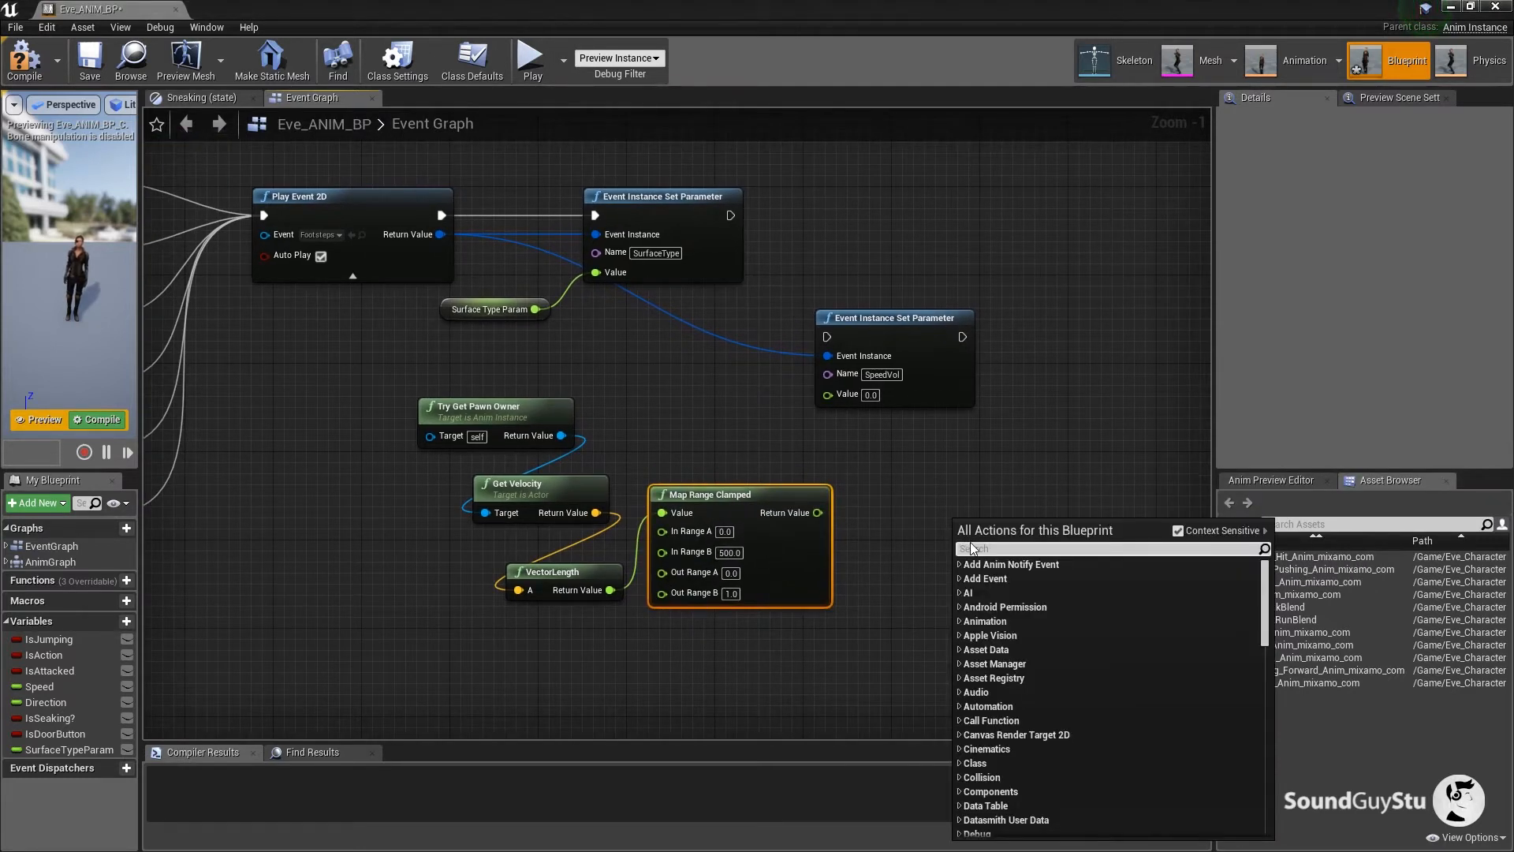
{"action": "type", "text": "pr"}
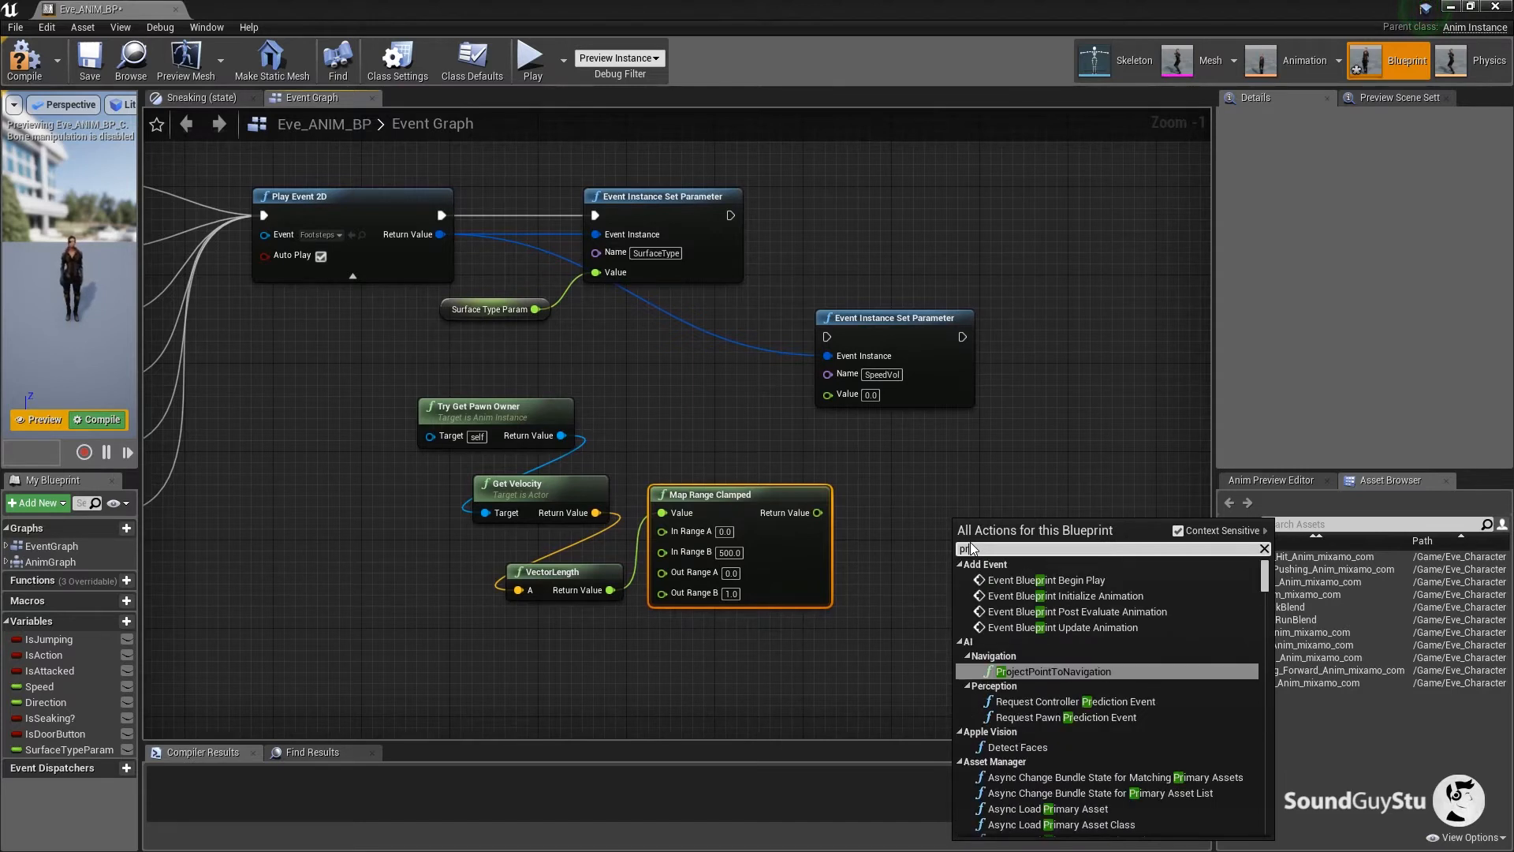
{"action": "type", "text": "int"}
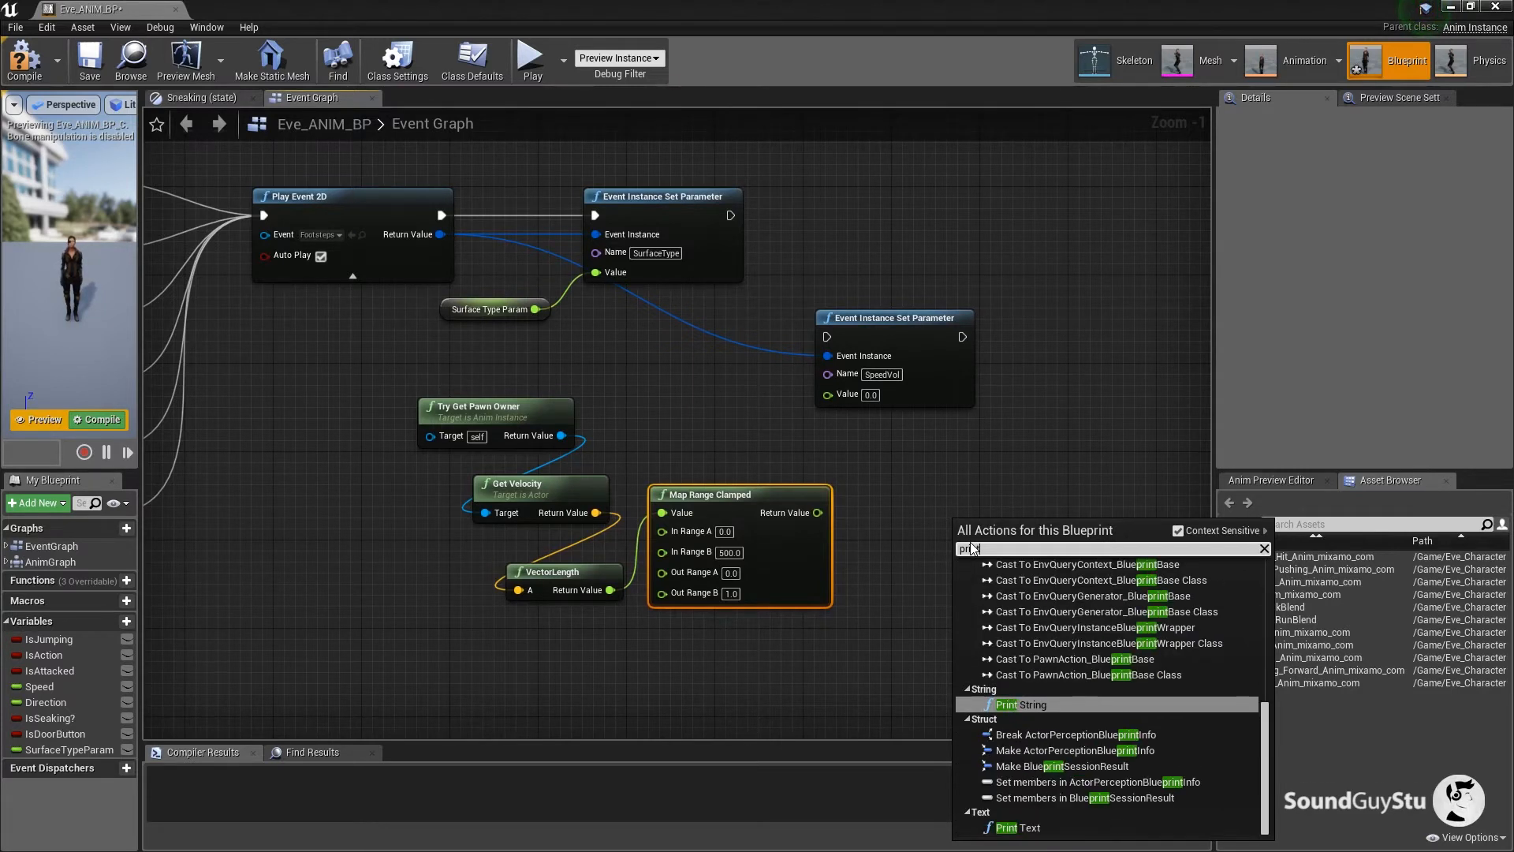
{"action": "key", "text": "Return"}
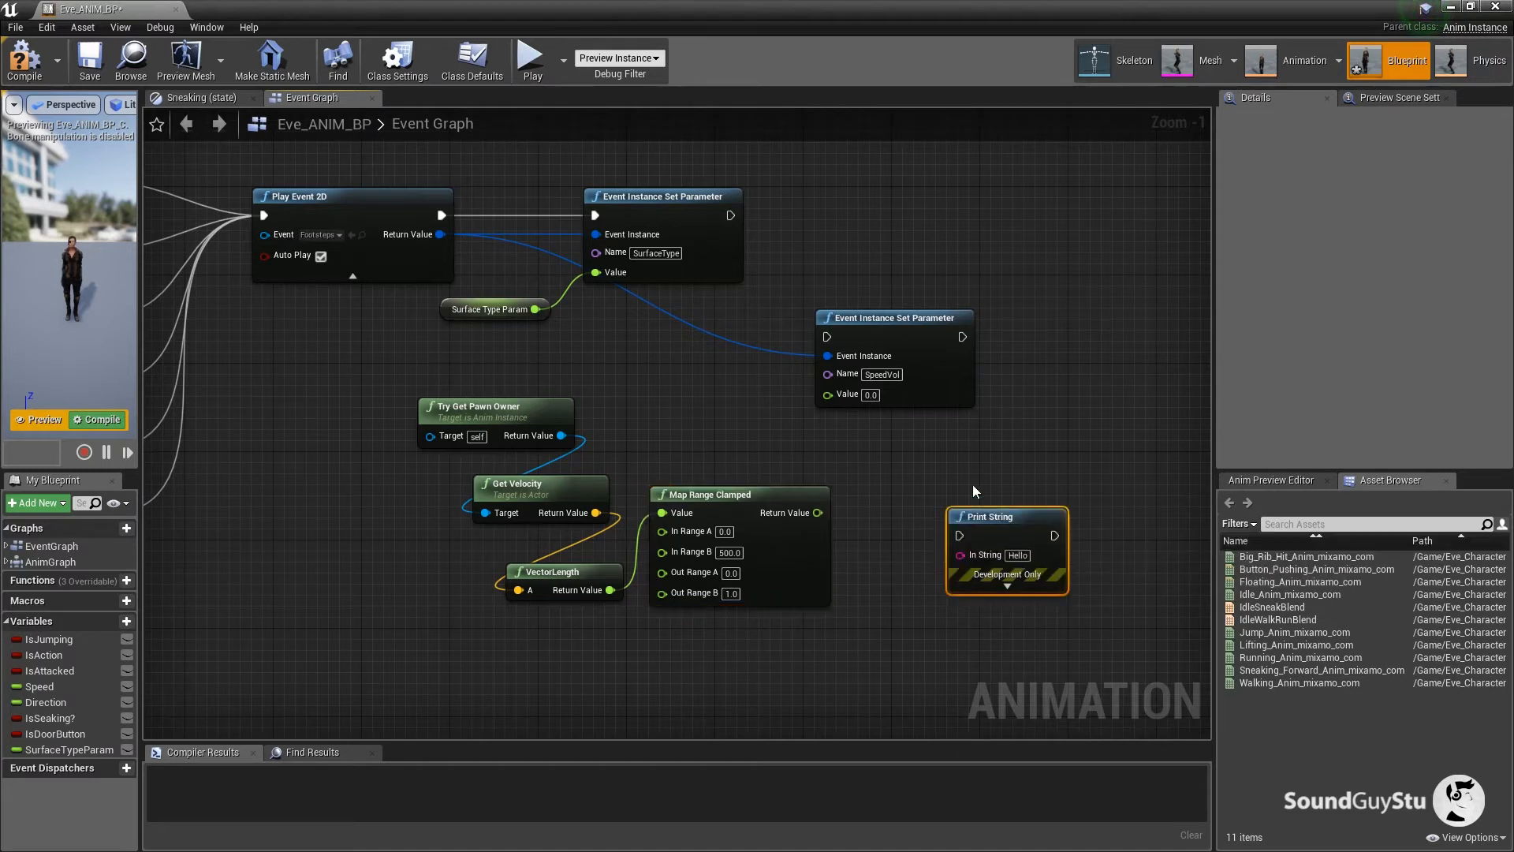
{"action": "left_click_drag", "start_coordinate": [817, 513], "coordinate": [938, 524]}
{"action": "left_click_drag", "start_coordinate": [730, 216], "coordinate": [938, 503]}
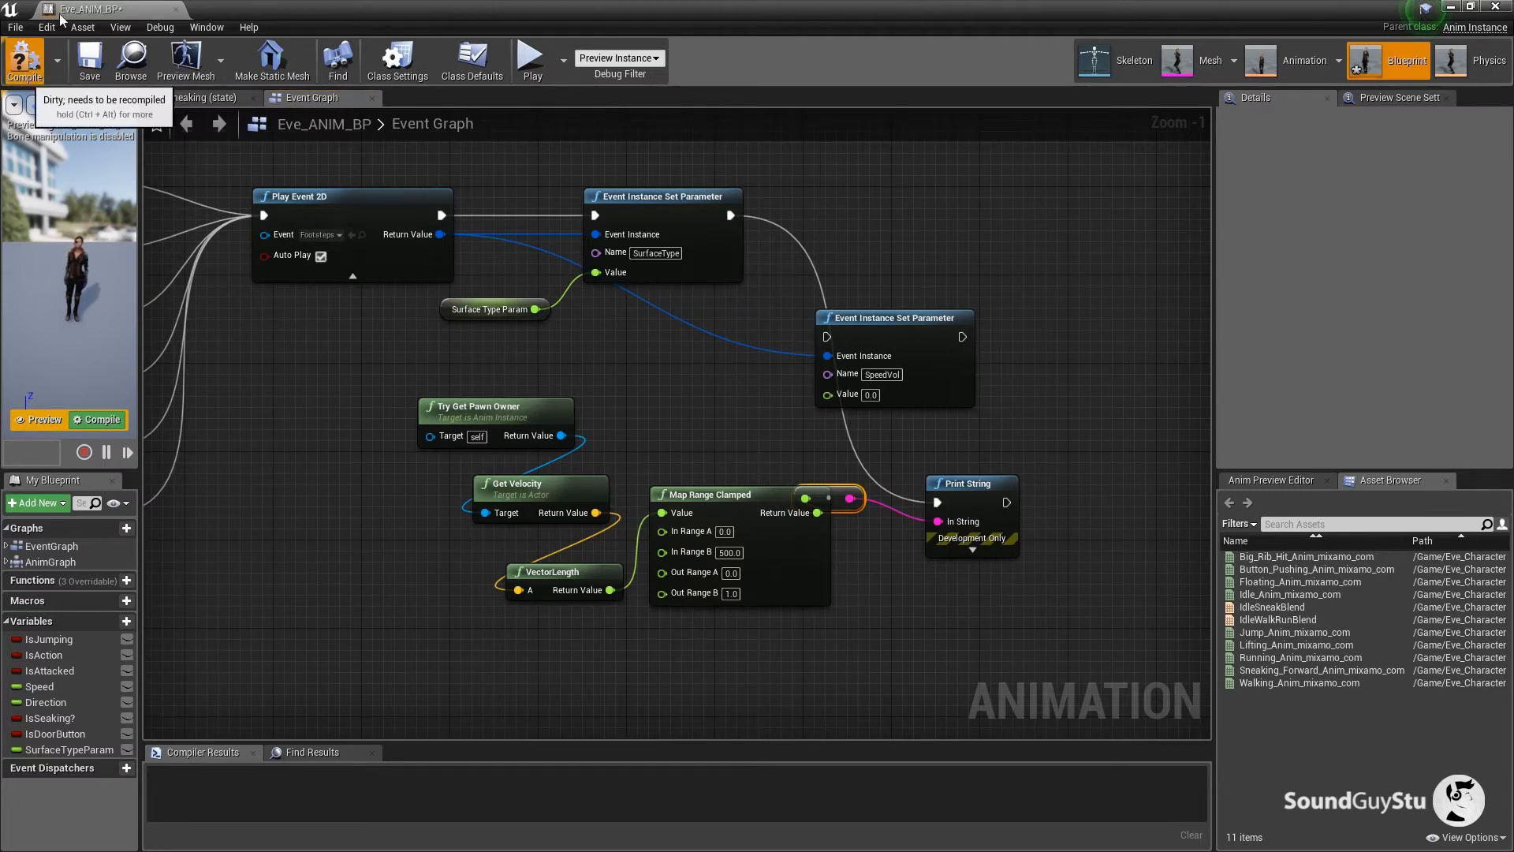
Leave the blueprint and play the level, running the character around to check the printed mapped speed, and stop playing.
{"action": "left_click", "coordinate": [175, 9]}
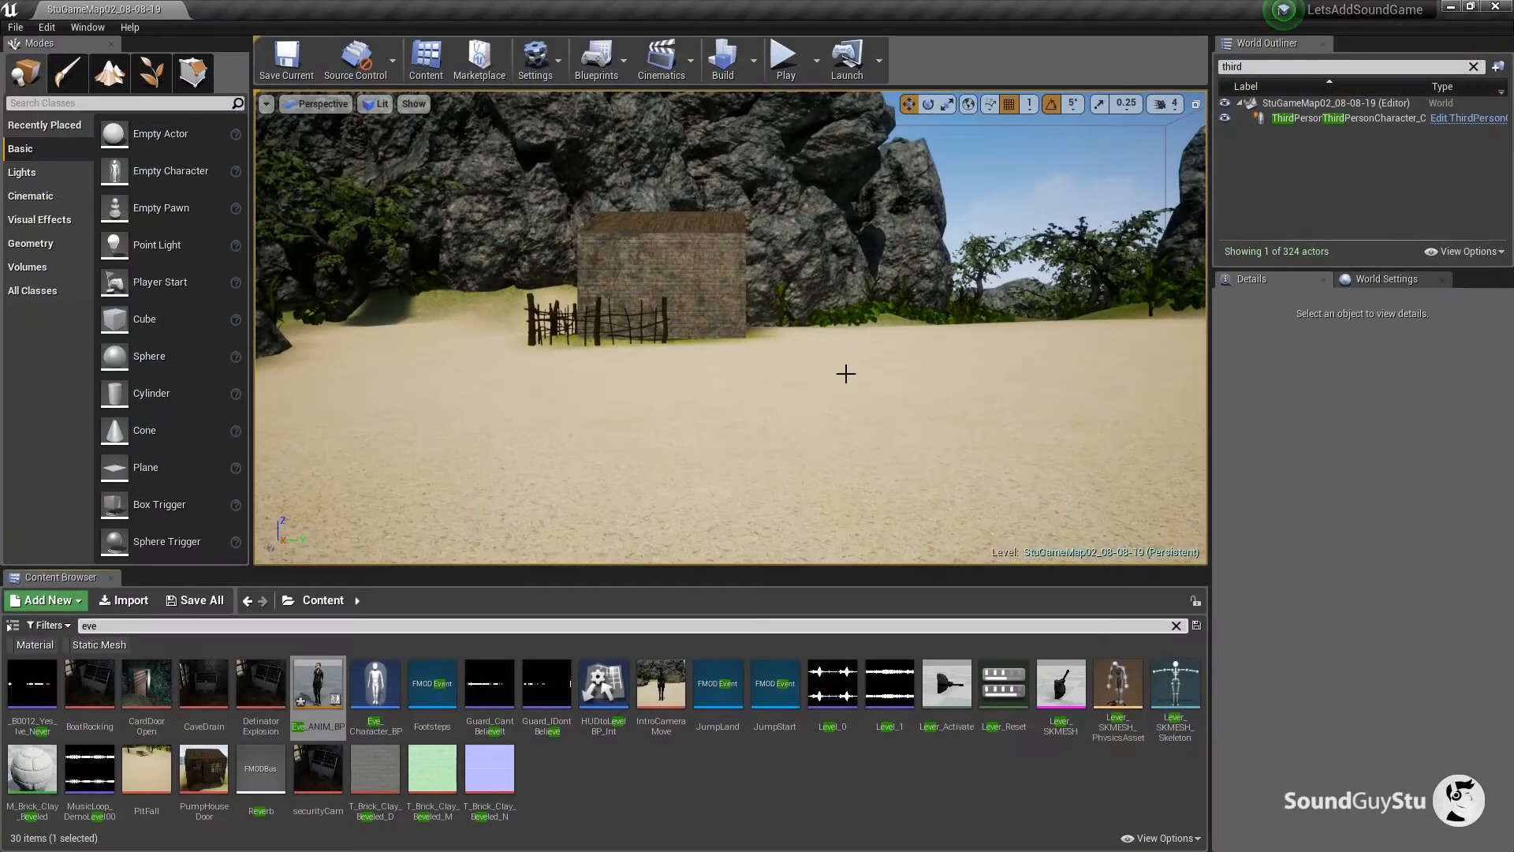
{"action": "left_click", "coordinate": [789, 63]}
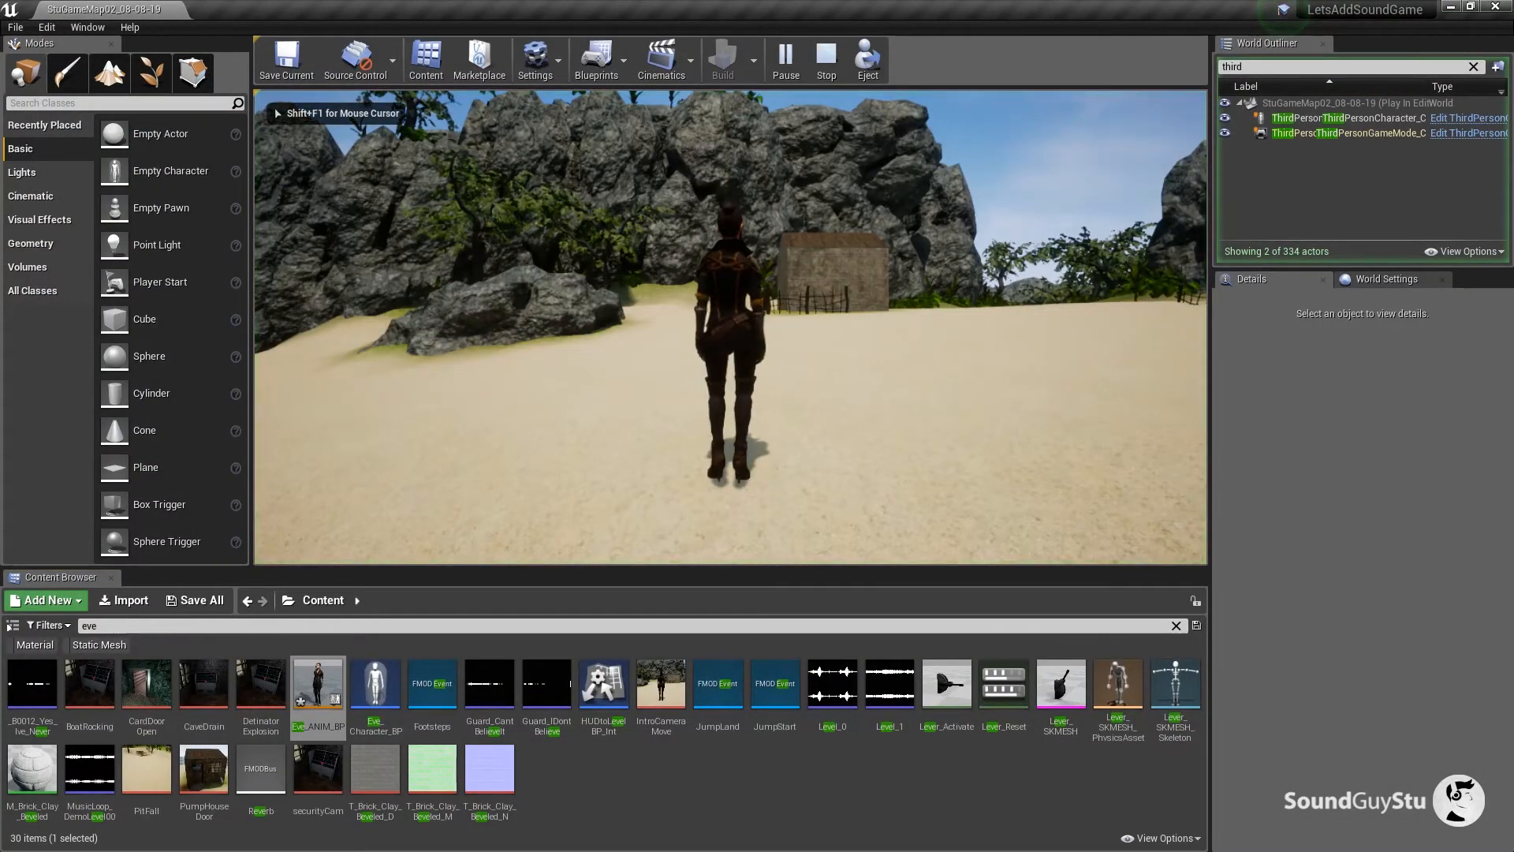
{"action": "key", "text": "d"}
{"action": "key", "text": "w"}
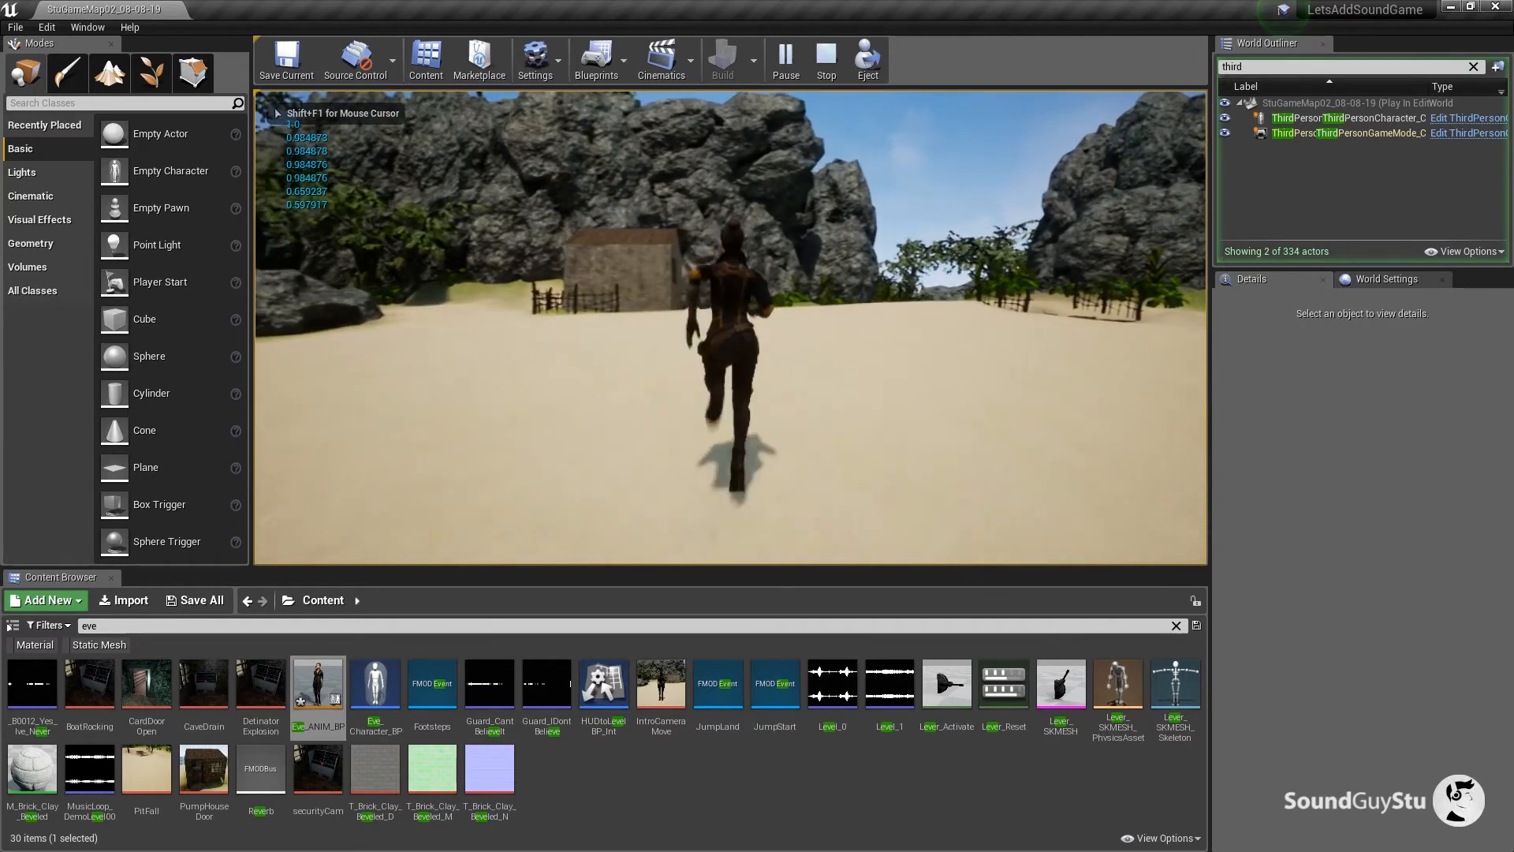
{"action": "key", "text": "a"}
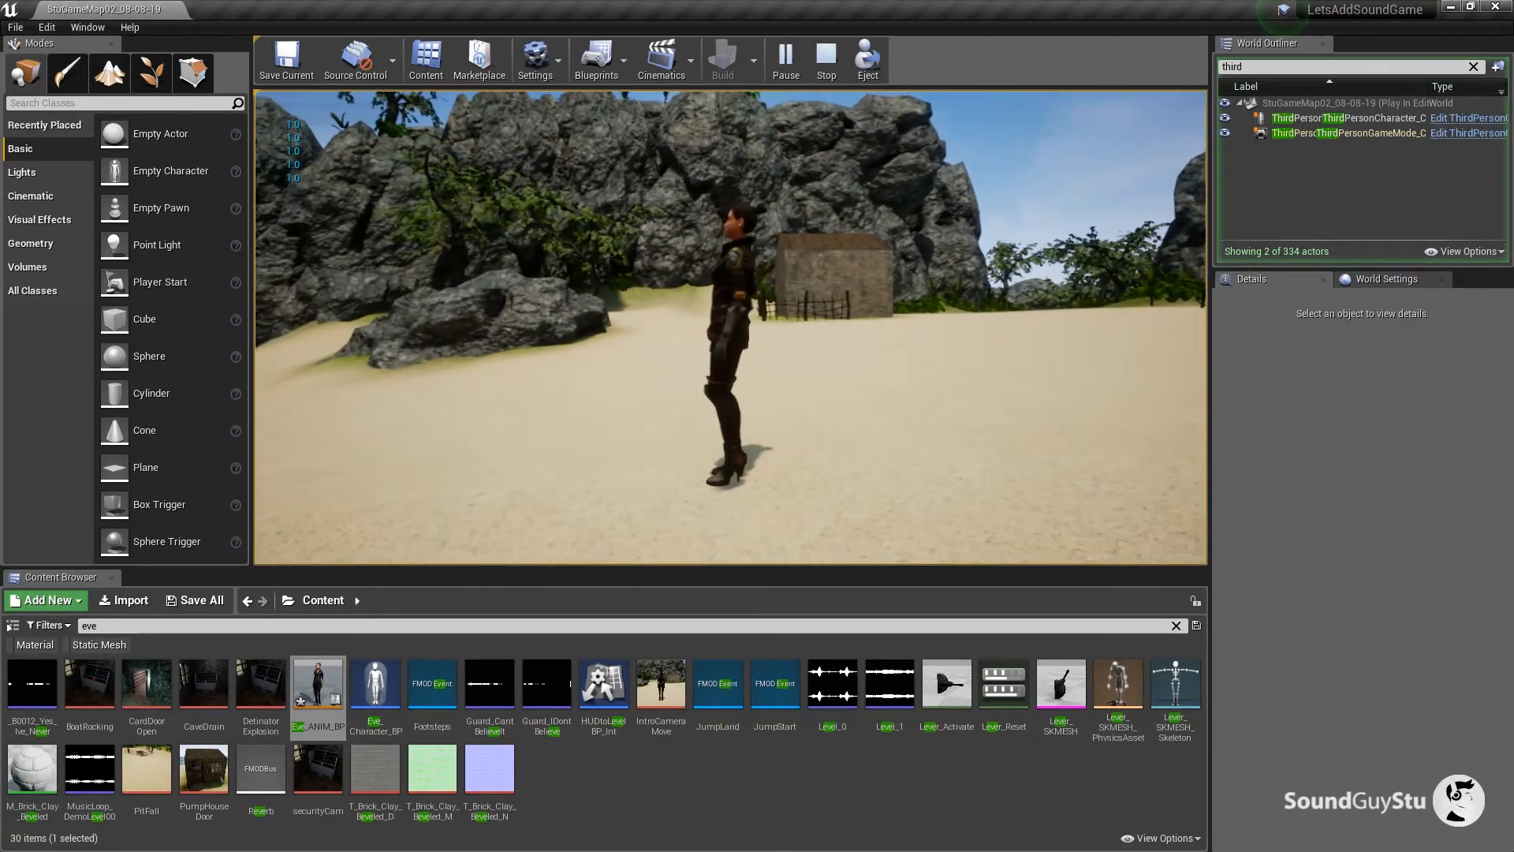
{"action": "key", "text": "d"}
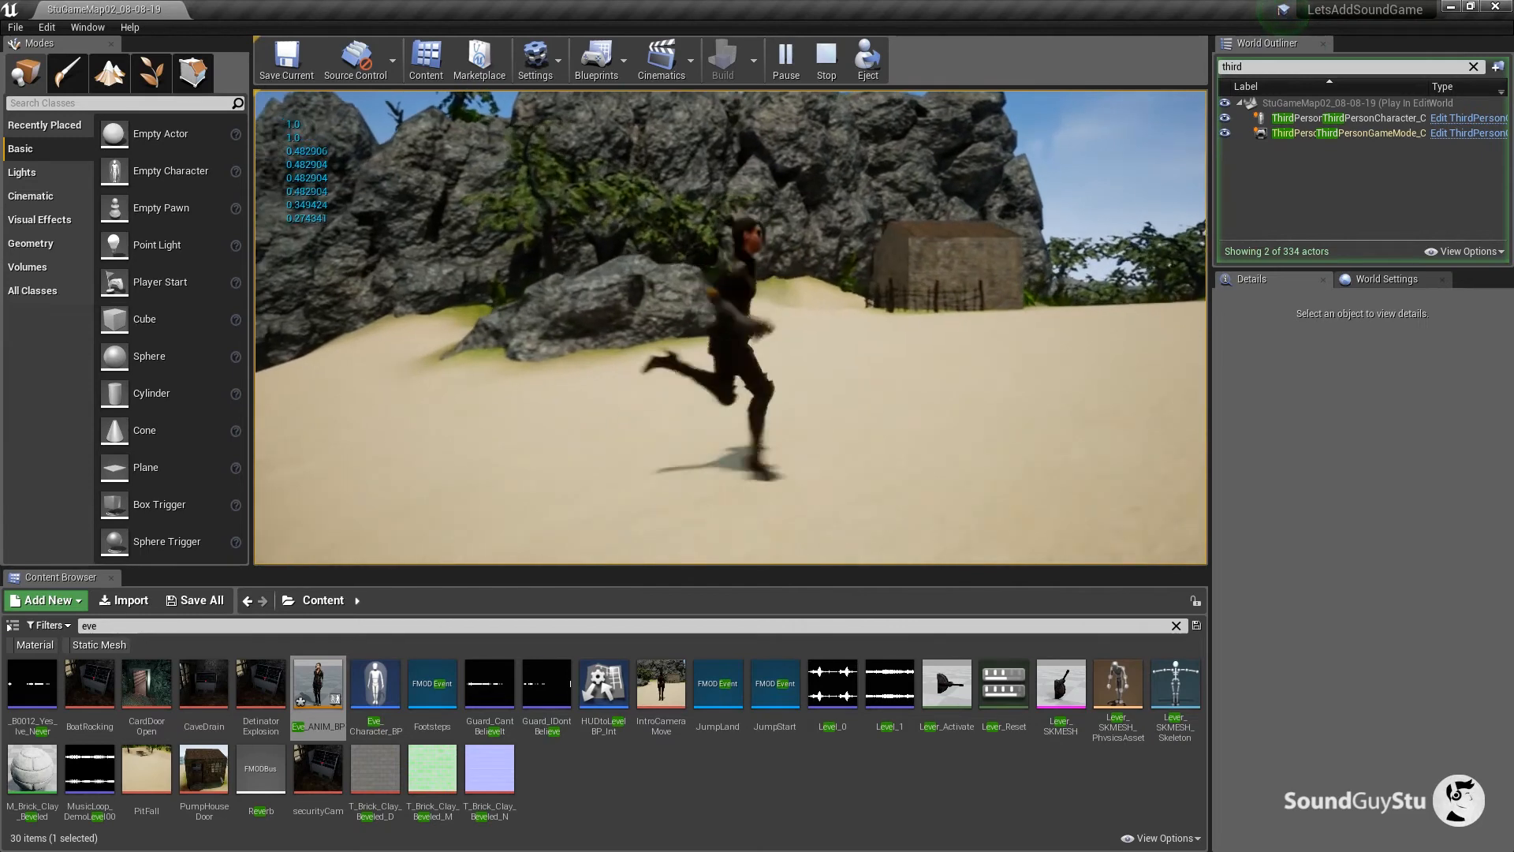
{"action": "key", "text": "w"}
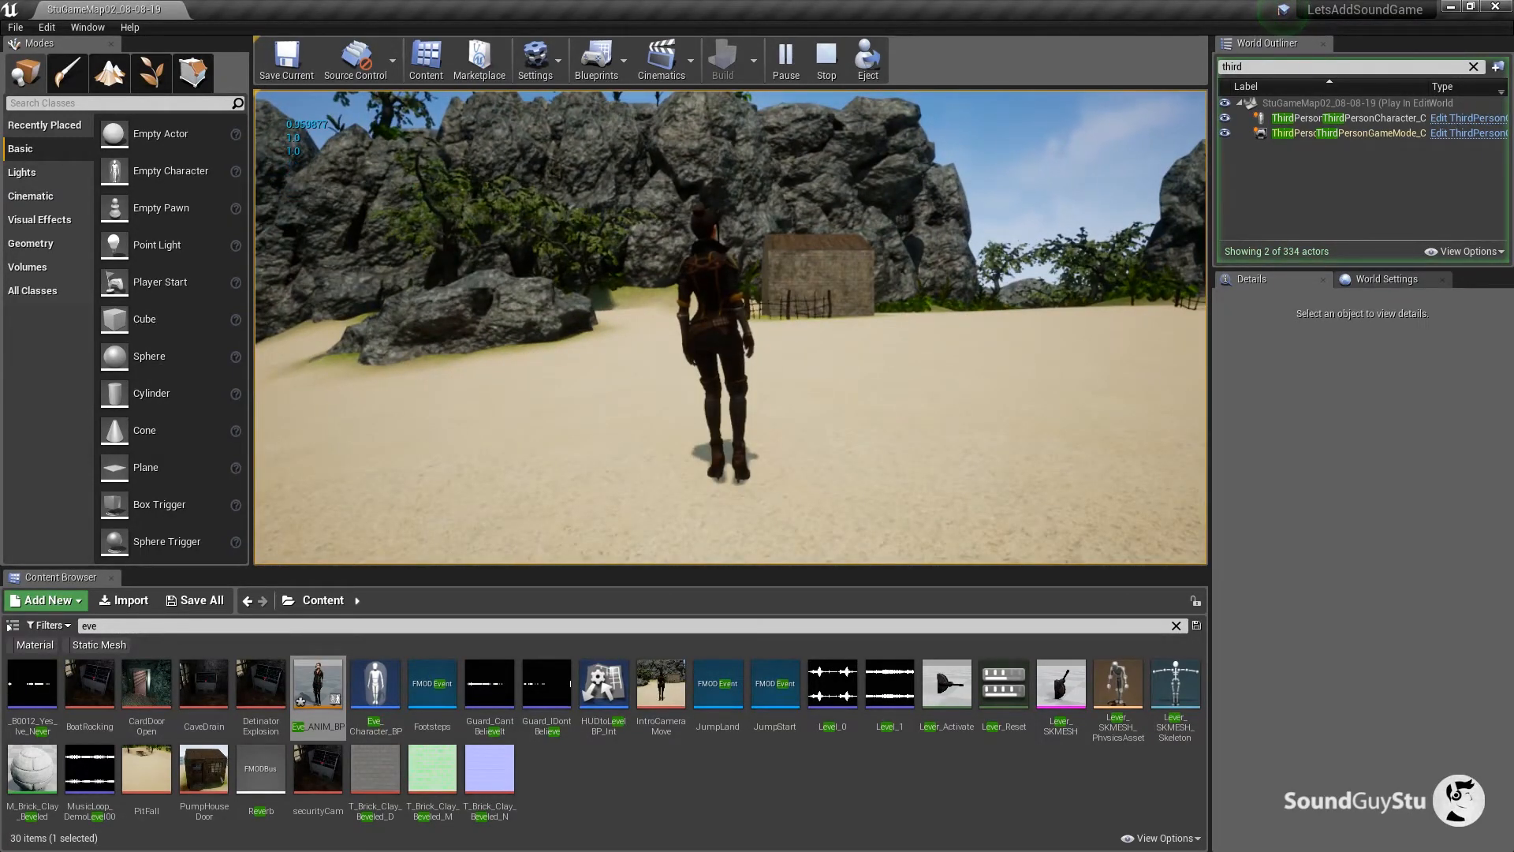
{"action": "key", "text": "Escape"}
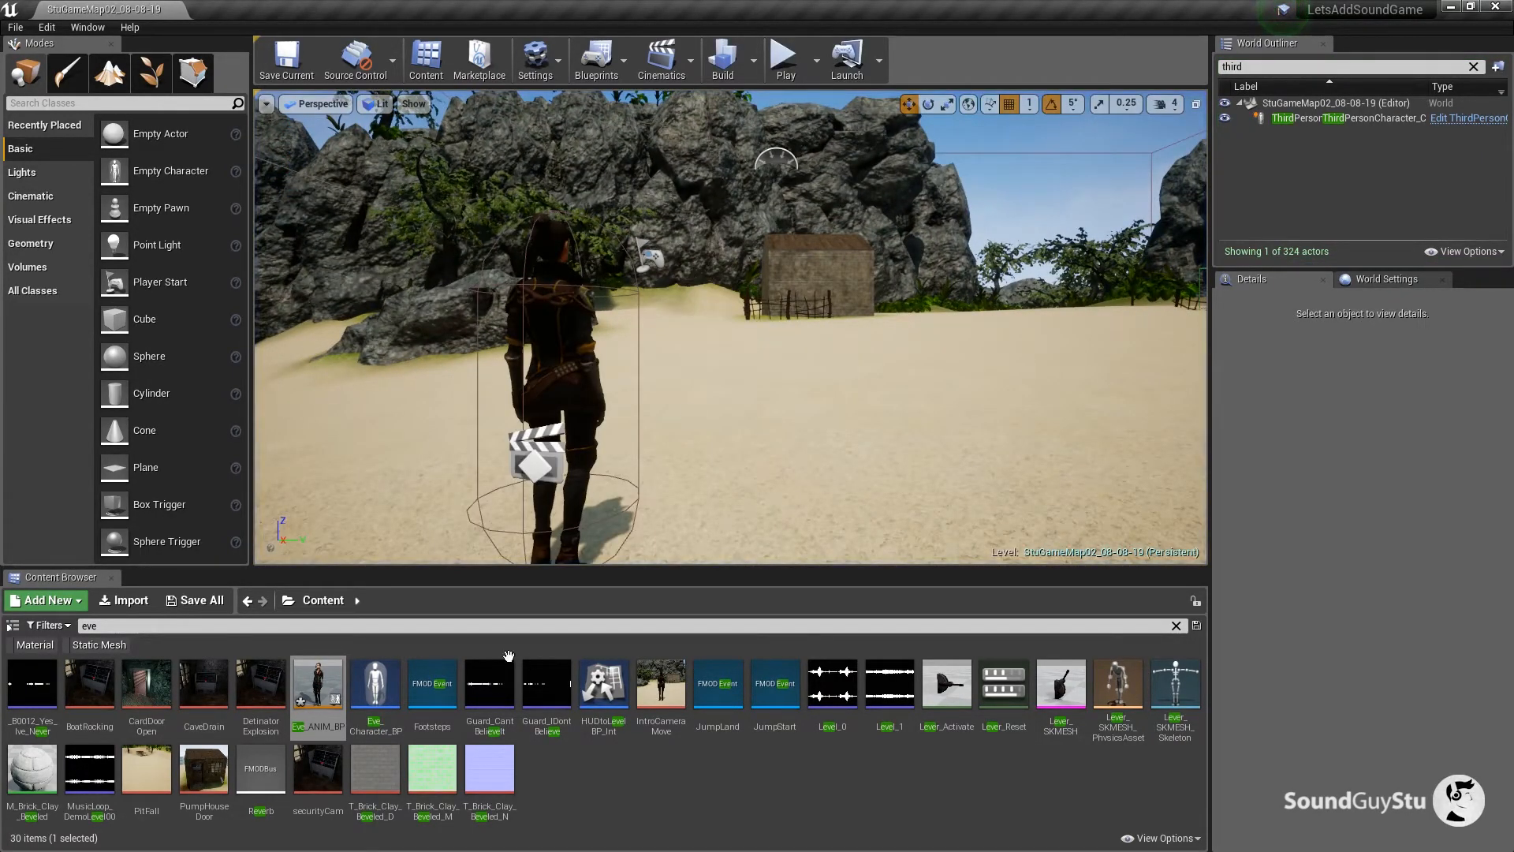
Reopen Eve_ANIM_BP and delete the Print String node together with the float-to-string conversion node feeding it.
{"action": "double_click", "coordinate": [318, 686]}
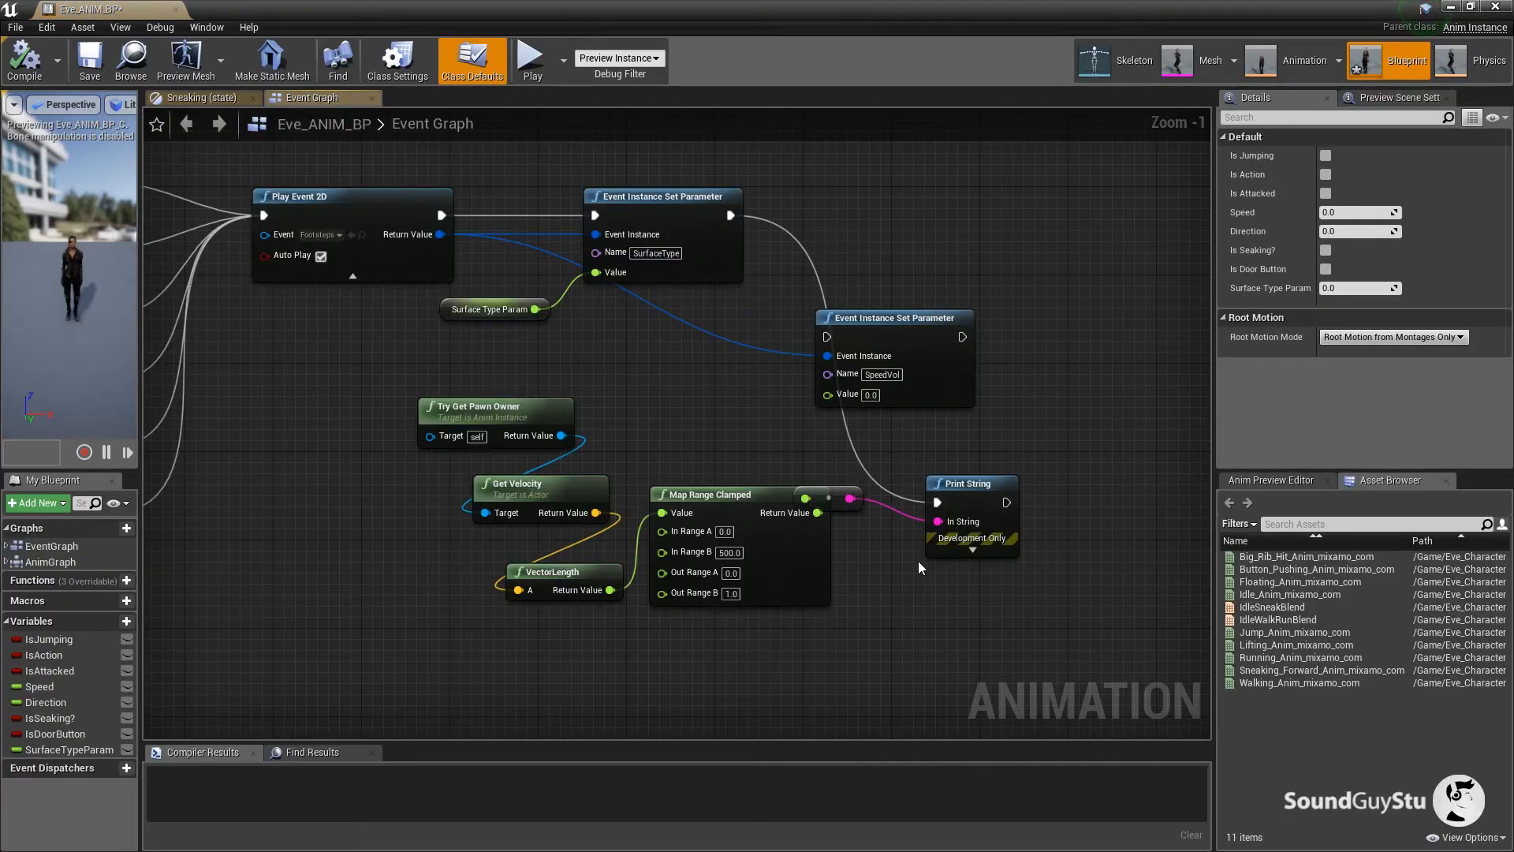
{"action": "left_click", "coordinate": [987, 495]}
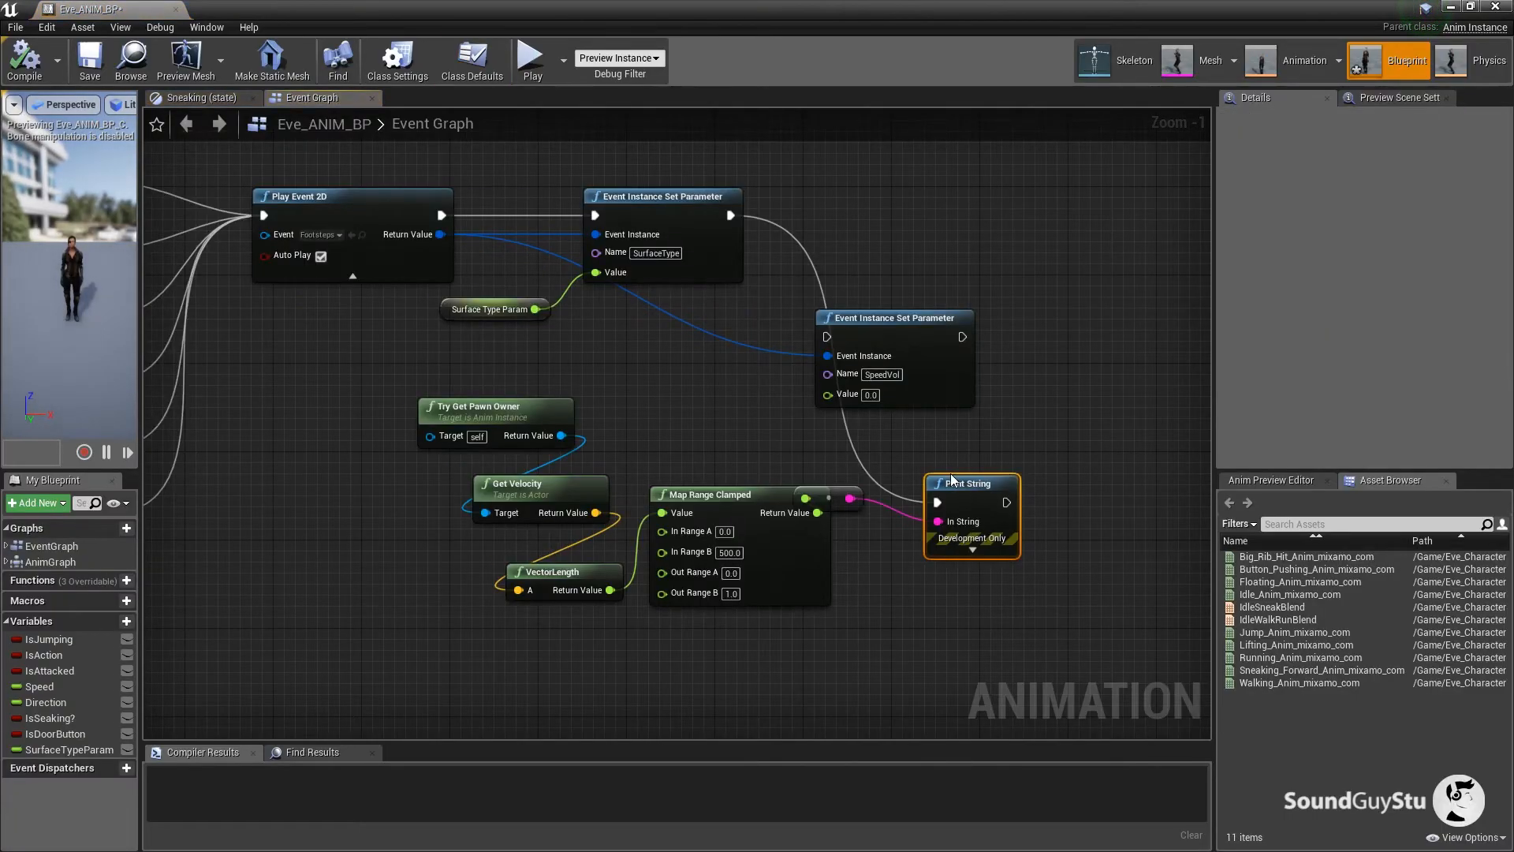
{"action": "key", "text": "Delete"}
{"action": "left_click_drag", "start_coordinate": [833, 498], "coordinate": [932, 527]}
{"action": "key", "text": "Delete"}
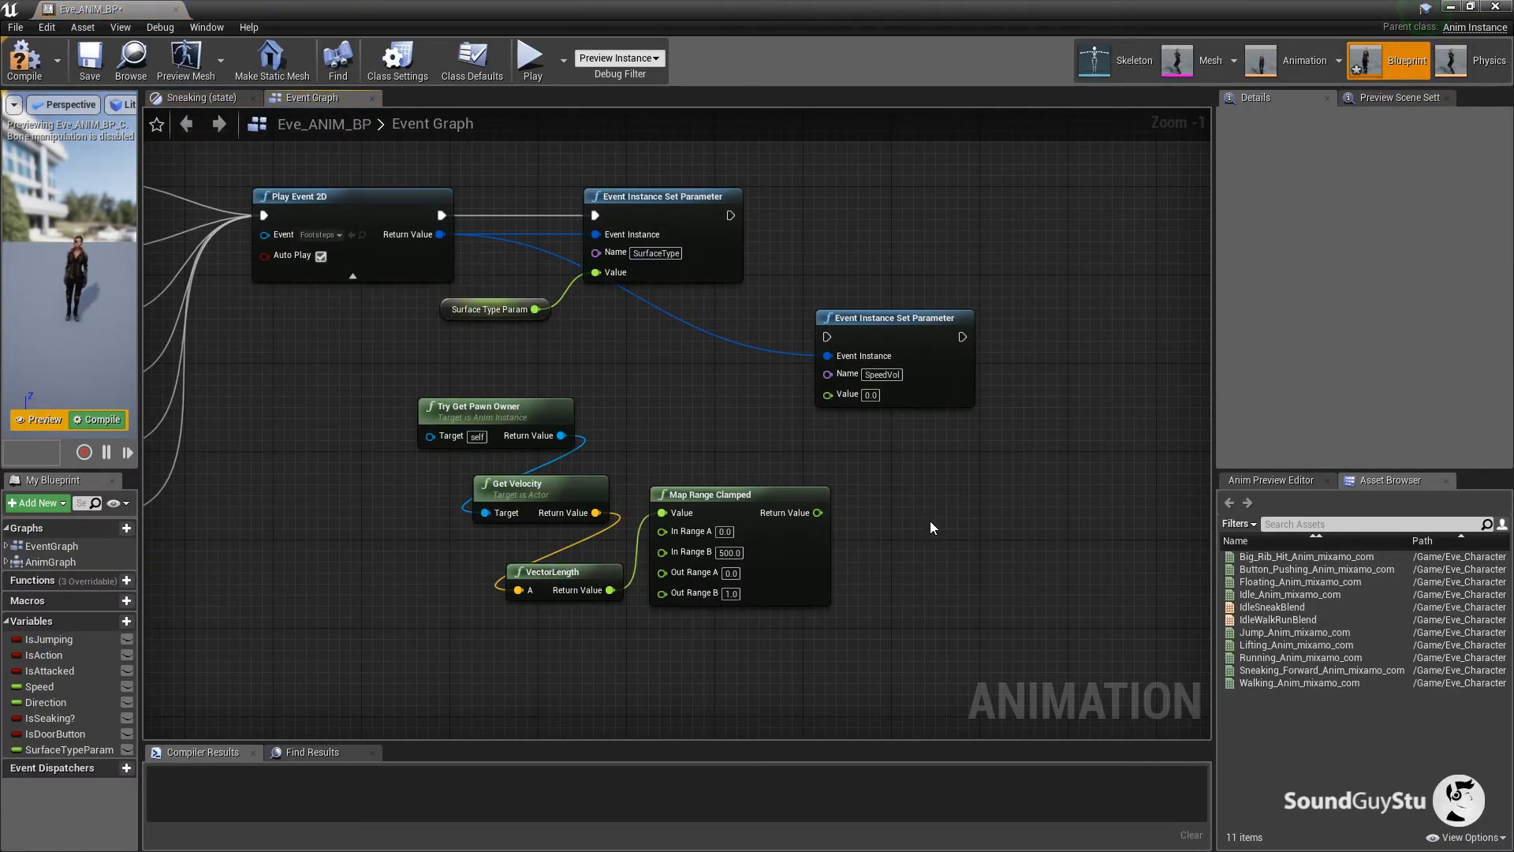
Feed Map Range Clamped's Return Value into the SpeedVol Event Instance Set Parameter's Value and run that node after the SurfaceType one.
{"action": "left_click_drag", "start_coordinate": [822, 511], "coordinate": [827, 394]}
{"action": "left_click_drag", "start_coordinate": [761, 494], "coordinate": [828, 494]}
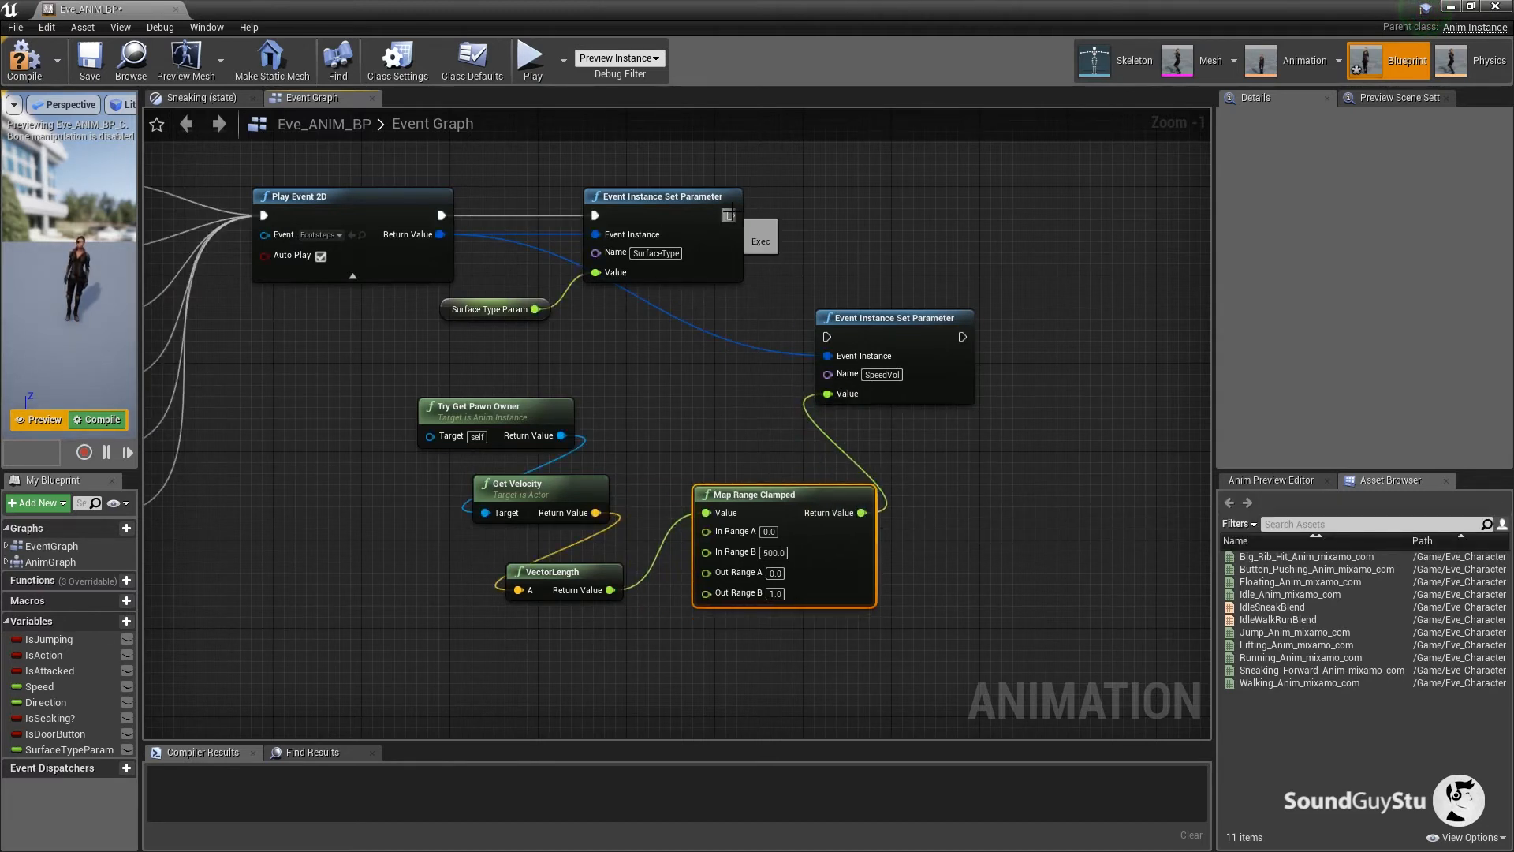
{"action": "left_click_drag", "start_coordinate": [729, 214], "coordinate": [827, 337]}
{"action": "left_click", "coordinate": [727, 414]}
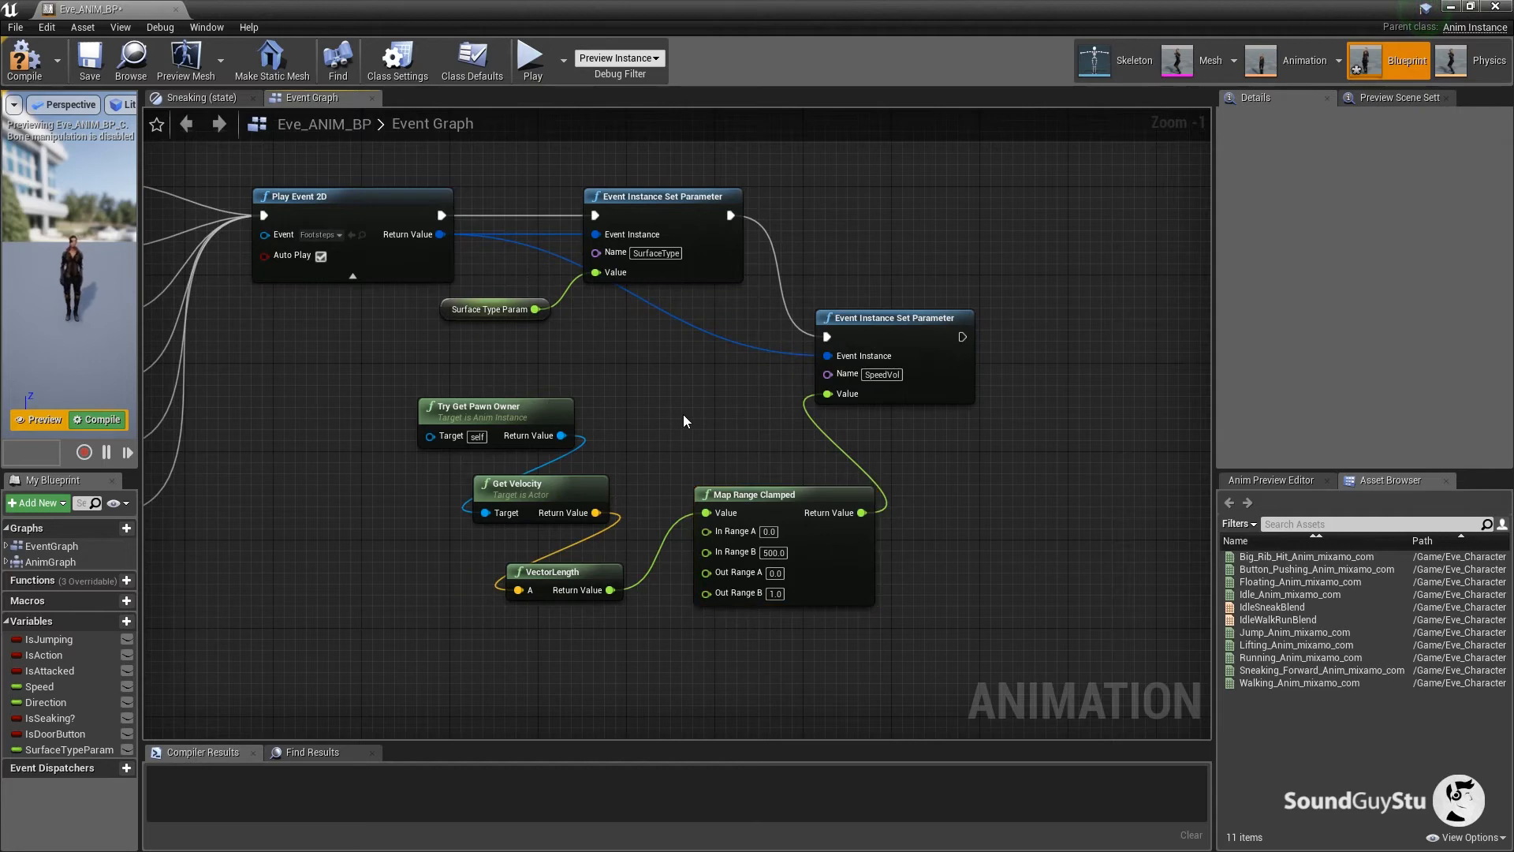
Review the footstep graph, move the SpeedVol Event Instance Set Parameter node up slightly, and compile and save the blueprint.
{"action": "scroll", "coordinate": [683, 414], "scroll_direction": "down", "scroll_amount": 4}
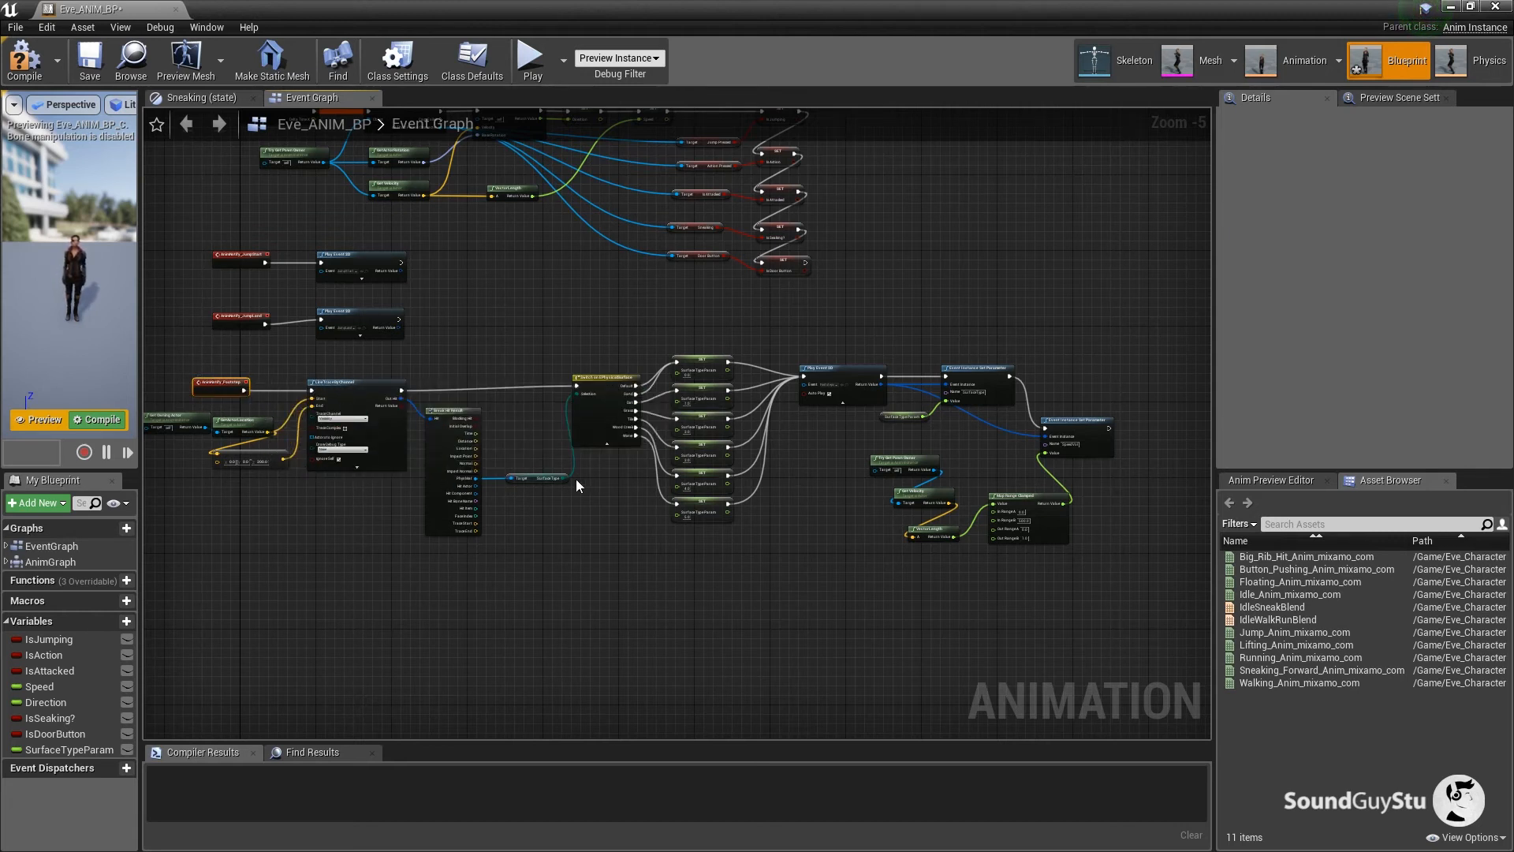
{"action": "left_click", "coordinate": [832, 367]}
{"action": "scroll", "coordinate": [811, 467], "scroll_direction": "up", "scroll_amount": 2}
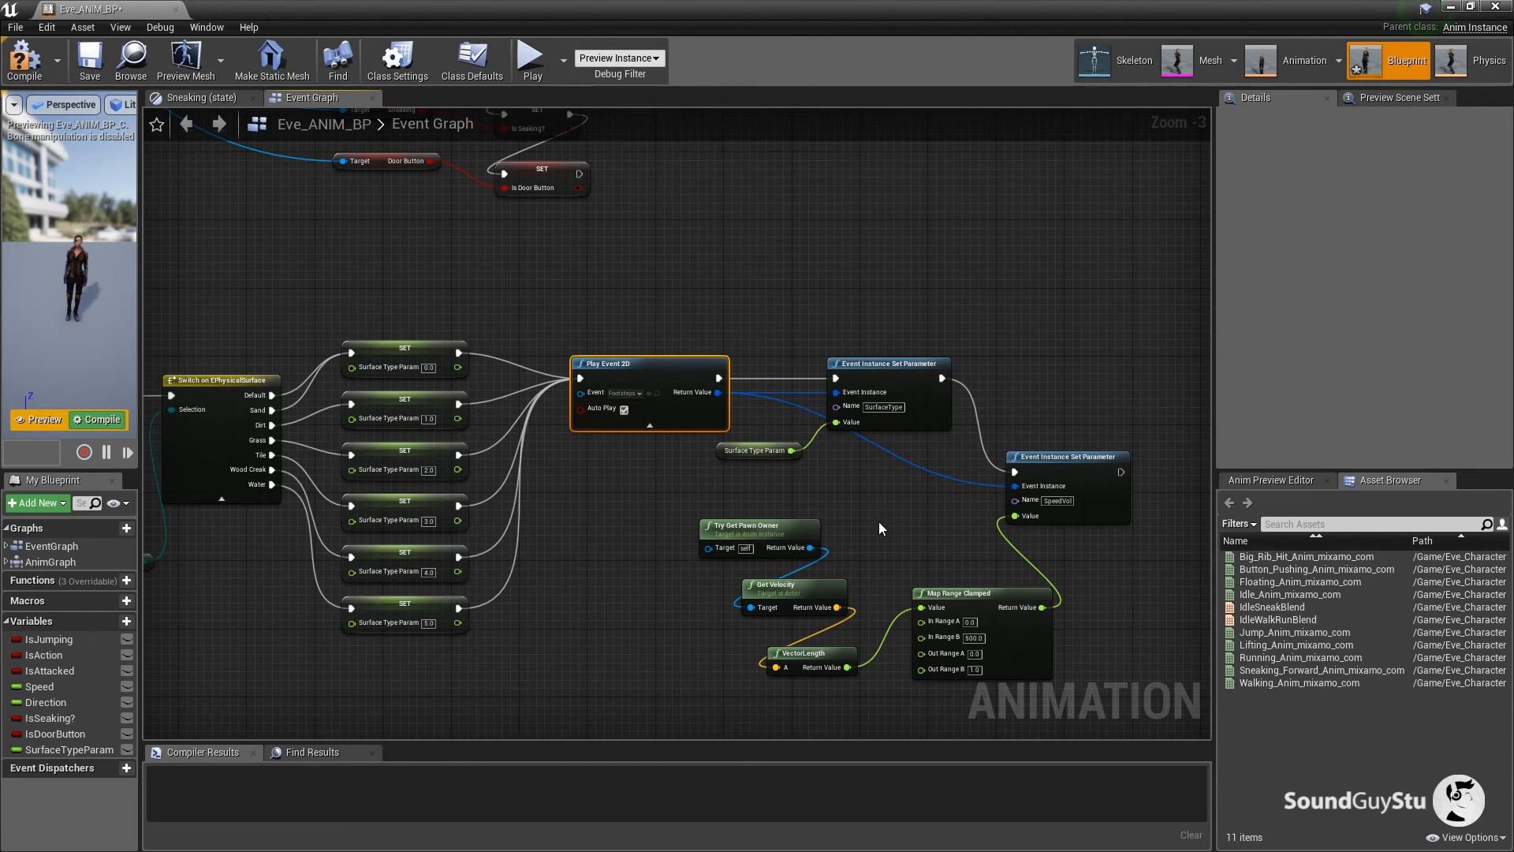
{"action": "left_click_drag", "start_coordinate": [875, 402], "coordinate": [770, 340]}
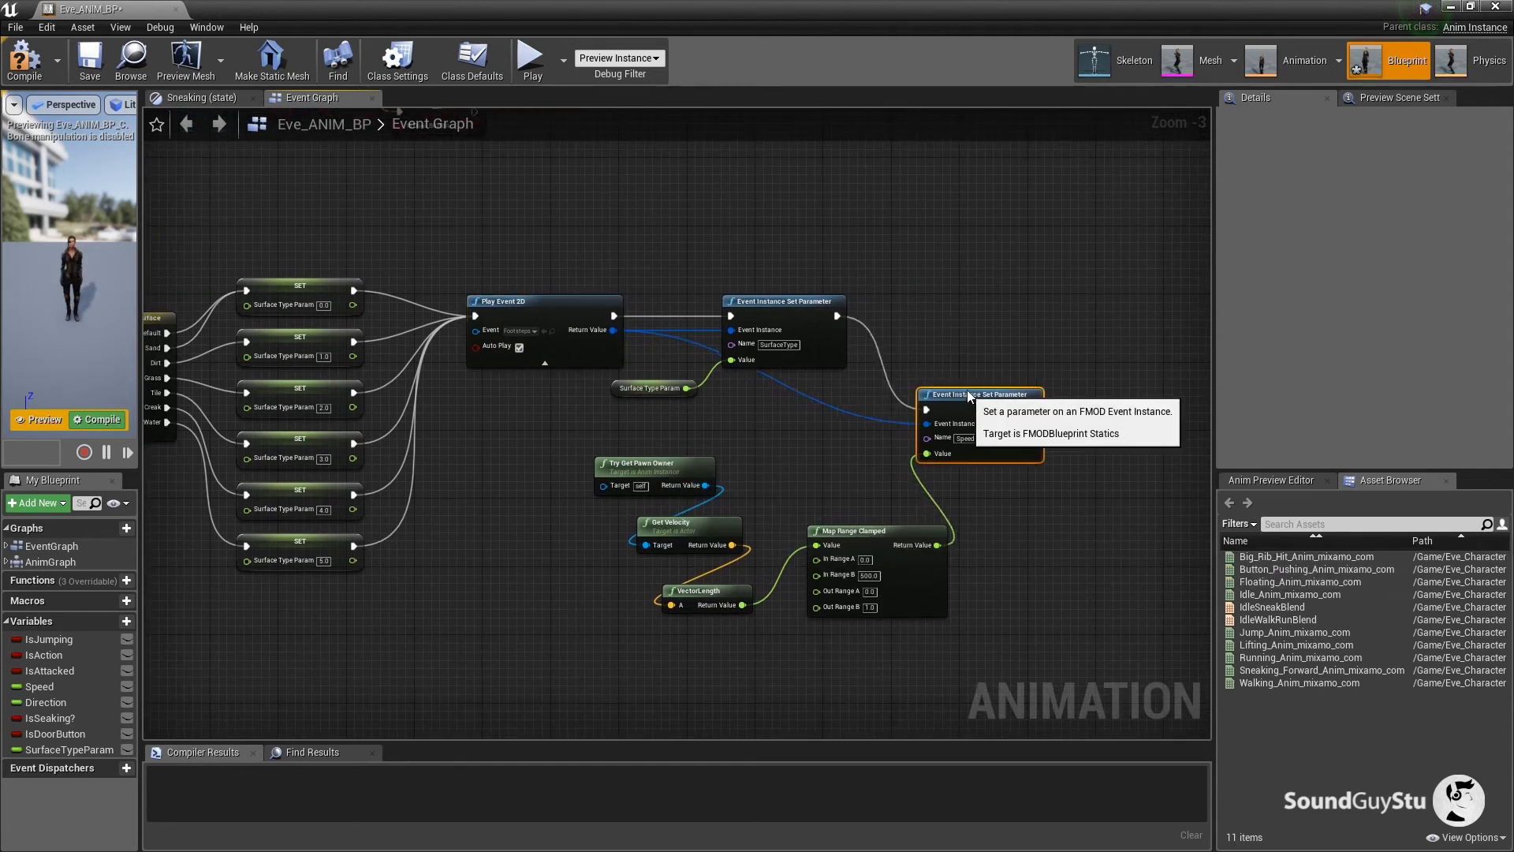
{"action": "left_click_drag", "start_coordinate": [948, 394], "coordinate": [965, 387]}
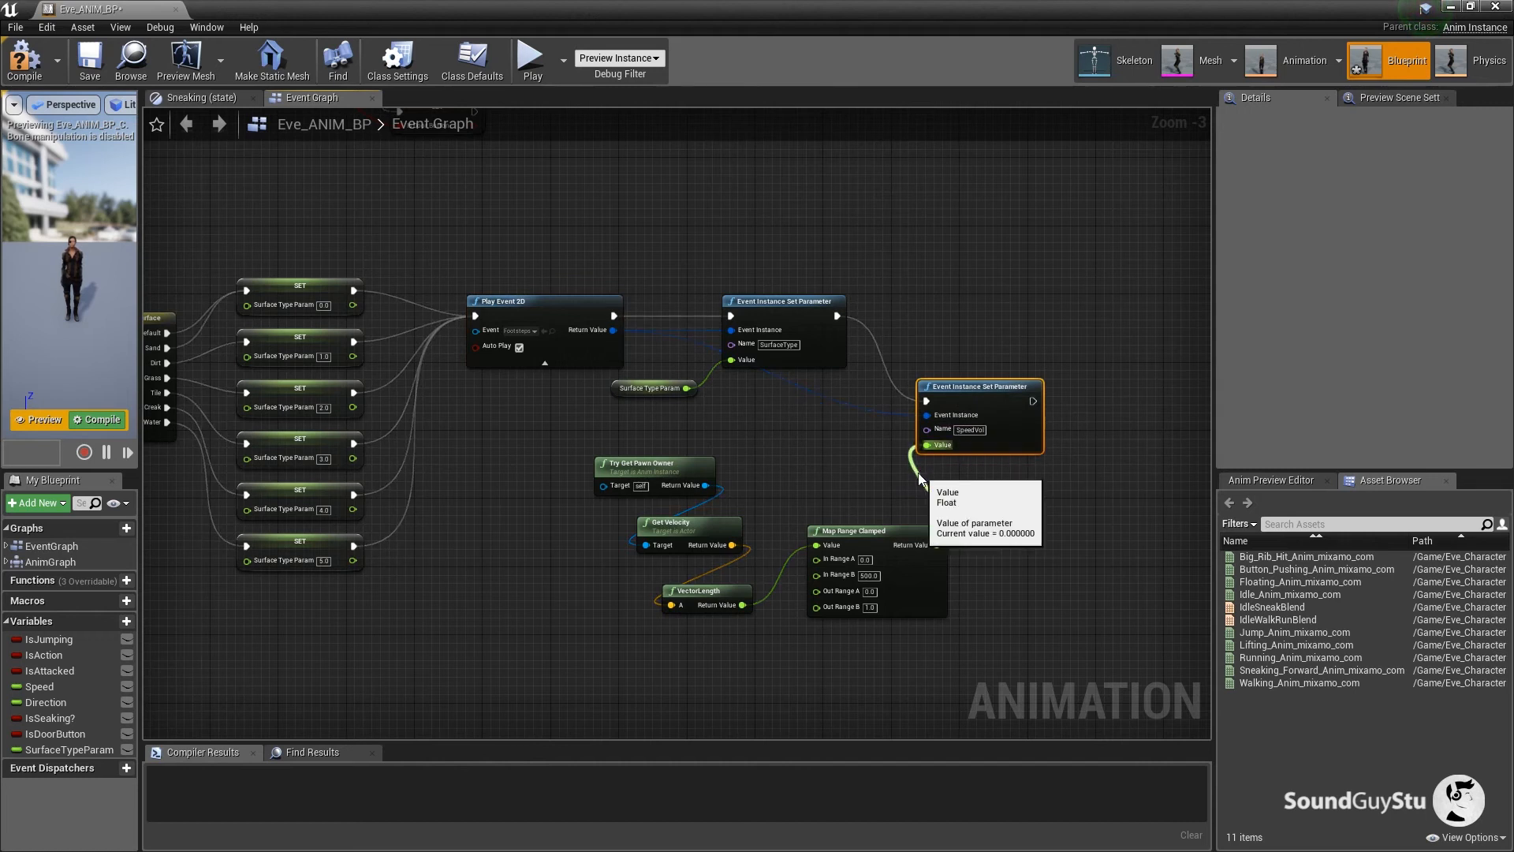
{"action": "left_click", "coordinate": [25, 59]}
{"action": "left_click", "coordinate": [90, 59]}
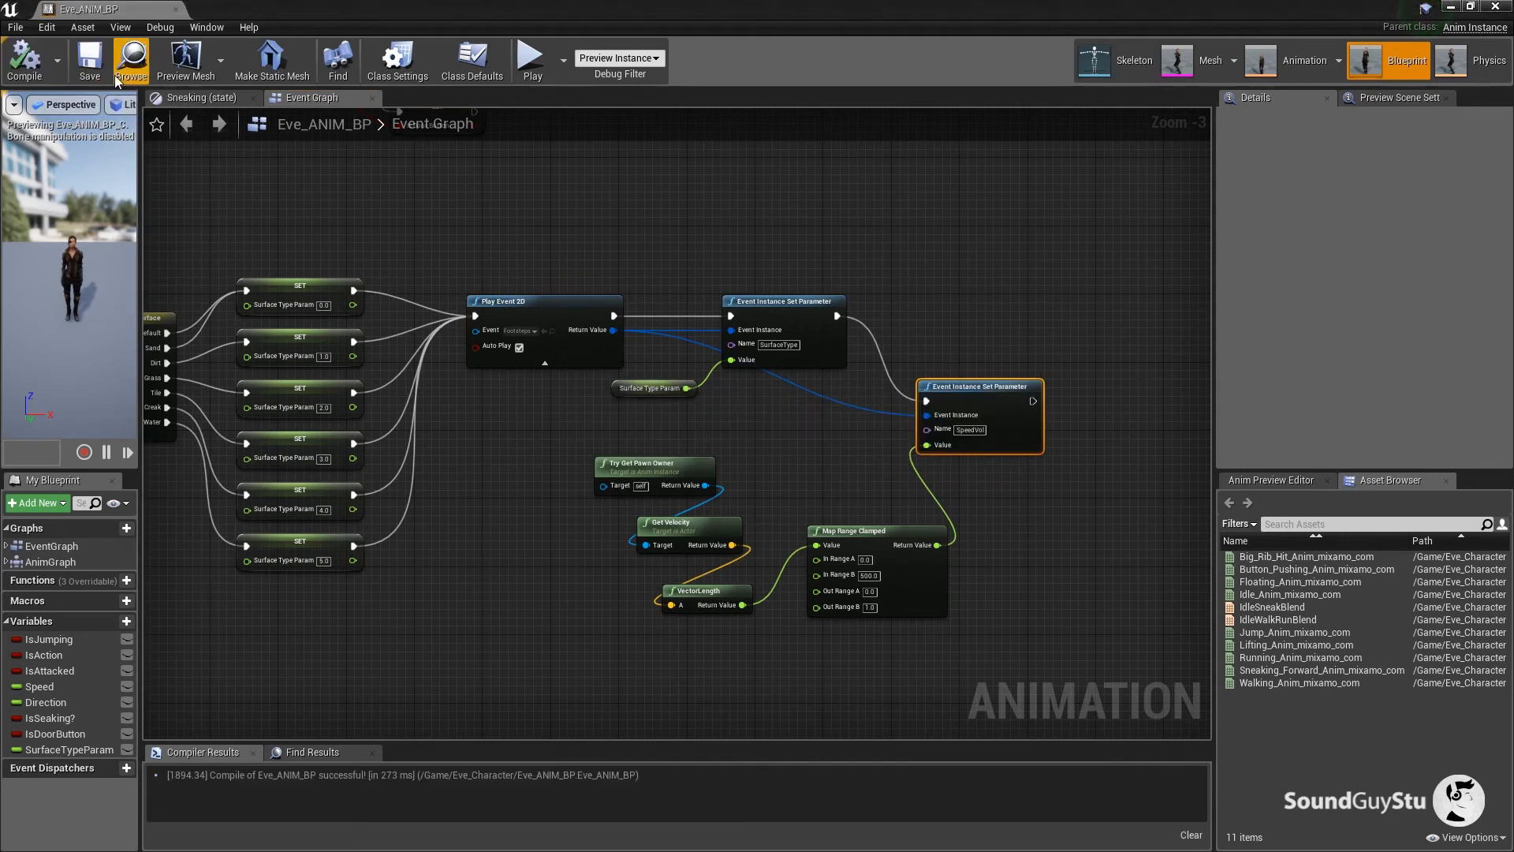
Close the blueprint and play the level, moving the character across sand and grass to test the footsteps.
{"action": "left_click", "coordinate": [175, 8]}
{"action": "left_click", "coordinate": [783, 59]}
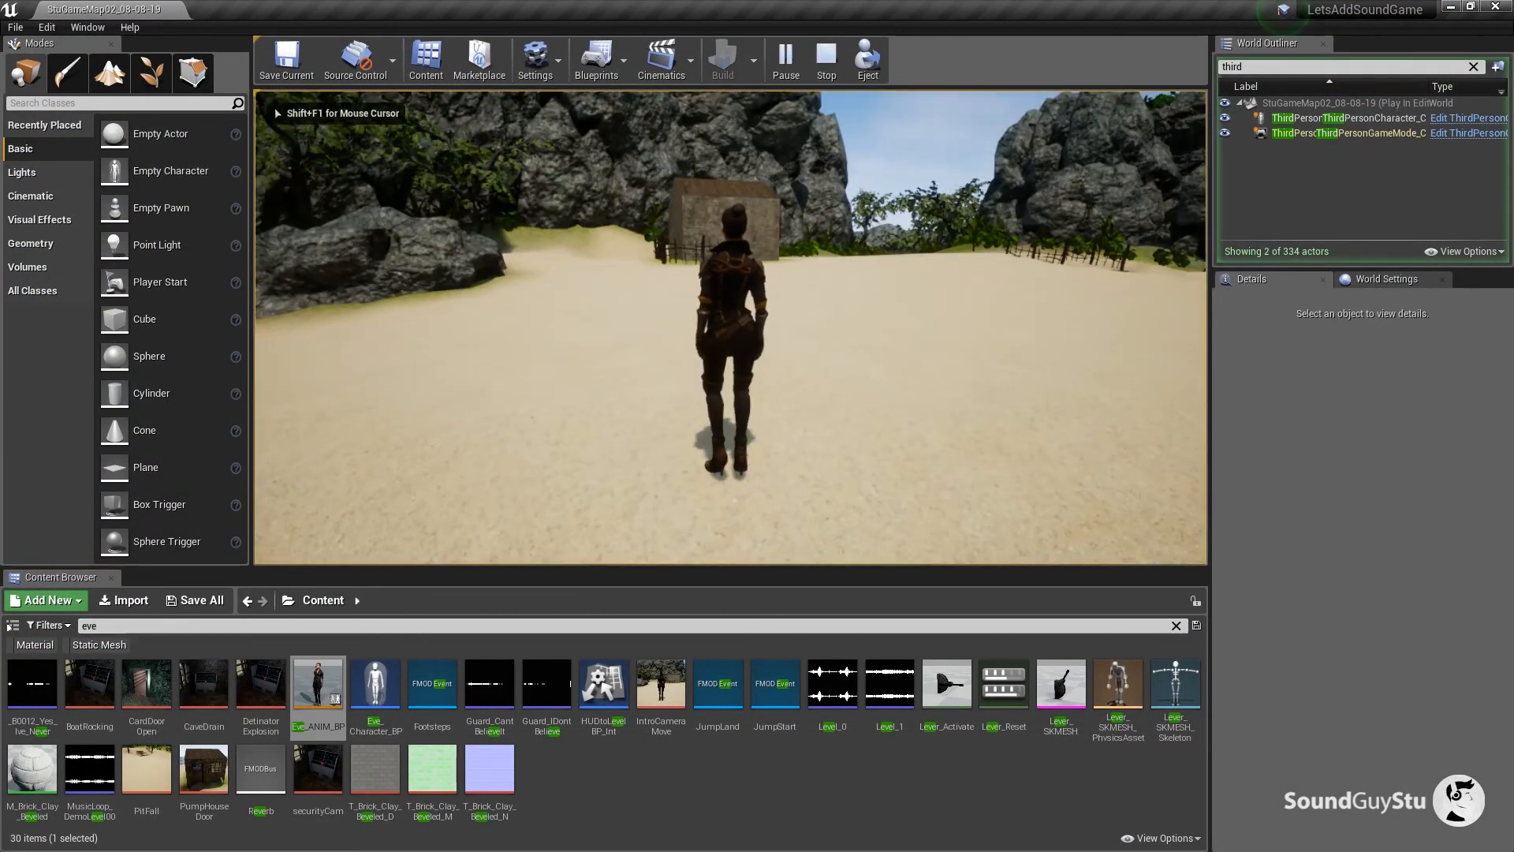
{"action": "key", "text": "w"}
{"action": "key", "text": "d"}
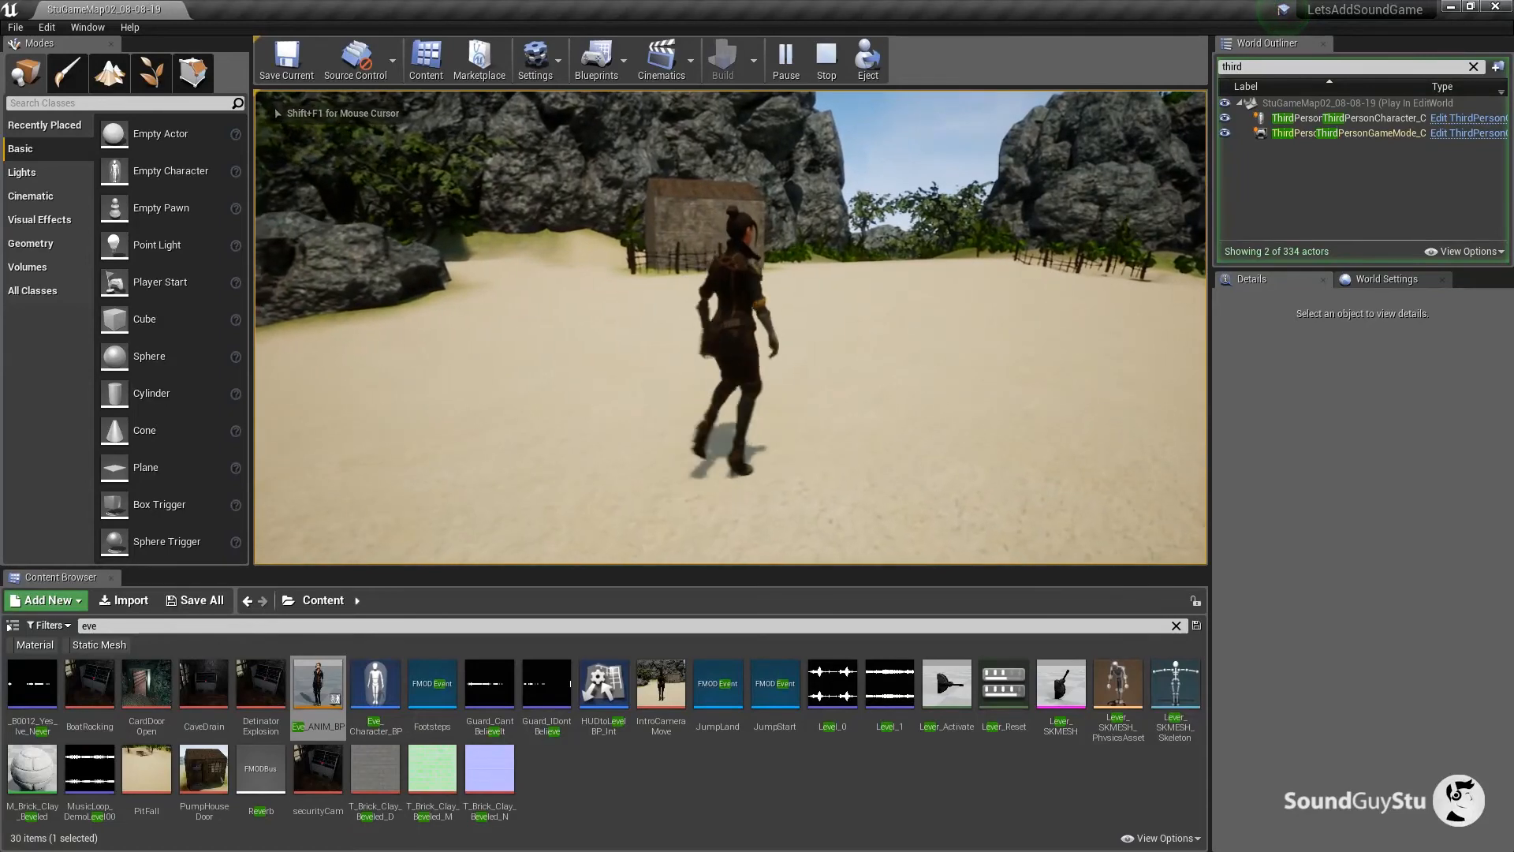
{"action": "key", "text": "w"}
{"action": "key", "text": "d"}
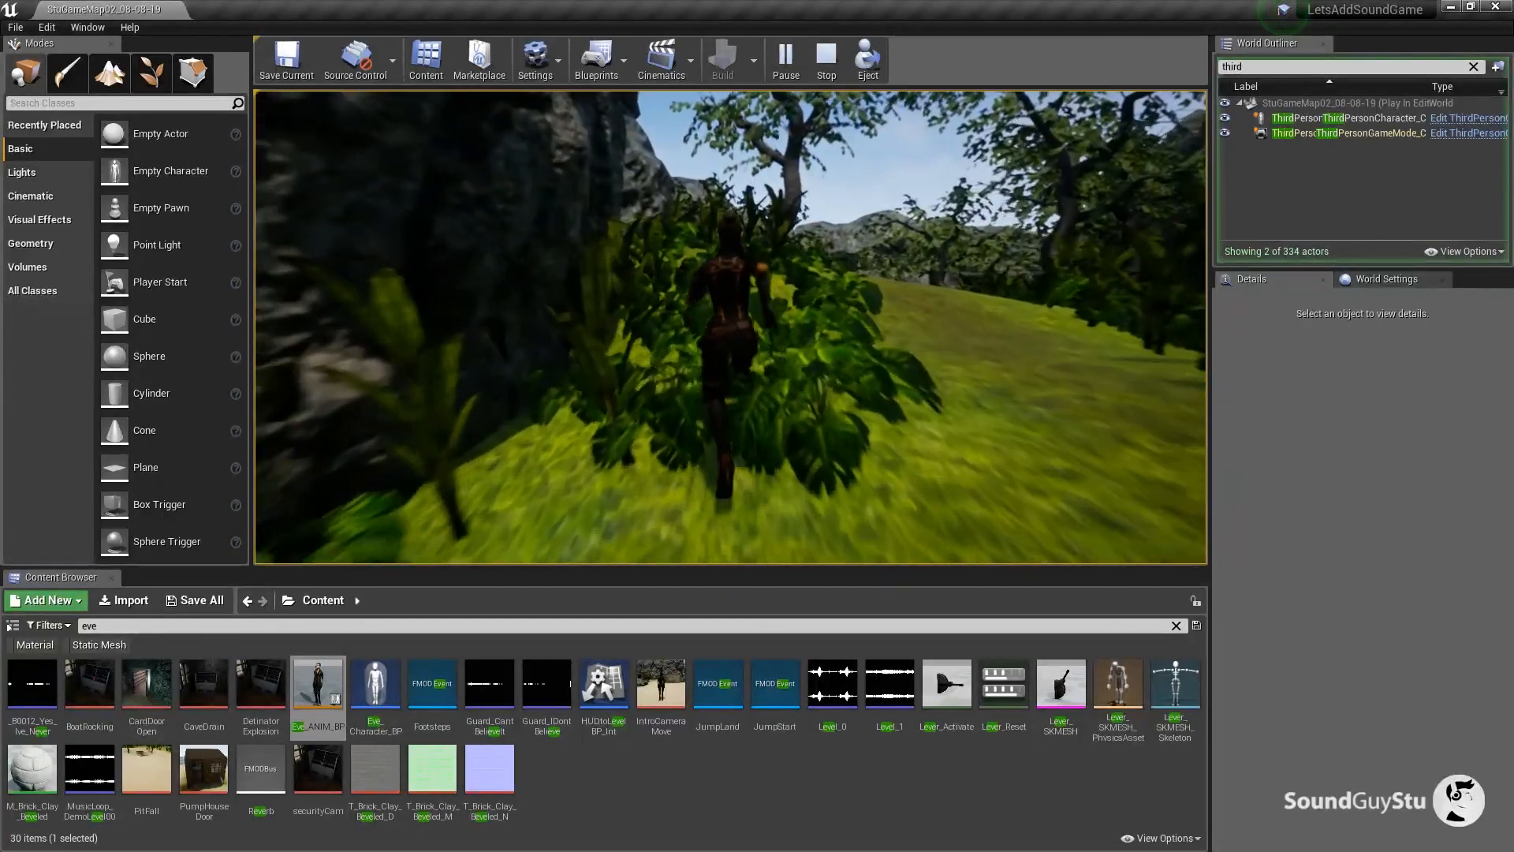
{"action": "key", "text": "w"}
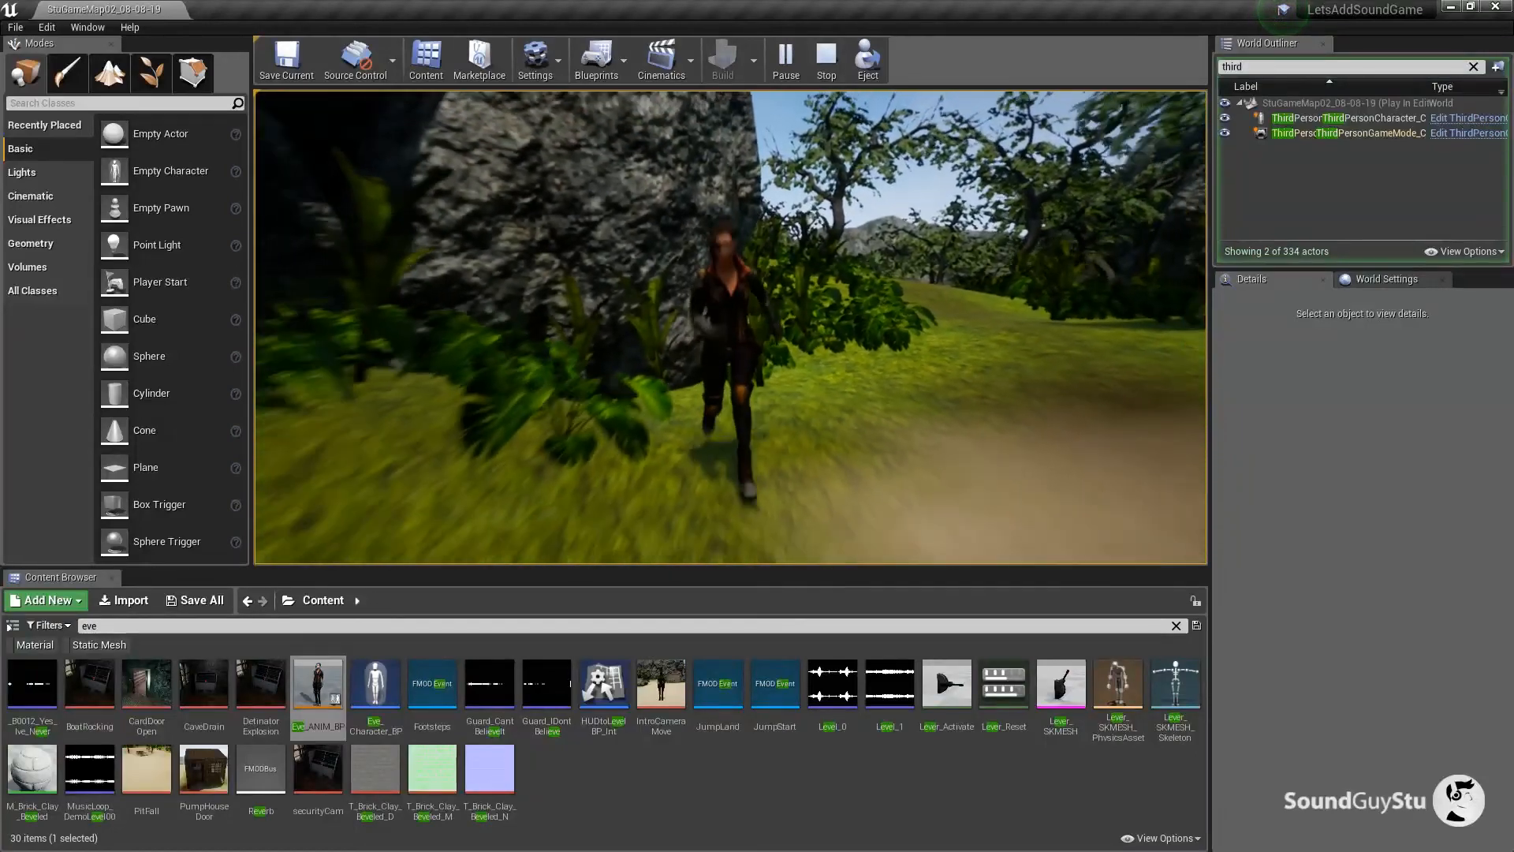
{"action": "key", "text": "d"}
{"action": "key", "text": "s"}
{"action": "key", "text": "a"}
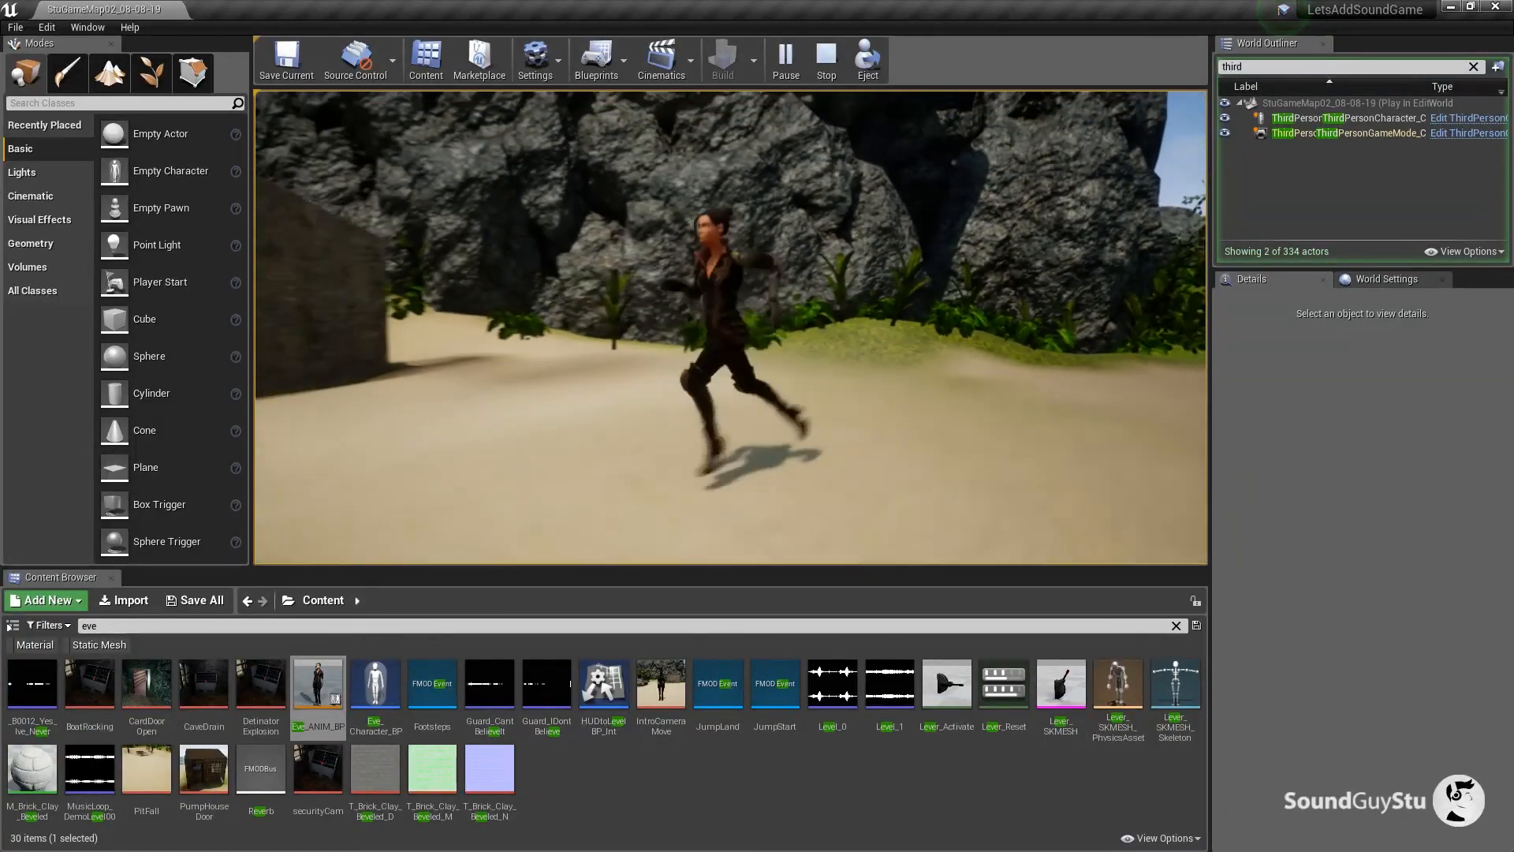